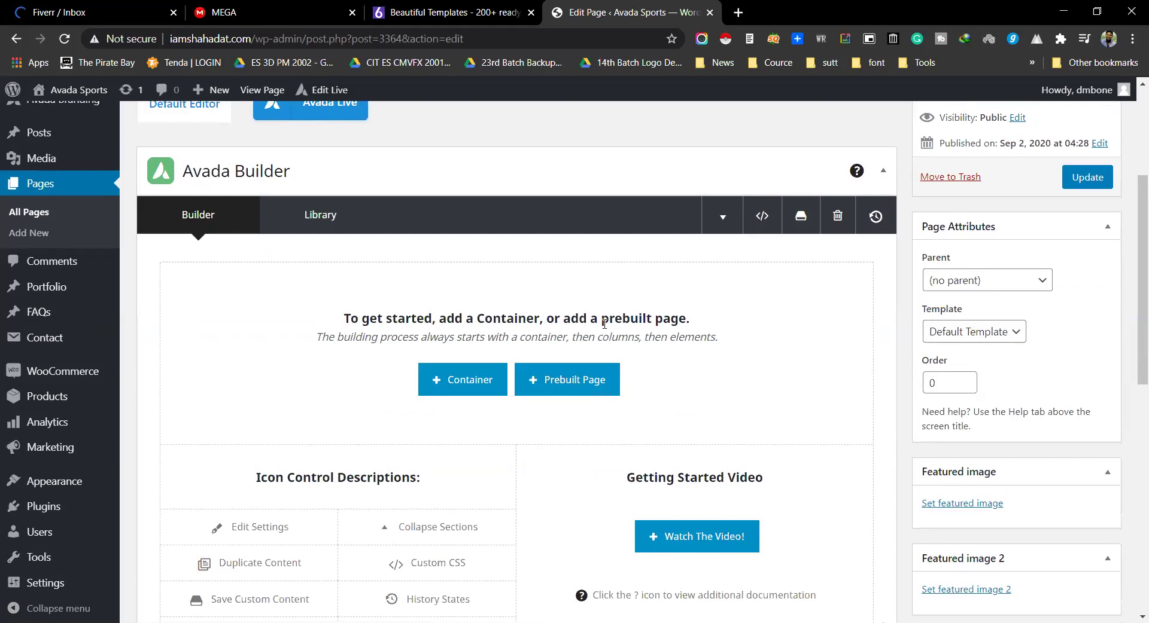
Step: Browse the Avada Builder library's templates and prebuilt website imports, then close it
{"action": "left_click", "coordinate": [321, 212]}
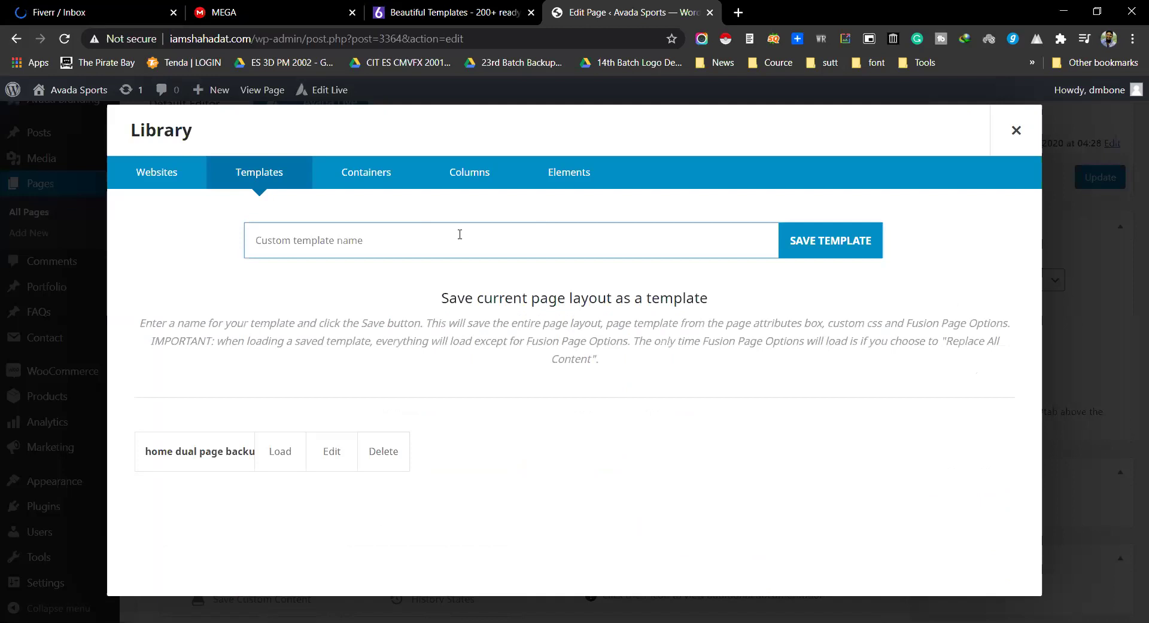
{"action": "left_click", "coordinate": [174, 180]}
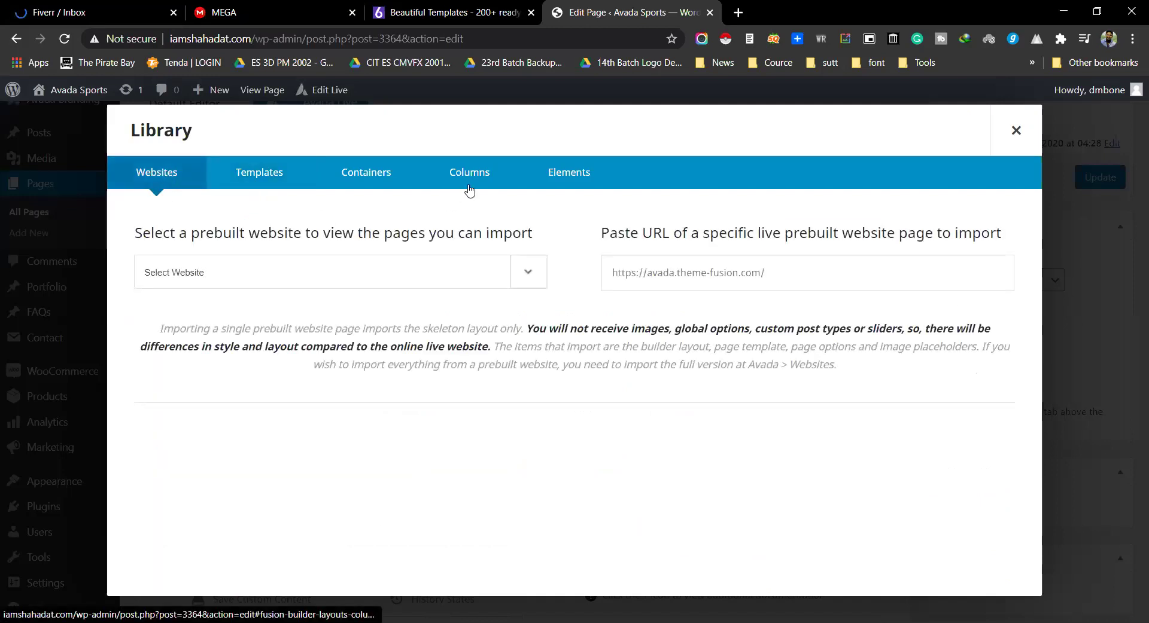
{"action": "left_click", "coordinate": [1016, 131]}
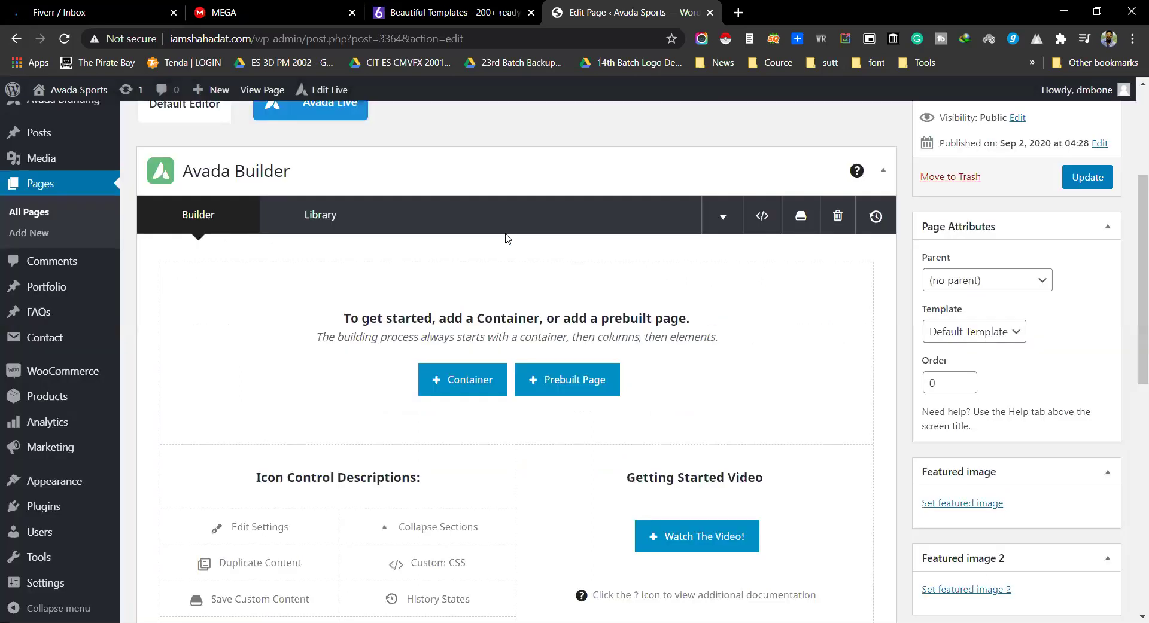
{"action": "left_click", "coordinate": [320, 214]}
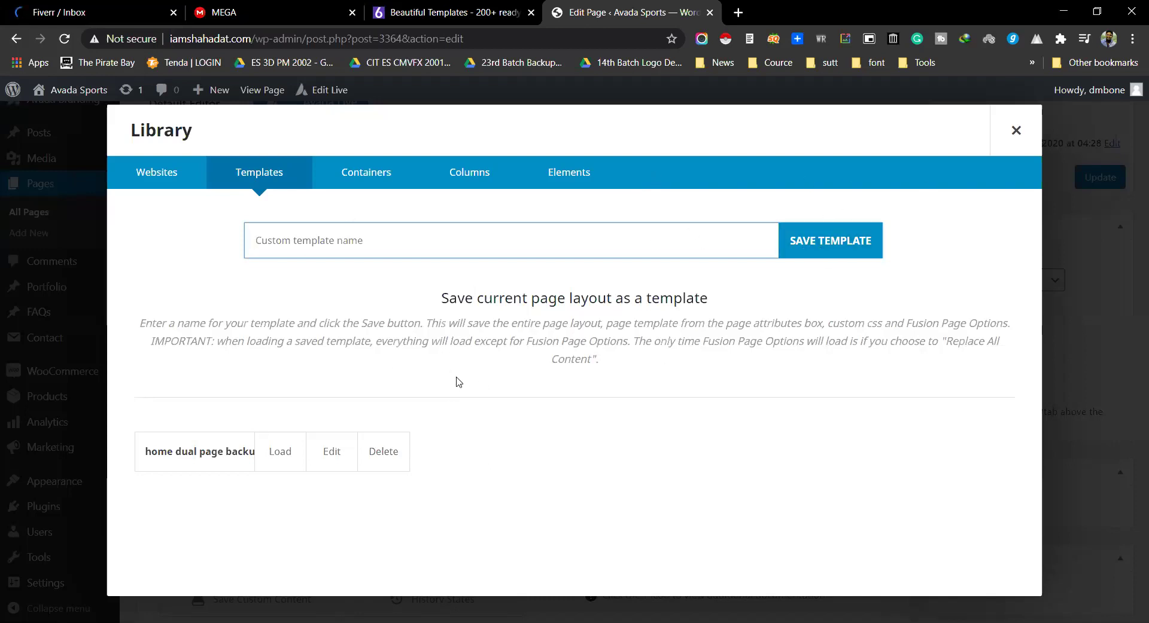
{"action": "left_click", "coordinate": [1016, 132]}
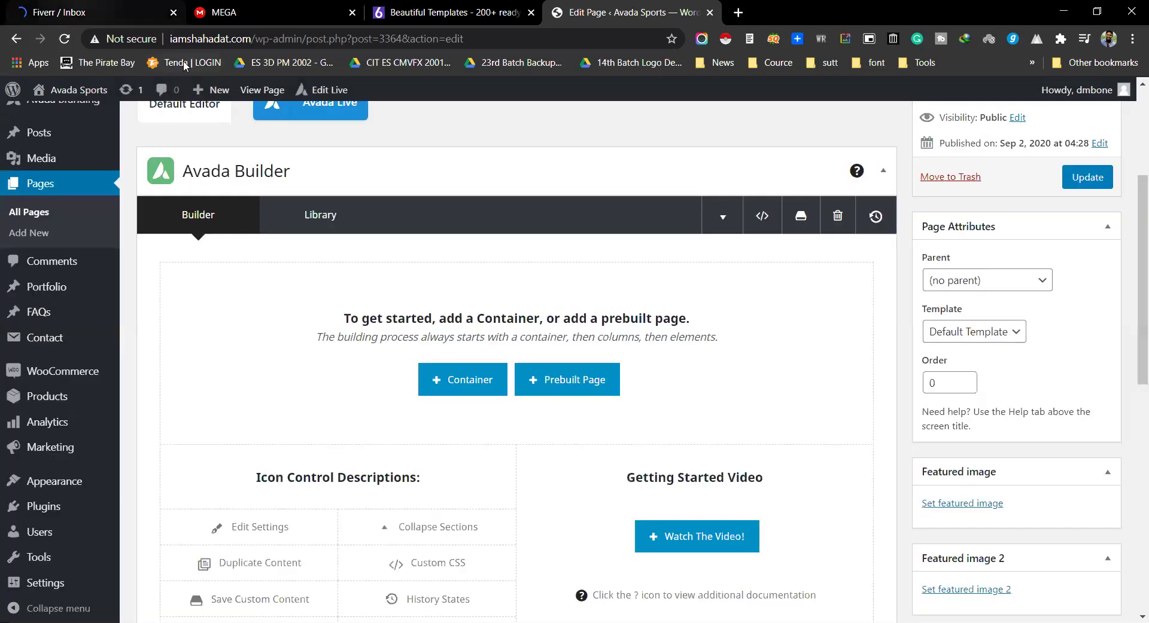
Step: Glance at the Fiverr inbox, then look over the page editor
{"action": "key", "text": "ctrl+1"}
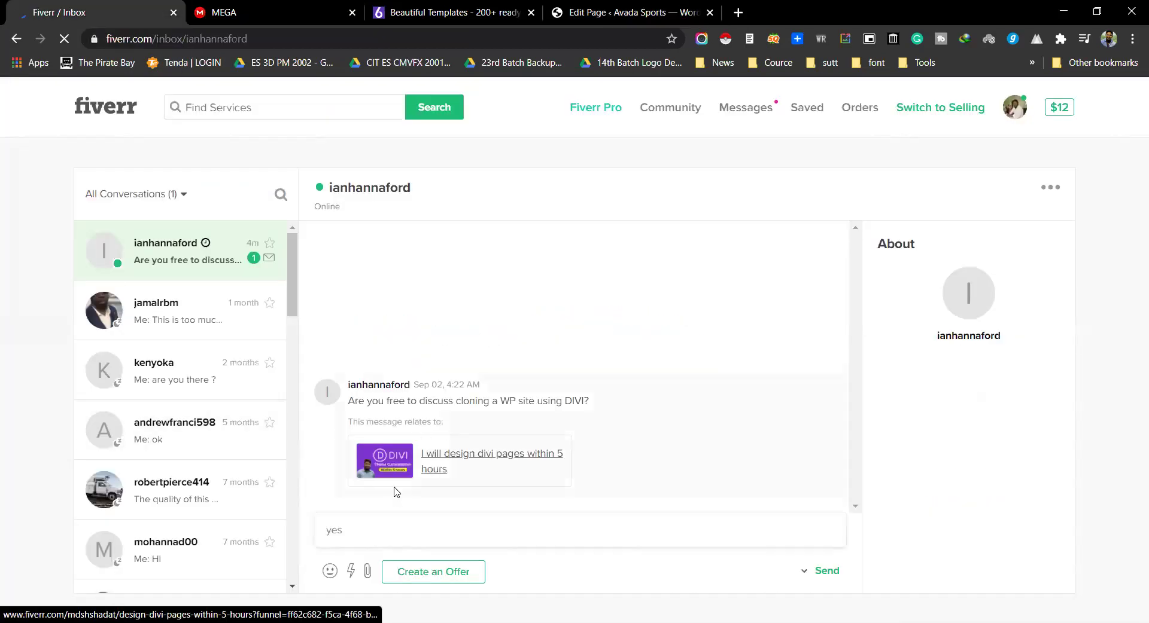
{"action": "left_click", "coordinate": [633, 9]}
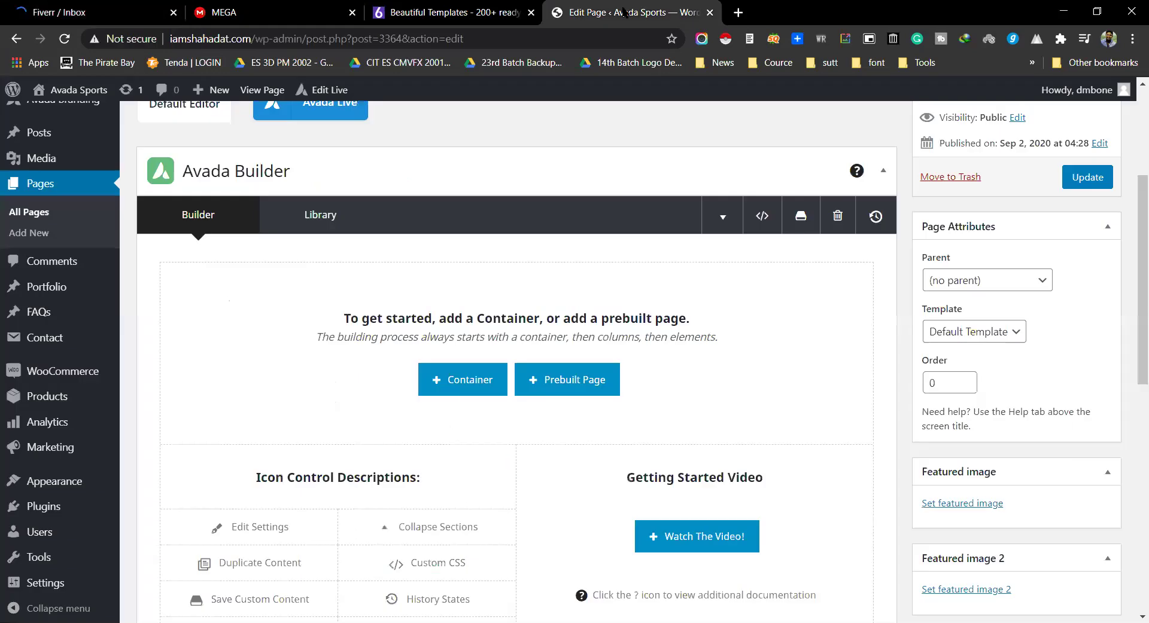
{"action": "scroll", "coordinate": [593, 420], "scroll_direction": "down", "scroll_amount": 4}
{"action": "scroll", "coordinate": [604, 346], "scroll_direction": "up", "scroll_amount": 7}
{"action": "scroll", "coordinate": [604, 346], "scroll_direction": "down", "scroll_amount": 4}
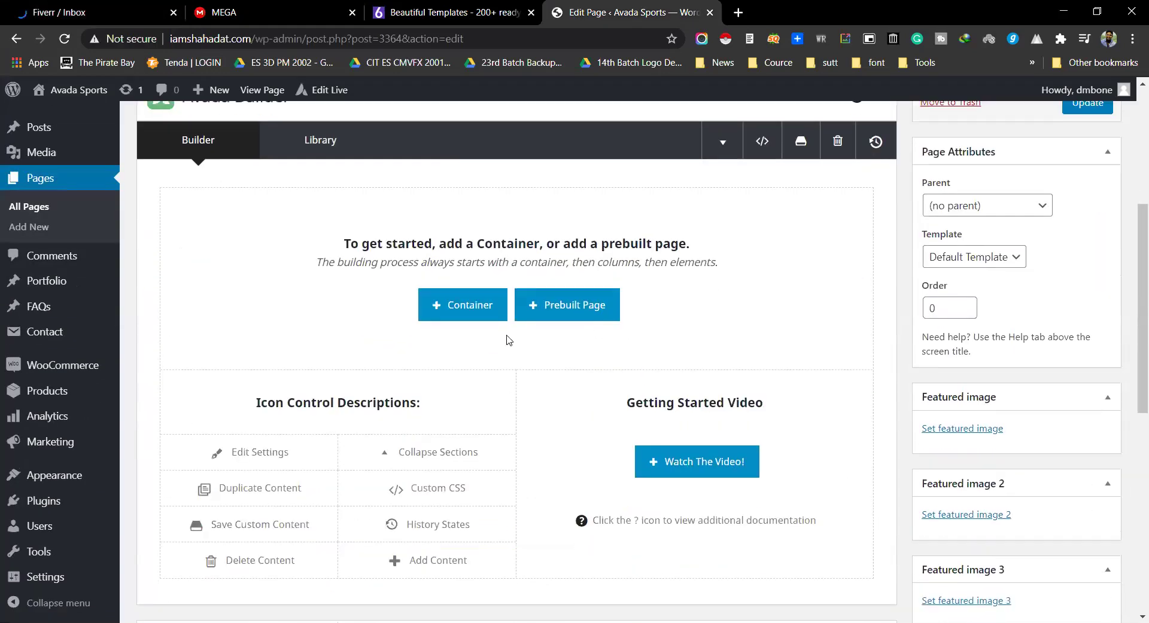
{"action": "scroll", "coordinate": [333, 203], "scroll_direction": "up", "scroll_amount": 1}
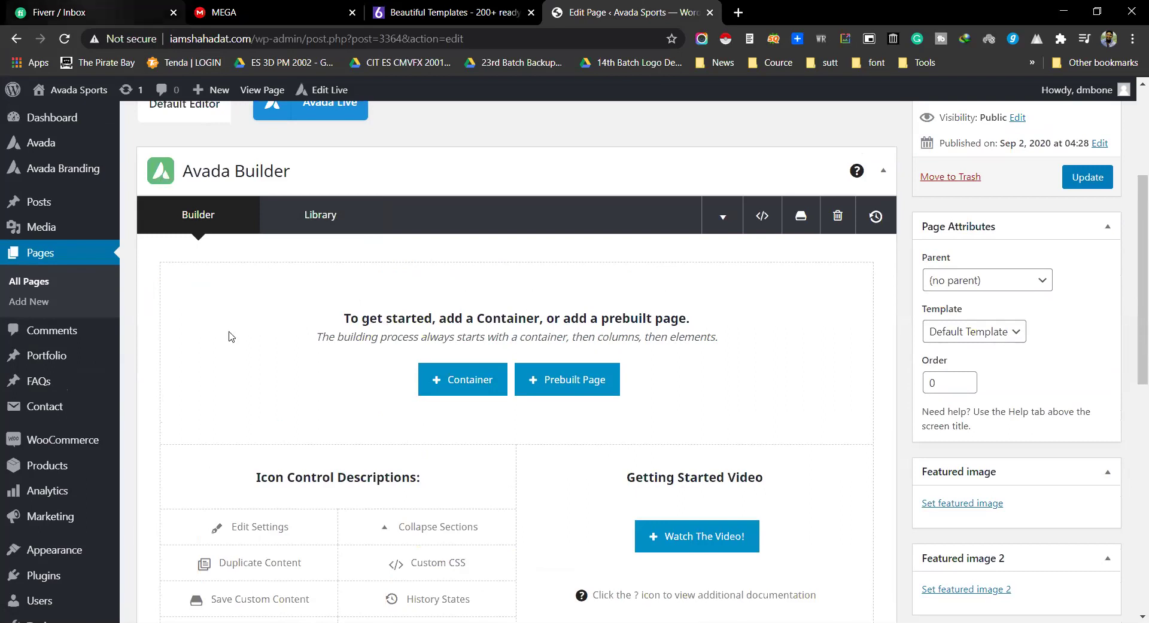
Step: Send the reply 'yes' in the buyer's Fiverr conversation and return to the editor
{"action": "left_click", "coordinate": [90, 12]}
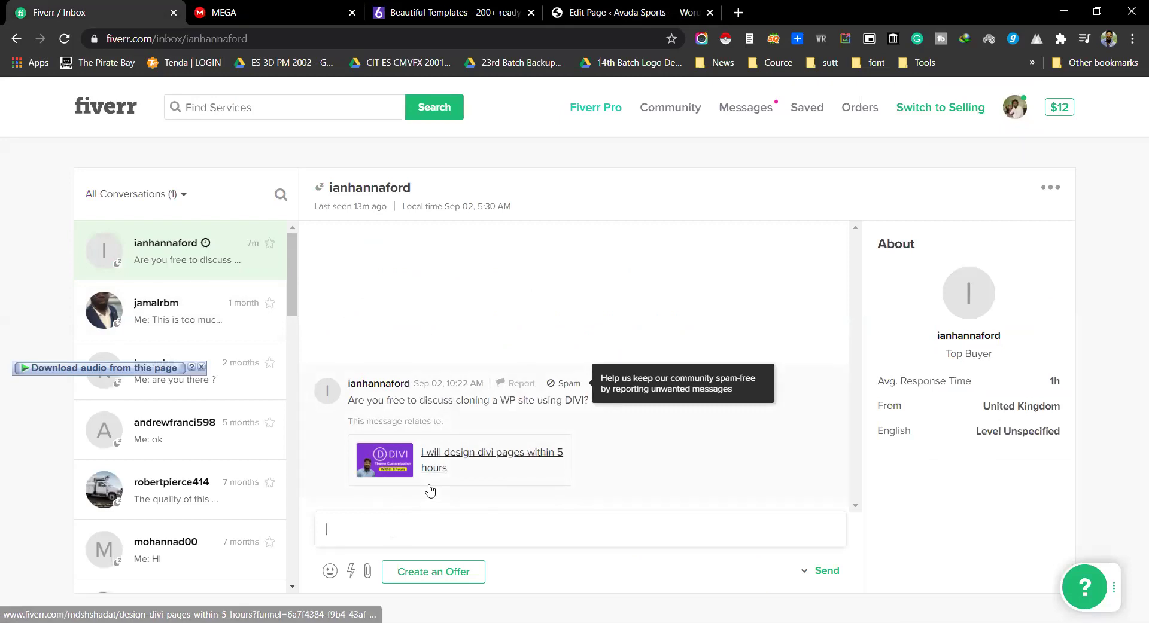
{"action": "key", "text": "Return"}
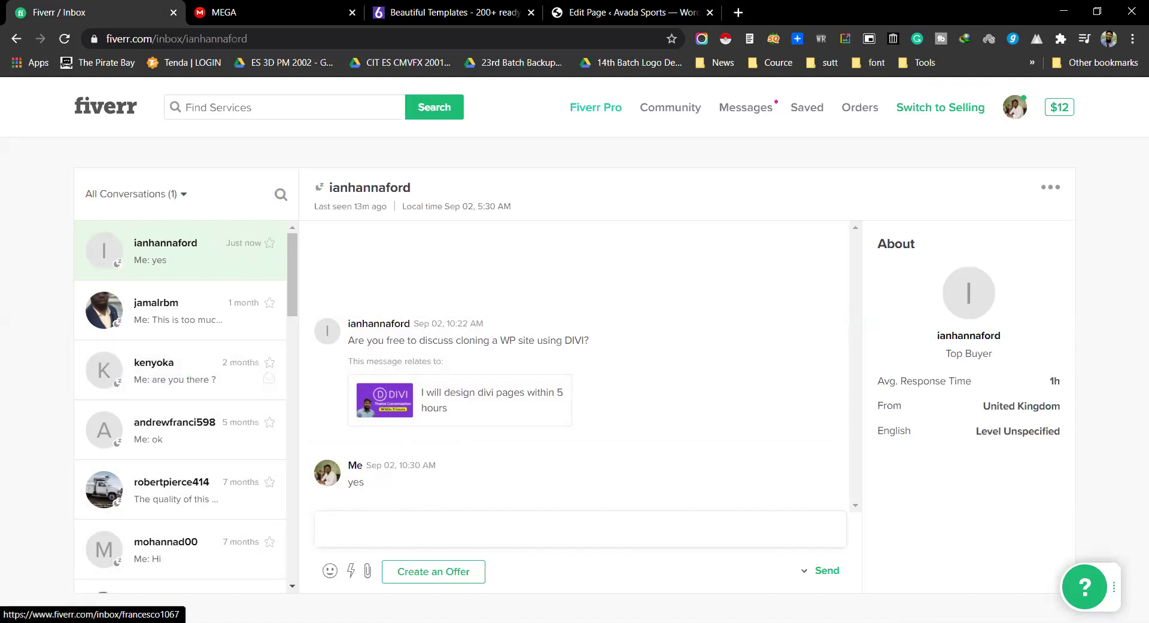
{"action": "left_click", "coordinate": [625, 7]}
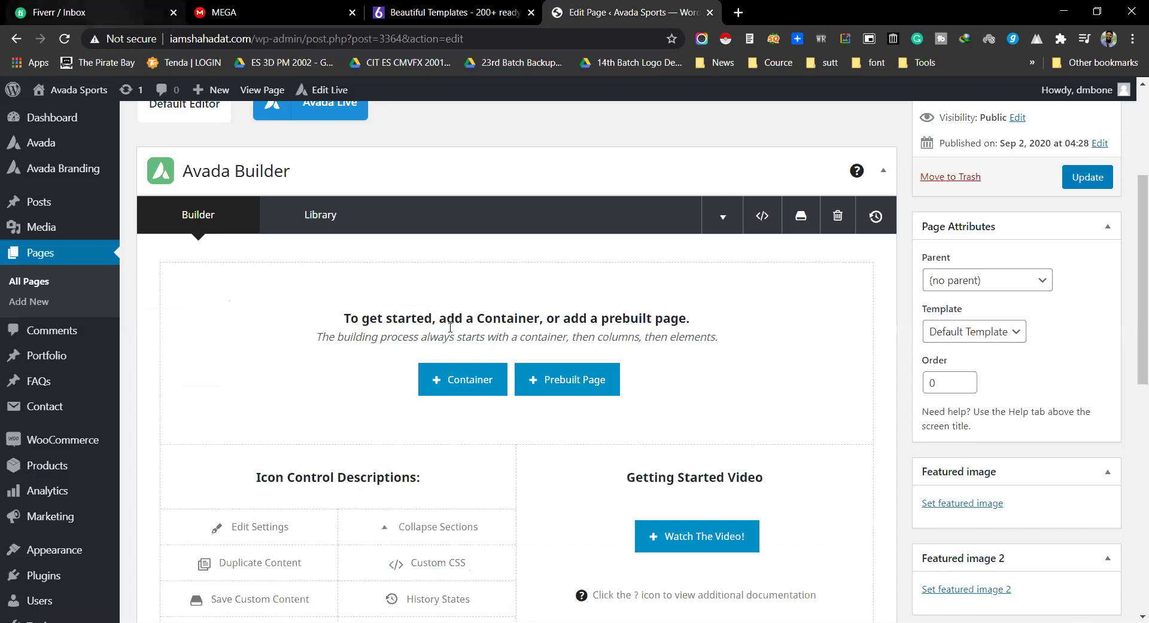
Step: Check the buyer's United Kingdom and Top Buyer details, then collapse the Avada Builder panel
{"action": "key", "text": "ctrl+1"}
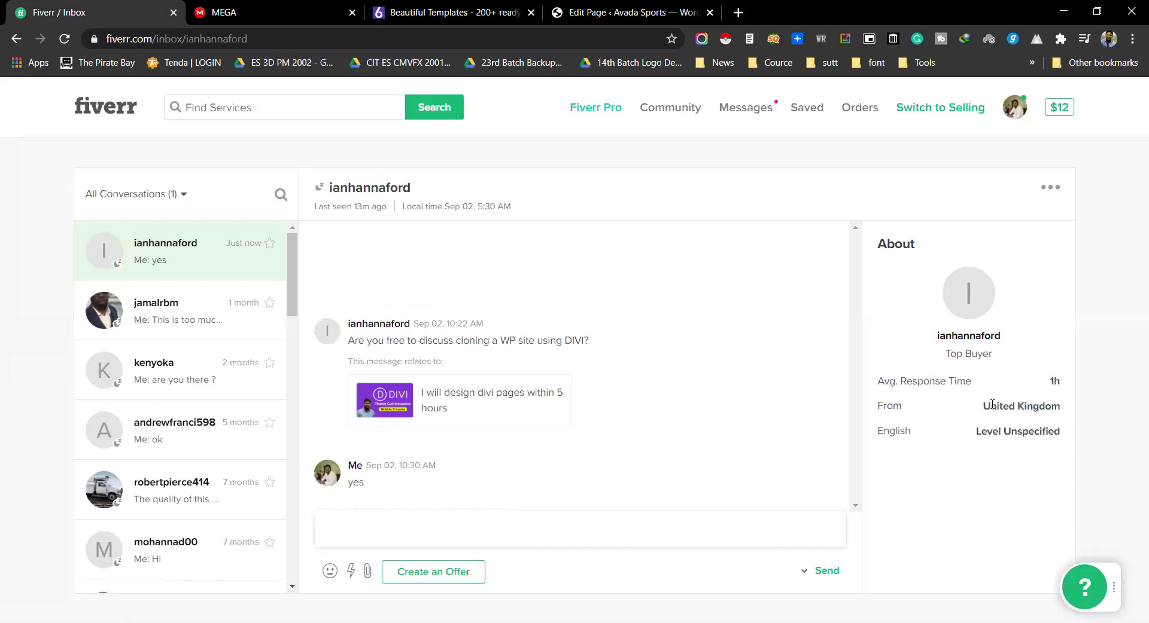
{"action": "left_click_drag", "start_coordinate": [997, 406], "coordinate": [1035, 406]}
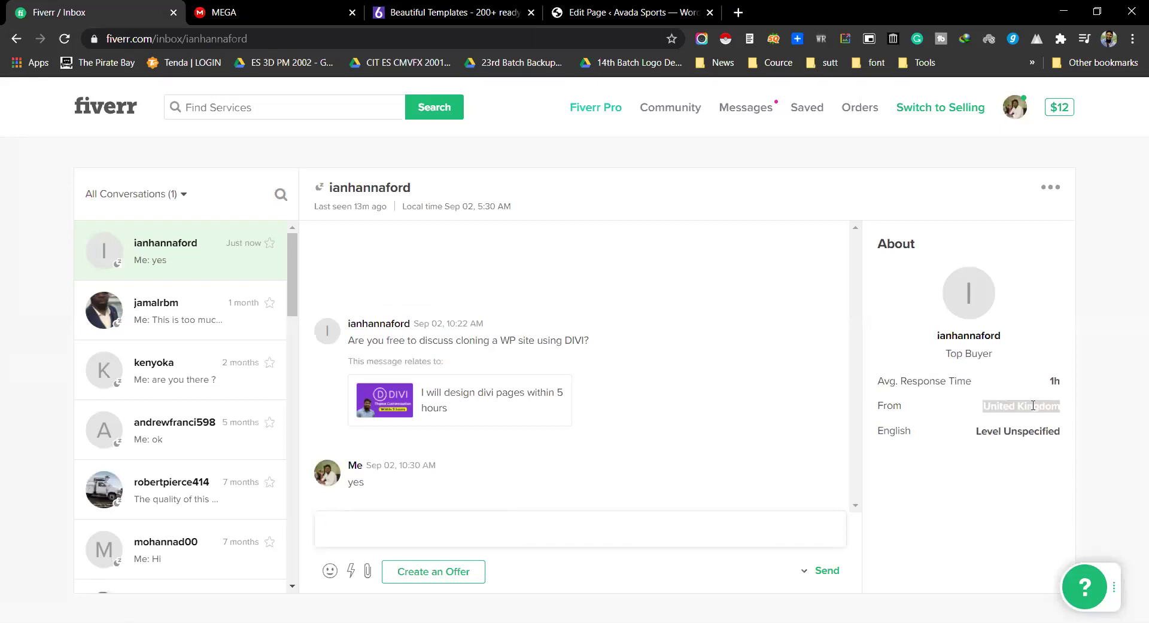
{"action": "left_click", "coordinate": [973, 354]}
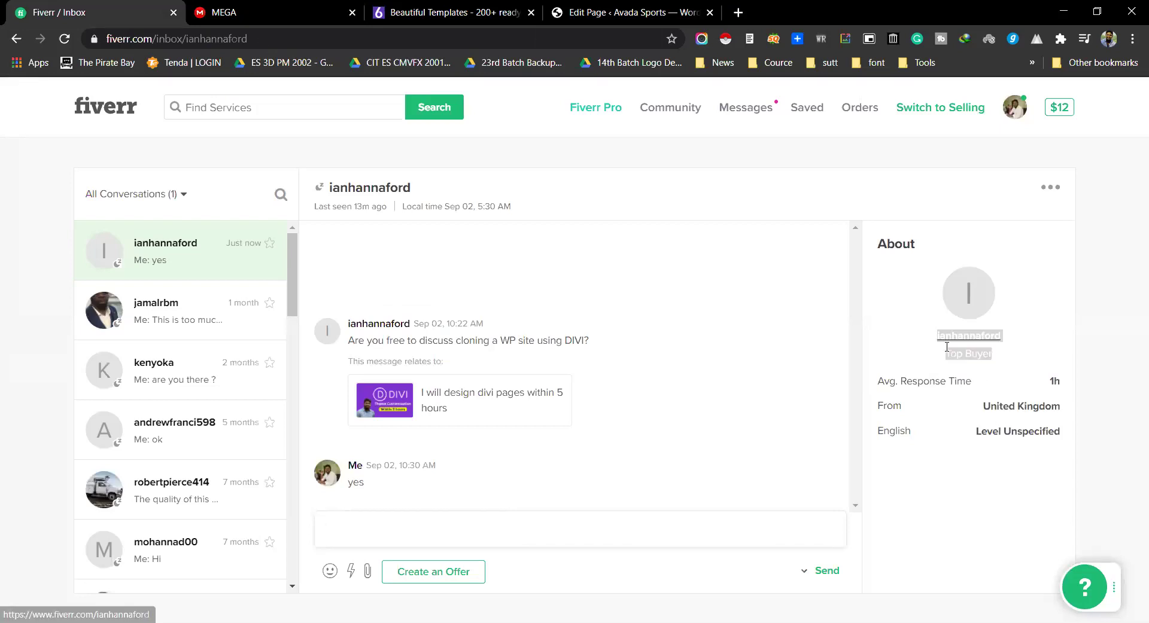
{"action": "triple_click", "coordinate": [951, 353]}
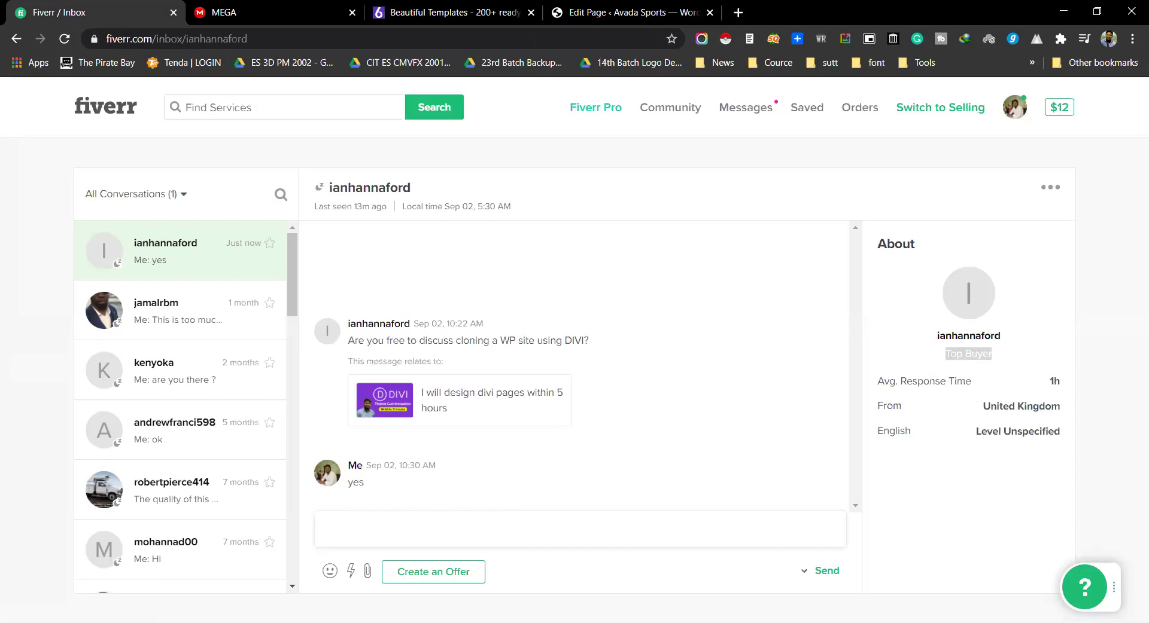
{"action": "left_click", "coordinate": [752, 108]}
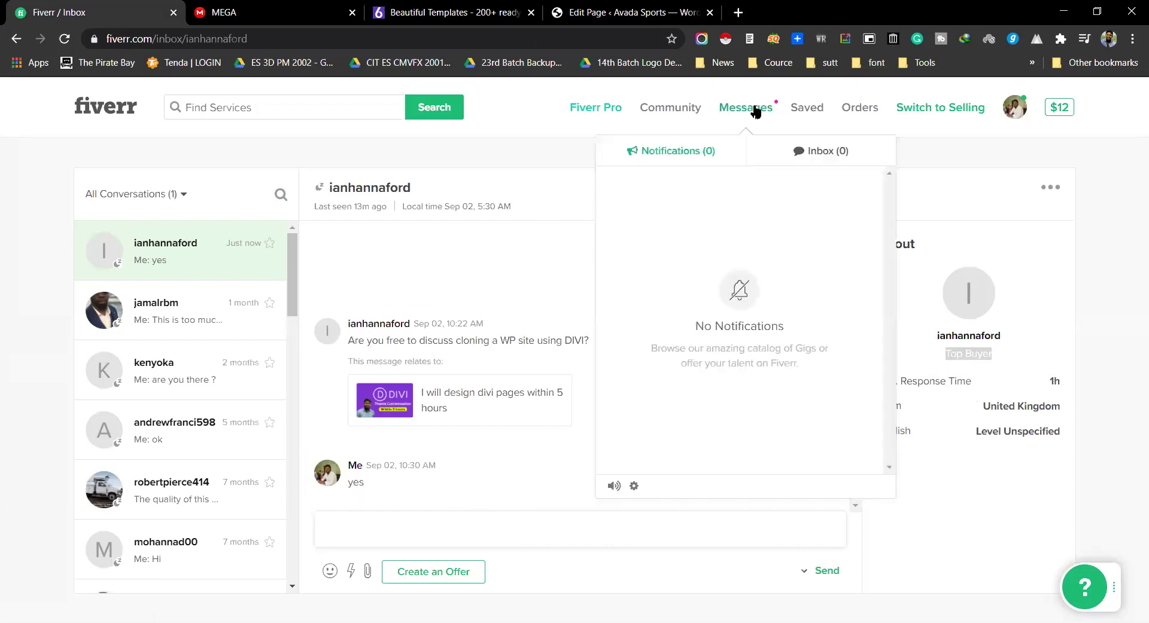
{"action": "left_click", "coordinate": [551, 154]}
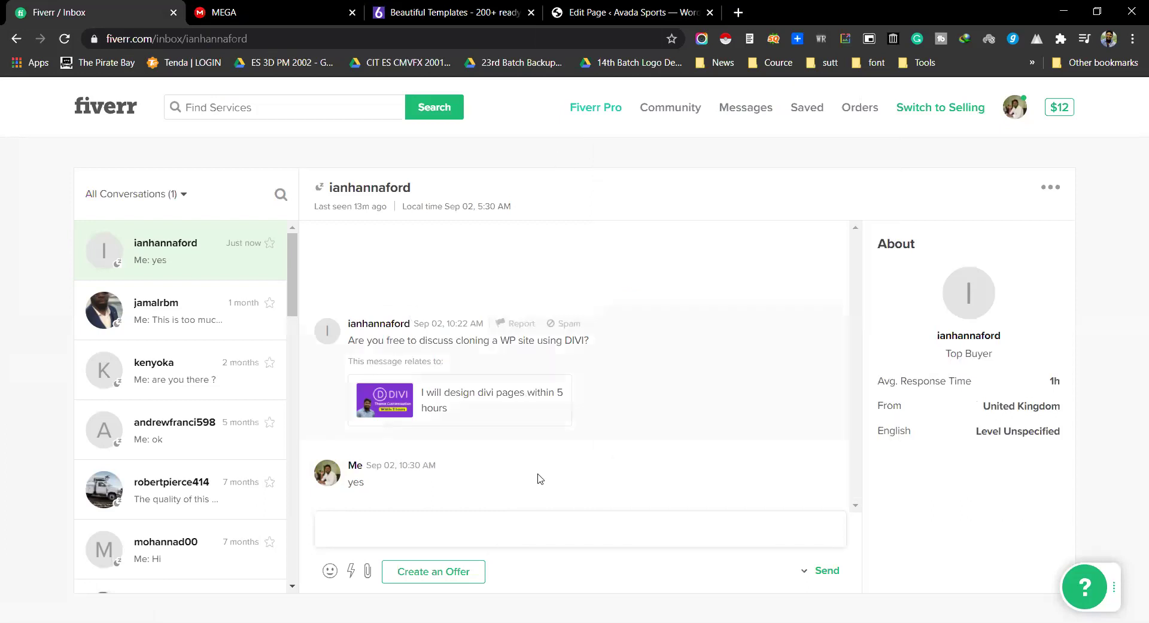
{"action": "left_click", "coordinate": [622, 12]}
{"action": "left_click", "coordinate": [511, 176]}
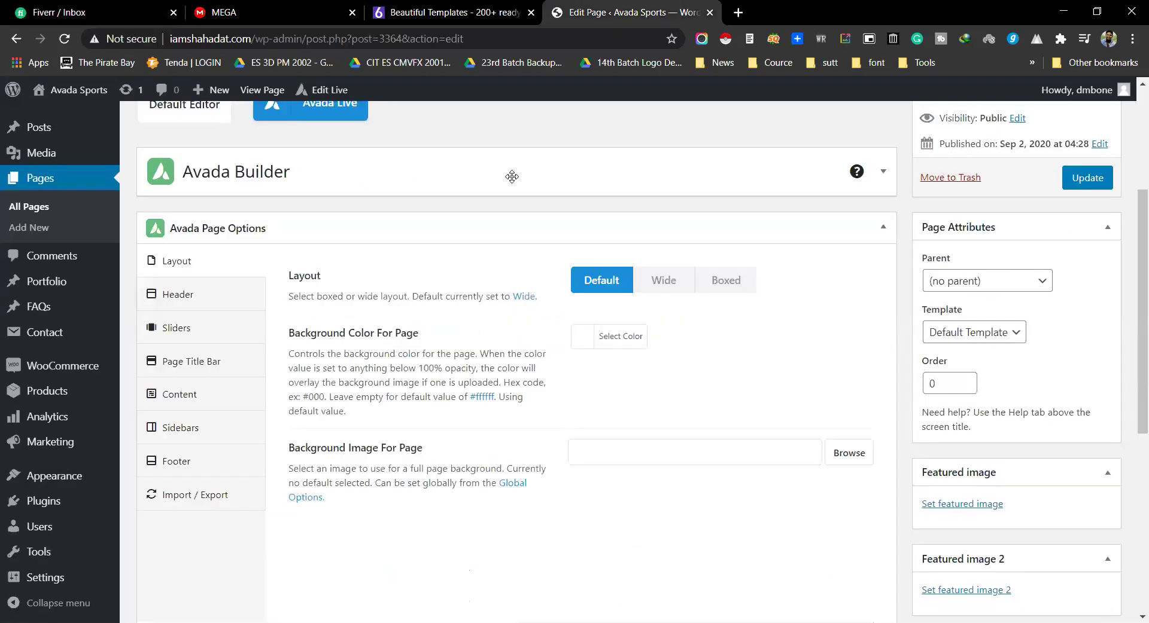
Step: Reopen the Avada Builder panel and review the library's Templates, Containers and Columns, then close it
{"action": "left_click", "coordinate": [512, 177]}
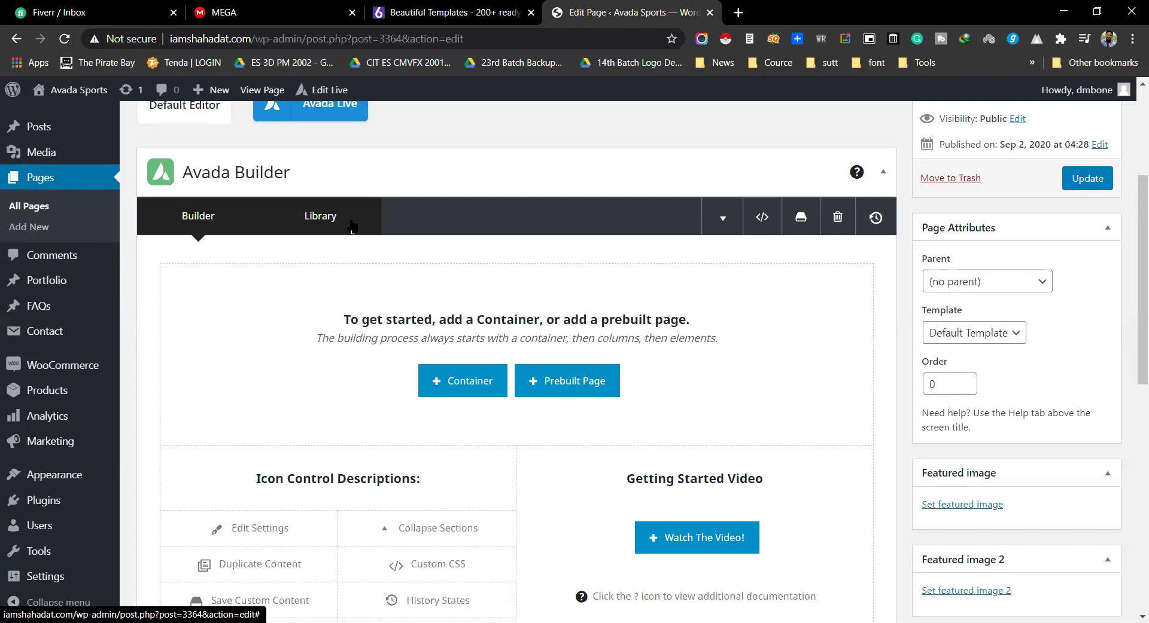
{"action": "left_click", "coordinate": [352, 225]}
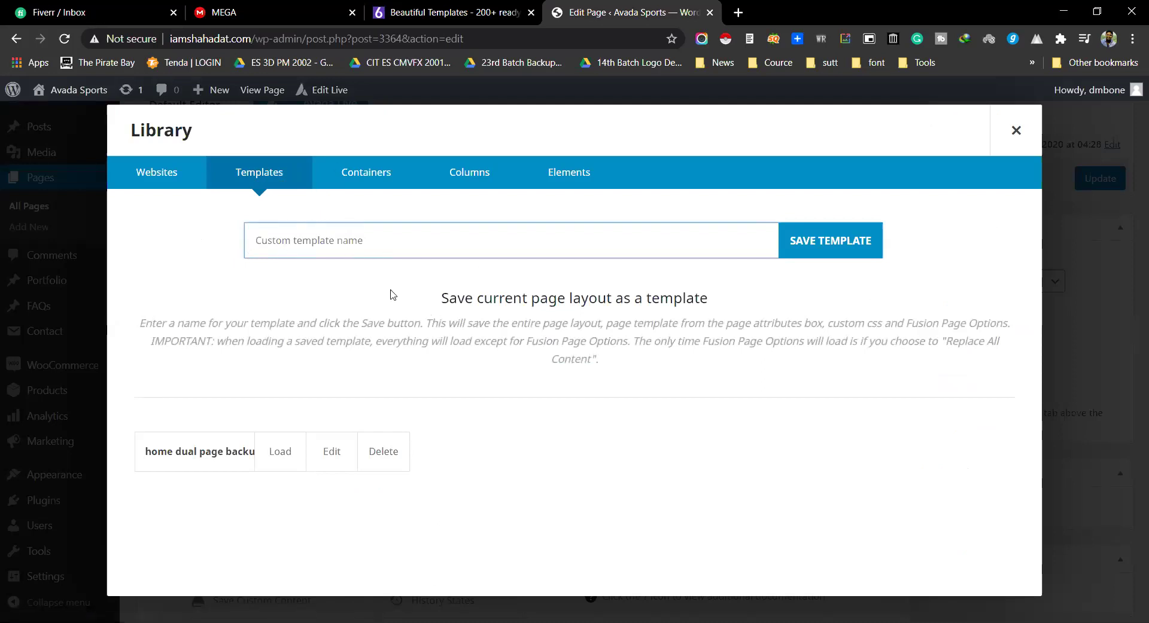
{"action": "left_click", "coordinate": [372, 179]}
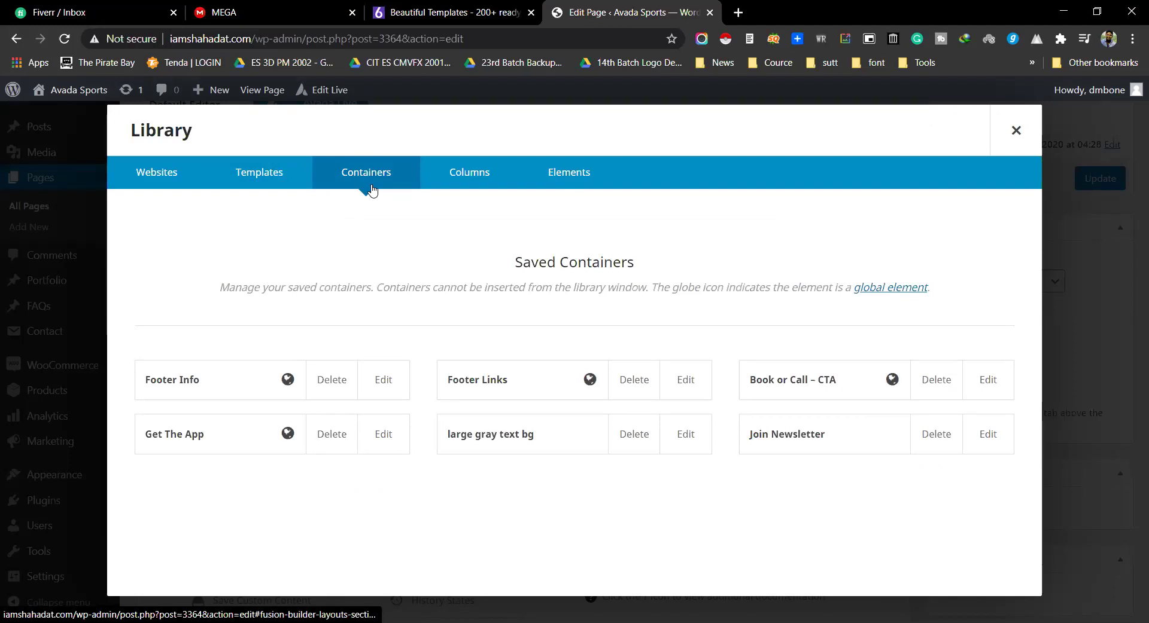
{"action": "left_click", "coordinate": [447, 174]}
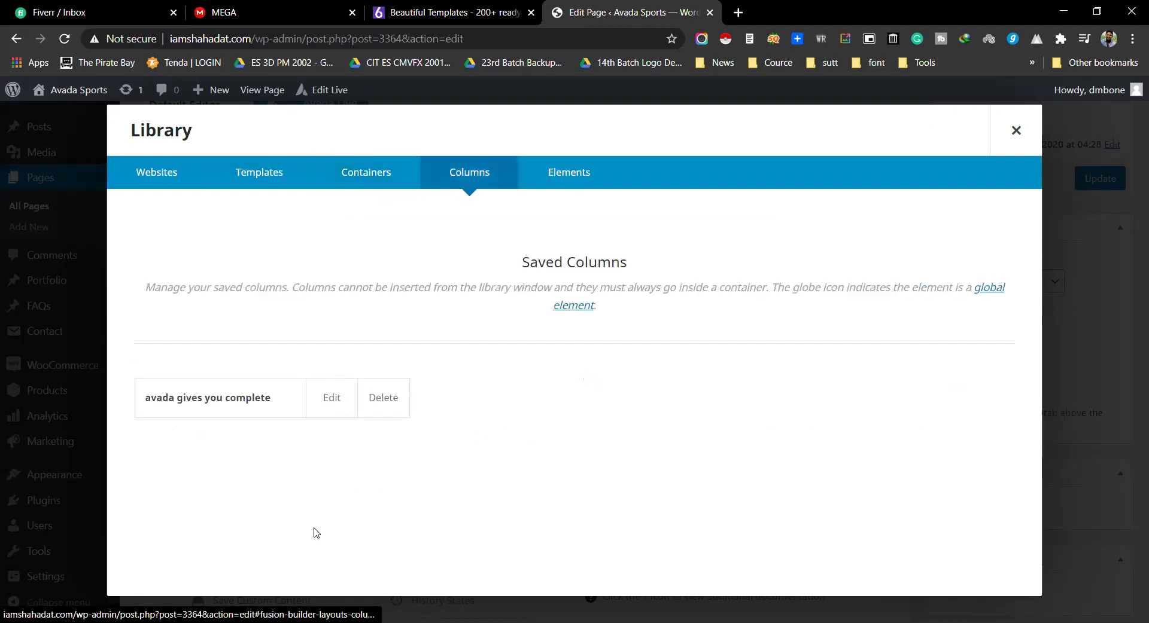
{"action": "left_click", "coordinate": [1016, 131]}
{"action": "scroll", "coordinate": [472, 301], "scroll_direction": "down", "scroll_amount": 3}
{"action": "scroll", "coordinate": [472, 300], "scroll_direction": "up", "scroll_amount": 2}
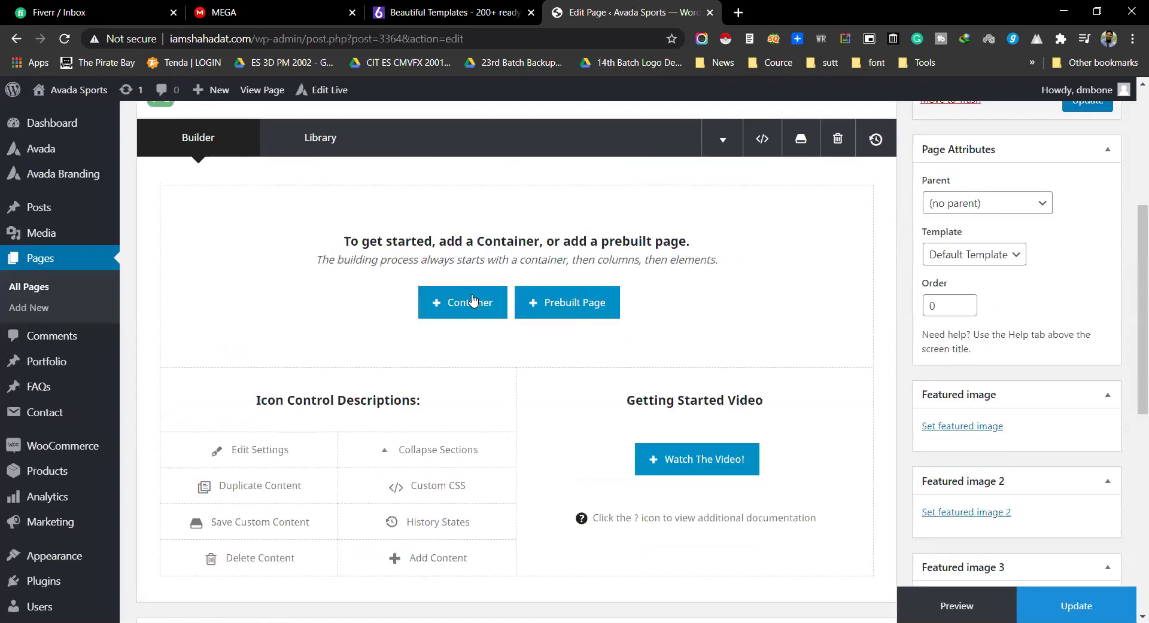
Step: Insert a 1/2 + 1/2 container and choose an Alert element for its left column
{"action": "left_click", "coordinate": [473, 312]}
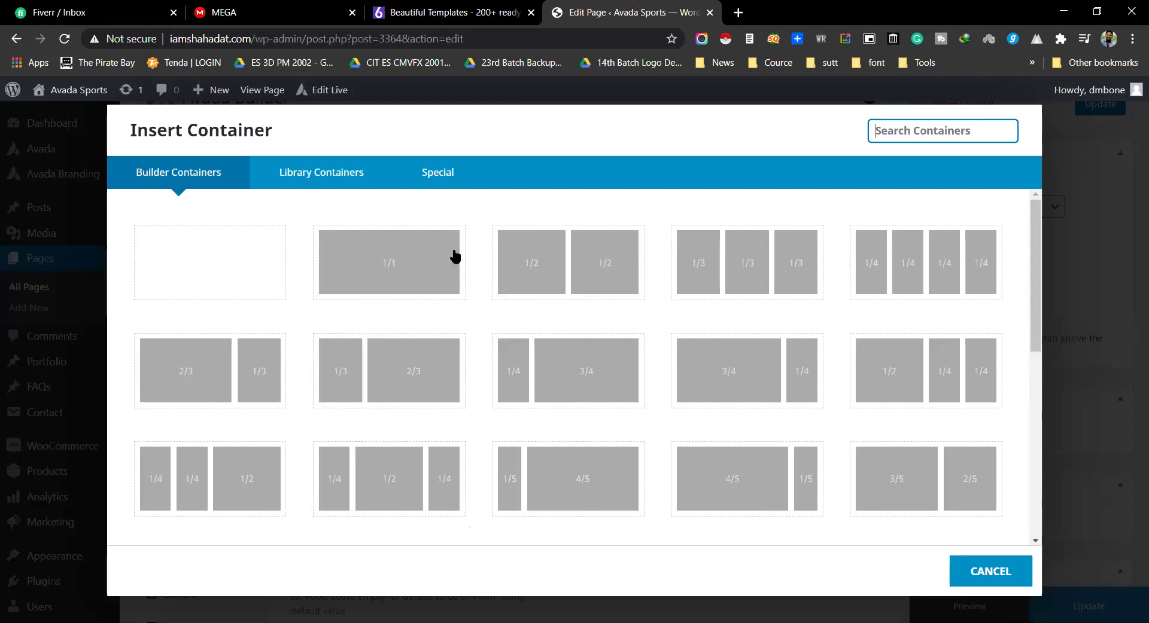
{"action": "left_click", "coordinate": [521, 263]}
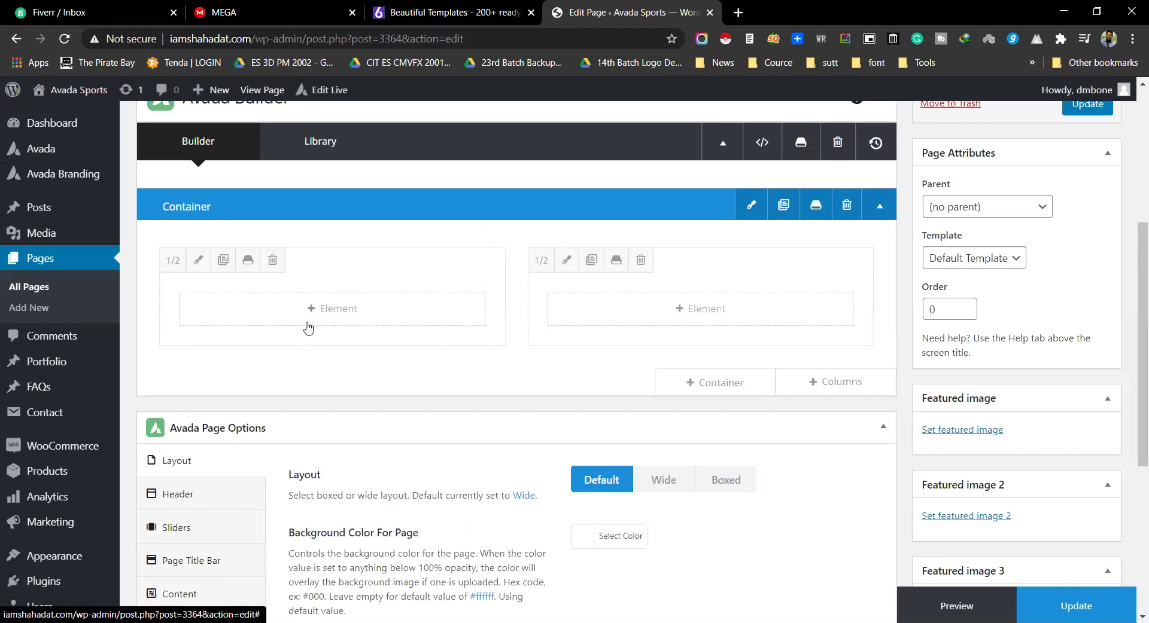
{"action": "left_click", "coordinate": [337, 310]}
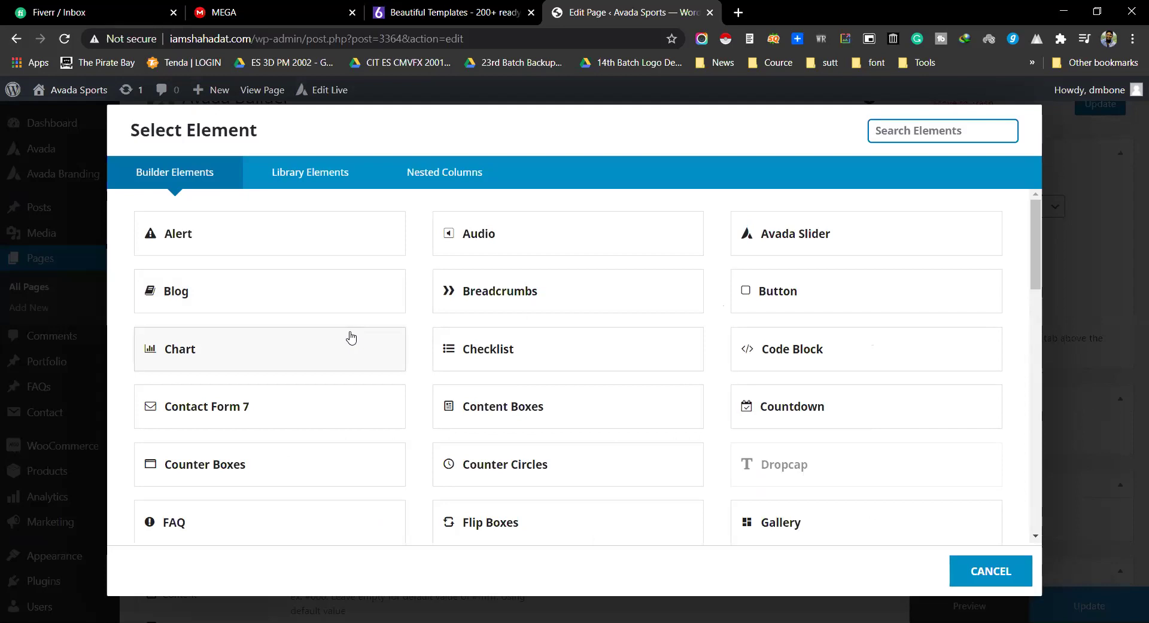
{"action": "scroll", "coordinate": [419, 413], "scroll_direction": "down", "scroll_amount": 5}
{"action": "scroll", "coordinate": [359, 430], "scroll_direction": "up", "scroll_amount": 5}
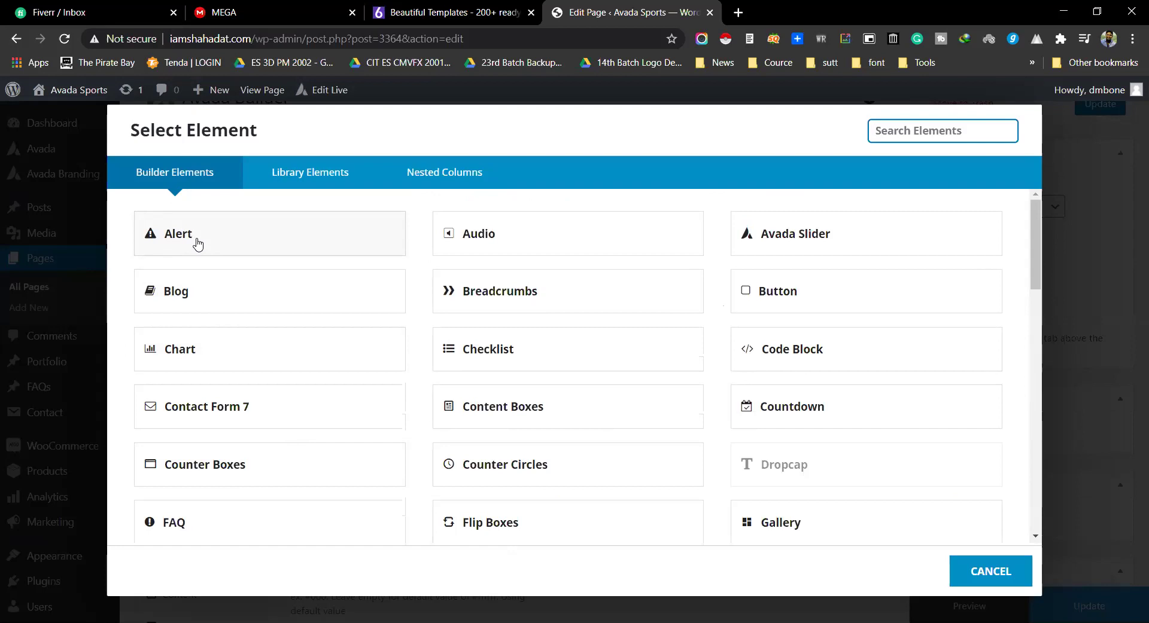
{"action": "left_click", "coordinate": [198, 244]}
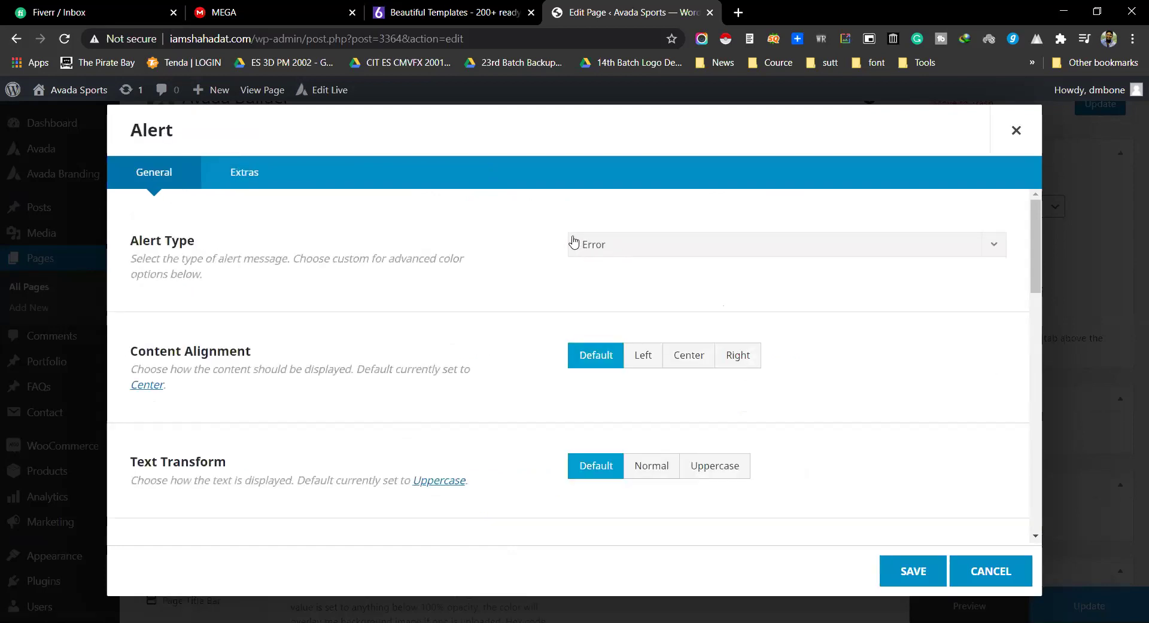
Step: Keep the alert type as Error, centre its content, and set the text to 'Error'
{"action": "left_click", "coordinate": [620, 244]}
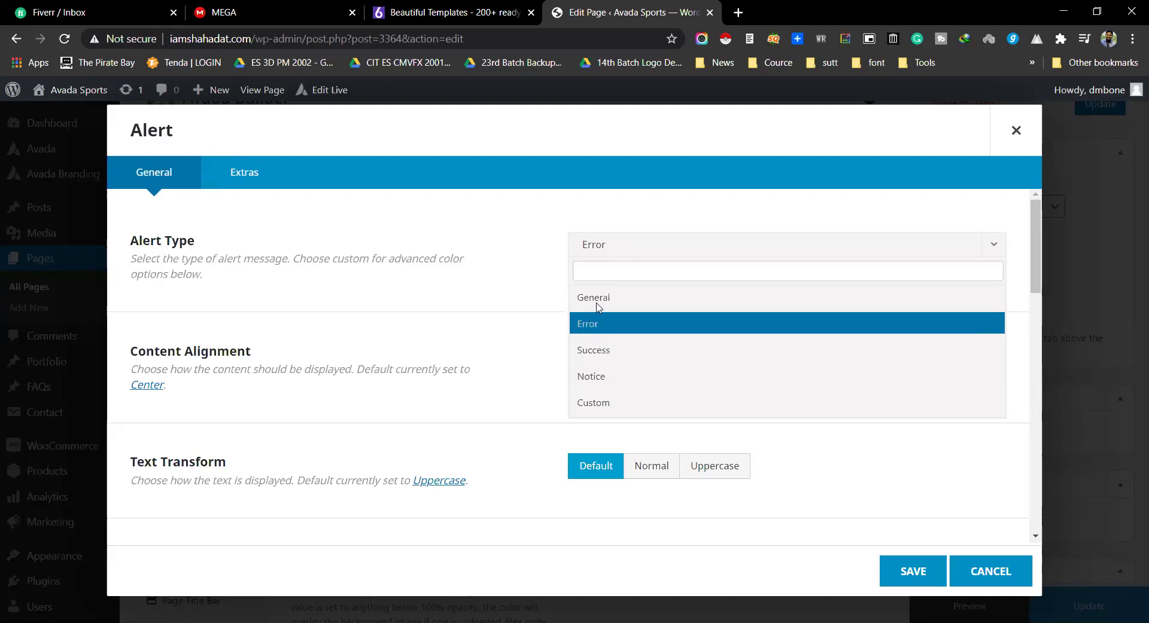
{"action": "left_click", "coordinate": [259, 218]}
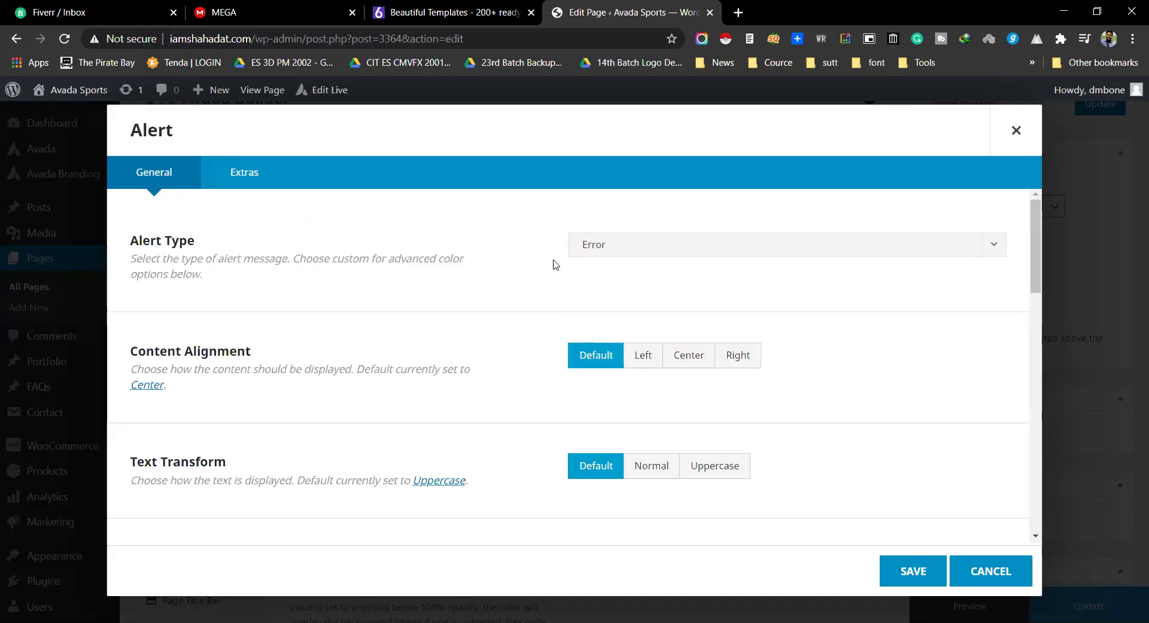
{"action": "left_click", "coordinate": [630, 253]}
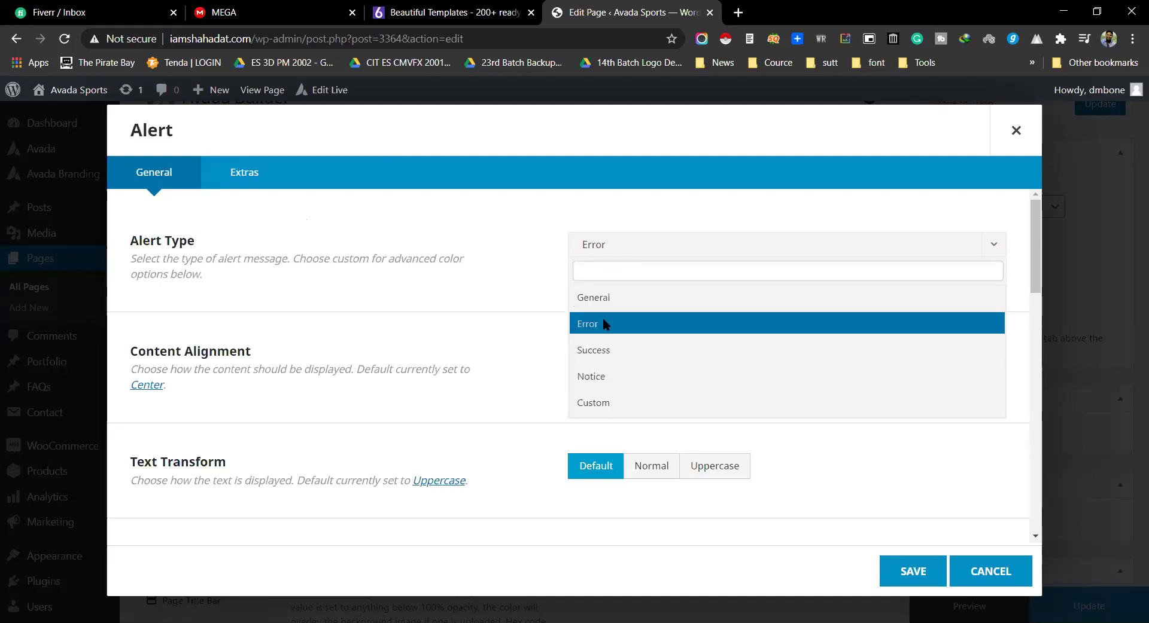
{"action": "left_click", "coordinate": [604, 324]}
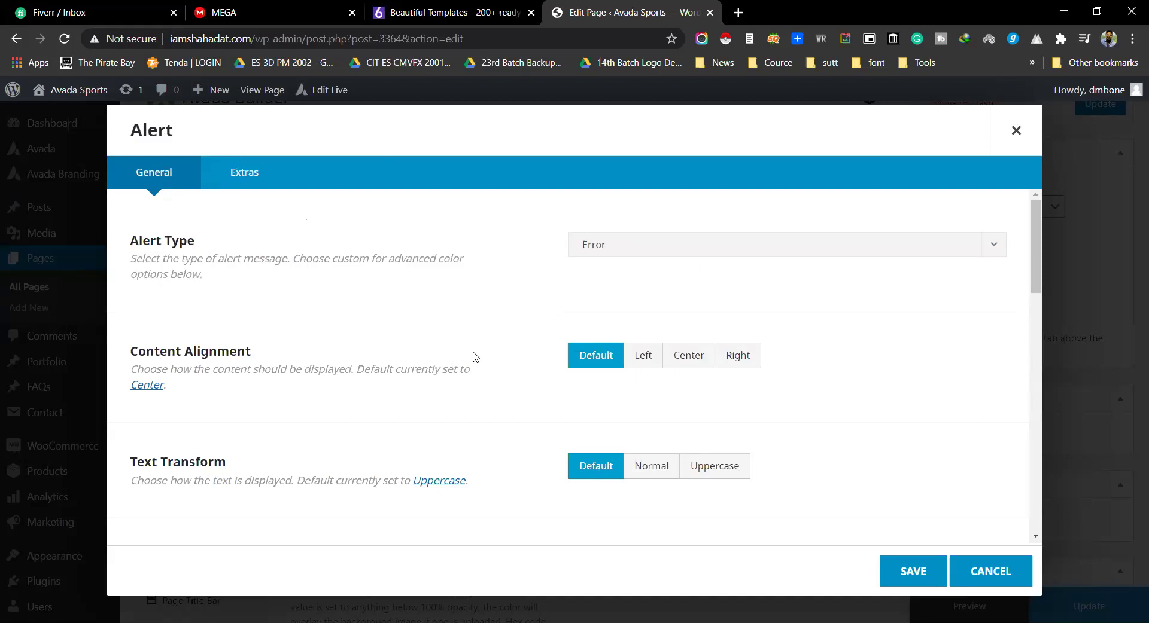
{"action": "scroll", "coordinate": [200, 353], "scroll_direction": "down", "scroll_amount": 1}
{"action": "left_click", "coordinate": [688, 282]}
{"action": "scroll", "coordinate": [337, 367], "scroll_direction": "down", "scroll_amount": 9}
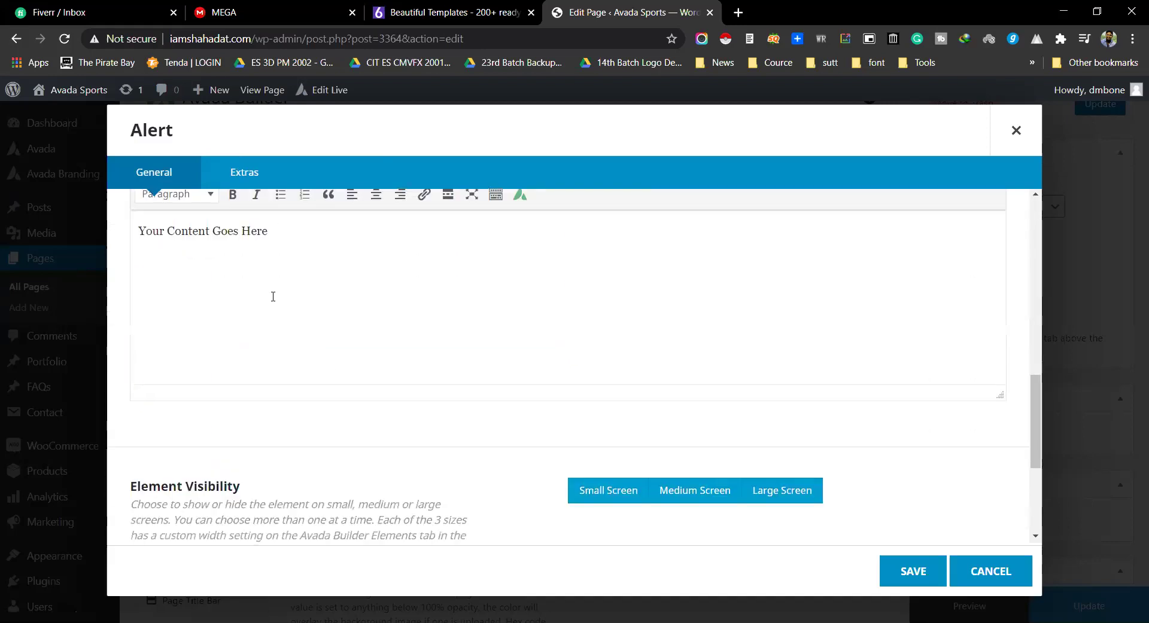
{"action": "left_click", "coordinate": [299, 228]}
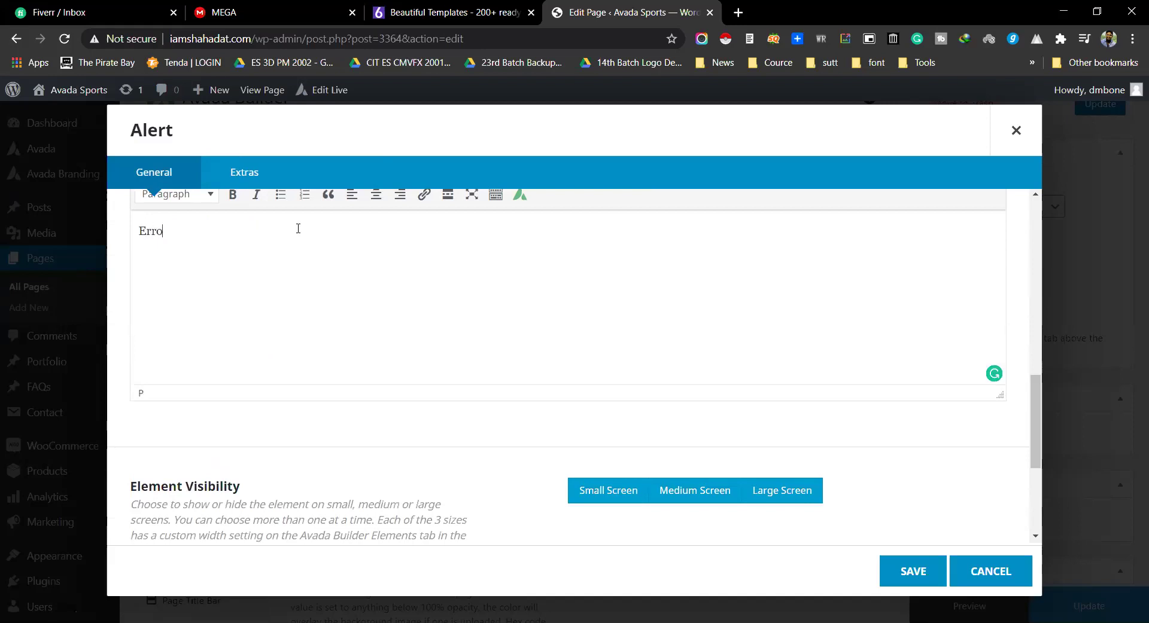
Step: Save the Error alert element and preview the page in a new tab
{"action": "left_click", "coordinate": [903, 573]}
{"action": "mouse_move", "coordinate": [419, 322]}
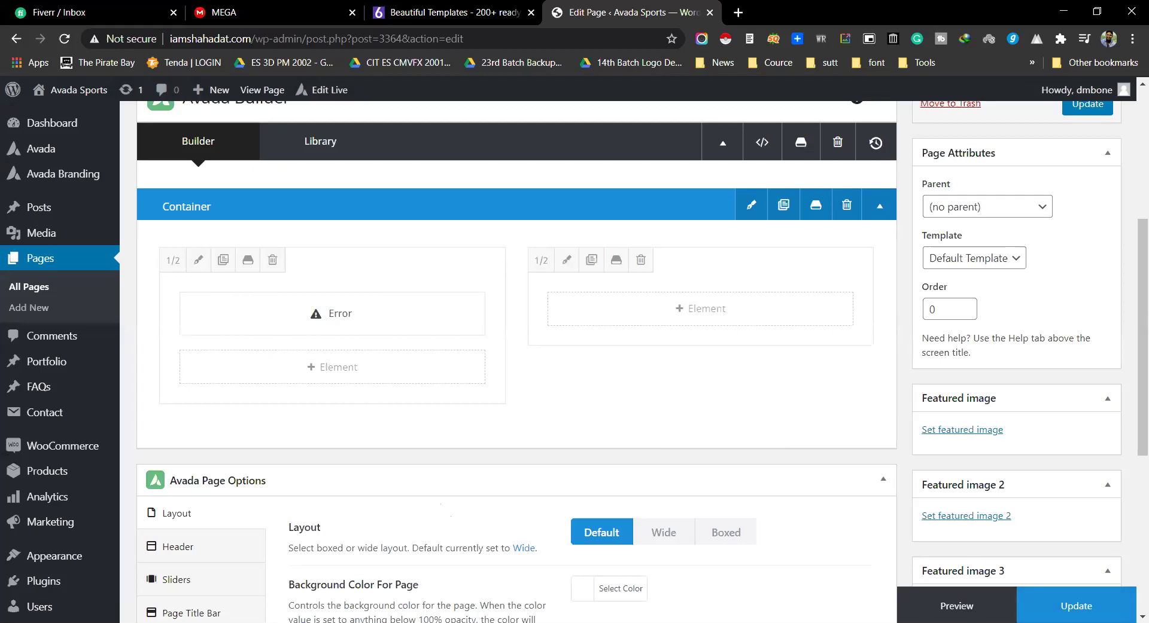
{"action": "left_click", "coordinate": [957, 605]}
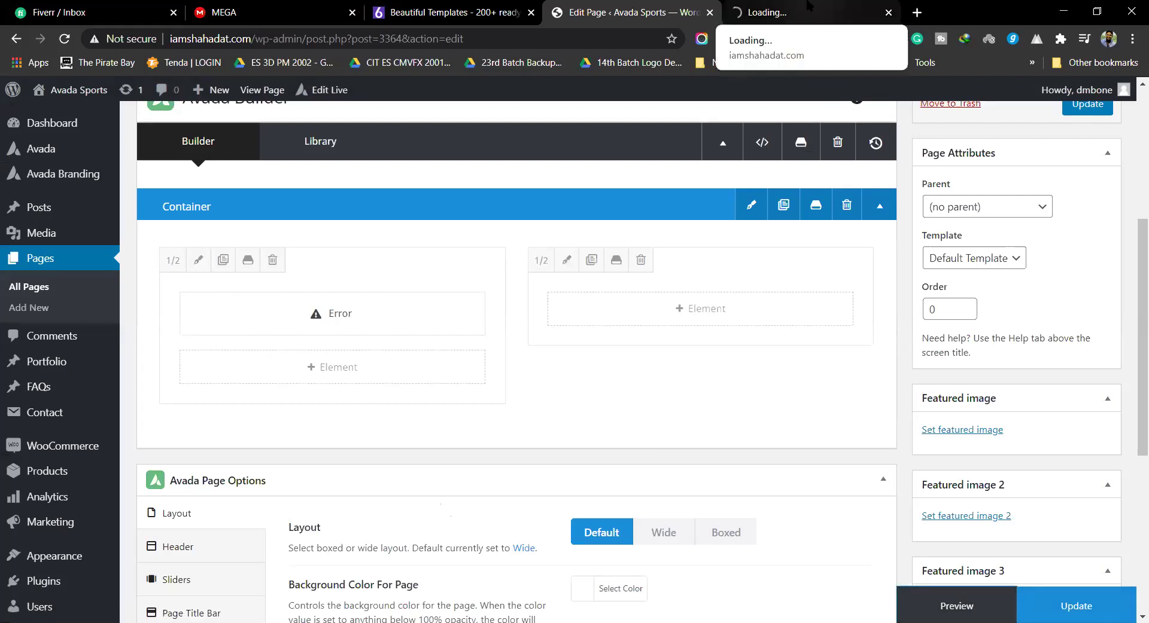
Step: Open the Test page preview, closing the old editor tab, and dismiss the pink ERROR alert
{"action": "left_click", "coordinate": [809, 4]}
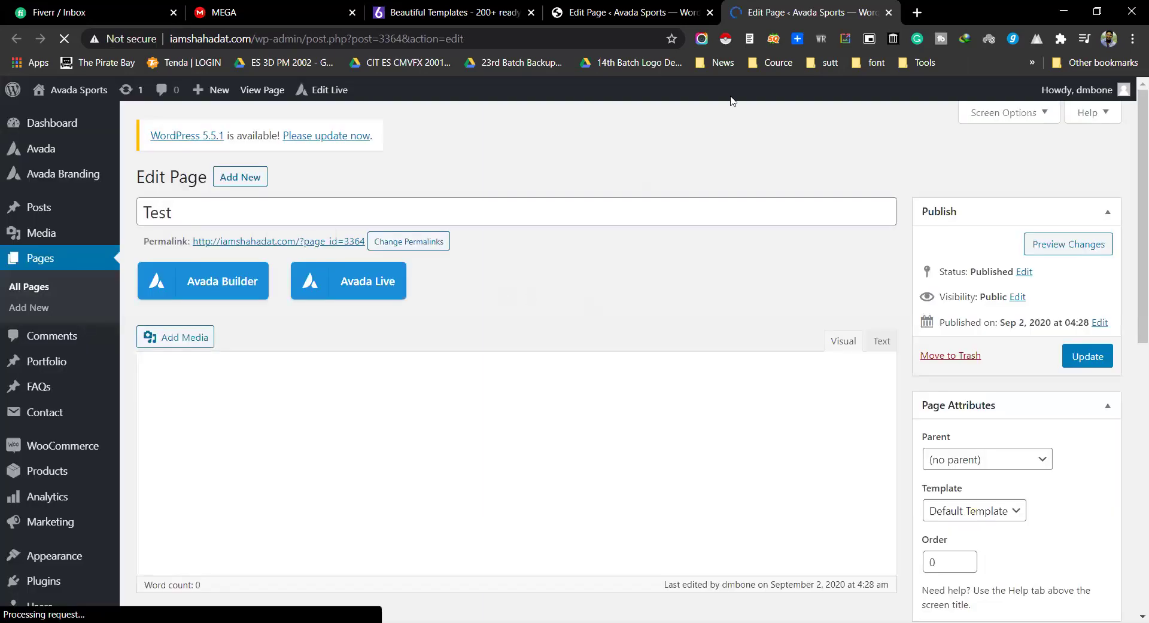
{"action": "left_click", "coordinate": [709, 12]}
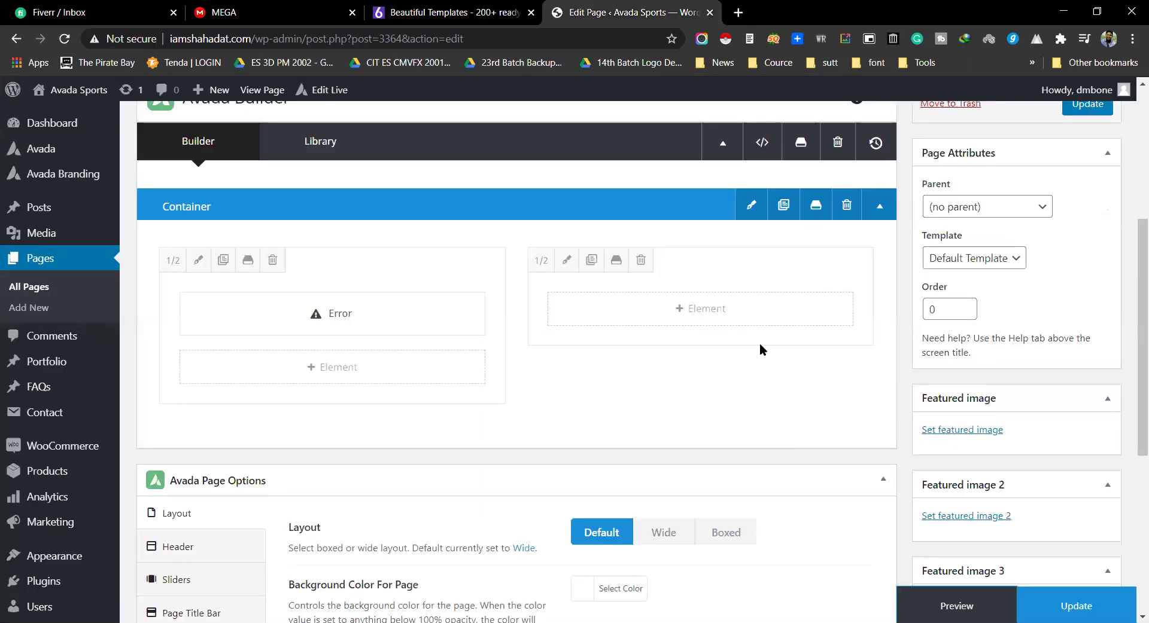
{"action": "left_click", "coordinate": [956, 606]}
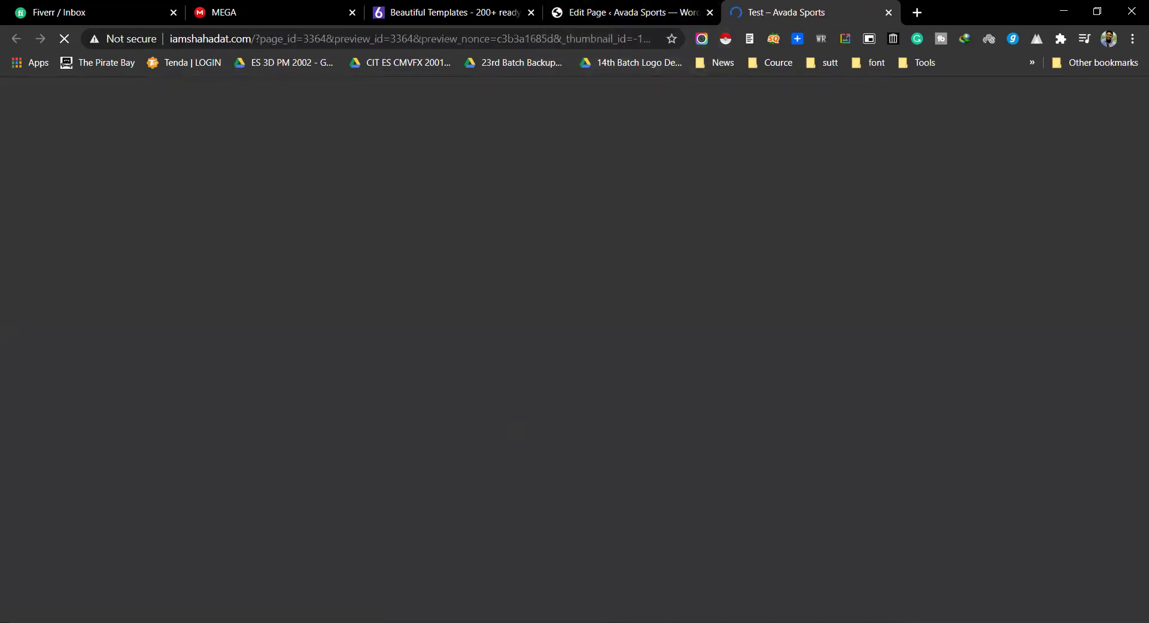
{"action": "scroll", "coordinate": [521, 335], "scroll_direction": "down", "scroll_amount": 6}
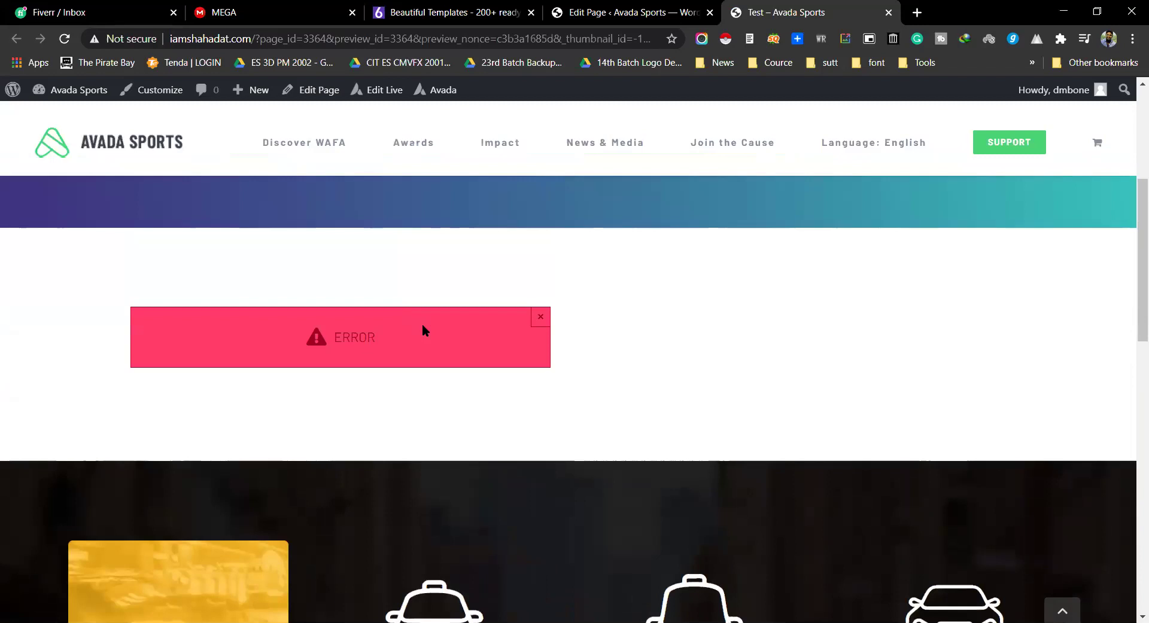
{"action": "left_click", "coordinate": [540, 321]}
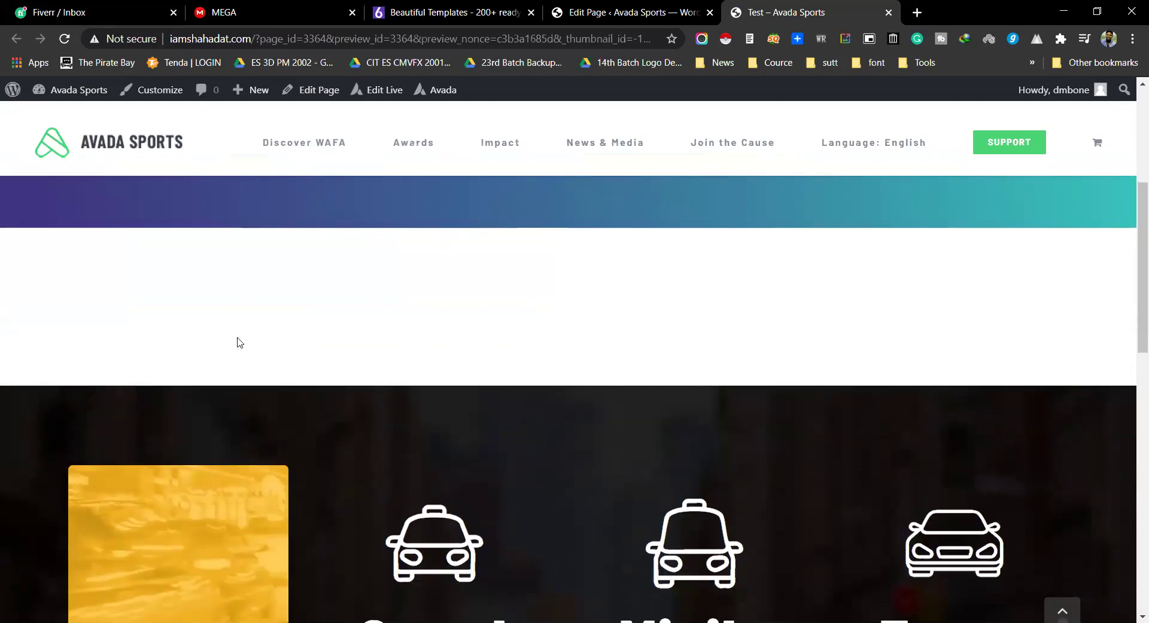
{"action": "key", "text": "ctrl+1"}
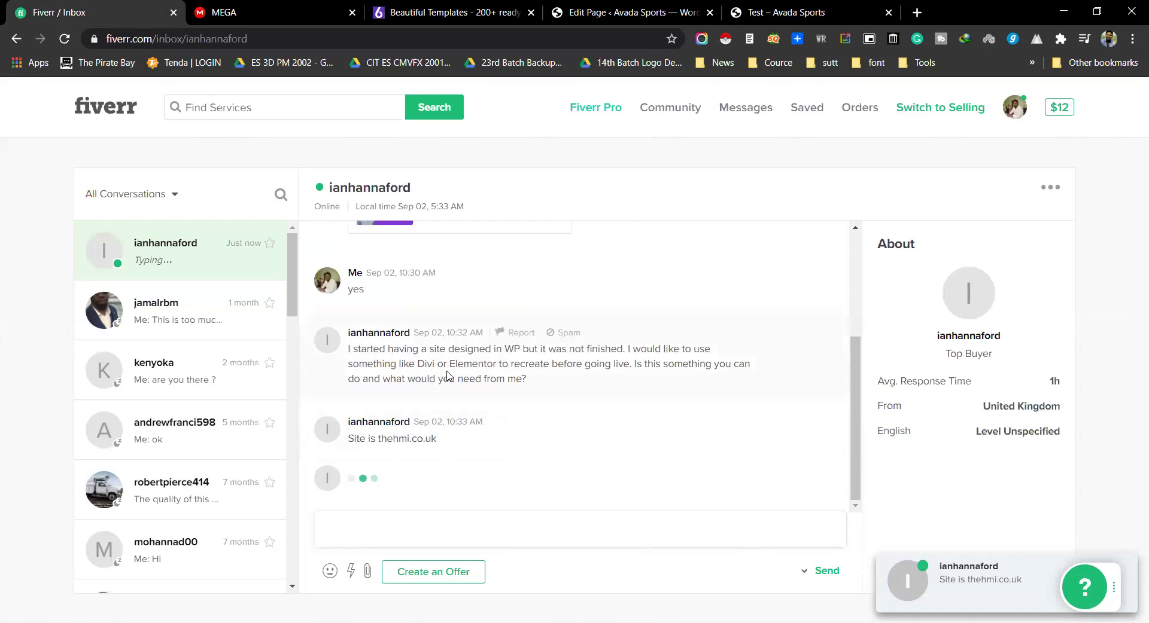
Step: Open thehmi.co.uk from the client's message in a new tab, then return to Fiverr
{"action": "double_click", "coordinate": [396, 440]}
{"action": "right_click", "coordinate": [432, 442]}
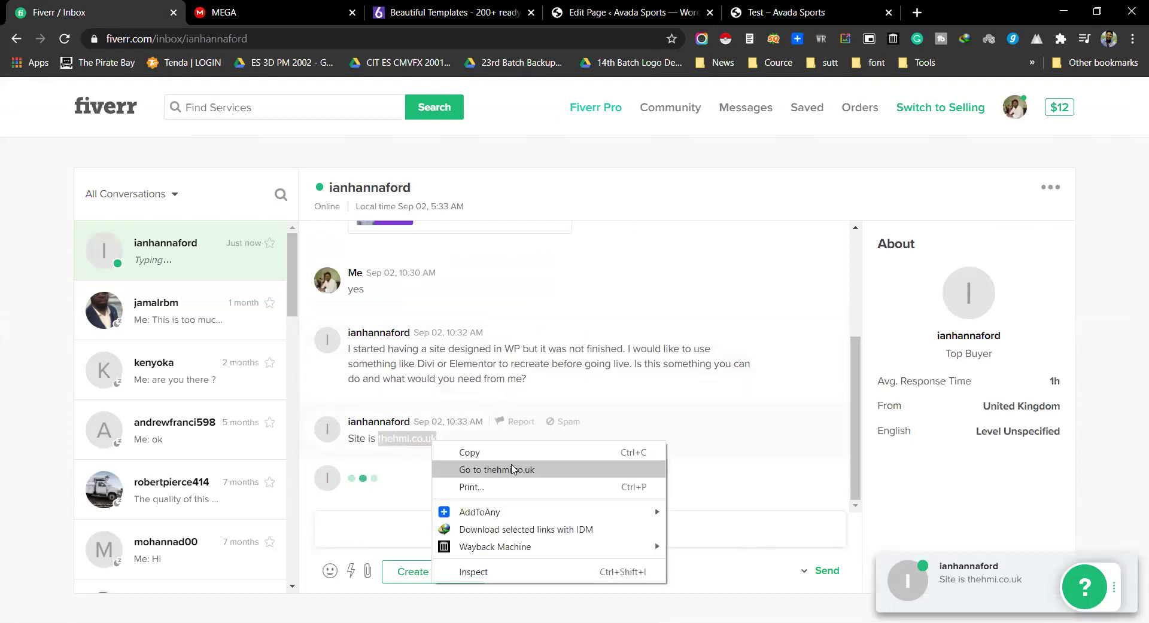
{"action": "left_click", "coordinate": [512, 470]}
{"action": "key", "text": "ctrl+shift+Tab"}
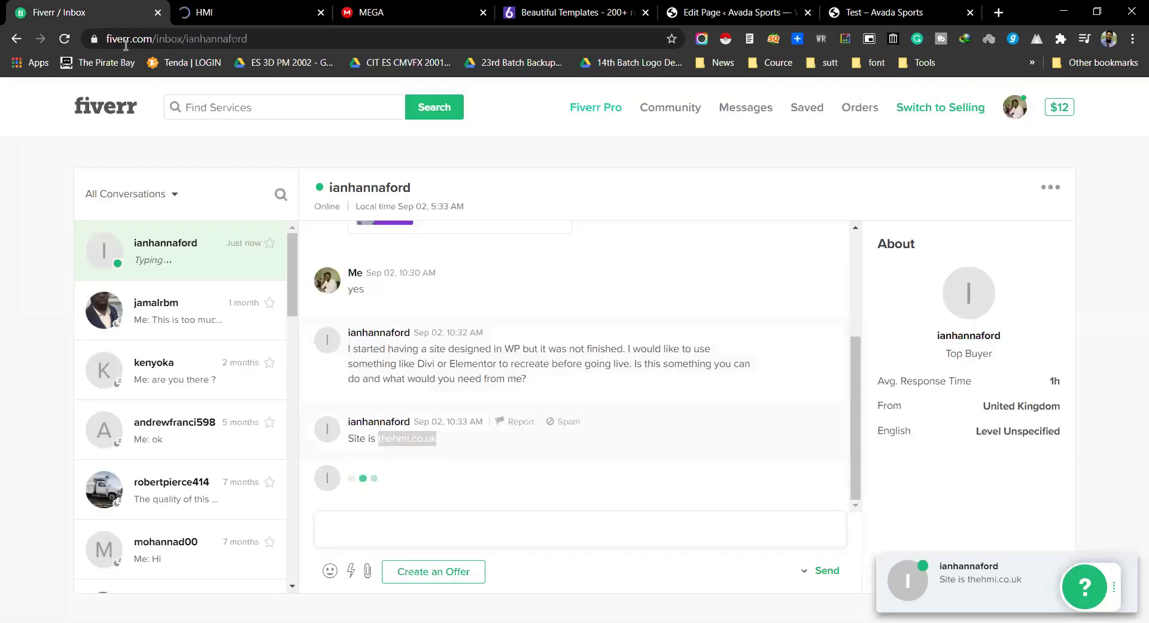
{"action": "key", "text": "ctrl+Tab"}
{"action": "key", "text": "ctrl+9"}
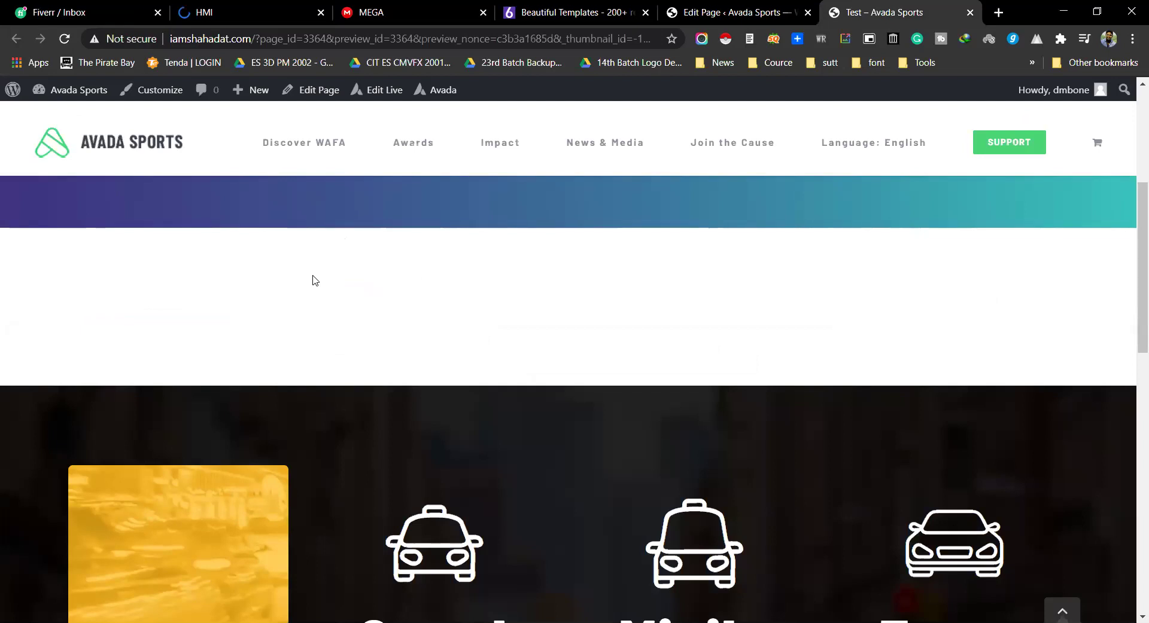
{"action": "key", "text": "ctrl+1"}
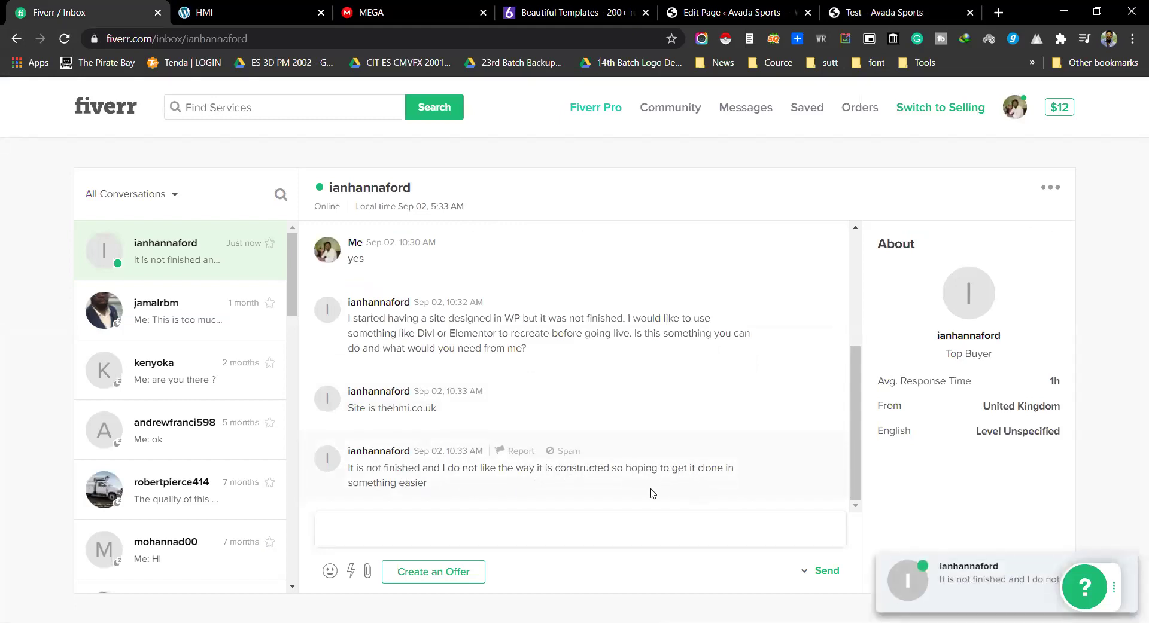
{"action": "left_click", "coordinate": [231, 21]}
{"action": "scroll", "coordinate": [531, 301], "scroll_direction": "down", "scroll_amount": 10}
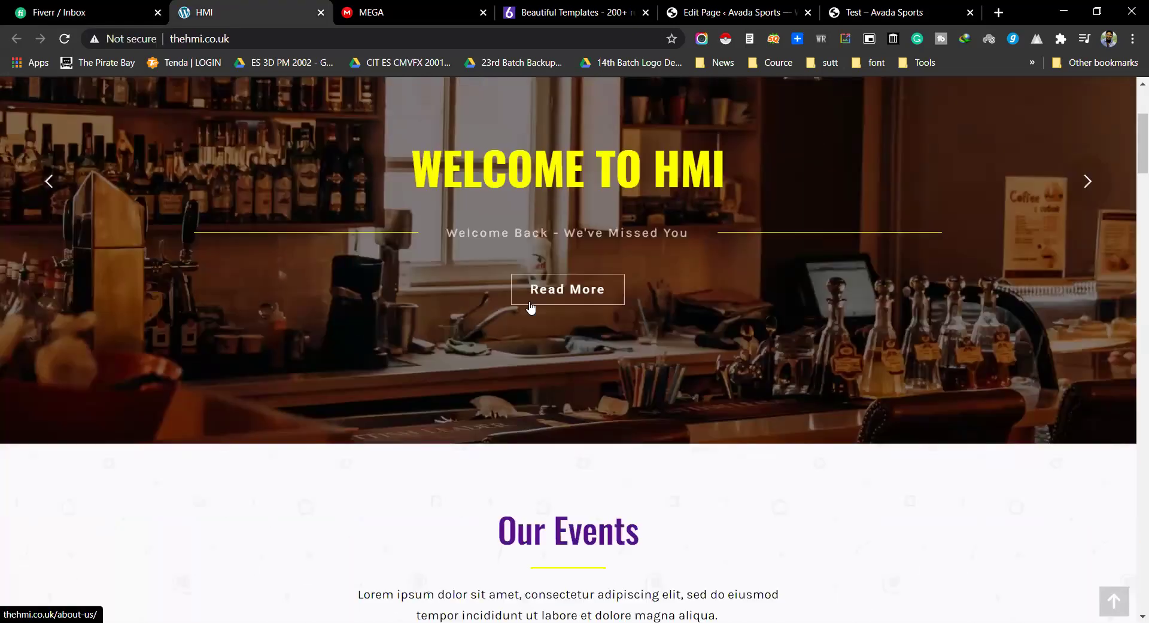
{"action": "scroll", "coordinate": [528, 309], "scroll_direction": "down", "scroll_amount": 15}
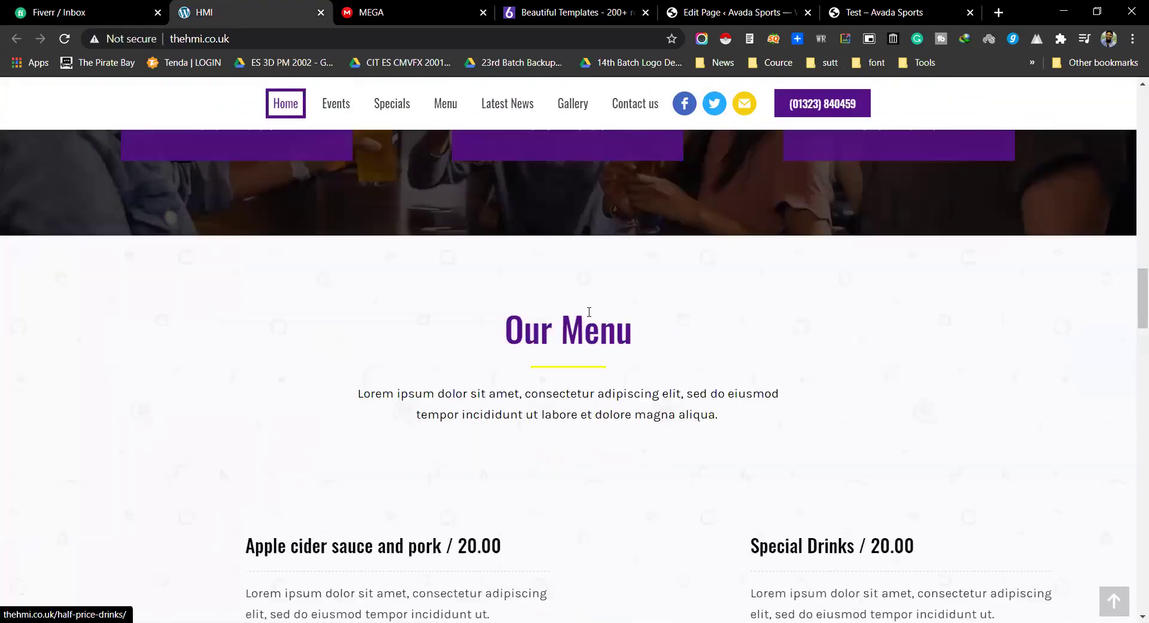
{"action": "scroll", "coordinate": [581, 323], "scroll_direction": "down", "scroll_amount": 20}
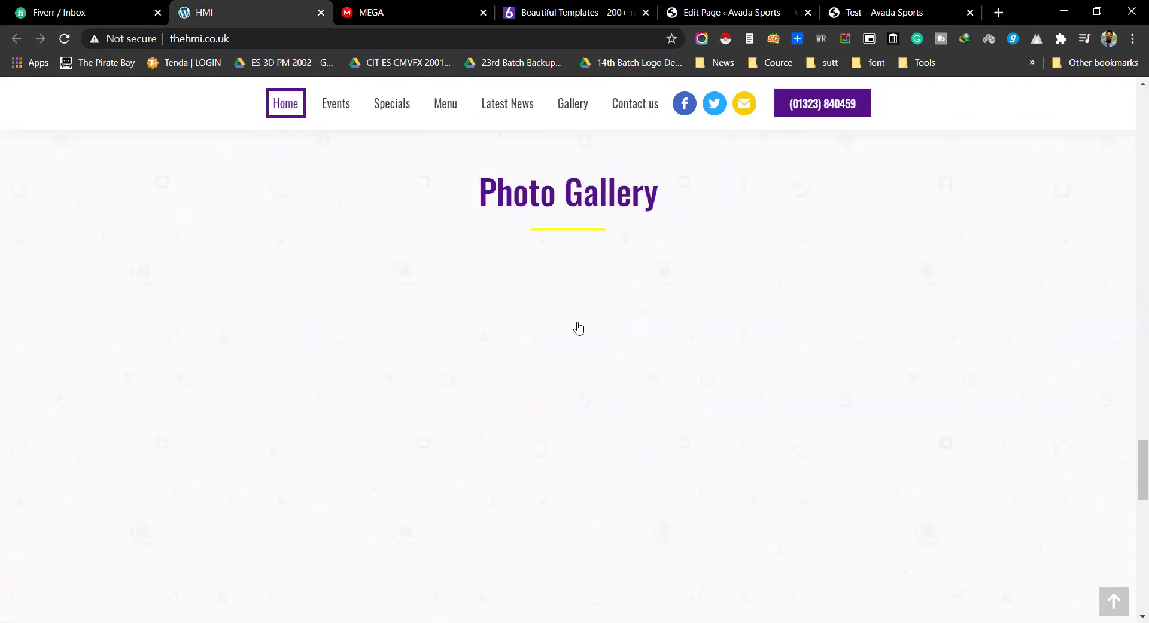
{"action": "scroll", "coordinate": [576, 325], "scroll_direction": "down", "scroll_amount": 3}
{"action": "scroll", "coordinate": [506, 399], "scroll_direction": "up", "scroll_amount": 20}
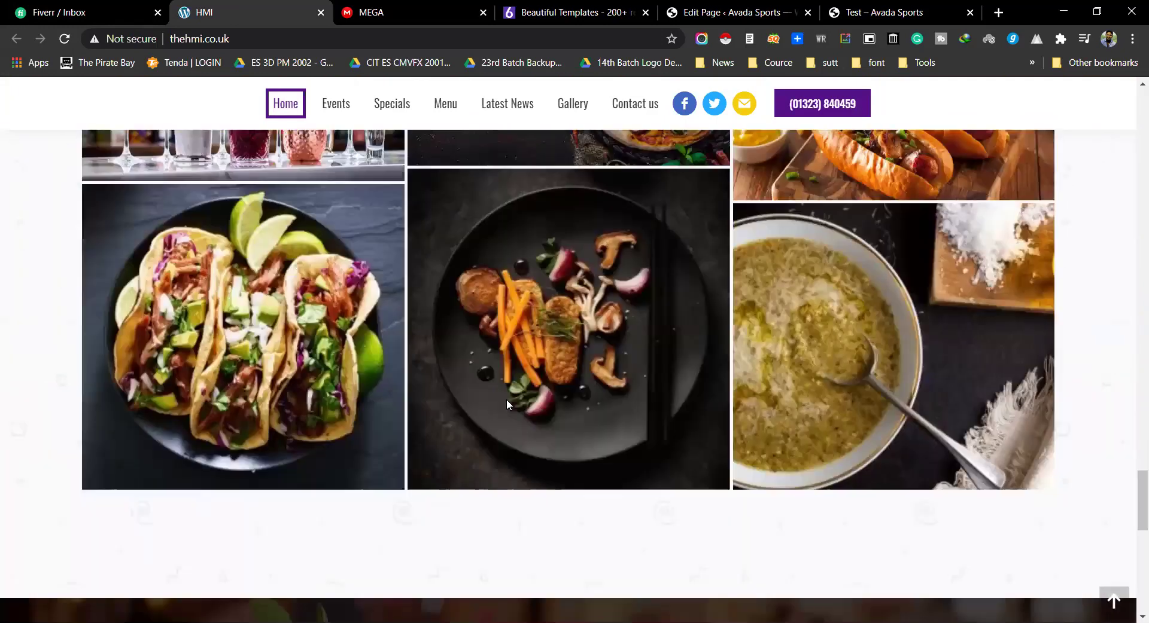
{"action": "scroll", "coordinate": [506, 405], "scroll_direction": "up", "scroll_amount": 15}
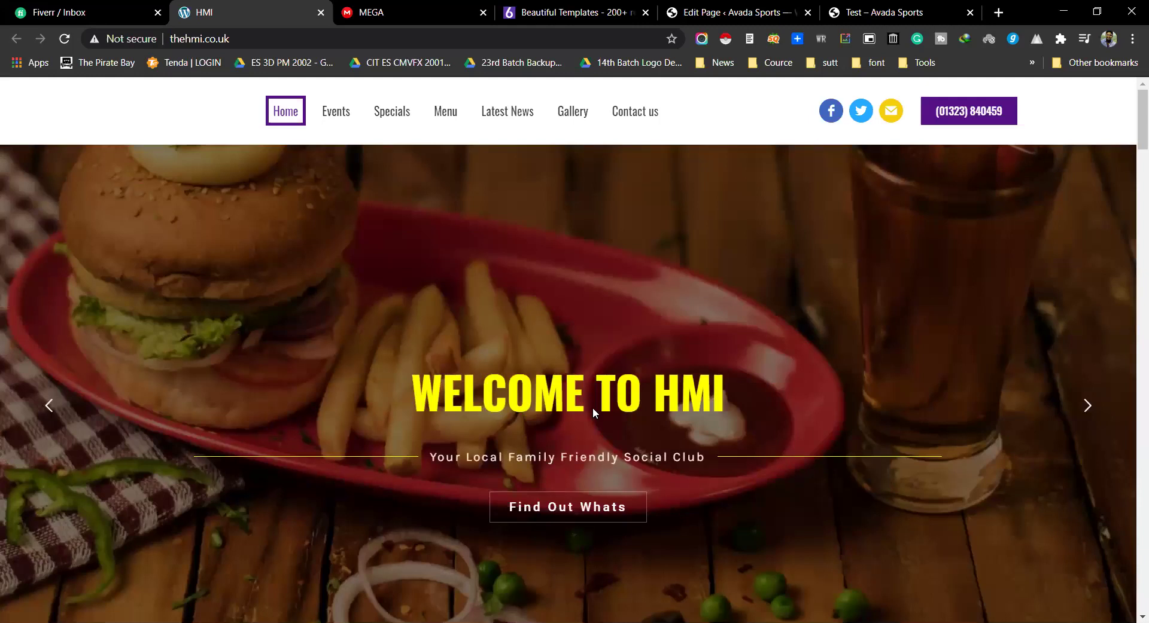
{"action": "scroll", "coordinate": [592, 407], "scroll_direction": "down", "scroll_amount": 10}
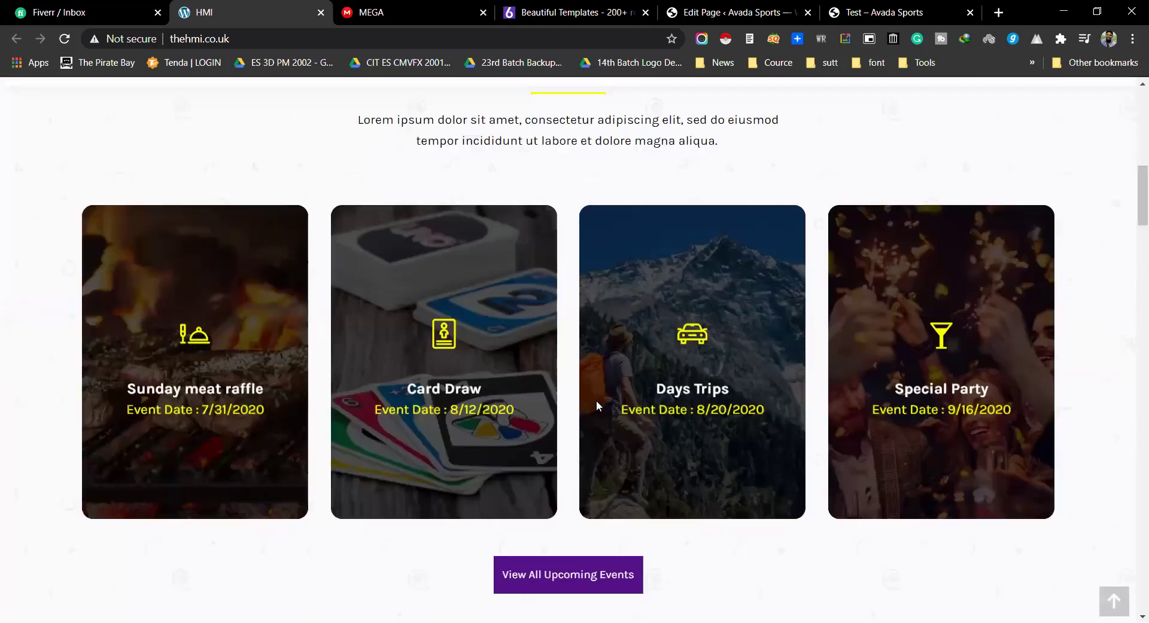
{"action": "scroll", "coordinate": [575, 405], "scroll_direction": "down", "scroll_amount": 5}
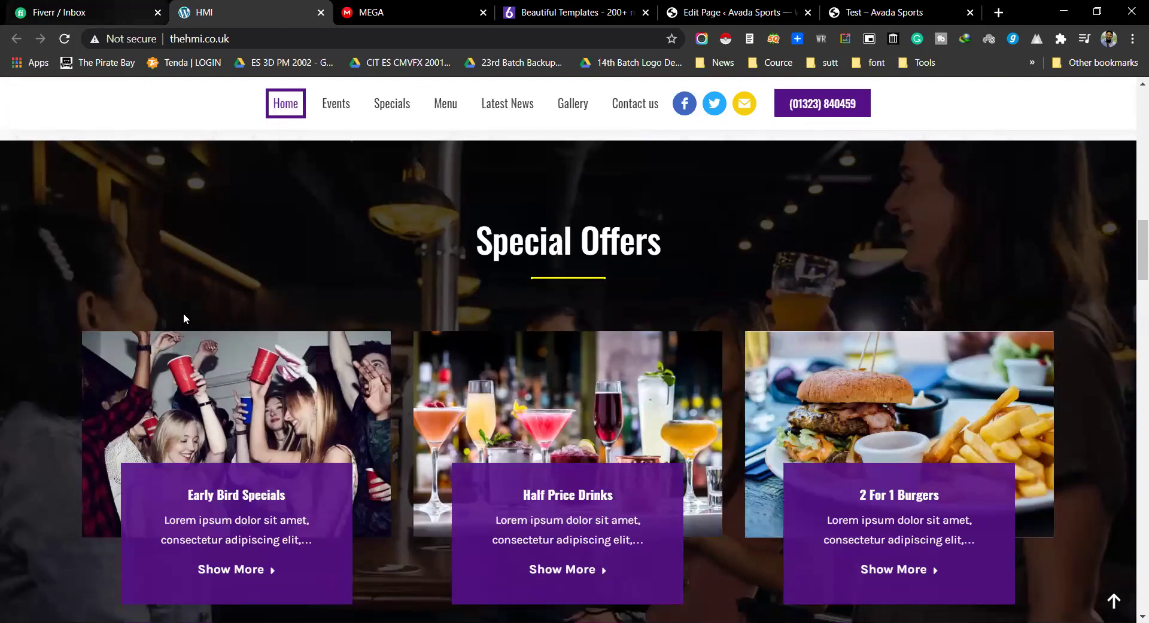
{"action": "key", "text": "ctrl+1"}
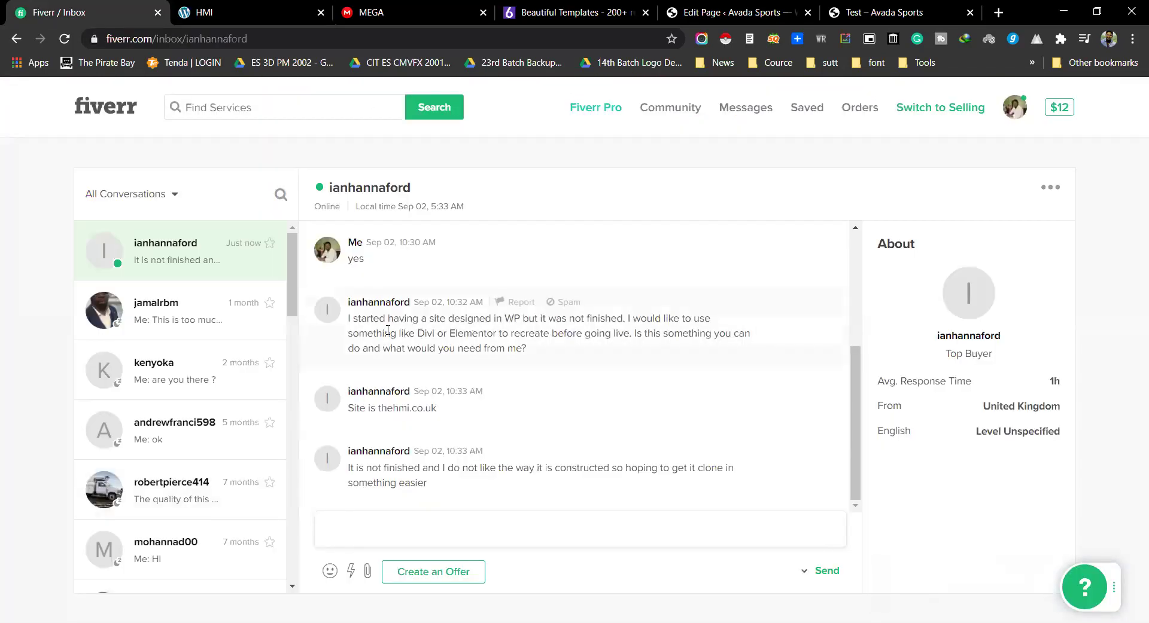
Step: Highlight lines of the client's request while reading, including the word Elementor
{"action": "left_click_drag", "start_coordinate": [506, 318], "coordinate": [608, 320]}
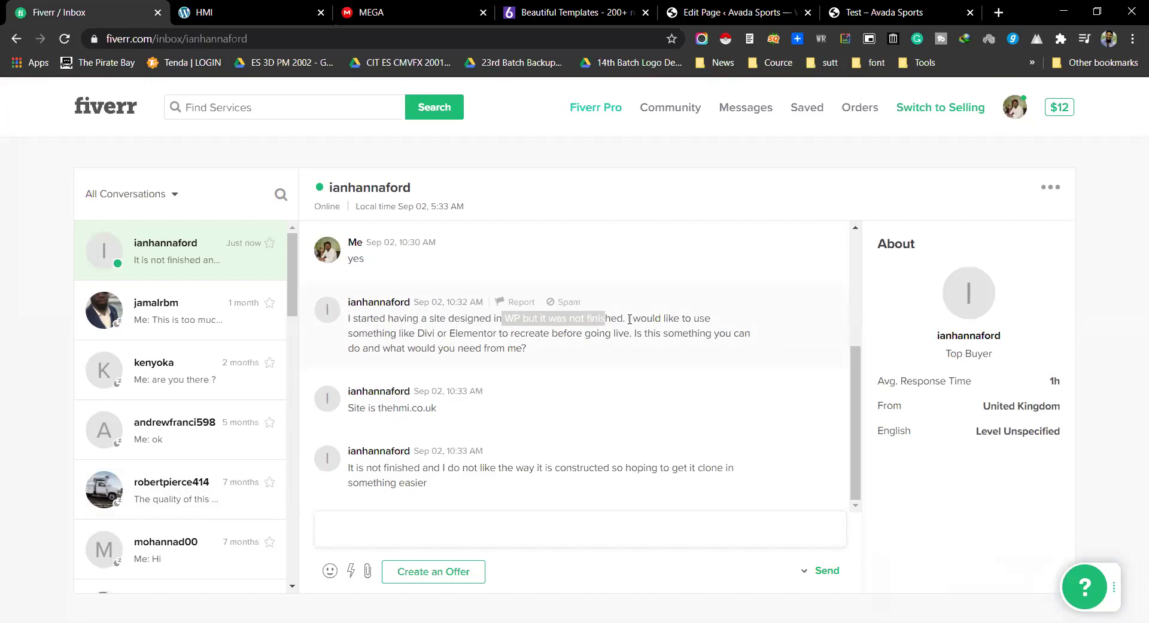
{"action": "left_click_drag", "start_coordinate": [449, 333], "coordinate": [611, 333]}
{"action": "left_click", "coordinate": [556, 339]}
{"action": "double_click", "coordinate": [470, 333]}
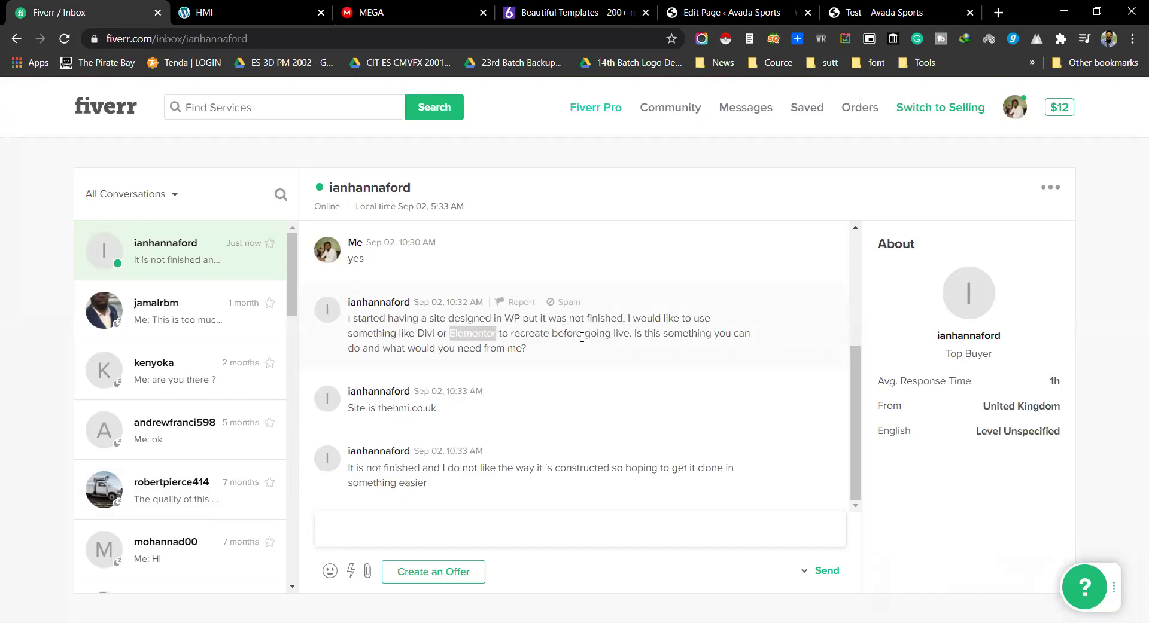
{"action": "left_click_drag", "start_coordinate": [627, 334], "coordinate": [730, 335]}
{"action": "left_click_drag", "start_coordinate": [364, 348], "coordinate": [512, 359]}
{"action": "left_click", "coordinate": [524, 359]}
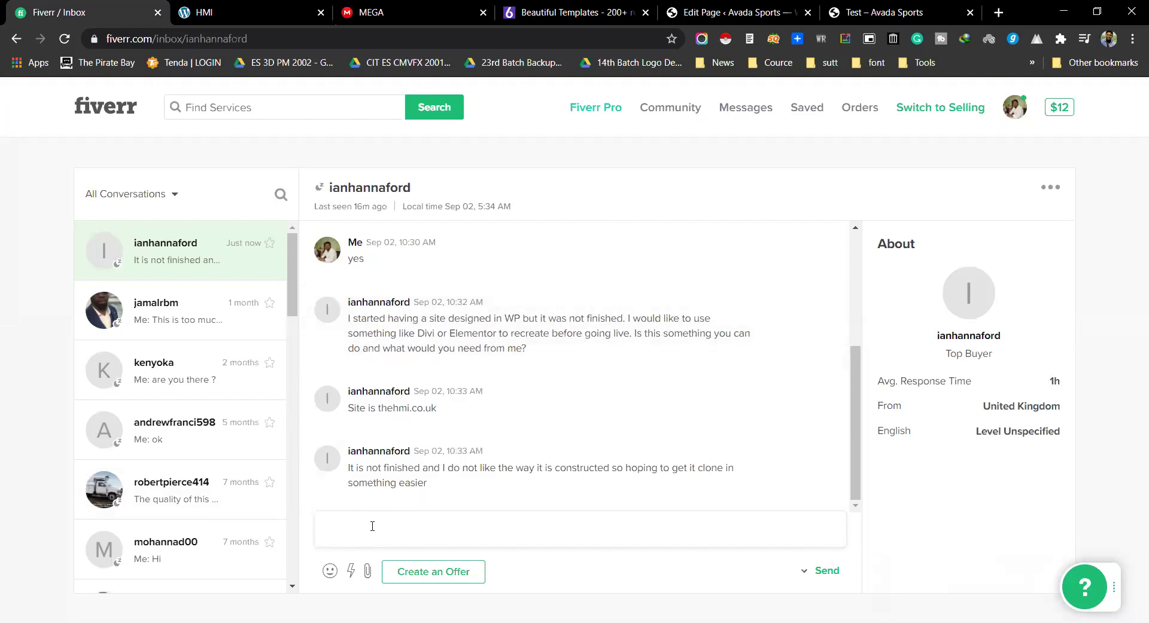
Step: Send the client the reply 'yes, I can do this'
{"action": "type", "text": "can do this"}
{"action": "key", "text": "Return"}
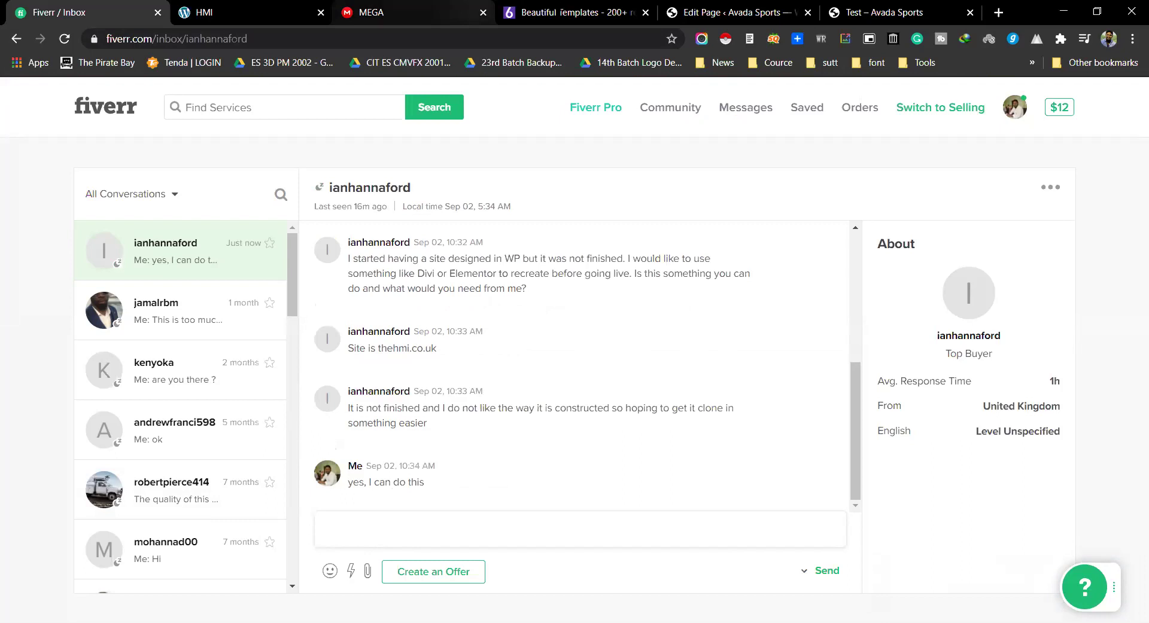
{"action": "key", "text": "ctrl+Tab"}
{"action": "key", "text": "ctrl+Tab"}
{"action": "key", "text": "ctrl+Tab"}
{"action": "key", "text": "ctrl+Tab"}
{"action": "key", "text": "ctrl+Tab"}
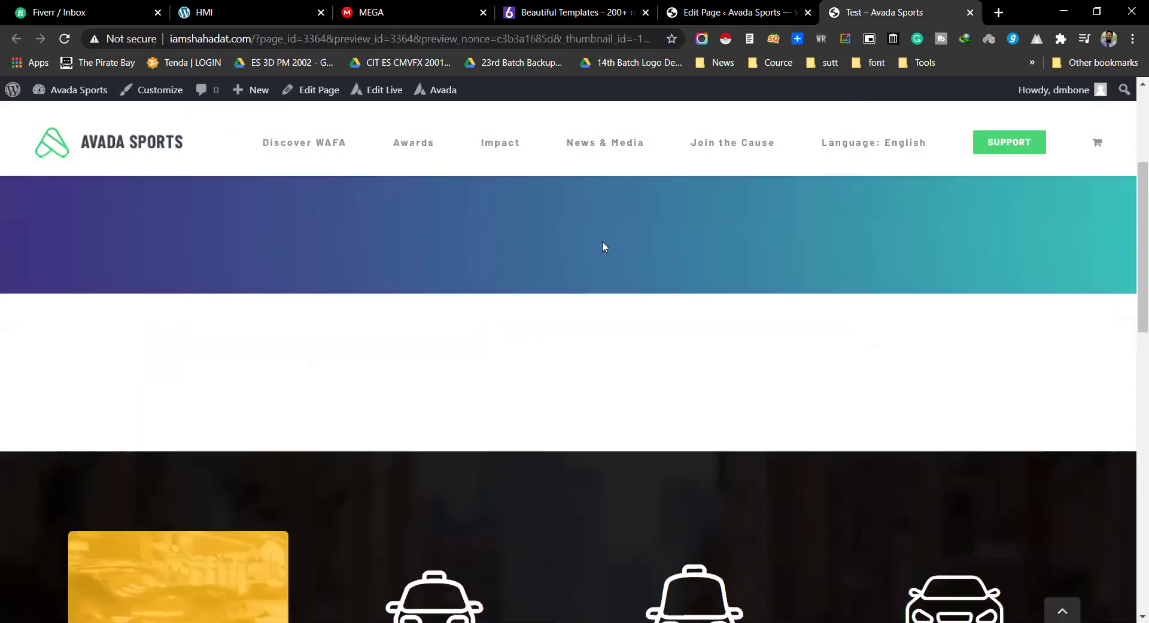
Step: Reload the Test preview, check the ERROR alert text, and return to the editor
{"action": "left_click", "coordinate": [504, 44]}
{"action": "key", "text": "Return"}
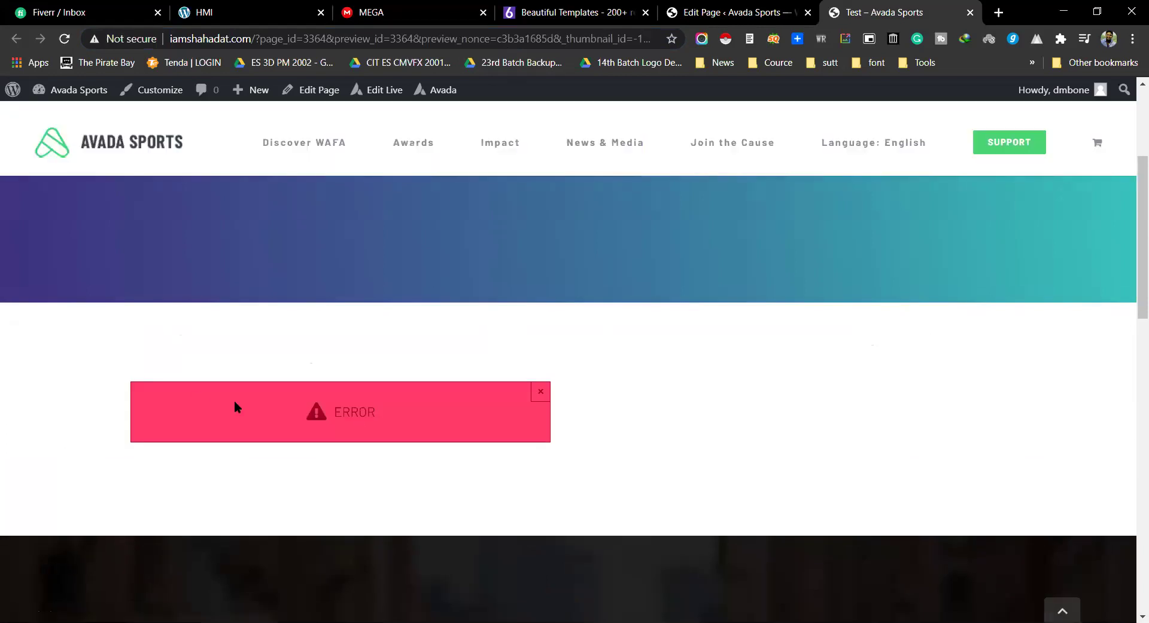
{"action": "scroll", "coordinate": [379, 415], "scroll_direction": "down", "scroll_amount": 1}
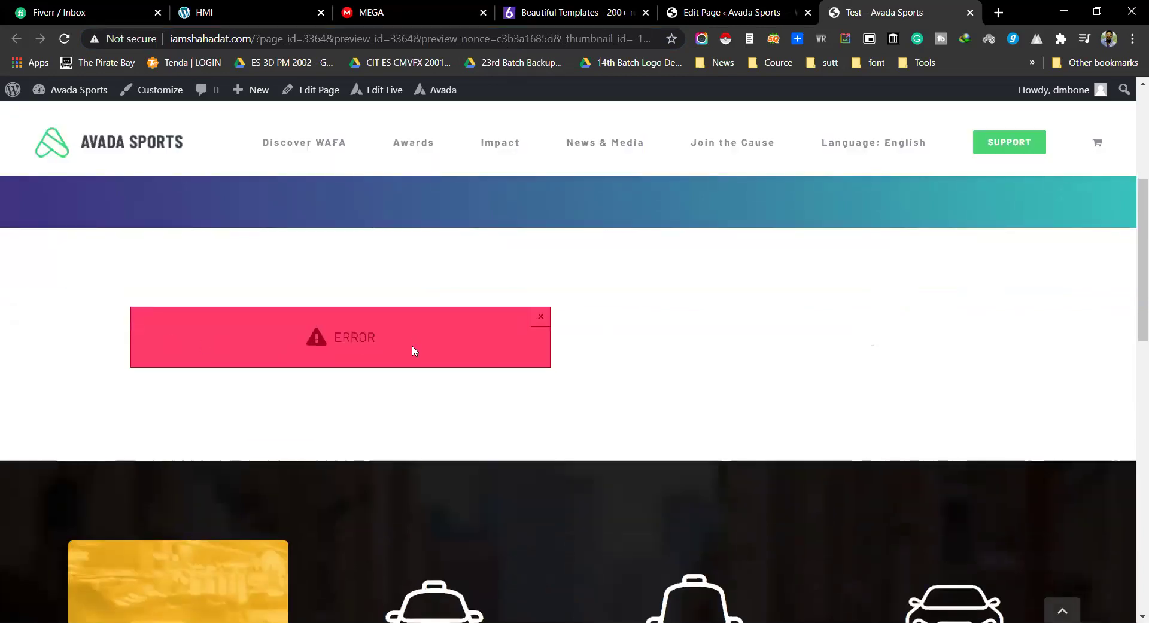
{"action": "double_click", "coordinate": [346, 336]}
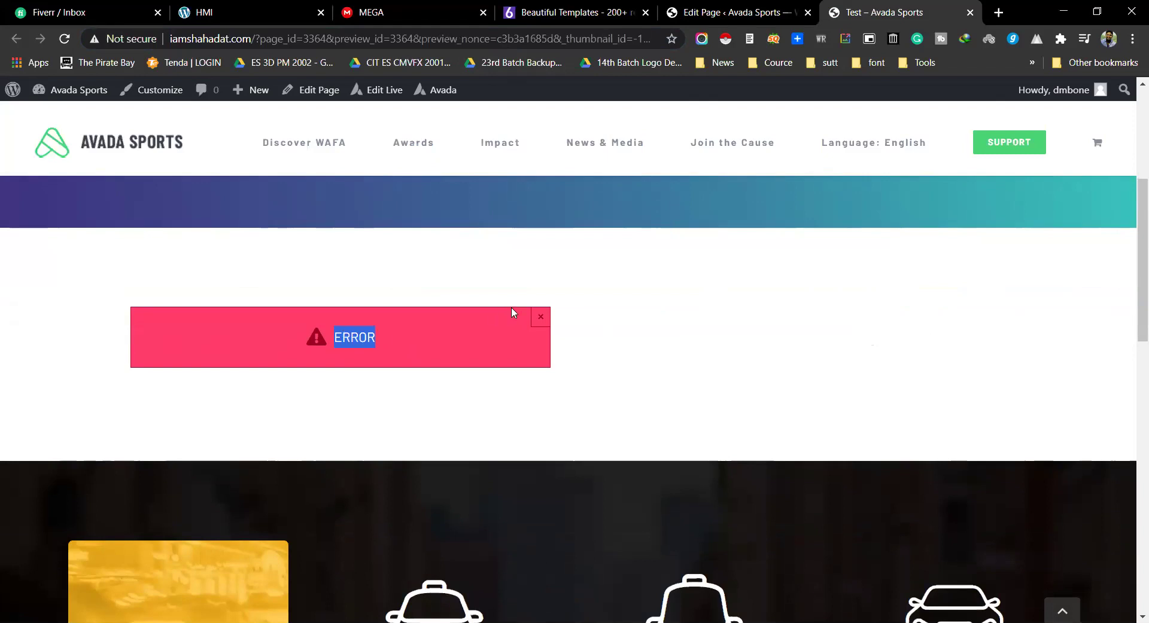
{"action": "left_click", "coordinate": [718, 12]}
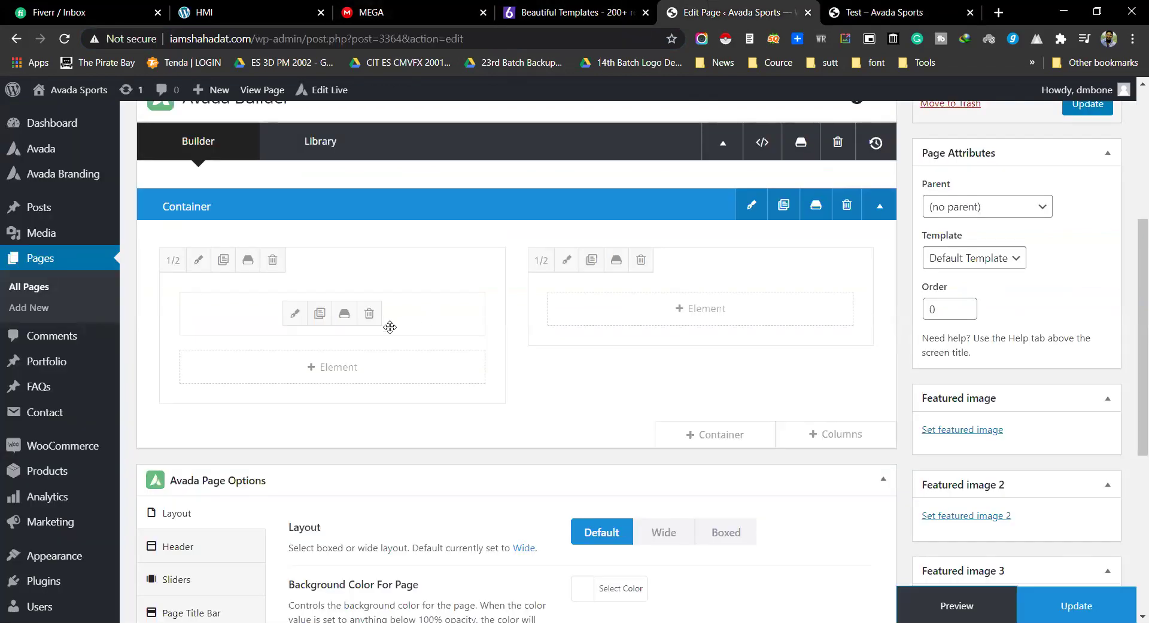
Step: Change the alert to the Notice type with content 'NACTAR' and save it
{"action": "left_click", "coordinate": [294, 314]}
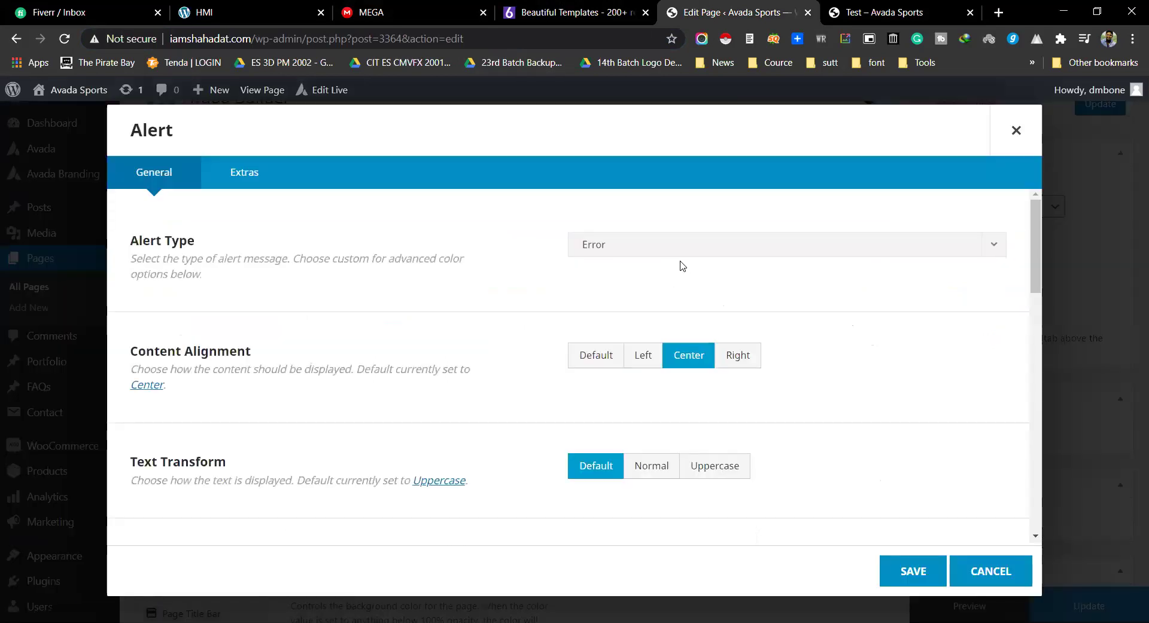
{"action": "left_click", "coordinate": [642, 255]}
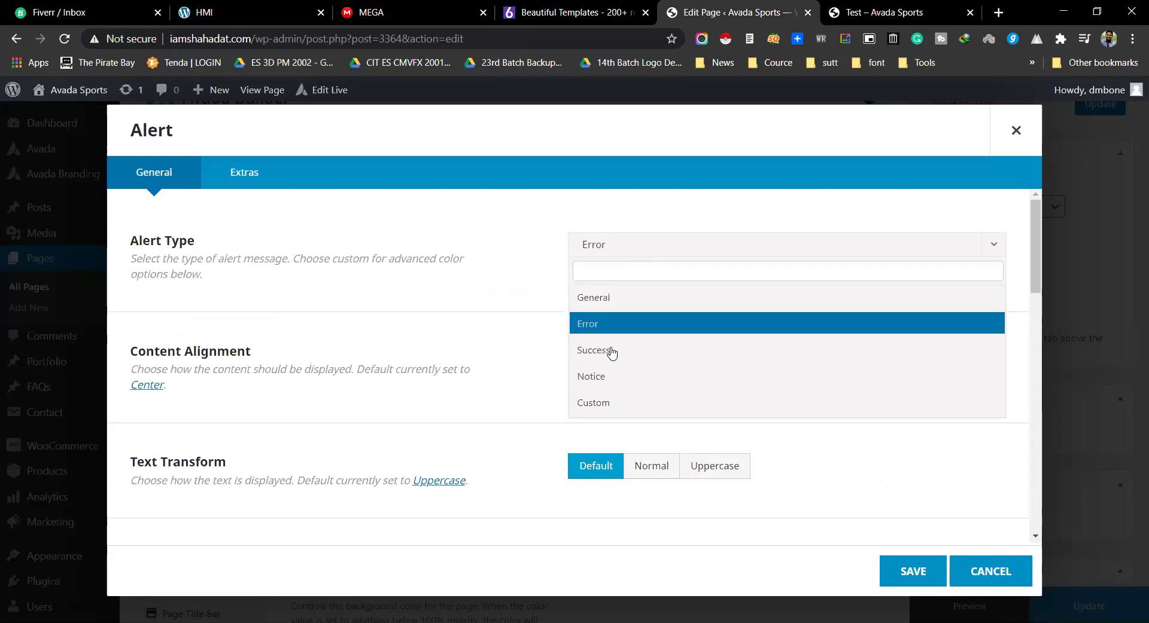
{"action": "left_click", "coordinate": [604, 386]}
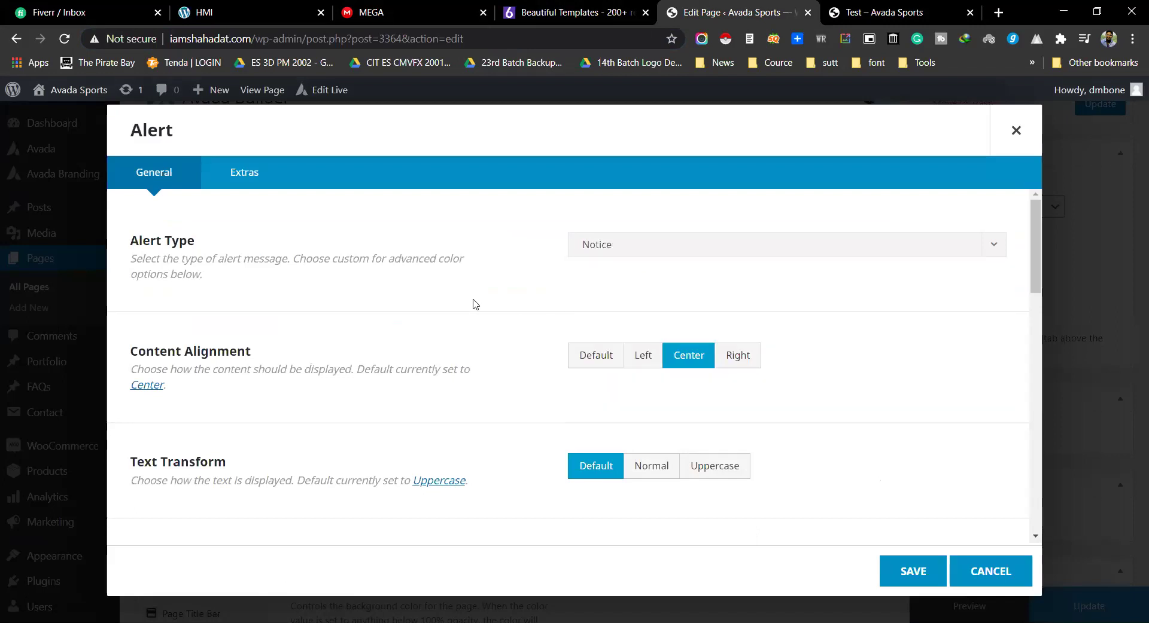
{"action": "scroll", "coordinate": [472, 303], "scroll_direction": "down", "scroll_amount": 10}
{"action": "scroll", "coordinate": [247, 315], "scroll_direction": "up", "scroll_amount": 4}
{"action": "triple_click", "coordinate": [228, 317]}
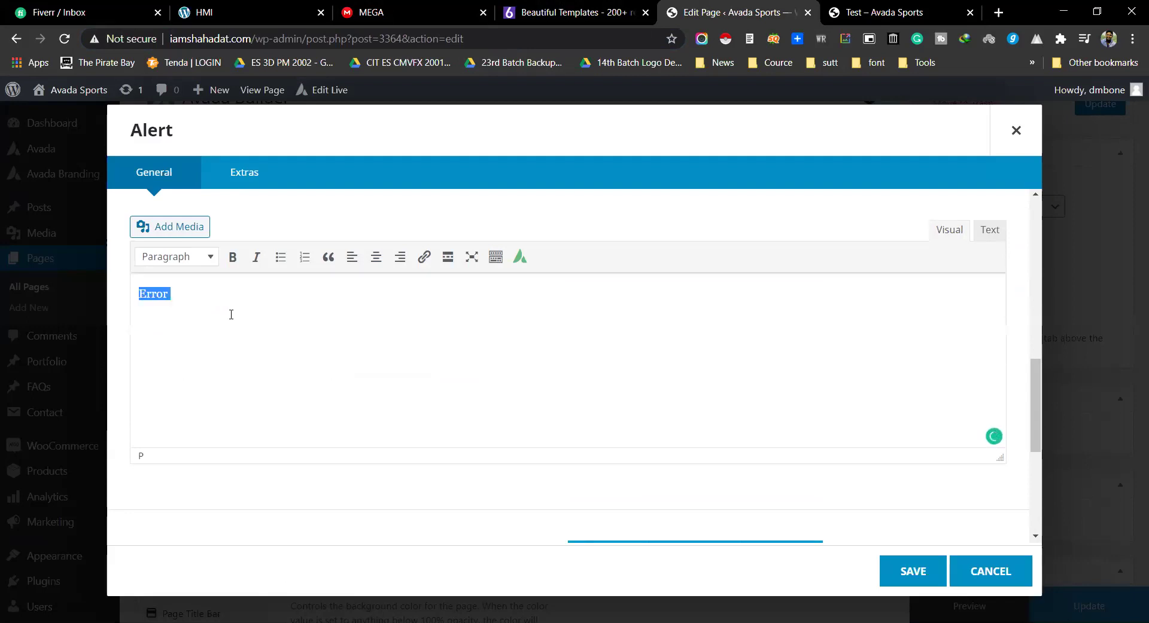
{"action": "type", "text": "NACTAR"}
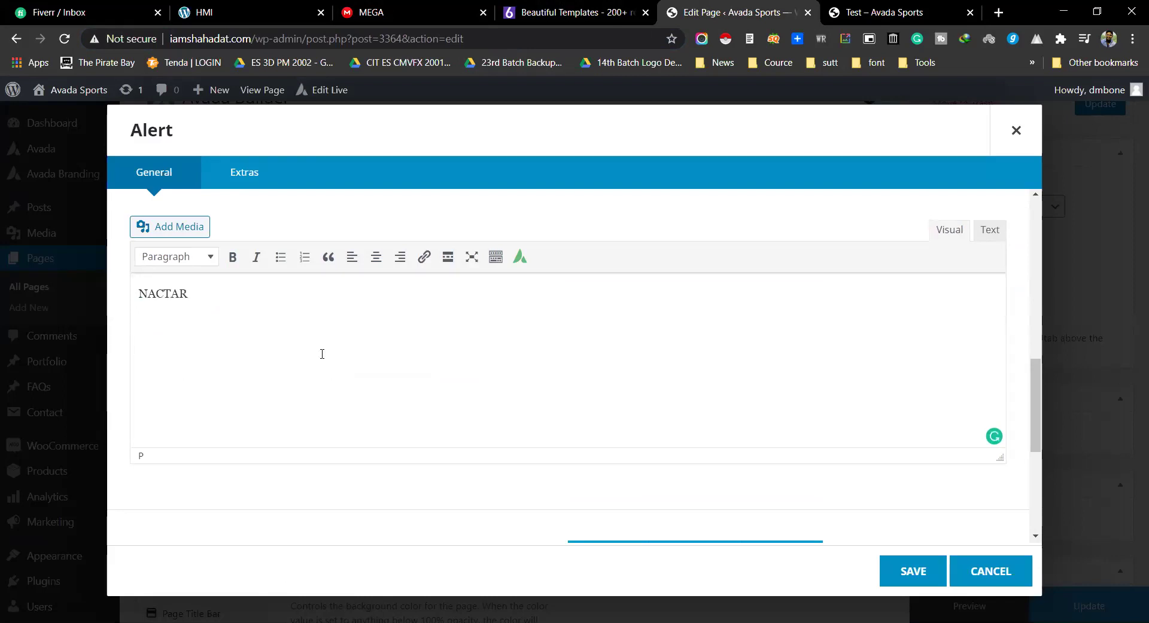
{"action": "left_click", "coordinate": [914, 570]}
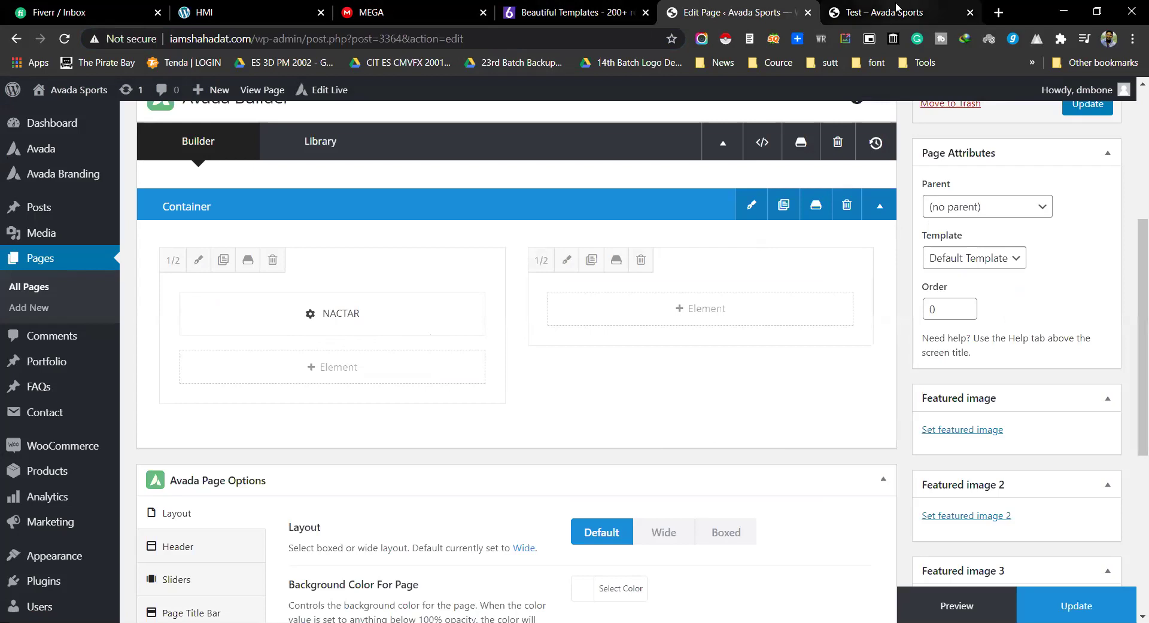
{"action": "left_click", "coordinate": [875, 12]}
Step: Reload the Test page preview to pick up the updated alert
{"action": "left_click", "coordinate": [488, 46]}
{"action": "key", "text": "Return"}
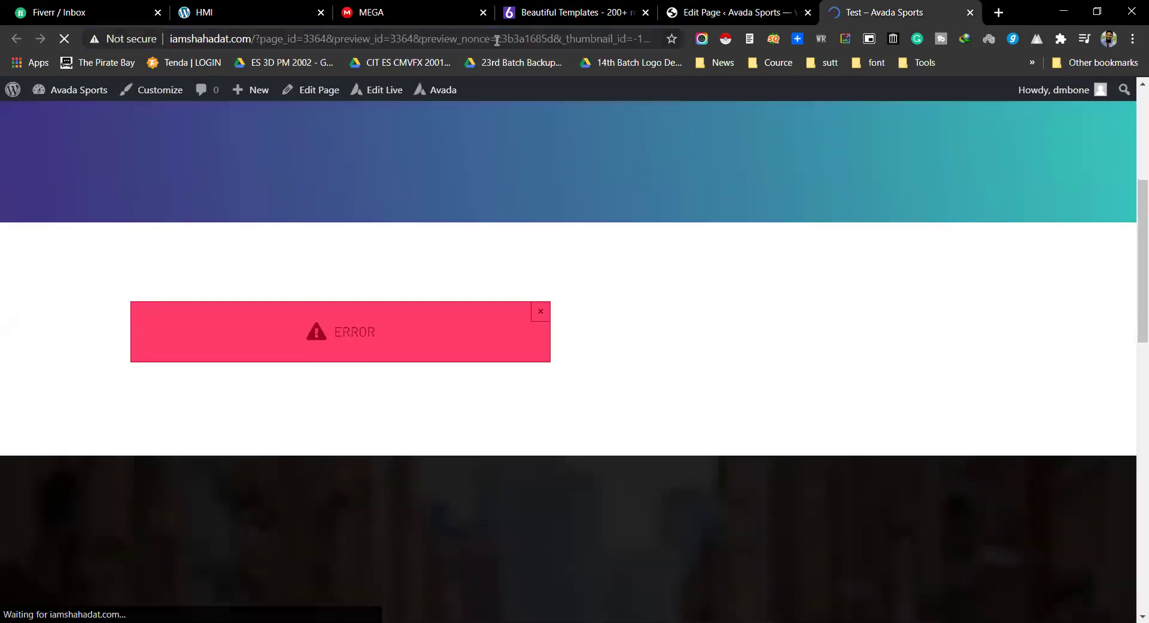
{"action": "left_click", "coordinate": [730, 12]}
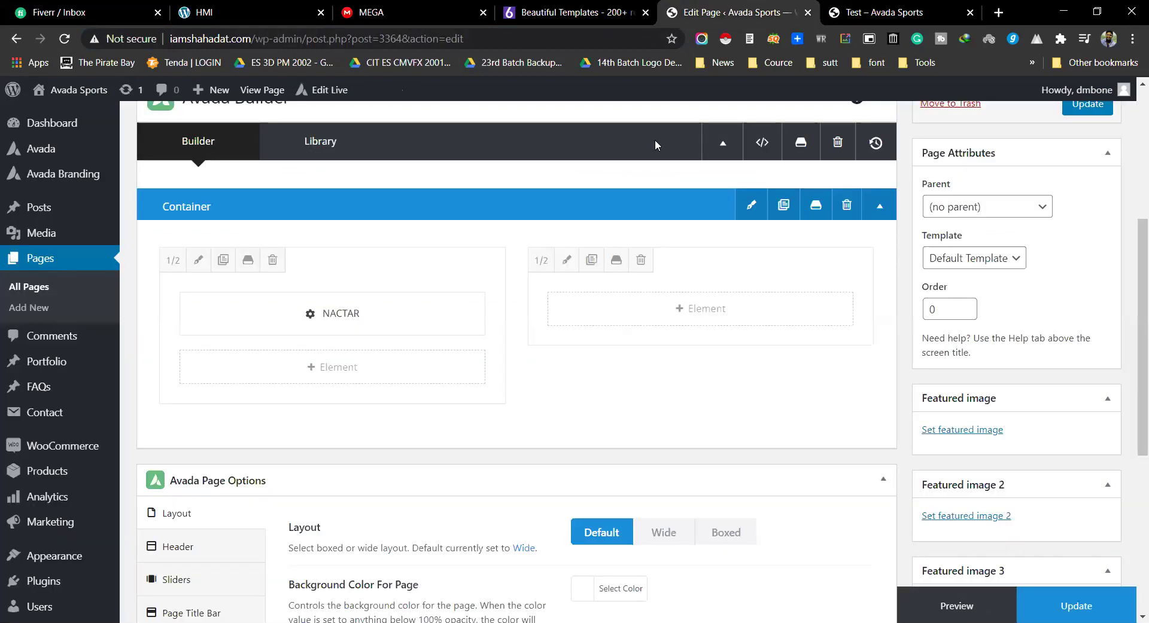
{"action": "left_click", "coordinate": [953, 6]}
{"action": "key", "text": "F5"}
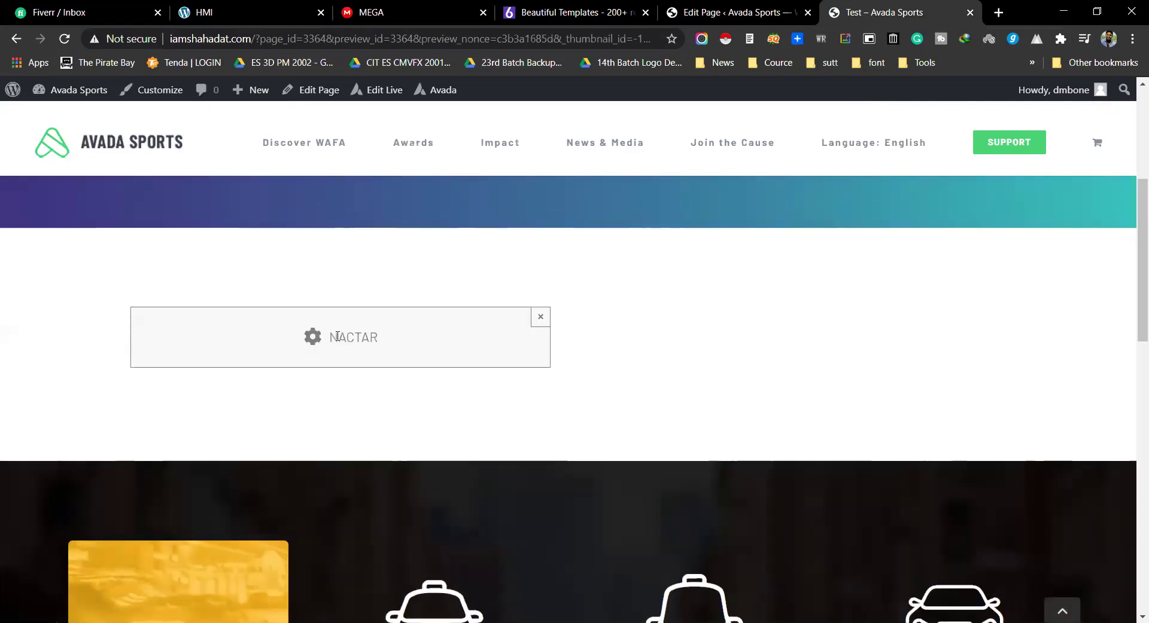
Step: Dismiss the grey NACTAR notice box, then go back to the Fiverr conversation
{"action": "double_click", "coordinate": [338, 336]}
{"action": "left_click", "coordinate": [311, 342]}
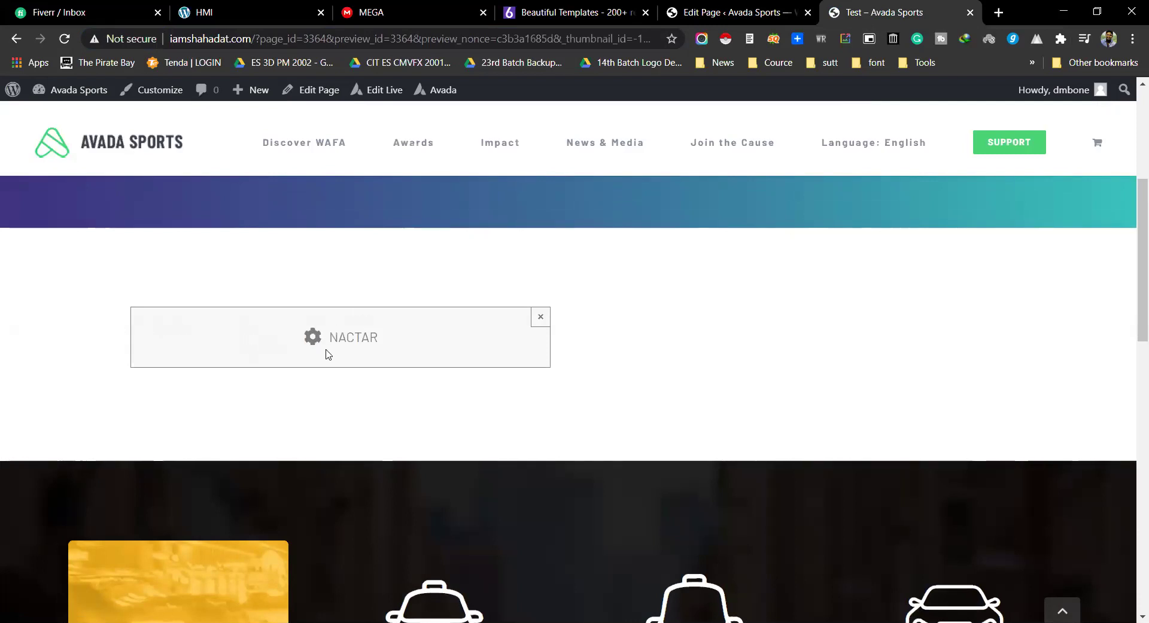
{"action": "left_click_drag", "start_coordinate": [328, 355], "coordinate": [382, 339]}
{"action": "left_click", "coordinate": [536, 321]}
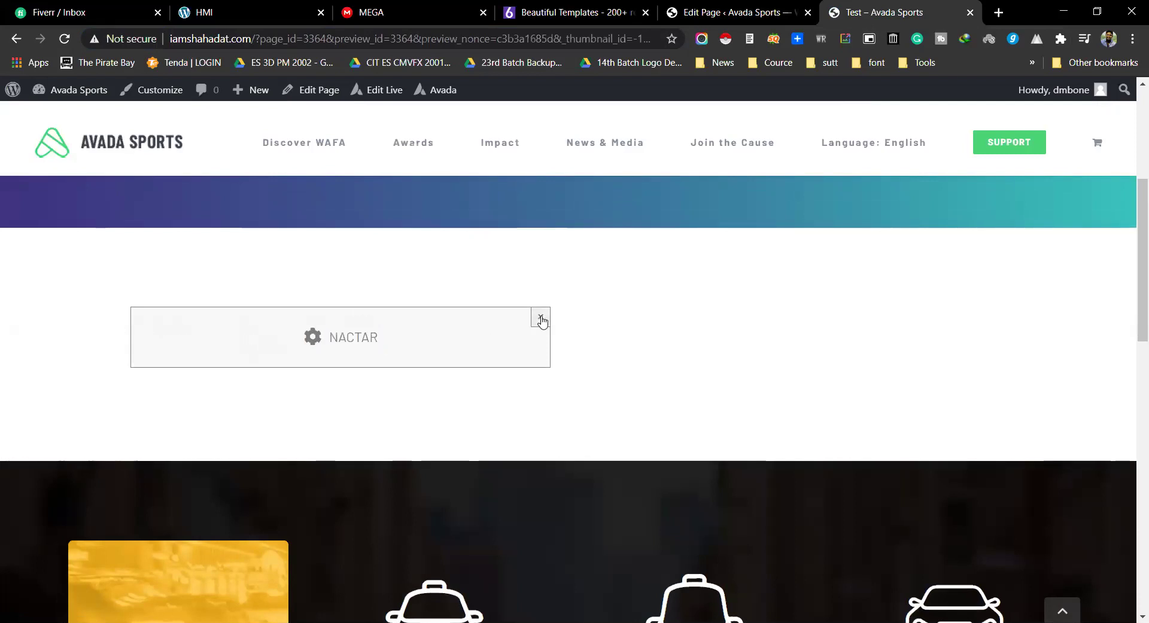
{"action": "left_click", "coordinate": [541, 319]}
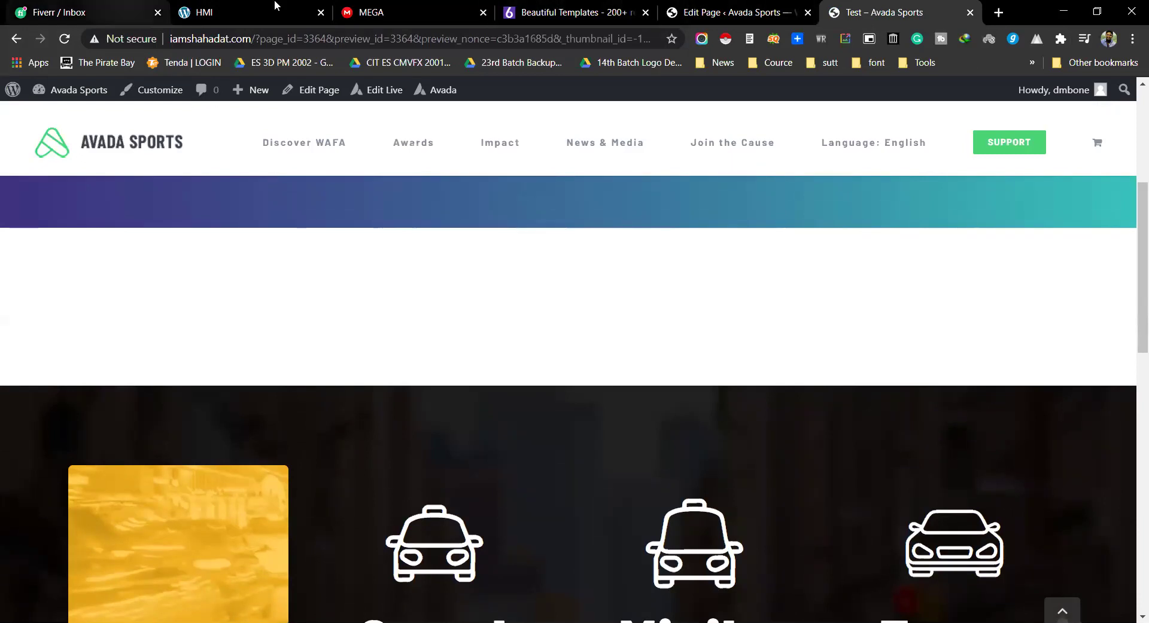
{"action": "left_click", "coordinate": [72, 12]}
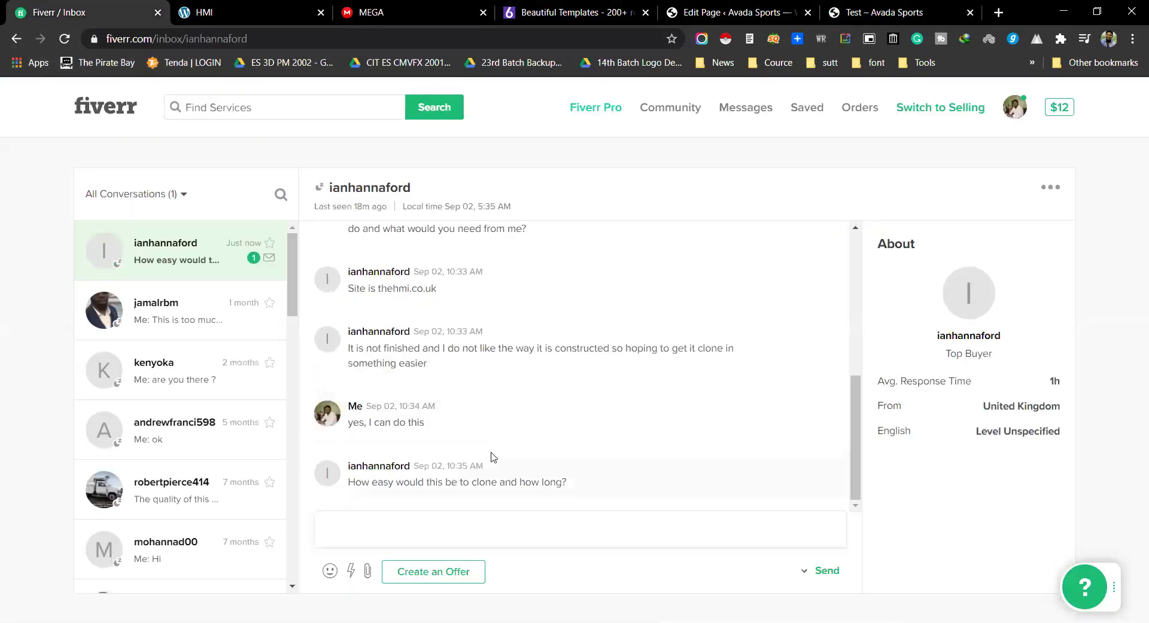
Step: Send the buyer a reply asking them to share their full project description
{"action": "left_click", "coordinate": [377, 532]}
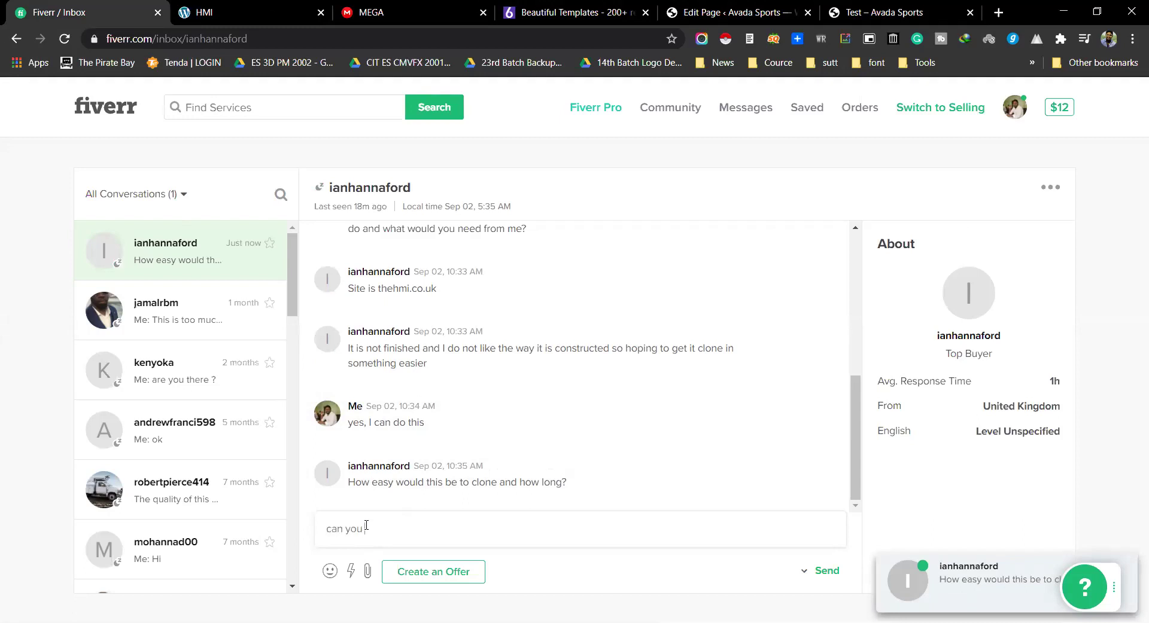
{"action": "type", "text": "can you please tel"}
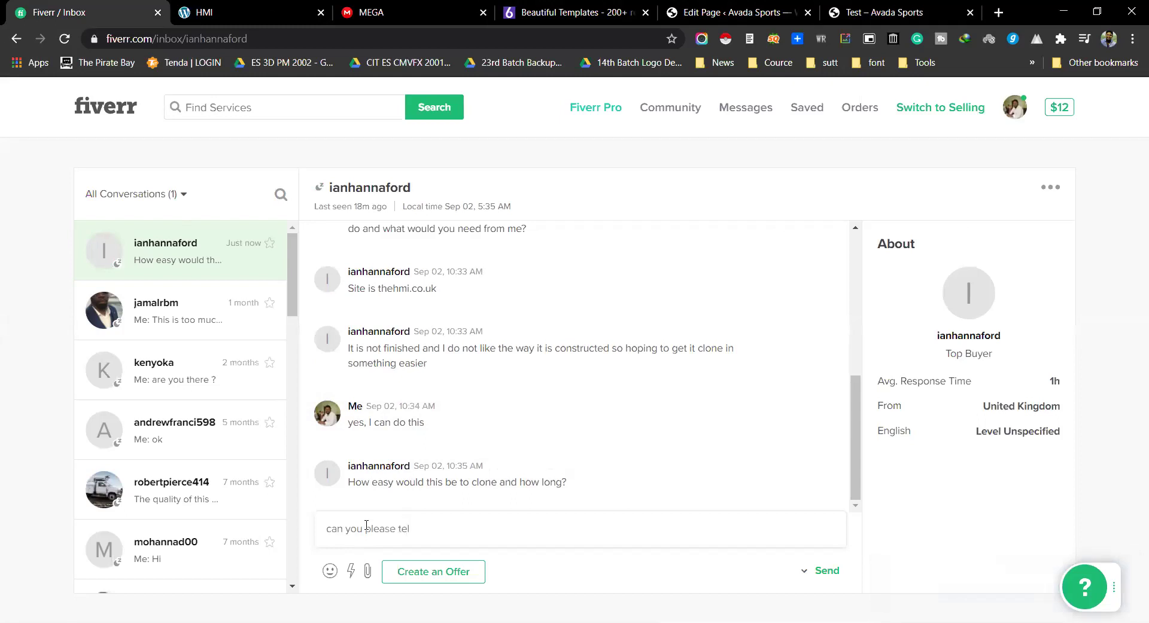
{"action": "type", "text": "l"}
{"action": "key", "text": "BackSpace"}
{"action": "type", "text": "me your full po"}
{"action": "type", "text": "scription ?"}
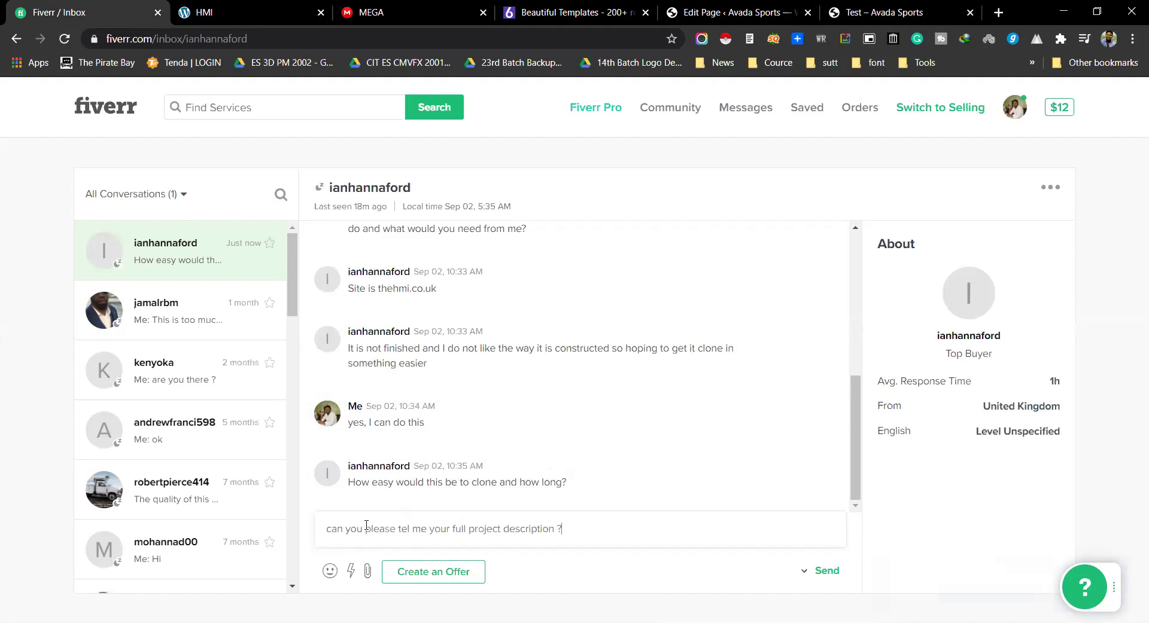
{"action": "key", "text": "Return"}
Step: Return to the Avada page editor and scroll down to the builder
{"action": "left_click", "coordinate": [730, 12]}
{"action": "left_click", "coordinate": [840, 11]}
{"action": "left_click", "coordinate": [800, 7]}
{"action": "scroll", "coordinate": [335, 269], "scroll_direction": "down", "scroll_amount": 1}
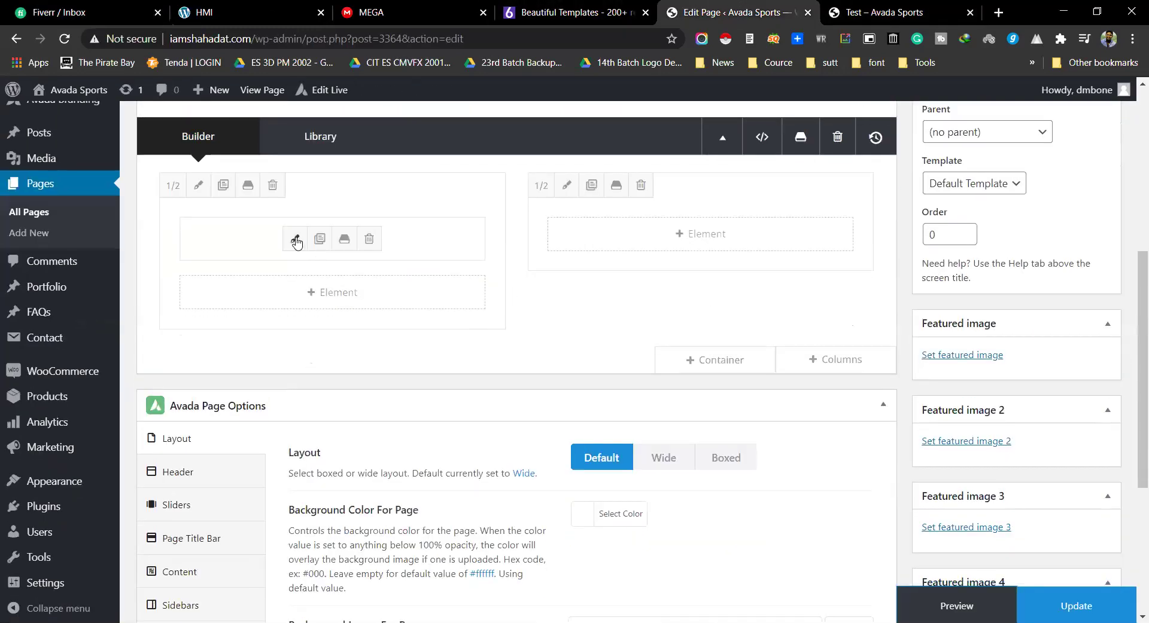
{"action": "left_click", "coordinate": [296, 241]}
{"action": "scroll", "coordinate": [538, 287], "scroll_direction": "down", "scroll_amount": 10}
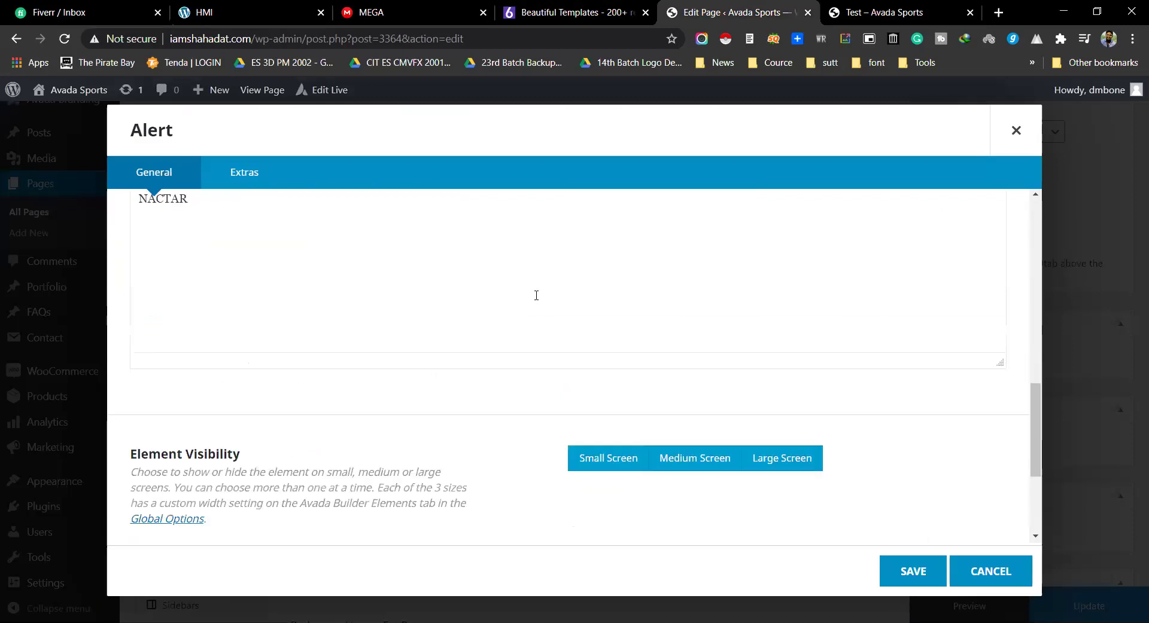
{"action": "scroll", "coordinate": [536, 295], "scroll_direction": "up", "scroll_amount": 2}
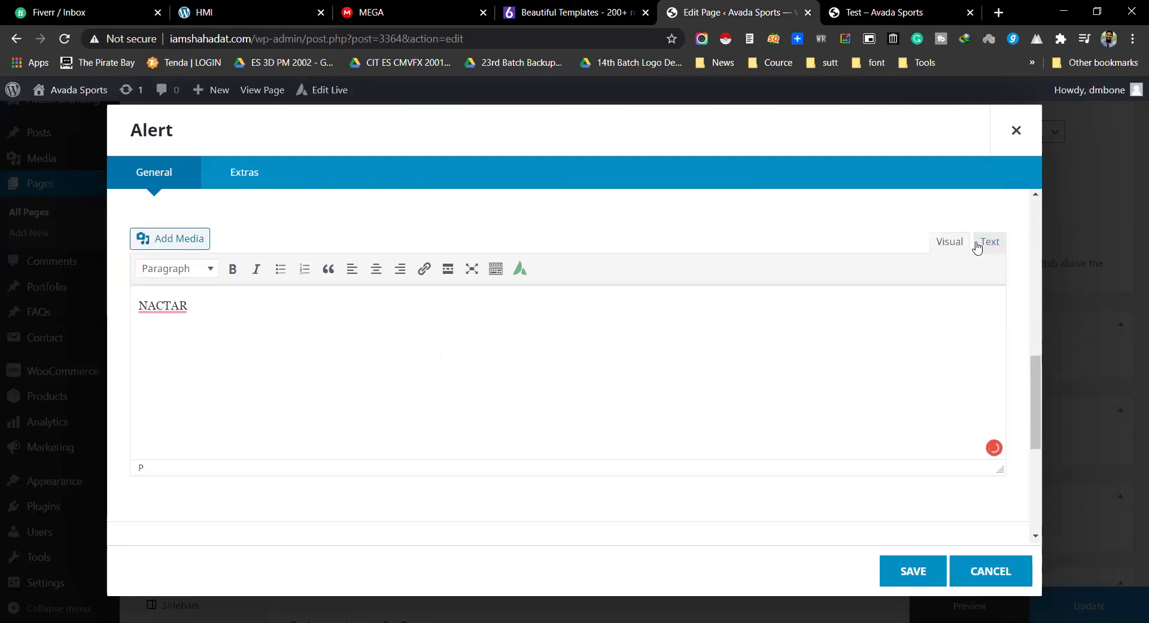
{"action": "left_click", "coordinate": [977, 247]}
{"action": "key", "text": "ctrl+a"}
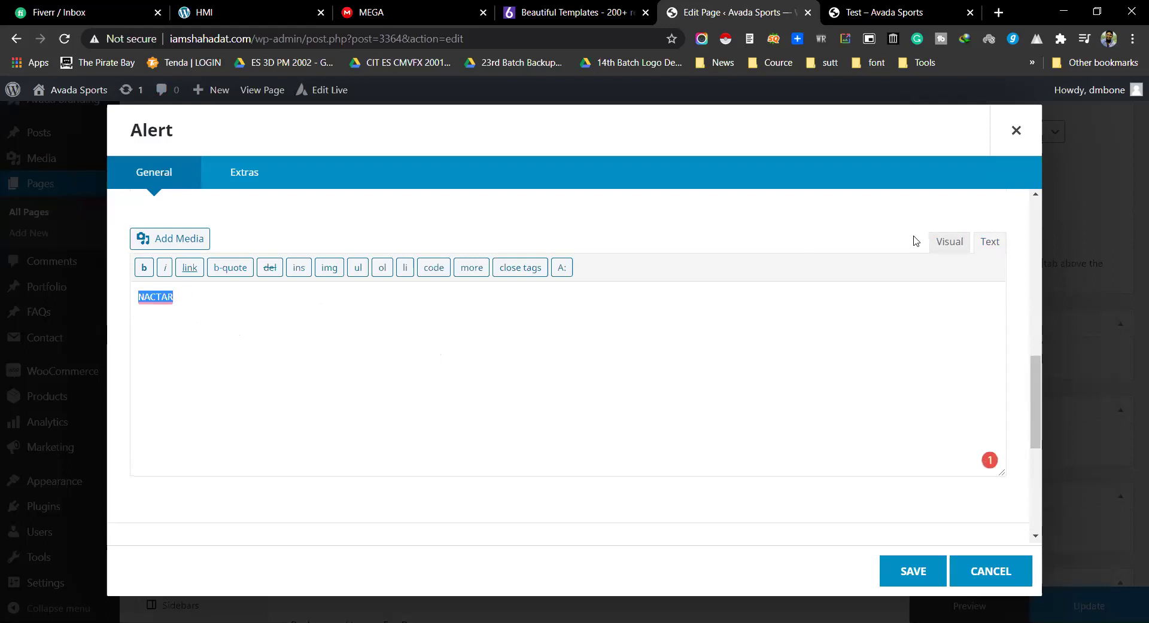
{"action": "left_click", "coordinate": [994, 575]}
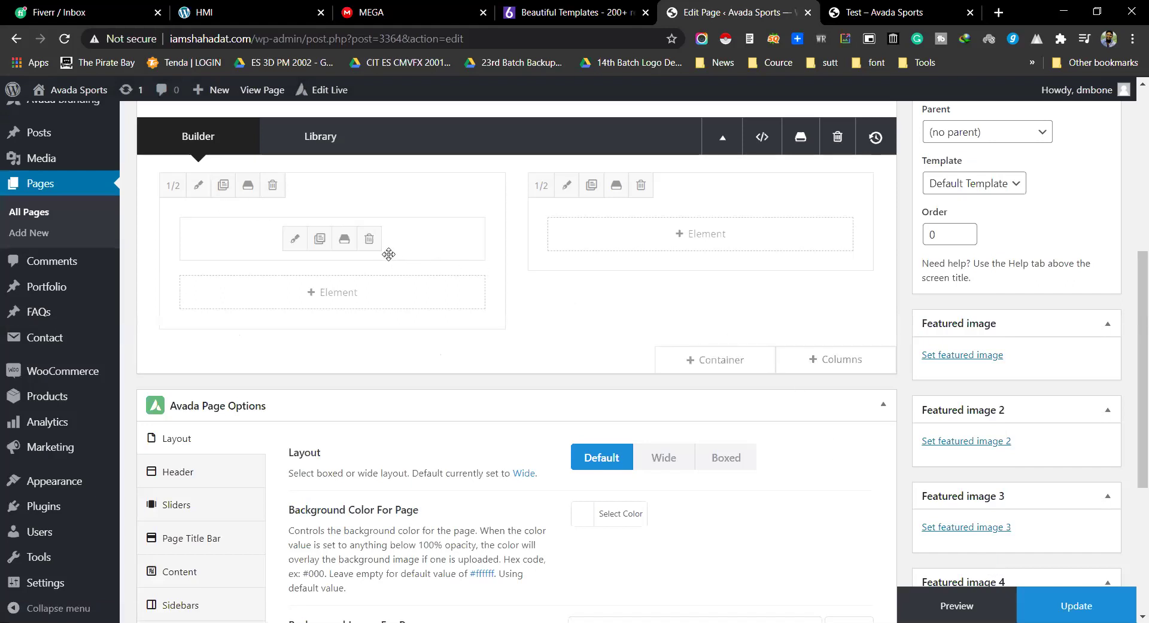
Step: In Fiverr, highlight the buyer's message about converting the WP site to Divi
{"action": "key", "text": "ctrl+1"}
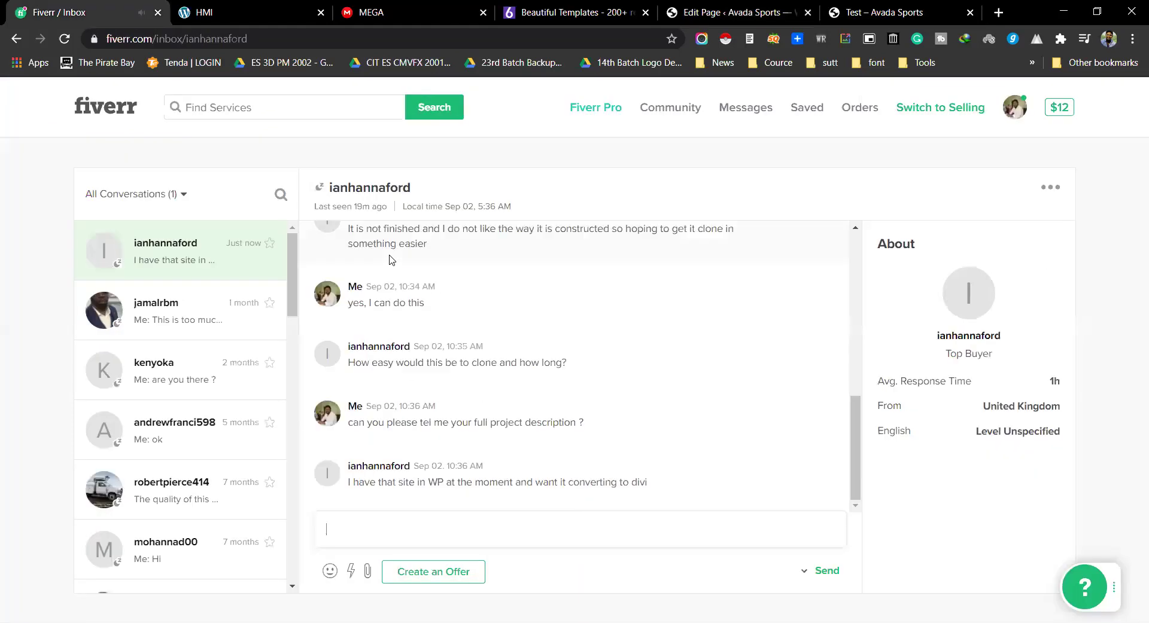
{"action": "left_click", "coordinate": [431, 534]}
{"action": "left_click_drag", "start_coordinate": [619, 485], "coordinate": [650, 490]}
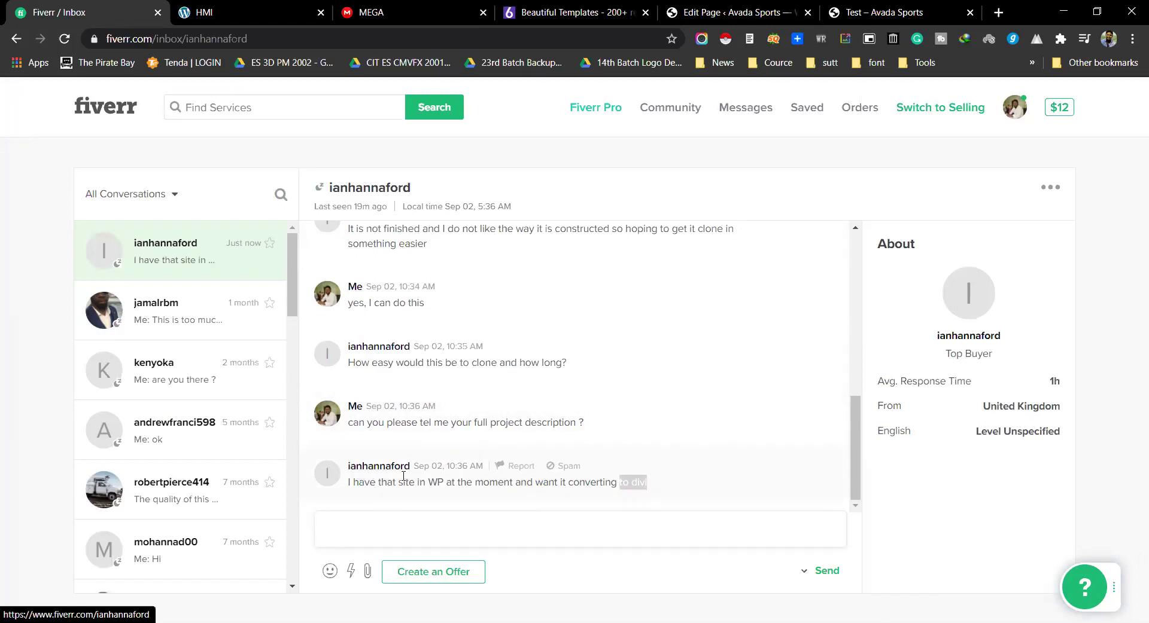
{"action": "double_click", "coordinate": [433, 482]}
{"action": "left_click_drag", "start_coordinate": [476, 483], "coordinate": [641, 486]}
Step: Replace the drafted 'yes' with 'ok' and send it to the buyer
{"action": "left_click", "coordinate": [578, 527]}
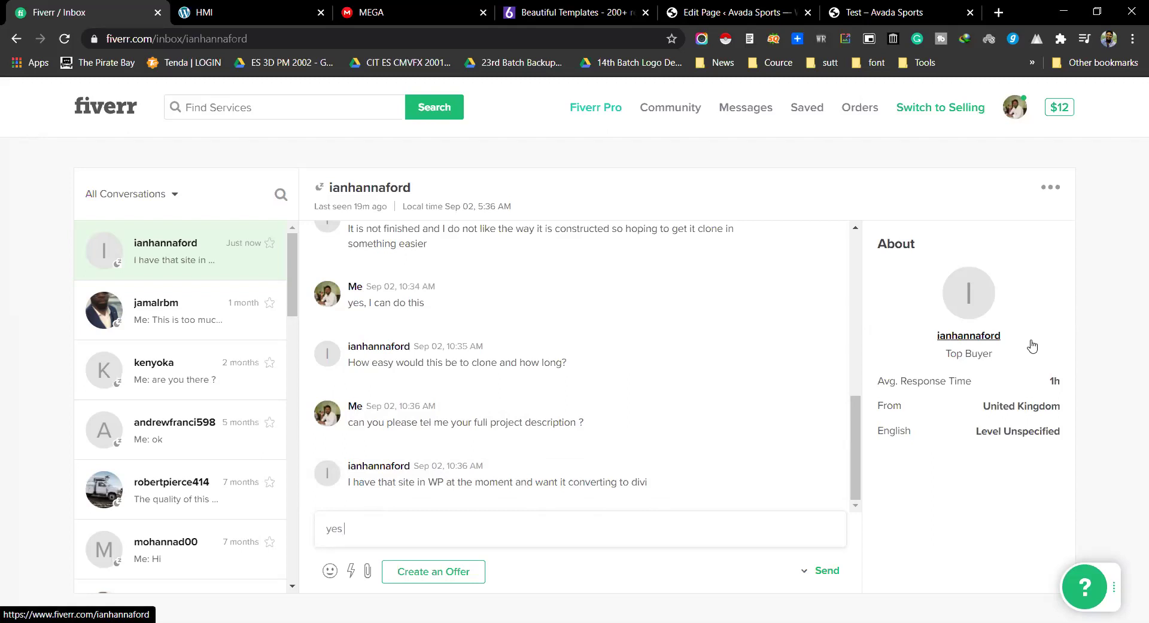
{"action": "key", "text": "BackSpace"}
{"action": "key", "text": "BackSpace"}
{"action": "key", "text": "BackSpace"}
{"action": "type", "text": "ok"}
{"action": "key", "text": "Return"}
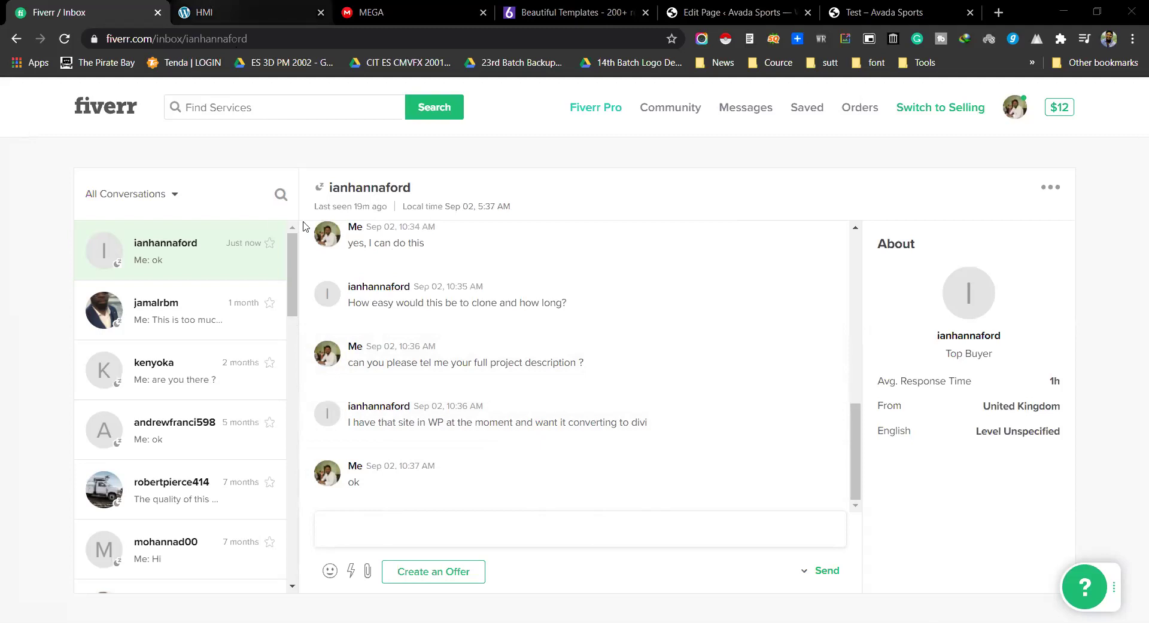
{"action": "key", "text": "ctrl+Tab"}
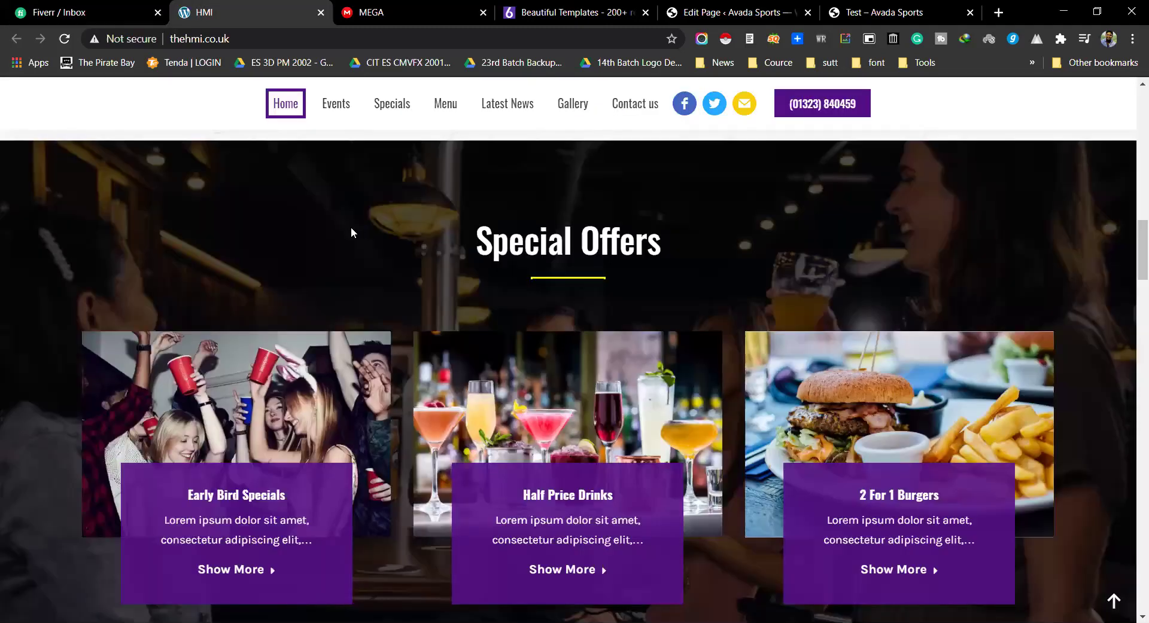
Step: View the client site's page source and find 'wp-con' in it
{"action": "key", "text": "ctrl+u"}
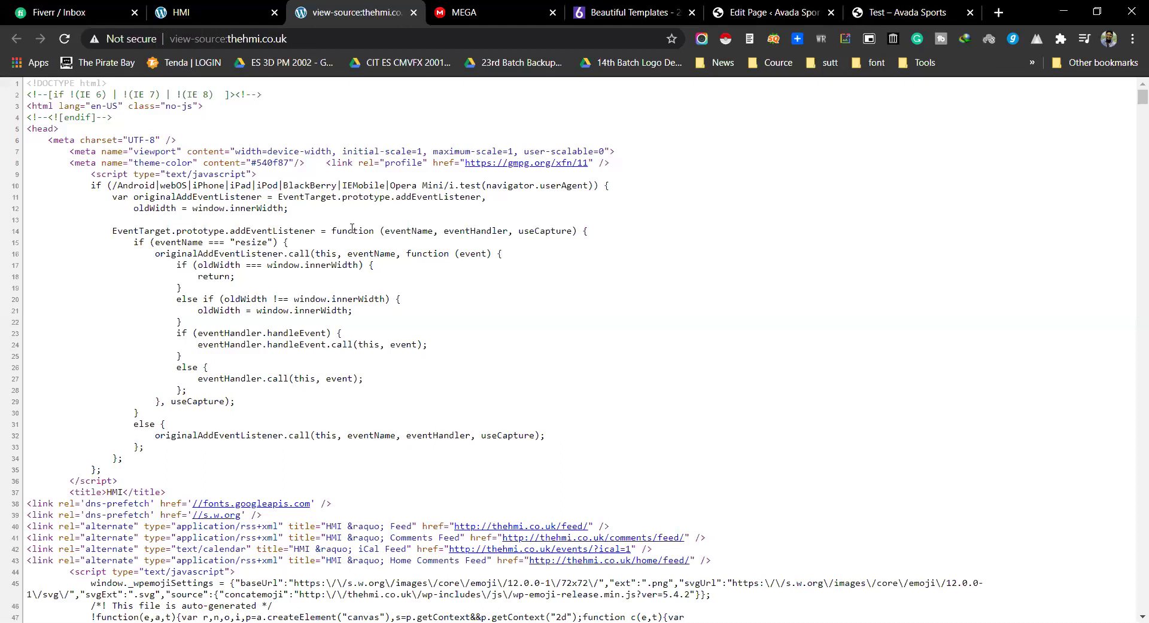
{"action": "key", "text": "ctrl+f"}
{"action": "type", "text": "w"}
{"action": "scroll", "coordinate": [402, 236], "scroll_direction": "down", "scroll_amount": 10}
{"action": "key", "text": "Return"}
{"action": "type", "text": "p-"}
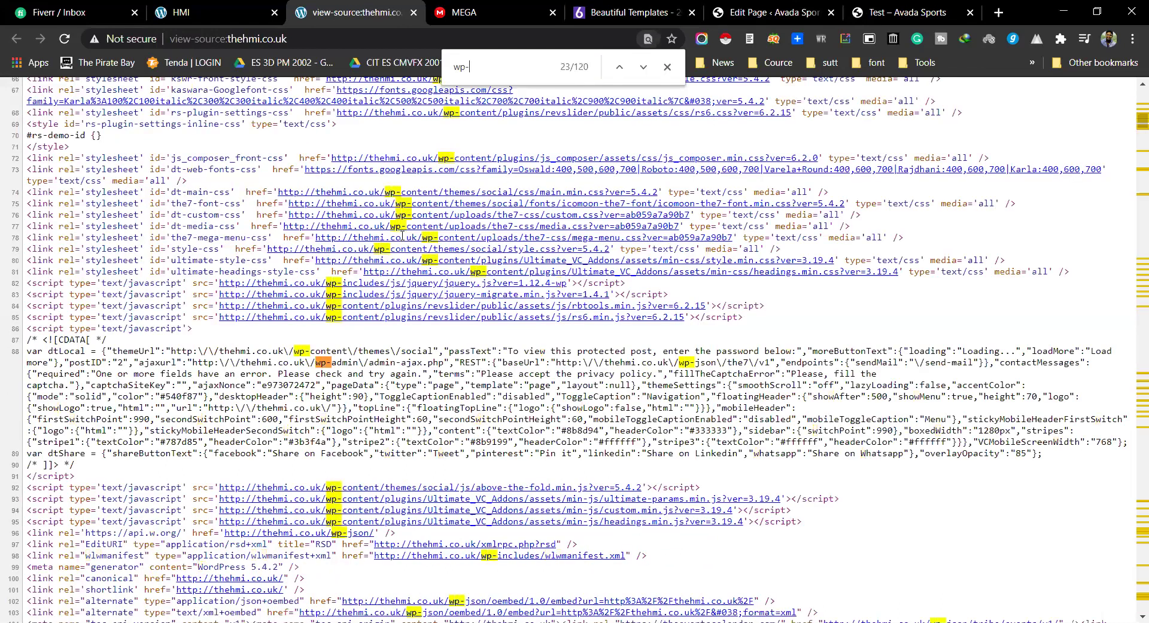
{"action": "type", "text": "con"}
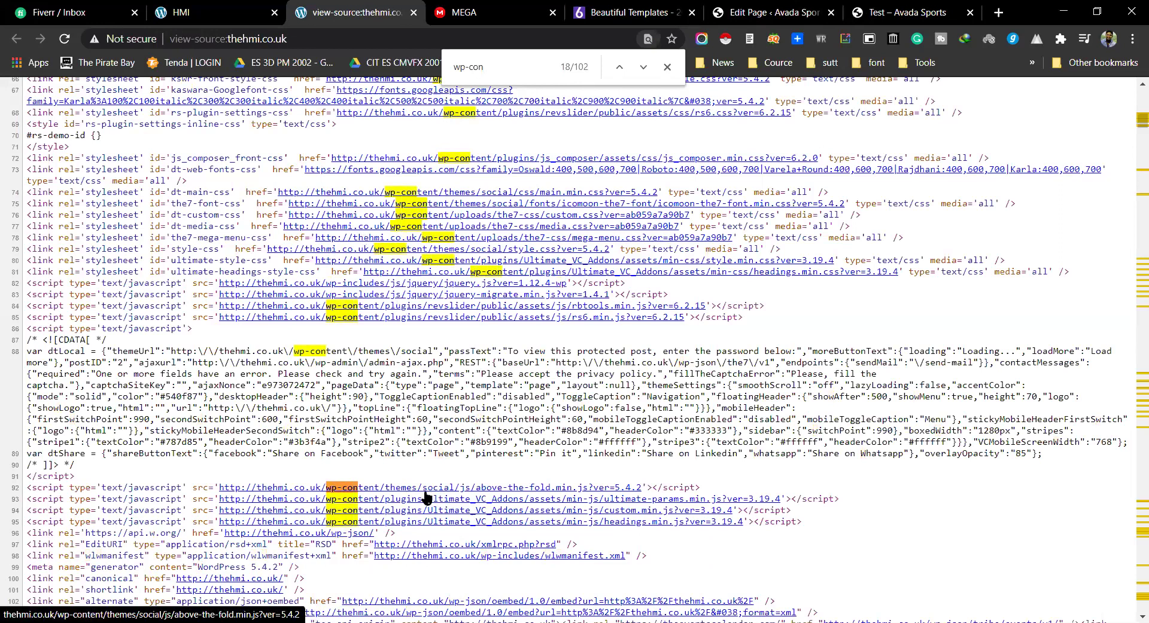
Step: Grab the theme folder name 'social' and start the Fiverr reply 'Your site build right now'
{"action": "double_click", "coordinate": [416, 352]}
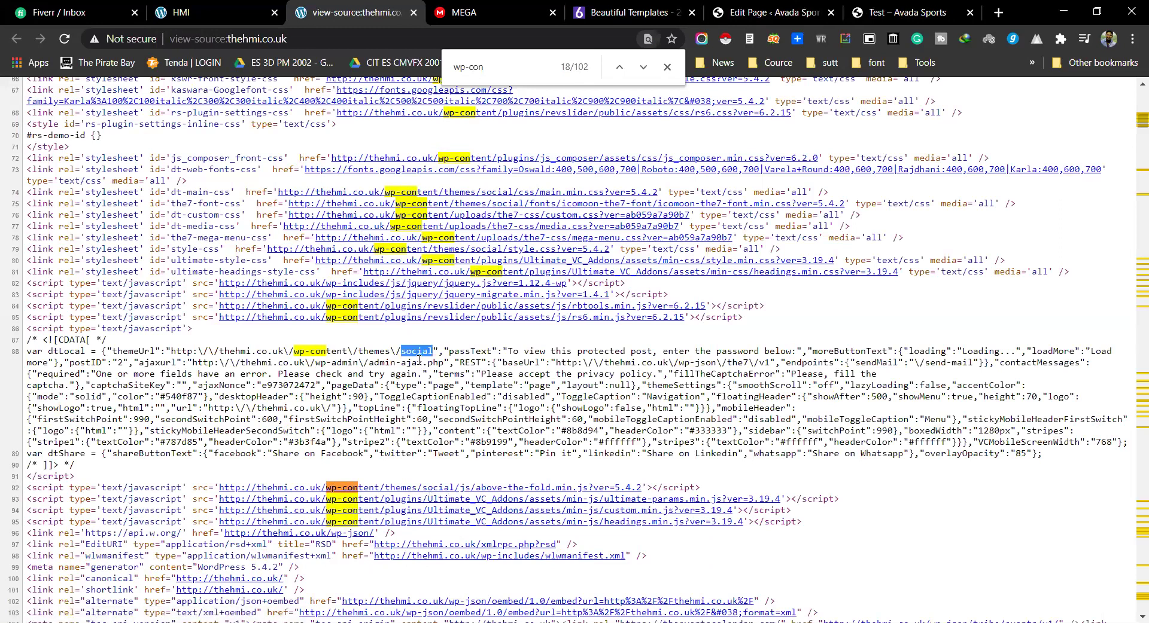
{"action": "key", "text": "ctrl+1"}
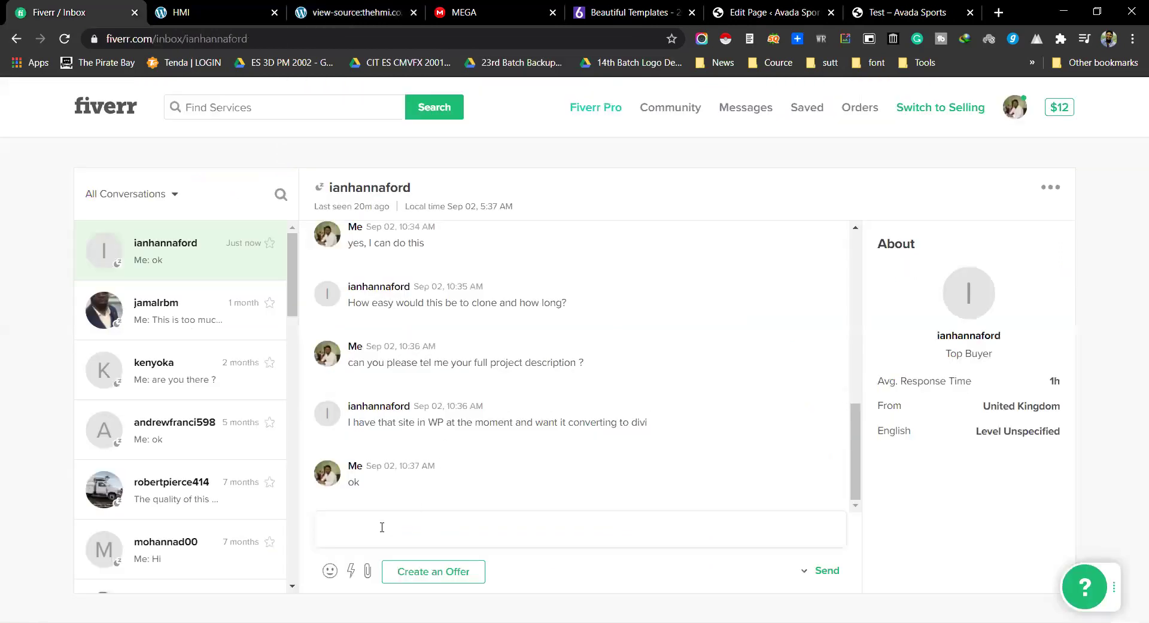
{"action": "type", "text": "site build right now"}
Step: Google 'social theme' and open the ThemeForest social network themes result
{"action": "key", "text": "ctrl+t"}
{"action": "type", "text": "social theme"}
{"action": "key", "text": "Return"}
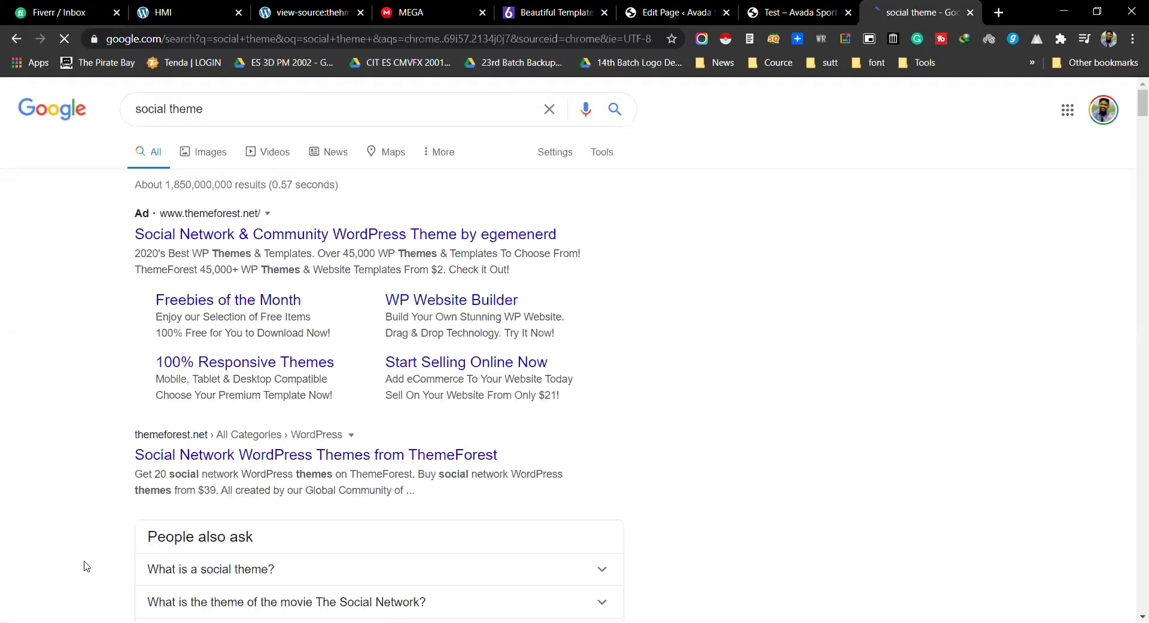
{"action": "left_click", "coordinate": [299, 461]}
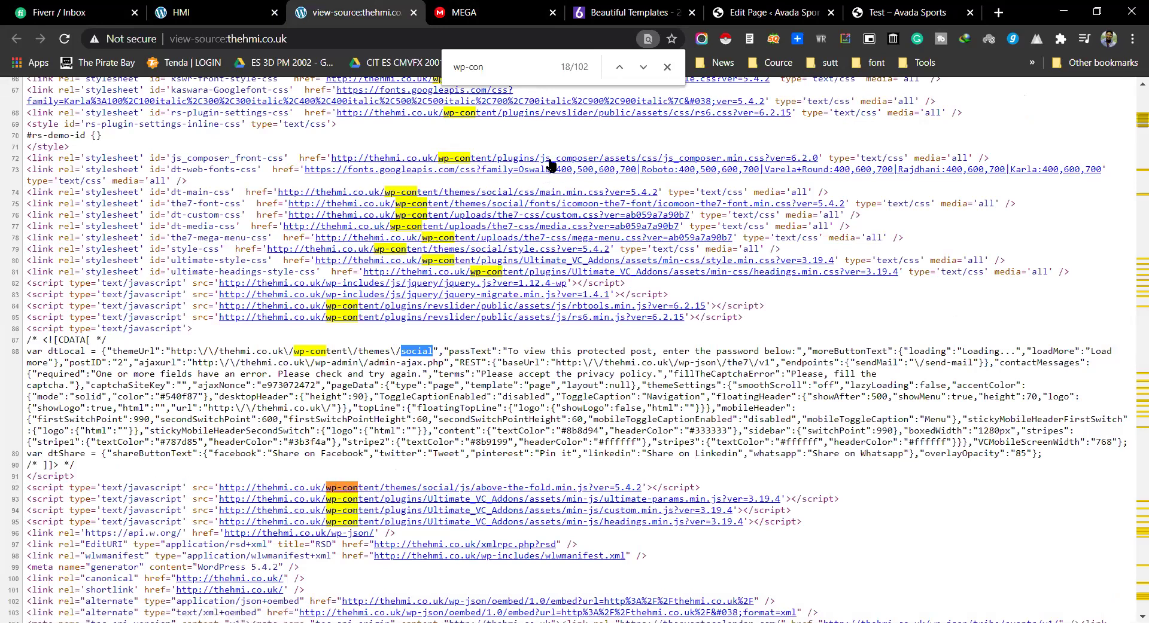
Step: In the page source, refine the find to 'wp-content/themes/social' and copy 'social'
{"action": "left_click", "coordinate": [261, 8]}
{"action": "left_click", "coordinate": [353, 12]}
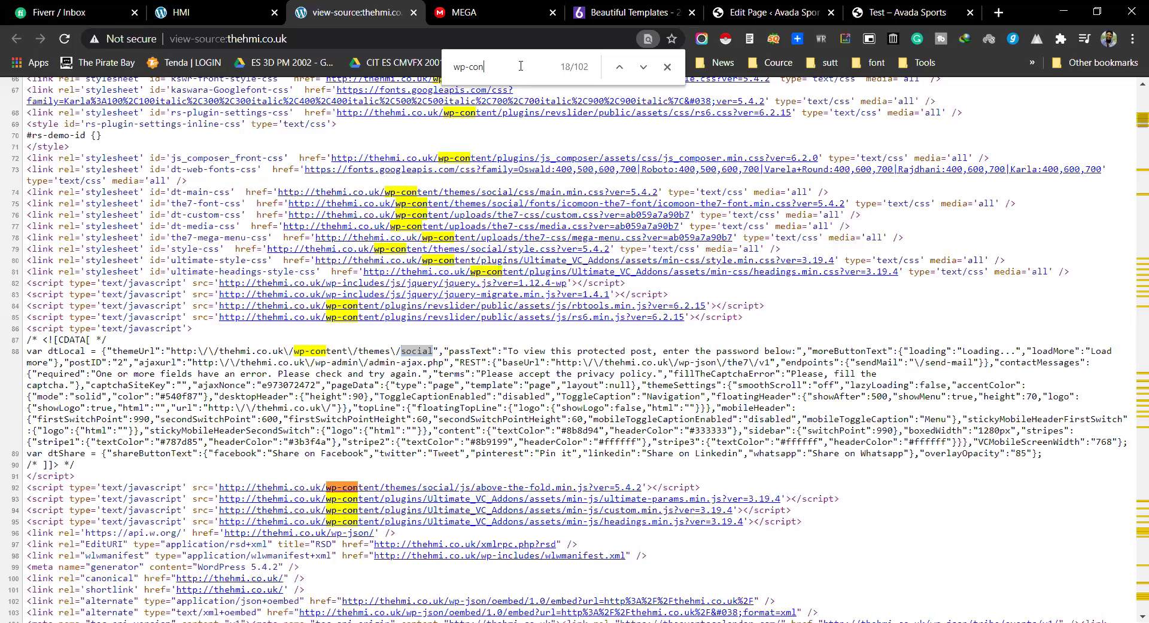
{"action": "type", "text": "tent"}
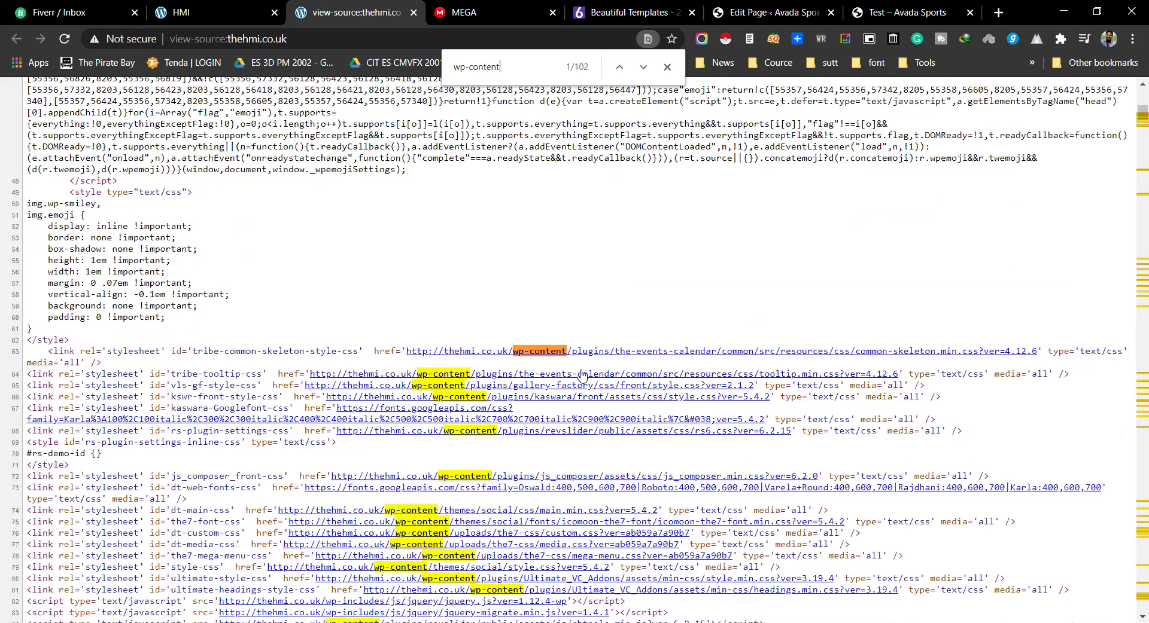
{"action": "type", "text": "/"}
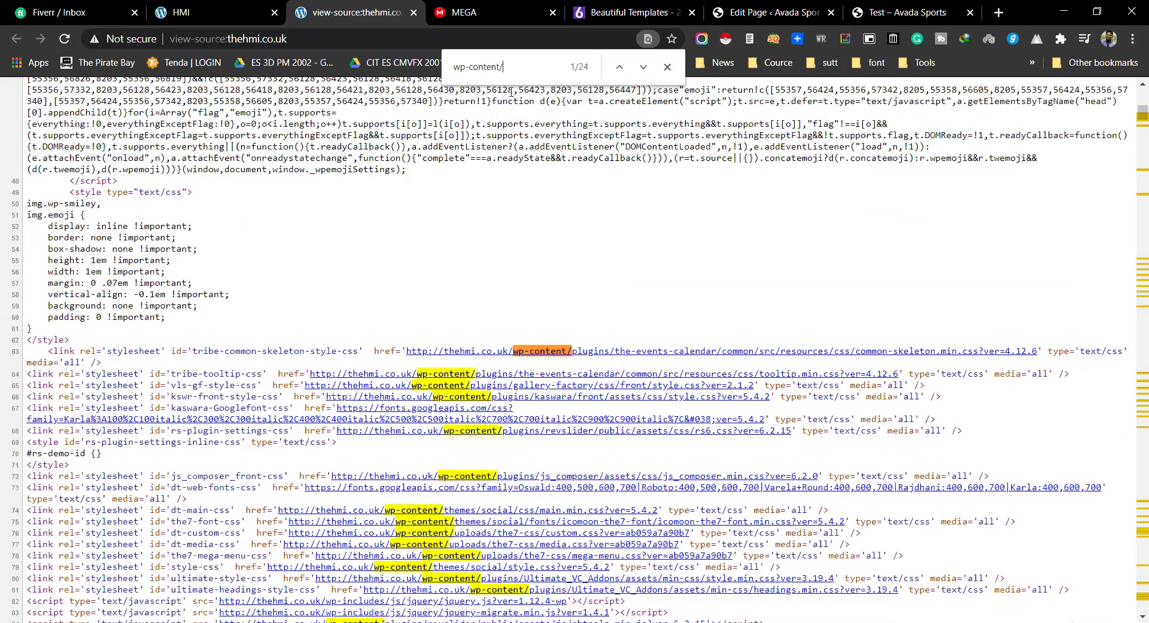
{"action": "type", "text": "themes"}
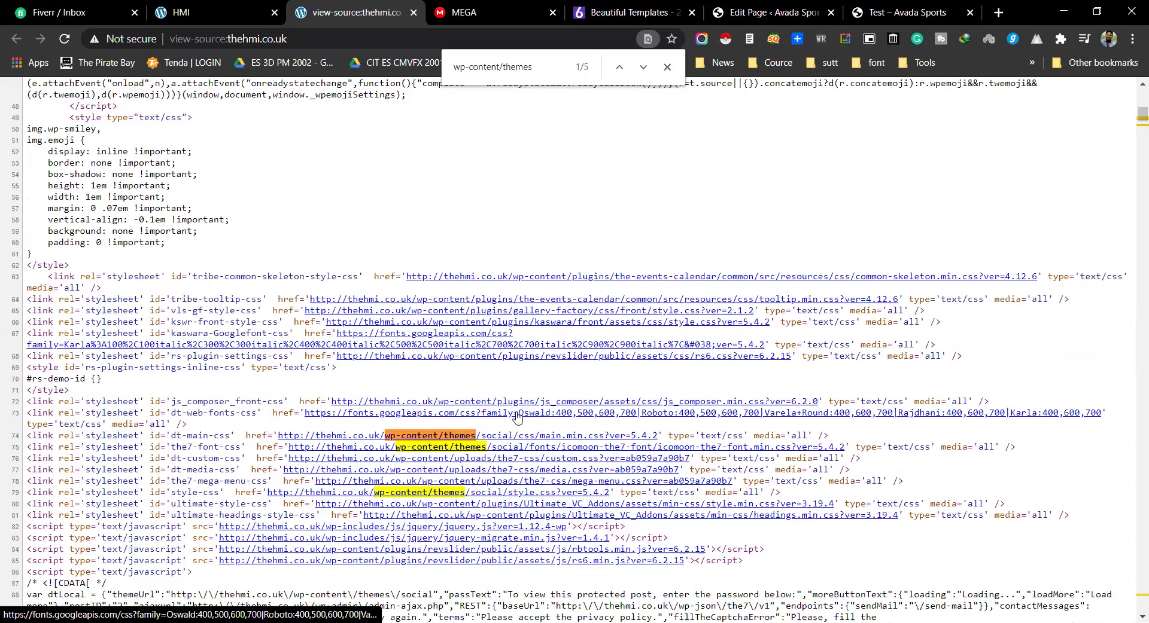
{"action": "double_click", "coordinate": [536, 67]}
{"action": "left_click", "coordinate": [537, 66]}
{"action": "type", "text": "/"}
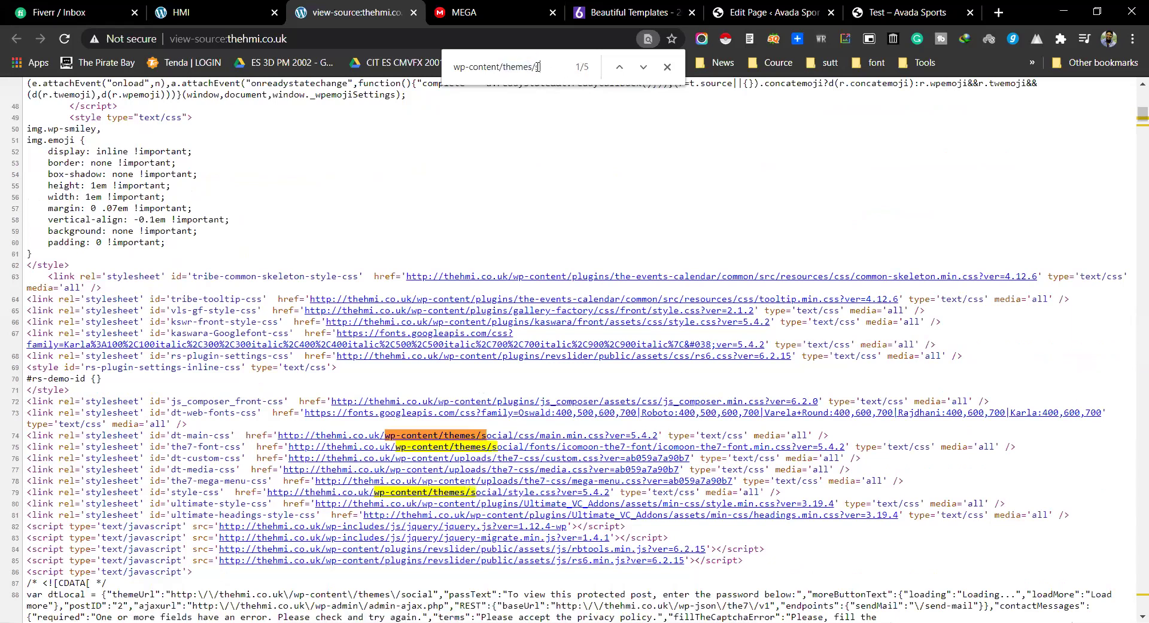
{"action": "type", "text": "social"}
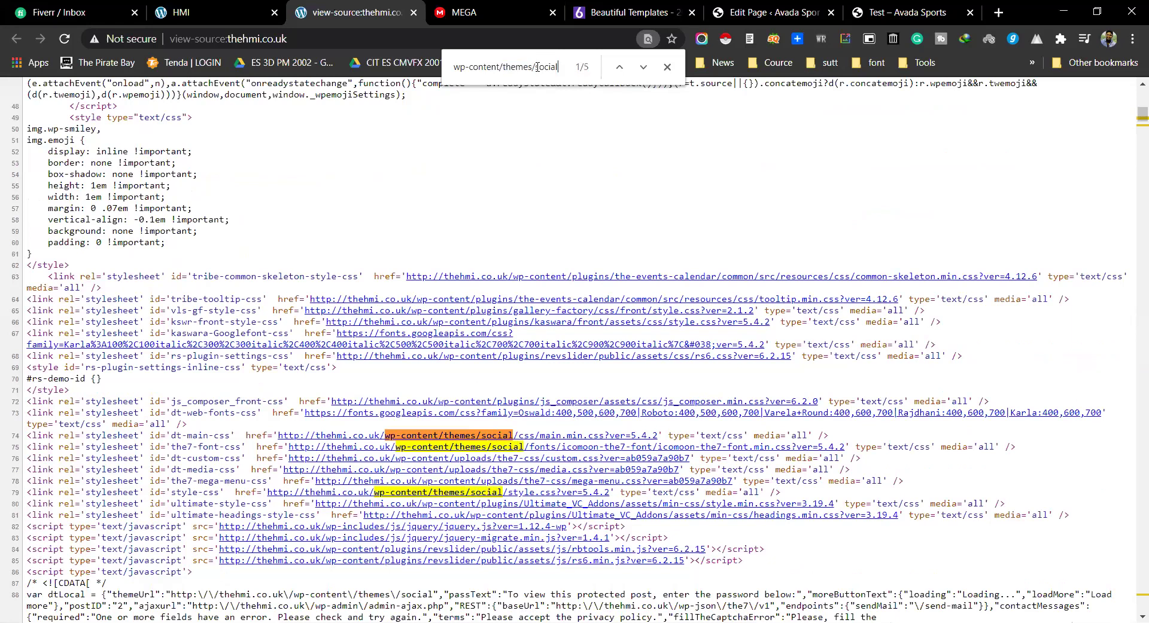
{"action": "double_click", "coordinate": [551, 75]}
{"action": "key", "text": "ctrl+c"}
Step: Send the buyer 'Your site build right now social theme'
{"action": "left_click", "coordinate": [58, 12]}
{"action": "key", "text": "ctrl+v"}
{"action": "type", "text": "theme"}
{"action": "key", "text": "Return"}
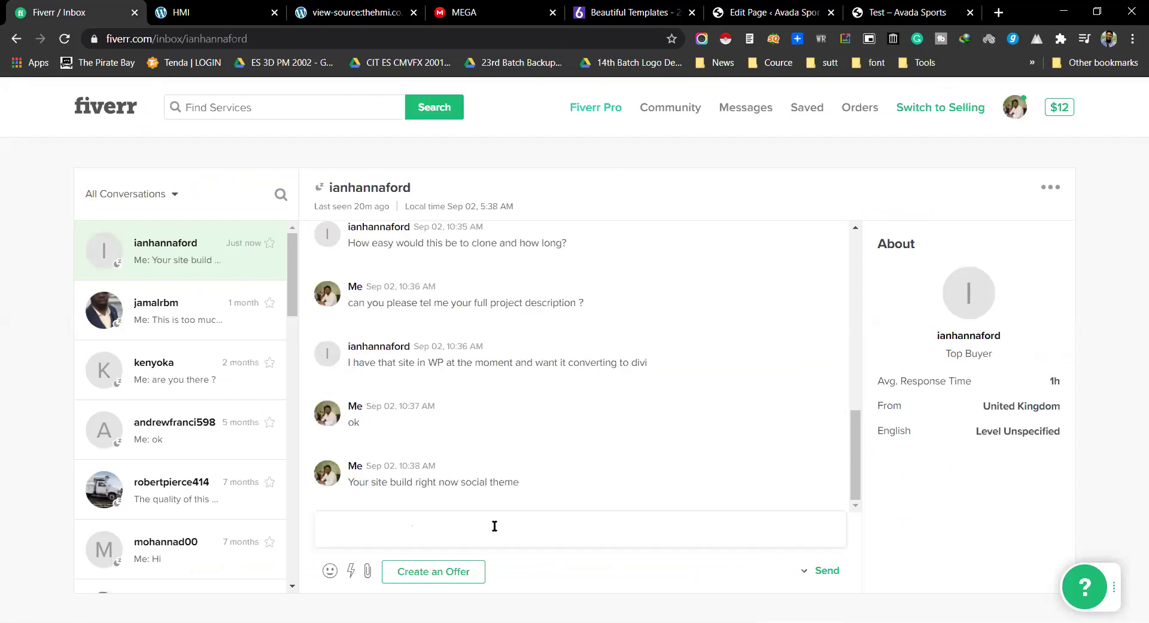
Step: Draft 'i can convert divi the' in Fiverr, then clear the reply box
{"action": "type", "text": "i can convert"}
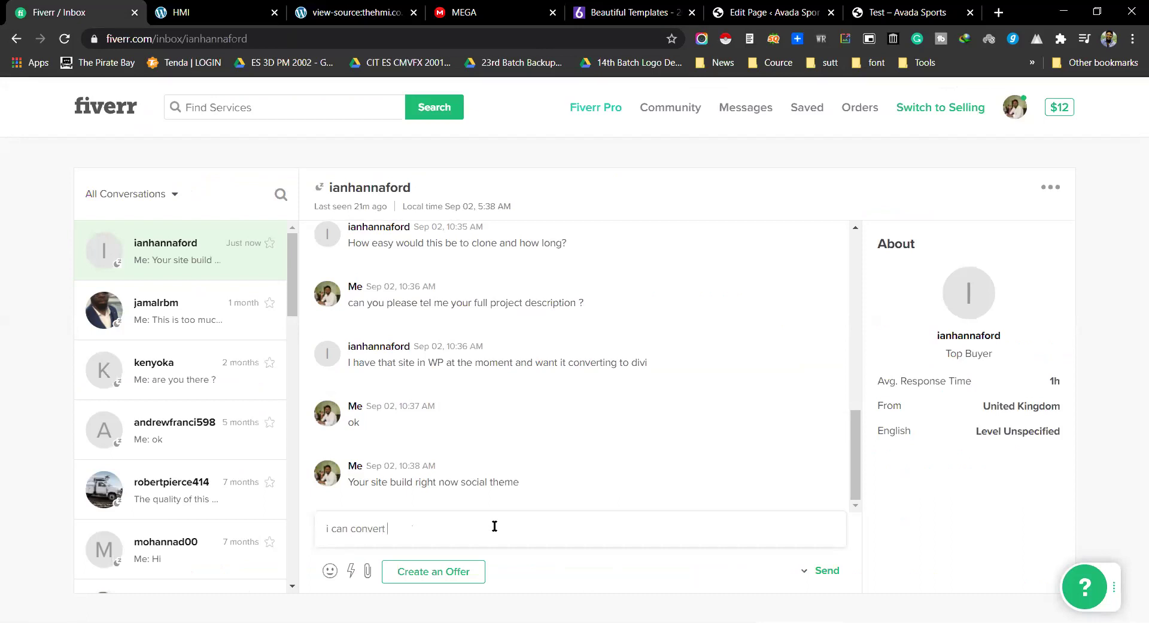
{"action": "type", "text": " divi  theme"}
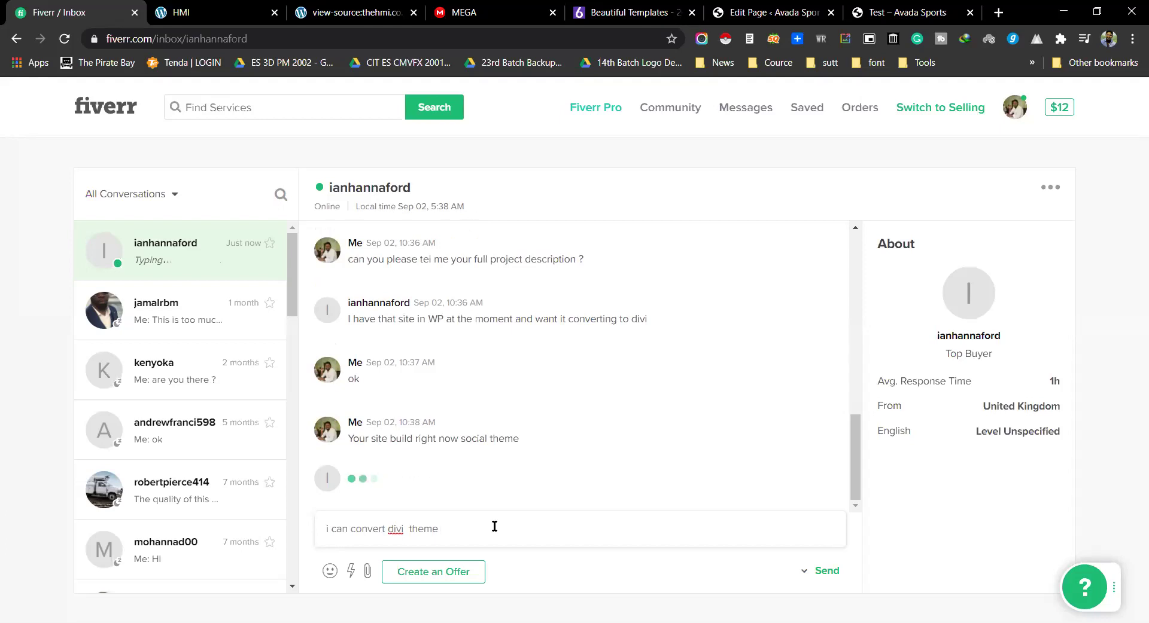
{"action": "key", "text": "ctrl+a"}
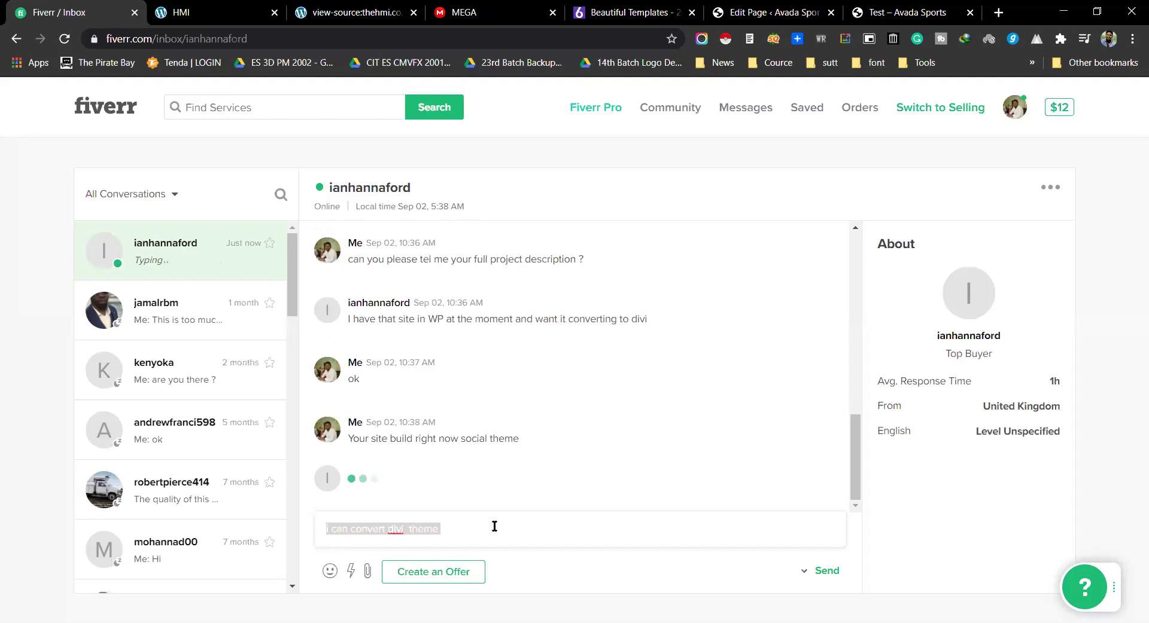
{"action": "key", "text": "BackSpace"}
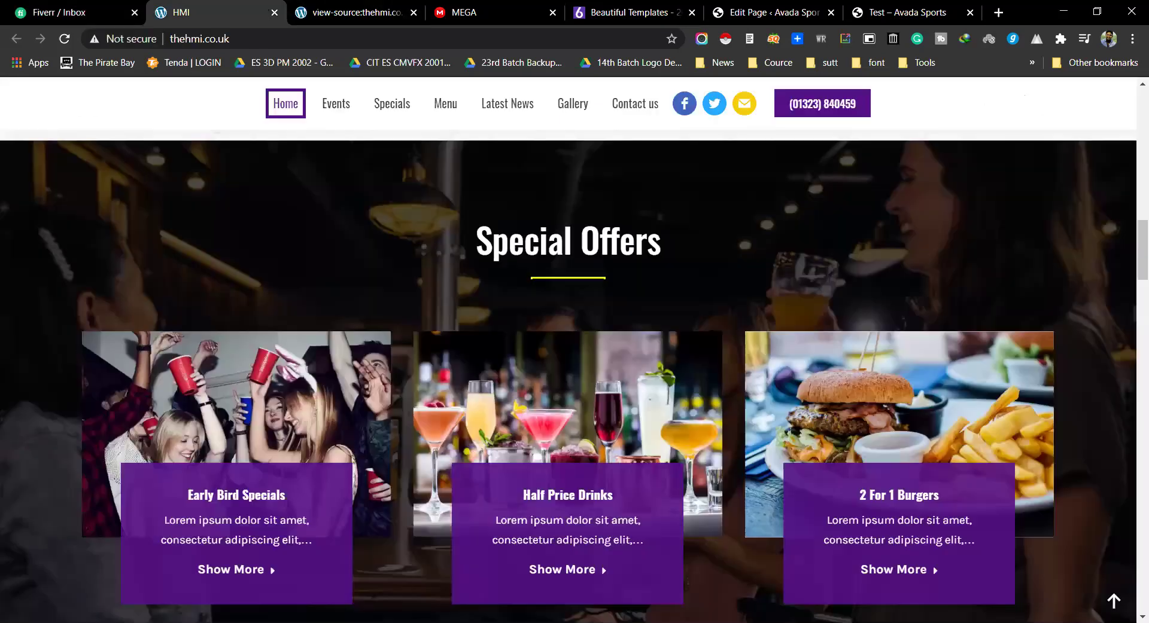
Step: Close the page-source tab and load the HMI site's Events page, then return to Fiverr
{"action": "left_click", "coordinate": [179, 12]}
{"action": "left_click", "coordinate": [412, 12]}
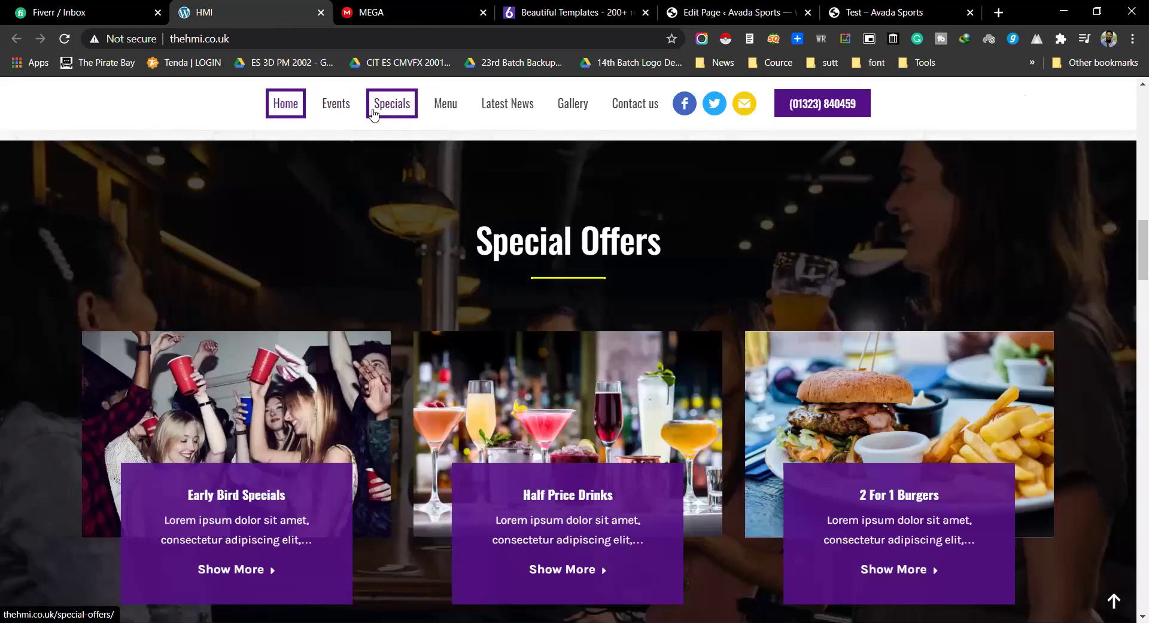
{"action": "left_click", "coordinate": [343, 110]}
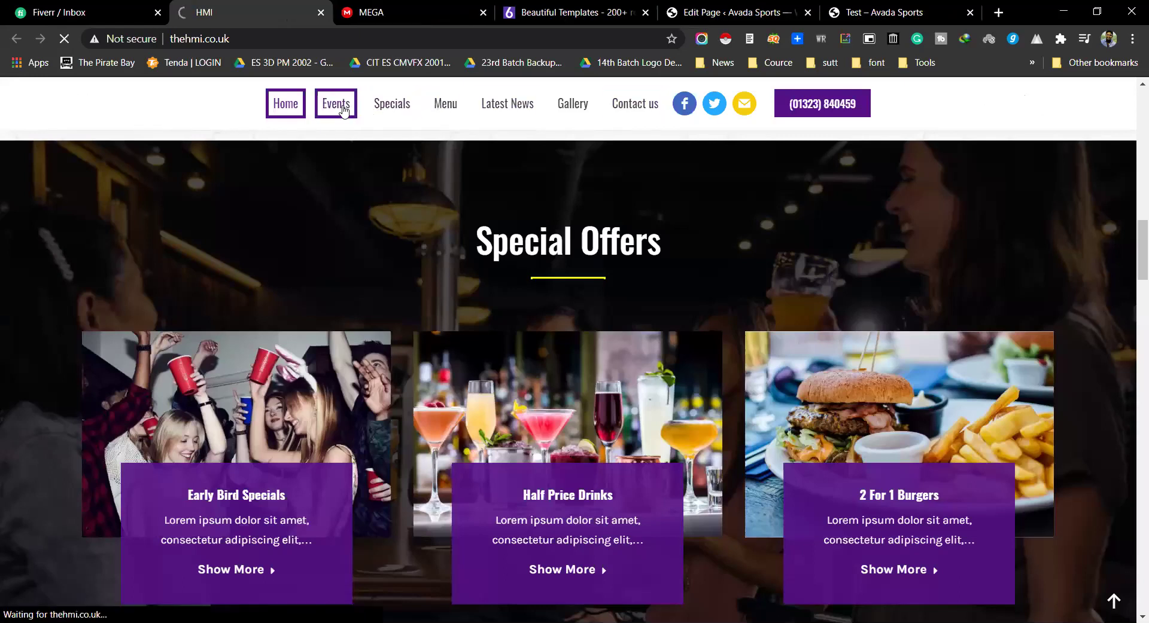
{"action": "left_click", "coordinate": [90, 12]}
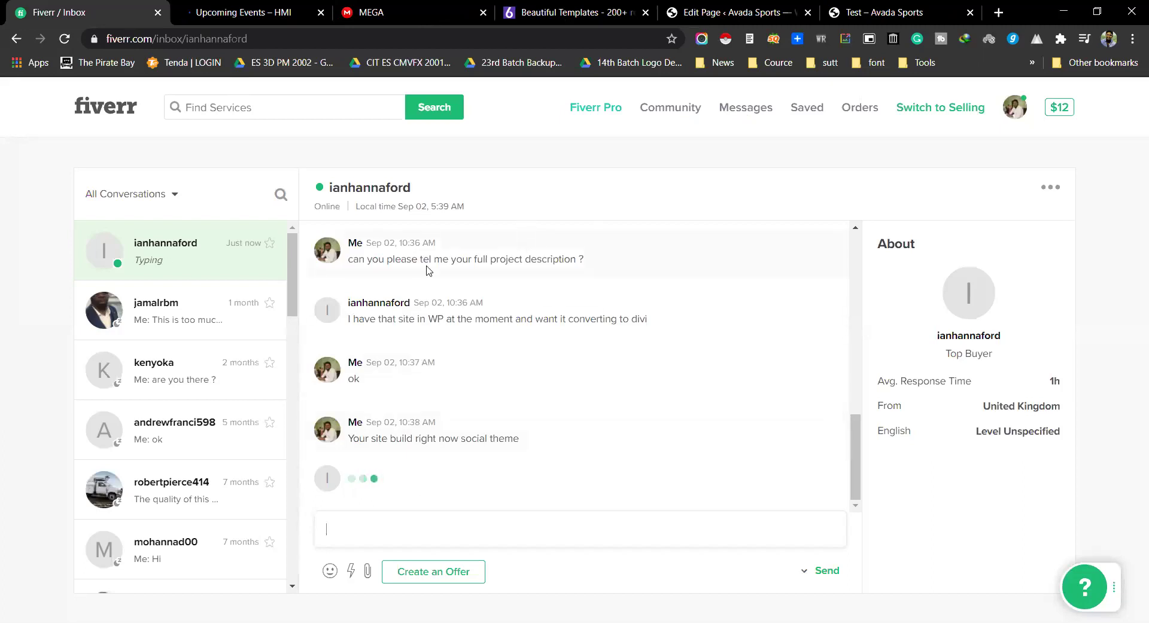
Step: Look over the client's Upcoming Events calendar page
{"action": "left_click", "coordinate": [276, 8]}
{"action": "key", "text": "ctrl+shift+Tab"}
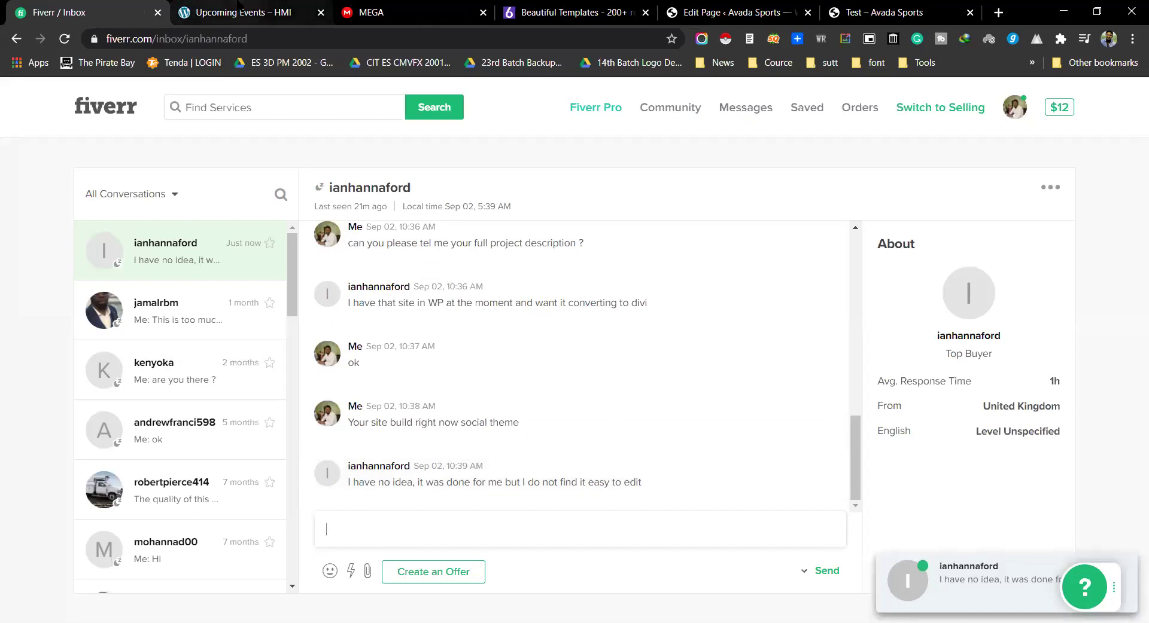
{"action": "key", "text": "ctrl+Tab"}
{"action": "scroll", "coordinate": [359, 381], "scroll_direction": "down", "scroll_amount": 4}
{"action": "scroll", "coordinate": [359, 382], "scroll_direction": "down", "scroll_amount": 5}
{"action": "scroll", "coordinate": [451, 377], "scroll_direction": "up", "scroll_amount": 6}
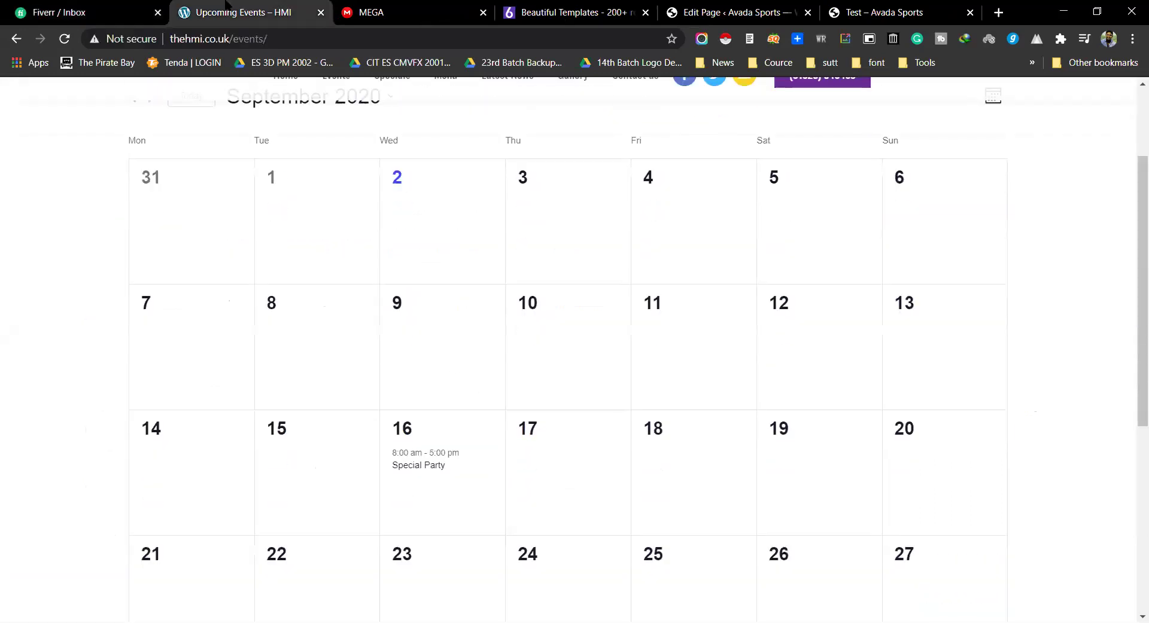
{"action": "key", "text": "ctrl+shift+Tab"}
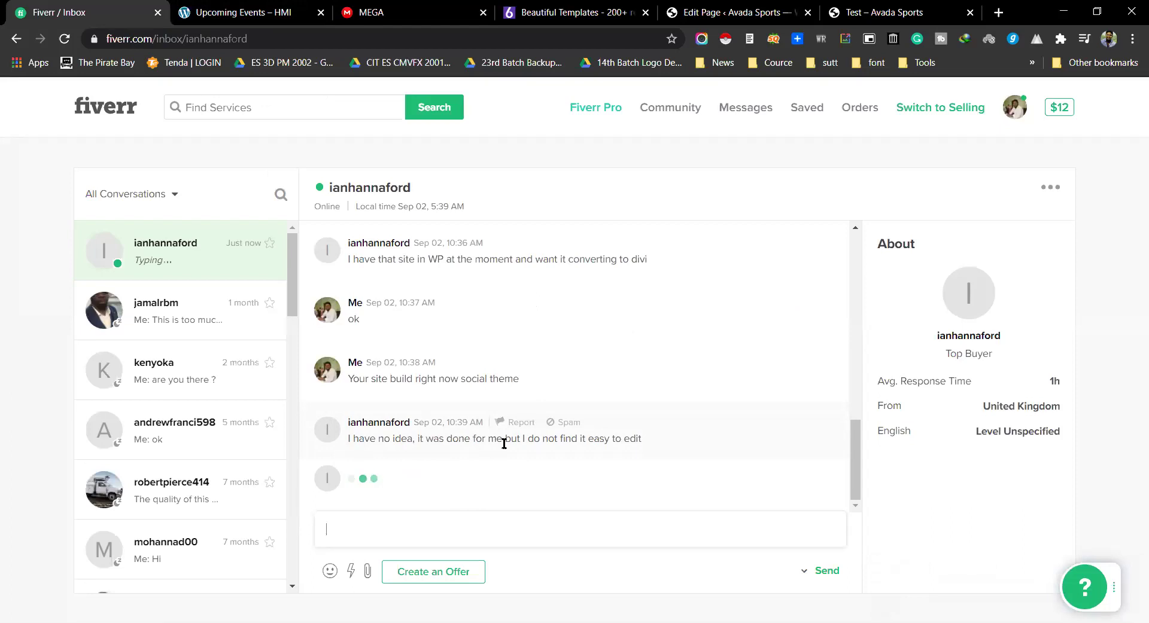
Step: Mark the buyer's reply about editing difficulty and send 'ok, can do this'
{"action": "left_click_drag", "start_coordinate": [640, 441], "coordinate": [347, 440]}
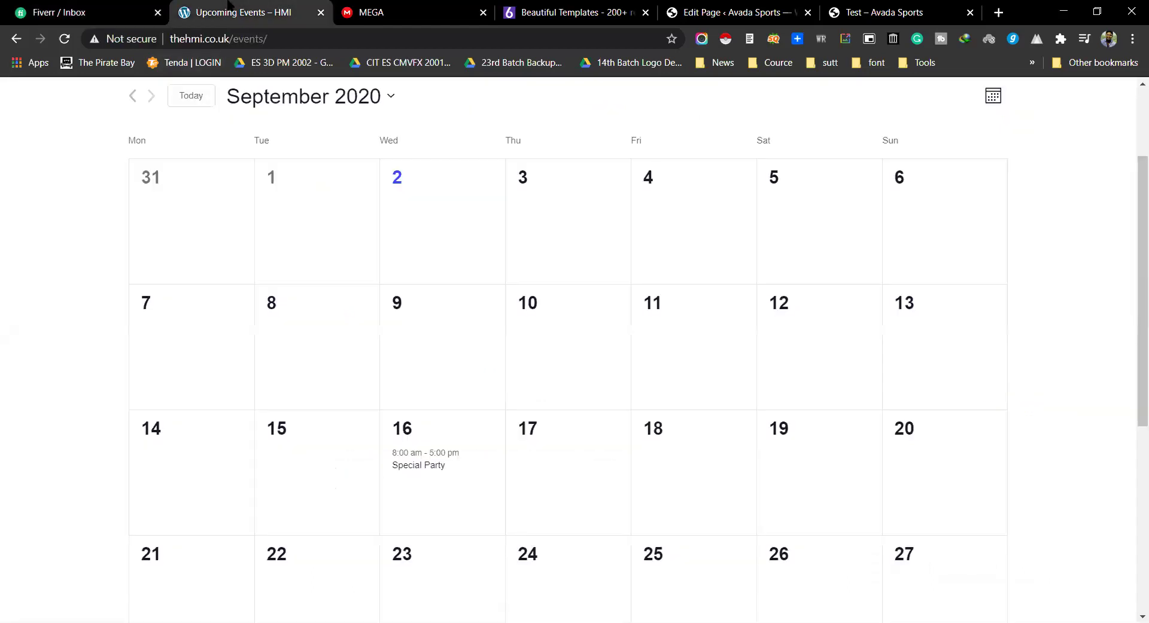
{"action": "scroll", "coordinate": [451, 282], "scroll_direction": "down", "scroll_amount": 6}
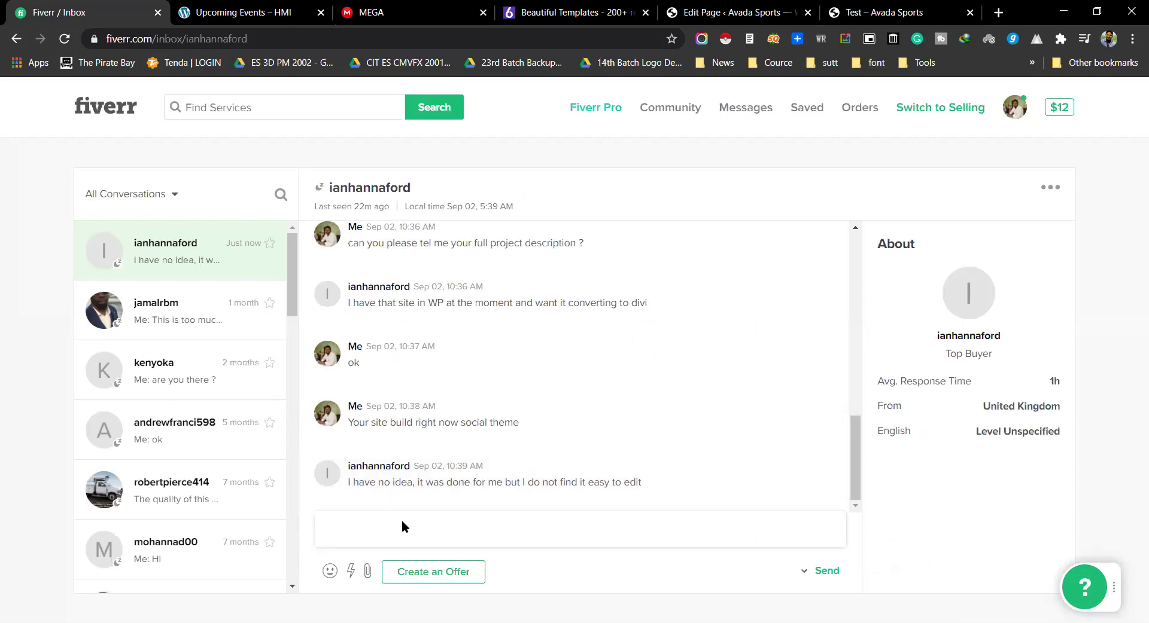
{"action": "type", "text": "ok, can do this"}
{"action": "key", "text": "Return"}
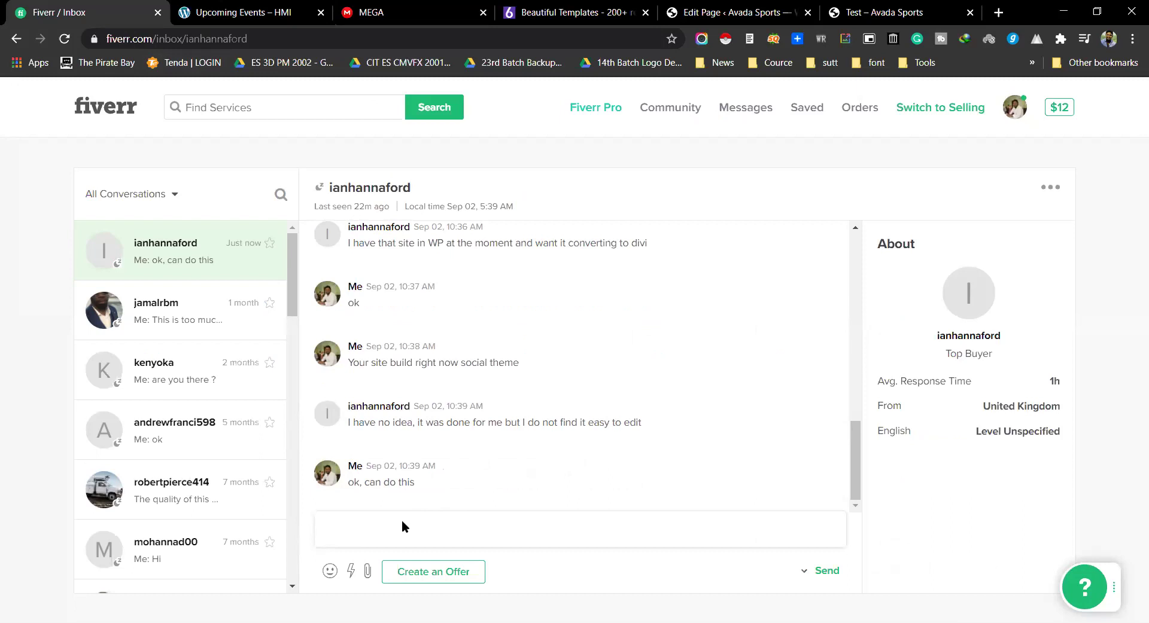
Step: Begin drafting the next reply, correcting several mistyped letters
{"action": "type", "text": "i nedds"}
{"action": "key", "text": "BackSpace"}
{"action": "key", "text": "BackSpace"}
{"action": "key", "text": "BackSpace"}
{"action": "key", "text": "BackSpace"}
{"action": "type", "text": "d"}
{"action": "key", "text": "BackSpace"}
{"action": "type", "text": "ddes"}
{"action": "key", "text": "BackSpace"}
{"action": "key", "text": "BackSpace"}
{"action": "key", "text": "BackSpace"}
{"action": "key", "text": "BackSpace"}
{"action": "key", "text": "BackSpace"}
{"action": "key", "text": "BackSpace"}
{"action": "key", "text": "BackSpace"}
{"action": "key", "text": "BackSpace"}
{"action": "type", "text": "I"}
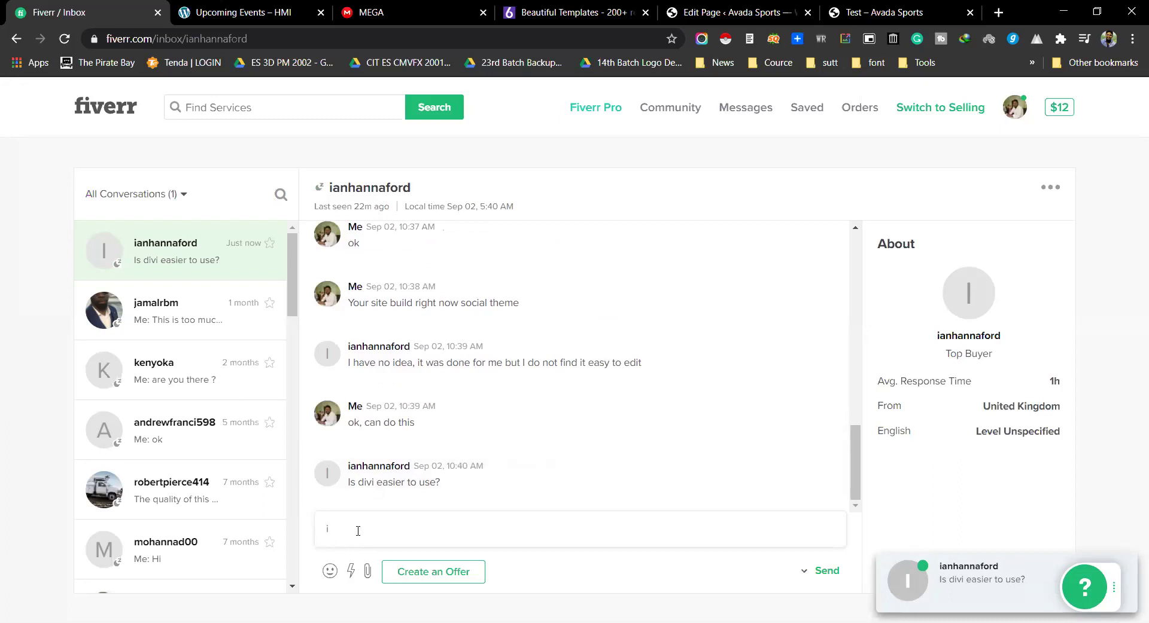
Step: Send 'i can use divi premium theme', correcting 'premuim' via spelling suggestions
{"action": "type", "text": "can use divi preu"}
{"action": "key", "text": "BackSpace"}
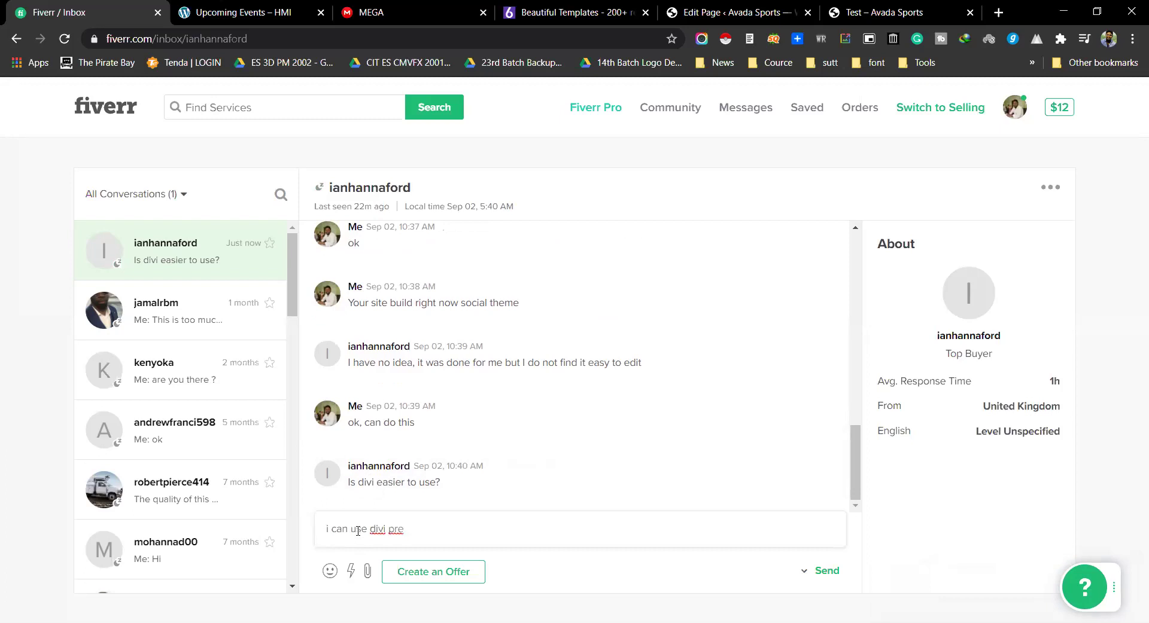
{"action": "type", "text": "muim"}
{"action": "right_click", "coordinate": [419, 532]}
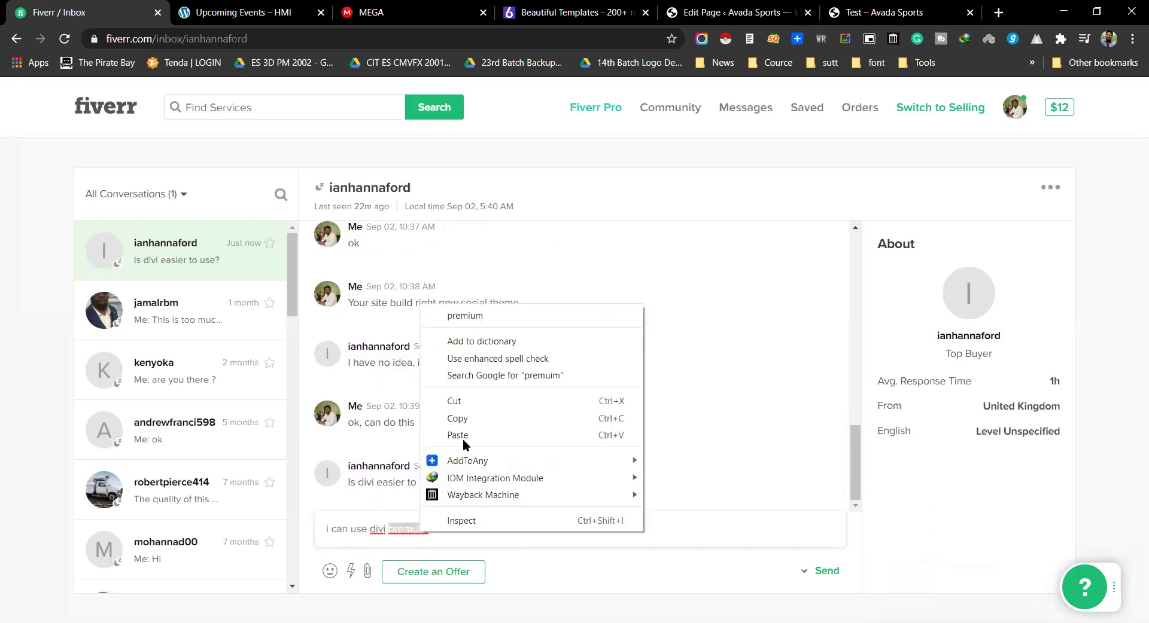
{"action": "left_click", "coordinate": [476, 314]}
{"action": "type", "text": "theme"}
{"action": "key", "text": "Return"}
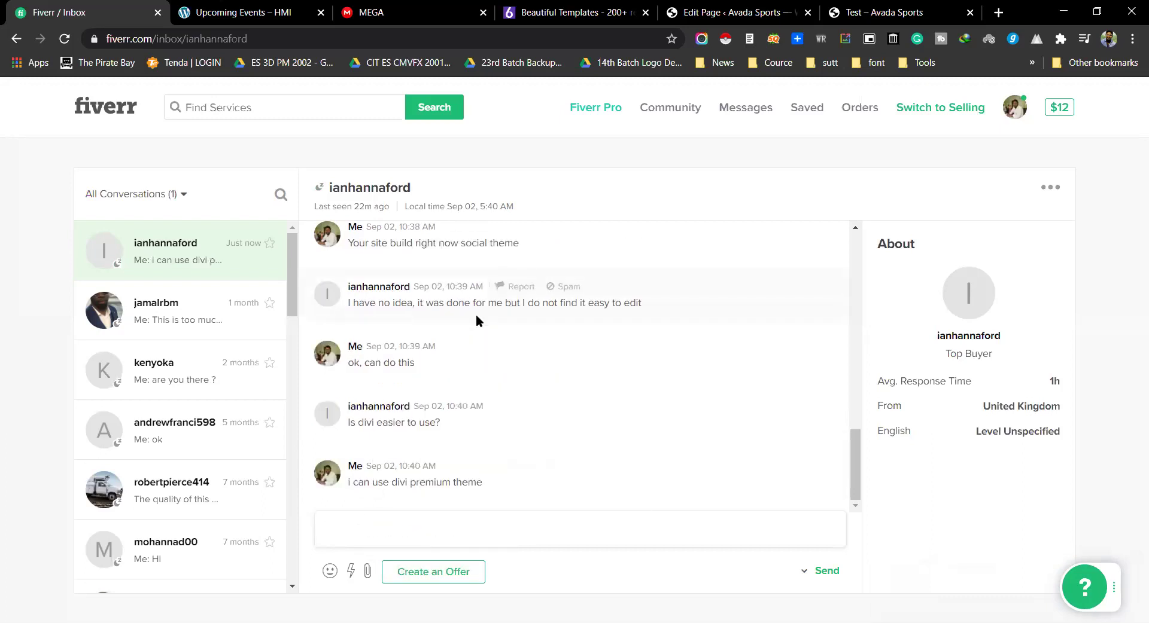
Step: Send the reply 'i need 2 days'
{"action": "type", "text": "i need 2 days"}
{"action": "key", "text": "BackSpace"}
{"action": "key", "text": "BackSpace"}
{"action": "type", "text": "dw"}
{"action": "key", "text": "BackSpace"}
{"action": "key", "text": "BackSpace"}
{"action": "type", "text": "ys"}
{"action": "key", "text": "Return"}
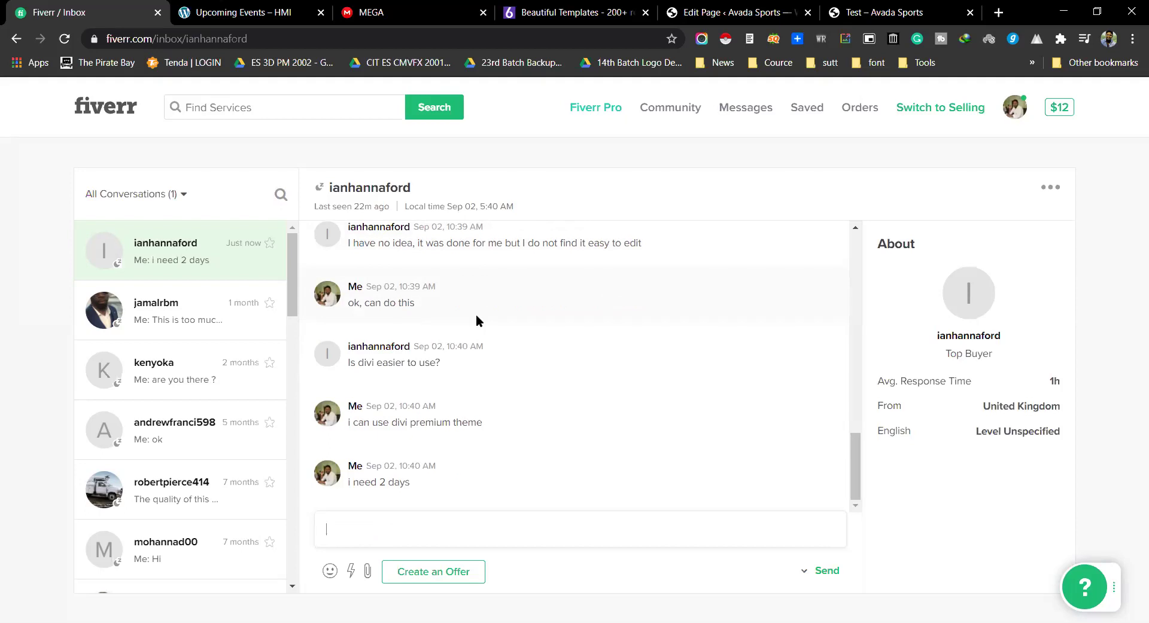
Step: Send 'full site covert', then show the client's events page
{"action": "type", "text": "full site"}
{"action": "type", "text": "covert"}
{"action": "key", "text": "Return"}
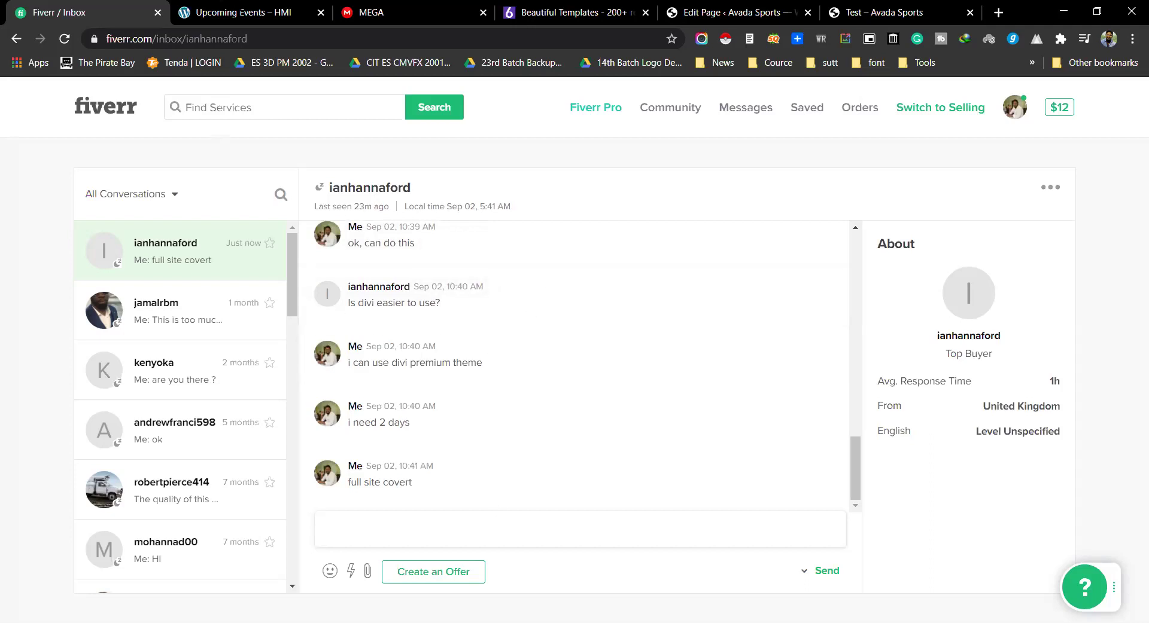
{"action": "key", "text": "ctrl+Tab"}
{"action": "scroll", "coordinate": [426, 357], "scroll_direction": "up", "scroll_amount": 3}
{"action": "scroll", "coordinate": [426, 358], "scroll_direction": "up", "scroll_amount": 5}
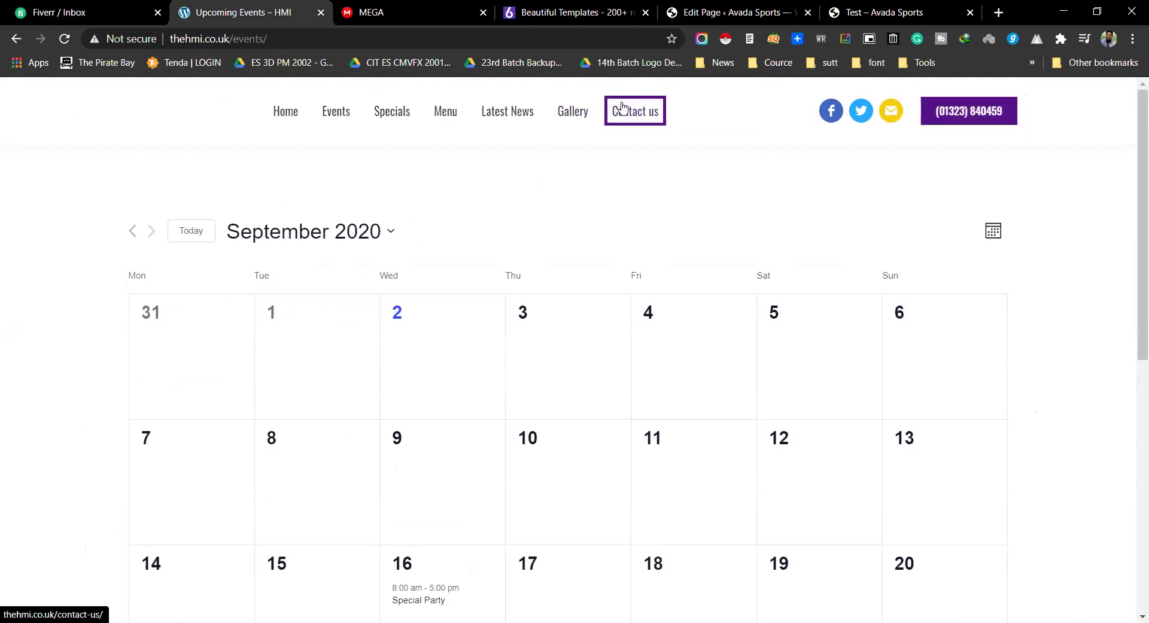
Step: Scroll through the September 2020 events calendar, then show the Avada Sports Test page preview
{"action": "scroll", "coordinate": [525, 195], "scroll_direction": "down", "scroll_amount": 8}
{"action": "scroll", "coordinate": [515, 210], "scroll_direction": "up", "scroll_amount": 8}
{"action": "scroll", "coordinate": [554, 277], "scroll_direction": "down", "scroll_amount": 8}
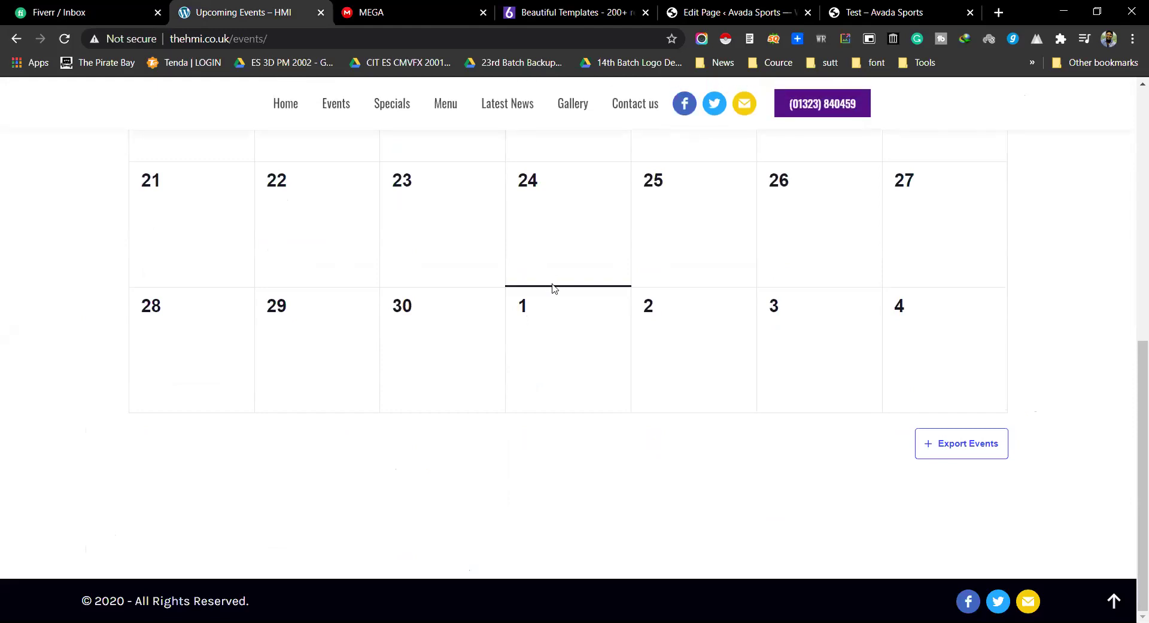
{"action": "scroll", "coordinate": [554, 282], "scroll_direction": "up", "scroll_amount": 8}
{"action": "key", "text": "ctrl+shift+Tab"}
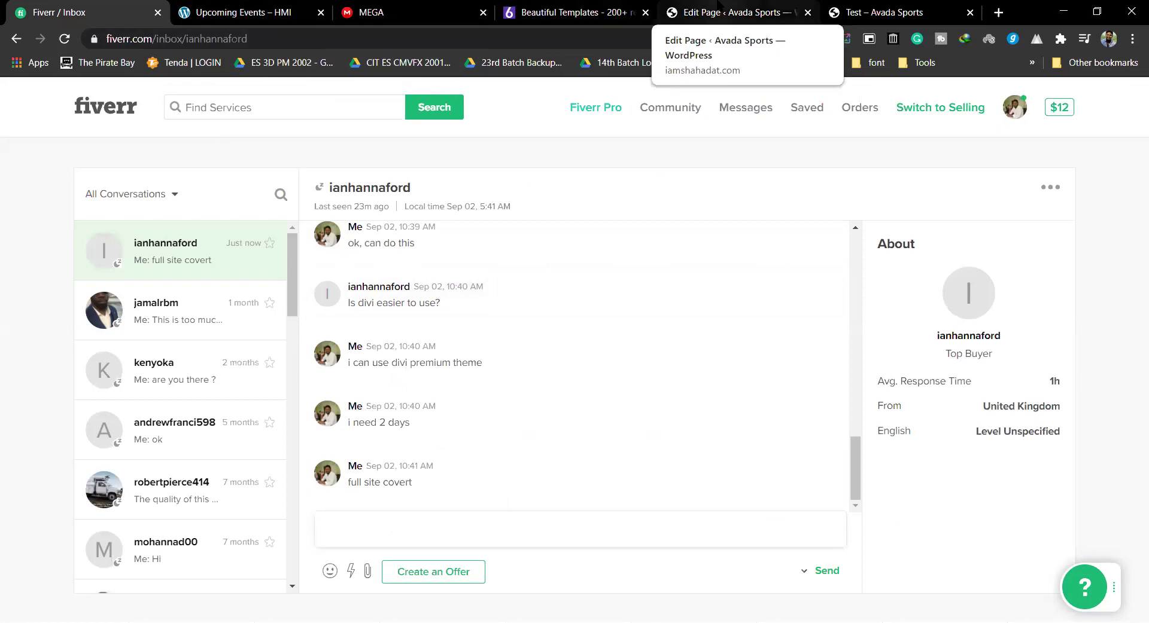
{"action": "left_click", "coordinate": [733, 12]}
{"action": "left_click", "coordinate": [876, 5]}
Step: Back in Avada Builder, open the element chooser below the NACTAR alert in the left column
{"action": "scroll", "coordinate": [652, 349], "scroll_direction": "up", "scroll_amount": 3}
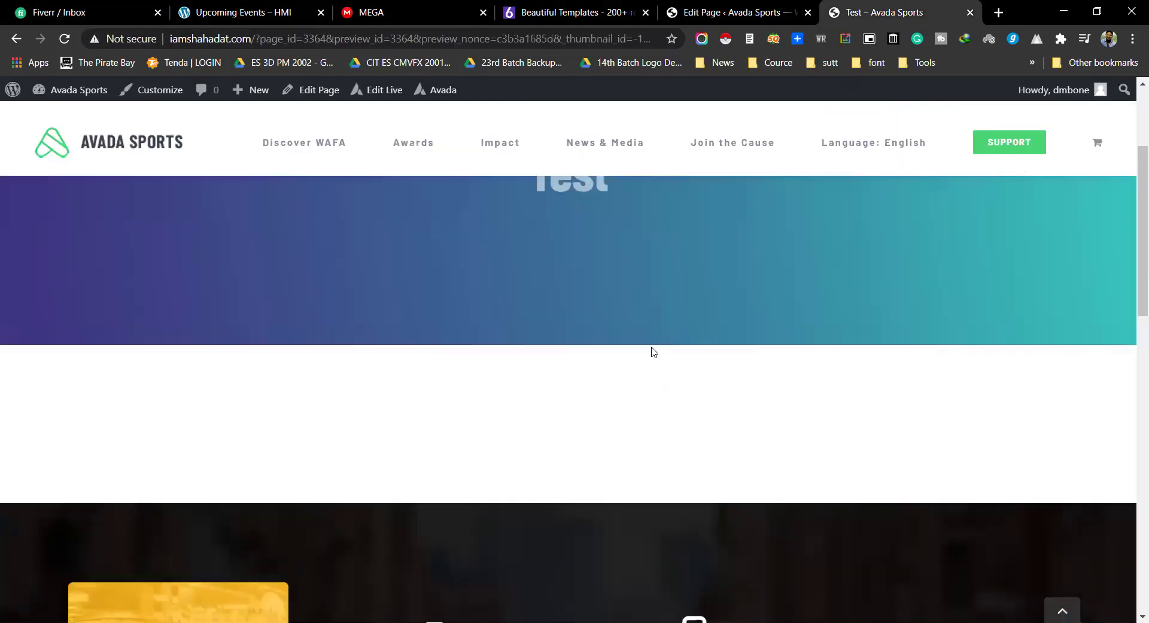
{"action": "key", "text": "ctrl+shift+Tab"}
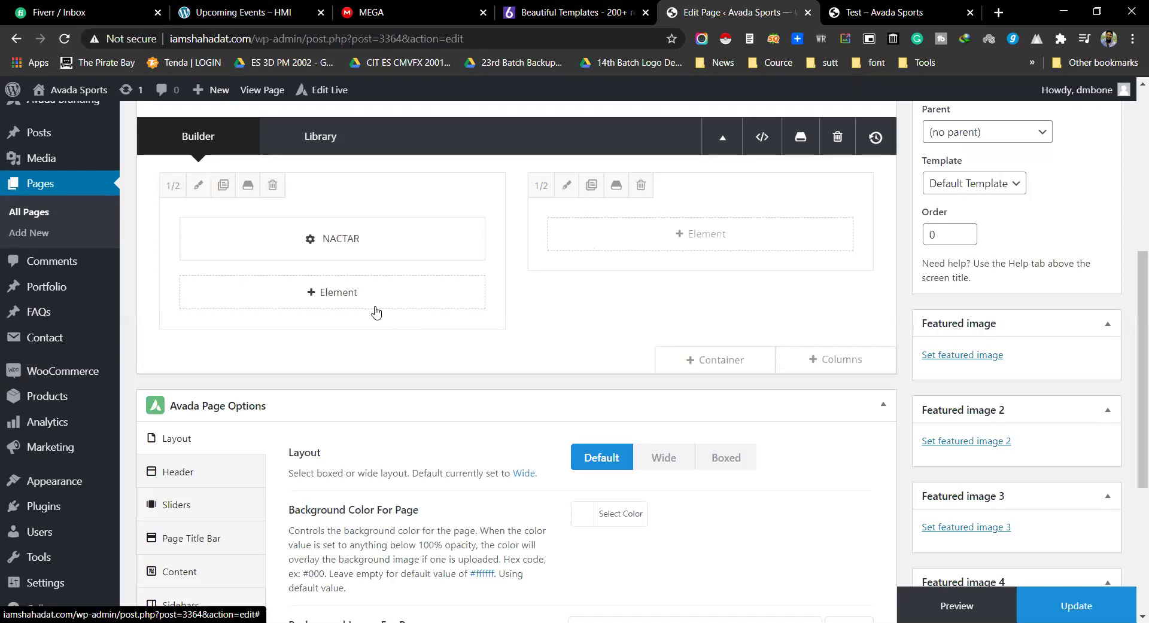
{"action": "mouse_move", "coordinate": [350, 256]}
{"action": "left_click", "coordinate": [322, 299]}
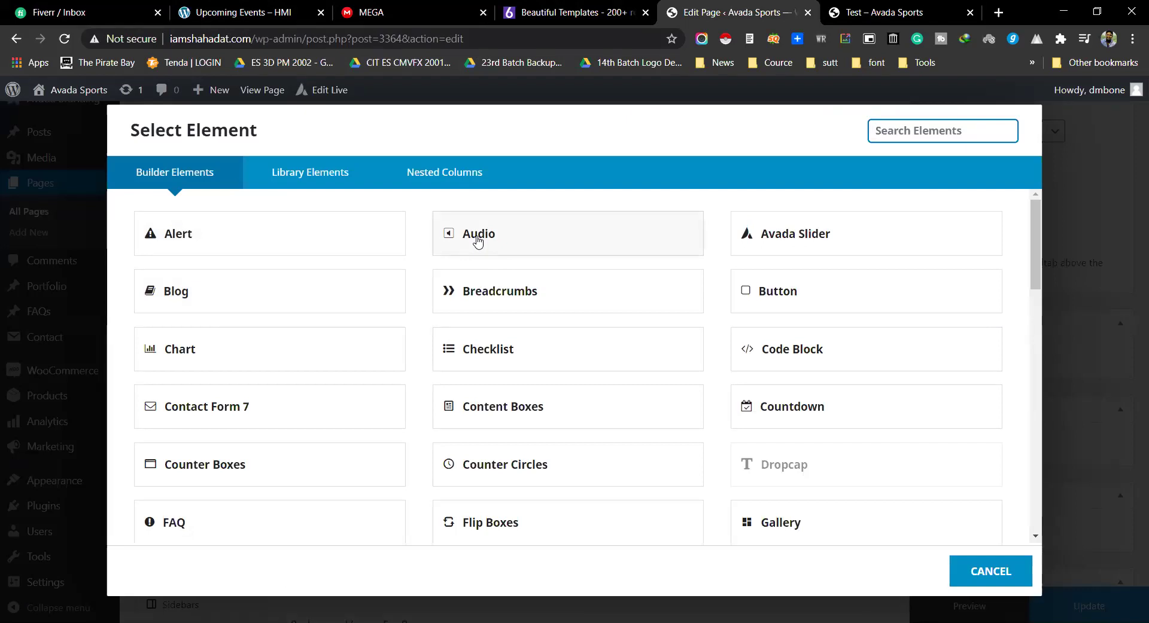
Step: Add an Audio element and switch its Loop setting On
{"action": "left_click", "coordinate": [484, 242]}
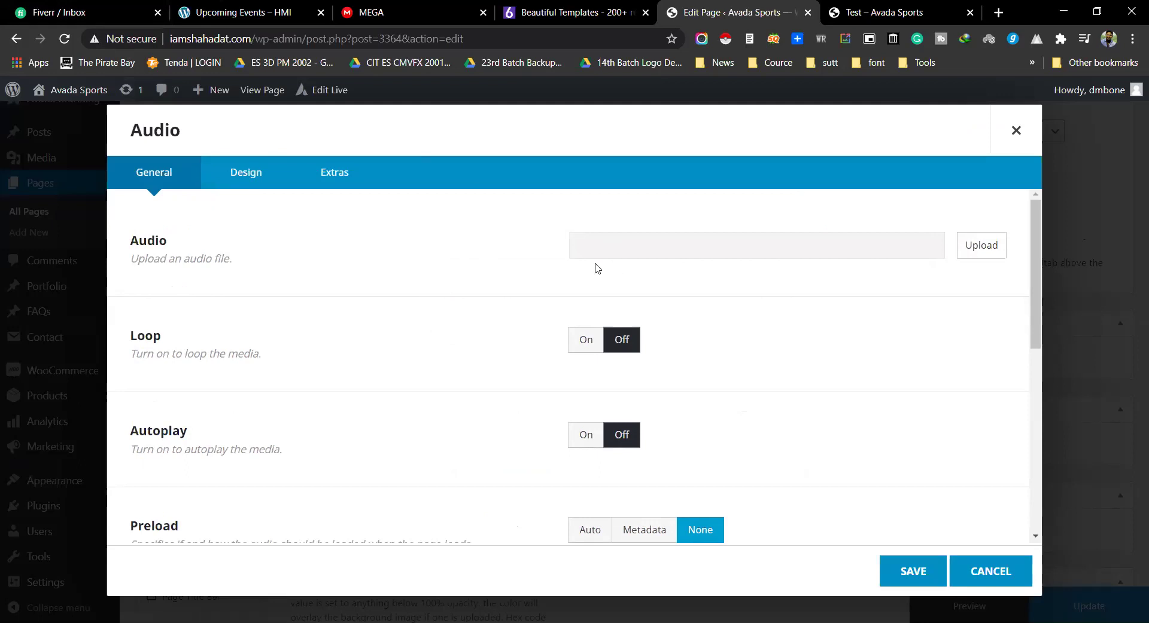
{"action": "double_click", "coordinate": [145, 336]}
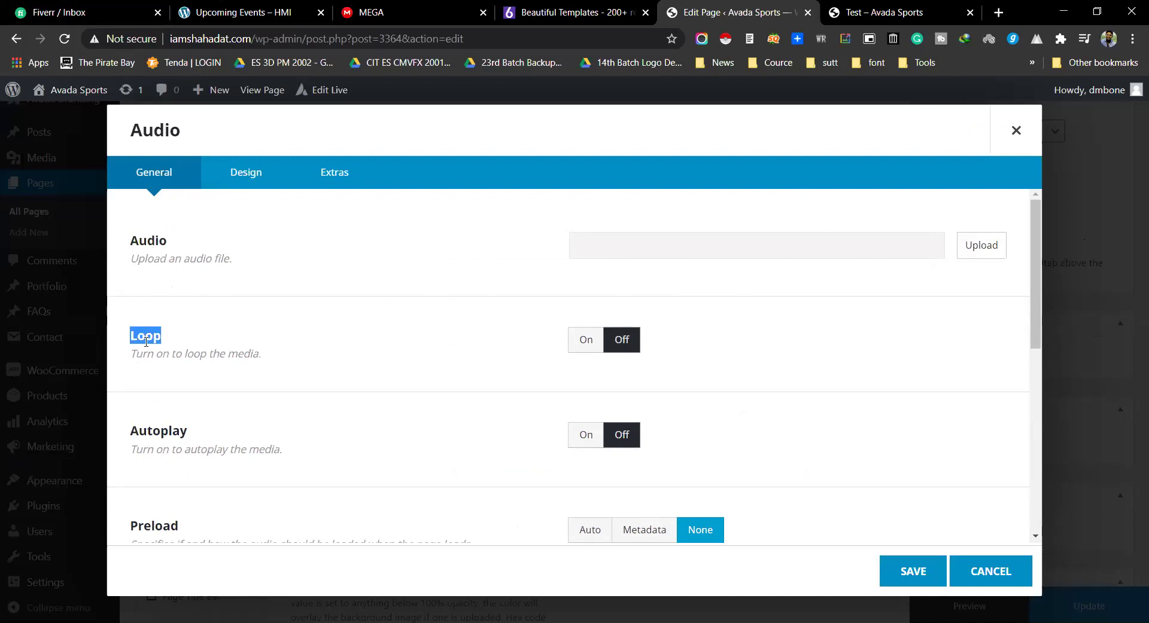
{"action": "left_click_drag", "start_coordinate": [135, 354], "coordinate": [268, 365]}
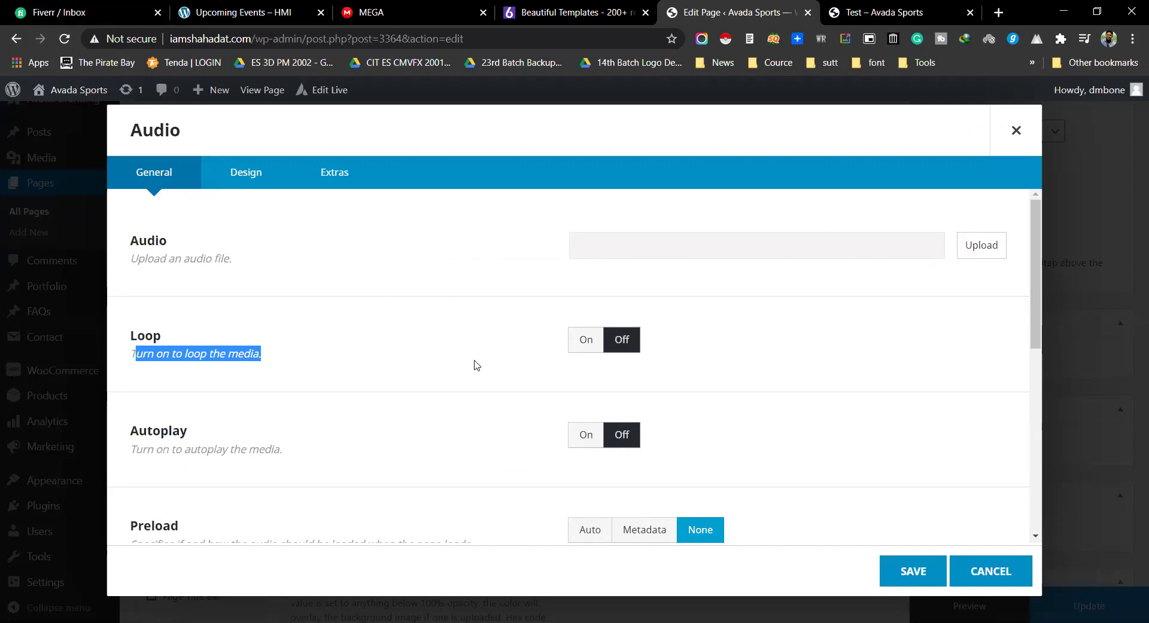
{"action": "left_click", "coordinate": [579, 341]}
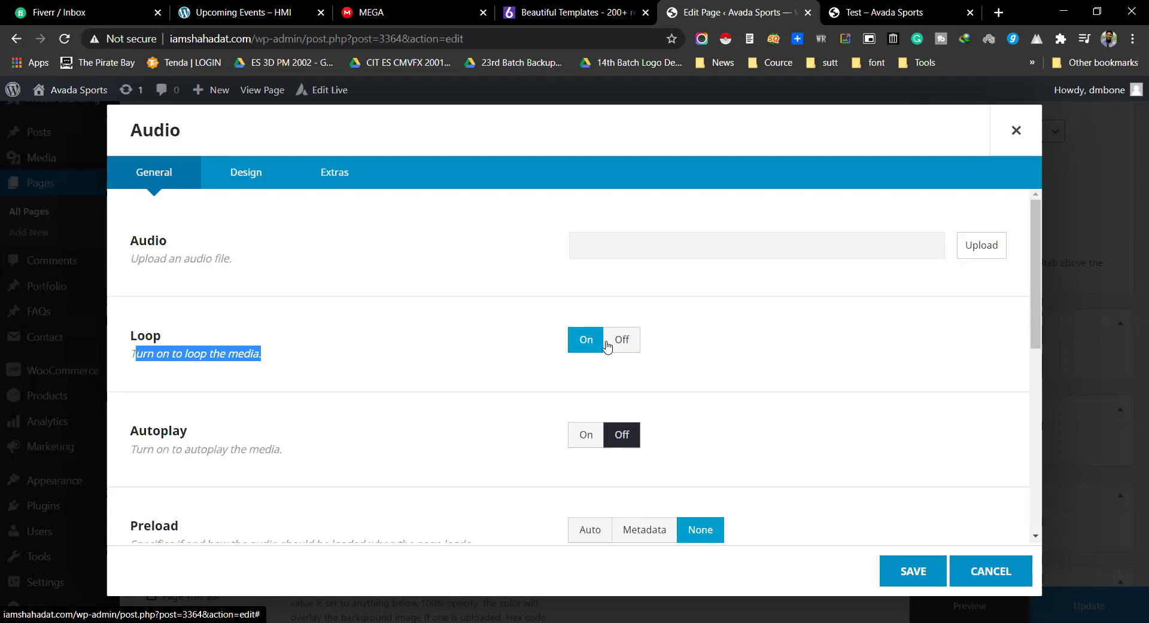
Step: Review the Autoplay and Preload options, leaving them Off and None, then go back to Fiverr
{"action": "scroll", "coordinate": [238, 366], "scroll_direction": "down", "scroll_amount": 1}
{"action": "left_click", "coordinate": [207, 359]}
{"action": "double_click", "coordinate": [207, 358]}
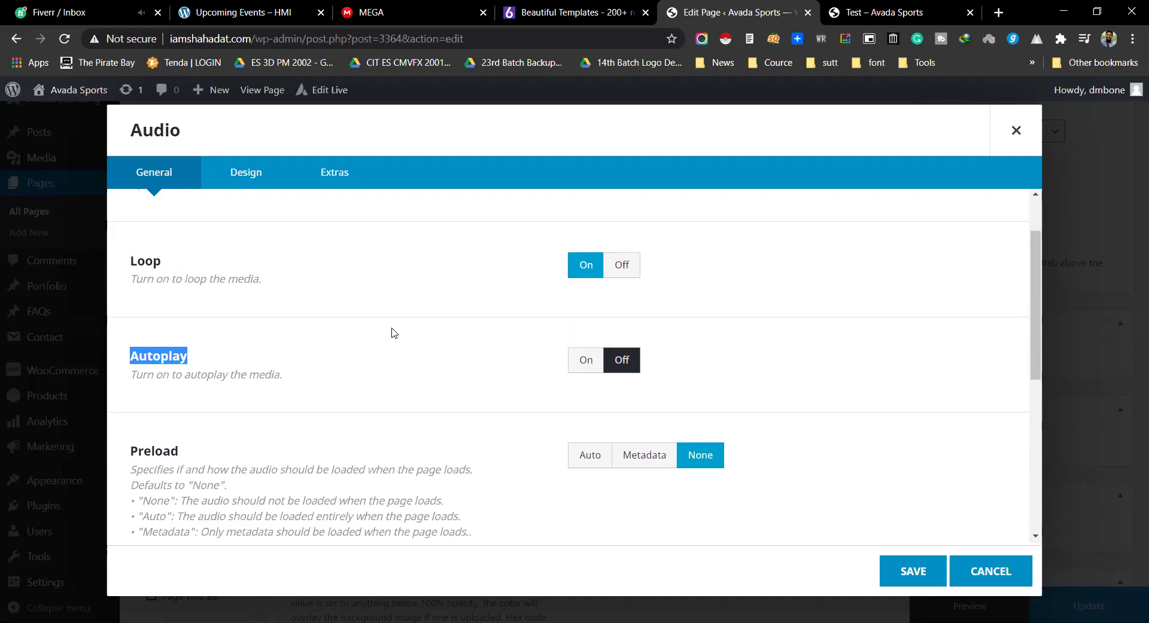
{"action": "scroll", "coordinate": [416, 362], "scroll_direction": "down", "scroll_amount": 3}
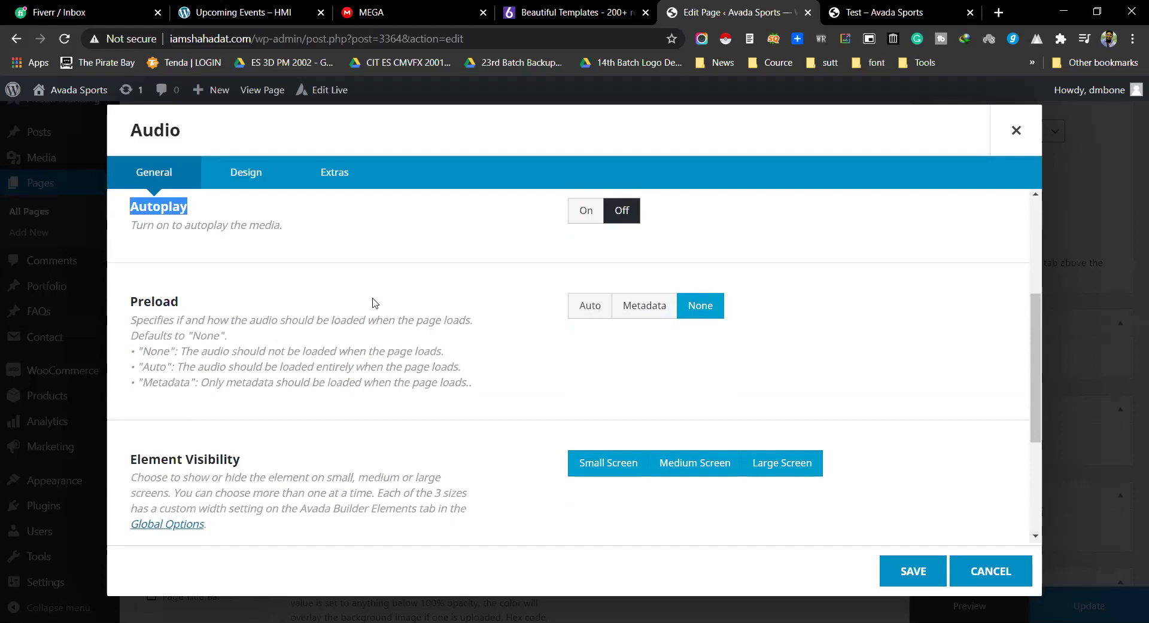
{"action": "scroll", "coordinate": [171, 262], "scroll_direction": "up", "scroll_amount": 4}
{"action": "scroll", "coordinate": [217, 385], "scroll_direction": "down", "scroll_amount": 8}
{"action": "scroll", "coordinate": [370, 371], "scroll_direction": "up", "scroll_amount": 8}
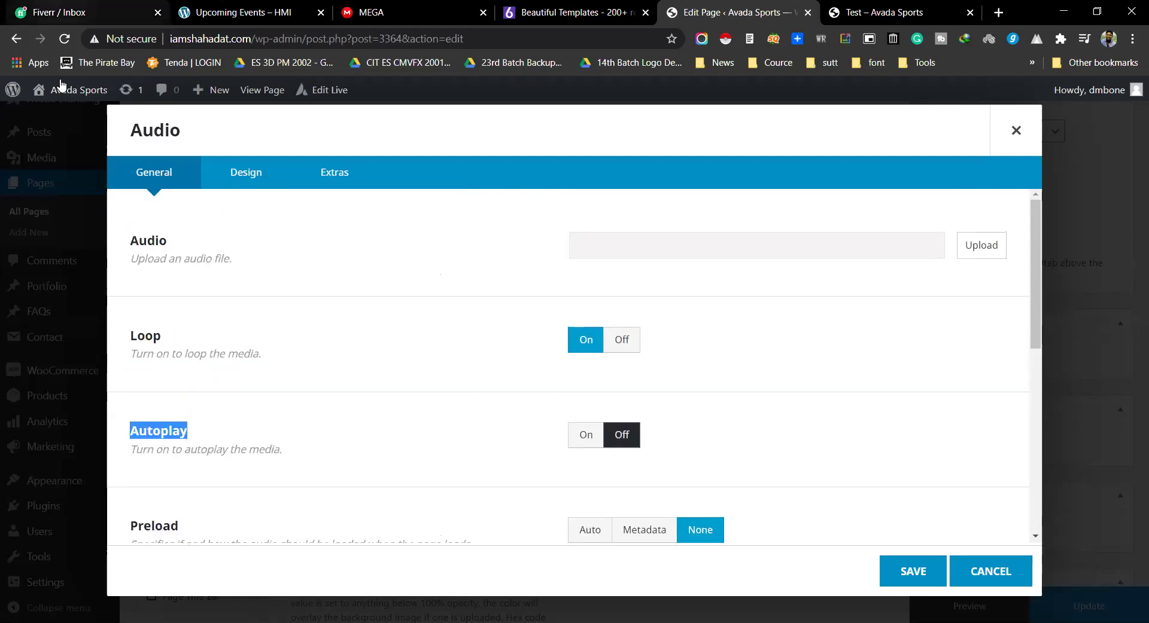
{"action": "left_click", "coordinate": [66, 12]}
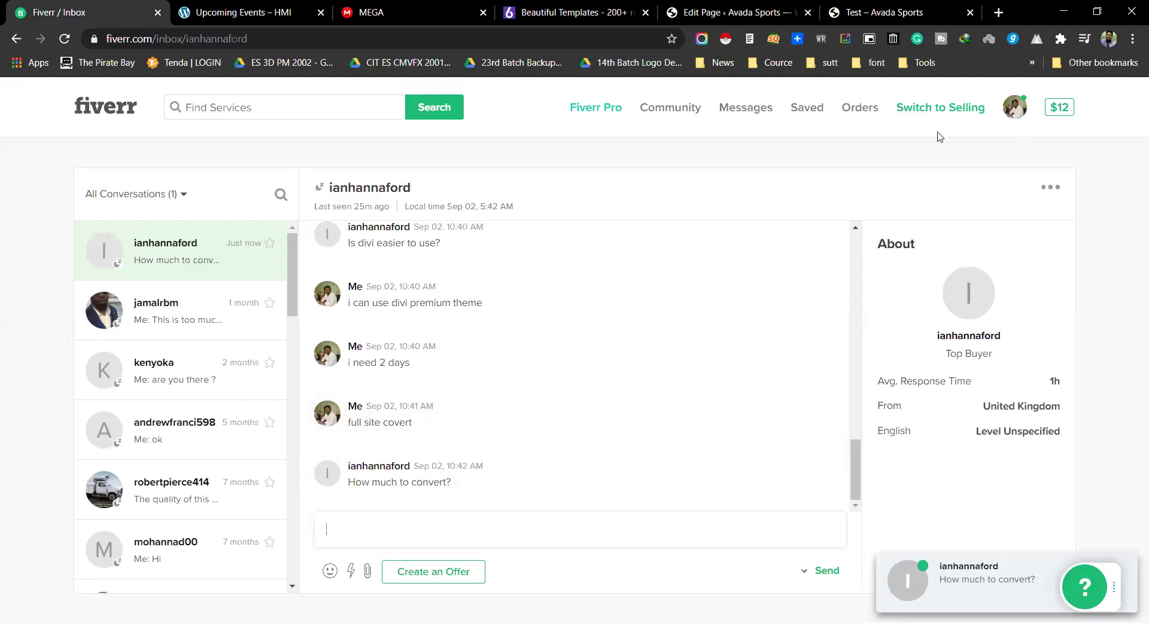
Step: Open the Divi gig linked in chat, then expand the Divi gig in the Gigs list
{"action": "scroll", "coordinate": [436, 315], "scroll_direction": "up", "scroll_amount": 5}
{"action": "scroll", "coordinate": [419, 323], "scroll_direction": "up", "scroll_amount": 4}
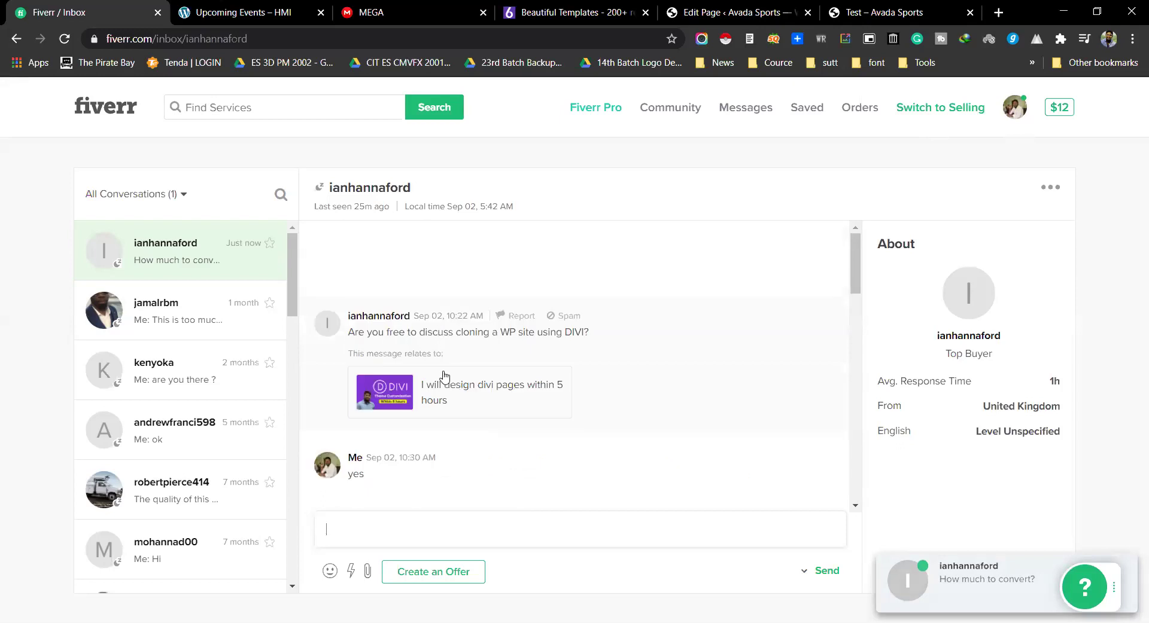
{"action": "left_click", "coordinate": [441, 386]}
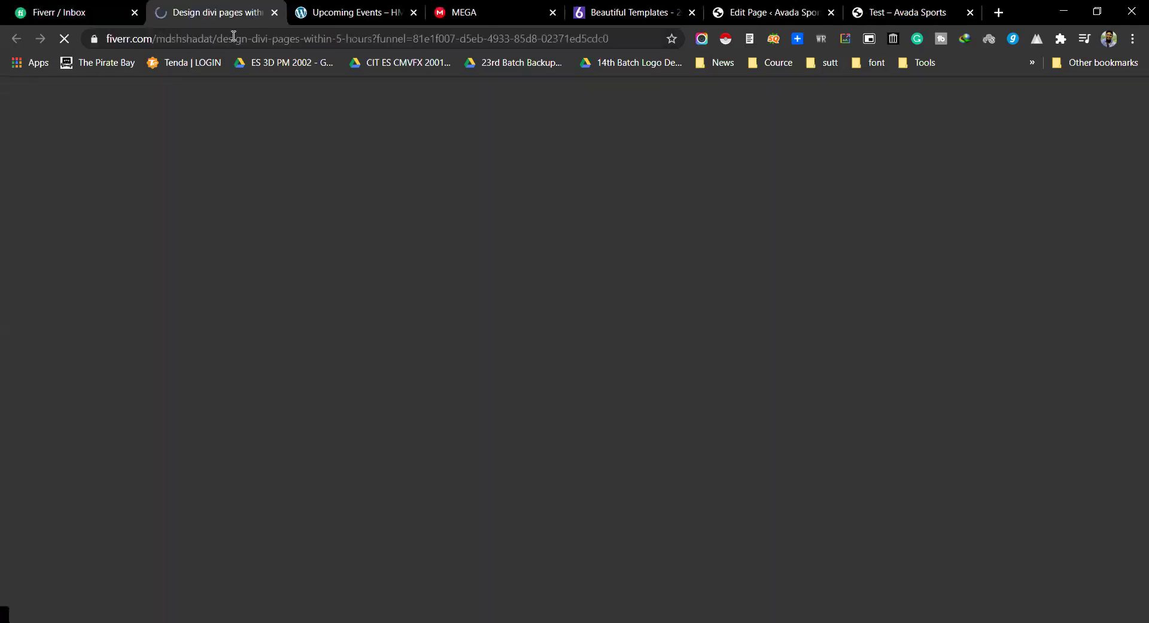
{"action": "scroll", "coordinate": [849, 323], "scroll_direction": "down", "scroll_amount": 1}
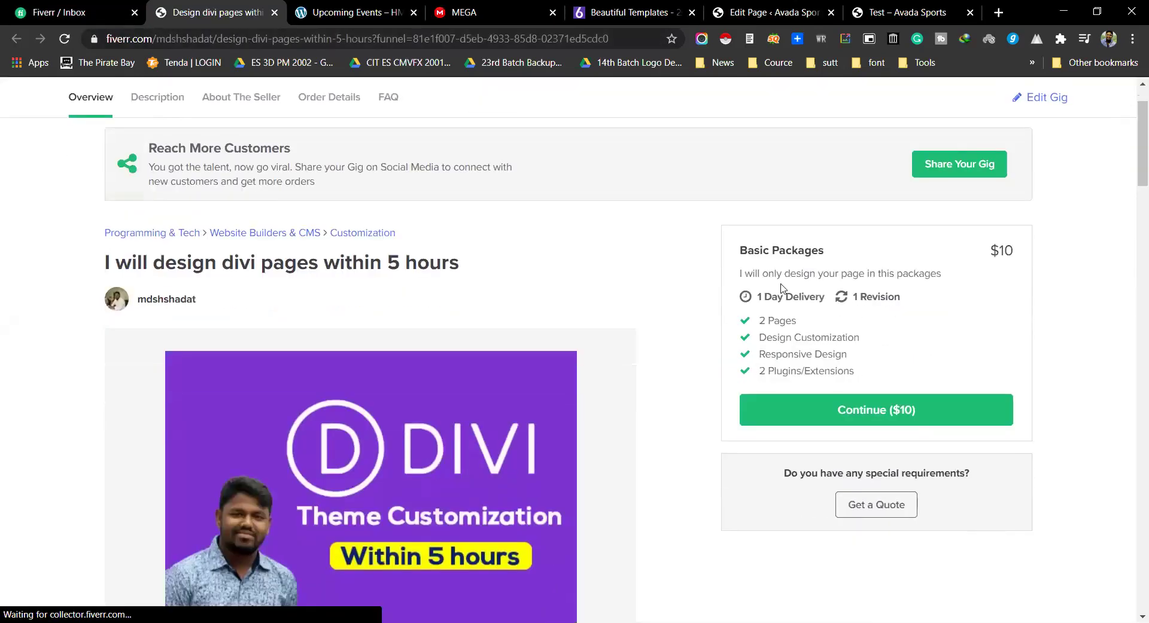
{"action": "scroll", "coordinate": [712, 315], "scroll_direction": "down", "scroll_amount": 5}
{"action": "scroll", "coordinate": [814, 300], "scroll_direction": "up", "scroll_amount": 6}
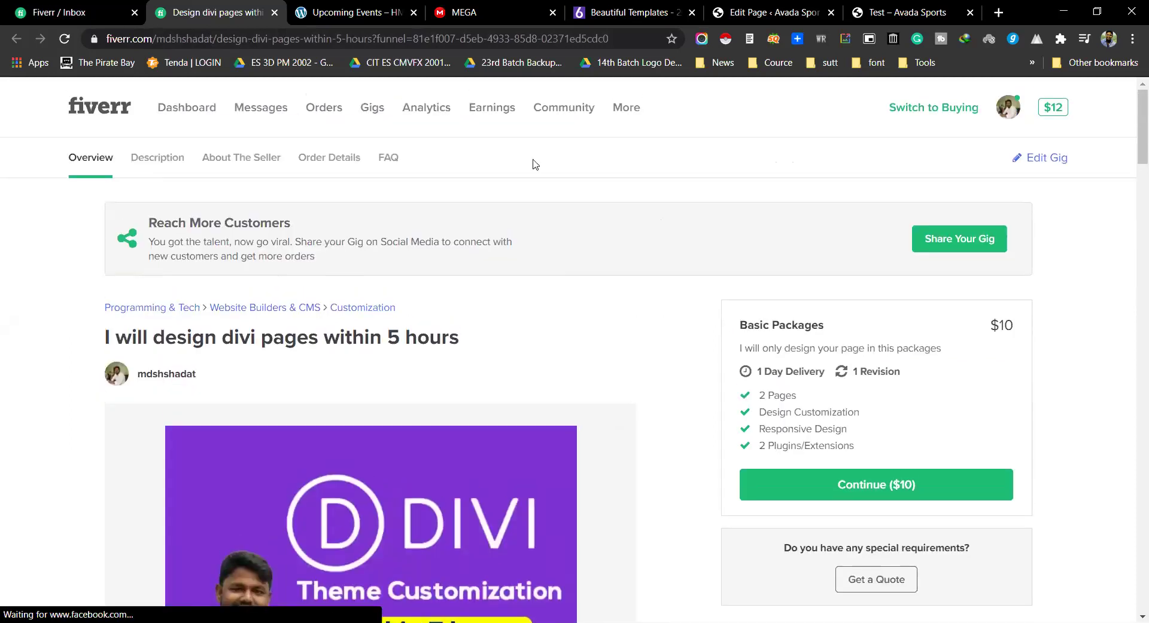
{"action": "left_click", "coordinate": [374, 113]}
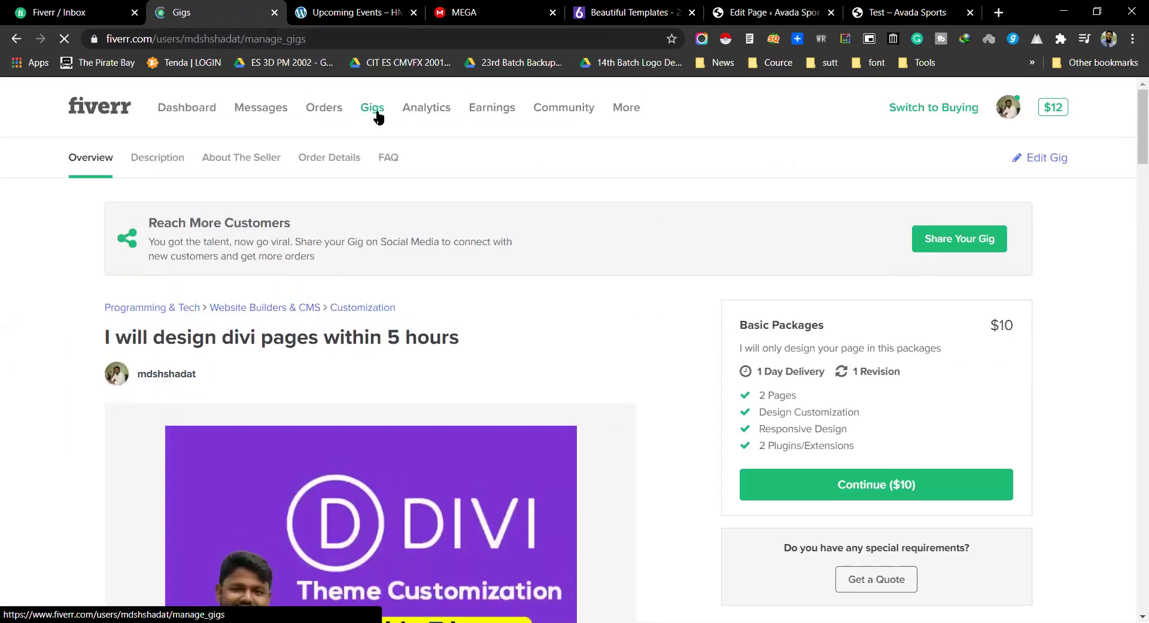
{"action": "scroll", "coordinate": [386, 240], "scroll_direction": "down", "scroll_amount": 1}
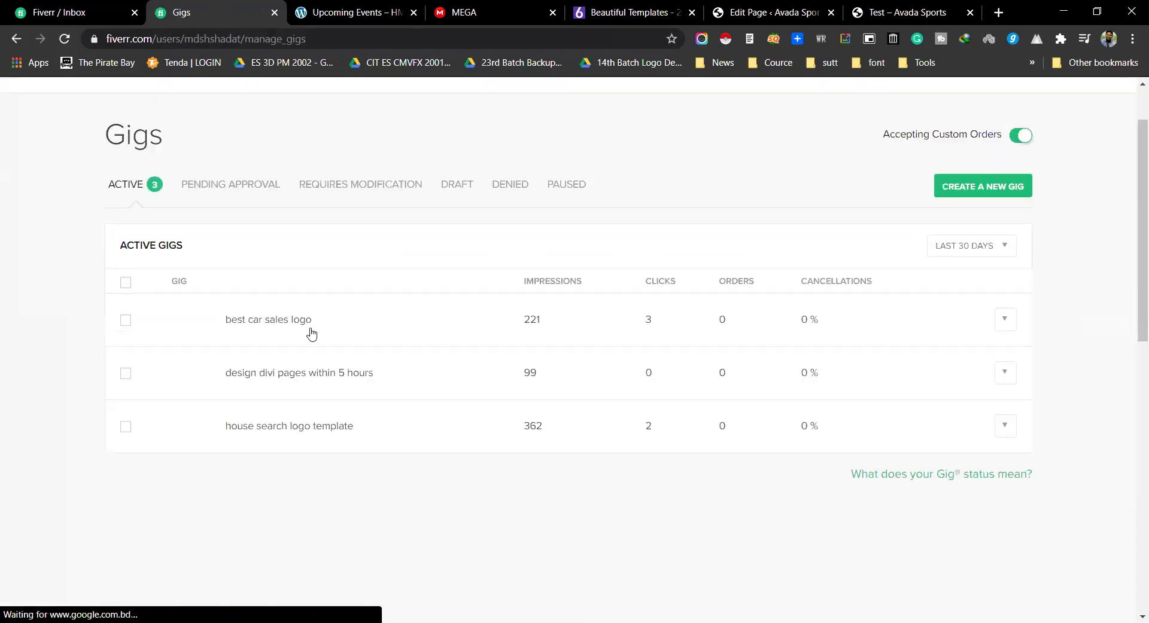
{"action": "left_click", "coordinate": [342, 379]}
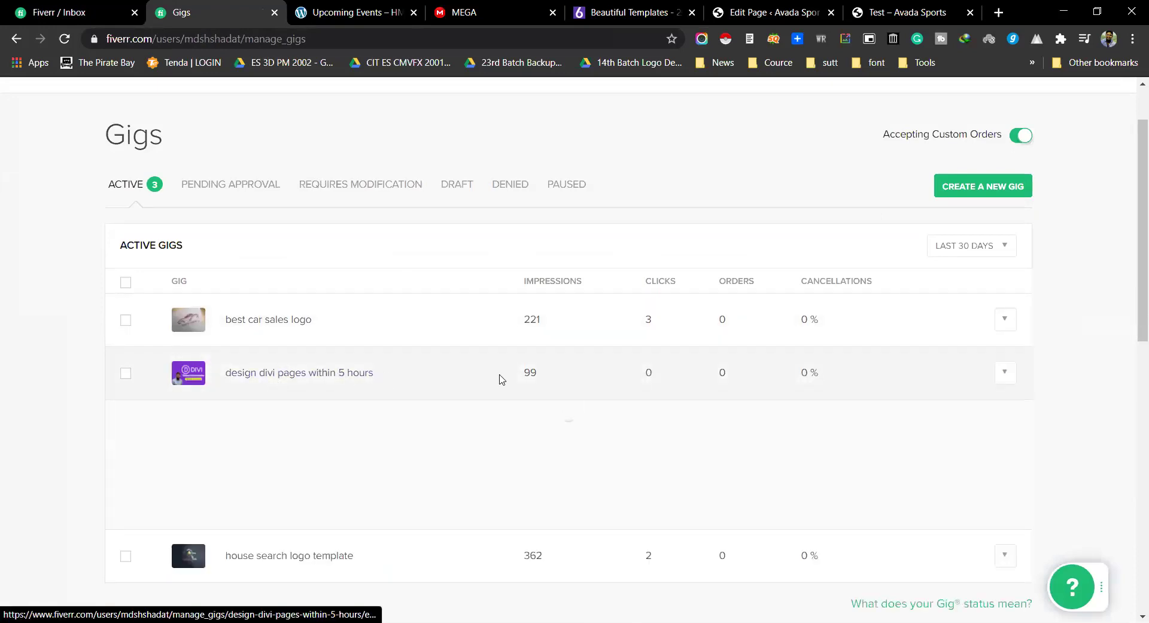
Step: Review the Divi gig's pricing extras, including the $350 Full Website Design, then return to the conversation
{"action": "scroll", "coordinate": [538, 359], "scroll_direction": "down", "scroll_amount": 3}
{"action": "left_click", "coordinate": [1005, 148]}
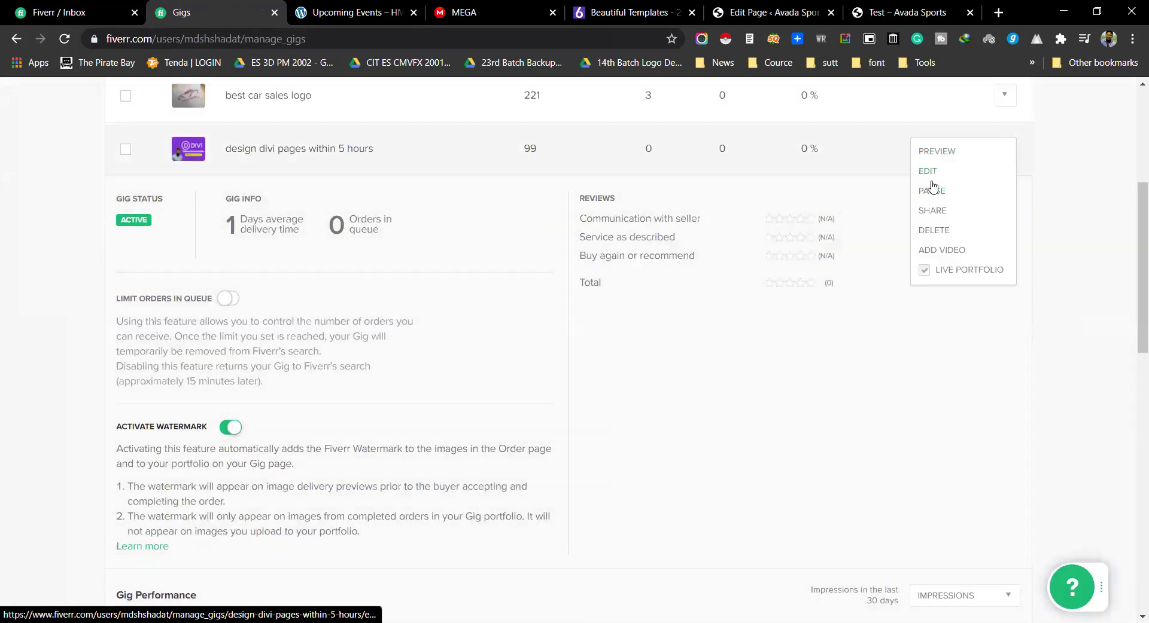
{"action": "left_click", "coordinate": [929, 173]}
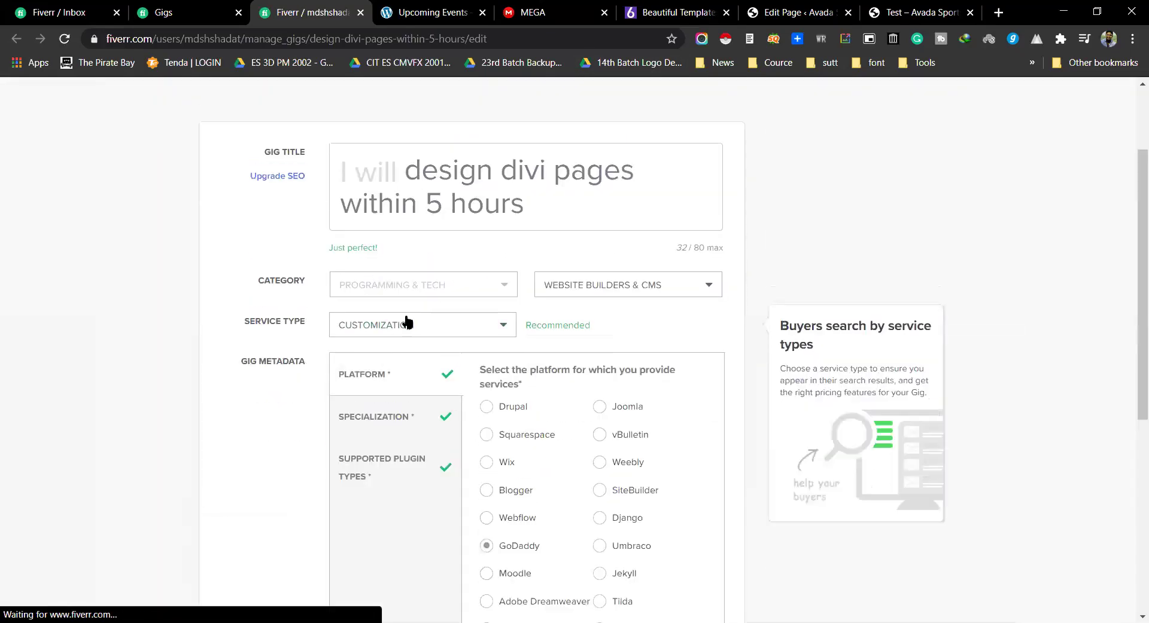
{"action": "left_click", "coordinate": [213, 160]}
{"action": "scroll", "coordinate": [592, 264], "scroll_direction": "down", "scroll_amount": 15}
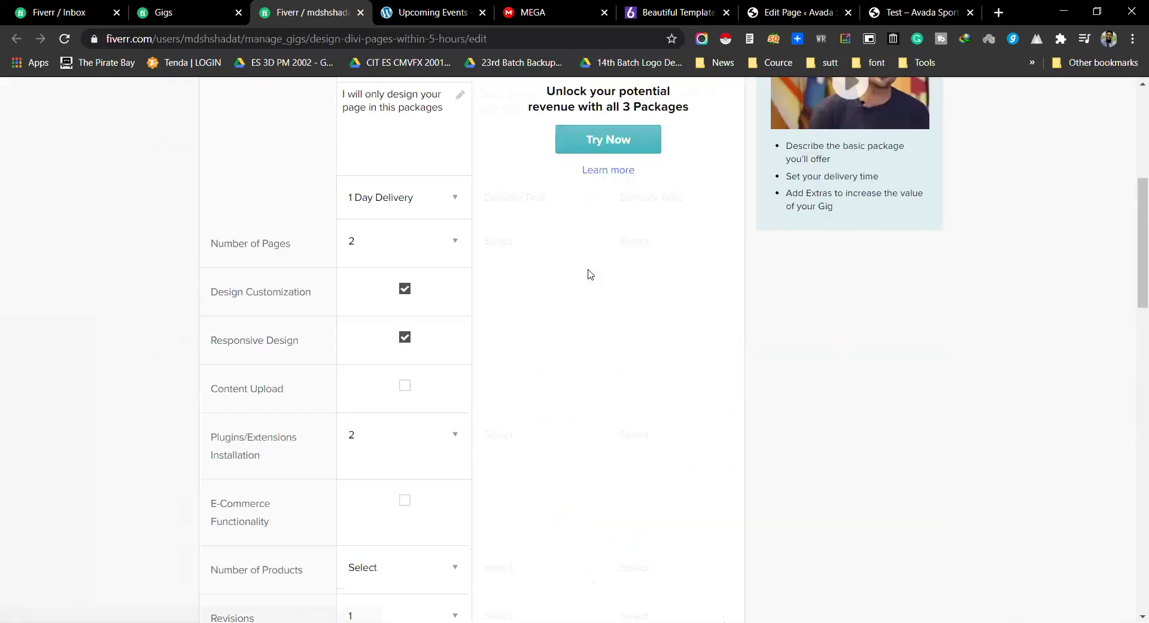
{"action": "scroll", "coordinate": [589, 280], "scroll_direction": "down", "scroll_amount": 1}
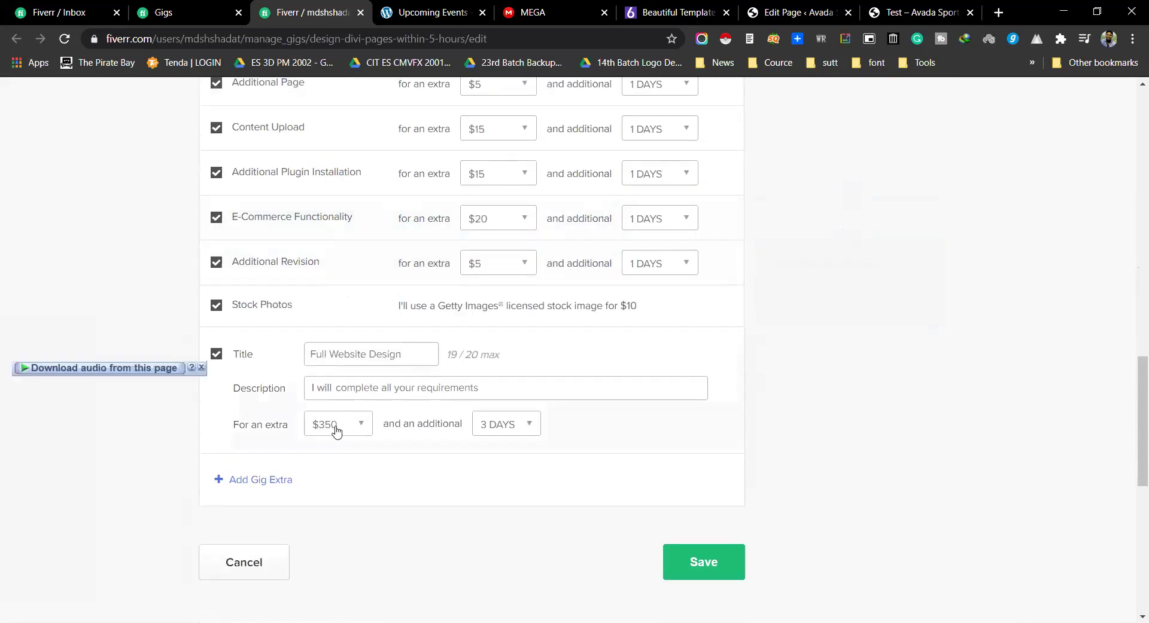
{"action": "key", "text": "ctrl+1"}
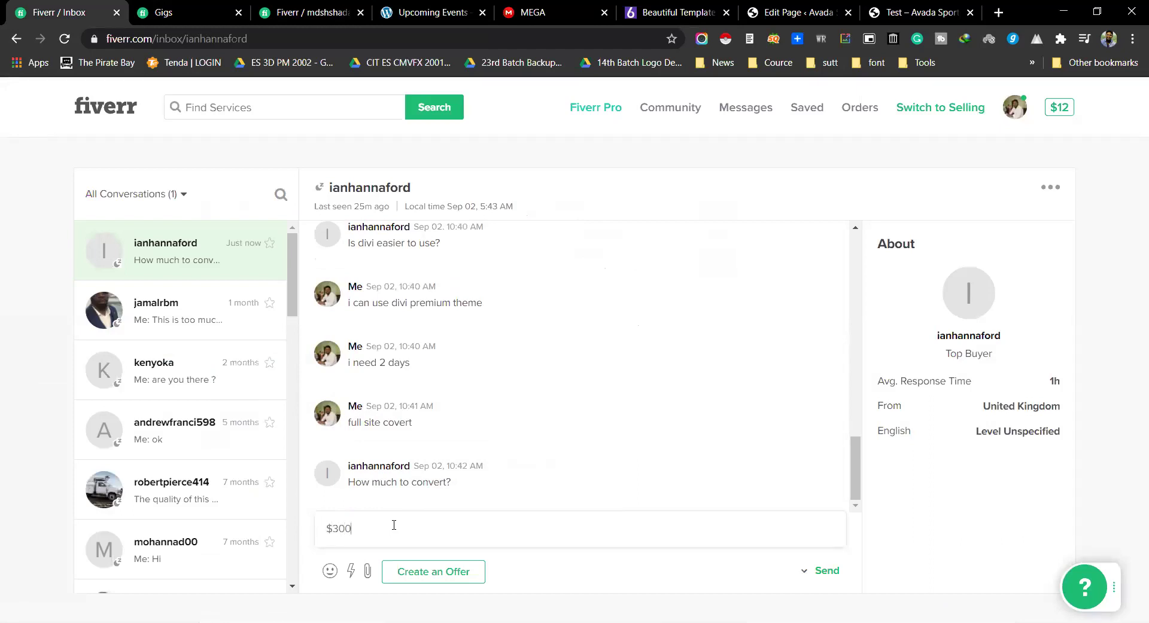
Step: Send the $300 quote to the buyer and close the gig-editing tab
{"action": "key", "text": "Return"}
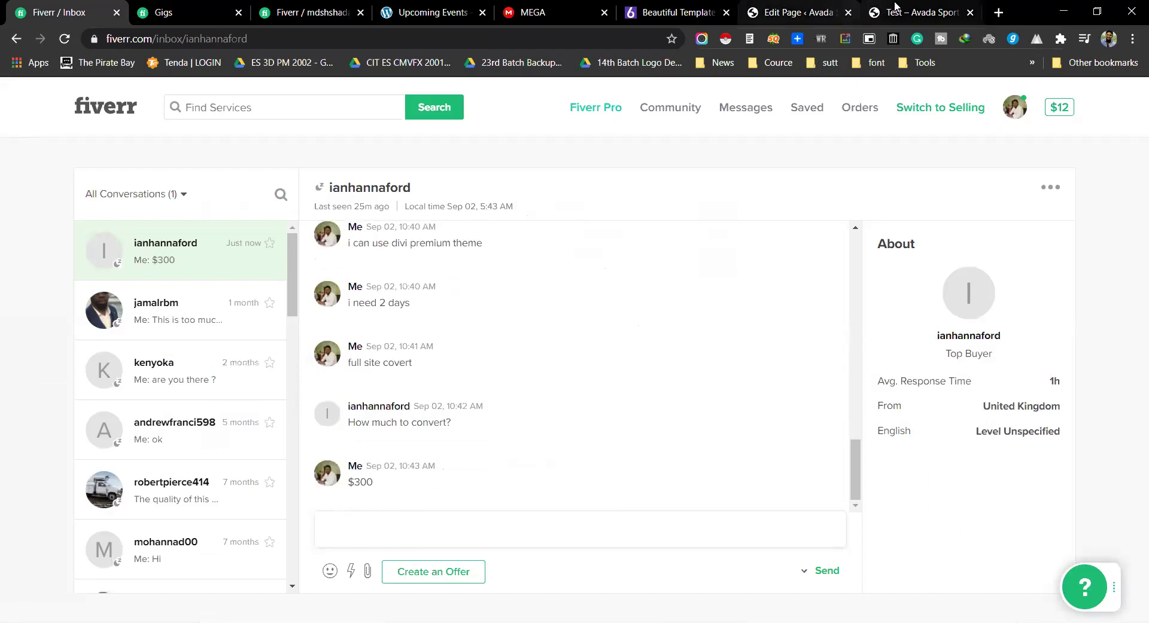
{"action": "left_click", "coordinate": [915, 12]}
{"action": "left_click", "coordinate": [292, 5]}
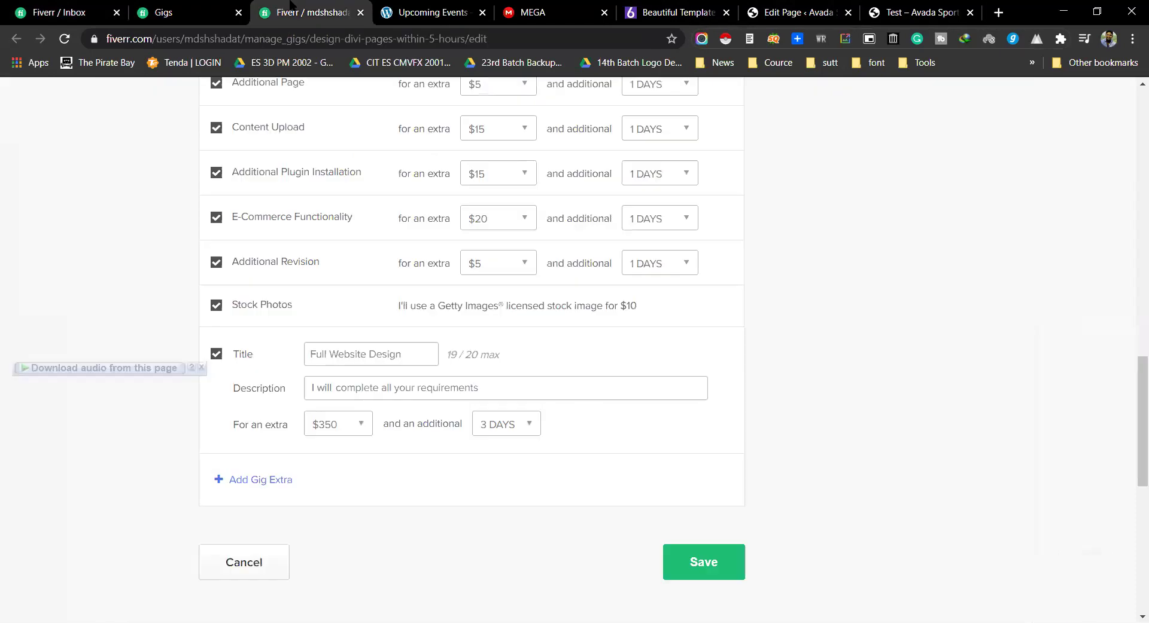
{"action": "key", "text": "ctrl+w"}
{"action": "key", "text": "ctrl+Tab"}
{"action": "key", "text": "ctrl+Tab"}
{"action": "key", "text": "ctrl+Tab"}
{"action": "key", "text": "ctrl+Tab"}
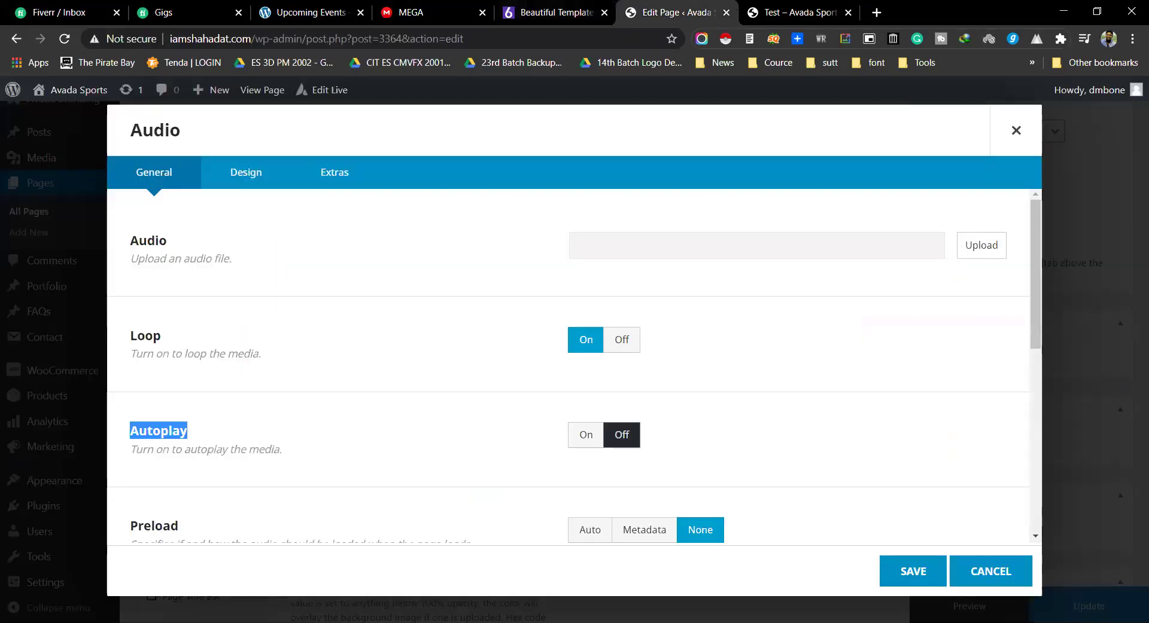
{"action": "key", "text": "ctrl+Tab"}
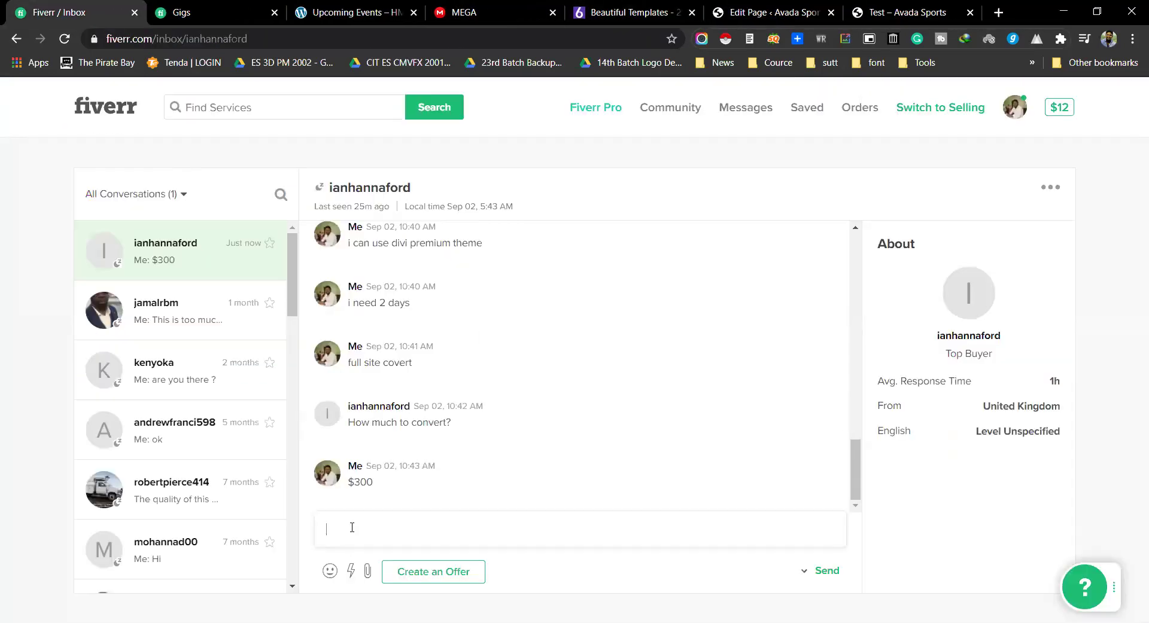
Step: Reply to the buyer with 'I will provide dive paid theme'
{"action": "left_click", "coordinate": [352, 528]}
{"action": "type", "text": "I wi"}
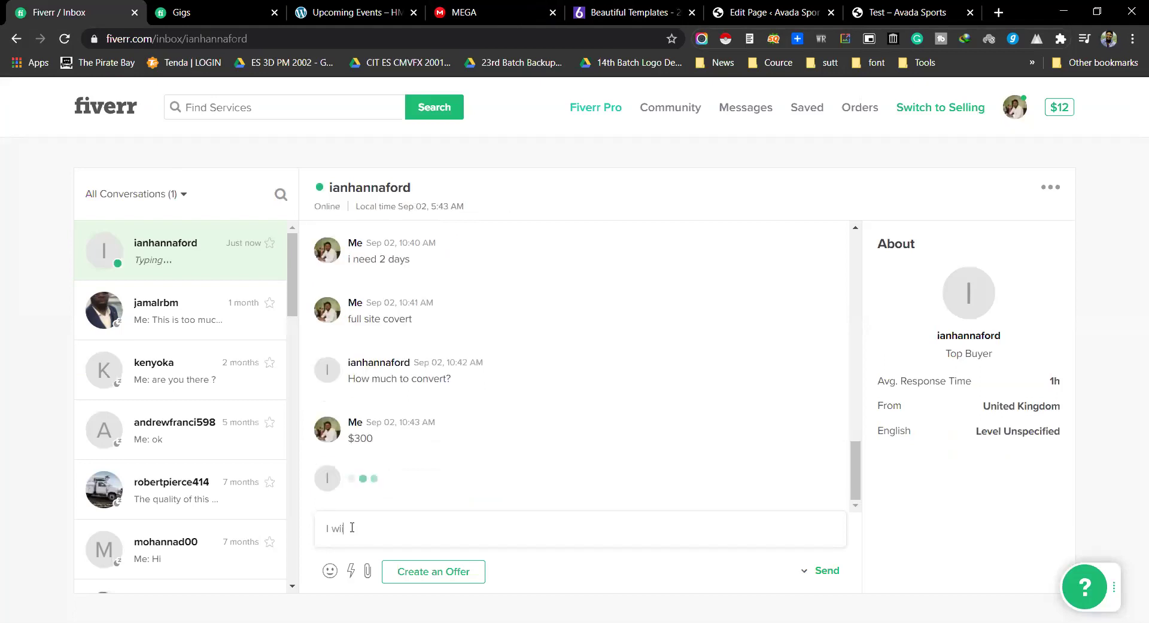
{"action": "type", "text": "ll provide dive paid theme"}
{"action": "key", "text": "Return"}
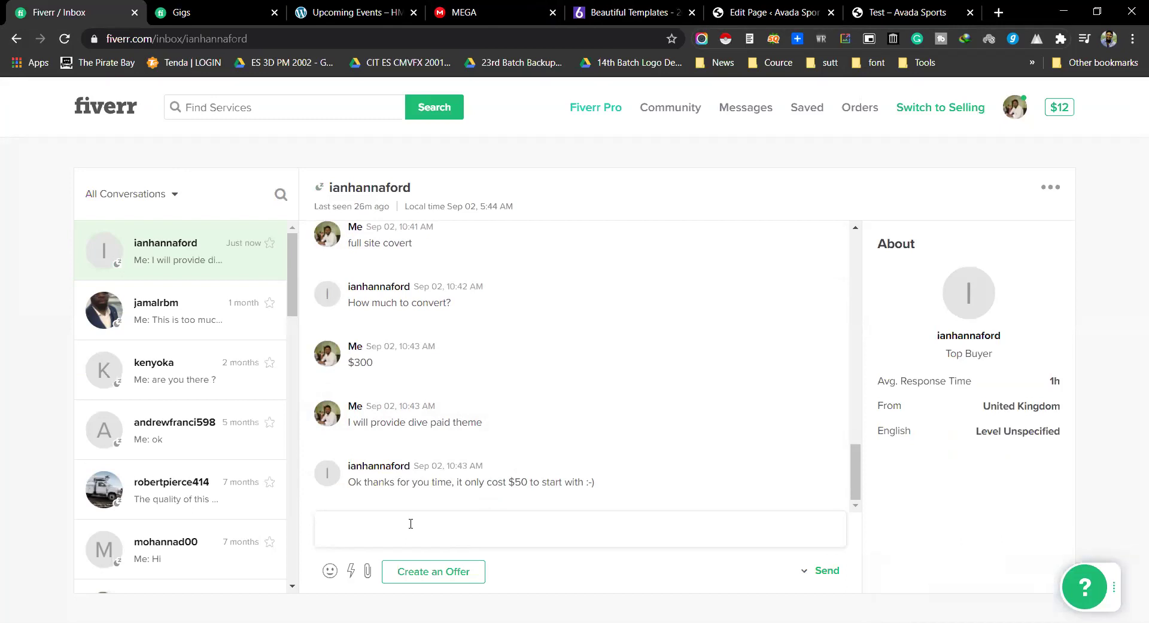
Step: Copy the sent message text and send it again in the chat
{"action": "triple_click", "coordinate": [392, 422]}
{"action": "key", "text": "ctrl+c"}
{"action": "left_click", "coordinate": [377, 527]}
{"action": "key", "text": "ctrl+v"}
{"action": "left_click", "coordinate": [827, 570]}
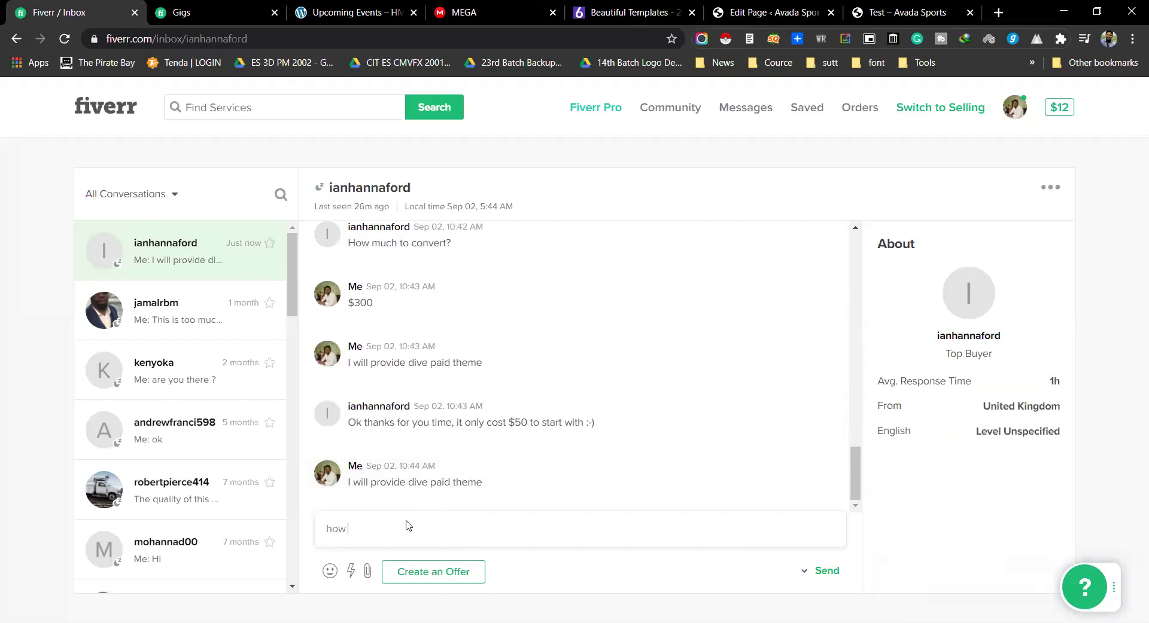
Step: Discard the 'how much you pay' draft and close the Fiverr Gigs tab
{"action": "type", "text": "how much you pay"}
{"action": "key", "text": "ctrl+a"}
{"action": "key", "text": "ctrl+x"}
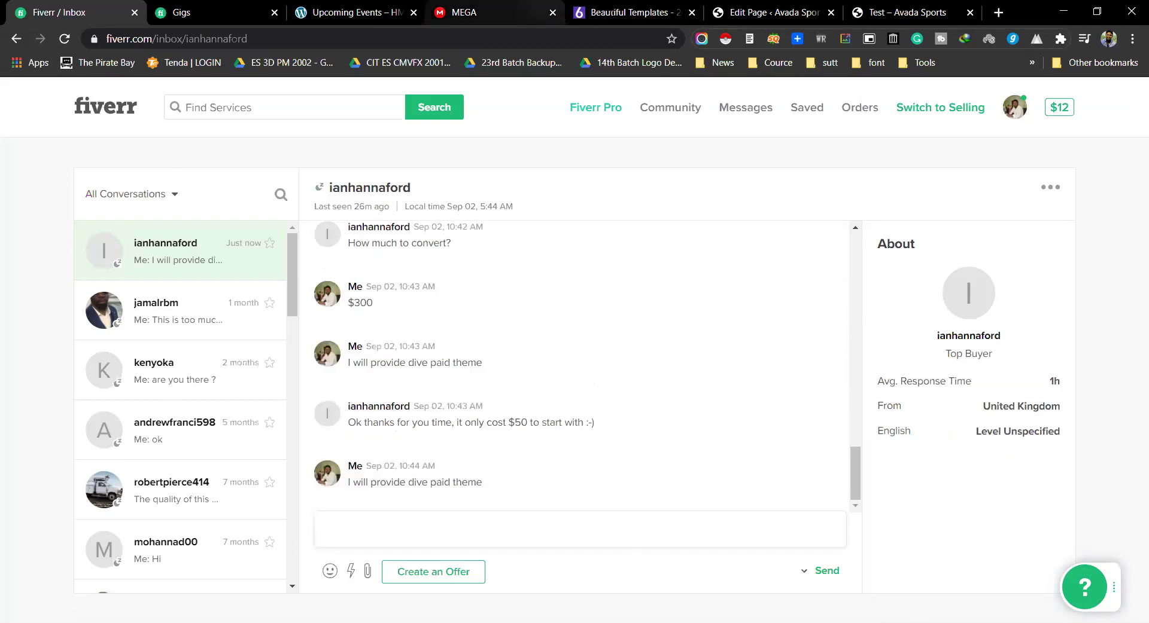
{"action": "left_click", "coordinate": [772, 12]}
{"action": "left_click", "coordinate": [201, 8]}
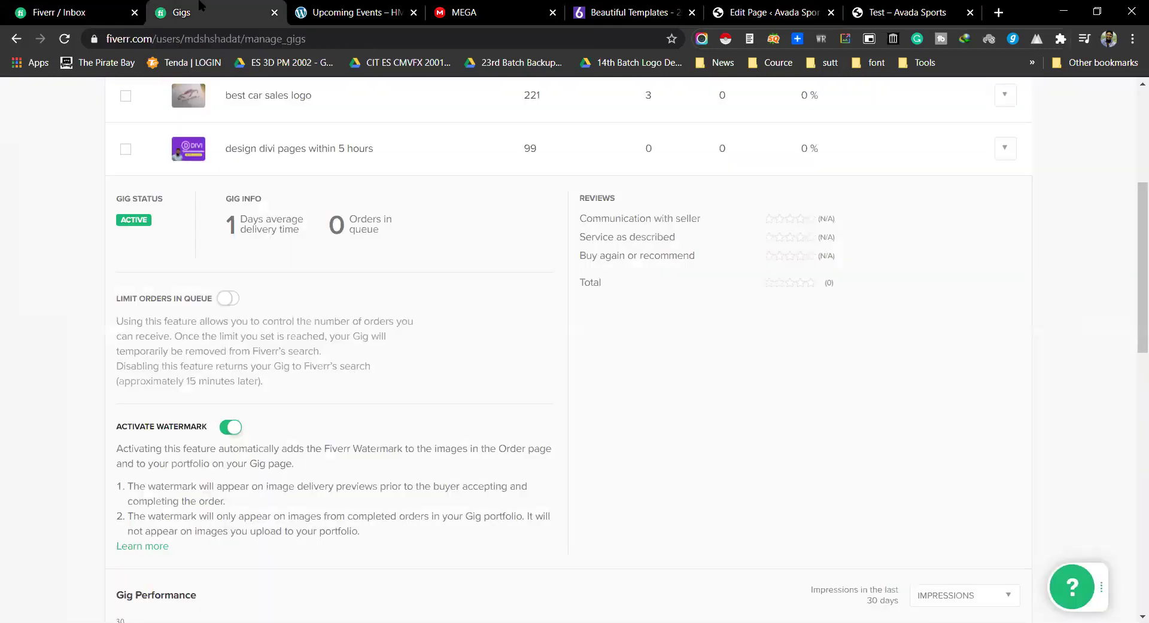
{"action": "key", "text": "ctrl+w"}
{"action": "key", "text": "ctrl+9"}
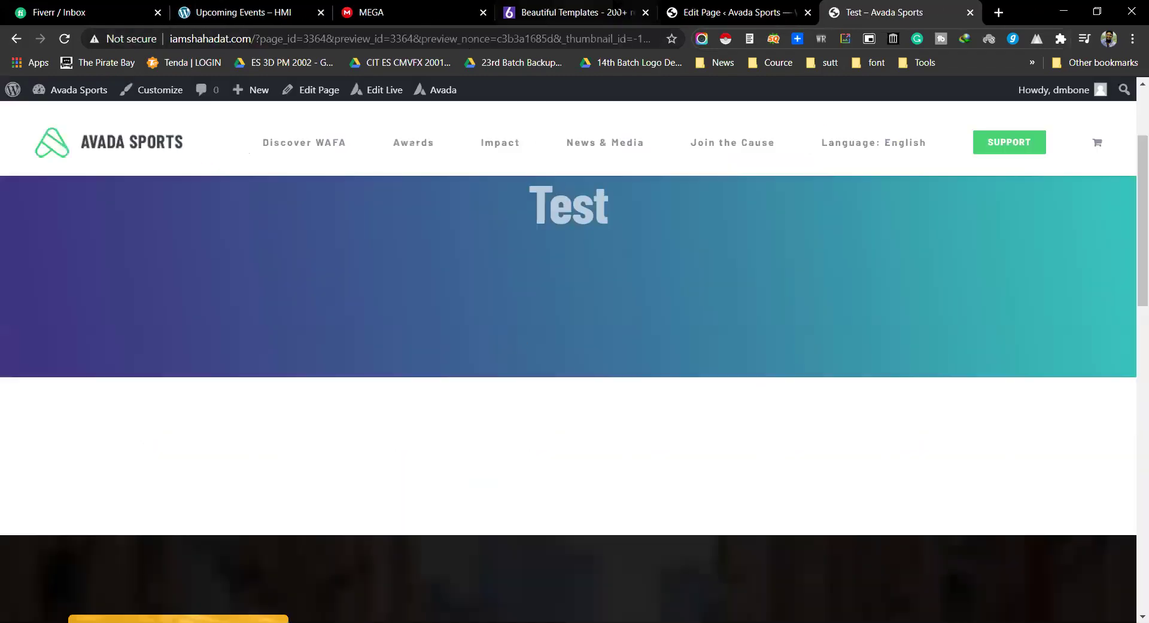
Step: Cancel the Audio element settings, open the element chooser, and close the Upcoming Events tab
{"action": "left_click", "coordinate": [684, 7]}
{"action": "scroll", "coordinate": [534, 417], "scroll_direction": "down", "scroll_amount": 5}
{"action": "scroll", "coordinate": [238, 434], "scroll_direction": "up", "scroll_amount": 3}
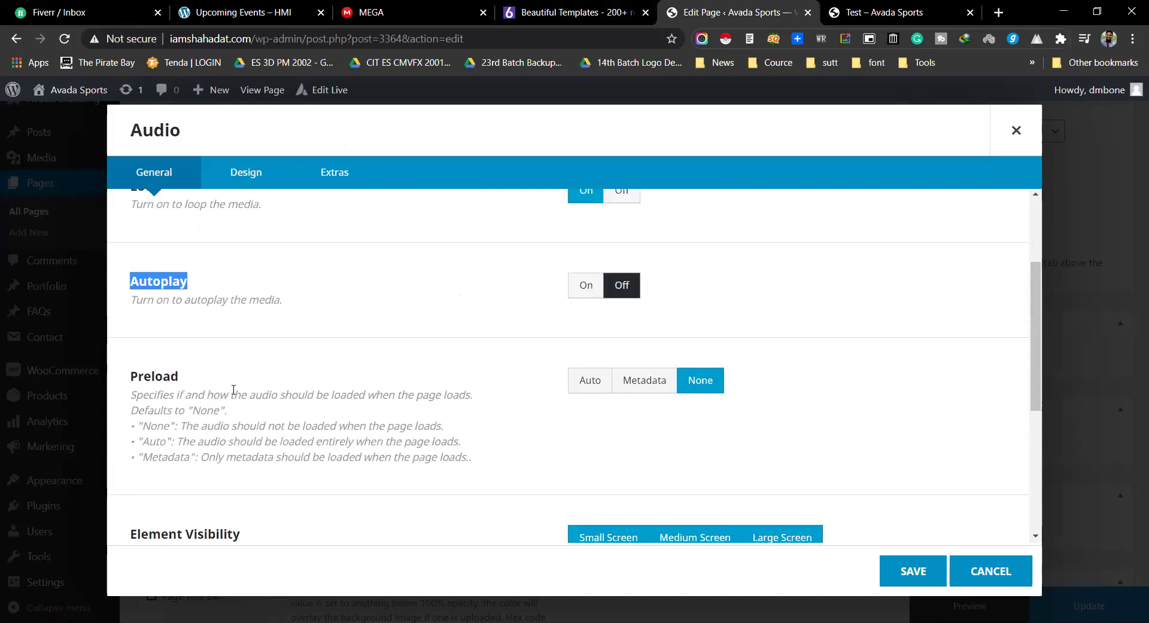
{"action": "scroll", "coordinate": [235, 389], "scroll_direction": "down", "scroll_amount": 5}
{"action": "left_click", "coordinate": [996, 578]}
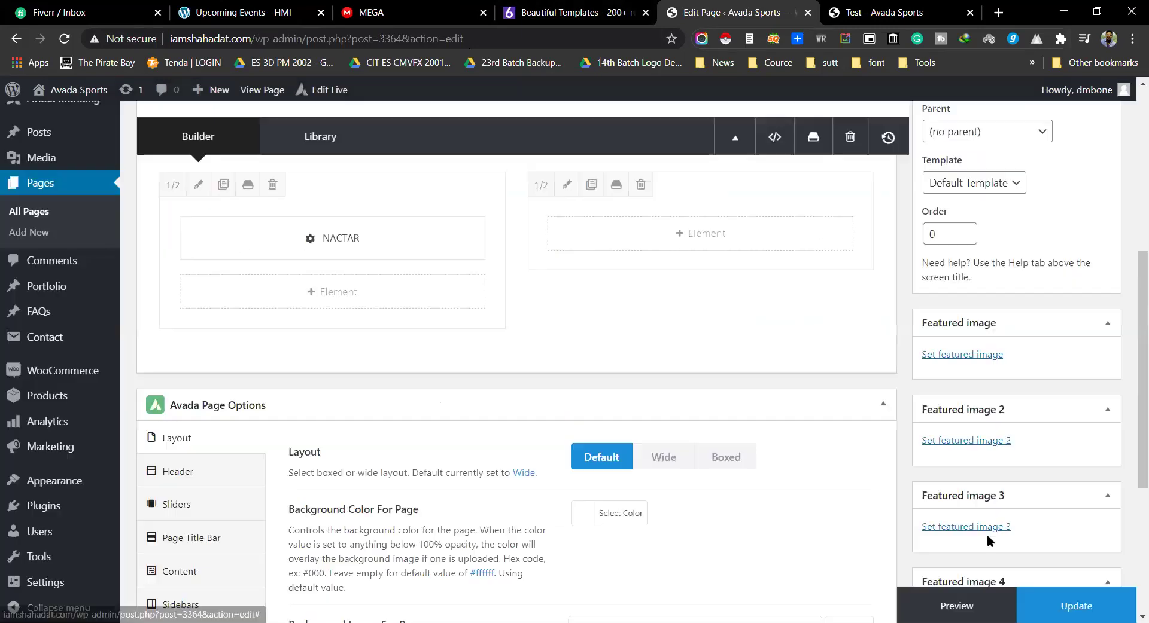
{"action": "left_click", "coordinate": [350, 298]}
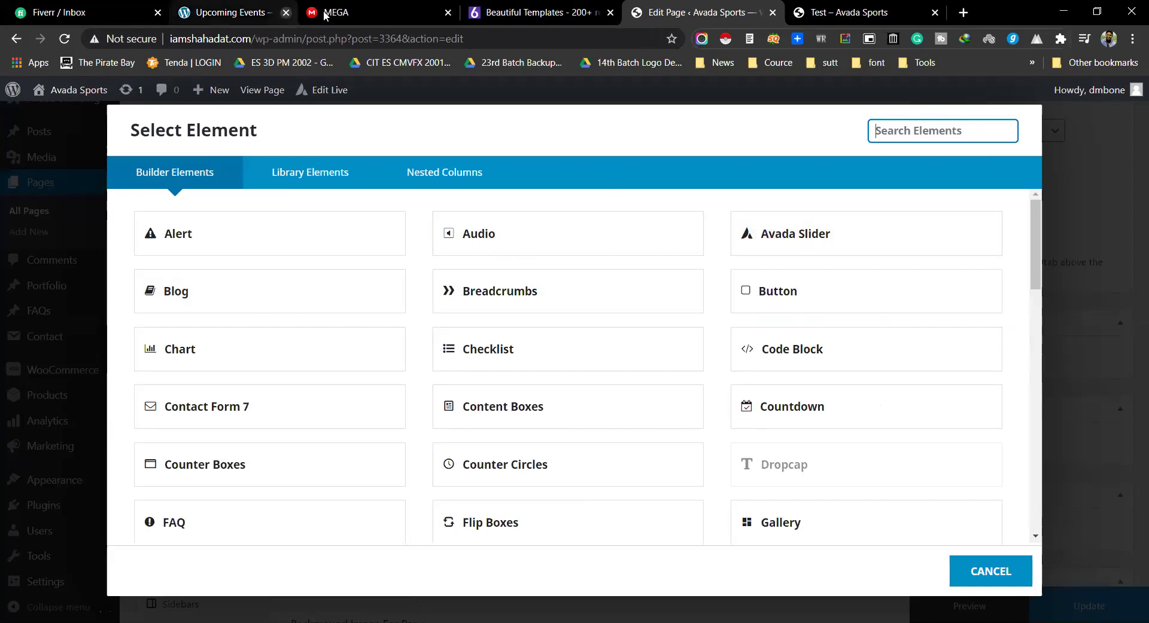
{"action": "left_click", "coordinate": [285, 12]}
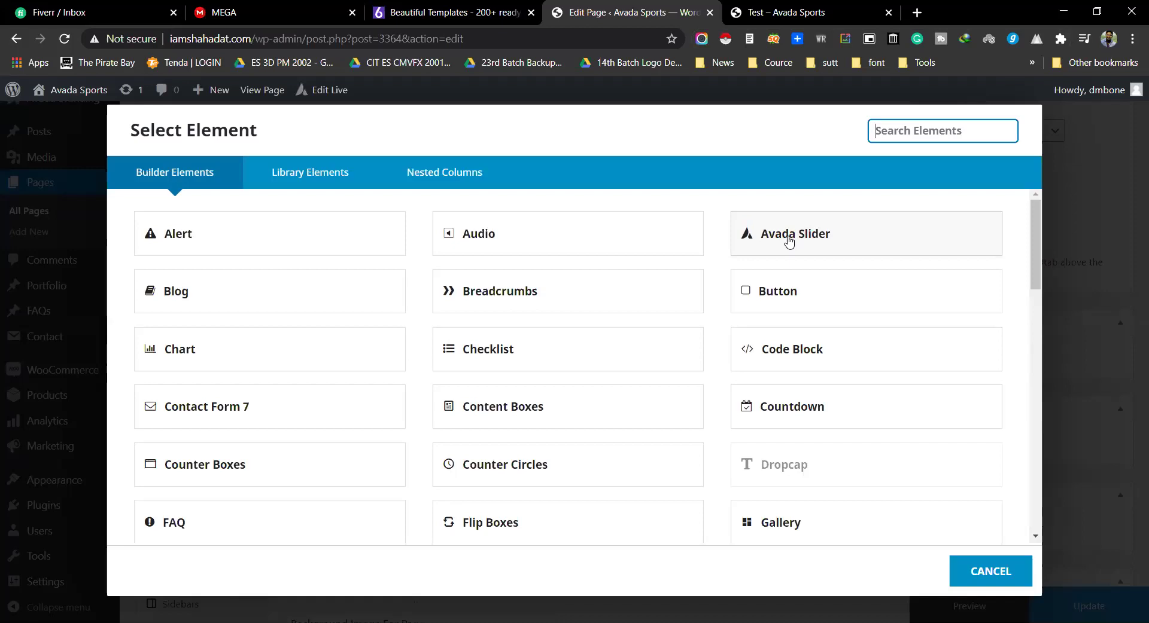
{"action": "left_click", "coordinate": [789, 241]}
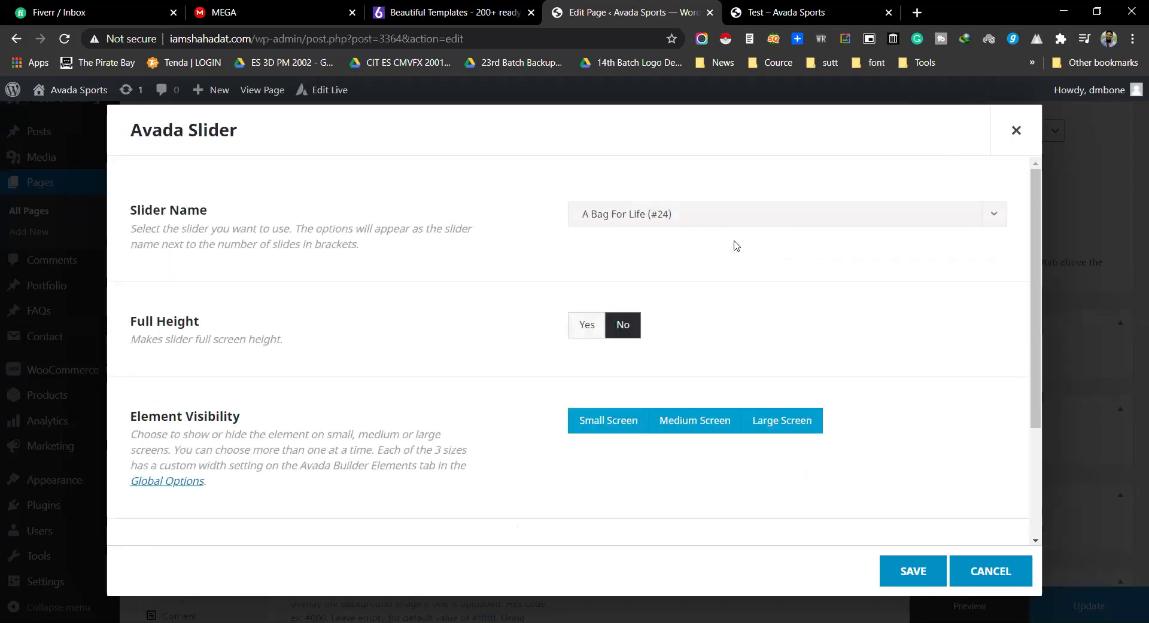
{"action": "left_click", "coordinate": [694, 222]}
{"action": "scroll", "coordinate": [662, 335], "scroll_direction": "down", "scroll_amount": 5}
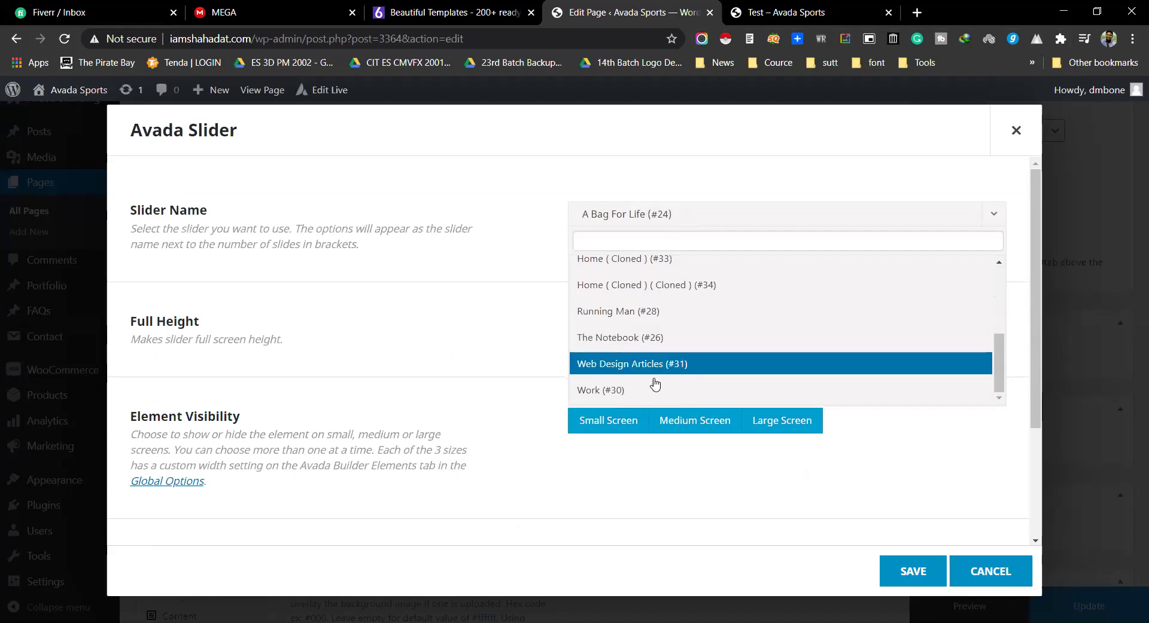
{"action": "scroll", "coordinate": [655, 385], "scroll_direction": "up", "scroll_amount": 5}
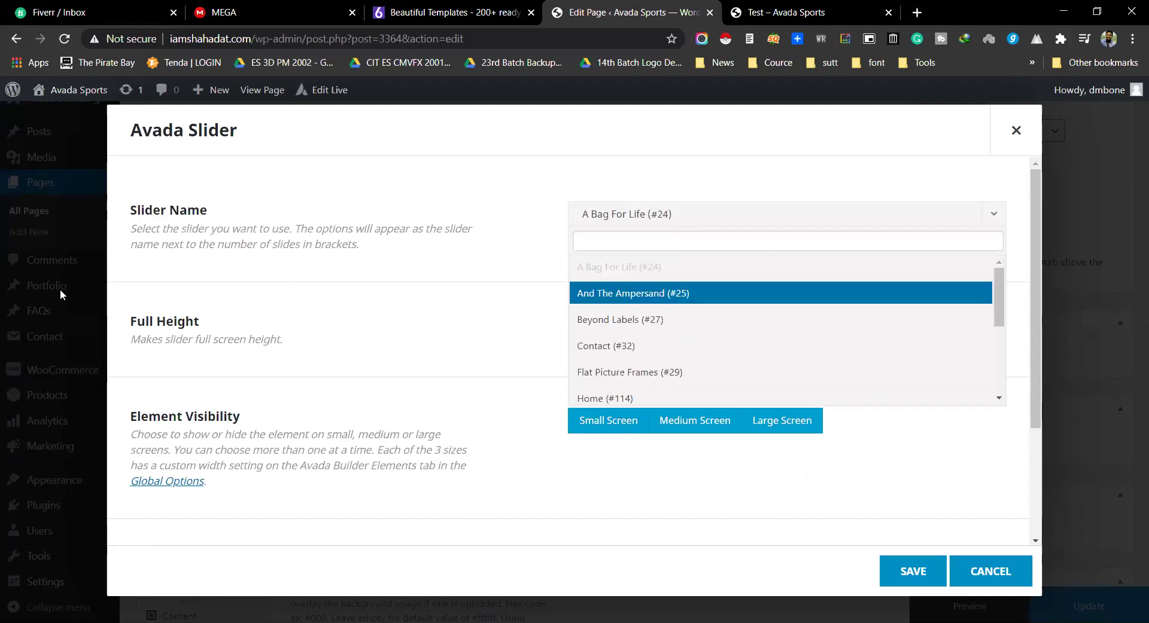
{"action": "scroll", "coordinate": [669, 309], "scroll_direction": "down", "scroll_amount": 3}
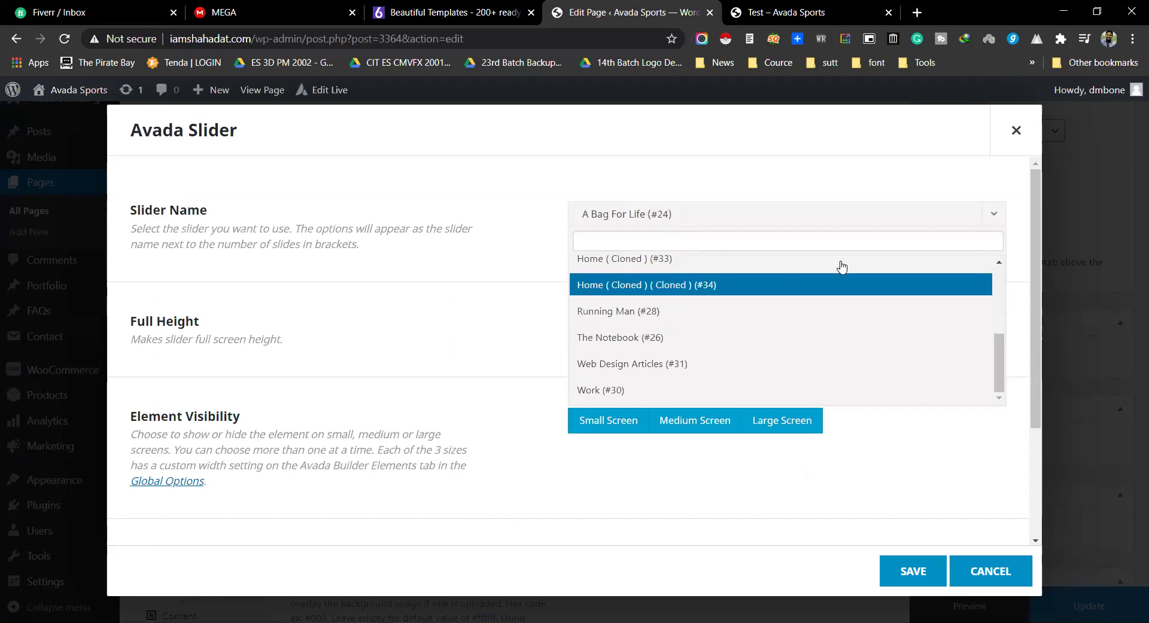
{"action": "left_click", "coordinate": [461, 240]}
{"action": "left_click", "coordinate": [986, 583]}
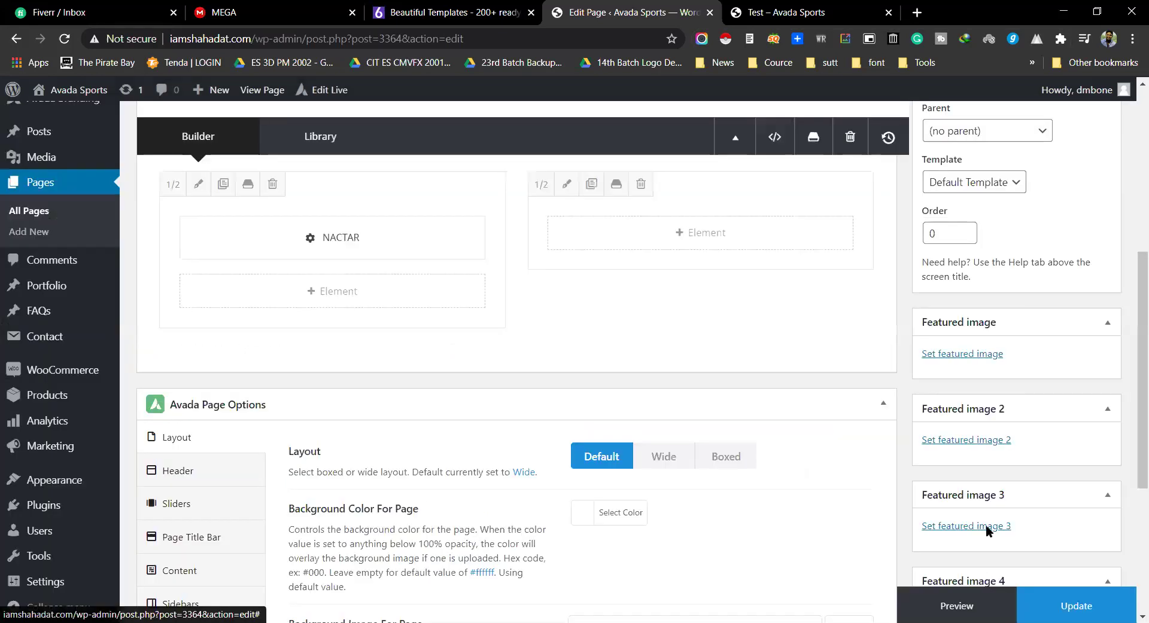
{"action": "left_click", "coordinate": [330, 288]}
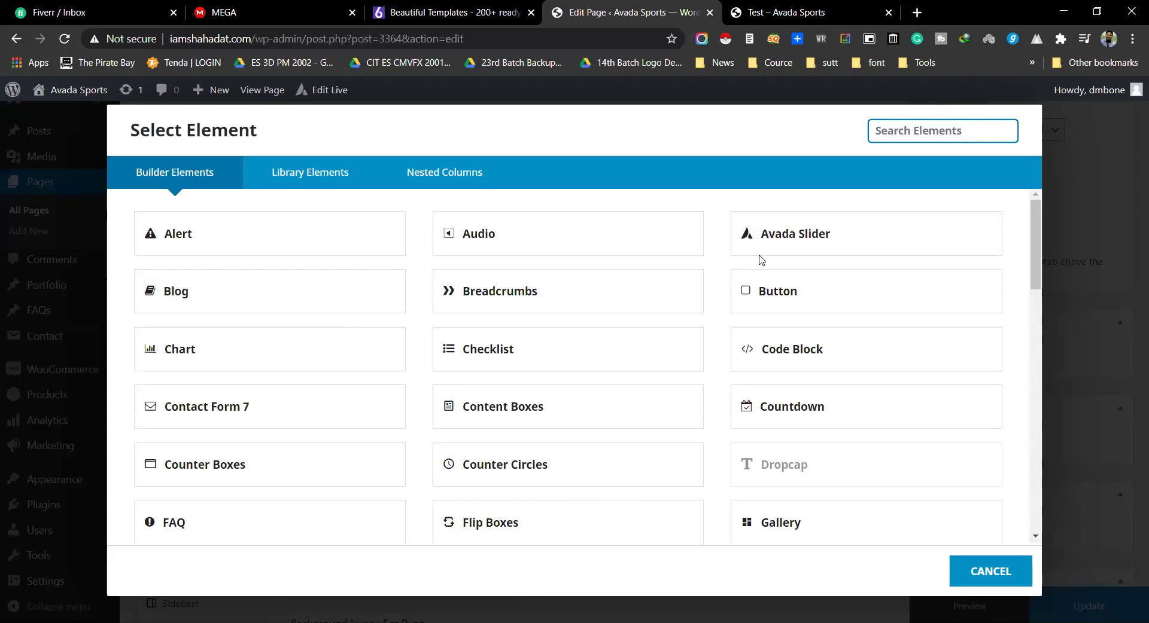
Step: Add a Blog element and keep its Blog Layout set to Large
{"action": "left_click", "coordinate": [175, 290]}
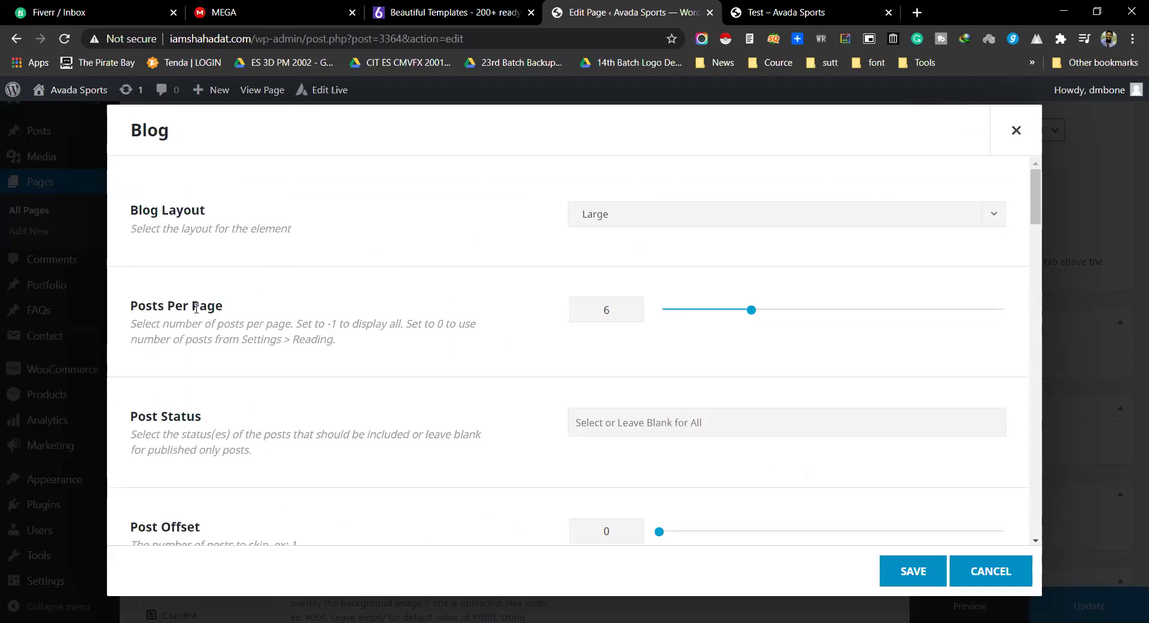
{"action": "left_click_drag", "start_coordinate": [131, 305], "coordinate": [233, 308]}
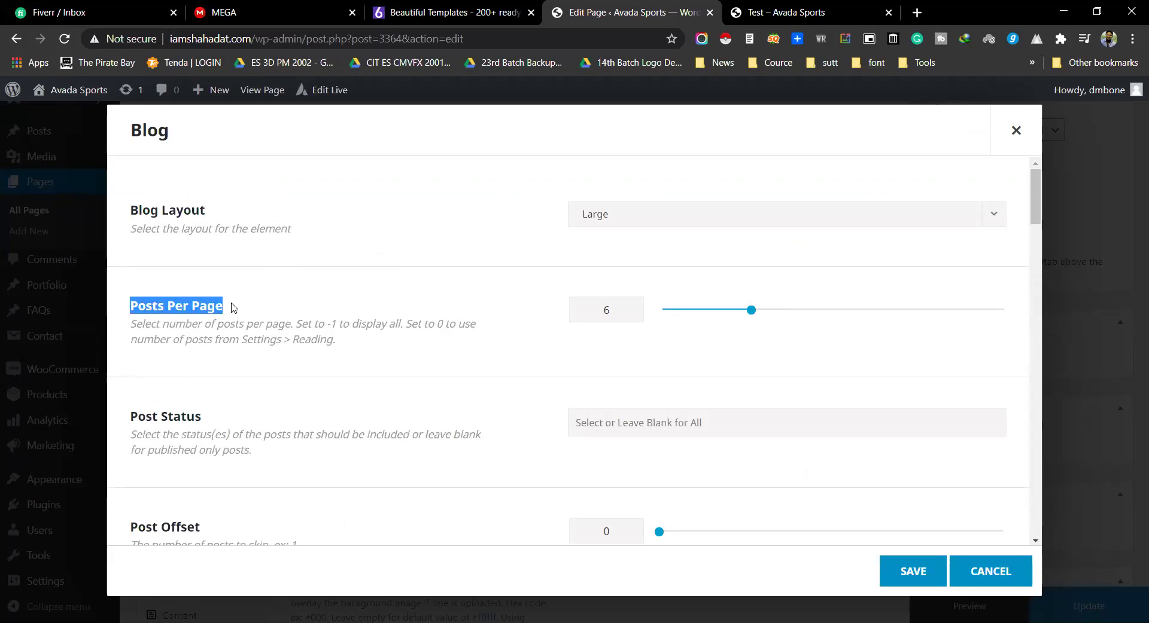
{"action": "left_click", "coordinate": [616, 218]}
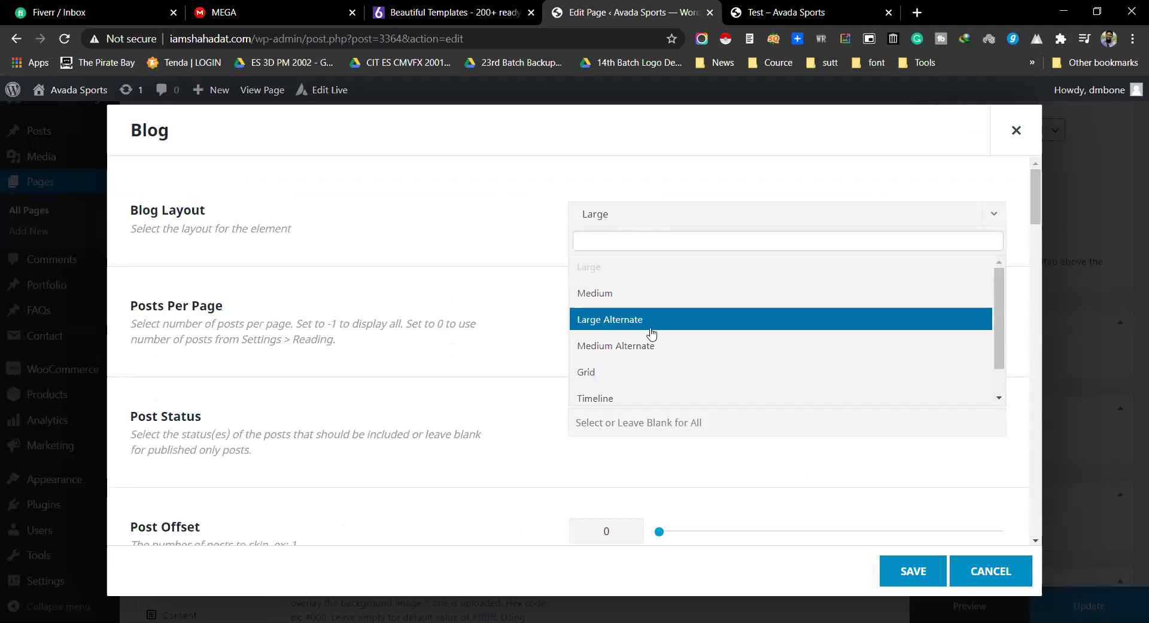
{"action": "scroll", "coordinate": [631, 336], "scroll_direction": "down", "scroll_amount": 1}
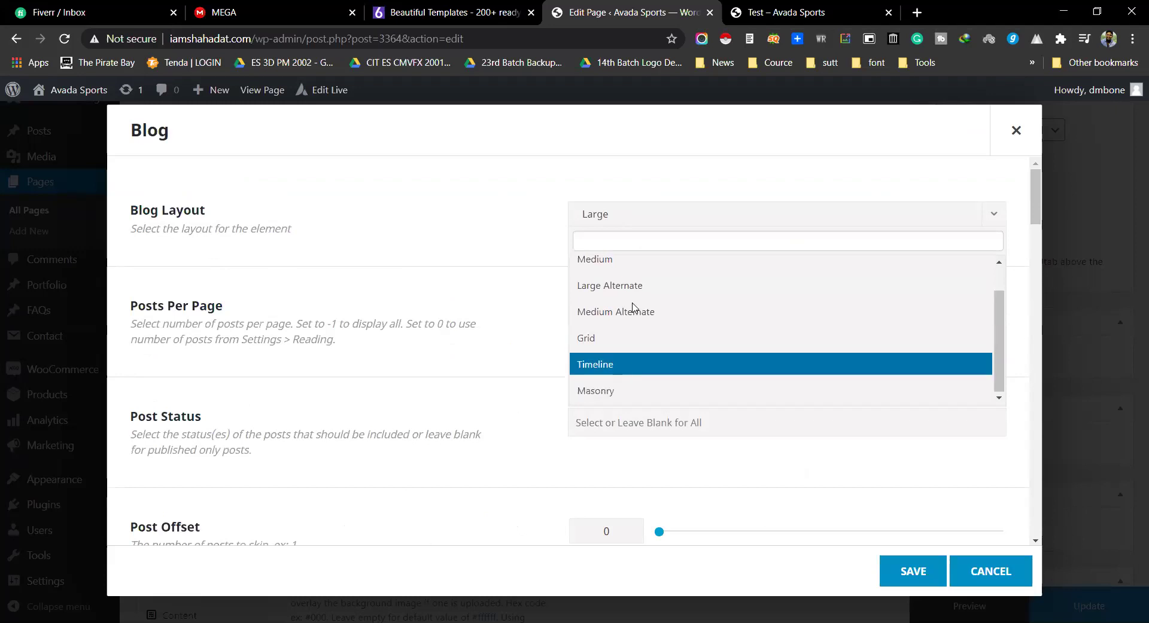
{"action": "scroll", "coordinate": [616, 352], "scroll_direction": "up", "scroll_amount": 1}
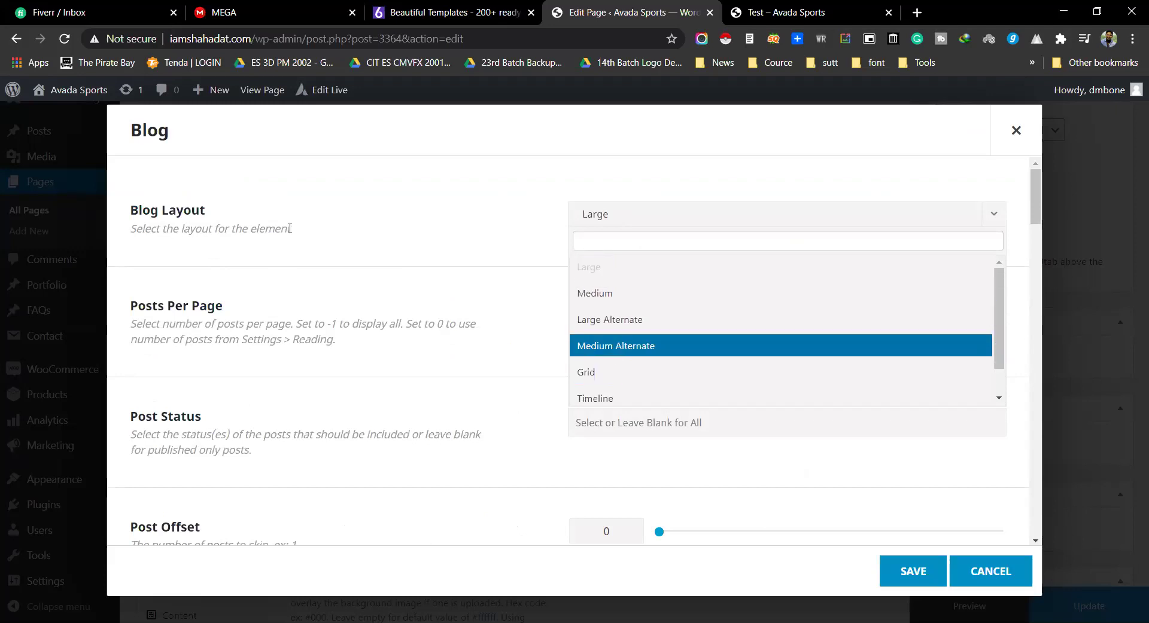
{"action": "key", "text": "Up"}
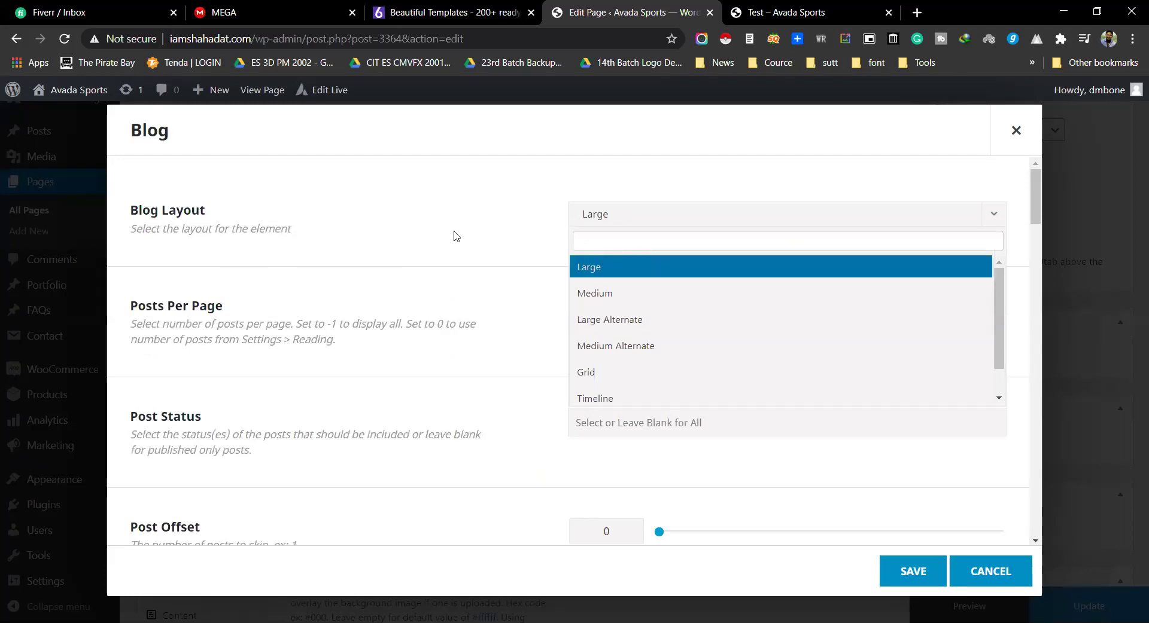
{"action": "left_click", "coordinate": [387, 227]}
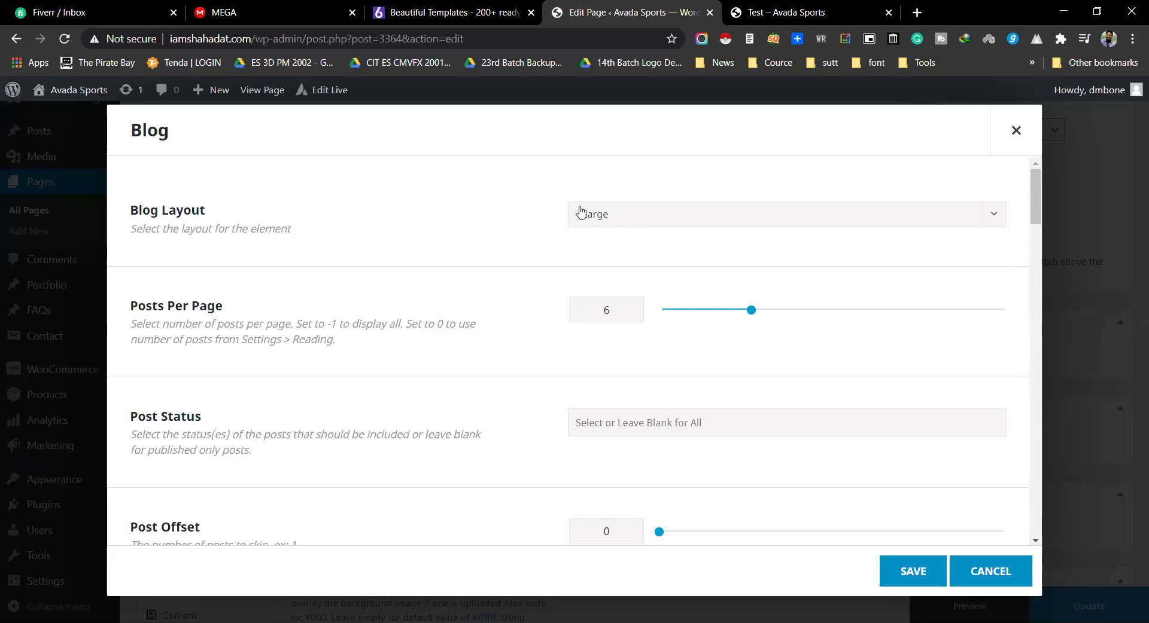
{"action": "left_click", "coordinate": [646, 215]}
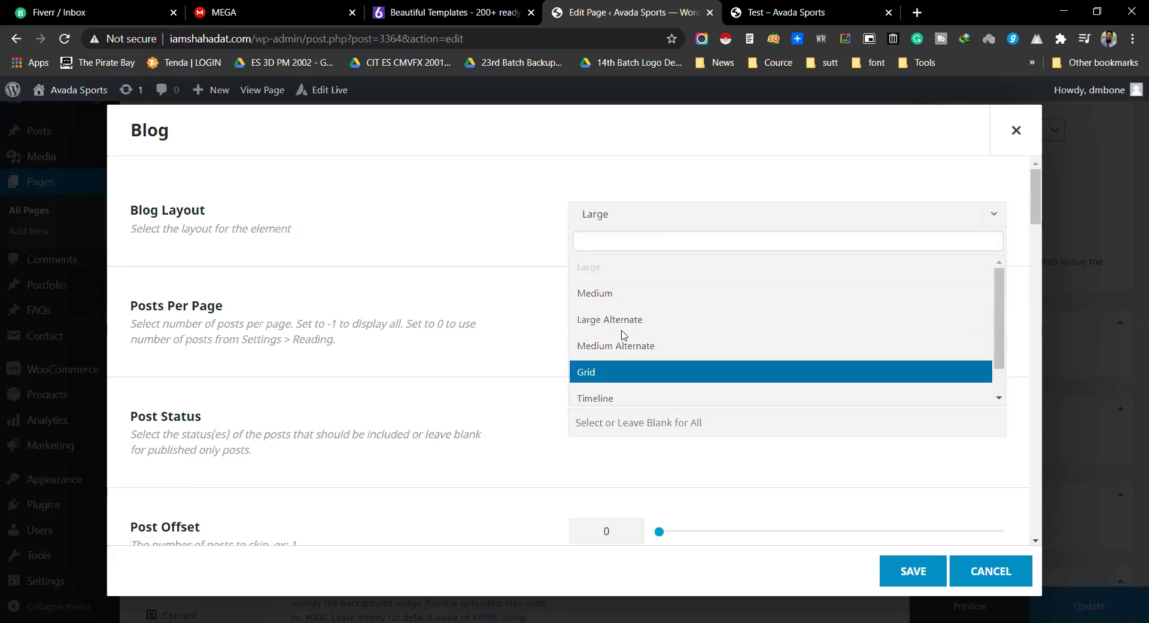
{"action": "left_click", "coordinate": [512, 270]}
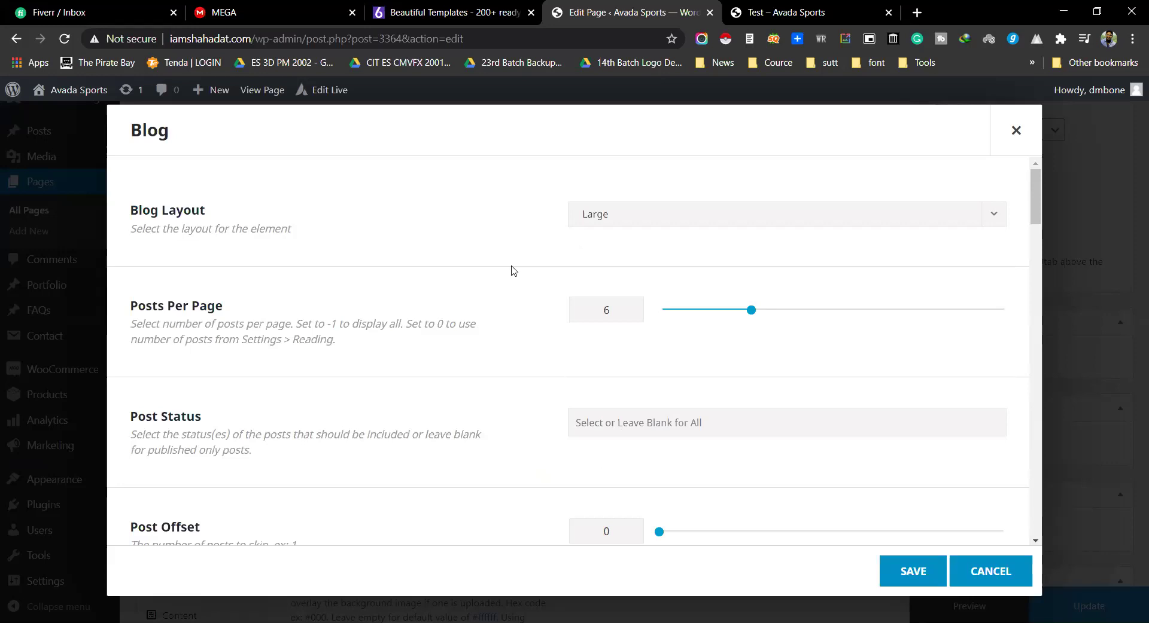
{"action": "left_click", "coordinate": [604, 220]}
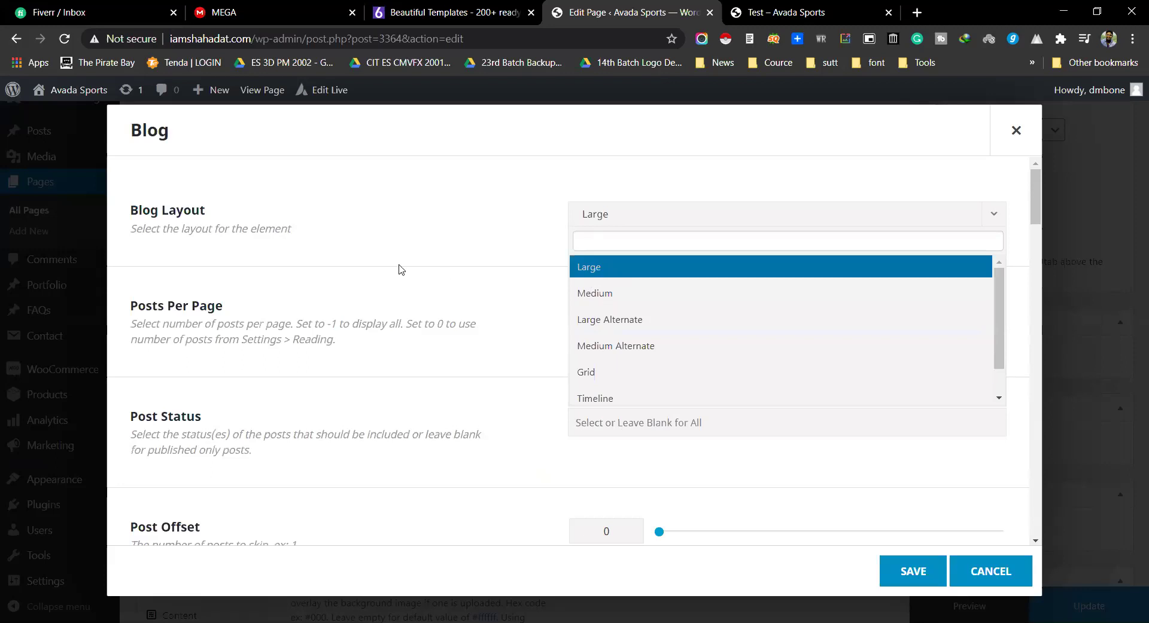
{"action": "left_click", "coordinate": [400, 270]}
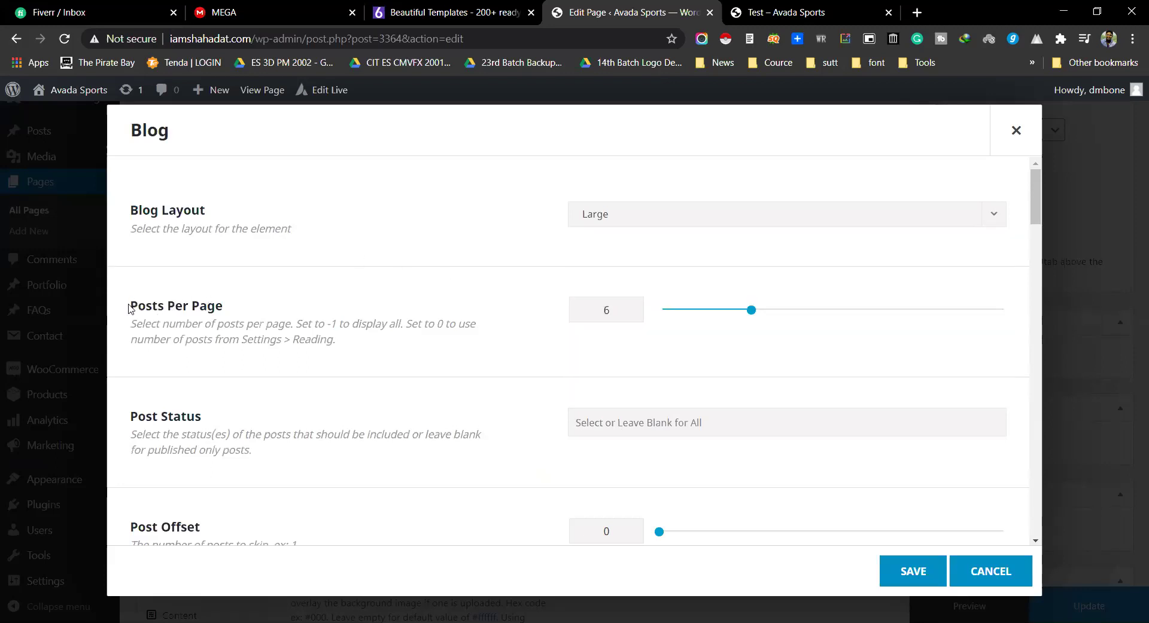
Step: Drag the Posts Per Page slider to 5
{"action": "left_click_drag", "start_coordinate": [129, 308], "coordinate": [237, 309]}
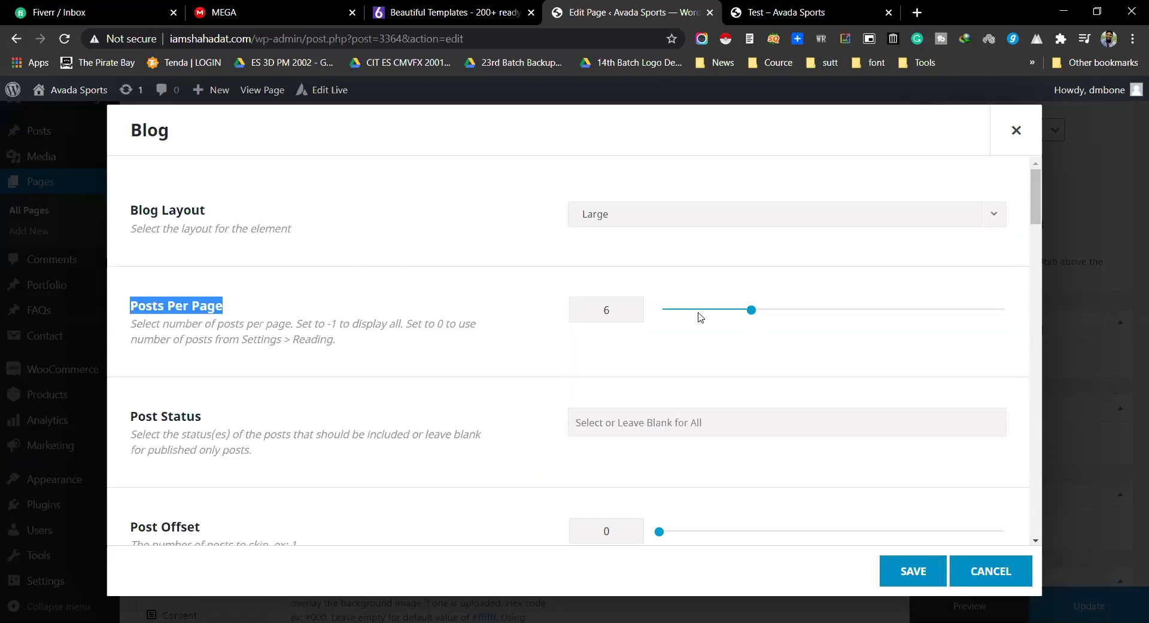
{"action": "mouse_move", "coordinate": [752, 311]}
{"action": "left_mouse_down"}
{"action": "mouse_move", "coordinate": [917, 311]}
{"action": "mouse_move", "coordinate": [658, 310]}
{"action": "mouse_move", "coordinate": [737, 310]}
{"action": "left_mouse_up"}
{"action": "scroll", "coordinate": [461, 333], "scroll_direction": "down", "scroll_amount": 1}
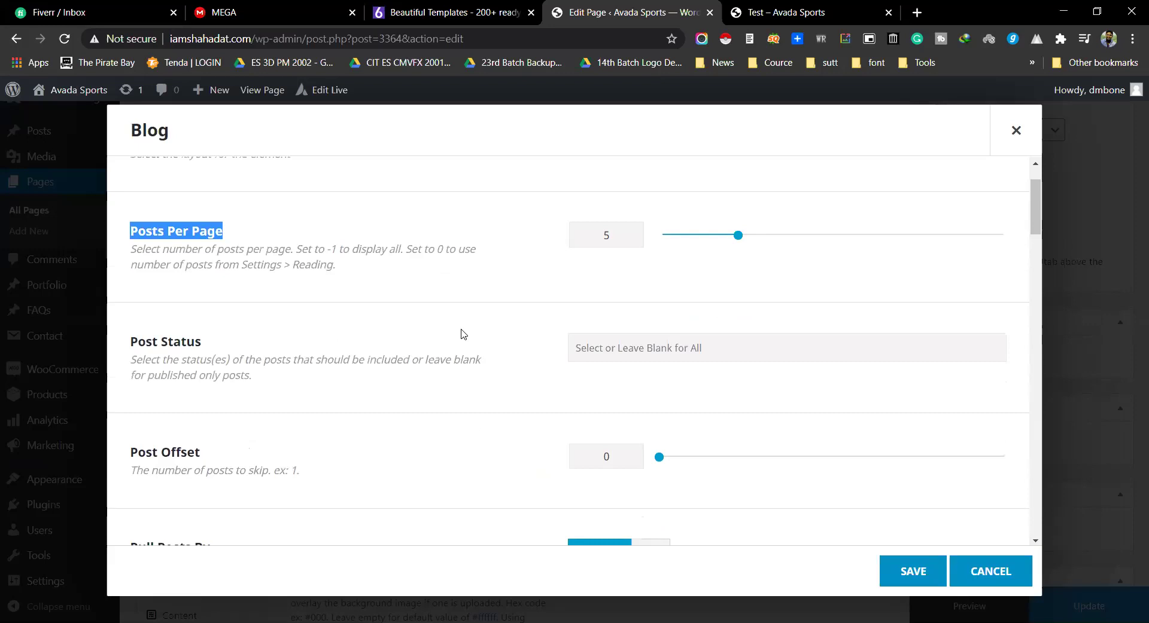
{"action": "scroll", "coordinate": [397, 336], "scroll_direction": "down", "scroll_amount": 1}
{"action": "left_click", "coordinate": [614, 273]}
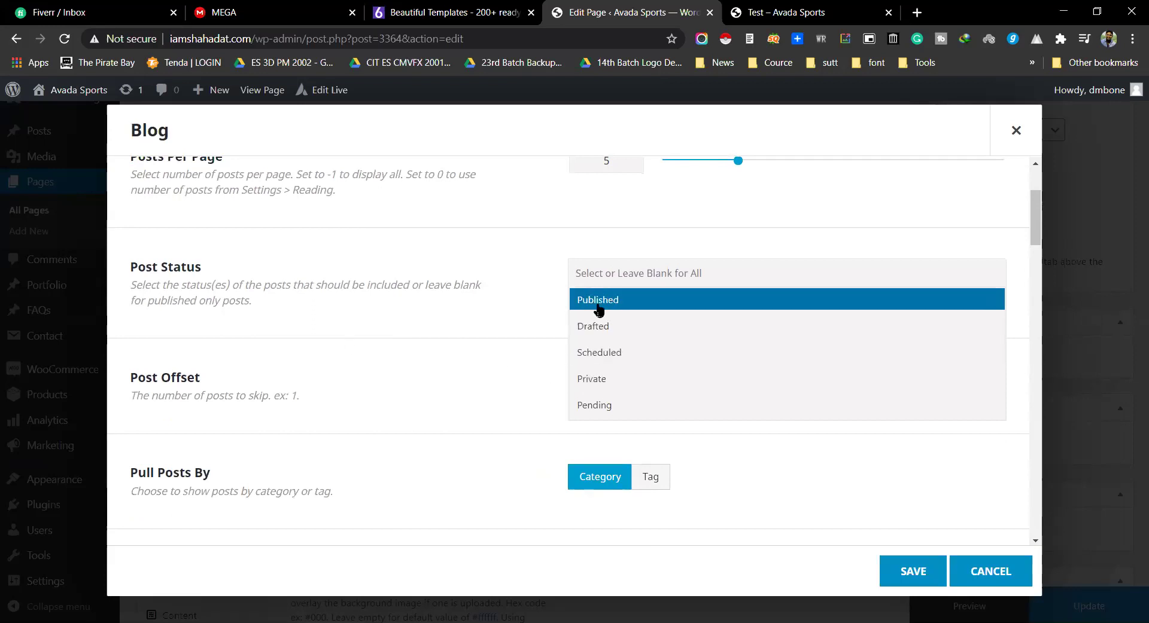
{"action": "left_click", "coordinate": [470, 285]}
{"action": "left_click", "coordinate": [601, 276]}
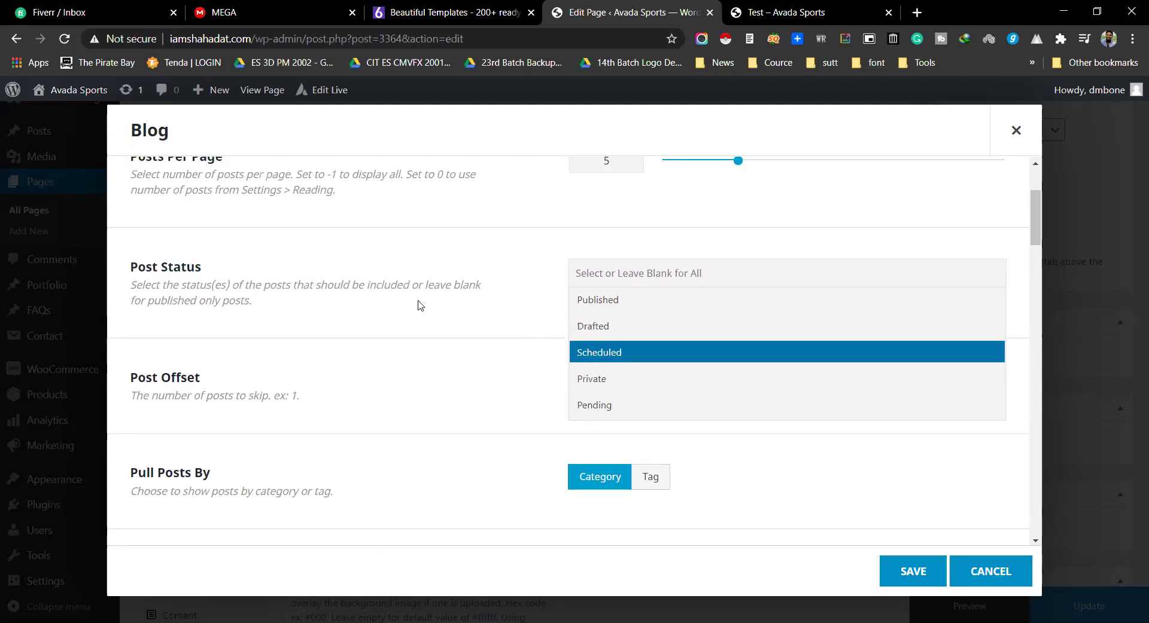
{"action": "left_click", "coordinate": [404, 286]}
{"action": "scroll", "coordinate": [357, 305], "scroll_direction": "down", "scroll_amount": 1}
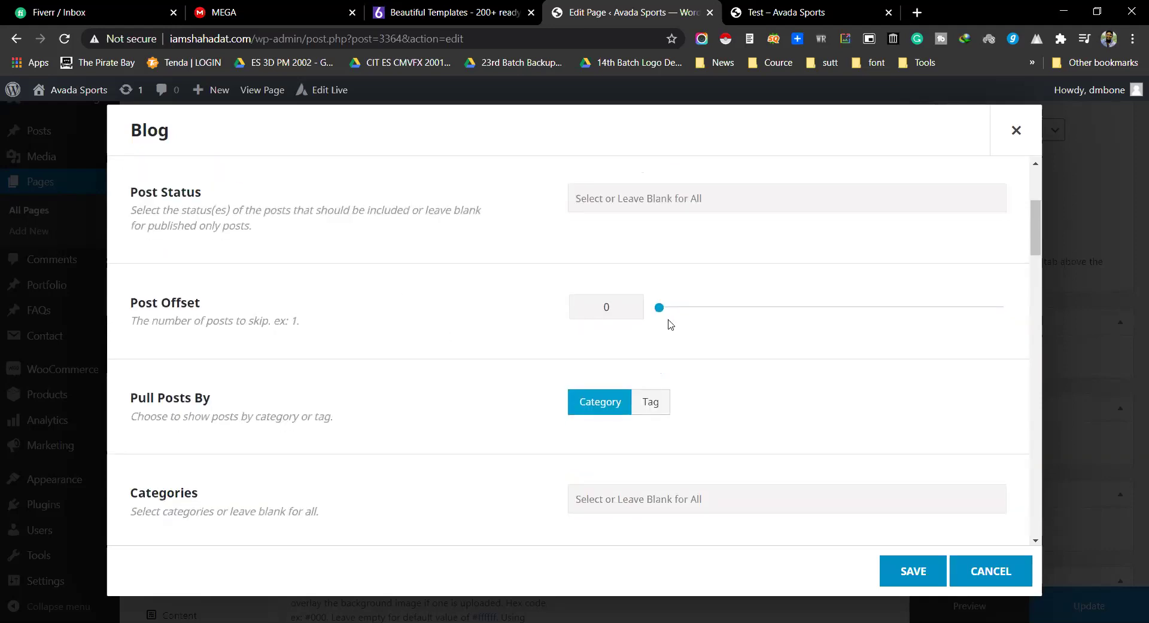
Step: Choose Design (8) in the Blog element's Categories field
{"action": "scroll", "coordinate": [278, 384], "scroll_direction": "down", "scroll_amount": 1}
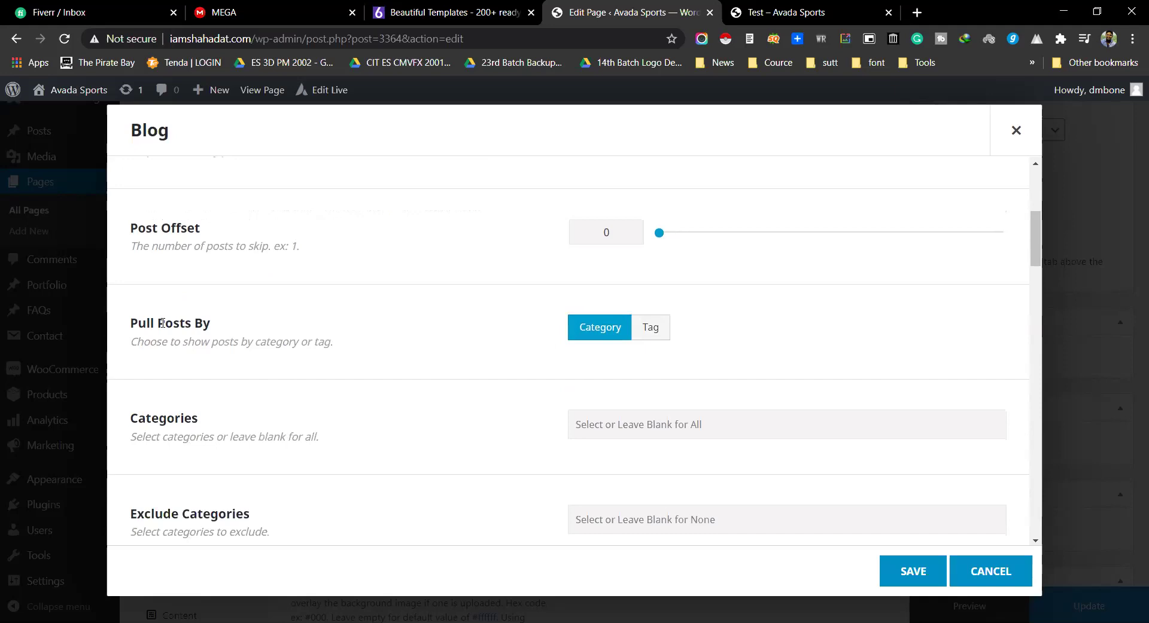
{"action": "left_click_drag", "start_coordinate": [131, 323], "coordinate": [227, 325]}
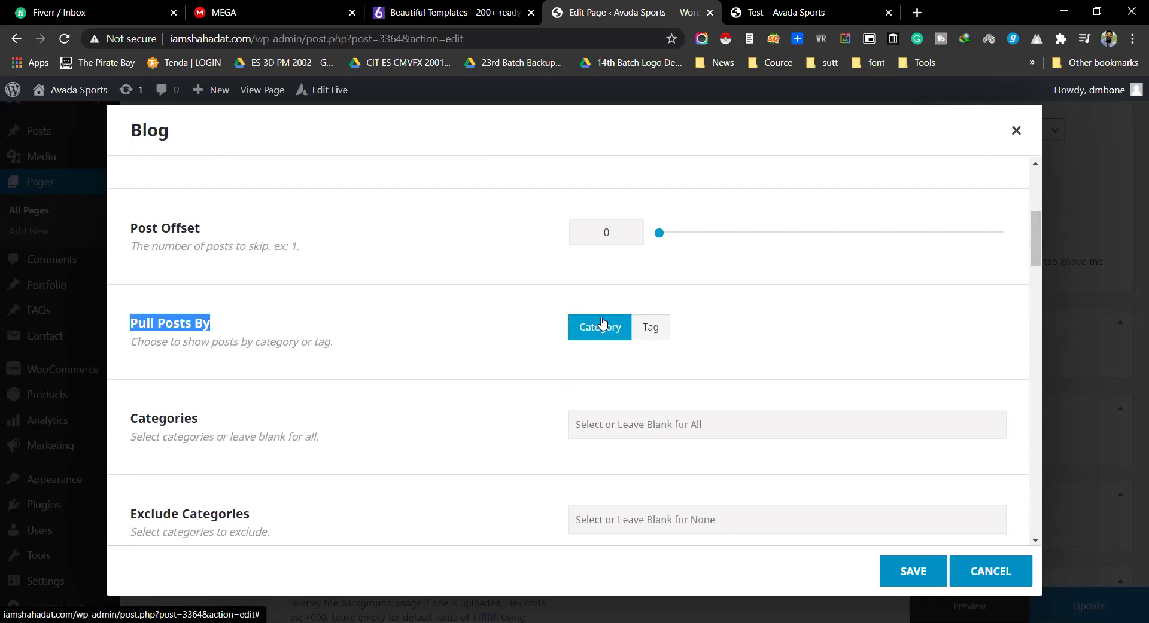
{"action": "scroll", "coordinate": [602, 347], "scroll_direction": "down", "scroll_amount": 1}
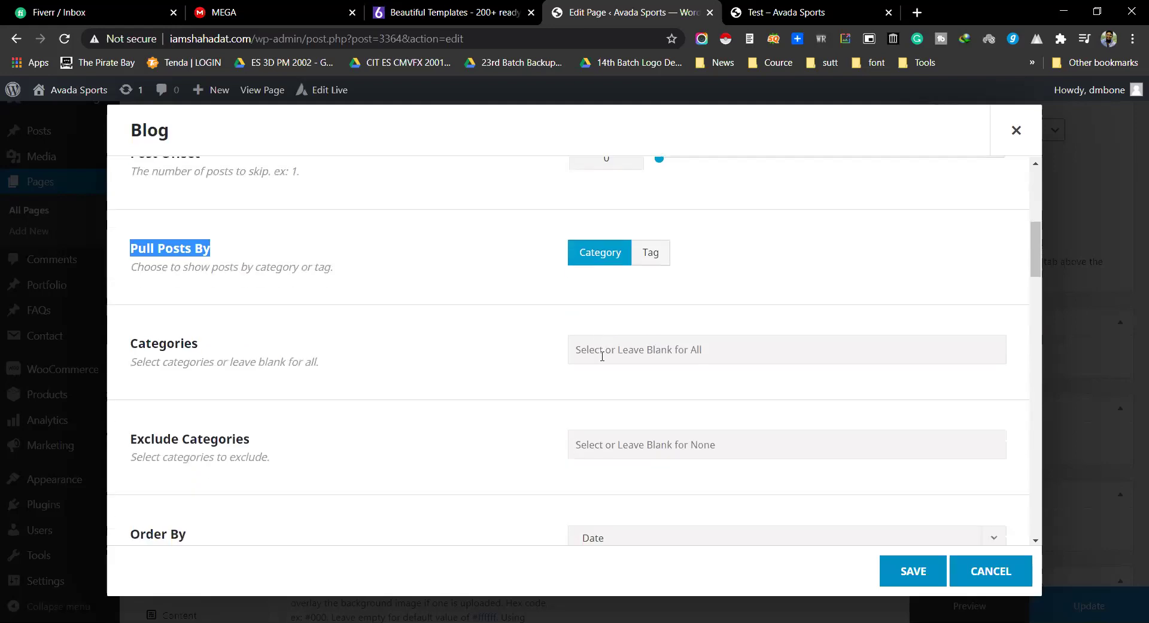
{"action": "left_click_drag", "start_coordinate": [134, 344], "coordinate": [335, 369]}
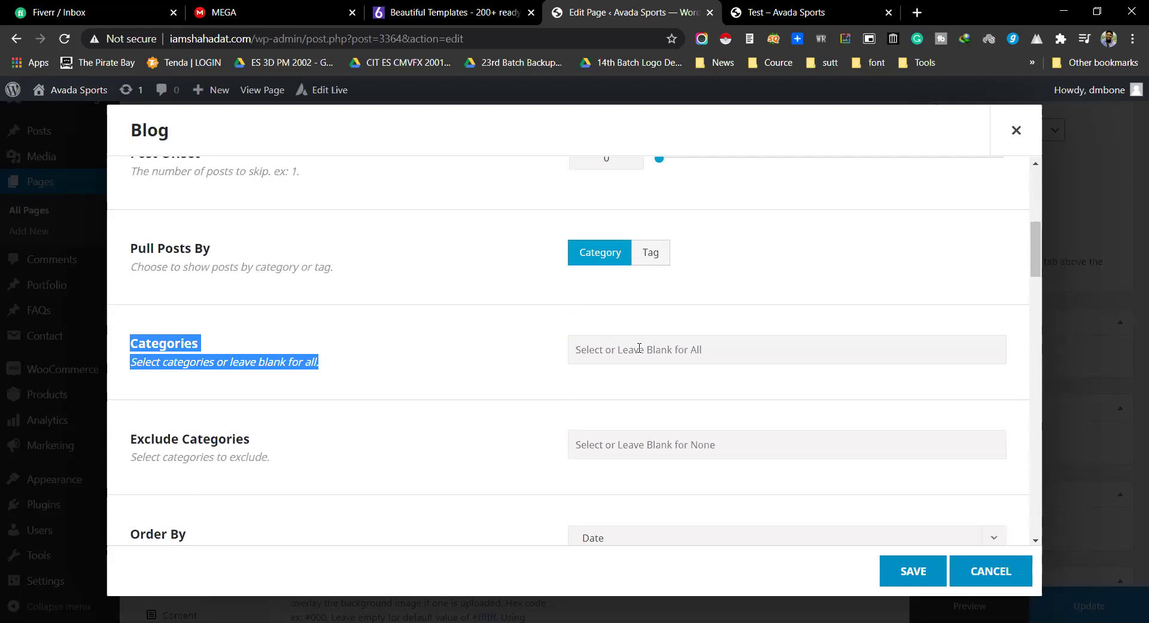
{"action": "left_click", "coordinate": [653, 354]}
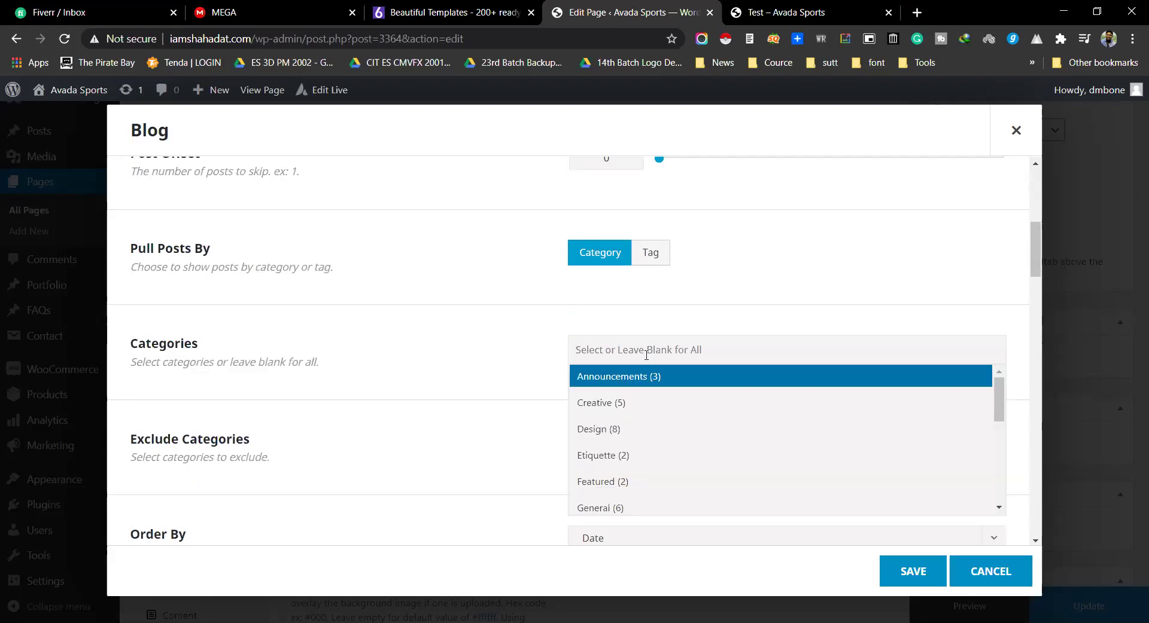
{"action": "left_click", "coordinate": [609, 440]}
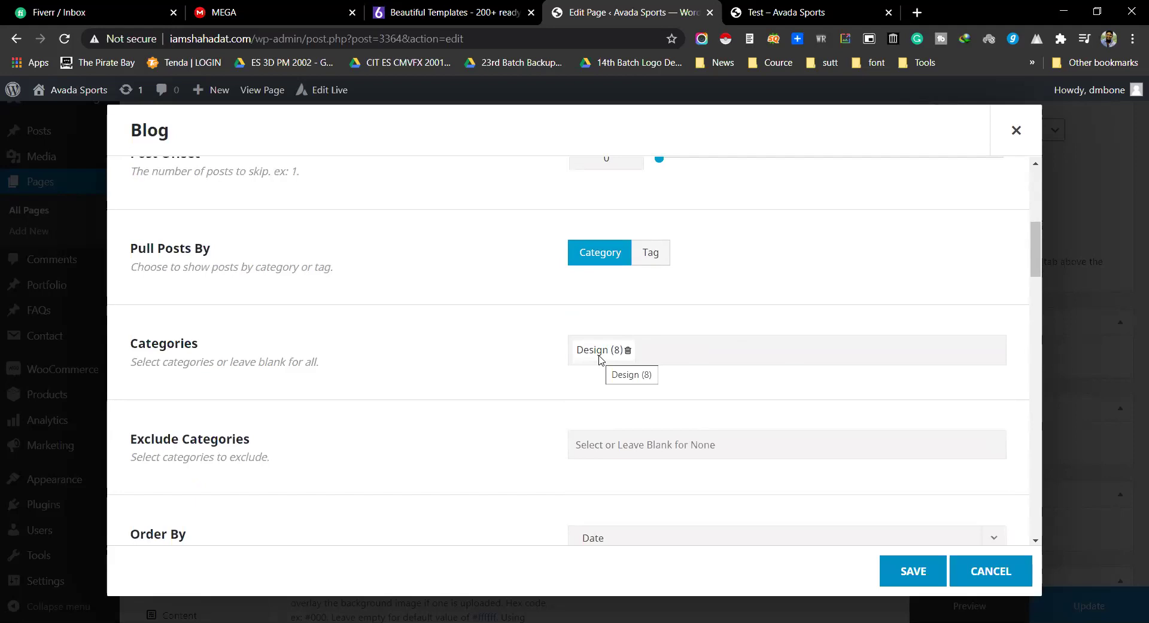
{"action": "scroll", "coordinate": [600, 358], "scroll_direction": "down", "scroll_amount": 5}
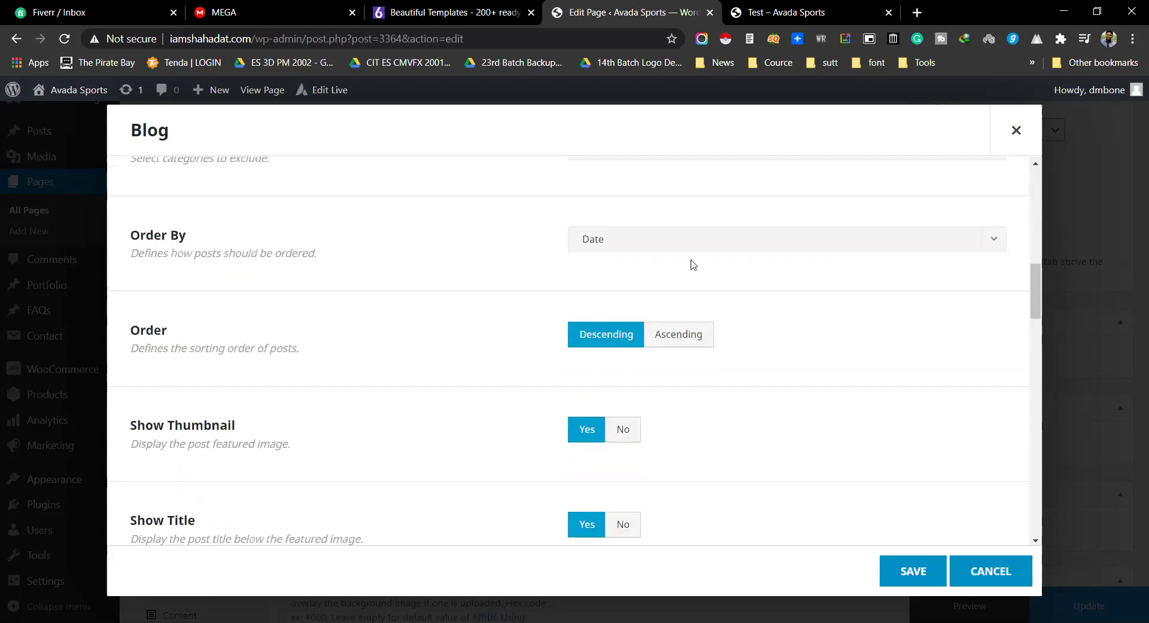
Step: Set the Blog element's Order By option to Post Title
{"action": "left_click_drag", "start_coordinate": [124, 235], "coordinate": [272, 240]}
{"action": "left_click", "coordinate": [660, 248]}
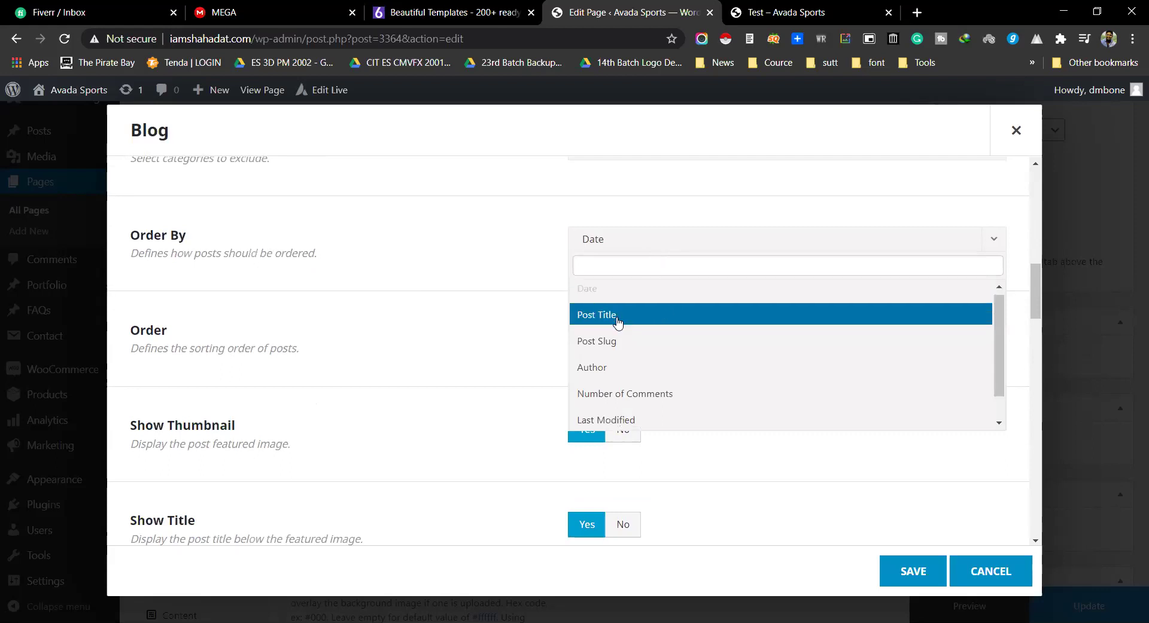
{"action": "scroll", "coordinate": [616, 320], "scroll_direction": "down", "scroll_amount": 1}
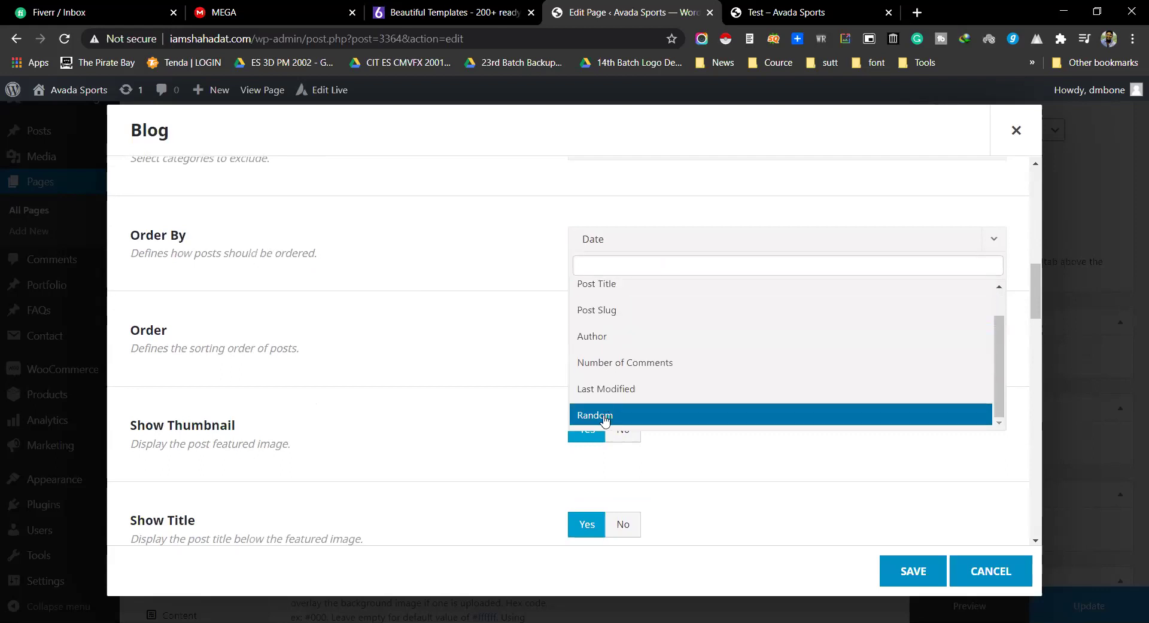
{"action": "scroll", "coordinate": [601, 383], "scroll_direction": "up", "scroll_amount": 1}
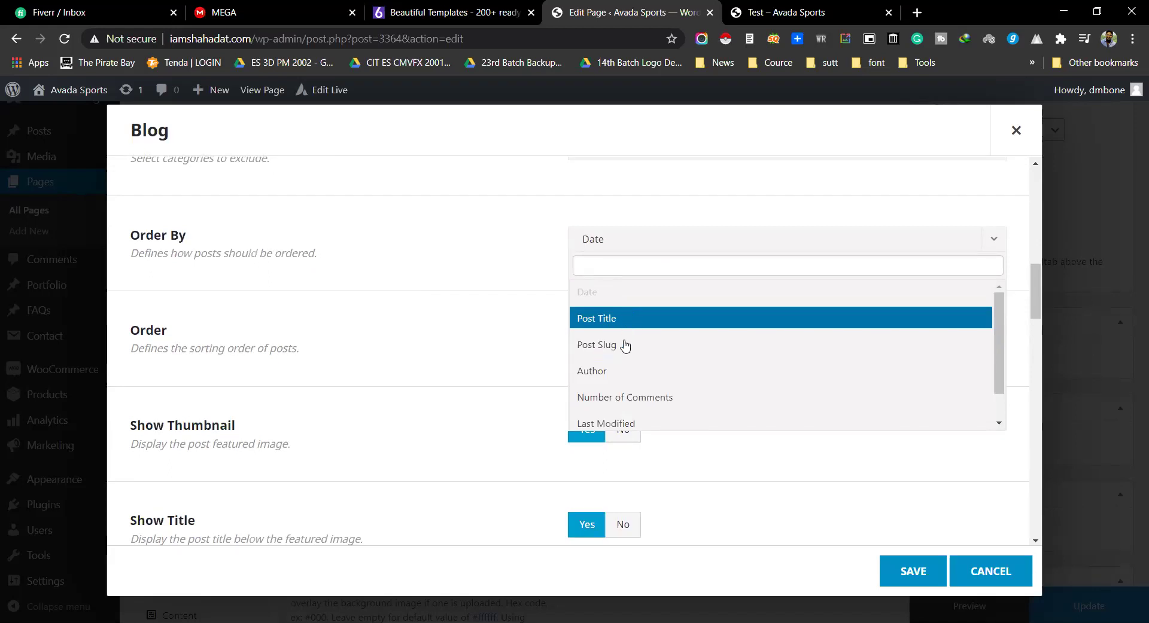
{"action": "scroll", "coordinate": [613, 369], "scroll_direction": "down", "scroll_amount": 1}
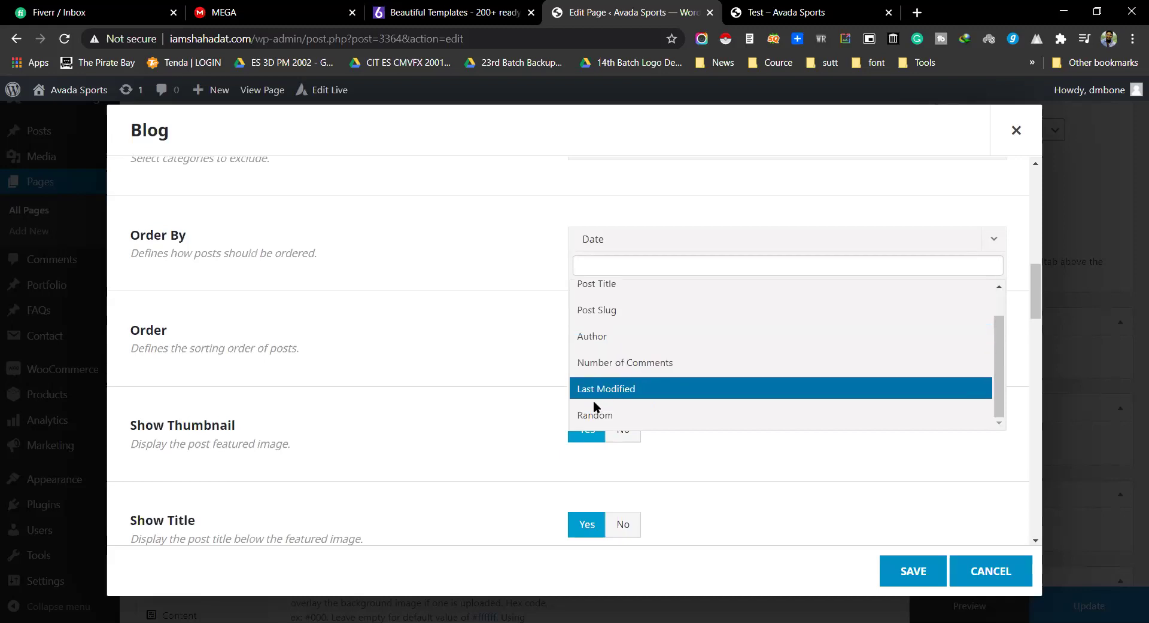
{"action": "scroll", "coordinate": [619, 347], "scroll_direction": "up", "scroll_amount": 1}
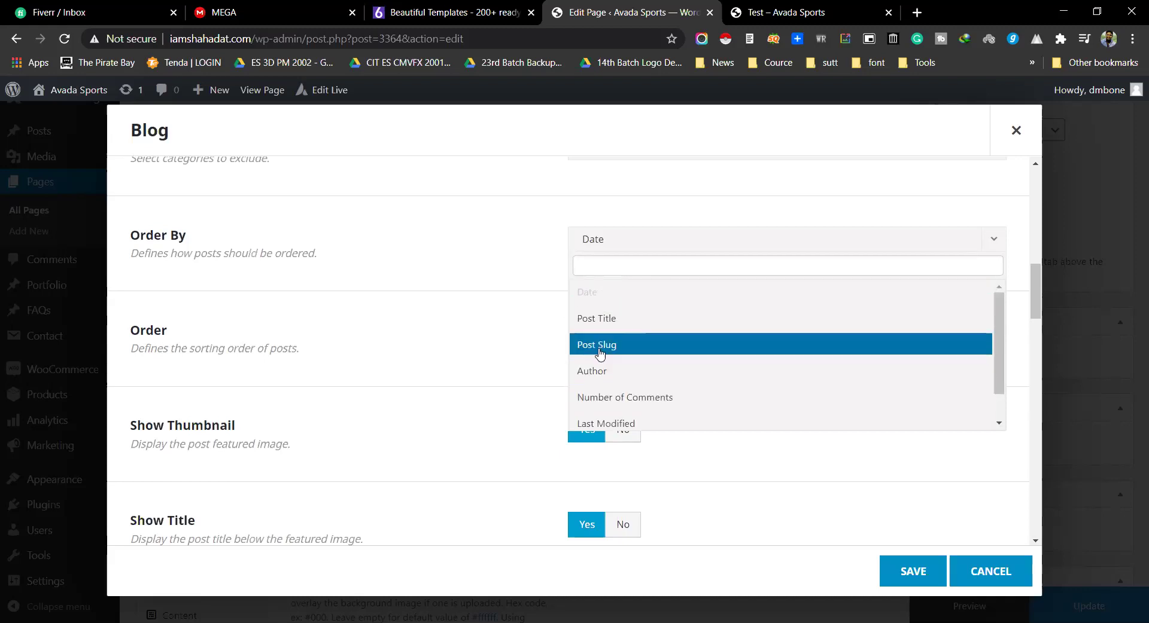
{"action": "left_click", "coordinate": [609, 316]}
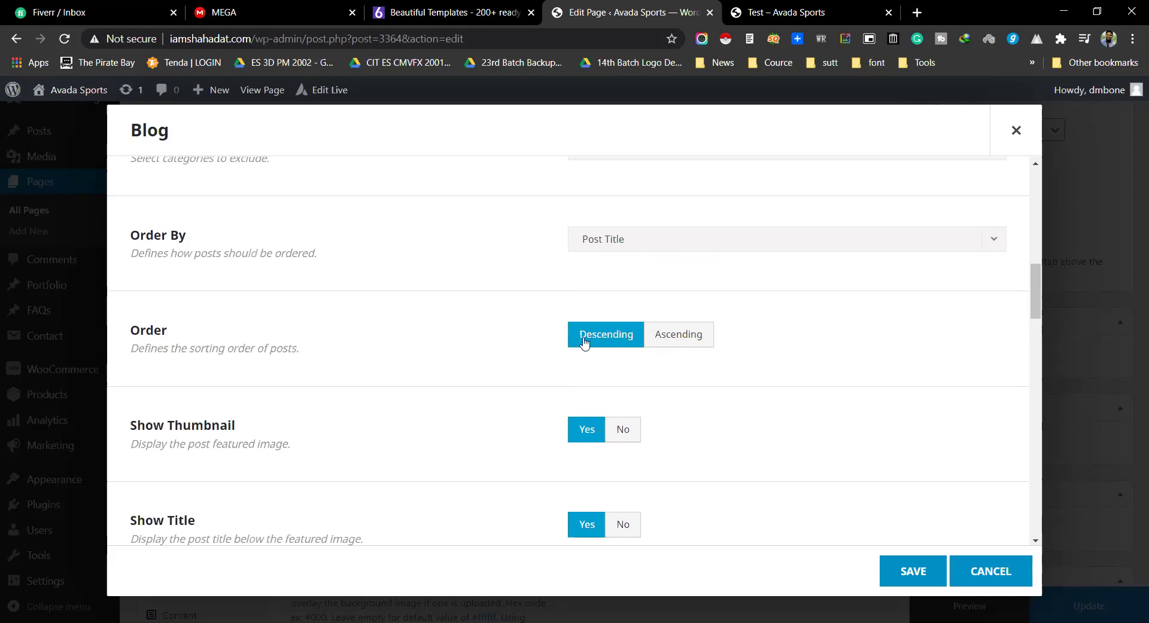
Step: Look over the Order and Show Thumbnail settings below it
{"action": "scroll", "coordinate": [600, 340], "scroll_direction": "down", "scroll_amount": 2}
{"action": "scroll", "coordinate": [600, 341], "scroll_direction": "up", "scroll_amount": 2}
{"action": "double_click", "coordinate": [147, 330]}
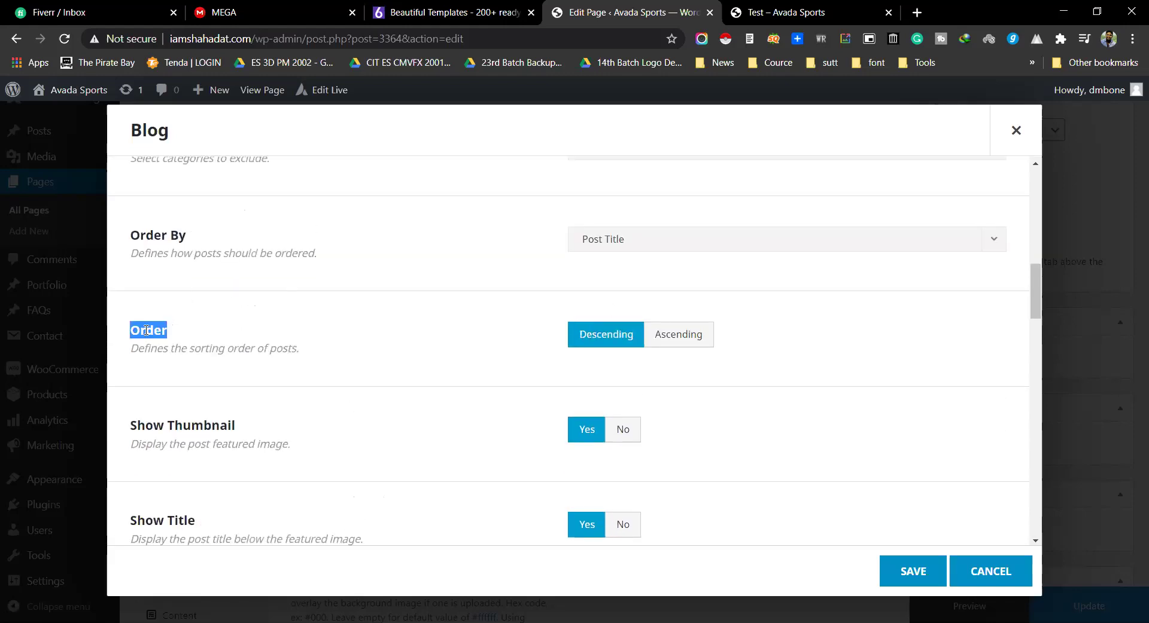
{"action": "triple_click", "coordinate": [290, 353]}
{"action": "left_click", "coordinate": [338, 347]}
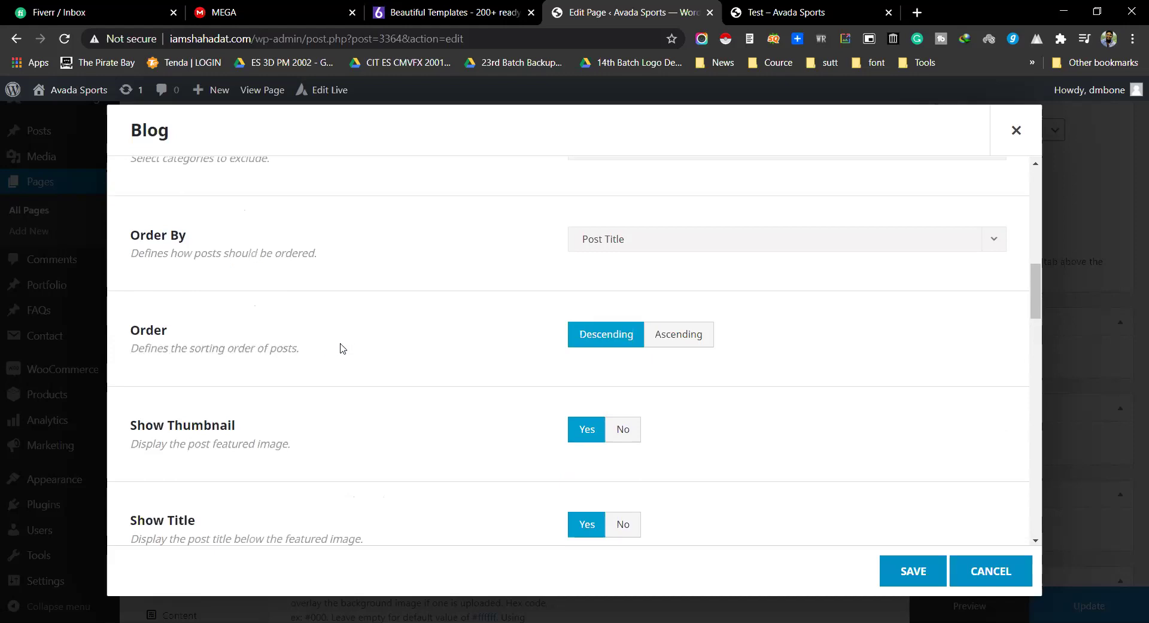
{"action": "scroll", "coordinate": [661, 355], "scroll_direction": "down", "scroll_amount": 1}
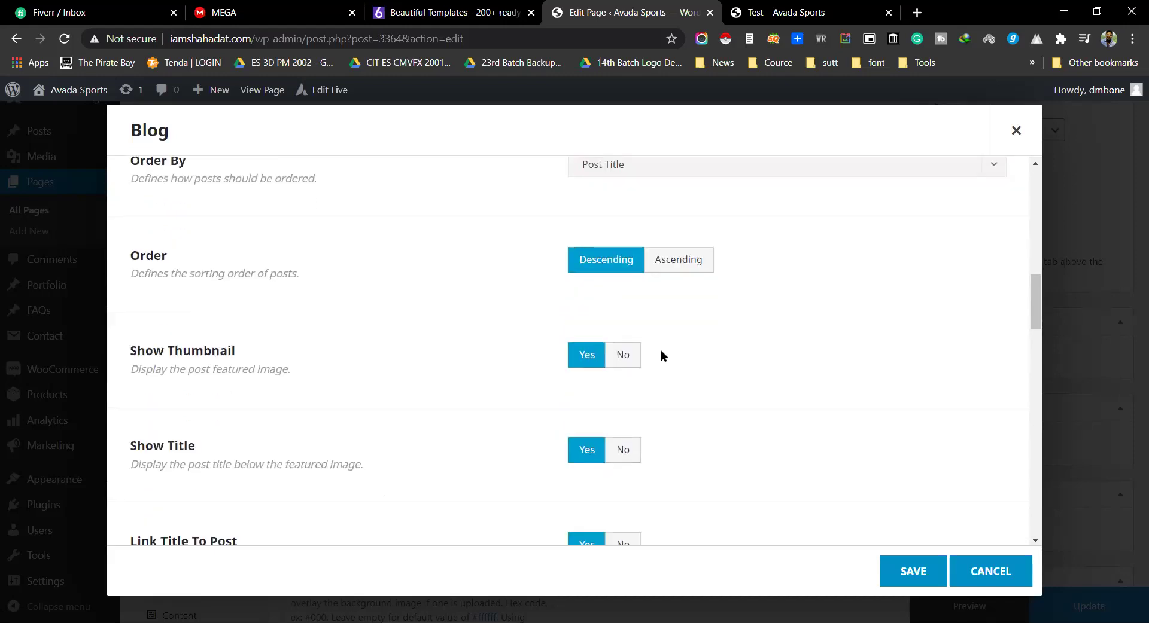
{"action": "triple_click", "coordinate": [154, 344]}
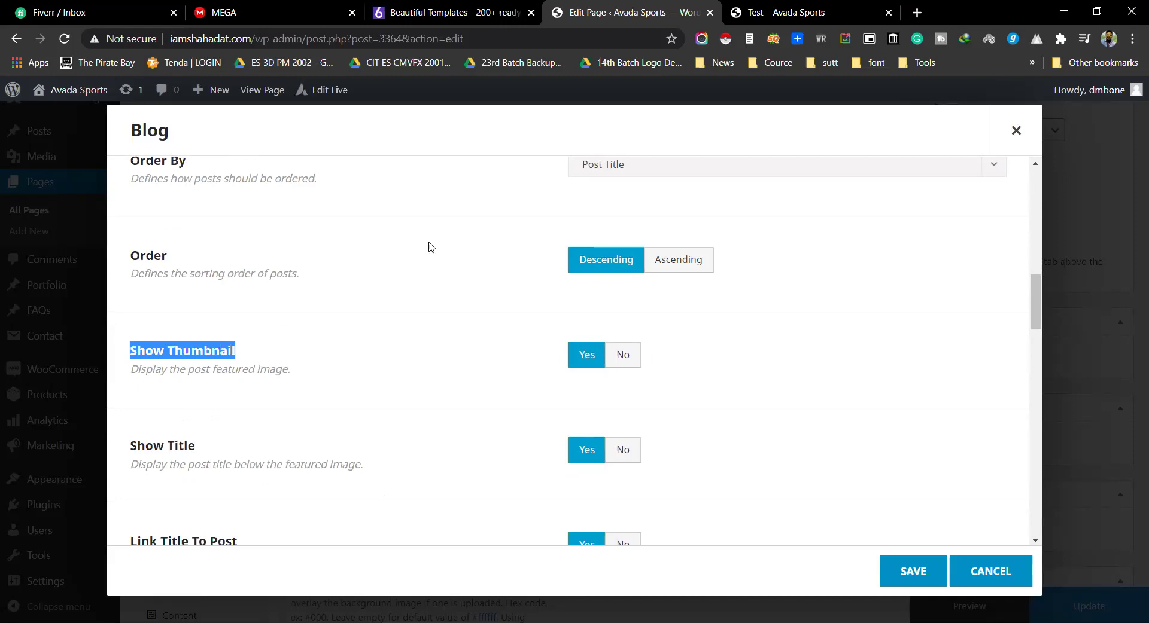
Step: Open the site home page in a new tab and try the /home2 address
{"action": "left_click", "coordinate": [783, 12]}
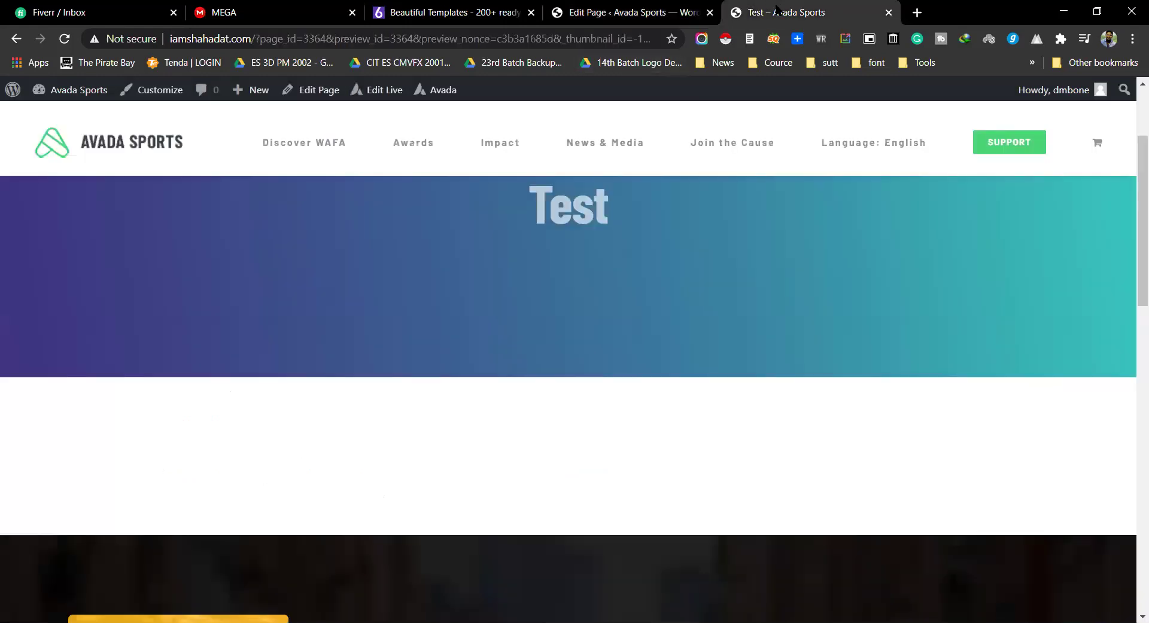
{"action": "middle_click", "coordinate": [83, 95]}
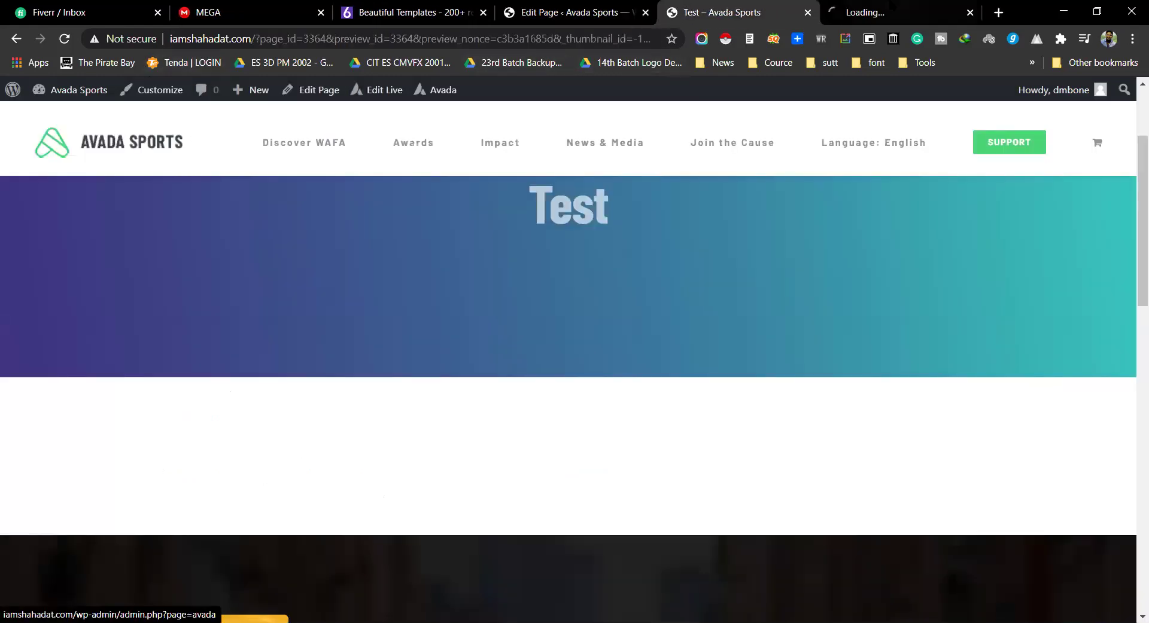
{"action": "left_click", "coordinate": [891, 5]}
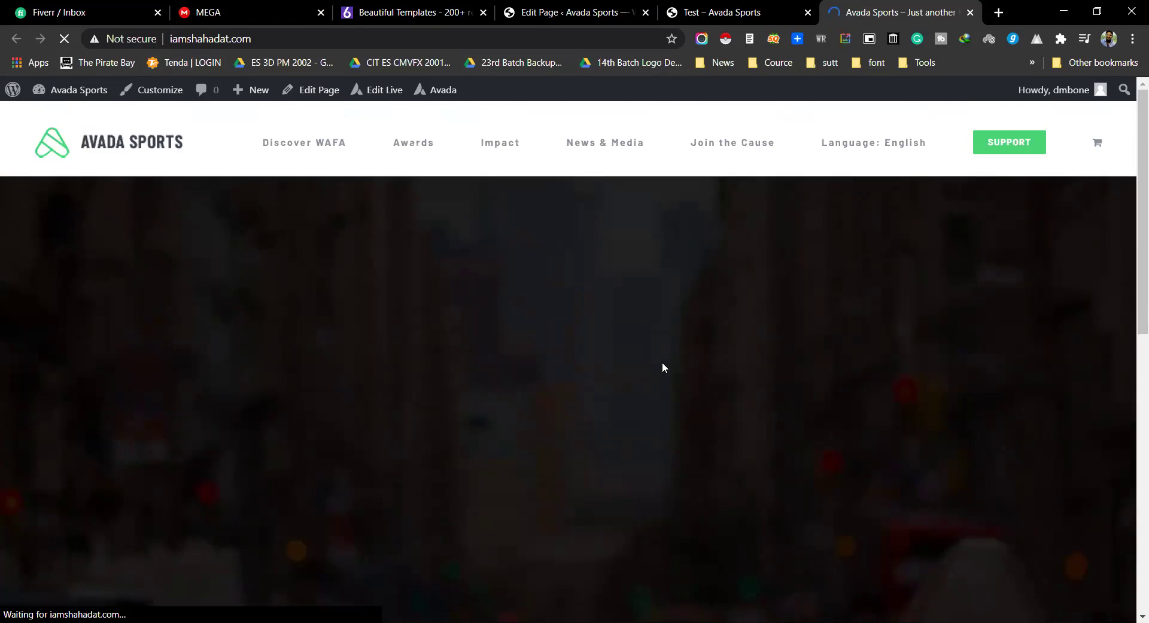
{"action": "left_click", "coordinate": [329, 36]}
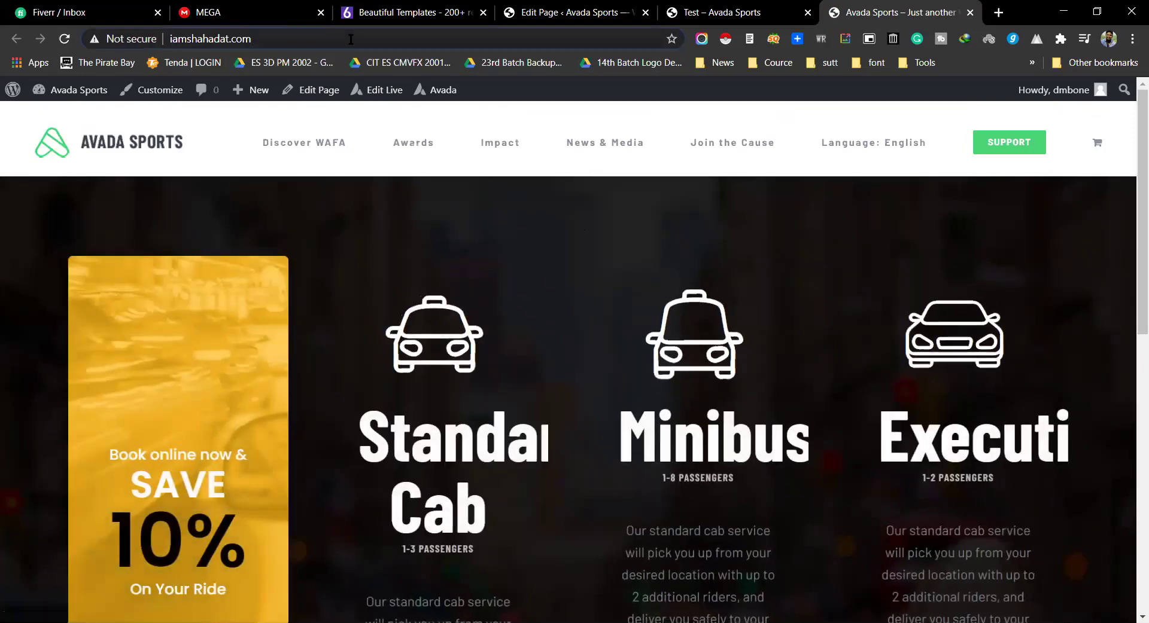
{"action": "type", "text": "/home"}
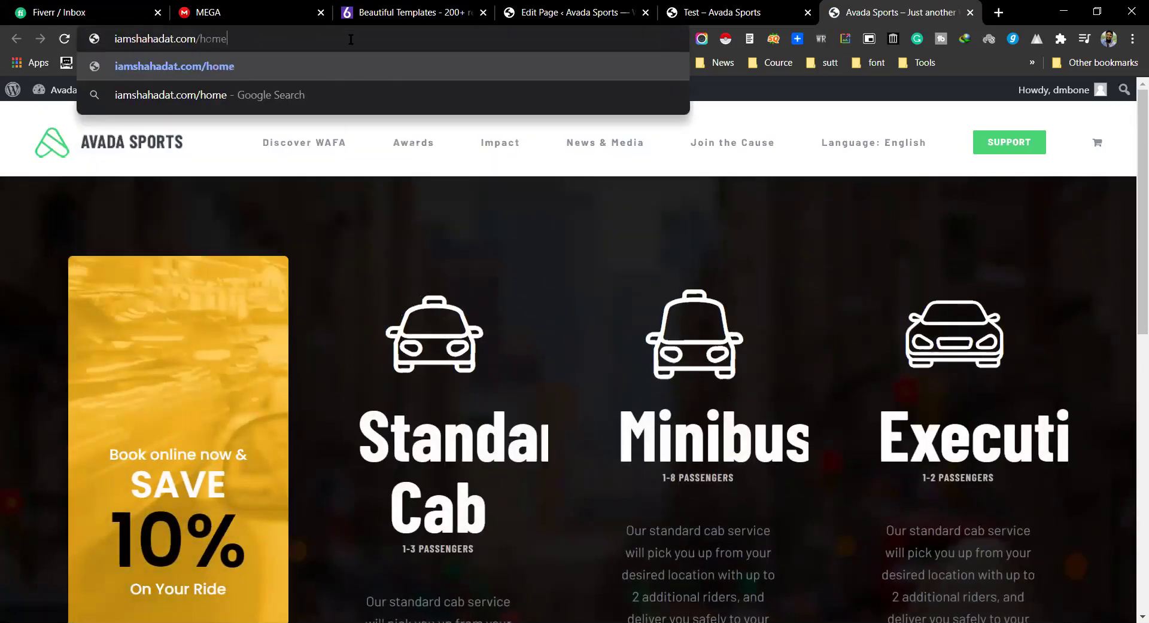
{"action": "type", "text": "2"}
{"action": "key", "text": "Return"}
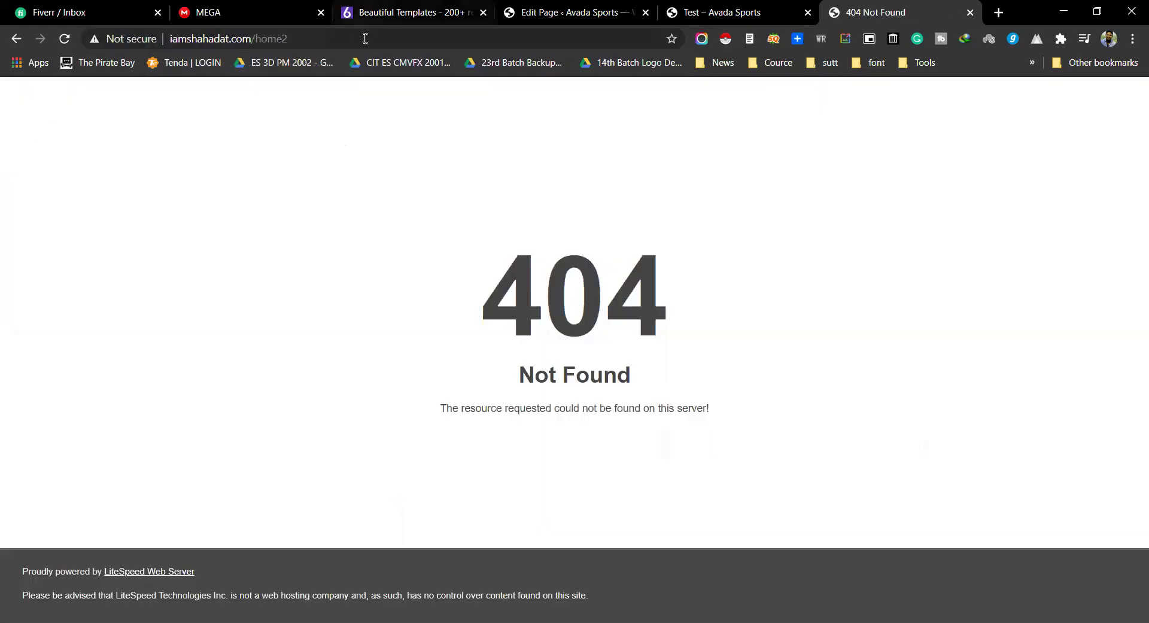
Step: Open the WordPress Dashboard from the admin-bar site menu
{"action": "left_click", "coordinate": [571, 12]}
{"action": "left_click", "coordinate": [727, 12]}
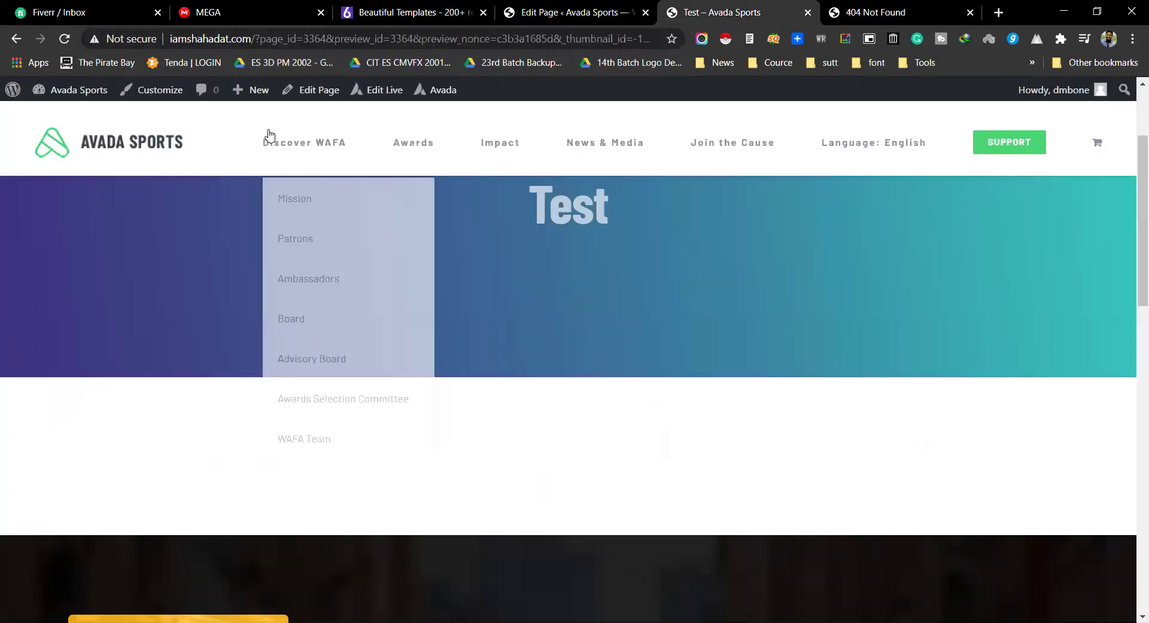
{"action": "mouse_move", "coordinate": [78, 89]}
{"action": "left_click", "coordinate": [67, 117]}
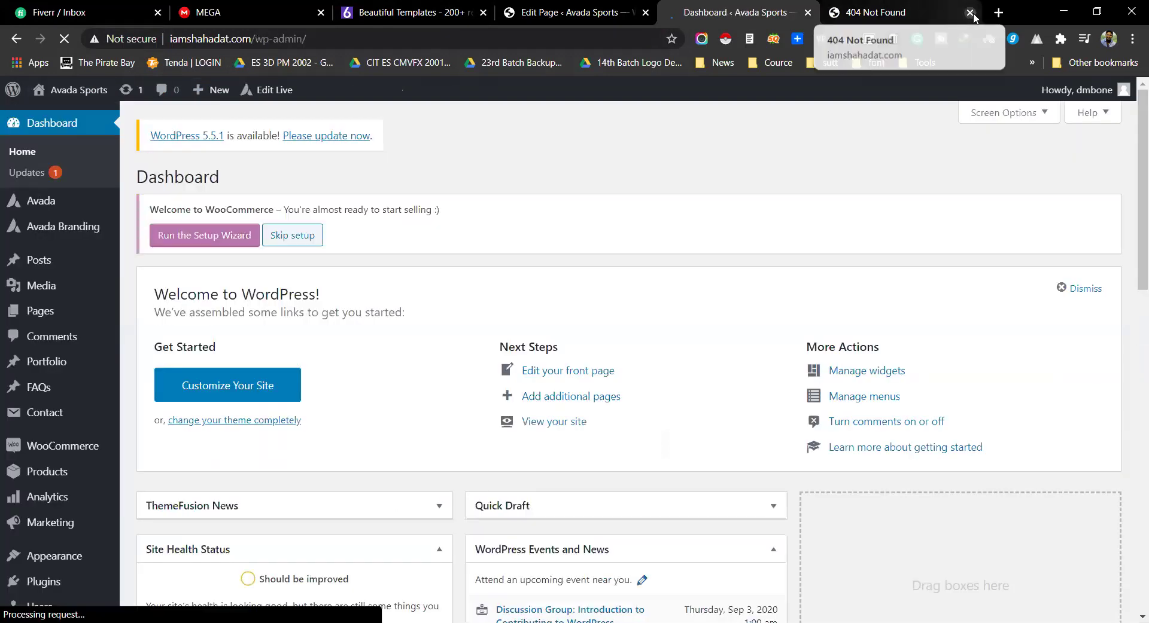
Step: Close the 404 tab and open Home2 for editing from All Pages
{"action": "left_click", "coordinate": [969, 12]}
{"action": "mouse_move", "coordinate": [52, 313]}
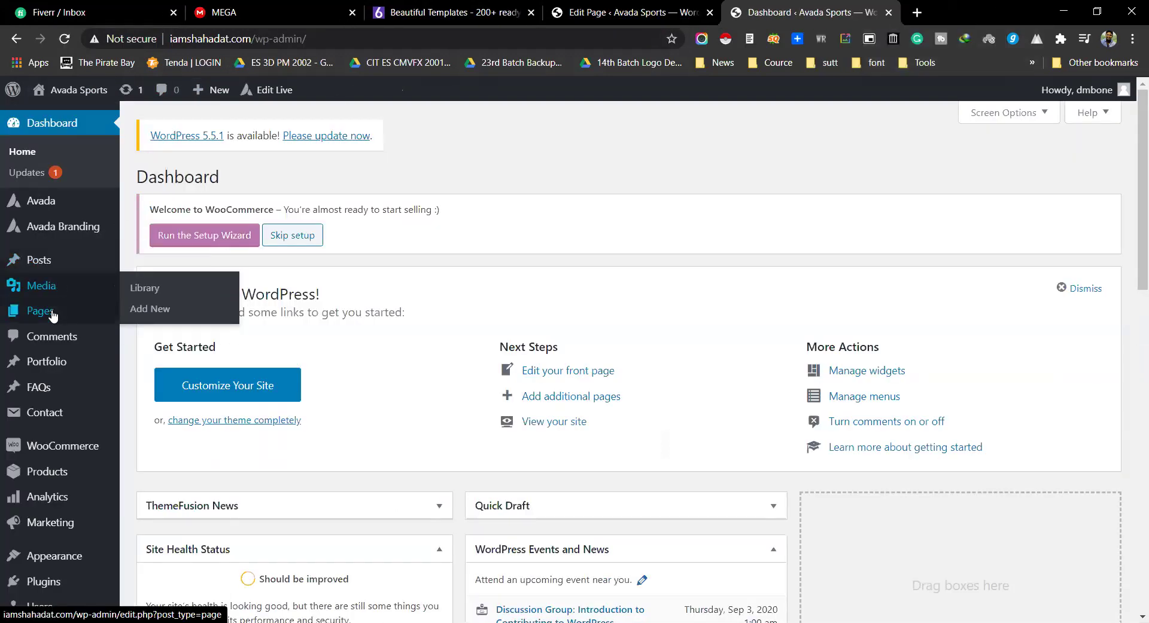
{"action": "left_click", "coordinate": [151, 316]}
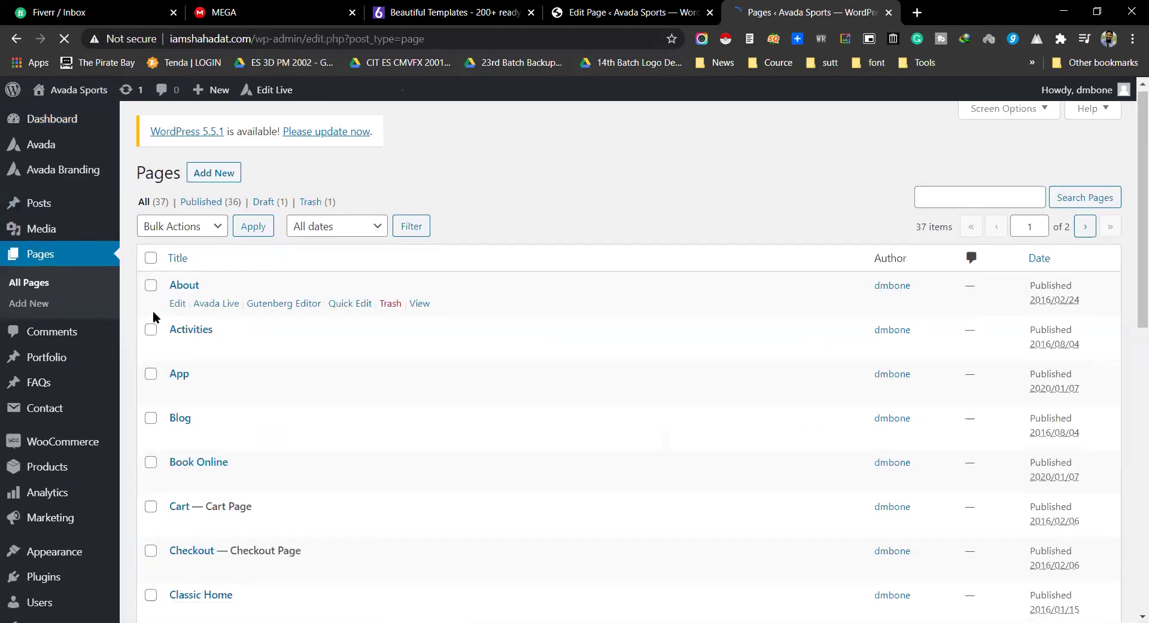
{"action": "scroll", "coordinate": [231, 385], "scroll_direction": "down", "scroll_amount": 6}
{"action": "scroll", "coordinate": [266, 366], "scroll_direction": "down", "scroll_amount": 3}
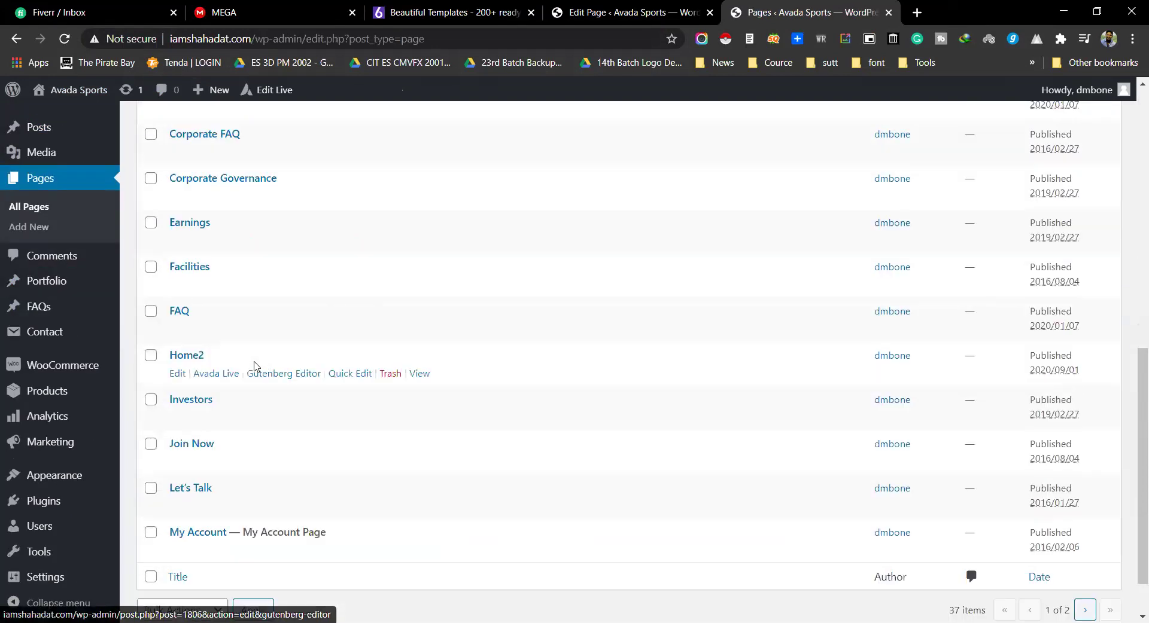
{"action": "left_click", "coordinate": [177, 374]}
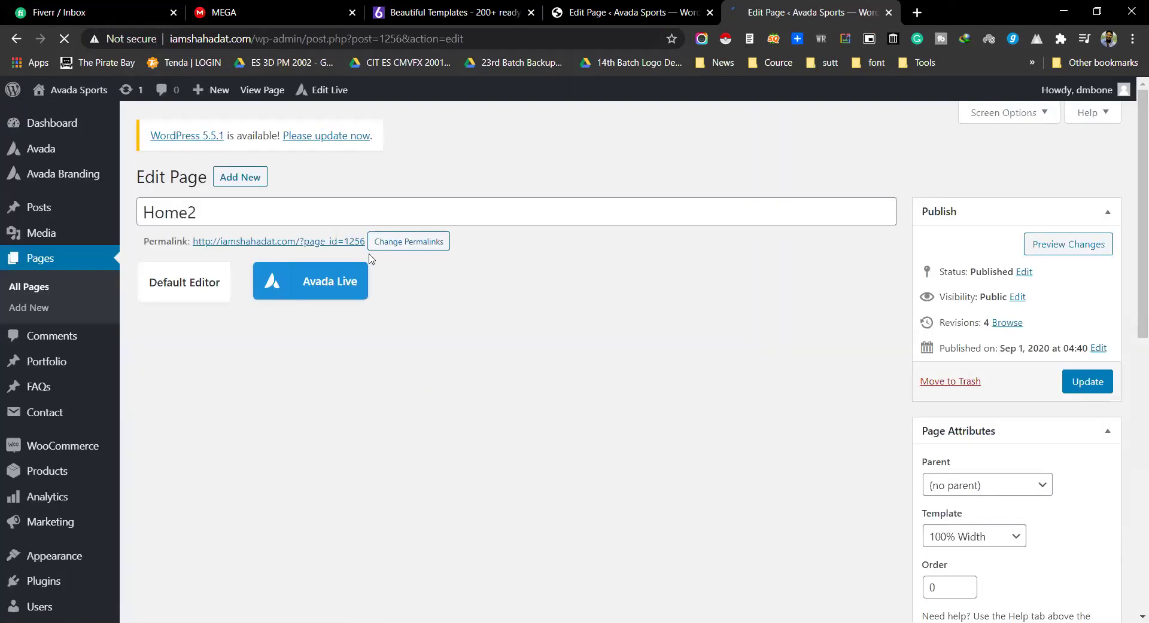
Step: Open Home2's live page in a new tab, leave the duplicate editor, then close the preview
{"action": "middle_click", "coordinate": [274, 243]}
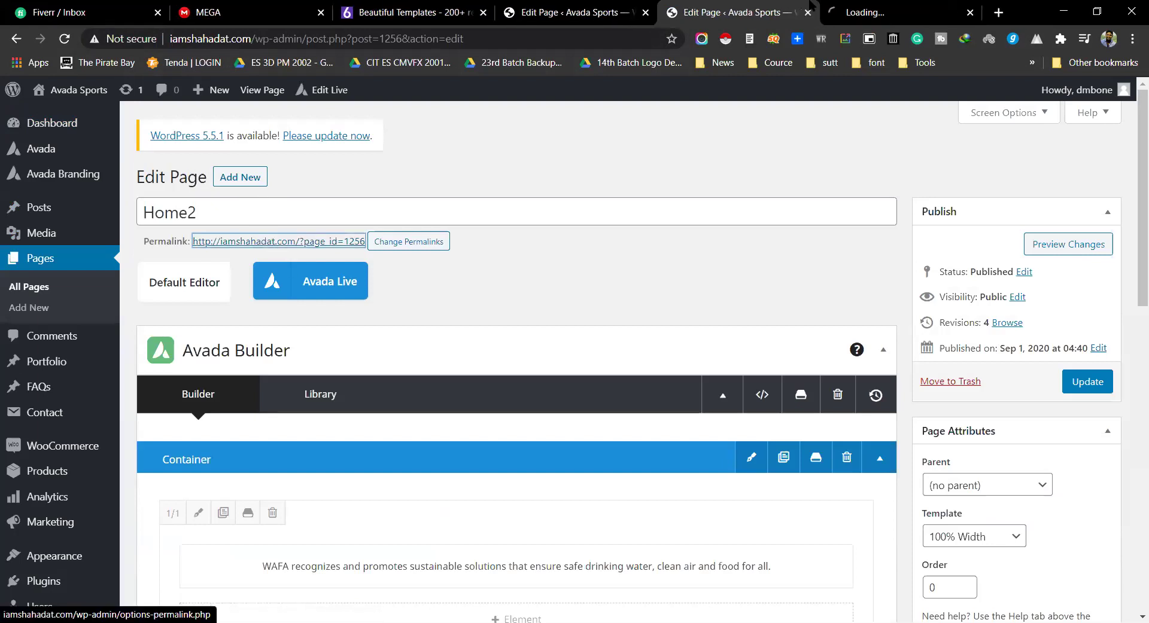
{"action": "left_click", "coordinate": [826, 12]}
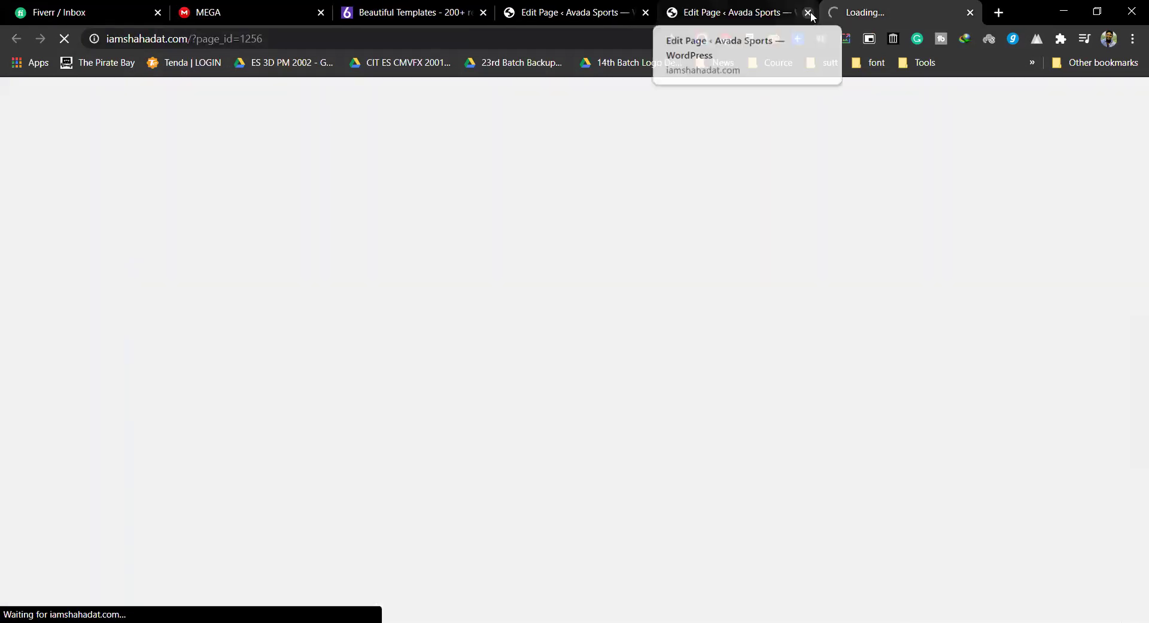
{"action": "left_click", "coordinate": [809, 13]}
{"action": "left_click", "coordinate": [648, 123]}
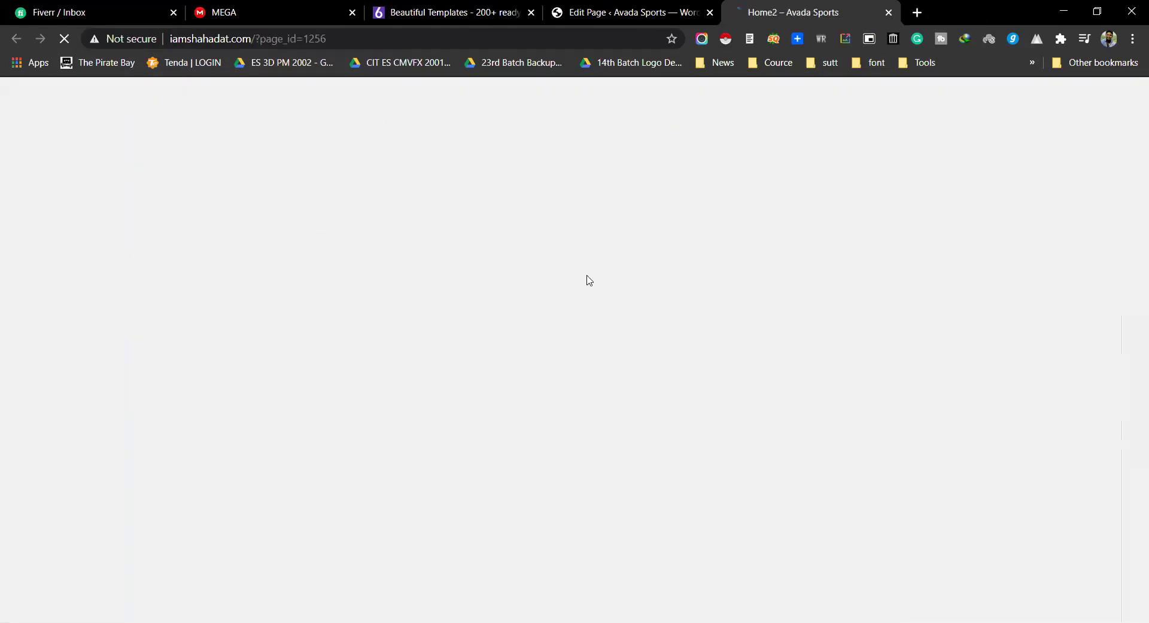
{"action": "scroll", "coordinate": [832, 377], "scroll_direction": "down", "scroll_amount": 10}
{"action": "scroll", "coordinate": [819, 389], "scroll_direction": "down", "scroll_amount": 5}
{"action": "scroll", "coordinate": [830, 392], "scroll_direction": "up", "scroll_amount": 15}
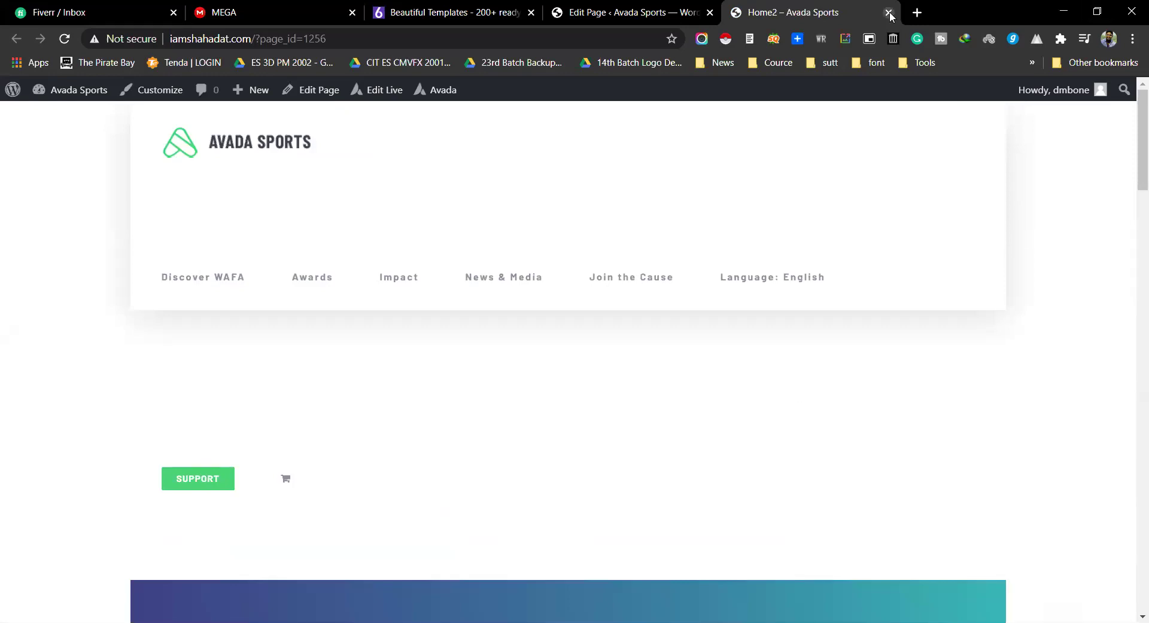
{"action": "left_click", "coordinate": [888, 12]}
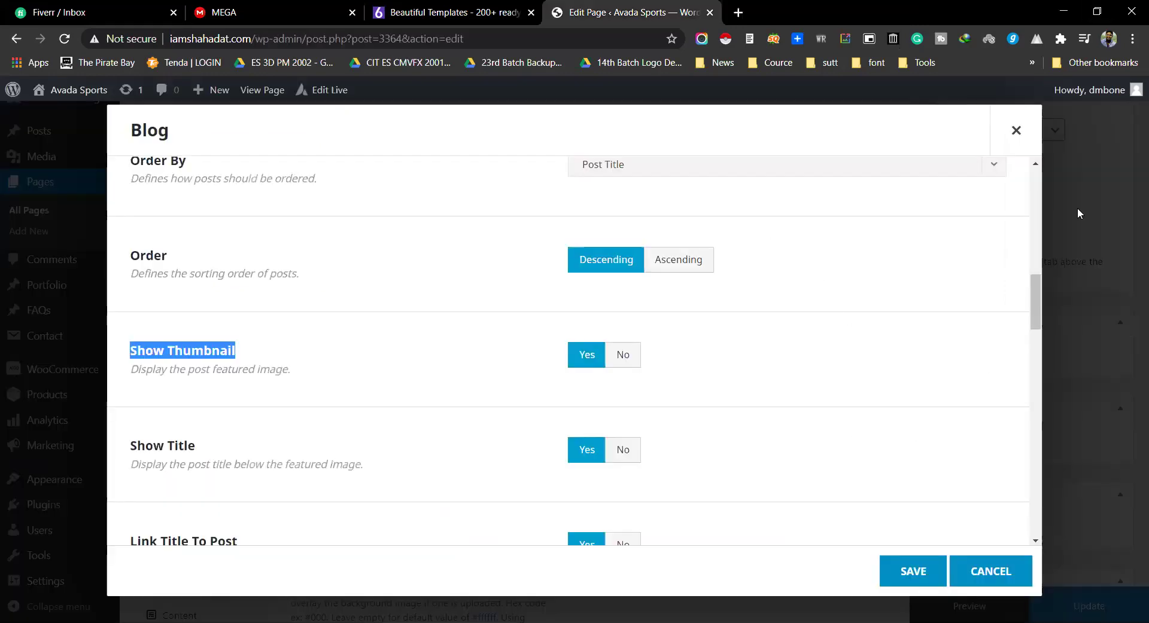
Step: Select and deselect text in the thumbnail description, then open a new blank tab
{"action": "left_click_drag", "start_coordinate": [255, 369], "coordinate": [209, 372]}
{"action": "left_click", "coordinate": [226, 379]}
{"action": "double_click", "coordinate": [233, 370]}
{"action": "left_click", "coordinate": [172, 368]}
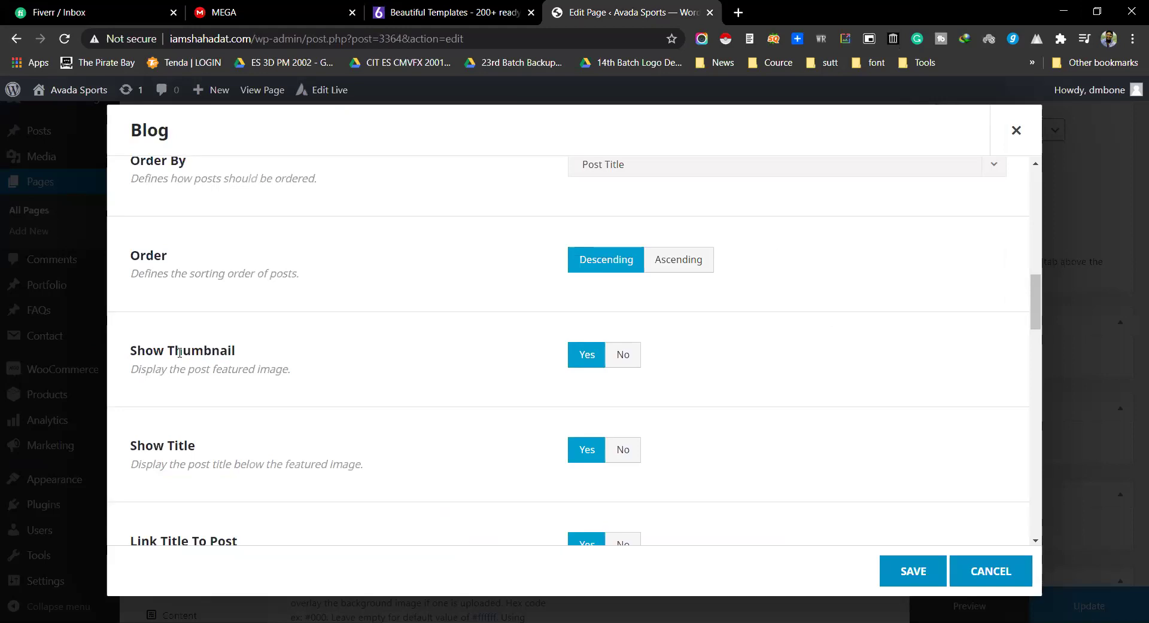
{"action": "key", "text": "ctrl+t"}
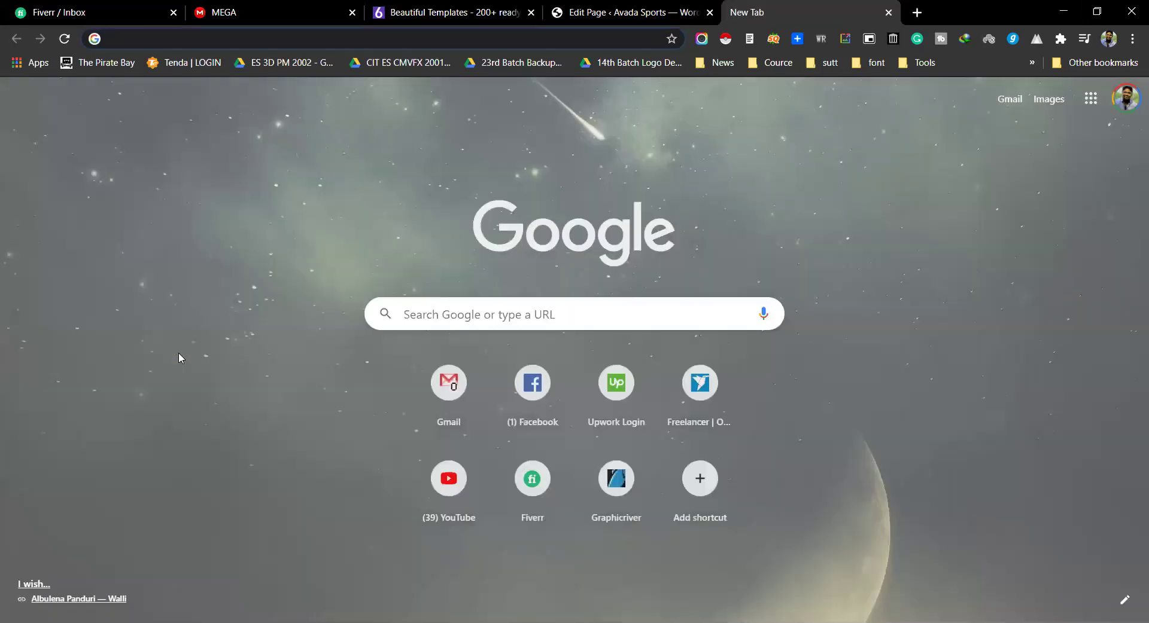
Step: Search 'pro' and open the prothomalo.com homepage from the results
{"action": "type", "text": "pro"}
{"action": "key", "text": "Return"}
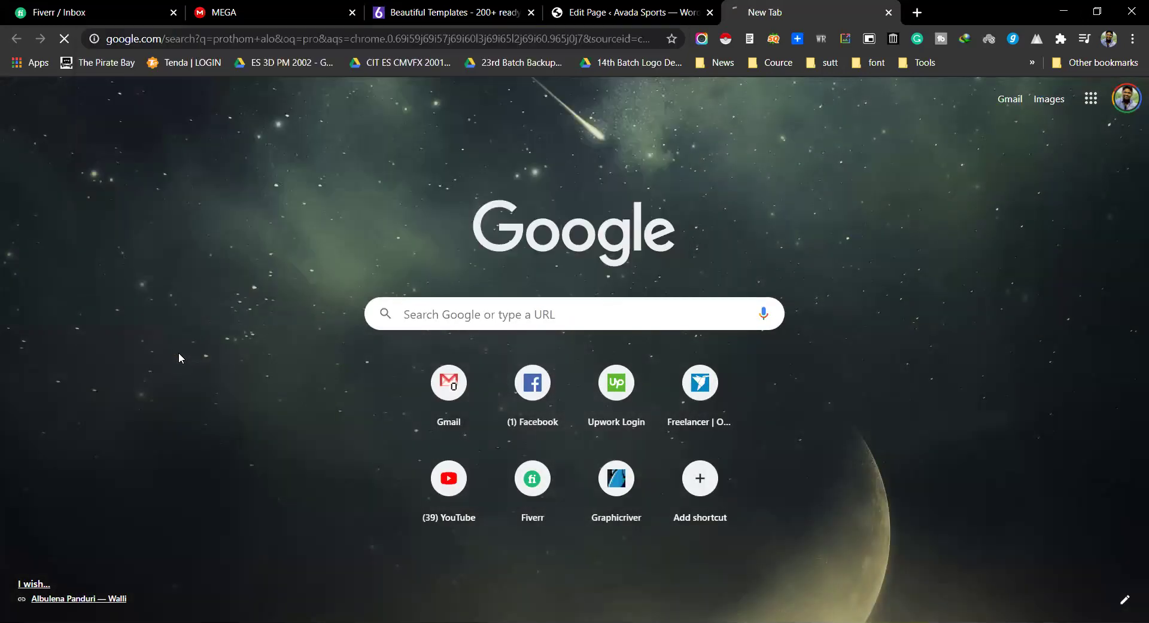
{"action": "left_click", "coordinate": [188, 230]}
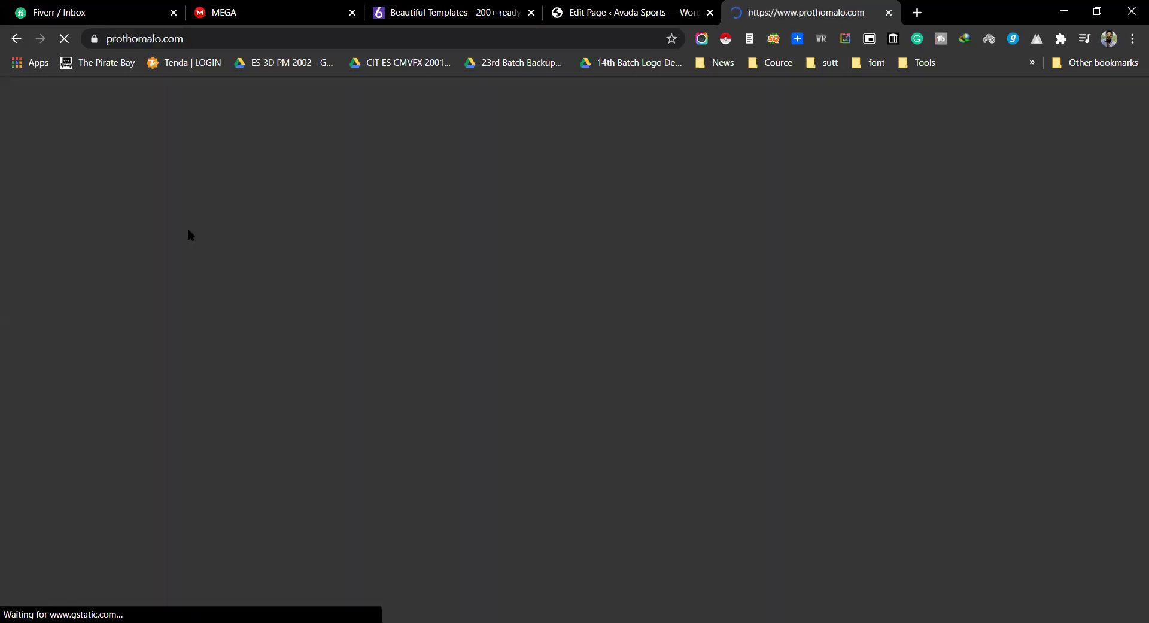
{"action": "scroll", "coordinate": [2, 289], "scroll_direction": "down", "scroll_amount": 2}
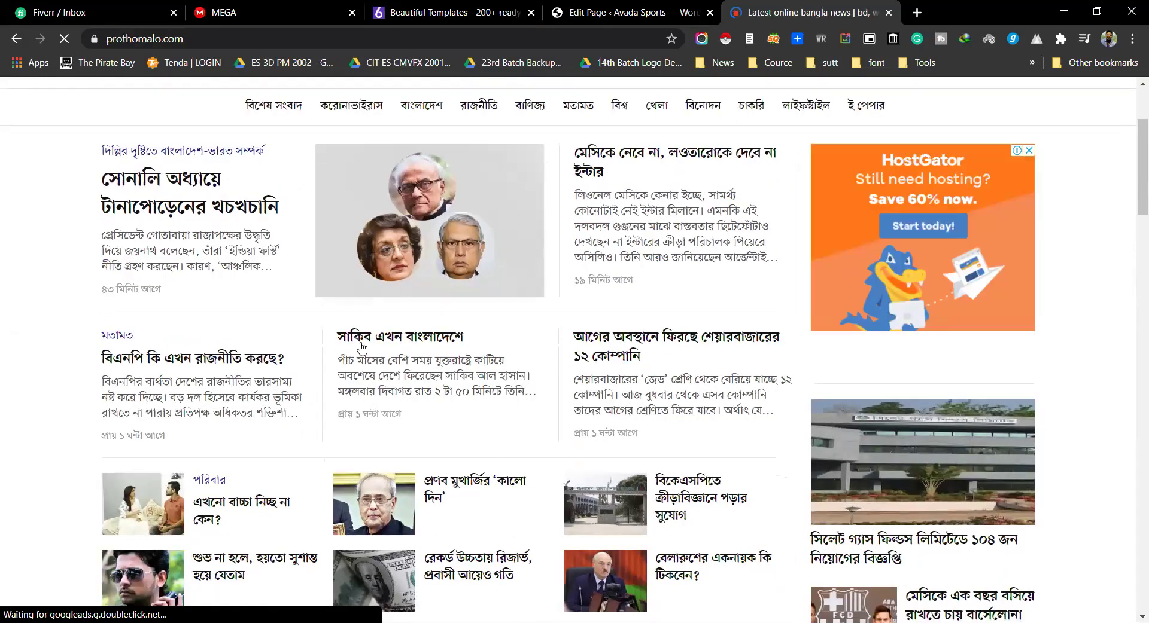
{"action": "scroll", "coordinate": [361, 347], "scroll_direction": "down", "scroll_amount": 3}
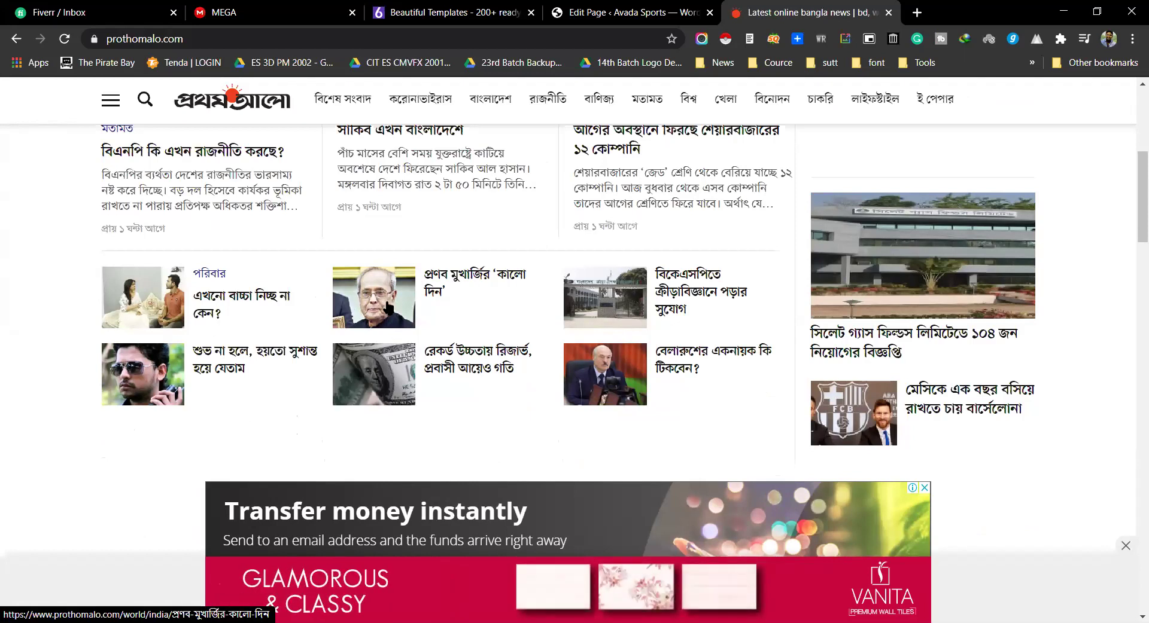
{"action": "scroll", "coordinate": [441, 314], "scroll_direction": "up", "scroll_amount": 5}
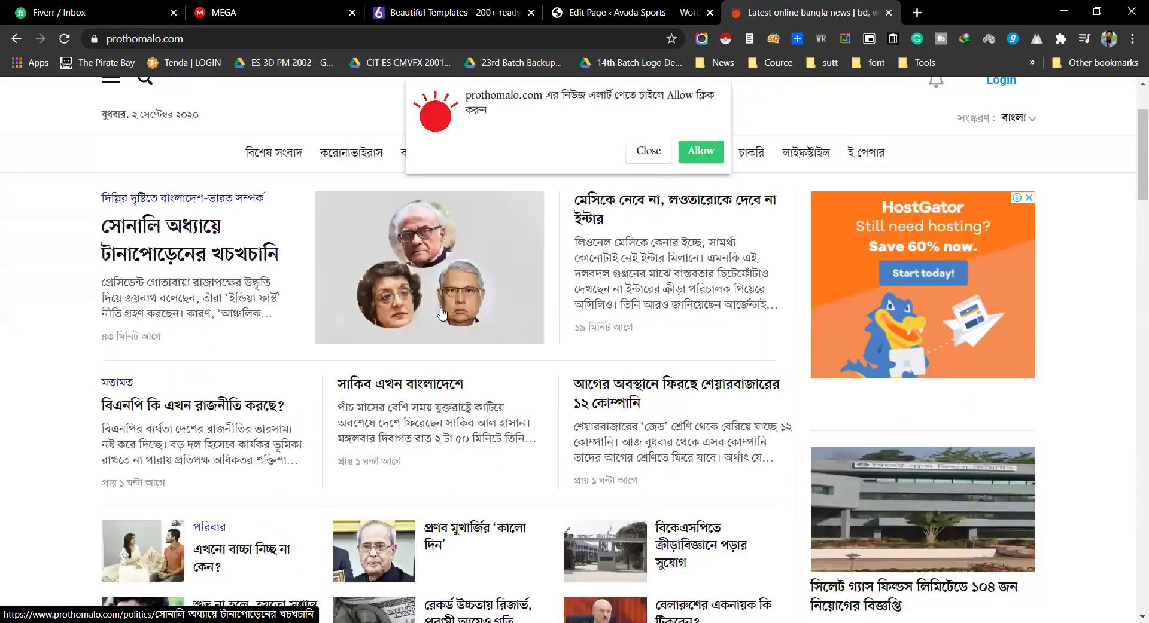
{"action": "scroll", "coordinate": [441, 314], "scroll_direction": "down", "scroll_amount": 15}
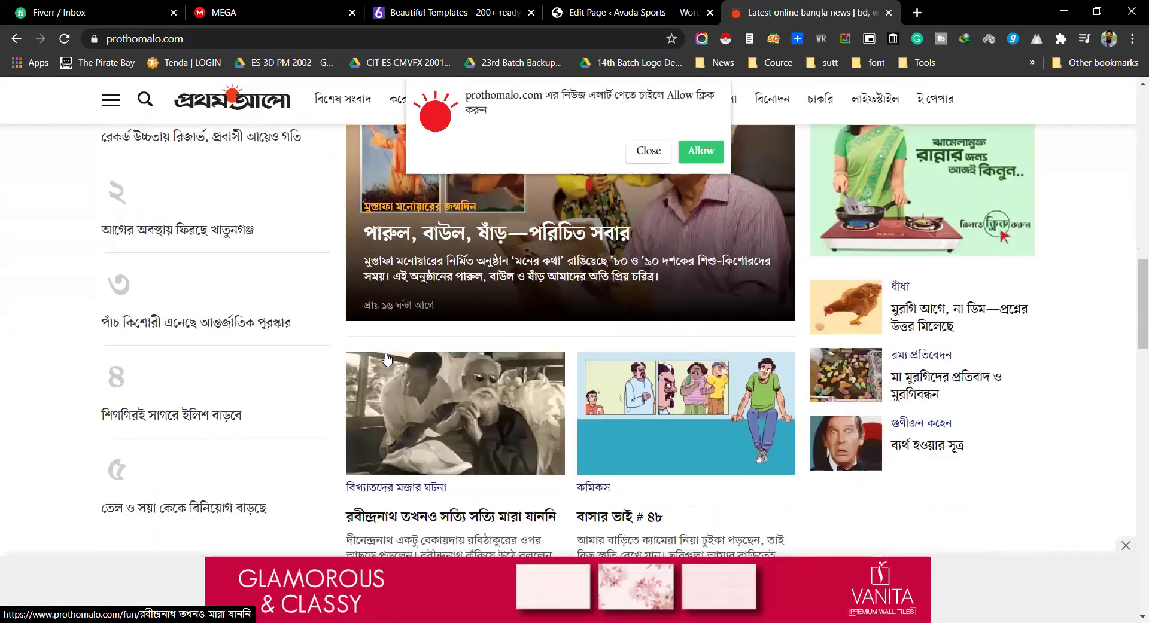
{"action": "scroll", "coordinate": [386, 358], "scroll_direction": "up", "scroll_amount": 2}
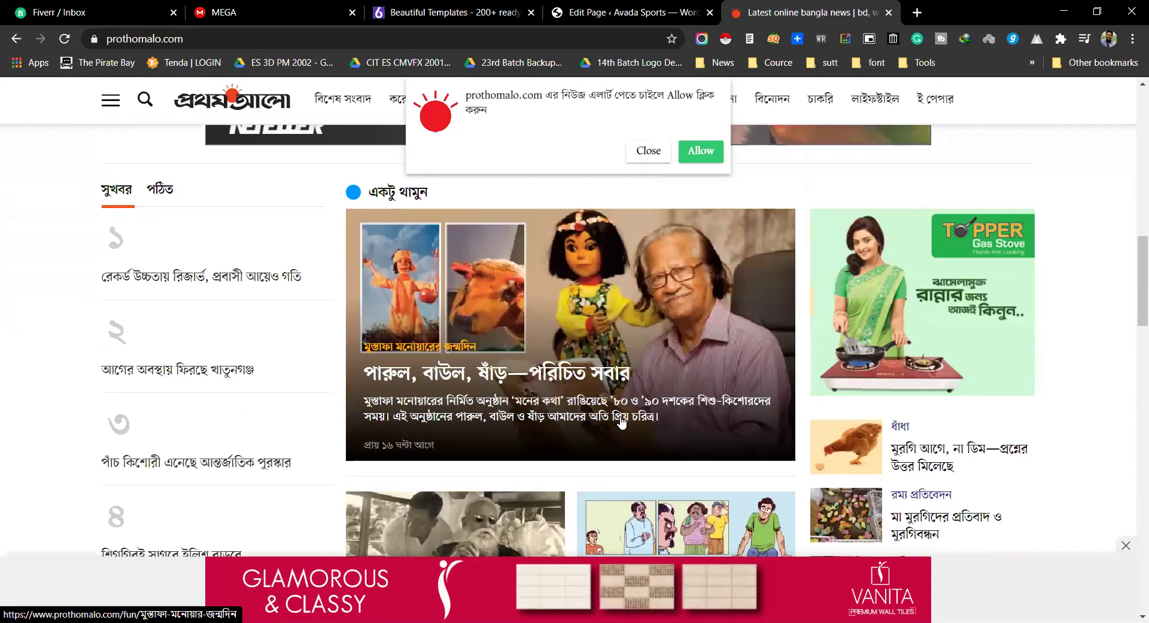
Step: Dismiss Prothom Alo's notification prompt and bottom ad, then return to the page editor
{"action": "left_click", "coordinate": [648, 151]}
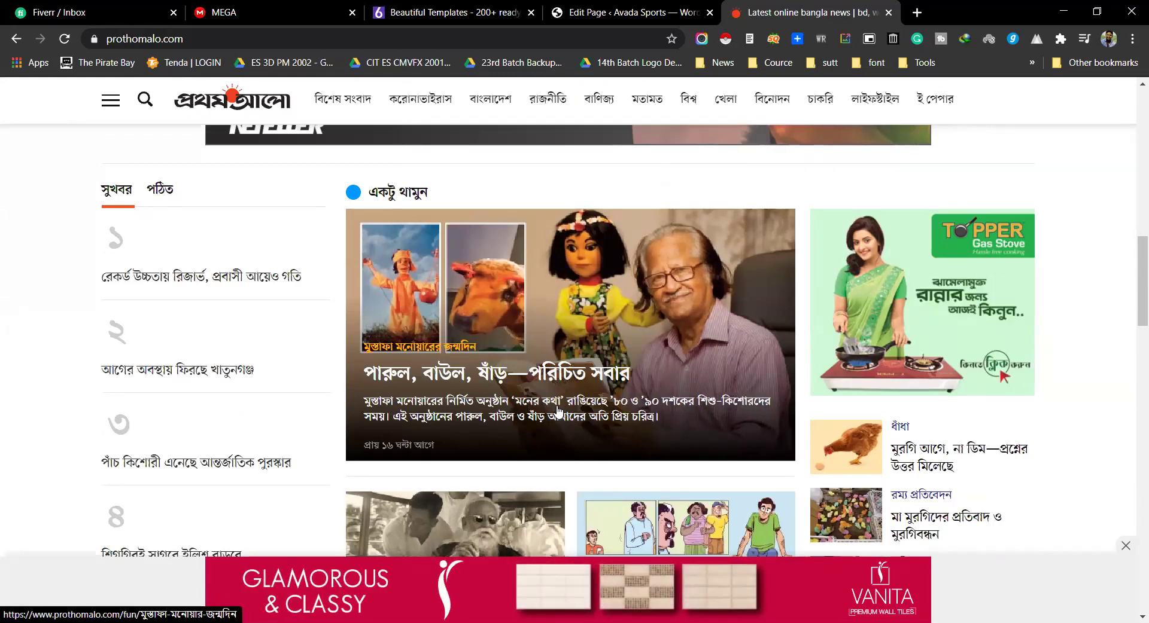
{"action": "scroll", "coordinate": [558, 411], "scroll_direction": "down", "scroll_amount": 5}
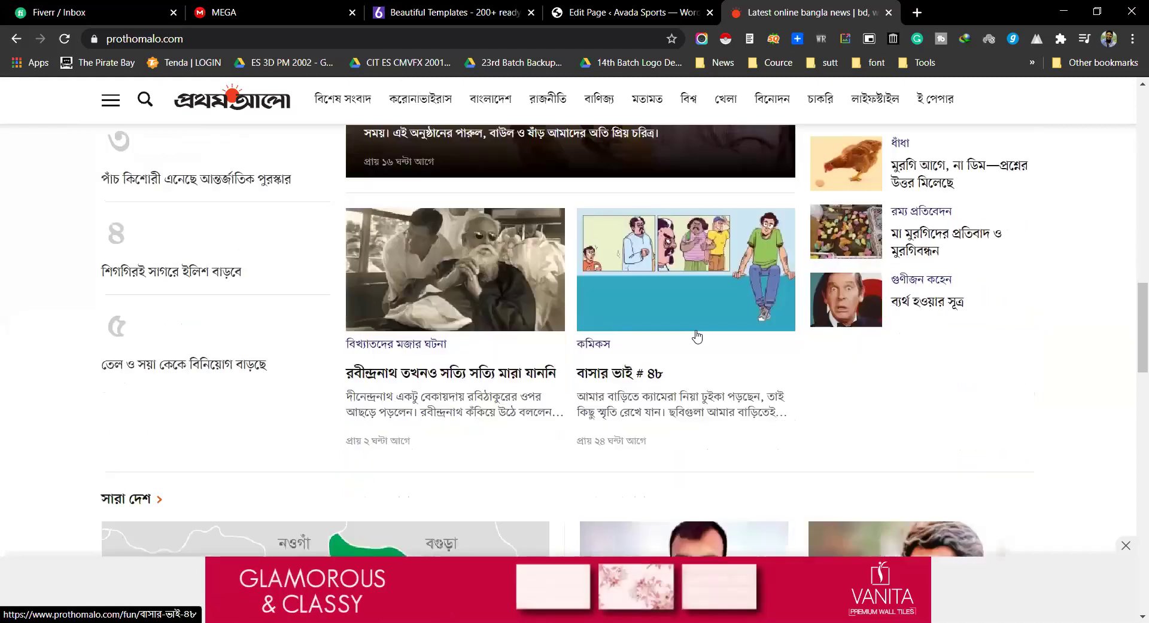
{"action": "scroll", "coordinate": [697, 337], "scroll_direction": "down", "scroll_amount": 6}
{"action": "scroll", "coordinate": [851, 362], "scroll_direction": "down", "scroll_amount": 1}
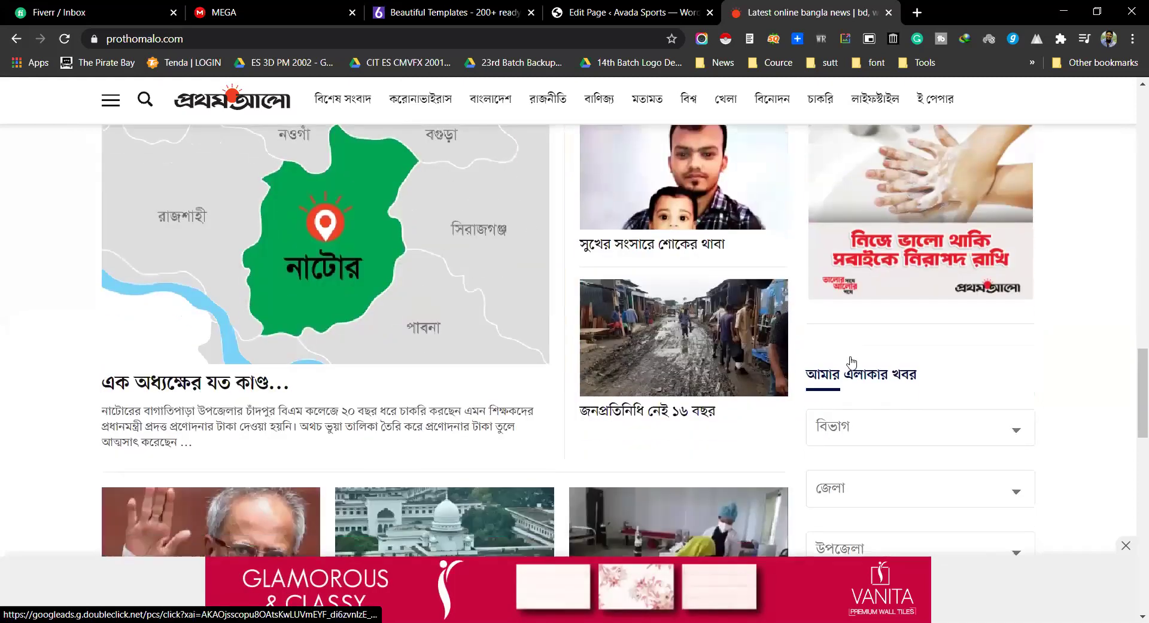
{"action": "scroll", "coordinate": [851, 362], "scroll_direction": "down", "scroll_amount": 5}
{"action": "scroll", "coordinate": [290, 378], "scroll_direction": "down", "scroll_amount": 2}
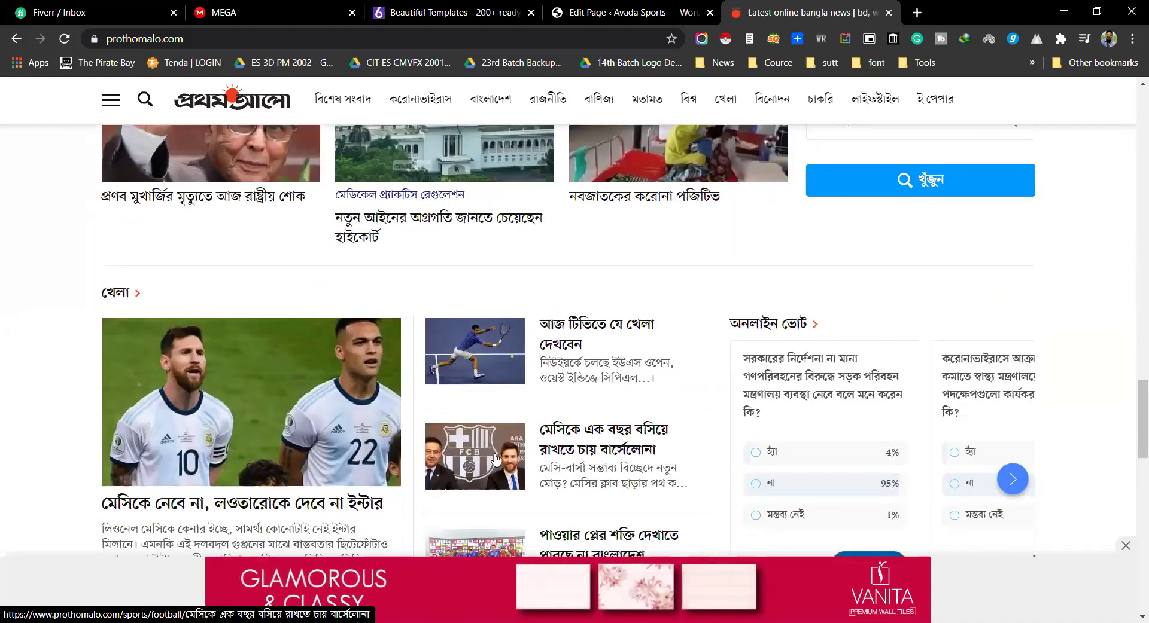
{"action": "left_click", "coordinate": [1125, 546]}
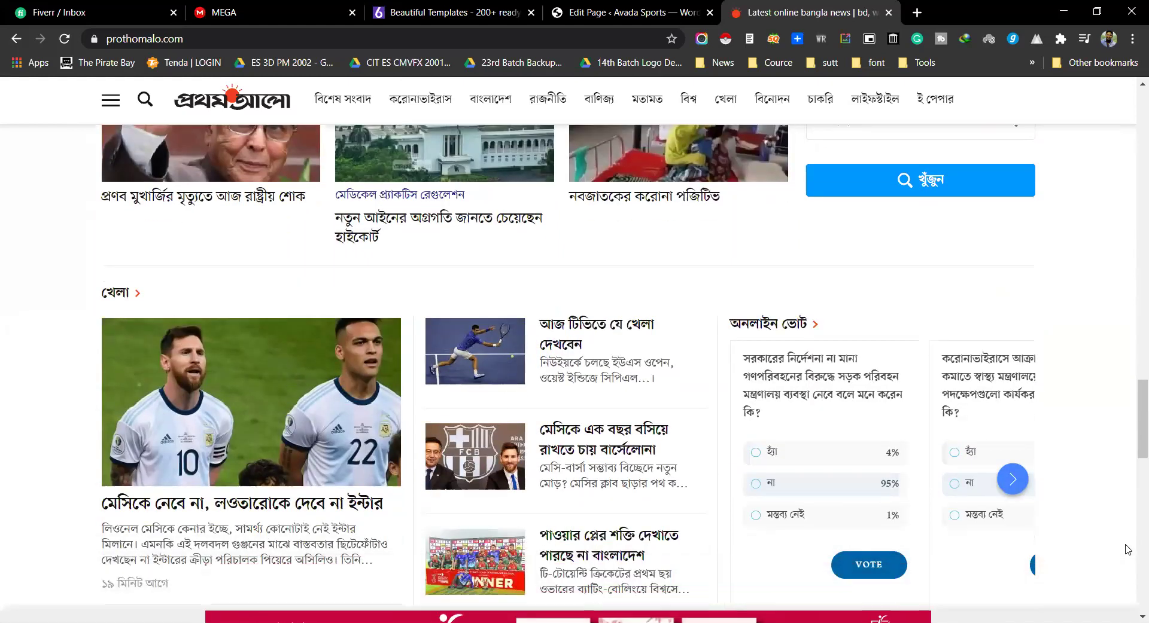
{"action": "scroll", "coordinate": [1100, 522], "scroll_direction": "up", "scroll_amount": 6}
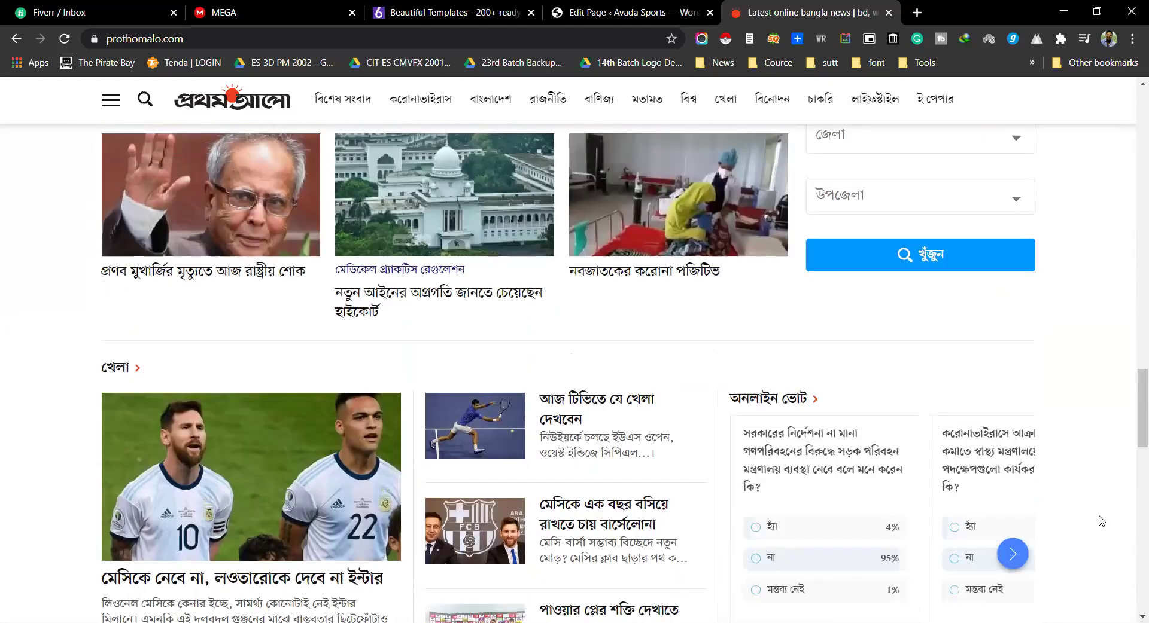
{"action": "scroll", "coordinate": [569, 333], "scroll_direction": "up", "scroll_amount": 3}
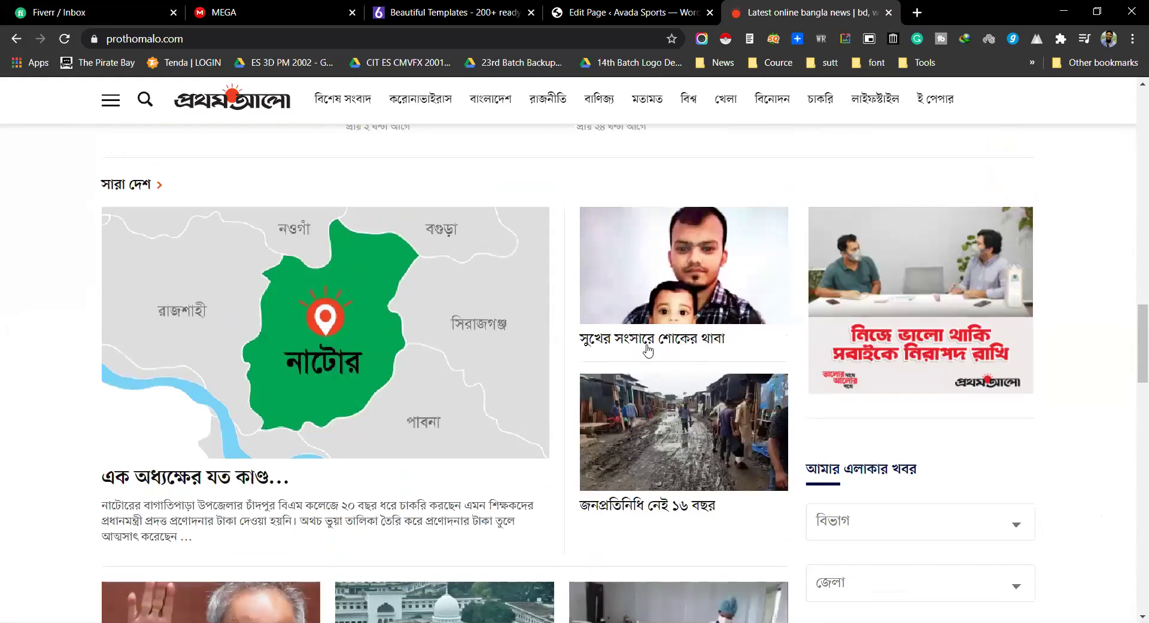
{"action": "key", "text": "ctrl+shift+Tab"}
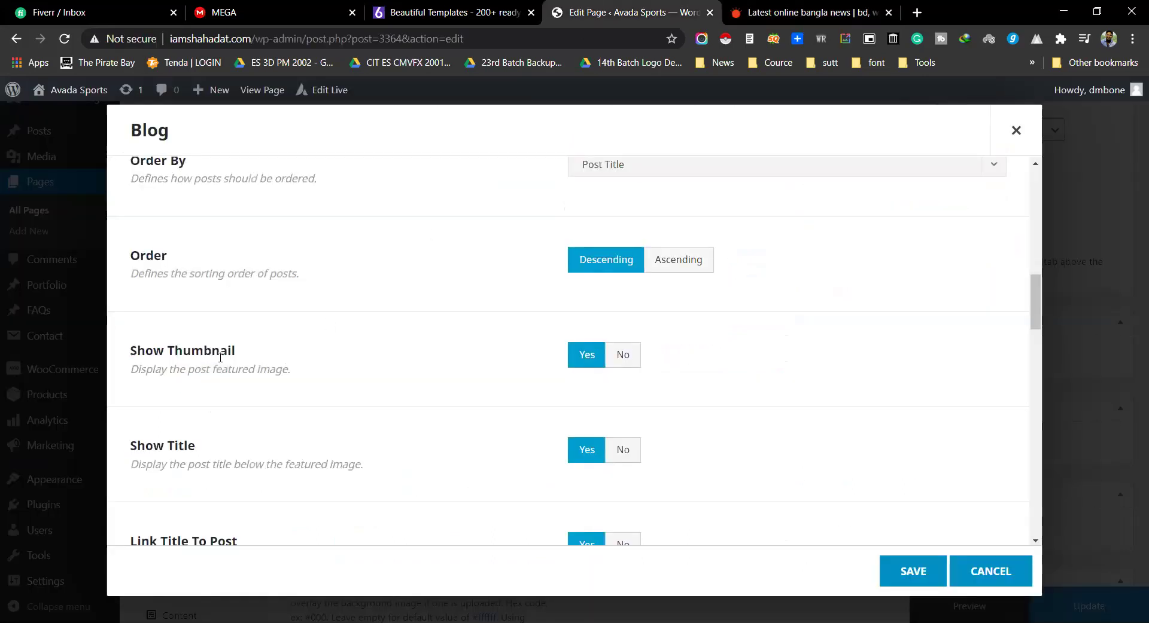
{"action": "left_click_drag", "start_coordinate": [132, 352], "coordinate": [237, 353]}
{"action": "left_click", "coordinate": [808, 12]}
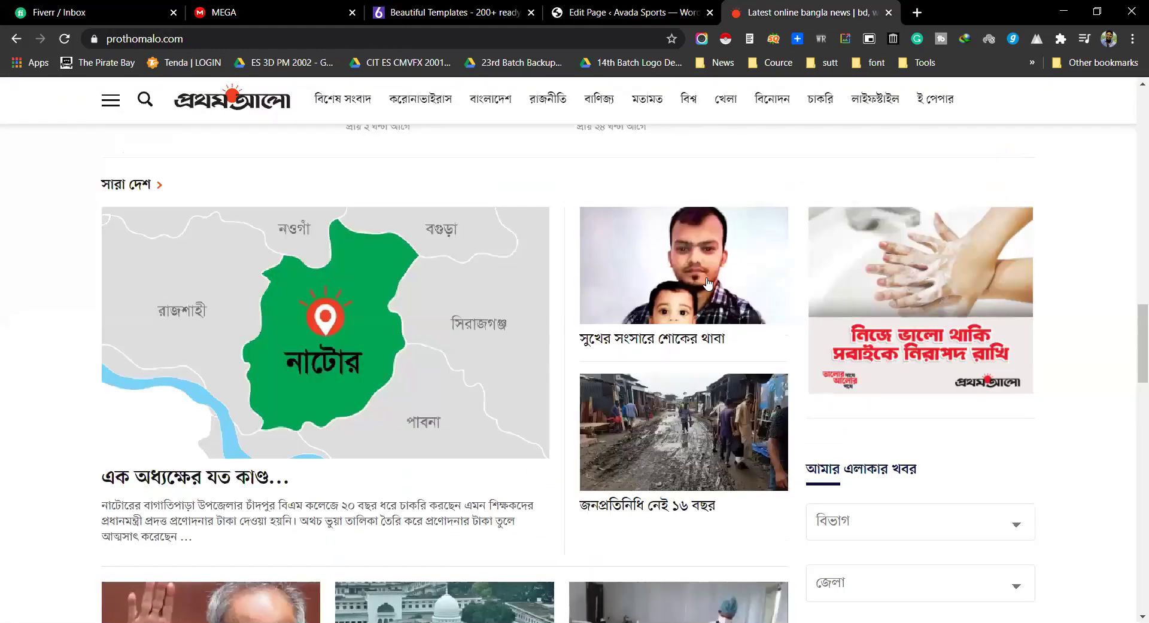
{"action": "left_click", "coordinate": [625, 11]}
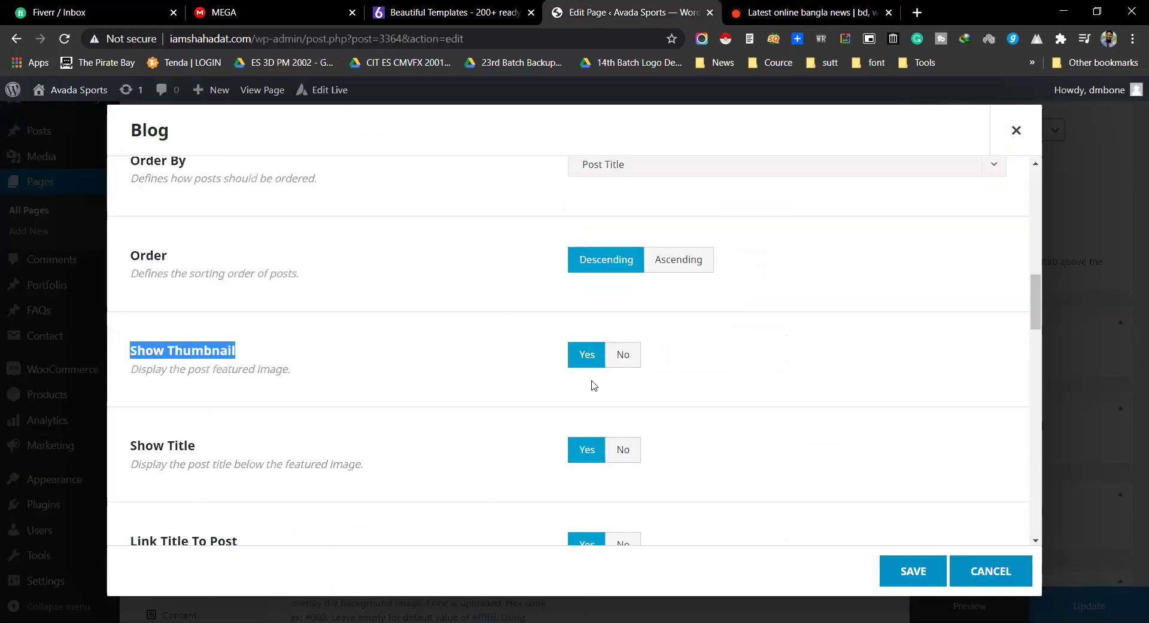
{"action": "scroll", "coordinate": [596, 383], "scroll_direction": "down", "scroll_amount": 1}
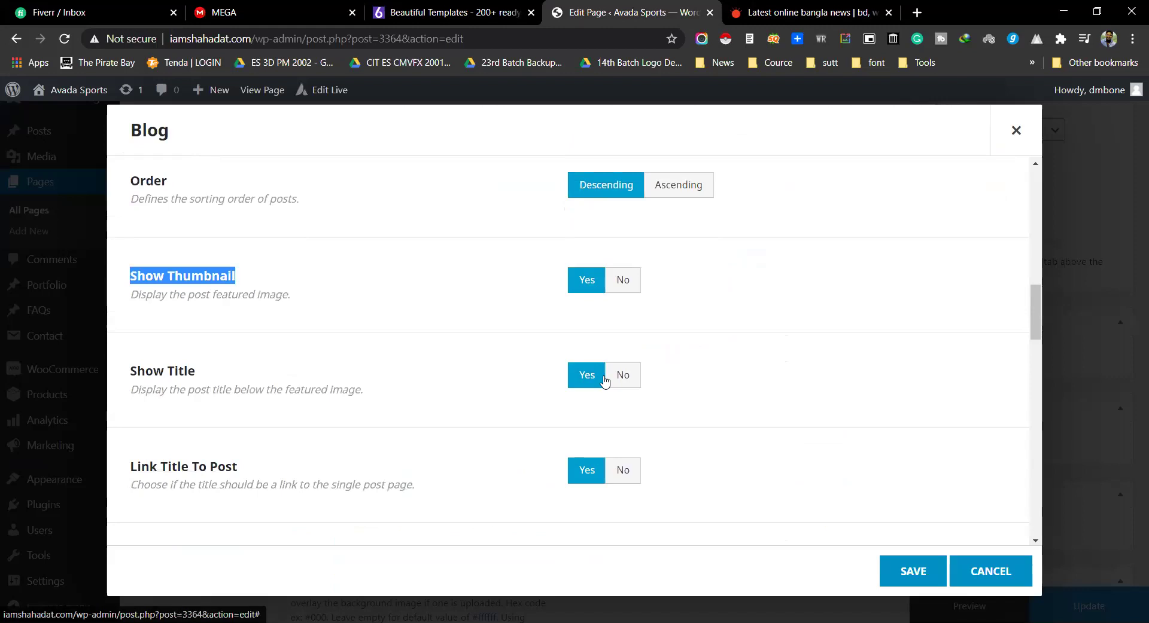
{"action": "left_click_drag", "start_coordinate": [131, 371], "coordinate": [212, 377]}
{"action": "left_click", "coordinate": [794, 12]}
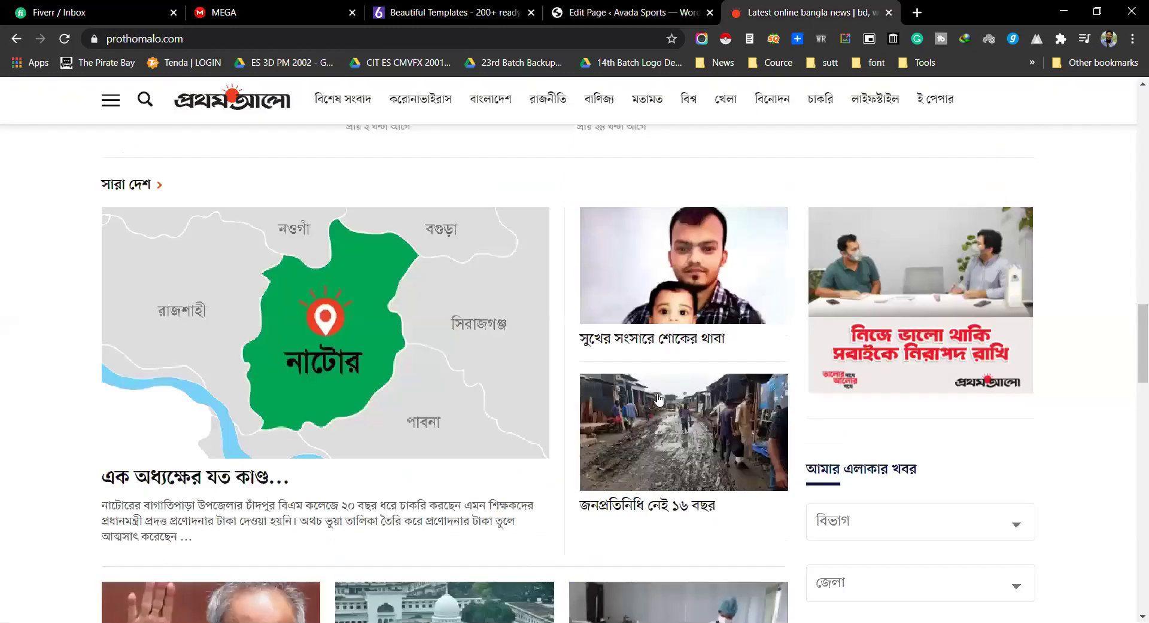
{"action": "scroll", "coordinate": [658, 398], "scroll_direction": "down", "scroll_amount": 5}
{"action": "scroll", "coordinate": [598, 365], "scroll_direction": "up", "scroll_amount": 10}
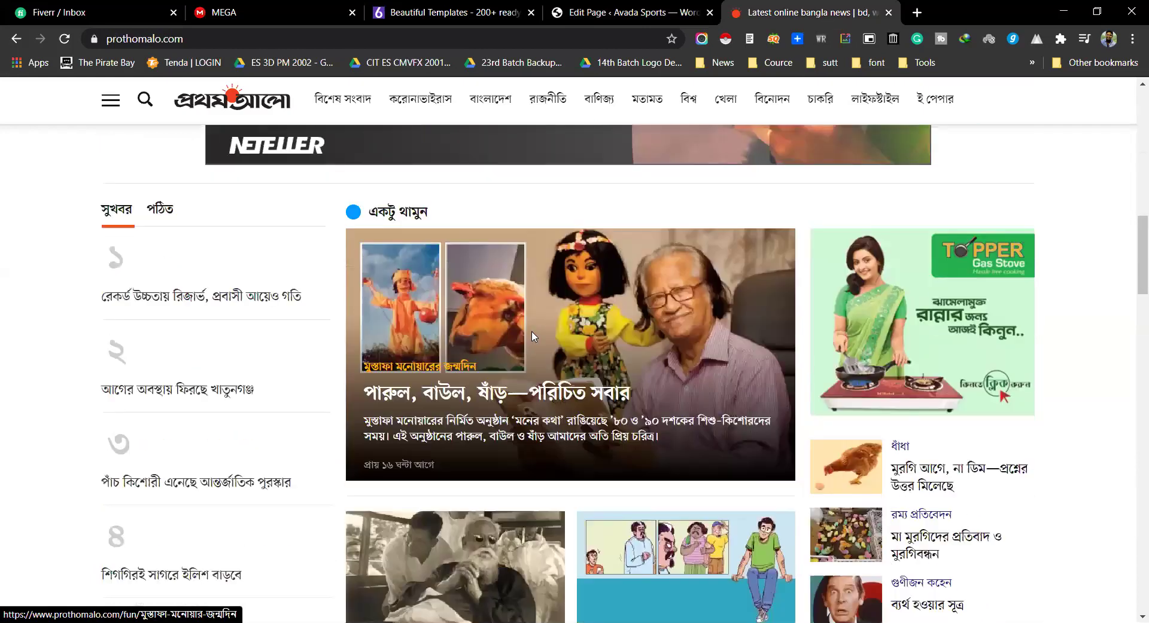
{"action": "scroll", "coordinate": [532, 337], "scroll_direction": "down", "scroll_amount": 2}
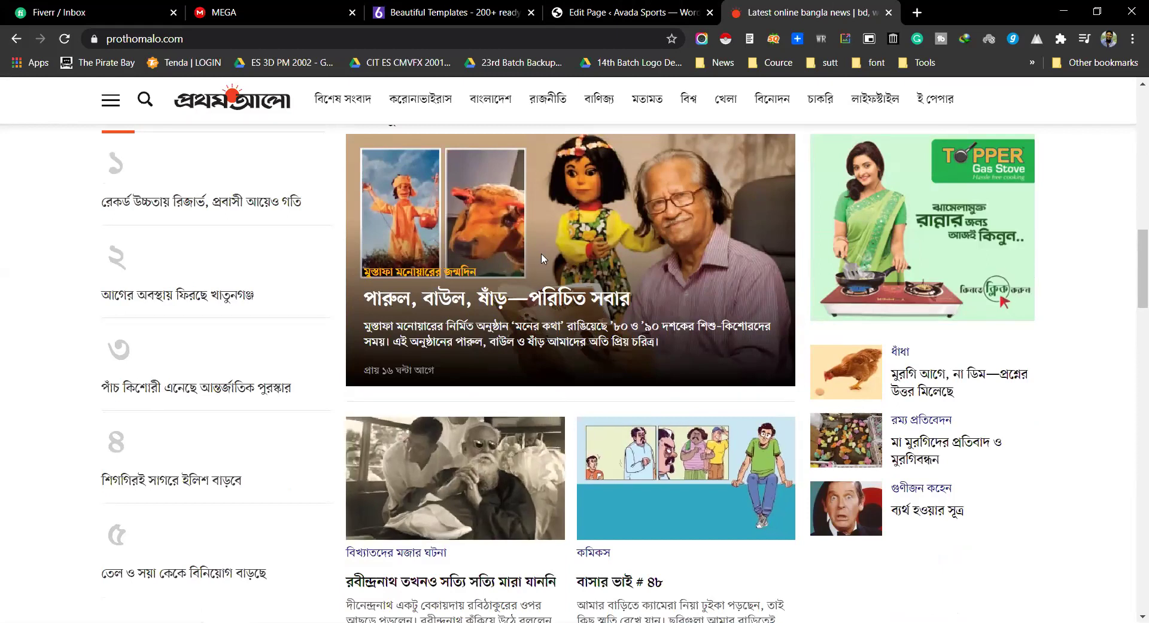
{"action": "scroll", "coordinate": [543, 258], "scroll_direction": "down", "scroll_amount": 2}
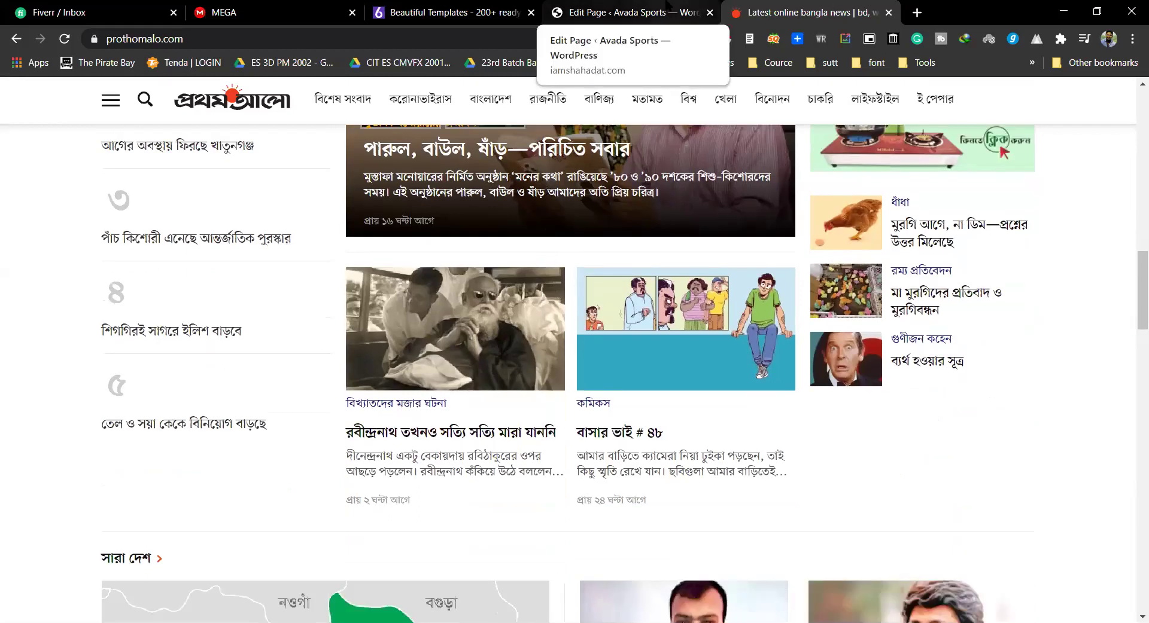
Step: In the page editor, scroll the Blog settings past Show Title and Link Title To Post to Excerpt Length
{"action": "left_click", "coordinate": [667, 9]}
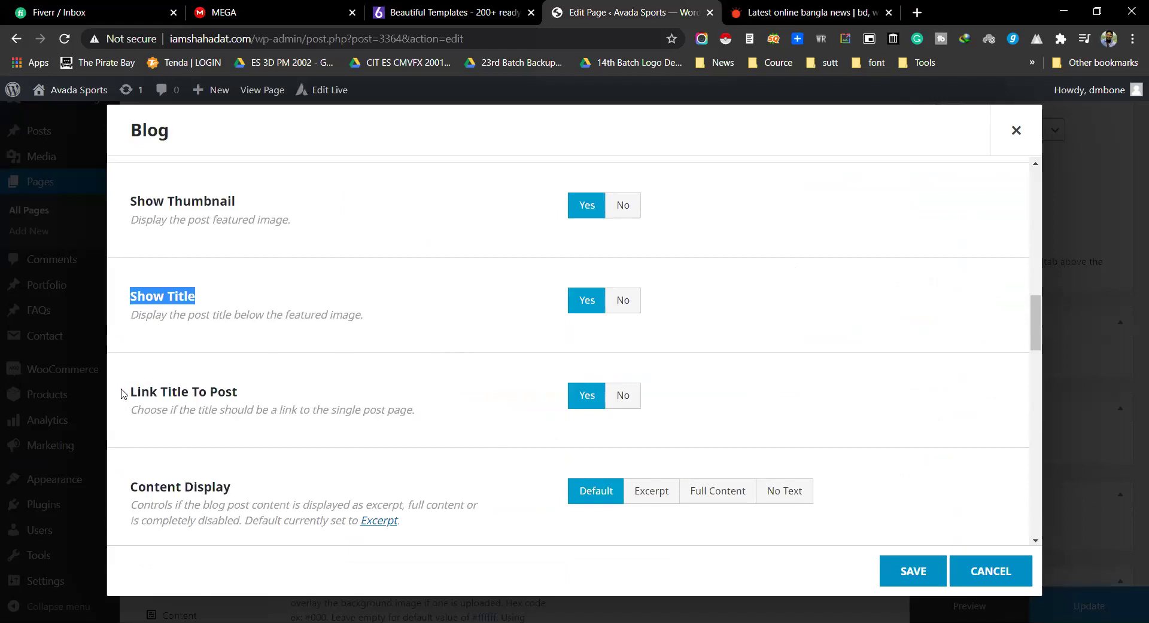
{"action": "left_click_drag", "start_coordinate": [123, 394], "coordinate": [251, 394]}
{"action": "left_click_drag", "start_coordinate": [129, 299], "coordinate": [204, 299]}
{"action": "triple_click", "coordinate": [176, 389]}
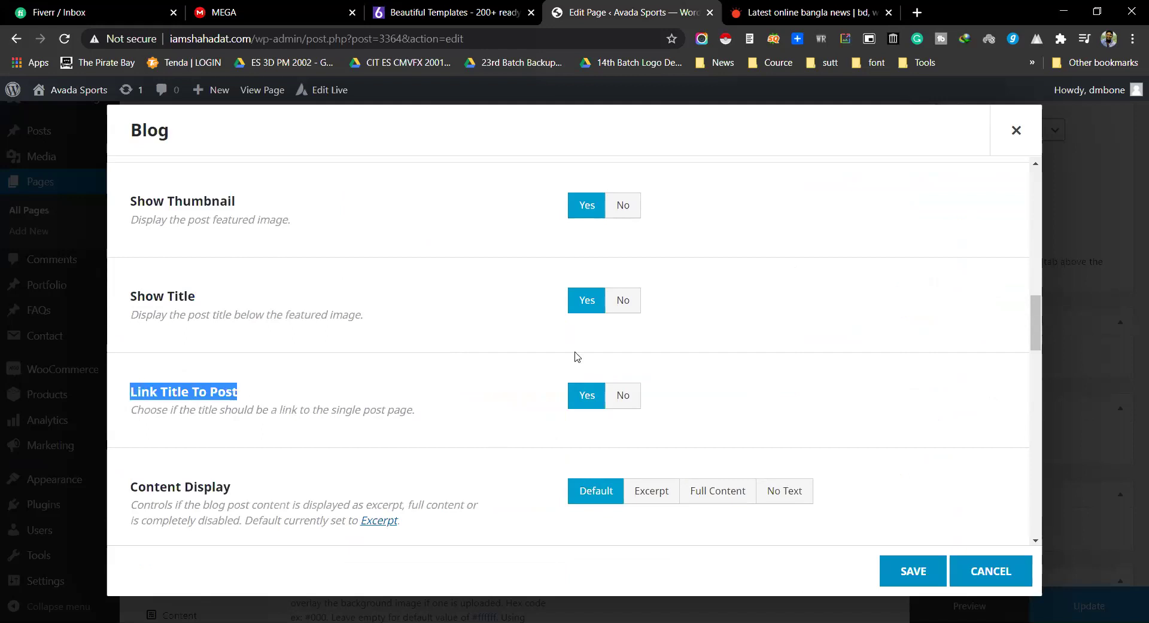
{"action": "scroll", "coordinate": [266, 374], "scroll_direction": "down", "scroll_amount": 1}
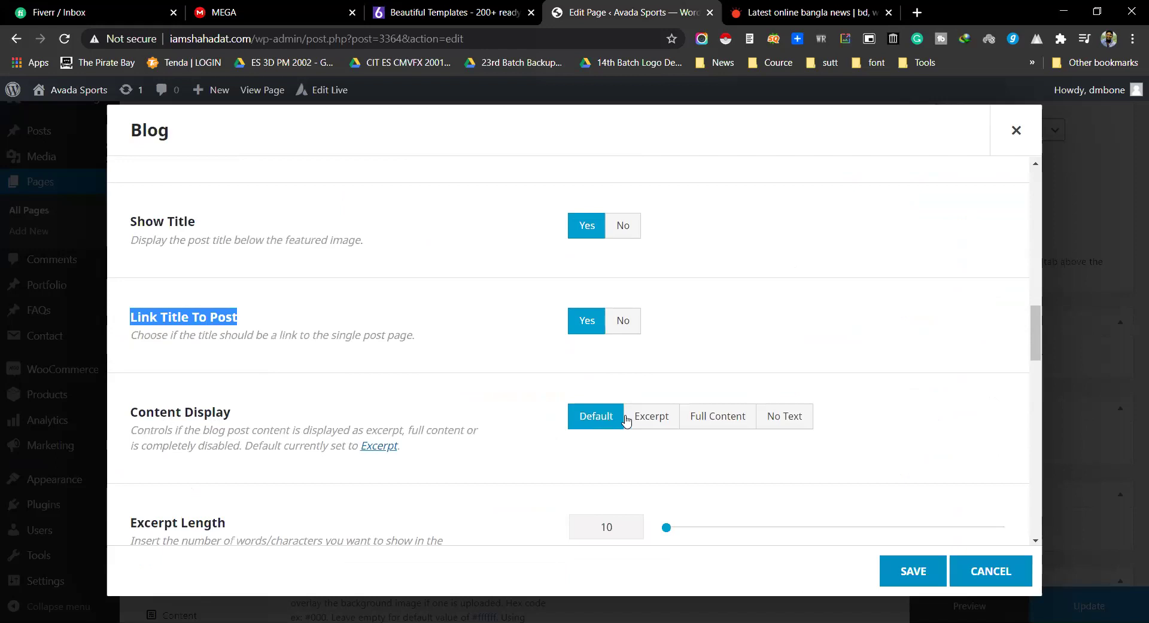
{"action": "scroll", "coordinate": [592, 421], "scroll_direction": "down", "scroll_amount": 2}
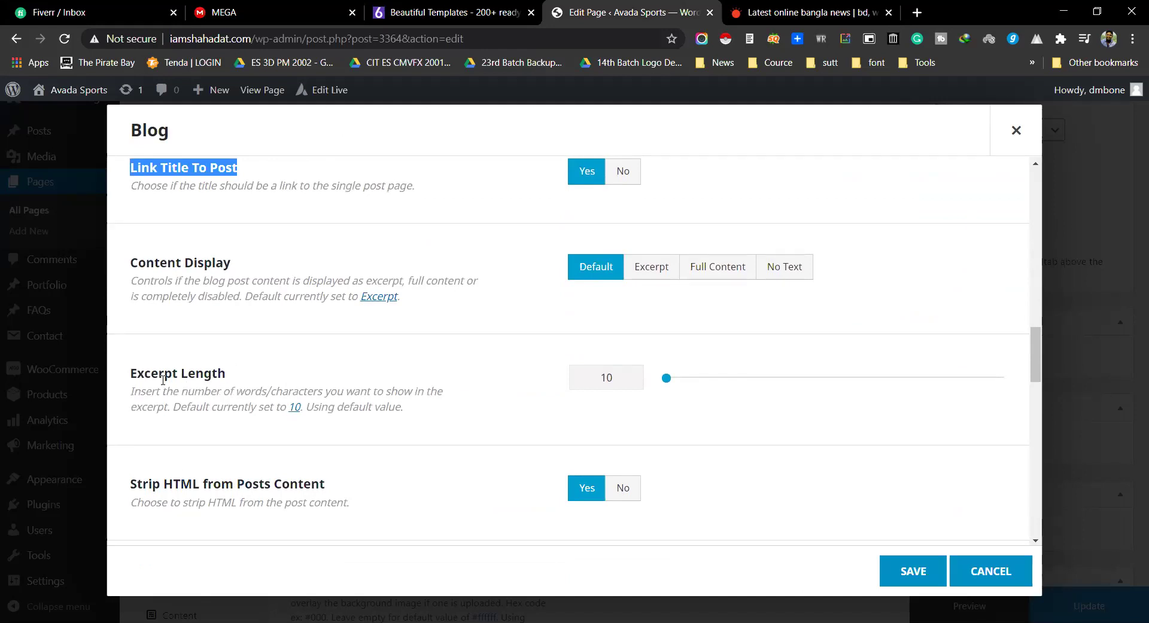
{"action": "left_click_drag", "start_coordinate": [132, 390], "coordinate": [419, 410]}
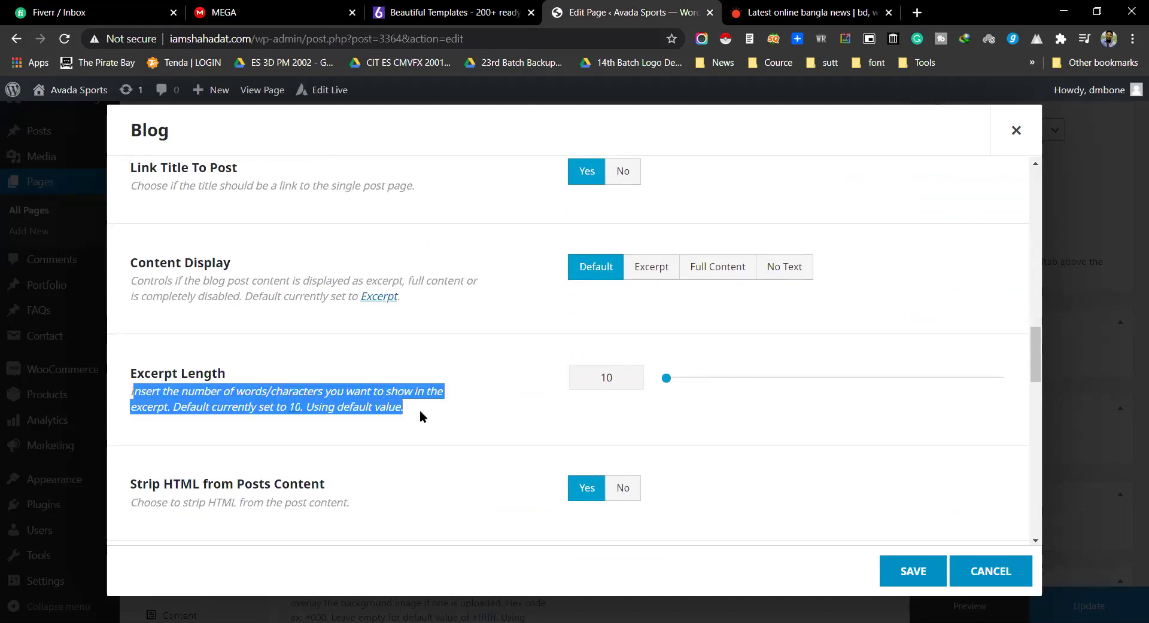
Step: Drag the Excerpt Length slider from the default 10 up to 48
{"action": "key", "text": "ctrl+Tab"}
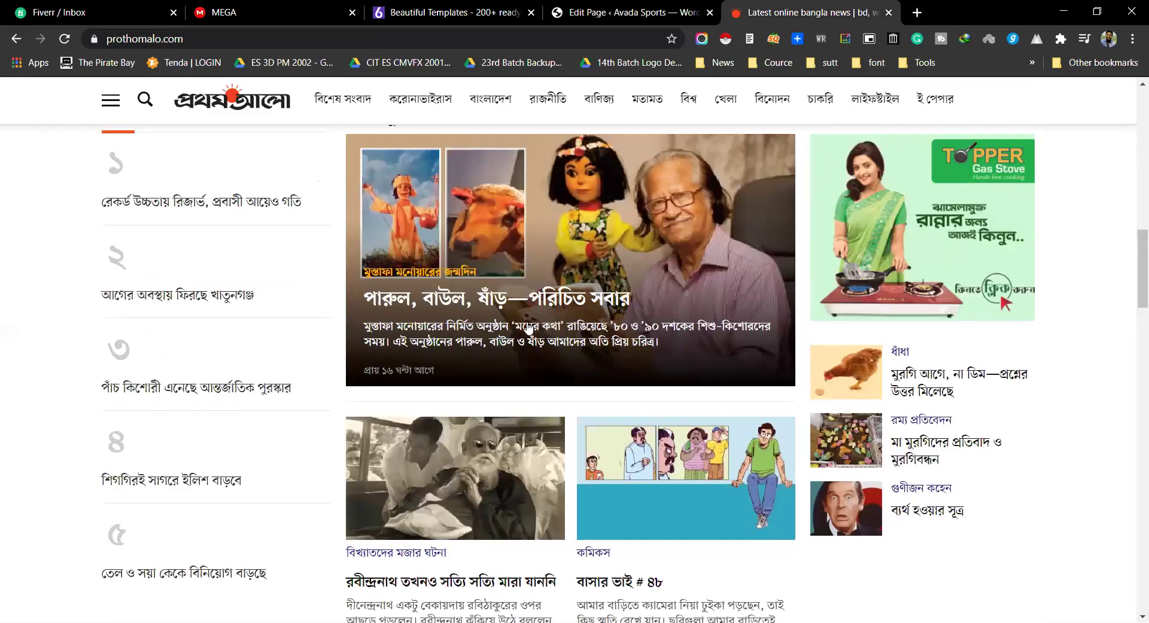
{"action": "left_click", "coordinate": [597, 8]}
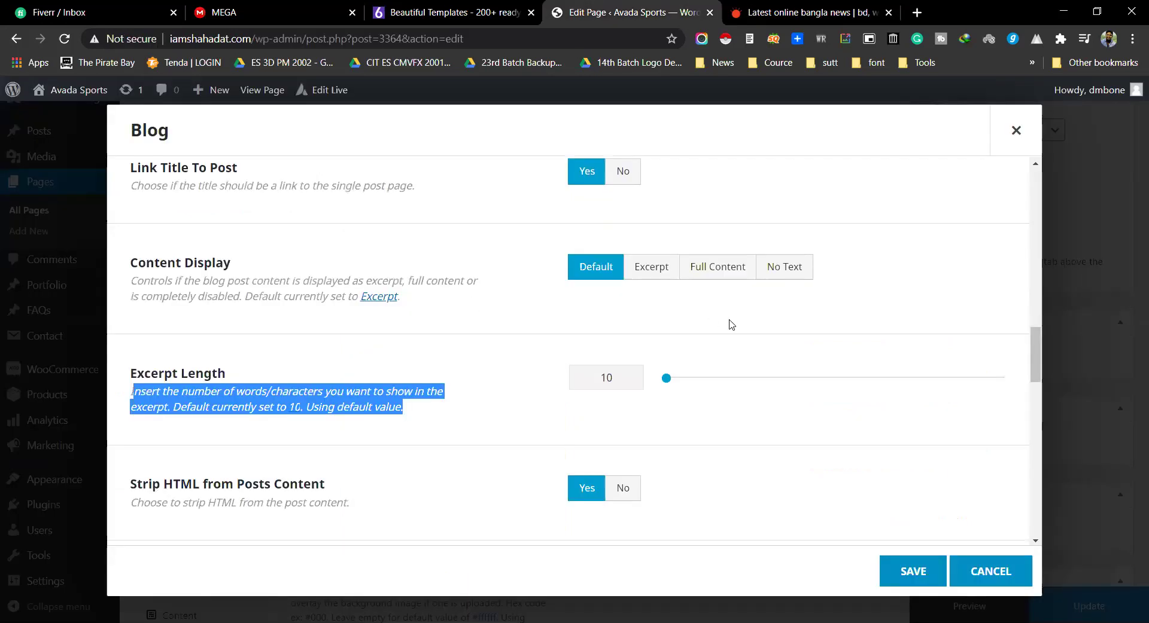
{"action": "left_click_drag", "start_coordinate": [625, 376], "coordinate": [609, 377]}
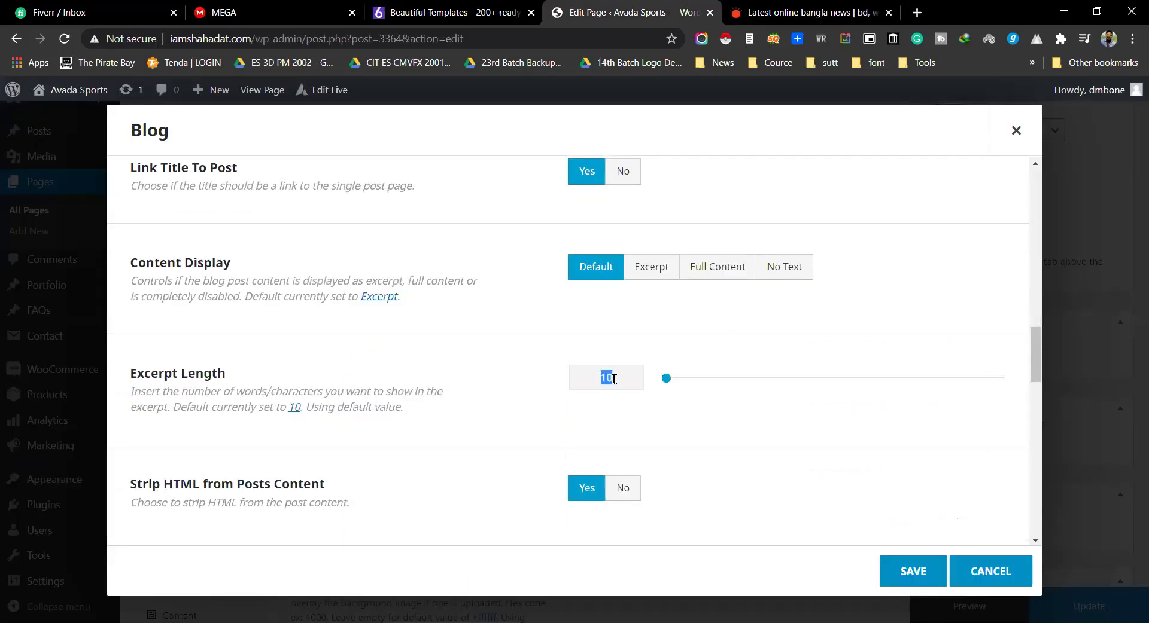
{"action": "left_click_drag", "start_coordinate": [665, 378], "coordinate": [691, 378]}
{"action": "scroll", "coordinate": [372, 369], "scroll_direction": "down", "scroll_amount": 3}
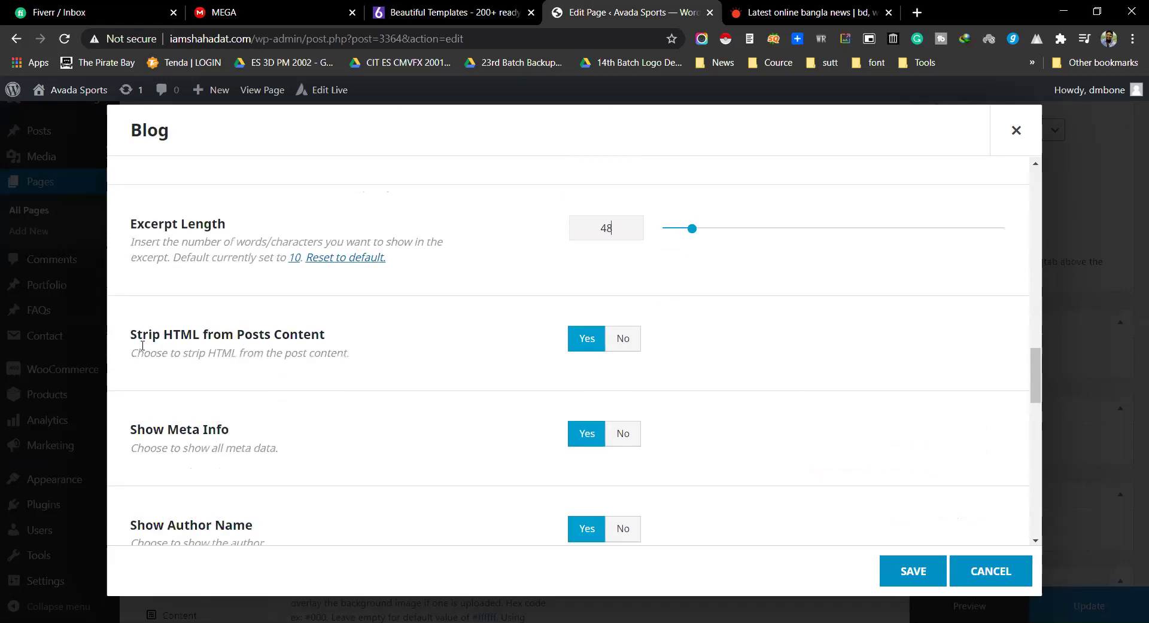
Step: Scroll past Strip HTML from Posts Content and set Show Meta Info to No
{"action": "left_click_drag", "start_coordinate": [133, 336], "coordinate": [304, 337]}
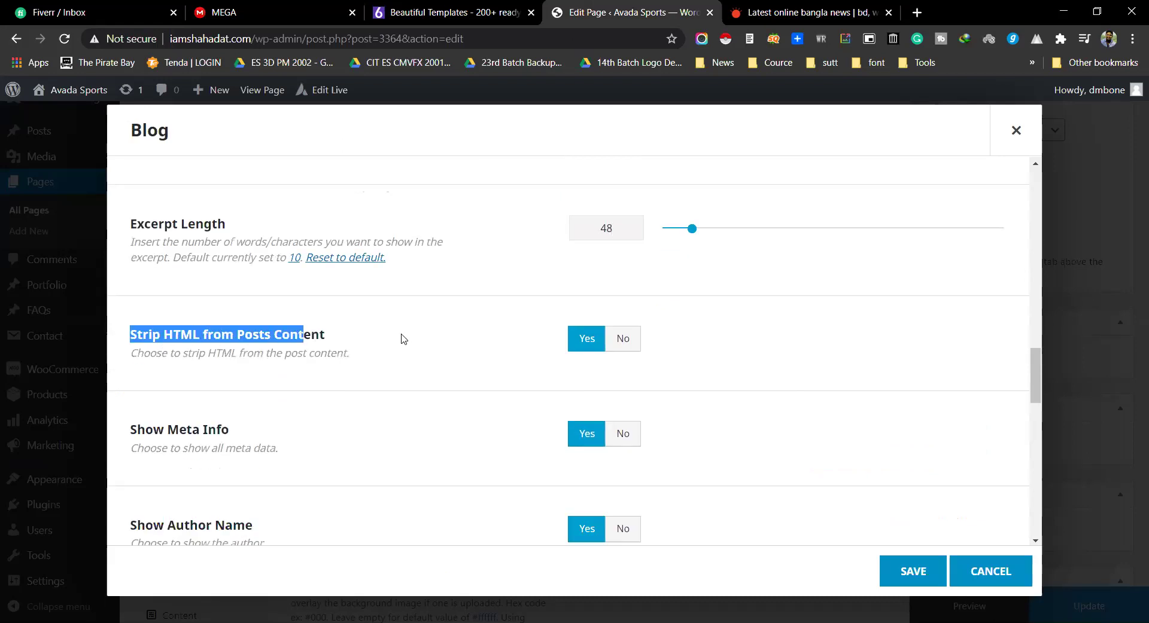
{"action": "double_click", "coordinate": [271, 329]}
{"action": "left_click_drag", "start_coordinate": [164, 330], "coordinate": [285, 330]}
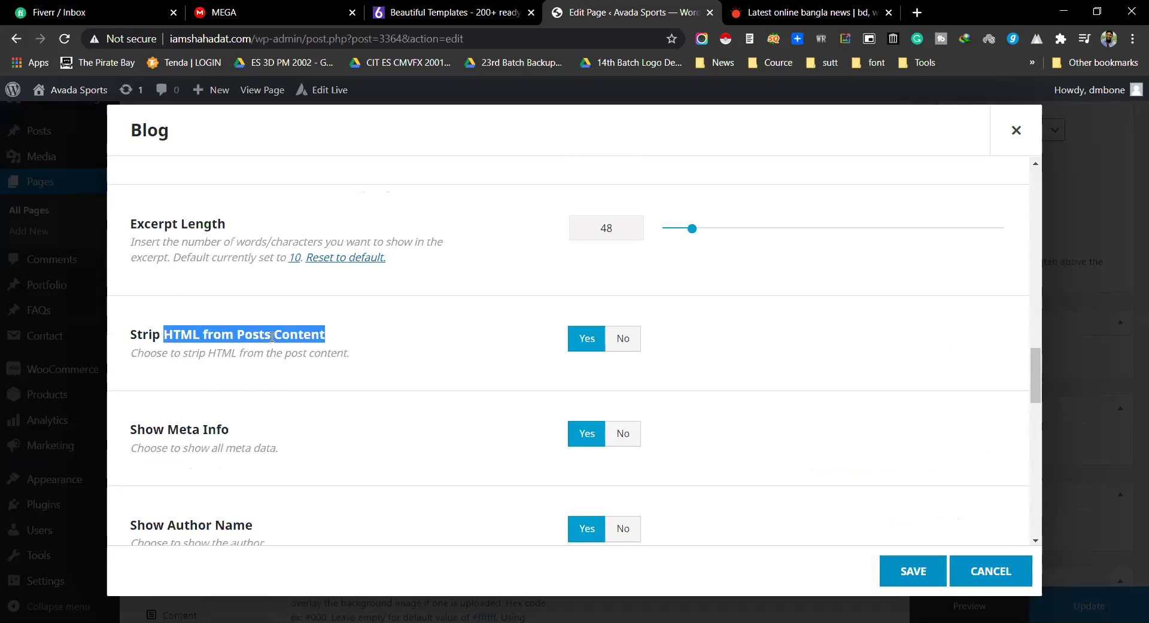
{"action": "triple_click", "coordinate": [337, 340]}
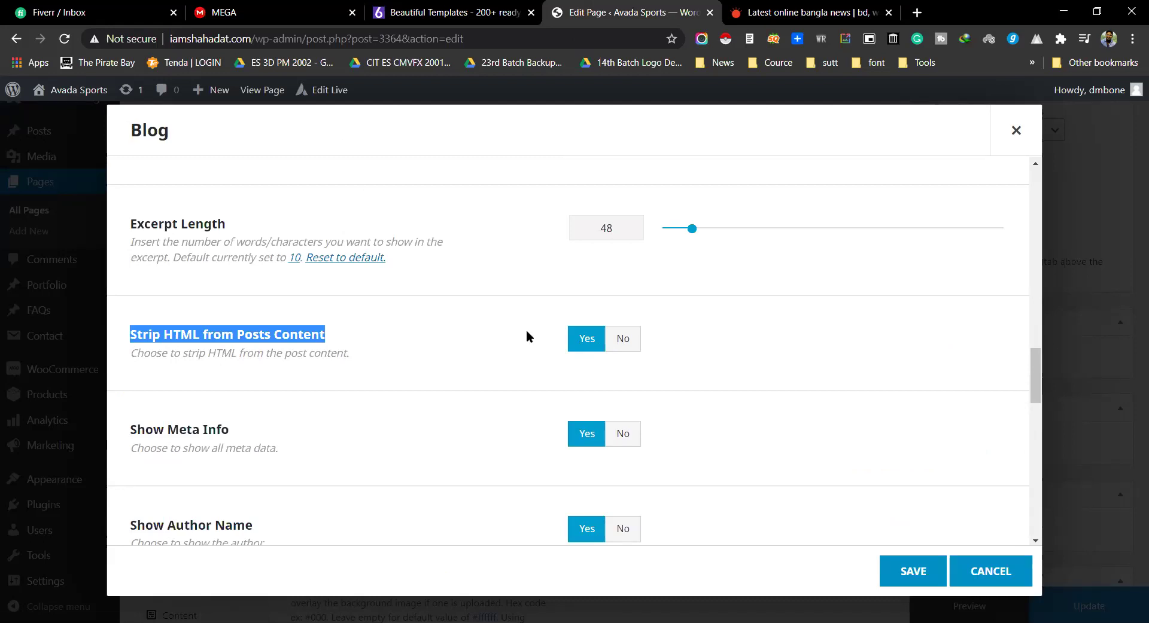
{"action": "scroll", "coordinate": [526, 333], "scroll_direction": "down", "scroll_amount": 1}
{"action": "left_click_drag", "start_coordinate": [130, 356], "coordinate": [247, 357]}
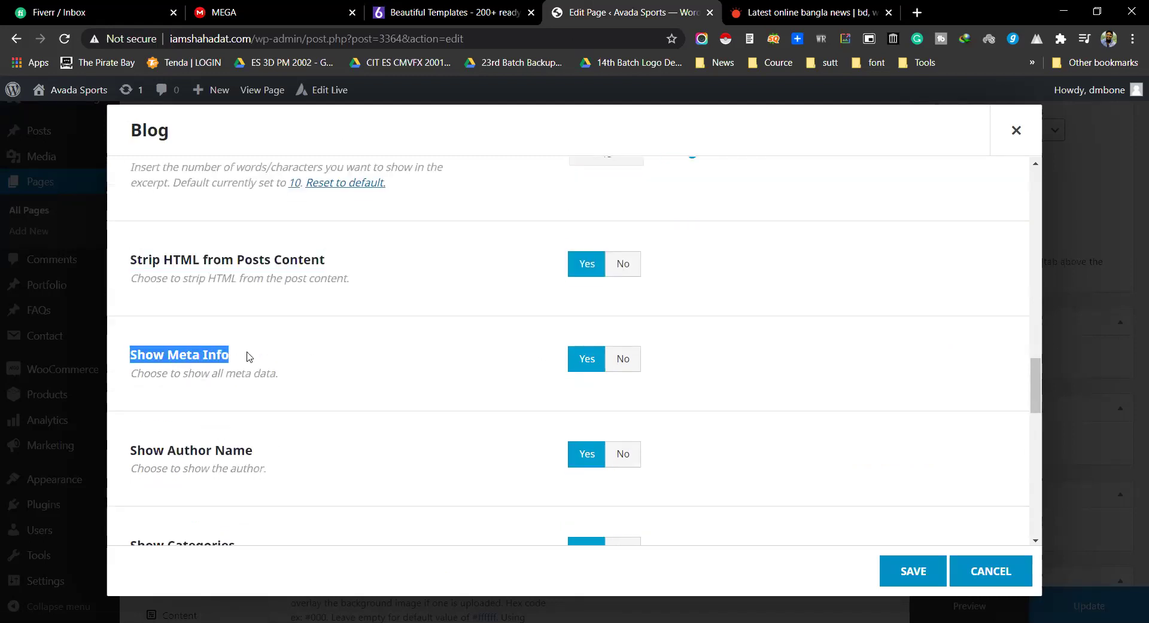
{"action": "left_click", "coordinate": [625, 371]}
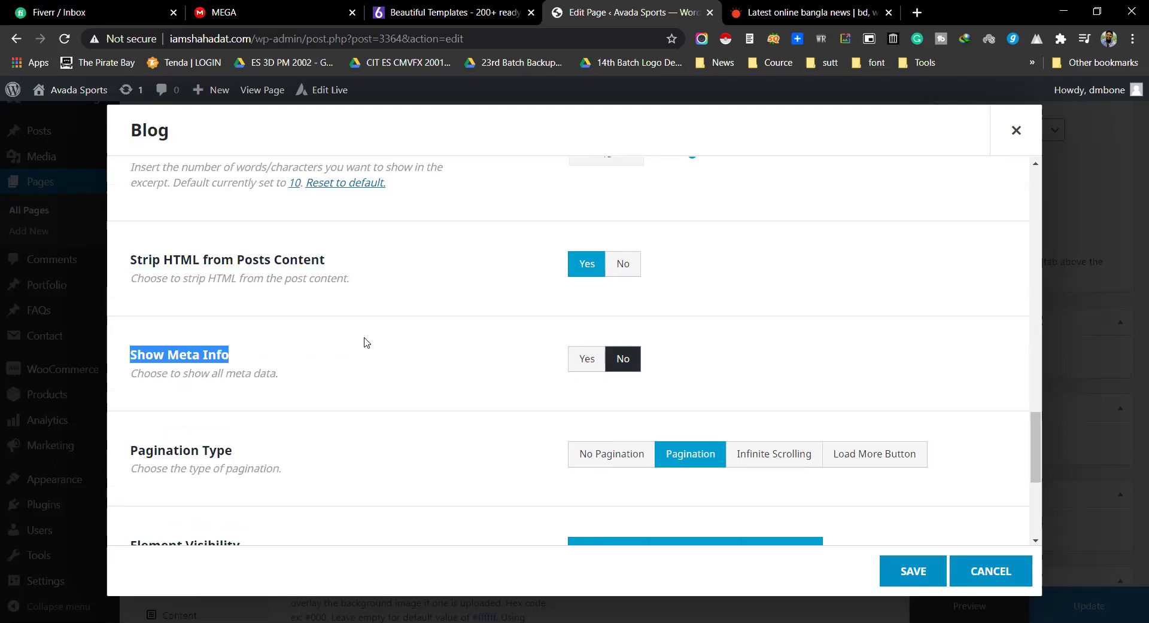
Step: Check that Pagination Type is left on Pagination
{"action": "scroll", "coordinate": [366, 342], "scroll_direction": "down", "scroll_amount": 1}
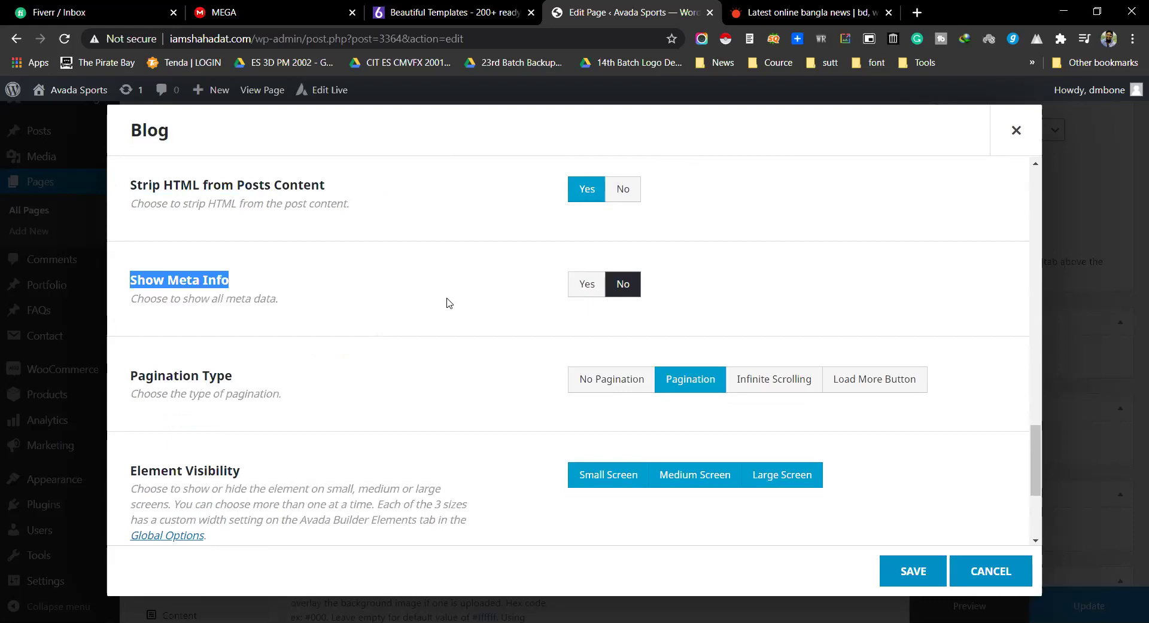
{"action": "double_click", "coordinate": [154, 375]}
{"action": "left_click_drag", "start_coordinate": [154, 375], "coordinate": [266, 379]}
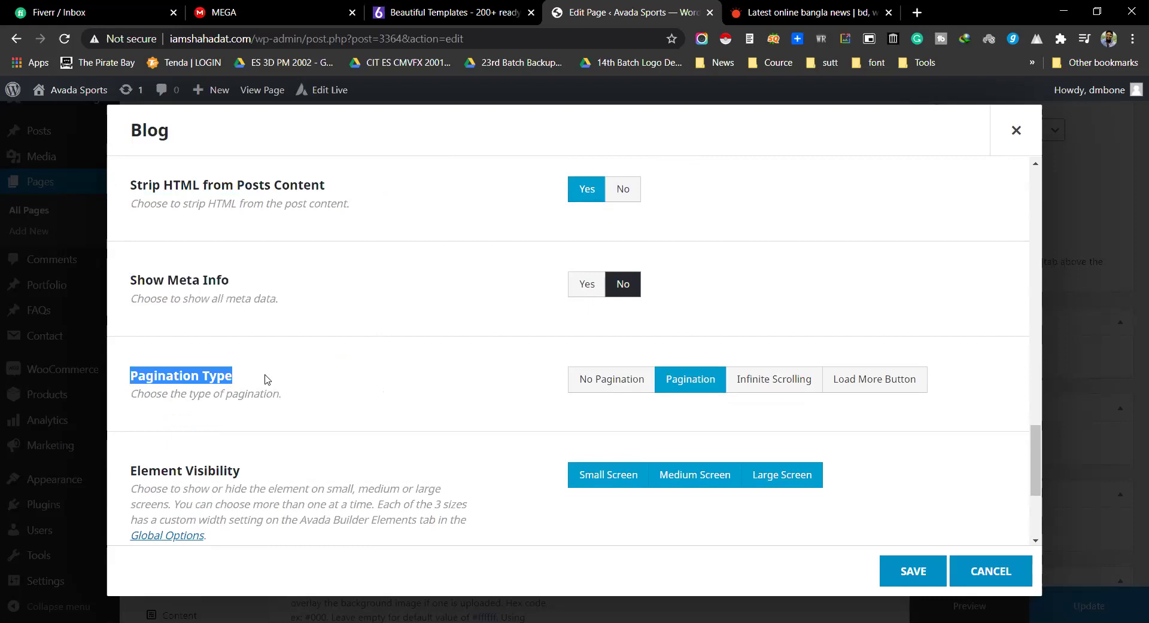
Step: Switch to the Prothom Alo homepage tab and scroll down to its footer
{"action": "key", "text": "ctrl+Tab"}
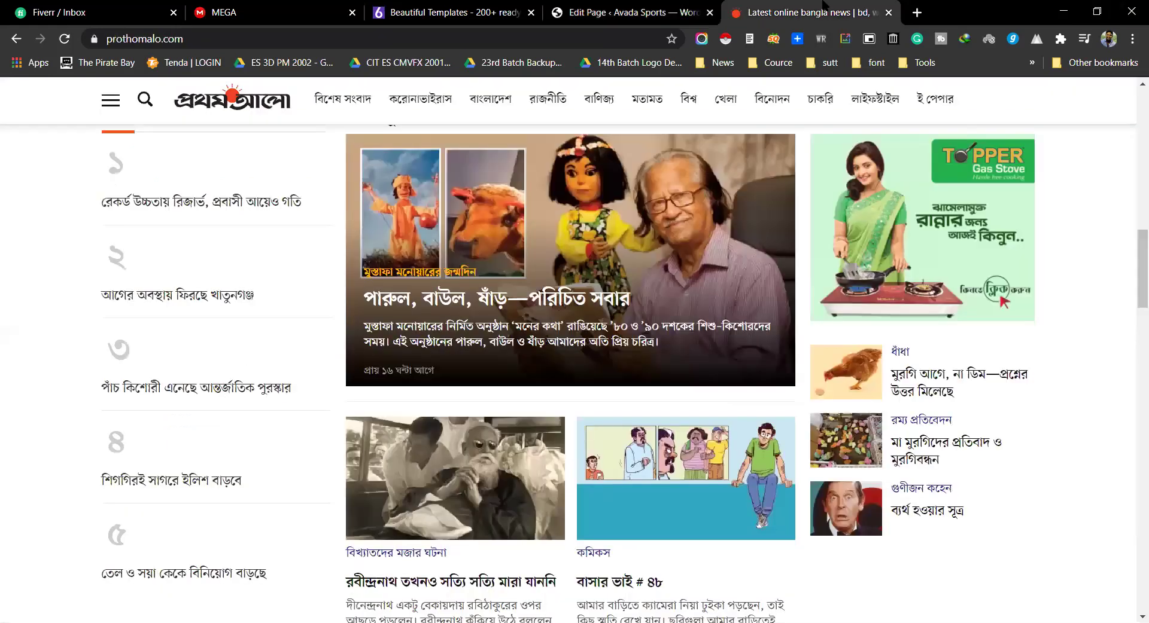
{"action": "scroll", "coordinate": [1131, 414], "scroll_direction": "down", "scroll_amount": 5}
{"action": "scroll", "coordinate": [1131, 414], "scroll_direction": "down", "scroll_amount": 10}
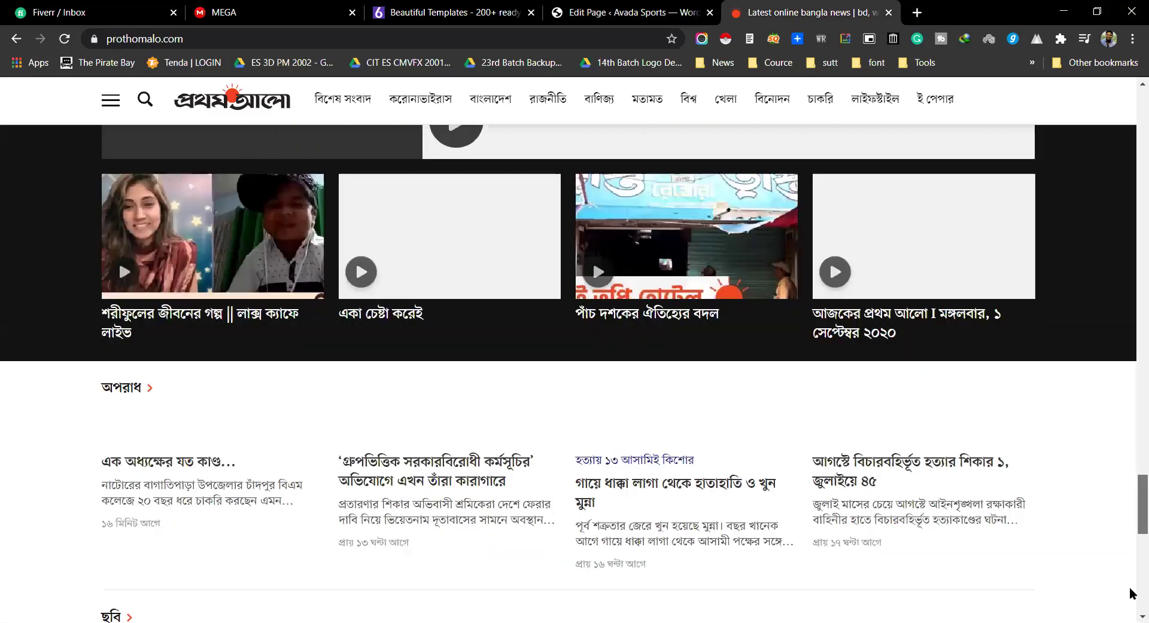
{"action": "scroll", "coordinate": [676, 371], "scroll_direction": "down", "scroll_amount": 15}
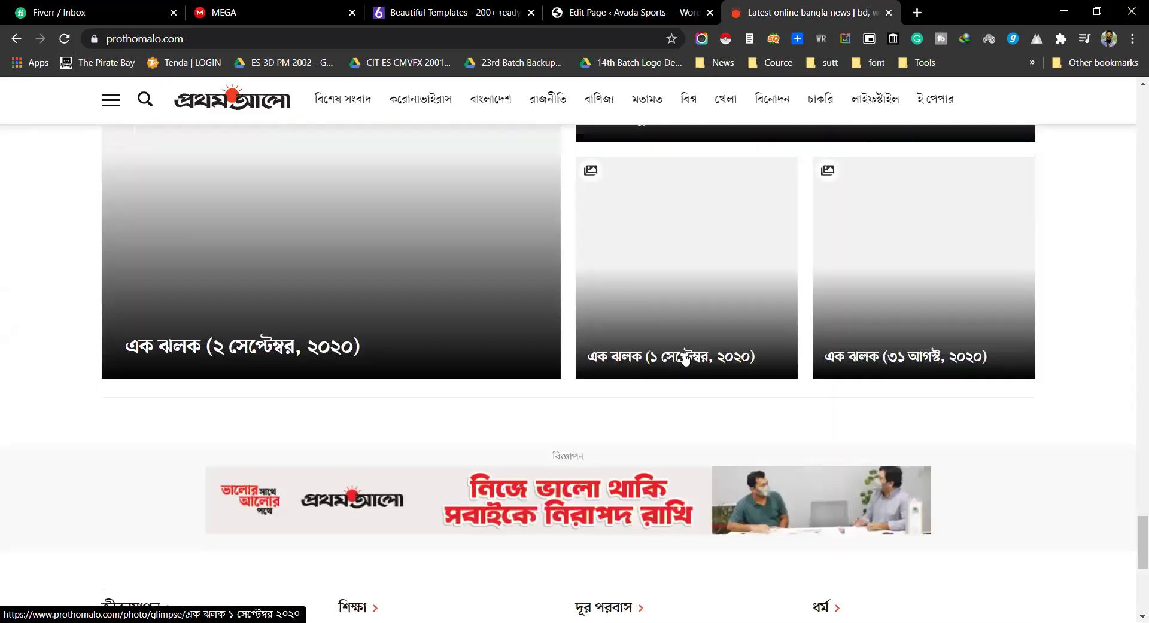
{"action": "scroll", "coordinate": [687, 362], "scroll_direction": "down", "scroll_amount": 2}
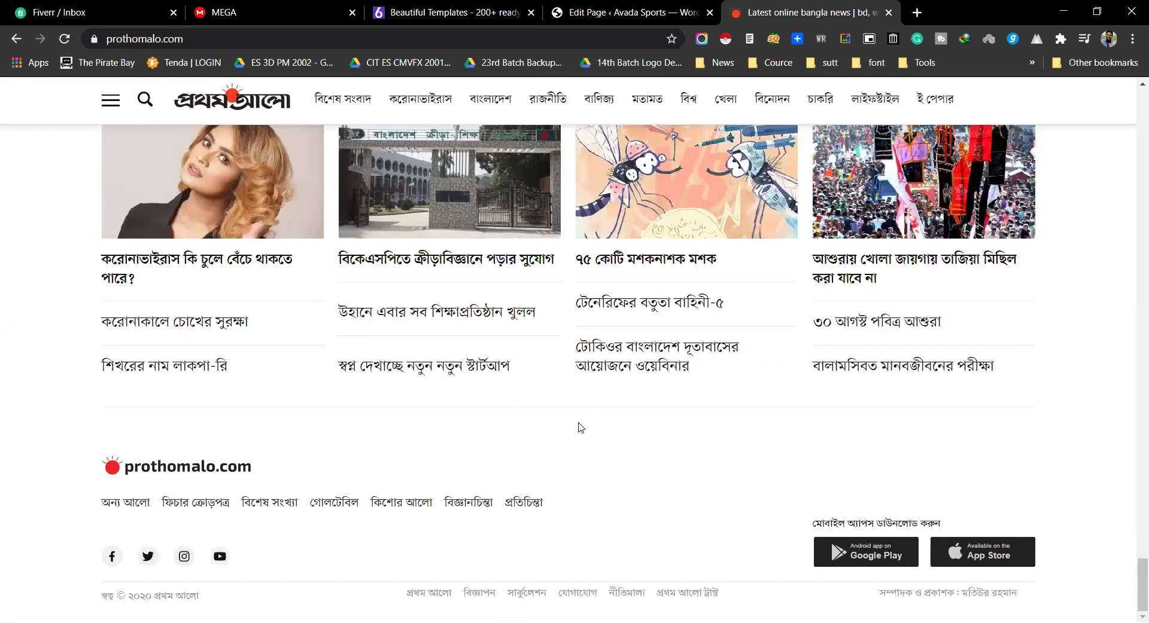
{"action": "mouse_move", "coordinate": [1135, 579]}
{"action": "left_mouse_down"}
{"action": "mouse_move", "coordinate": [1135, 558]}
{"action": "mouse_move", "coordinate": [1131, 578]}
{"action": "left_mouse_up"}
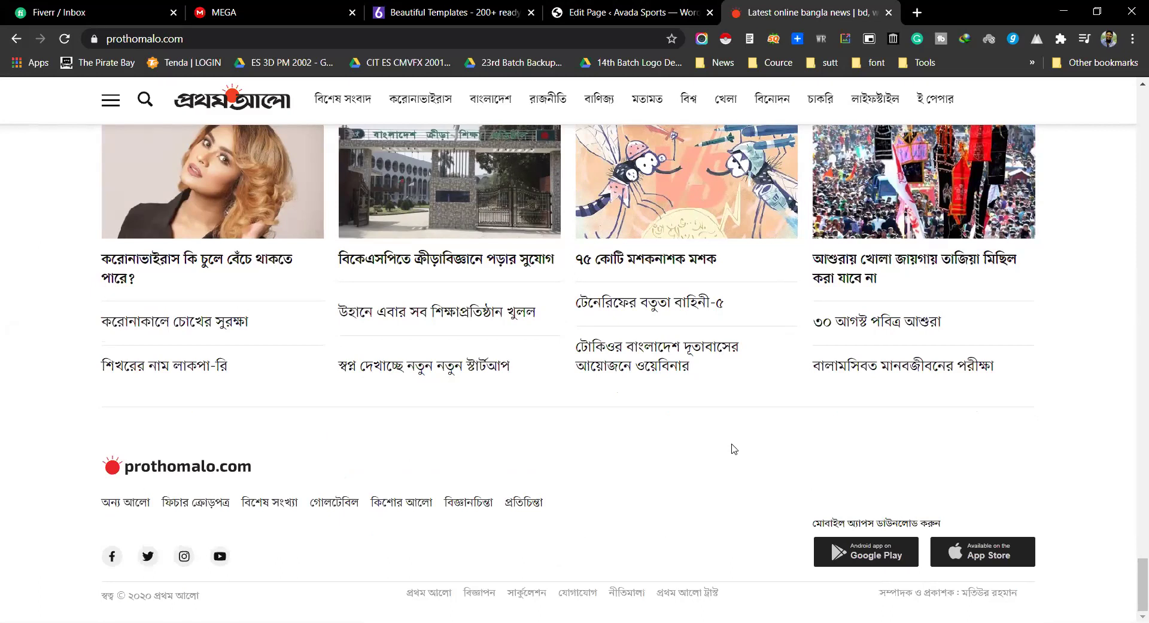
Step: Try Infinite Scrolling, then Pagination, as the Blog element's pagination type, comparing with the news site
{"action": "left_click", "coordinate": [632, 5]}
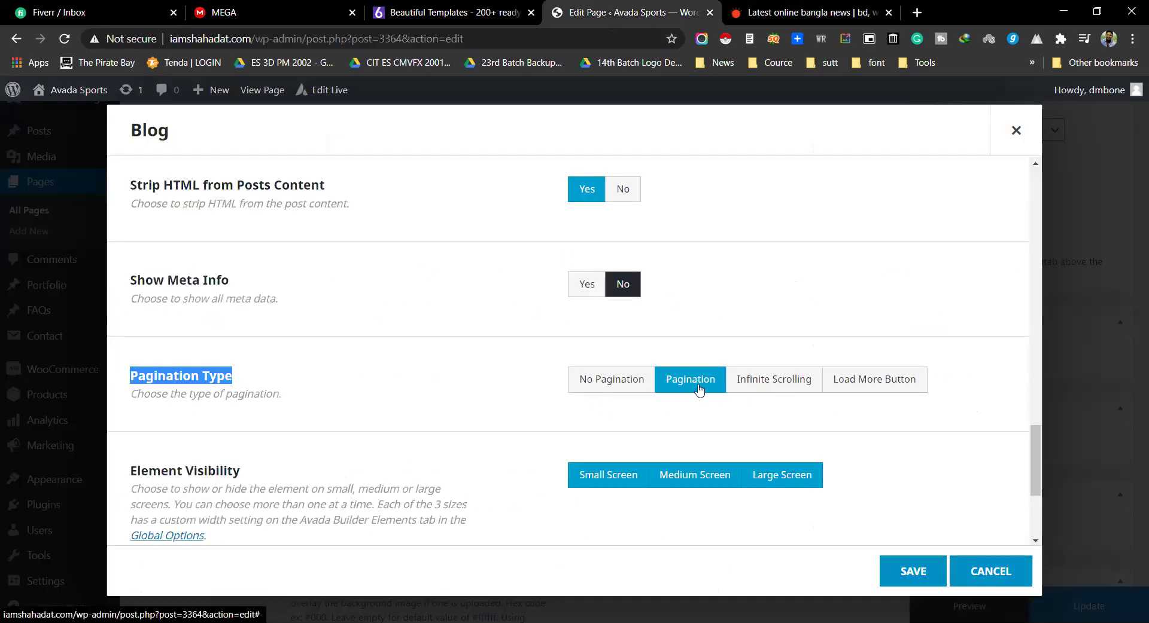
{"action": "left_click", "coordinate": [770, 388]}
{"action": "key", "text": "ctrl+Tab"}
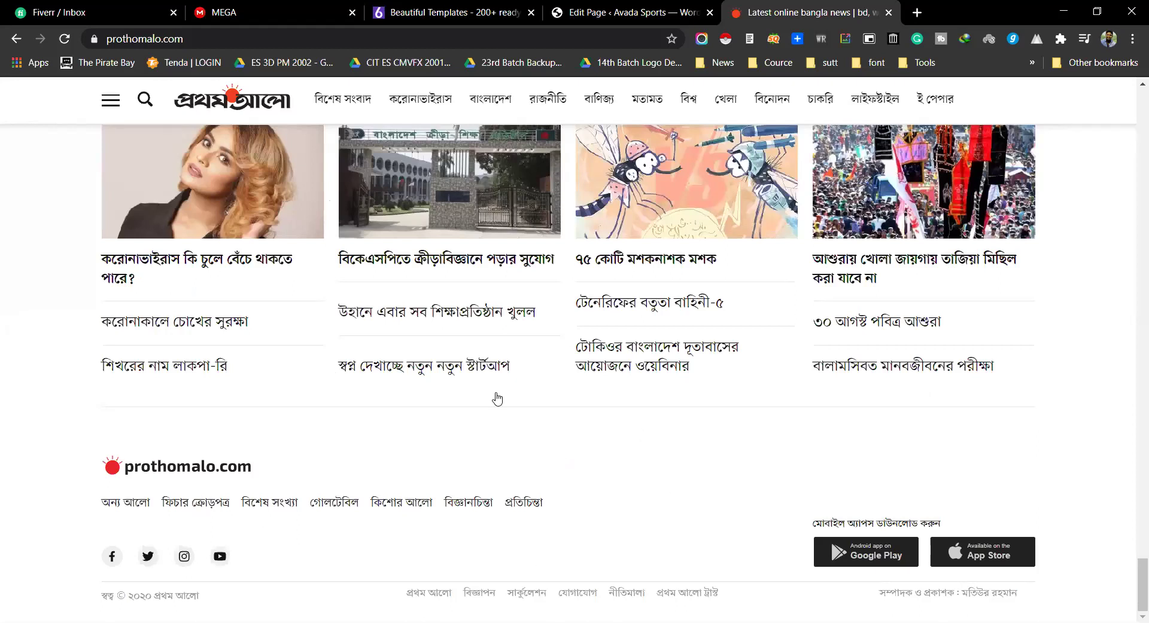
{"action": "left_click", "coordinate": [586, 13]}
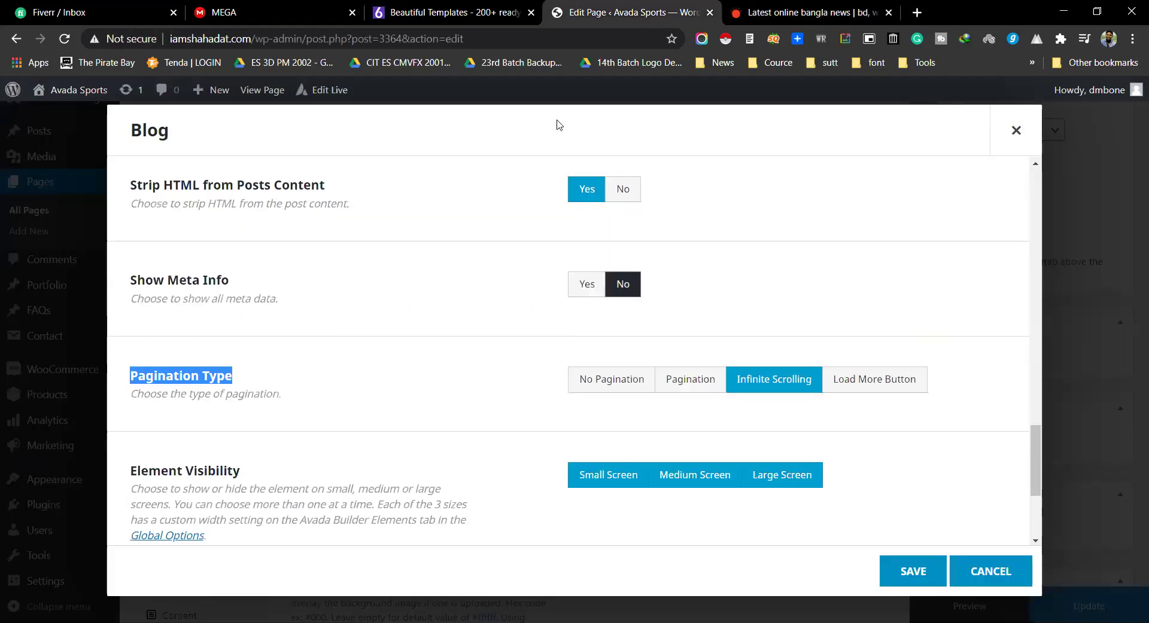
{"action": "left_click", "coordinate": [687, 392]}
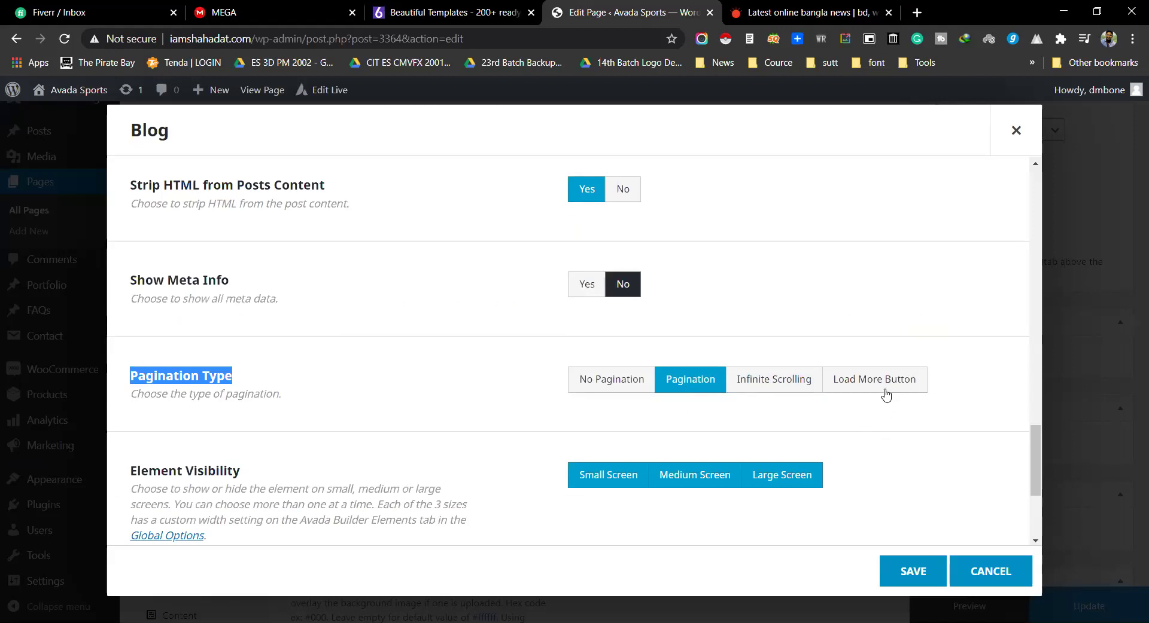
{"action": "key", "text": "ctrl+Tab"}
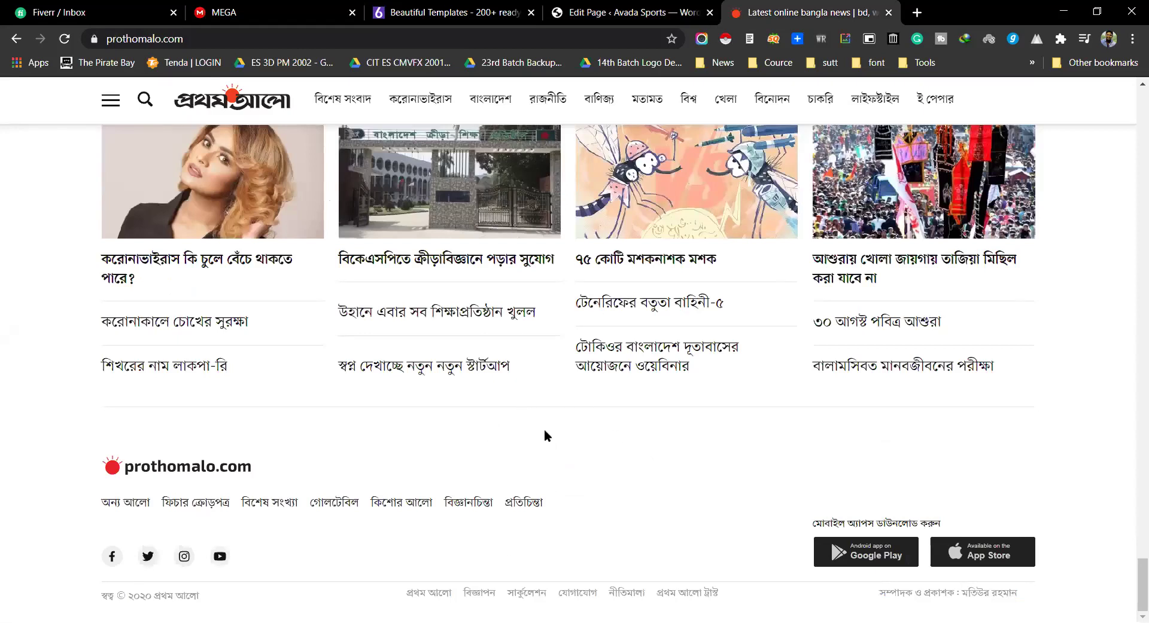
{"action": "left_click", "coordinate": [616, 12]}
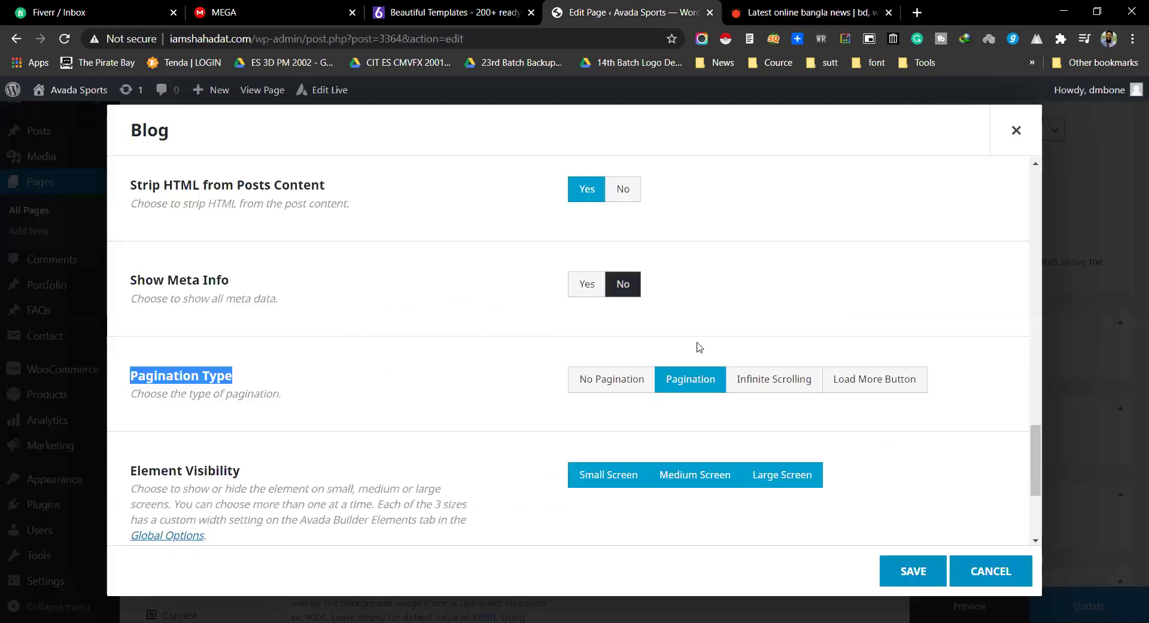
Step: Set the Blog element's pagination type to Load More Button and review the options
{"action": "left_click", "coordinate": [872, 390]}
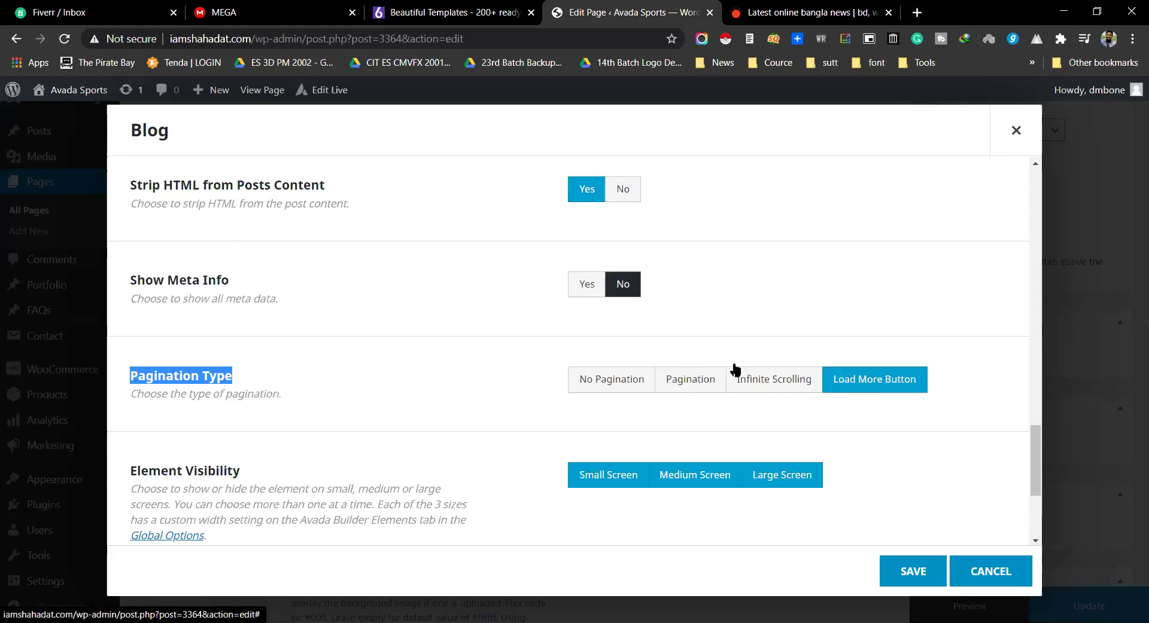
{"action": "left_click", "coordinate": [776, 5]}
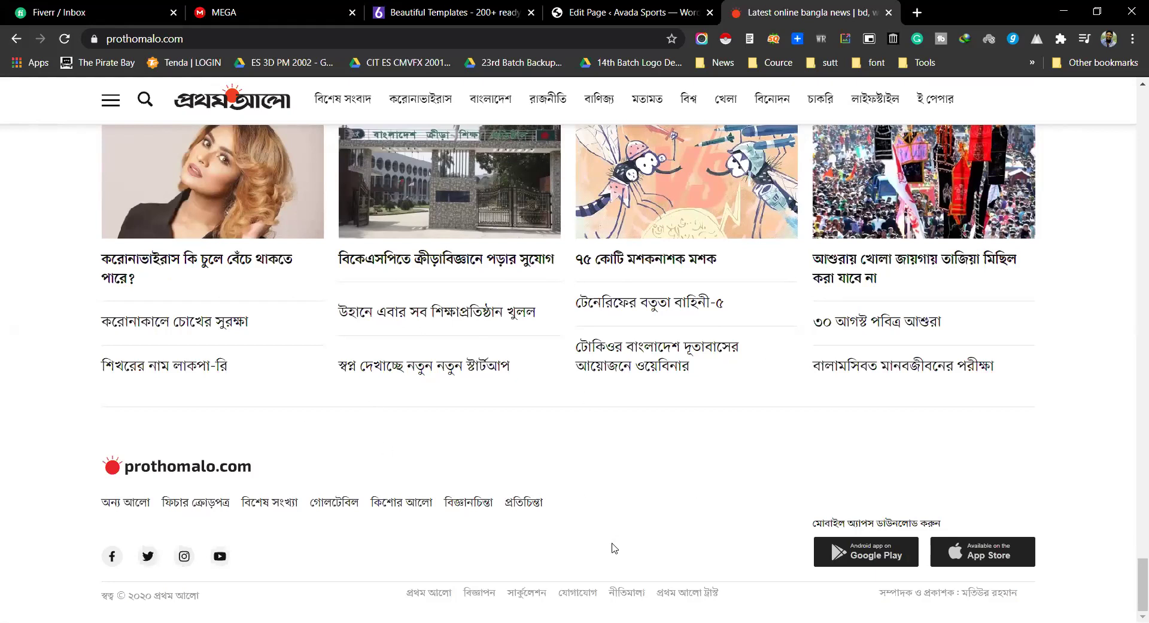
{"action": "left_click", "coordinate": [599, 11]}
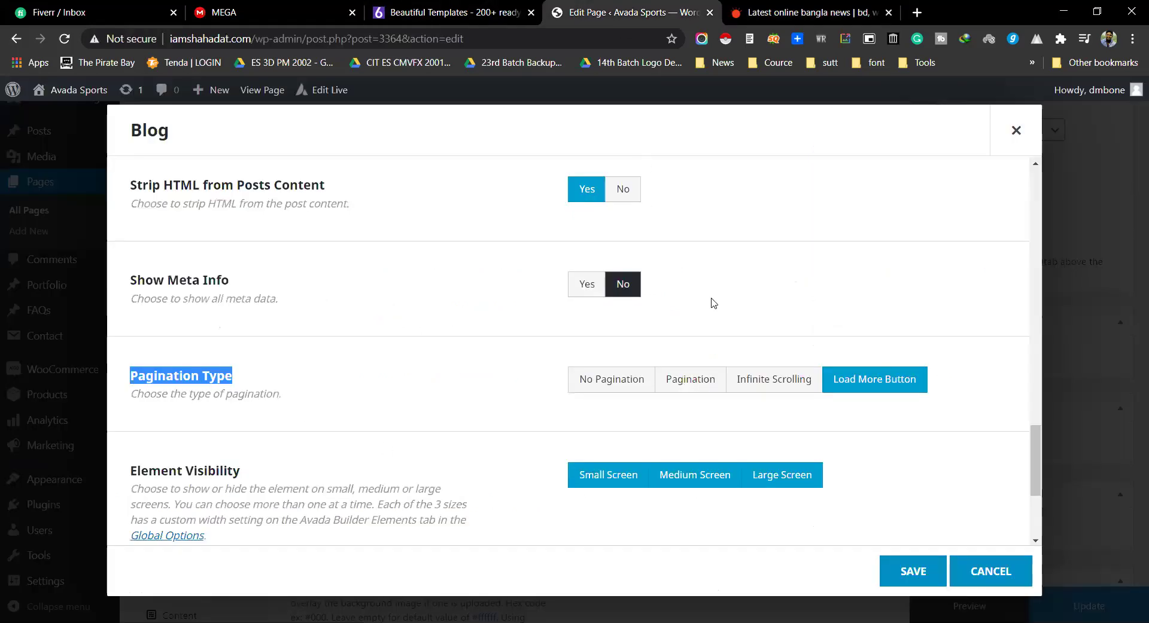
{"action": "scroll", "coordinate": [733, 301], "scroll_direction": "down", "scroll_amount": 4}
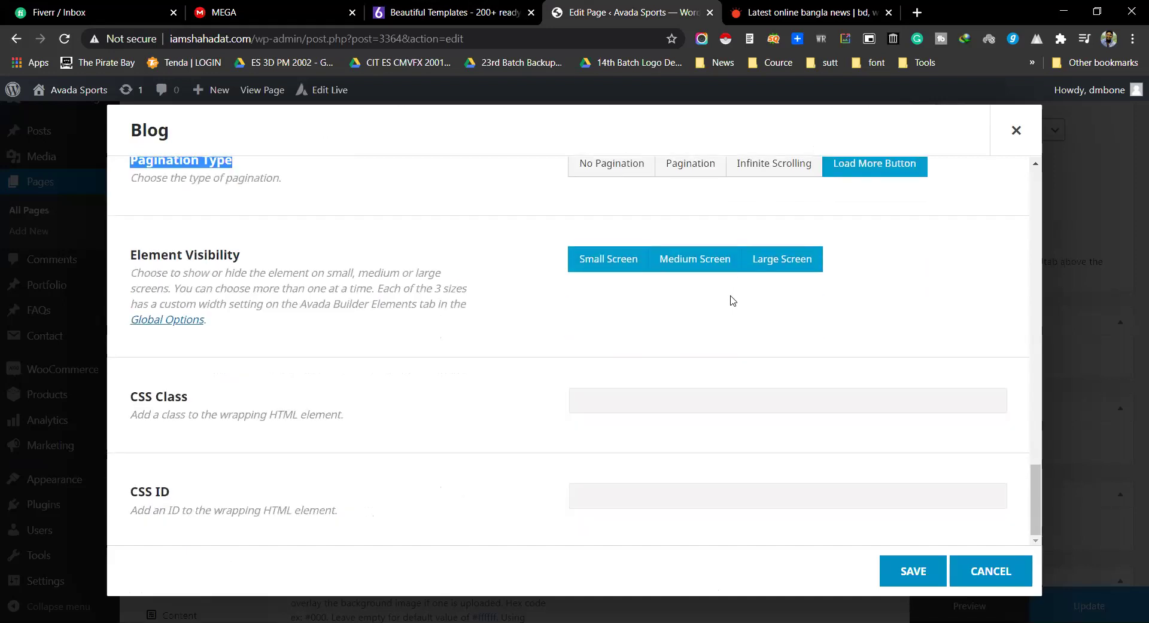
{"action": "scroll", "coordinate": [733, 300], "scroll_direction": "up", "scroll_amount": 20}
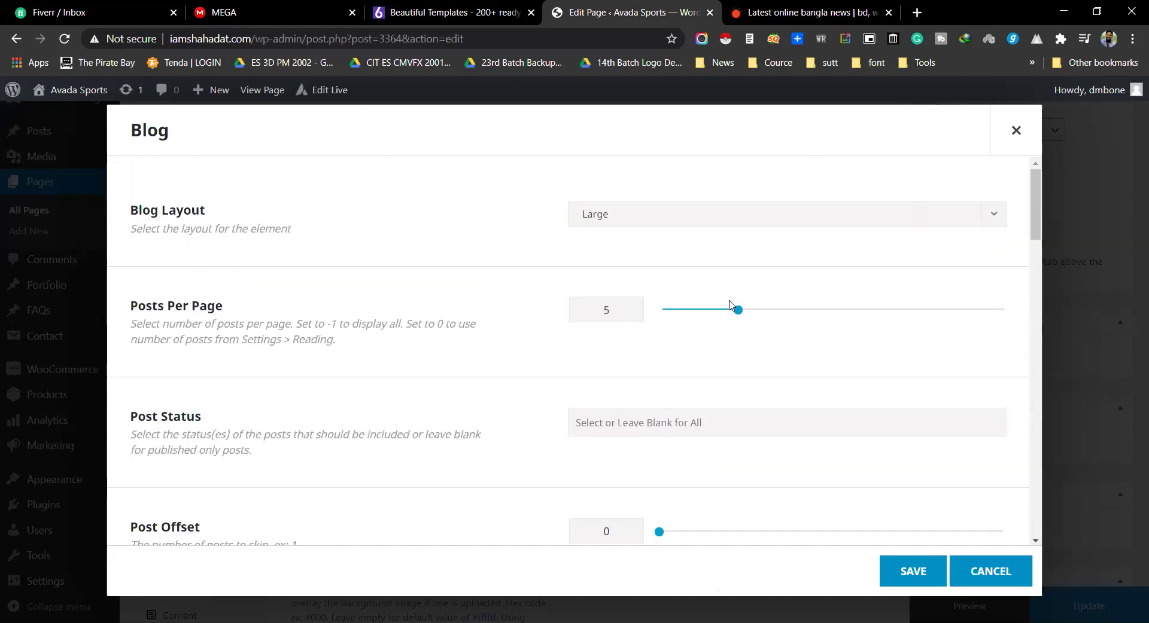
Step: Close the Blog element's settings dialog
{"action": "scroll", "coordinate": [742, 299], "scroll_direction": "down", "scroll_amount": 20}
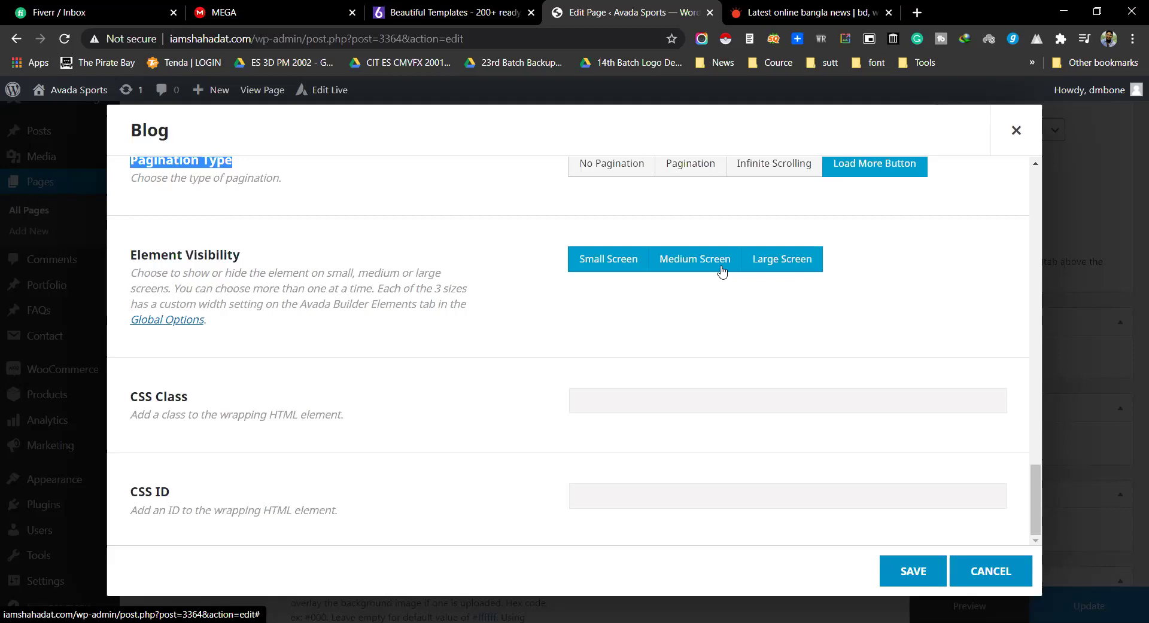
{"action": "scroll", "coordinate": [861, 282], "scroll_direction": "up", "scroll_amount": 8}
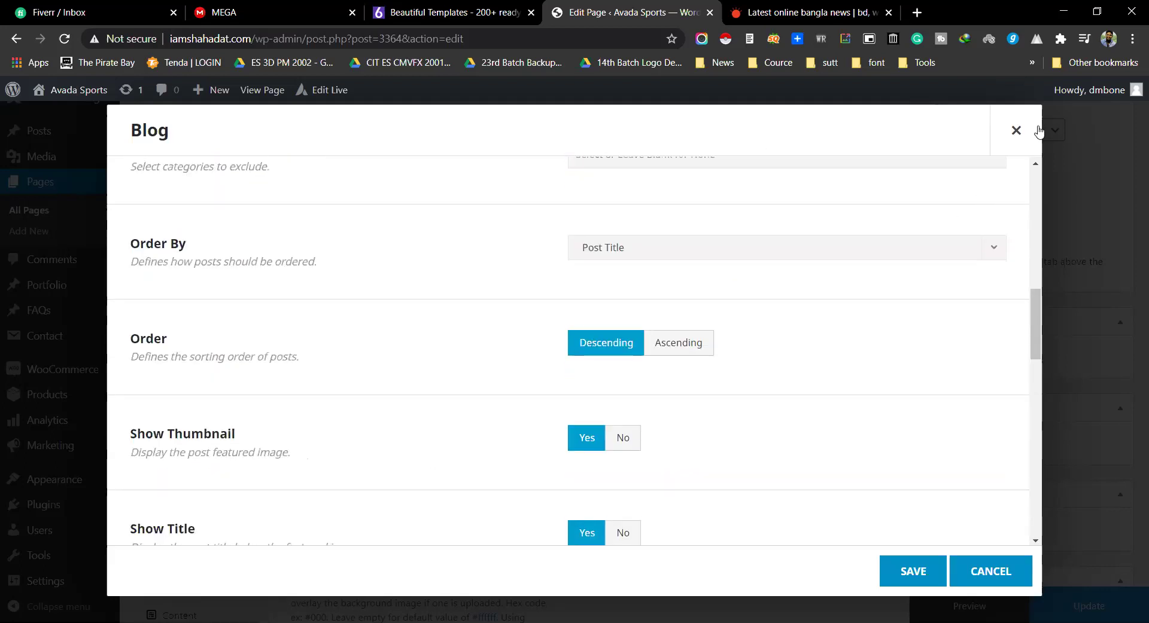
{"action": "left_click", "coordinate": [1016, 130]}
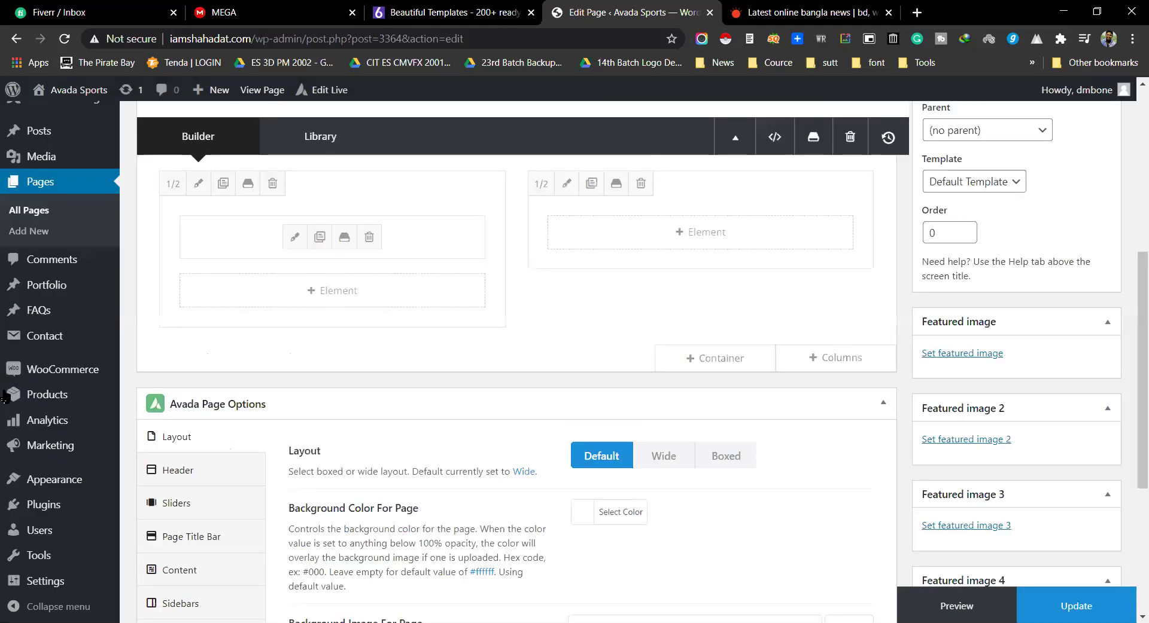
Step: Open Settings > Reading in a new tab and switch to it
{"action": "scroll", "coordinate": [28, 465], "scroll_direction": "down", "scroll_amount": 1}
{"action": "mouse_move", "coordinate": [54, 480]}
{"action": "mouse_move", "coordinate": [45, 576]}
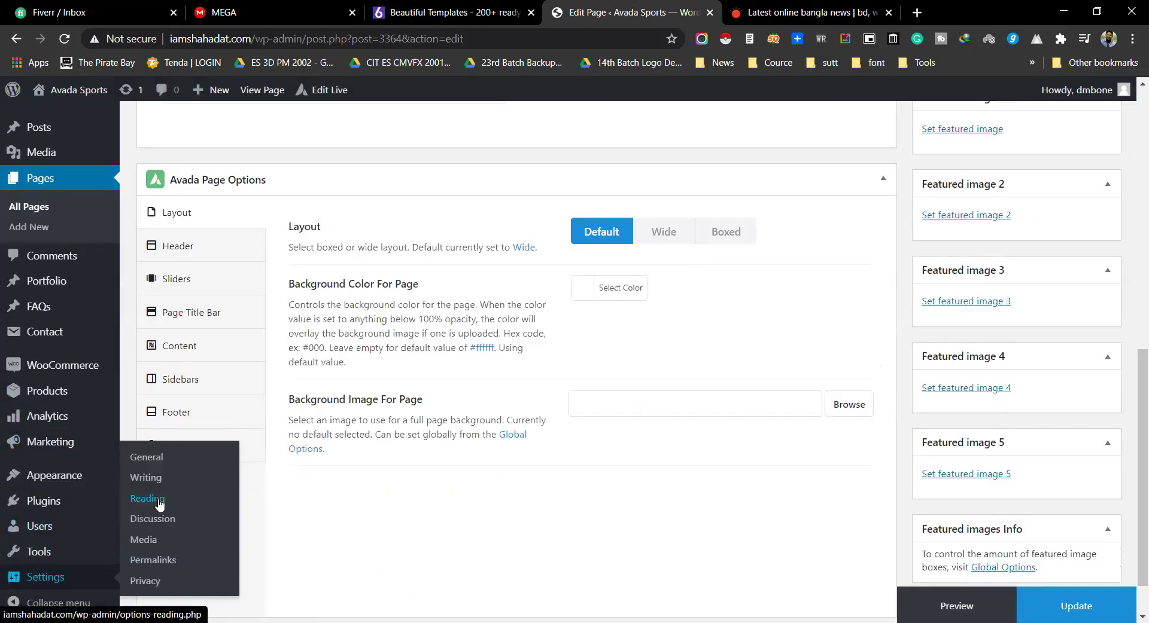
{"action": "middle_click", "coordinate": [150, 502]}
{"action": "left_click", "coordinate": [691, 8]}
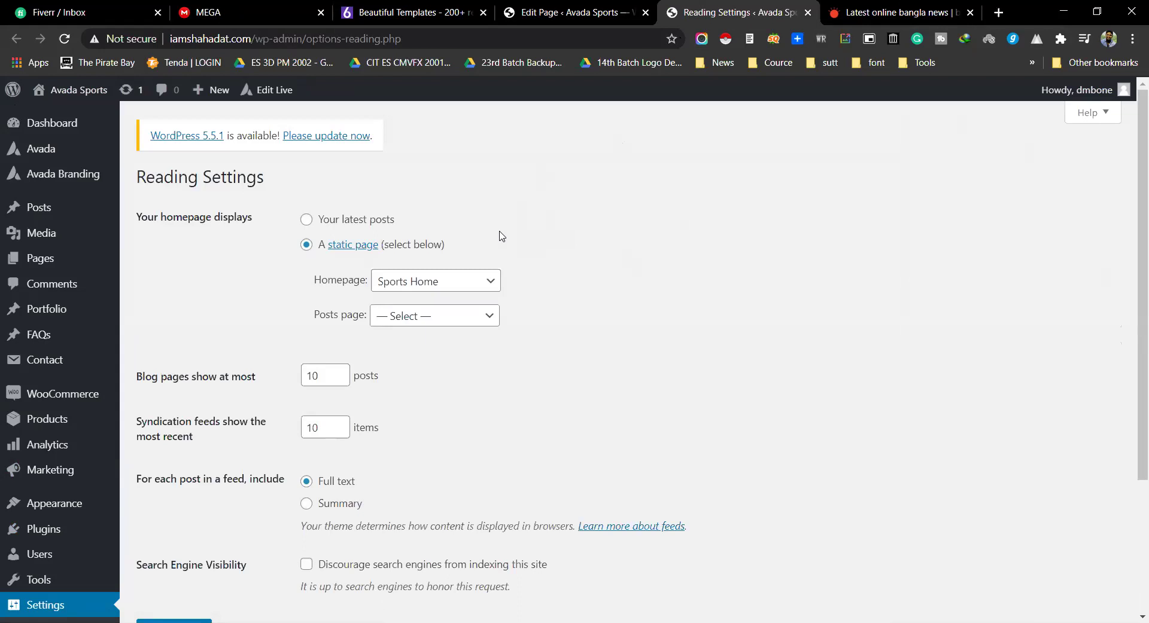
Step: Keep Sports Home as the static homepage
{"action": "left_click", "coordinate": [429, 284]}
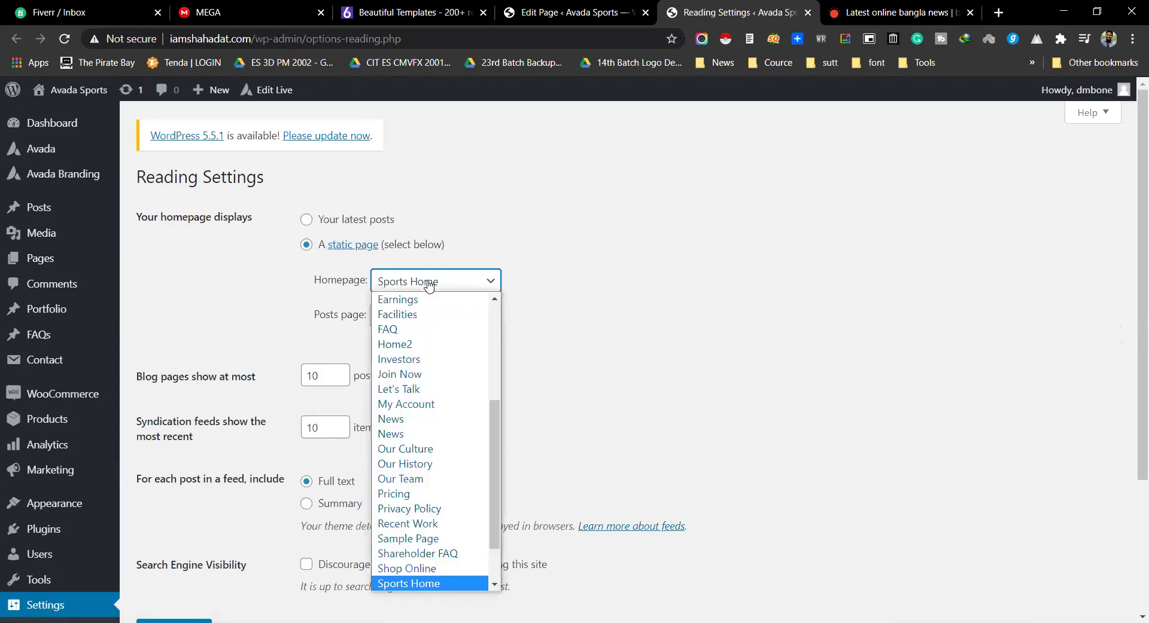
{"action": "left_click", "coordinate": [429, 285]}
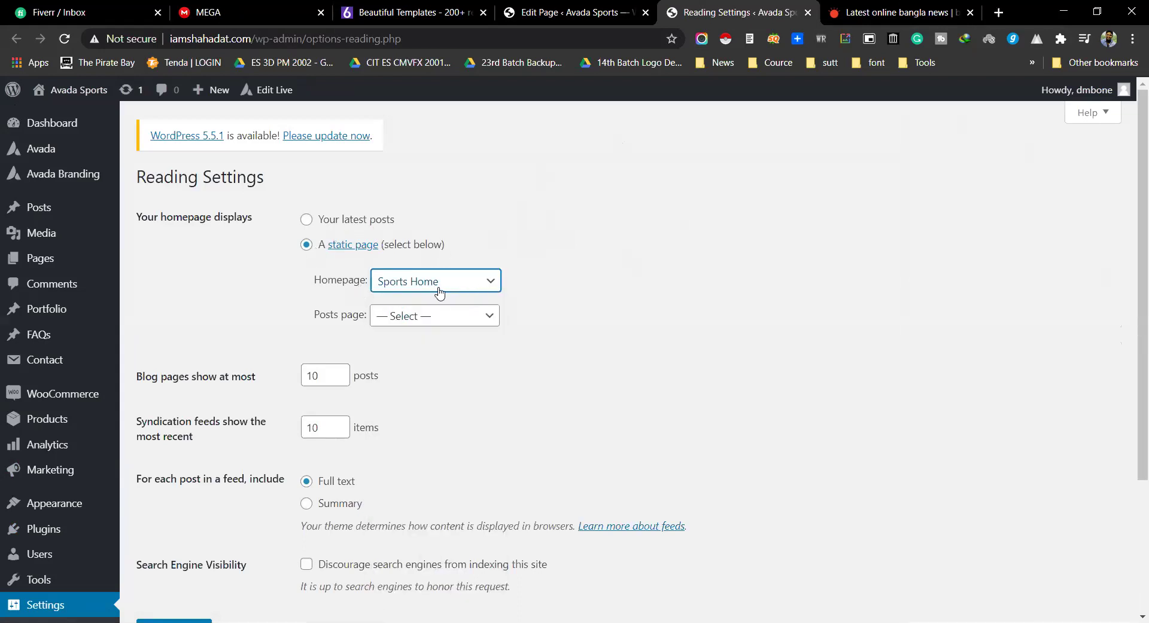
{"action": "left_click_drag", "start_coordinate": [307, 321], "coordinate": [368, 322]}
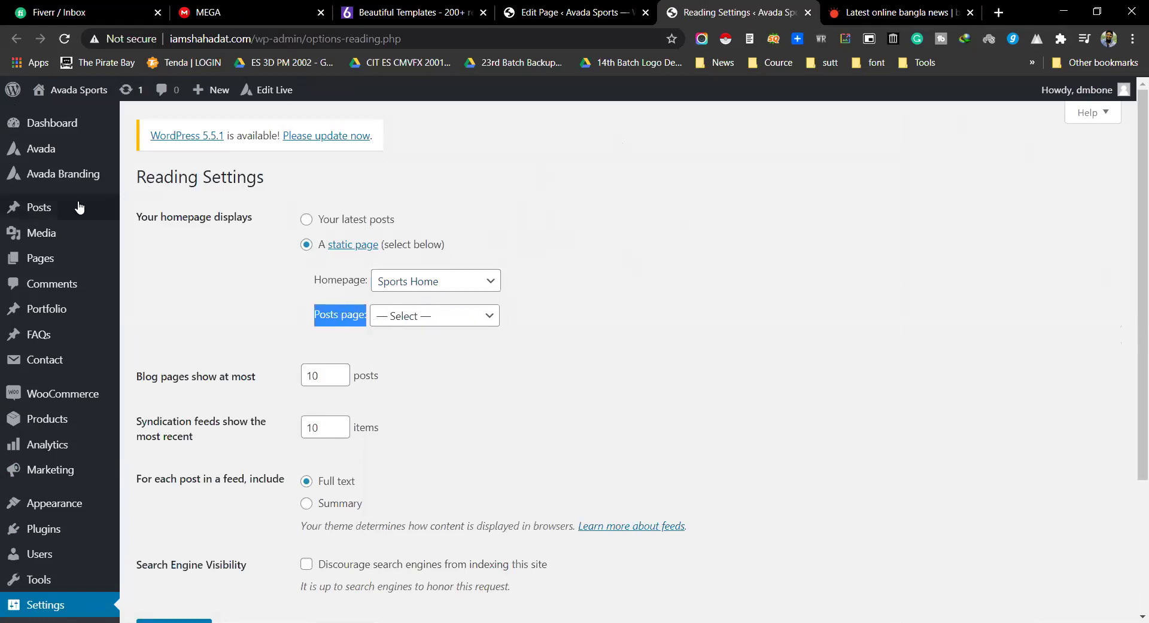
Step: Open the All Posts list in a new tab and check its 34-item post count
{"action": "mouse_move", "coordinate": [48, 208]}
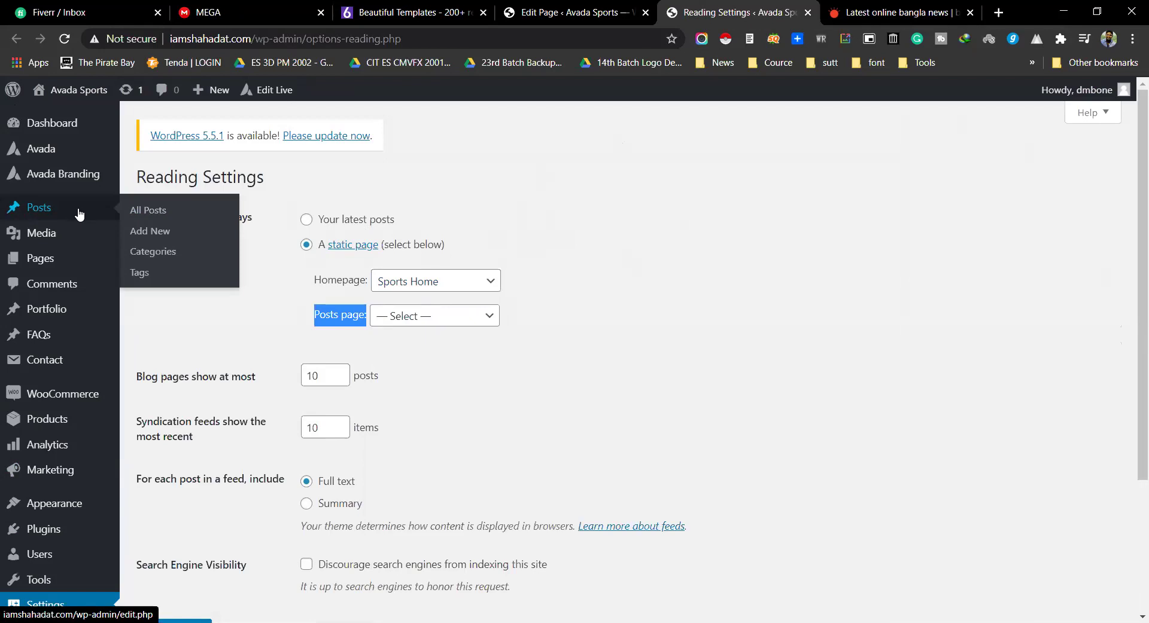
{"action": "middle_click", "coordinate": [157, 212]}
{"action": "key", "text": "ctrl+Tab"}
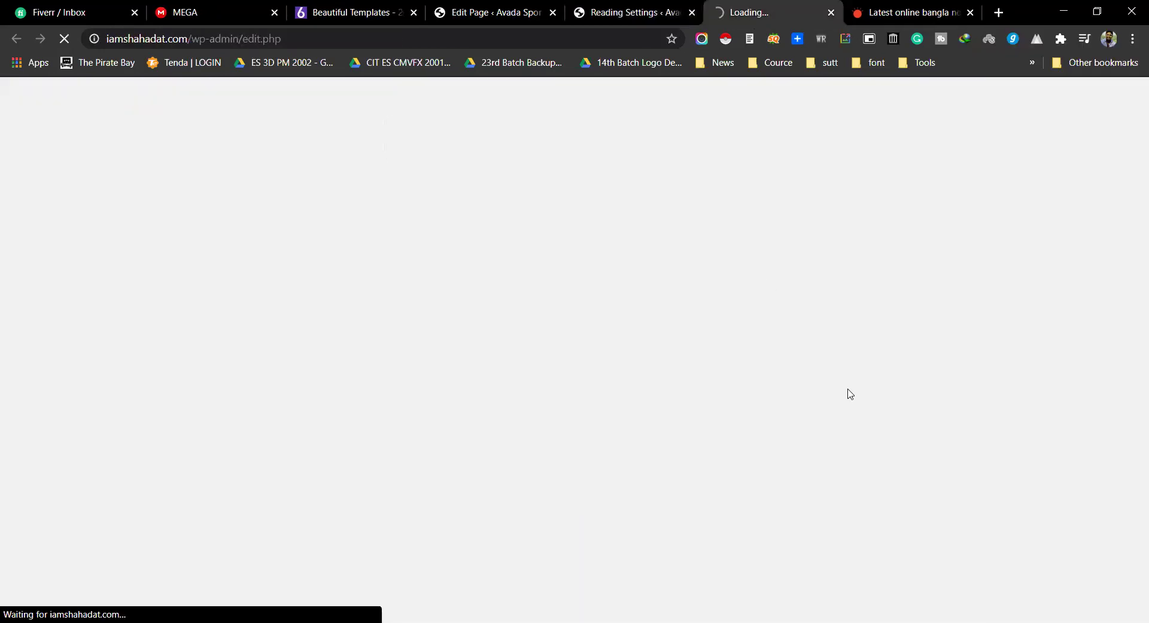
{"action": "scroll", "coordinate": [500, 389], "scroll_direction": "down", "scroll_amount": 10}
{"action": "scroll", "coordinate": [482, 367], "scroll_direction": "up", "scroll_amount": 11}
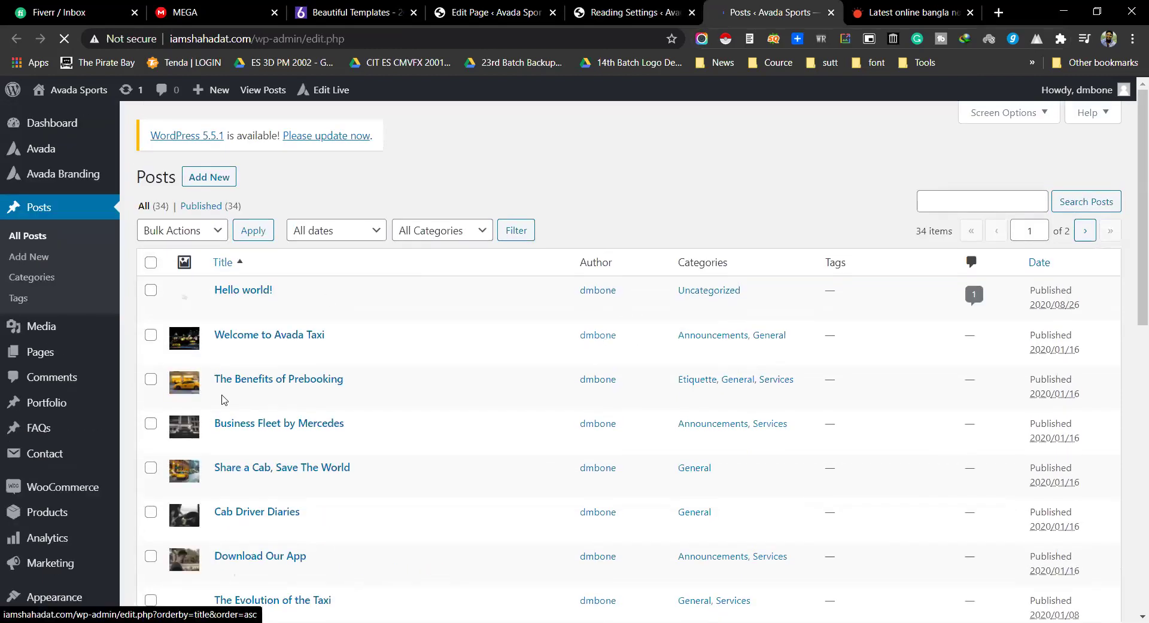
{"action": "scroll", "coordinate": [335, 346], "scroll_direction": "down", "scroll_amount": 10}
{"action": "scroll", "coordinate": [335, 346], "scroll_direction": "down", "scroll_amount": 1}
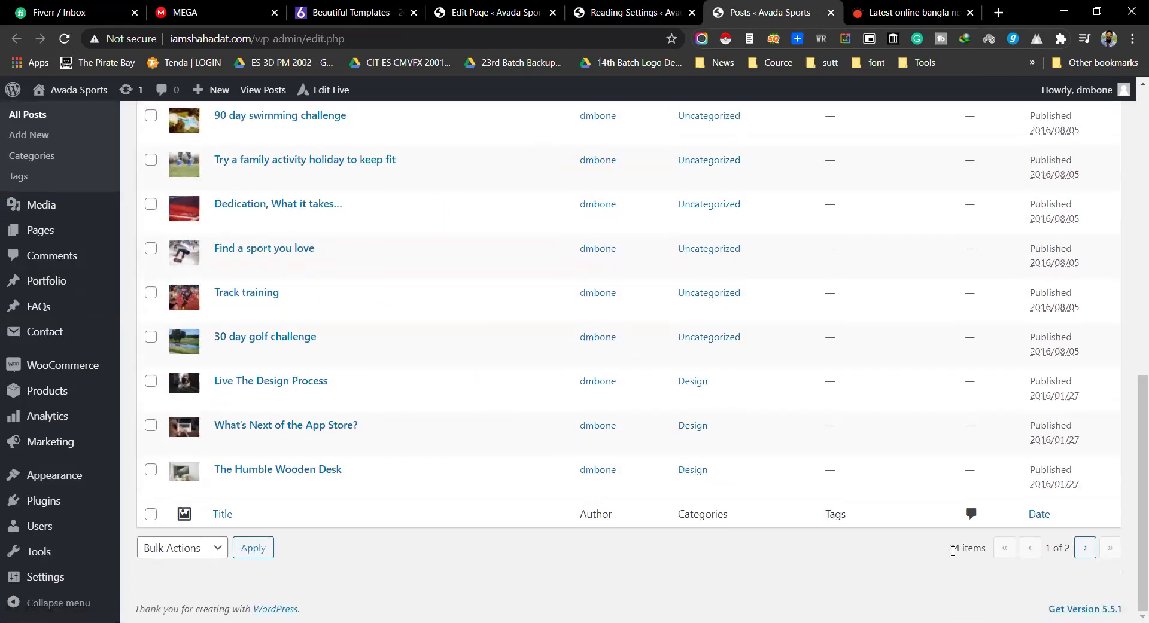
{"action": "left_click_drag", "start_coordinate": [953, 551], "coordinate": [993, 552]}
{"action": "left_click", "coordinate": [633, 12]}
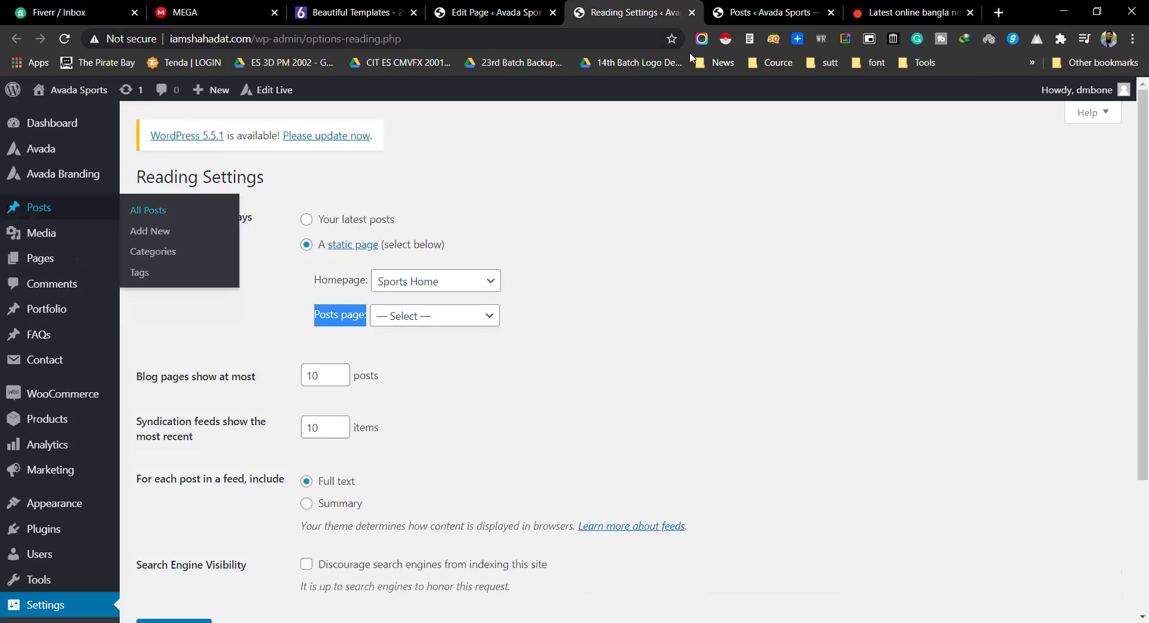
{"action": "left_click", "coordinate": [771, 12]}
{"action": "triple_click", "coordinate": [963, 558]}
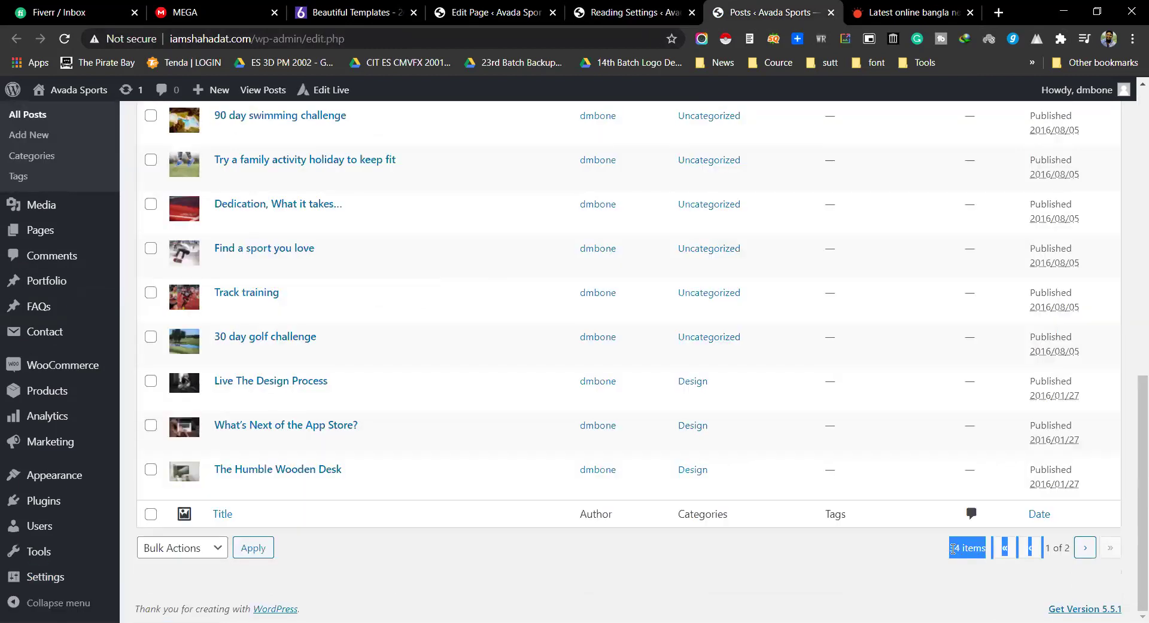
{"action": "left_click", "coordinate": [953, 550]}
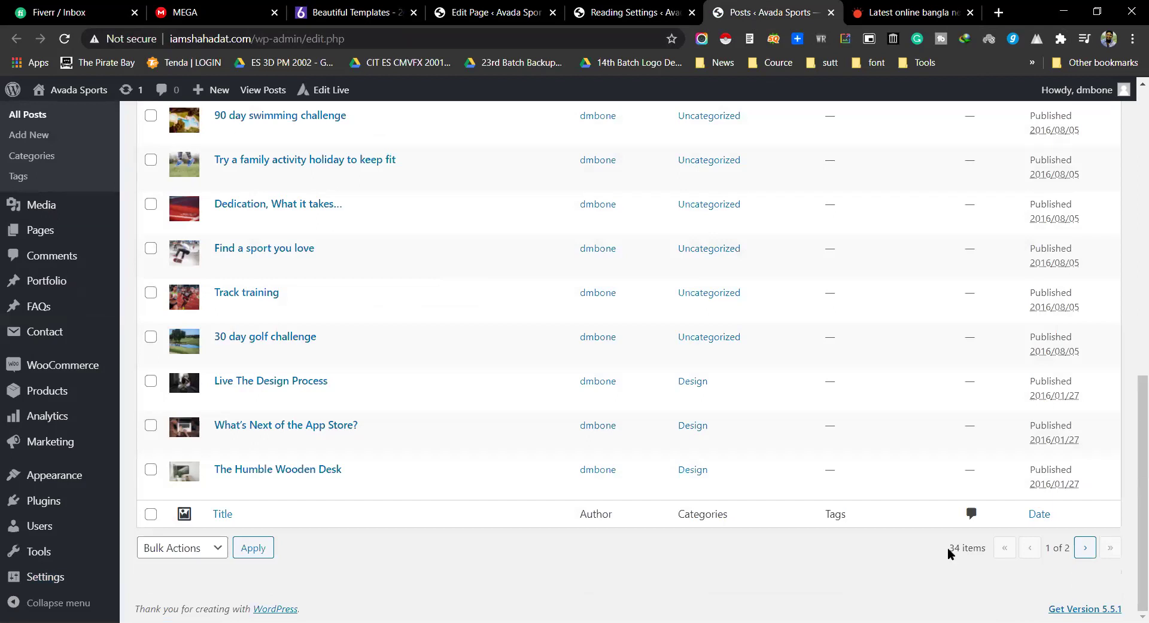
Step: Set the Posts page to Blog and save the Reading settings
{"action": "left_click", "coordinate": [571, 18]}
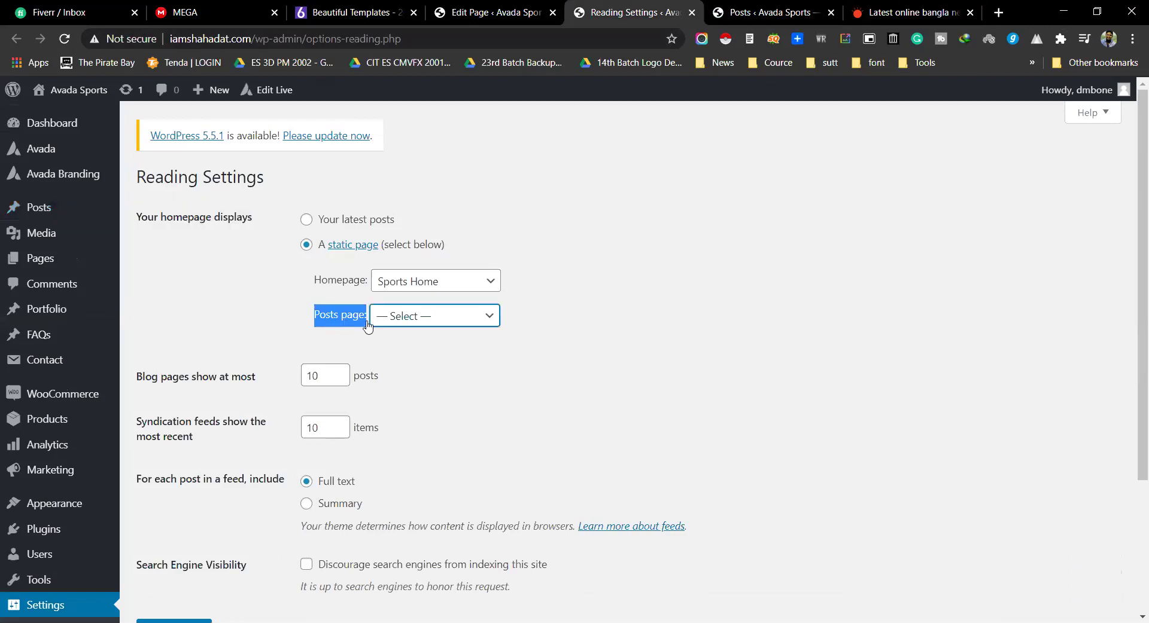
{"action": "left_click", "coordinate": [396, 317]}
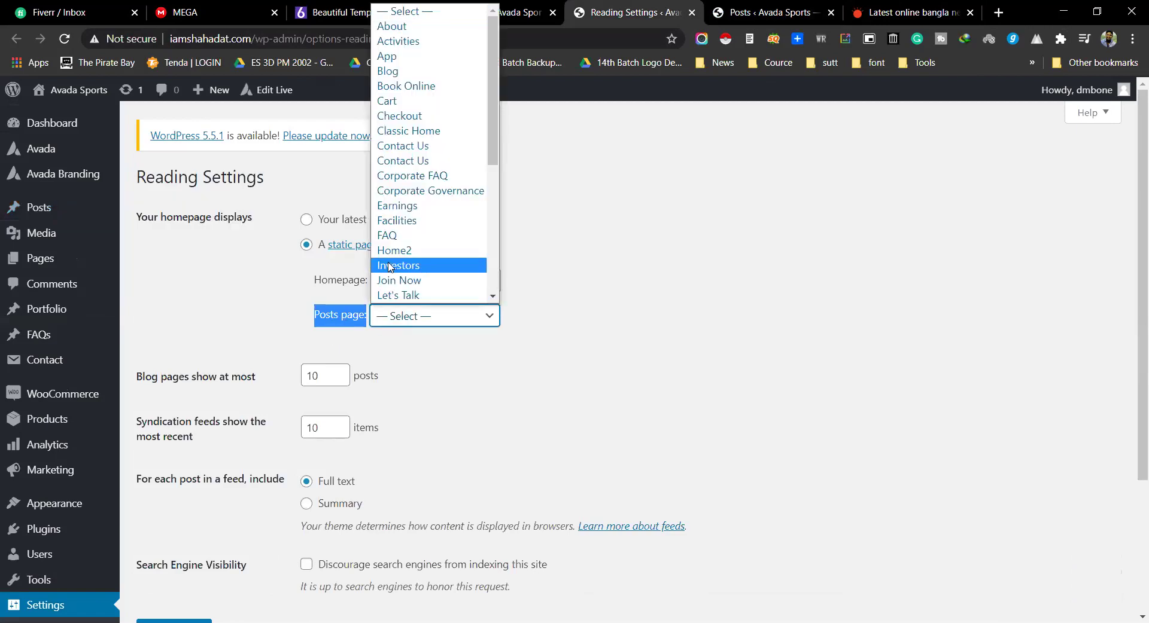
{"action": "left_click", "coordinate": [427, 73]}
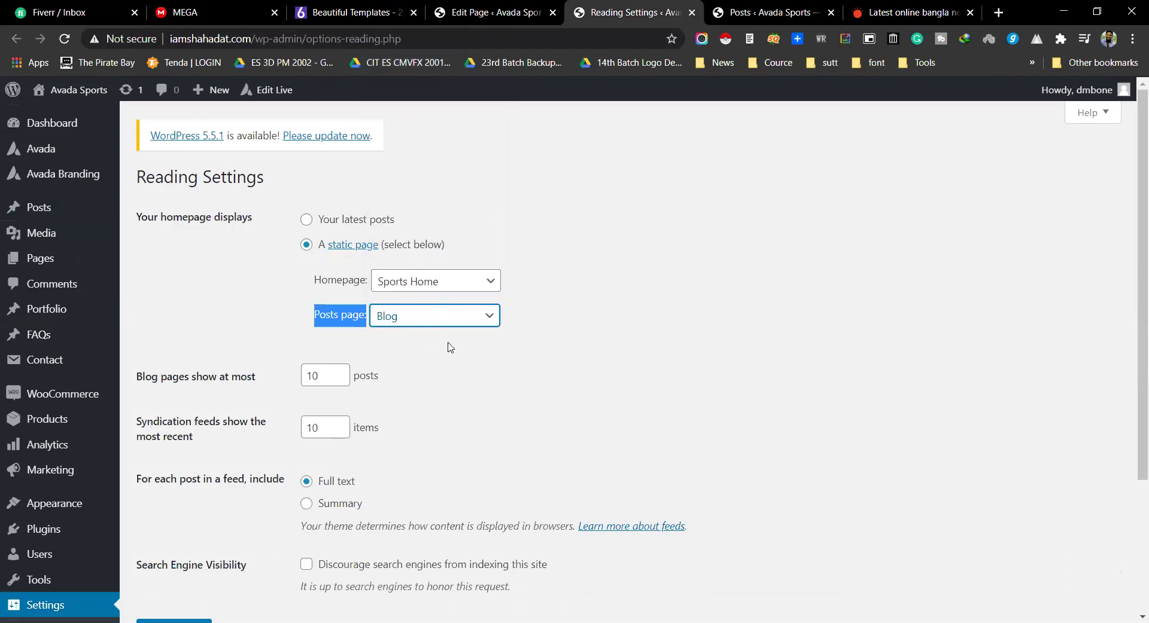
{"action": "scroll", "coordinate": [441, 311], "scroll_direction": "down", "scroll_amount": 3}
{"action": "left_click", "coordinate": [190, 453]}
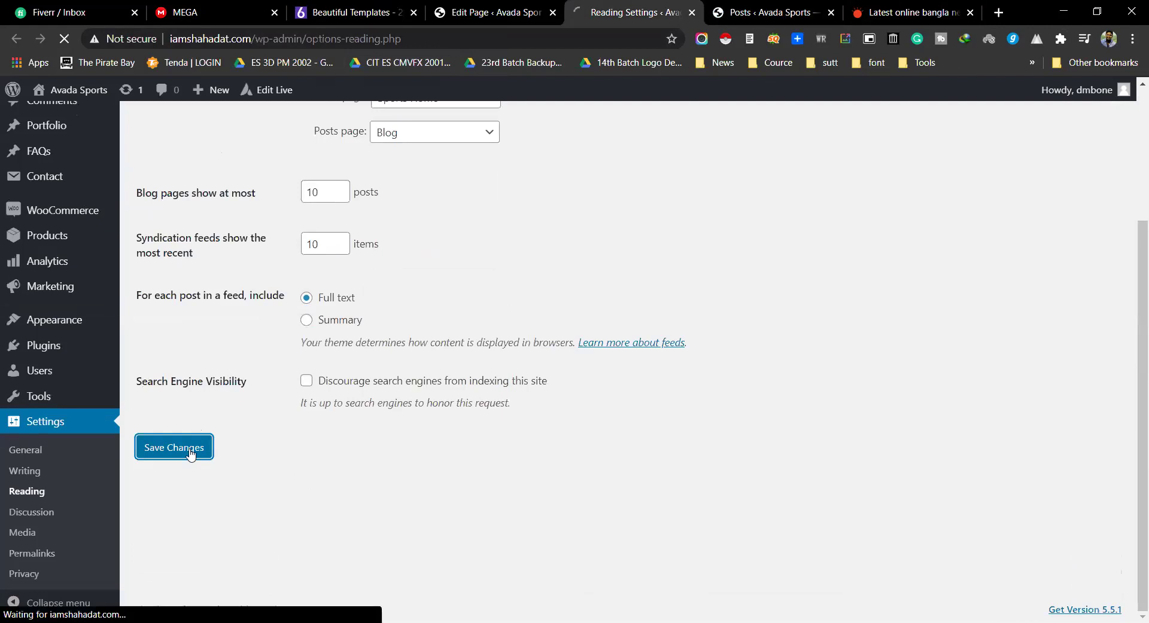
{"action": "scroll", "coordinate": [467, 242], "scroll_direction": "up", "scroll_amount": 1}
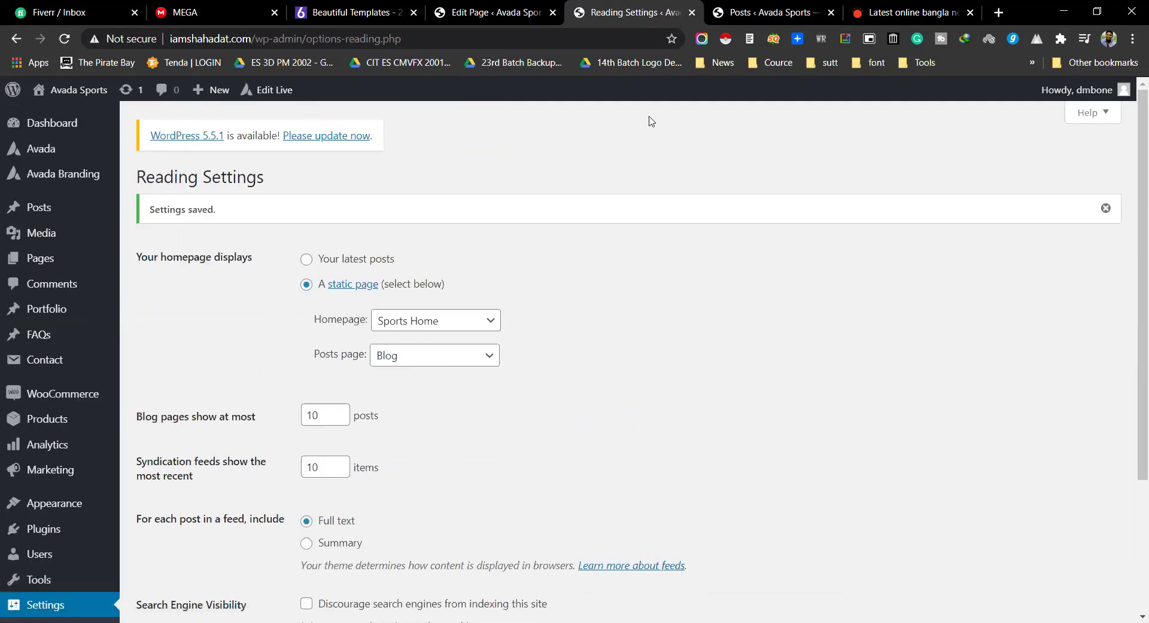
{"action": "mouse_move", "coordinate": [55, 247]}
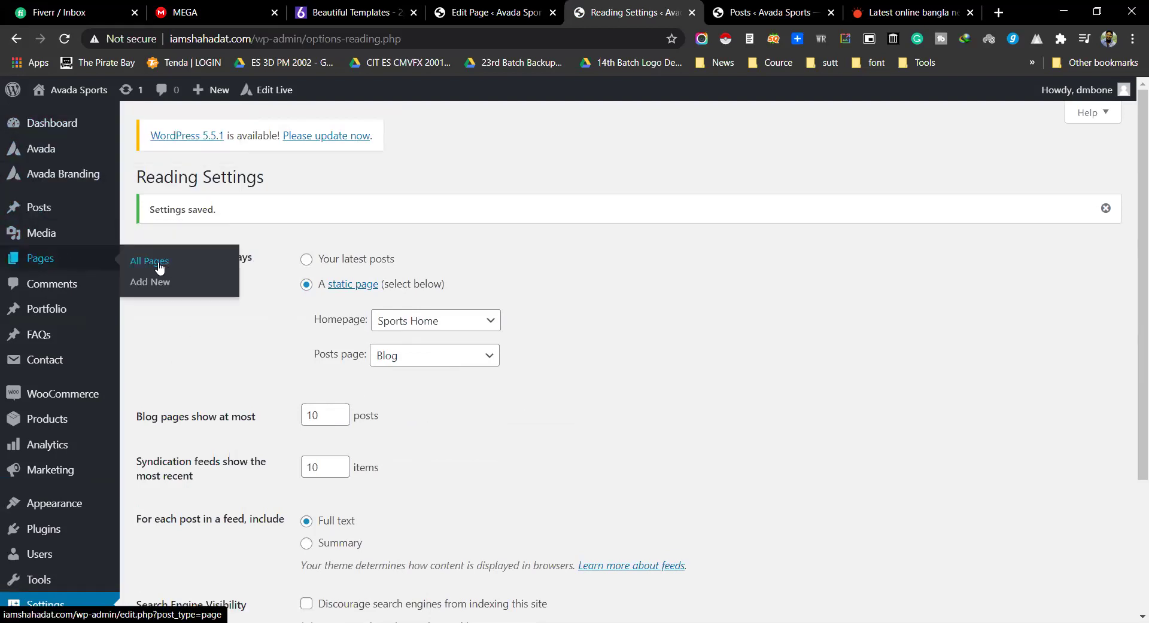
Step: Open Pages > All Pages and find the Blog posts page
{"action": "left_click", "coordinate": [160, 268]}
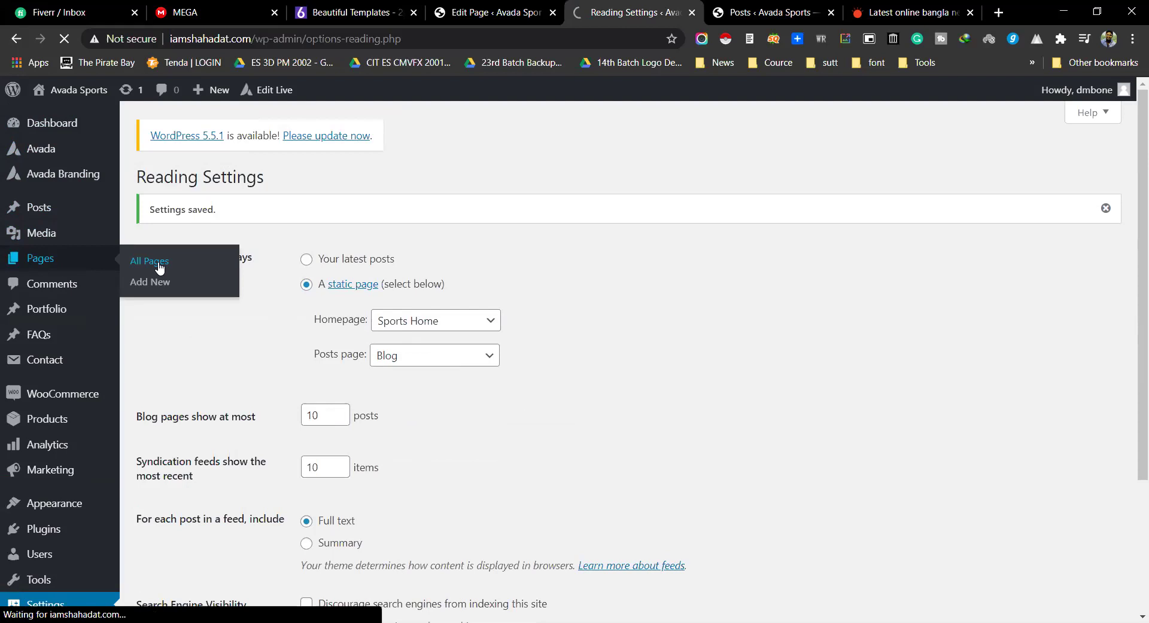
{"action": "scroll", "coordinate": [281, 277], "scroll_direction": "down", "scroll_amount": 1}
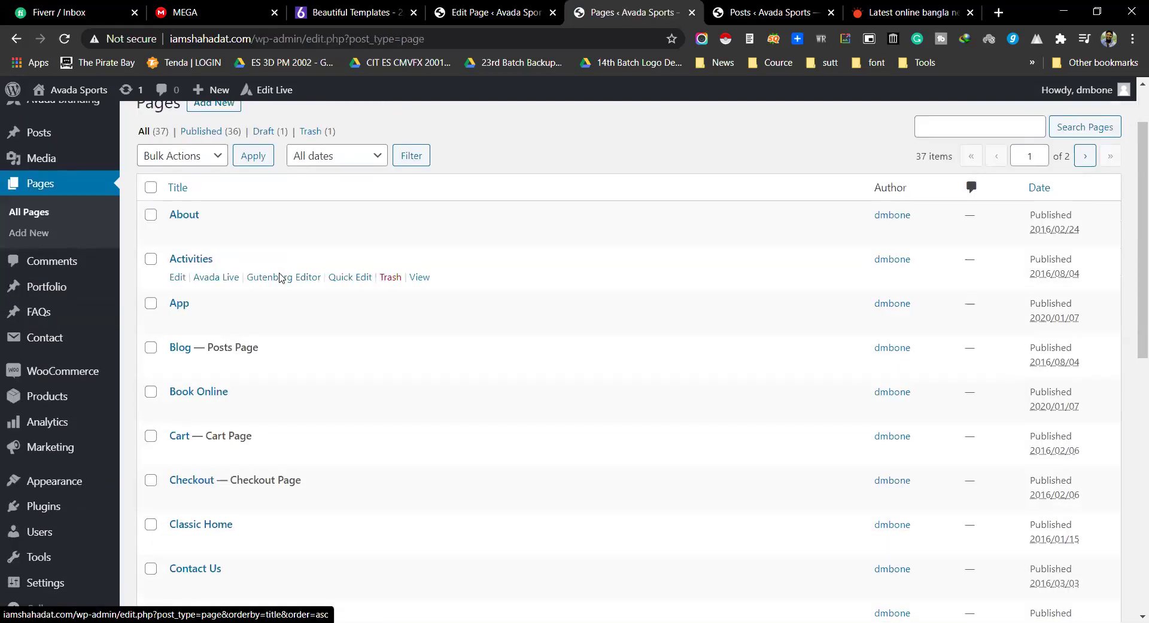
{"action": "scroll", "coordinate": [281, 277], "scroll_direction": "down", "scroll_amount": 10}
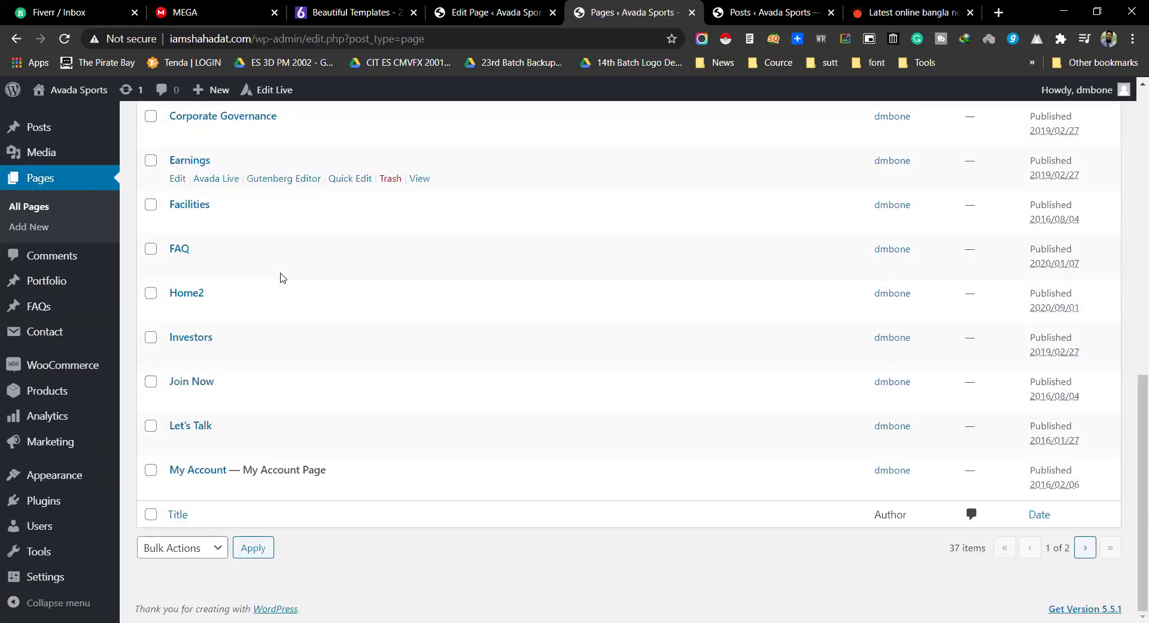
{"action": "scroll", "coordinate": [278, 277], "scroll_direction": "up", "scroll_amount": 8}
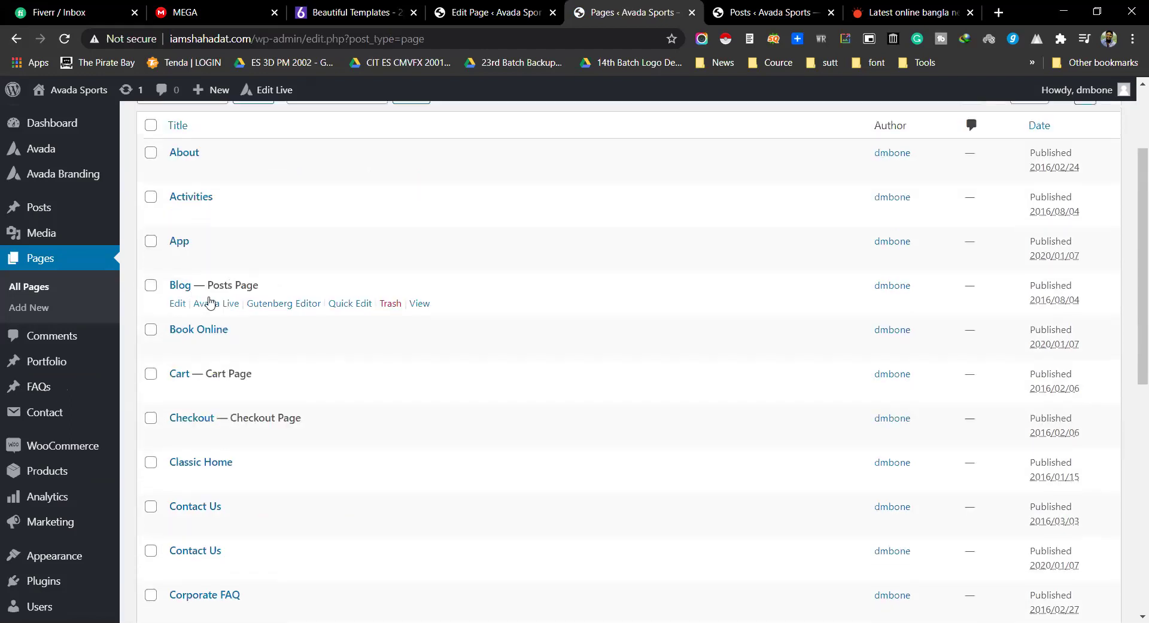
{"action": "double_click", "coordinate": [256, 290]}
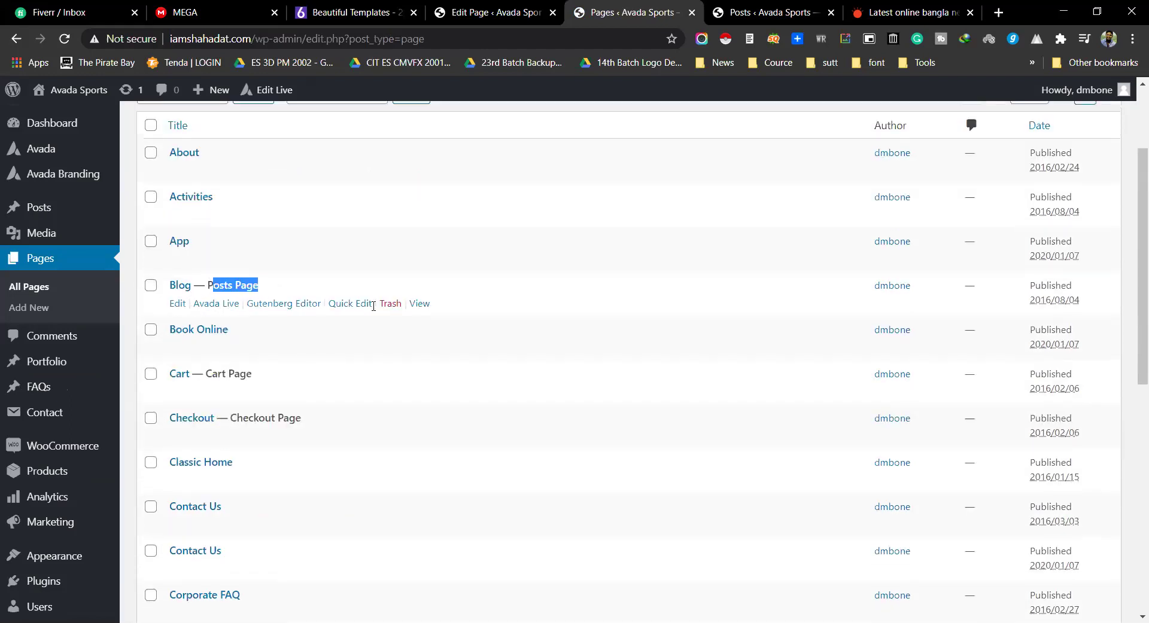
Step: Preview the live Blog page in a new tab and scroll through its posts grid
{"action": "middle_click", "coordinate": [419, 304]}
{"action": "left_click", "coordinate": [797, 10]}
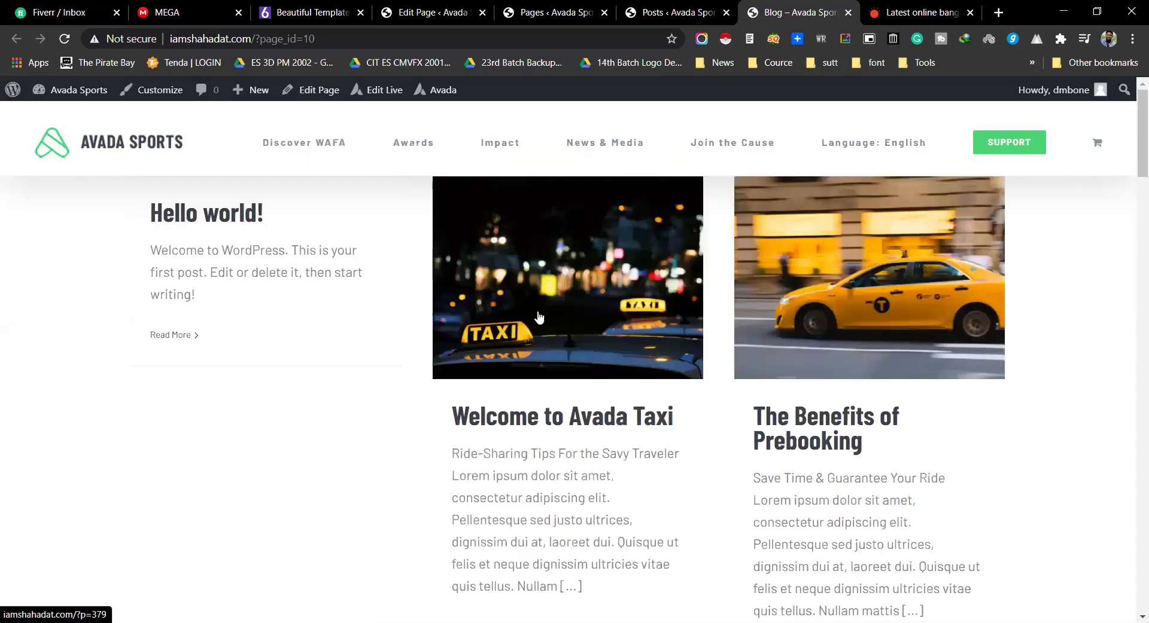
{"action": "scroll", "coordinate": [641, 195], "scroll_direction": "down", "scroll_amount": 8}
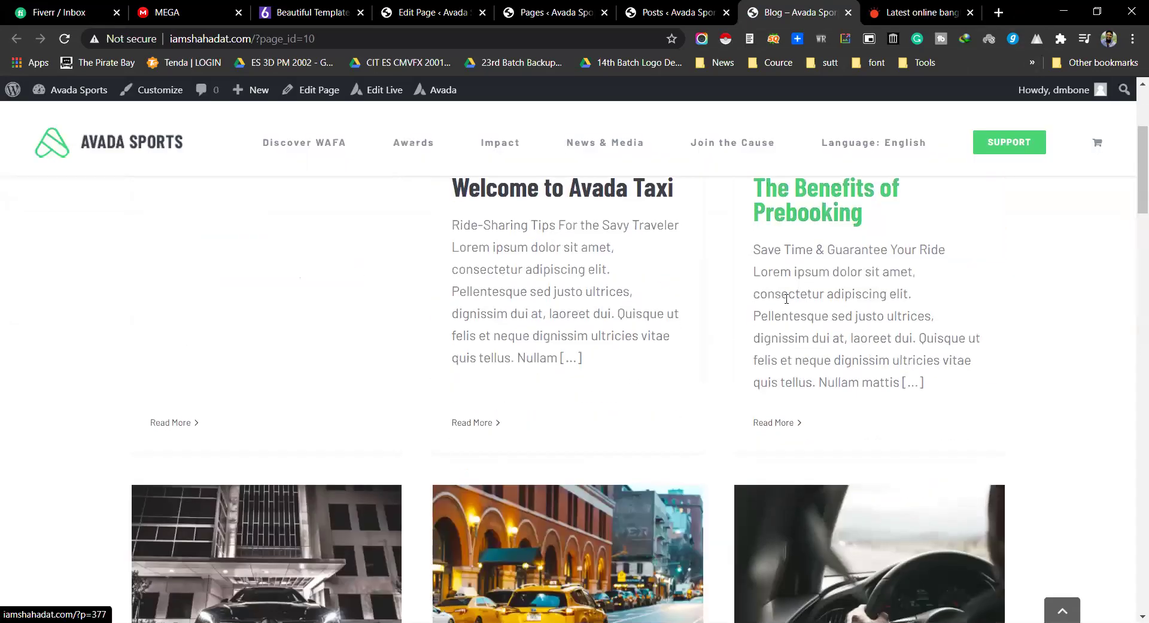
{"action": "scroll", "coordinate": [676, 323], "scroll_direction": "up", "scroll_amount": 6}
{"action": "scroll", "coordinate": [675, 323], "scroll_direction": "up", "scroll_amount": 3}
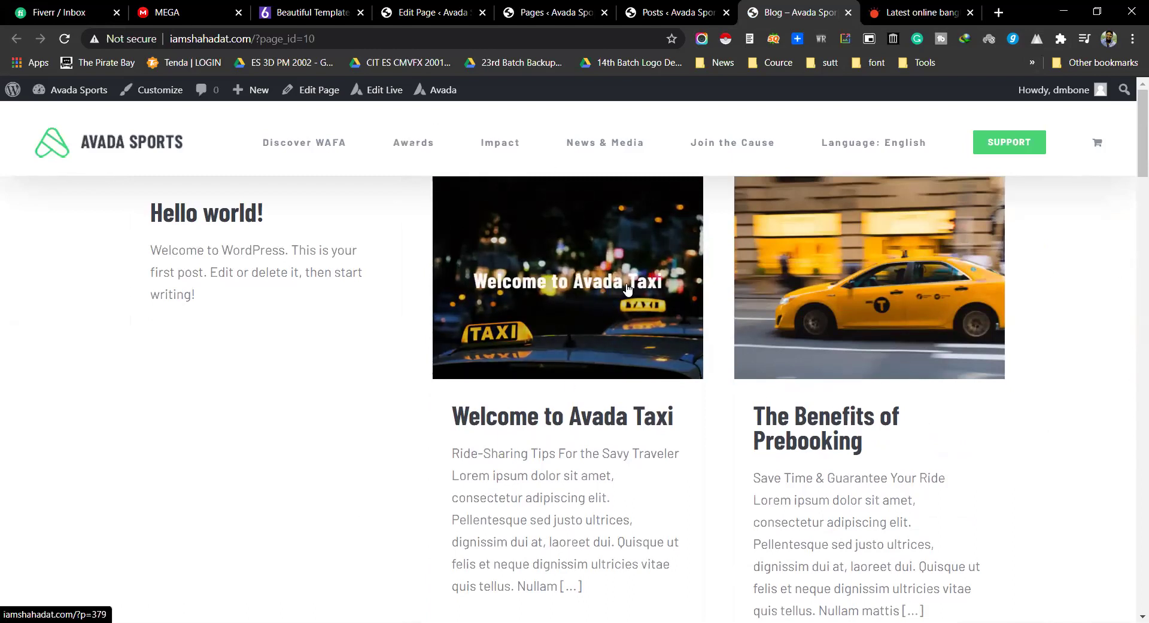
{"action": "scroll", "coordinate": [495, 280], "scroll_direction": "down", "scroll_amount": 4}
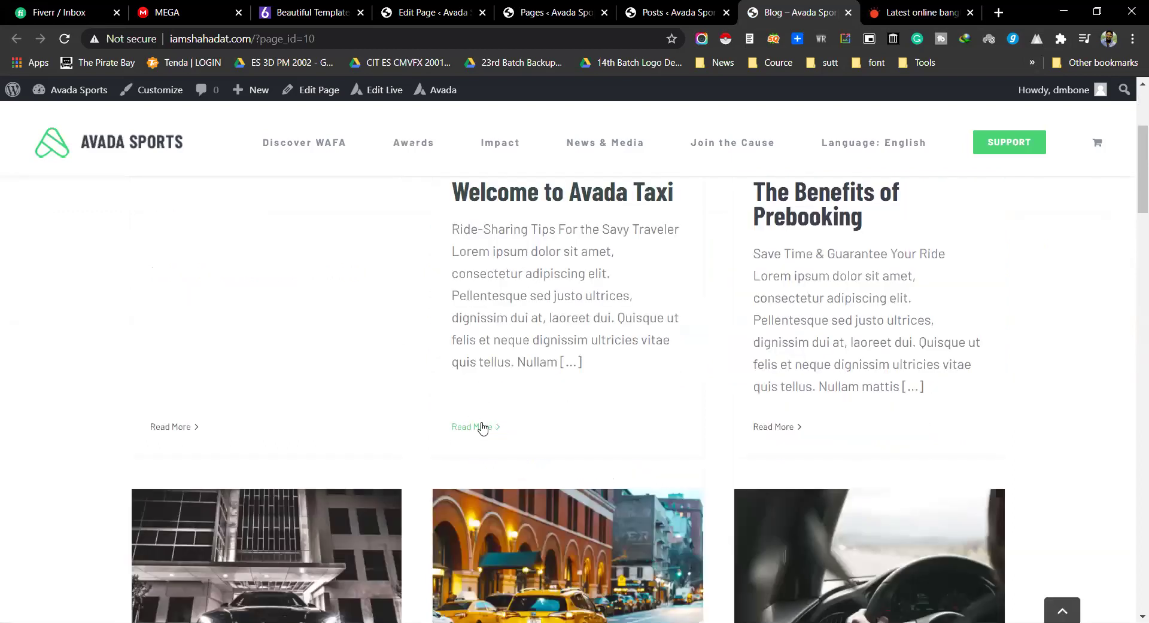
{"action": "scroll", "coordinate": [810, 365], "scroll_direction": "down", "scroll_amount": 5}
{"action": "scroll", "coordinate": [810, 365], "scroll_direction": "down", "scroll_amount": 15}
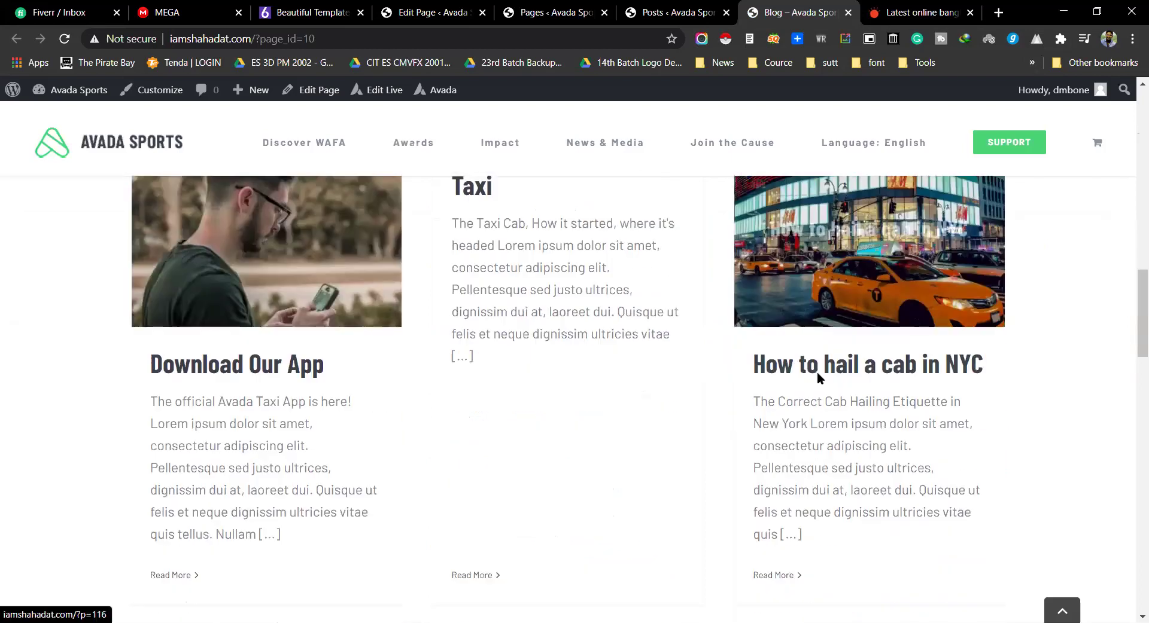
{"action": "scroll", "coordinate": [817, 384], "scroll_direction": "up", "scroll_amount": 20}
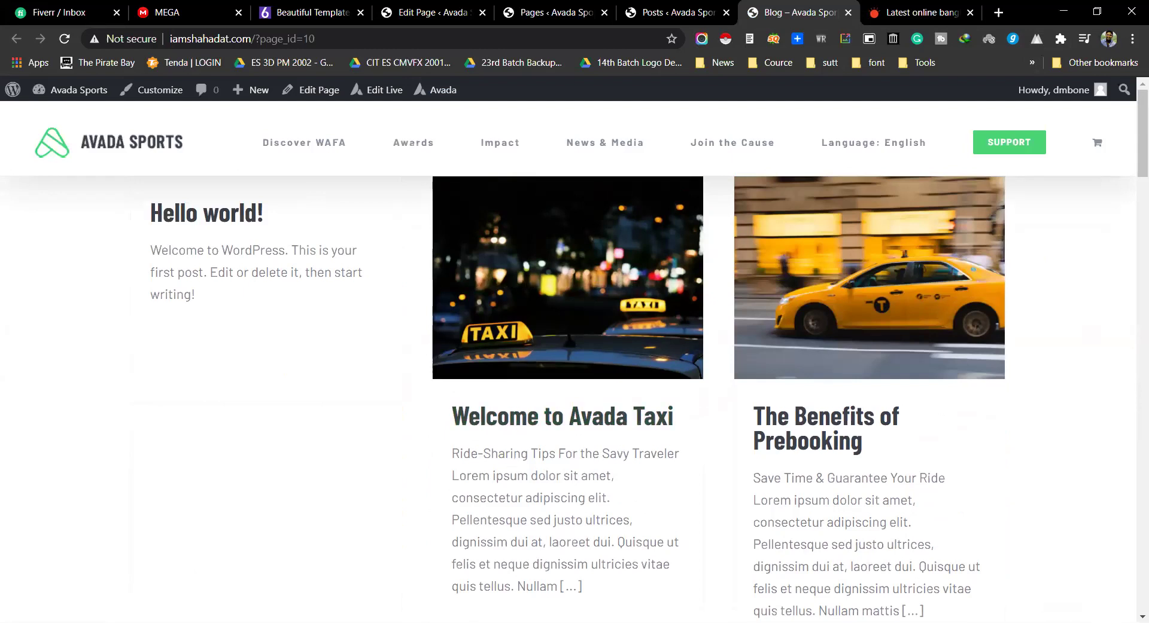
Step: Return to the Pages list and open the Blog page for editing
{"action": "left_click", "coordinate": [549, 12]}
{"action": "left_click", "coordinate": [673, 12]}
{"action": "key", "text": "ctrl+shift+Tab"}
{"action": "left_click_drag", "start_coordinate": [258, 286], "coordinate": [175, 302]}
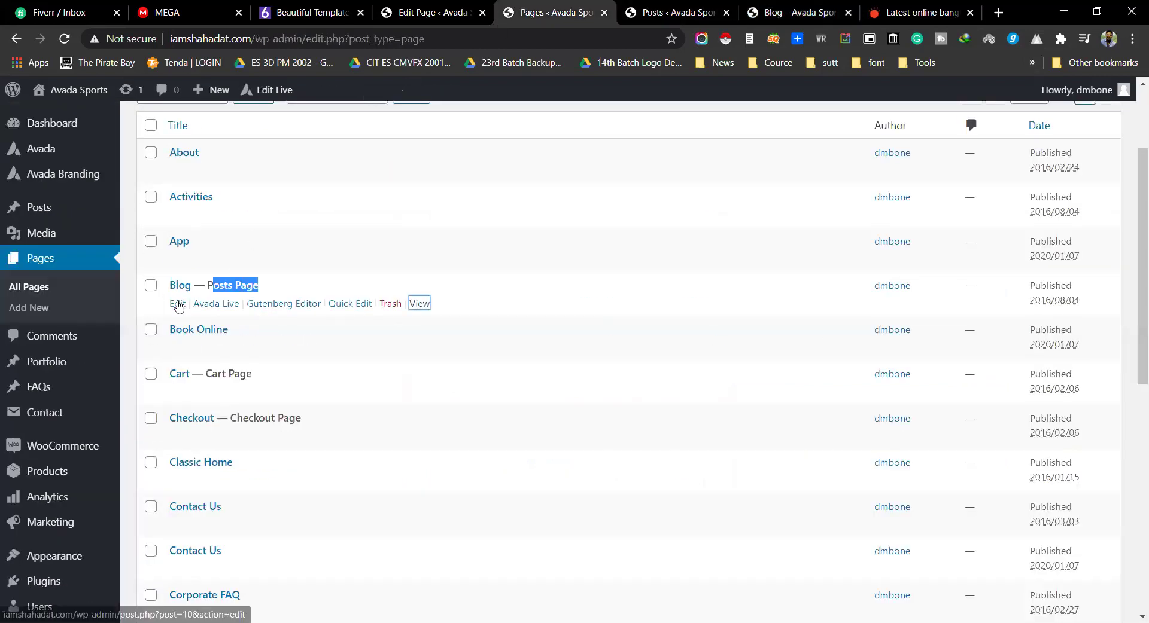
{"action": "left_click", "coordinate": [178, 304]}
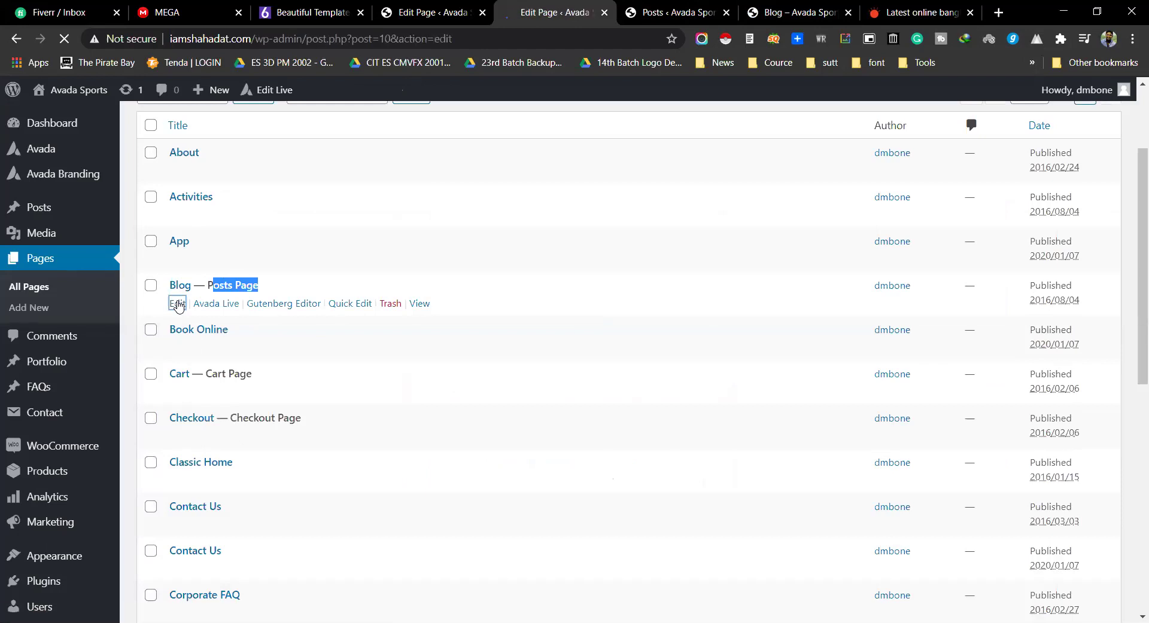
Step: Scroll the Blog page's builder to the Latest Posts section with its Blog element
{"action": "scroll", "coordinate": [338, 357], "scroll_direction": "down", "scroll_amount": 2}
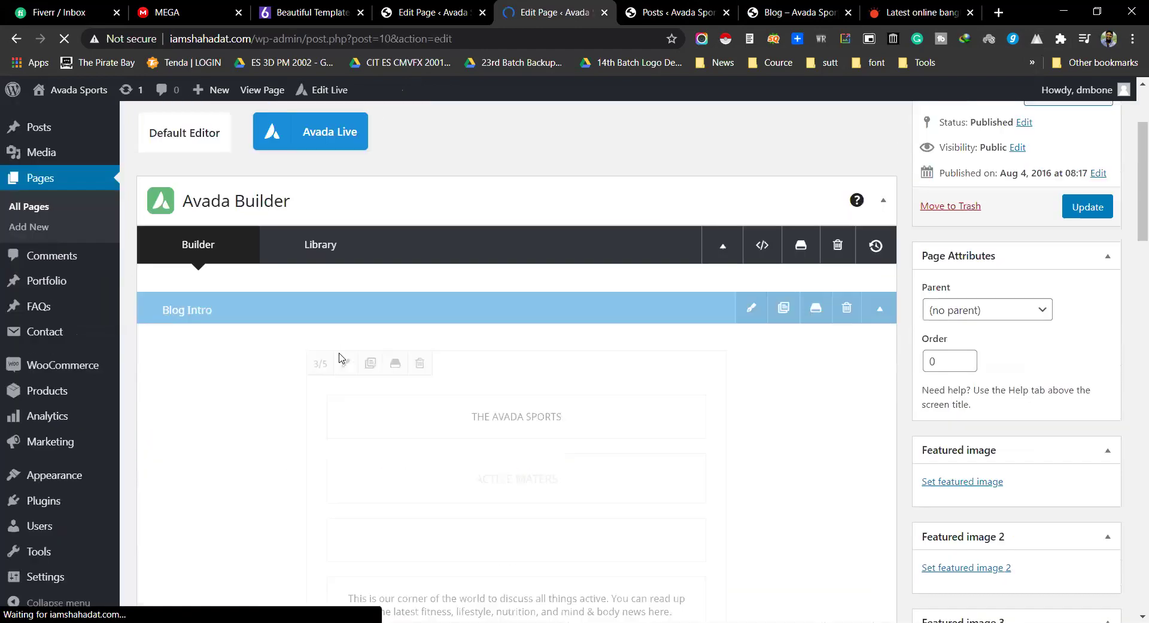
{"action": "scroll", "coordinate": [587, 344], "scroll_direction": "down", "scroll_amount": 8}
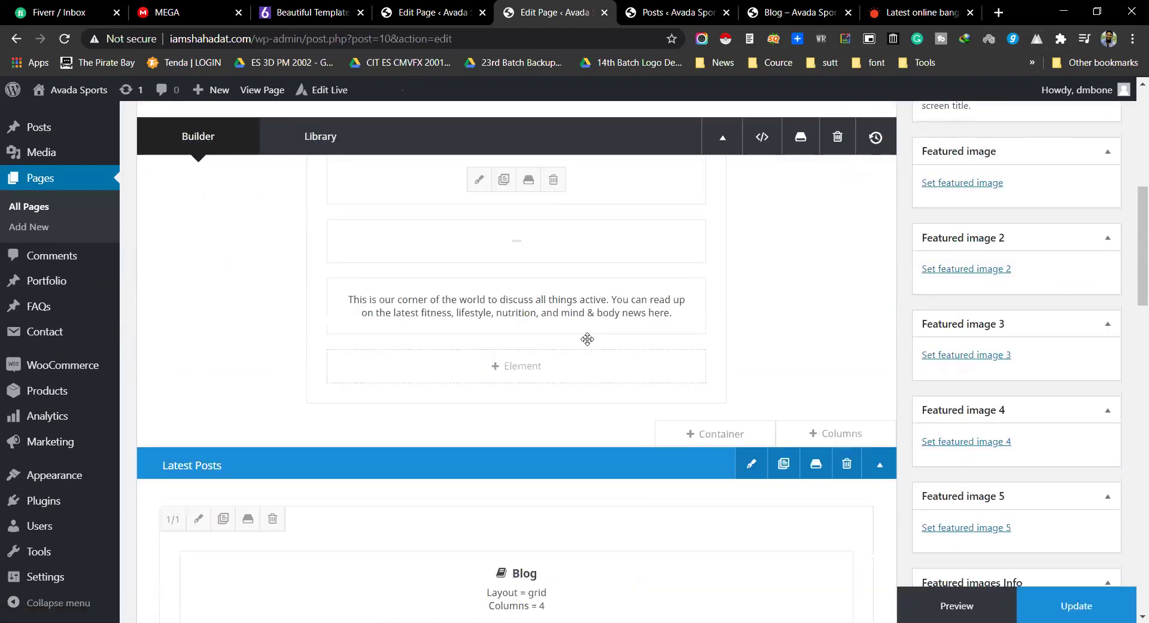
{"action": "scroll", "coordinate": [586, 352], "scroll_direction": "up", "scroll_amount": 6}
{"action": "scroll", "coordinate": [562, 356], "scroll_direction": "down", "scroll_amount": 15}
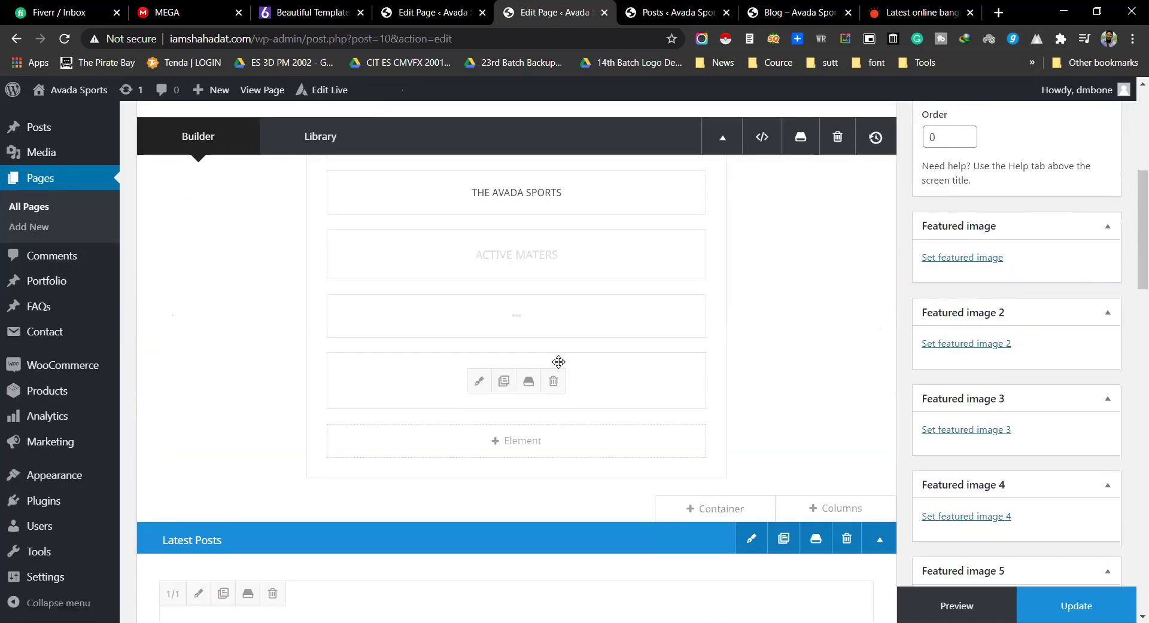
{"action": "scroll", "coordinate": [592, 359], "scroll_direction": "up", "scroll_amount": 4}
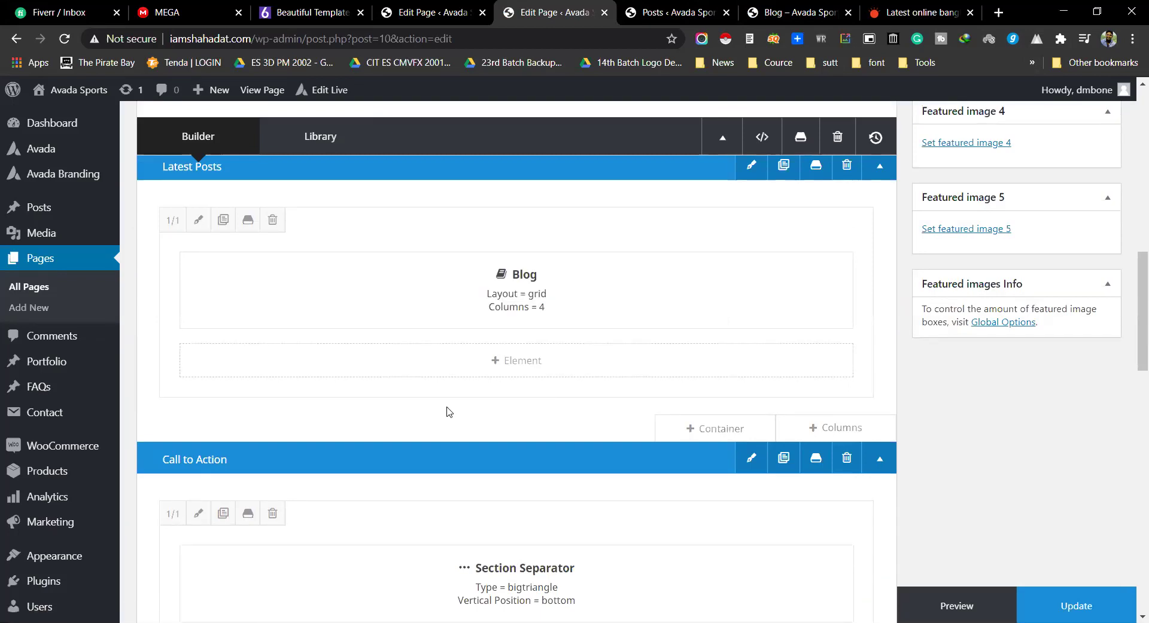
Step: In the test page editor, start adding a new element to a column, then return to the Blog page
{"action": "key", "text": "ctrl+shift+Tab"}
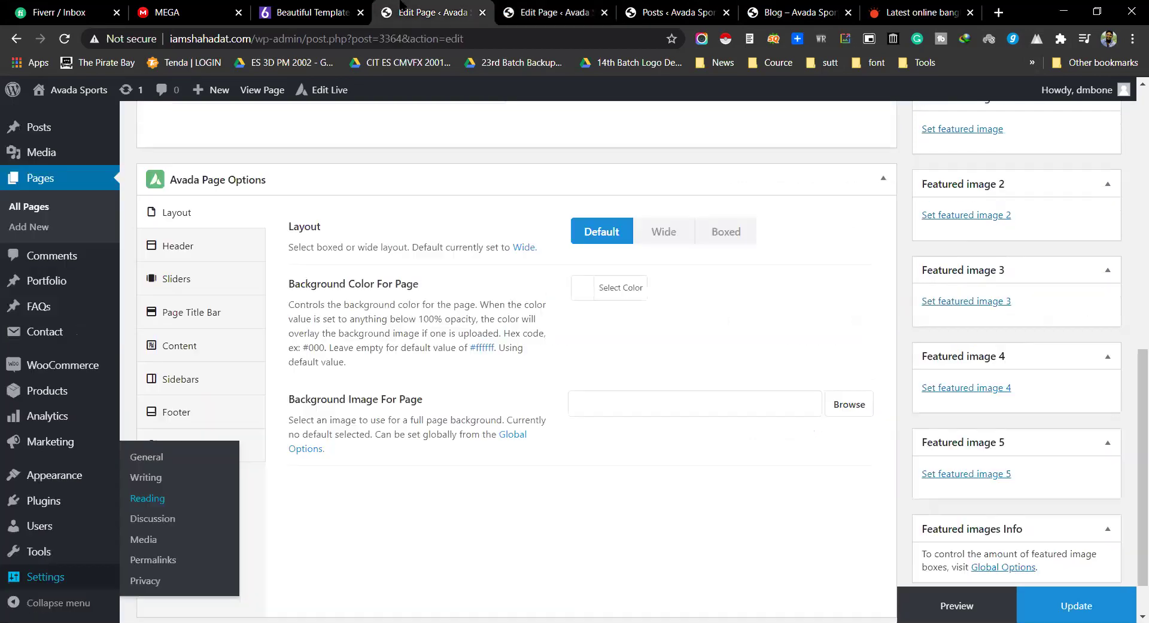
{"action": "scroll", "coordinate": [423, 274], "scroll_direction": "up", "scroll_amount": 10}
{"action": "scroll", "coordinate": [551, 377], "scroll_direction": "down", "scroll_amount": 3}
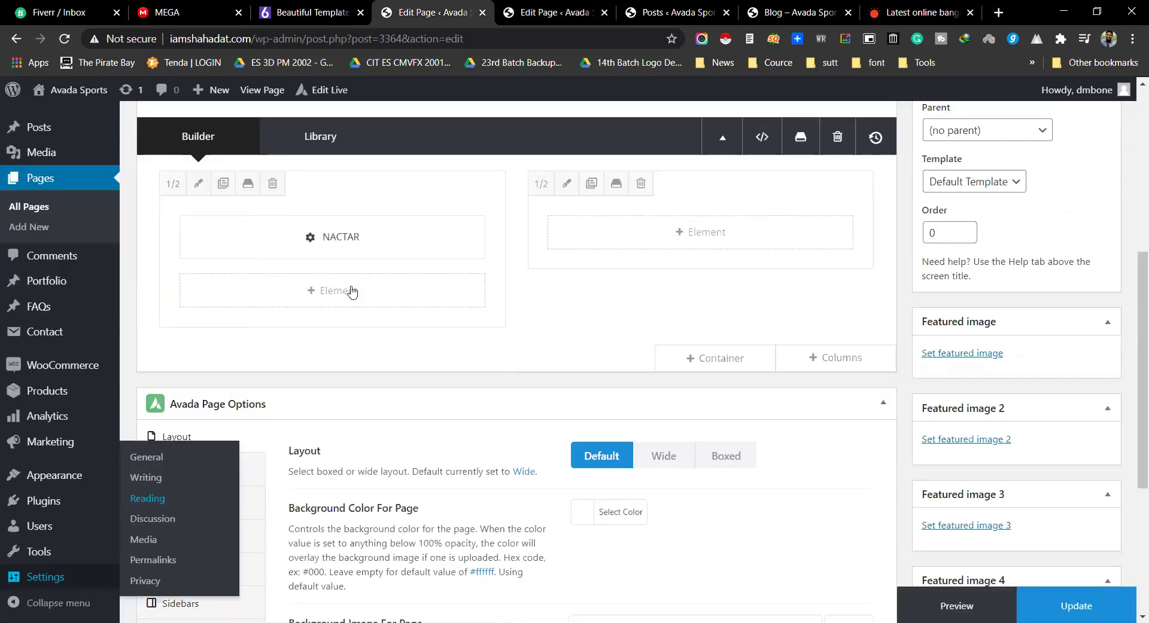
{"action": "left_click", "coordinate": [355, 295]}
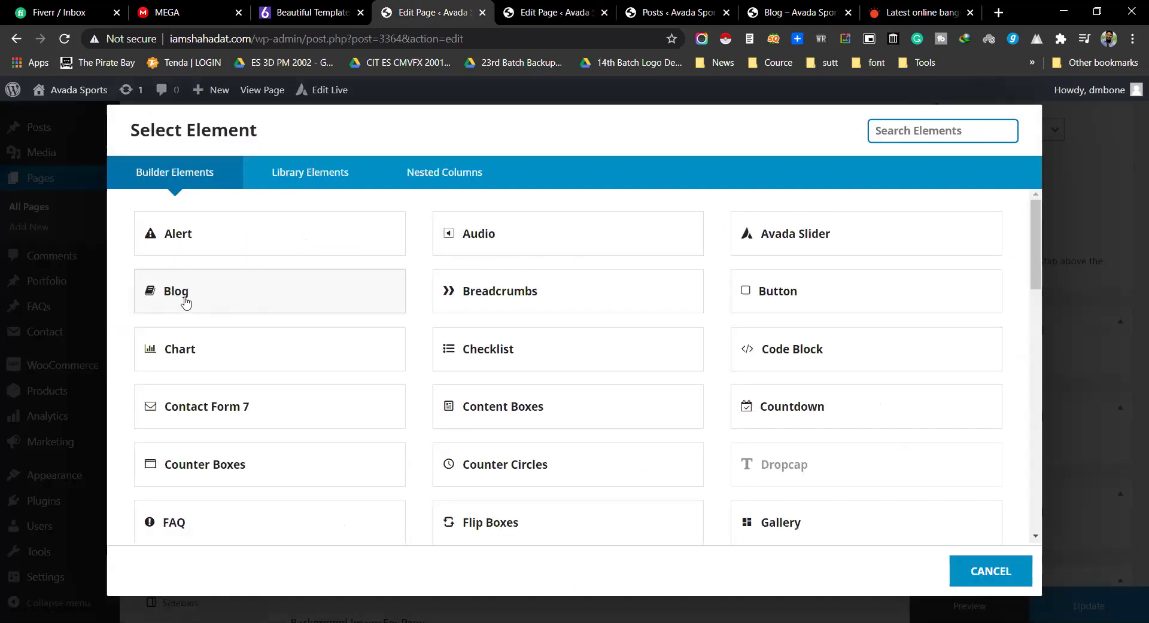
{"action": "key", "text": "ctrl+Tab"}
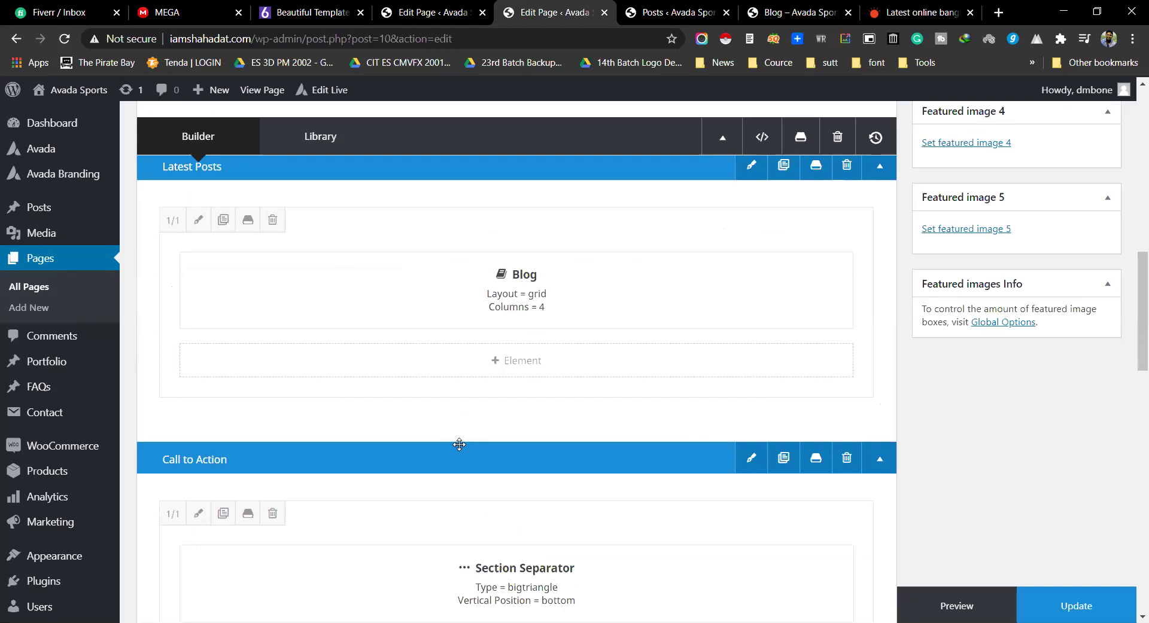
Step: Open the Blog element's settings and compare them with the live blog page
{"action": "mouse_move", "coordinate": [513, 267]}
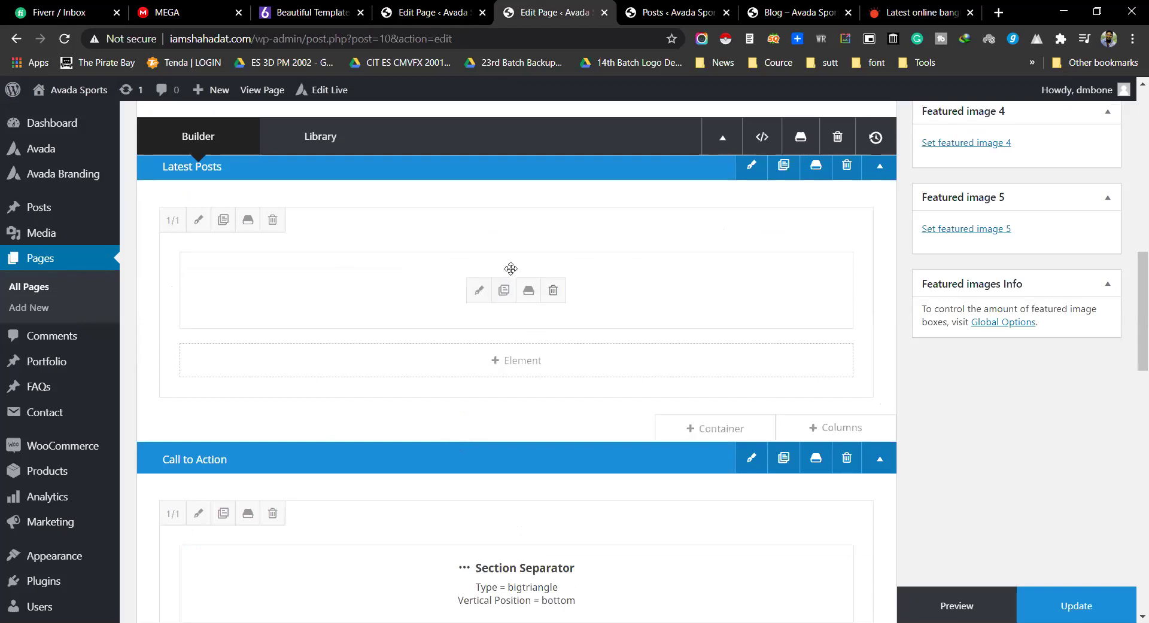
{"action": "left_click", "coordinate": [482, 293]}
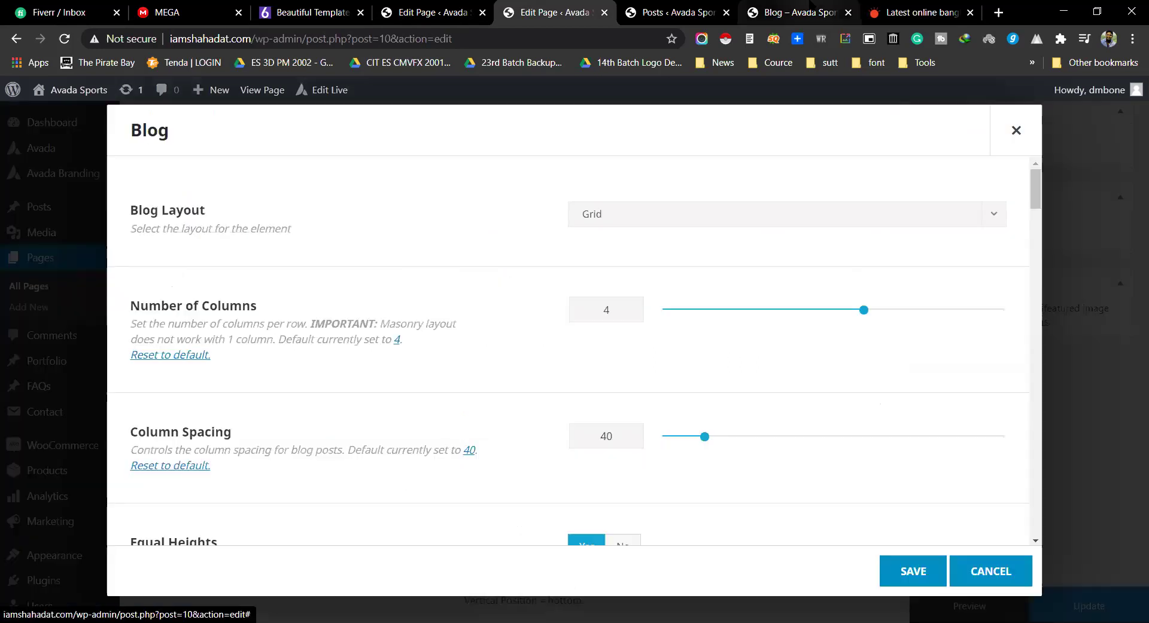
{"action": "left_click", "coordinate": [793, 12]}
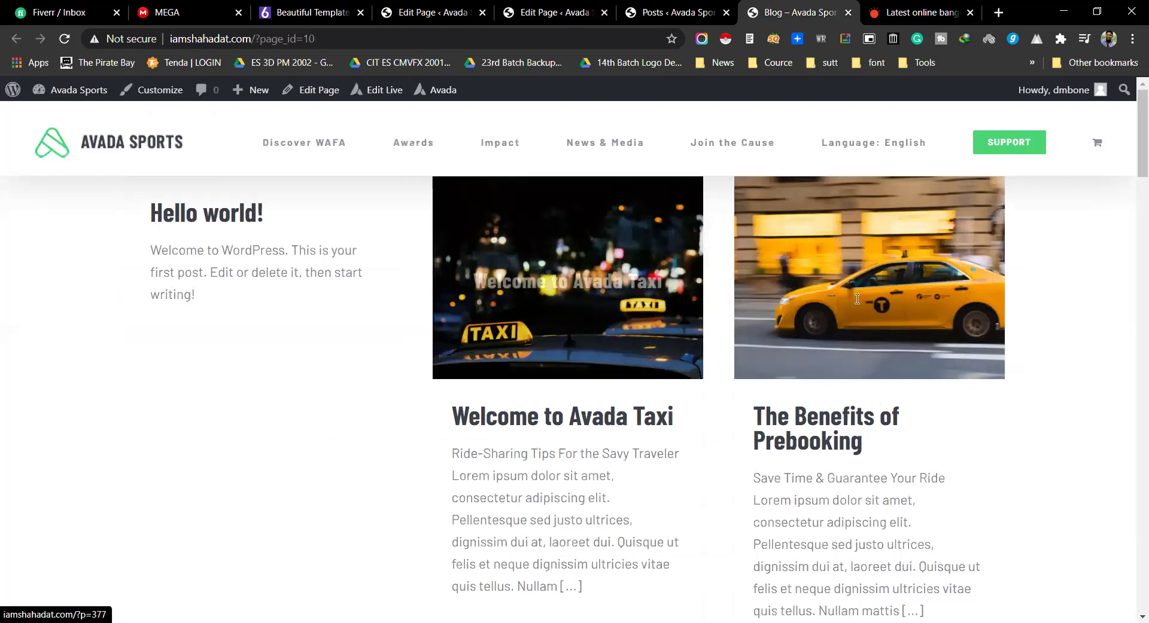
{"action": "scroll", "coordinate": [654, 290], "scroll_direction": "down", "scroll_amount": 10}
{"action": "left_click", "coordinate": [632, 6]}
{"action": "left_click_drag", "start_coordinate": [584, 7], "coordinate": [676, 7]}
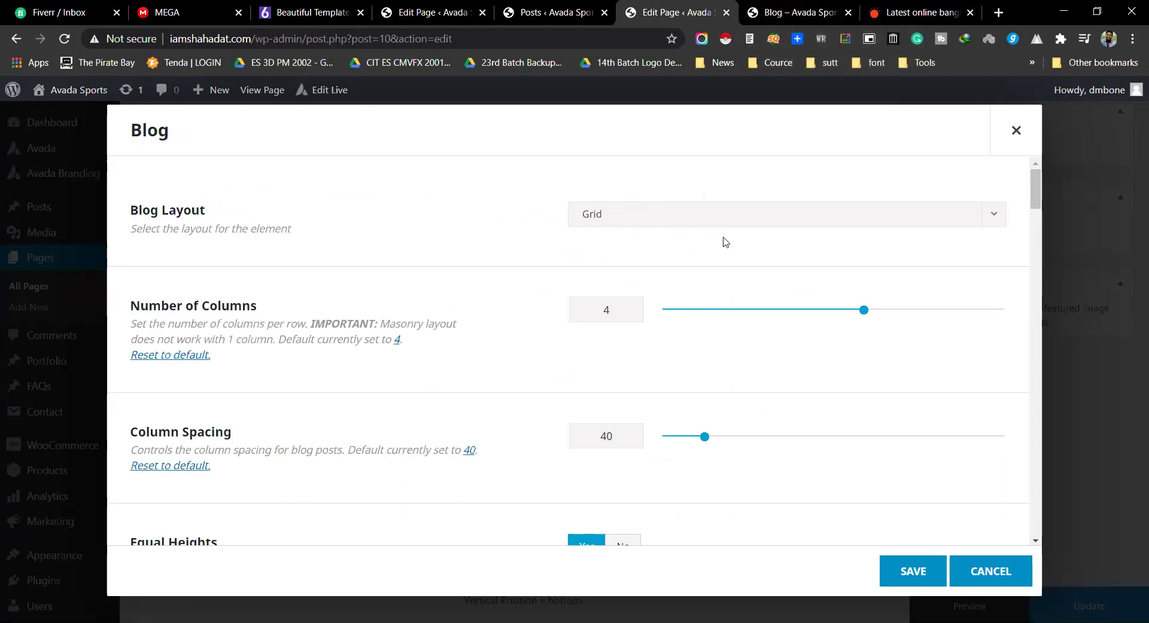
{"action": "left_click", "coordinate": [750, 11]}
{"action": "left_click", "coordinate": [670, 10]}
{"action": "left_click", "coordinate": [773, 13]}
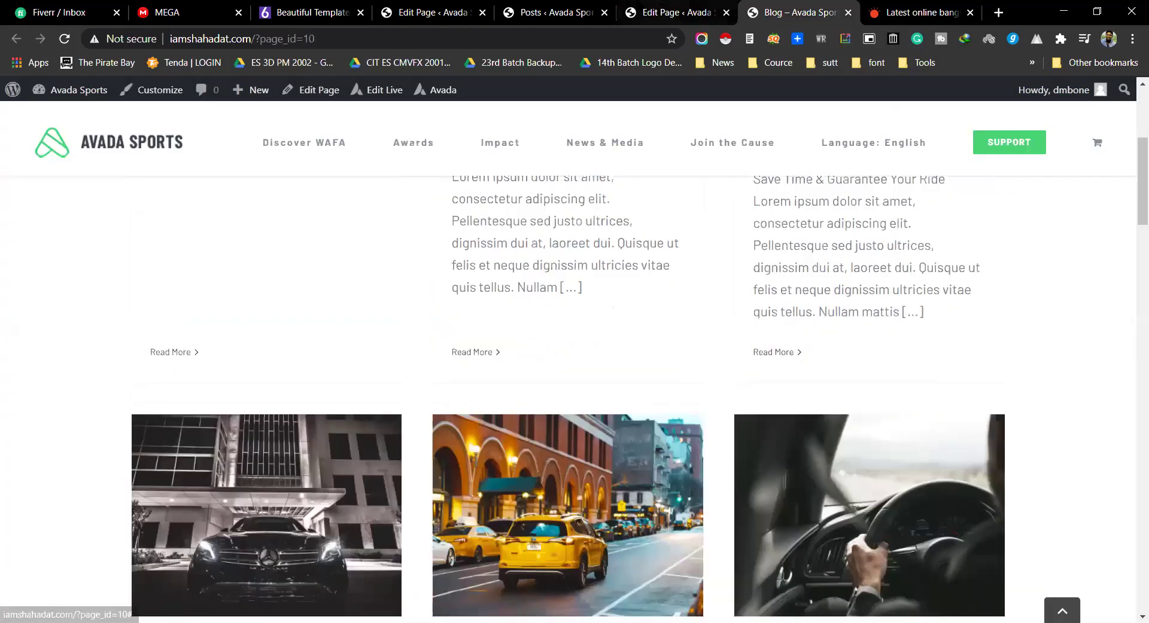
{"action": "left_click", "coordinate": [668, 9]}
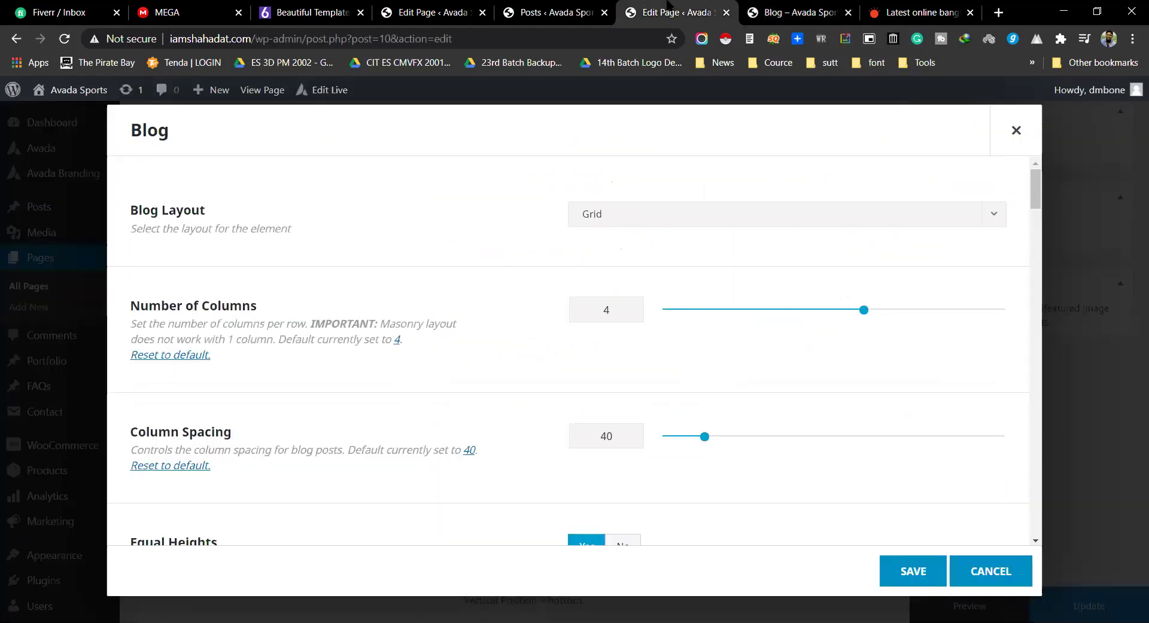
Step: Change the Blog layout to Medium and raise Posts Per Page to 19
{"action": "left_click", "coordinate": [658, 213]}
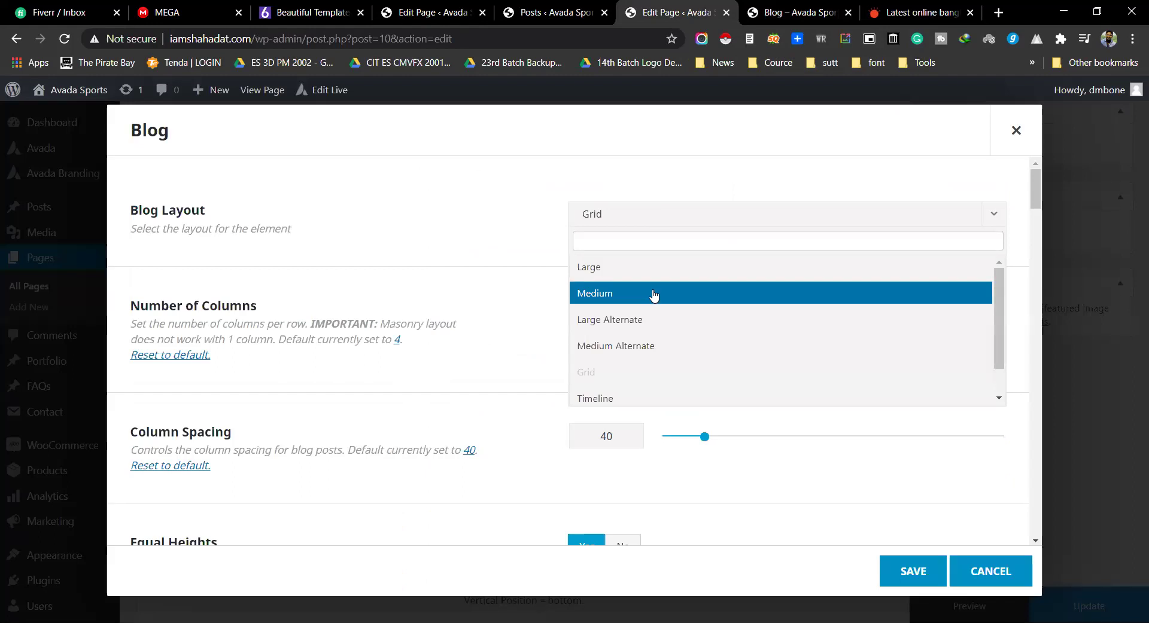
{"action": "left_click", "coordinate": [653, 294]}
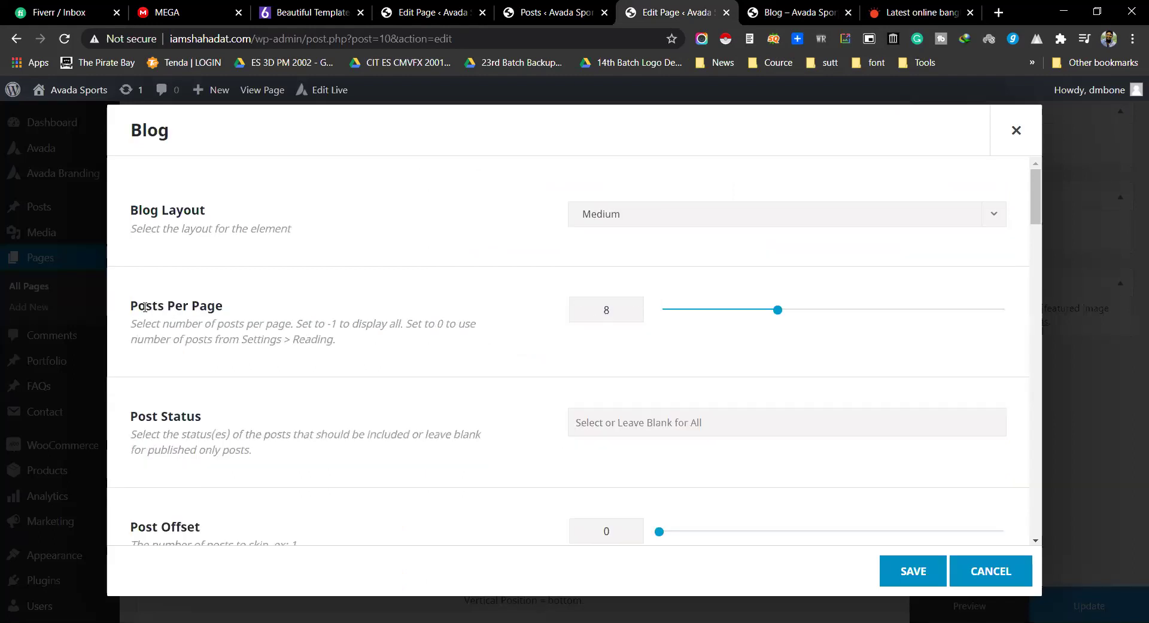
{"action": "left_click_drag", "start_coordinate": [778, 314], "coordinate": [922, 311]}
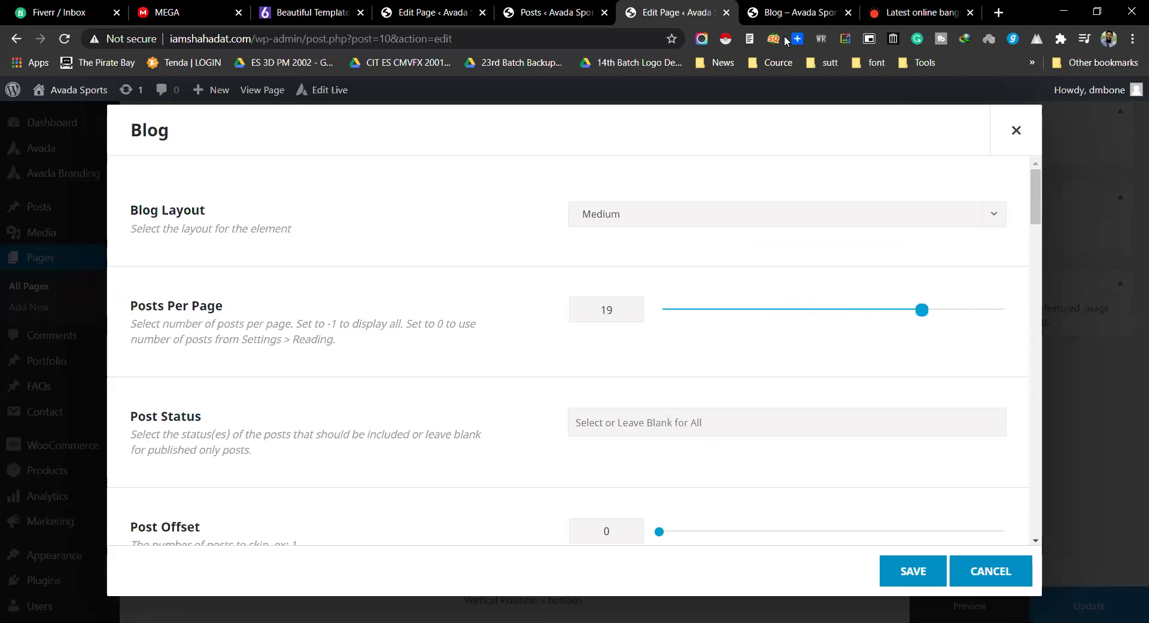
Step: Load two more batches of posts on the live Blog page, then return to the element picker
{"action": "left_click", "coordinate": [779, 7]}
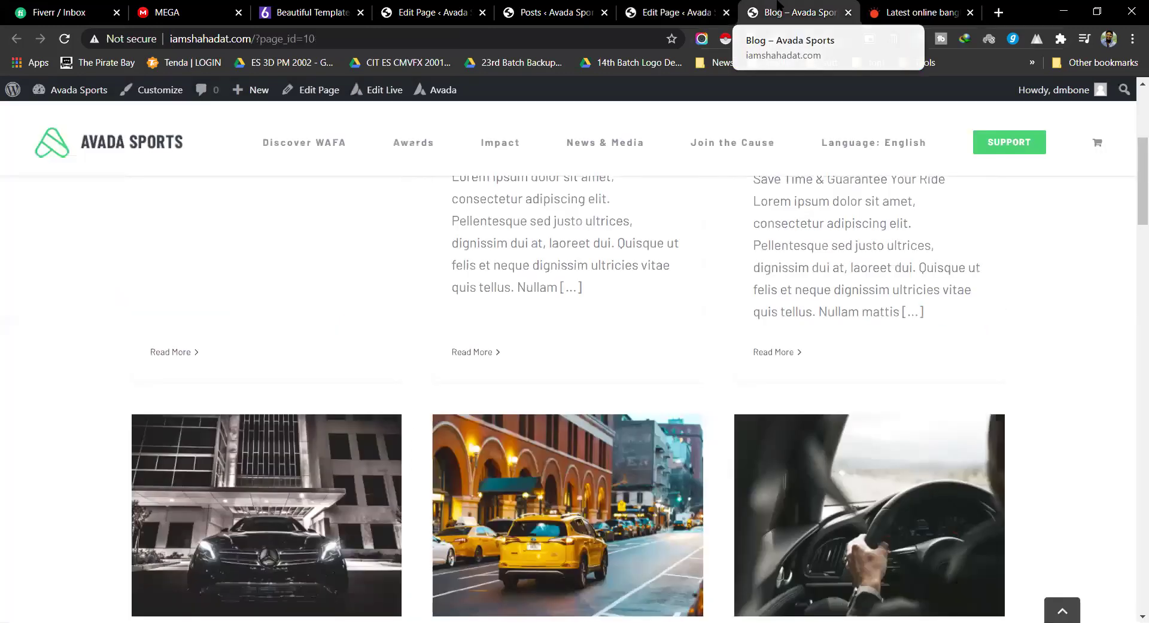
{"action": "scroll", "coordinate": [965, 411], "scroll_direction": "down", "scroll_amount": 15}
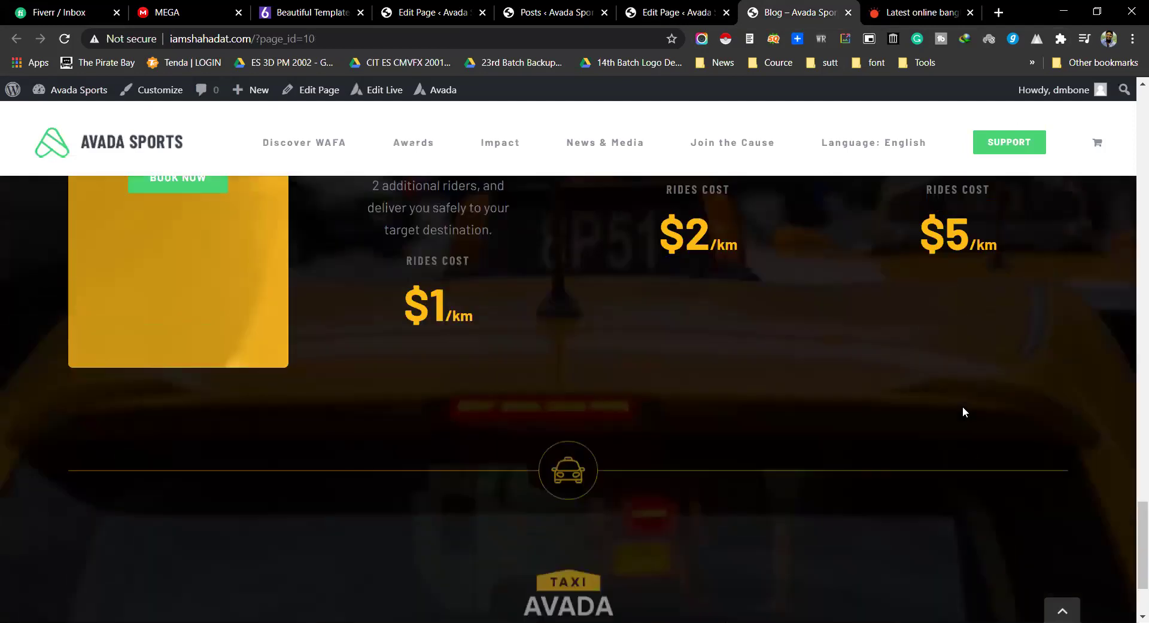
{"action": "scroll", "coordinate": [963, 411], "scroll_direction": "up", "scroll_amount": 8}
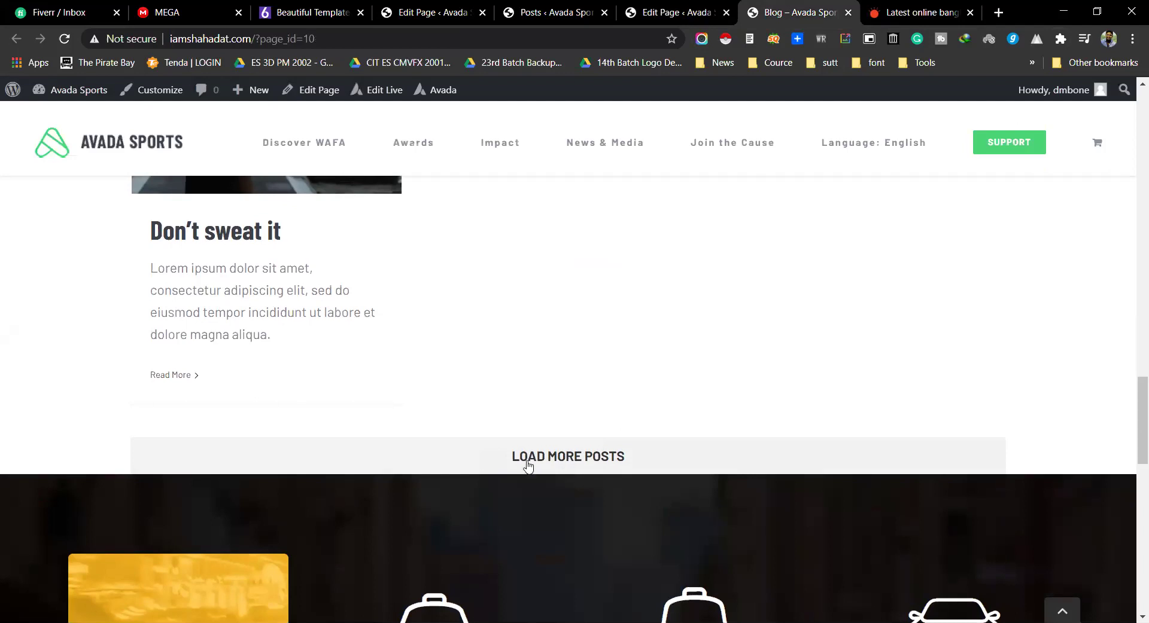
{"action": "left_click", "coordinate": [534, 462]}
{"action": "scroll", "coordinate": [553, 434], "scroll_direction": "down", "scroll_amount": 1}
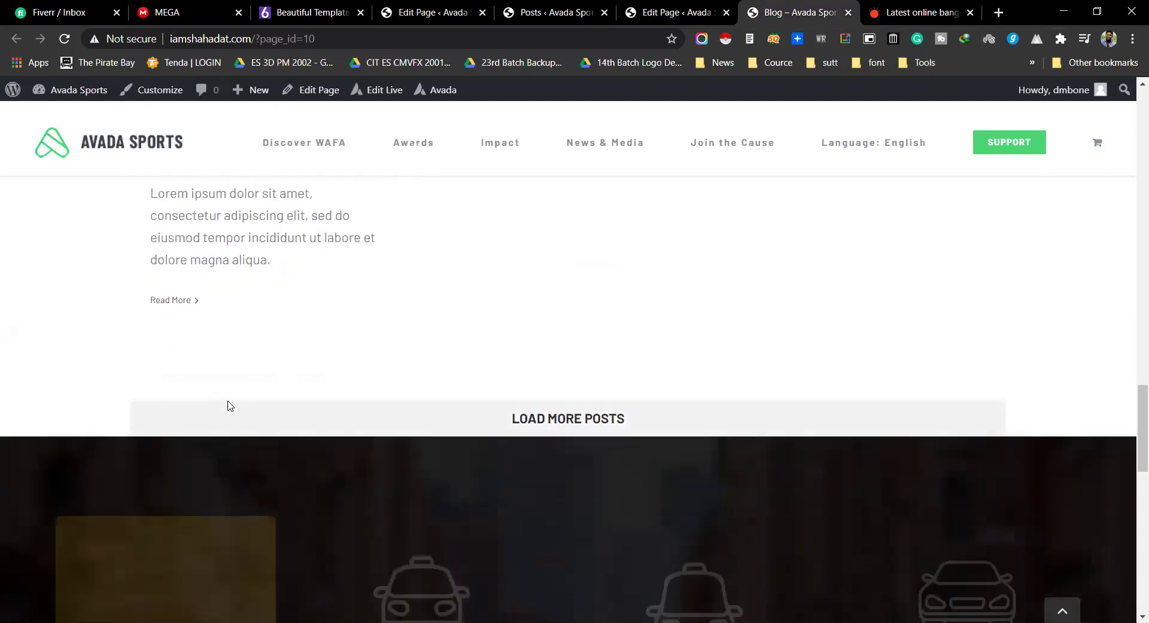
{"action": "scroll", "coordinate": [678, 352], "scroll_direction": "down", "scroll_amount": 12}
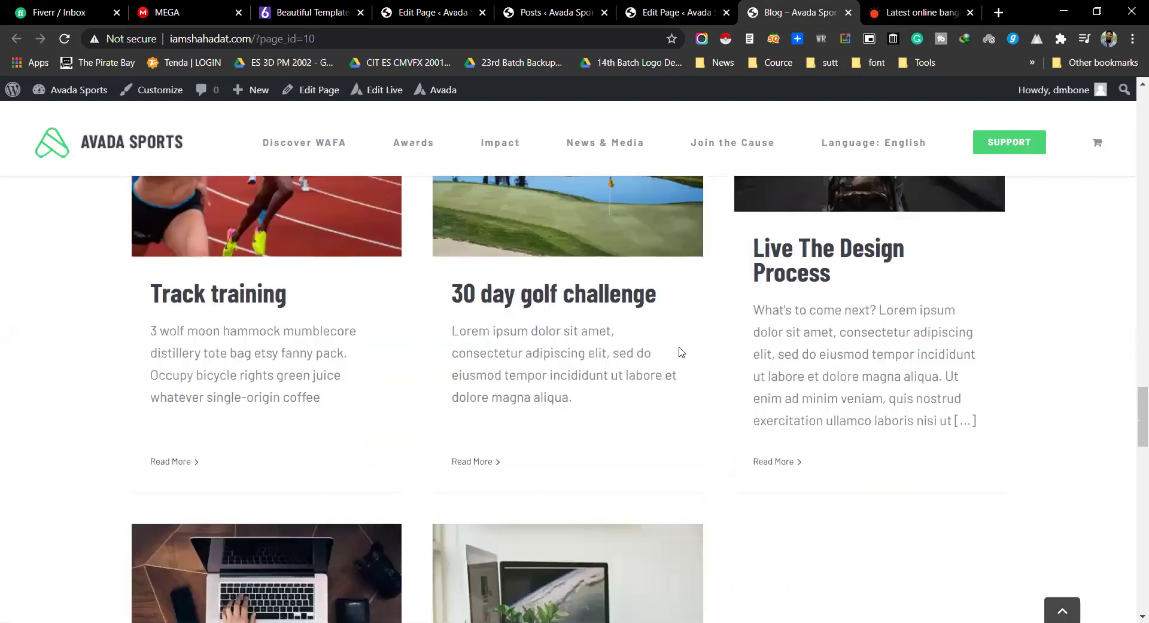
{"action": "scroll", "coordinate": [560, 367], "scroll_direction": "up", "scroll_amount": 4}
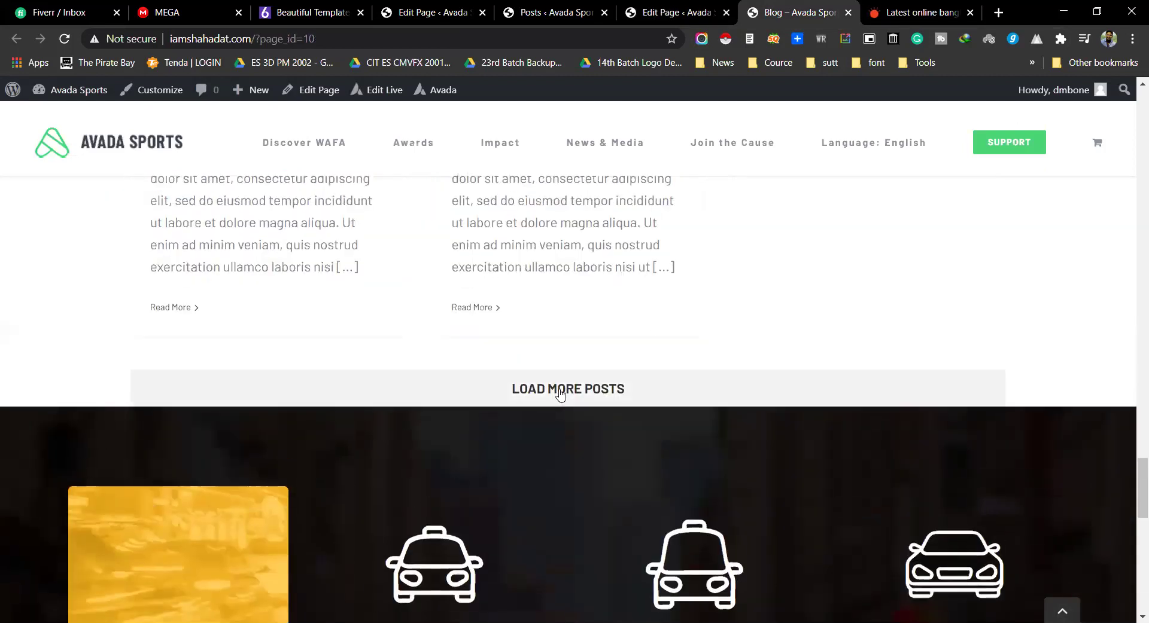
{"action": "left_click", "coordinate": [555, 392]}
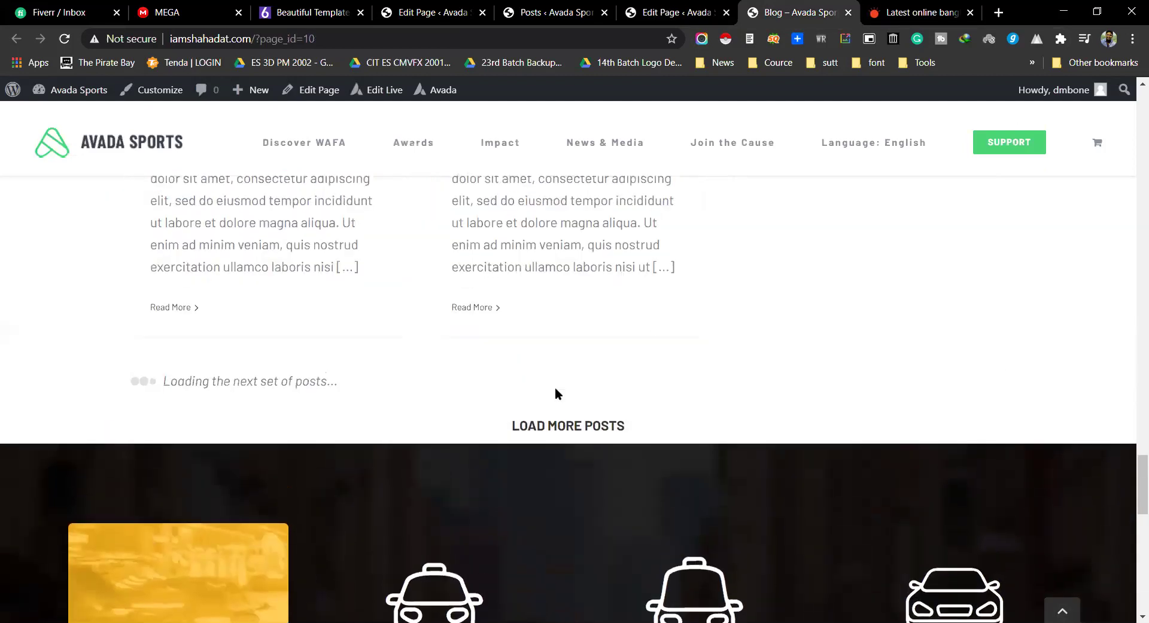
{"action": "left_click", "coordinate": [427, 12]}
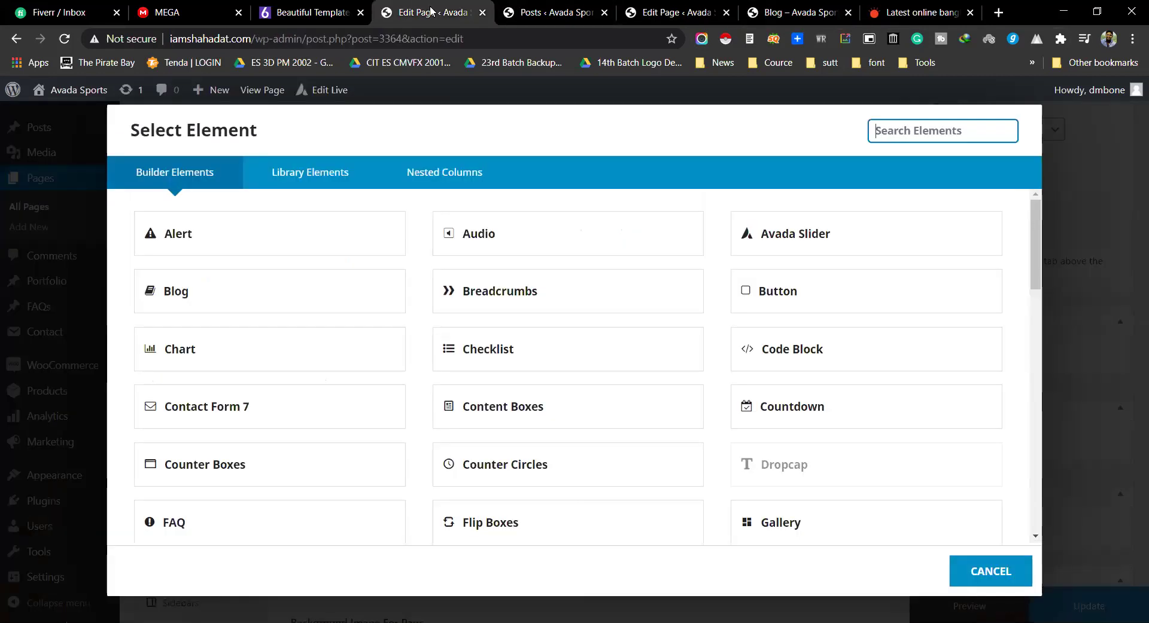
Step: Add a Blog element to the test page and review its settings: Large layout, 6 posts per page
{"action": "left_click", "coordinate": [200, 301]}
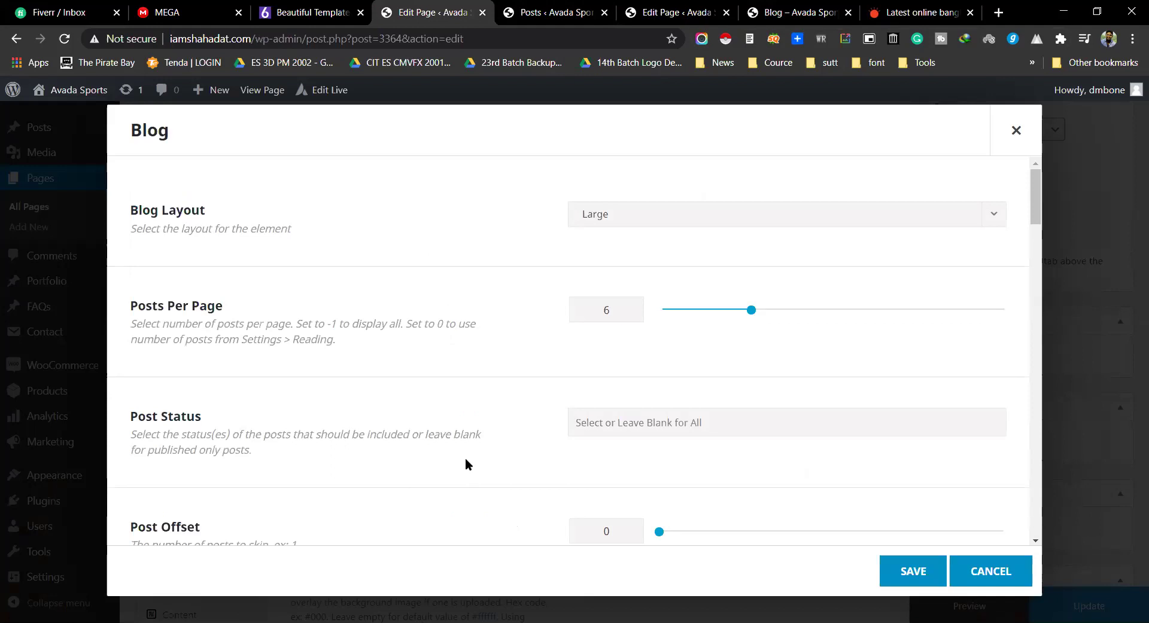
{"action": "scroll", "coordinate": [465, 458], "scroll_direction": "down", "scroll_amount": 6}
{"action": "scroll", "coordinate": [466, 466], "scroll_direction": "down", "scroll_amount": 3}
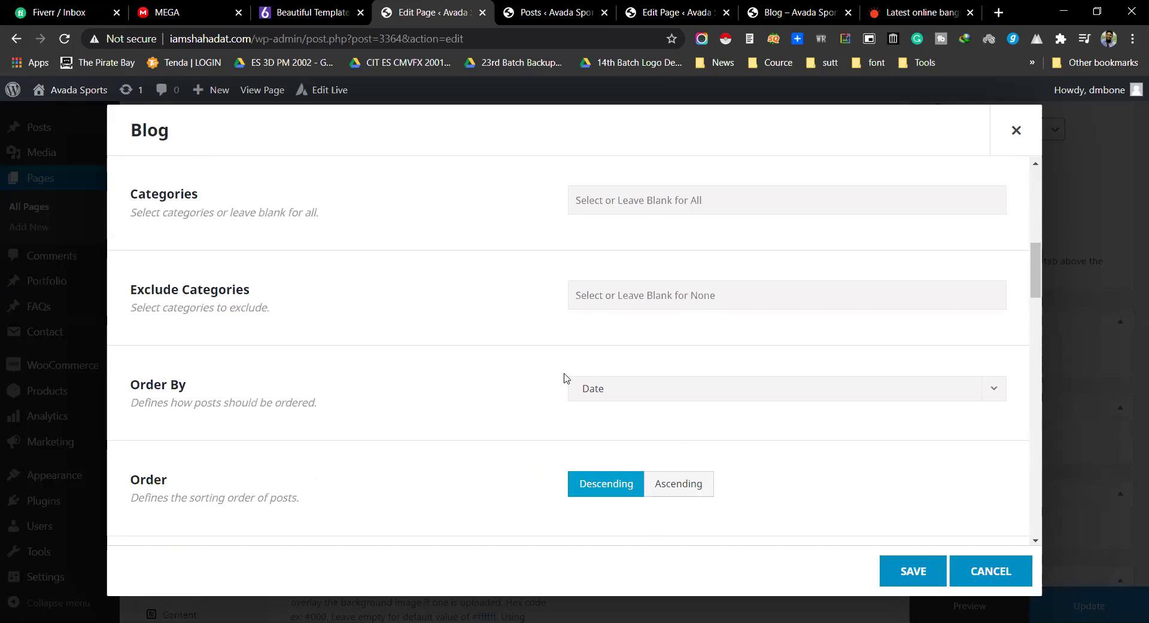
{"action": "scroll", "coordinate": [565, 375], "scroll_direction": "down", "scroll_amount": 3}
{"action": "scroll", "coordinate": [569, 370], "scroll_direction": "up", "scroll_amount": 8}
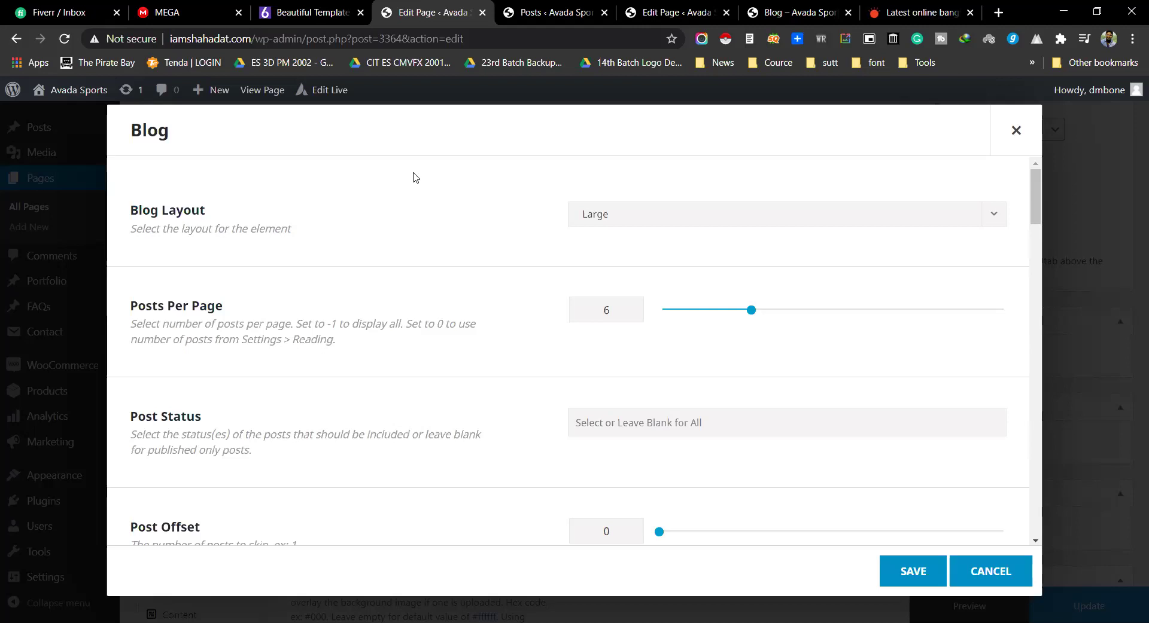
Step: Close the Blog element dialog with X without saving
{"action": "left_click", "coordinate": [1025, 139]}
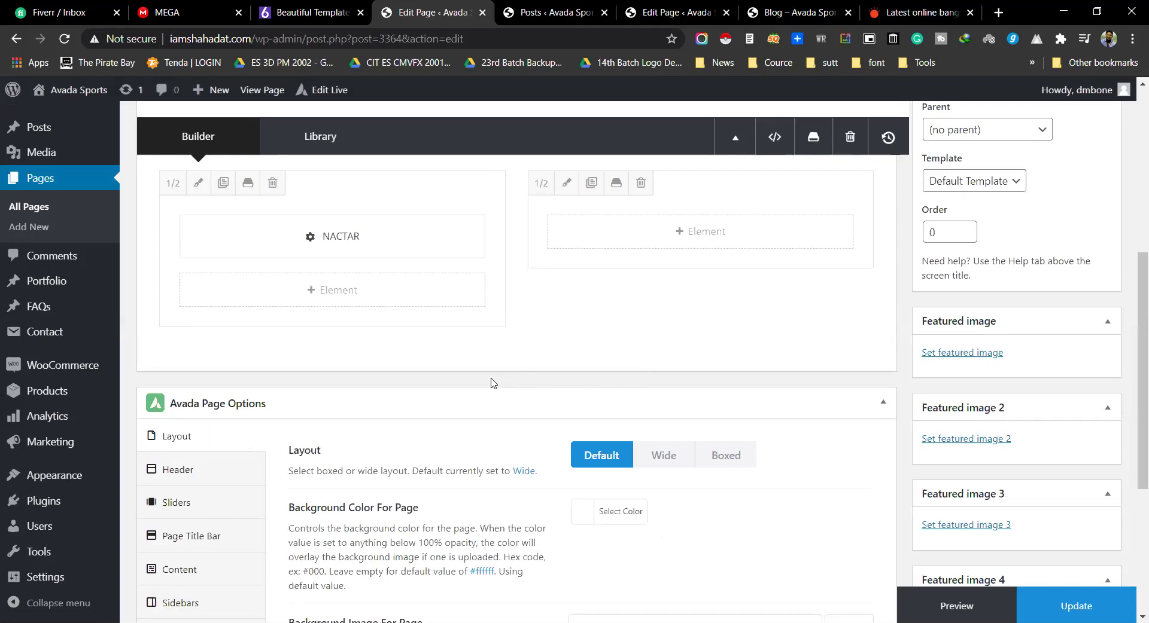
Step: Add a Blog element to the test page's left column, then open the Blog page's Blog Layout list
{"action": "left_click", "coordinate": [380, 293]}
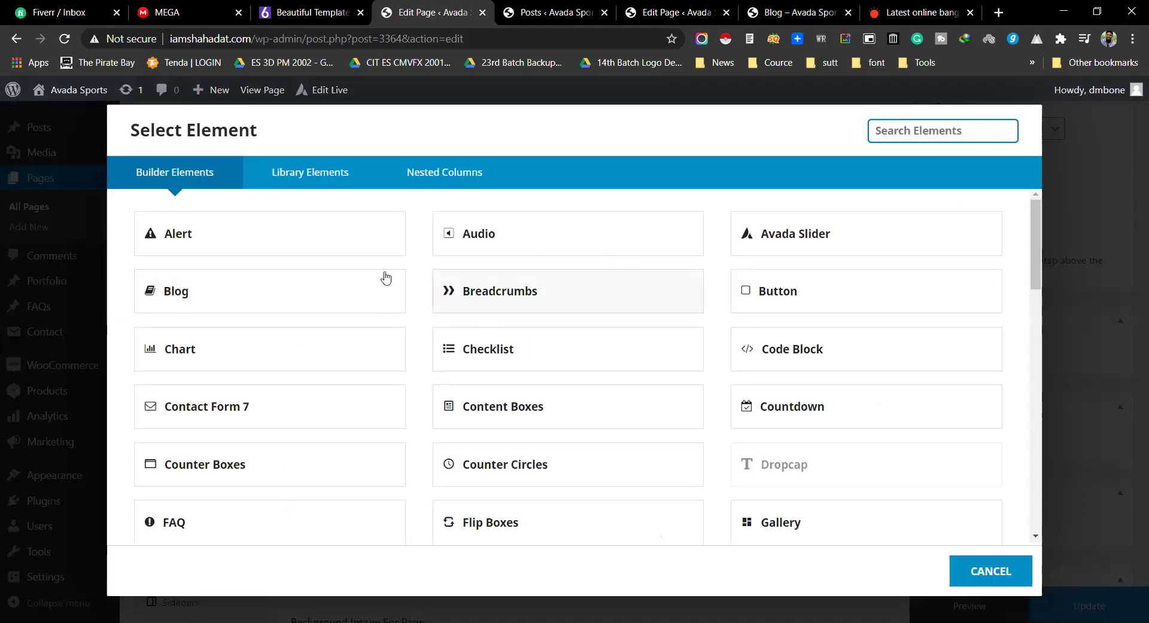
{"action": "left_click", "coordinate": [226, 289]}
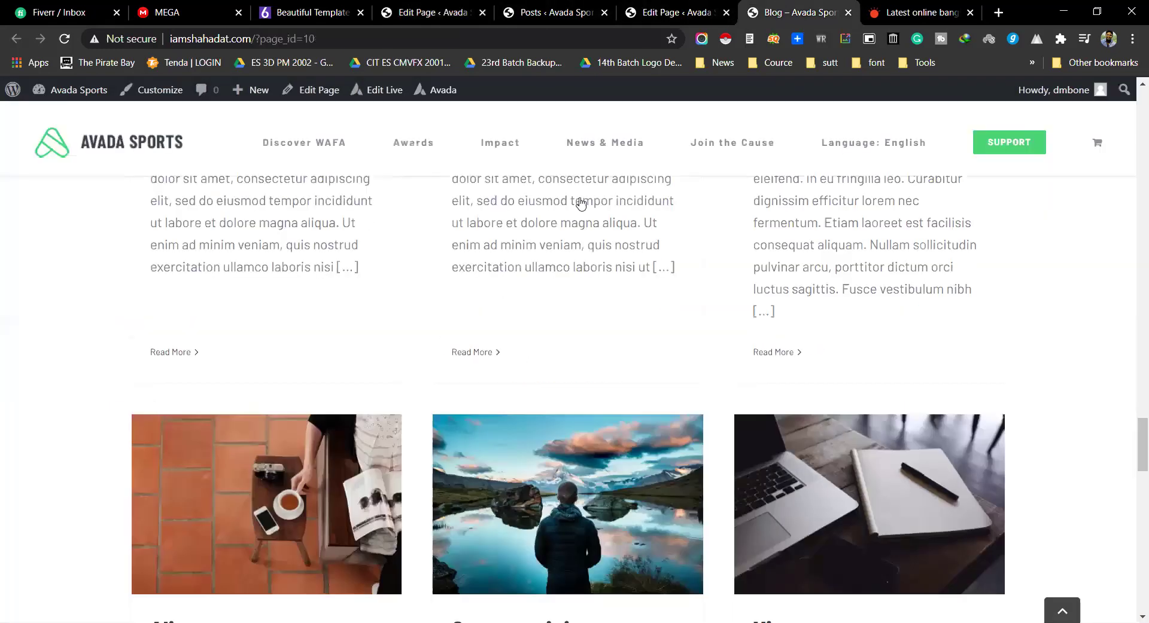
{"action": "scroll", "coordinate": [584, 299], "scroll_direction": "down", "scroll_amount": 10}
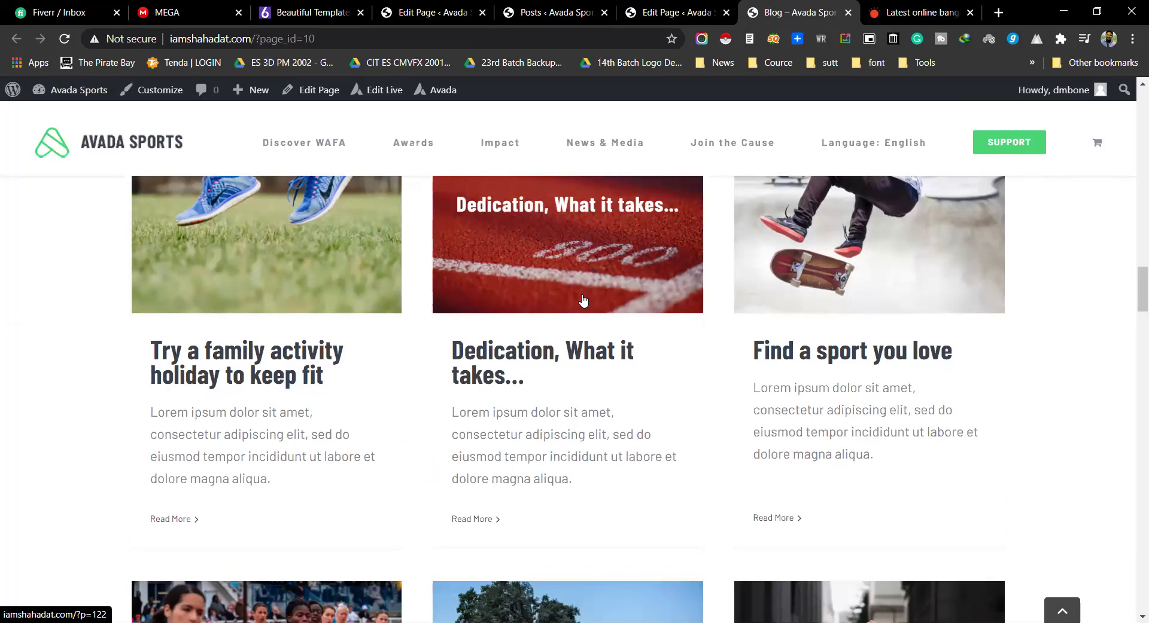
{"action": "scroll", "coordinate": [441, 269], "scroll_direction": "down", "scroll_amount": 15}
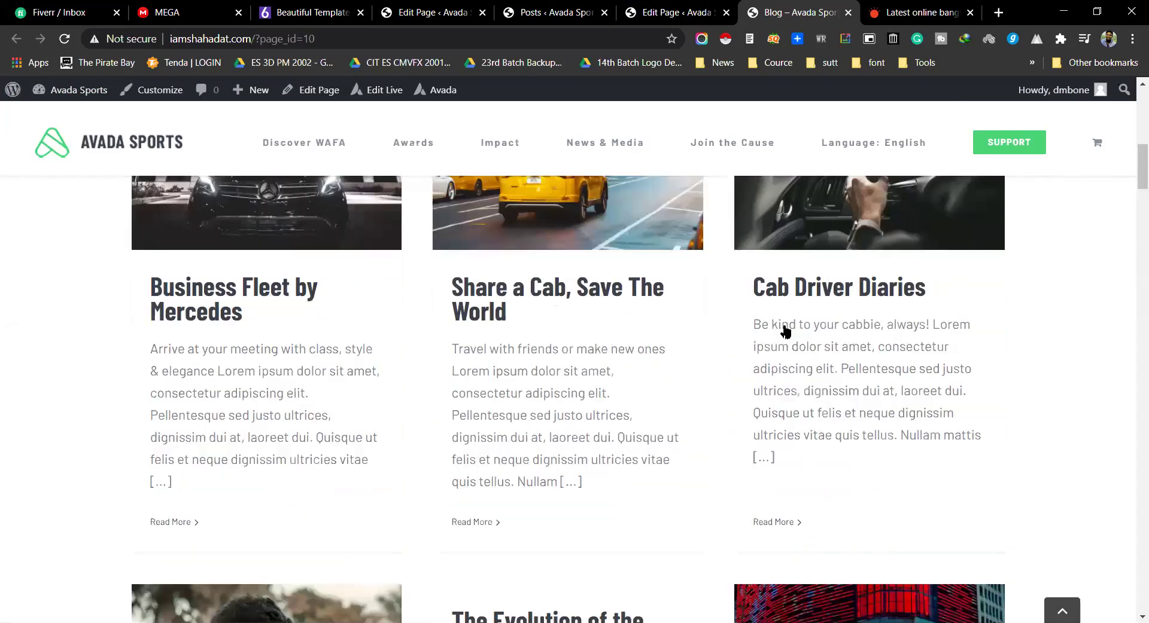
{"action": "scroll", "coordinate": [461, 293], "scroll_direction": "up", "scroll_amount": 2}
{"action": "scroll", "coordinate": [780, 333], "scroll_direction": "down", "scroll_amount": 5}
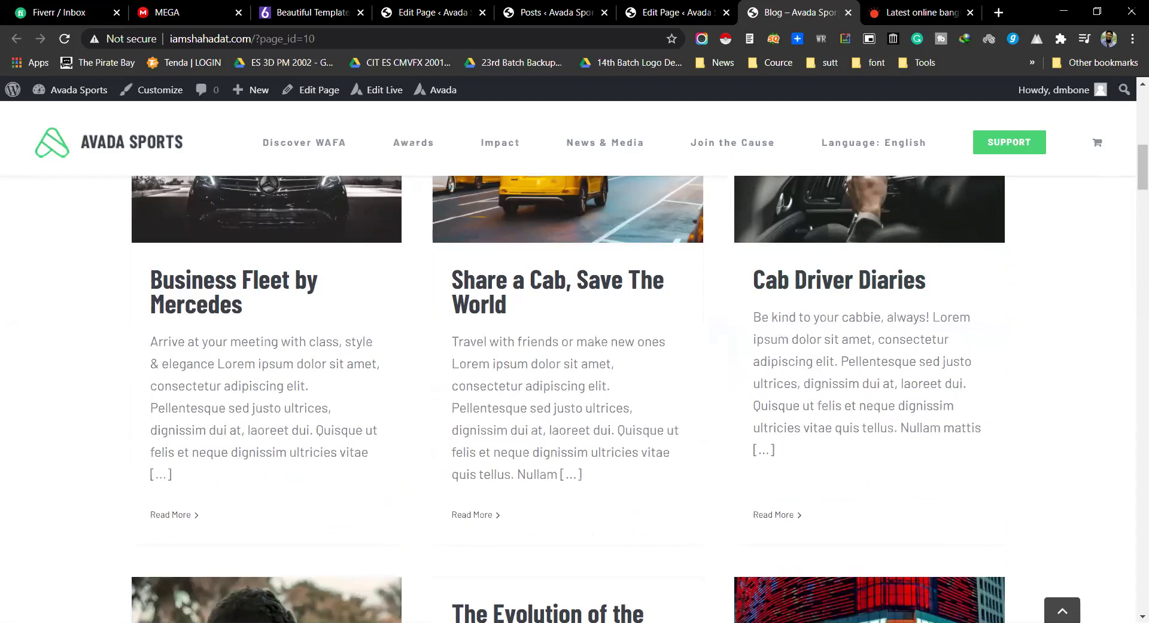
{"action": "left_click", "coordinate": [676, 12]}
{"action": "left_click", "coordinate": [673, 219]}
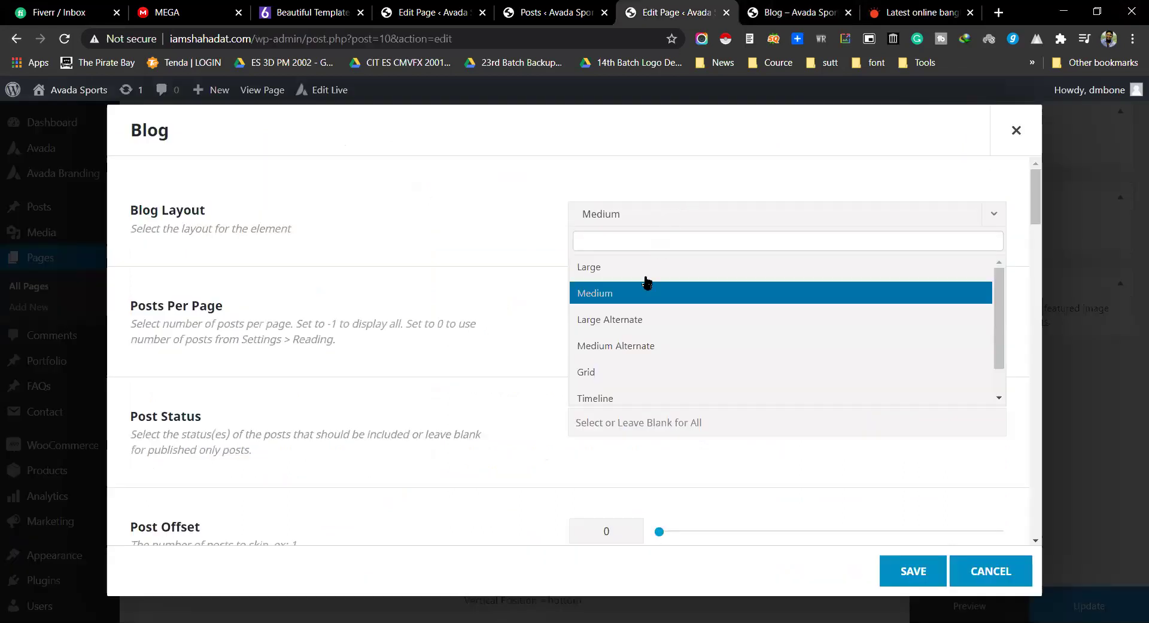
Step: Compare the live Blog page with both Blog element settings, ending on the All Posts list of 34 posts
{"action": "scroll", "coordinate": [629, 379], "scroll_direction": "down", "scroll_amount": 1}
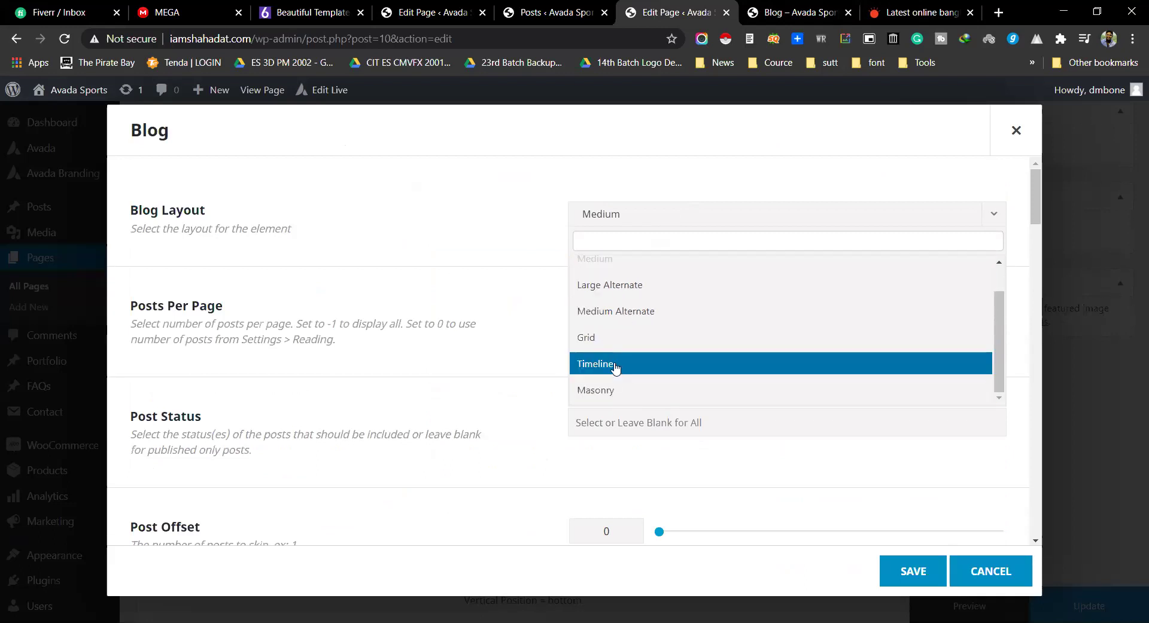
{"action": "left_click", "coordinate": [804, 8]}
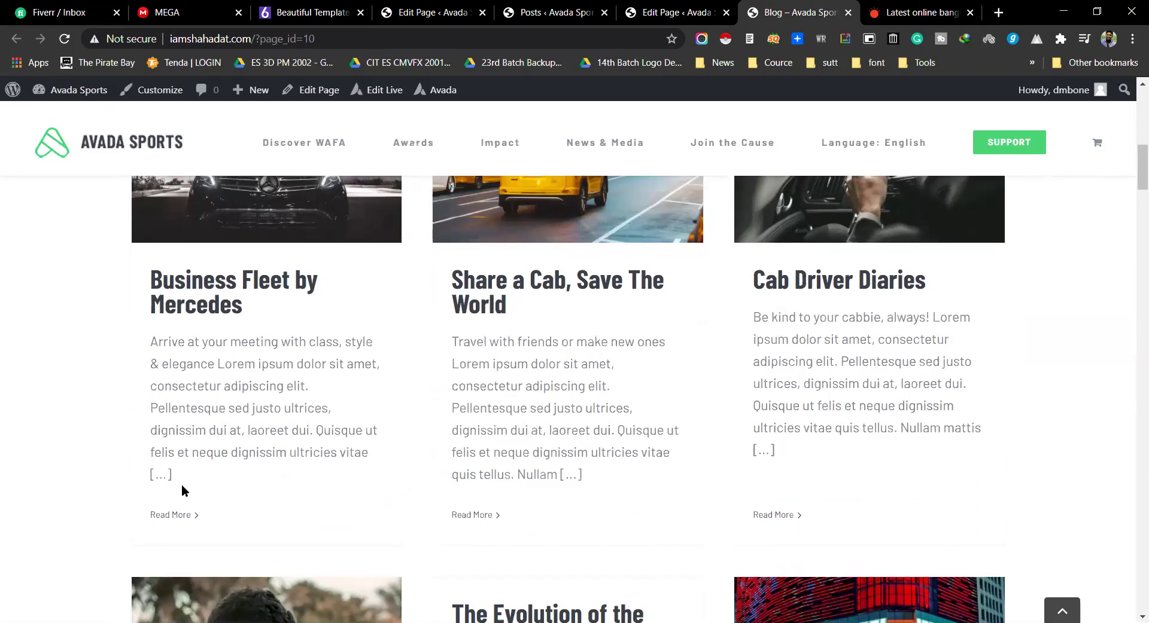
{"action": "scroll", "coordinate": [601, 401], "scroll_direction": "up", "scroll_amount": 10}
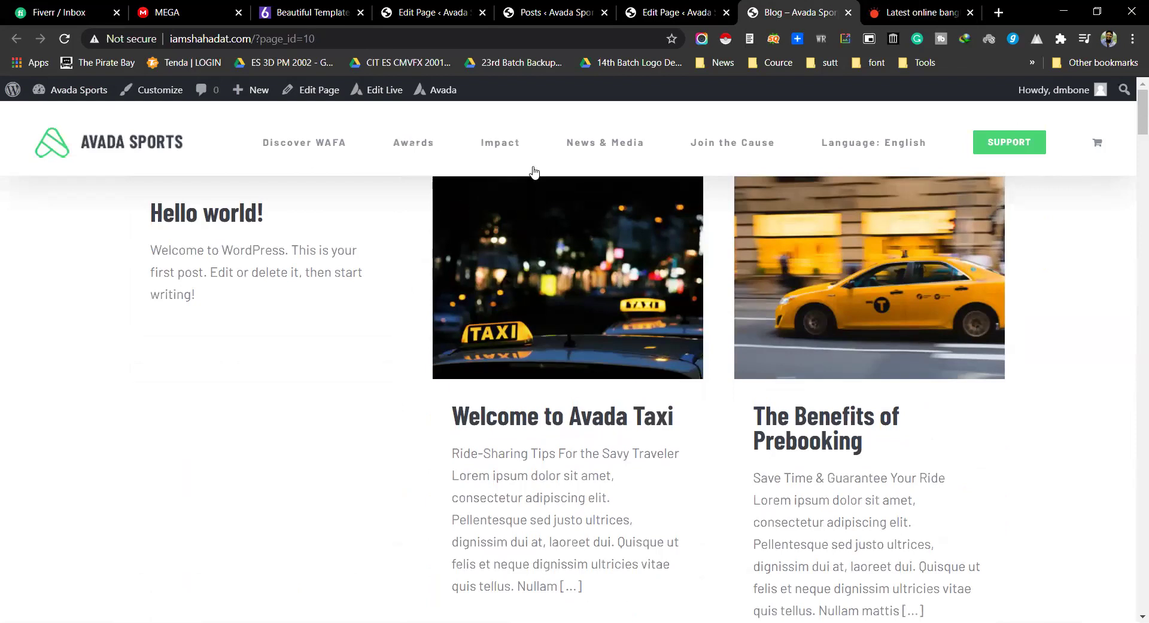
{"action": "left_click", "coordinate": [676, 12]}
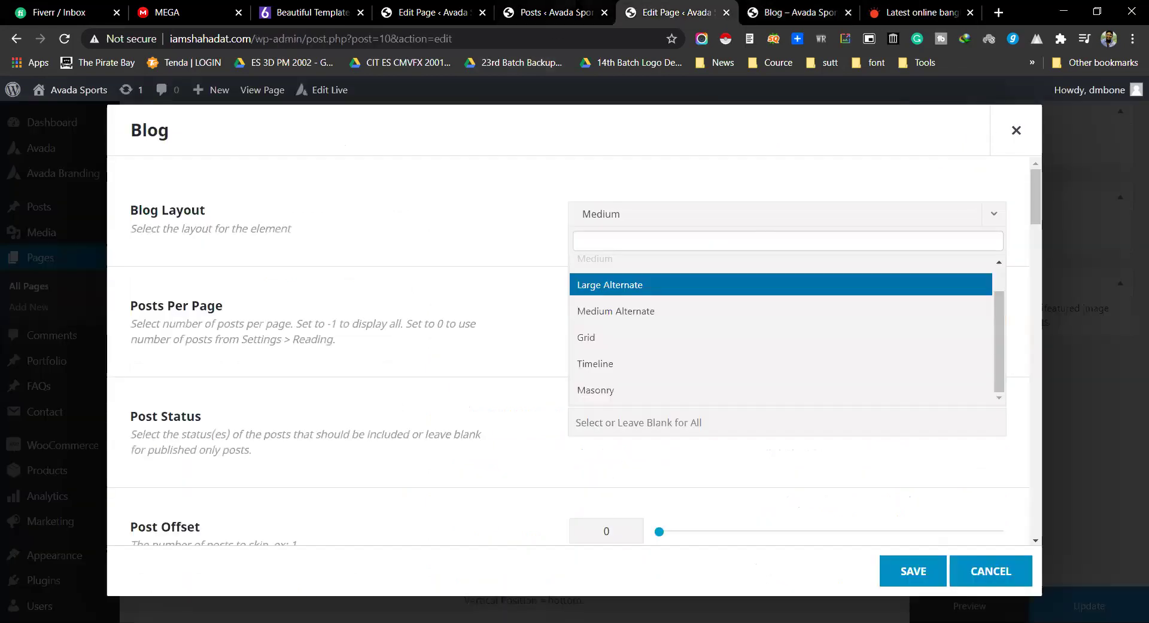
{"action": "left_click", "coordinate": [563, 7]}
{"action": "left_click", "coordinate": [625, 11]}
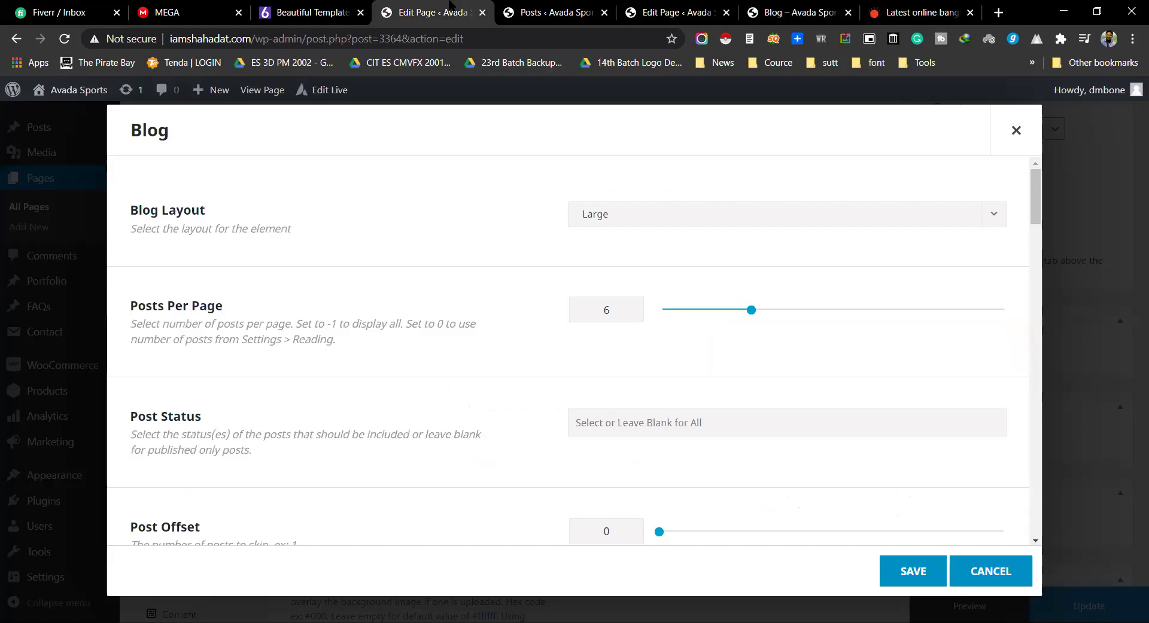
{"action": "left_click", "coordinate": [553, 8]}
Step: In the Blog page's Blog element, select the Design (8) category and save the settings
{"action": "scroll", "coordinate": [574, 359], "scroll_direction": "up", "scroll_amount": 2}
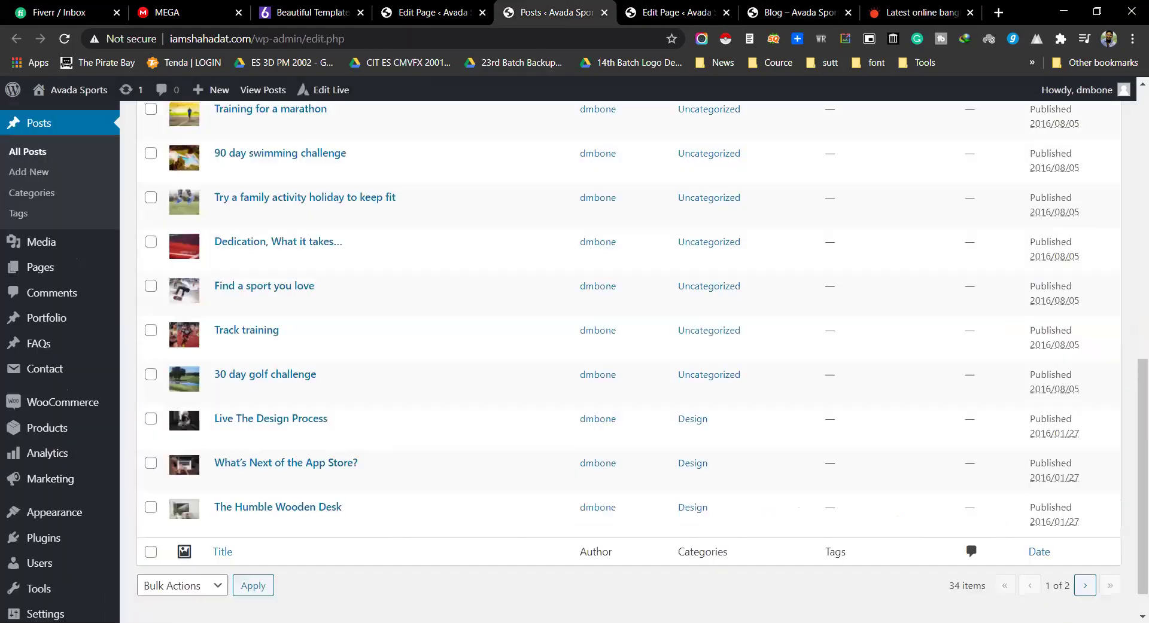
{"action": "scroll", "coordinate": [385, 310], "scroll_direction": "up", "scroll_amount": 10}
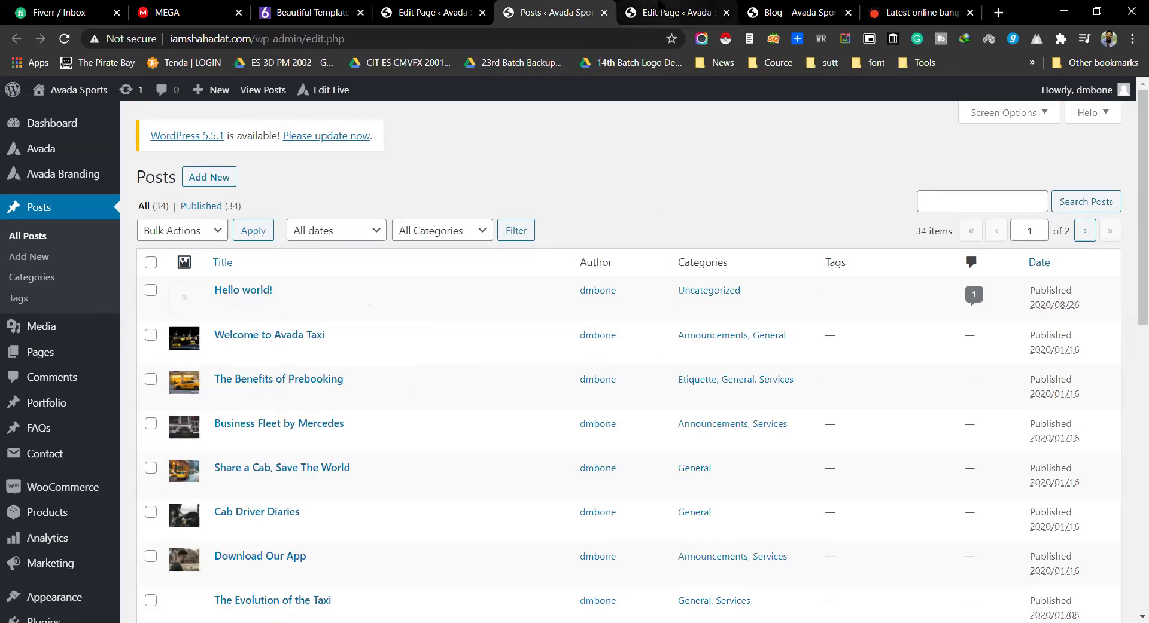
{"action": "left_click", "coordinate": [676, 12]}
{"action": "scroll", "coordinate": [310, 392], "scroll_direction": "down", "scroll_amount": 8}
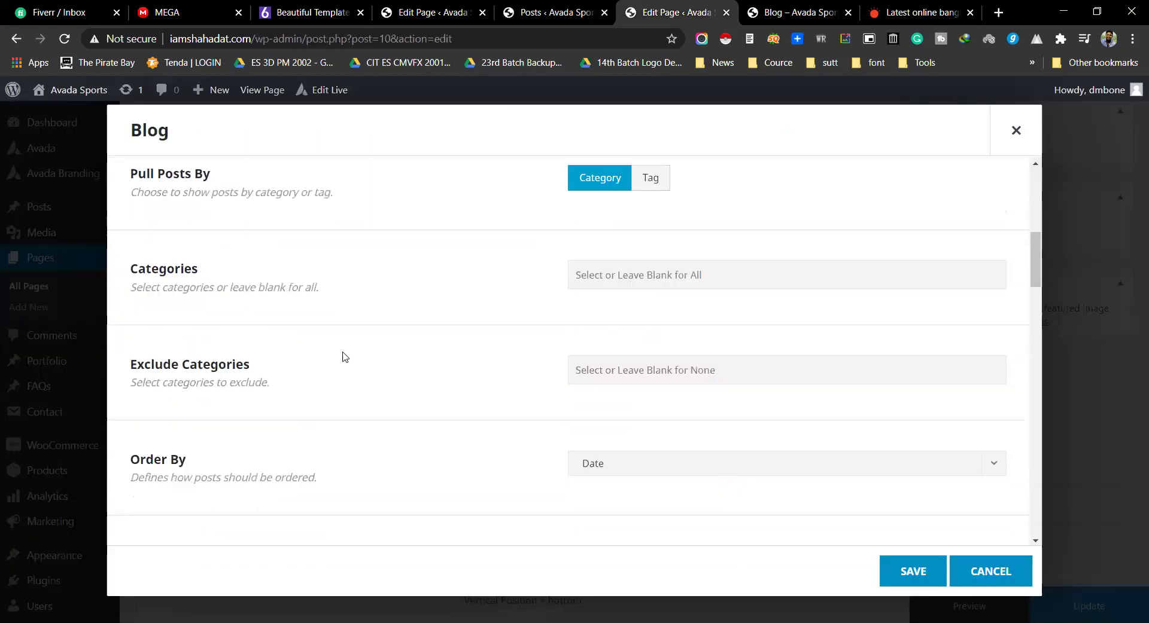
{"action": "scroll", "coordinate": [527, 221], "scroll_direction": "down", "scroll_amount": 1}
{"action": "key", "text": "ctrl+Tab"}
{"action": "key", "text": "ctrl+shift+Tab"}
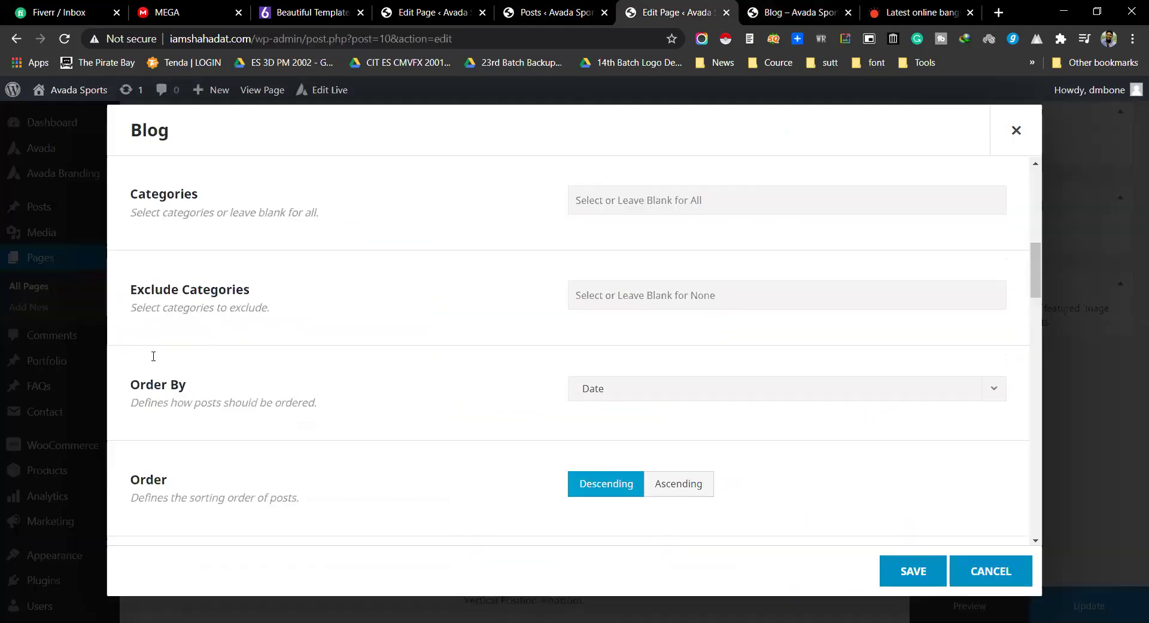
{"action": "left_click_drag", "start_coordinate": [152, 194], "coordinate": [345, 204]}
{"action": "left_click", "coordinate": [663, 202]}
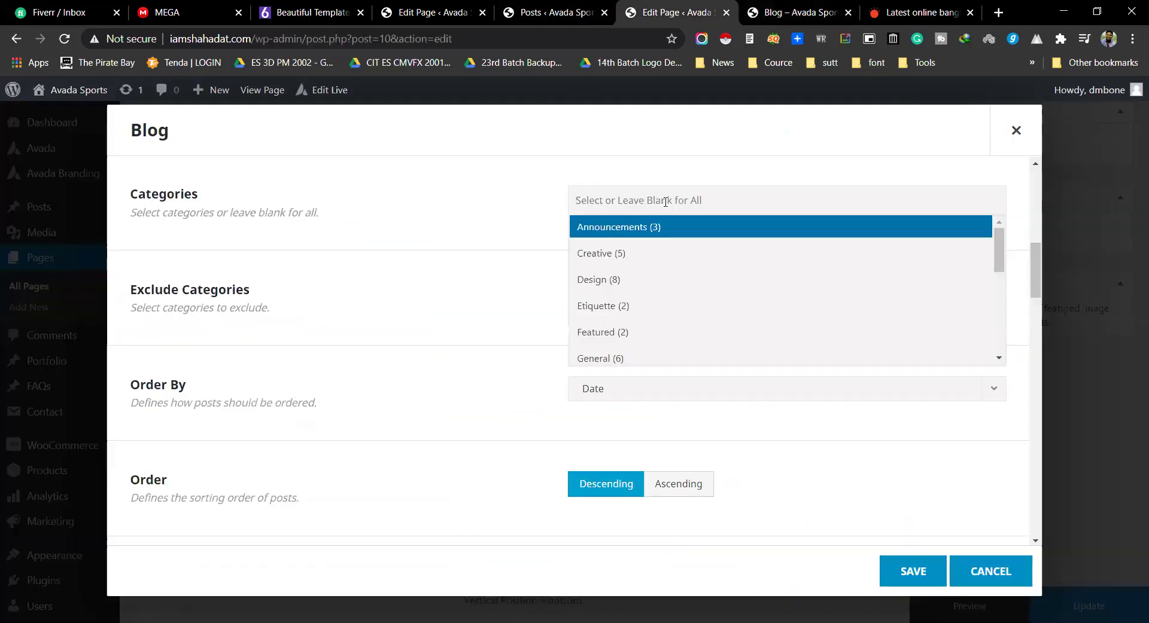
{"action": "left_click", "coordinate": [608, 281]}
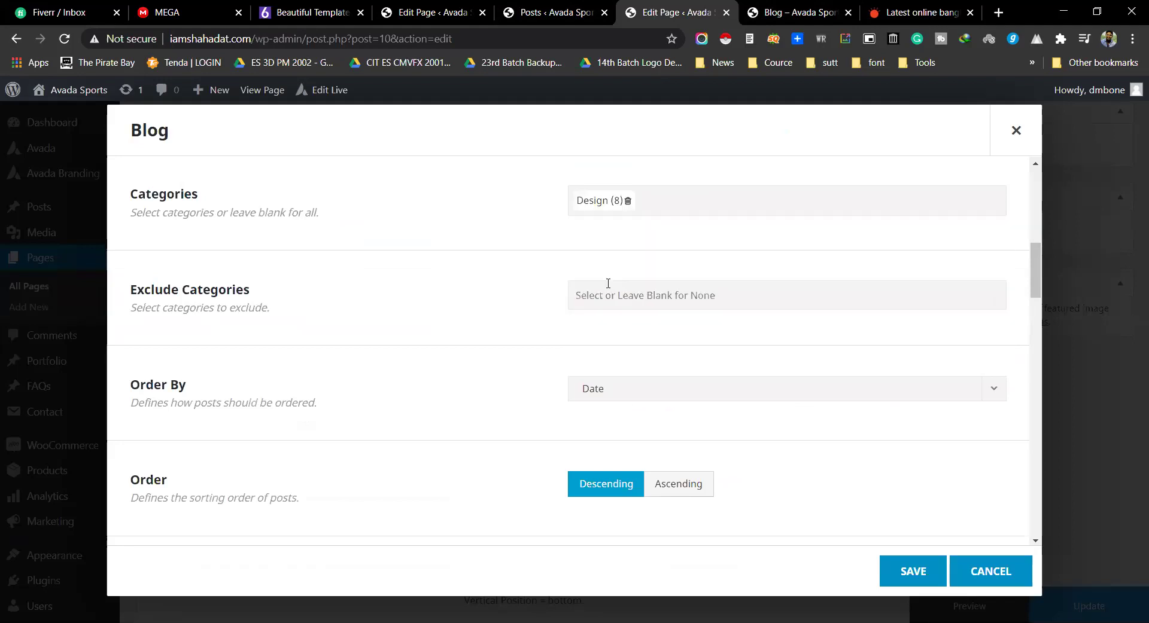
{"action": "left_click", "coordinate": [912, 576]}
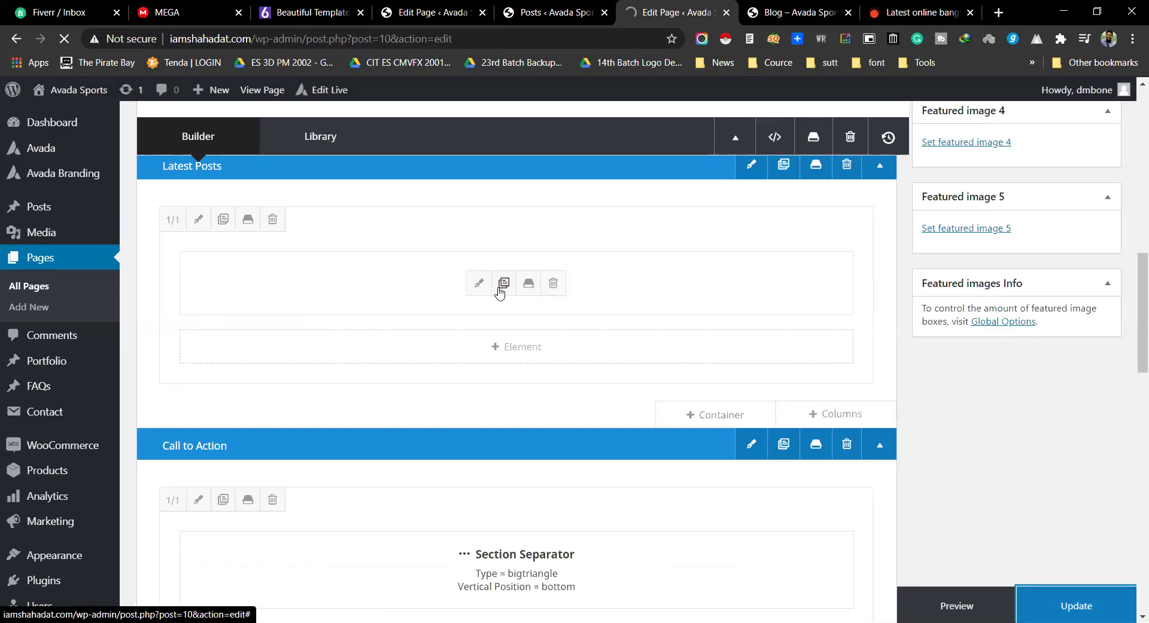
Step: Update the Blog page and scroll through its live post grid
{"action": "left_click", "coordinate": [789, 12]}
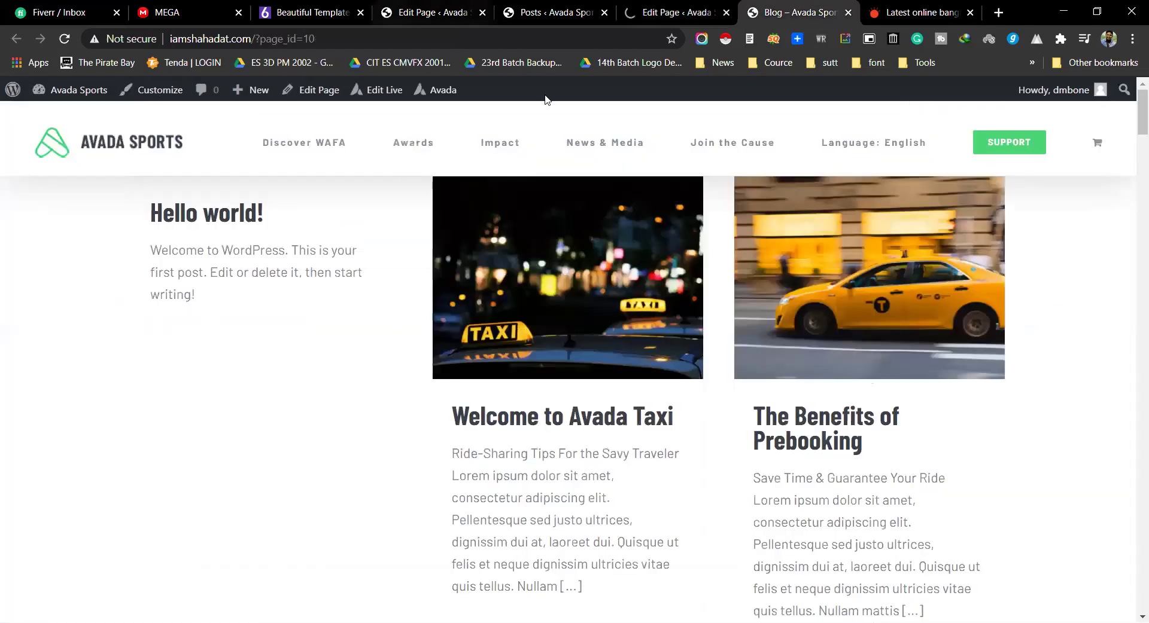
{"action": "key", "text": "ctrl+shift+Tab"}
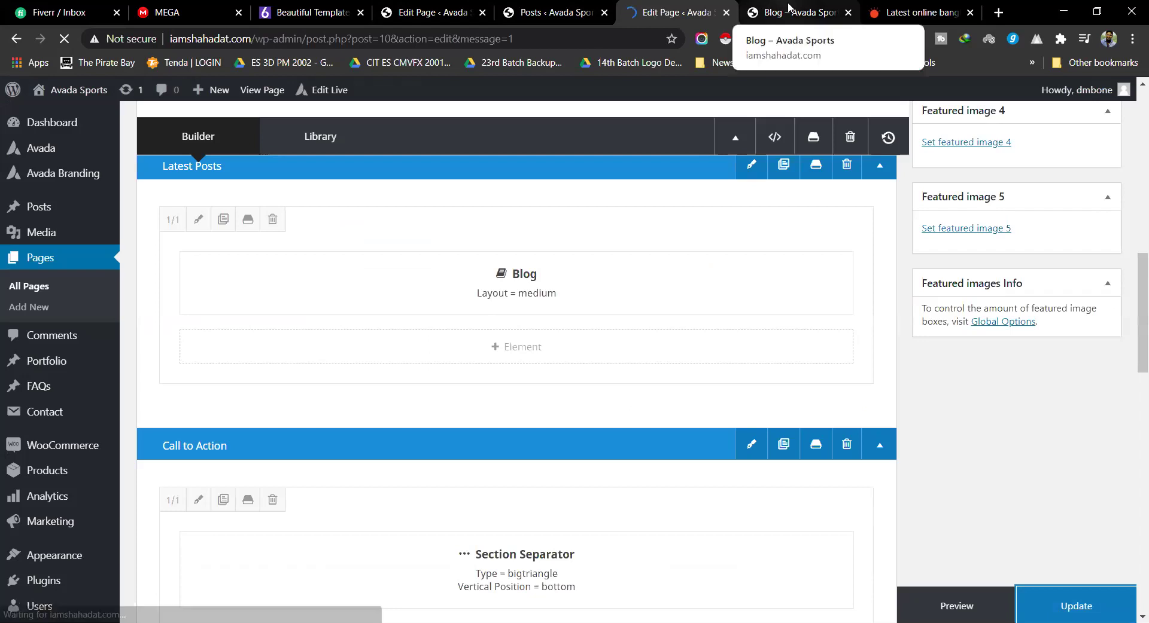
{"action": "left_click", "coordinate": [789, 9]}
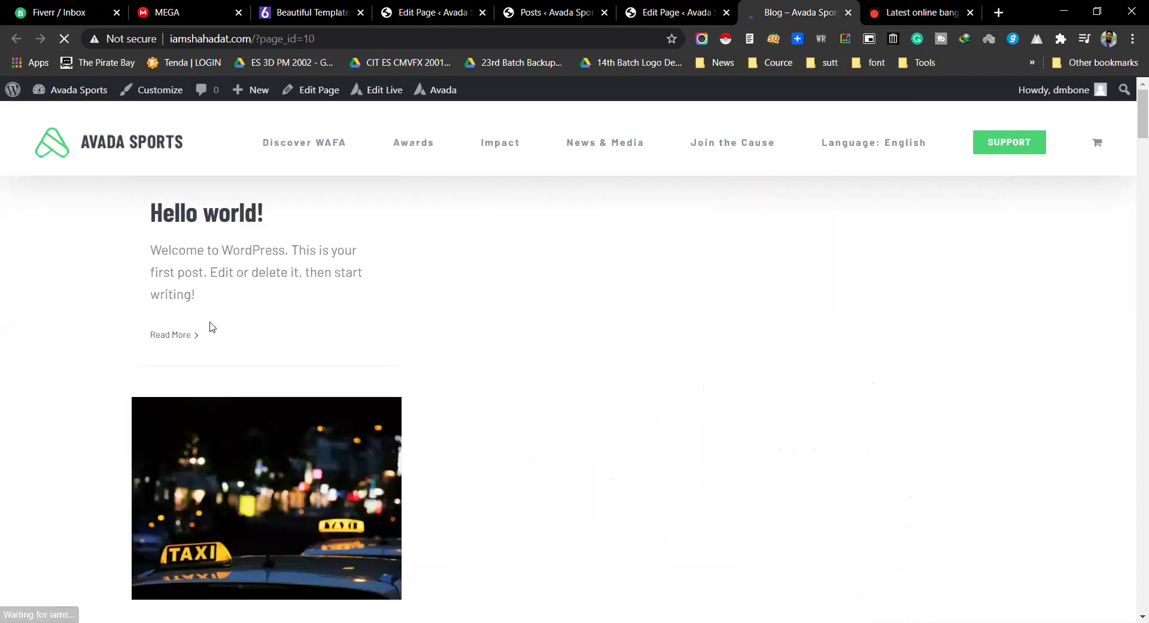
{"action": "scroll", "coordinate": [439, 340], "scroll_direction": "down", "scroll_amount": 1}
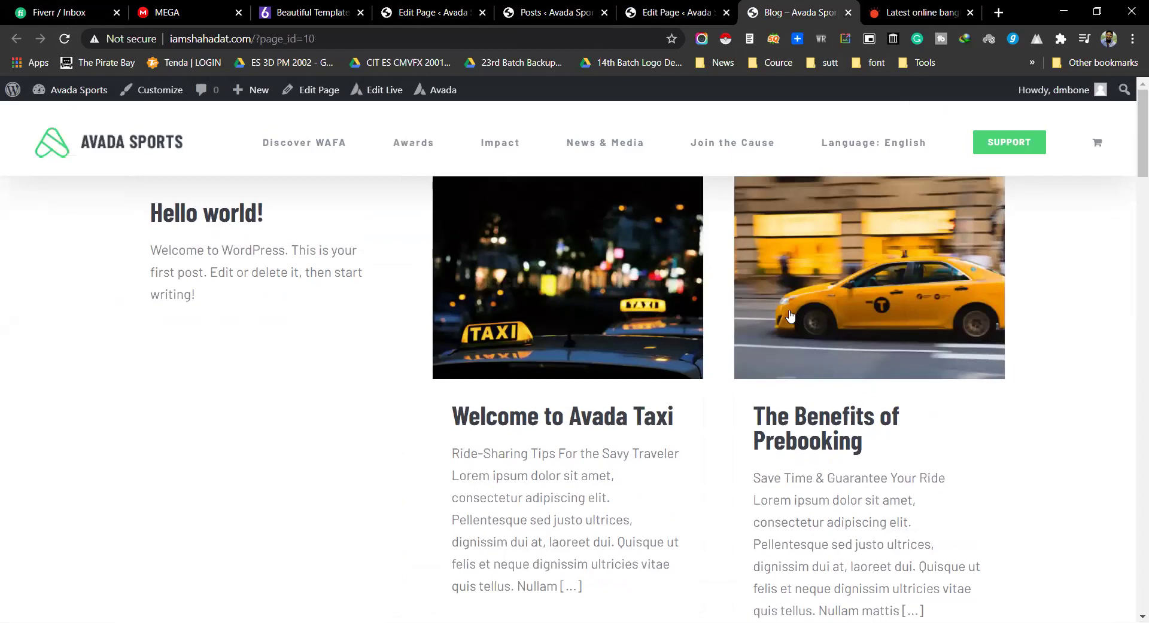
{"action": "scroll", "coordinate": [626, 346], "scroll_direction": "down", "scroll_amount": 8}
{"action": "scroll", "coordinate": [626, 345], "scroll_direction": "down", "scroll_amount": 15}
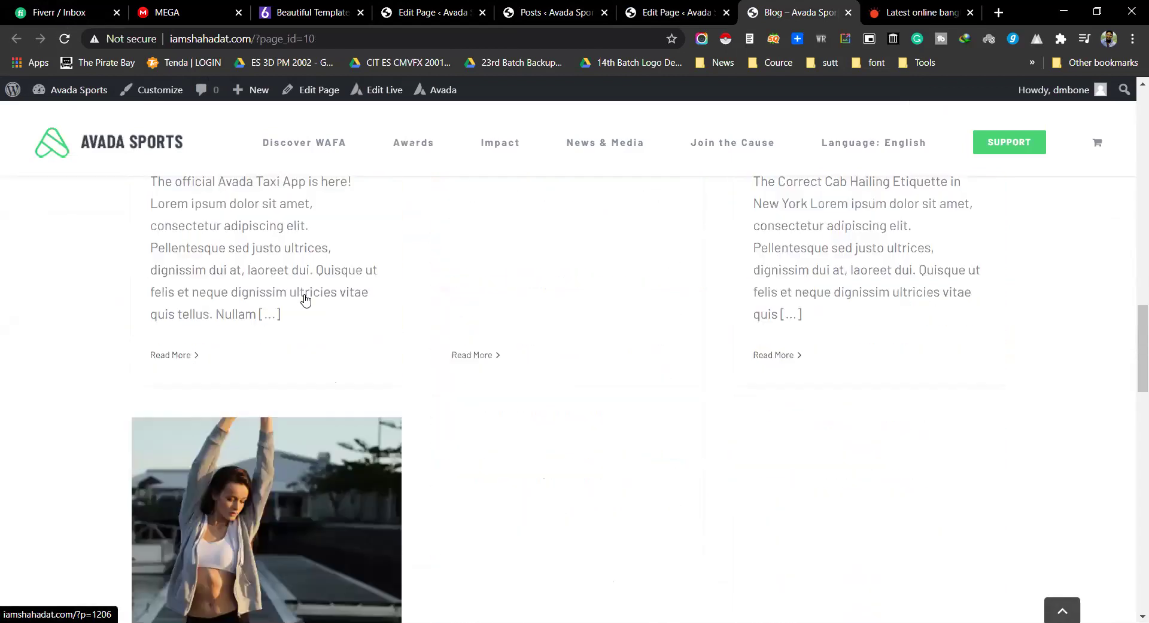
{"action": "scroll", "coordinate": [311, 296], "scroll_direction": "up", "scroll_amount": 15}
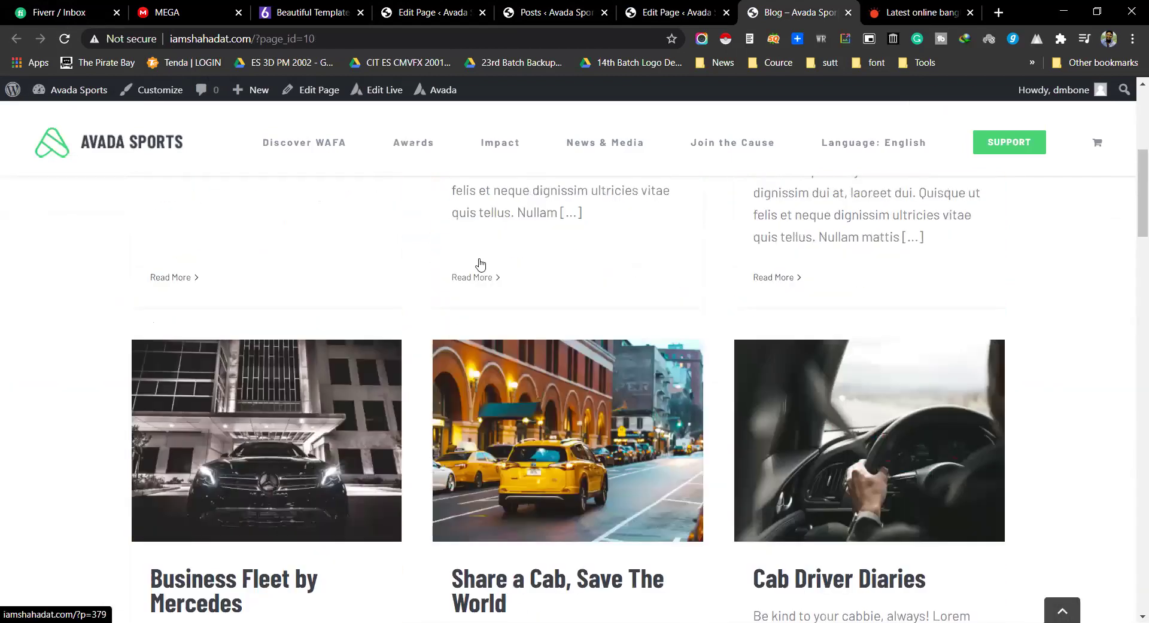
Step: Save the Blog page changes in the editor and reopen its Blog element settings
{"action": "key", "text": "ctrl+shift+Tab"}
{"action": "scroll", "coordinate": [573, 375], "scroll_direction": "down", "scroll_amount": 12}
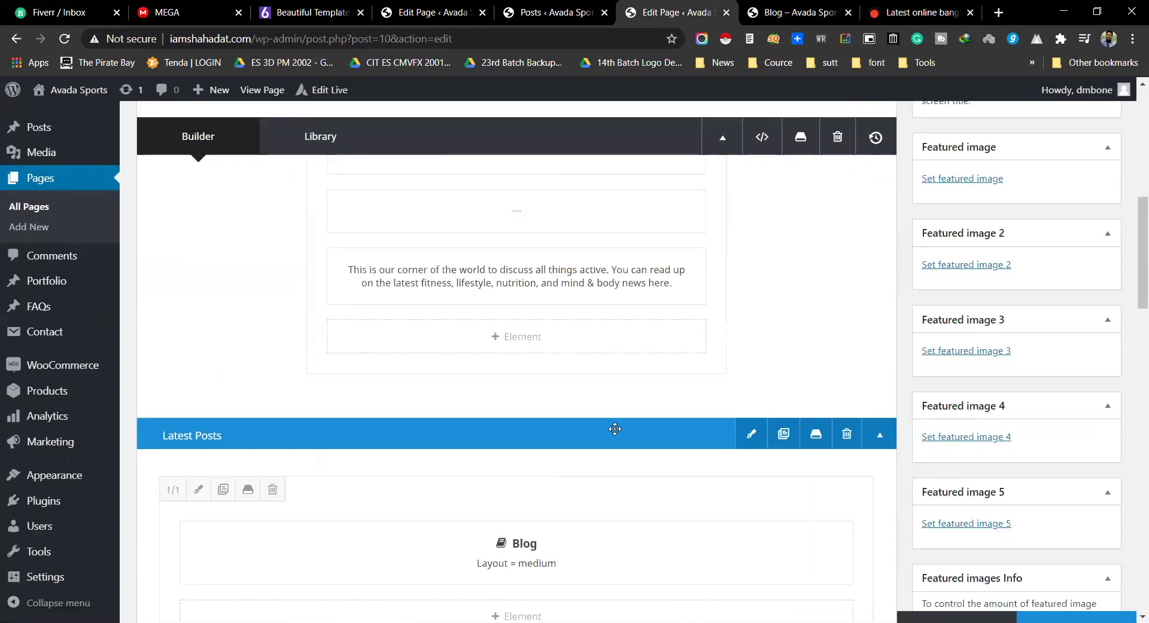
{"action": "left_click", "coordinate": [1076, 606]}
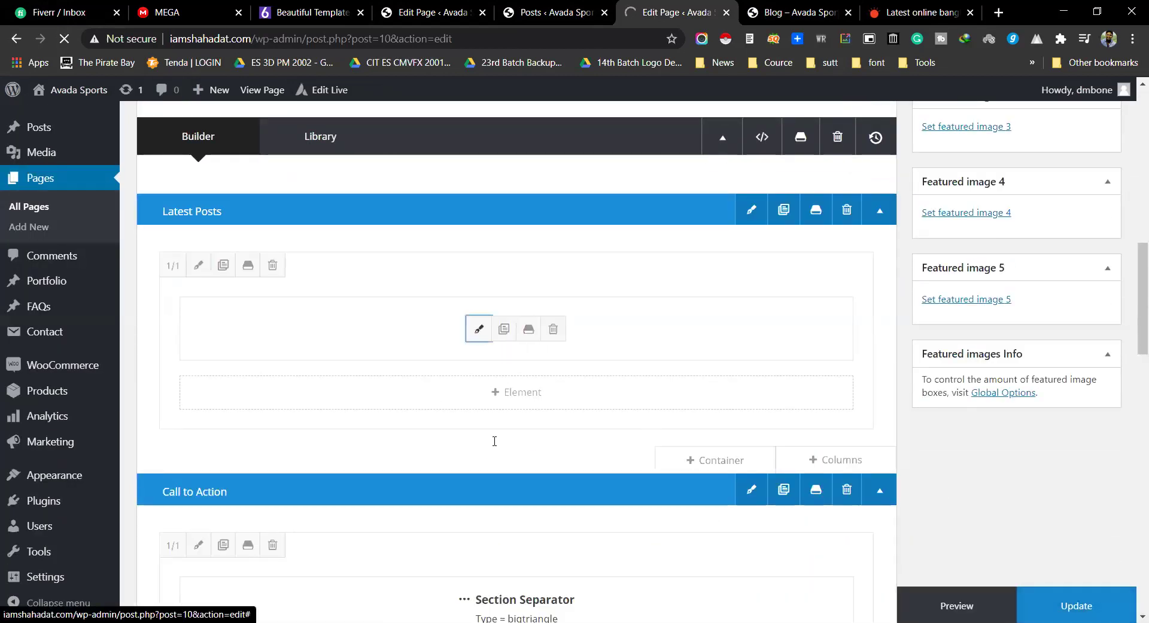
{"action": "left_click", "coordinate": [476, 330]}
{"action": "scroll", "coordinate": [663, 299], "scroll_direction": "down", "scroll_amount": 5}
{"action": "scroll", "coordinate": [661, 303], "scroll_direction": "down", "scroll_amount": 3}
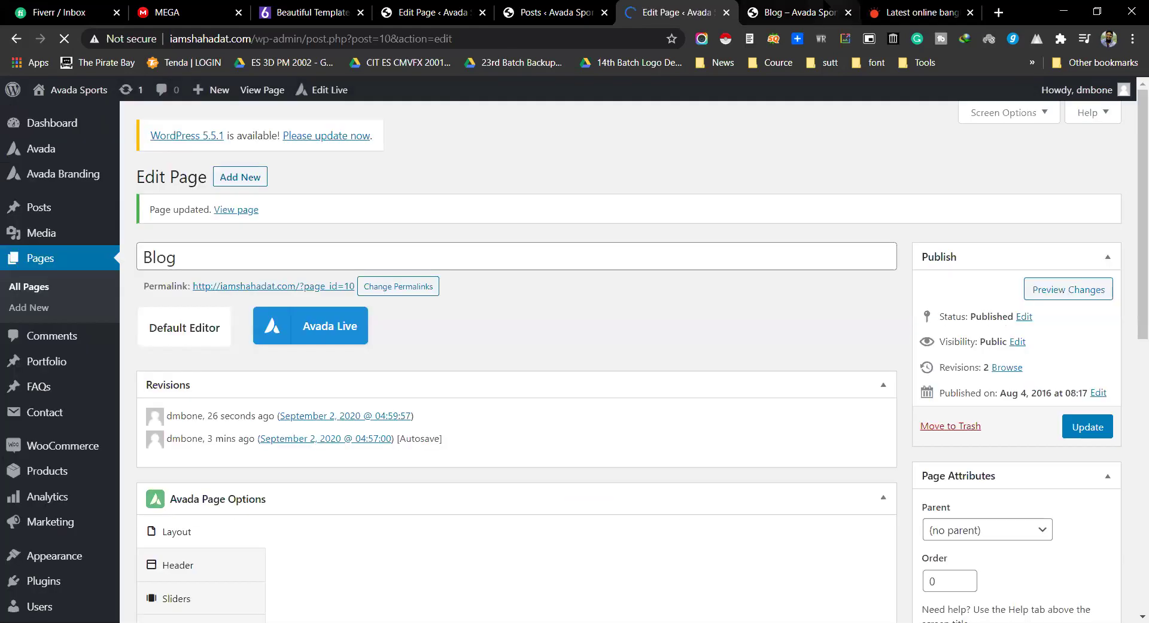
Step: Close the live Blog page and its editor, returning to the test page's Blog settings (Large, 6 posts)
{"action": "left_click", "coordinate": [795, 12]}
{"action": "left_click", "coordinate": [426, 38]}
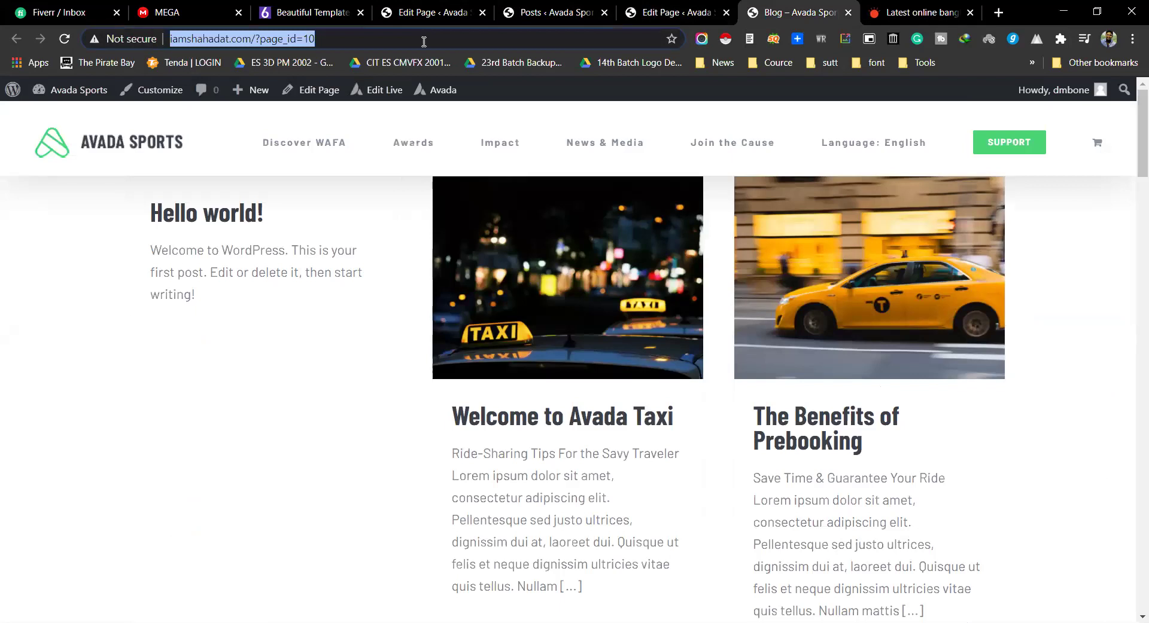
{"action": "key", "text": "alt+Tab"}
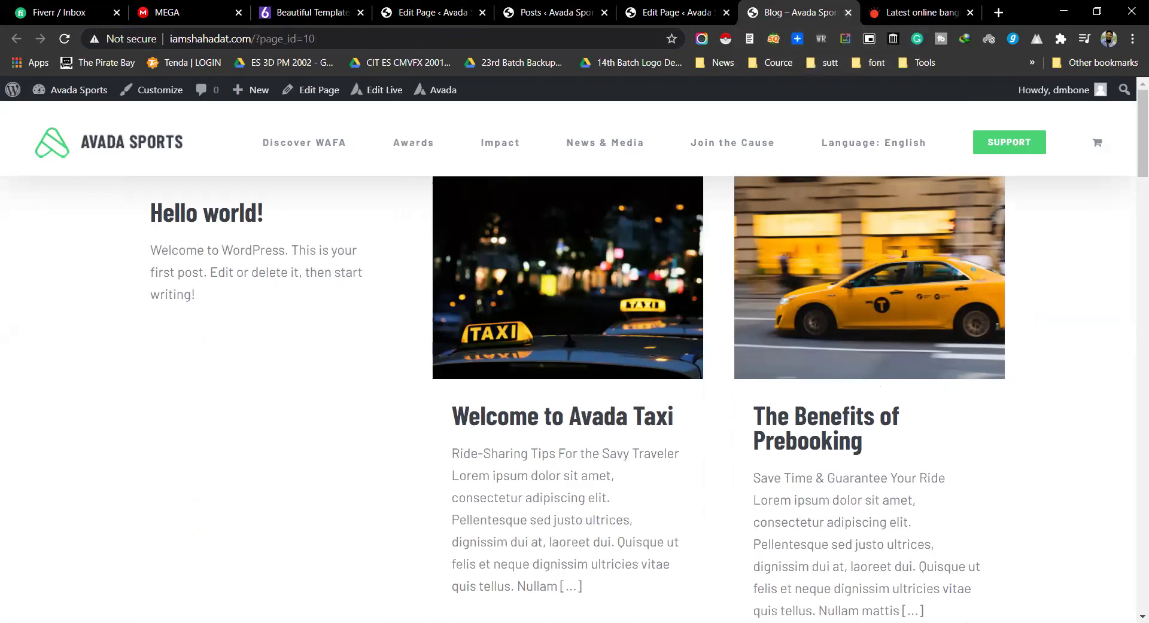
{"action": "key", "text": "ctrl+w"}
{"action": "key", "text": "ctrl+w"}
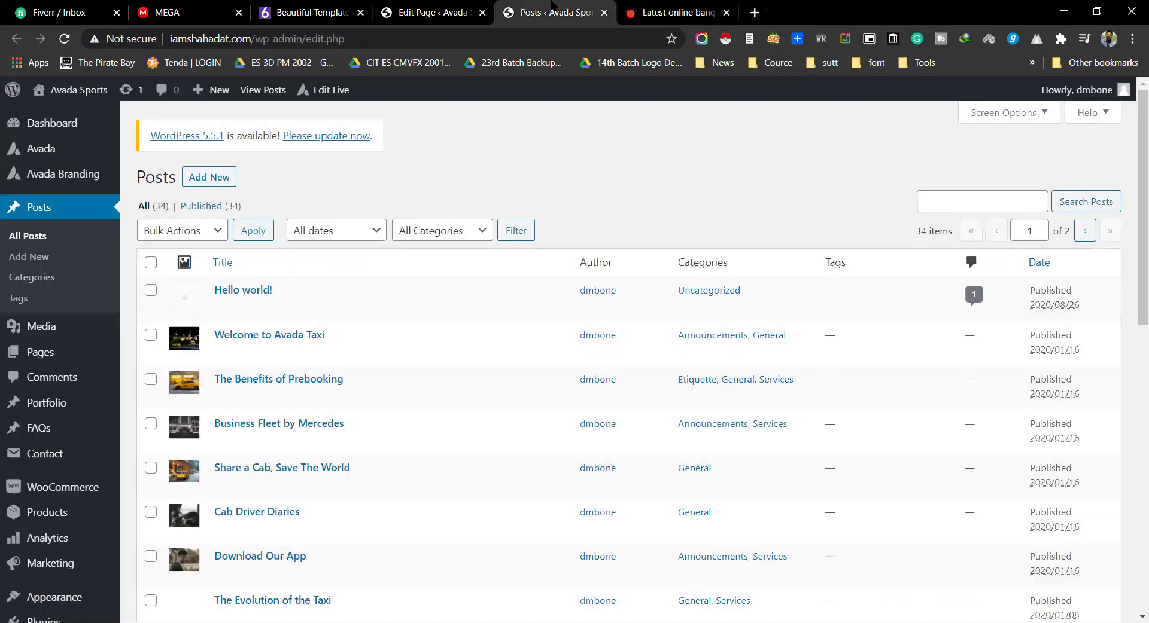
{"action": "key", "text": "ctrl+shift+Tab"}
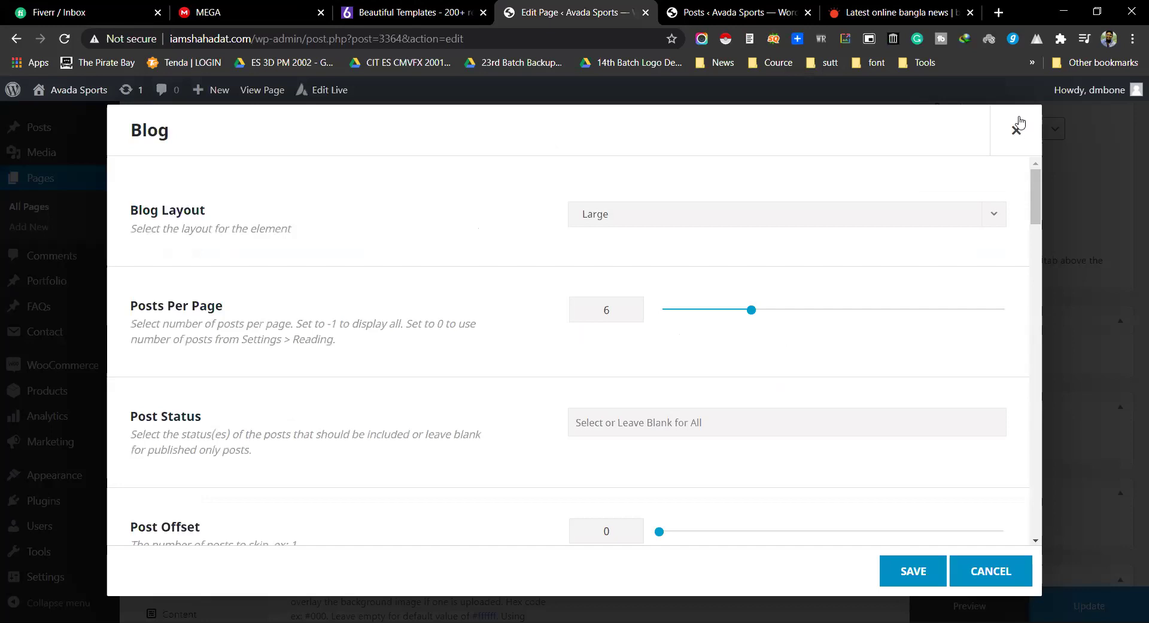
Step: Close the Blog settings, insert a Breadcrumbs element into the column and review its General settings
{"action": "left_click", "coordinate": [1016, 130]}
{"action": "left_click", "coordinate": [443, 290]}
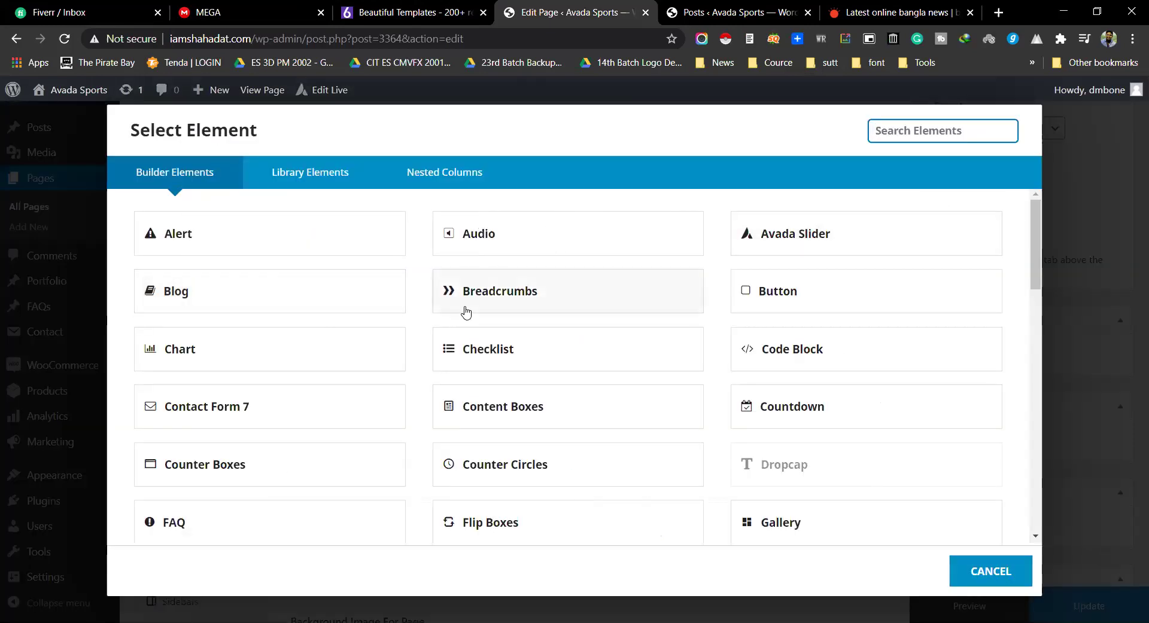
{"action": "left_click", "coordinate": [535, 303]}
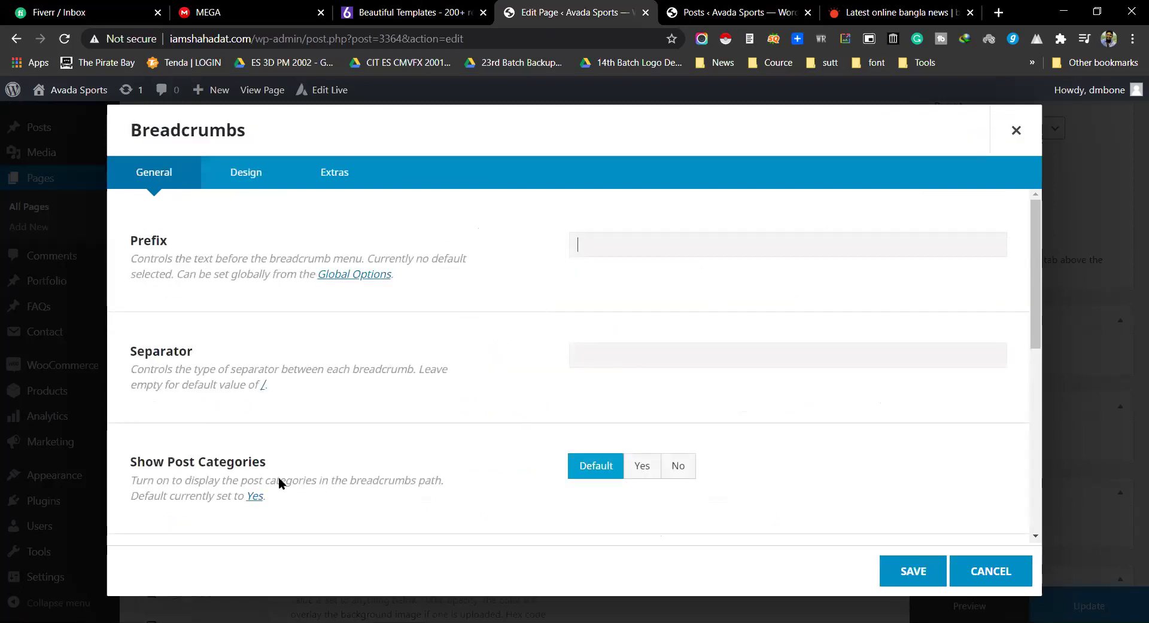
{"action": "scroll", "coordinate": [236, 303], "scroll_direction": "down", "scroll_amount": 7}
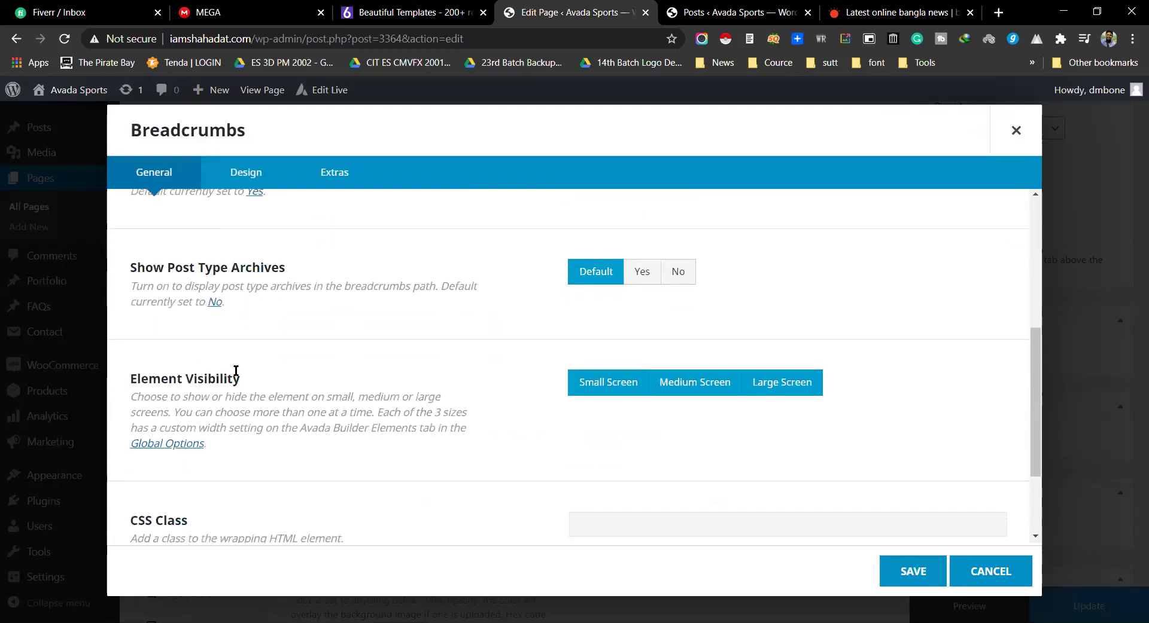
{"action": "scroll", "coordinate": [237, 378], "scroll_direction": "up", "scroll_amount": 4}
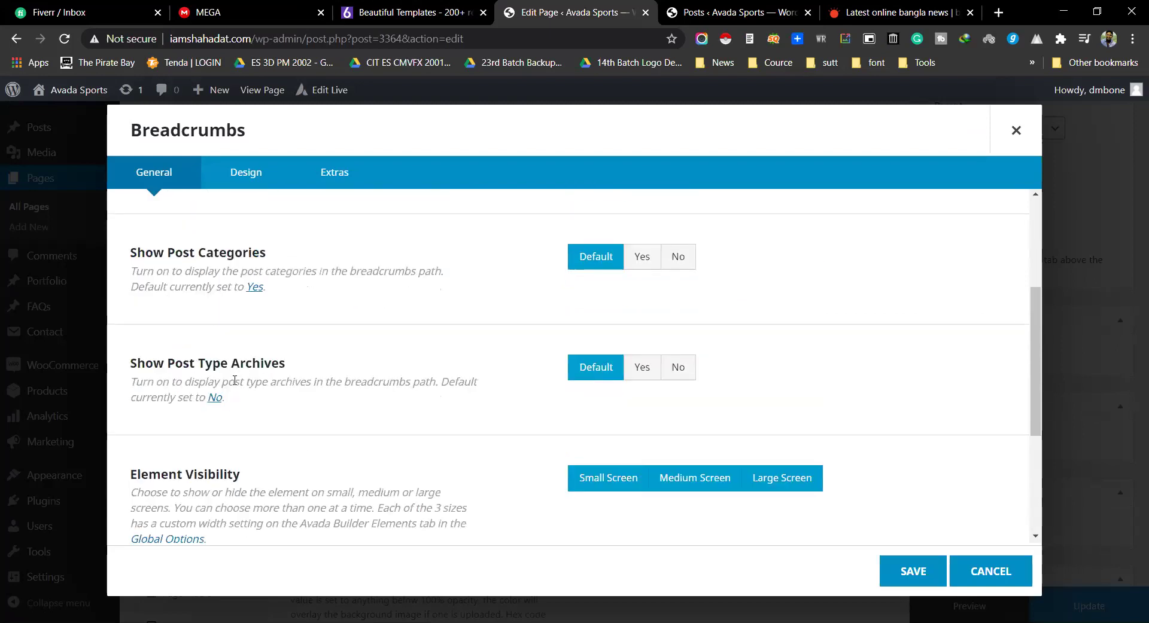
{"action": "scroll", "coordinate": [235, 381], "scroll_direction": "up", "scroll_amount": 4}
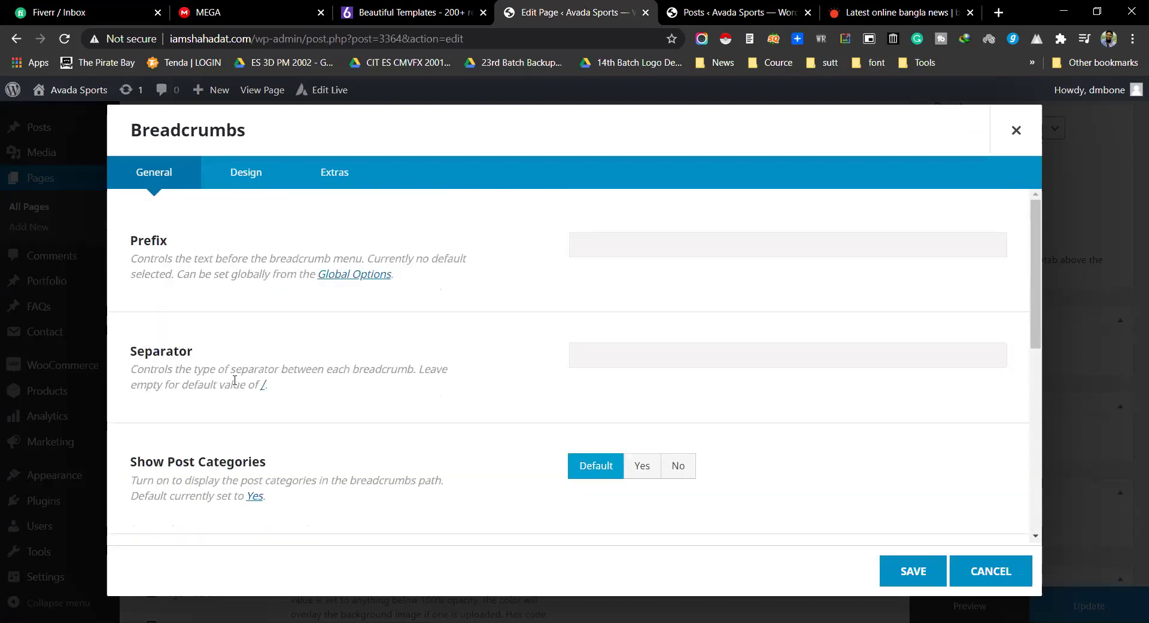
Step: Open the global Breadcrumbs options and inspect the prefix, '/' separator and 10px font size
{"action": "left_click", "coordinate": [339, 275]}
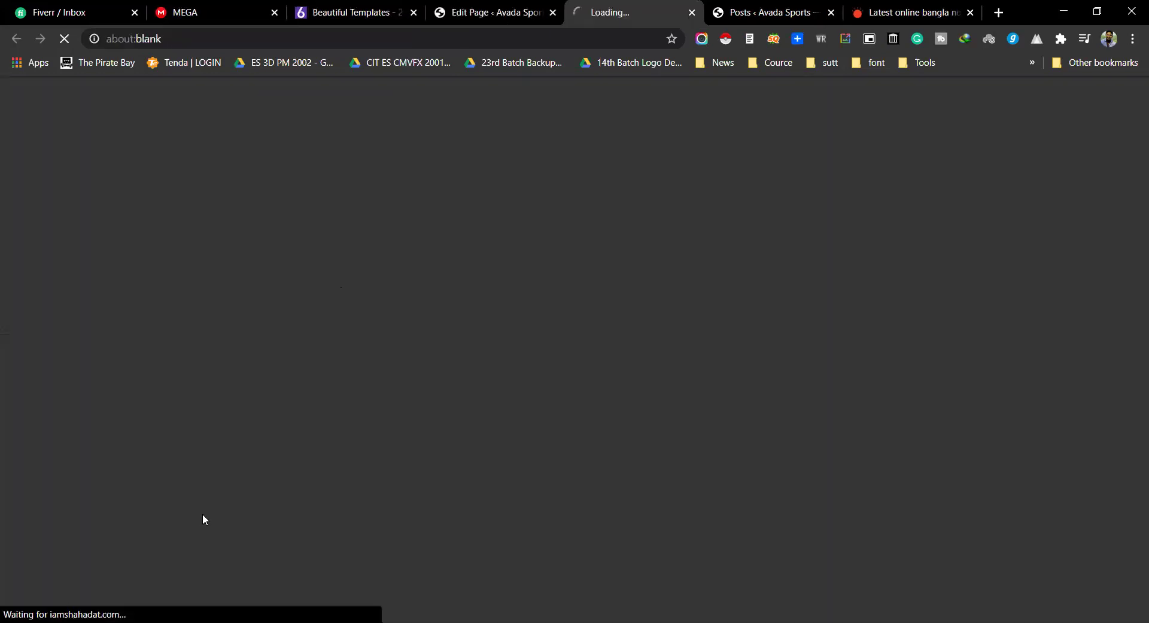
{"action": "left_click", "coordinate": [517, 6]}
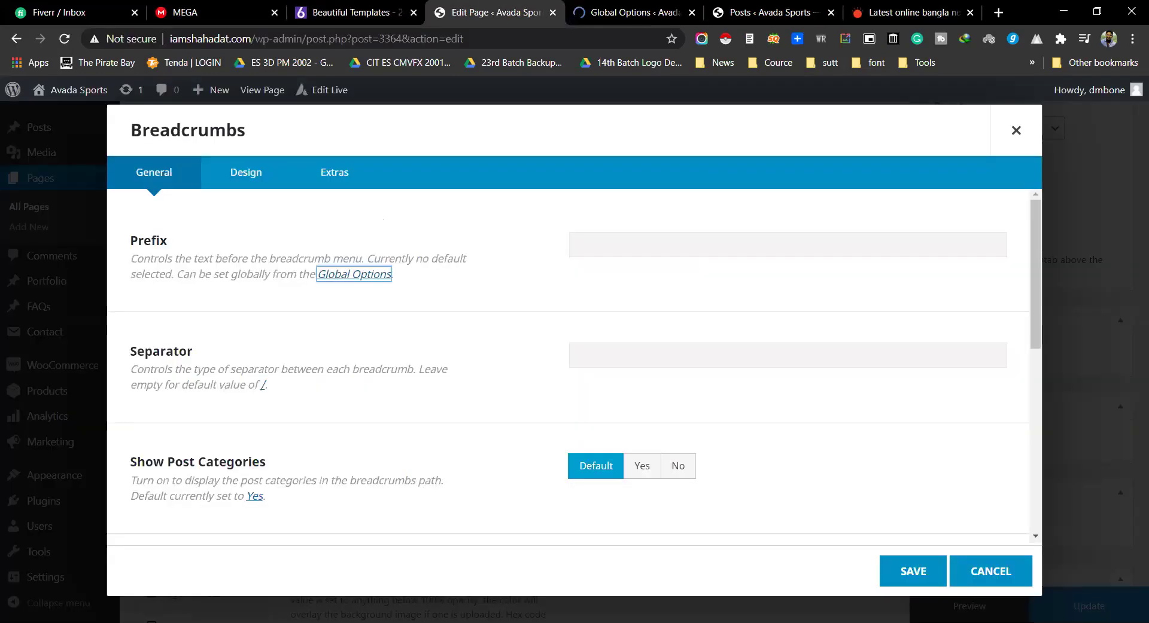
{"action": "left_click", "coordinate": [749, 6]}
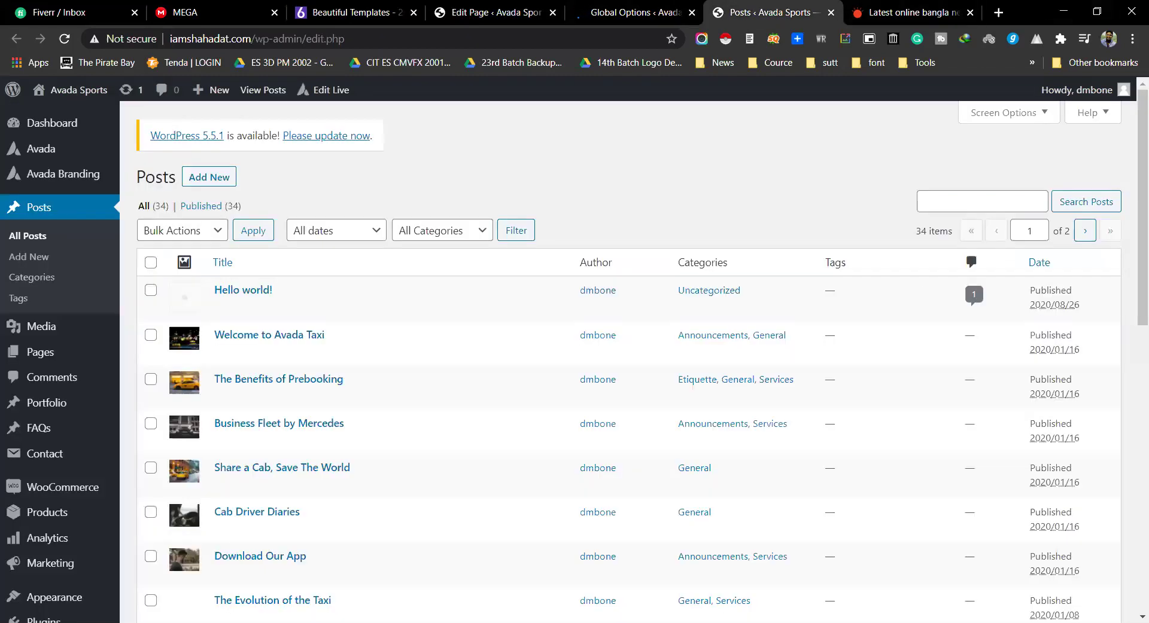
{"action": "left_click", "coordinate": [499, 9]}
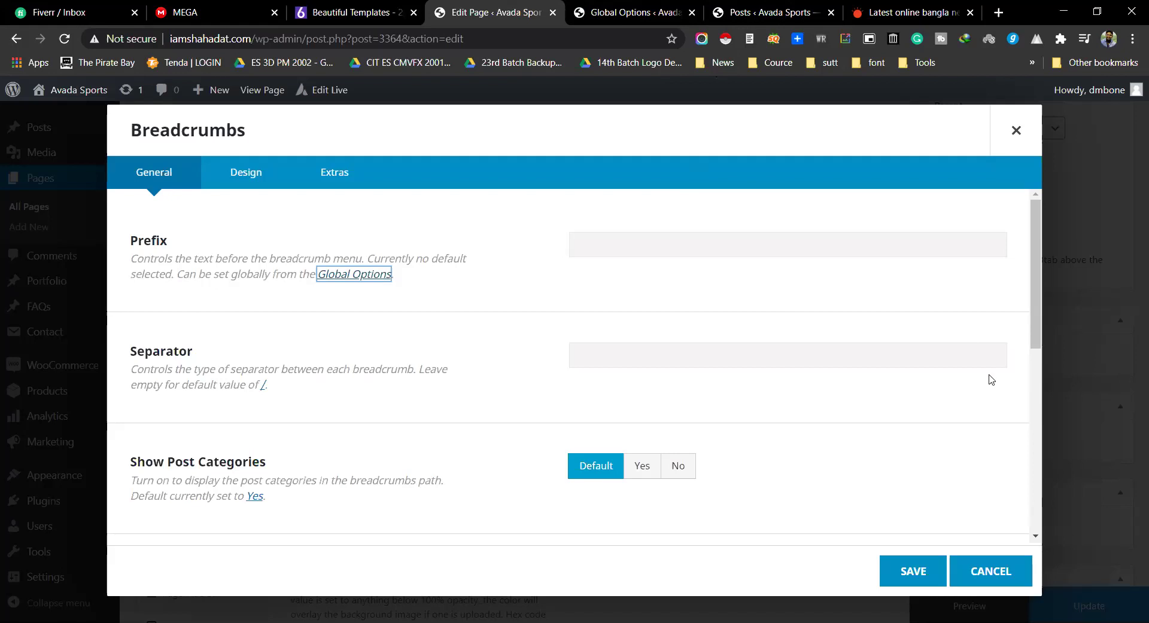
{"action": "left_click", "coordinate": [622, 12]}
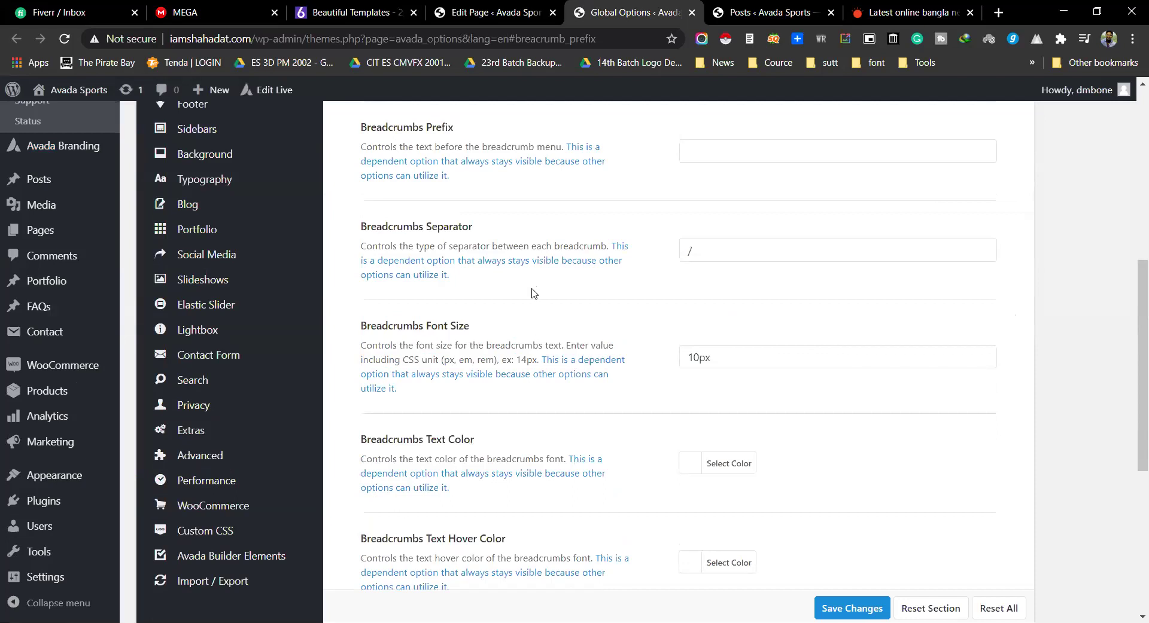
{"action": "left_click_drag", "start_coordinate": [731, 359], "coordinate": [686, 357]}
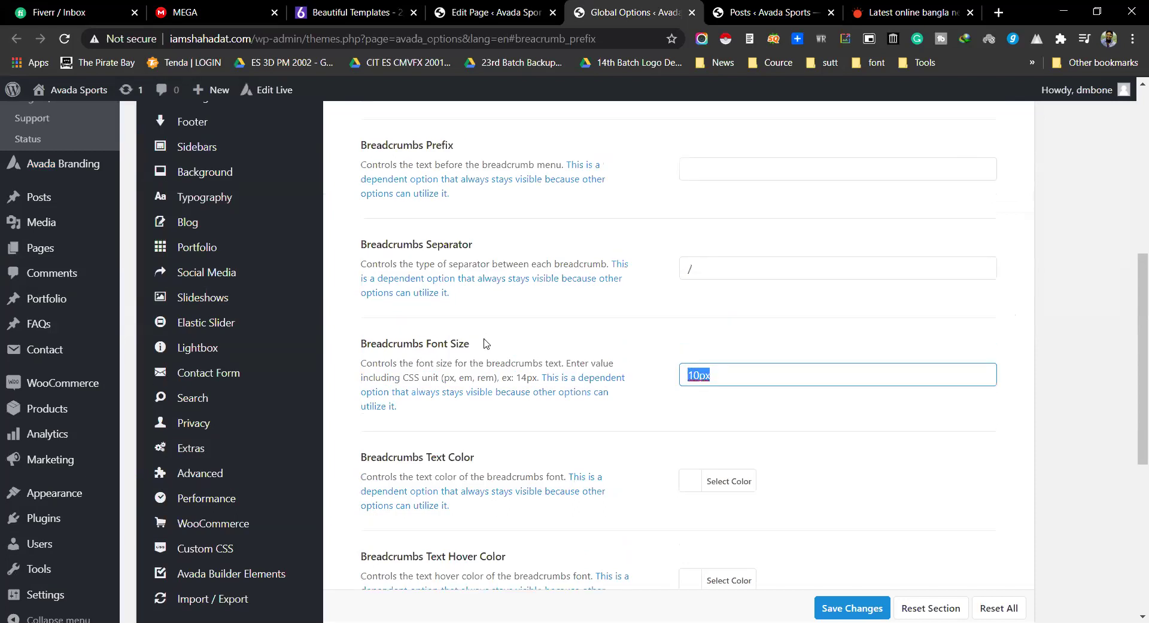
{"action": "scroll", "coordinate": [484, 343], "scroll_direction": "up", "scroll_amount": 3}
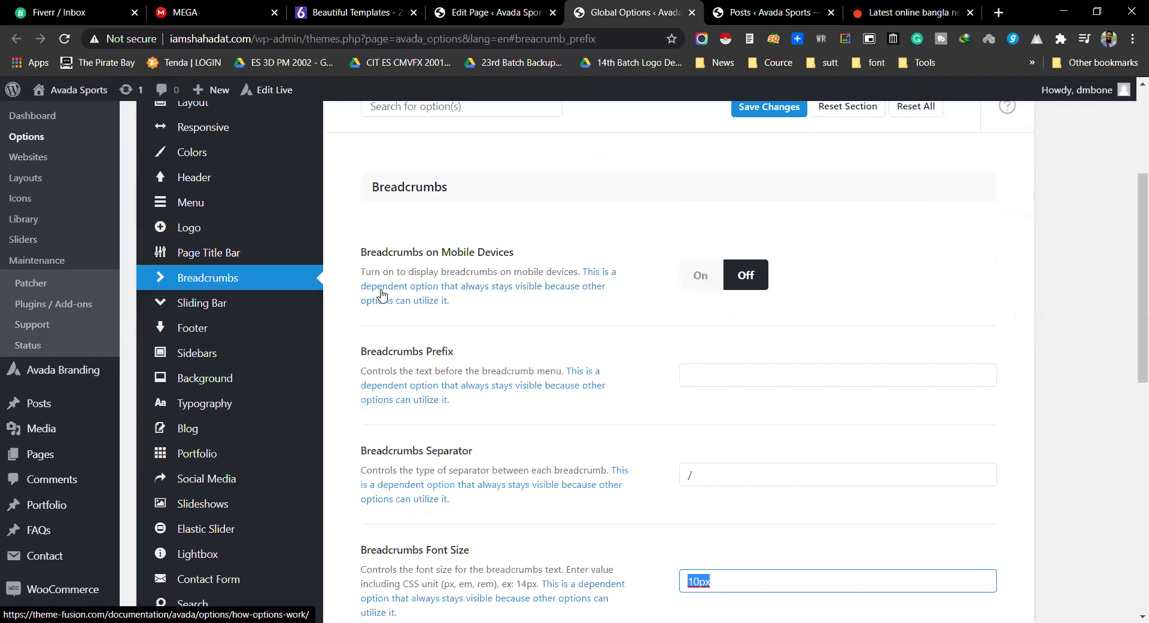
{"action": "left_click", "coordinate": [429, 350]}
{"action": "double_click", "coordinate": [429, 350]}
{"action": "left_click", "coordinate": [422, 351]}
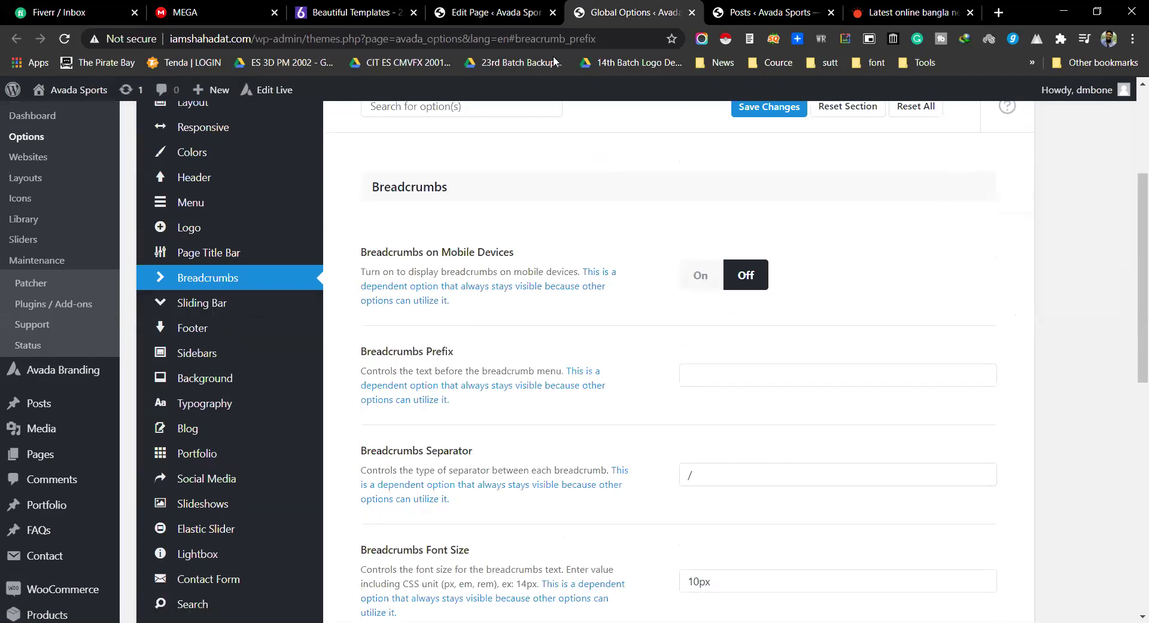
Step: Return to the editor and close the Breadcrumbs element settings
{"action": "left_click", "coordinate": [525, 6]}
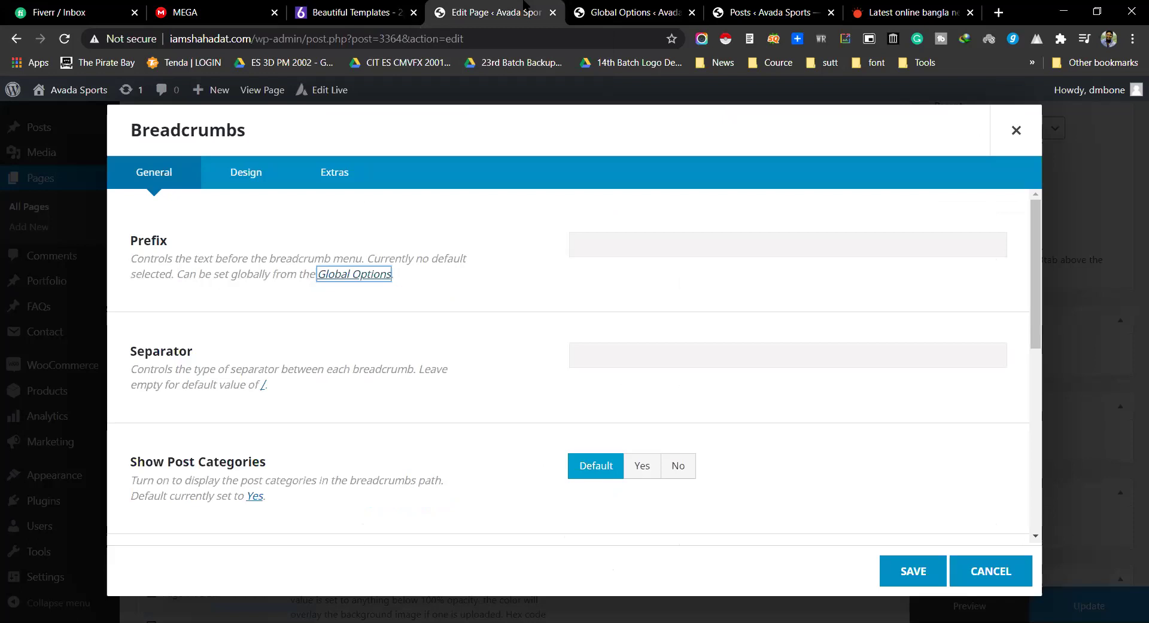
{"action": "scroll", "coordinate": [380, 273], "scroll_direction": "down", "scroll_amount": 4}
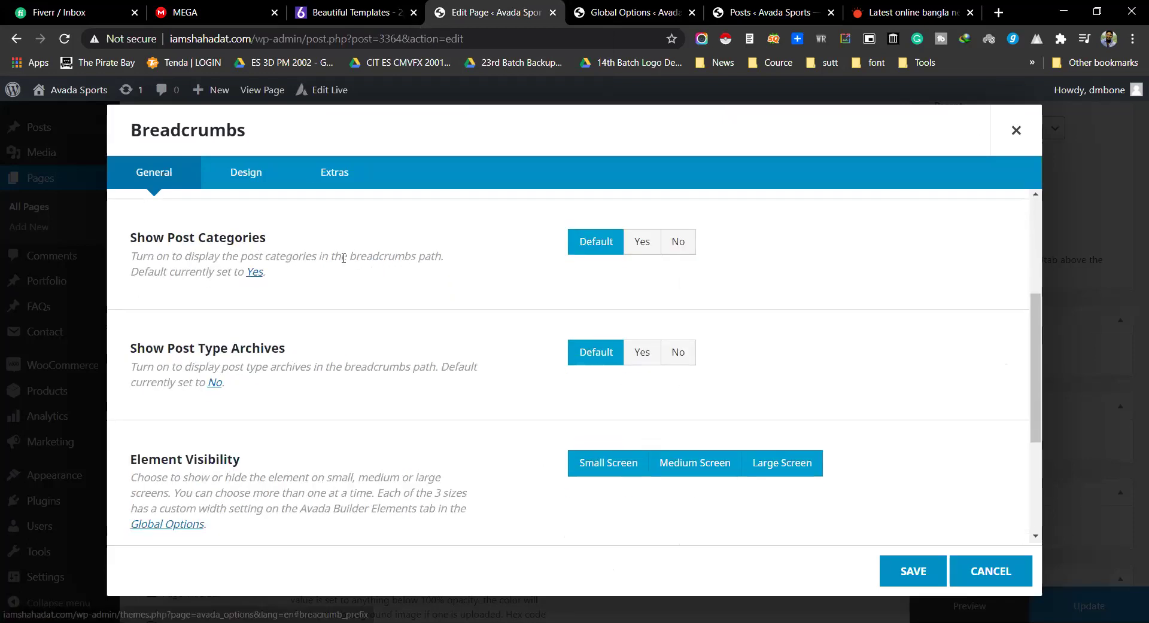
{"action": "scroll", "coordinate": [362, 263], "scroll_direction": "up", "scroll_amount": 3}
{"action": "scroll", "coordinate": [359, 260], "scroll_direction": "up", "scroll_amount": 2}
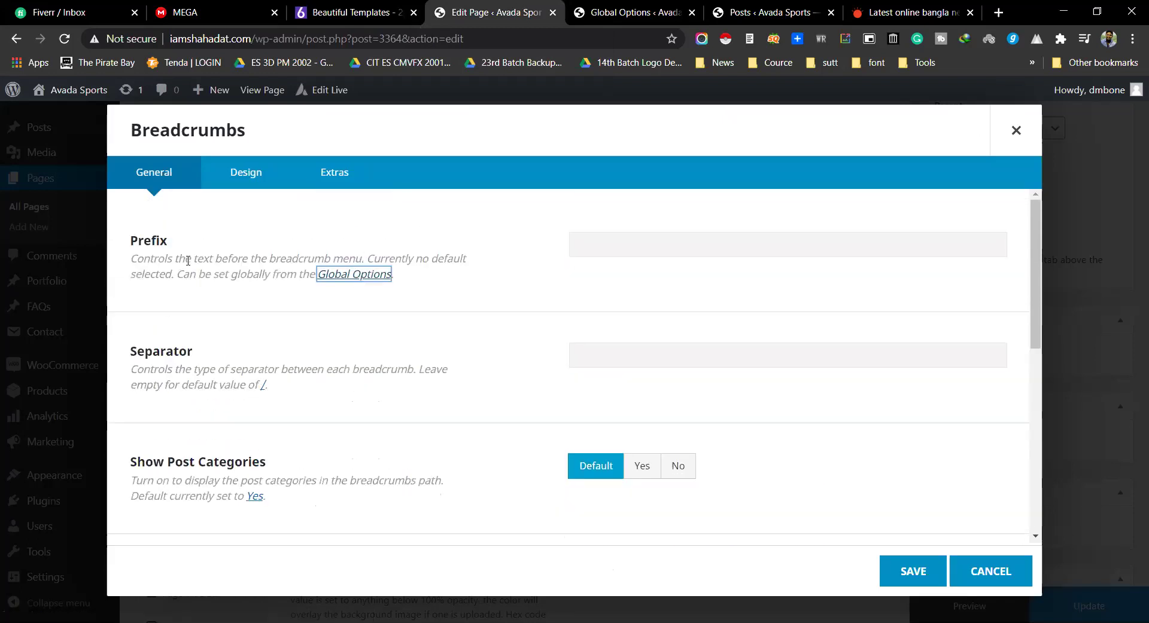
{"action": "double_click", "coordinate": [141, 122]}
{"action": "left_click", "coordinate": [1016, 131]}
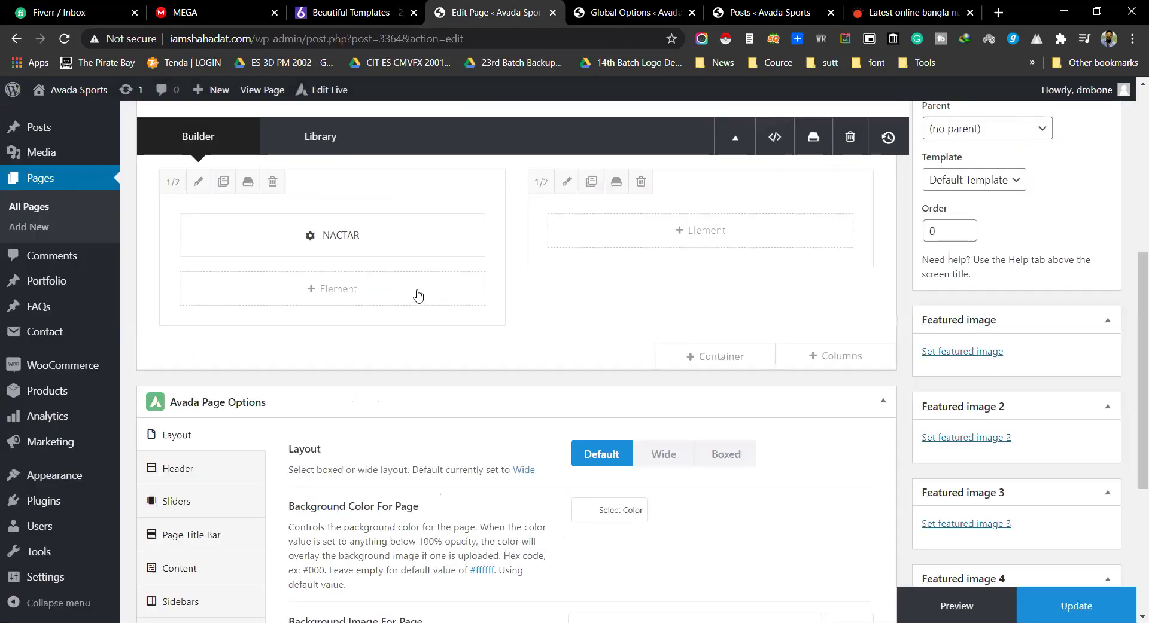
Step: Insert a Button element, delete its 'Button Text' placeholder and set Text Transform to Uppercase
{"action": "left_click", "coordinate": [384, 290]}
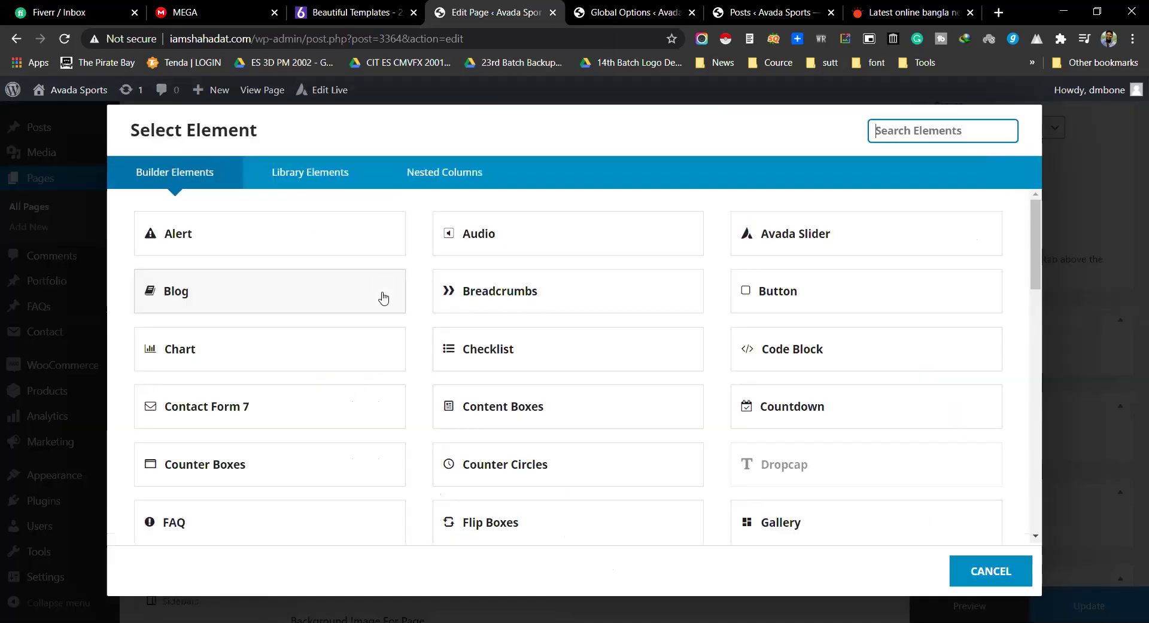
{"action": "left_click", "coordinate": [778, 304]}
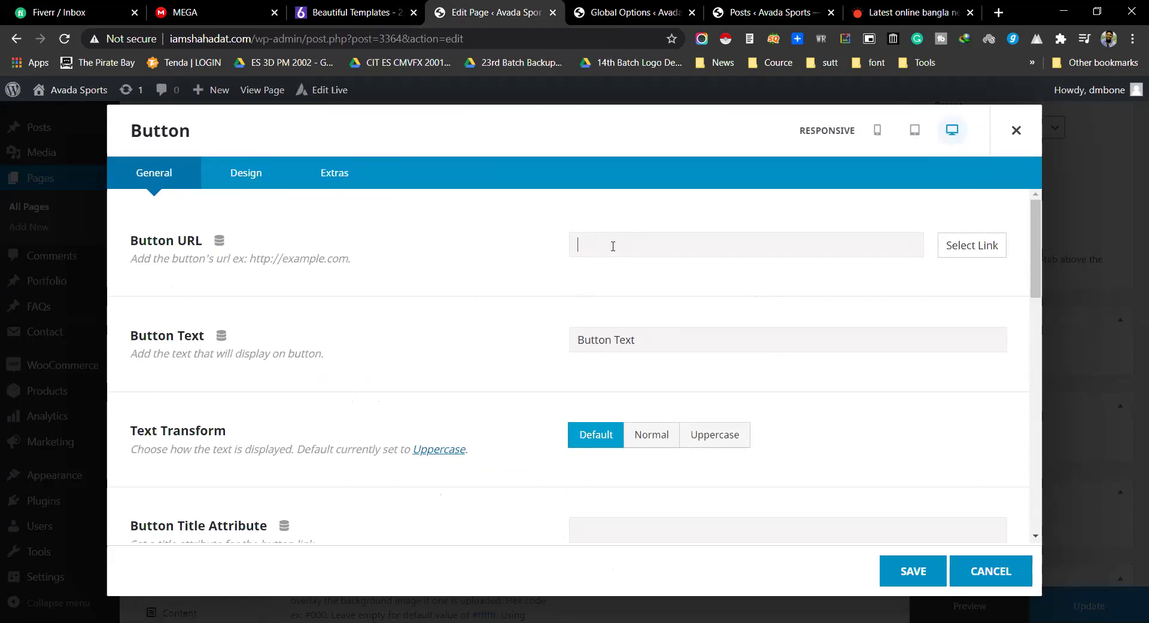
{"action": "left_click_drag", "start_coordinate": [653, 344], "coordinate": [556, 347]}
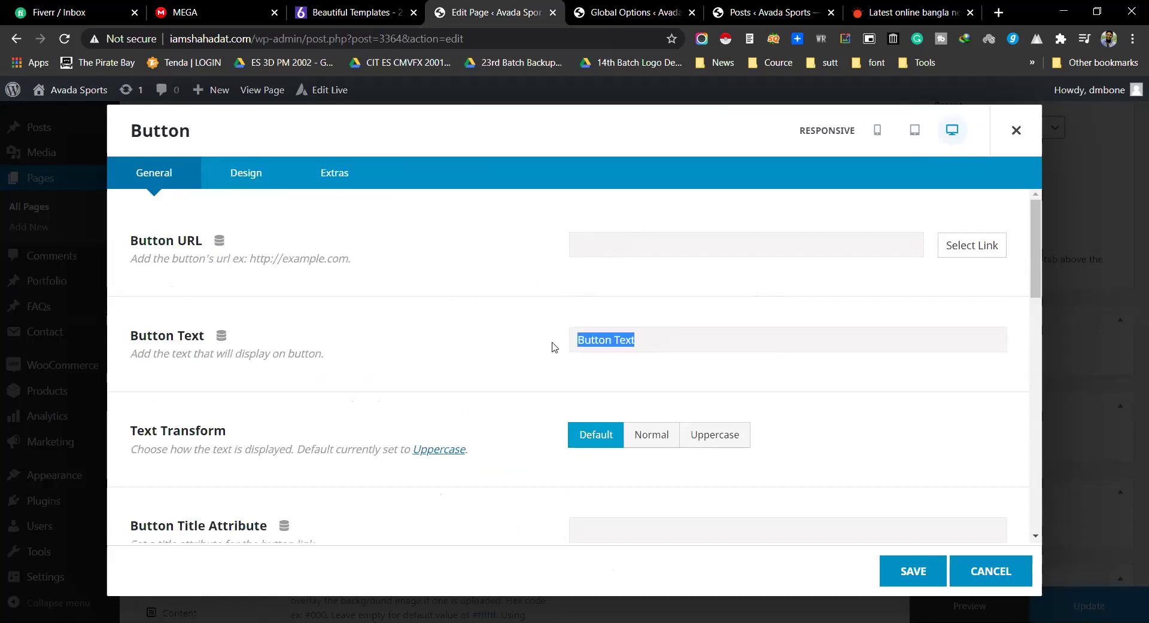
{"action": "key", "text": "BackSpace"}
{"action": "scroll", "coordinate": [634, 341], "scroll_direction": "down", "scroll_amount": 1}
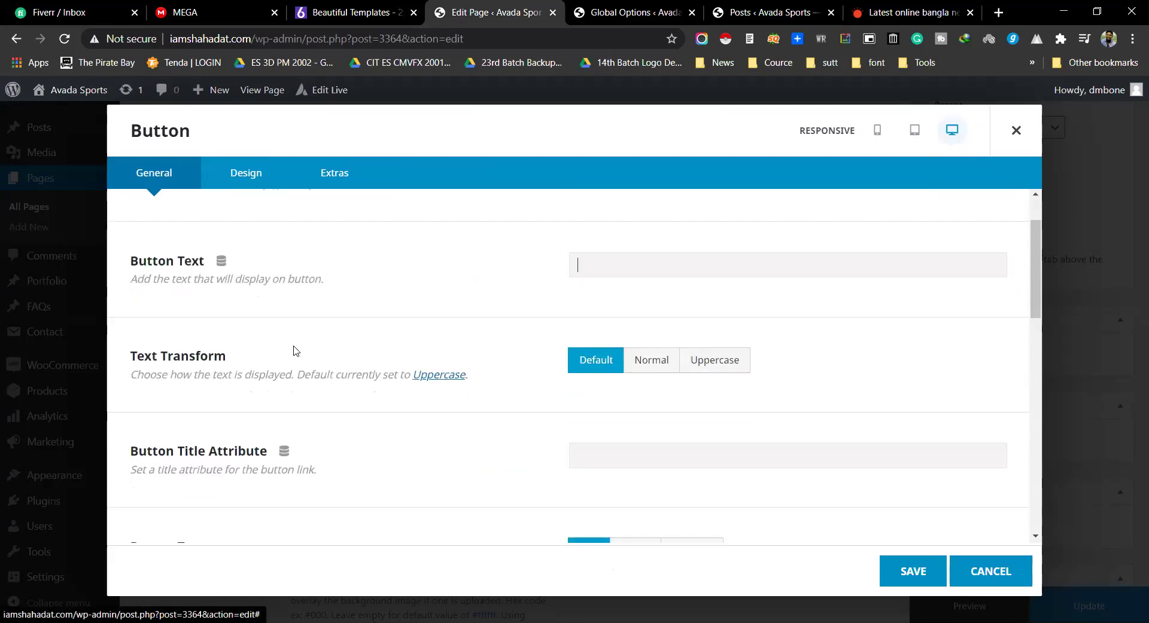
{"action": "left_click_drag", "start_coordinate": [131, 355], "coordinate": [224, 357]}
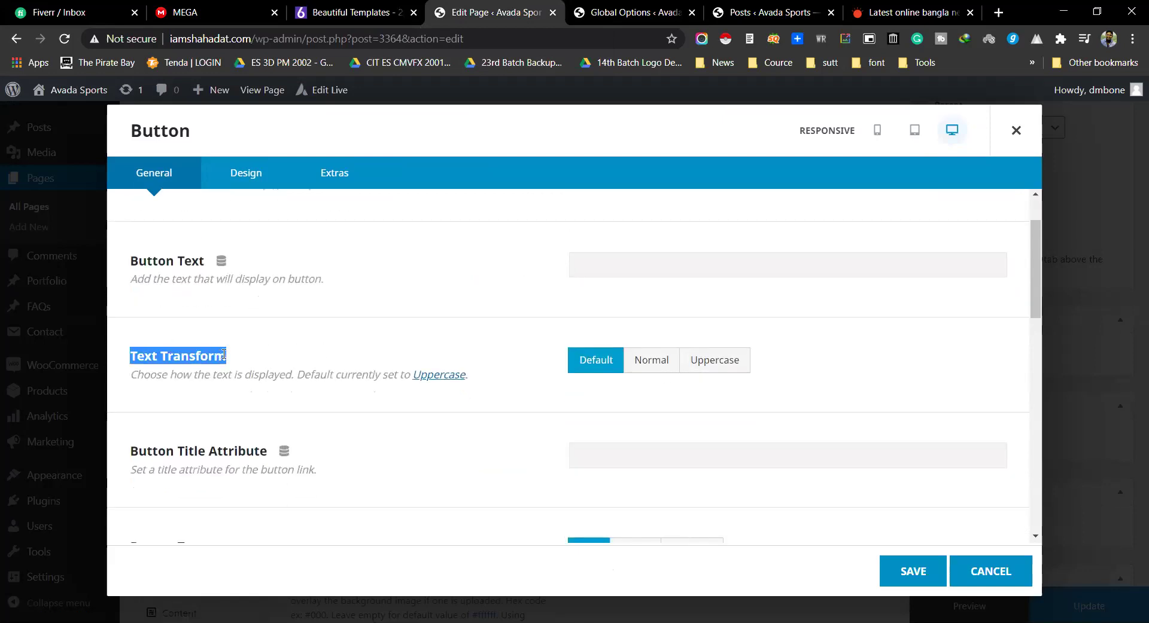
{"action": "left_click", "coordinate": [666, 366]}
{"action": "left_click", "coordinate": [725, 362]}
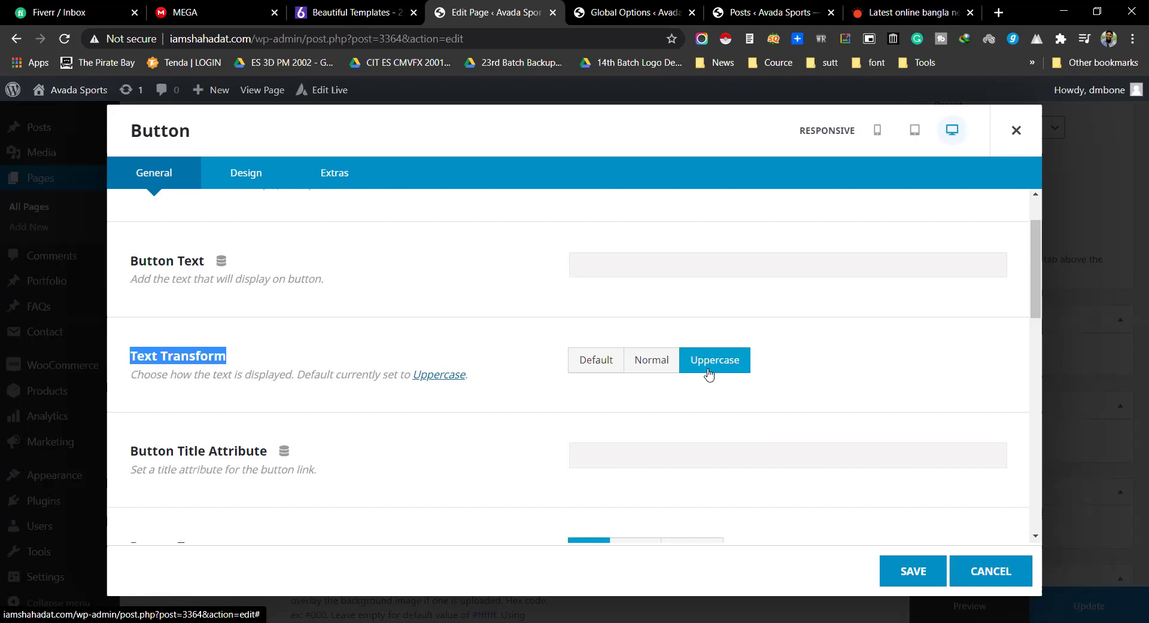
Step: Review the Button Target setting and set the button's Alignment to Center
{"action": "scroll", "coordinate": [709, 374], "scroll_direction": "down", "scroll_amount": 2}
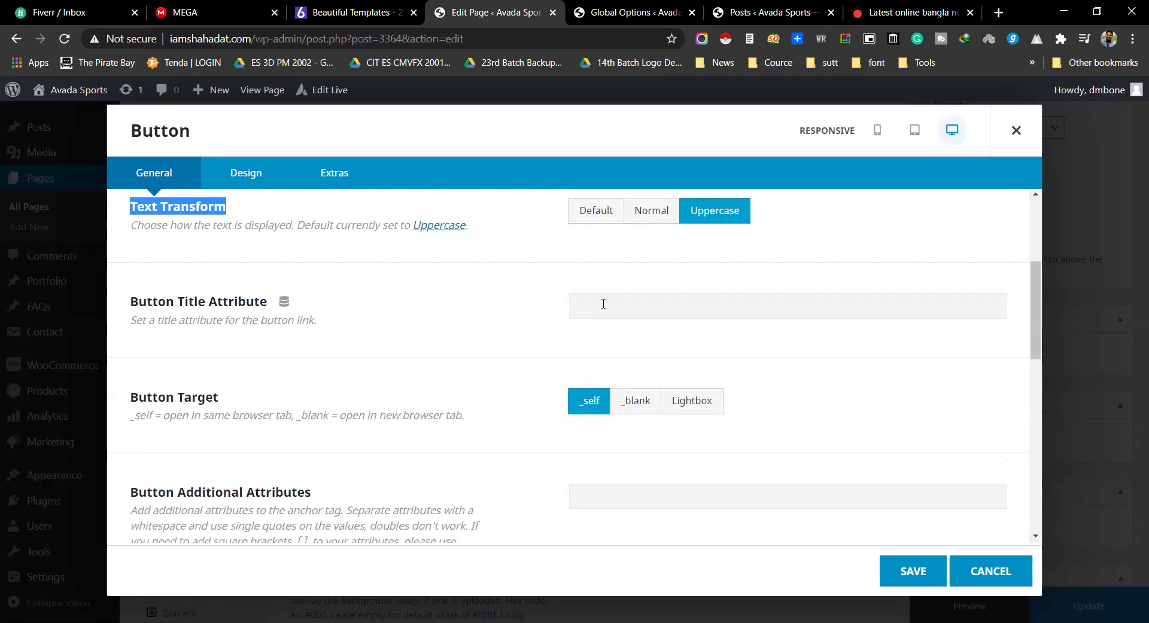
{"action": "left_click_drag", "start_coordinate": [133, 398], "coordinate": [228, 398]}
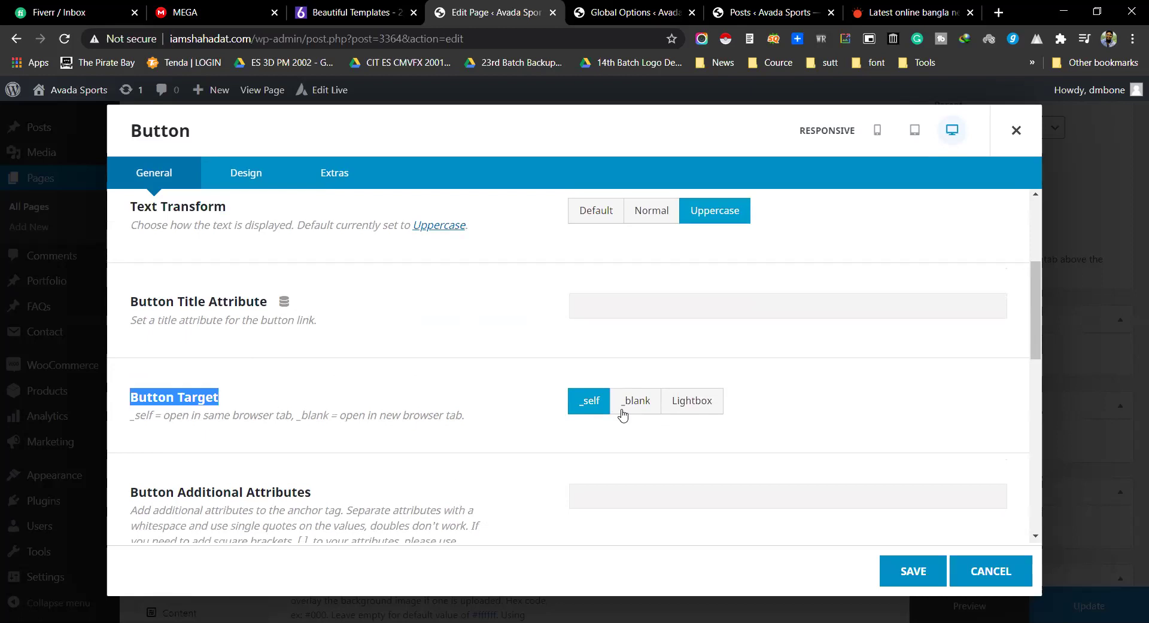
{"action": "scroll", "coordinate": [499, 359], "scroll_direction": "down", "scroll_amount": 1}
{"action": "scroll", "coordinate": [500, 359], "scroll_direction": "down", "scroll_amount": 3}
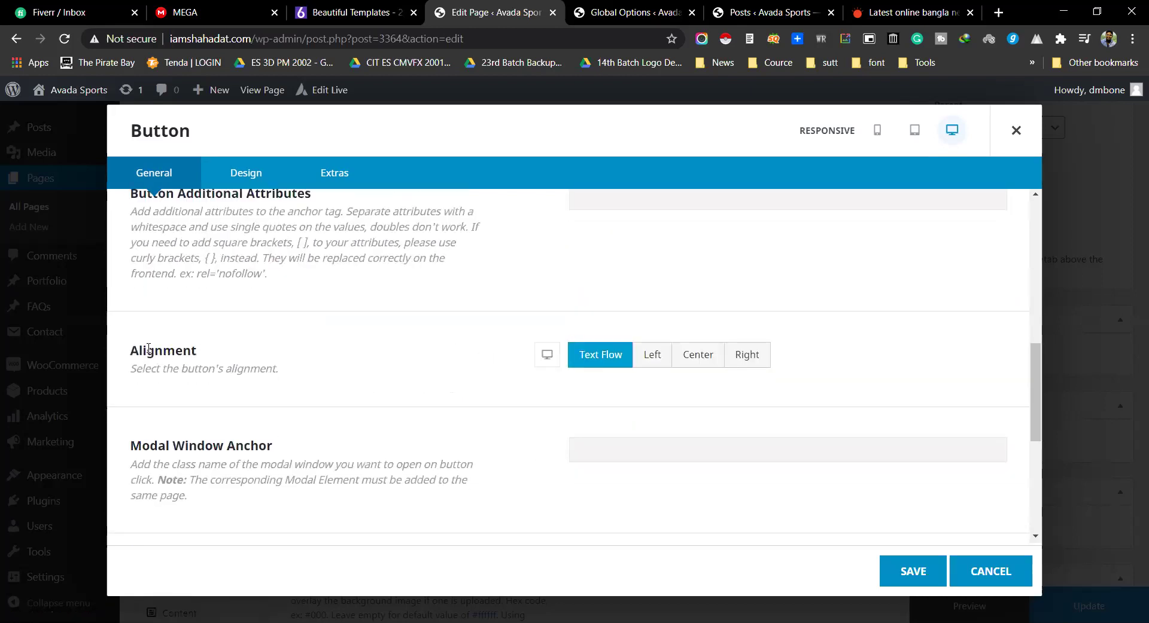
{"action": "double_click", "coordinate": [149, 349]}
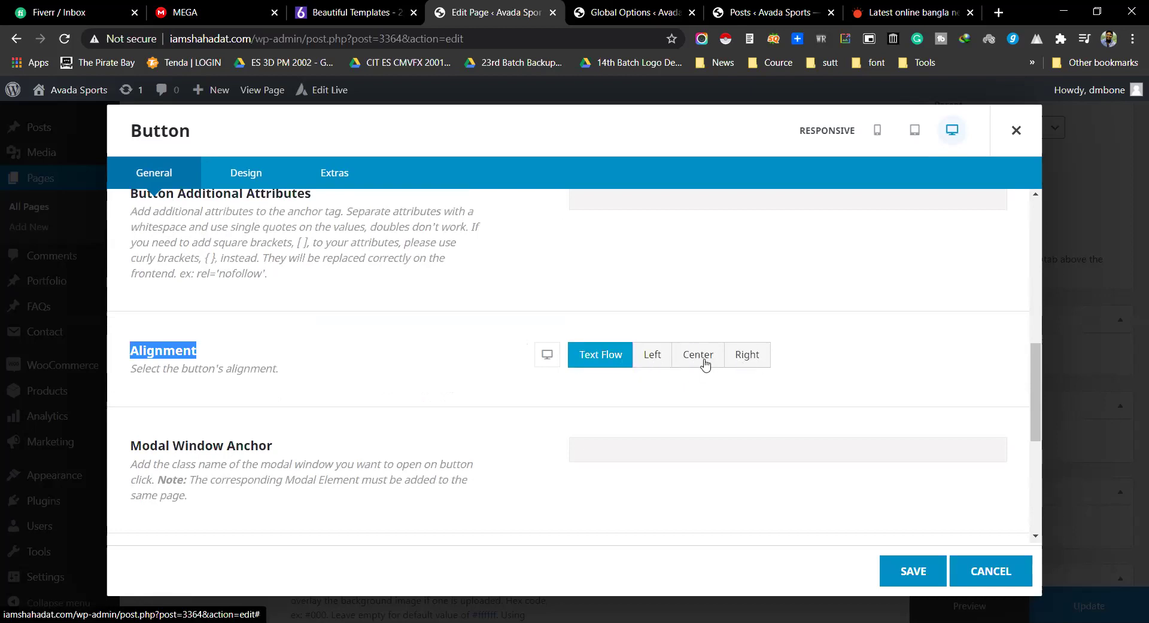
{"action": "scroll", "coordinate": [717, 358], "scroll_direction": "down", "scroll_amount": 3}
{"action": "scroll", "coordinate": [717, 355], "scroll_direction": "up", "scroll_amount": 3}
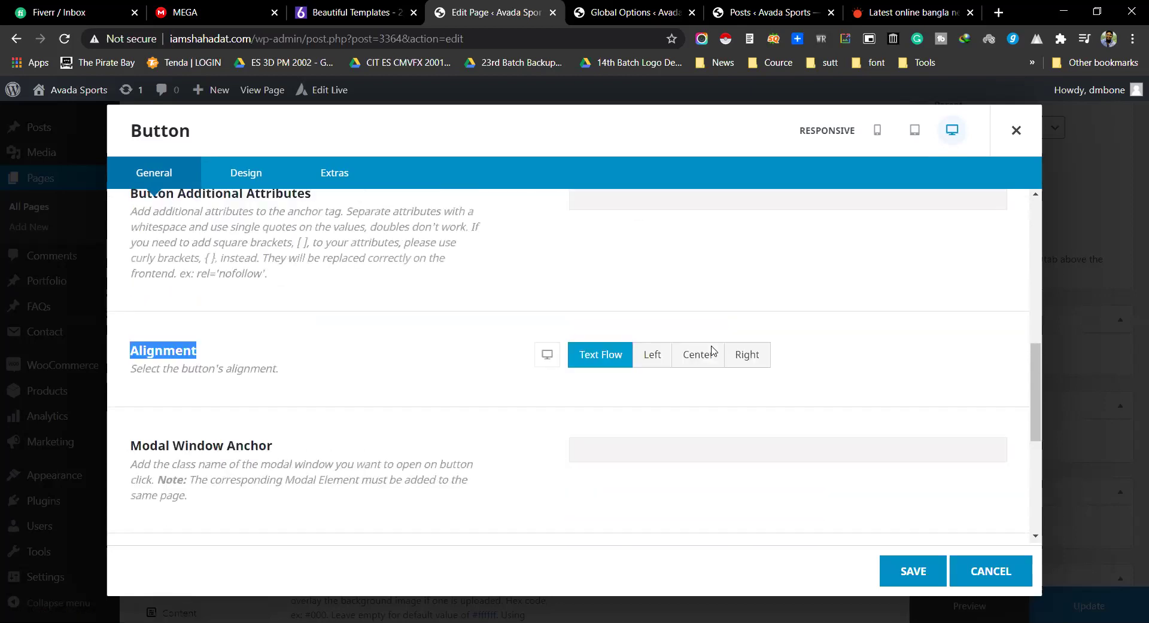
{"action": "scroll", "coordinate": [713, 351], "scroll_direction": "up", "scroll_amount": 2}
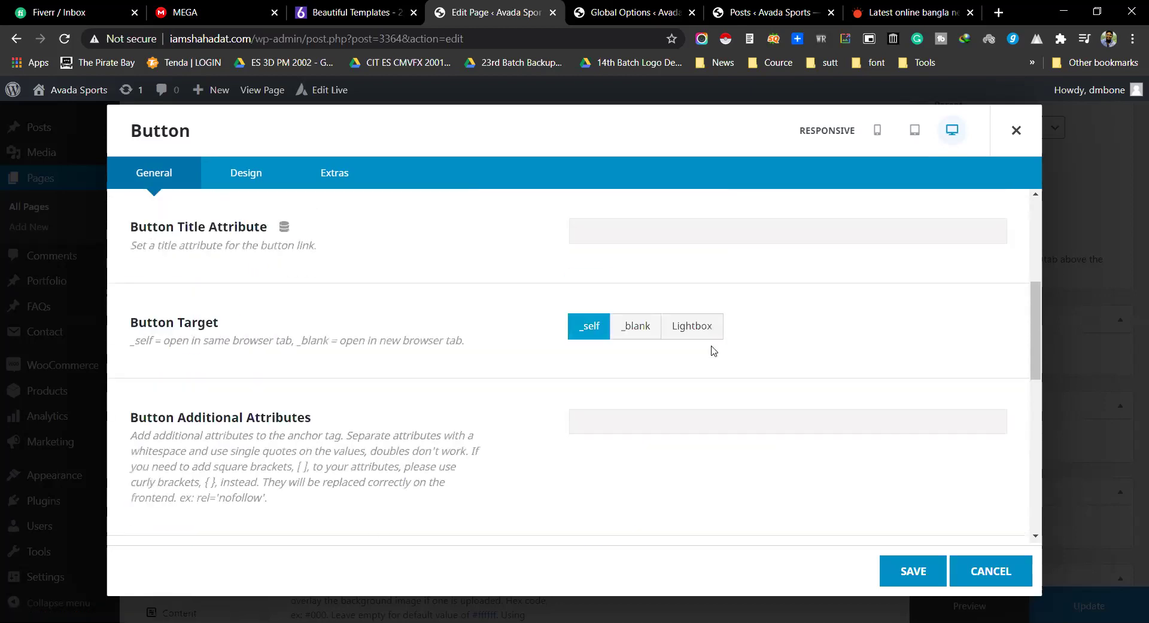
{"action": "scroll", "coordinate": [712, 350], "scroll_direction": "up", "scroll_amount": 2}
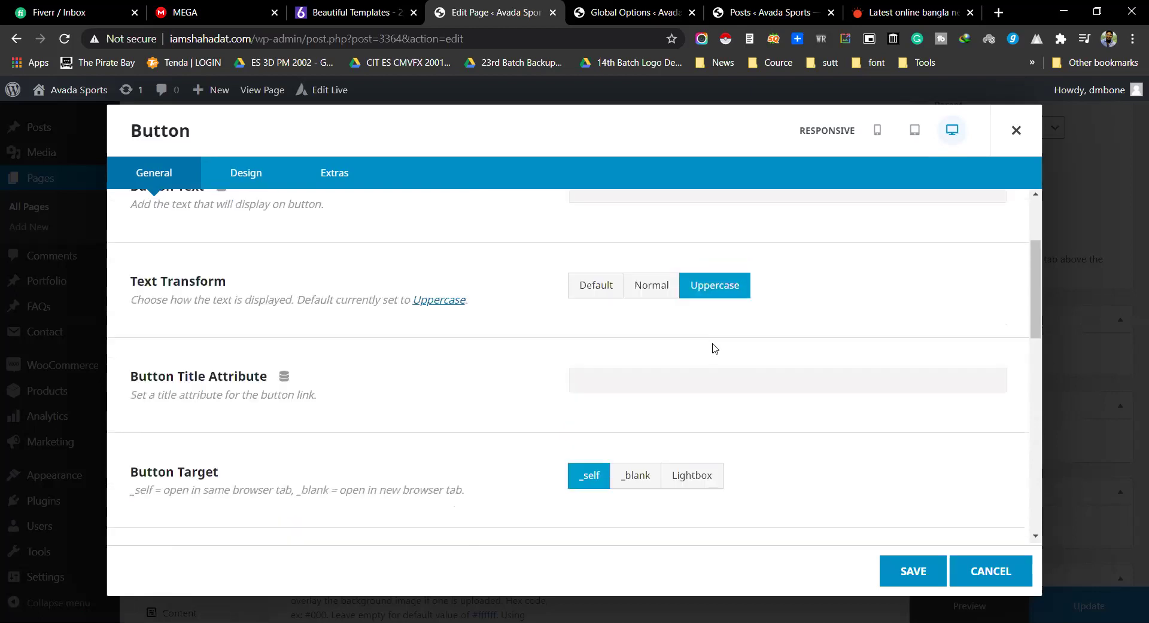
{"action": "scroll", "coordinate": [713, 349], "scroll_direction": "down", "scroll_amount": 4}
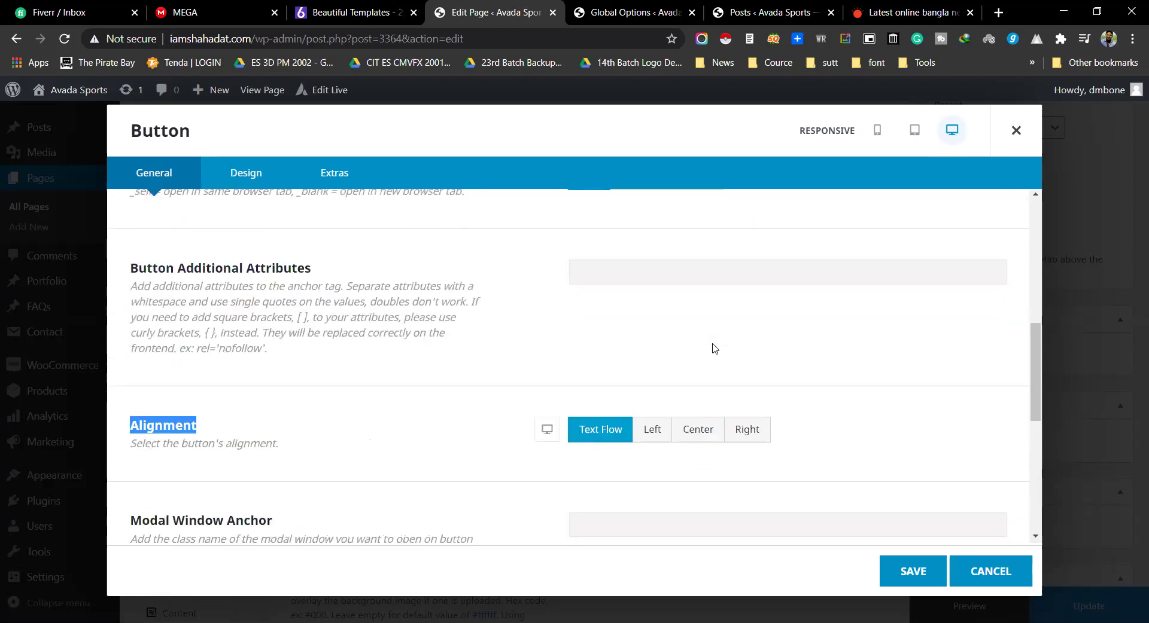
{"action": "scroll", "coordinate": [714, 349], "scroll_direction": "down", "scroll_amount": 2}
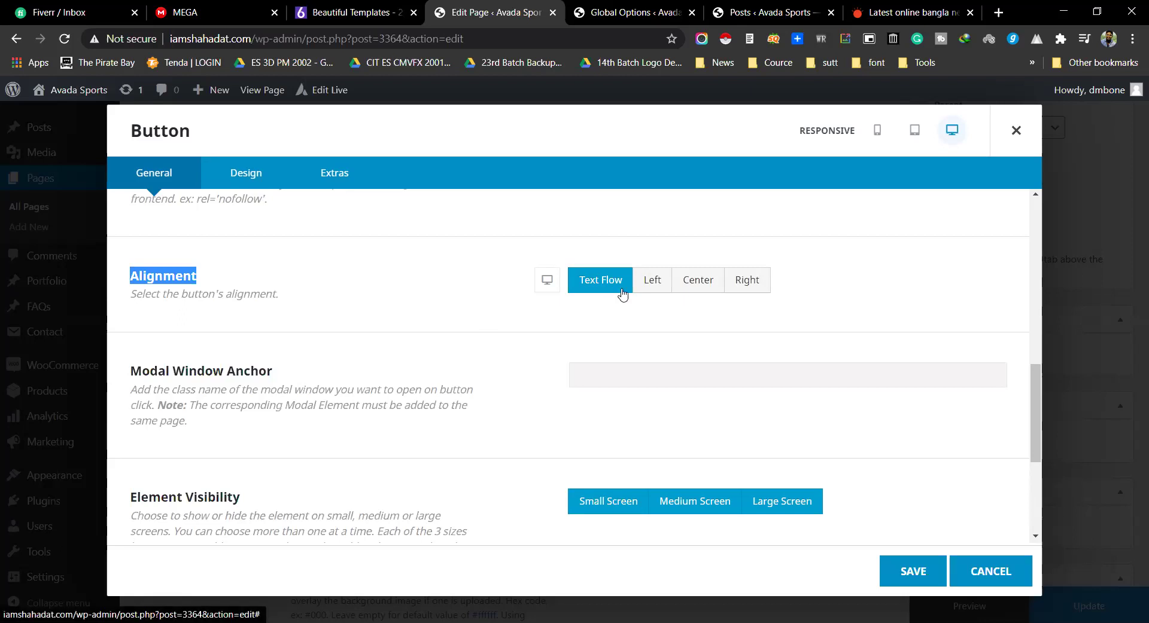
{"action": "left_click", "coordinate": [643, 280]}
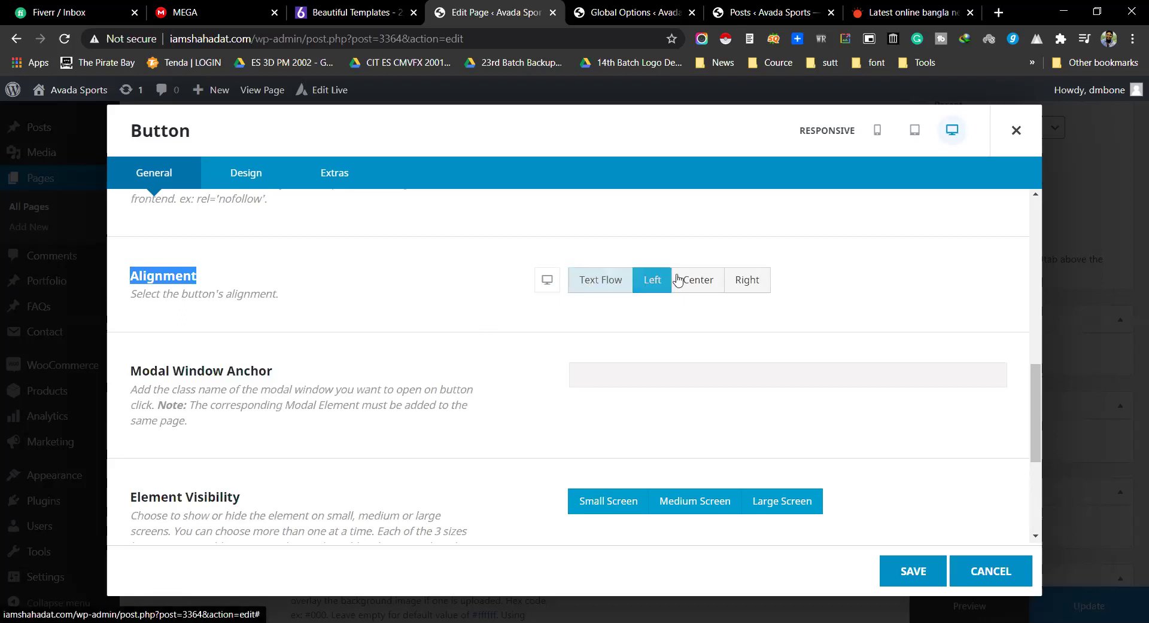
{"action": "left_click", "coordinate": [697, 278]}
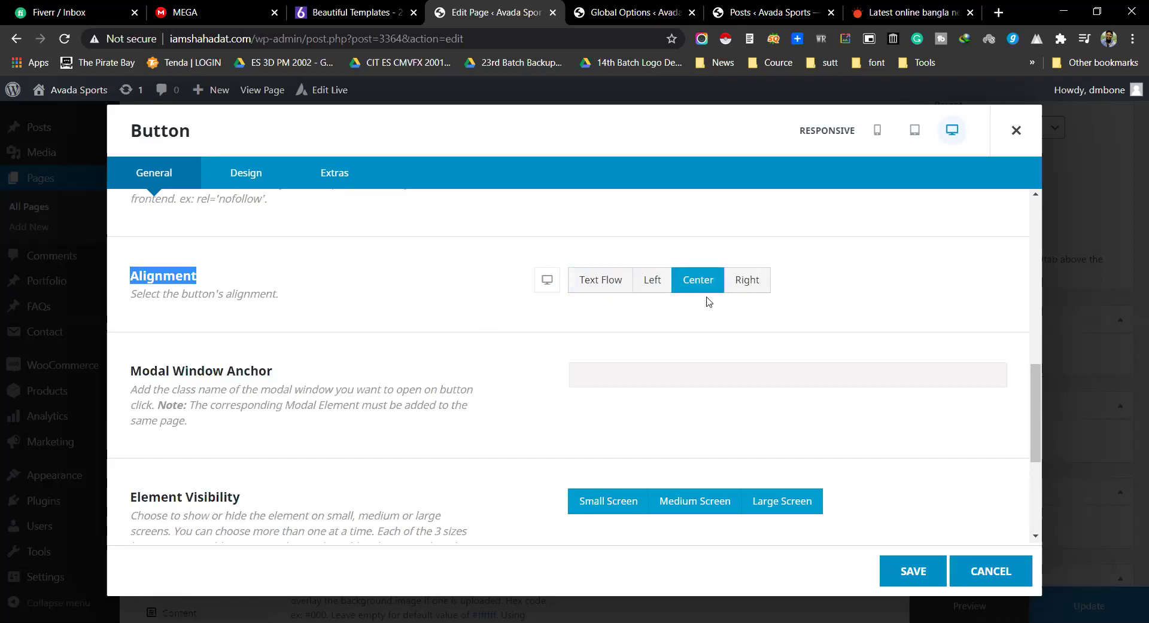
Step: Inspect the button's CSS Class field and scroll through the remaining General settings
{"action": "scroll", "coordinate": [664, 308], "scroll_direction": "down", "scroll_amount": 4}
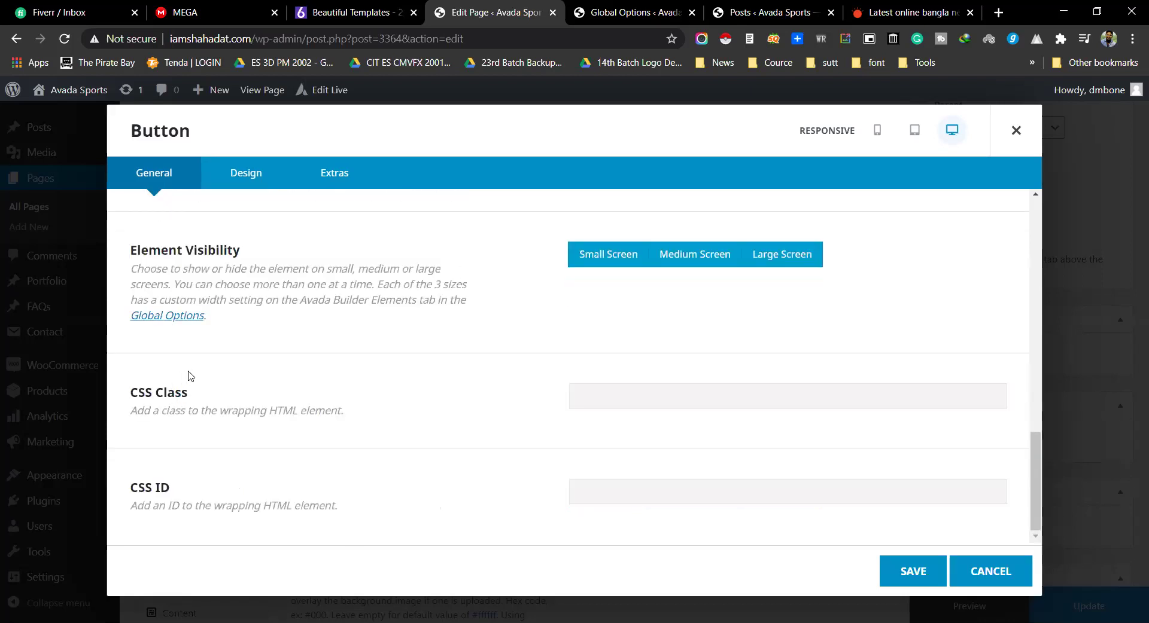
{"action": "left_click_drag", "start_coordinate": [132, 392], "coordinate": [188, 394]}
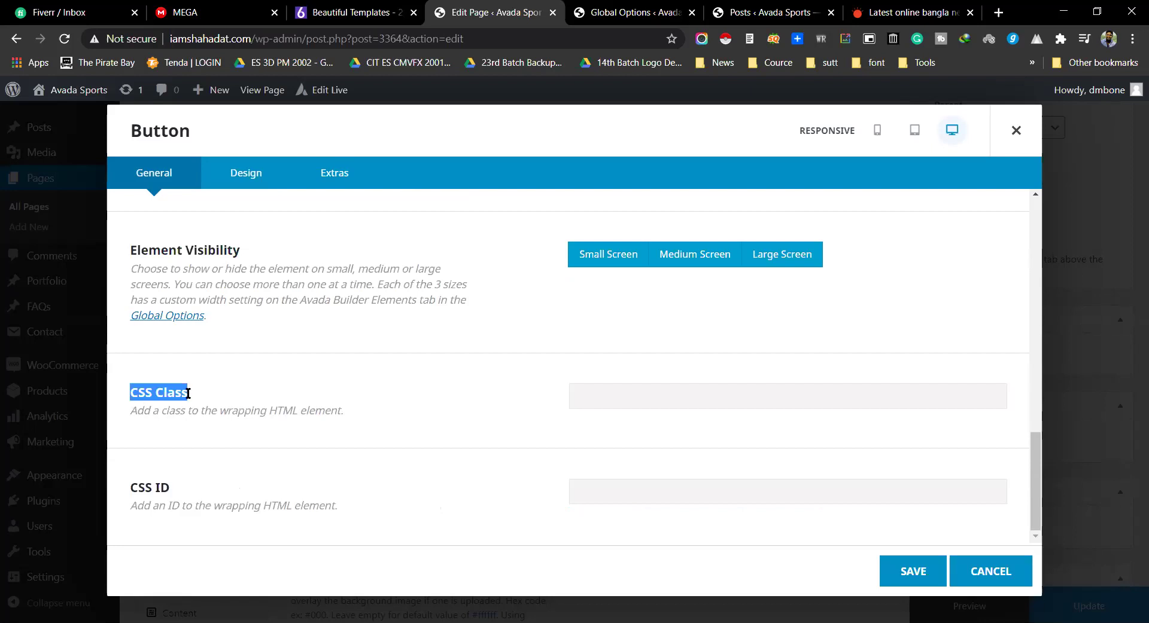
{"action": "left_click", "coordinate": [592, 393]}
{"action": "triple_click", "coordinate": [390, 400]}
{"action": "left_click", "coordinate": [372, 446]}
{"action": "scroll", "coordinate": [920, 259], "scroll_direction": "up", "scroll_amount": 10}
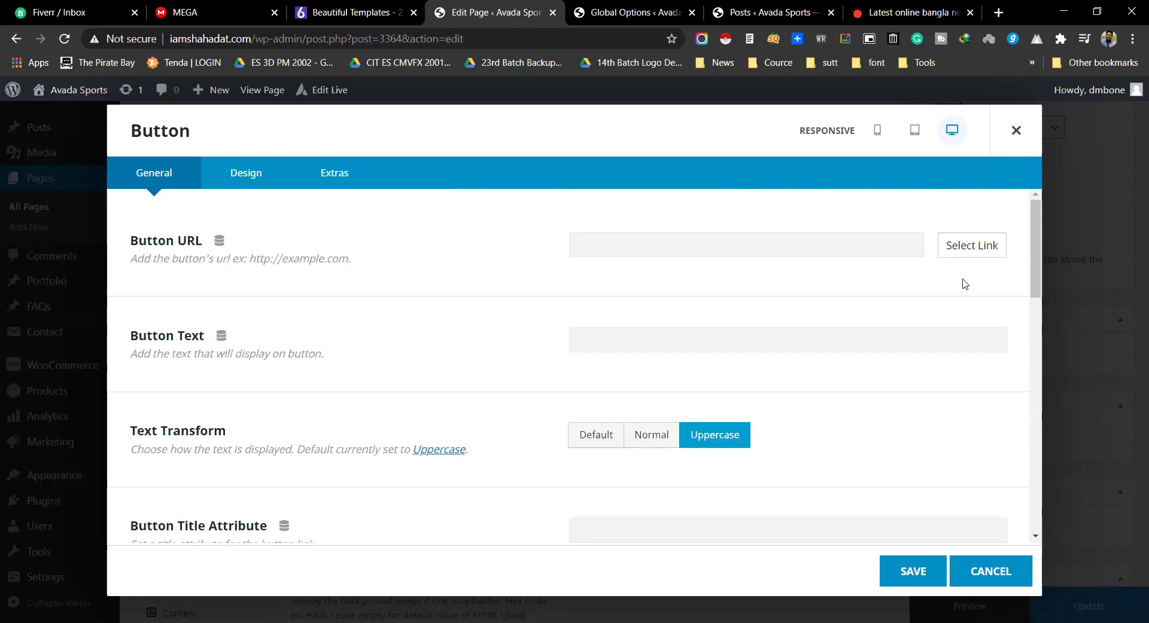
{"action": "scroll", "coordinate": [862, 284], "scroll_direction": "down", "scroll_amount": 5}
{"action": "scroll", "coordinate": [862, 284], "scroll_direction": "up", "scroll_amount": 1}
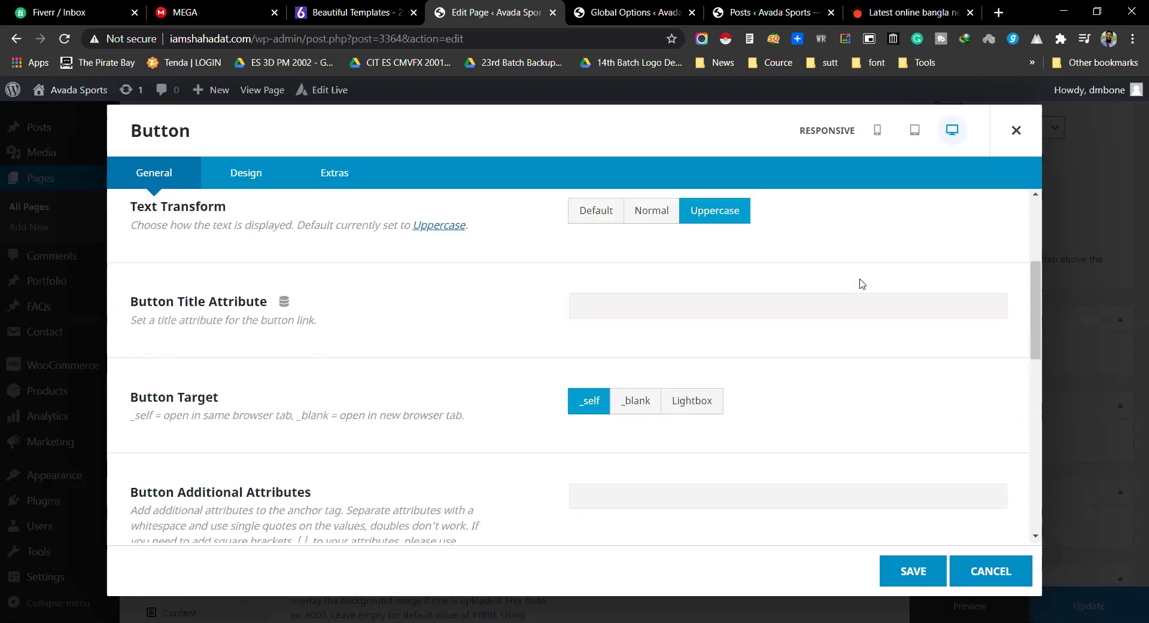
{"action": "scroll", "coordinate": [861, 283], "scroll_direction": "up", "scroll_amount": 4}
{"action": "scroll", "coordinate": [861, 283], "scroll_direction": "down", "scroll_amount": 1}
{"action": "scroll", "coordinate": [778, 272], "scroll_direction": "up", "scroll_amount": 1}
Step: In the button's Design options, keep the Default button style and set the border radius to 1
{"action": "left_click", "coordinate": [226, 182]}
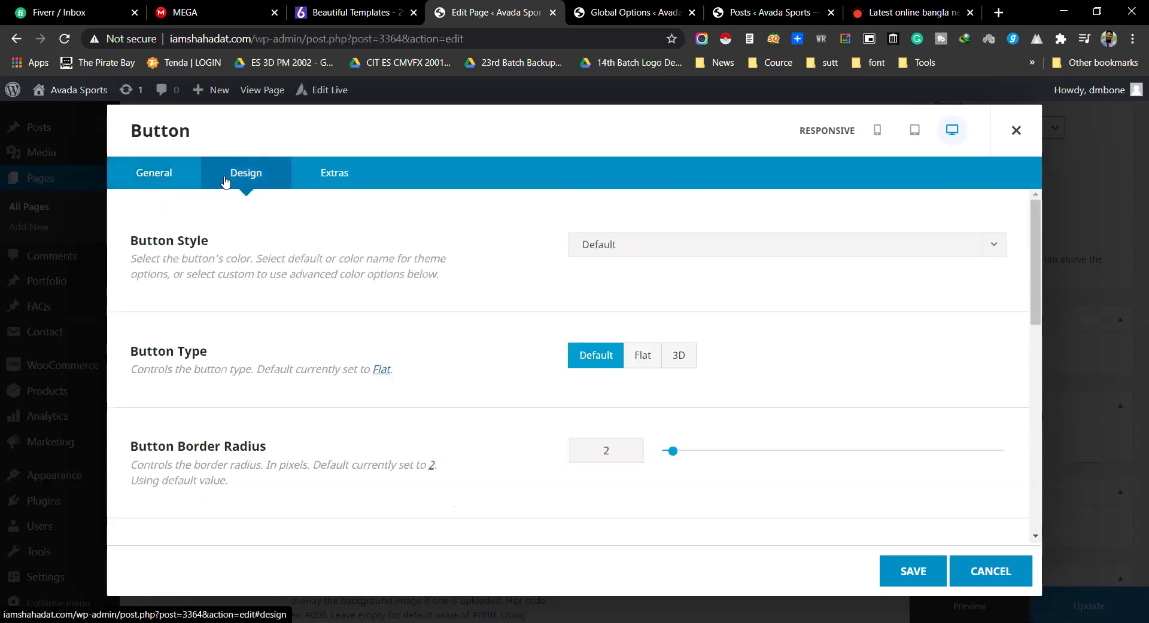
{"action": "left_click_drag", "start_coordinate": [131, 240], "coordinate": [237, 254]}
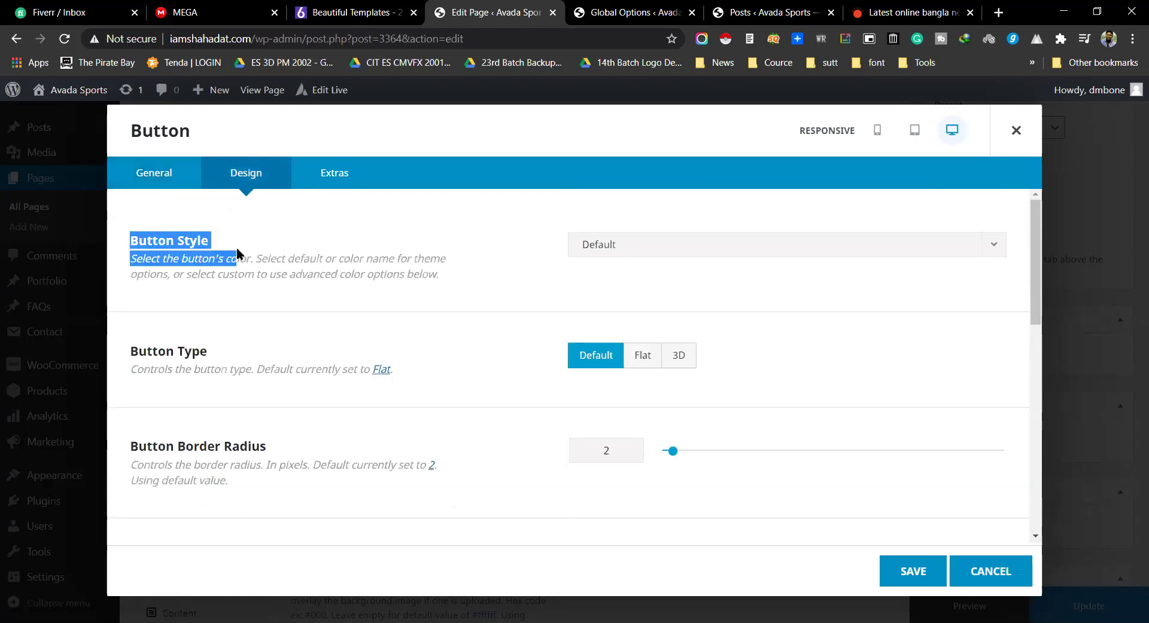
{"action": "left_click", "coordinate": [700, 256]}
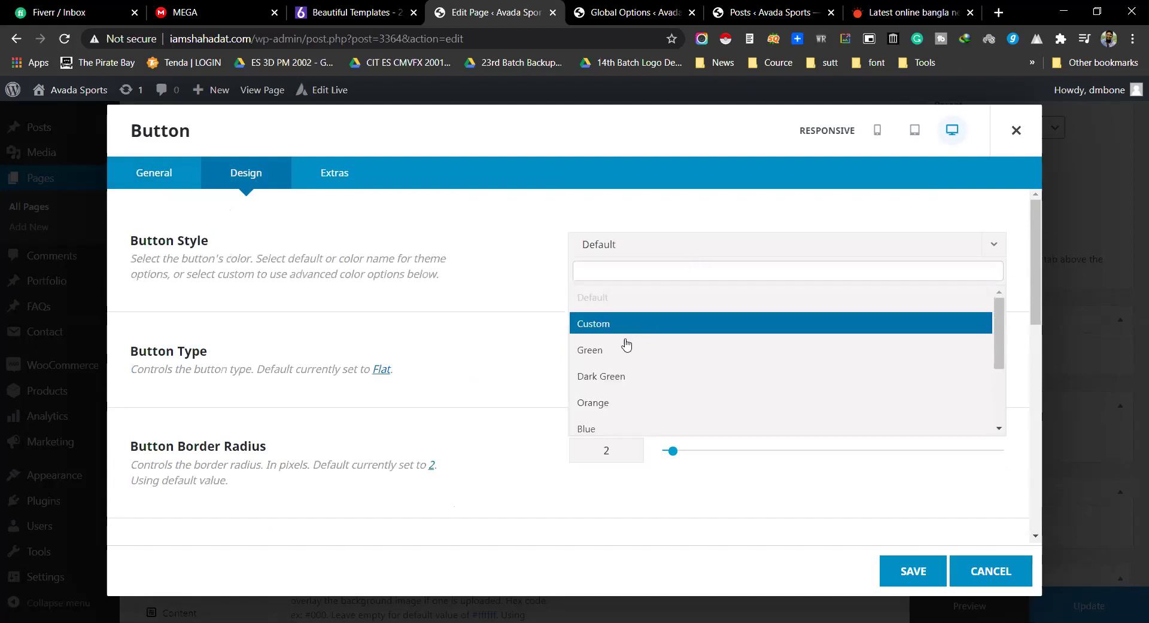
{"action": "scroll", "coordinate": [625, 376], "scroll_direction": "down", "scroll_amount": 3}
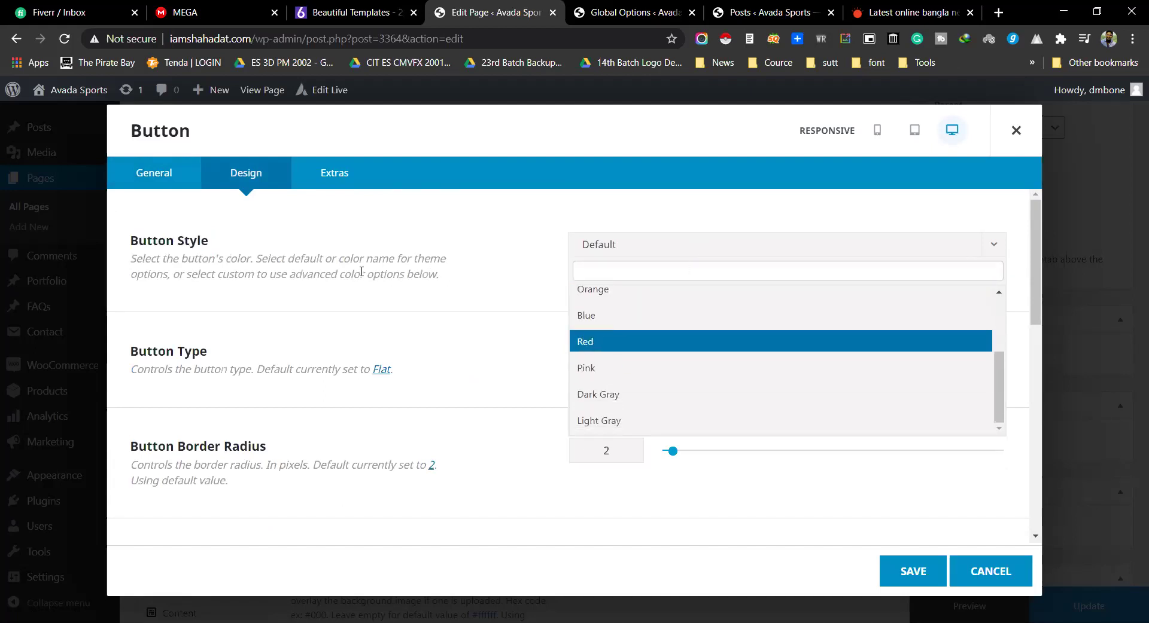
{"action": "left_click", "coordinate": [288, 361]}
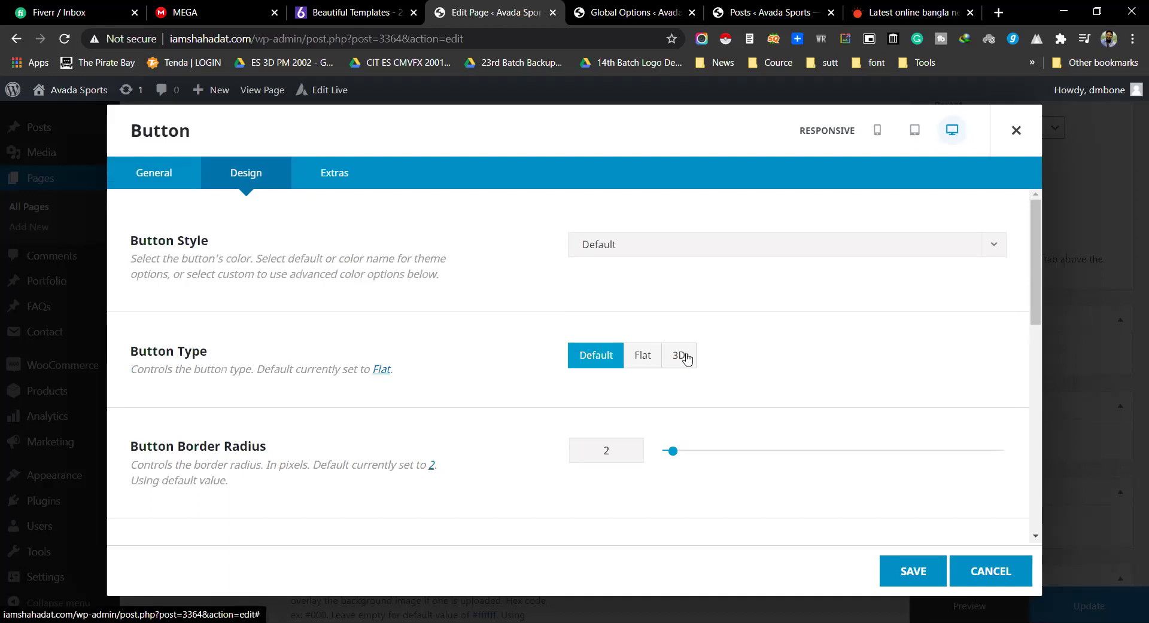
{"action": "scroll", "coordinate": [778, 283], "scroll_direction": "down", "scroll_amount": 3}
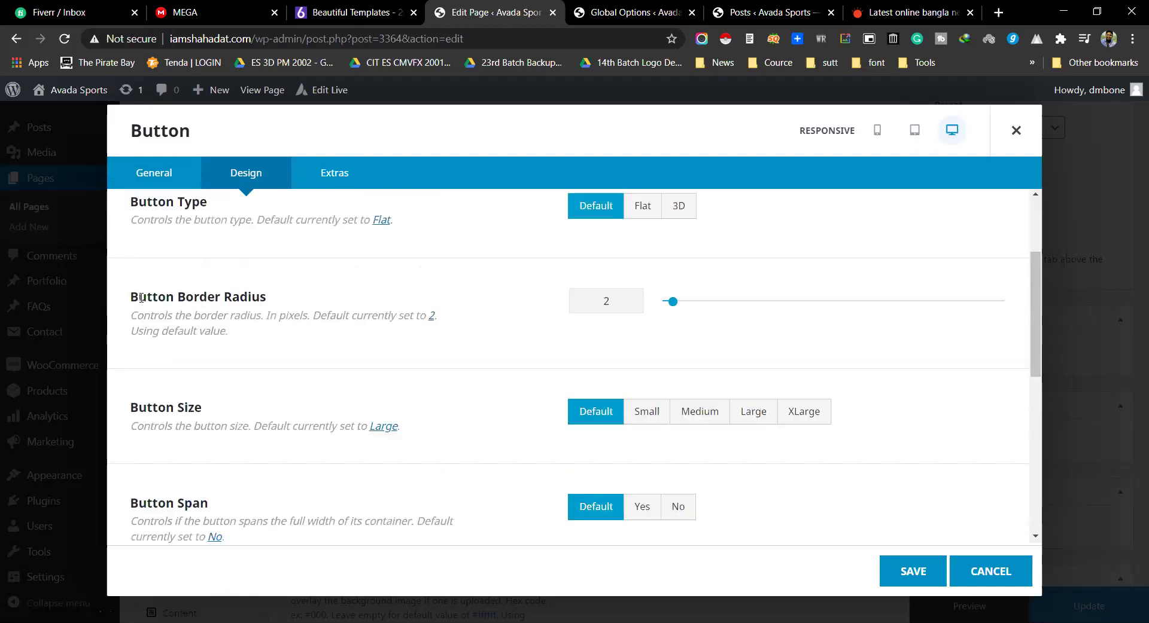
{"action": "left_click_drag", "start_coordinate": [141, 297], "coordinate": [260, 298]}
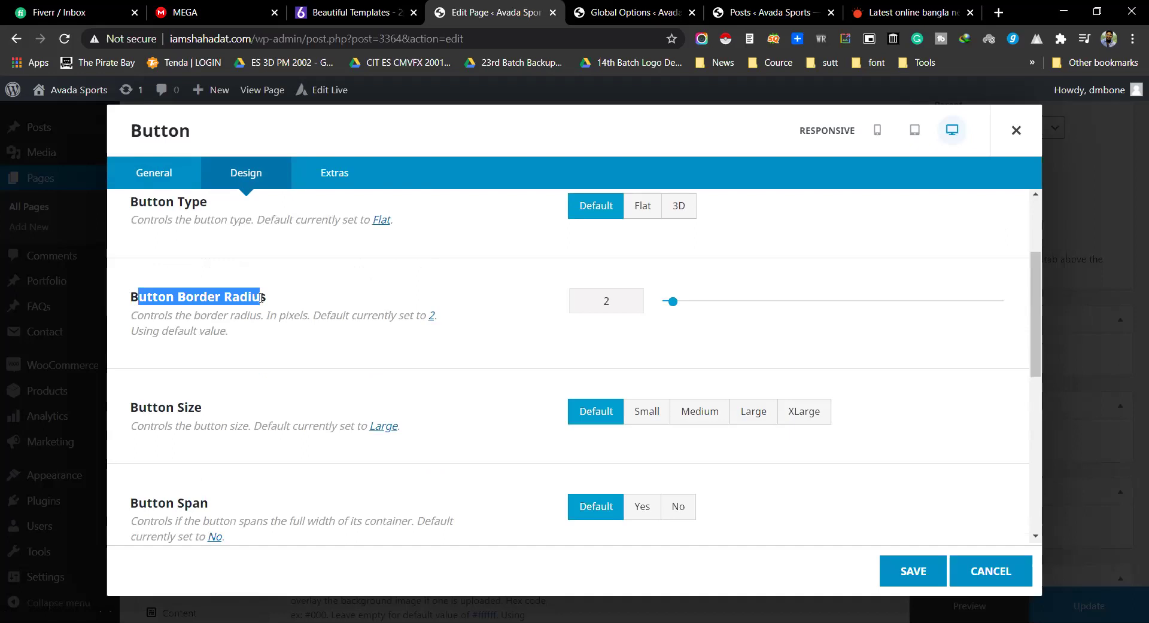
{"action": "mouse_move", "coordinate": [672, 301]}
{"action": "left_mouse_down"}
{"action": "mouse_move", "coordinate": [825, 310]}
{"action": "mouse_move", "coordinate": [665, 308]}
{"action": "left_mouse_up"}
Step: Review the Margin setting, then check the Extras Animation Type, left at None
{"action": "scroll", "coordinate": [234, 401], "scroll_direction": "down", "scroll_amount": 1}
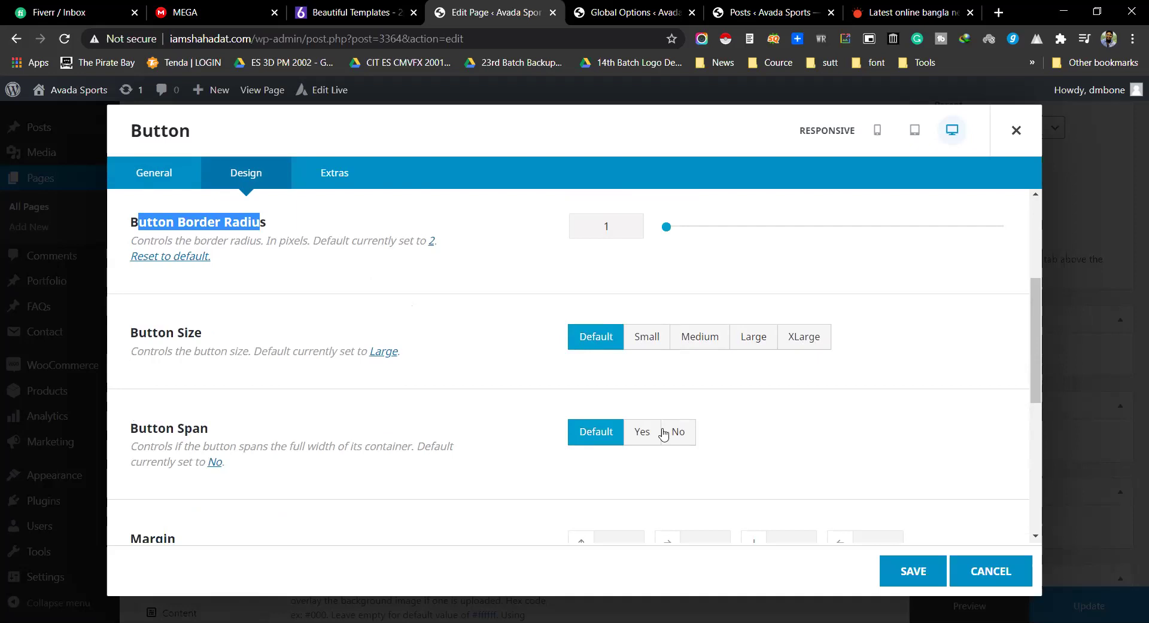
{"action": "scroll", "coordinate": [663, 434], "scroll_direction": "down", "scroll_amount": 4}
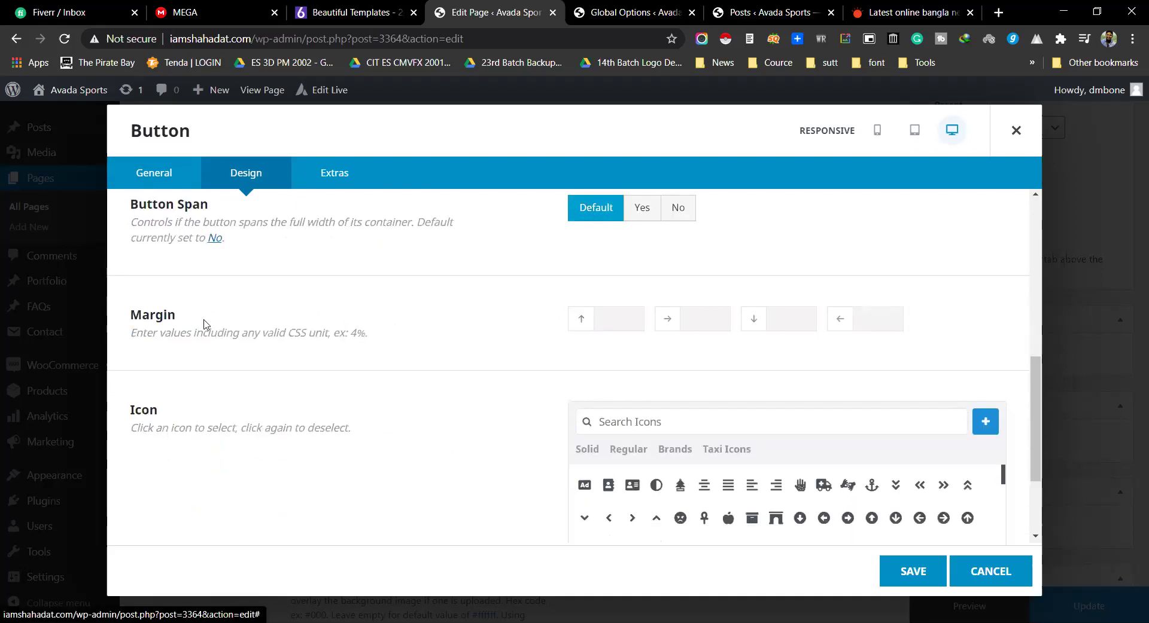
{"action": "left_click_drag", "start_coordinate": [132, 315], "coordinate": [210, 317]}
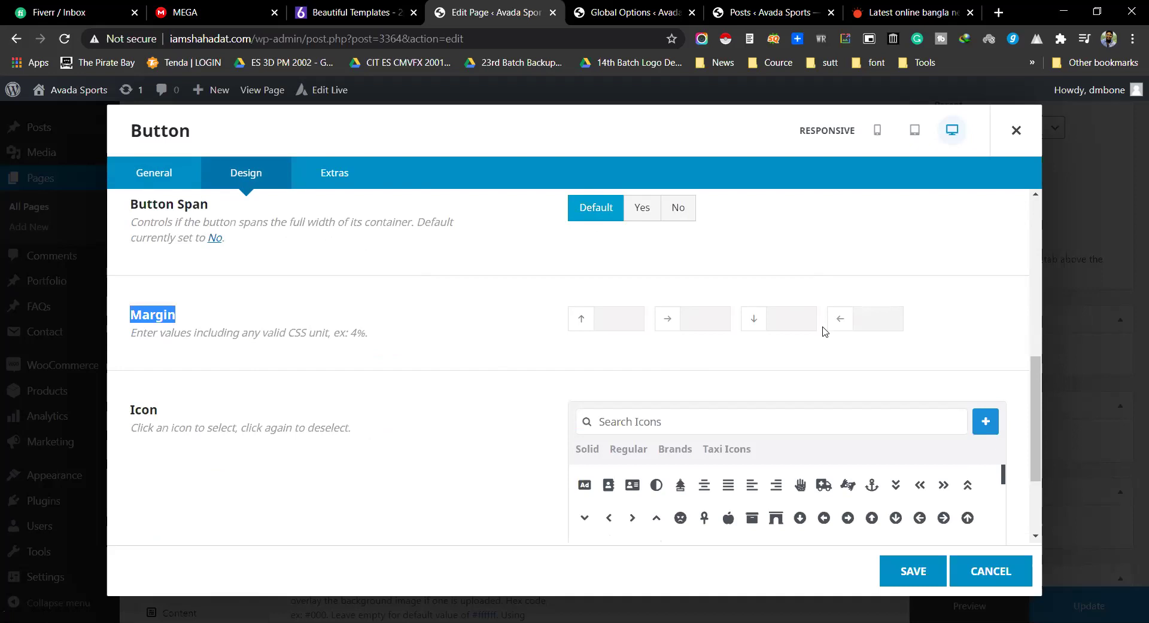
{"action": "scroll", "coordinate": [831, 311], "scroll_direction": "down", "scroll_amount": 2}
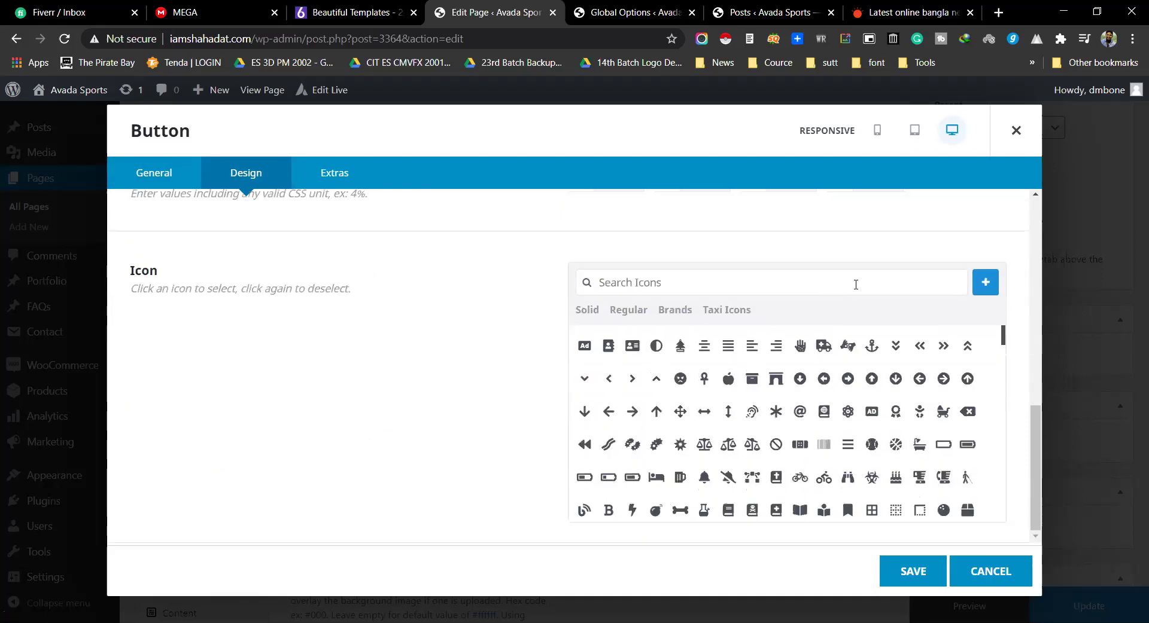
{"action": "scroll", "coordinate": [747, 401], "scroll_direction": "down", "scroll_amount": 5}
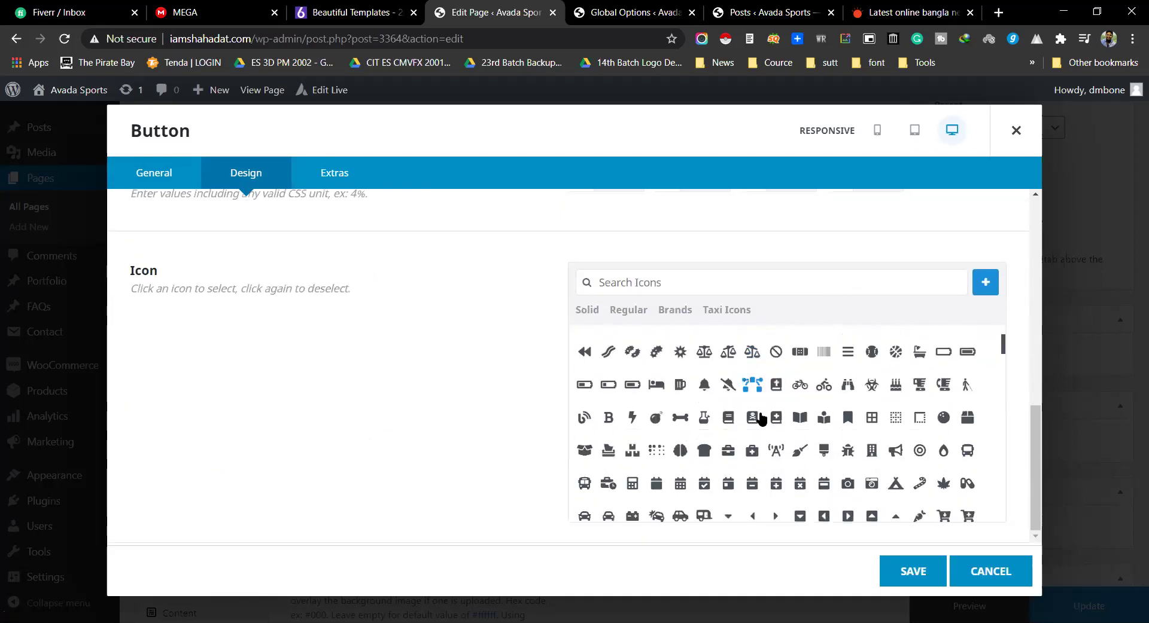
{"action": "scroll", "coordinate": [462, 358], "scroll_direction": "up", "scroll_amount": 10}
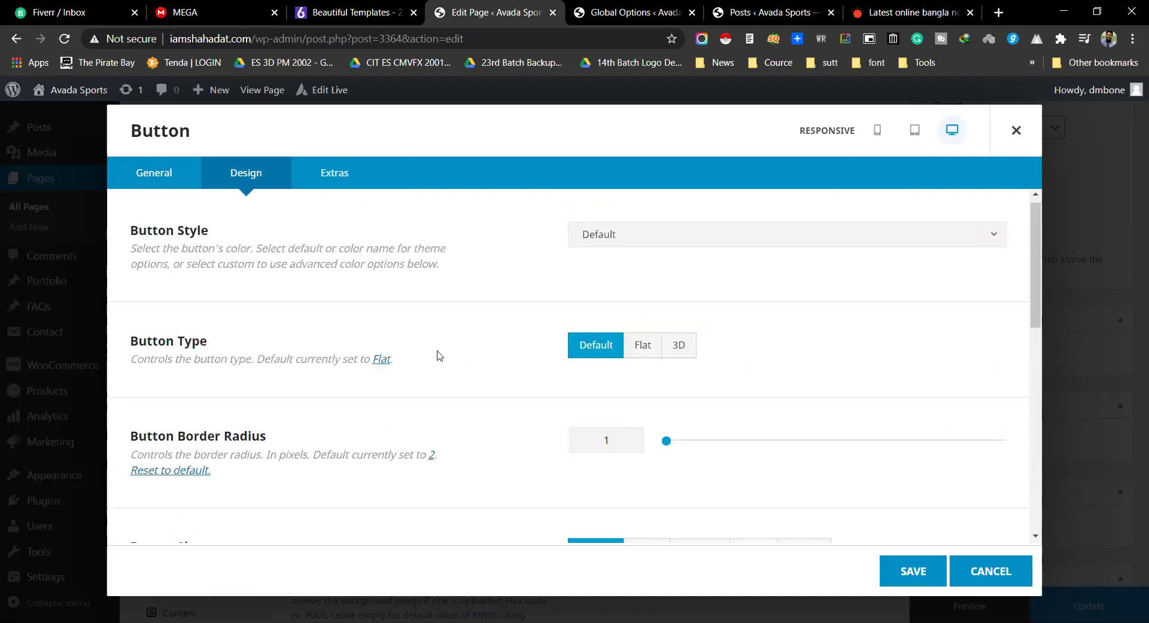
{"action": "left_click", "coordinate": [166, 179]}
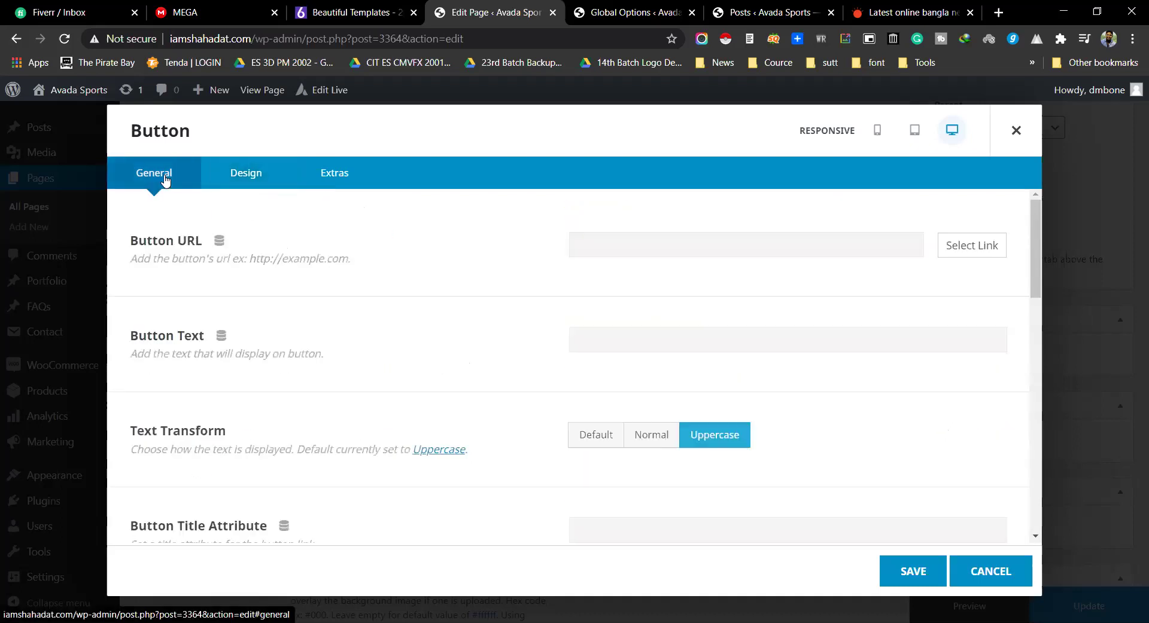
{"action": "left_click", "coordinate": [239, 182]}
{"action": "left_click", "coordinate": [323, 179]}
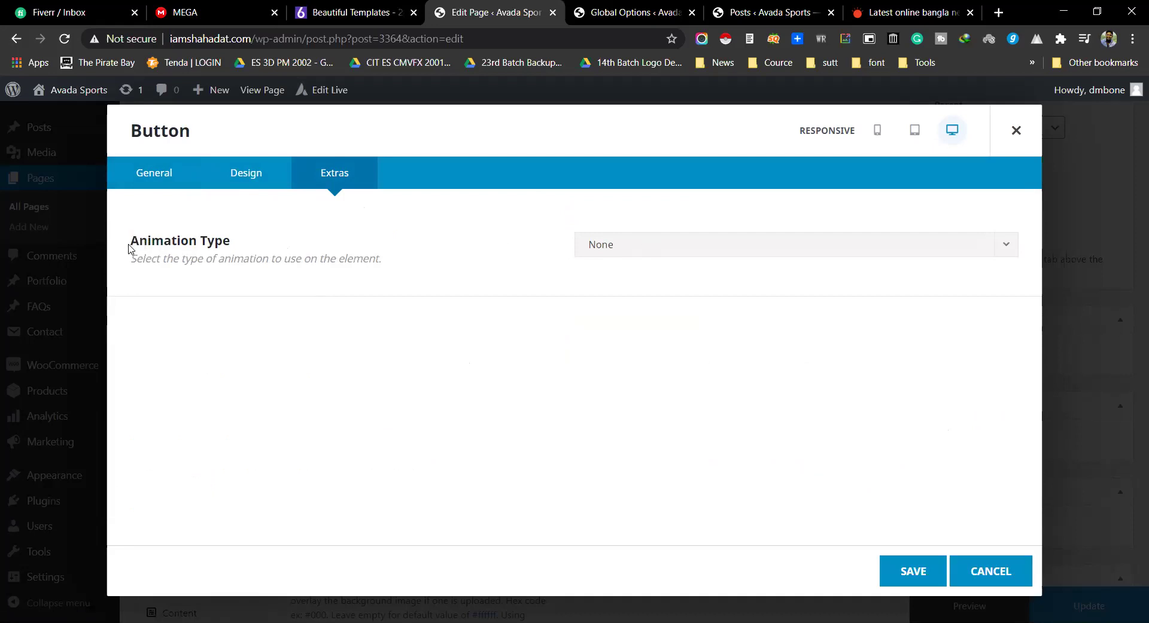
{"action": "left_click_drag", "start_coordinate": [129, 241], "coordinate": [228, 240]}
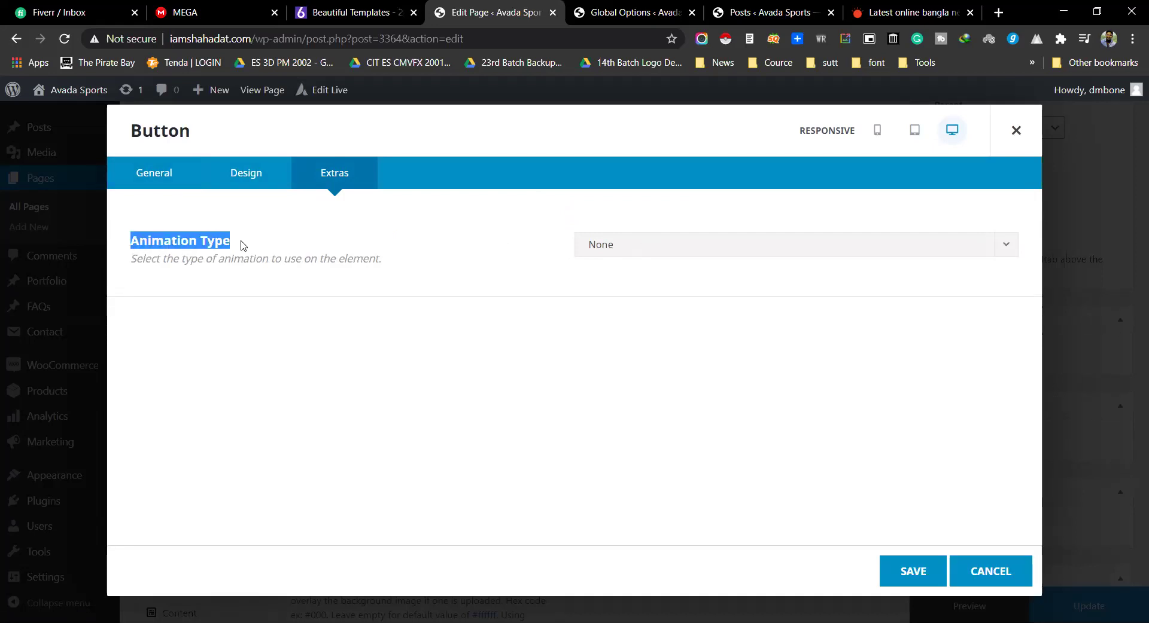
{"action": "left_click", "coordinate": [242, 246]}
Step: Open the live site's front page from the posts admin tab
{"action": "left_click", "coordinate": [629, 12]}
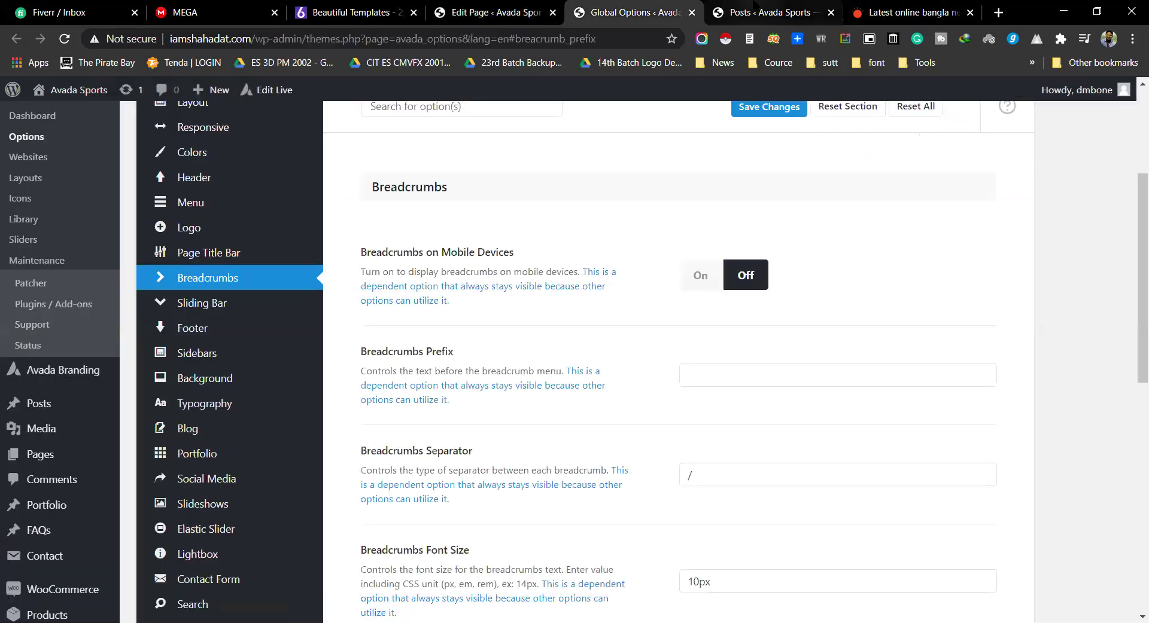
{"action": "key", "text": "ctrl+Tab"}
{"action": "mouse_move", "coordinate": [69, 90]}
{"action": "left_click", "coordinate": [60, 116]}
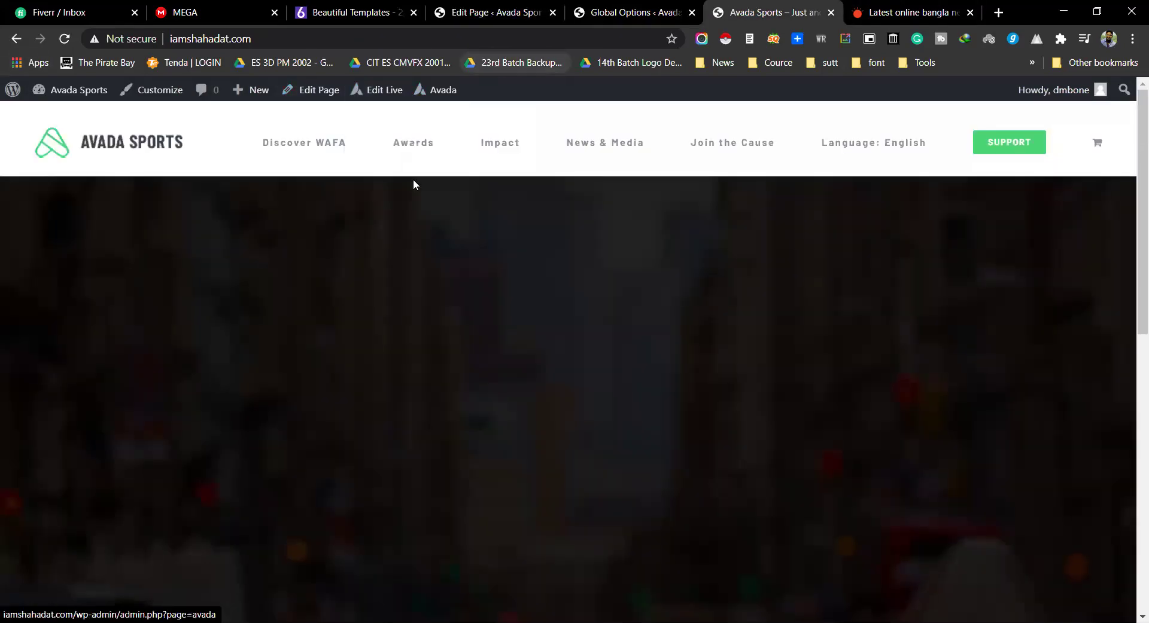
Step: Bring up the All Pages list and move to its second page
{"action": "left_click", "coordinate": [628, 12]}
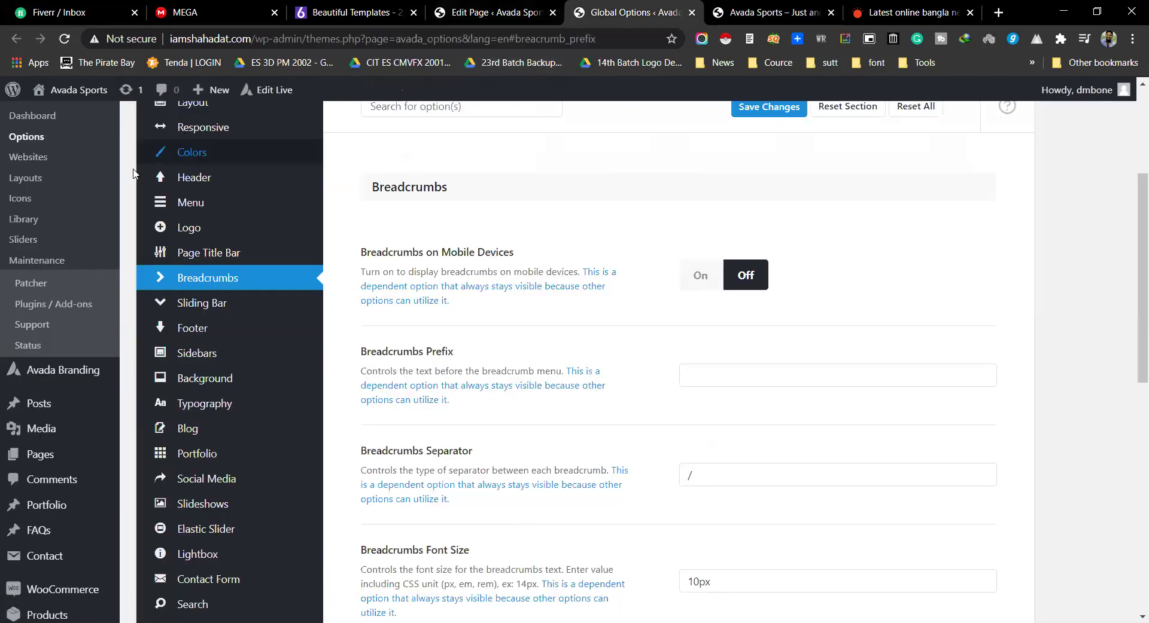
{"action": "scroll", "coordinate": [48, 308], "scroll_direction": "down", "scroll_amount": 1}
{"action": "mouse_move", "coordinate": [77, 387]}
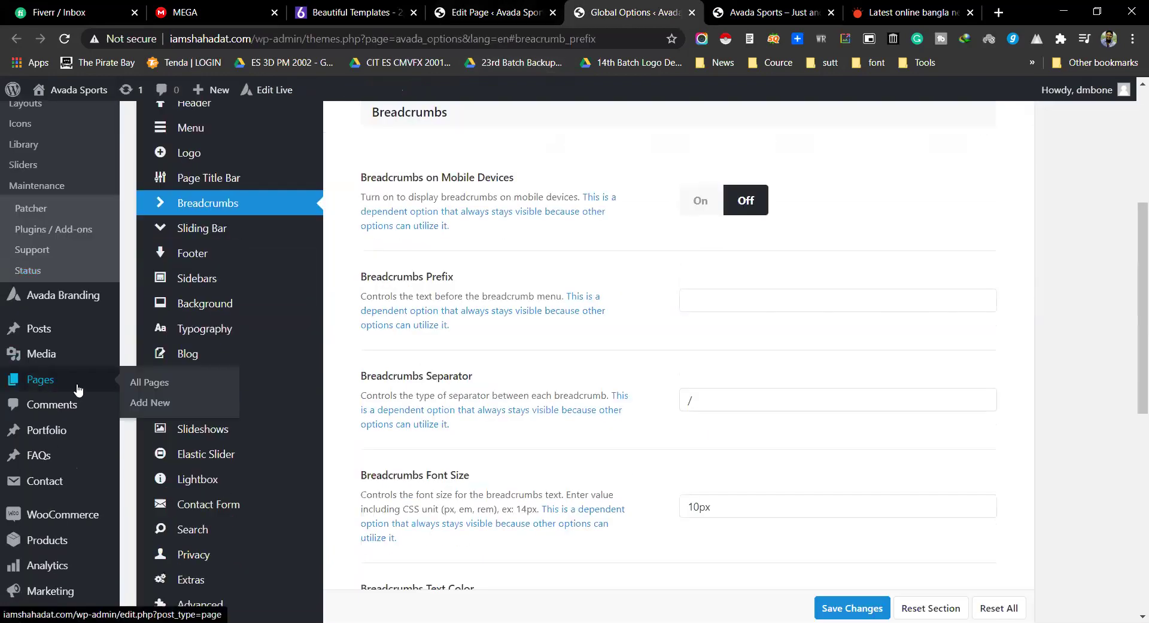
{"action": "left_click", "coordinate": [145, 389]}
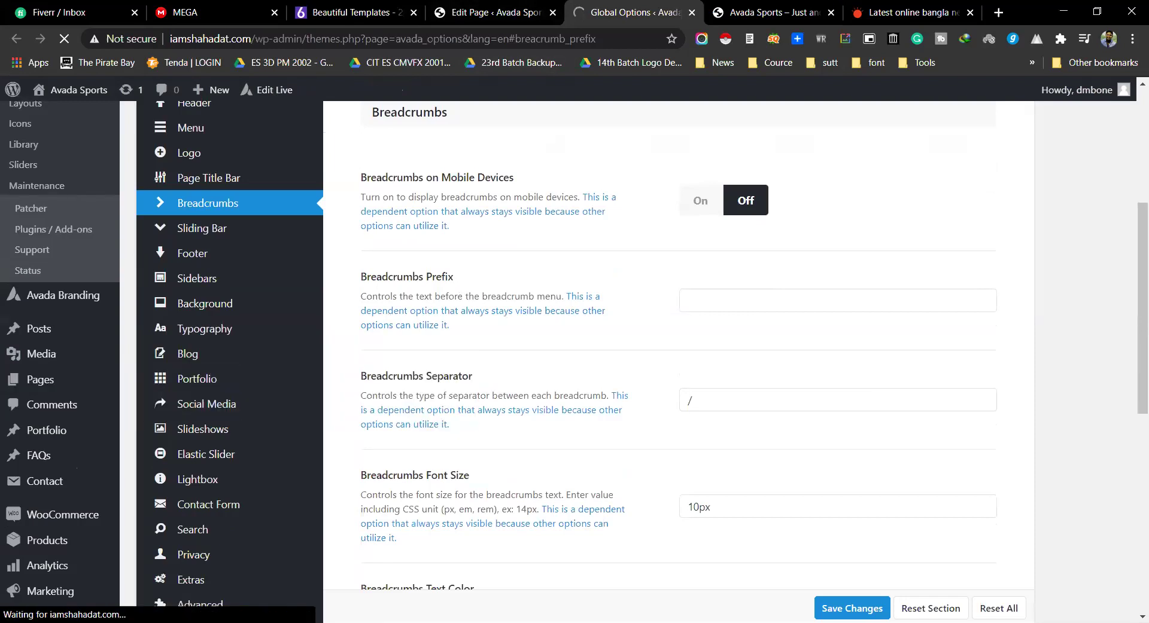
{"action": "scroll", "coordinate": [234, 442], "scroll_direction": "down", "scroll_amount": 7}
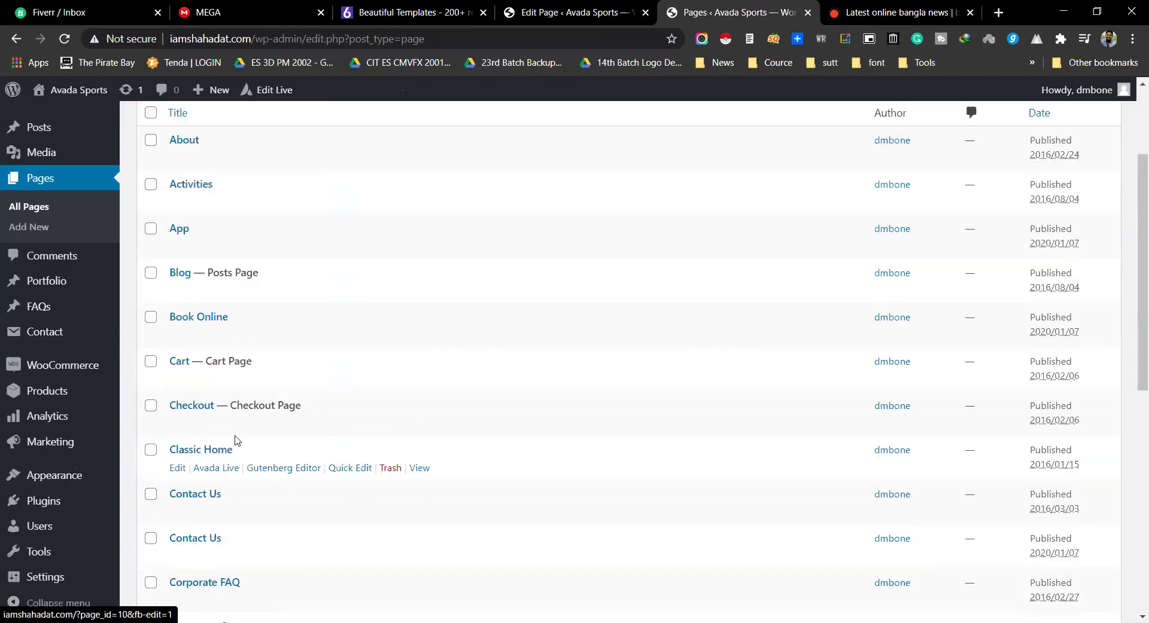
{"action": "scroll", "coordinate": [229, 427], "scroll_direction": "down", "scroll_amount": 4}
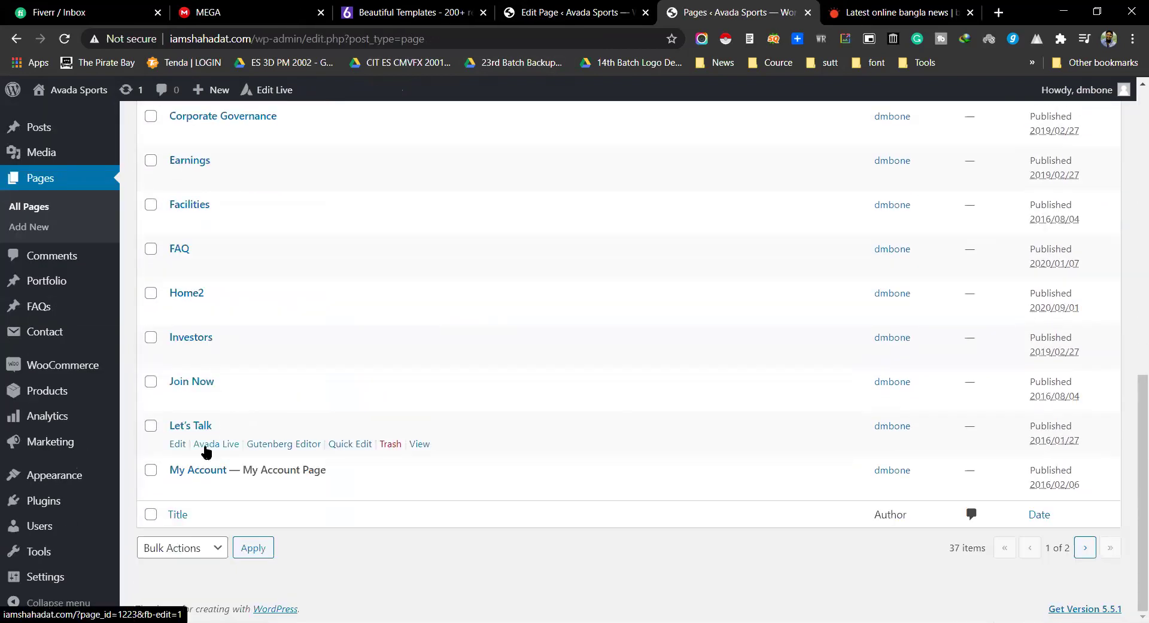
{"action": "scroll", "coordinate": [227, 436], "scroll_direction": "up", "scroll_amount": 8}
{"action": "scroll", "coordinate": [346, 427], "scroll_direction": "up", "scroll_amount": 2}
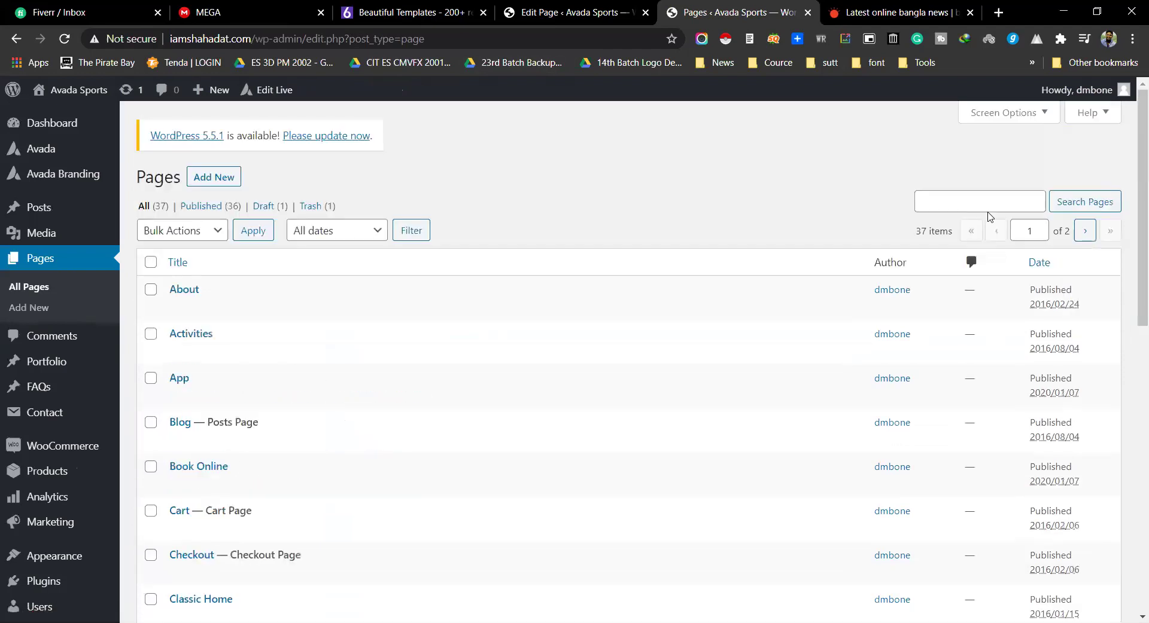
{"action": "left_click", "coordinate": [1087, 229]}
Step: View the Sports Home page live and scroll through it
{"action": "scroll", "coordinate": [490, 354], "scroll_direction": "down", "scroll_amount": 2}
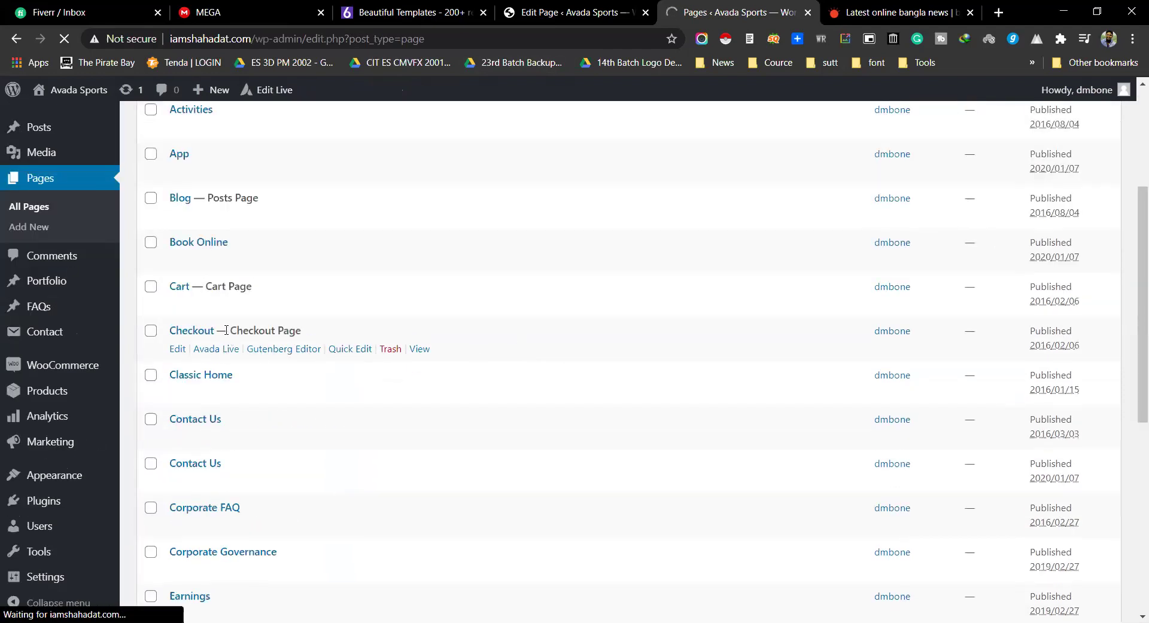
{"action": "scroll", "coordinate": [250, 334], "scroll_direction": "down", "scroll_amount": 4}
{"action": "scroll", "coordinate": [250, 333], "scroll_direction": "down", "scroll_amount": 4}
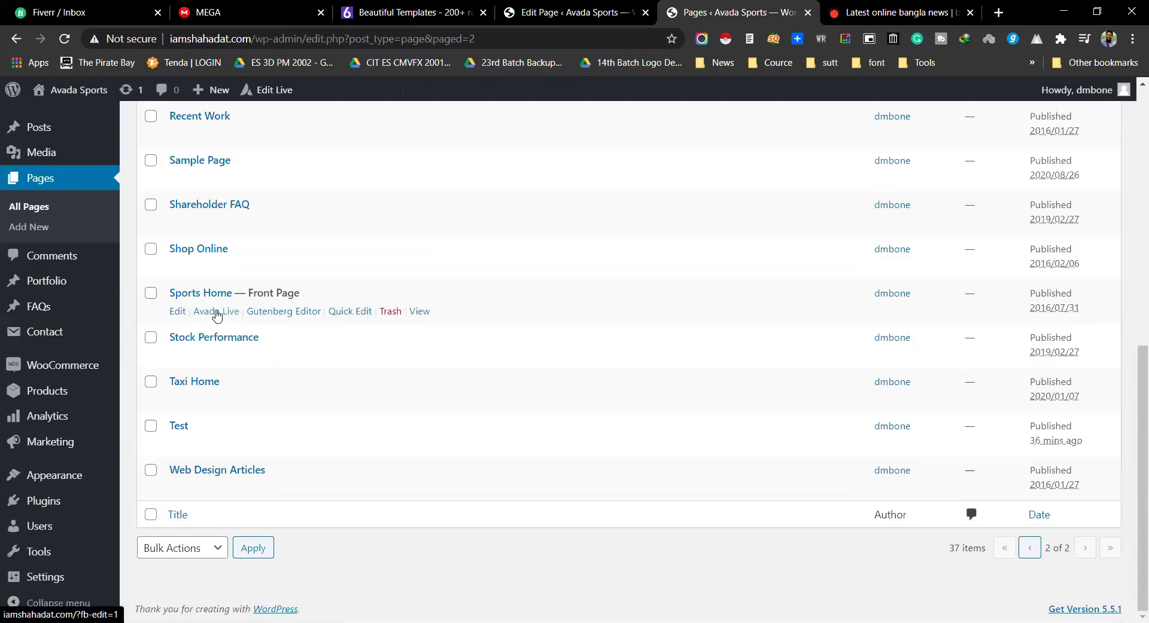
{"action": "left_click", "coordinate": [419, 312]}
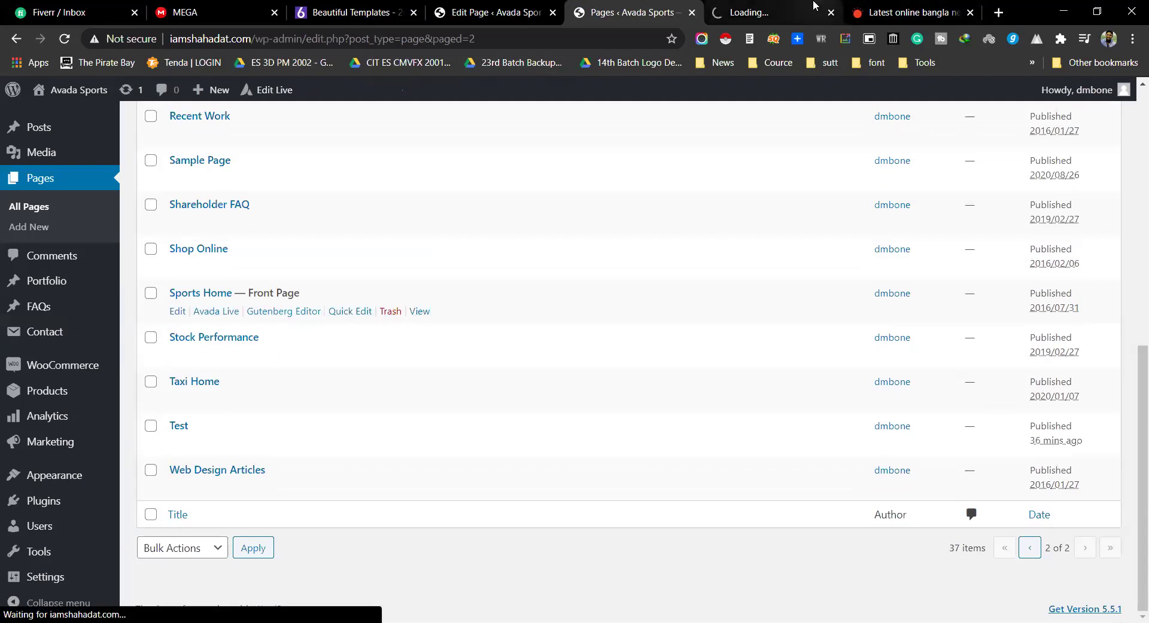
{"action": "scroll", "coordinate": [623, 313], "scroll_direction": "down", "scroll_amount": 10}
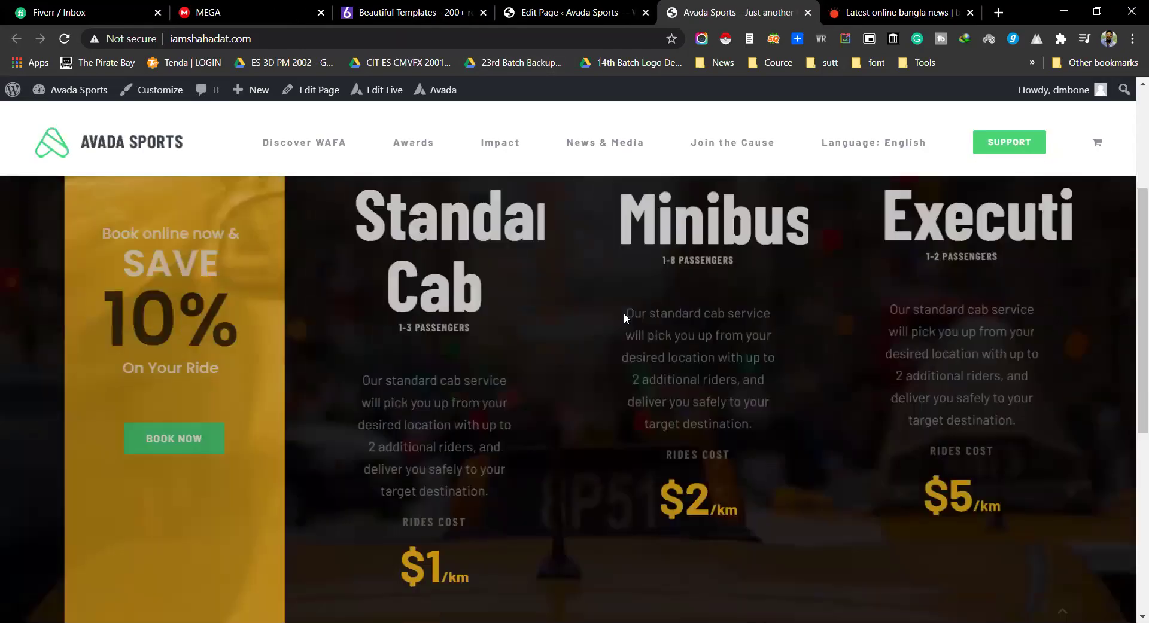
{"action": "scroll", "coordinate": [625, 311], "scroll_direction": "up", "scroll_amount": 2}
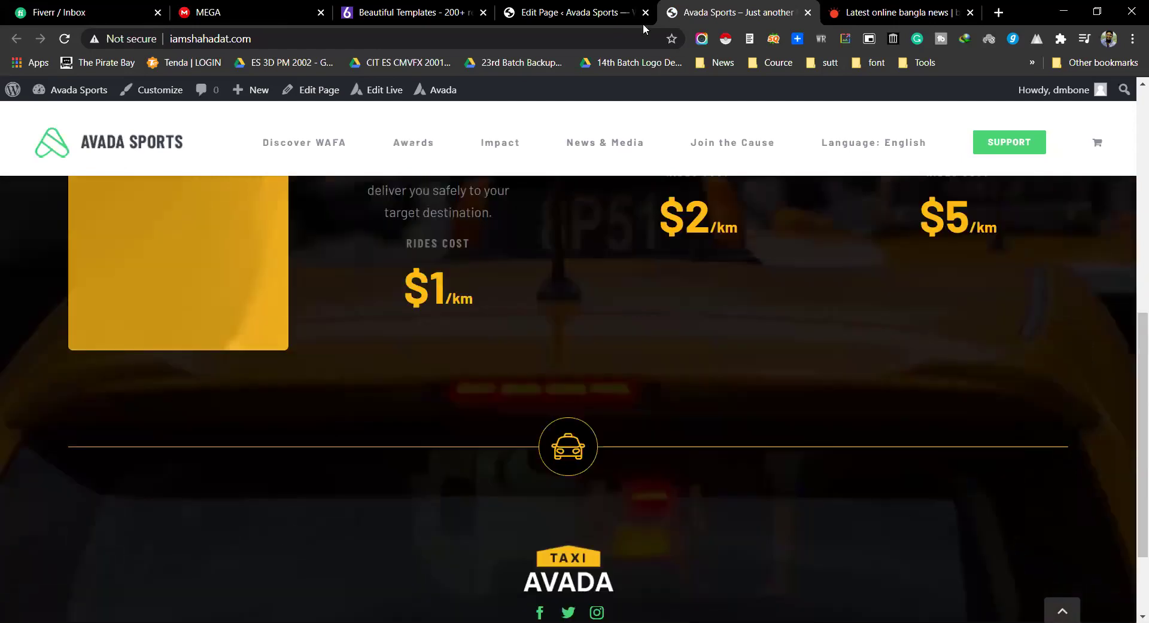
Step: Cycle through the editor and live-site tabs, ending on the Prothom Alo news site
{"action": "left_click", "coordinate": [643, 22]}
{"action": "left_click", "coordinate": [726, 13]}
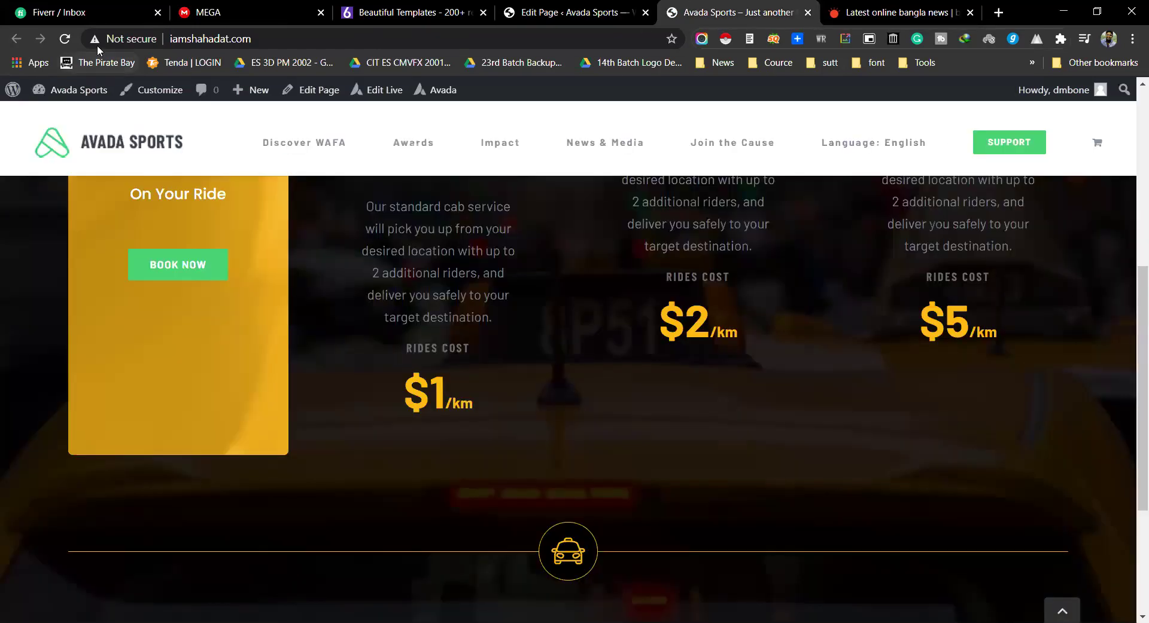
{"action": "left_click", "coordinate": [569, 13]}
{"action": "left_click", "coordinate": [689, 12]}
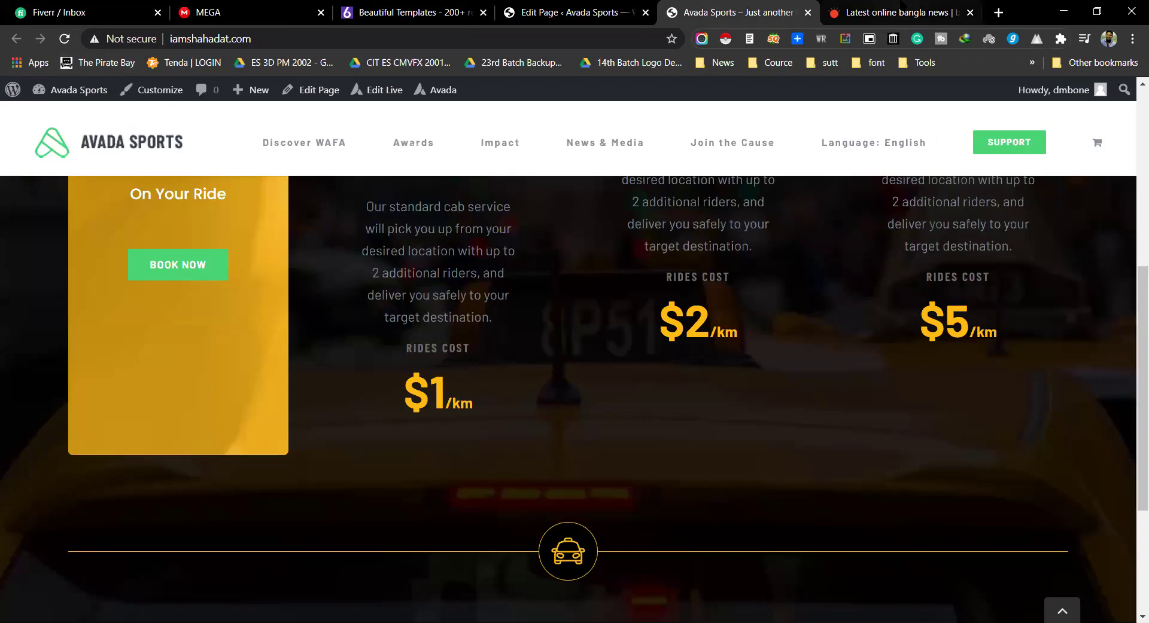
{"action": "left_click", "coordinate": [900, 11]}
{"action": "scroll", "coordinate": [929, 356], "scroll_direction": "up", "scroll_amount": 20}
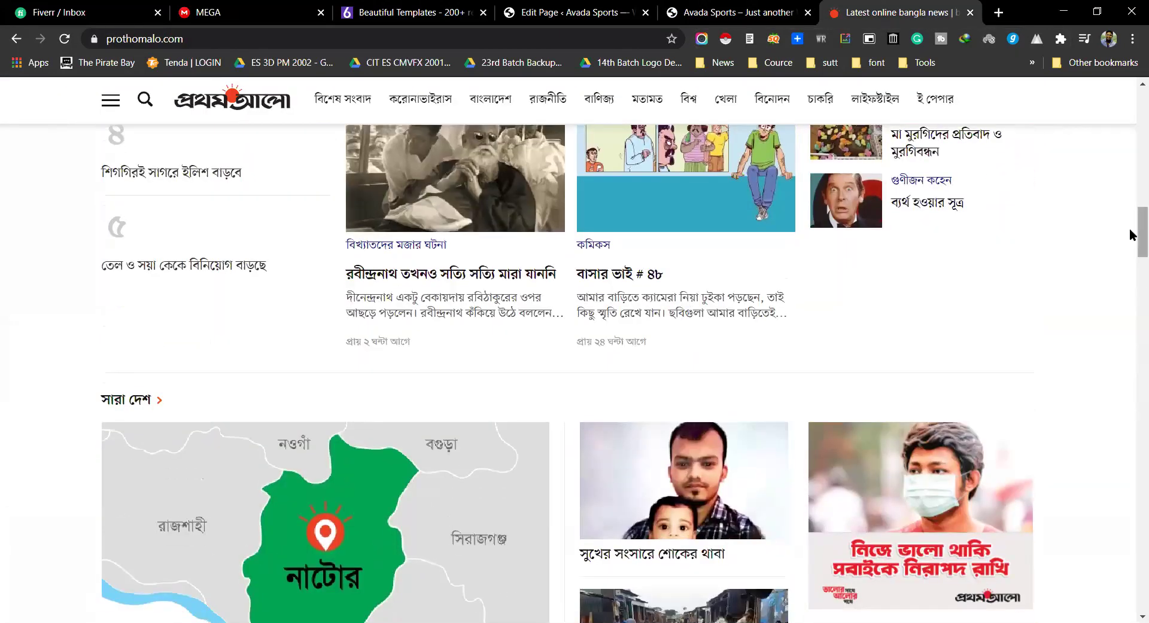
Step: Skim down the prothomalo.com news stories, then switch back to the Button's Extras tab in Edit Page
{"action": "left_click_drag", "start_coordinate": [1131, 234], "coordinate": [1130, 129]}
{"action": "scroll", "coordinate": [1134, 150], "scroll_direction": "down", "scroll_amount": 8}
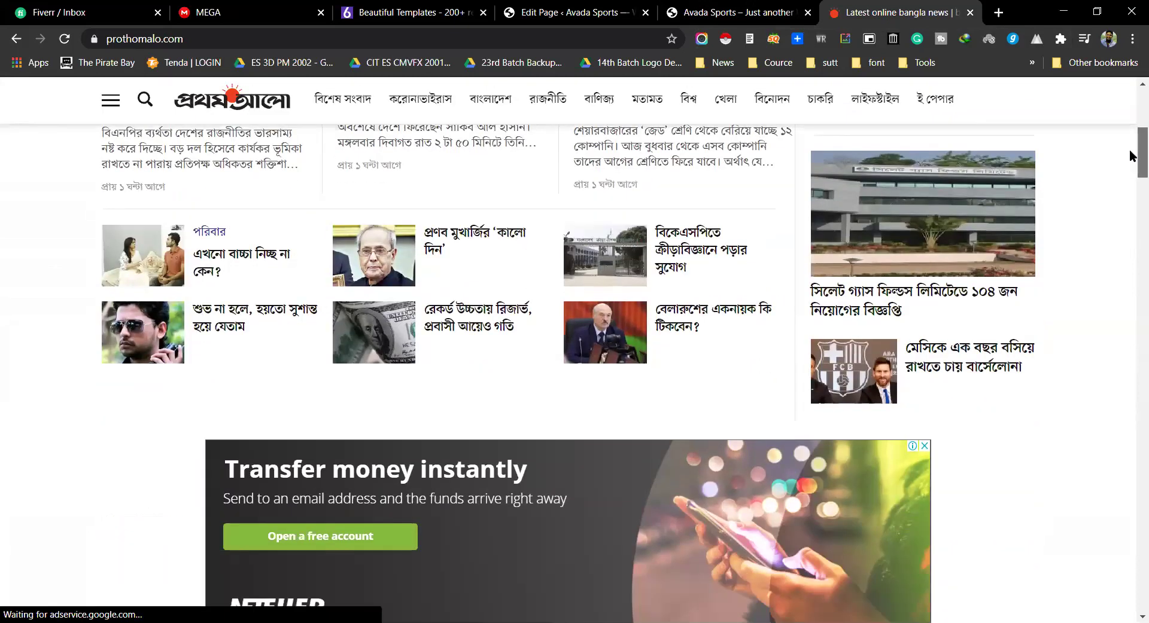
{"action": "scroll", "coordinate": [1041, 284], "scroll_direction": "down", "scroll_amount": 8}
{"action": "scroll", "coordinate": [1020, 329], "scroll_direction": "down", "scroll_amount": 1}
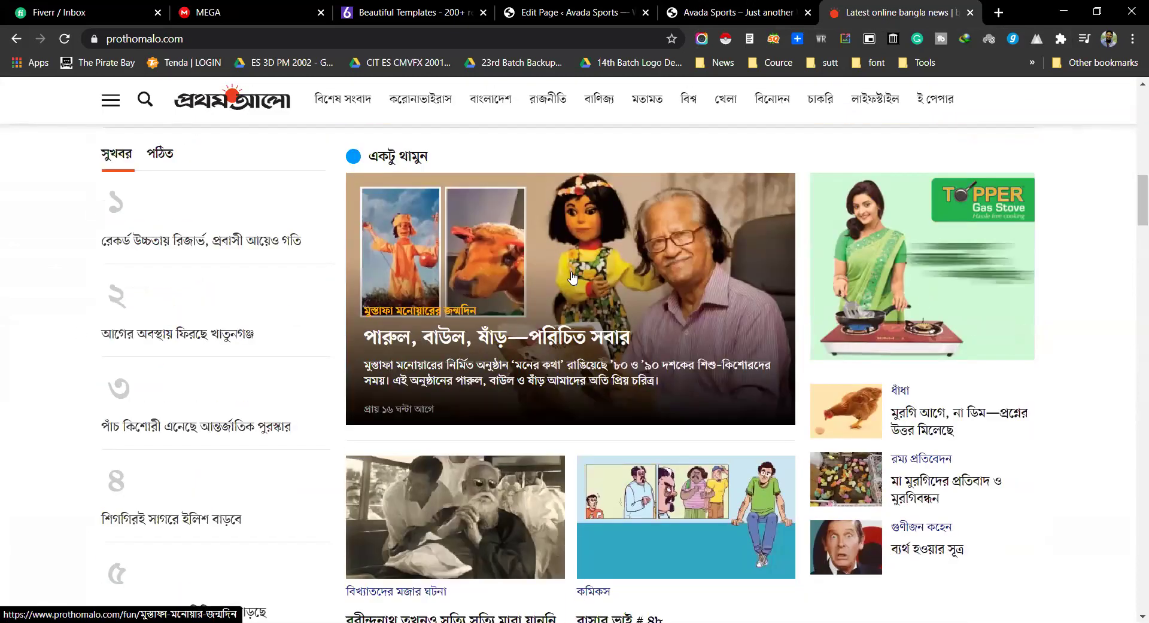
{"action": "scroll", "coordinate": [585, 301], "scroll_direction": "down", "scroll_amount": 4}
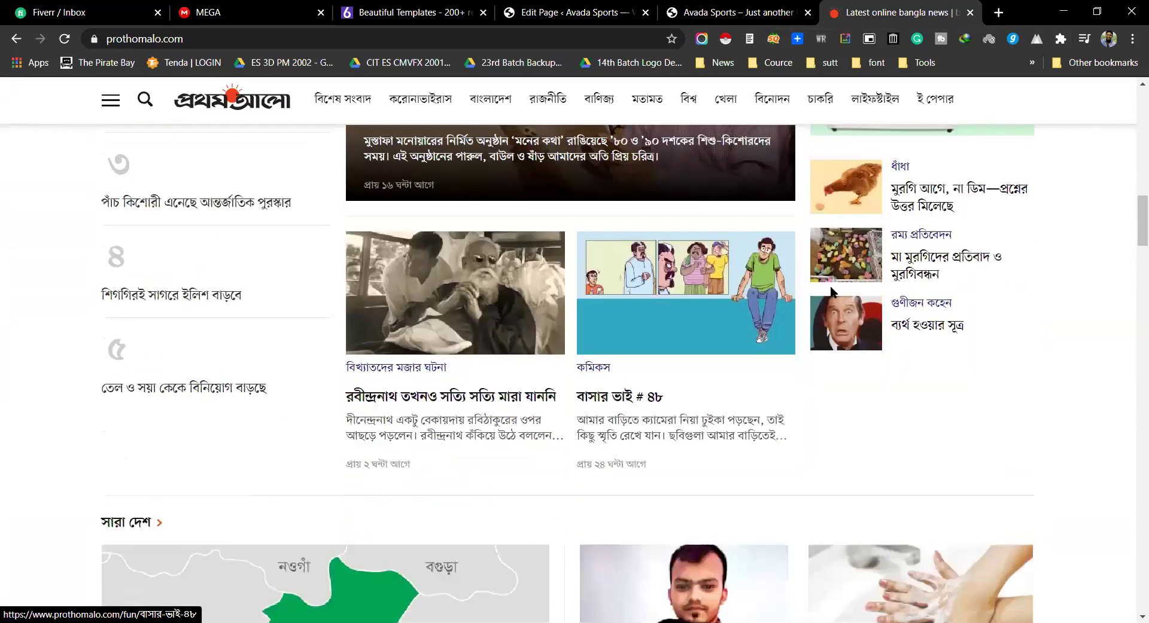
{"action": "scroll", "coordinate": [874, 359], "scroll_direction": "down", "scroll_amount": 1}
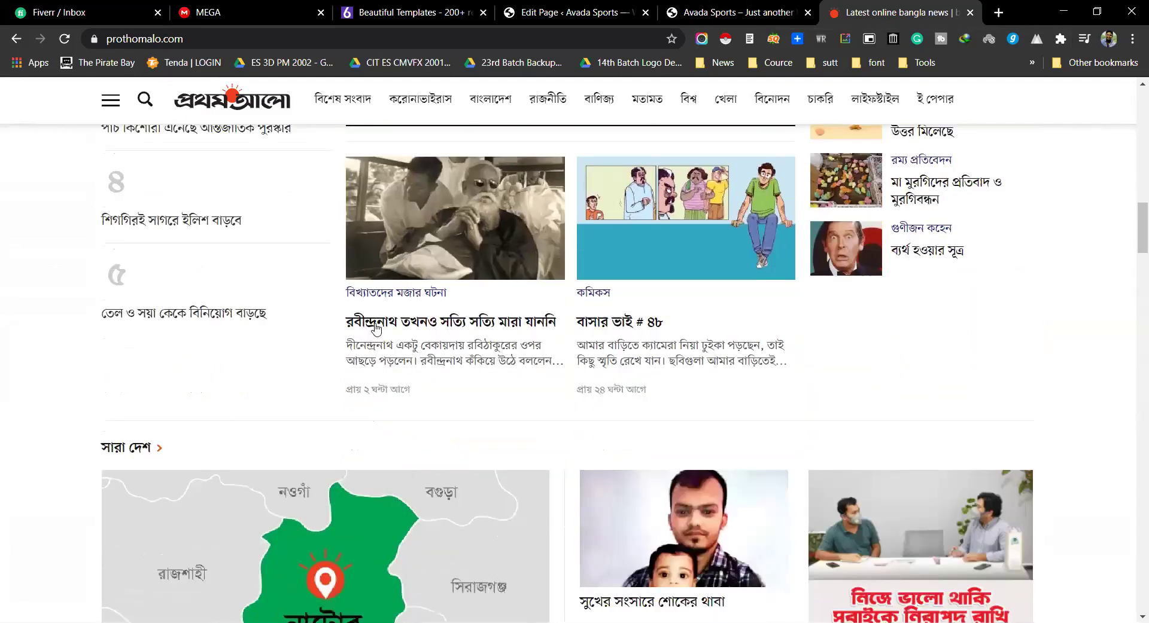
{"action": "key", "text": "ctrl+4"}
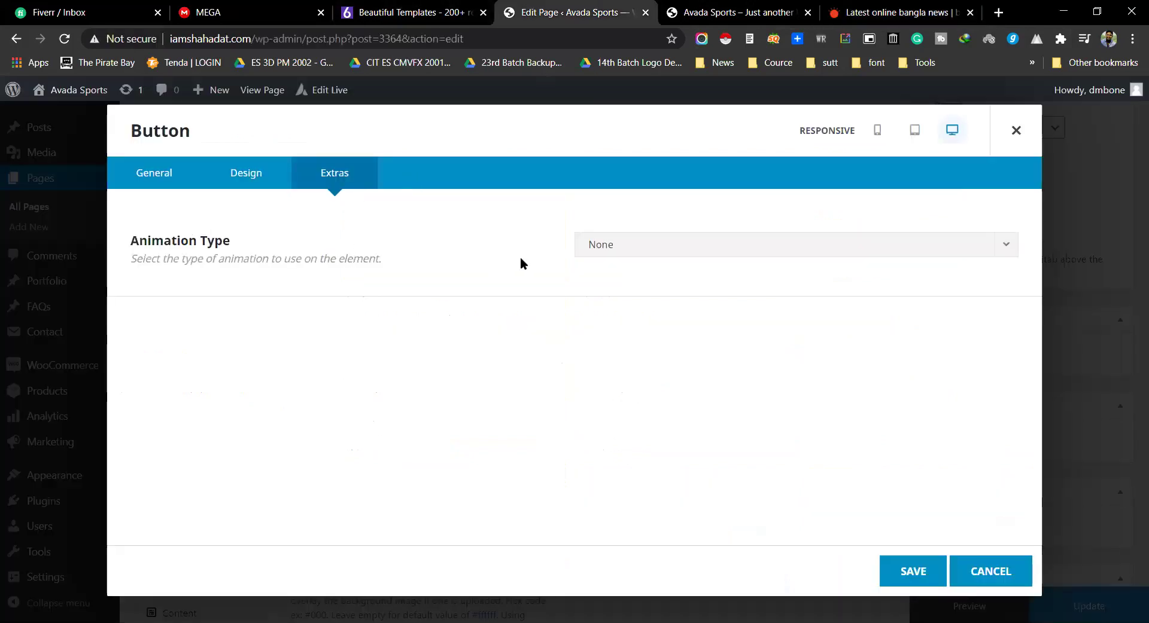
Step: Set the button's animation type to Zoom
{"action": "left_click", "coordinate": [685, 250]}
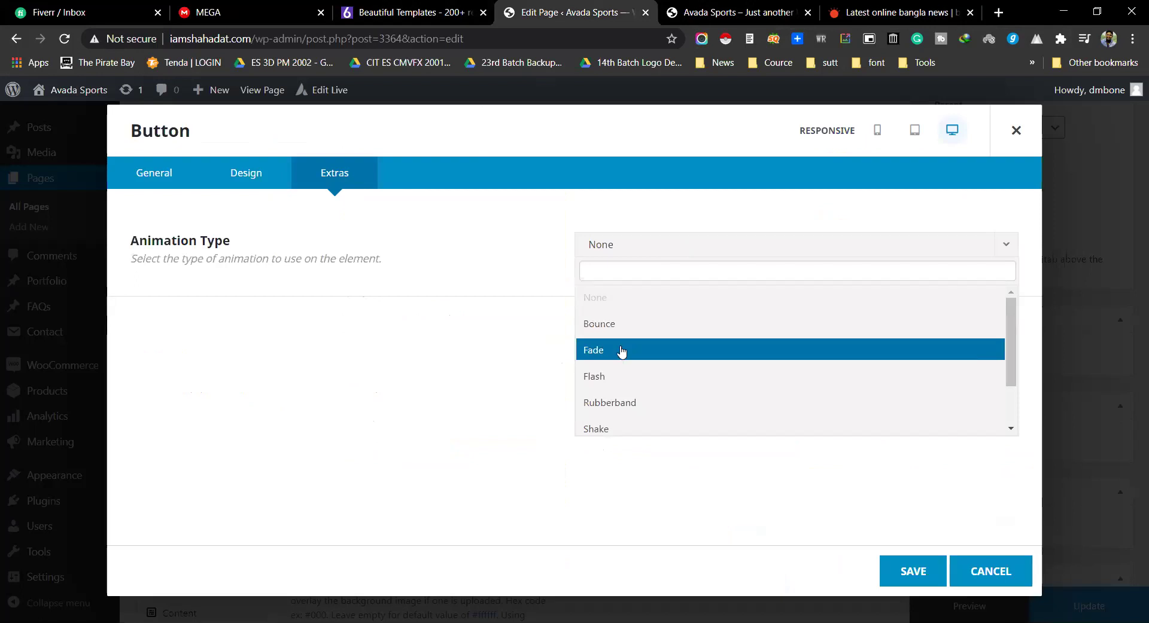
{"action": "scroll", "coordinate": [616, 377], "scroll_direction": "down", "scroll_amount": 1}
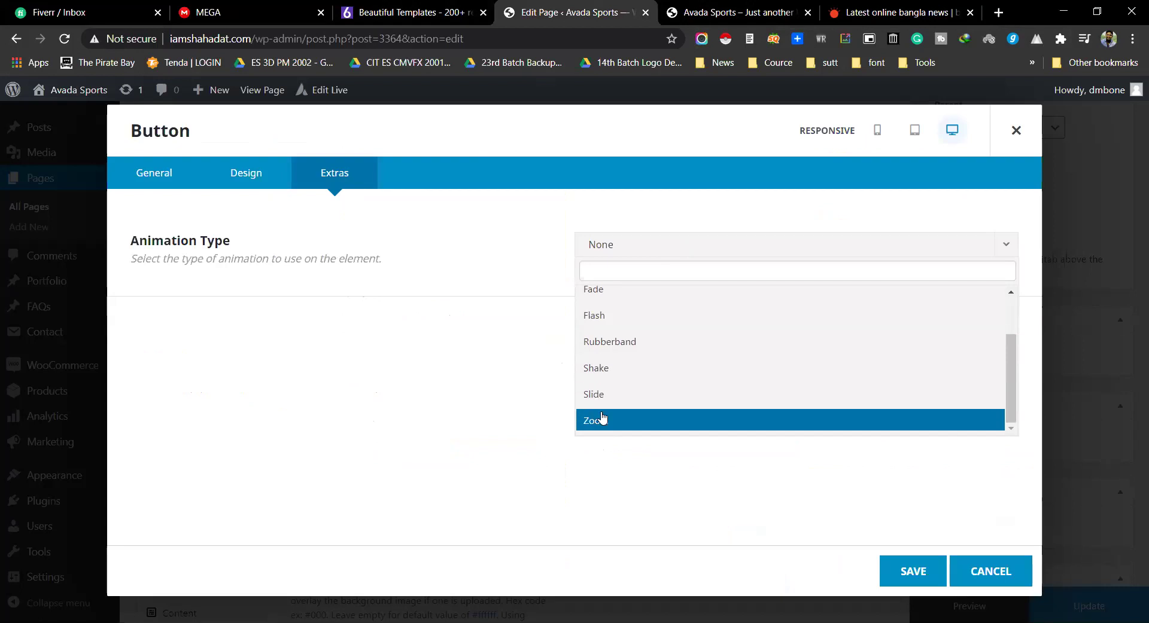
{"action": "key", "text": "Up"}
{"action": "key", "text": "Up"}
{"action": "key", "text": "Up"}
{"action": "left_click", "coordinate": [611, 422]}
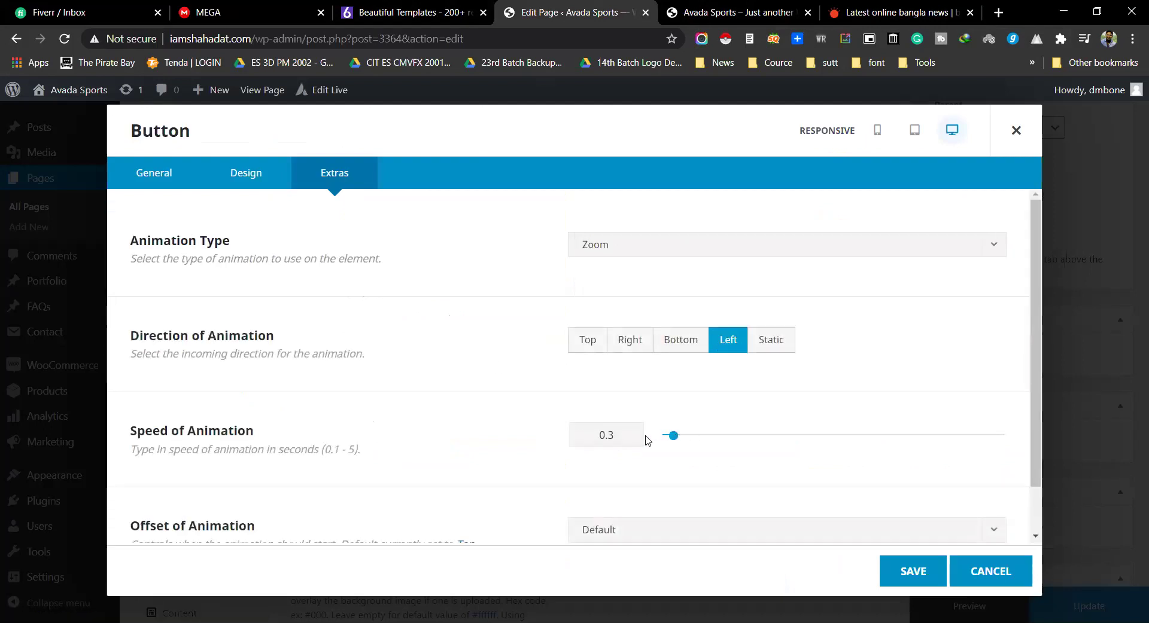
Step: Set animation direction to Bottom, speed to 0.4, and keep Offset at Default
{"action": "left_click_drag", "start_coordinate": [132, 333], "coordinate": [249, 329]}
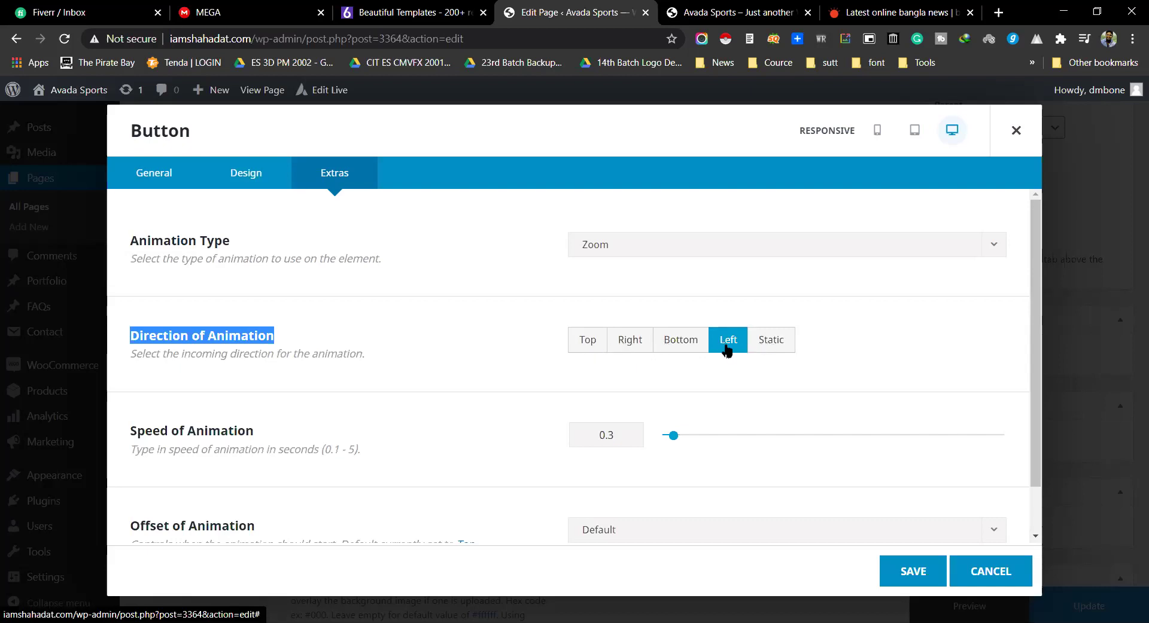
{"action": "left_click", "coordinate": [769, 346]}
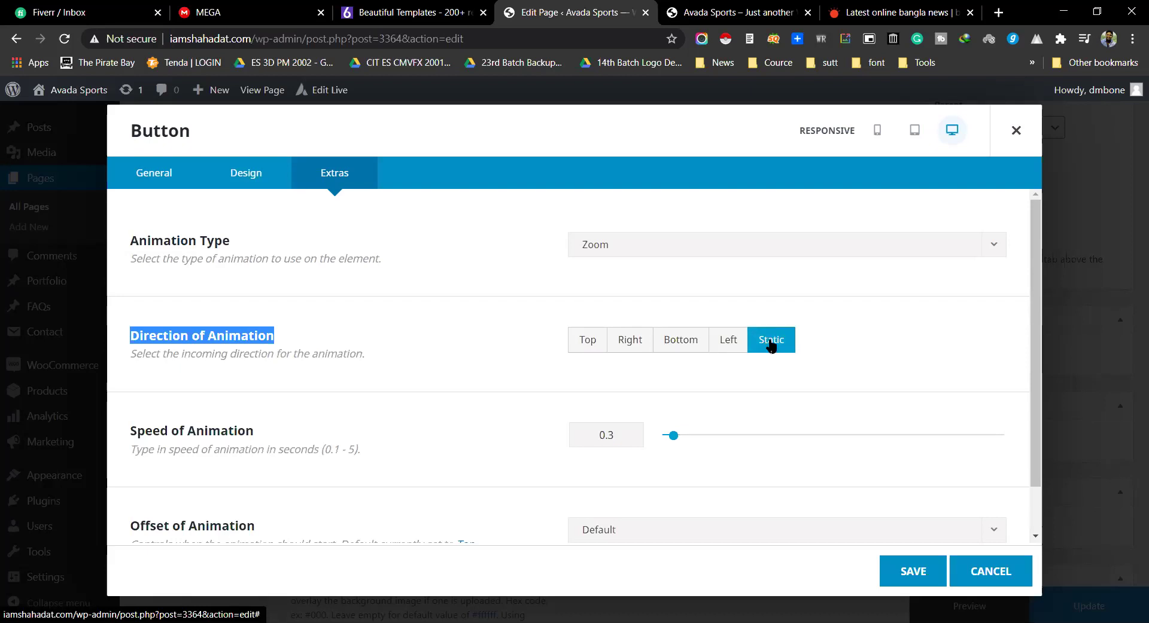
{"action": "left_click", "coordinate": [686, 346]}
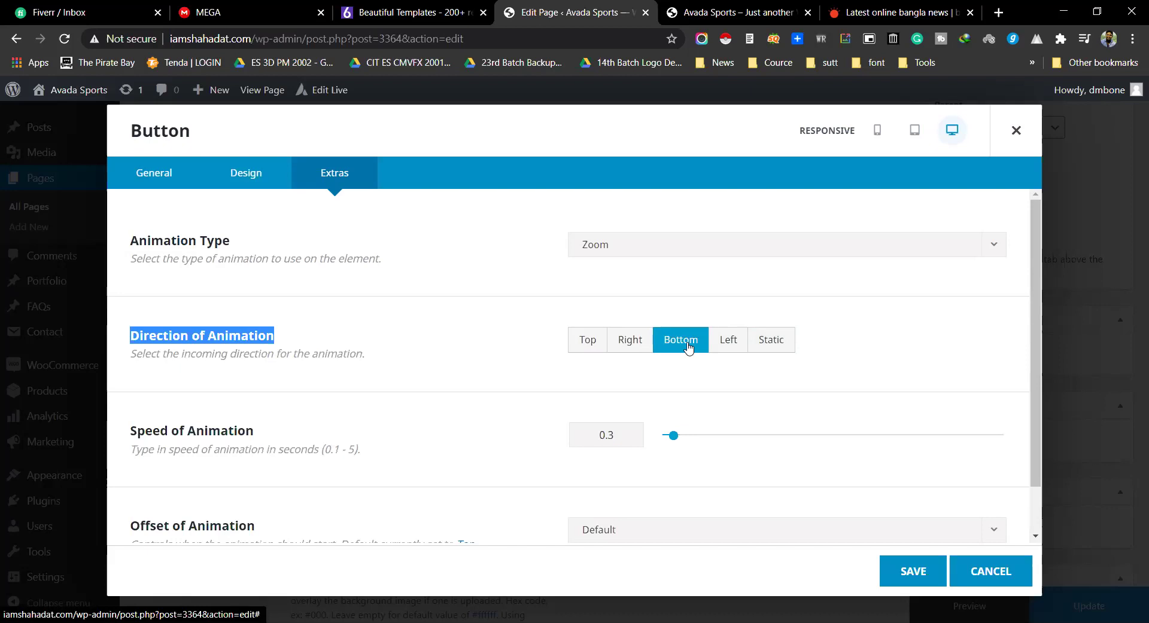
{"action": "scroll", "coordinate": [434, 349], "scroll_direction": "down", "scroll_amount": 1}
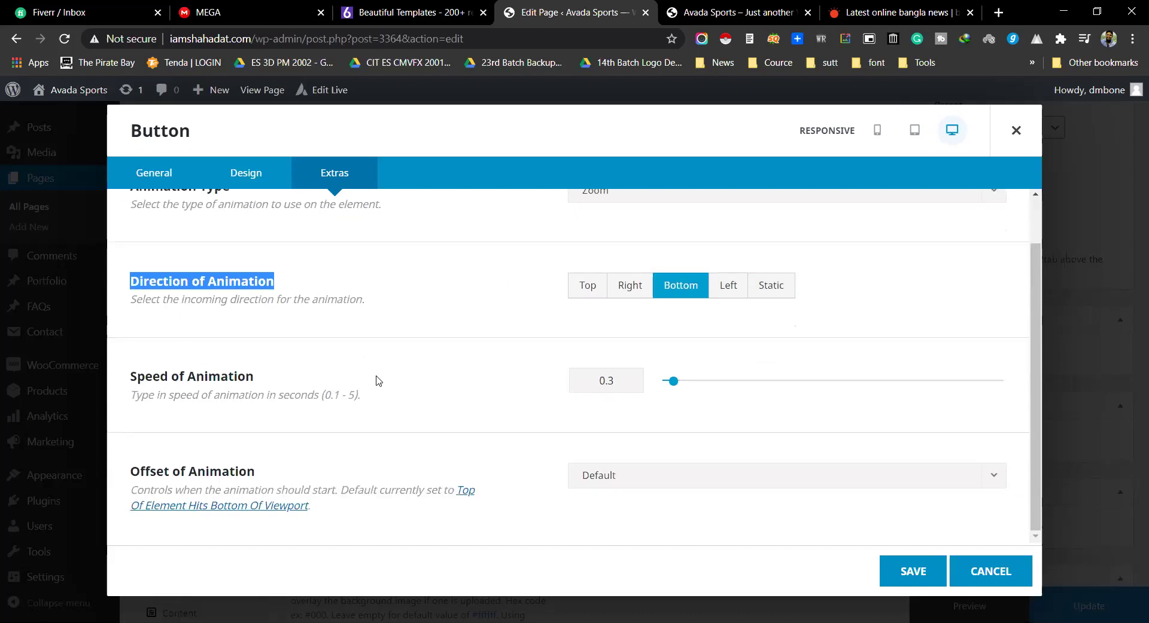
{"action": "left_click", "coordinate": [292, 406]}
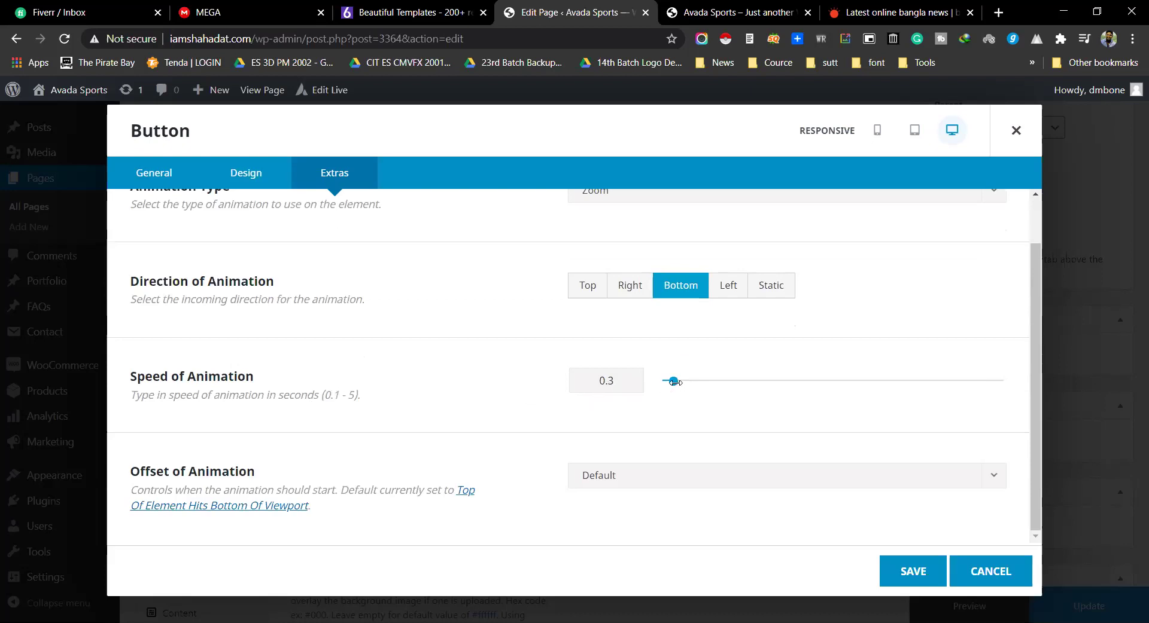
{"action": "mouse_move", "coordinate": [673, 380]}
{"action": "left_mouse_down"}
{"action": "mouse_move", "coordinate": [693, 380]}
{"action": "mouse_move", "coordinate": [679, 380]}
{"action": "left_mouse_up"}
{"action": "left_click", "coordinate": [652, 479]}
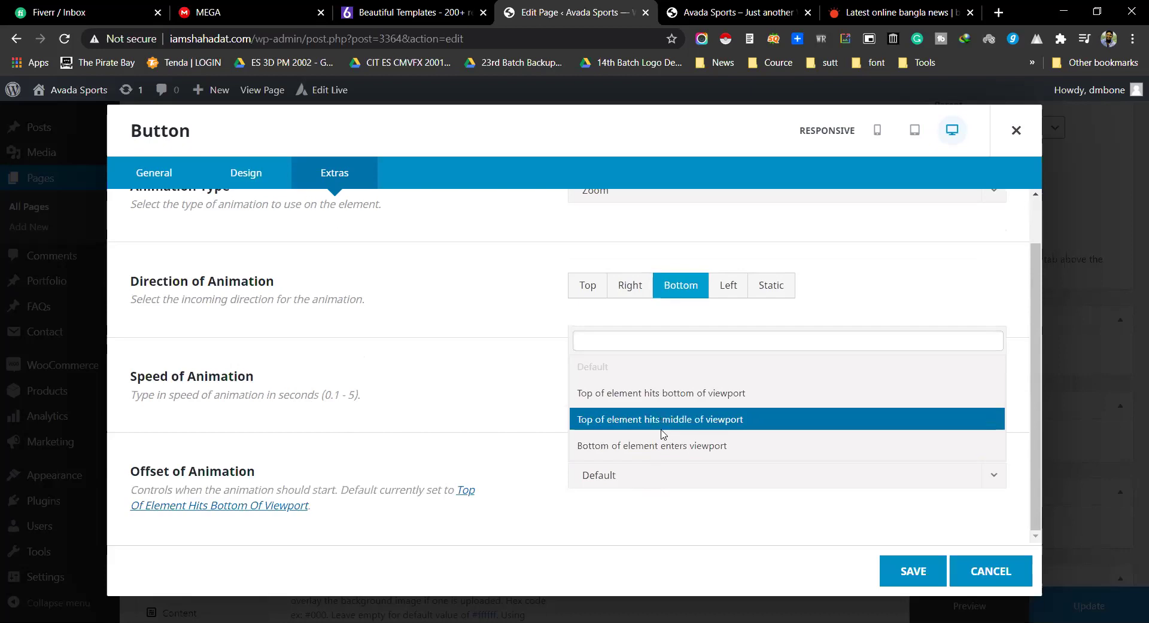
{"action": "left_click", "coordinate": [515, 403]}
Step: Save the animation settings and give the button the link #
{"action": "left_click", "coordinate": [914, 570]}
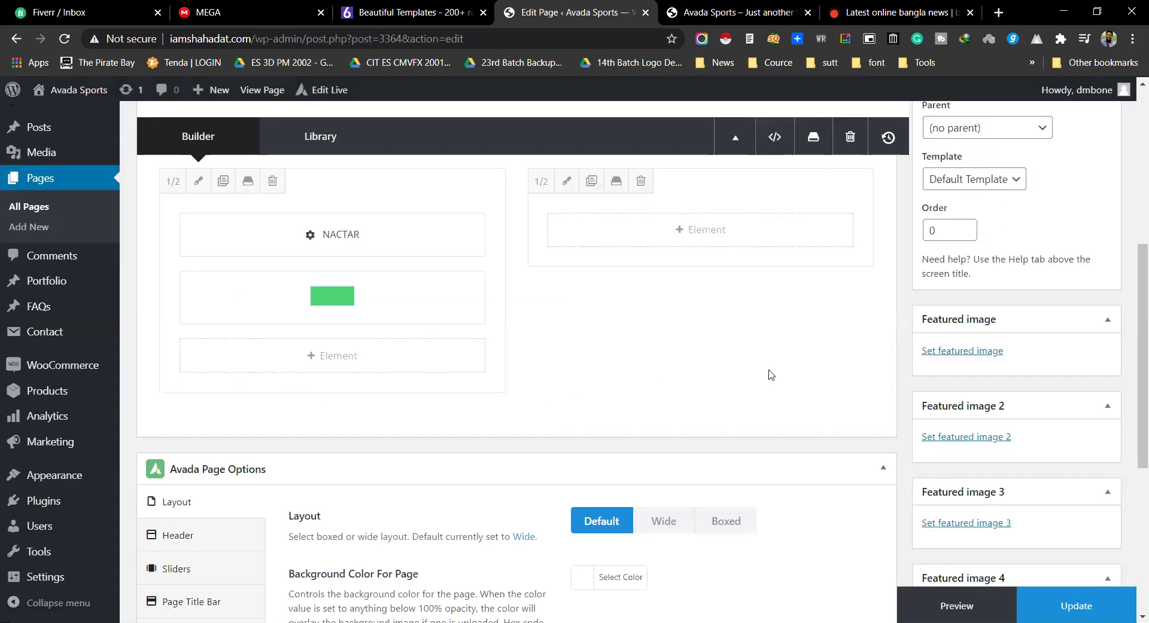
{"action": "left_click", "coordinate": [294, 298]}
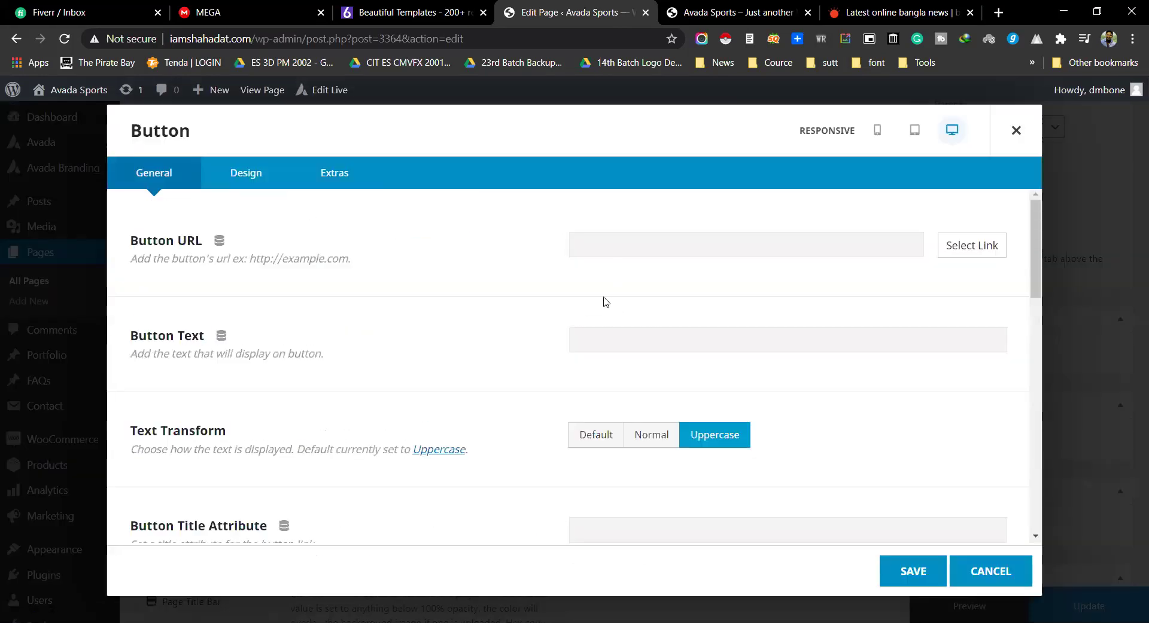
{"action": "type", "text": "#"}
Step: Label the button 'View More', save it, and update the Test page
{"action": "key", "text": "Tab"}
{"action": "left_click", "coordinate": [614, 340]}
{"action": "type", "text": "View More"}
{"action": "left_click", "coordinate": [927, 573]}
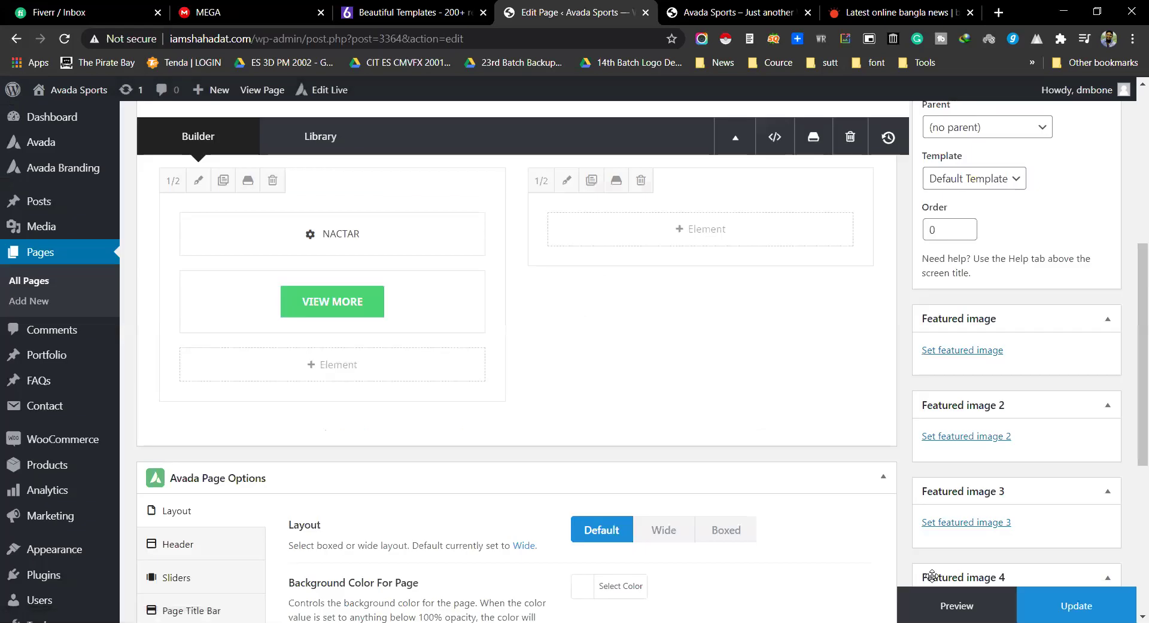
{"action": "left_click", "coordinate": [1076, 606]}
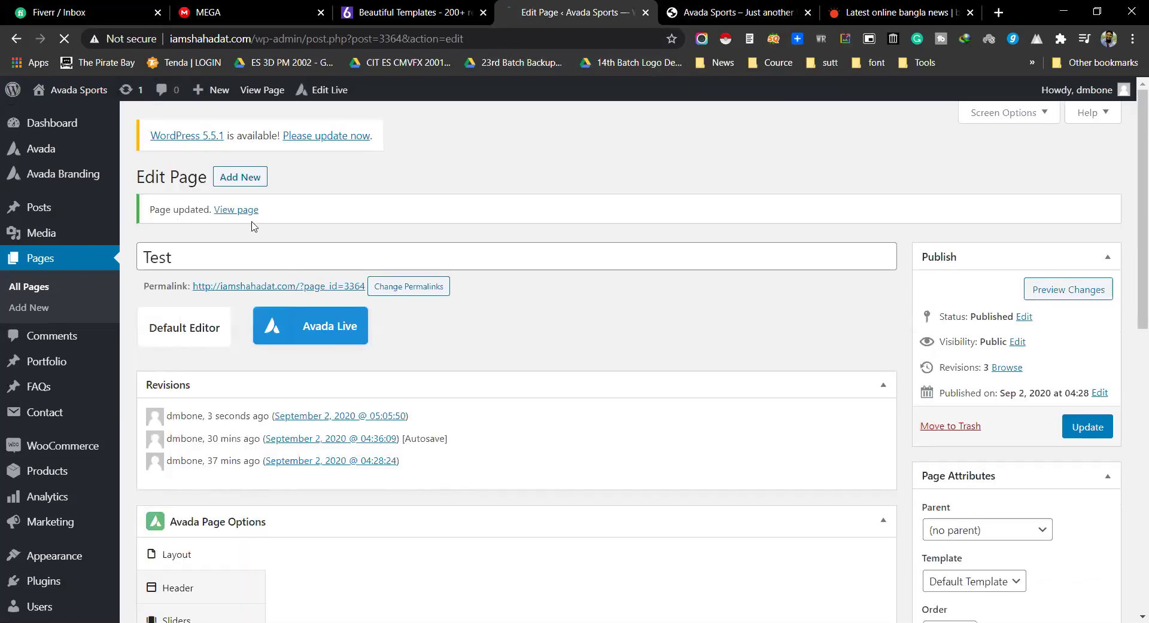
Step: Open the live Test page, test the VIEW MORE button twice, then return to Edit Page
{"action": "middle_click", "coordinate": [232, 212]}
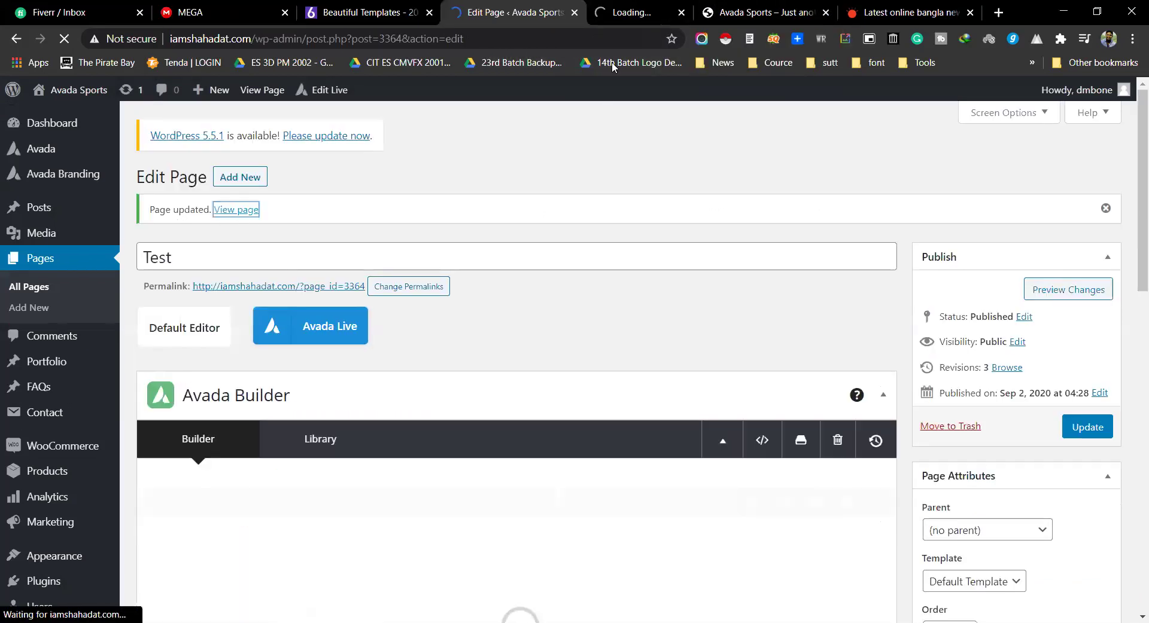
{"action": "left_click", "coordinate": [621, 5]}
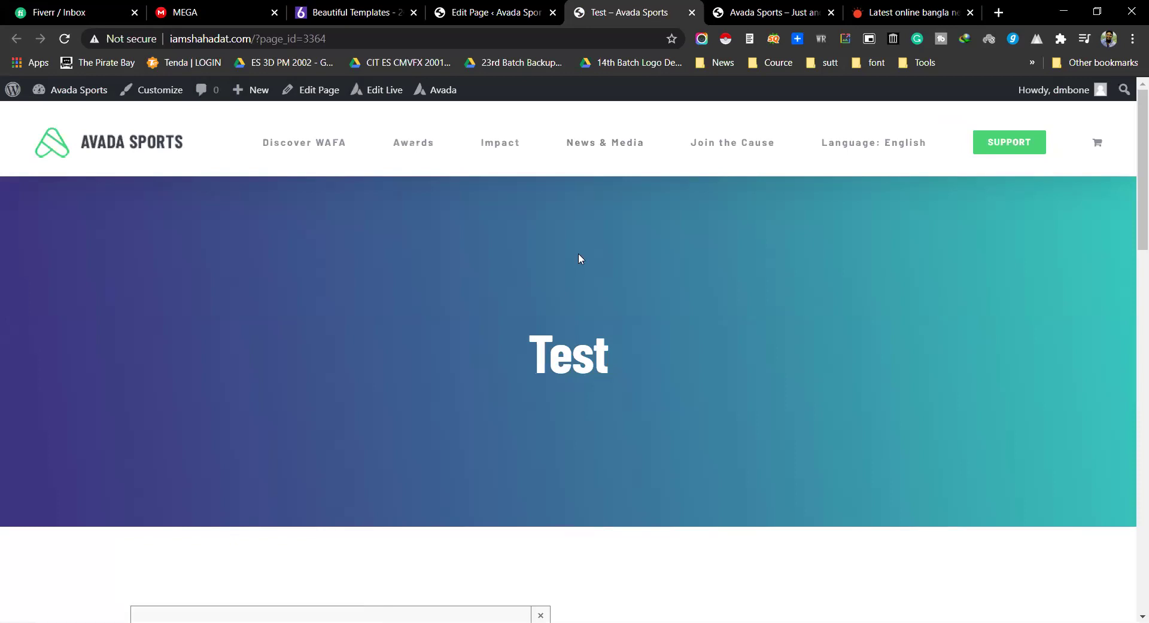
{"action": "scroll", "coordinate": [606, 258], "scroll_direction": "down", "scroll_amount": 6}
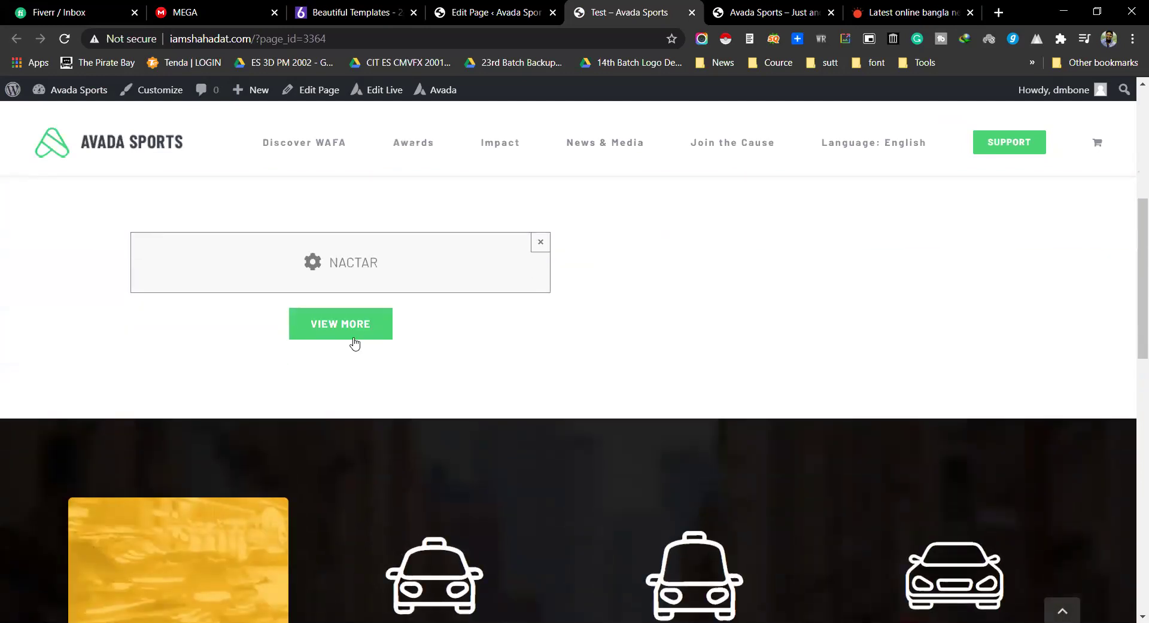
{"action": "left_click", "coordinate": [354, 337]}
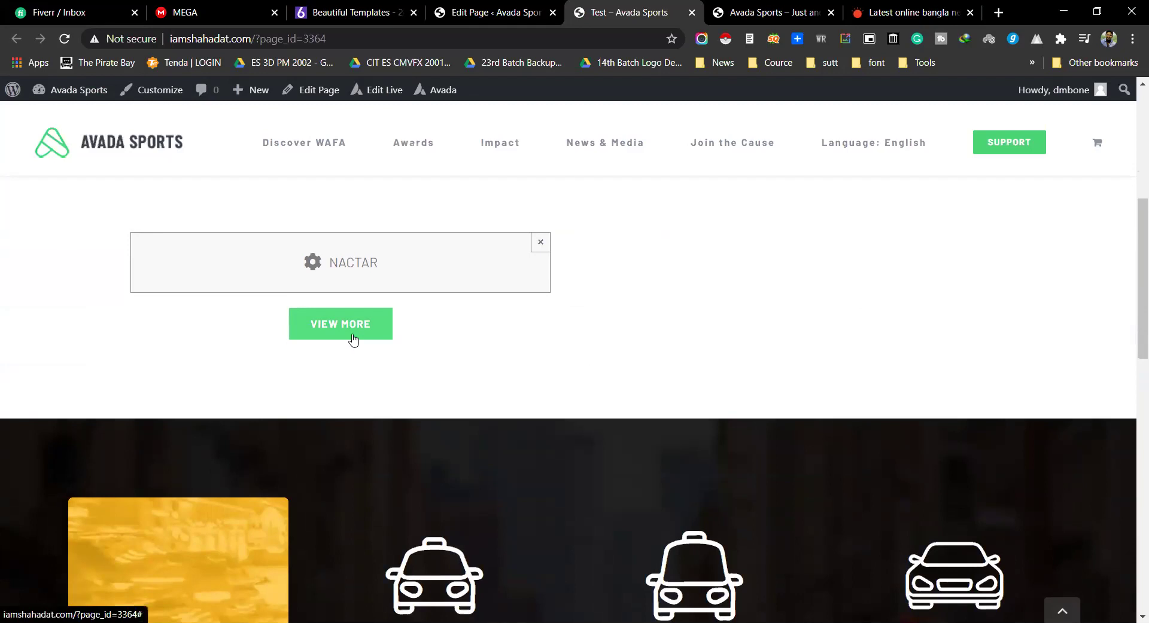
{"action": "left_click", "coordinate": [354, 339]}
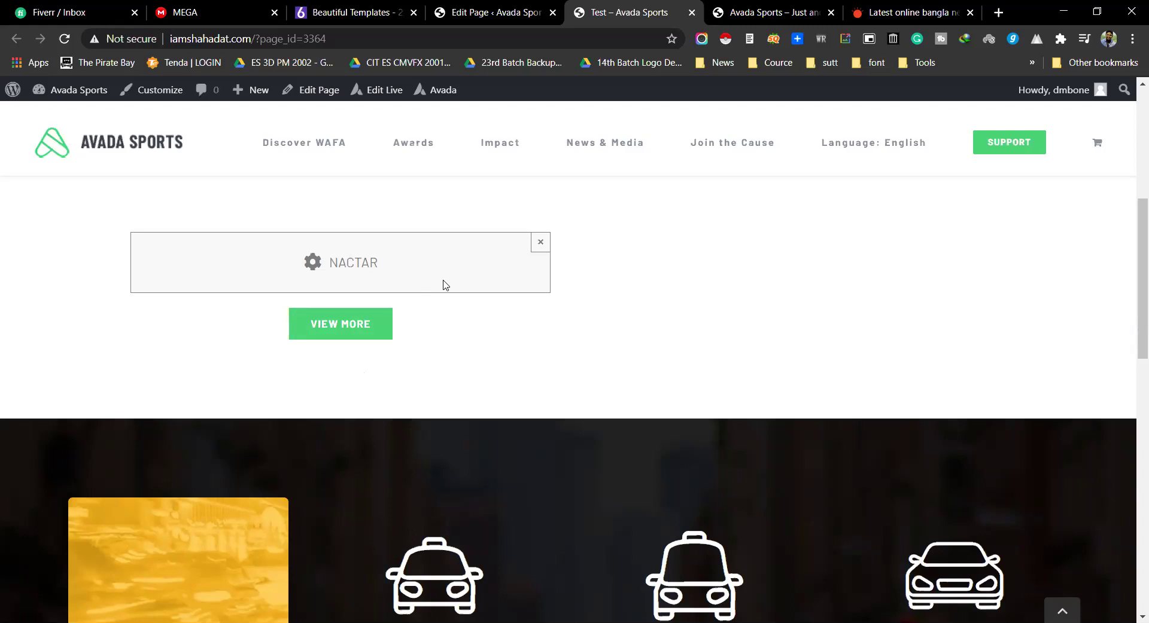
{"action": "left_click", "coordinate": [494, 12]}
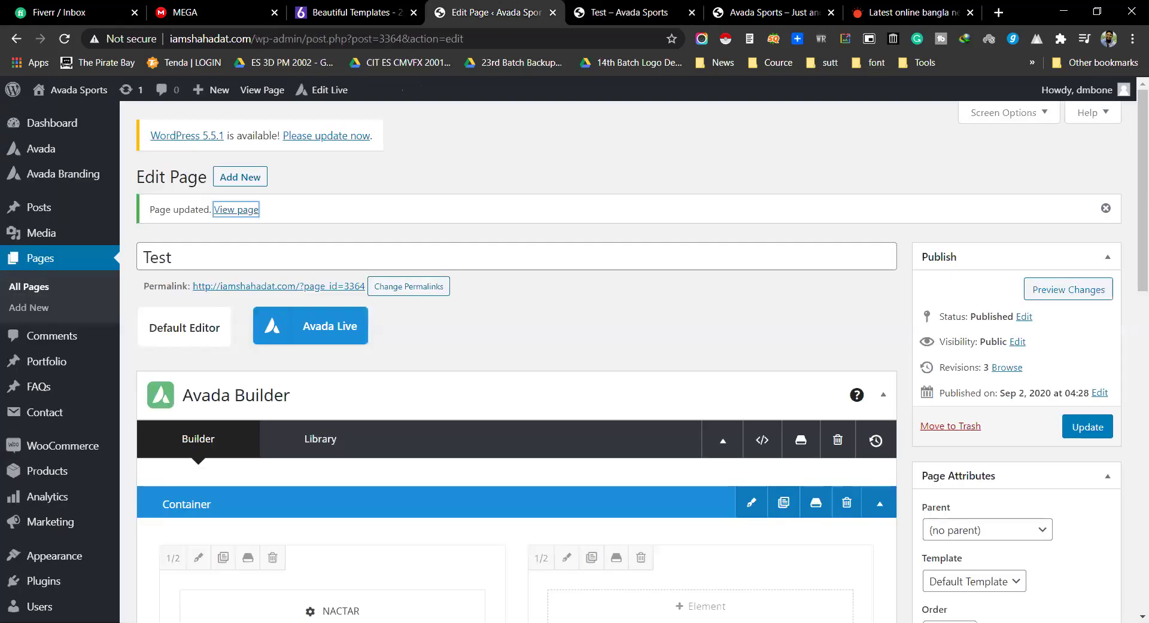
Step: Insert a Chart element into the left column
{"action": "scroll", "coordinate": [514, 359], "scroll_direction": "down", "scroll_amount": 5}
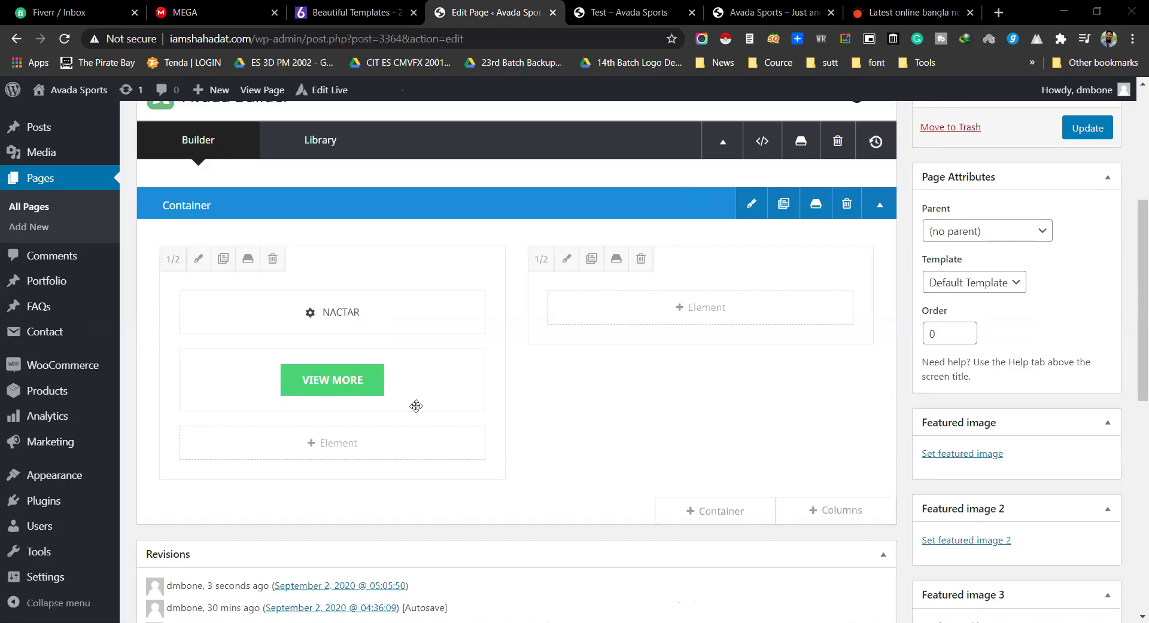
{"action": "left_click", "coordinate": [347, 443]}
{"action": "scroll", "coordinate": [428, 308], "scroll_direction": "down", "scroll_amount": 1}
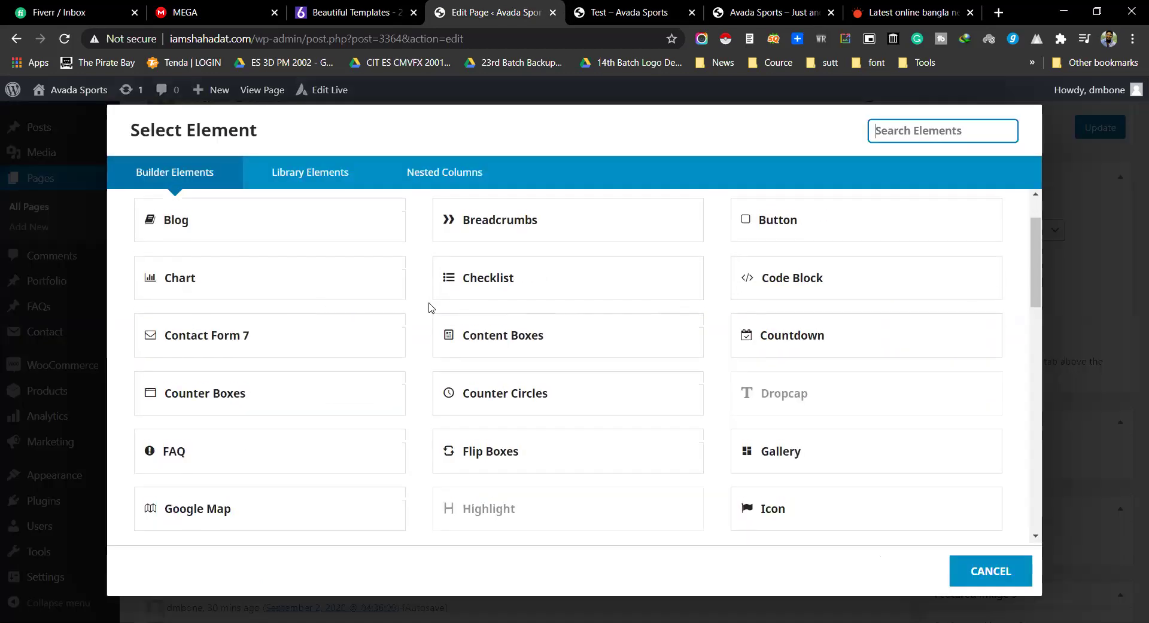
{"action": "left_click", "coordinate": [215, 279]}
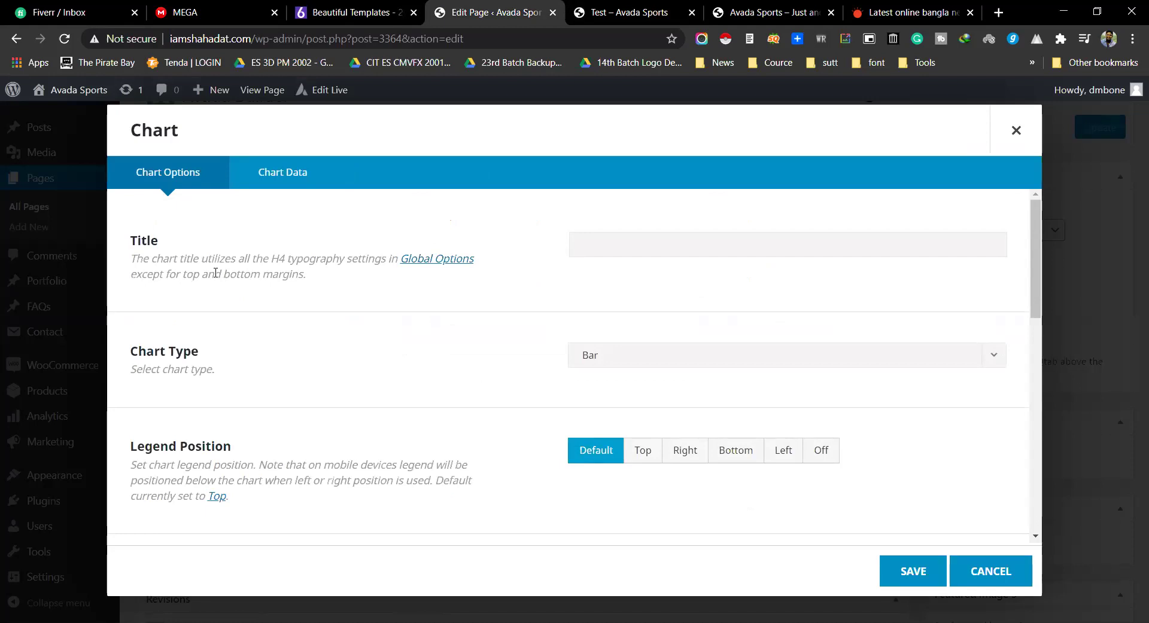
Step: Set the Chart Type to Pie
{"action": "scroll", "coordinate": [308, 325], "scroll_direction": "down", "scroll_amount": 1}
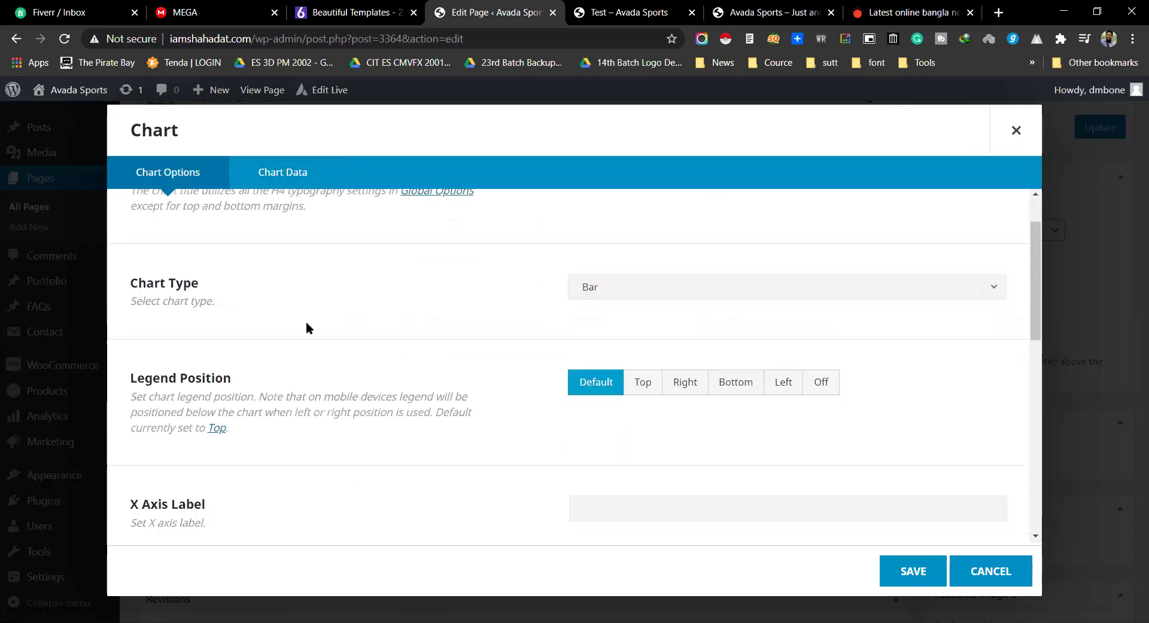
{"action": "left_click", "coordinate": [607, 290]}
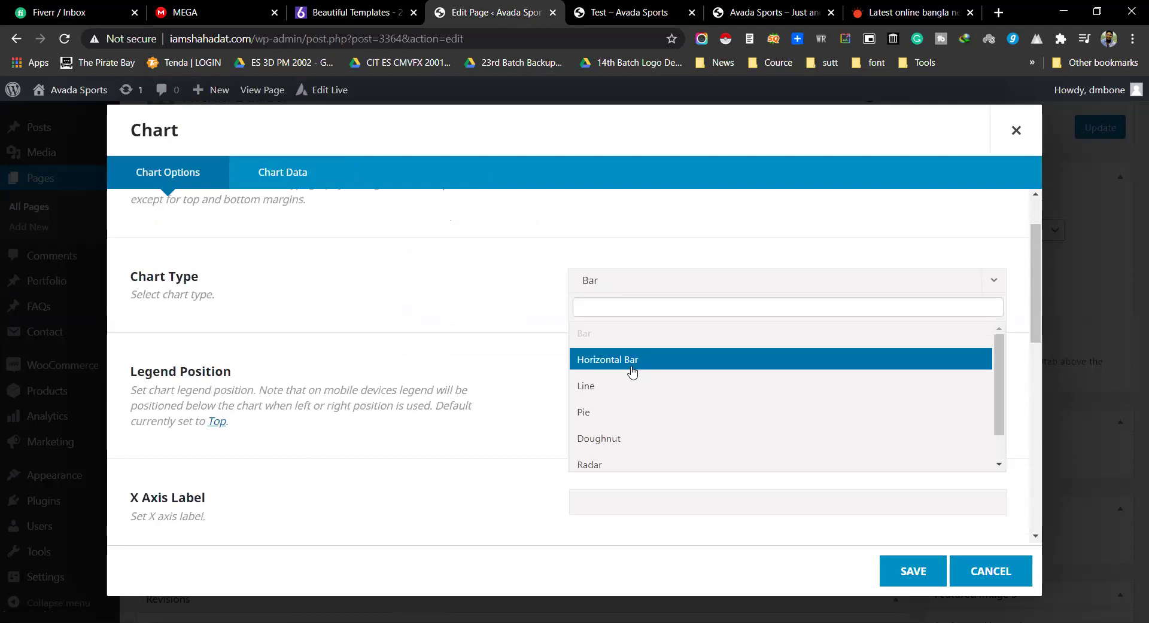
{"action": "scroll", "coordinate": [622, 398], "scroll_direction": "down", "scroll_amount": 1}
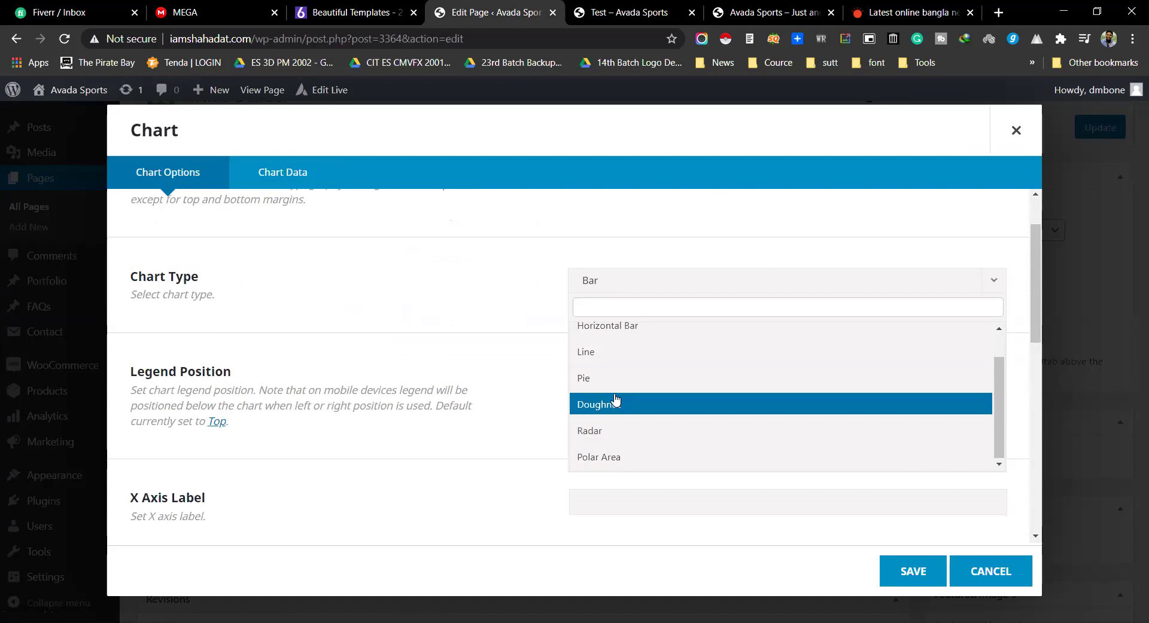
{"action": "scroll", "coordinate": [624, 393], "scroll_direction": "up", "scroll_amount": 1}
{"action": "scroll", "coordinate": [624, 393], "scroll_direction": "up", "scroll_amount": 1}
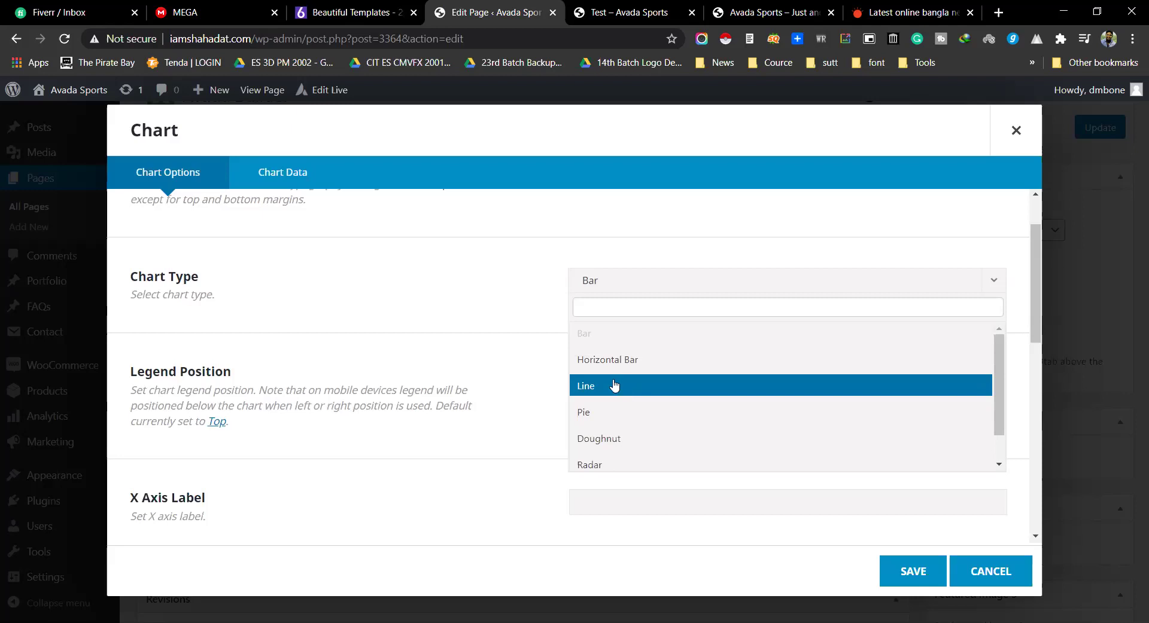
{"action": "scroll", "coordinate": [624, 393], "scroll_direction": "down", "scroll_amount": 1}
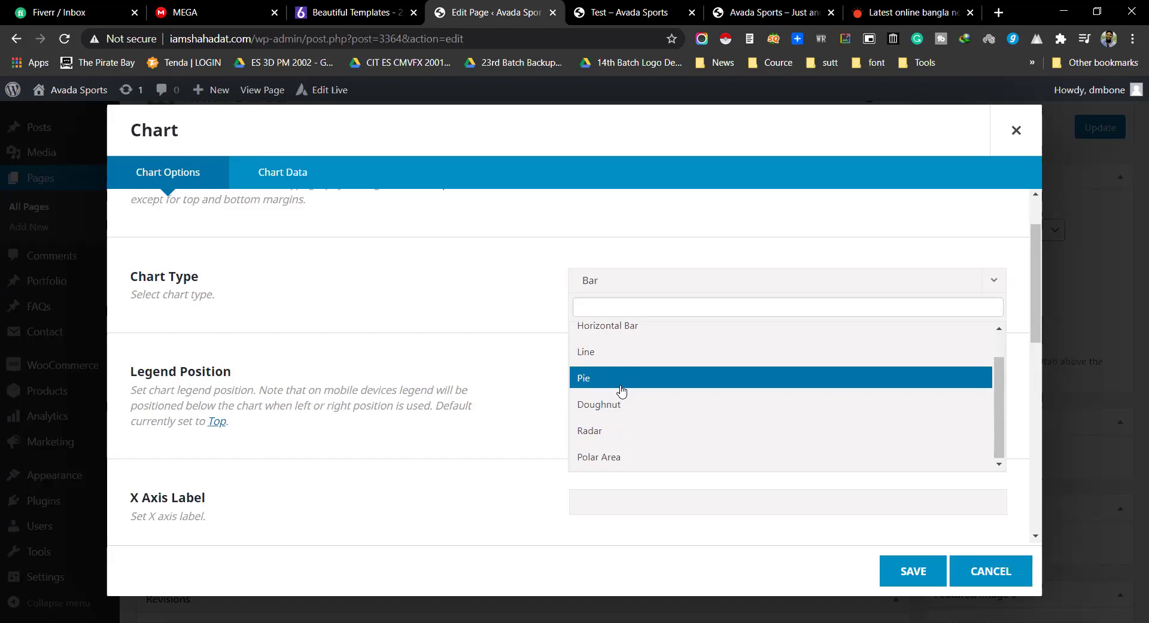
{"action": "scroll", "coordinate": [616, 407], "scroll_direction": "up", "scroll_amount": 1}
{"action": "scroll", "coordinate": [610, 386], "scroll_direction": "down", "scroll_amount": 1}
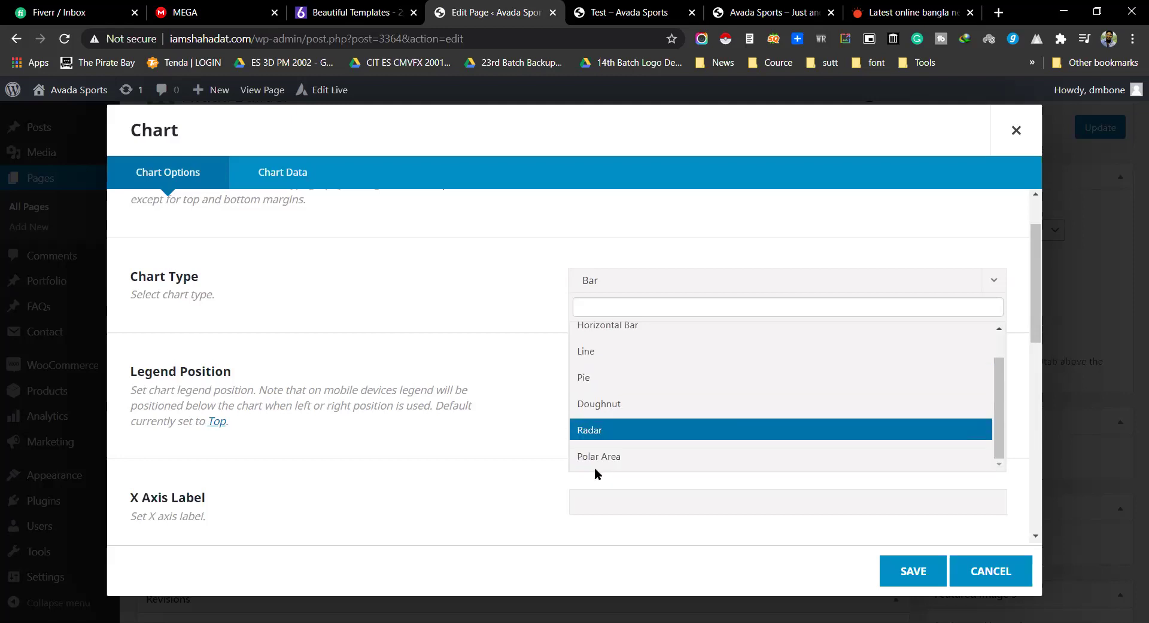
{"action": "left_click", "coordinate": [604, 377]}
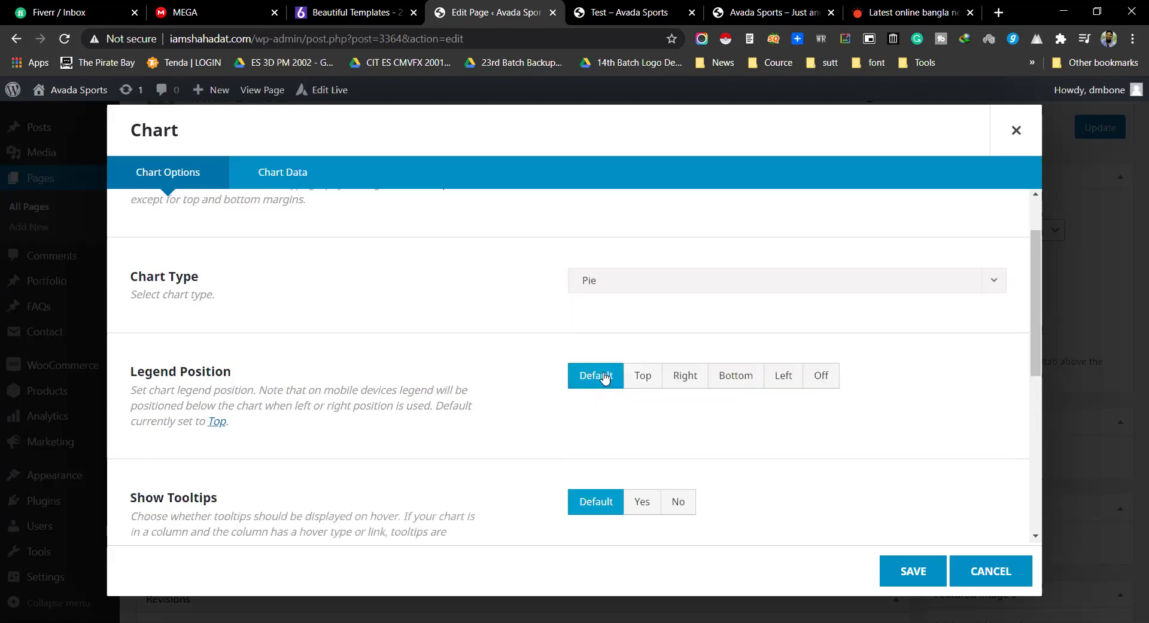
Step: Put the legend on the Right and leave Show Tooltips at Default
{"action": "triple_click", "coordinate": [146, 369]}
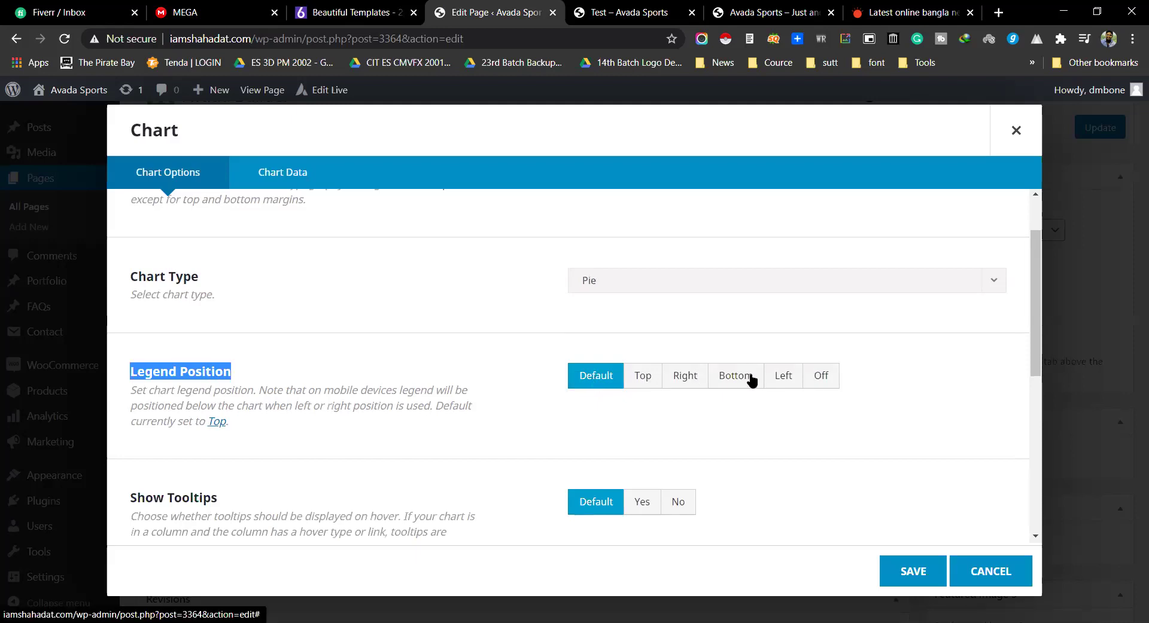
{"action": "left_click", "coordinate": [682, 377]}
{"action": "scroll", "coordinate": [698, 377], "scroll_direction": "down", "scroll_amount": 2}
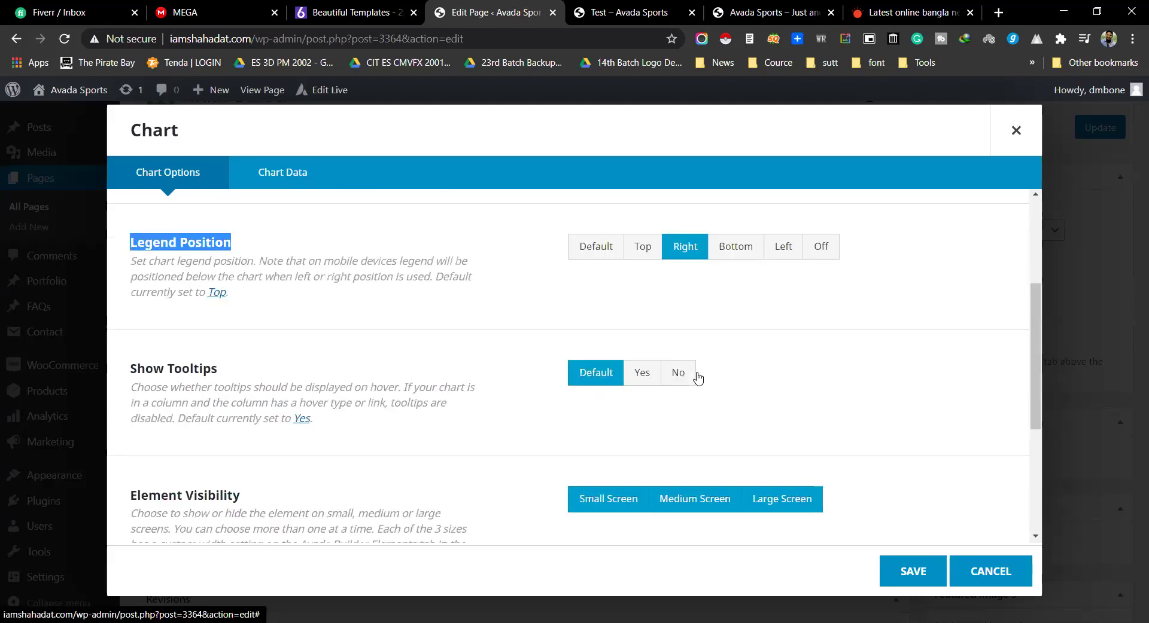
{"action": "triple_click", "coordinate": [145, 350]}
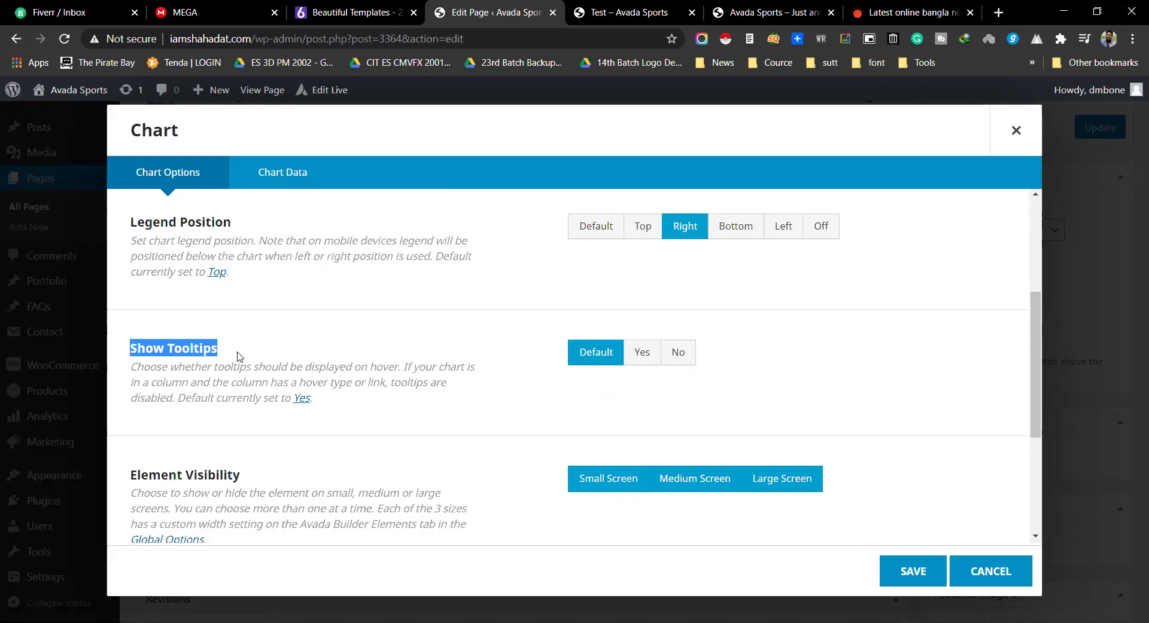
{"action": "left_click", "coordinate": [642, 359]}
{"action": "left_click", "coordinate": [597, 354]}
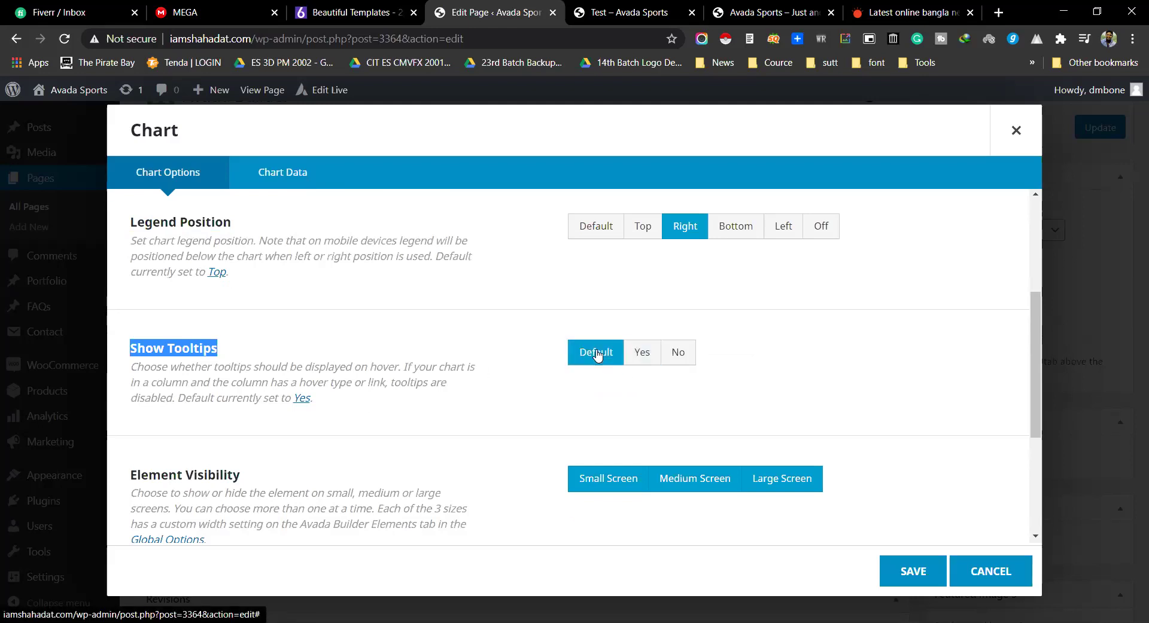
{"action": "scroll", "coordinate": [596, 354], "scroll_direction": "down", "scroll_amount": 4}
{"action": "scroll", "coordinate": [676, 338], "scroll_direction": "up", "scroll_amount": 2}
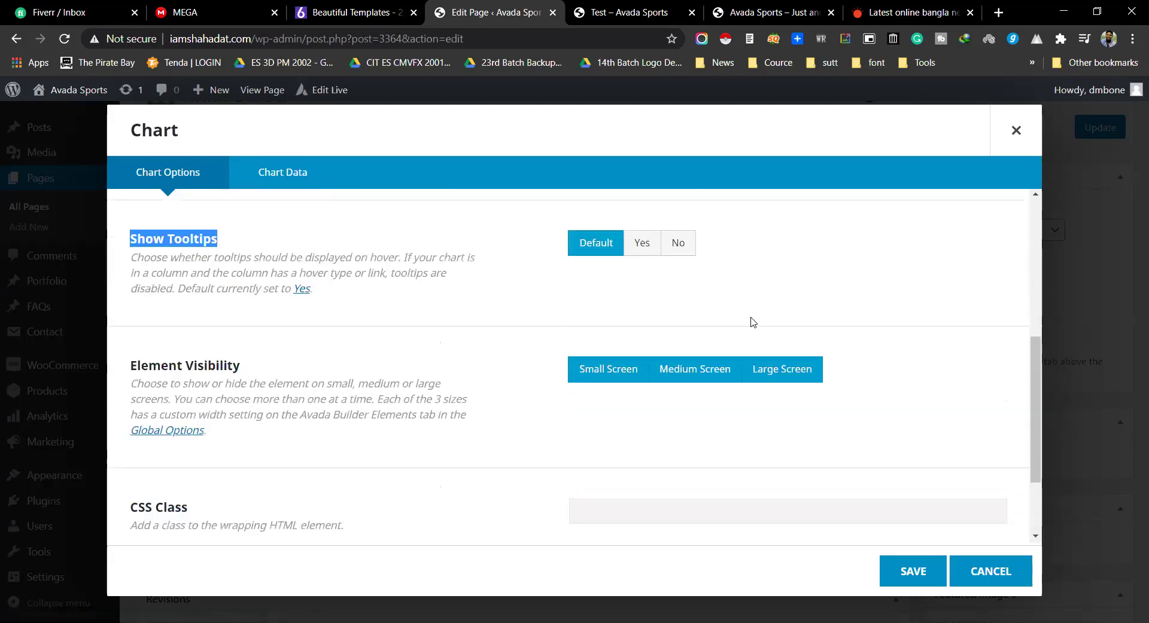
{"action": "scroll", "coordinate": [752, 322], "scroll_direction": "up", "scroll_amount": 5}
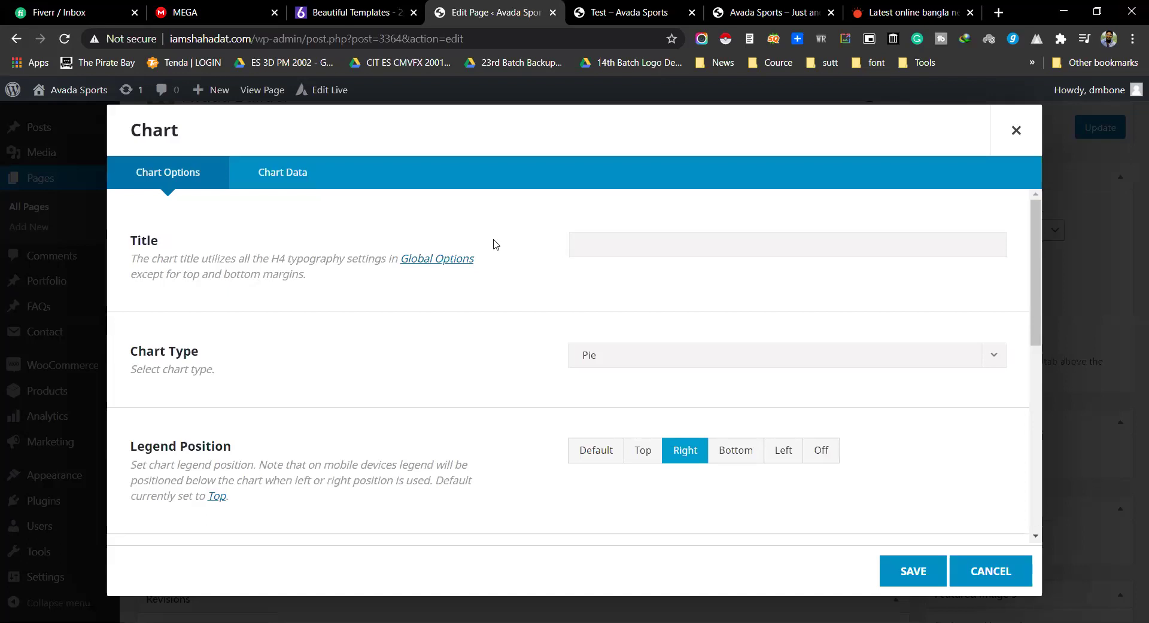
Step: In Chart Data, add a fourth value column headed X Axis L4
{"action": "left_click", "coordinate": [275, 173]}
{"action": "scroll", "coordinate": [563, 321], "scroll_direction": "down", "scroll_amount": 1}
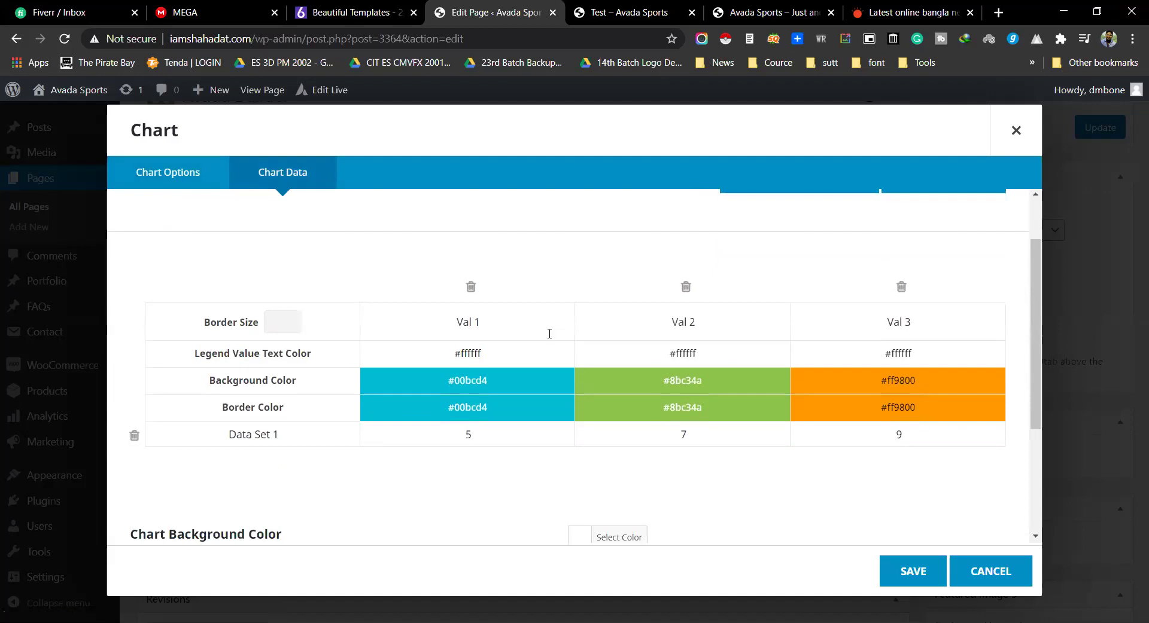
{"action": "scroll", "coordinate": [479, 334], "scroll_direction": "up", "scroll_amount": 1}
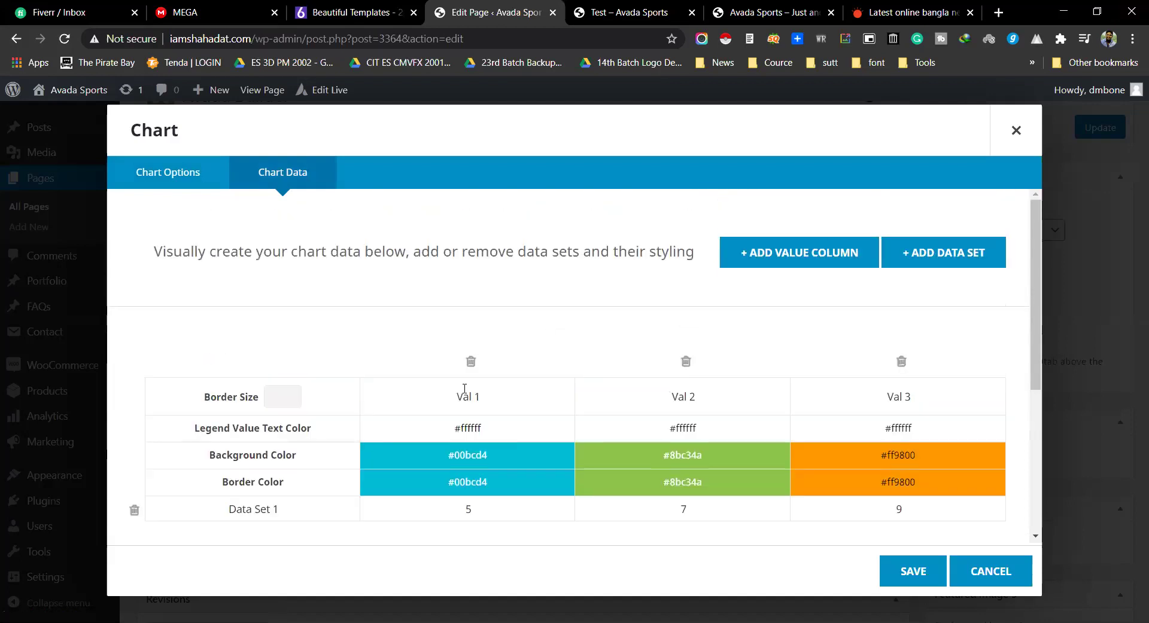
{"action": "scroll", "coordinate": [563, 355], "scroll_direction": "down", "scroll_amount": 3}
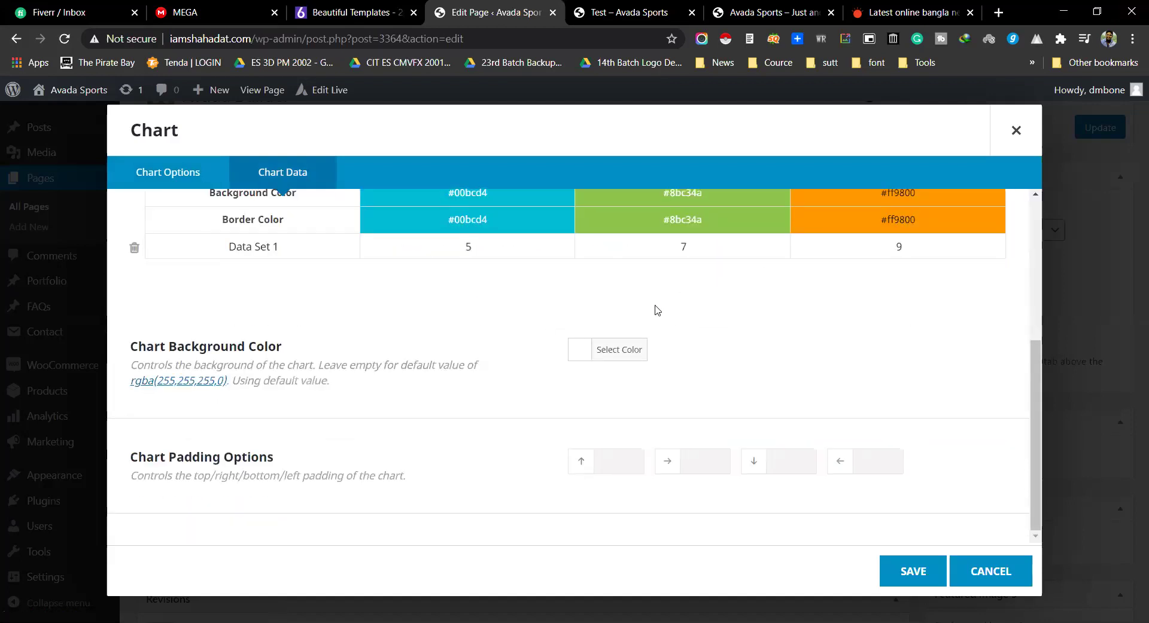
{"action": "scroll", "coordinate": [658, 311], "scroll_direction": "up", "scroll_amount": 4}
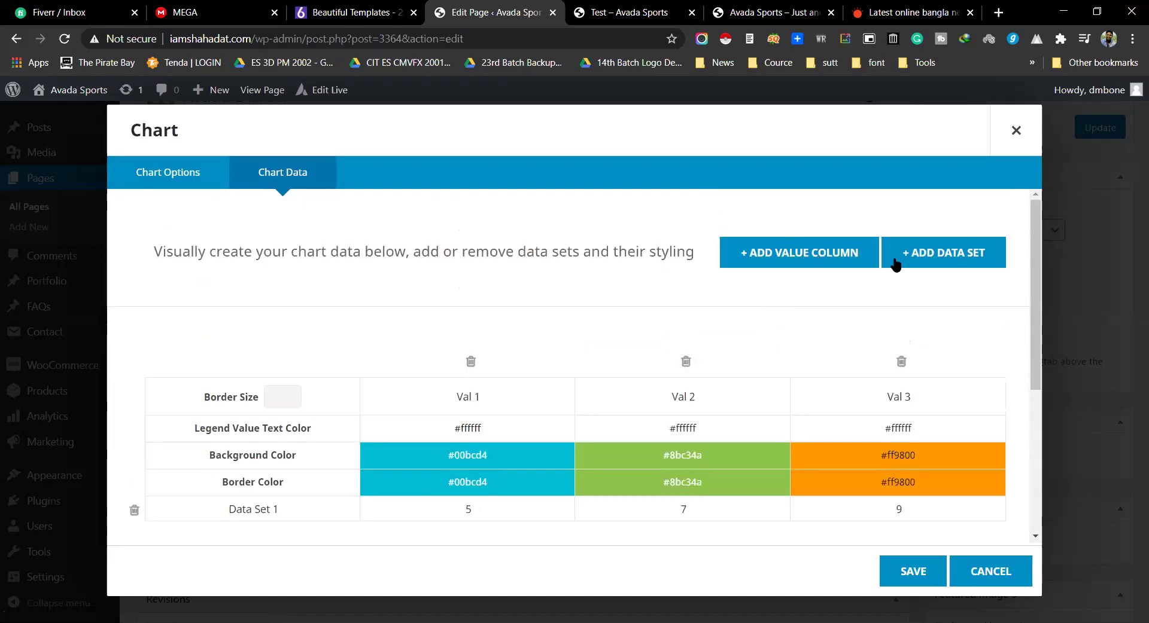
{"action": "left_click", "coordinate": [817, 251]}
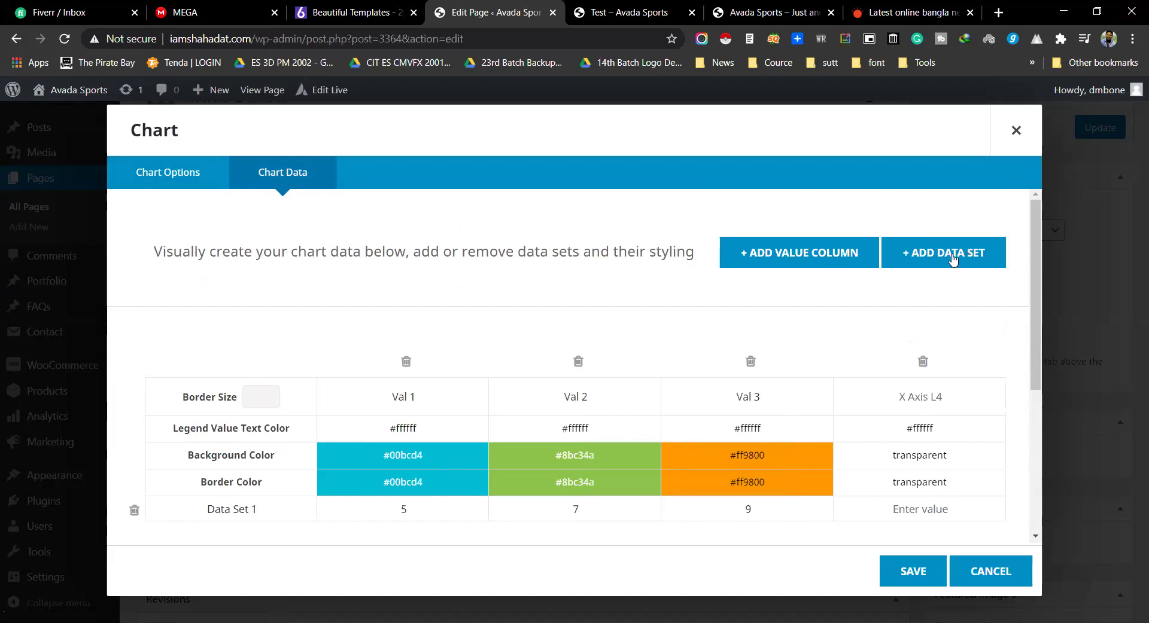
{"action": "left_click", "coordinate": [913, 429]}
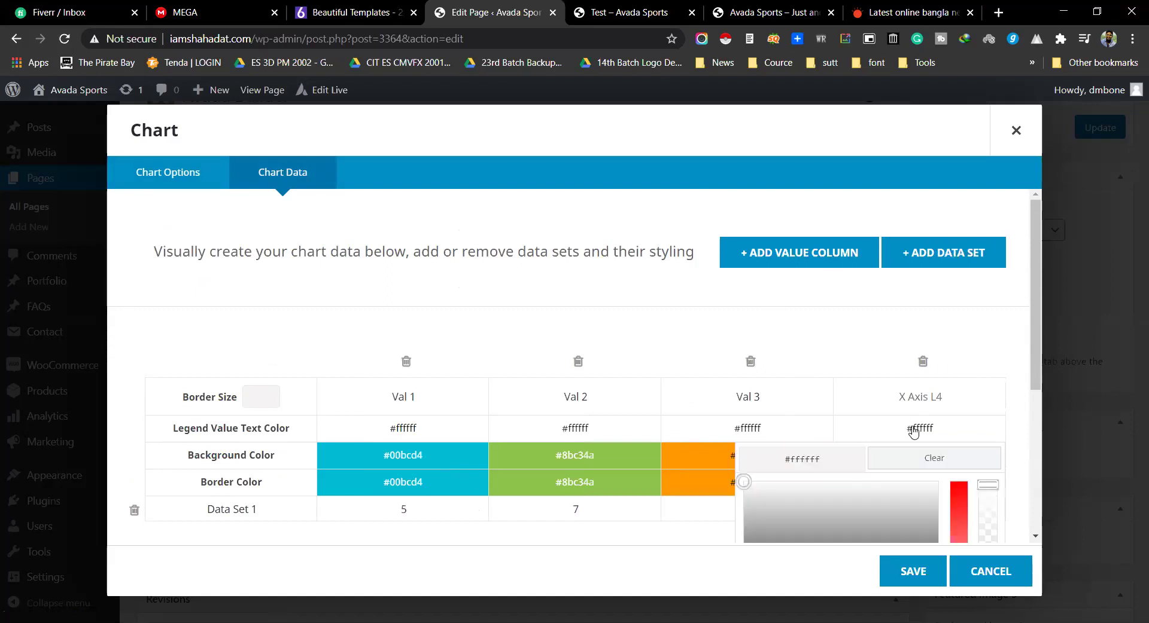
{"action": "left_click", "coordinate": [860, 335]}
{"action": "left_click", "coordinate": [908, 396]}
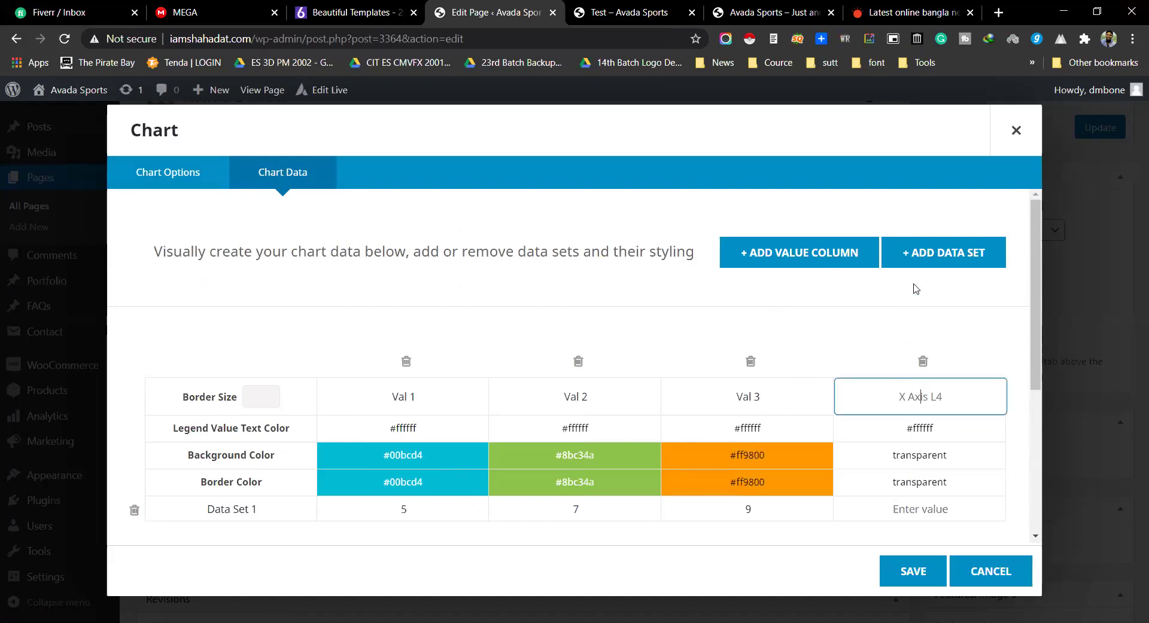
Step: Add a second data set row and fill its four values with placeholder text
{"action": "left_click", "coordinate": [910, 253]}
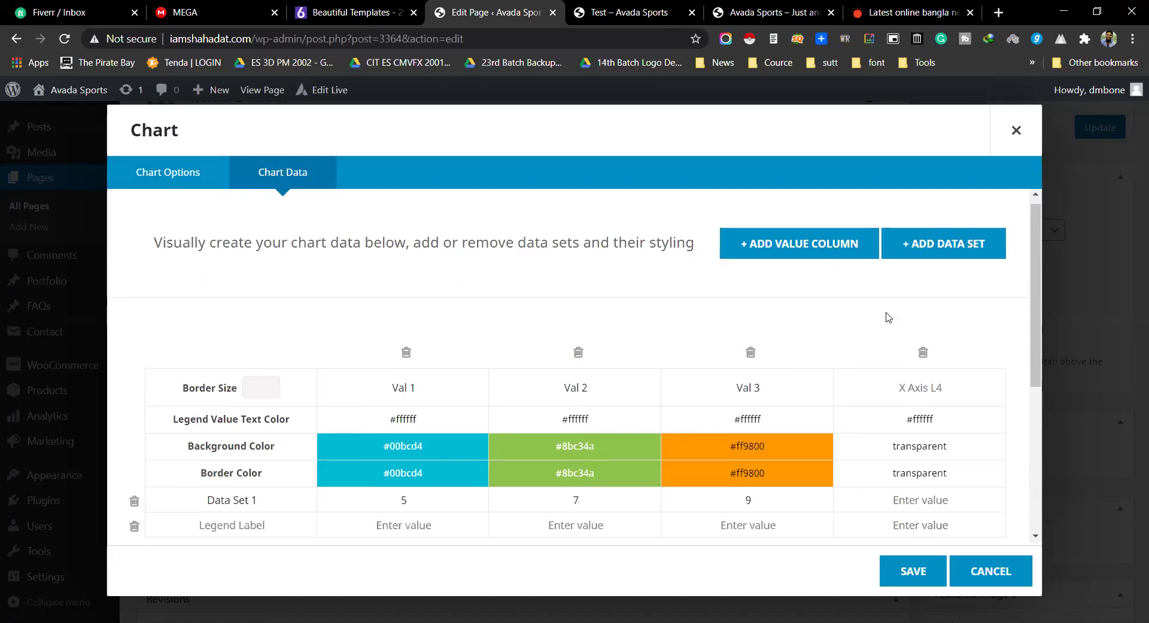
{"action": "scroll", "coordinate": [403, 378], "scroll_direction": "down", "scroll_amount": 4}
{"action": "left_click", "coordinate": [397, 314]}
{"action": "type", "text": "jfshdfjks"}
{"action": "key", "text": "Tab"}
{"action": "type", "text": "jhfksjdfhjfk"}
{"action": "key", "text": "Tab"}
{"action": "type", "text": "hjskfshfkjs"}
{"action": "key", "text": "Tab"}
{"action": "type", "text": "jkdhfsadkjfs"}
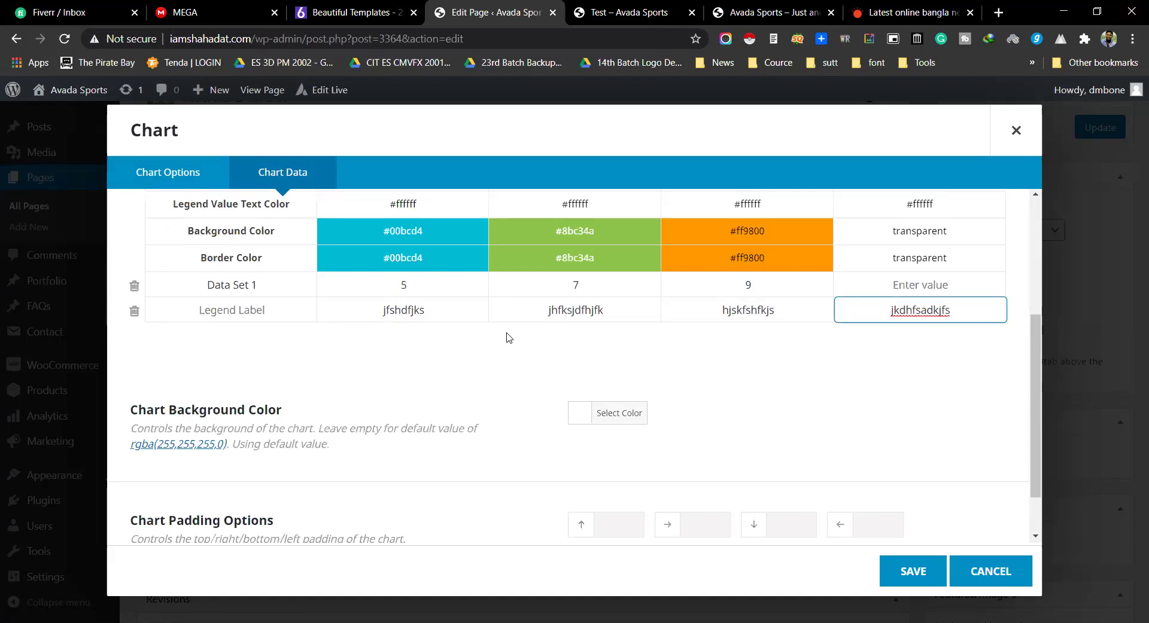
Step: Fill Data Set 1's fourth-column cell with placeholder text
{"action": "left_click", "coordinate": [947, 285]}
{"action": "type", "text": "dsfsdsdfdff"}
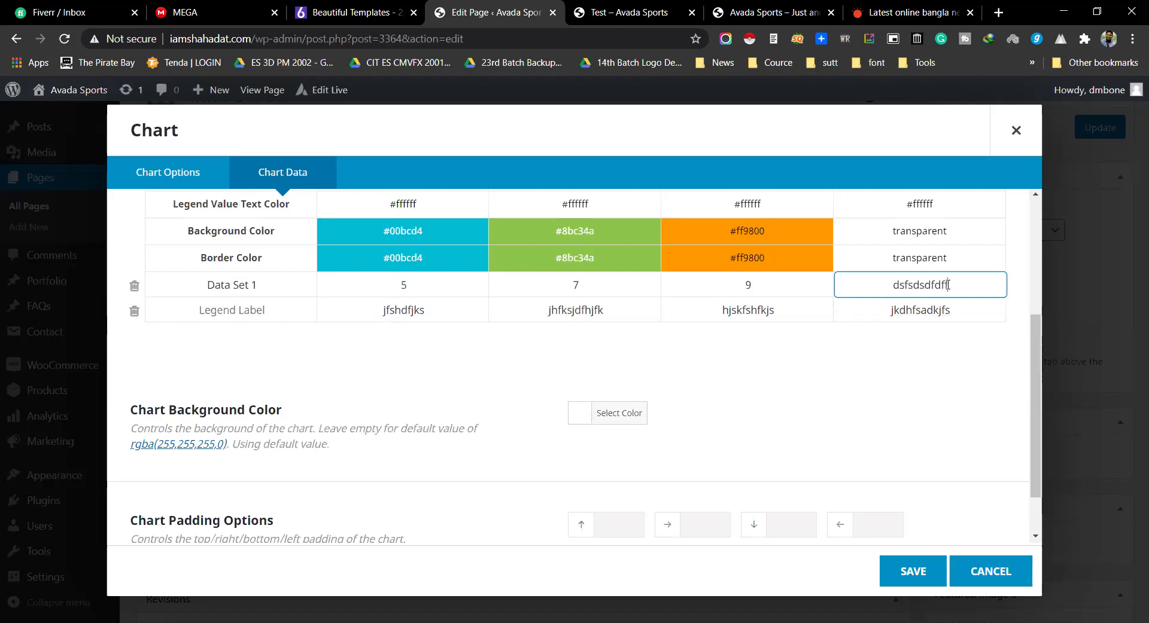
{"action": "left_click", "coordinate": [805, 362]}
{"action": "scroll", "coordinate": [839, 339], "scroll_direction": "up", "scroll_amount": 1}
{"action": "scroll", "coordinate": [840, 339], "scroll_direction": "up", "scroll_amount": 2}
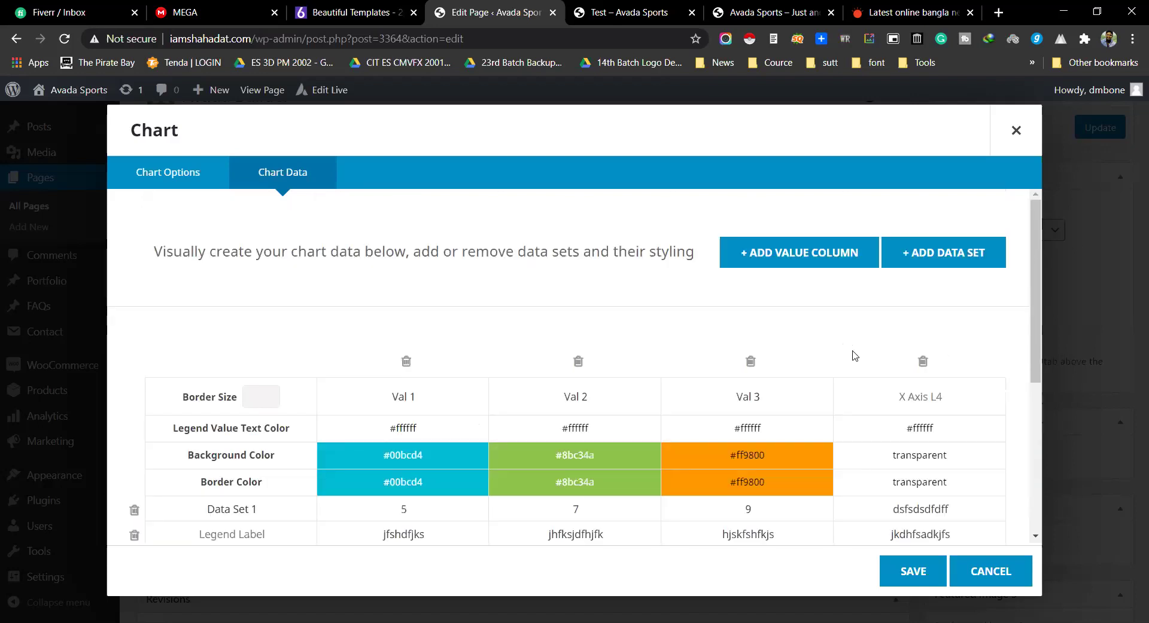
{"action": "scroll", "coordinate": [853, 352], "scroll_direction": "down", "scroll_amount": 2}
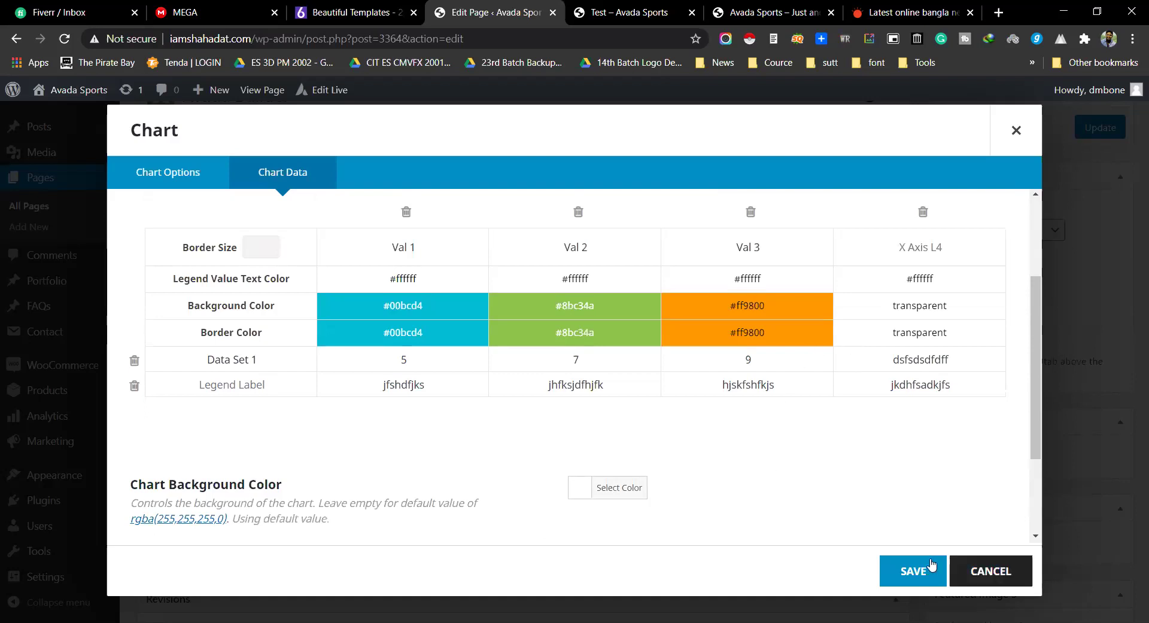
Step: Close the Chart settings and start adding another element to the left column
{"action": "left_click", "coordinate": [990, 573]}
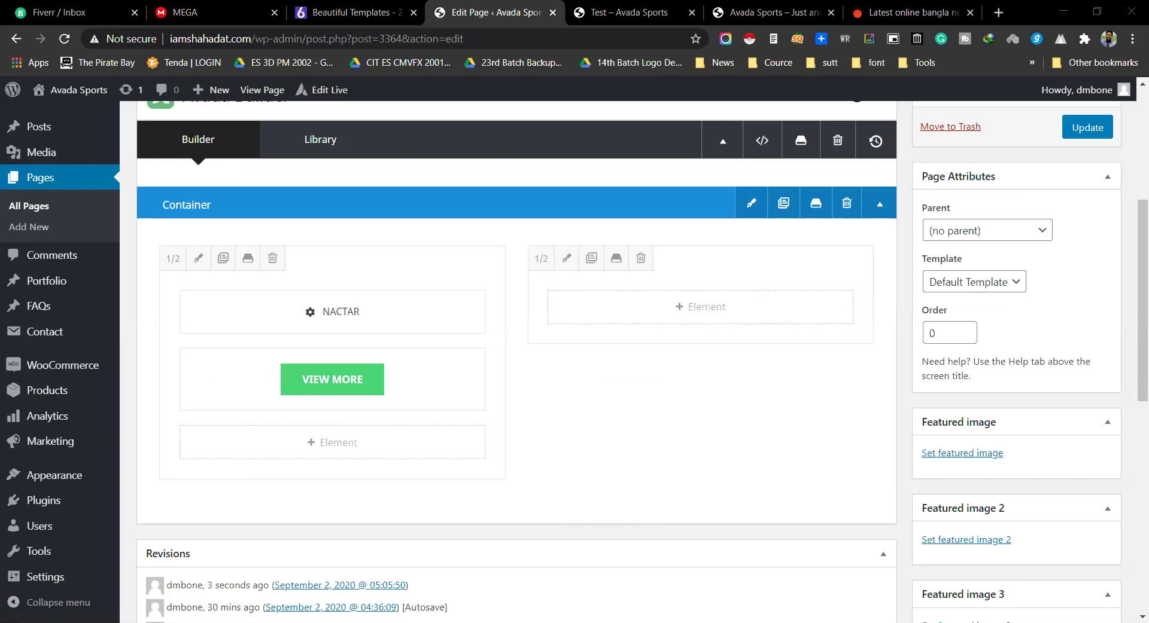
{"action": "left_click", "coordinate": [346, 452]}
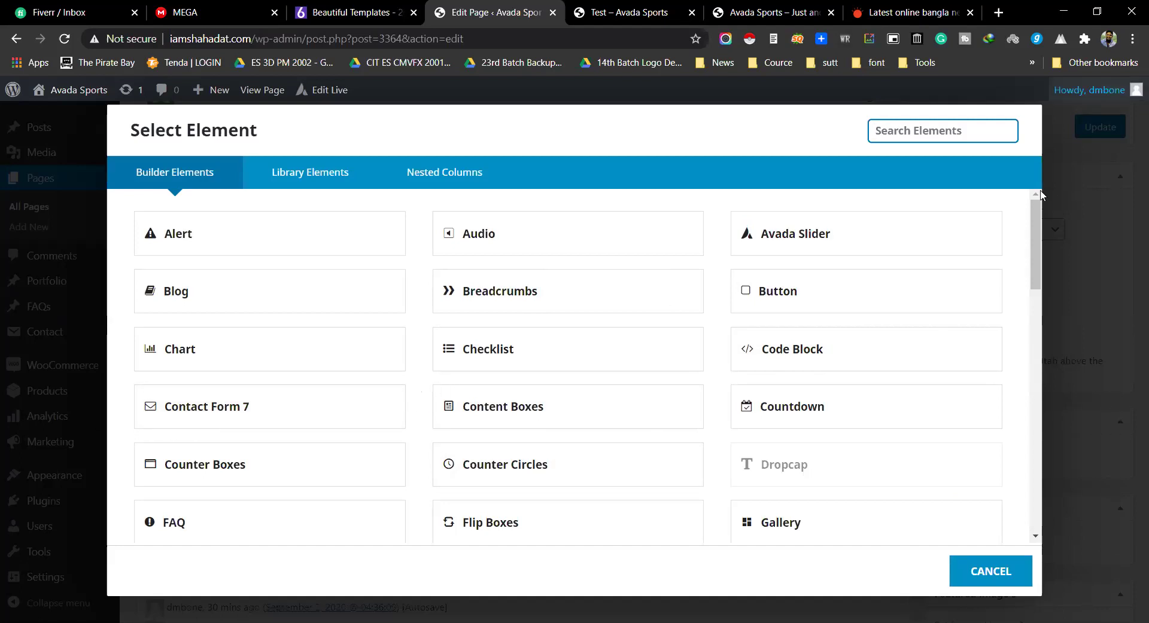
Step: Cancel the left-column picker and add a Contact Form 7 element using Contact form 1 to the right column
{"action": "left_click", "coordinate": [971, 573]}
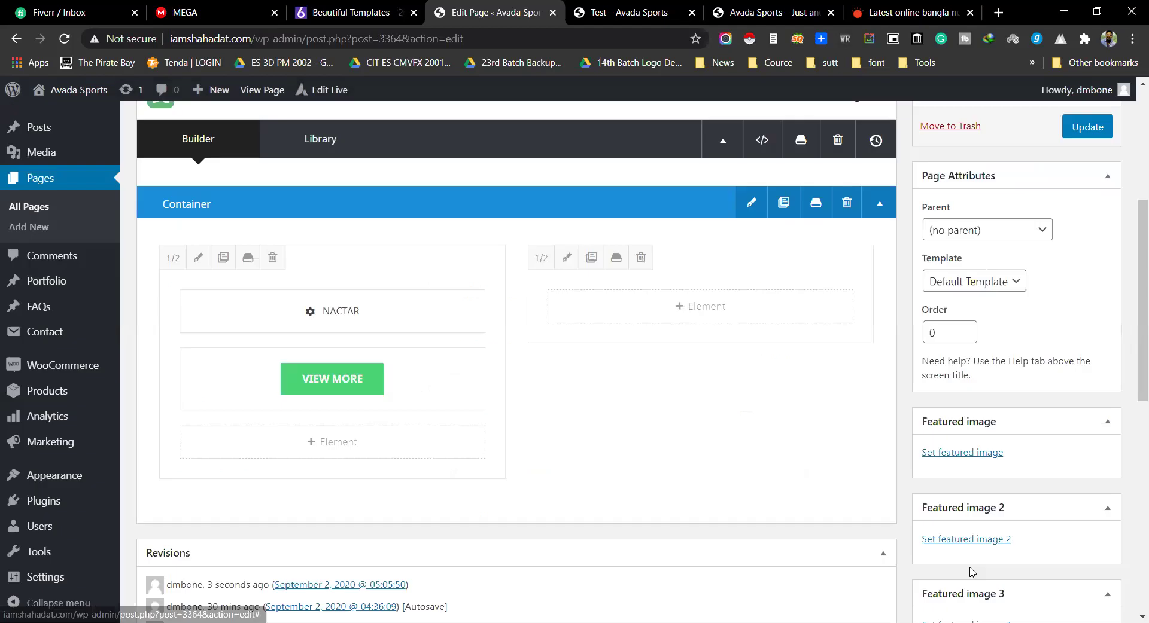
{"action": "left_click", "coordinate": [688, 308]}
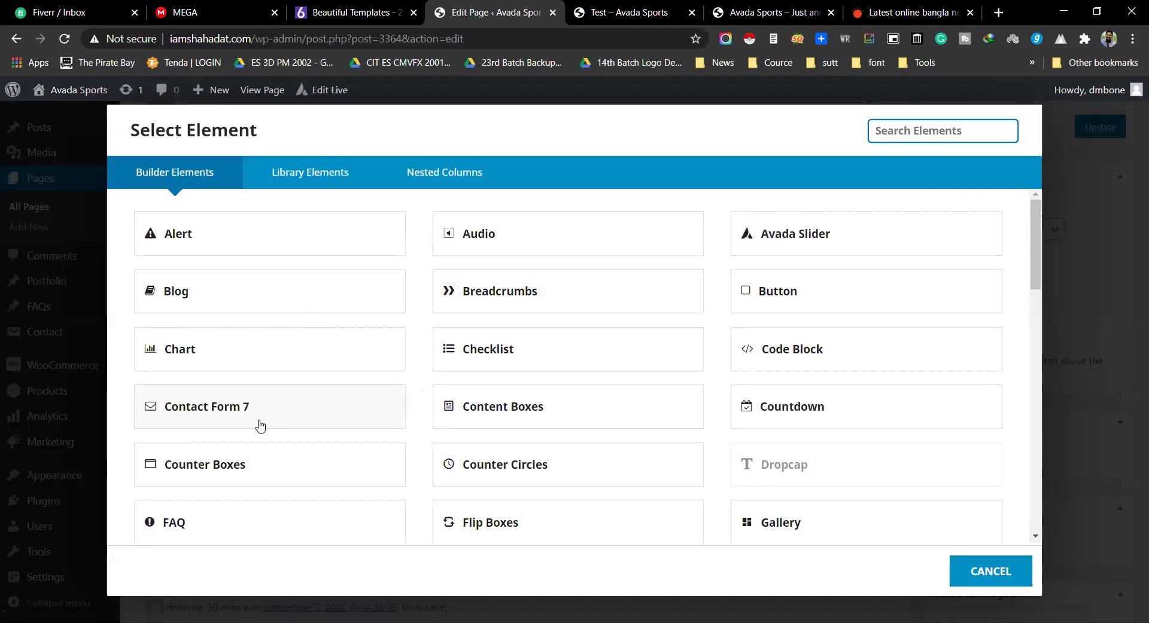
{"action": "left_click", "coordinate": [205, 411]}
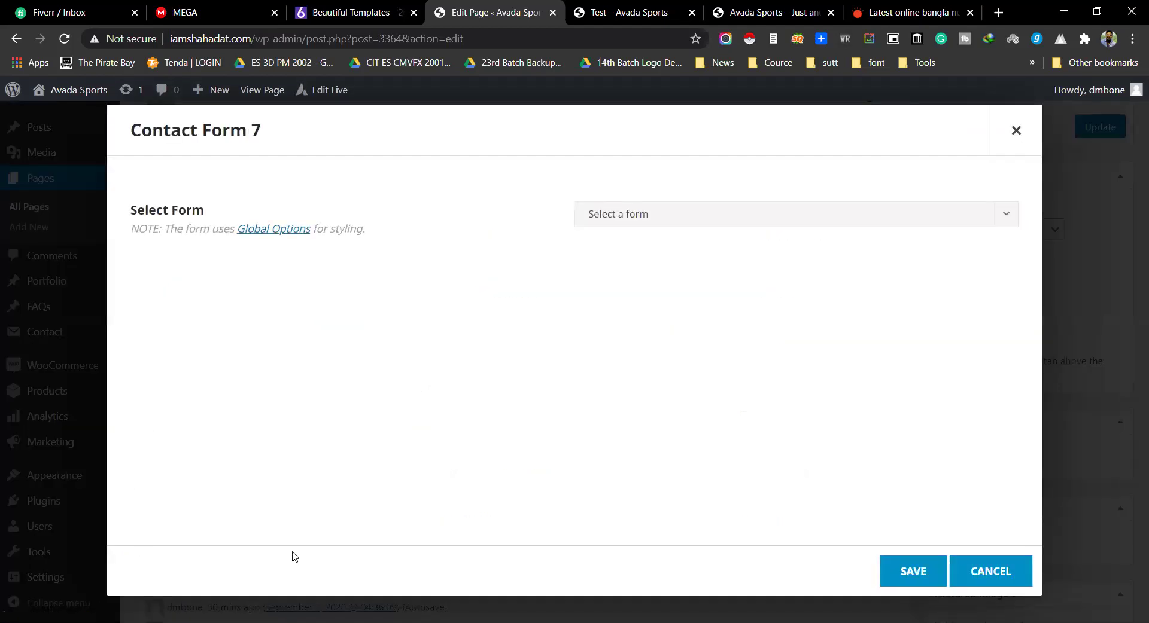
{"action": "left_click", "coordinate": [692, 222]}
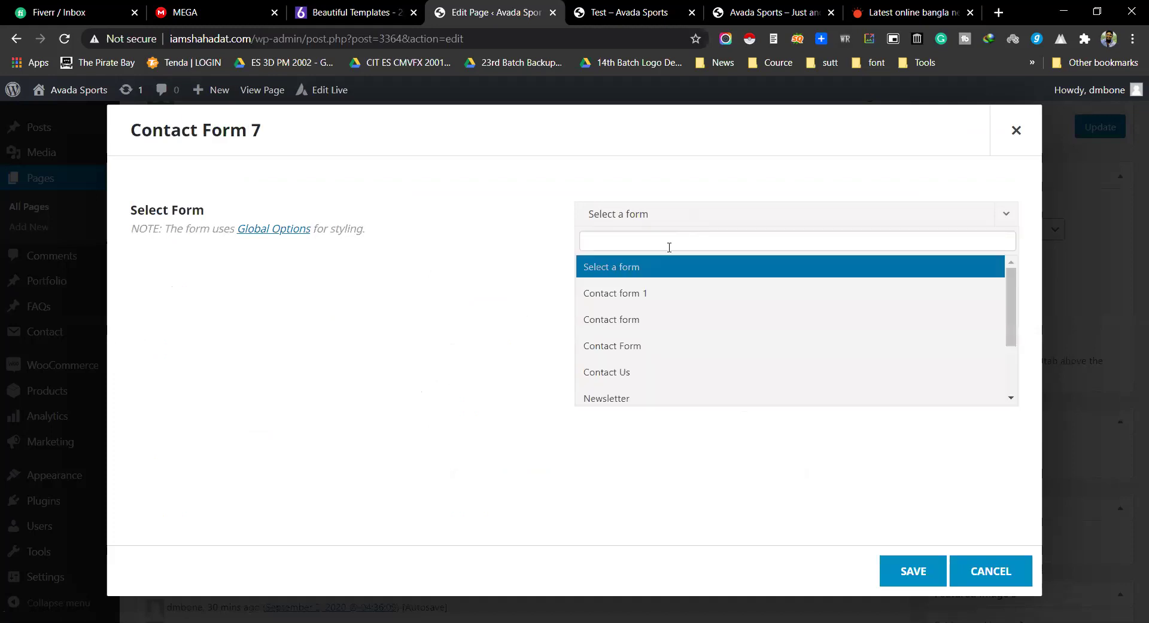
{"action": "left_click", "coordinate": [643, 299]}
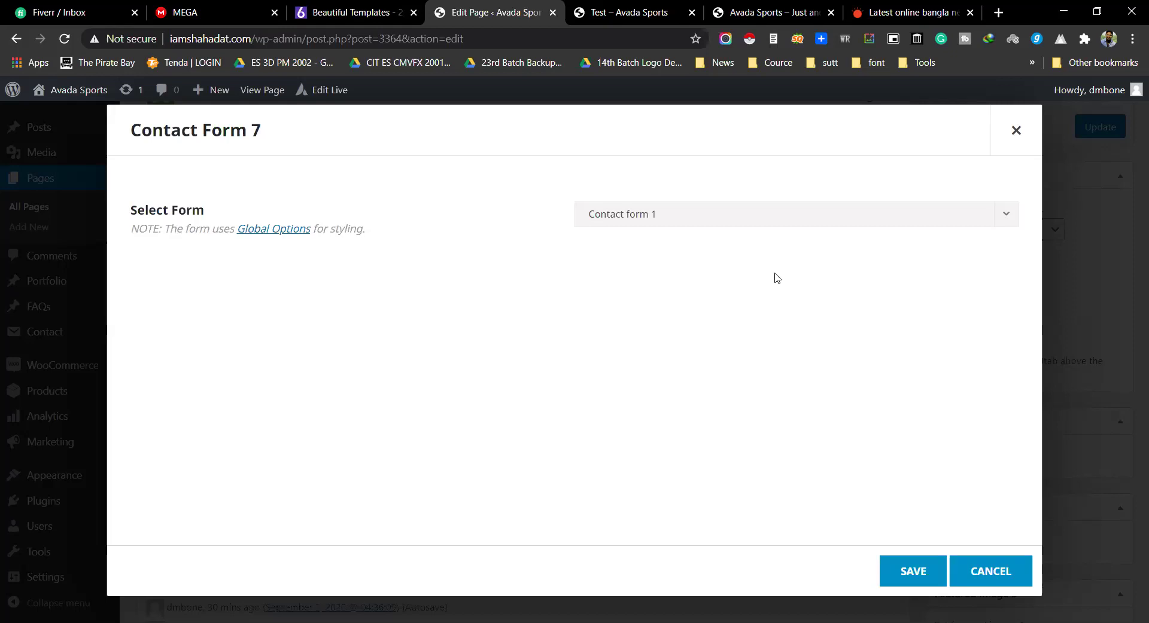
Step: Highlight the Contact Form 7 heading, then switch to the live Avada Sports site tab
{"action": "left_click_drag", "start_coordinate": [129, 132], "coordinate": [203, 146]}
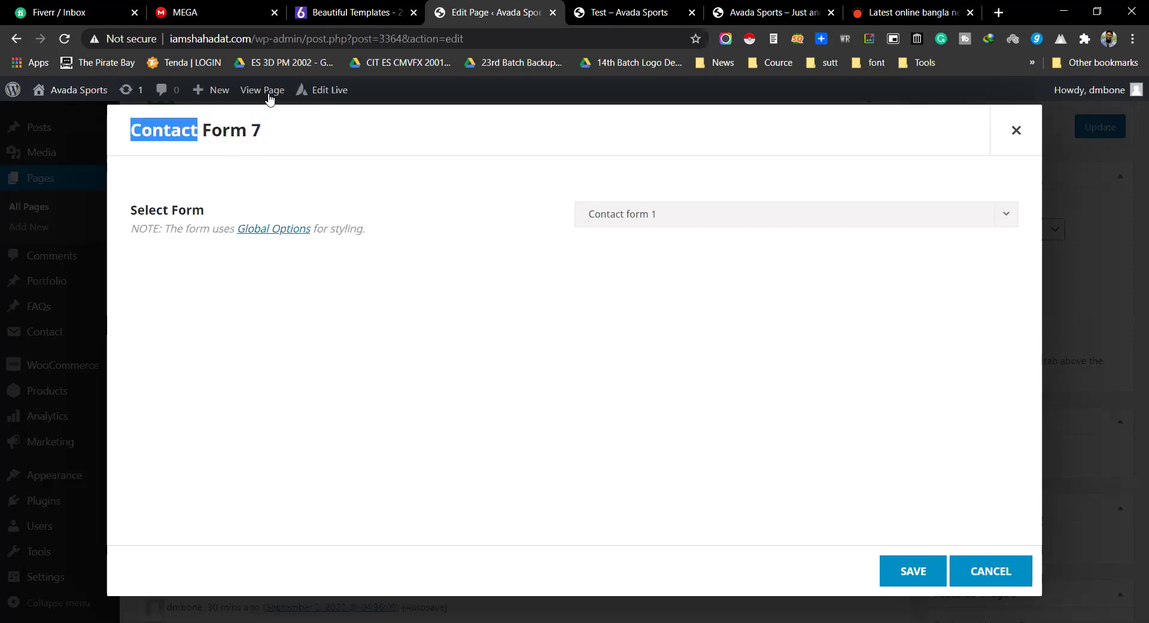
{"action": "triple_click", "coordinate": [227, 125]}
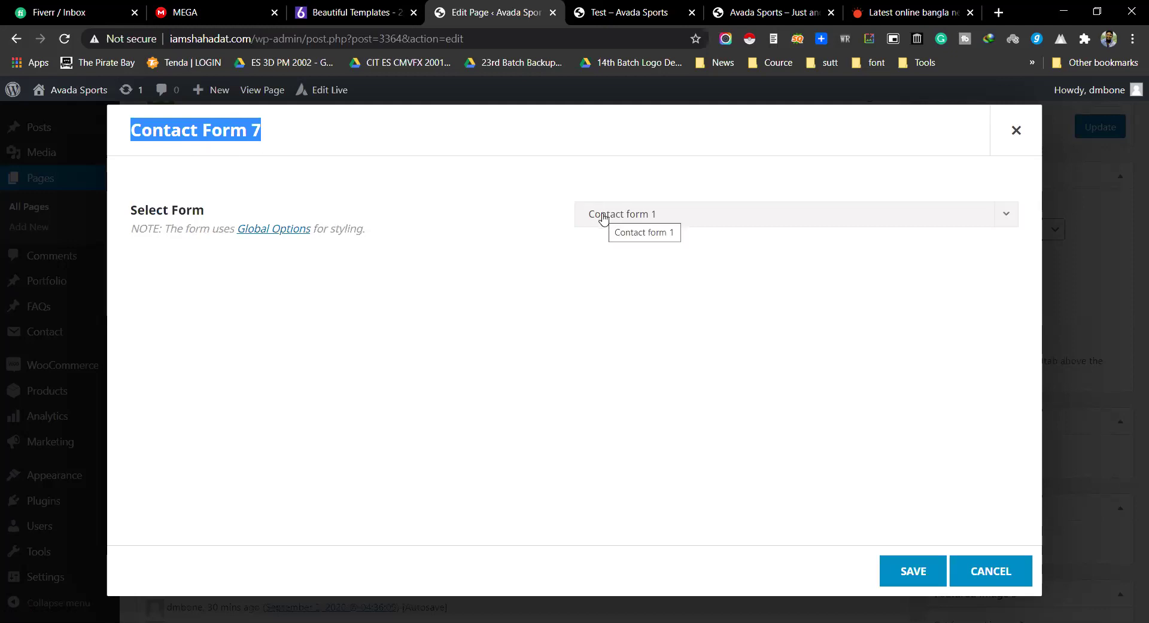
{"action": "left_click", "coordinate": [630, 11]}
{"action": "left_click", "coordinate": [743, 10]}
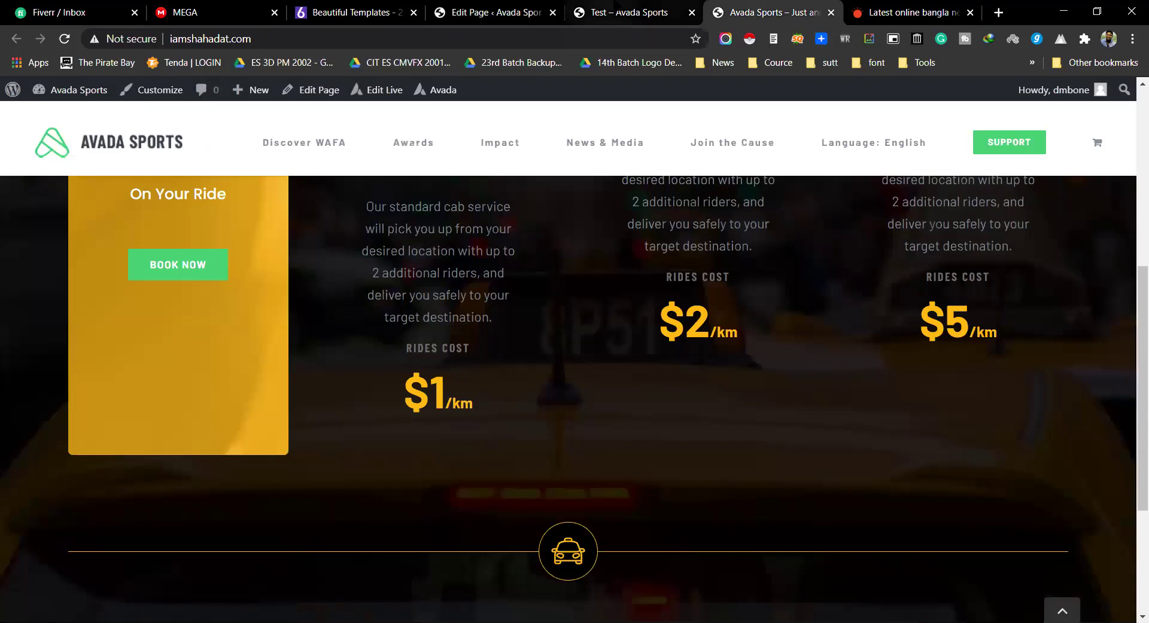
Step: Go to the WordPress dashboard from the admin bar
{"action": "left_click", "coordinate": [628, 11]}
{"action": "mouse_move", "coordinate": [71, 90]}
{"action": "left_click", "coordinate": [65, 118]}
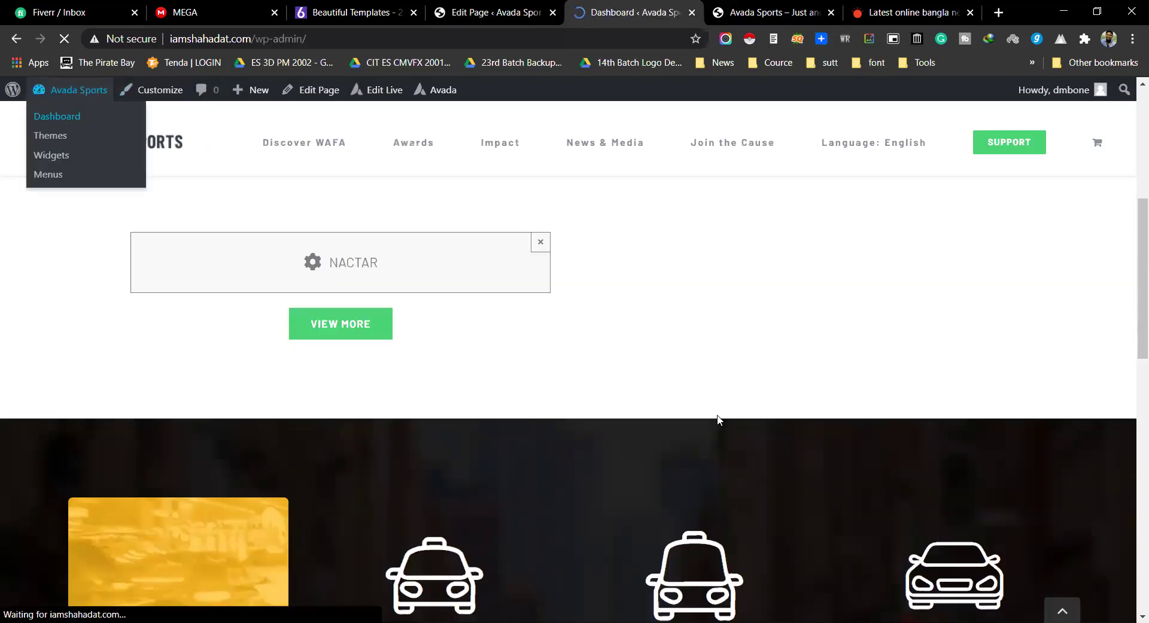
Step: Open Contact > Contact Forms and Contact > Add New in separate tabs
{"action": "scroll", "coordinate": [200, 367], "scroll_direction": "down", "scroll_amount": 4}
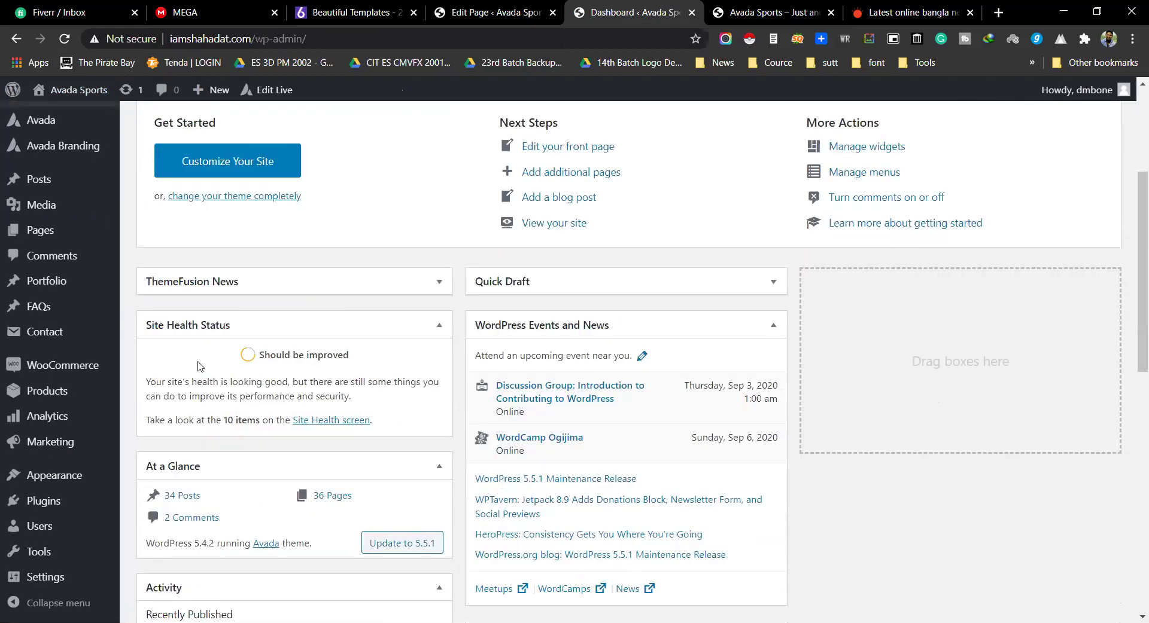
{"action": "mouse_move", "coordinate": [58, 336]}
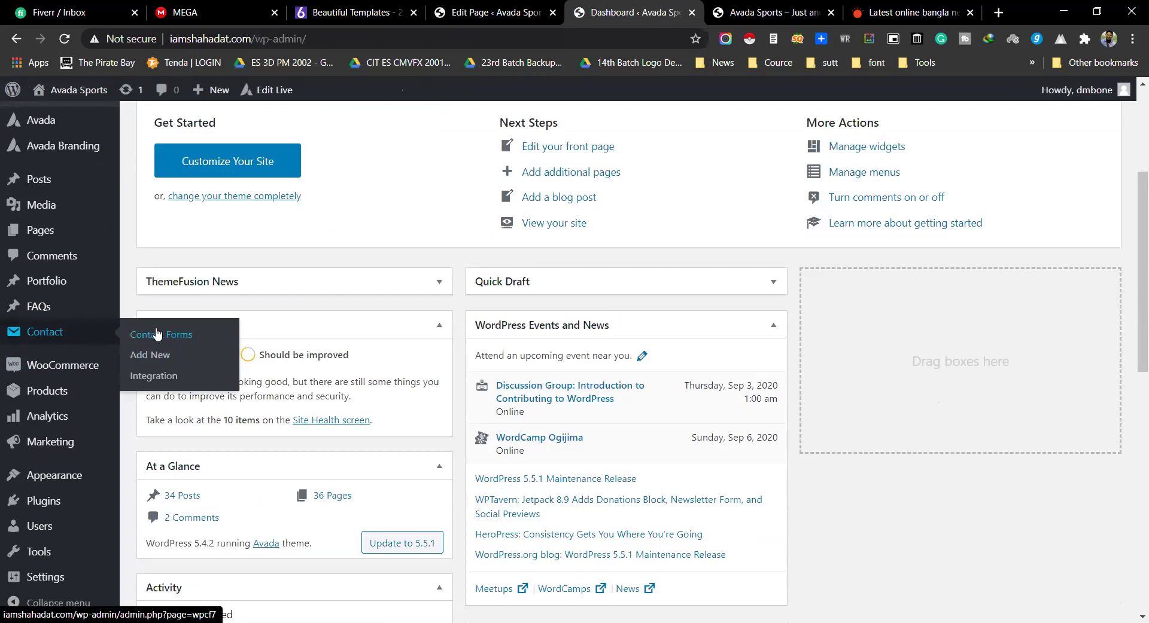
{"action": "middle_click", "coordinate": [157, 333]}
{"action": "left_click", "coordinate": [158, 356]}
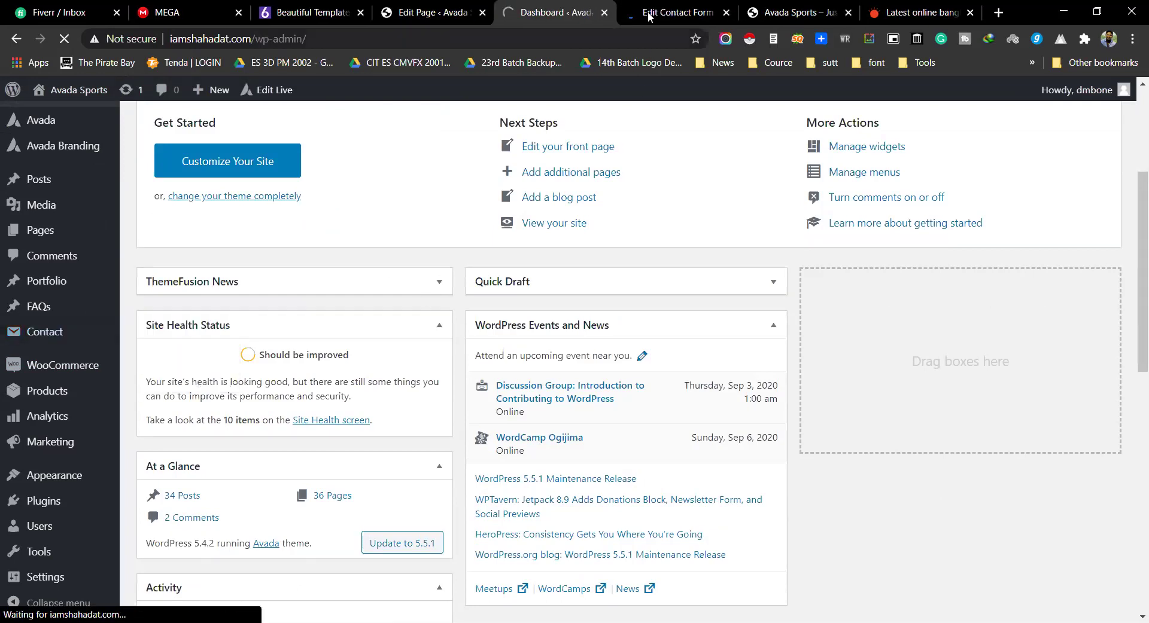
{"action": "left_click", "coordinate": [649, 15]}
{"action": "scroll", "coordinate": [423, 364], "scroll_direction": "down", "scroll_amount": 4}
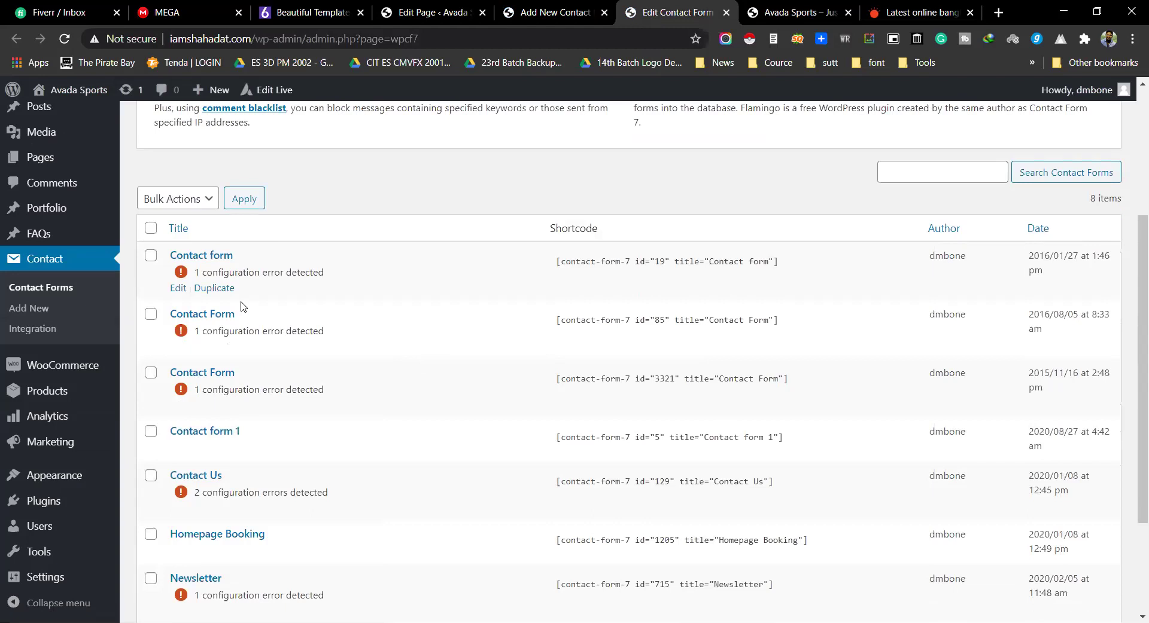
{"action": "scroll", "coordinate": [236, 361], "scroll_direction": "down", "scroll_amount": 3}
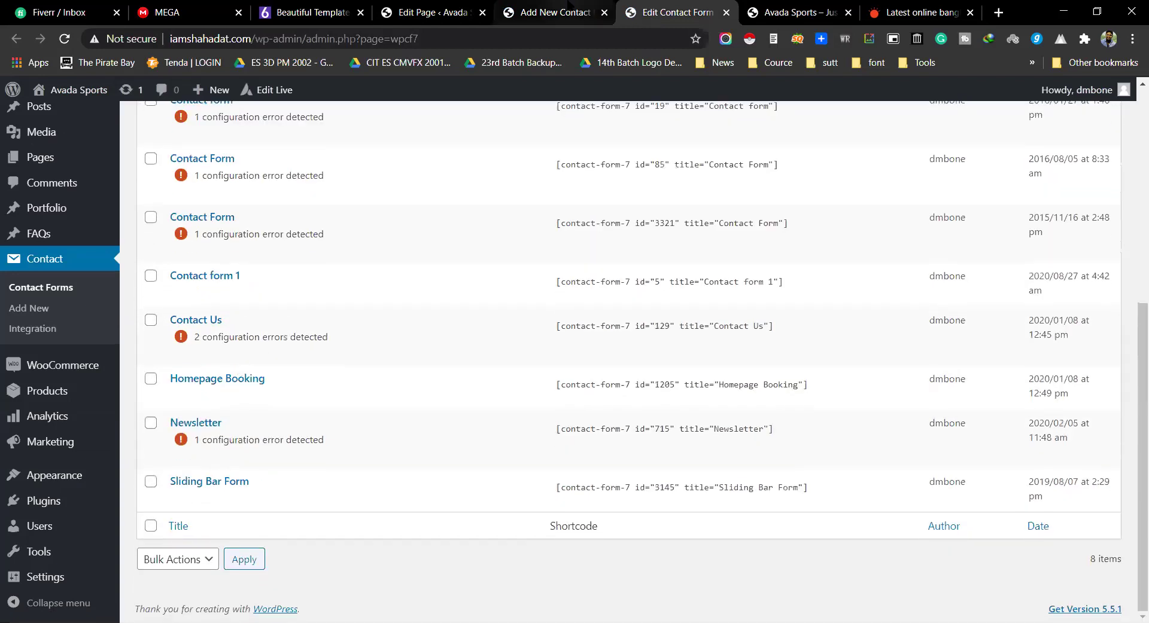
{"action": "left_click", "coordinate": [568, 4]}
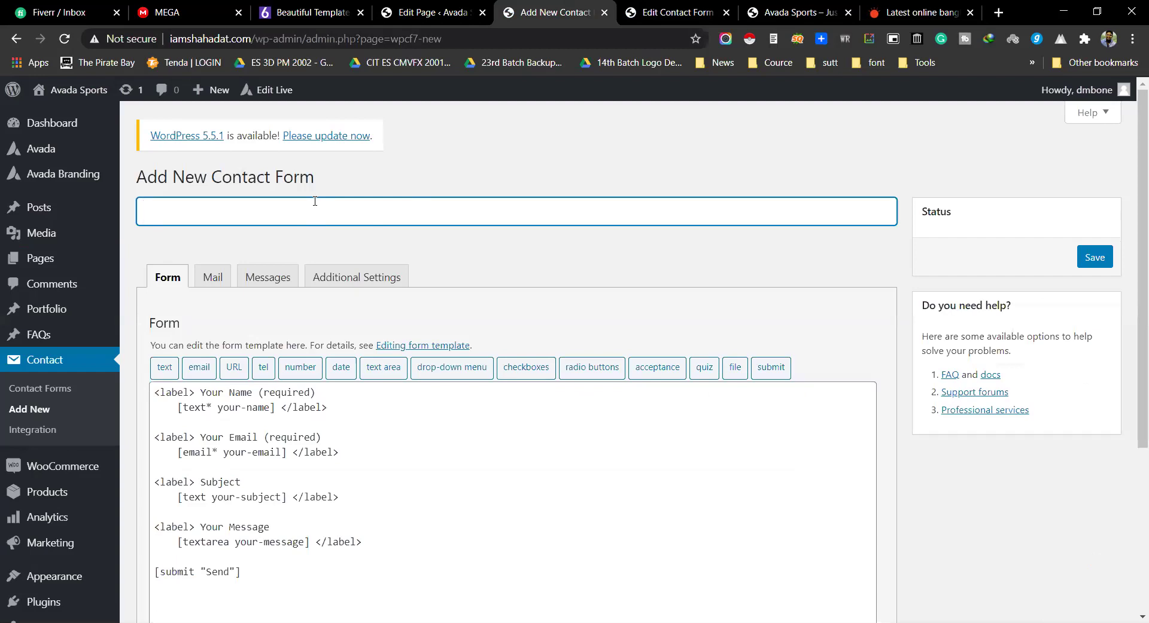
Step: Title the new form 'Contact Form'
{"action": "type", "text": "Con"}
{"action": "type", "text": "tc"}
{"action": "type", "text": "acv"}
{"action": "key", "text": "BackSpace"}
{"action": "key", "text": "BackSpace"}
{"action": "type", "text": "ct Form"}
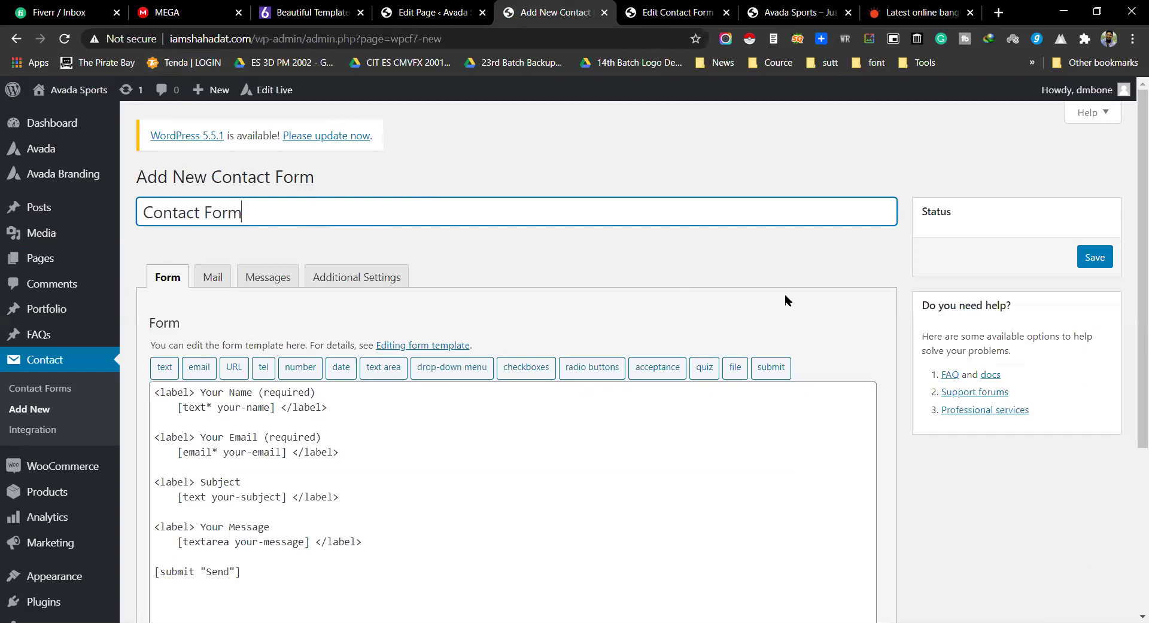
{"action": "scroll", "coordinate": [788, 300], "scroll_direction": "down", "scroll_amount": 1}
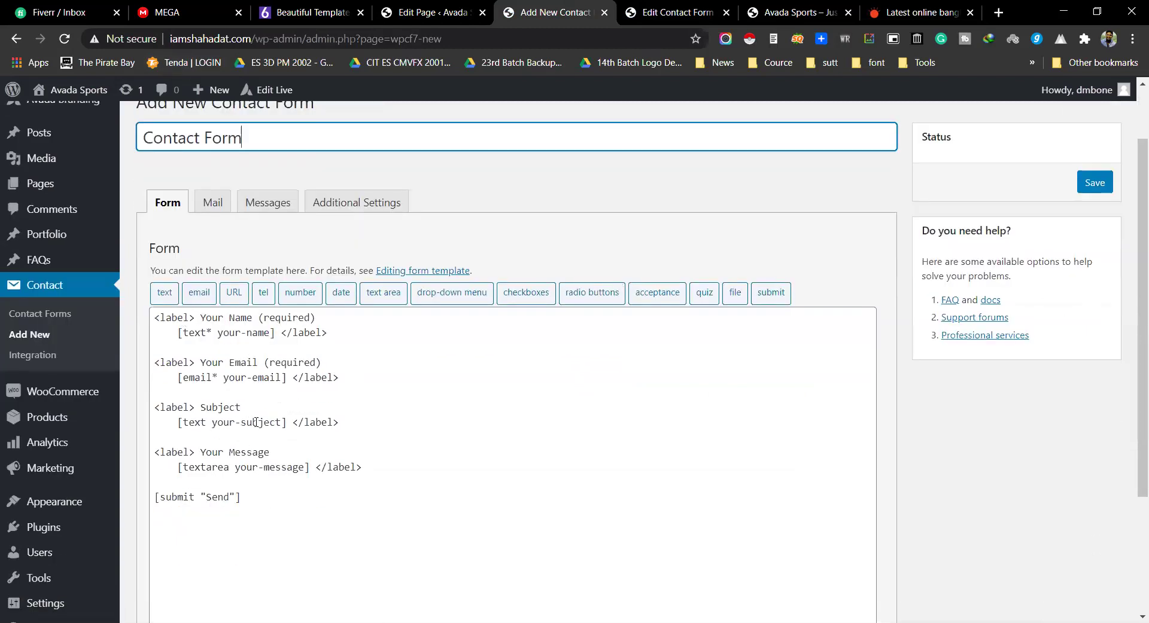
Step: Highlight the template's Your Name, Your Email, Subject, textarea and submit lines to explain them
{"action": "left_click", "coordinate": [155, 317]}
{"action": "left_click_drag", "start_coordinate": [215, 317], "coordinate": [252, 318]}
{"action": "double_click", "coordinate": [292, 319]}
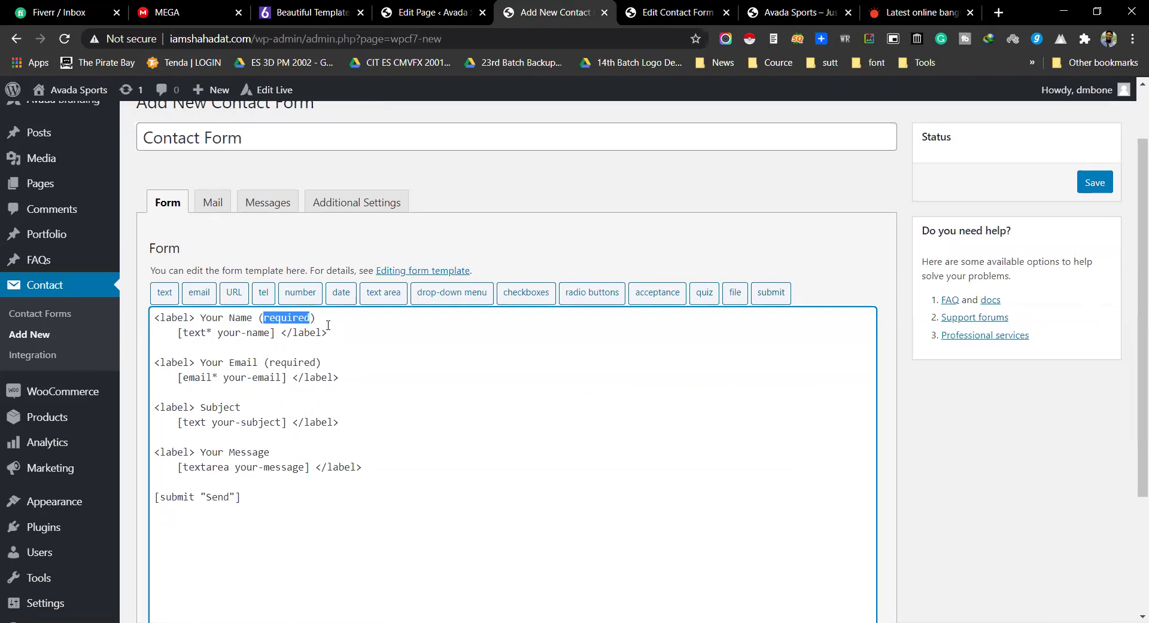
{"action": "left_click_drag", "start_coordinate": [201, 318], "coordinate": [231, 318]}
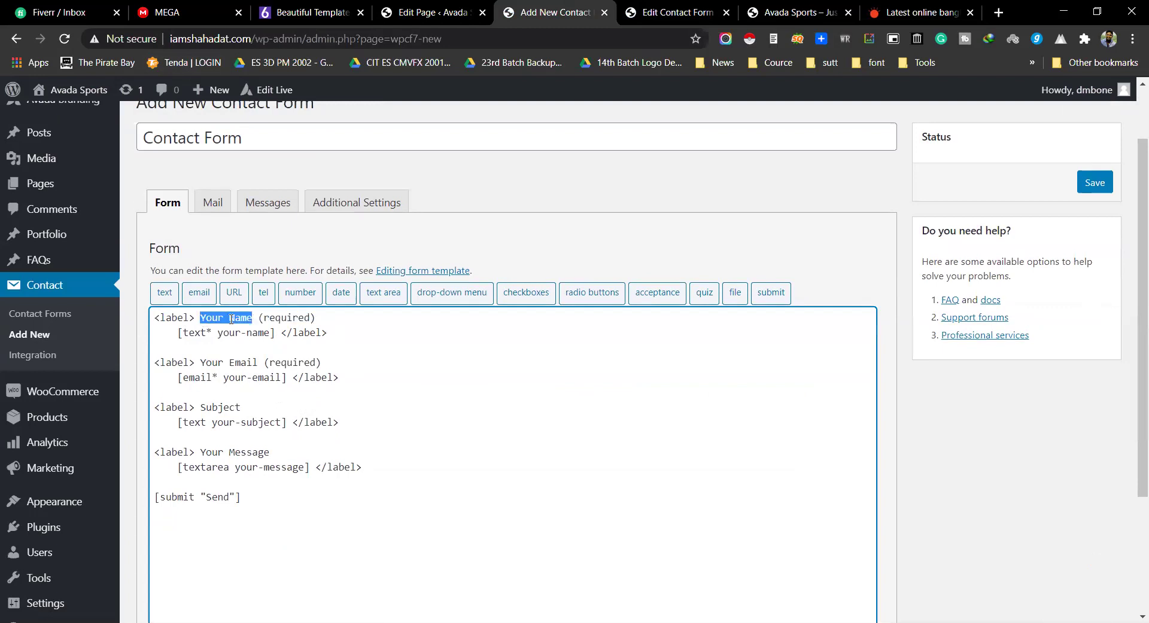
{"action": "double_click", "coordinate": [299, 319]}
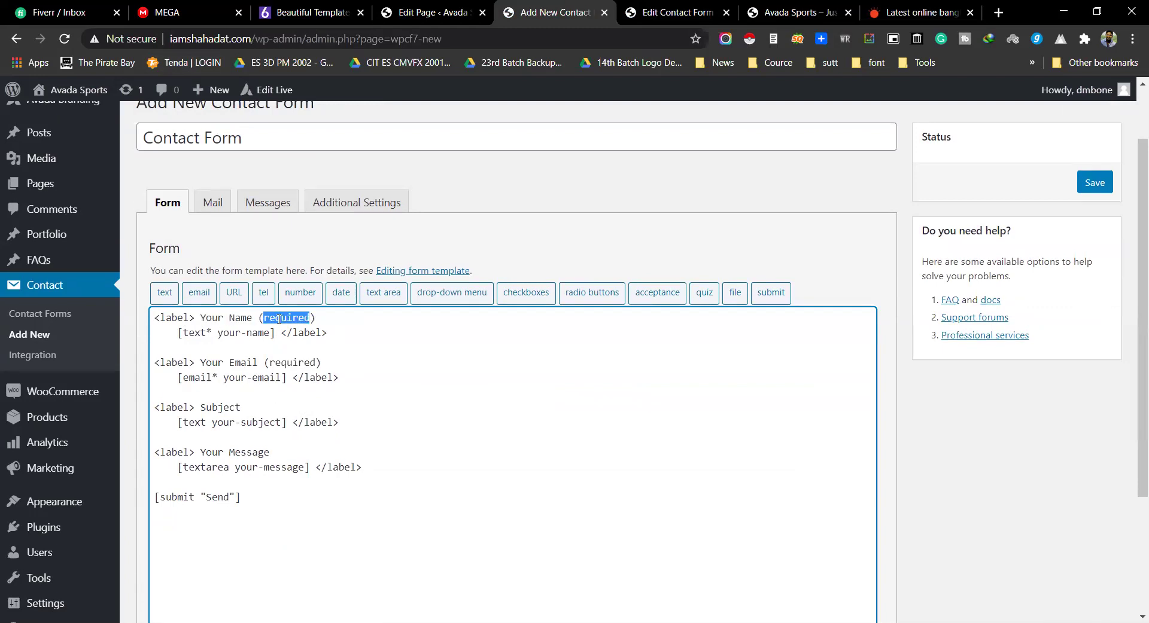
{"action": "left_click_drag", "start_coordinate": [211, 363], "coordinate": [321, 363]}
{"action": "double_click", "coordinate": [180, 409]}
{"action": "triple_click", "coordinate": [207, 467]}
{"action": "left_click_drag", "start_coordinate": [277, 498], "coordinate": [167, 318]}
{"action": "left_click", "coordinate": [399, 360]}
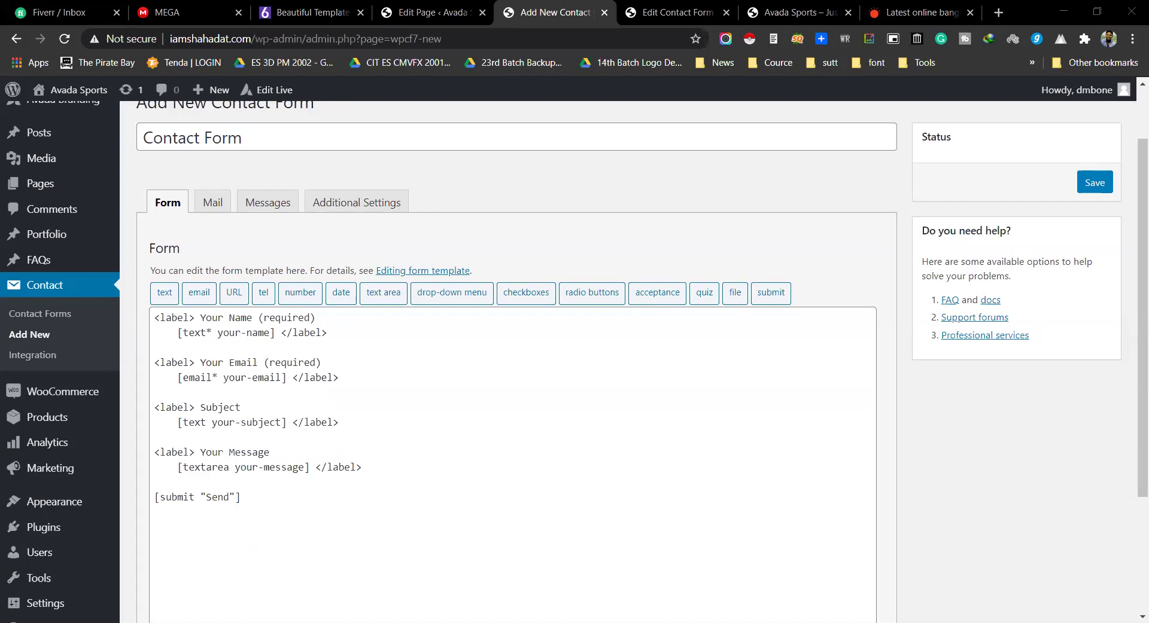
Step: In Paint, commit the Your Name label, then draw a trial input box and a red star
{"action": "key", "text": "alt+Tab"}
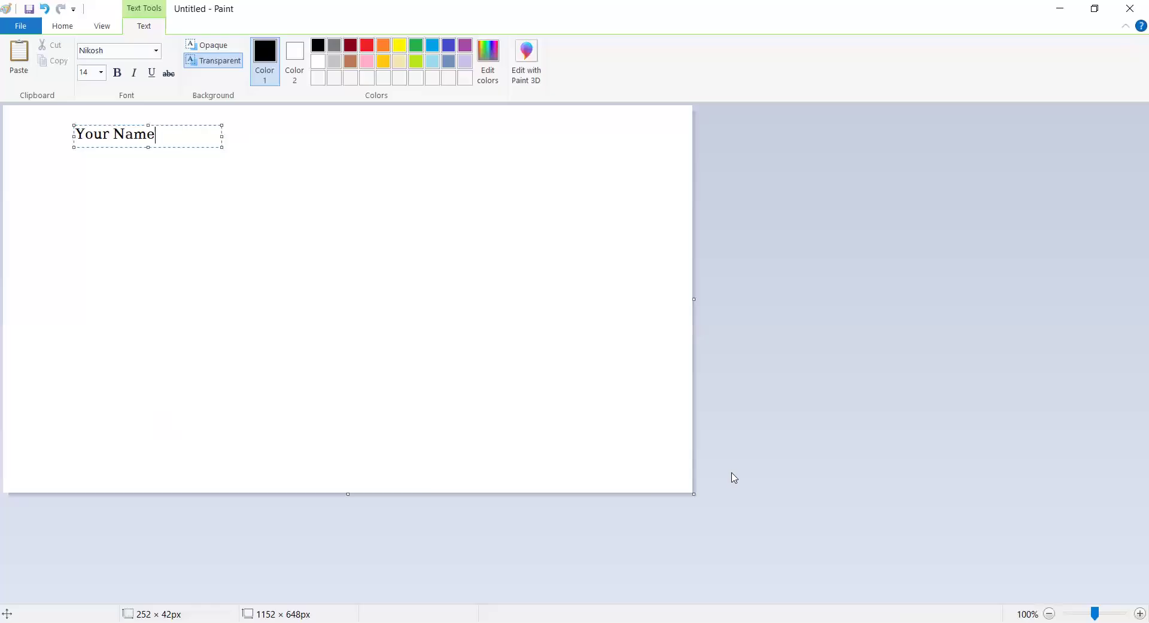
{"action": "left_click", "coordinate": [167, 209]}
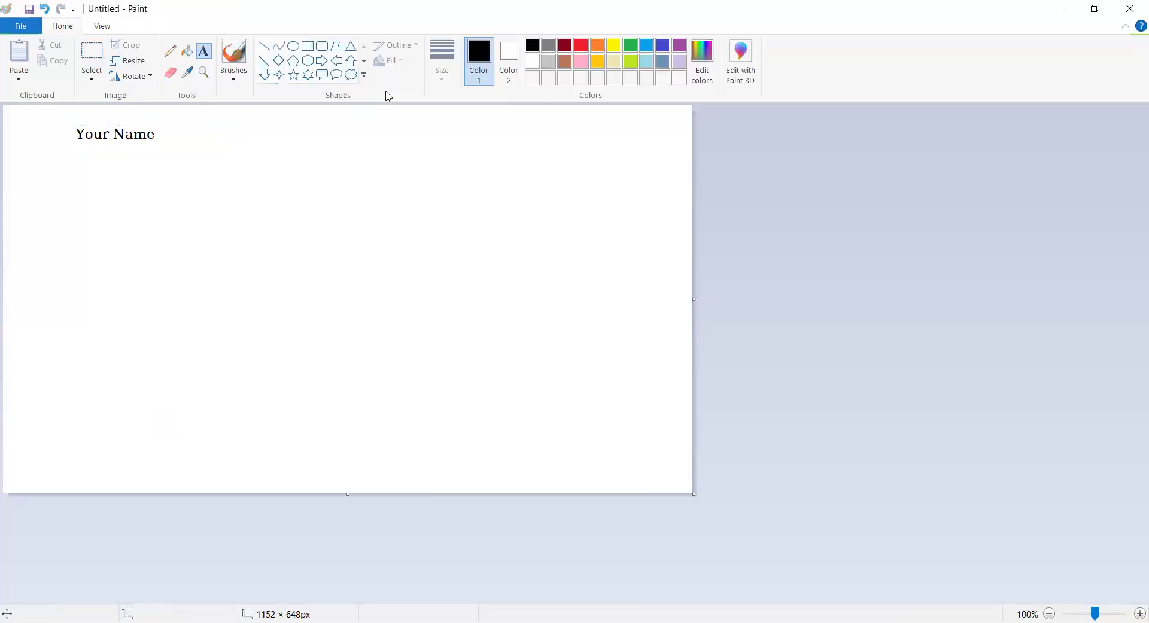
{"action": "left_click", "coordinate": [307, 46]}
{"action": "left_click_drag", "start_coordinate": [77, 143], "coordinate": [317, 170]}
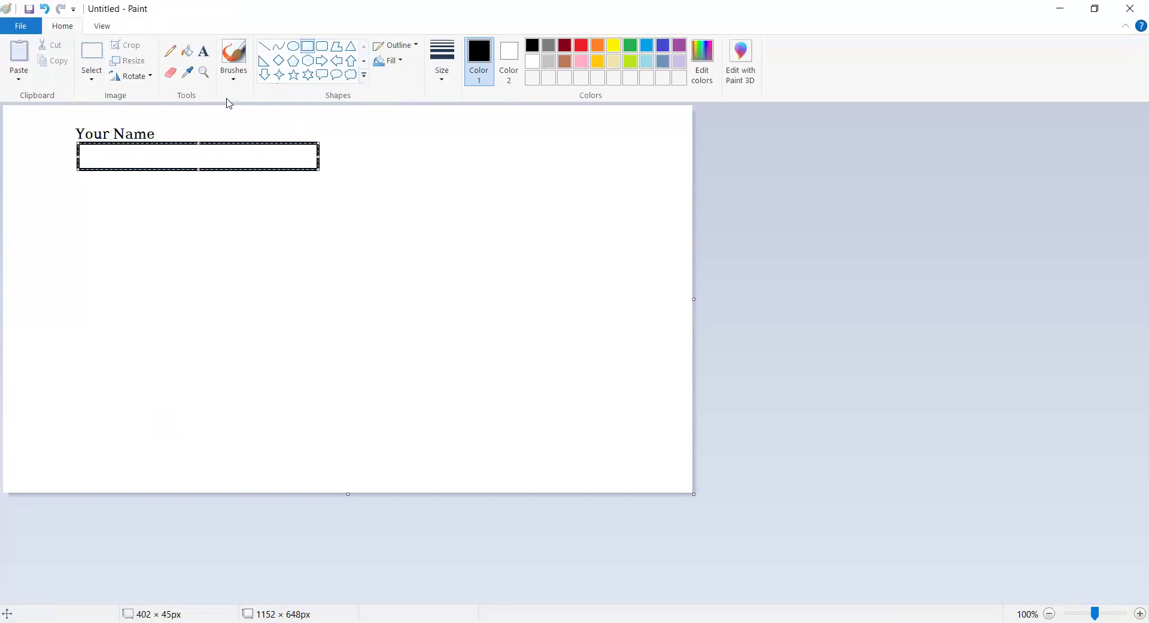
{"action": "left_click", "coordinate": [296, 77]}
{"action": "mouse_move", "coordinate": [359, 221]}
{"action": "left_mouse_down"}
{"action": "mouse_move", "coordinate": [383, 240]}
{"action": "mouse_move", "coordinate": [374, 235]}
{"action": "left_mouse_up"}
{"action": "left_click", "coordinate": [580, 46]}
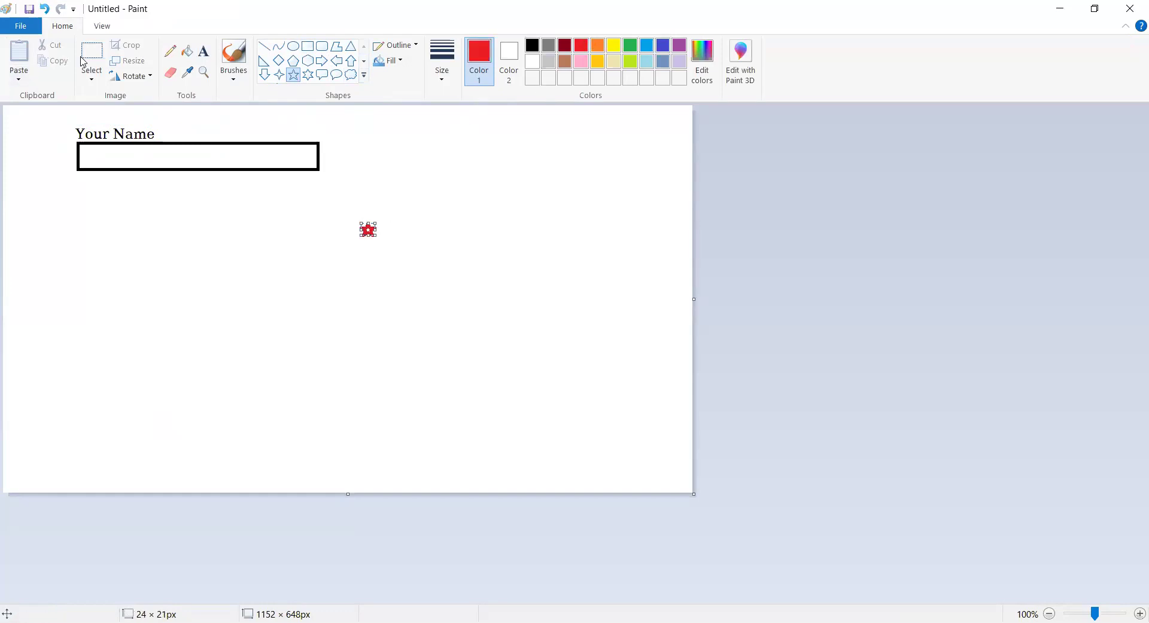
{"action": "left_click", "coordinate": [339, 263]}
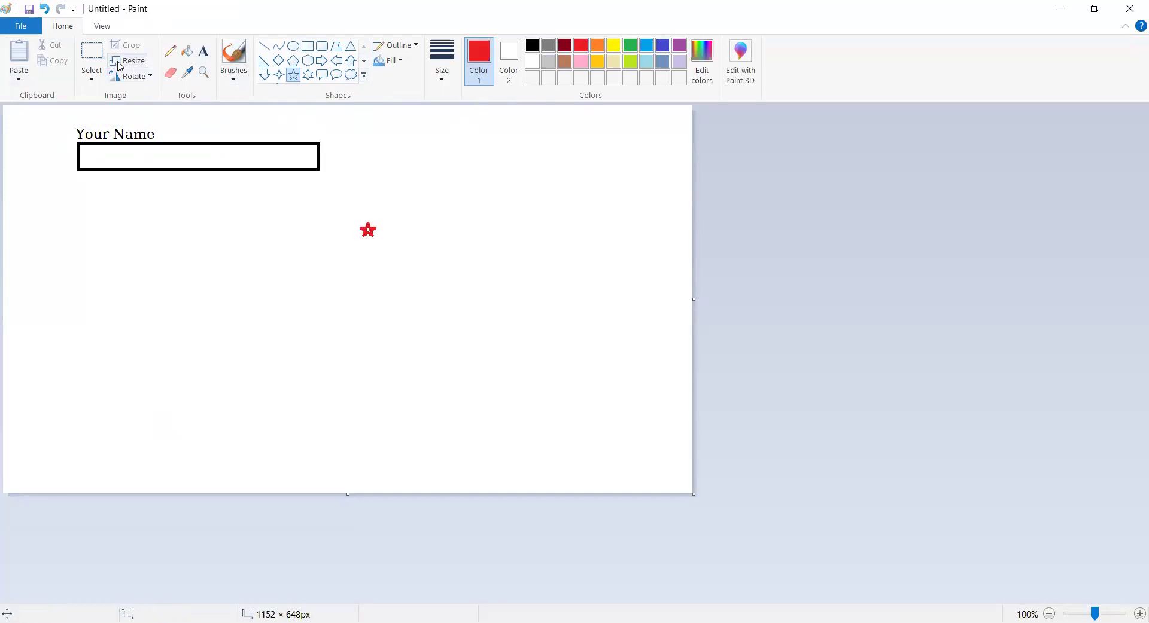
Step: Delete the red star and undo the trial box, leaving only the Your Name label
{"action": "left_click", "coordinate": [91, 60]}
{"action": "left_click_drag", "start_coordinate": [351, 216], "coordinate": [202, 119]}
{"action": "key", "text": "Delete"}
{"action": "key", "text": "ctrl+z"}
{"action": "key", "text": "ctrl+z"}
{"action": "key", "text": "ctrl+z"}
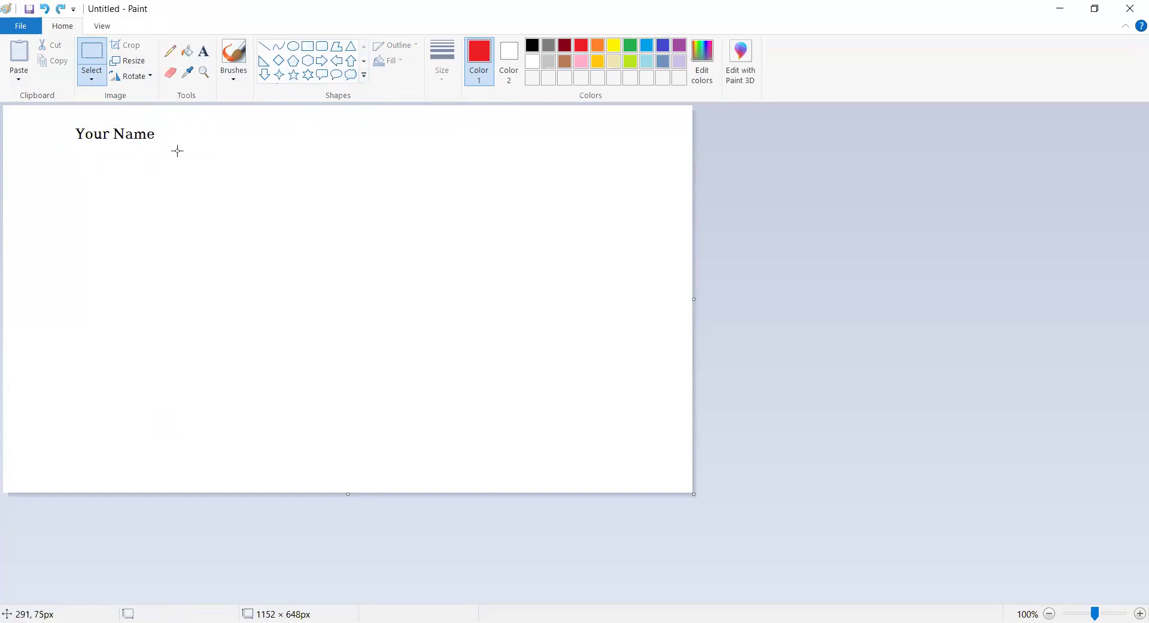
Step: Draw the name field box under Your Name with a small red required-field dot
{"action": "left_click", "coordinate": [307, 46]}
{"action": "mouse_move", "coordinate": [77, 148]}
{"action": "left_mouse_down"}
{"action": "mouse_move", "coordinate": [118, 164]}
{"action": "mouse_move", "coordinate": [231, 166]}
{"action": "left_mouse_up"}
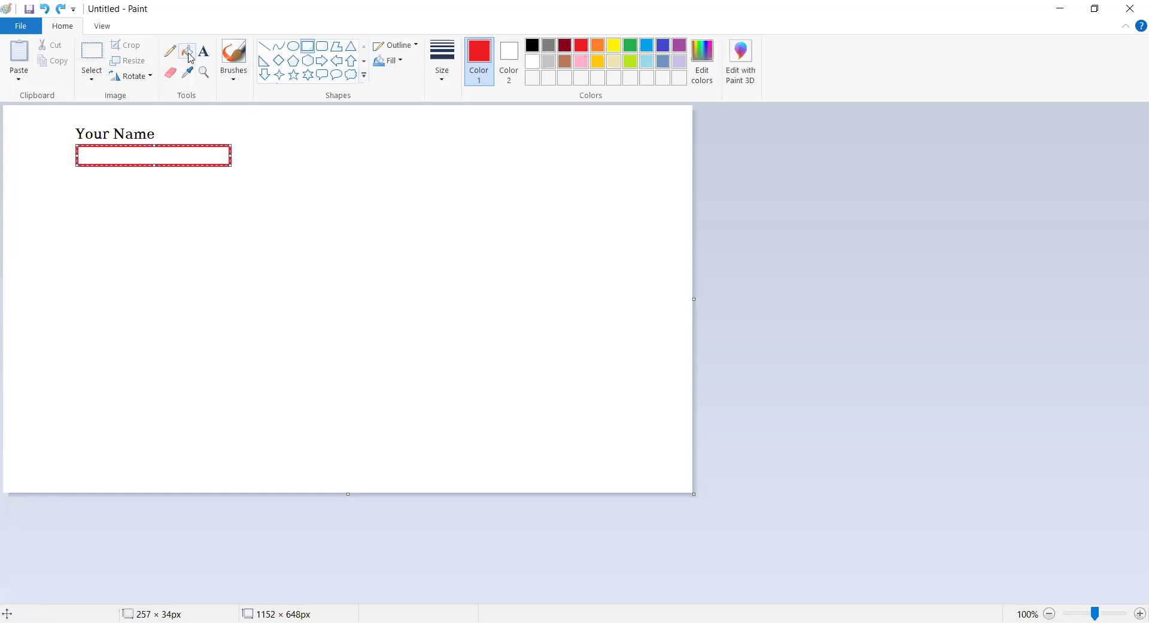
{"action": "left_click", "coordinate": [293, 46]}
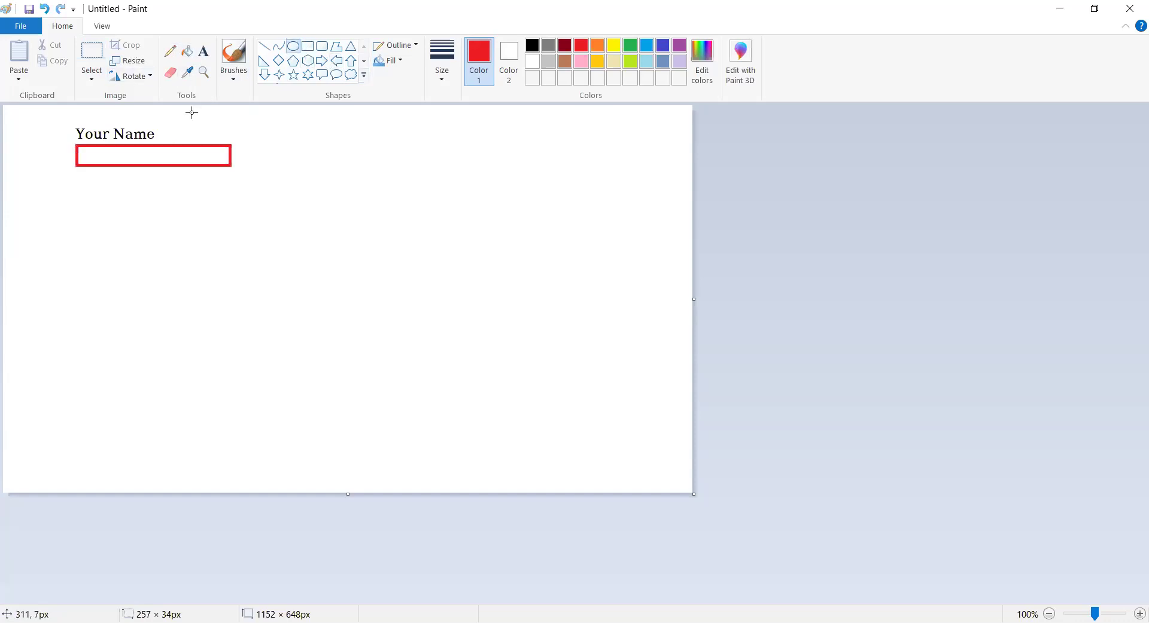
{"action": "left_click_drag", "start_coordinate": [157, 130], "coordinate": [164, 134]}
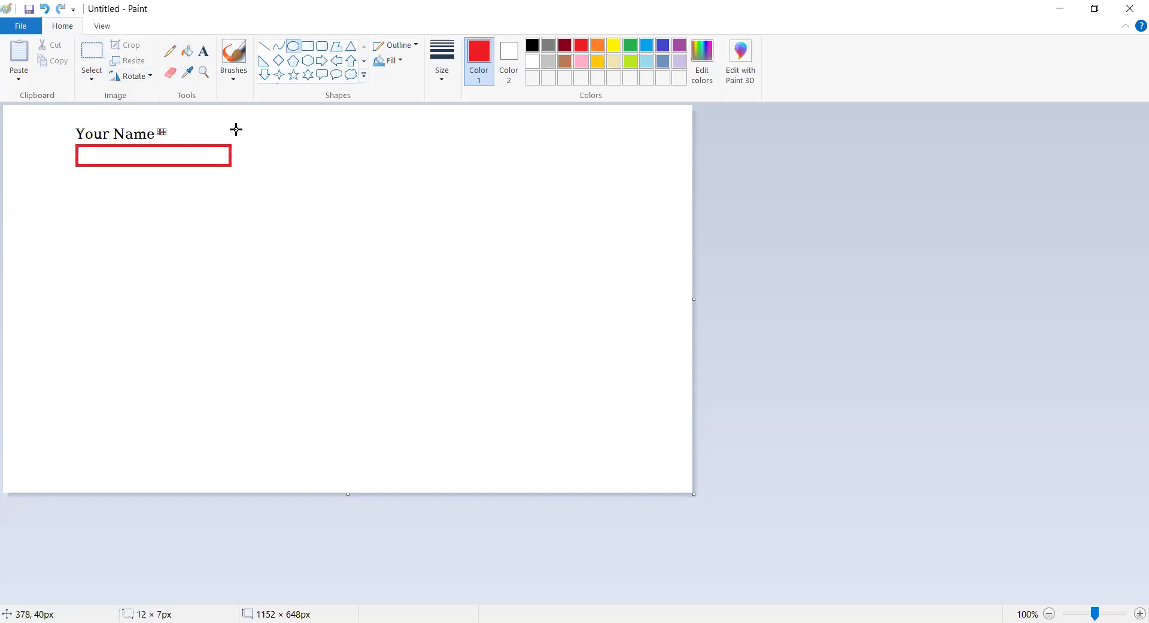
{"action": "left_click", "coordinate": [145, 143]}
Step: Add a black 'Your Email Address' label with an email field box beneath it
{"action": "left_click", "coordinate": [202, 52]}
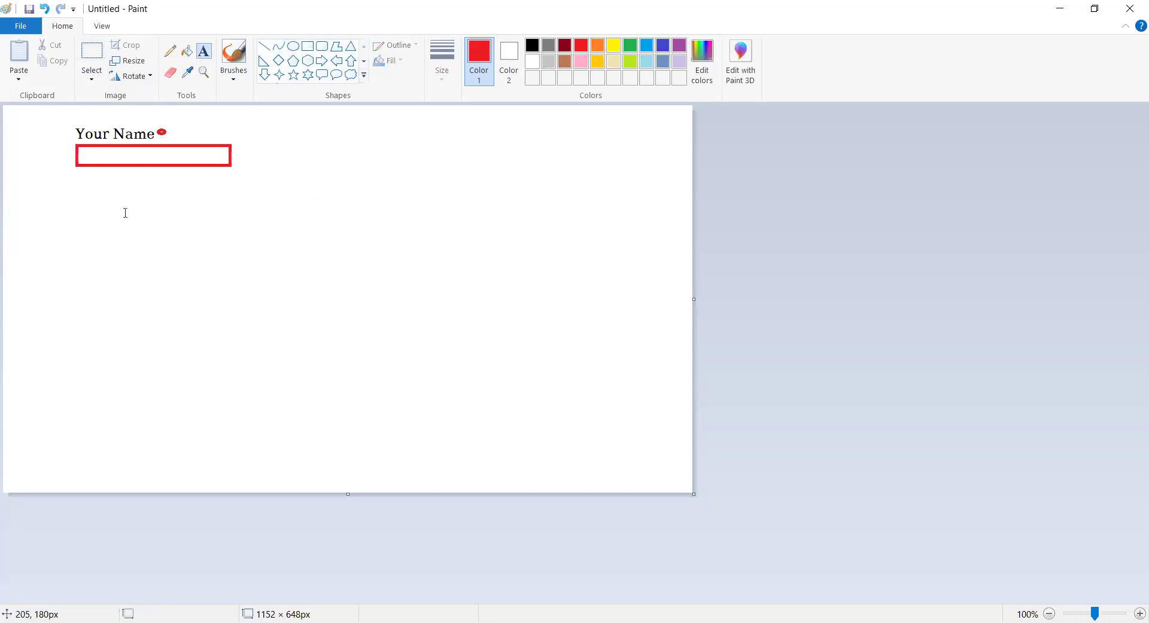
{"action": "left_click", "coordinate": [78, 186]}
{"action": "type", "text": "YOur"}
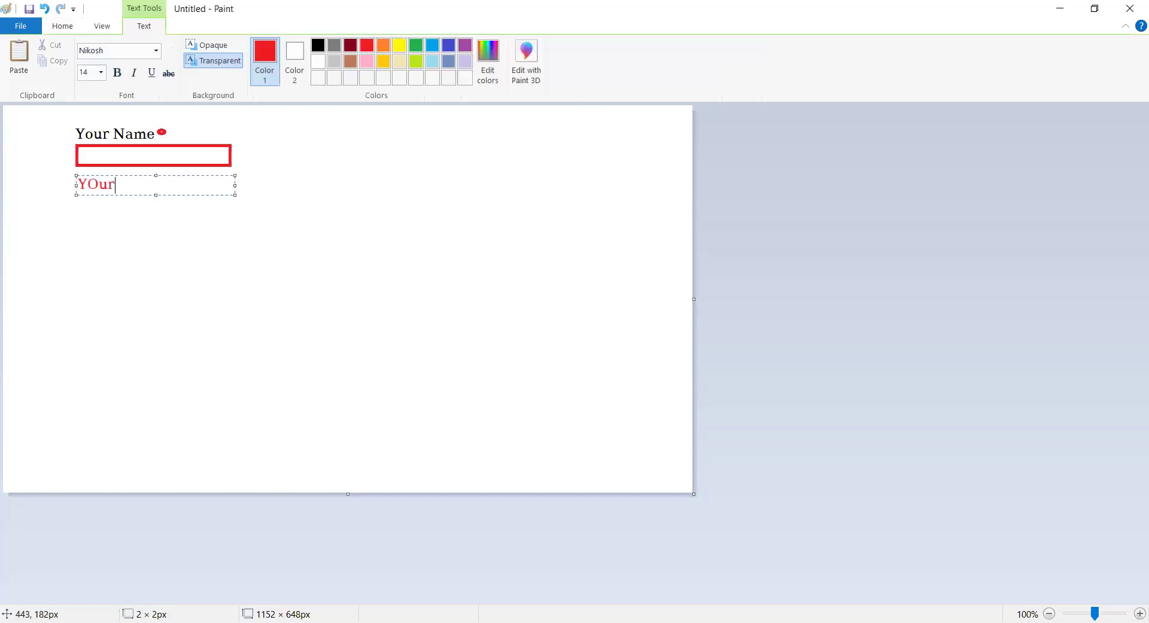
{"action": "key", "text": "BackSpace"}
{"action": "key", "text": "BackSpace"}
{"action": "key", "text": "BackSpace"}
{"action": "type", "text": "Our Email Addre"}
{"action": "key", "text": "ctrl+a"}
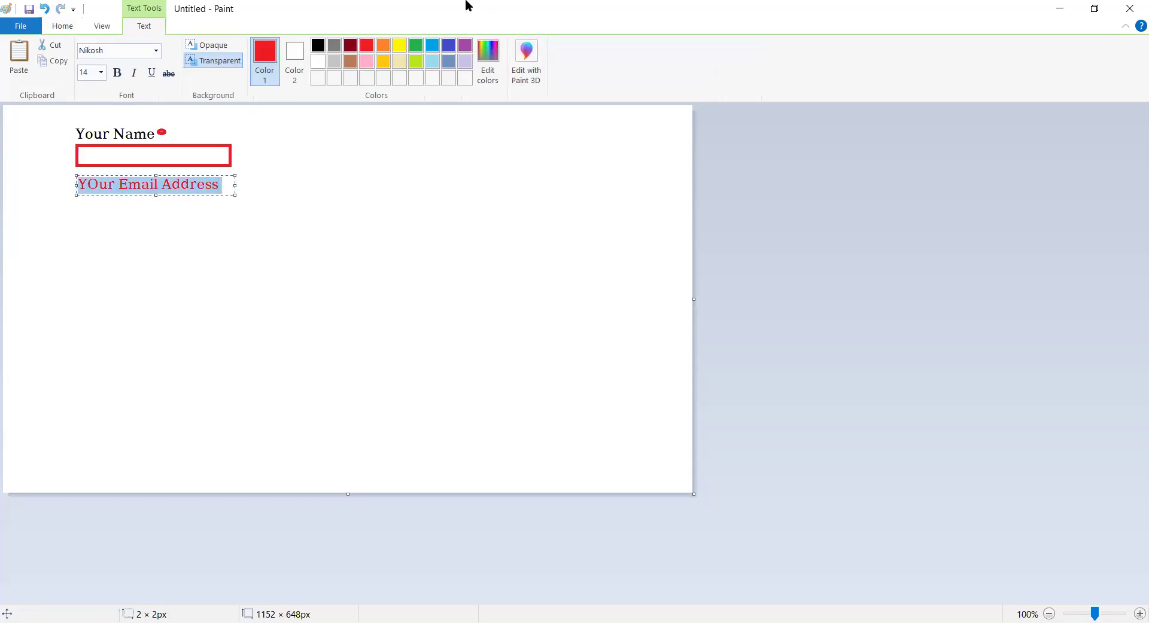
{"action": "left_click", "coordinate": [318, 45]}
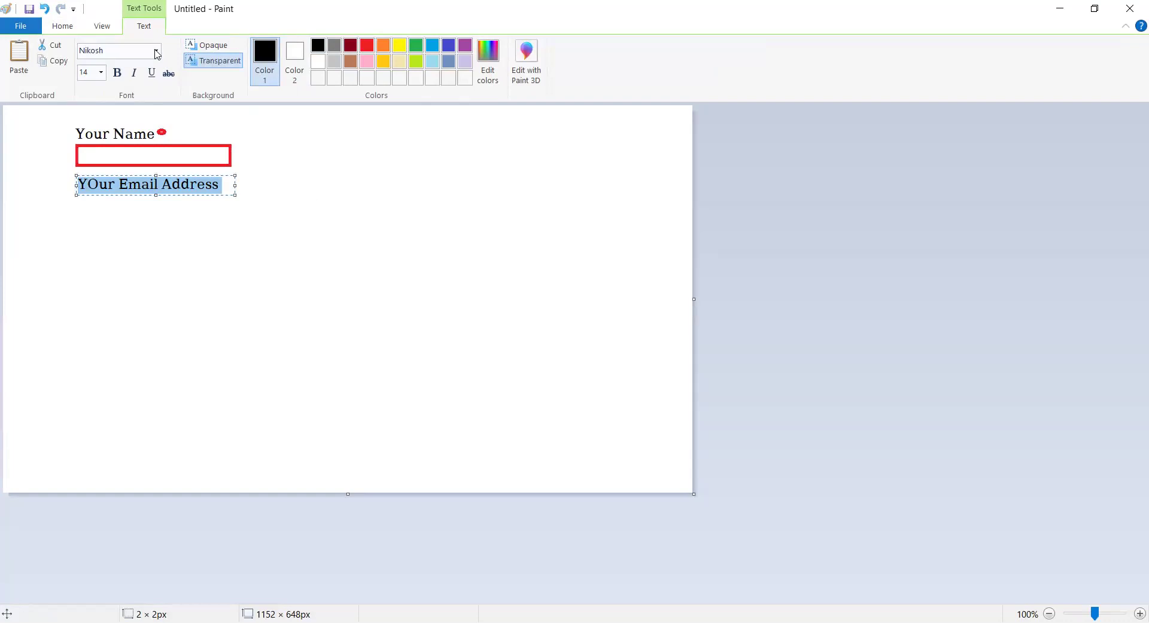
{"action": "scroll", "coordinate": [158, 54], "scroll_direction": "up", "scroll_amount": 2}
{"action": "left_click", "coordinate": [307, 47]}
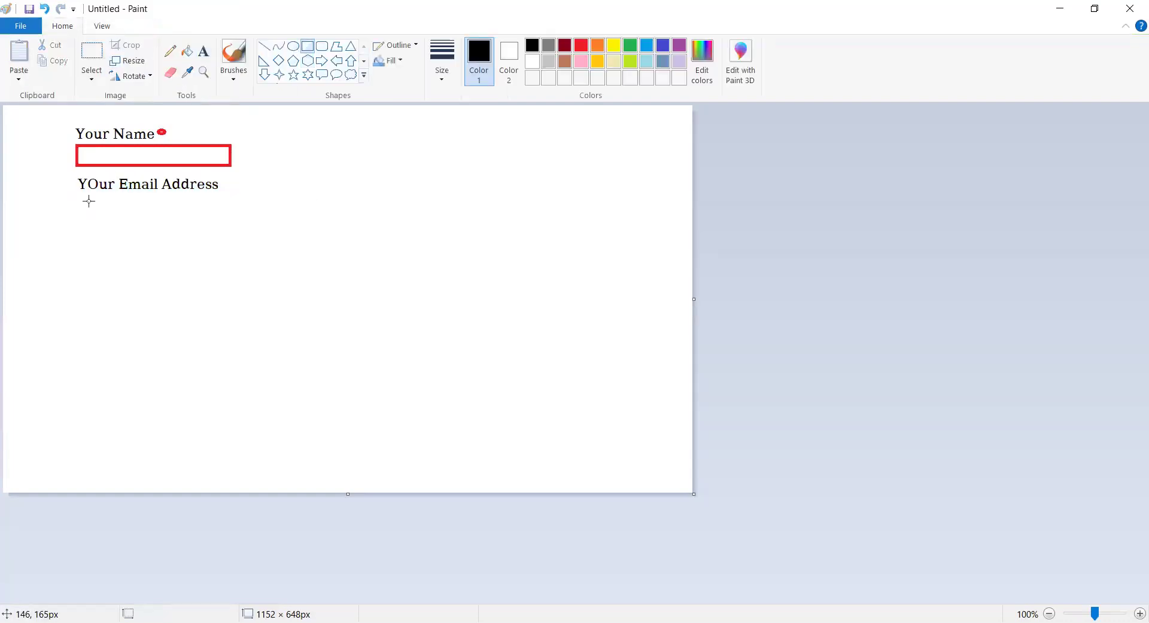
{"action": "left_click_drag", "start_coordinate": [76, 194], "coordinate": [296, 219]}
Step: Add a 'Messages' label and a large message box below it
{"action": "left_click", "coordinate": [204, 51]}
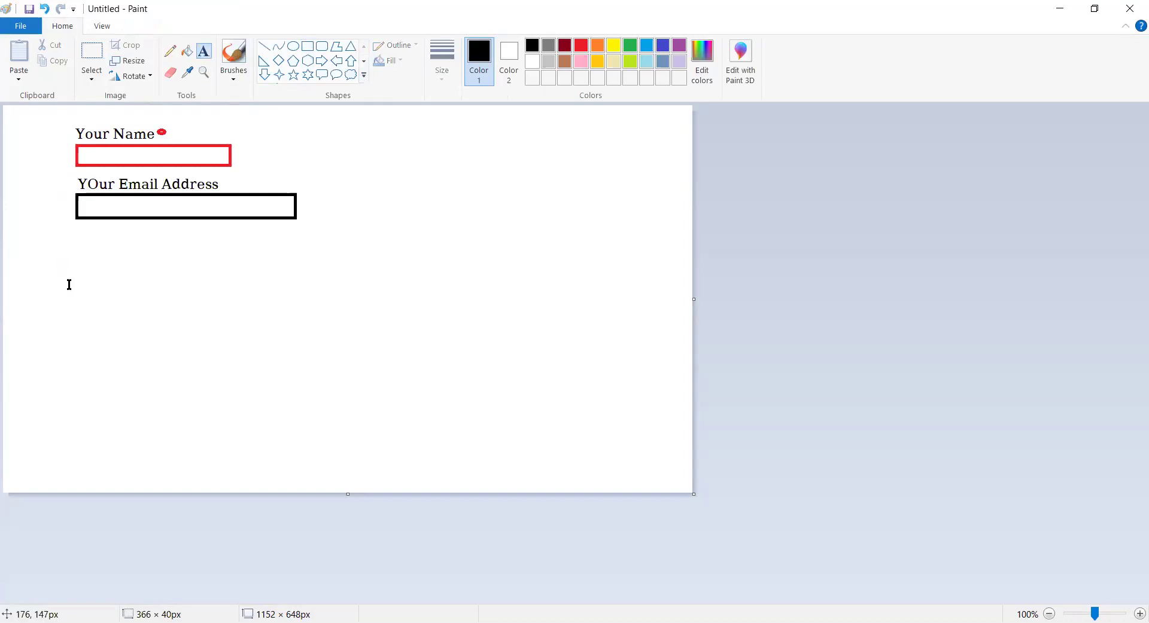
{"action": "left_click", "coordinate": [80, 240]}
{"action": "type", "text": "Mess"}
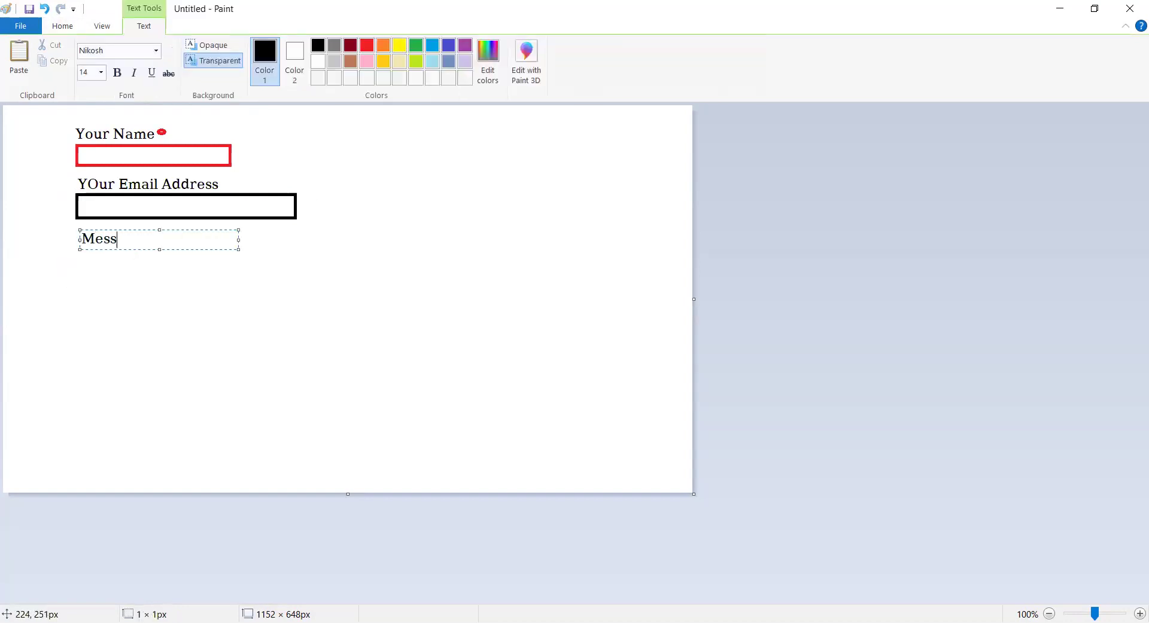
{"action": "type", "text": "ages"}
{"action": "scroll", "coordinate": [180, 63], "scroll_direction": "up", "scroll_amount": 2}
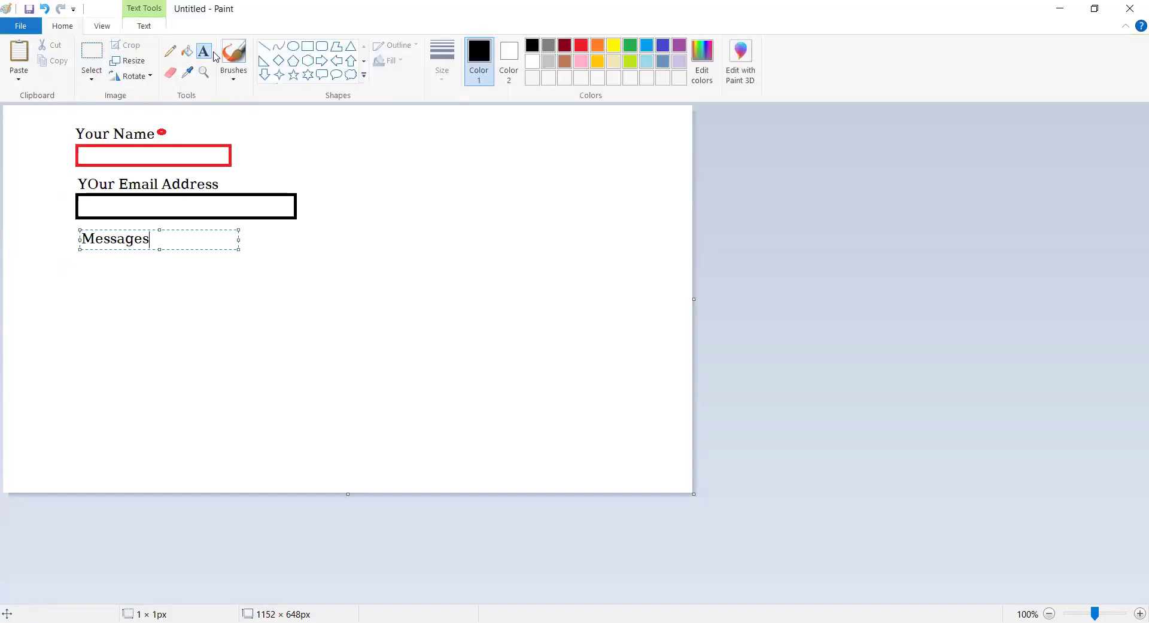
{"action": "left_click", "coordinate": [307, 46]}
{"action": "left_click_drag", "start_coordinate": [73, 250], "coordinate": [74, 252]}
{"action": "left_click_drag", "start_coordinate": [95, 293], "coordinate": [401, 389]}
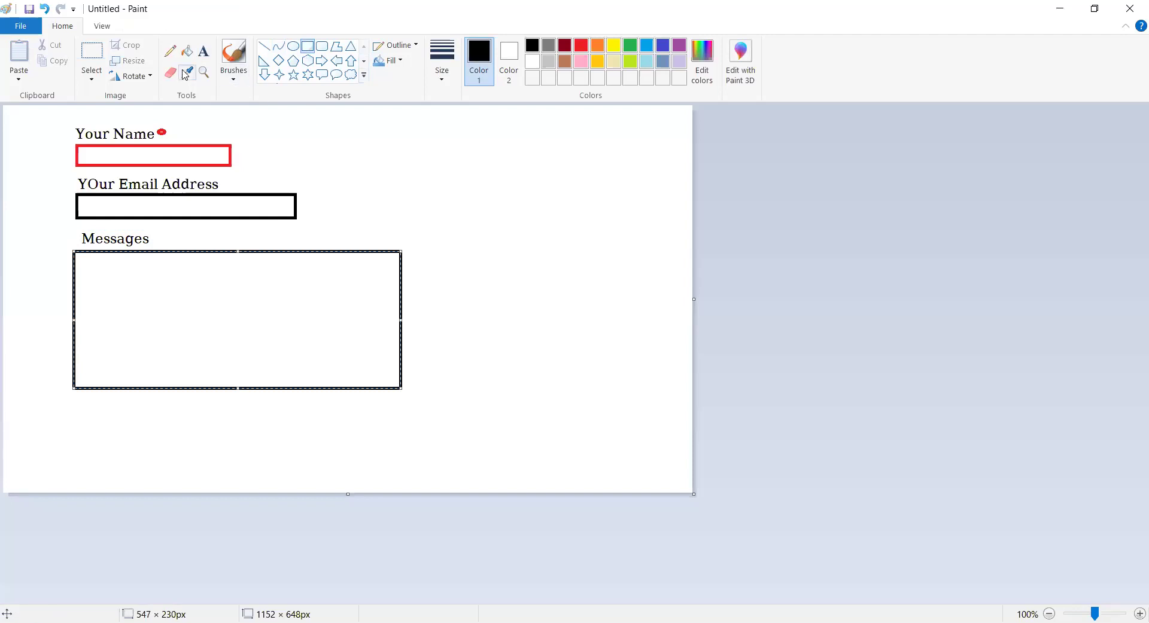
Step: Draw a red rounded button below the message box and centre a 'SEND' label inside it
{"action": "left_click", "coordinate": [321, 48]}
{"action": "left_click_drag", "start_coordinate": [108, 429], "coordinate": [192, 435]}
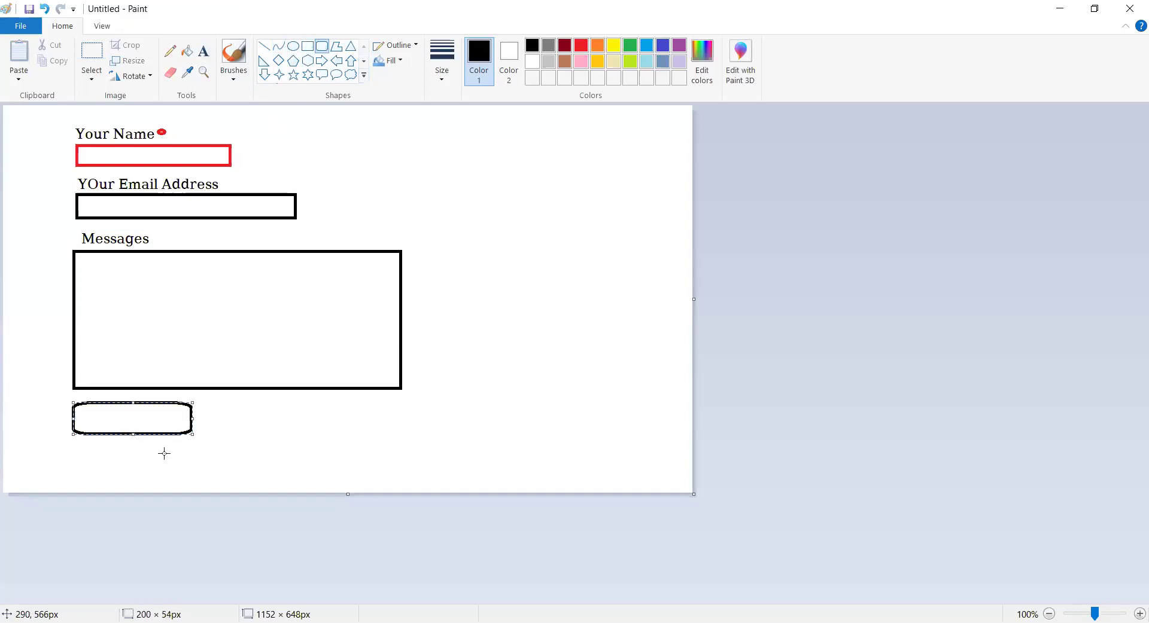
{"action": "left_click", "coordinate": [581, 46]}
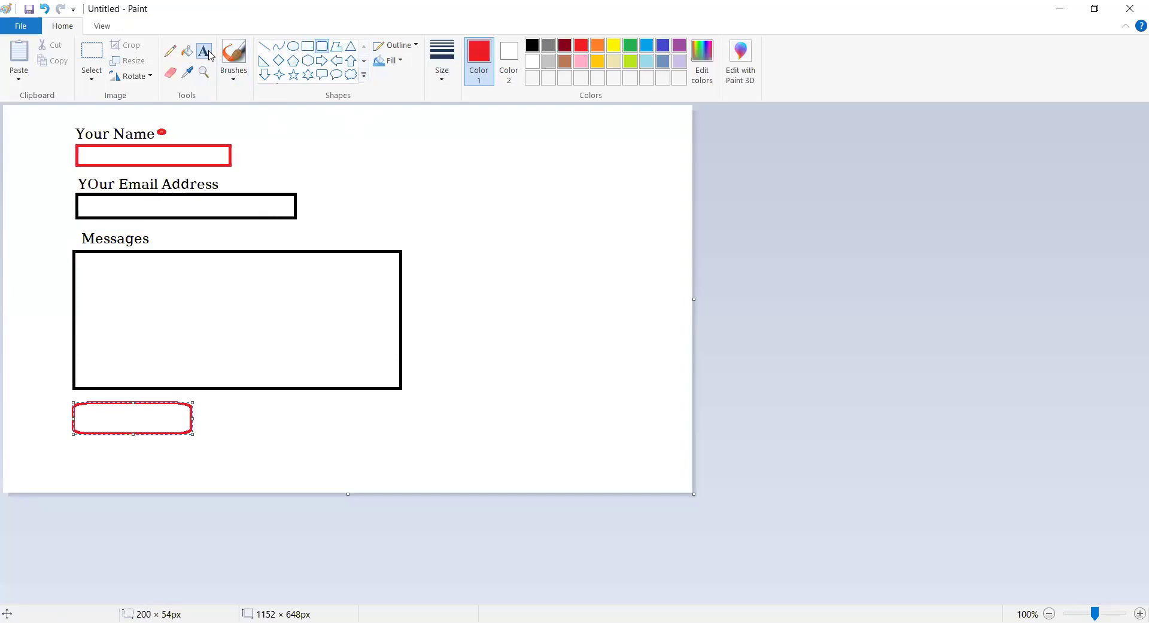
{"action": "left_click", "coordinate": [187, 52]}
{"action": "left_click", "coordinate": [204, 55]}
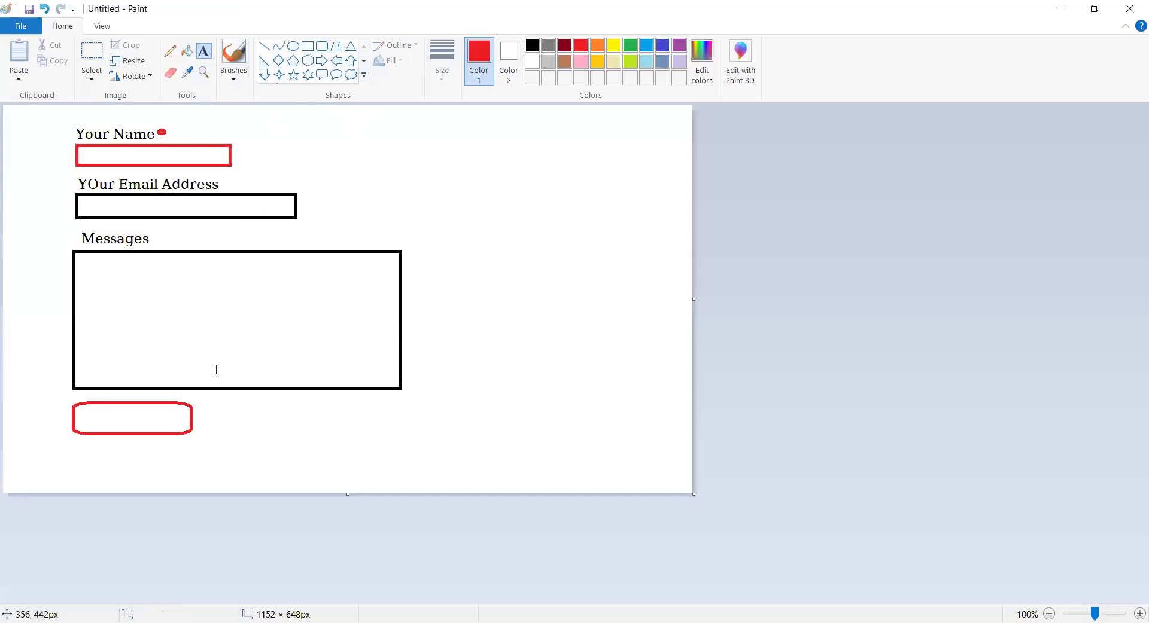
{"action": "left_click", "coordinate": [96, 412]}
{"action": "type", "text": "SEND"}
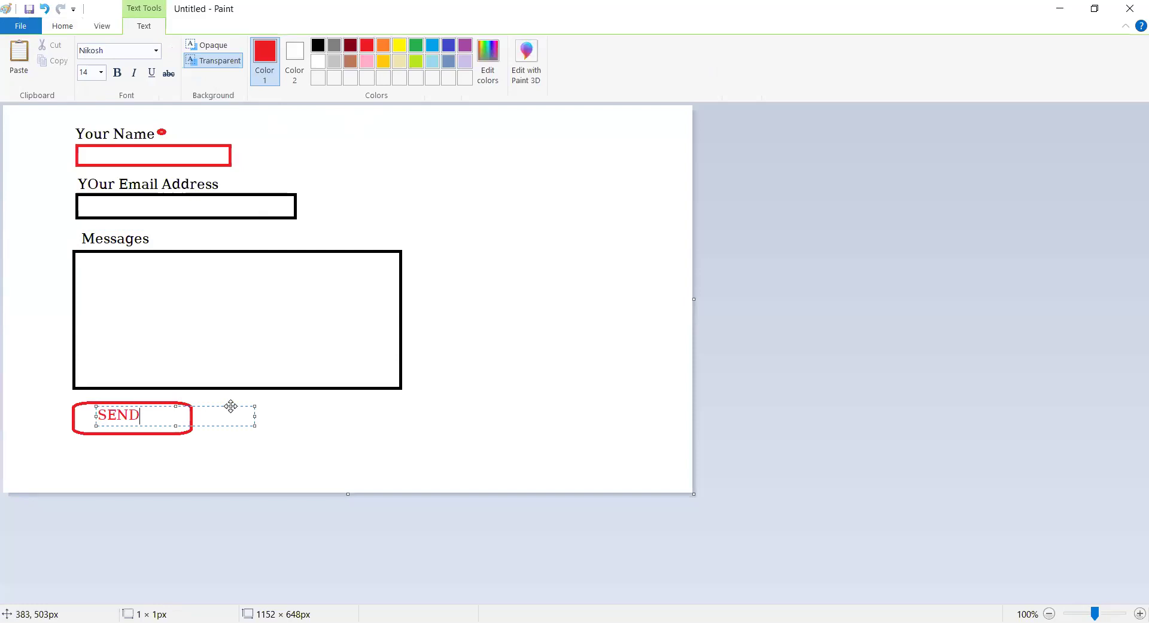
{"action": "left_click_drag", "start_coordinate": [231, 407], "coordinate": [241, 408]}
{"action": "left_click", "coordinate": [343, 419]}
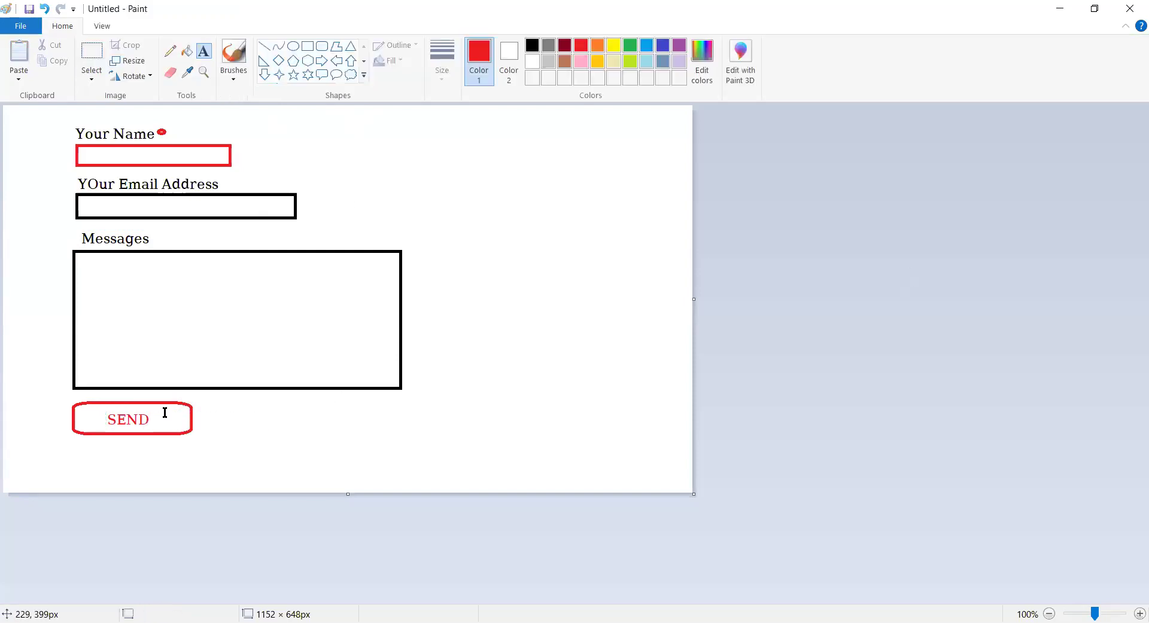
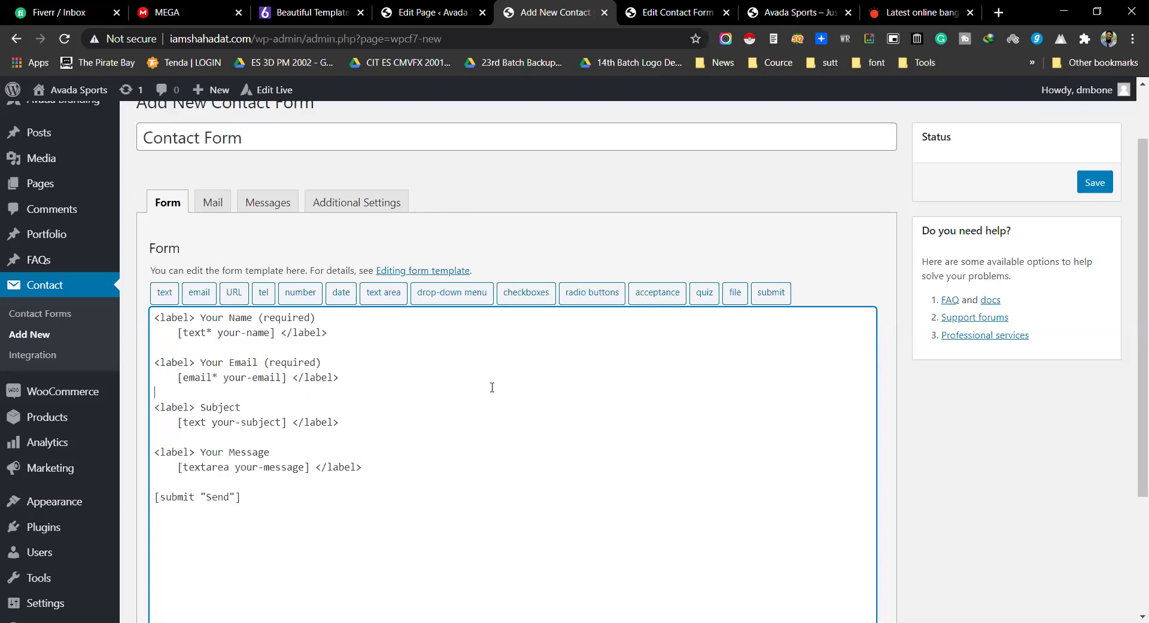
Step: Select and review the default name, email, subject and message form template
{"action": "left_click", "coordinate": [492, 388]}
{"action": "left_click_drag", "start_coordinate": [284, 518], "coordinate": [197, 323]}
{"action": "left_click", "coordinate": [206, 362]}
{"action": "scroll", "coordinate": [251, 396], "scroll_direction": "down", "scroll_amount": 3}
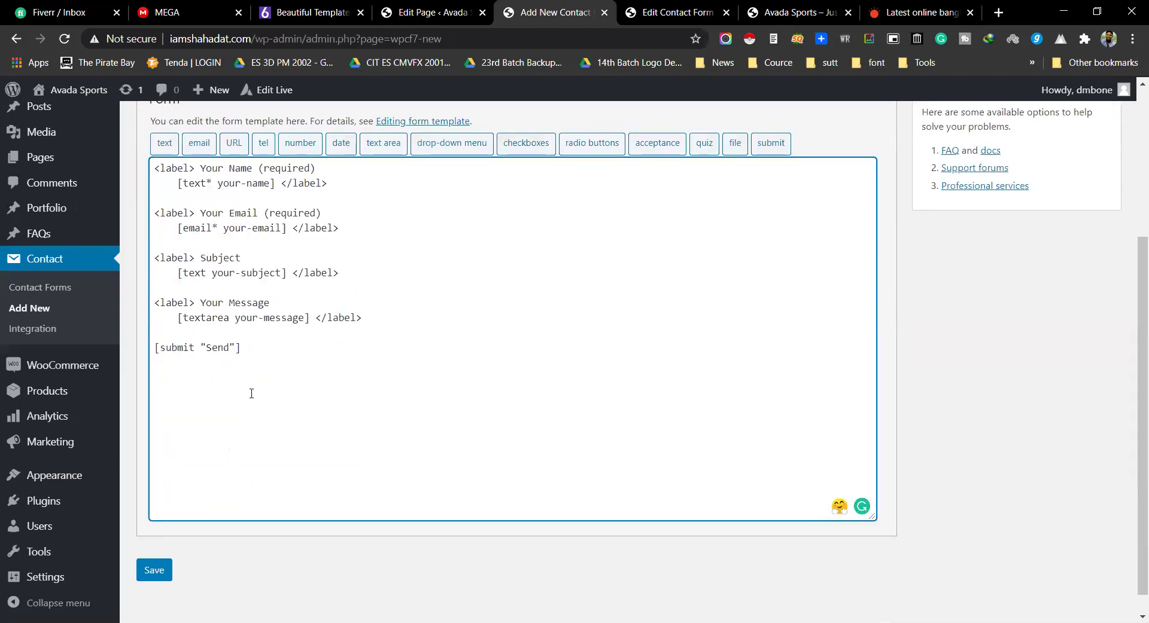
{"action": "scroll", "coordinate": [251, 394], "scroll_direction": "up", "scroll_amount": 4}
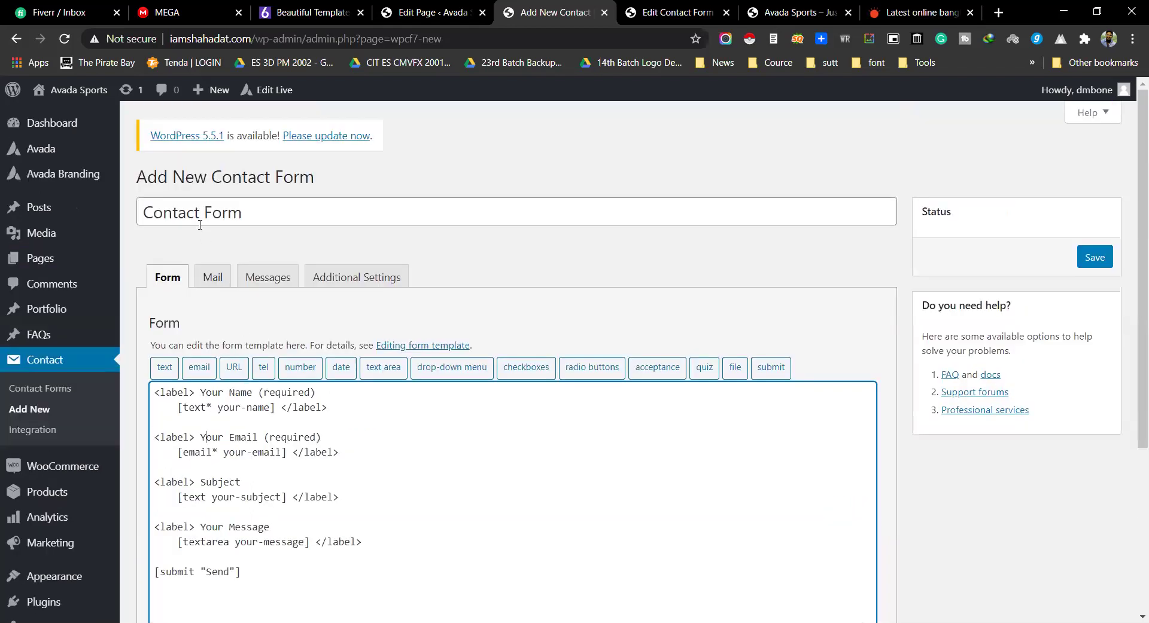
Step: On the Mail tab, review the recipient address, sender and additional header fields
{"action": "left_click", "coordinate": [215, 280]}
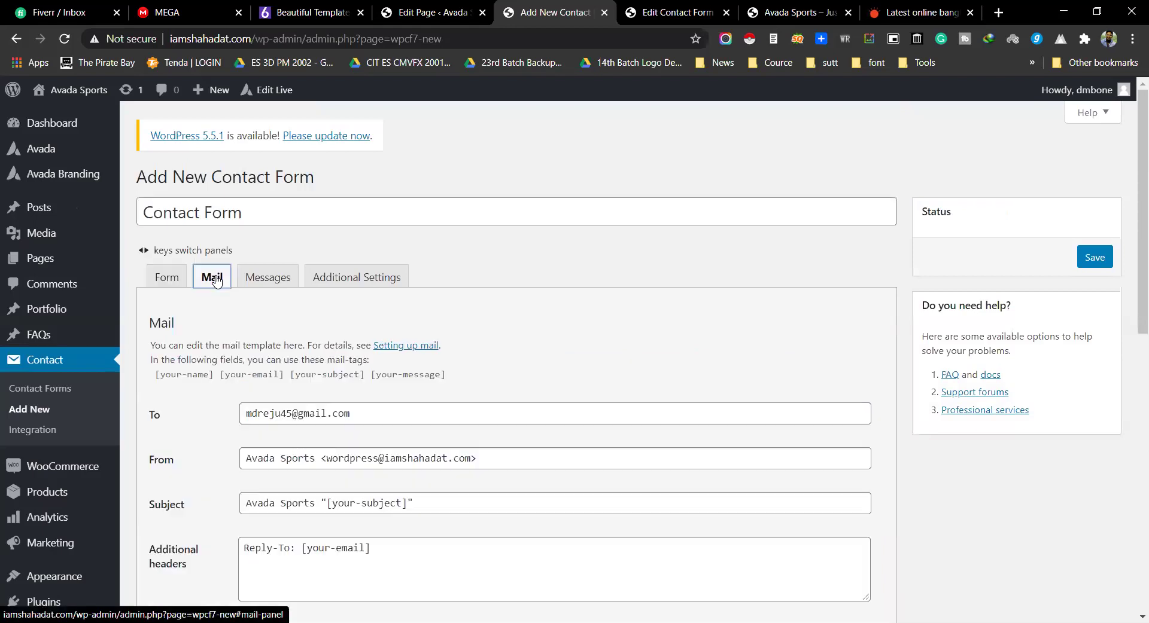
{"action": "scroll", "coordinate": [203, 342], "scroll_direction": "down", "scroll_amount": 1}
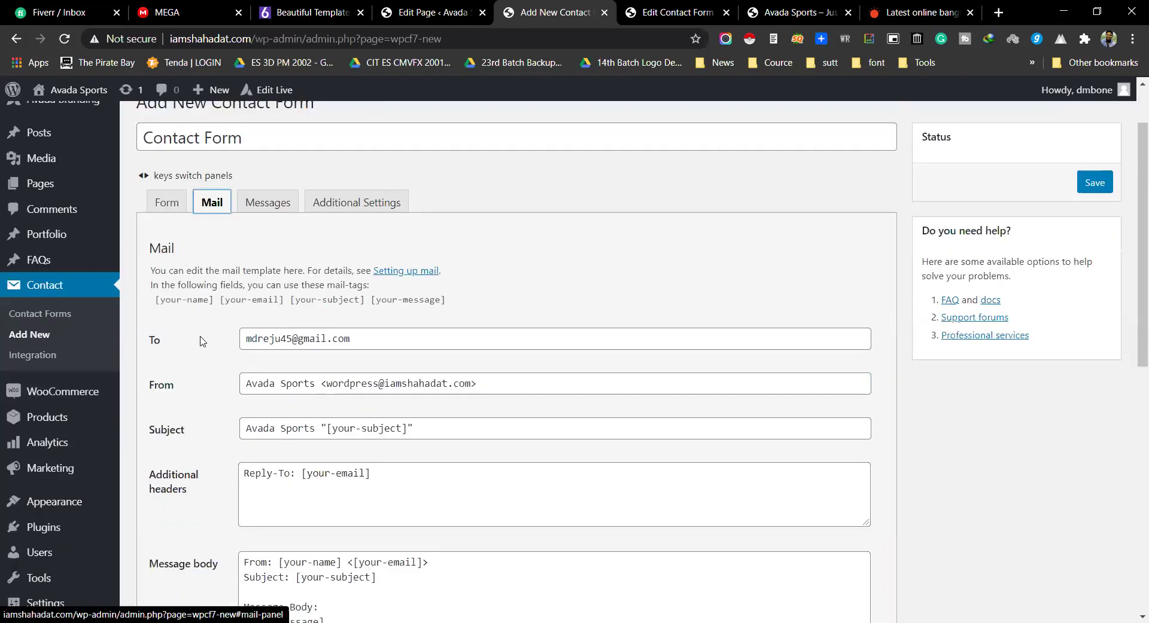
{"action": "left_click_drag", "start_coordinate": [246, 339], "coordinate": [383, 345]}
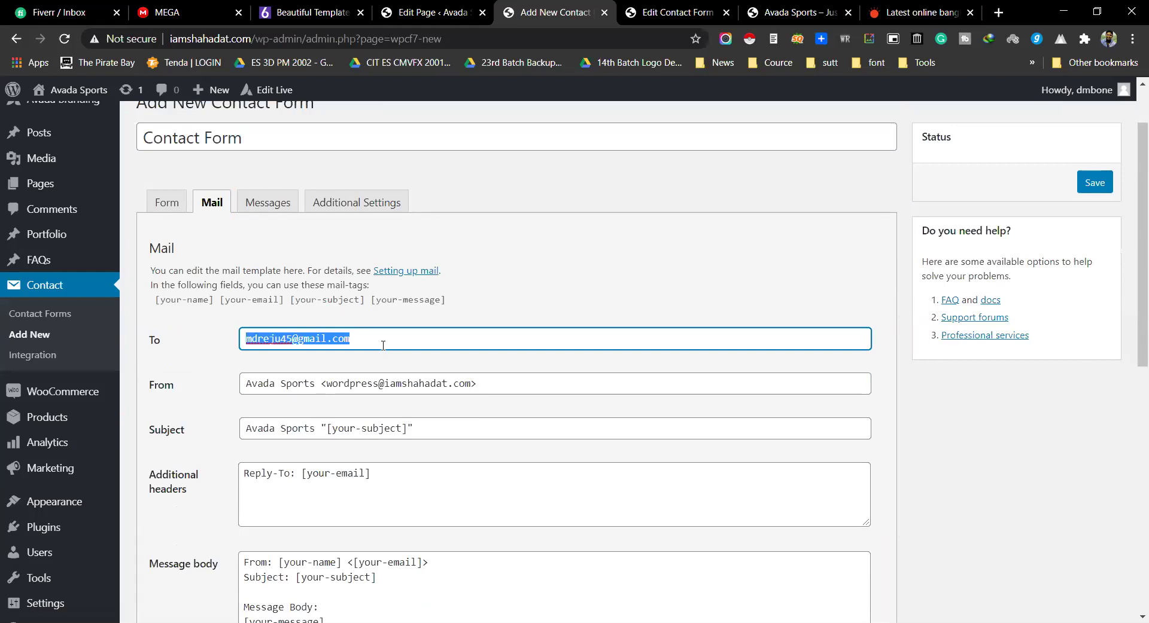
{"action": "triple_click", "coordinate": [322, 337]}
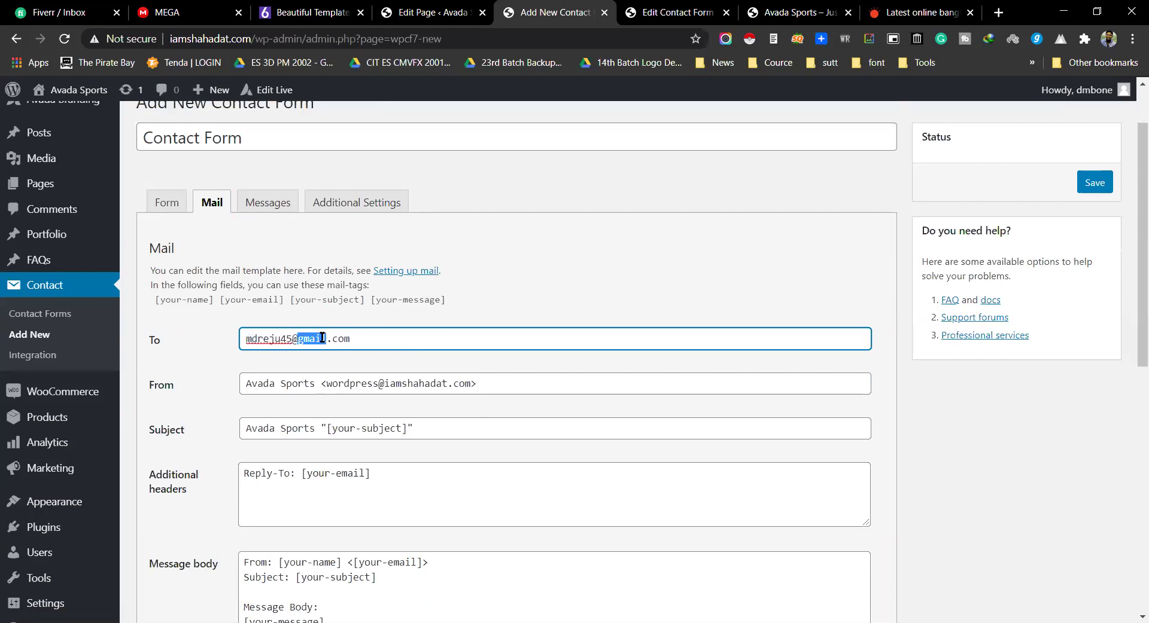
{"action": "scroll", "coordinate": [374, 317], "scroll_direction": "down", "scroll_amount": 2}
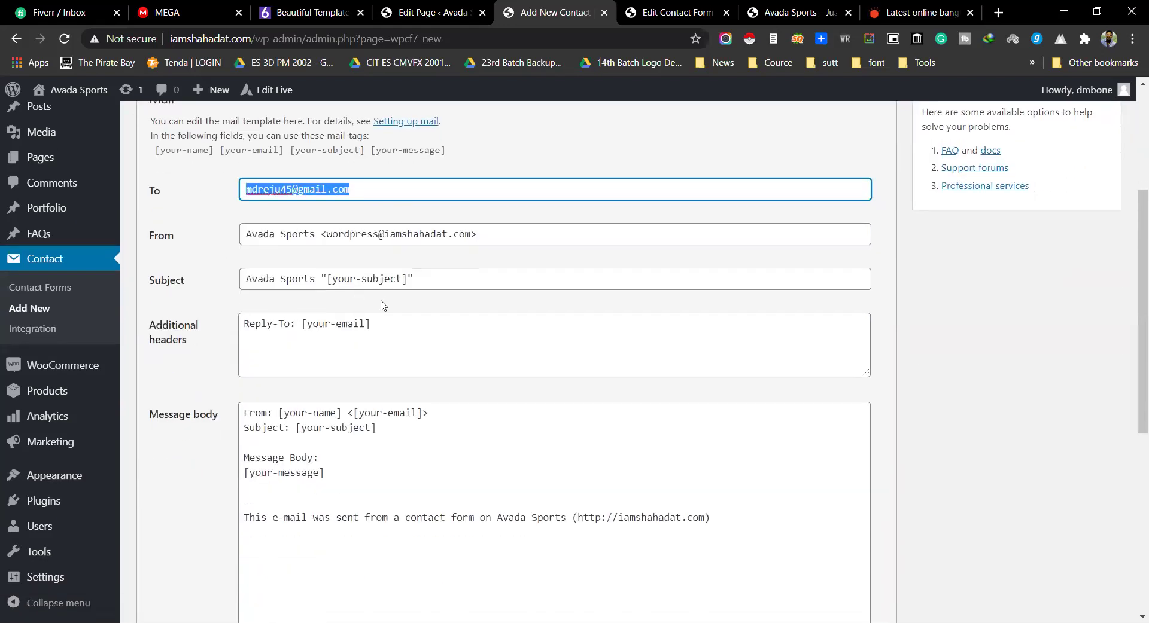
{"action": "left_click_drag", "start_coordinate": [328, 279], "coordinate": [402, 279]}
{"action": "left_click_drag", "start_coordinate": [295, 323], "coordinate": [404, 325]}
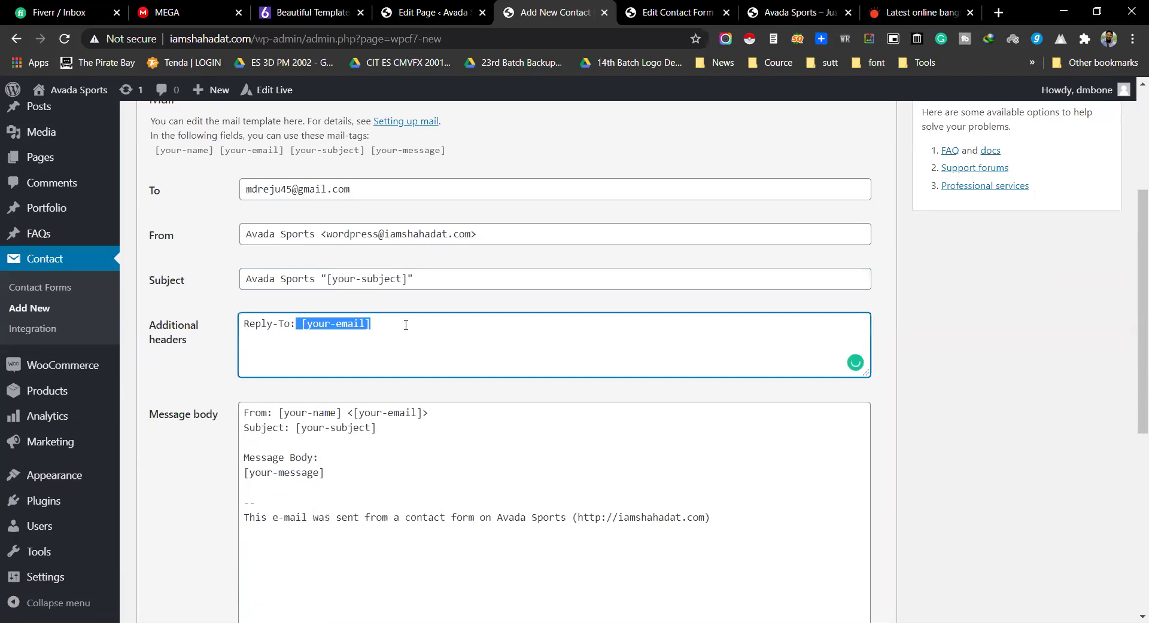
{"action": "scroll", "coordinate": [342, 449], "scroll_direction": "down", "scroll_amount": 2}
Step: Review the default message body and its footer lines, then show the Messages settings
{"action": "left_click_drag", "start_coordinate": [734, 411], "coordinate": [222, 257]}
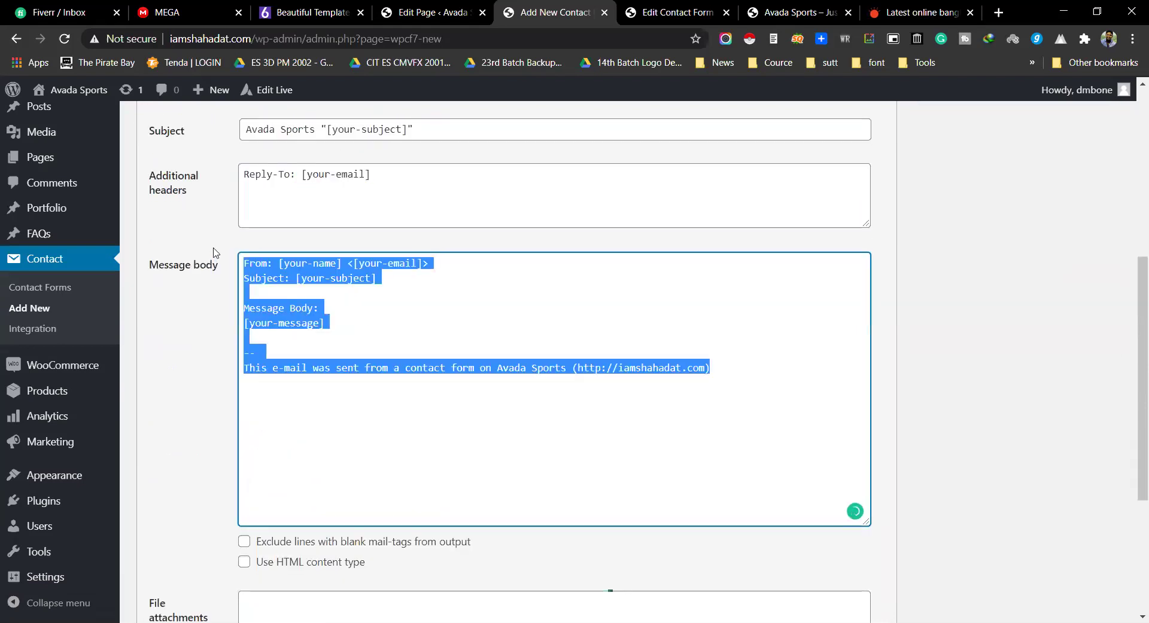
{"action": "left_click", "coordinate": [387, 364]}
{"action": "triple_click", "coordinate": [388, 366]}
{"action": "double_click", "coordinate": [525, 380]}
{"action": "triple_click", "coordinate": [525, 380]}
{"action": "scroll", "coordinate": [438, 398], "scroll_direction": "down", "scroll_amount": 2}
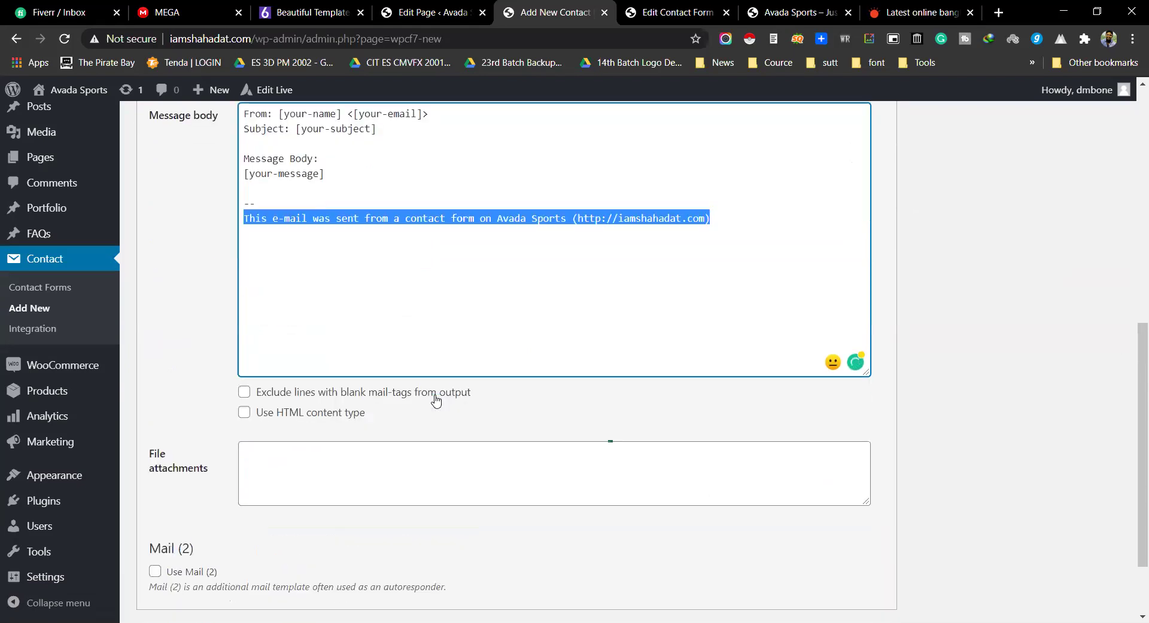
{"action": "scroll", "coordinate": [391, 471], "scroll_direction": "up", "scroll_amount": 3}
{"action": "scroll", "coordinate": [391, 471], "scroll_direction": "up", "scroll_amount": 6}
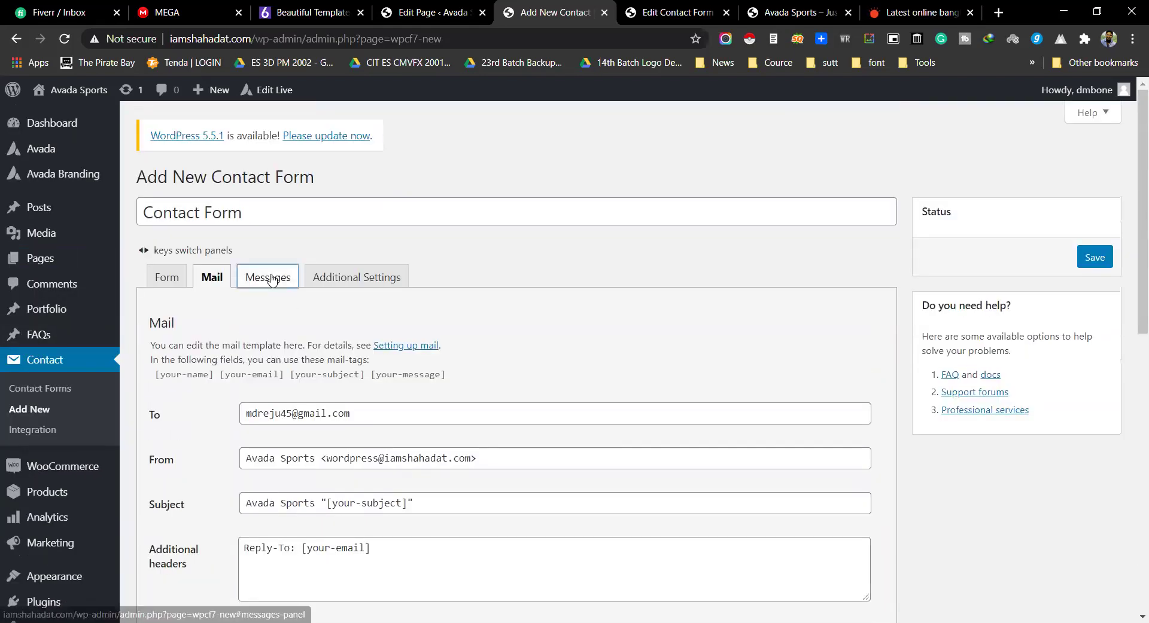
{"action": "left_click", "coordinate": [267, 277]}
{"action": "scroll", "coordinate": [292, 387], "scroll_direction": "down", "scroll_amount": 1}
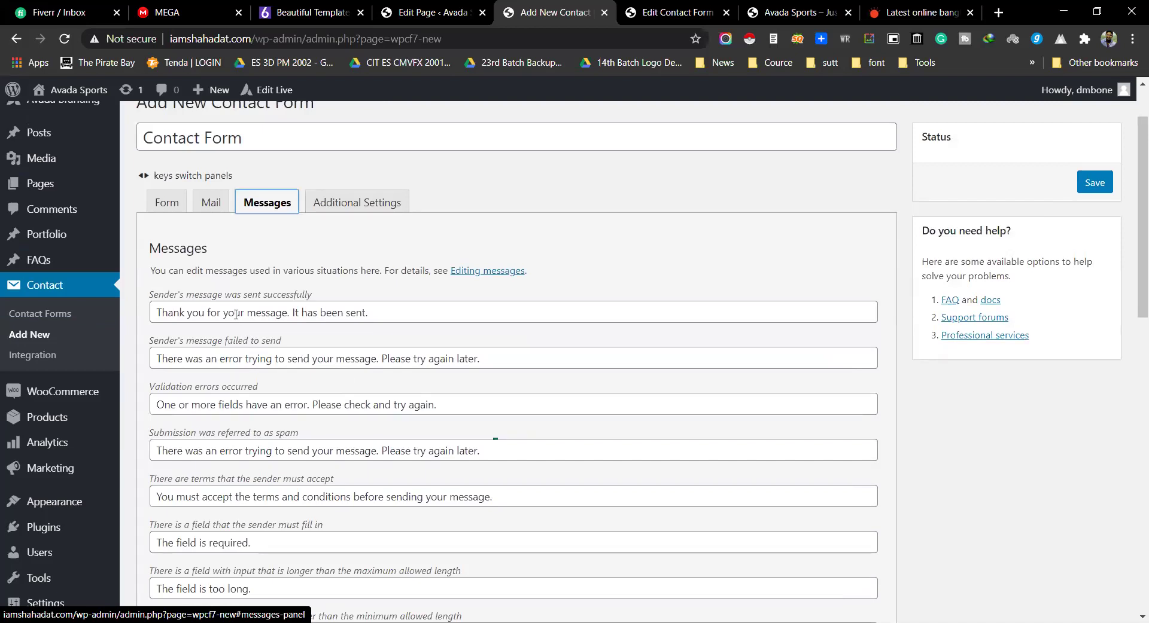
{"action": "left_click_drag", "start_coordinate": [157, 311], "coordinate": [446, 313]}
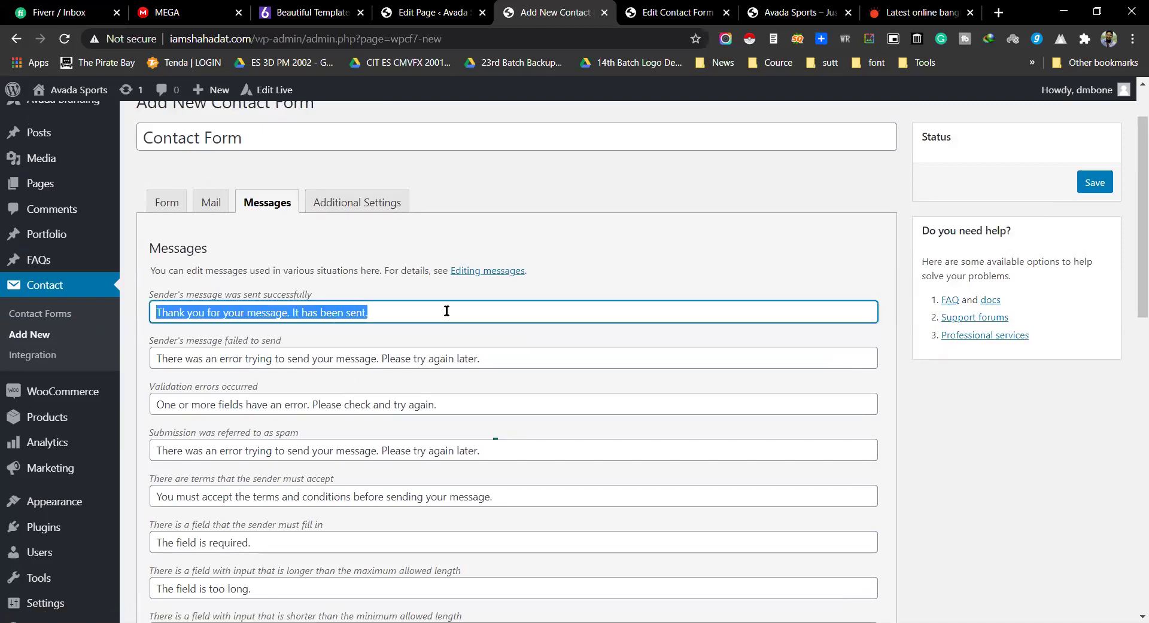
{"action": "left_click", "coordinate": [338, 313]}
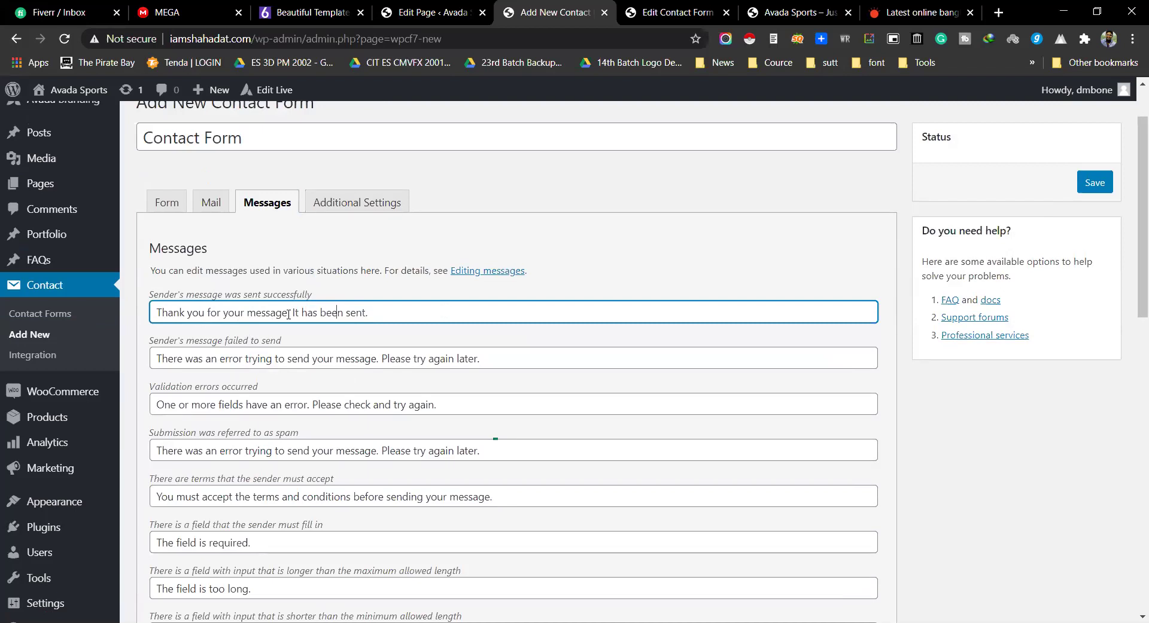
{"action": "left_click_drag", "start_coordinate": [291, 313], "coordinate": [374, 309]}
{"action": "key", "text": "ctrl+a"}
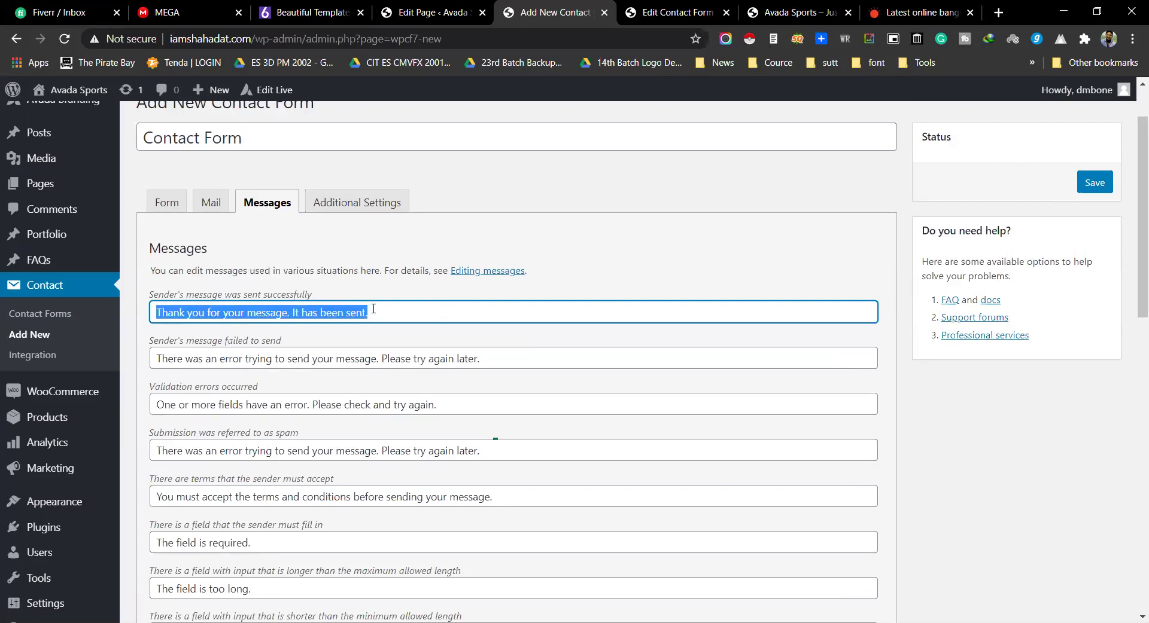
{"action": "left_click_drag", "start_coordinate": [159, 359], "coordinate": [487, 359]}
{"action": "left_click_drag", "start_coordinate": [155, 405], "coordinate": [429, 402]}
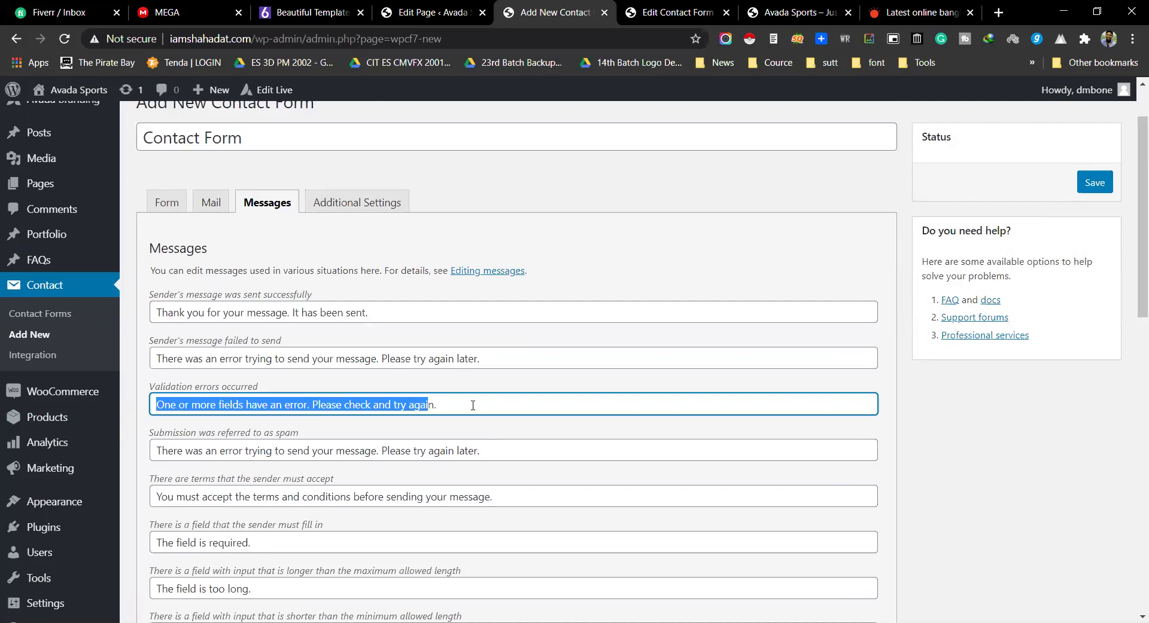
{"action": "scroll", "coordinate": [473, 406], "scroll_direction": "down", "scroll_amount": 4}
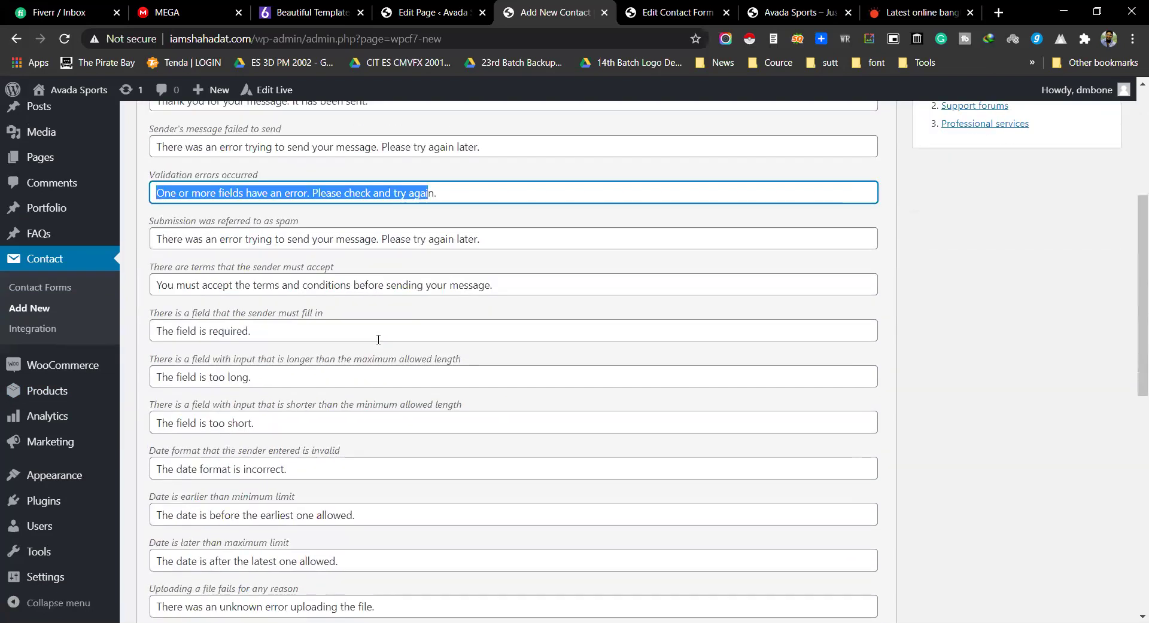
{"action": "scroll", "coordinate": [378, 339], "scroll_direction": "down", "scroll_amount": 10}
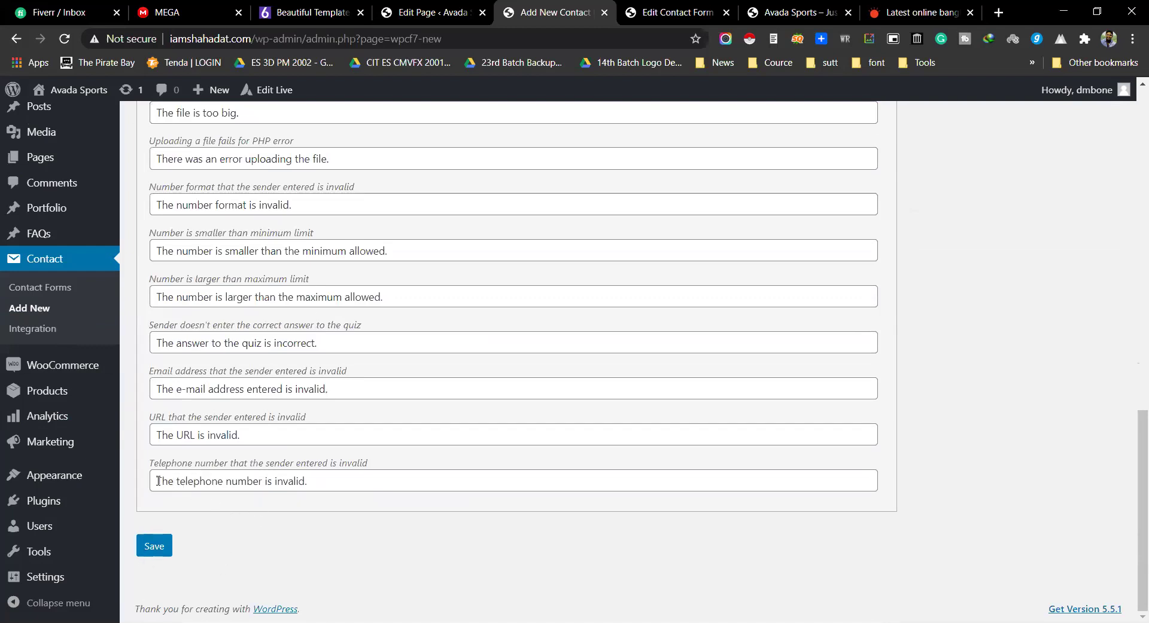
{"action": "left_click_drag", "start_coordinate": [156, 481], "coordinate": [322, 480]}
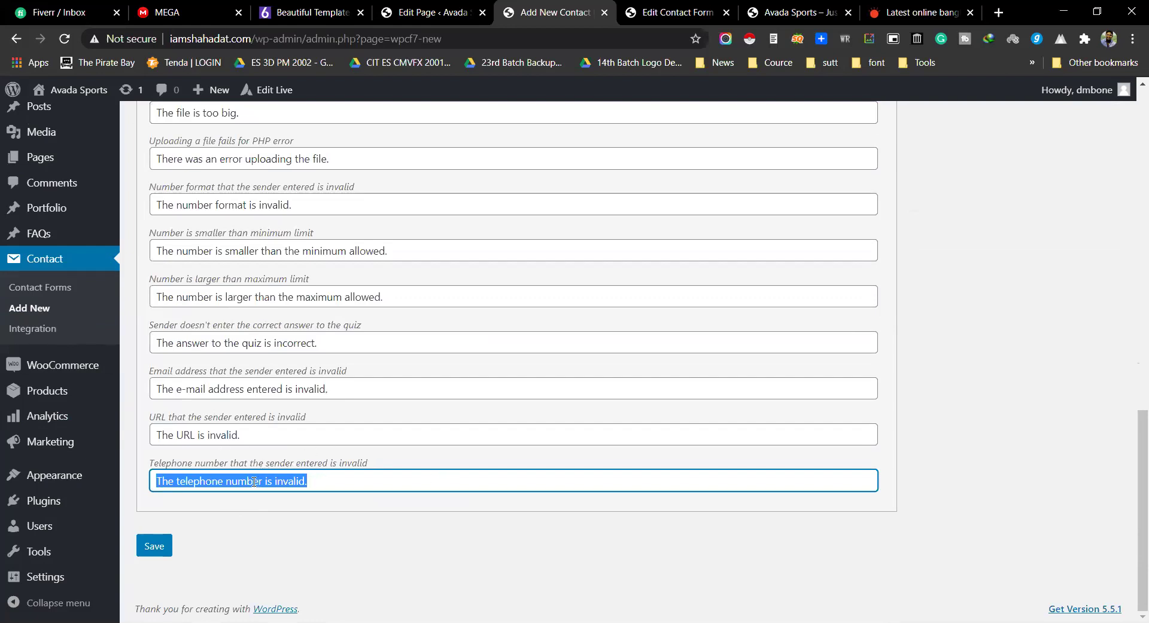
{"action": "double_click", "coordinate": [183, 436]}
{"action": "left_click_drag", "start_coordinate": [182, 439], "coordinate": [237, 436]}
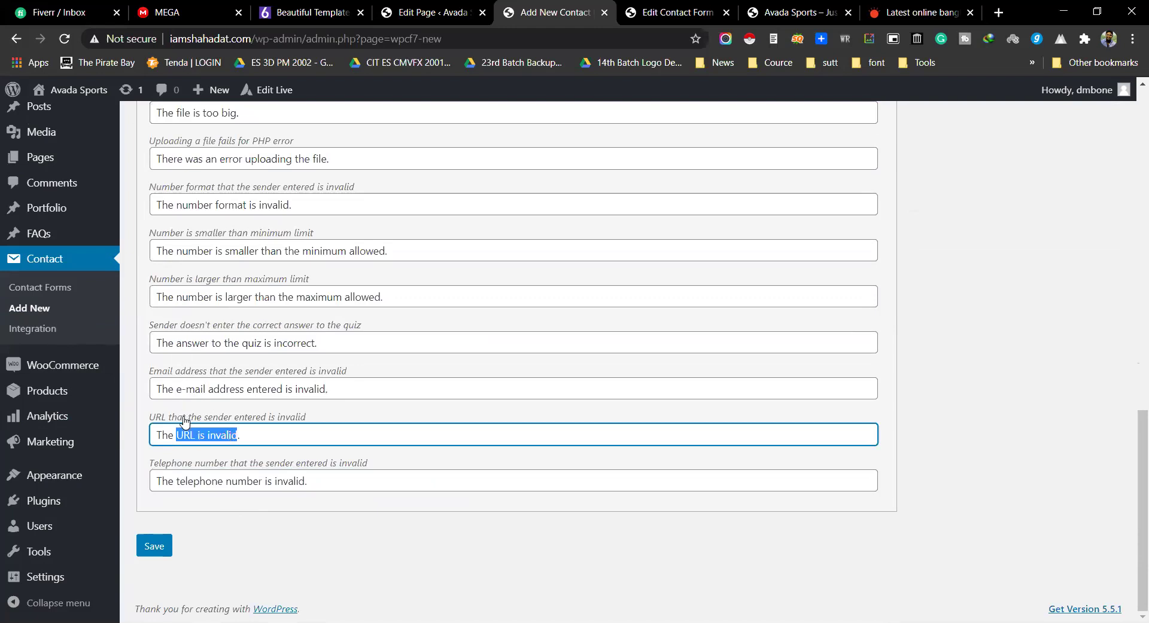
{"action": "left_click_drag", "start_coordinate": [157, 435], "coordinate": [242, 436]}
{"action": "left_click_drag", "start_coordinate": [156, 390], "coordinate": [377, 390]}
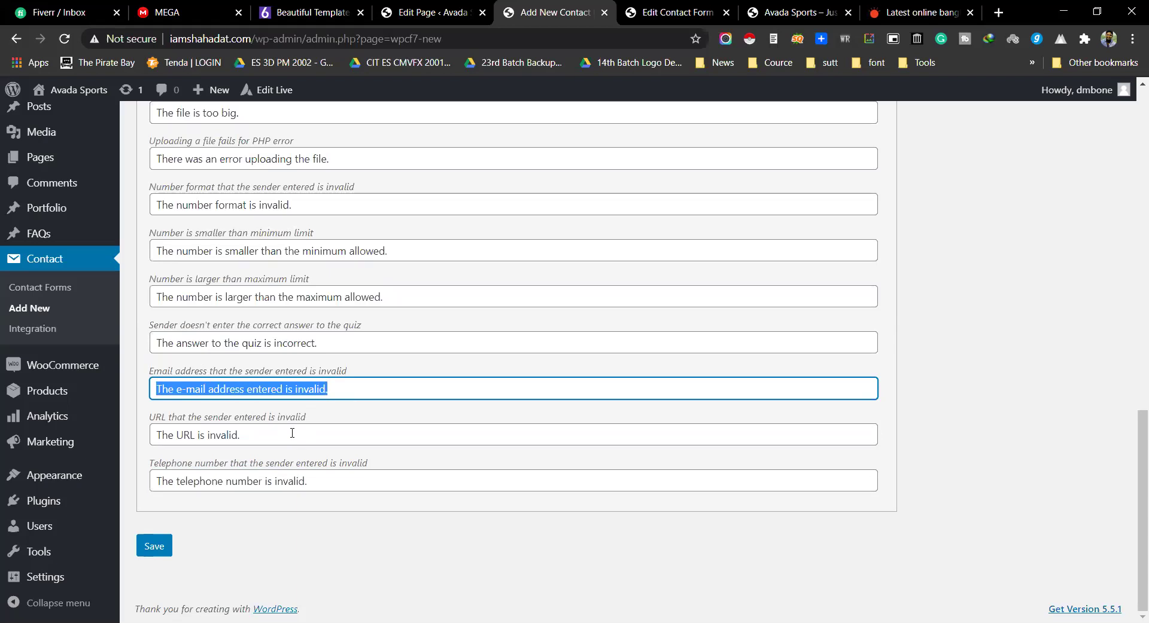
{"action": "scroll", "coordinate": [263, 556], "scroll_direction": "up", "scroll_amount": 4}
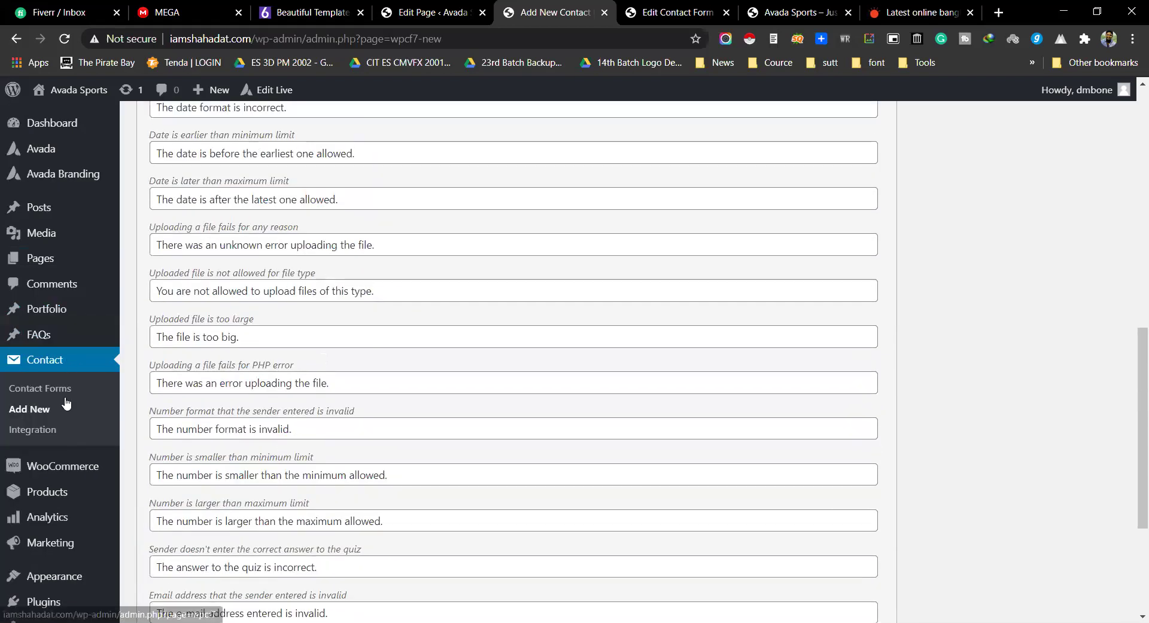
{"action": "scroll", "coordinate": [352, 413], "scroll_direction": "up", "scroll_amount": 11}
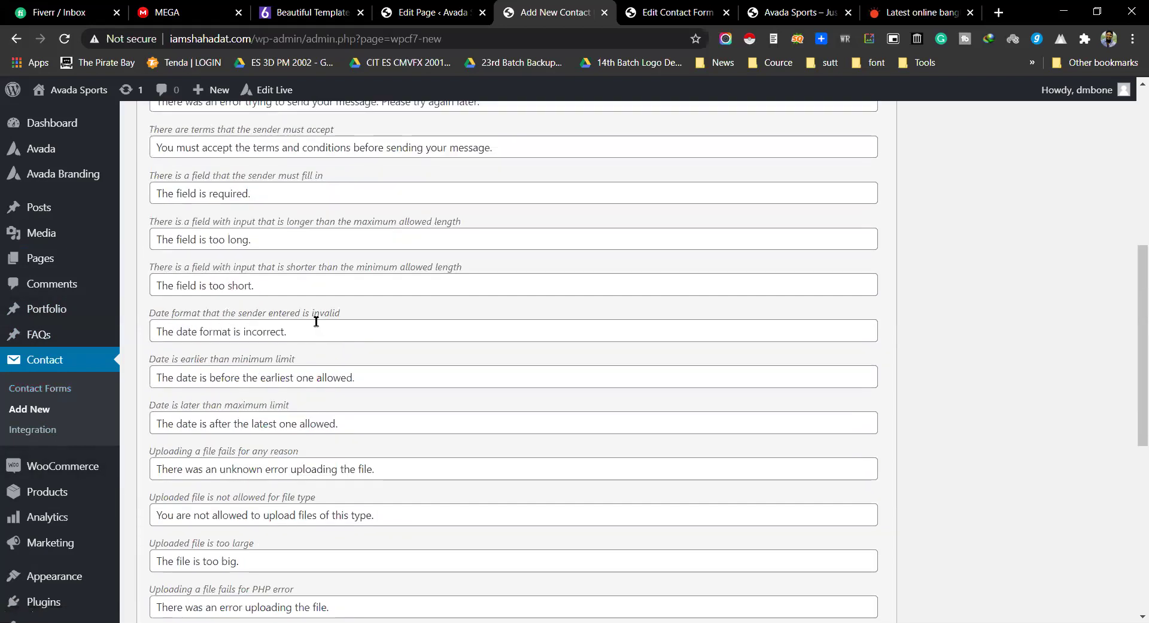
{"action": "double_click", "coordinate": [222, 212]}
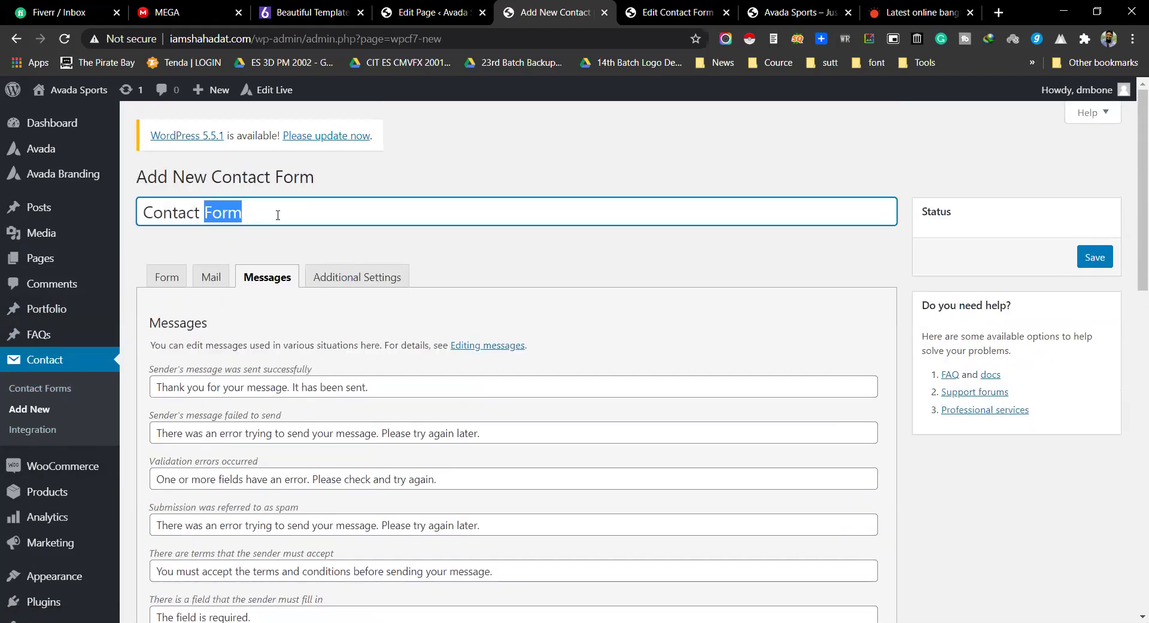
Step: Return to the builder page and browse the Contact Form 7 Select Form list
{"action": "left_click", "coordinate": [432, 12]}
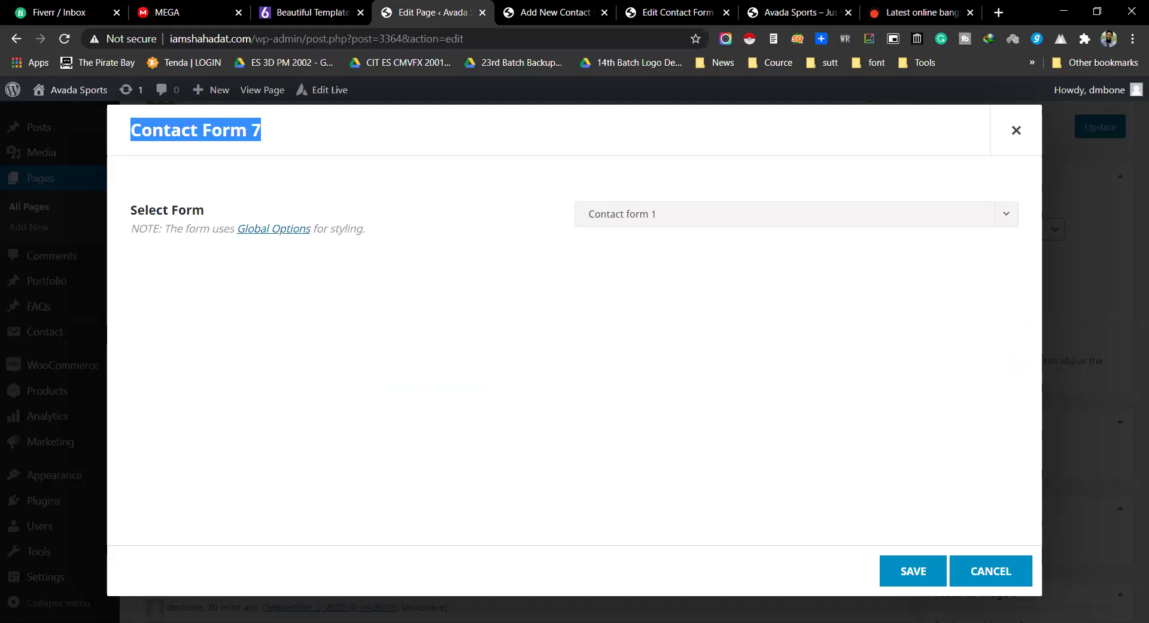
{"action": "left_click", "coordinate": [777, 214]}
{"action": "scroll", "coordinate": [684, 379], "scroll_direction": "down", "scroll_amount": 2}
{"action": "scroll", "coordinate": [709, 340], "scroll_direction": "up", "scroll_amount": 1}
{"action": "scroll", "coordinate": [709, 341], "scroll_direction": "down", "scroll_amount": 1}
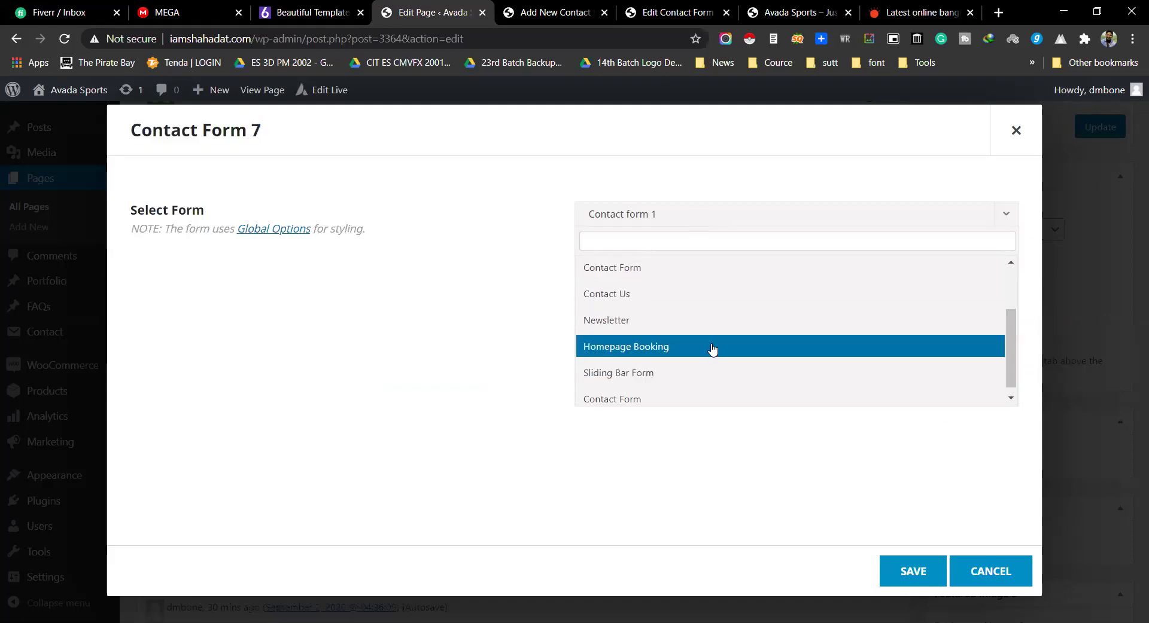
{"action": "scroll", "coordinate": [698, 387], "scroll_direction": "up", "scroll_amount": 3}
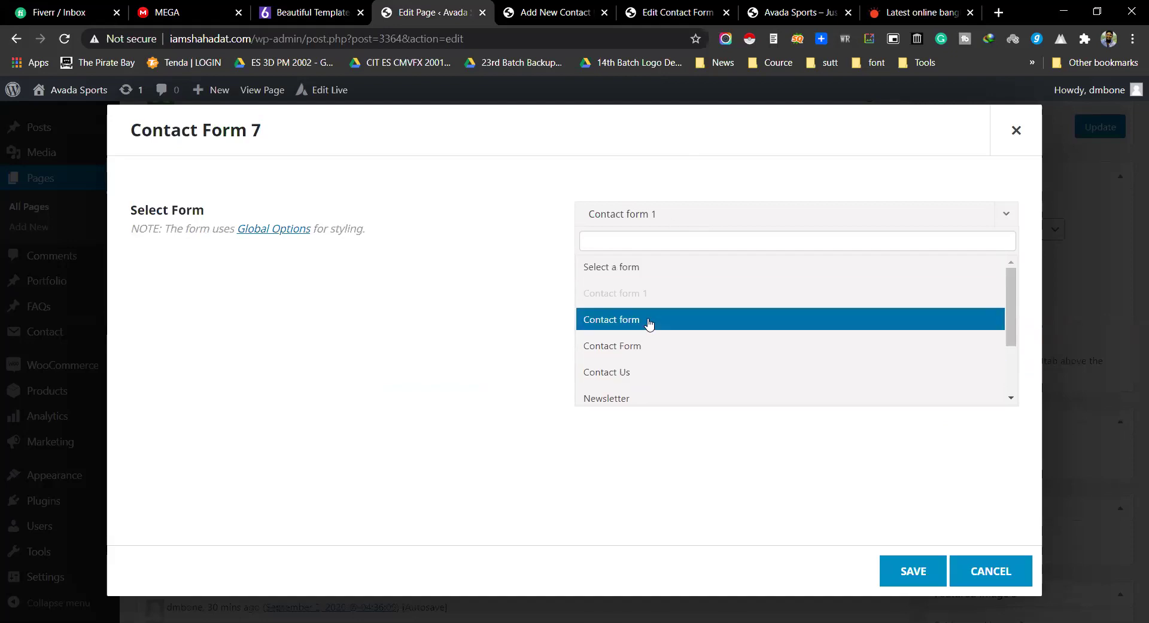
Step: Cancel the Contact Form 7 element without choosing a form, and bring up the element list
{"action": "left_click", "coordinate": [612, 493]}
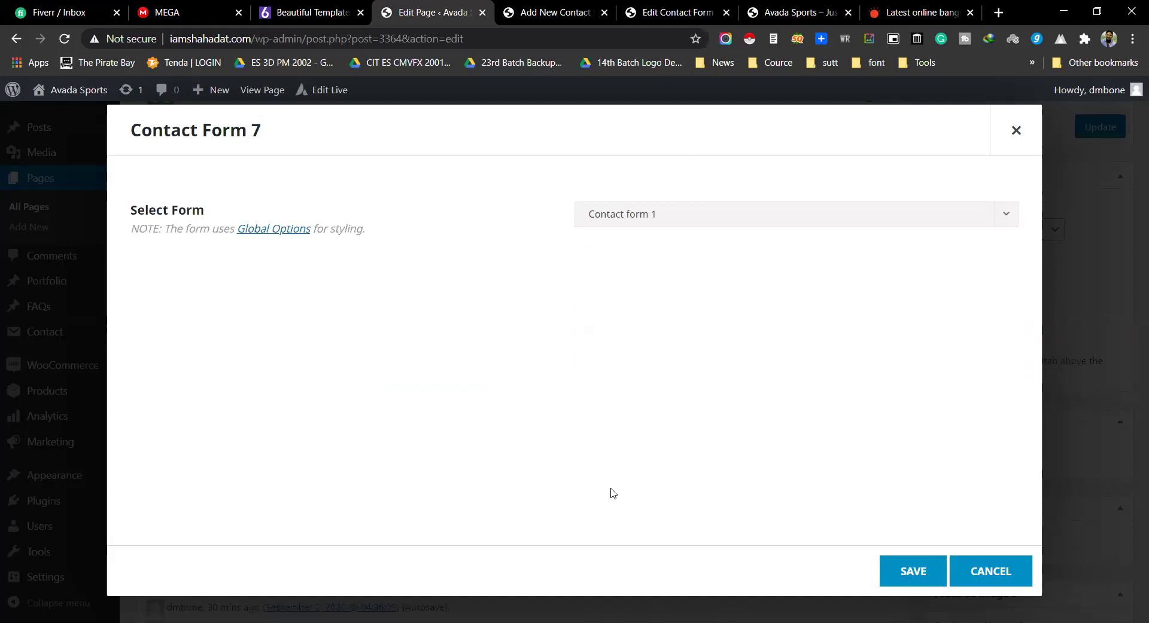
{"action": "left_click", "coordinate": [1011, 574]}
{"action": "left_click", "coordinate": [715, 306]}
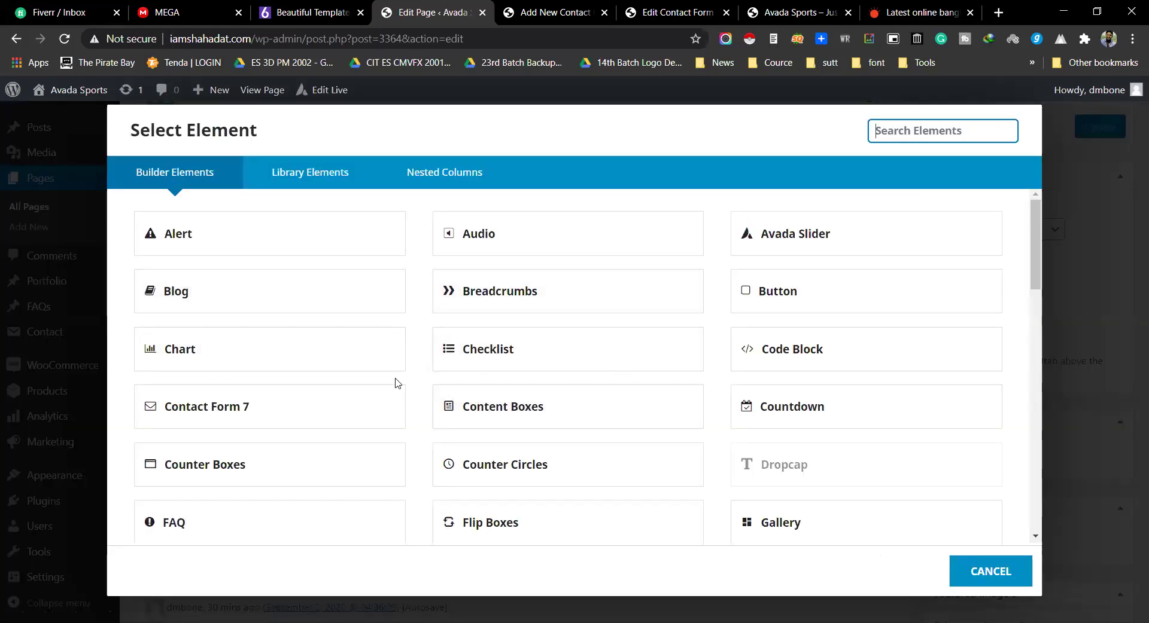
Step: Insert a Content Boxes element from the Builder Elements list
{"action": "scroll", "coordinate": [398, 381], "scroll_direction": "down", "scroll_amount": 1}
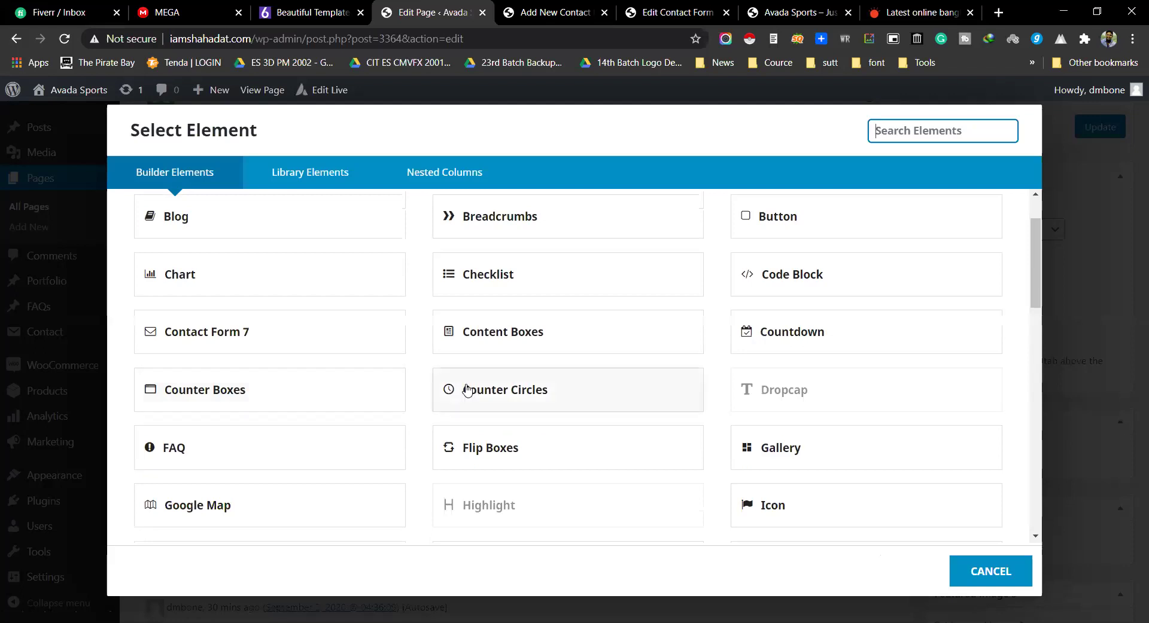
{"action": "left_click", "coordinate": [507, 328]}
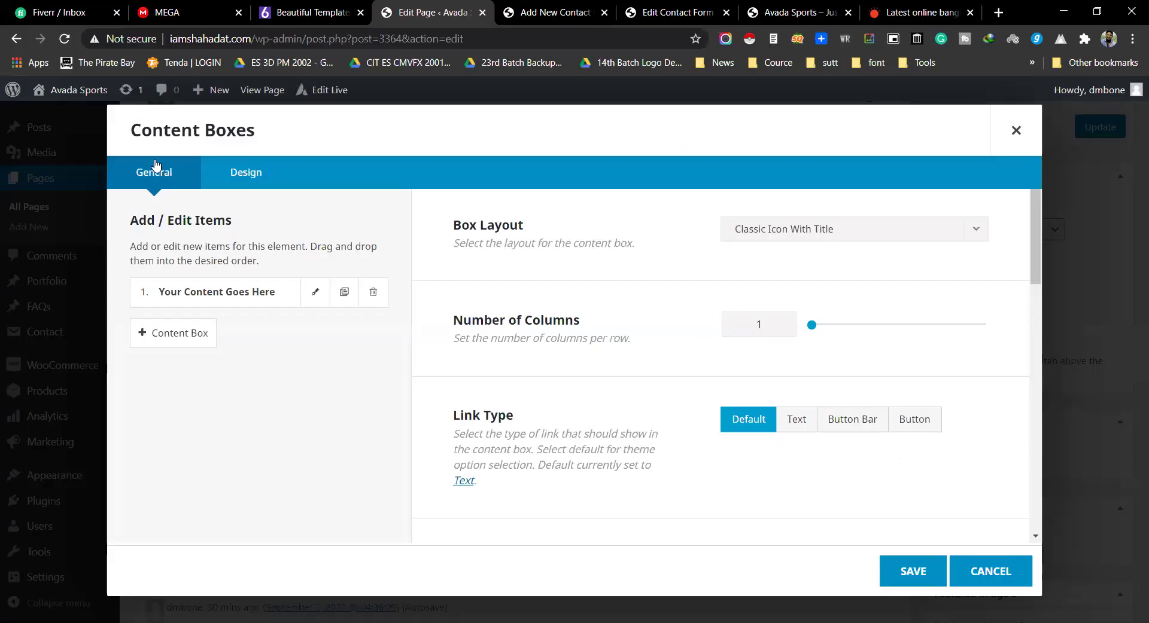
{"action": "triple_click", "coordinate": [155, 130]}
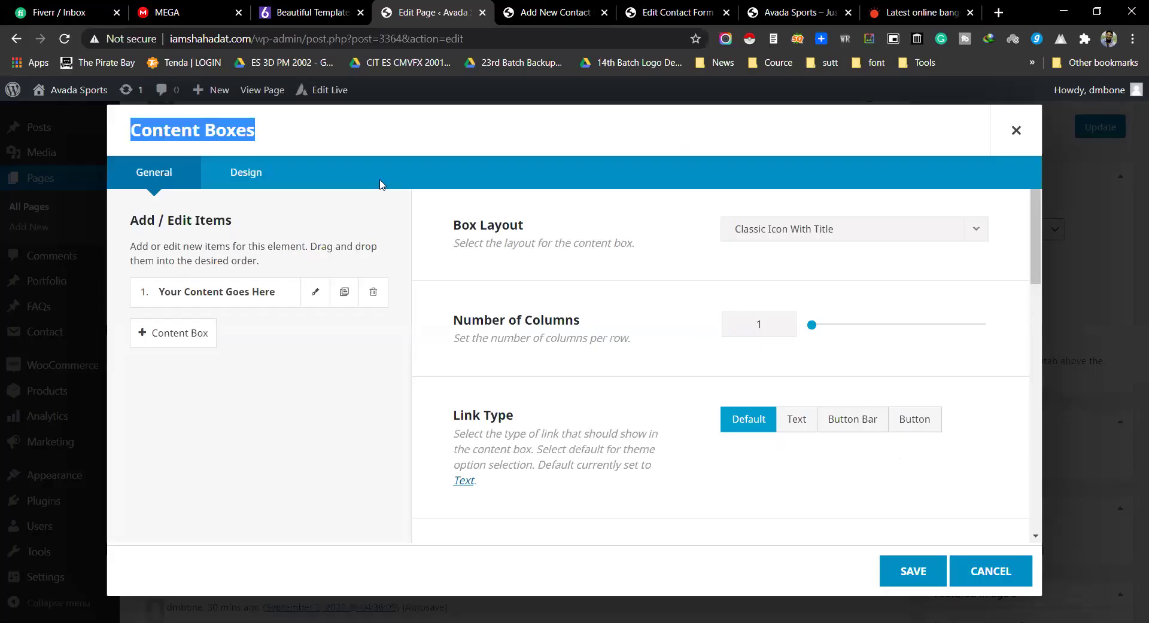
Step: Keep the Classic Icon With Title box layout and set Number of Columns to 2
{"action": "left_click_drag", "start_coordinate": [453, 226], "coordinate": [536, 226]}
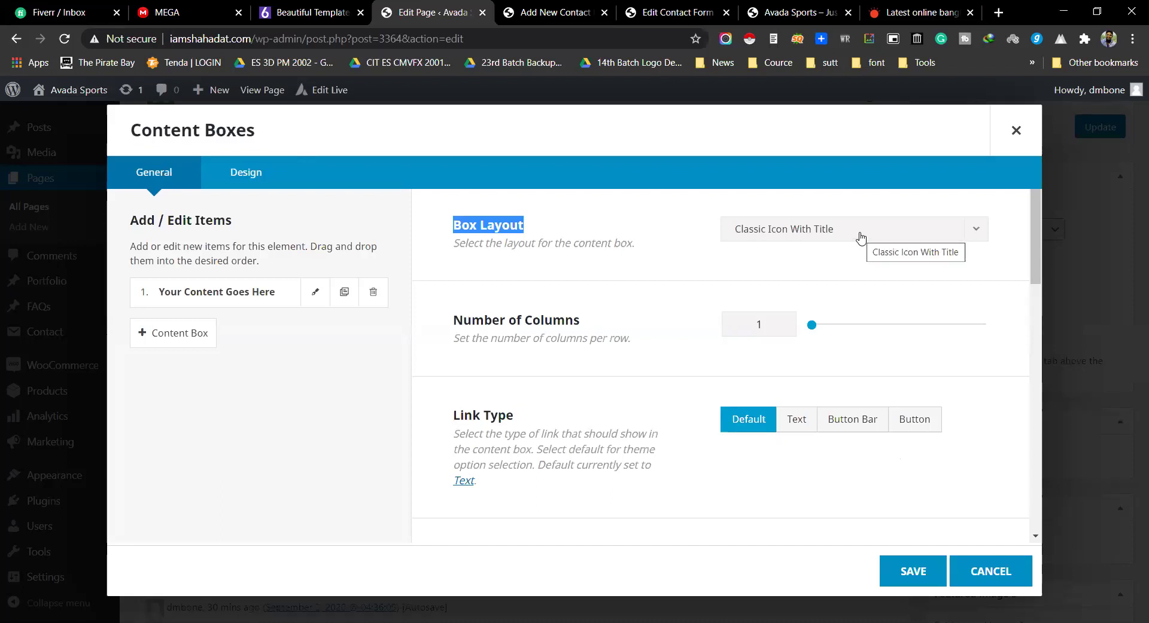
{"action": "left_click", "coordinate": [860, 239]}
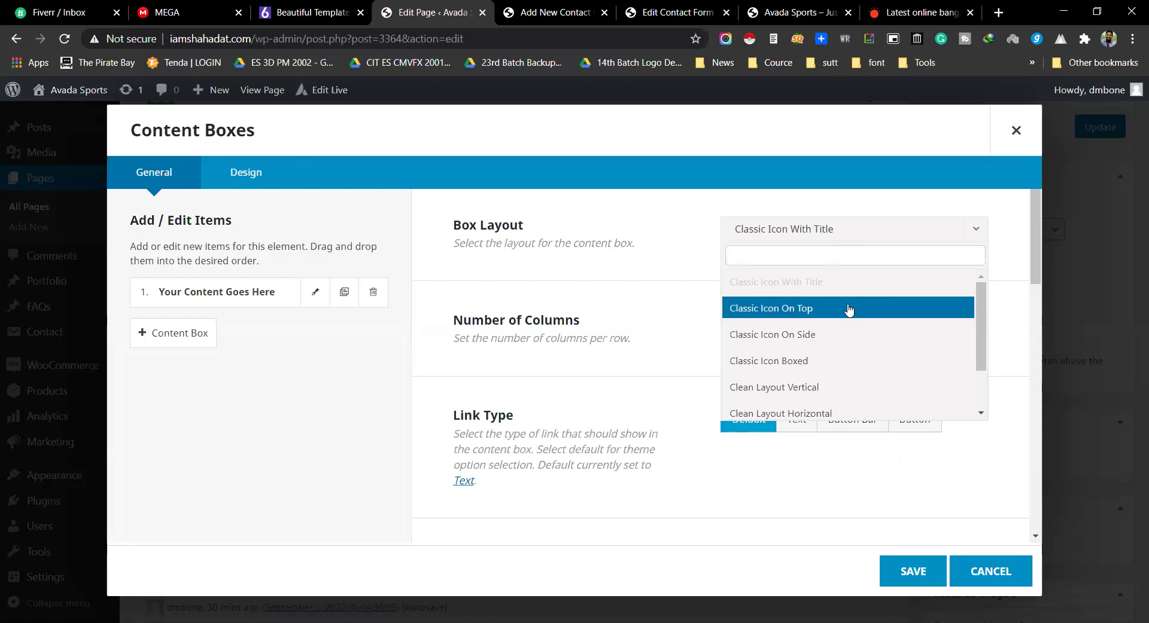
{"action": "scroll", "coordinate": [829, 366], "scroll_direction": "down", "scroll_amount": 1}
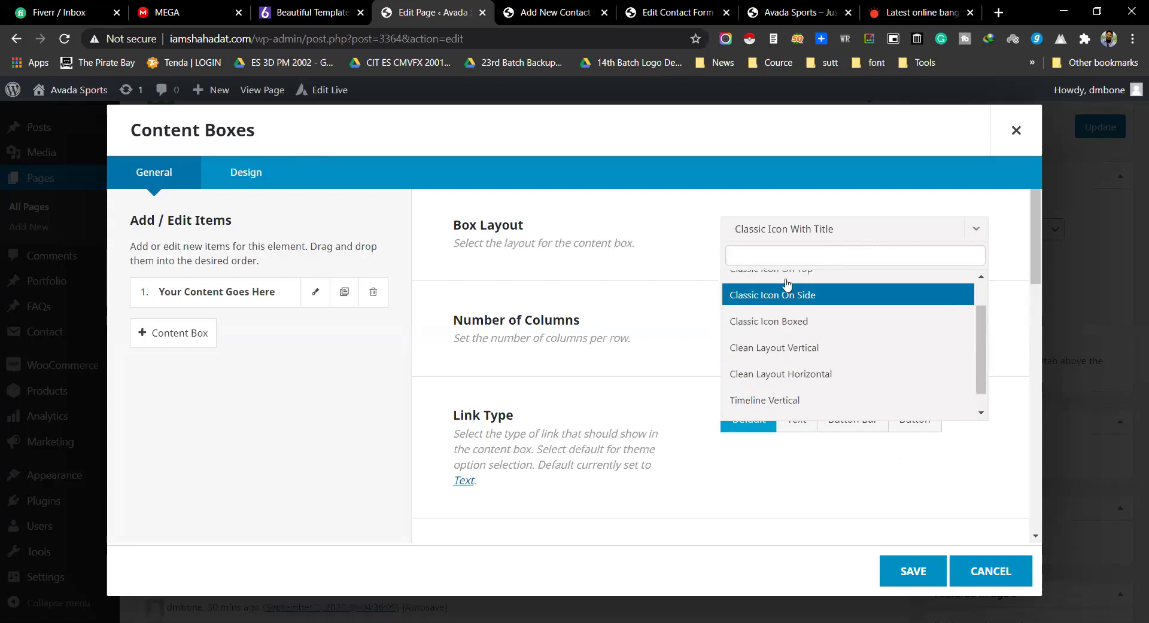
{"action": "scroll", "coordinate": [781, 294], "scroll_direction": "up", "scroll_amount": 1}
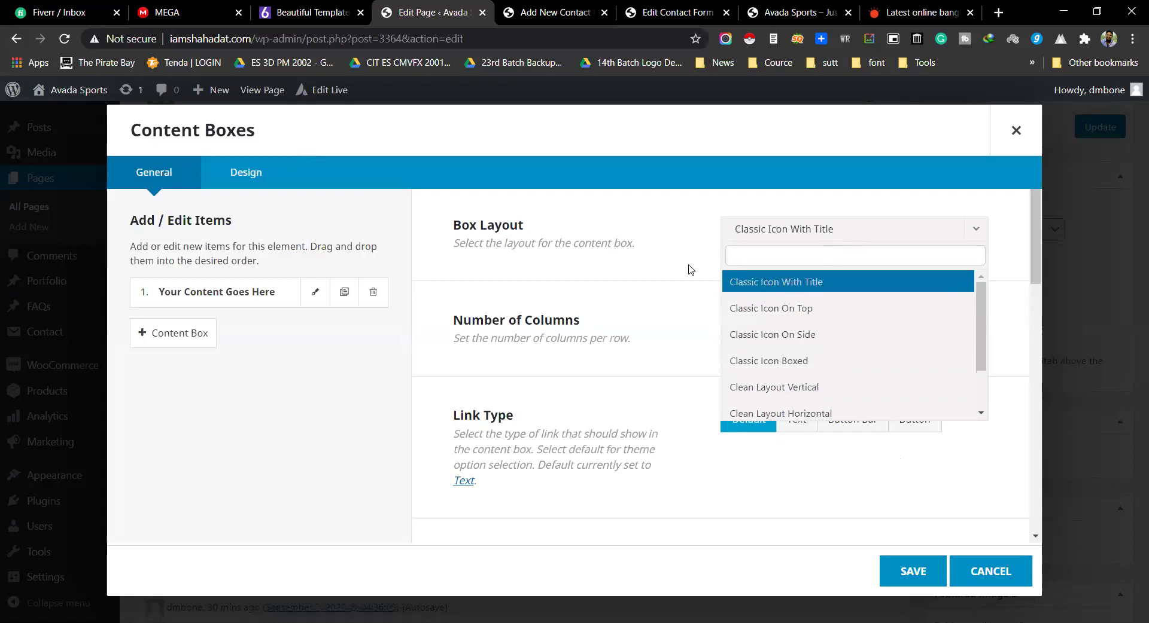
{"action": "left_click", "coordinate": [582, 242]}
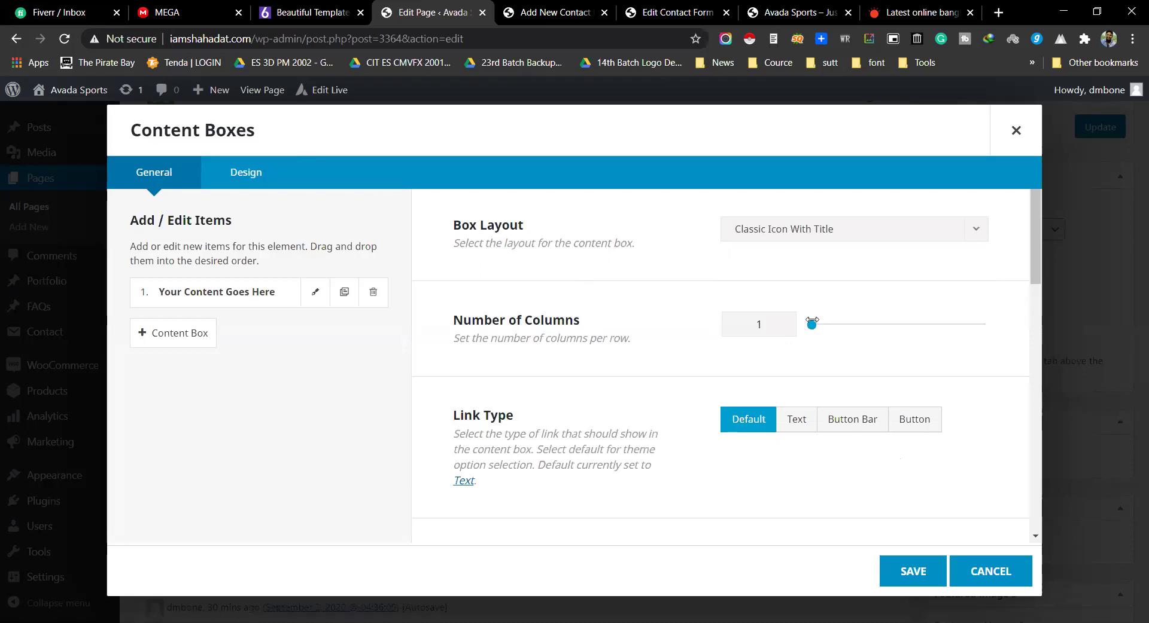
{"action": "left_click_drag", "start_coordinate": [849, 321], "coordinate": [914, 324]}
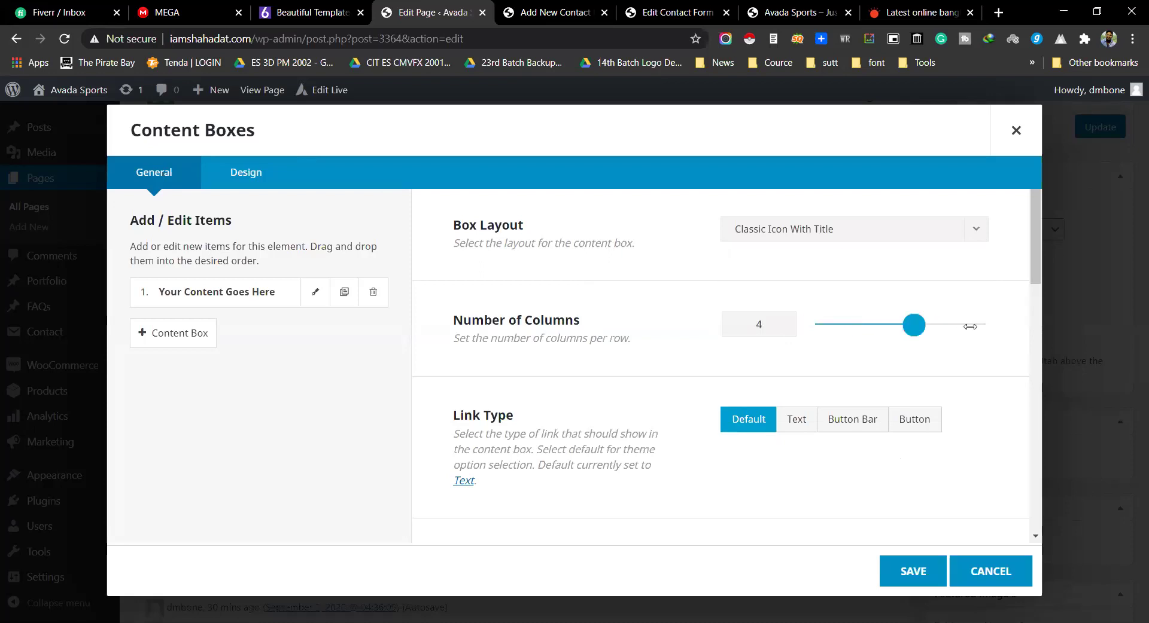
{"action": "left_click", "coordinate": [846, 324]}
Step: Check the Link Area and Animation Type options, leaving both at their defaults
{"action": "scroll", "coordinate": [712, 337], "scroll_direction": "down", "scroll_amount": 3}
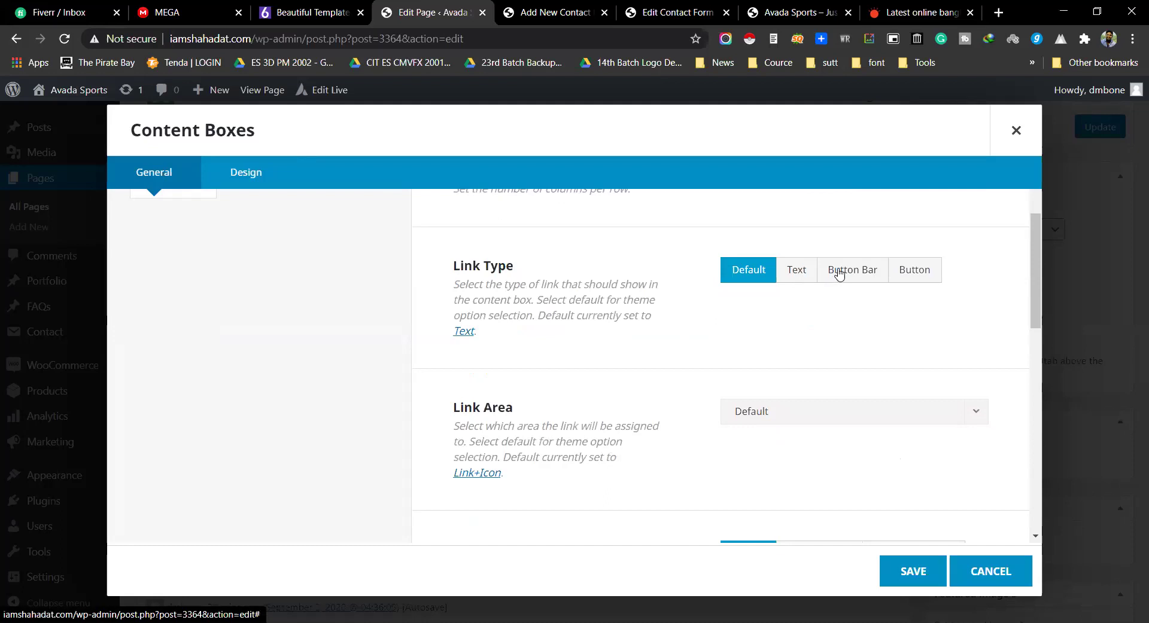
{"action": "scroll", "coordinate": [602, 335], "scroll_direction": "down", "scroll_amount": 3}
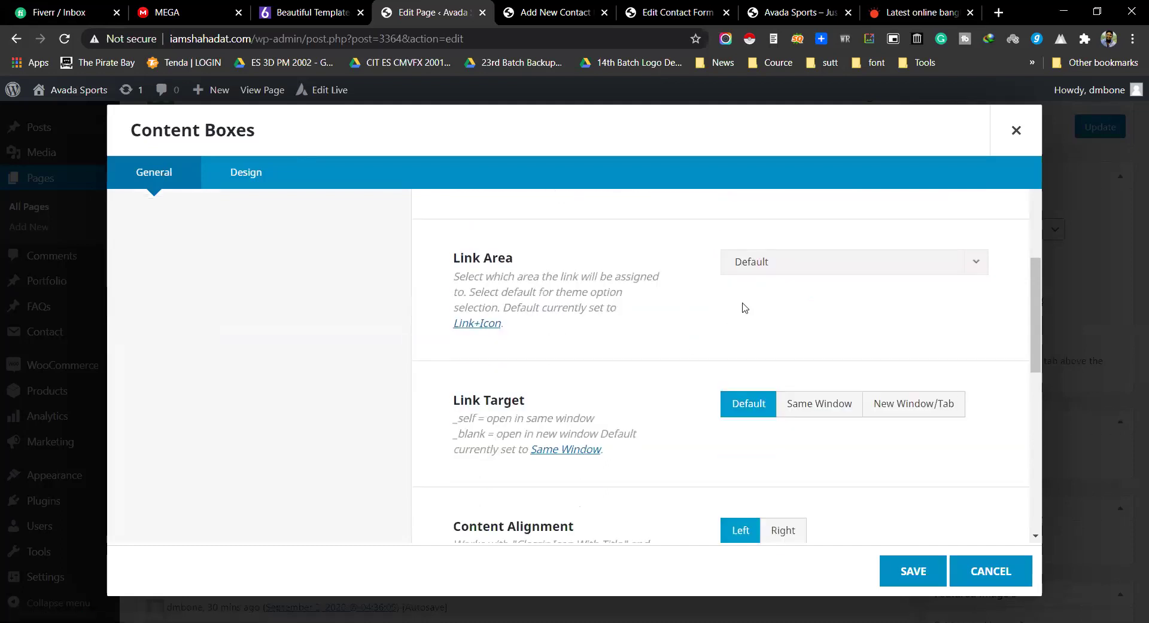
{"action": "left_click", "coordinate": [749, 260]}
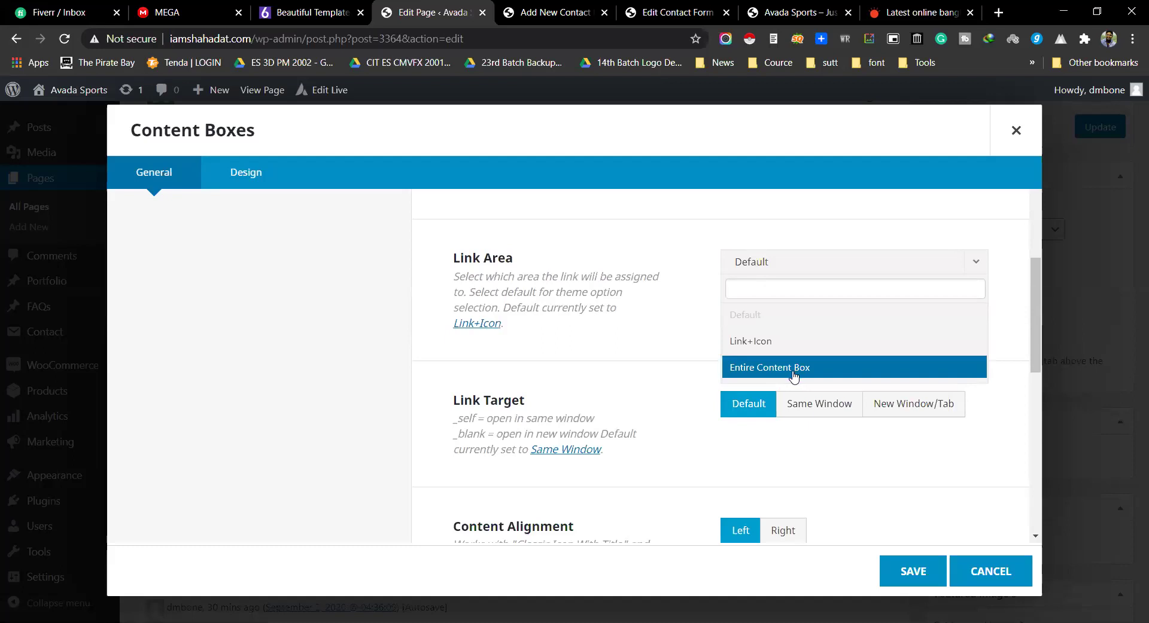
{"action": "scroll", "coordinate": [777, 328], "scroll_direction": "down", "scroll_amount": 2}
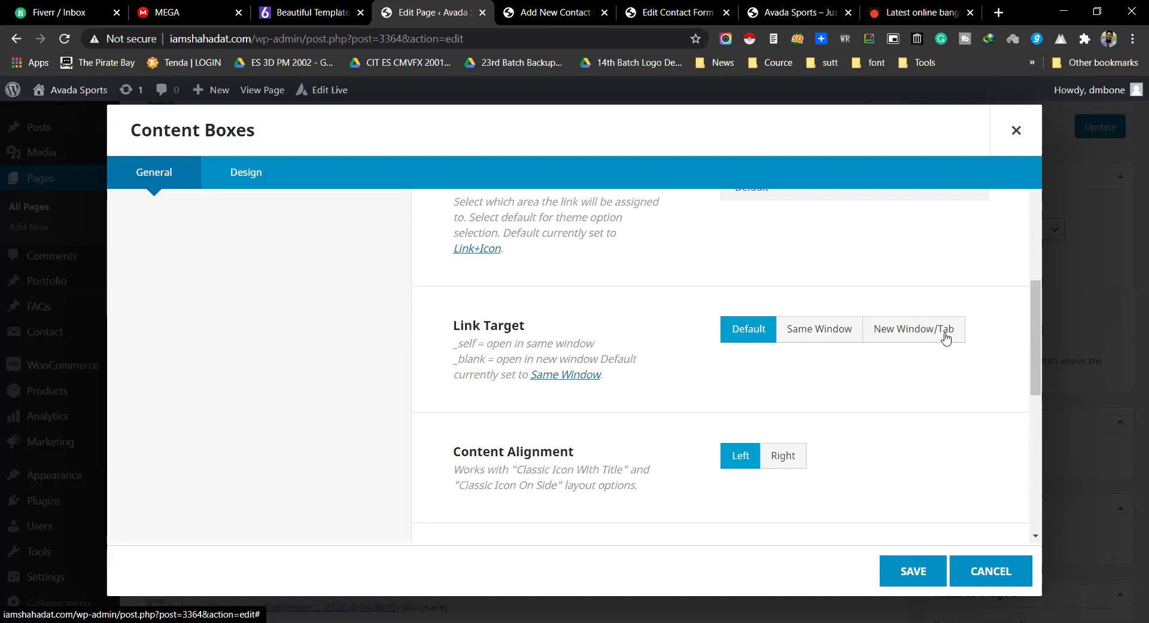
{"action": "scroll", "coordinate": [926, 339], "scroll_direction": "down", "scroll_amount": 1}
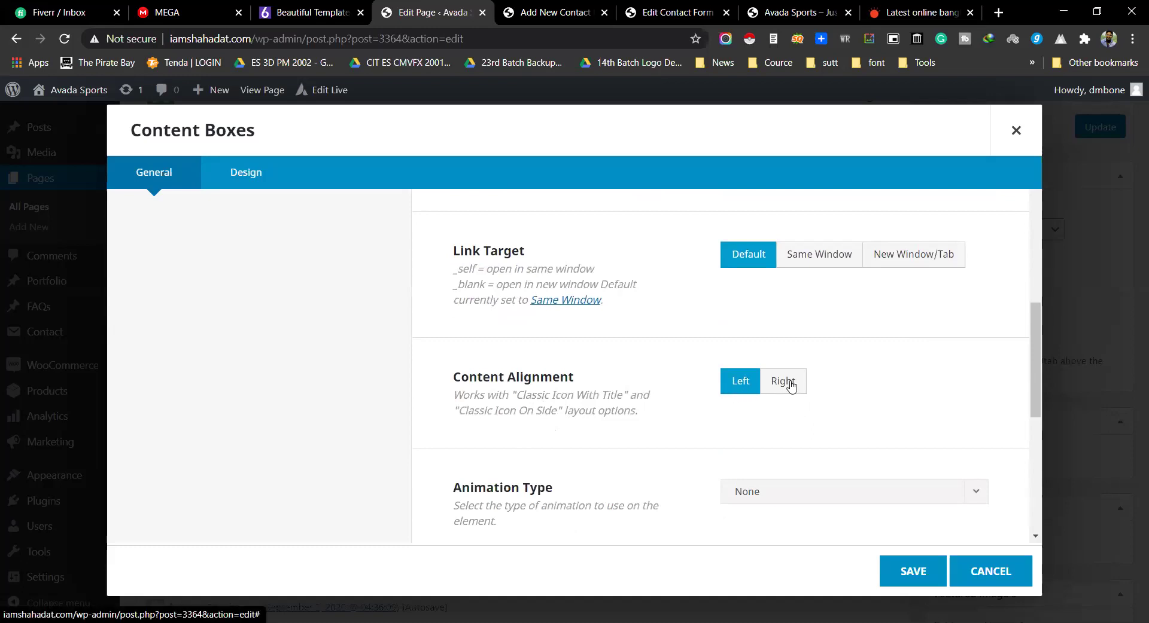
{"action": "scroll", "coordinate": [796, 377], "scroll_direction": "down", "scroll_amount": 2}
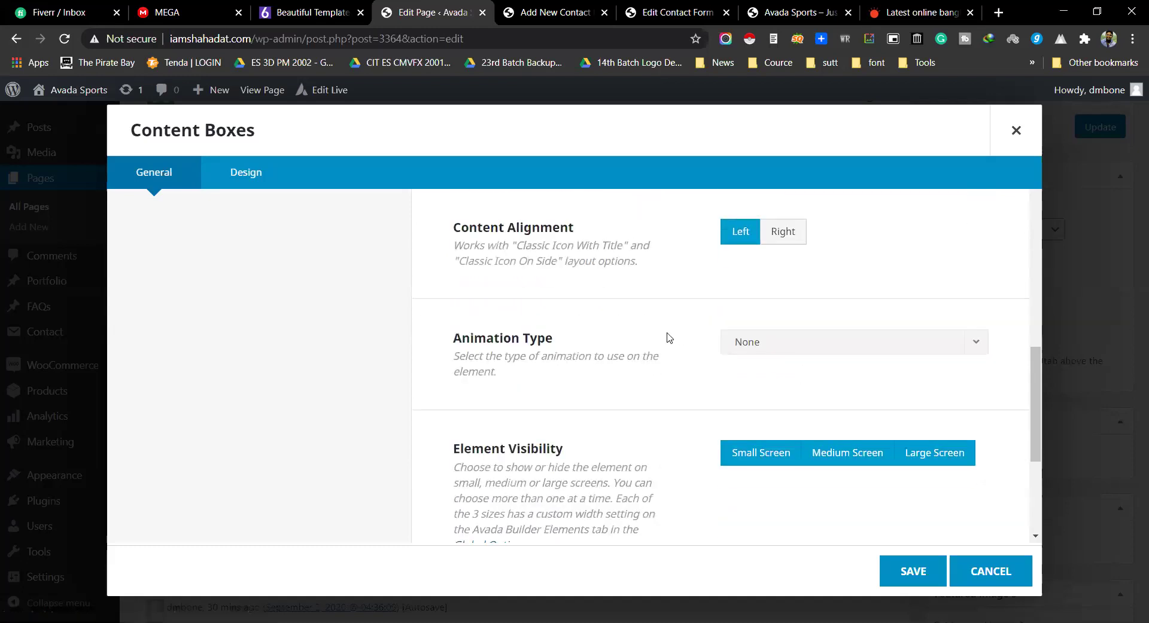
{"action": "left_click", "coordinate": [874, 344]}
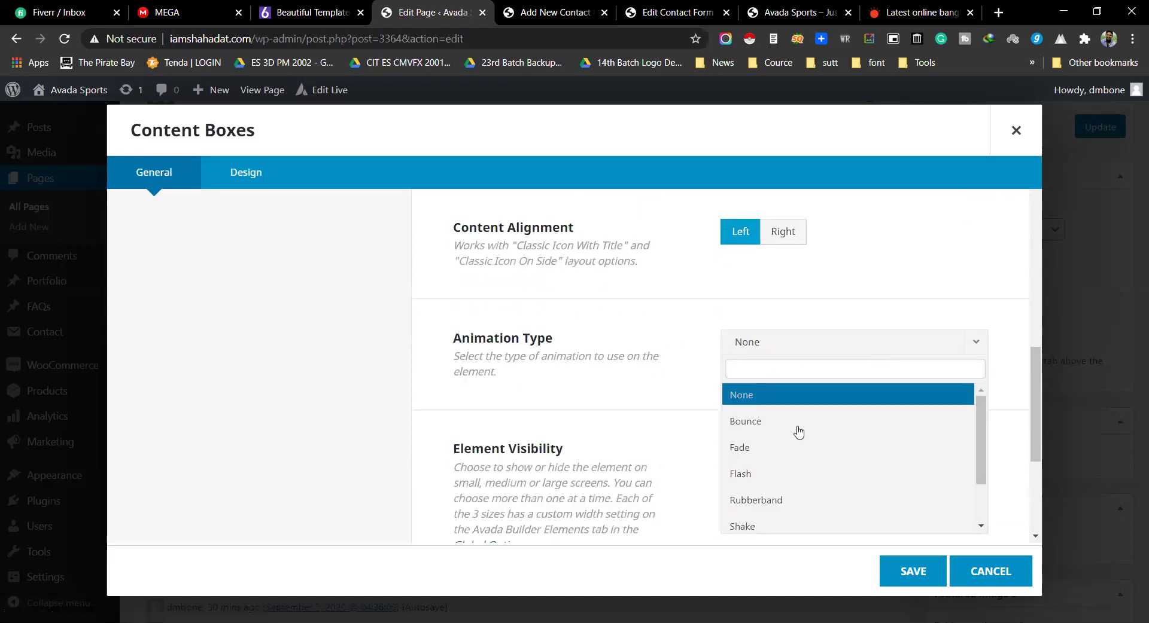
{"action": "scroll", "coordinate": [796, 440], "scroll_direction": "down", "scroll_amount": 1}
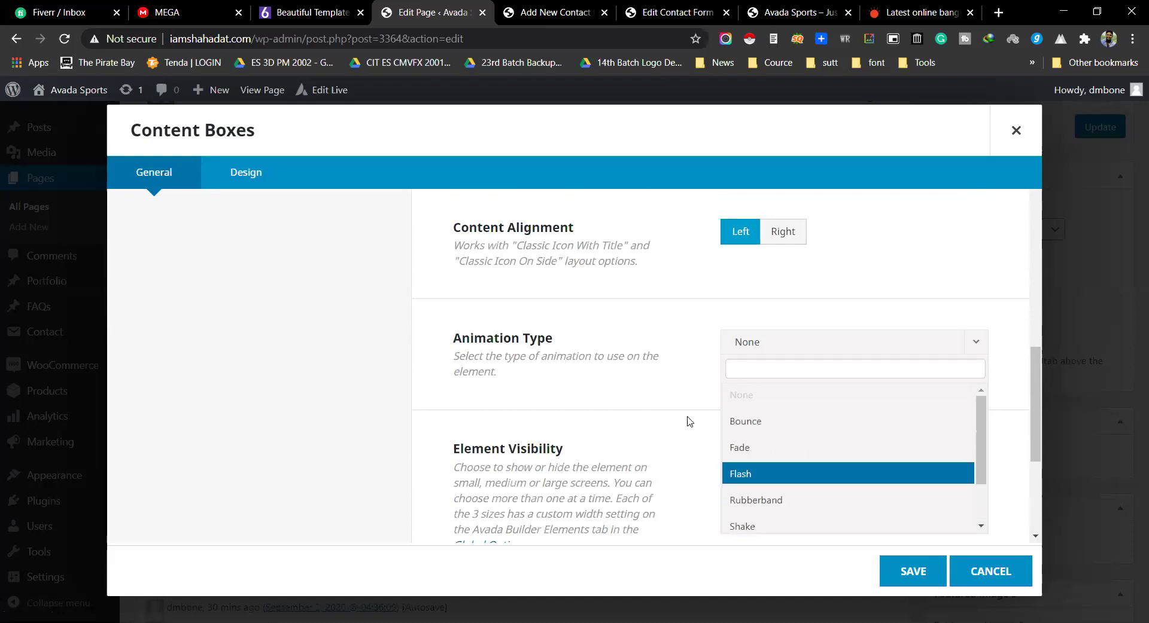
{"action": "left_click", "coordinate": [626, 372]}
{"action": "scroll", "coordinate": [578, 522], "scroll_direction": "up", "scroll_amount": 10}
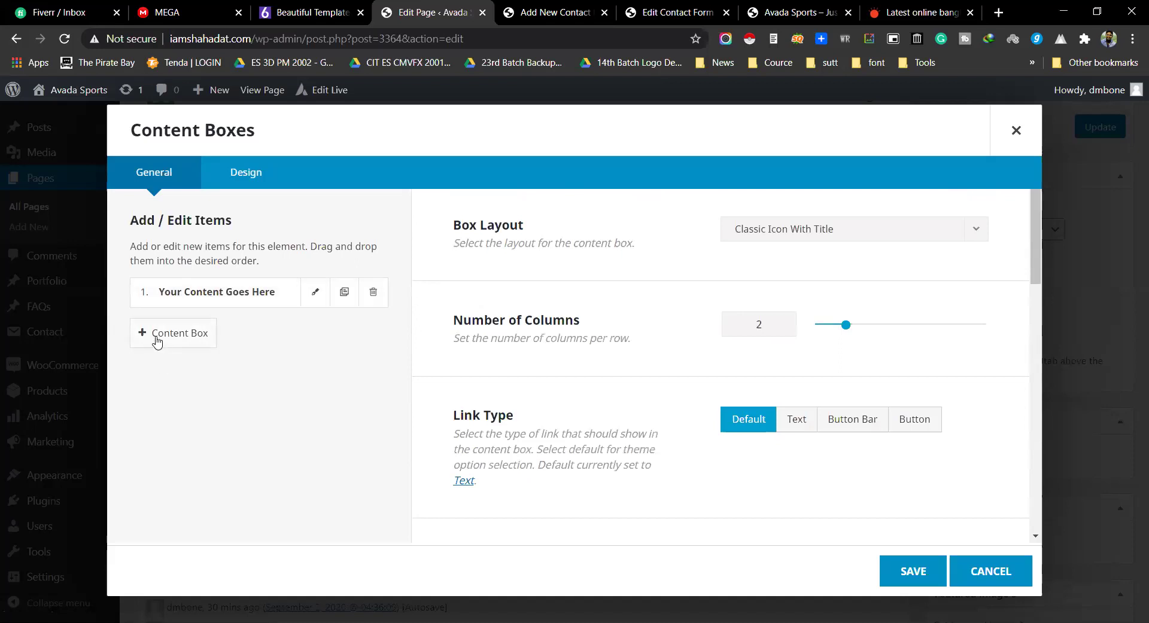
Step: Add a second content box and open it for editing
{"action": "left_click", "coordinate": [190, 349]}
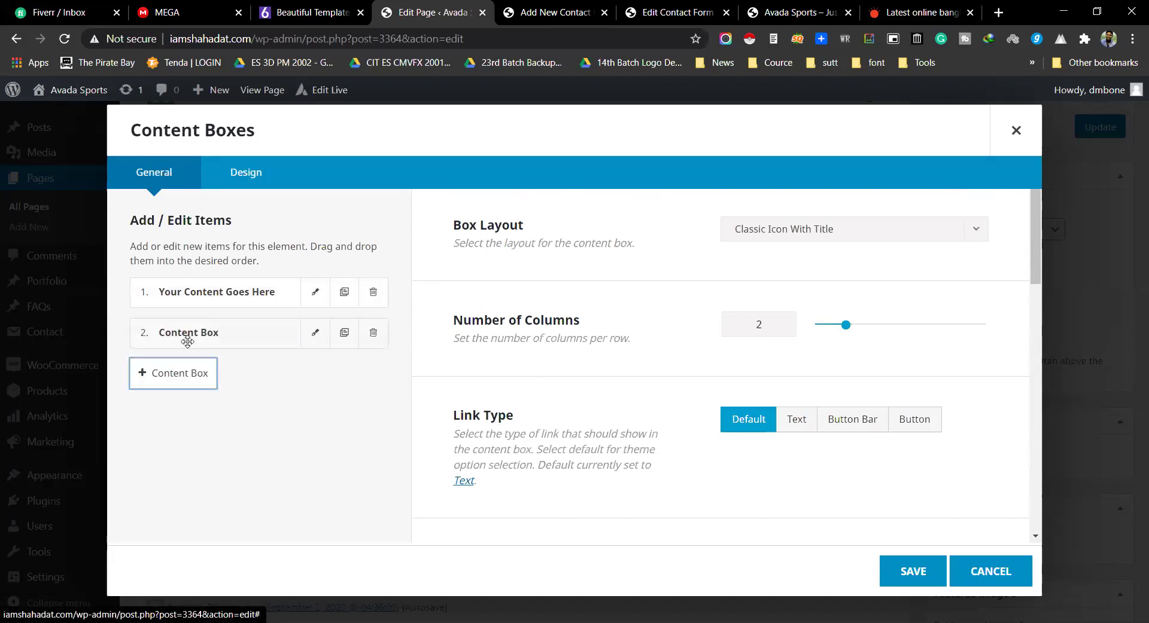
{"action": "left_click", "coordinate": [317, 335]}
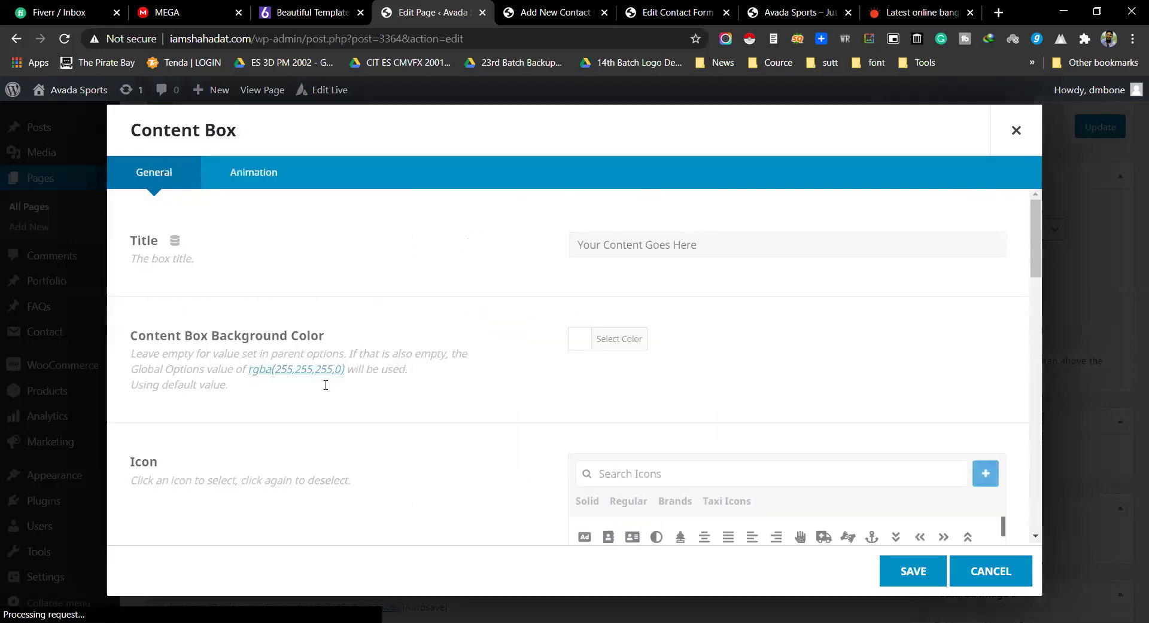
{"action": "left_click", "coordinate": [648, 248]}
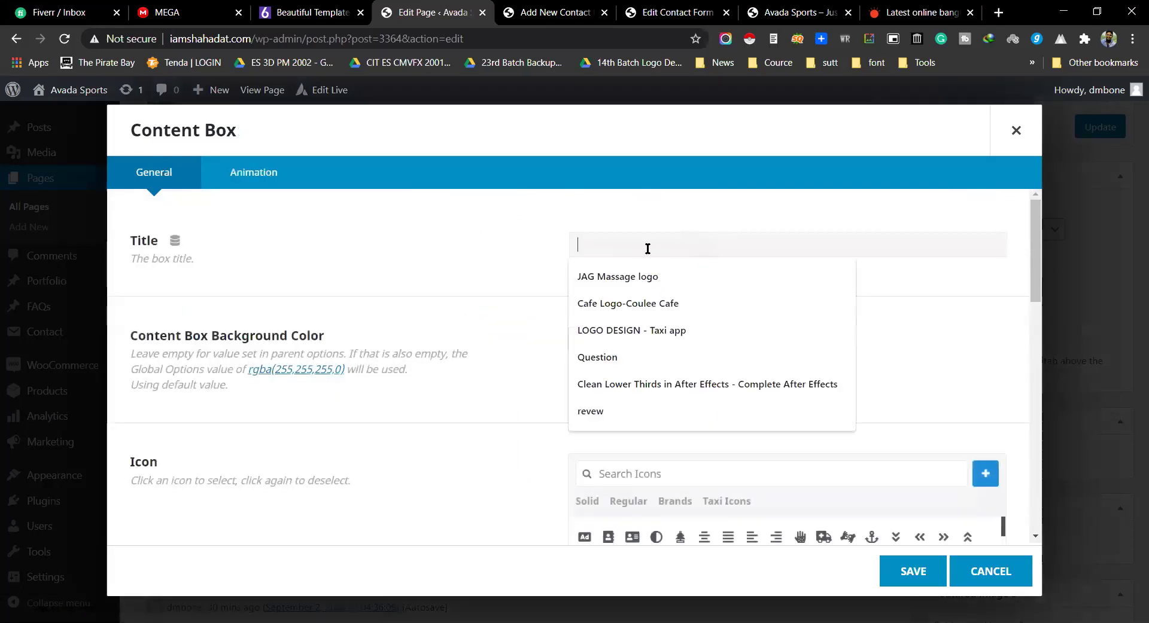
{"action": "left_click", "coordinate": [510, 257]}
{"action": "scroll", "coordinate": [538, 285], "scroll_direction": "down", "scroll_amount": 1}
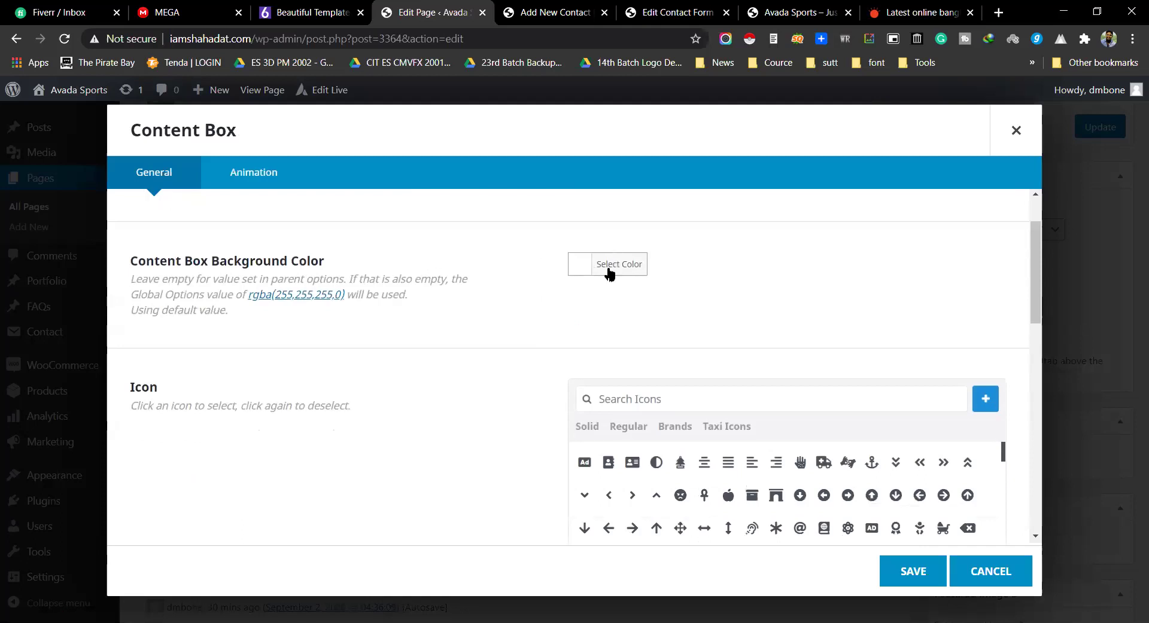
{"action": "scroll", "coordinate": [623, 275], "scroll_direction": "down", "scroll_amount": 2}
Step: Give the box the apple icon and delete its placeholder body text
{"action": "left_click", "coordinate": [705, 346]}
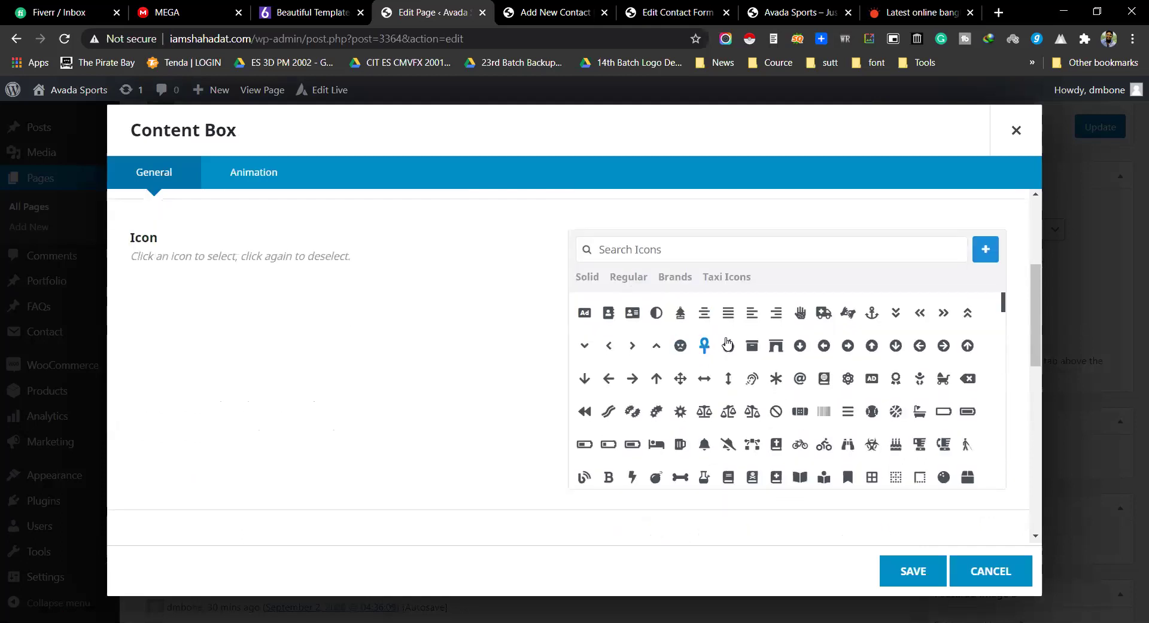
{"action": "left_click", "coordinate": [727, 345]}
{"action": "scroll", "coordinate": [444, 300], "scroll_direction": "down", "scroll_amount": 4}
{"action": "scroll", "coordinate": [443, 300], "scroll_direction": "down", "scroll_amount": 12}
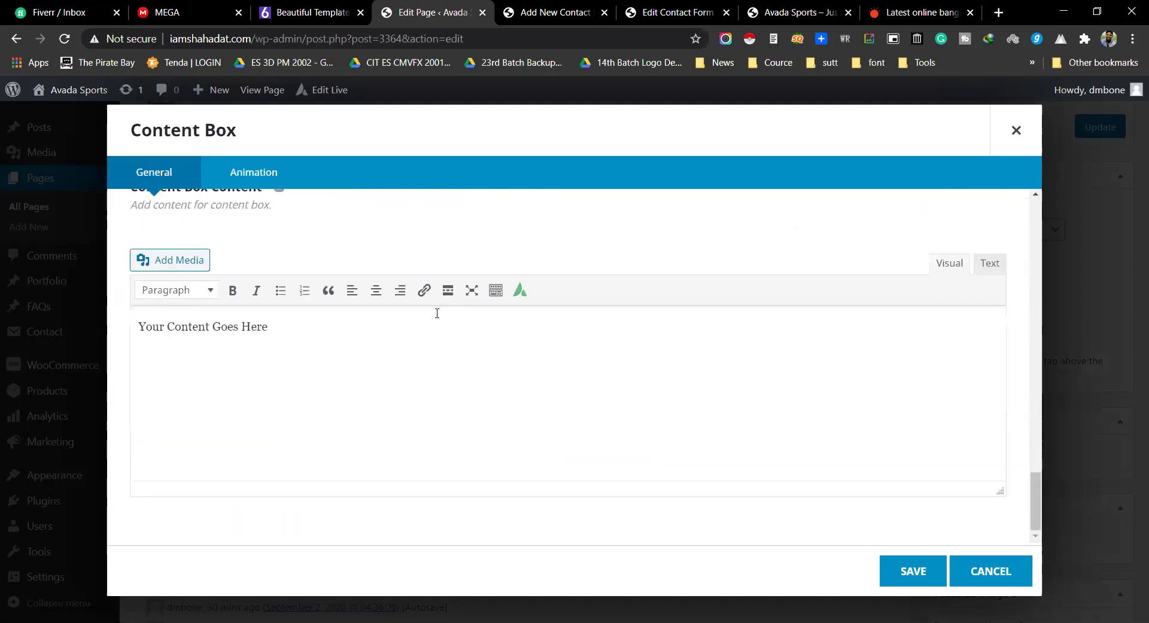
{"action": "left_click", "coordinate": [159, 341]}
{"action": "key", "text": "ctrl+a"}
{"action": "key", "text": "BackSpace"}
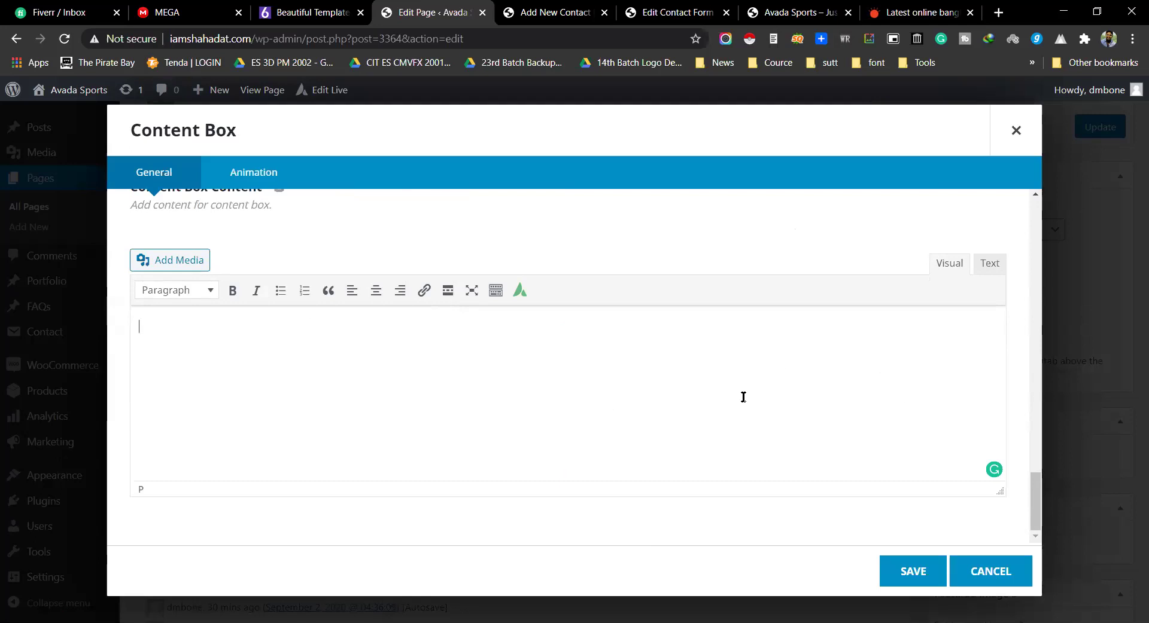
Step: Review the content box settings and save it
{"action": "scroll", "coordinate": [743, 397], "scroll_direction": "up", "scroll_amount": 5}
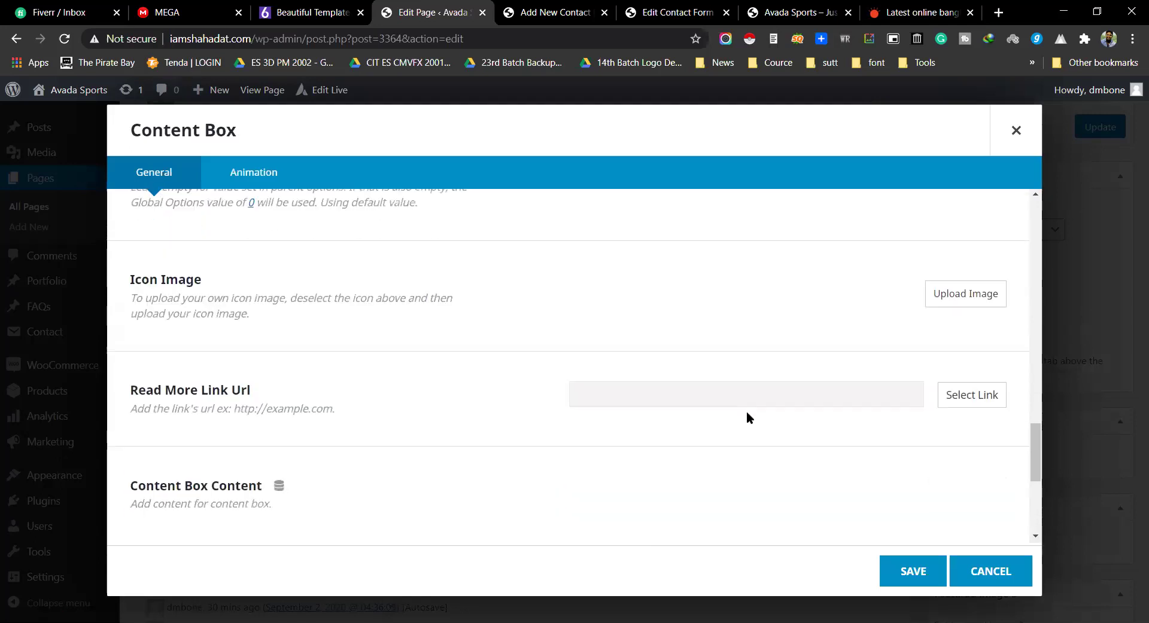
{"action": "scroll", "coordinate": [703, 321], "scroll_direction": "up", "scroll_amount": 3}
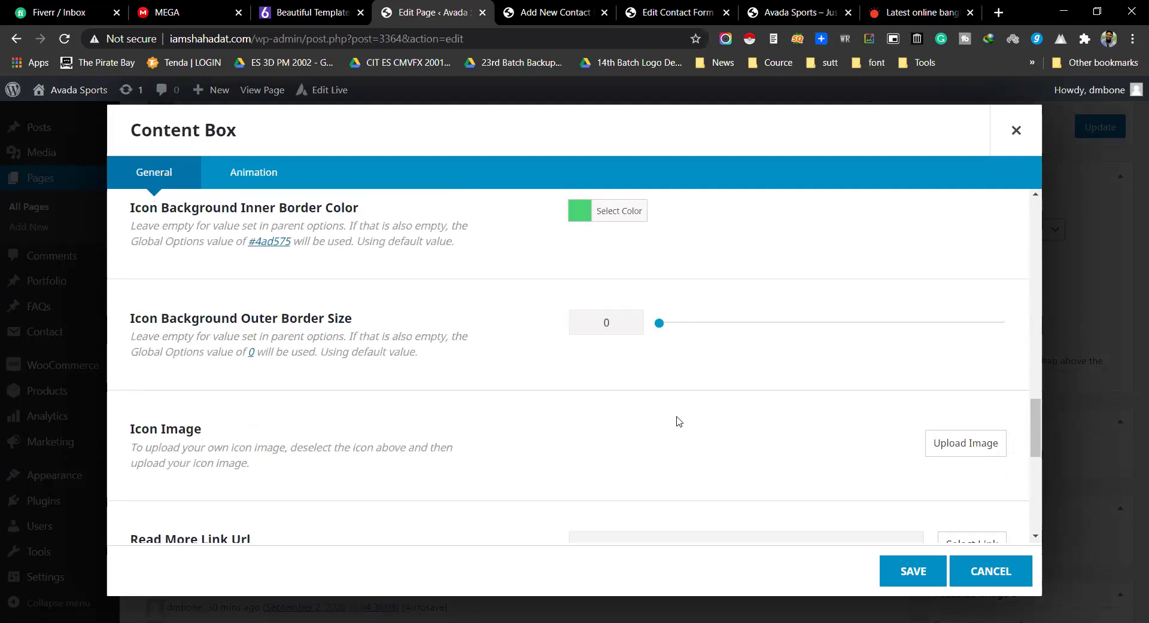
{"action": "scroll", "coordinate": [359, 311], "scroll_direction": "up", "scroll_amount": 2}
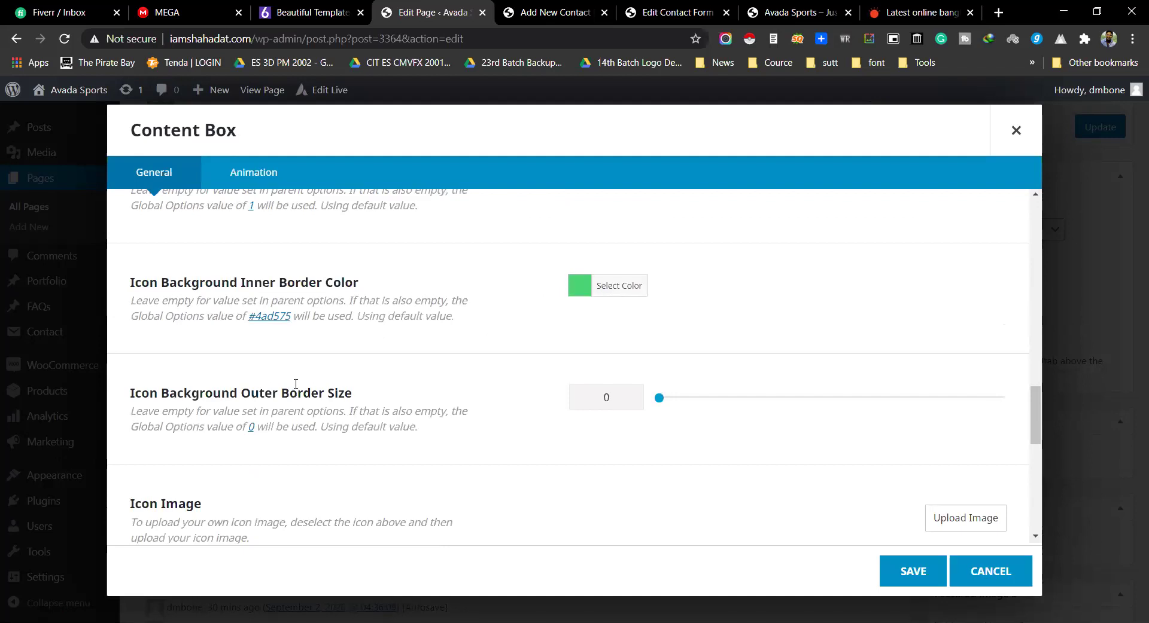
{"action": "scroll", "coordinate": [703, 380], "scroll_direction": "down", "scroll_amount": 3}
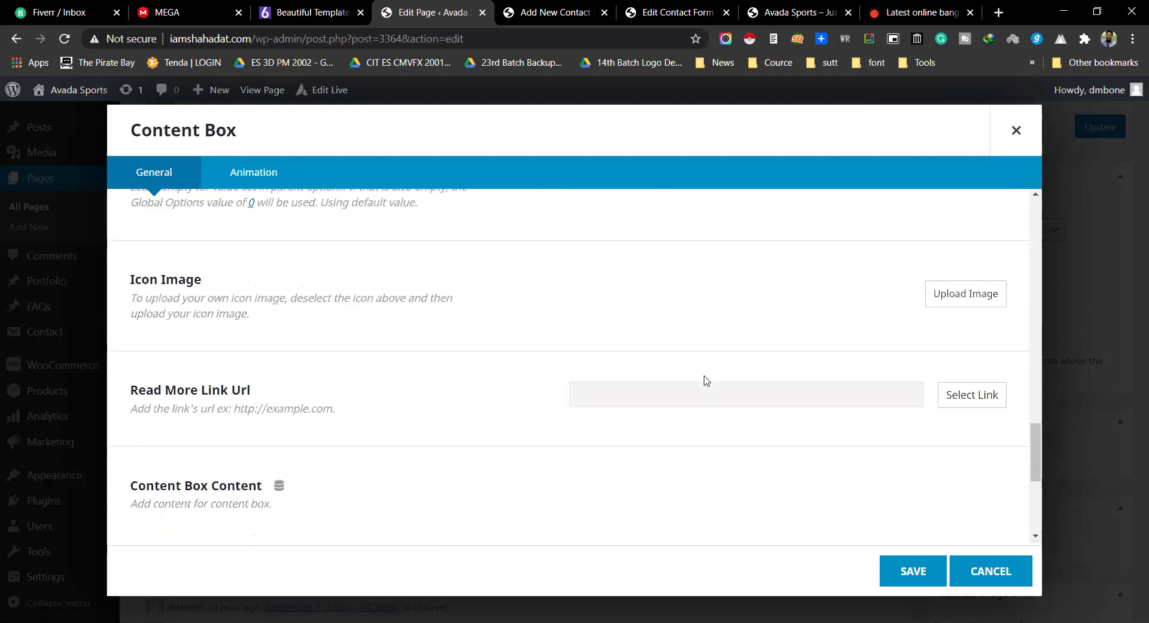
{"action": "scroll", "coordinate": [705, 381], "scroll_direction": "down", "scroll_amount": 4}
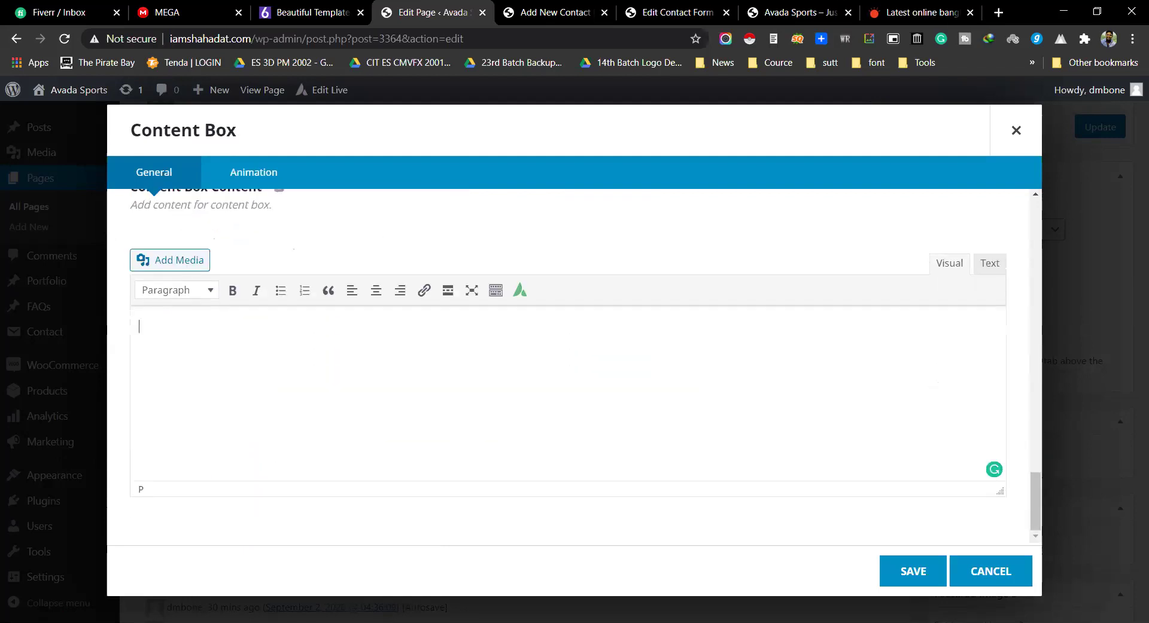
{"action": "scroll", "coordinate": [712, 385], "scroll_direction": "up", "scroll_amount": 10}
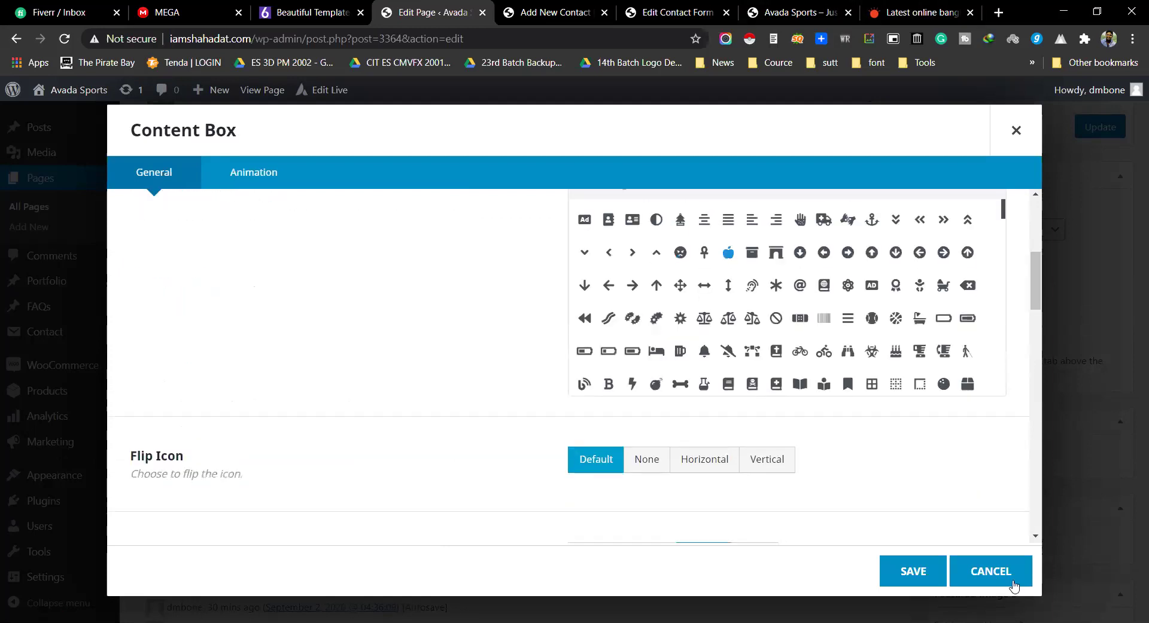
{"action": "left_click", "coordinate": [922, 572]}
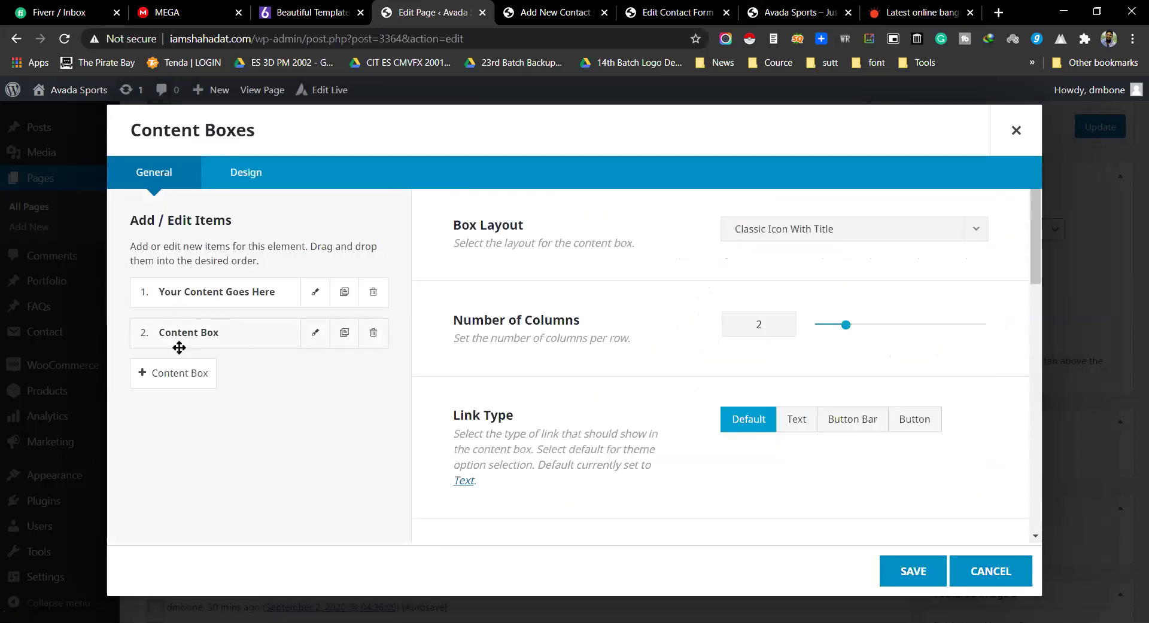
Step: Add four more content boxes for six in total, save, then add an element to the right column
{"action": "left_click", "coordinate": [167, 376]}
{"action": "left_click", "coordinate": [167, 414]}
{"action": "left_click", "coordinate": [170, 454]}
{"action": "left_click", "coordinate": [173, 494]}
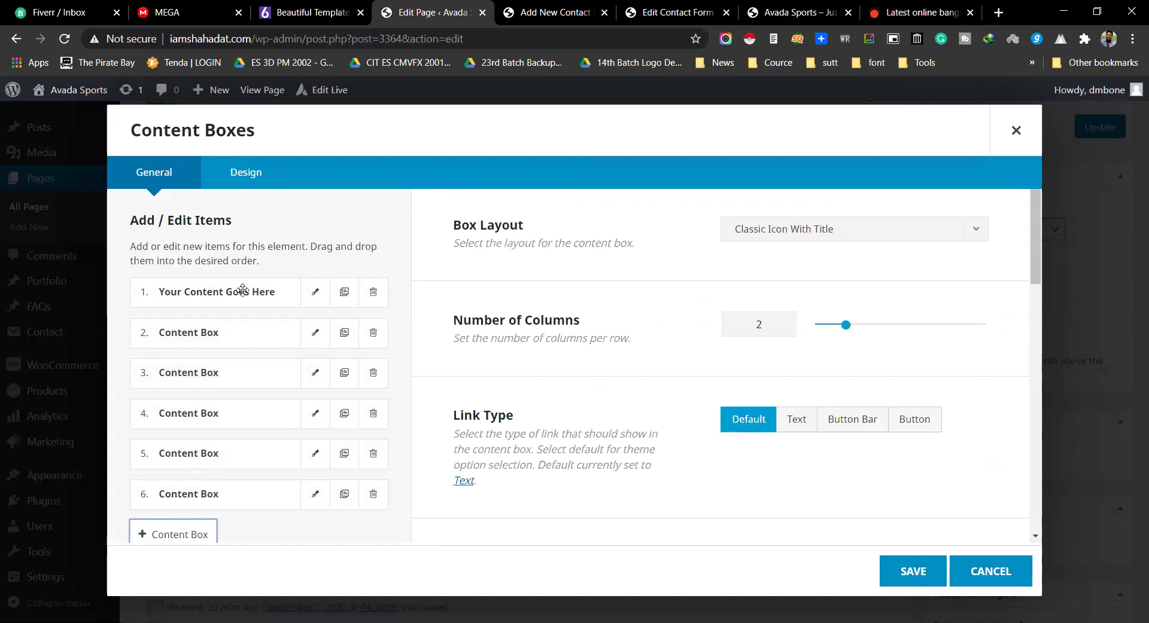
{"action": "scroll", "coordinate": [272, 351], "scroll_direction": "down", "scroll_amount": 3}
{"action": "scroll", "coordinate": [266, 280], "scroll_direction": "up", "scroll_amount": 2}
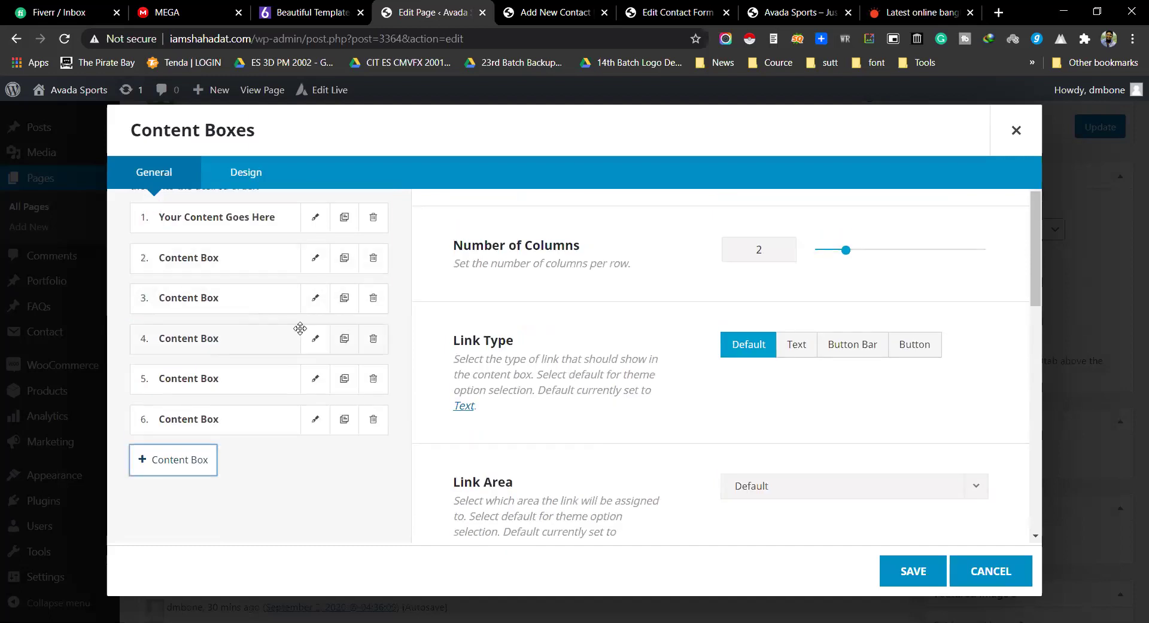
{"action": "left_click", "coordinate": [900, 568]}
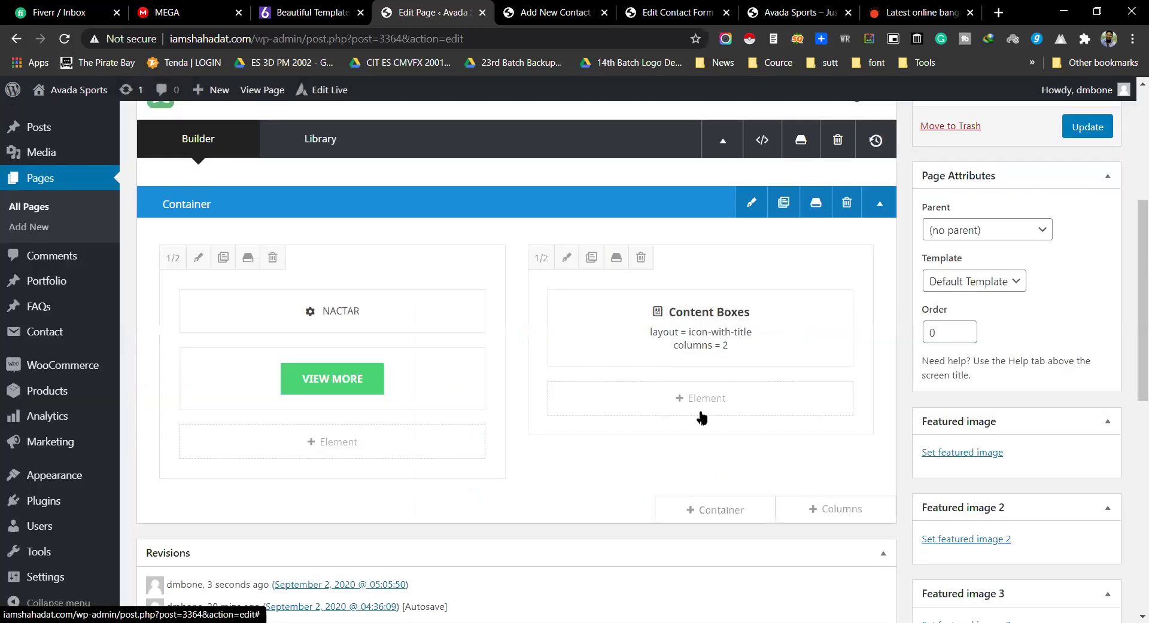
{"action": "left_click", "coordinate": [715, 326]}
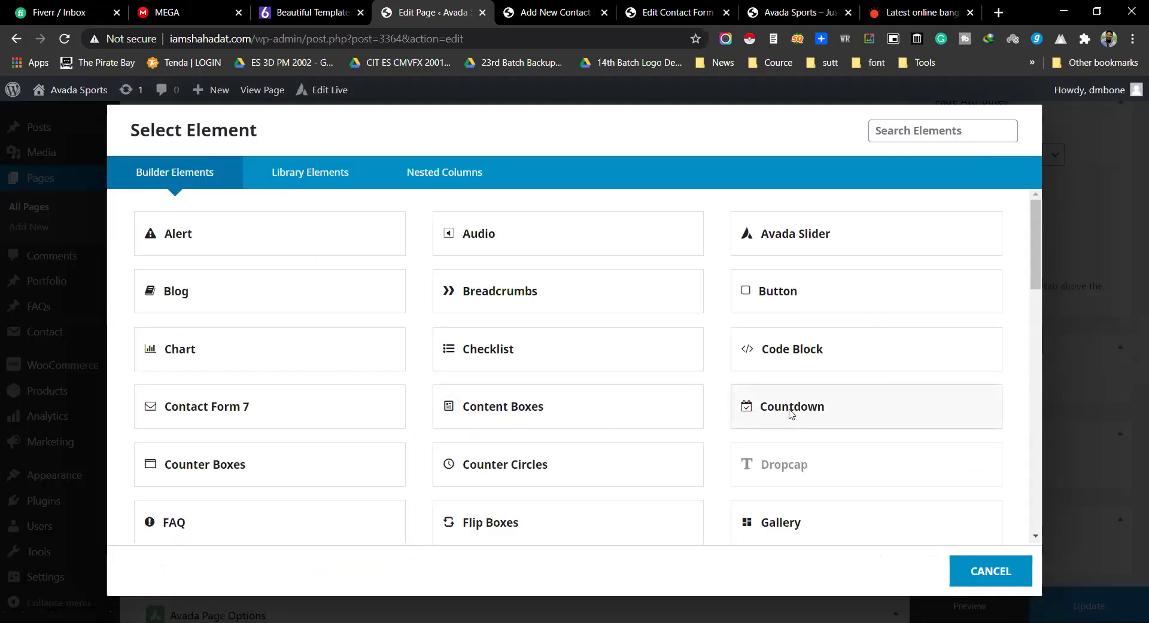
Step: Insert a Countdown element into the right column and look over its default settings
{"action": "left_click", "coordinate": [790, 413]}
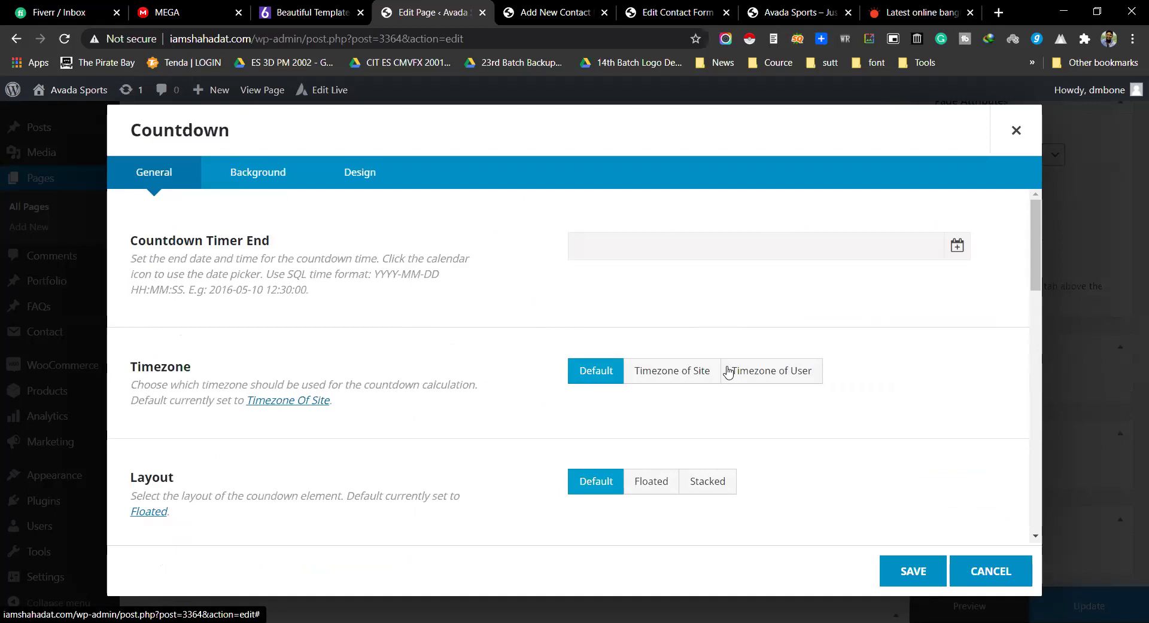
{"action": "scroll", "coordinate": [715, 455], "scroll_direction": "down", "scroll_amount": 8}
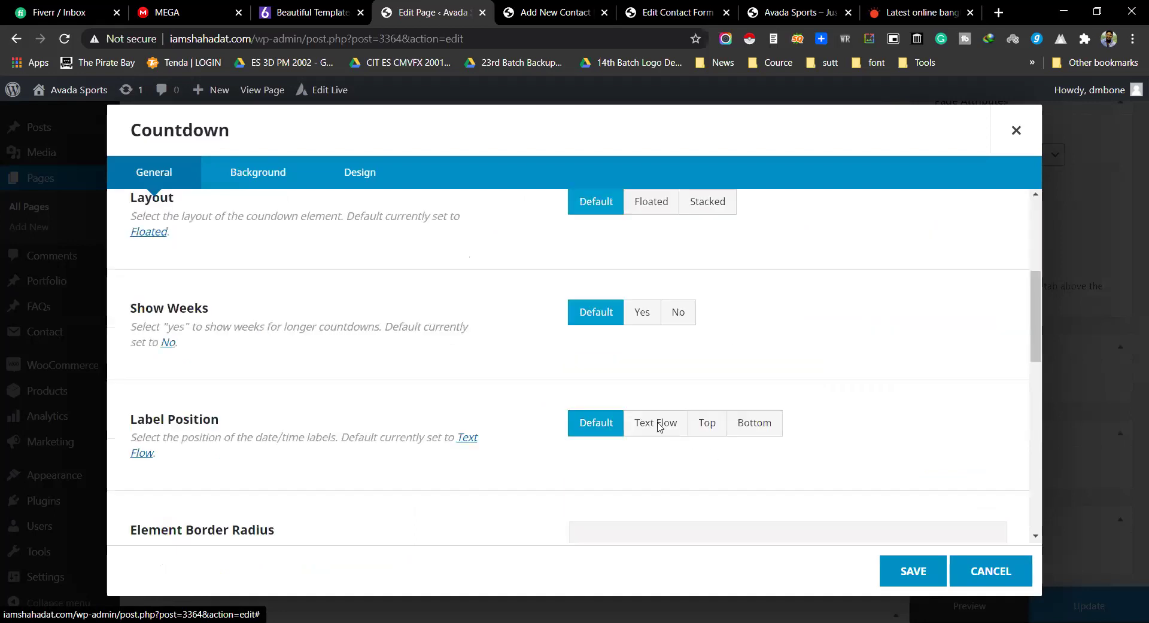
{"action": "scroll", "coordinate": [359, 413], "scroll_direction": "up", "scroll_amount": 8}
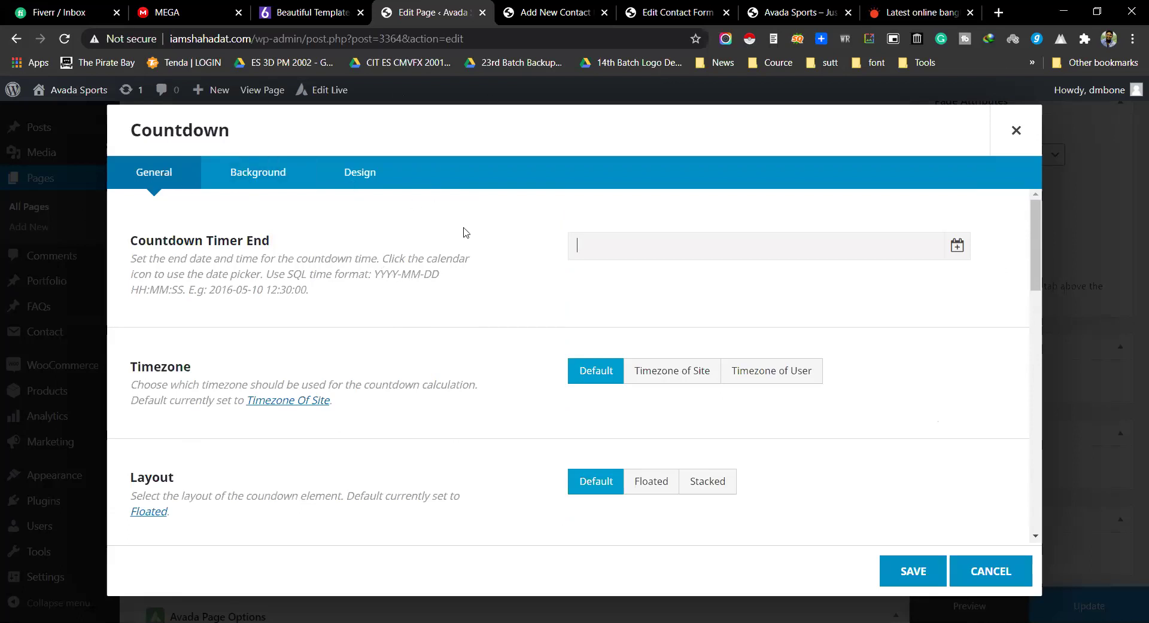
Step: Set the Countdown Timer End to 3 September 2020 with the date picker
{"action": "left_click", "coordinate": [957, 245]}
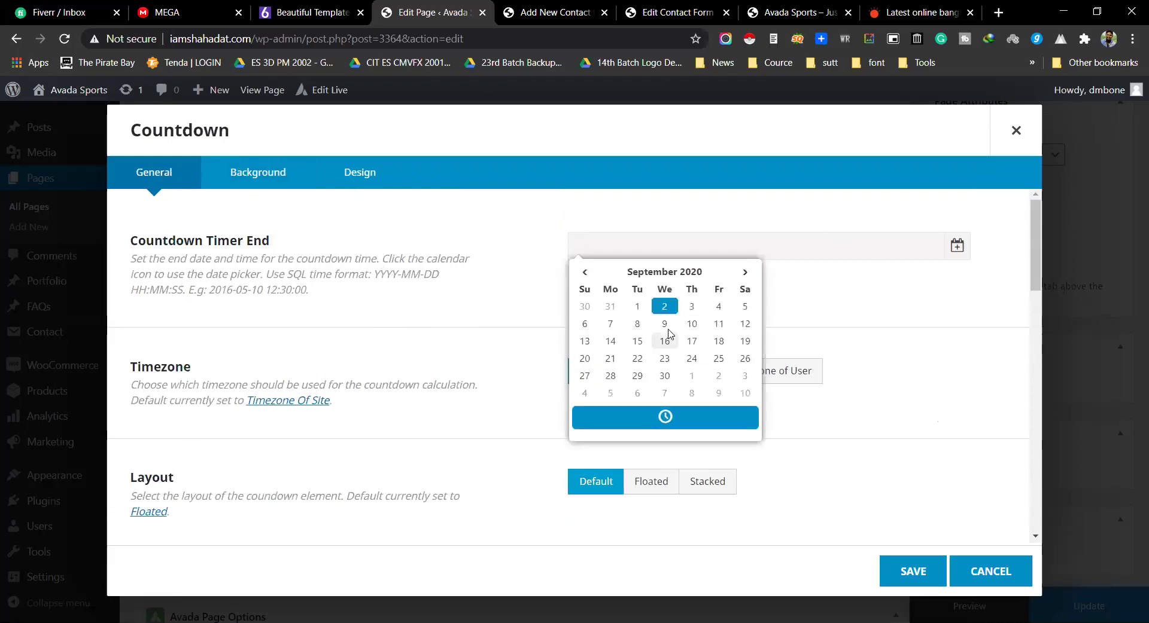
{"action": "left_click", "coordinate": [690, 307]}
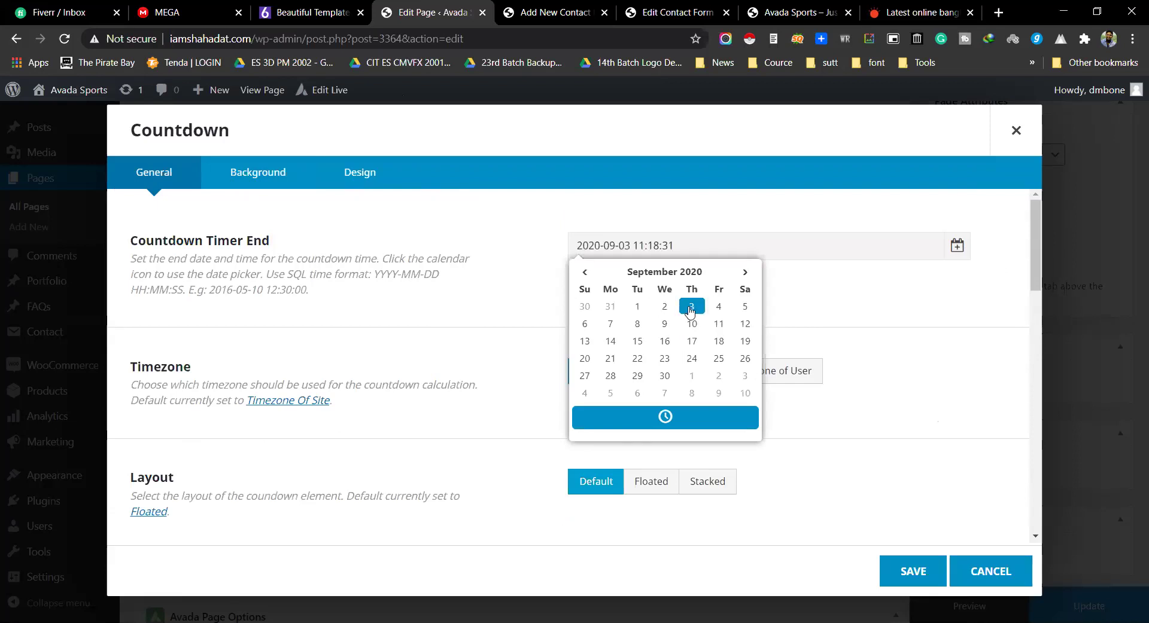
{"action": "left_click", "coordinate": [496, 317]}
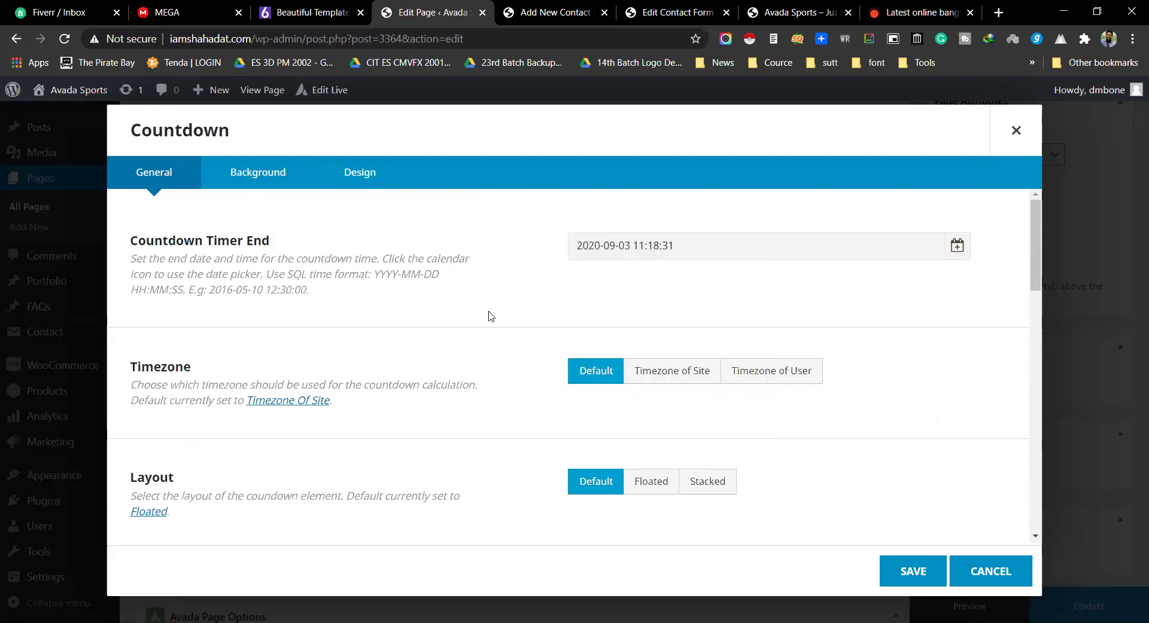
Step: Try site timezone then revert to default, and make the countdown layout floated
{"action": "left_click", "coordinate": [686, 379]}
{"action": "left_click", "coordinate": [616, 376]}
{"action": "scroll", "coordinate": [559, 350], "scroll_direction": "down", "scroll_amount": 1}
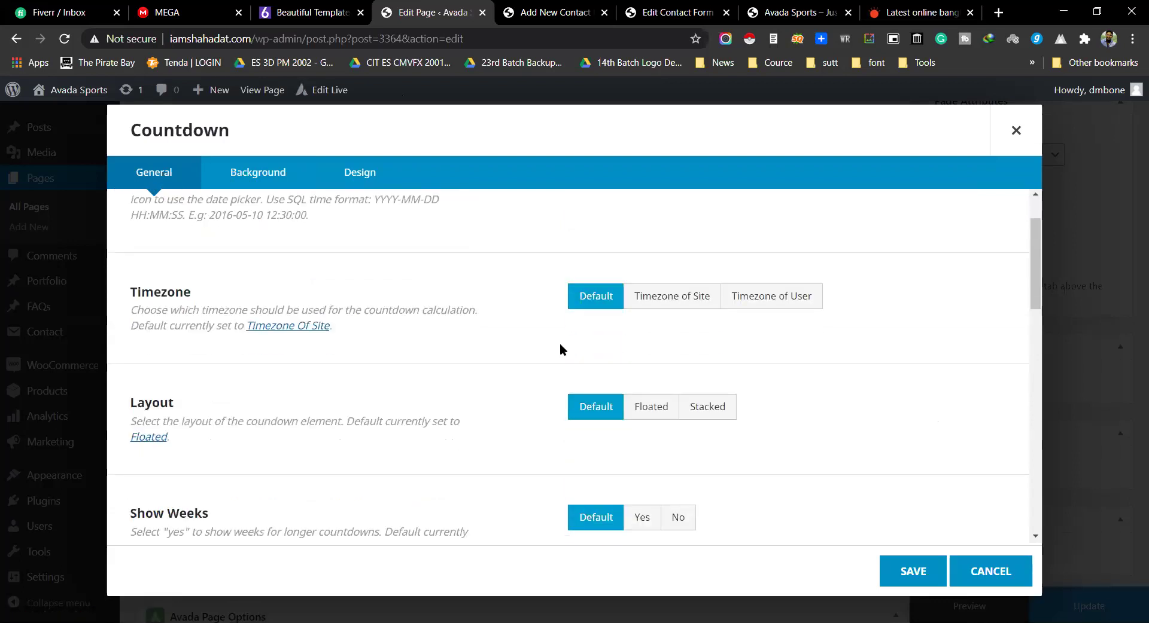
{"action": "left_click", "coordinate": [656, 412]}
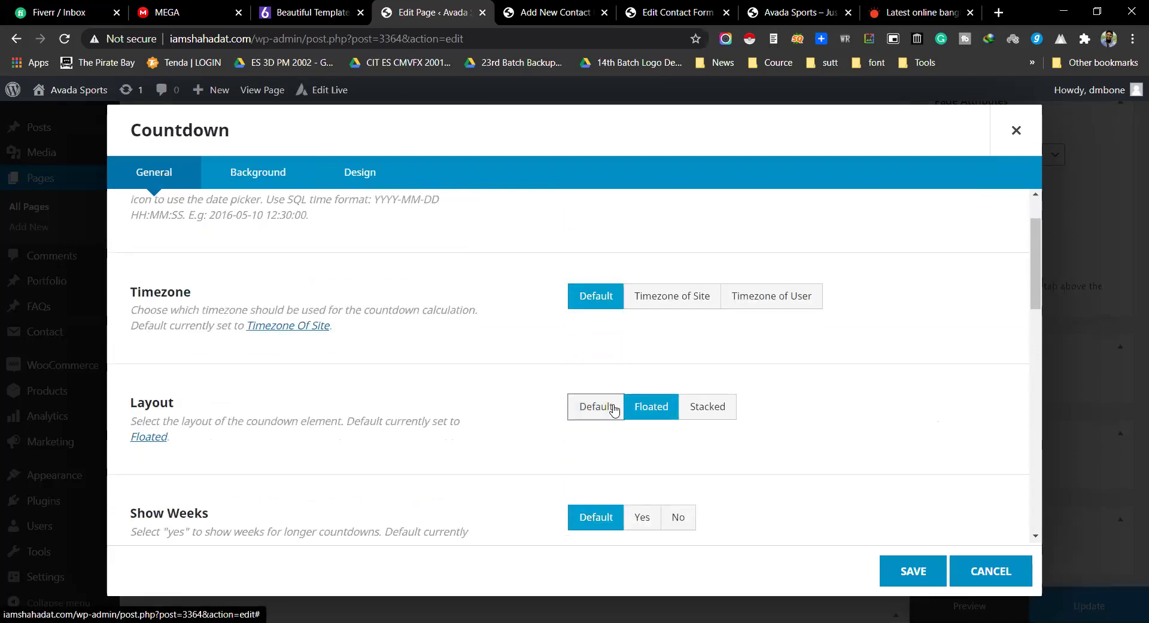
{"action": "scroll", "coordinate": [625, 354], "scroll_direction": "down", "scroll_amount": 3}
{"action": "scroll", "coordinate": [622, 356], "scroll_direction": "down", "scroll_amount": 3}
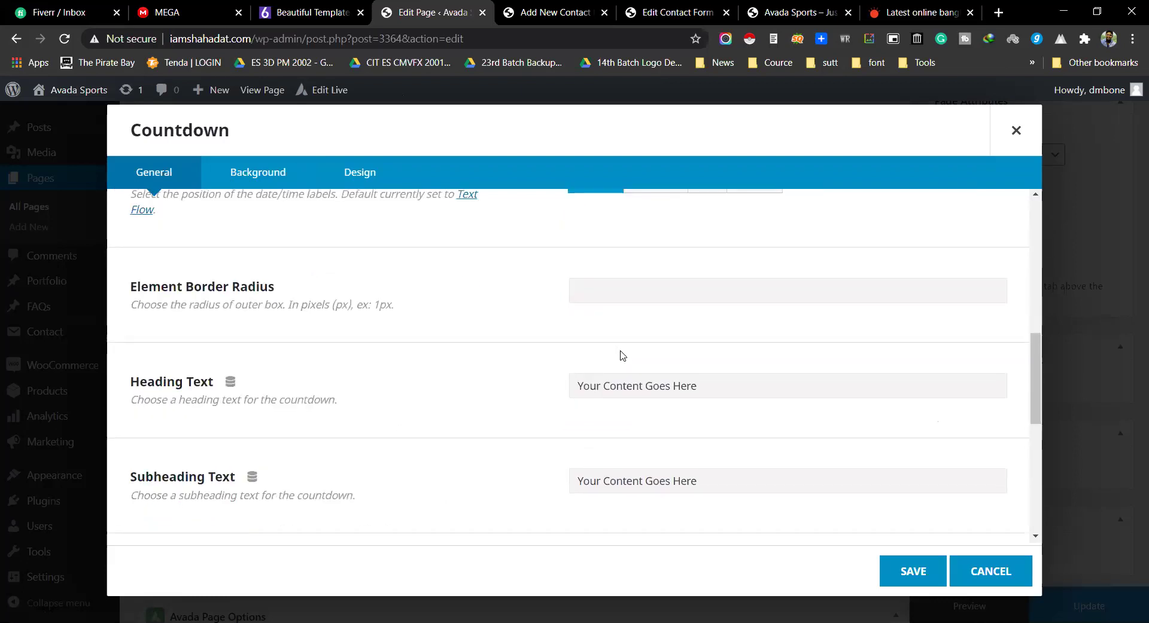
{"action": "scroll", "coordinate": [625, 353], "scroll_direction": "down", "scroll_amount": 4}
{"action": "scroll", "coordinate": [634, 350], "scroll_direction": "up", "scroll_amount": 3}
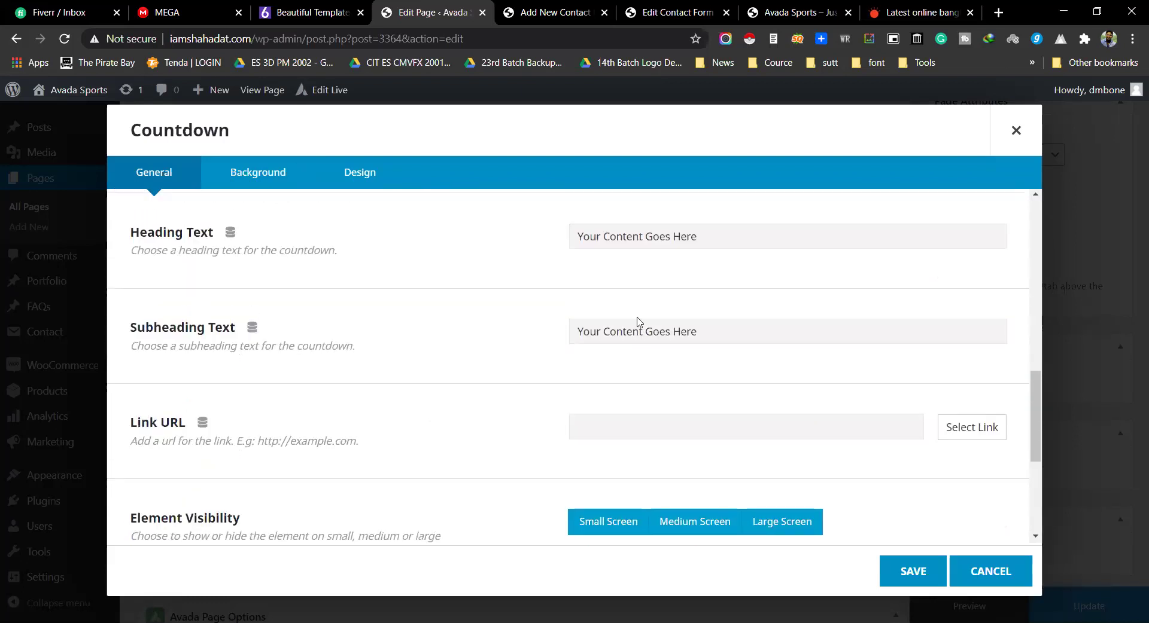
Step: Enter heading 'করআর মার ১ দিন' and subheading 'সময় নষ্ট না করে কাজ করুন'
{"action": "left_click", "coordinate": [623, 240]}
{"action": "type", "text": "ক"}
{"action": "type", "text": "র"}
{"action": "type", "text": "আর"}
{"action": "type", "text": " মার"}
{"action": "type", "text": " ১ দিন"}
{"action": "left_click", "coordinate": [691, 334]}
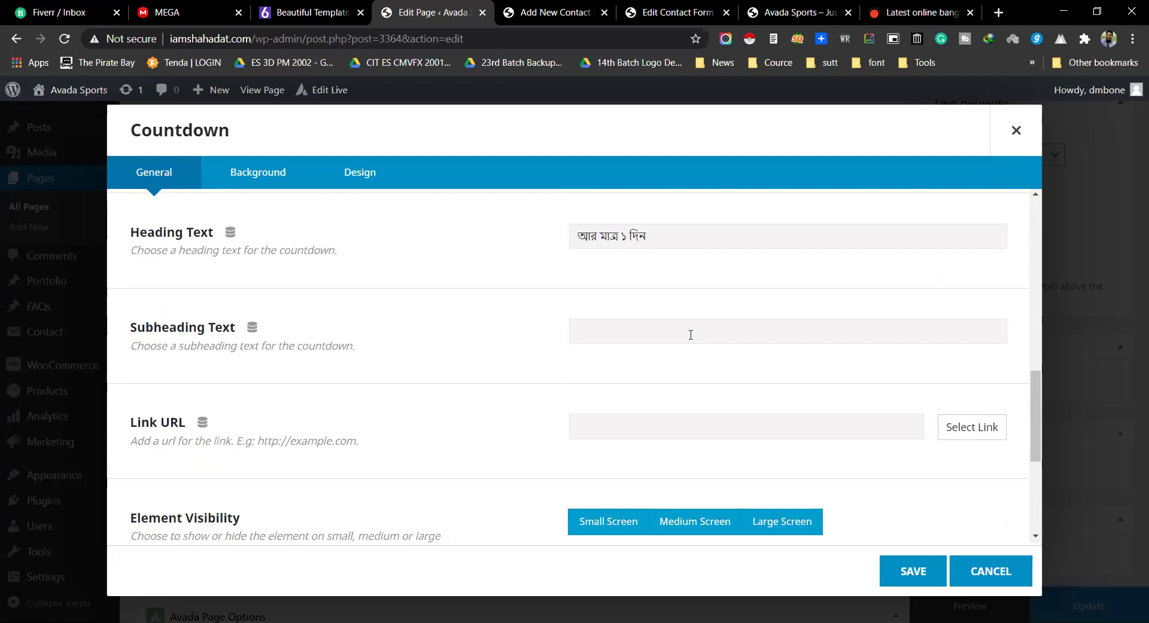
{"action": "type", "text": "সময় নষ্ট না করে কাজ করুন"}
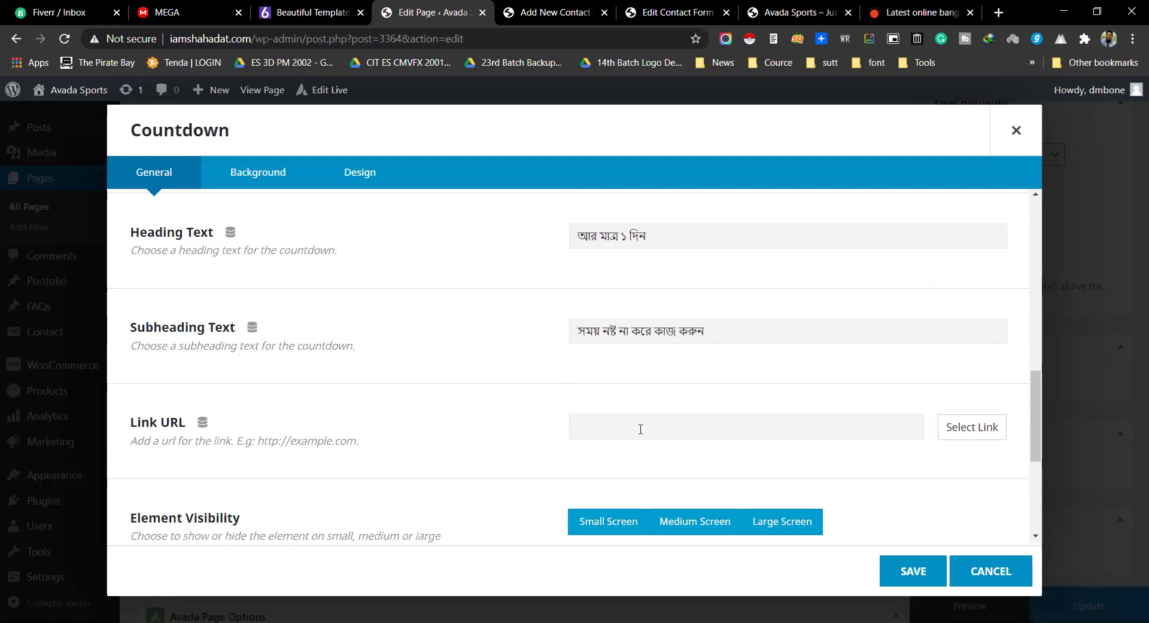
Step: Set the link URL to # opening in a new window (_blank) and save
{"action": "scroll", "coordinate": [637, 425], "scroll_direction": "down", "scroll_amount": 2}
{"action": "type", "text": "#"}
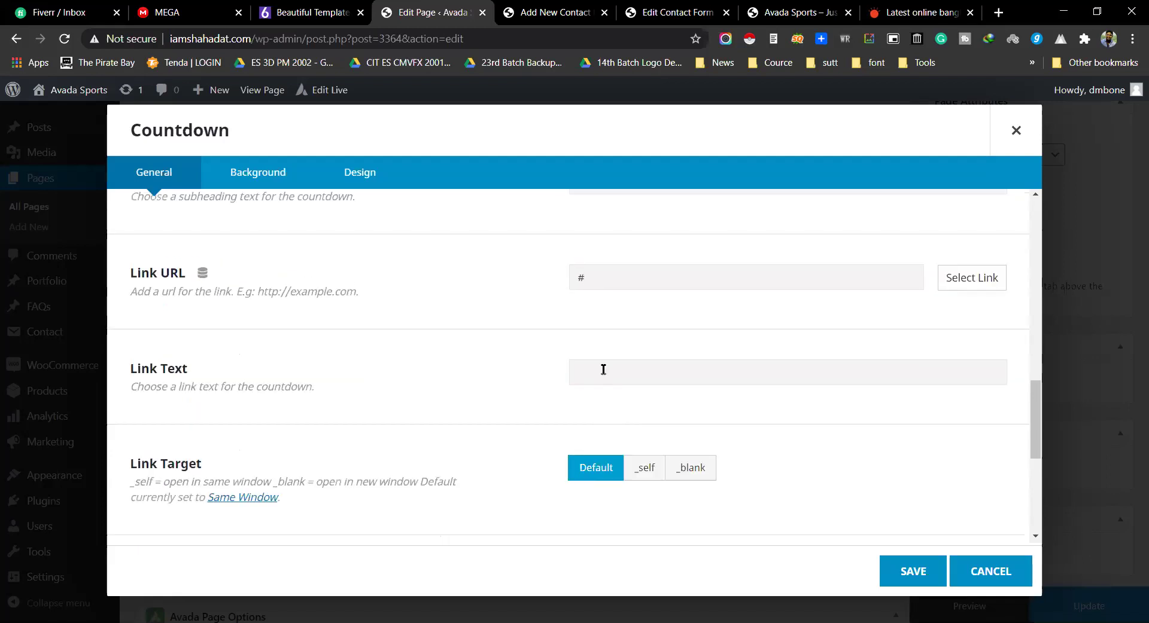
{"action": "scroll", "coordinate": [601, 365], "scroll_direction": "down", "scroll_amount": 2}
{"action": "left_click", "coordinate": [685, 326]}
{"action": "scroll", "coordinate": [556, 363], "scroll_direction": "down", "scroll_amount": 3}
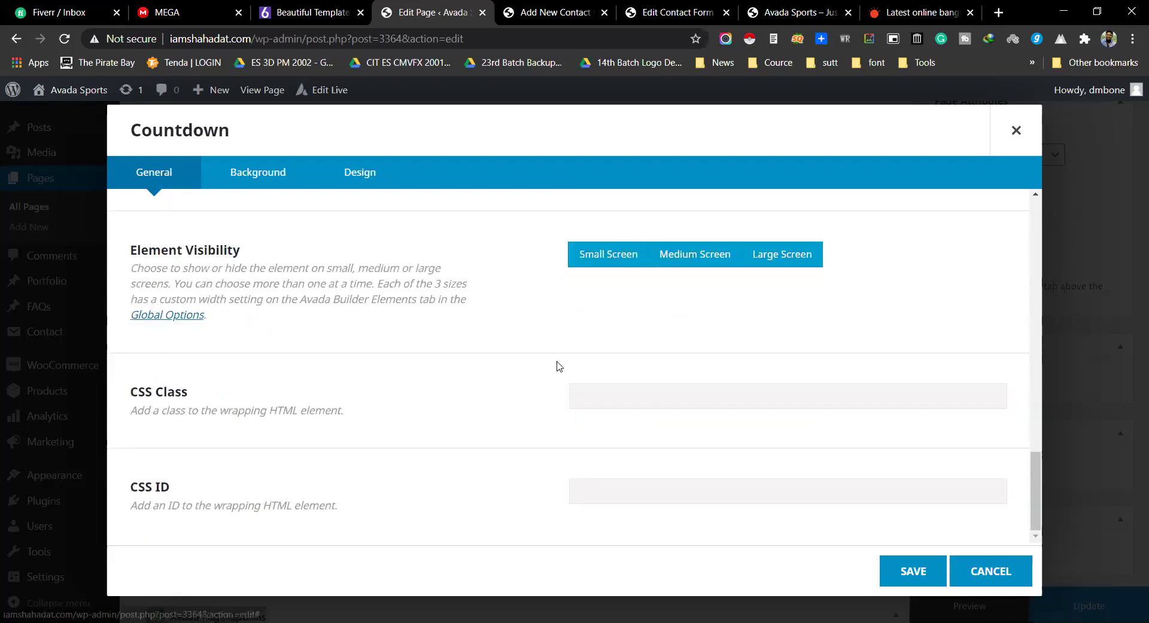
{"action": "scroll", "coordinate": [712, 394], "scroll_direction": "up", "scroll_amount": 7}
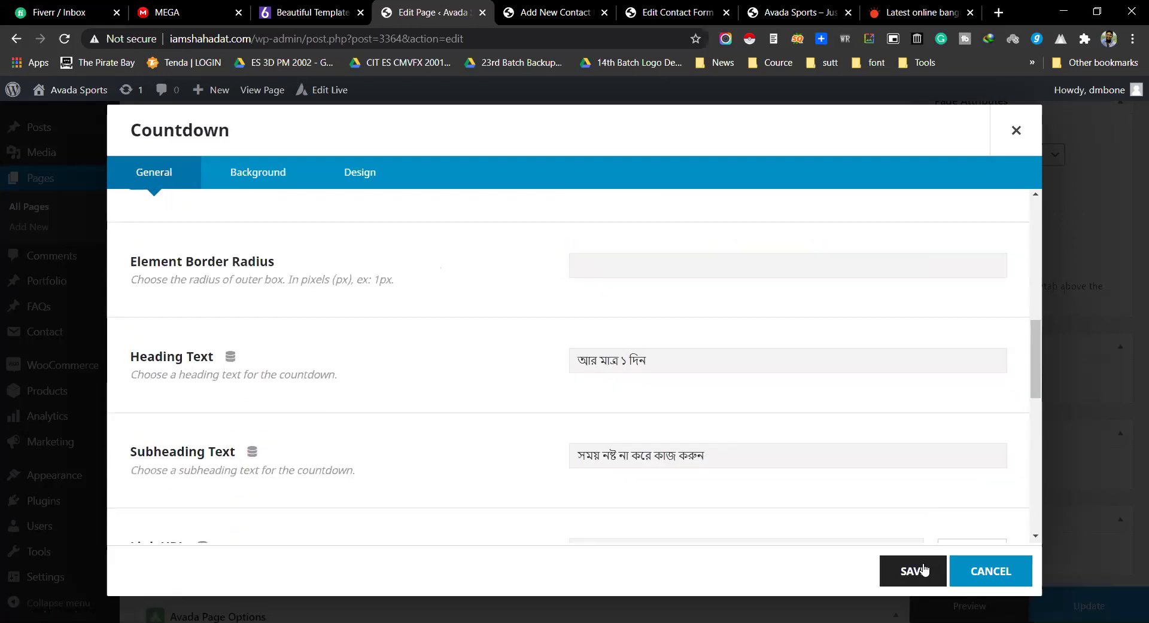
{"action": "left_click", "coordinate": [912, 569]}
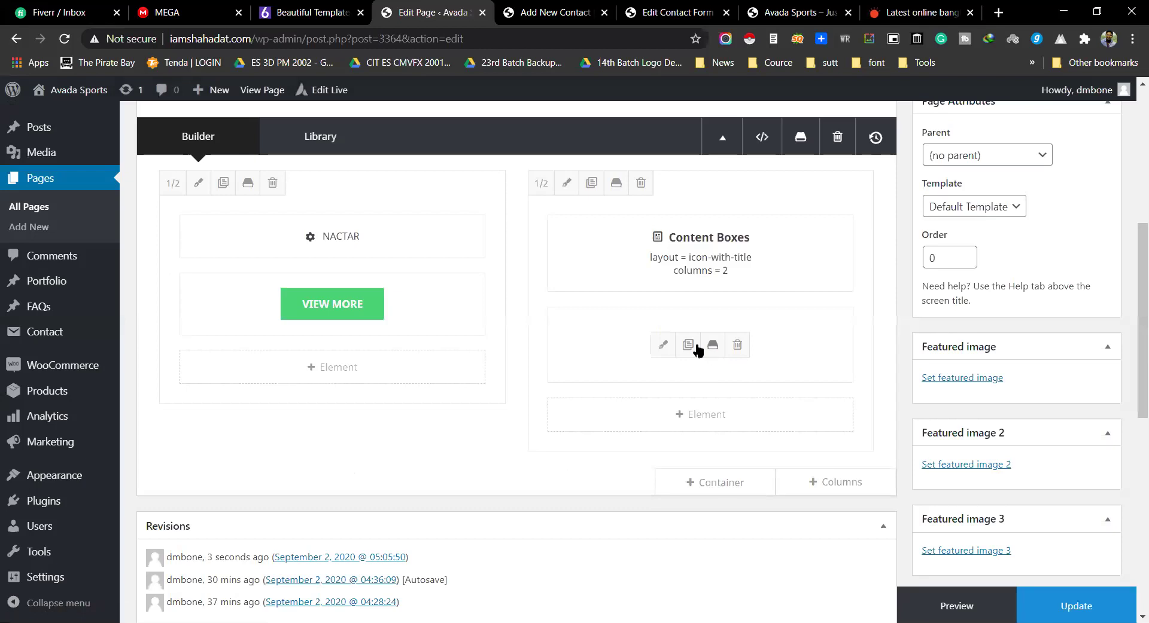
Step: Reopen the countdown, set Element Border Radius to 10, save, then preview the page
{"action": "left_click", "coordinate": [658, 342]}
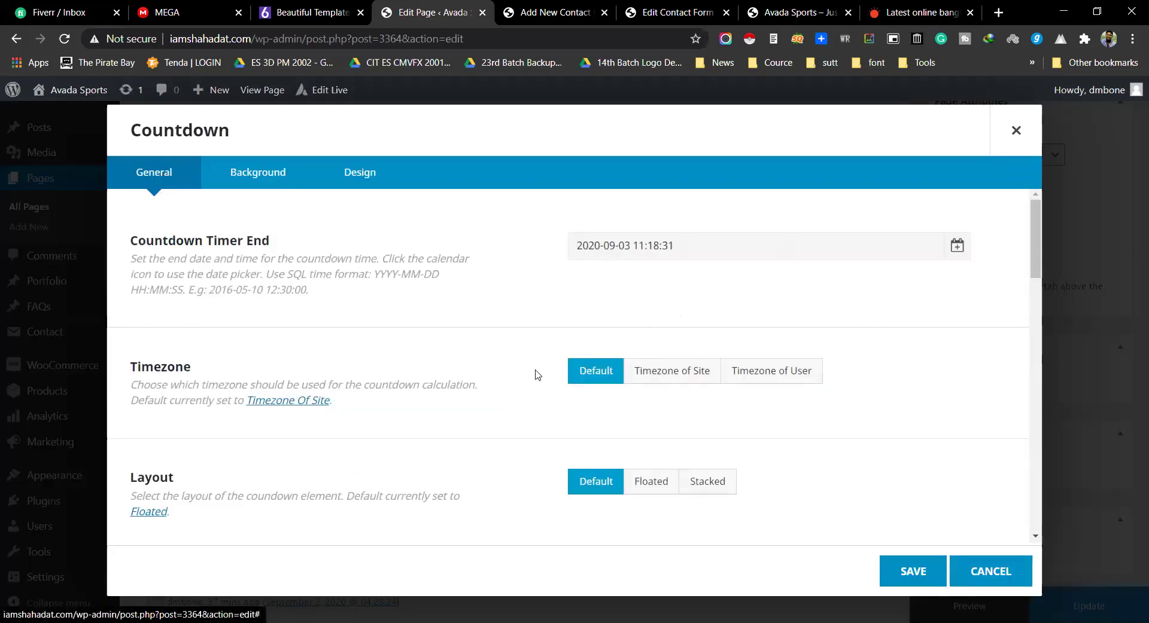
{"action": "scroll", "coordinate": [605, 358], "scroll_direction": "down", "scroll_amount": 9}
{"action": "scroll", "coordinate": [688, 359], "scroll_direction": "down", "scroll_amount": 1}
{"action": "scroll", "coordinate": [598, 329], "scroll_direction": "up", "scroll_amount": 1}
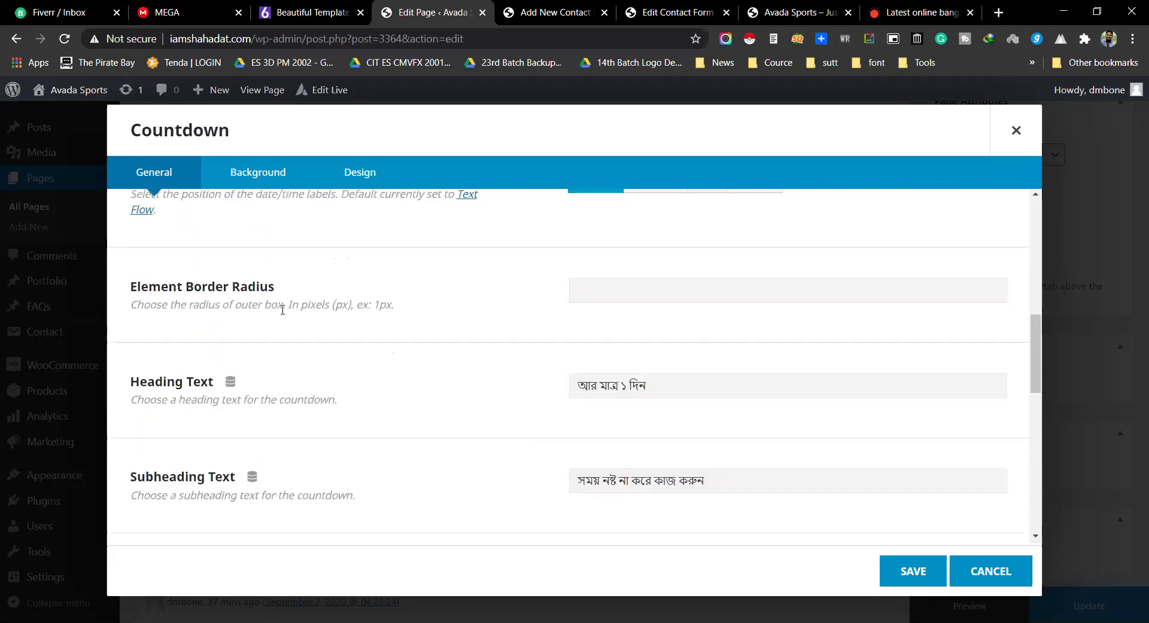
{"action": "left_click", "coordinate": [648, 291]}
{"action": "type", "text": "10"}
{"action": "left_click", "coordinate": [913, 571]}
{"action": "left_click", "coordinate": [1076, 606]}
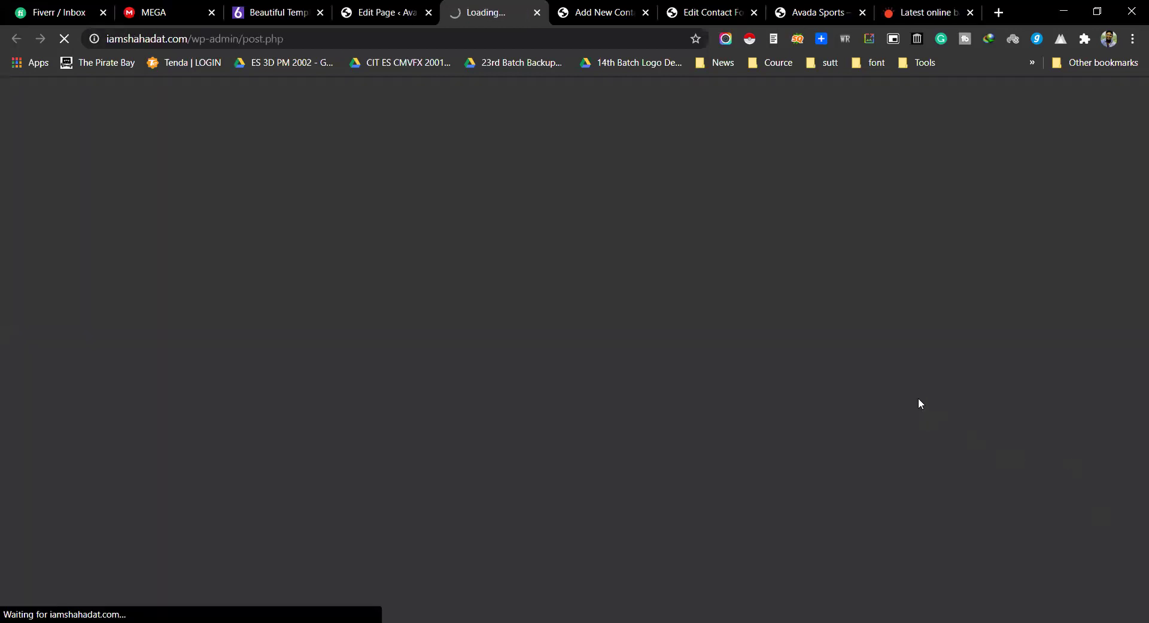
Step: Scroll the preview and highlight the first content box's title and text
{"action": "scroll", "coordinate": [855, 269], "scroll_direction": "down", "scroll_amount": 3}
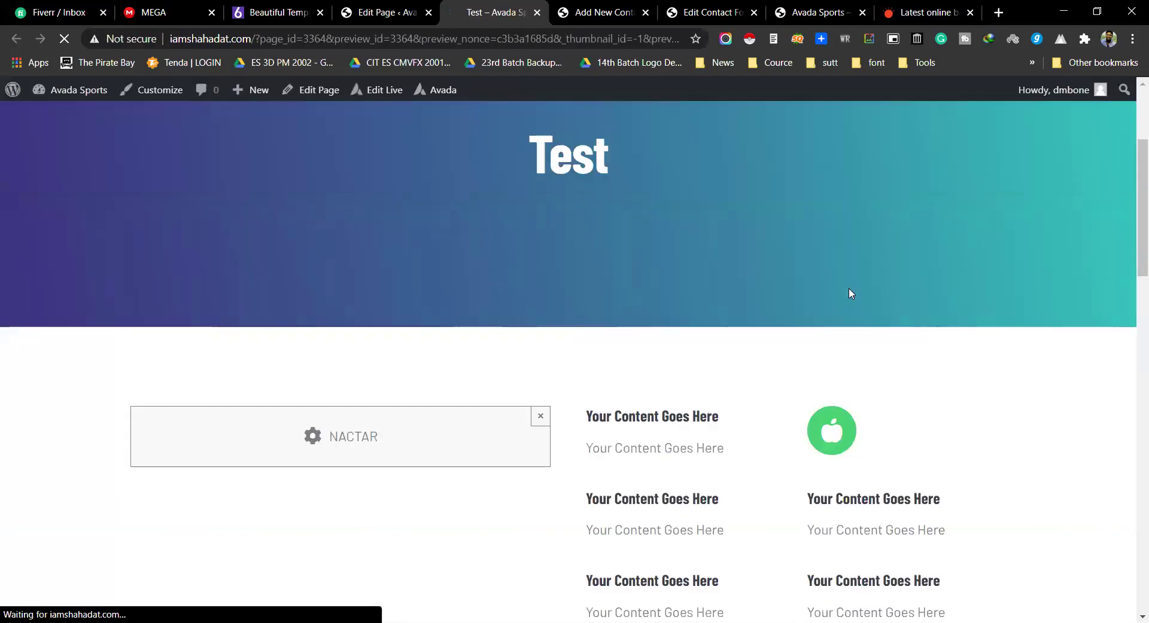
{"action": "scroll", "coordinate": [850, 293], "scroll_direction": "down", "scroll_amount": 3}
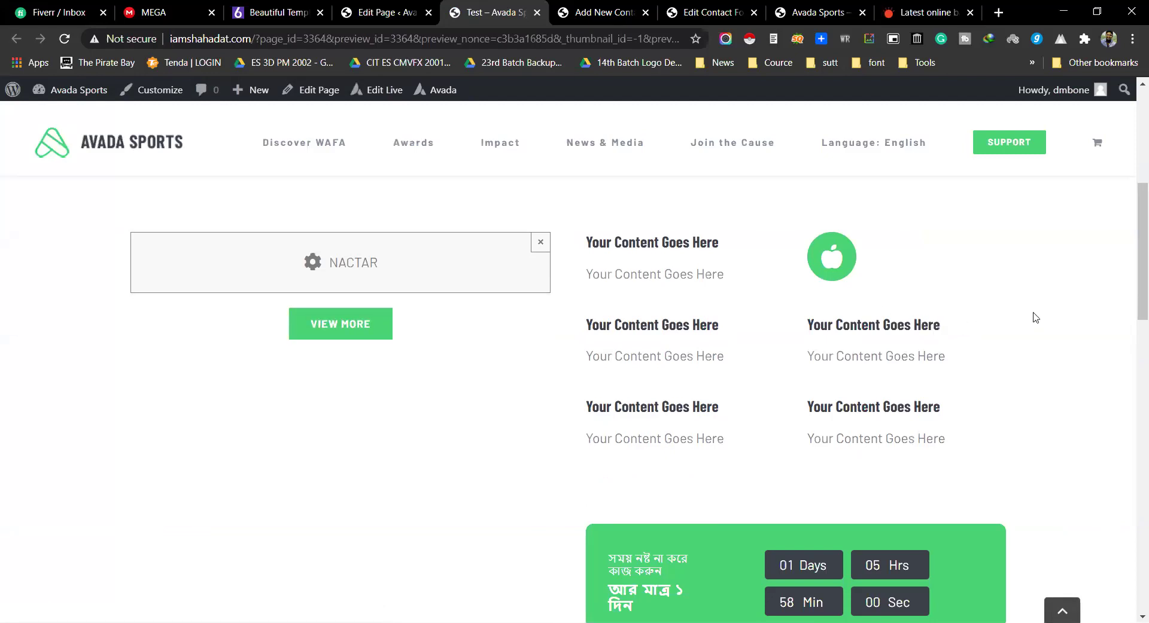
{"action": "scroll", "coordinate": [850, 353], "scroll_direction": "down", "scroll_amount": 2}
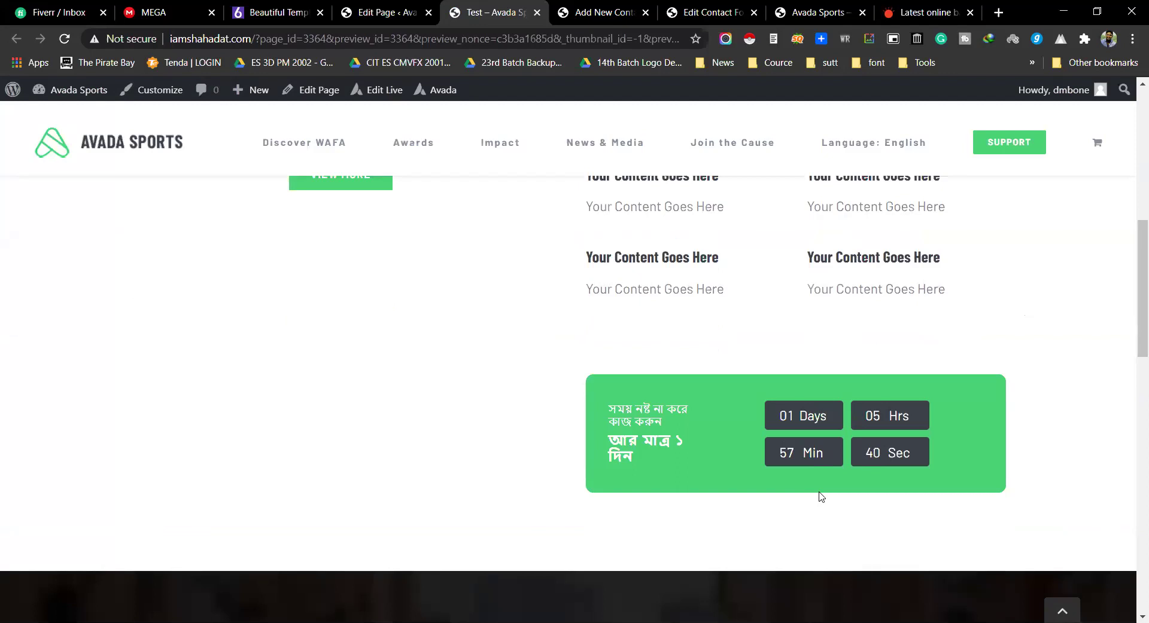
{"action": "scroll", "coordinate": [795, 289], "scroll_direction": "up", "scroll_amount": 4}
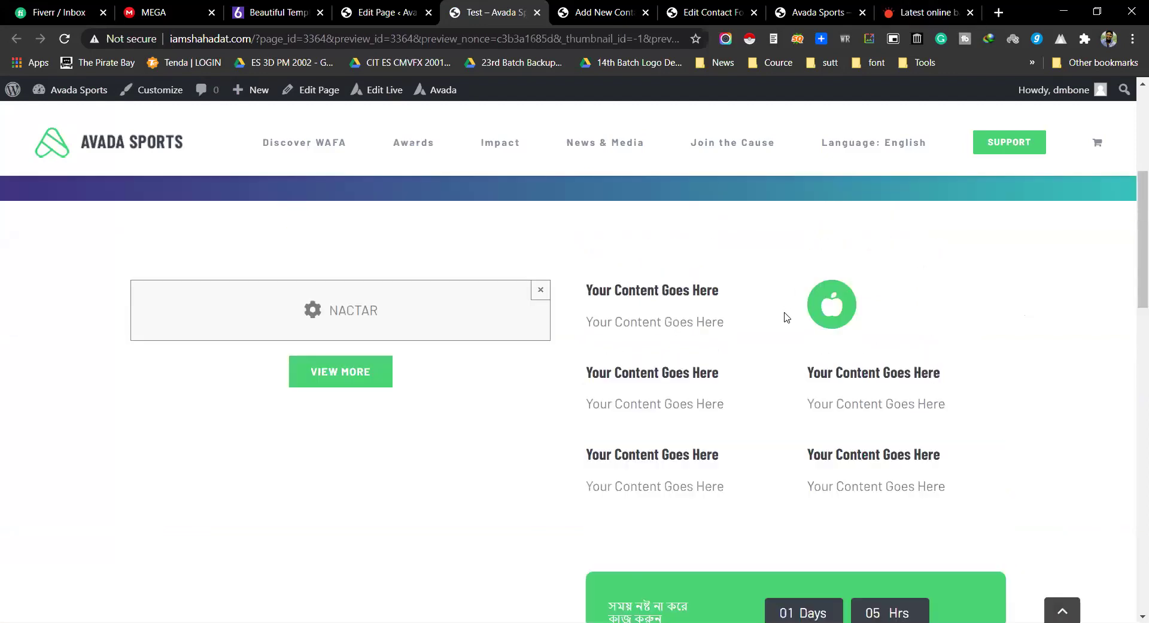
{"action": "scroll", "coordinate": [675, 321], "scroll_direction": "down", "scroll_amount": 1}
{"action": "left_click_drag", "start_coordinate": [582, 247], "coordinate": [730, 287]}
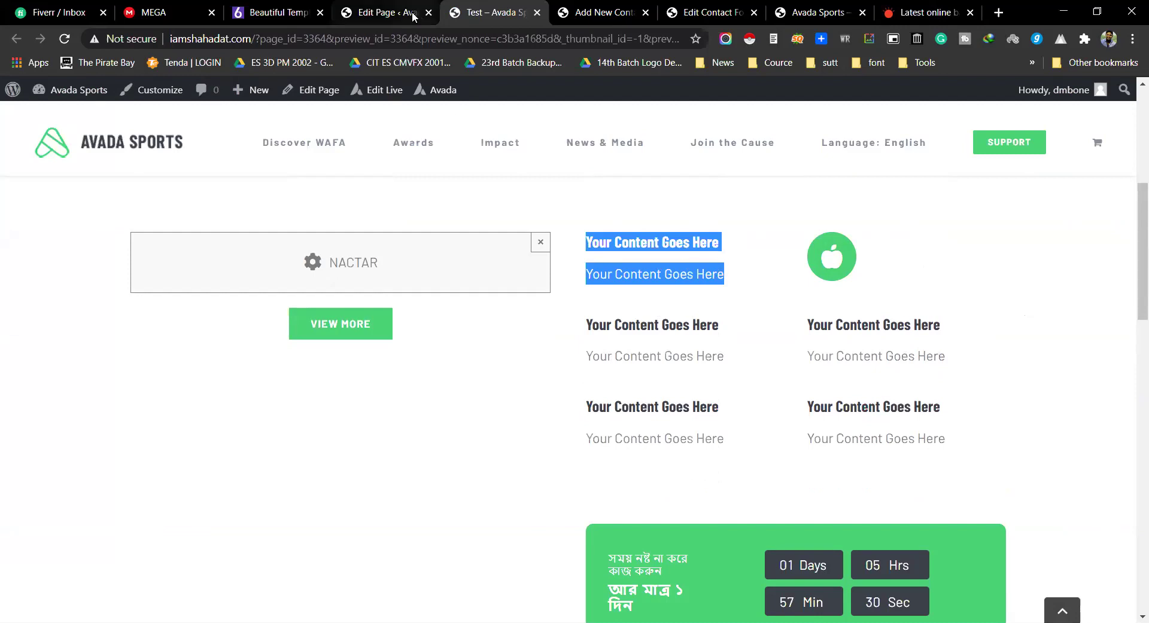
Step: Inspect the Bengali countdown heading and its four boxes, then return to the Avada Builder
{"action": "scroll", "coordinate": [650, 410], "scroll_direction": "down", "scroll_amount": 1}
{"action": "scroll", "coordinate": [650, 410], "scroll_direction": "down", "scroll_amount": 5}
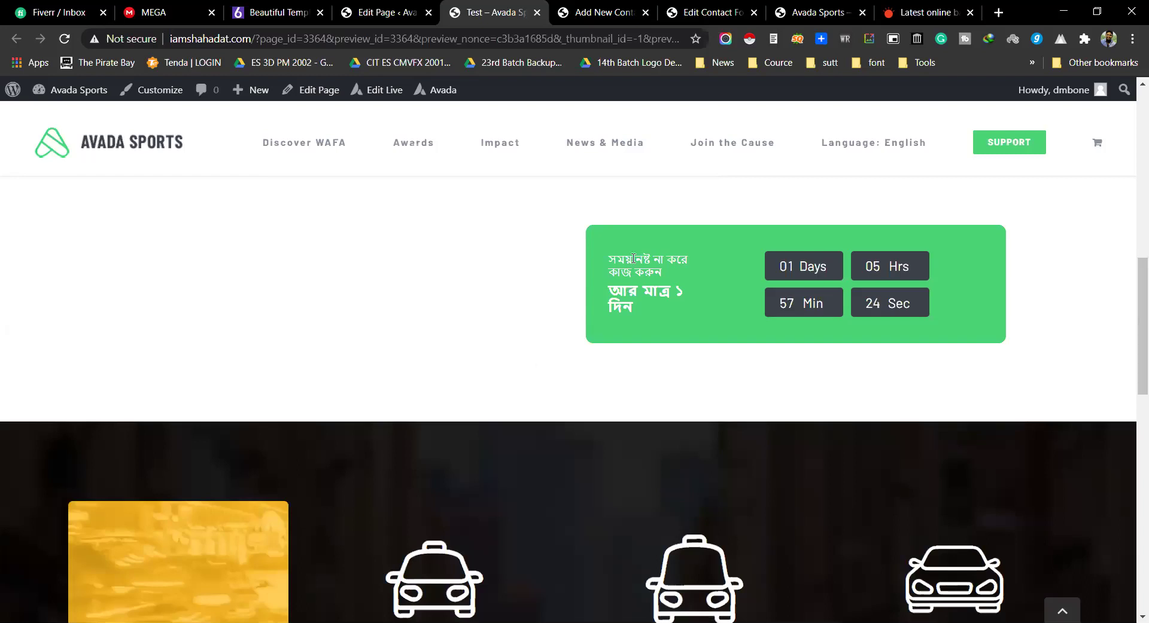
{"action": "left_click_drag", "start_coordinate": [631, 257], "coordinate": [694, 310]}
{"action": "left_click", "coordinate": [802, 320]}
{"action": "left_click_drag", "start_coordinate": [771, 289], "coordinate": [591, 240]}
{"action": "left_click", "coordinate": [634, 329]}
{"action": "mouse_move", "coordinate": [609, 254]}
{"action": "left_mouse_down"}
{"action": "mouse_move", "coordinate": [686, 335]}
{"action": "mouse_move", "coordinate": [1007, 302]}
{"action": "mouse_move", "coordinate": [598, 251]}
{"action": "mouse_move", "coordinate": [659, 326]}
{"action": "mouse_move", "coordinate": [621, 250]}
{"action": "mouse_move", "coordinate": [651, 336]}
{"action": "mouse_move", "coordinate": [609, 255]}
{"action": "left_mouse_up"}
{"action": "left_click", "coordinate": [960, 313]}
{"action": "left_click", "coordinate": [717, 345]}
{"action": "scroll", "coordinate": [801, 249], "scroll_direction": "up", "scroll_amount": 2}
{"action": "scroll", "coordinate": [859, 264], "scroll_direction": "down", "scroll_amount": 5}
{"action": "scroll", "coordinate": [826, 263], "scroll_direction": "up", "scroll_amount": 3}
{"action": "double_click", "coordinate": [810, 267]}
{"action": "left_click_drag", "start_coordinate": [810, 266], "coordinate": [617, 268]}
{"action": "left_click", "coordinate": [617, 268]}
{"action": "left_click", "coordinate": [383, 12]}
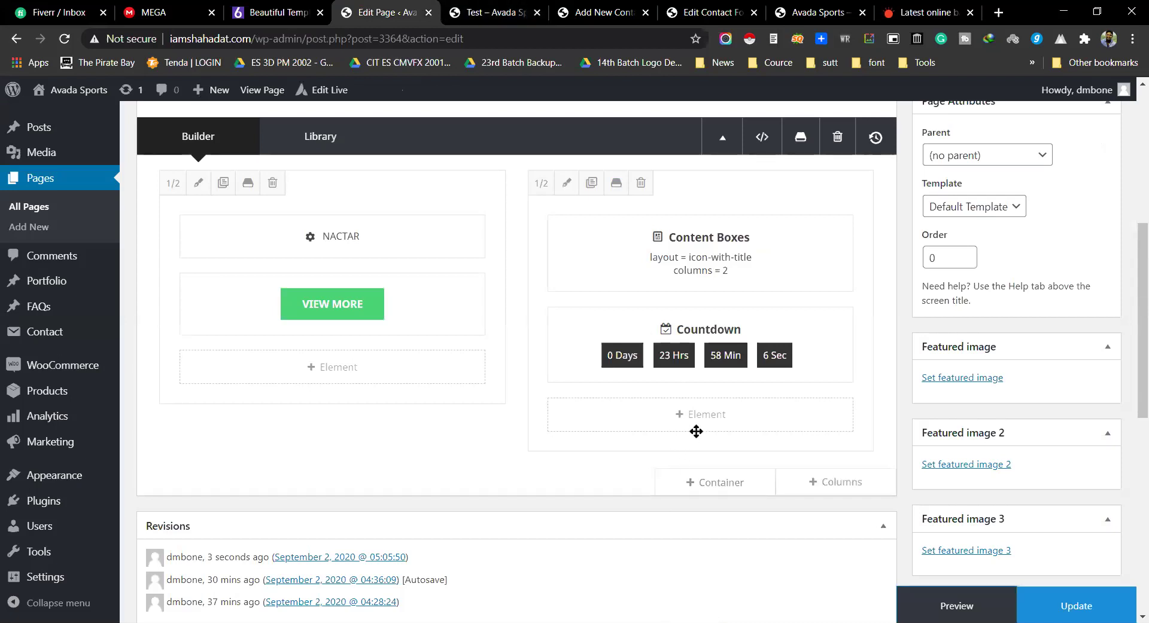
Step: Insert a Counter Boxes element below the Countdown in the right column
{"action": "left_click", "coordinate": [700, 422]}
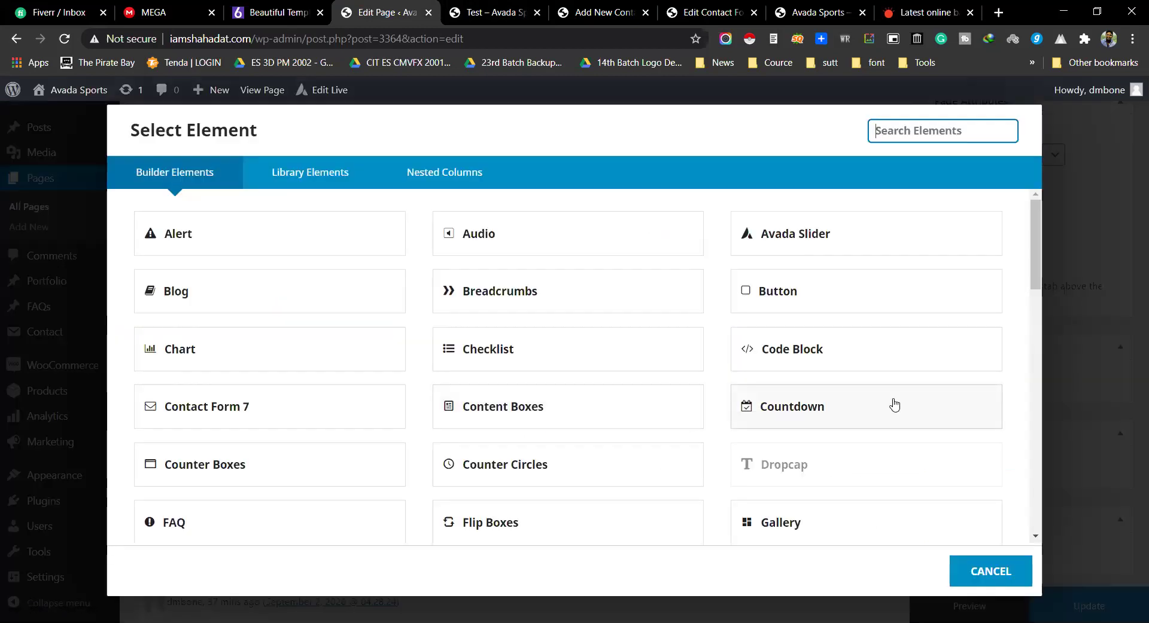
{"action": "scroll", "coordinate": [892, 402], "scroll_direction": "down", "scroll_amount": 1}
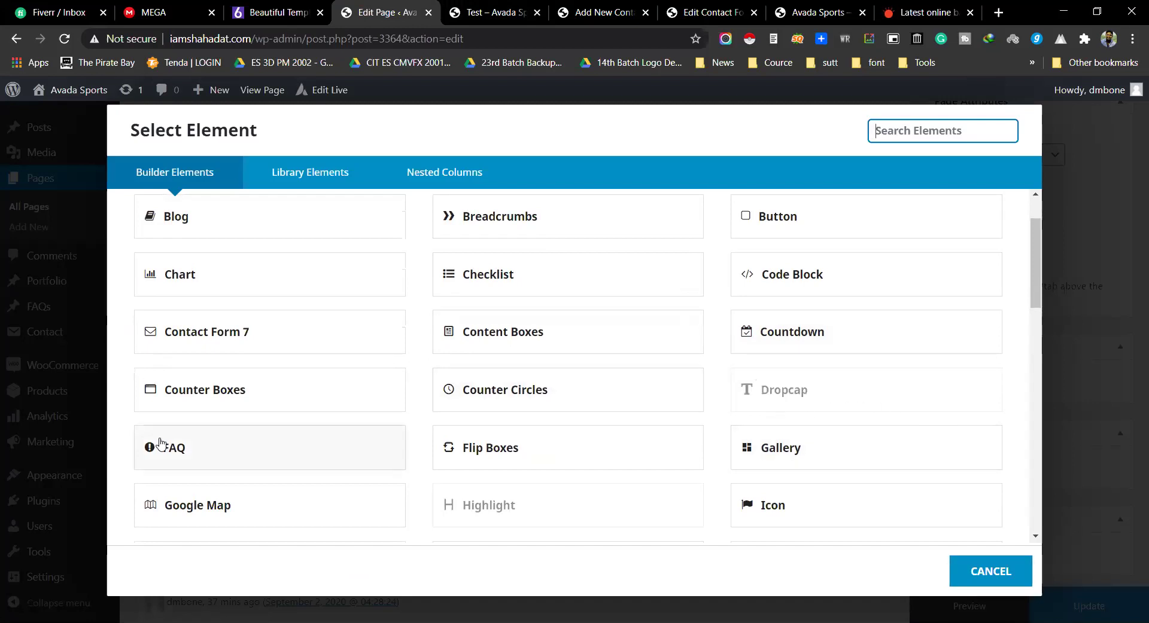
{"action": "left_click", "coordinate": [220, 407]}
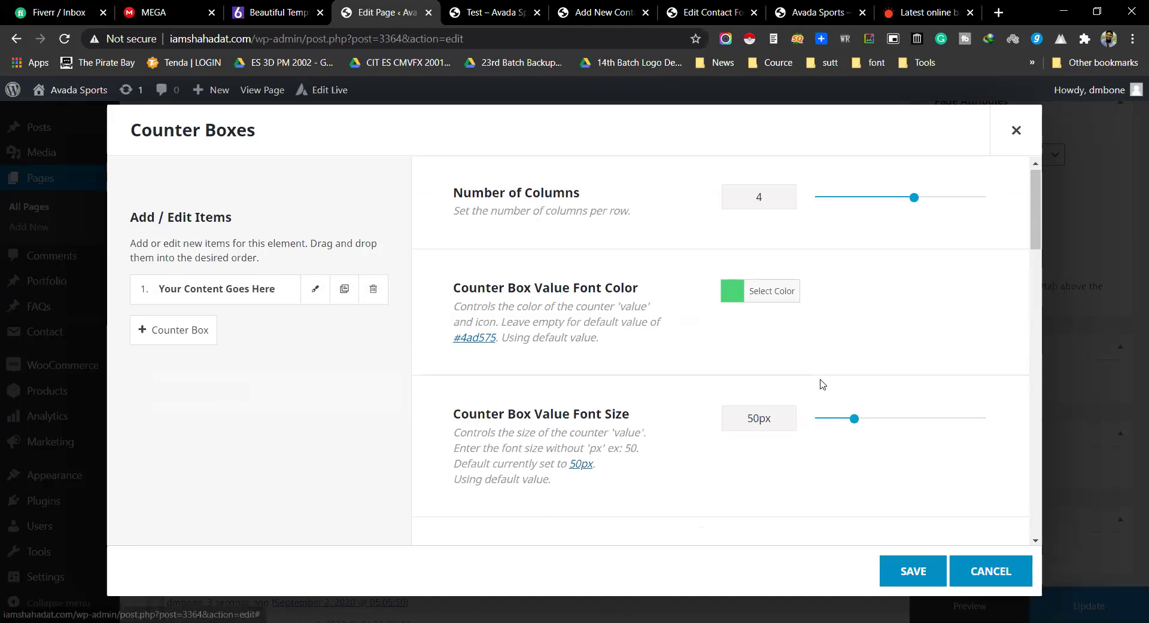
{"action": "scroll", "coordinate": [821, 385], "scroll_direction": "down", "scroll_amount": 6}
{"action": "scroll", "coordinate": [509, 326], "scroll_direction": "up", "scroll_amount": 6}
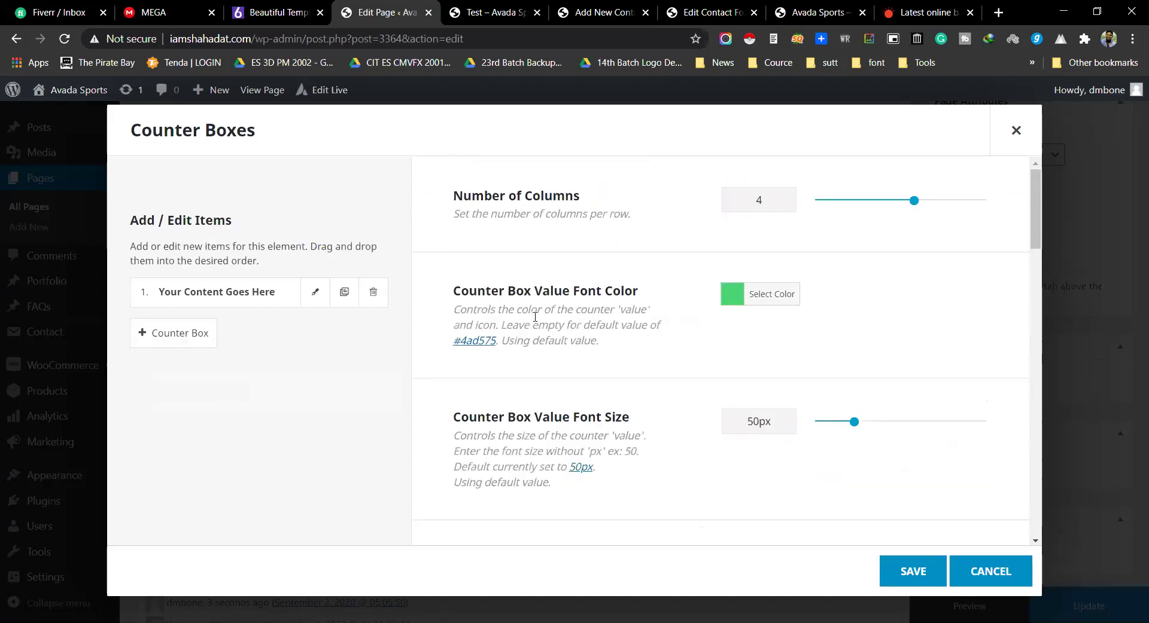
Step: Add three more counter box items for four in total, save, and preview the page
{"action": "left_click", "coordinate": [197, 332]}
{"action": "left_click", "coordinate": [179, 373]}
{"action": "left_click", "coordinate": [179, 413]}
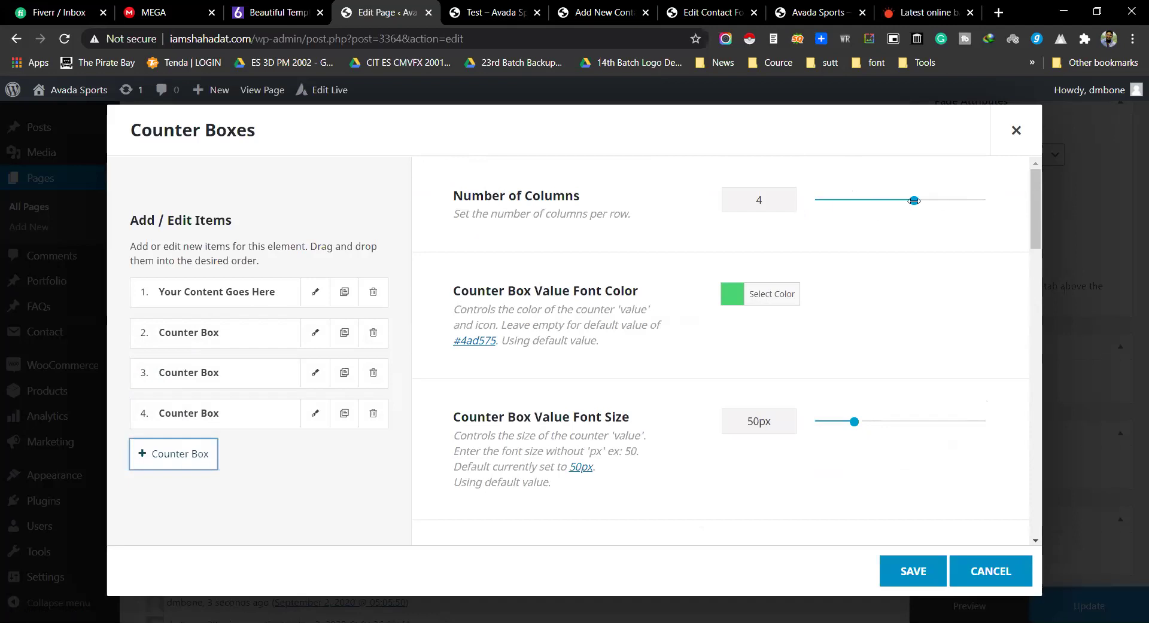
{"action": "scroll", "coordinate": [778, 299], "scroll_direction": "down", "scroll_amount": 3}
{"action": "left_click", "coordinate": [914, 586]}
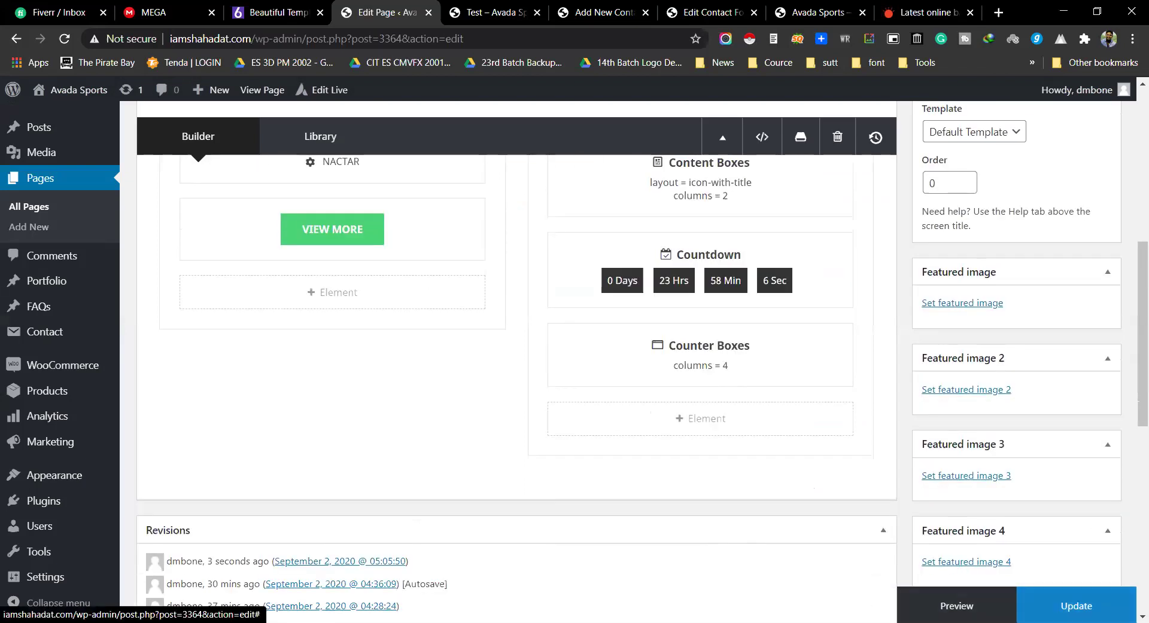
{"action": "left_click", "coordinate": [955, 606]}
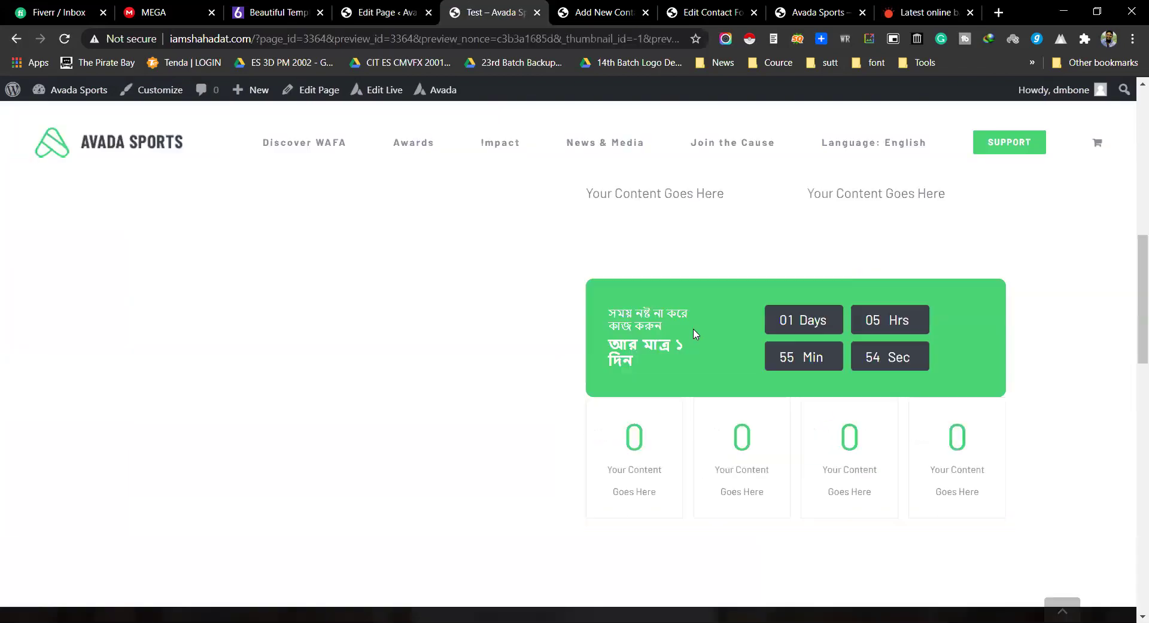
Step: Inspect the four preview counters, each reading 20 with placeholder label text
{"action": "scroll", "coordinate": [693, 334], "scroll_direction": "down", "scroll_amount": 3}
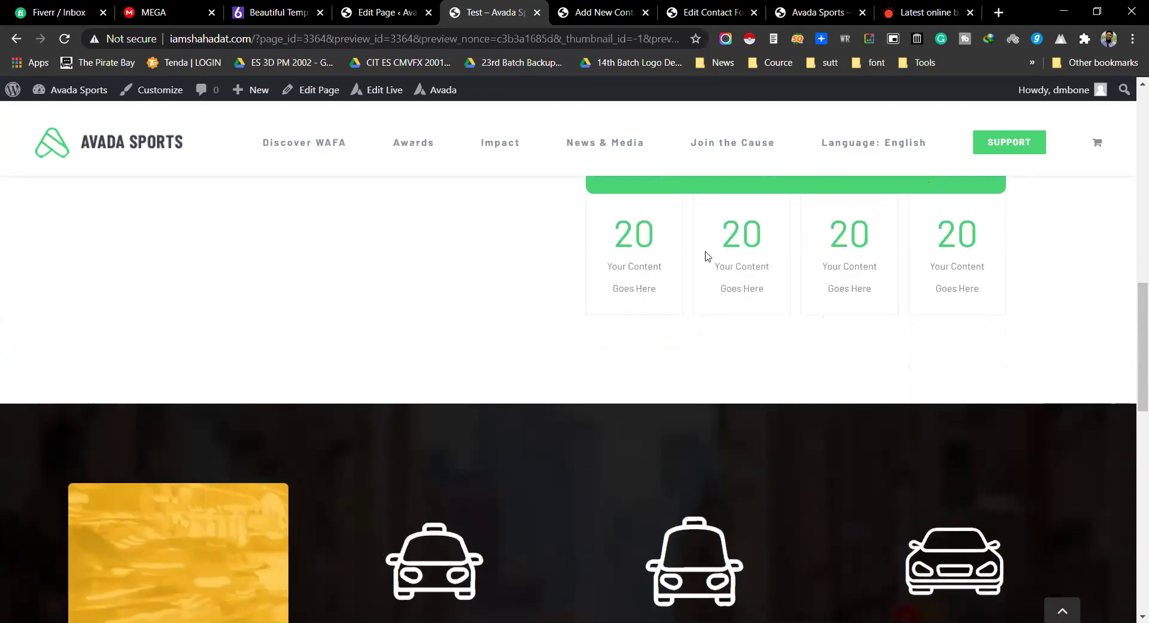
{"action": "left_click_drag", "start_coordinate": [607, 234], "coordinate": [723, 281]}
{"action": "left_click_drag", "start_coordinate": [871, 289], "coordinate": [662, 249]}
{"action": "left_click", "coordinate": [604, 231]}
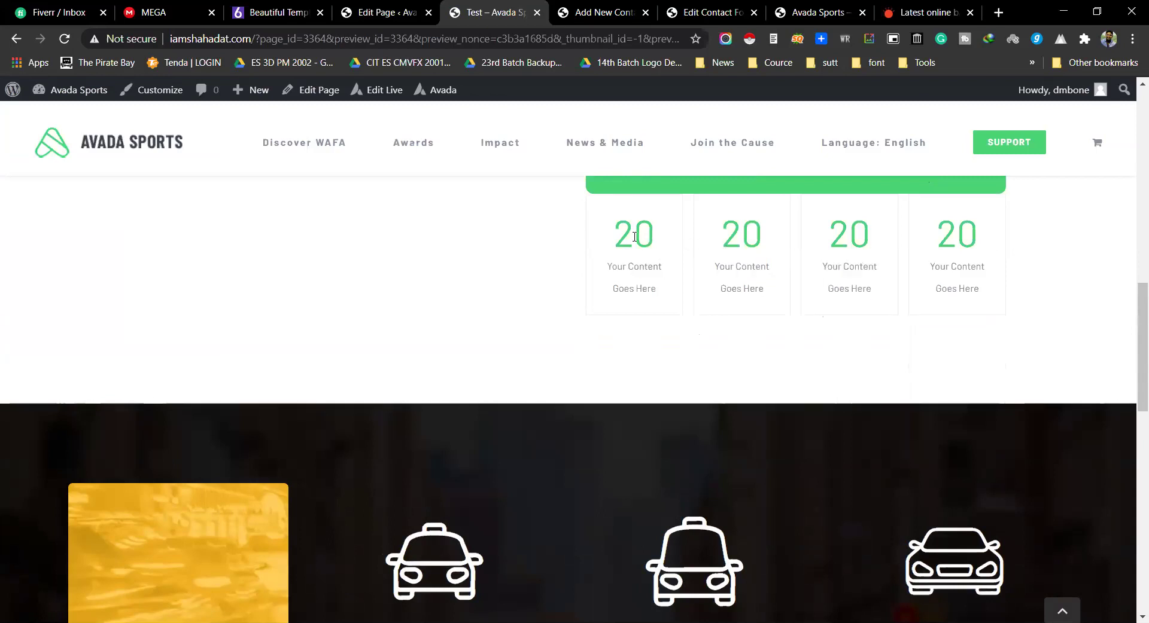
{"action": "triple_click", "coordinate": [650, 295]}
{"action": "left_click_drag", "start_coordinate": [712, 266], "coordinate": [873, 295]}
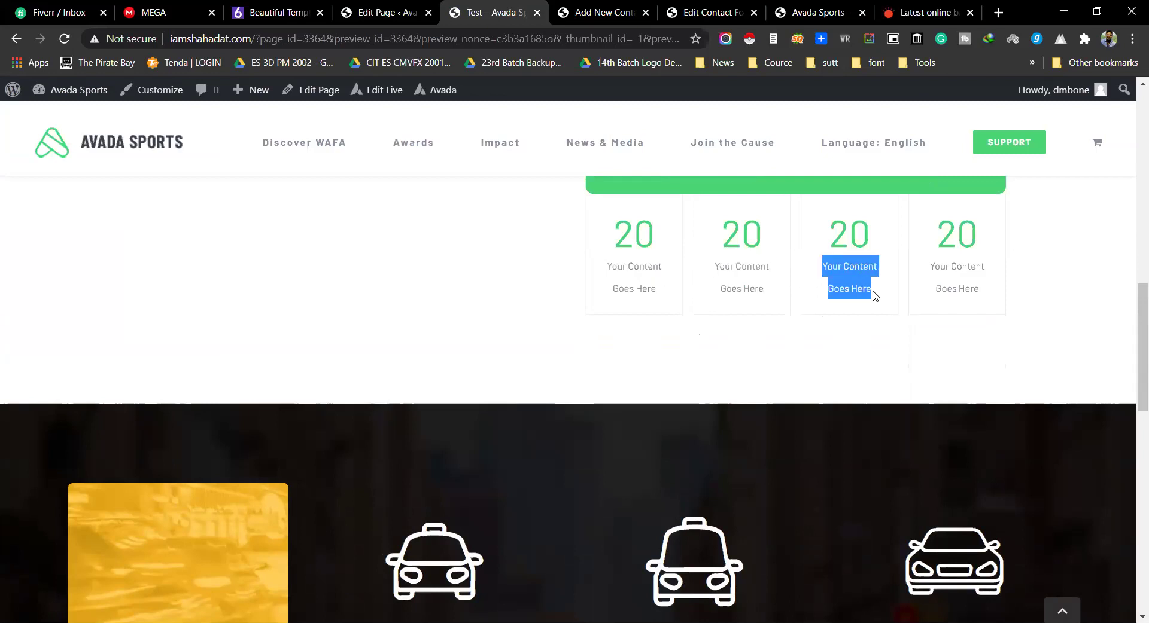
{"action": "left_click_drag", "start_coordinate": [933, 268], "coordinate": [993, 299]}
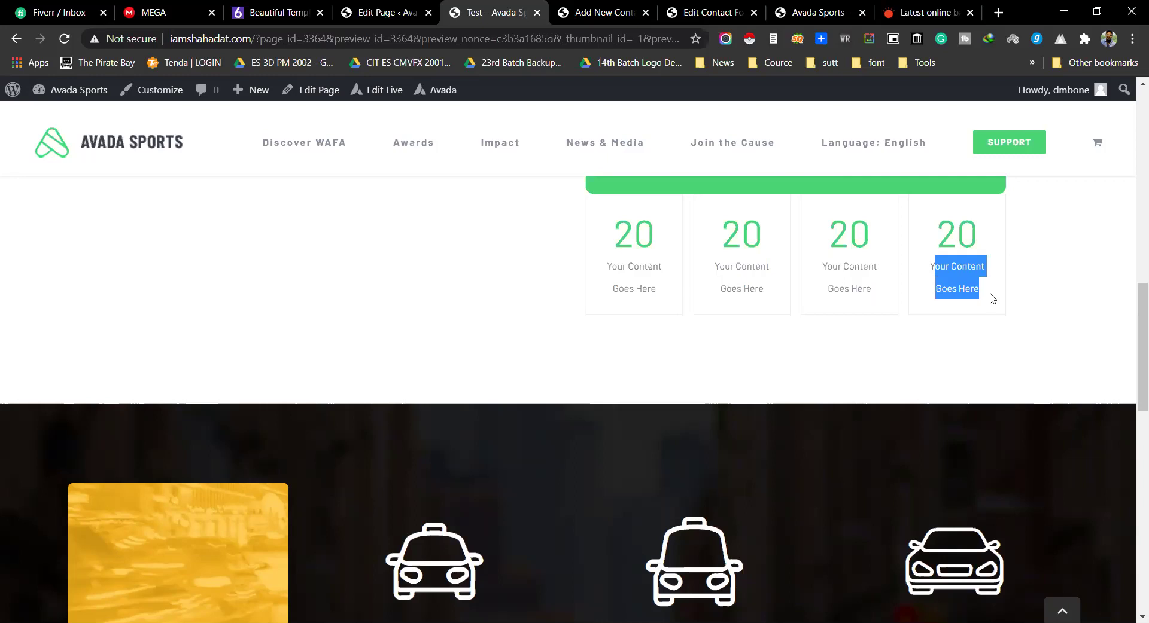
{"action": "mouse_move", "coordinate": [621, 231]}
{"action": "left_mouse_down"}
{"action": "mouse_move", "coordinate": [1005, 244]}
{"action": "mouse_move", "coordinate": [977, 297]}
{"action": "mouse_move", "coordinate": [611, 226]}
{"action": "left_mouse_up"}
{"action": "left_click", "coordinate": [971, 289]}
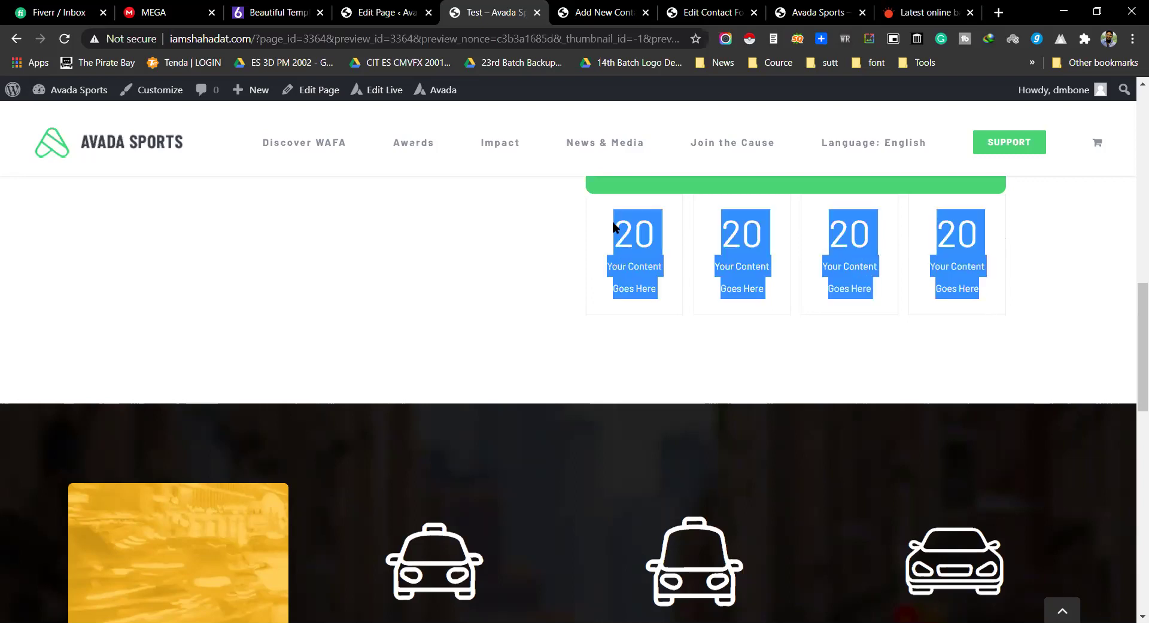
{"action": "left_click", "coordinate": [611, 221]}
Step: Set the first counter box's value to 100 and give it an apple icon
{"action": "key", "text": "ctrl+shift+Tab"}
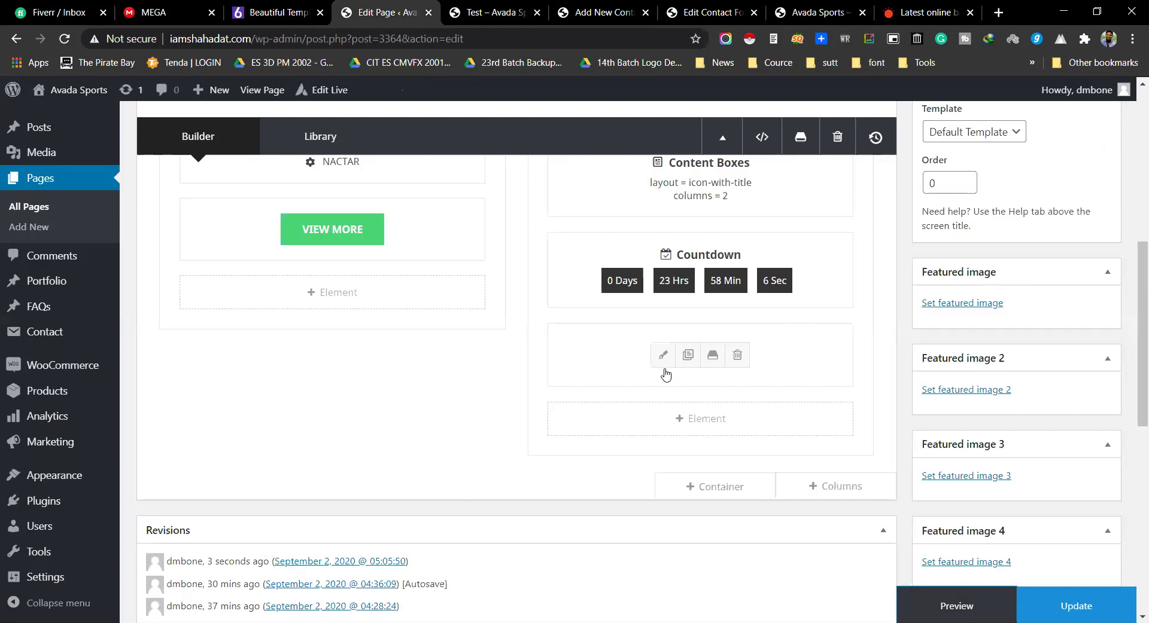
{"action": "left_click", "coordinate": [662, 357]}
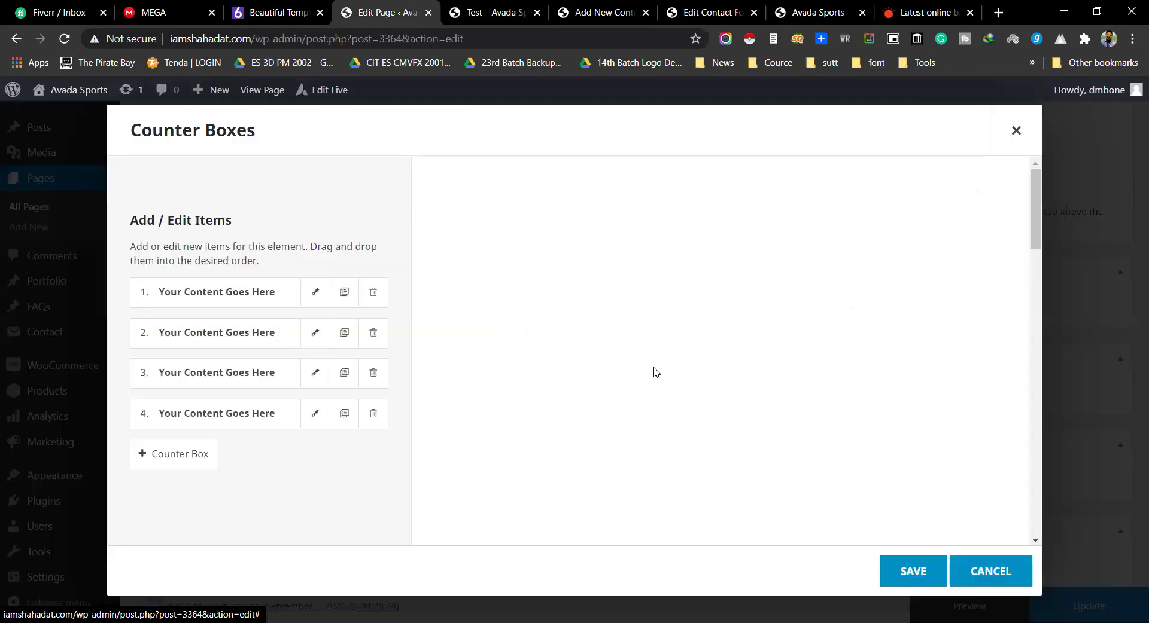
{"action": "left_click", "coordinate": [314, 293]}
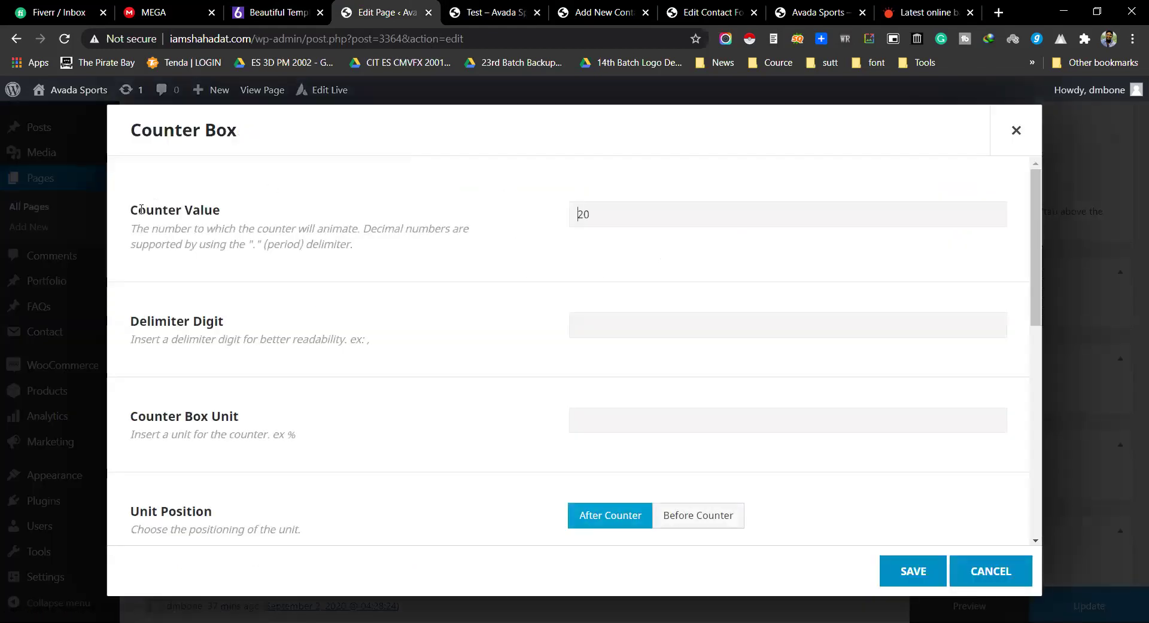
{"action": "left_click_drag", "start_coordinate": [615, 208], "coordinate": [502, 209]}
{"action": "type", "text": "100"}
{"action": "triple_click", "coordinate": [486, 309]}
{"action": "scroll", "coordinate": [486, 308], "scroll_direction": "down", "scroll_amount": 5}
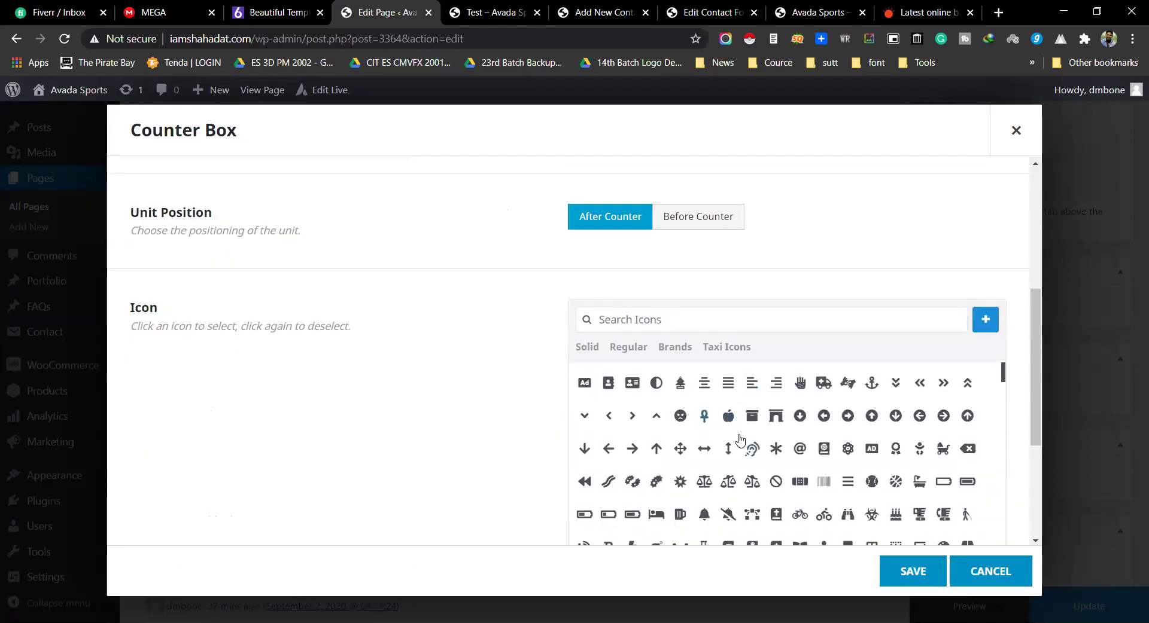
{"action": "left_click", "coordinate": [728, 418]}
{"action": "scroll", "coordinate": [457, 351], "scroll_direction": "down", "scroll_amount": 4}
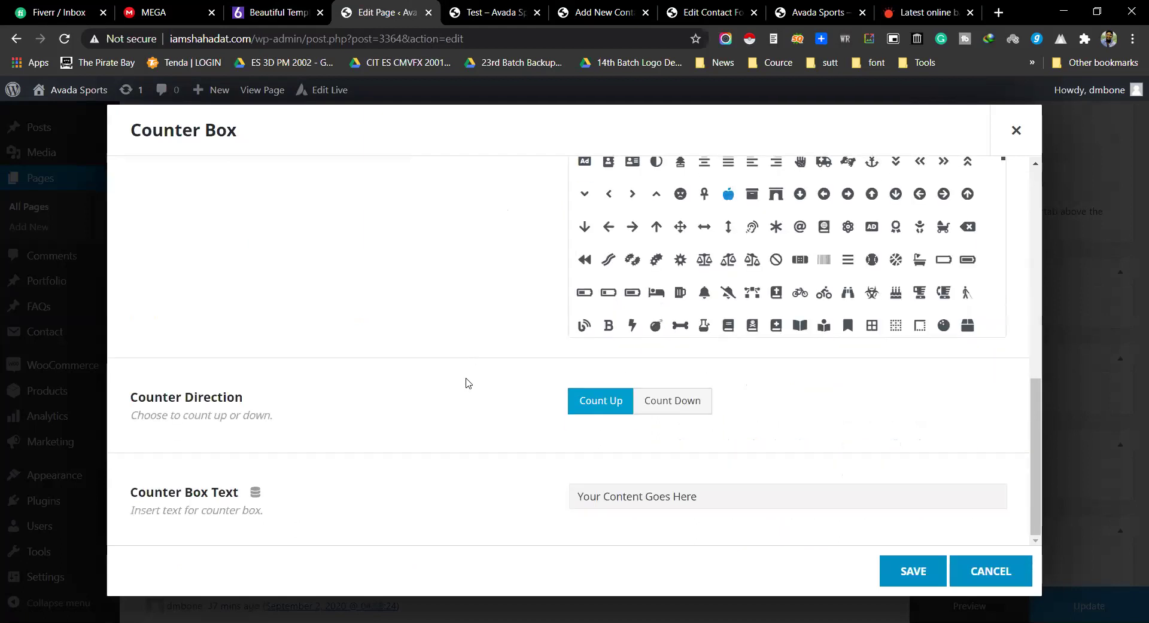
Step: Label the first counter 'Project Completed', correcting the misspelling, and save it
{"action": "left_click", "coordinate": [605, 503]}
{"action": "key", "text": "ctrl+a"}
{"action": "key", "text": "BackSpace"}
{"action": "type", "text": "Pro"}
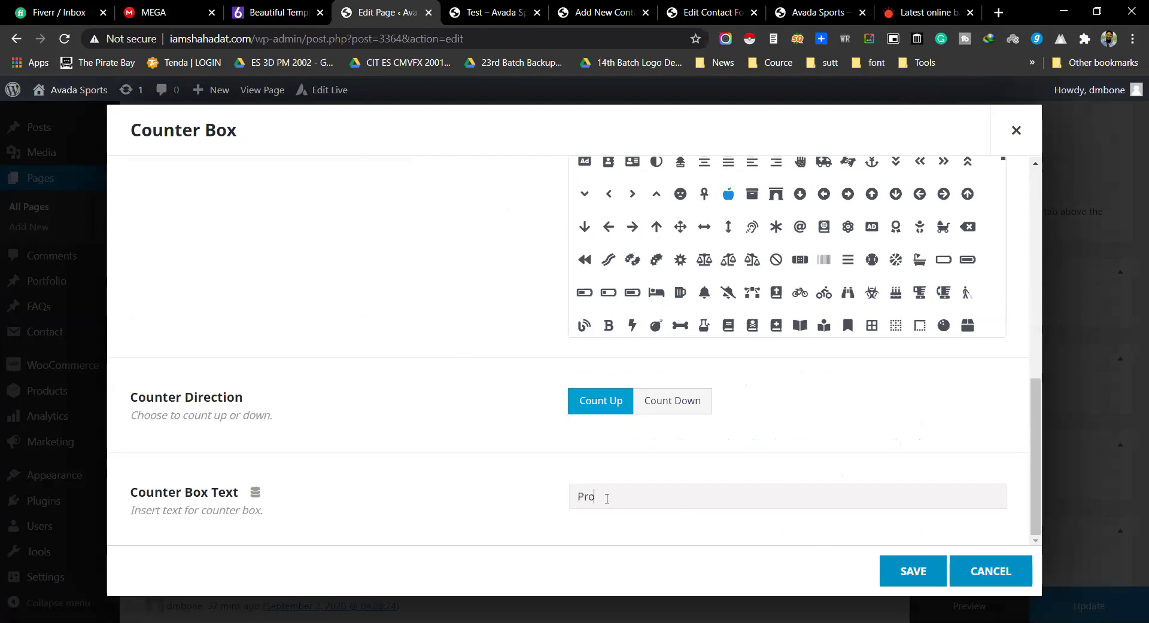
{"action": "type", "text": "ject Compelted"}
{"action": "right_click", "coordinate": [663, 504]}
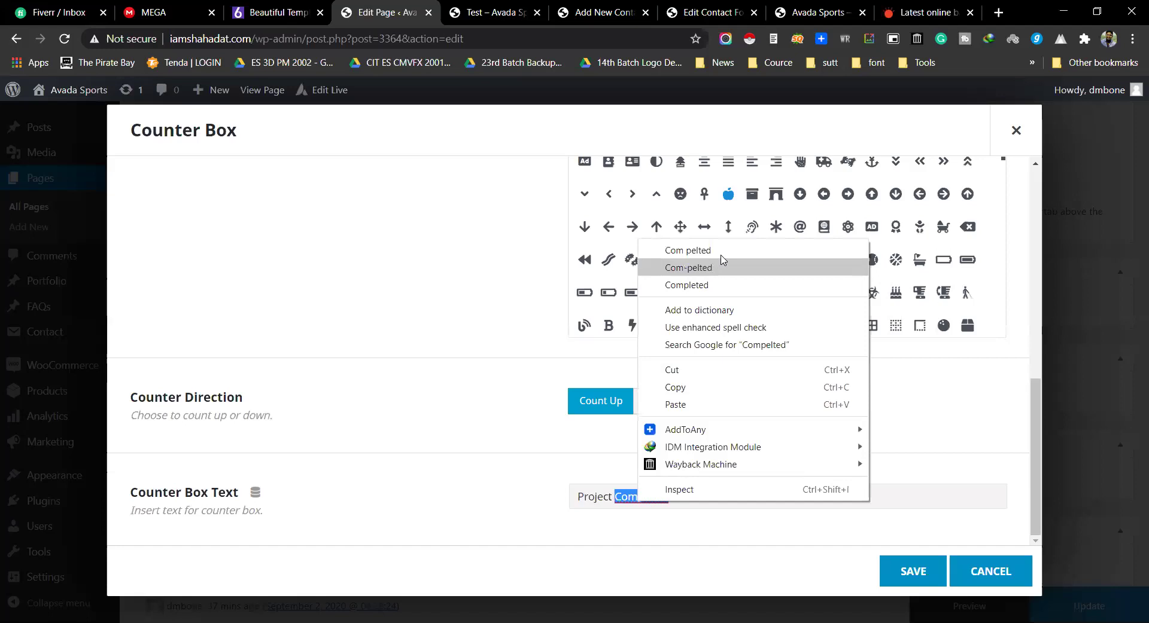
{"action": "left_click", "coordinate": [702, 286]}
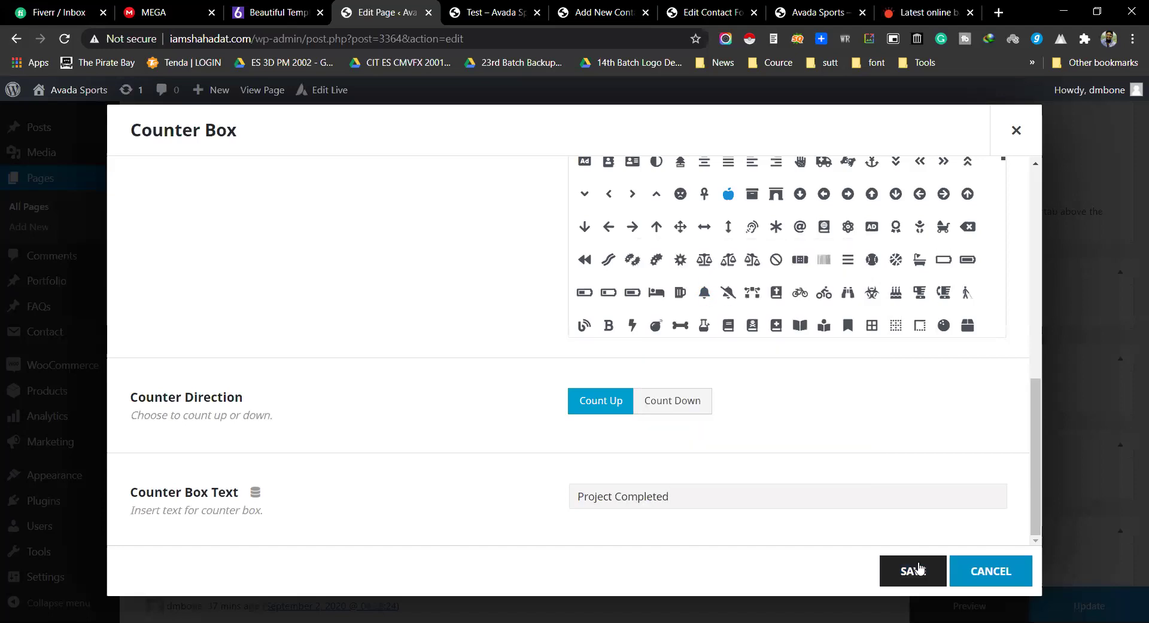
{"action": "left_click", "coordinate": [914, 570]}
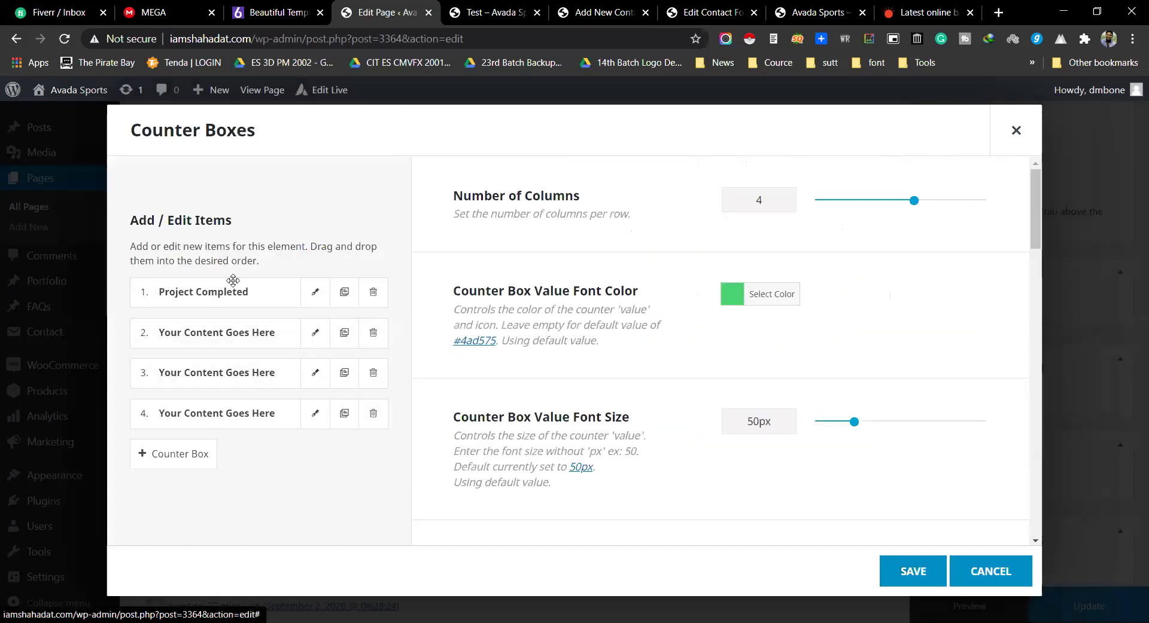
{"action": "left_click", "coordinate": [316, 333]}
Step: Set the second counter's value to 80 and choose its icon
{"action": "left_click_drag", "start_coordinate": [618, 211], "coordinate": [506, 214]}
{"action": "type", "text": "80"}
{"action": "scroll", "coordinate": [568, 316], "scroll_direction": "down", "scroll_amount": 1}
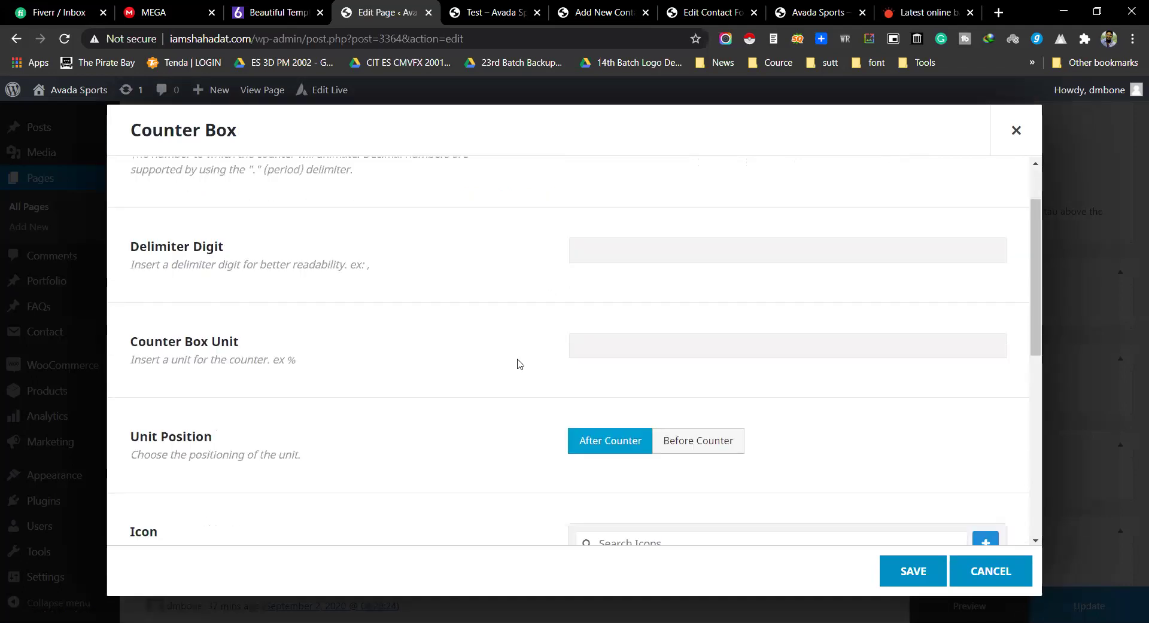
{"action": "scroll", "coordinate": [506, 347], "scroll_direction": "up", "scroll_amount": 1}
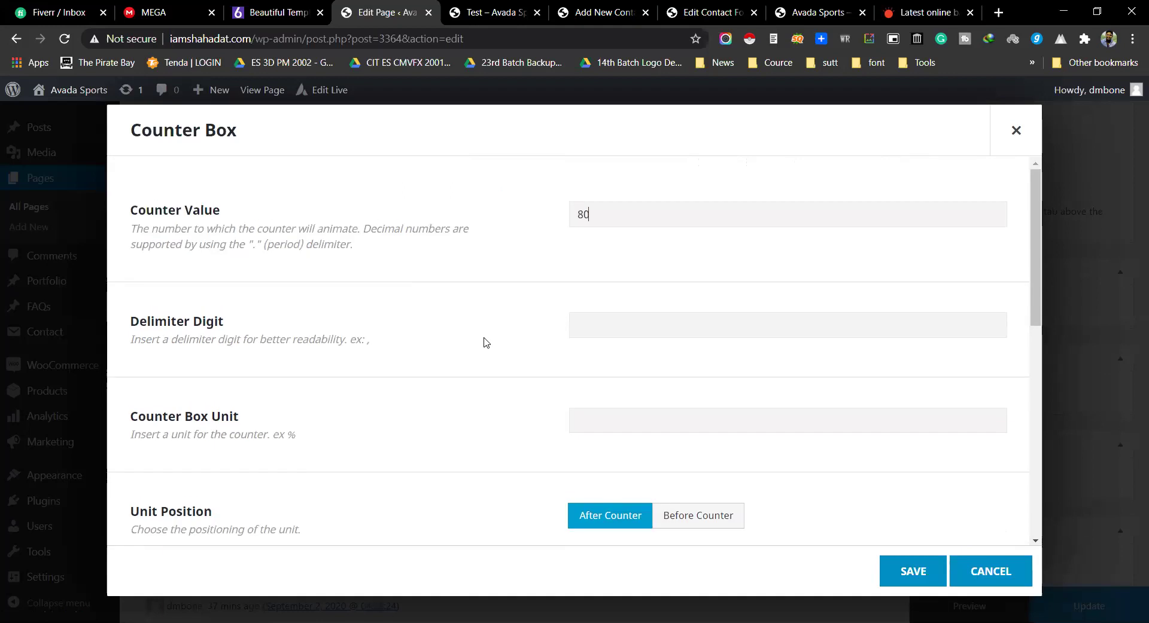
{"action": "scroll", "coordinate": [484, 341], "scroll_direction": "down", "scroll_amount": 2}
{"action": "scroll", "coordinate": [484, 341], "scroll_direction": "up", "scroll_amount": 1}
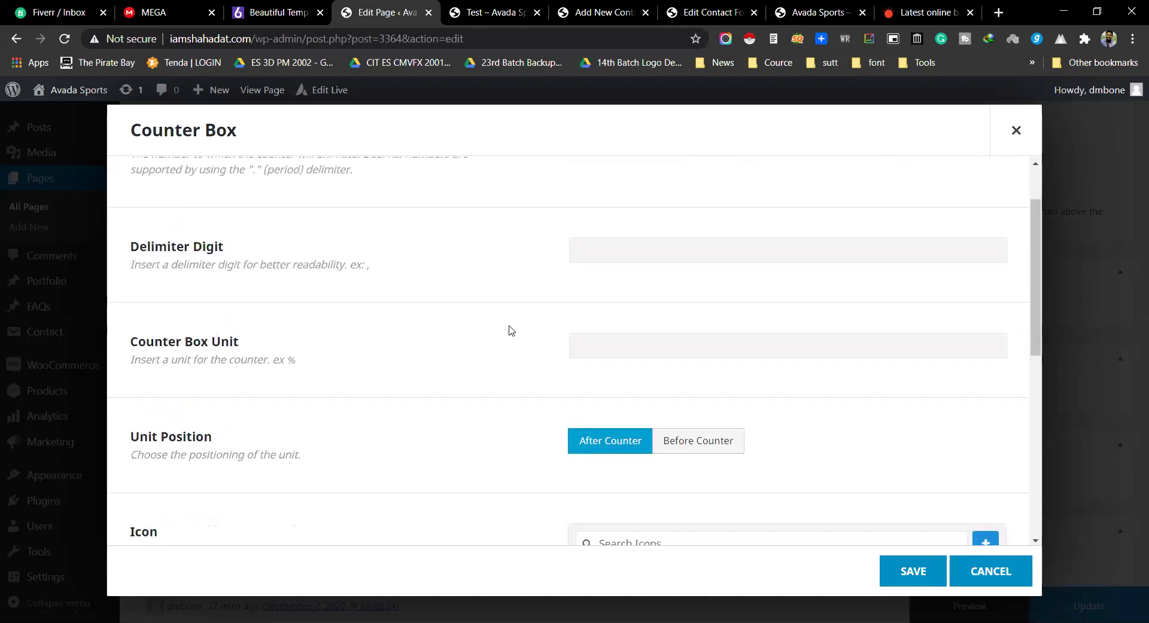
{"action": "scroll", "coordinate": [510, 331], "scroll_direction": "down", "scroll_amount": 3}
{"action": "scroll", "coordinate": [622, 346], "scroll_direction": "up", "scroll_amount": 3}
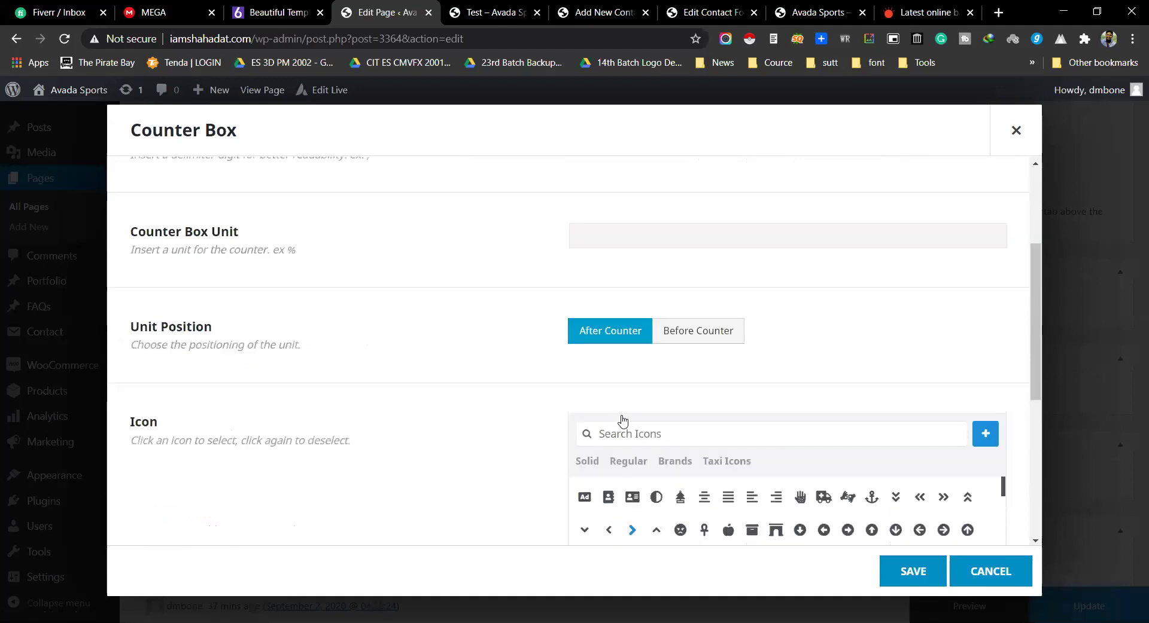
{"action": "scroll", "coordinate": [653, 396], "scroll_direction": "down", "scroll_amount": 2}
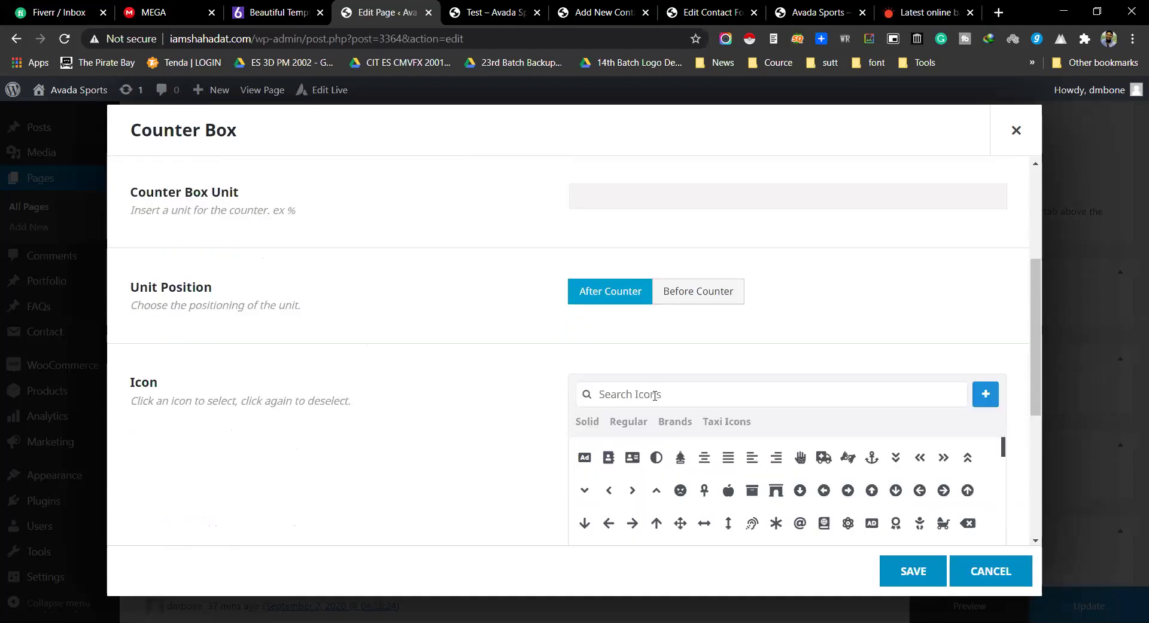
{"action": "left_click", "coordinate": [776, 492]}
Step: Label the second counter 'Clients', fixing the 'Cliens' typo, and save it
{"action": "scroll", "coordinate": [461, 423], "scroll_direction": "down", "scroll_amount": 5}
{"action": "left_click", "coordinate": [664, 487]}
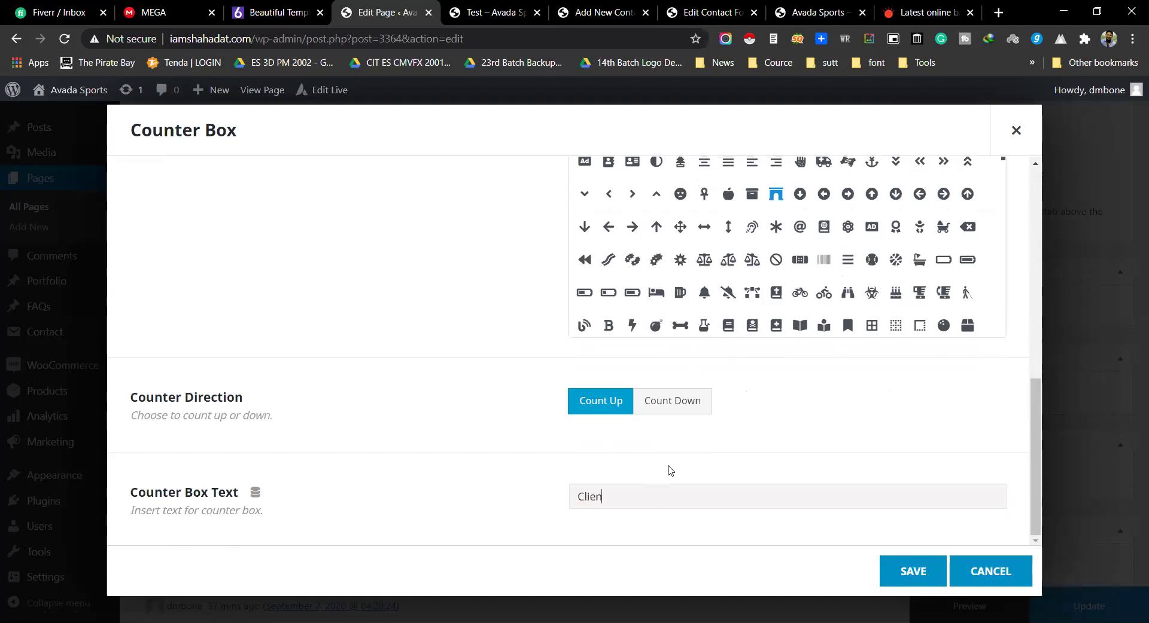
{"action": "right_click", "coordinate": [596, 496]}
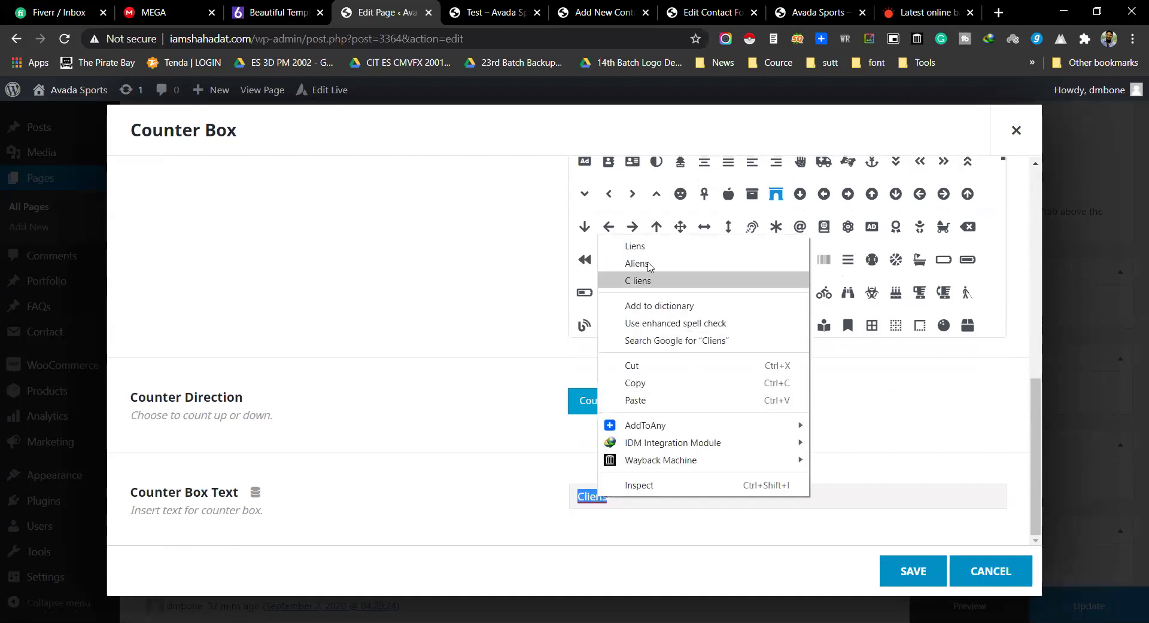
{"action": "left_click", "coordinate": [605, 499]}
{"action": "type", "text": "t"}
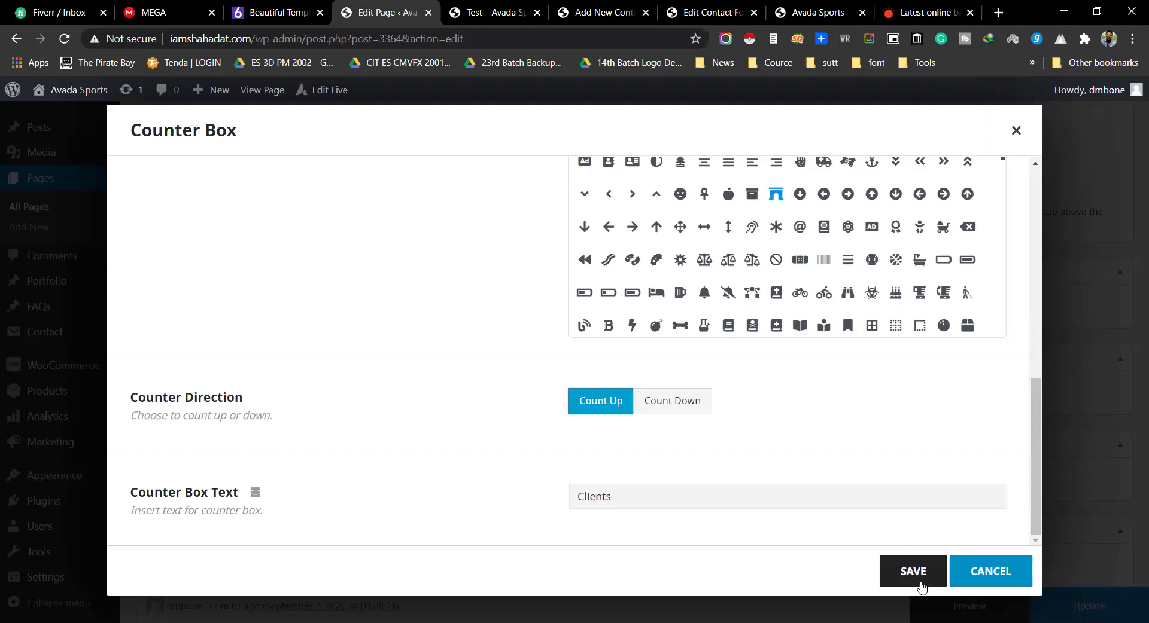
{"action": "left_click", "coordinate": [919, 572]}
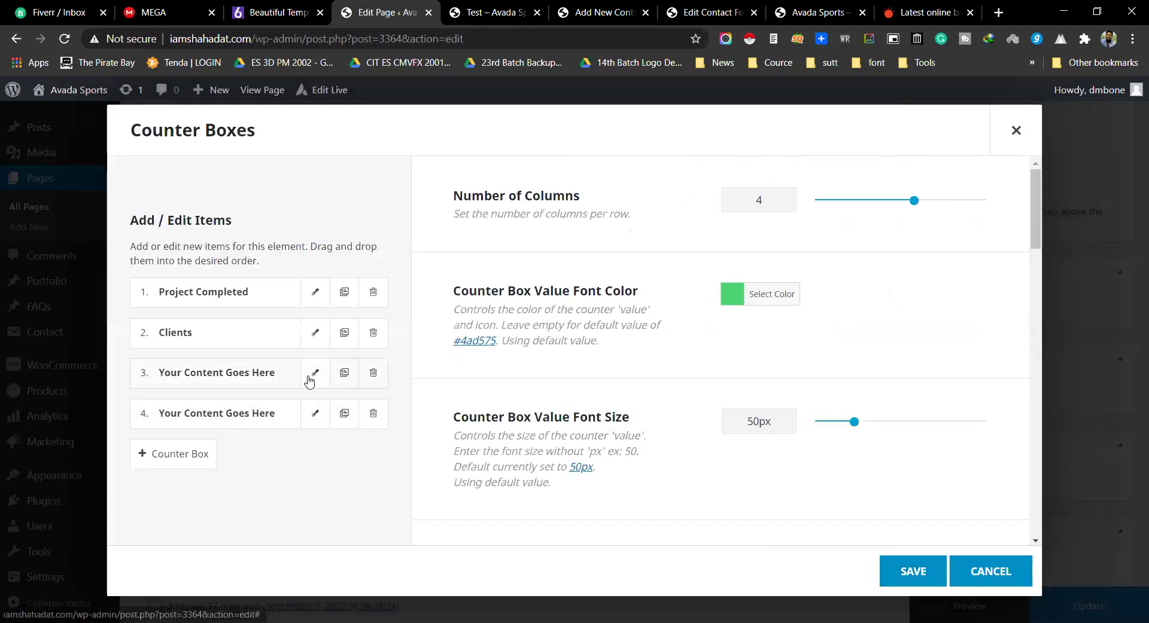
Step: Set the third counter's value to 60 with a bath icon and the label 'Work'
{"action": "left_click", "coordinate": [314, 374]}
{"action": "double_click", "coordinate": [584, 217]}
{"action": "type", "text": "60"}
{"action": "scroll", "coordinate": [486, 307], "scroll_direction": "down", "scroll_amount": 5}
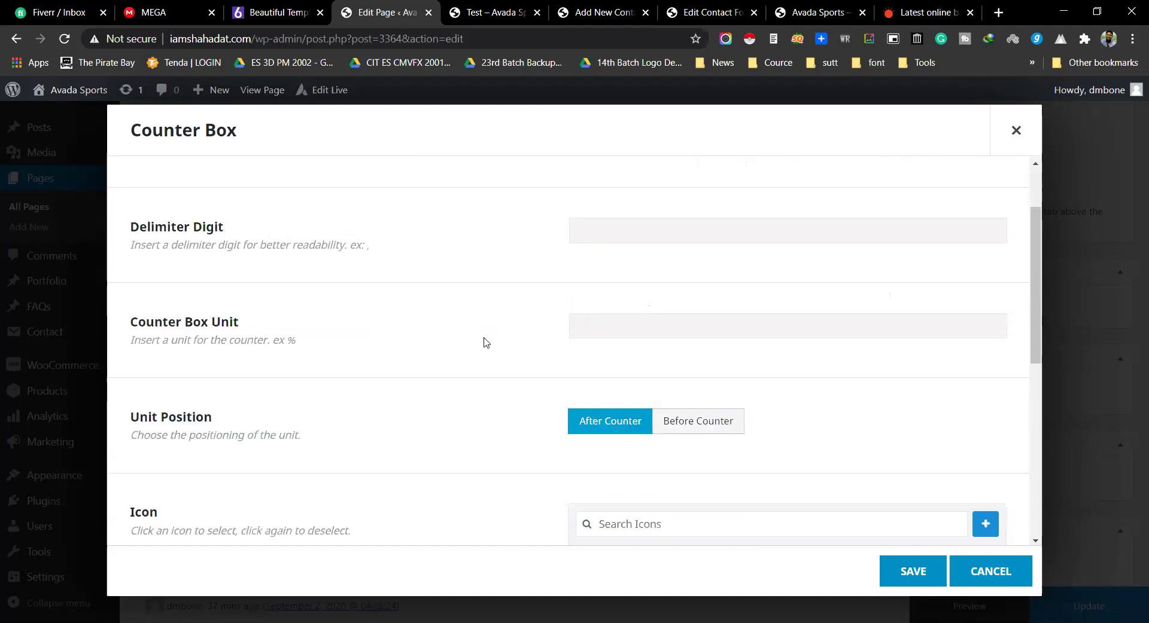
{"action": "left_click", "coordinate": [920, 482]}
{"action": "scroll", "coordinate": [344, 368], "scroll_direction": "down", "scroll_amount": 4}
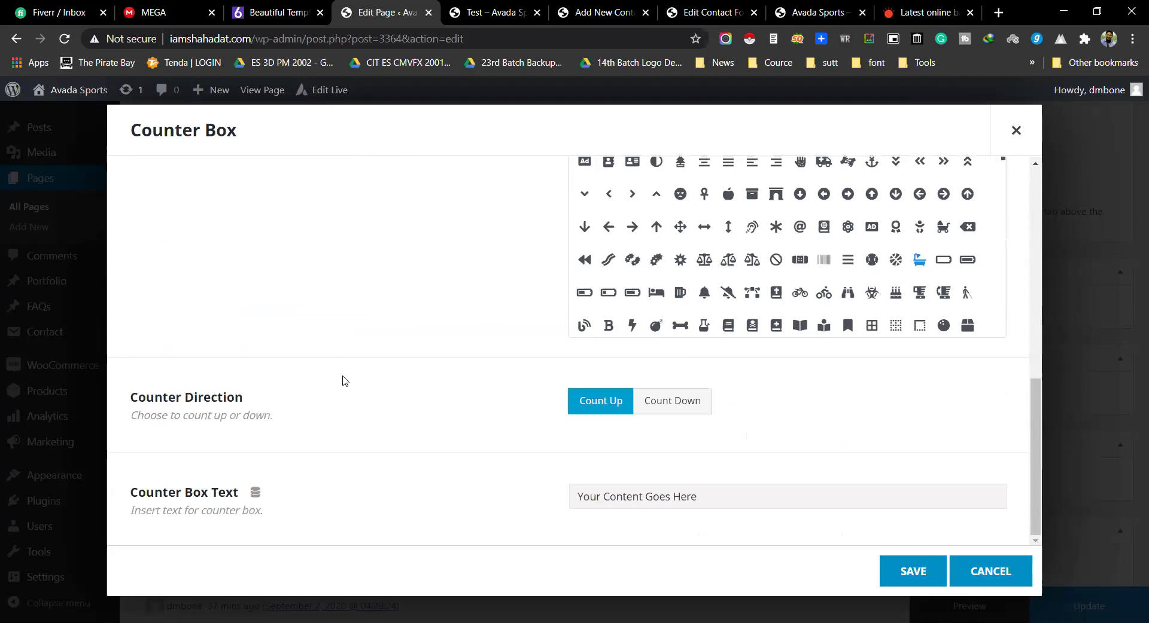
{"action": "left_click", "coordinate": [593, 501]}
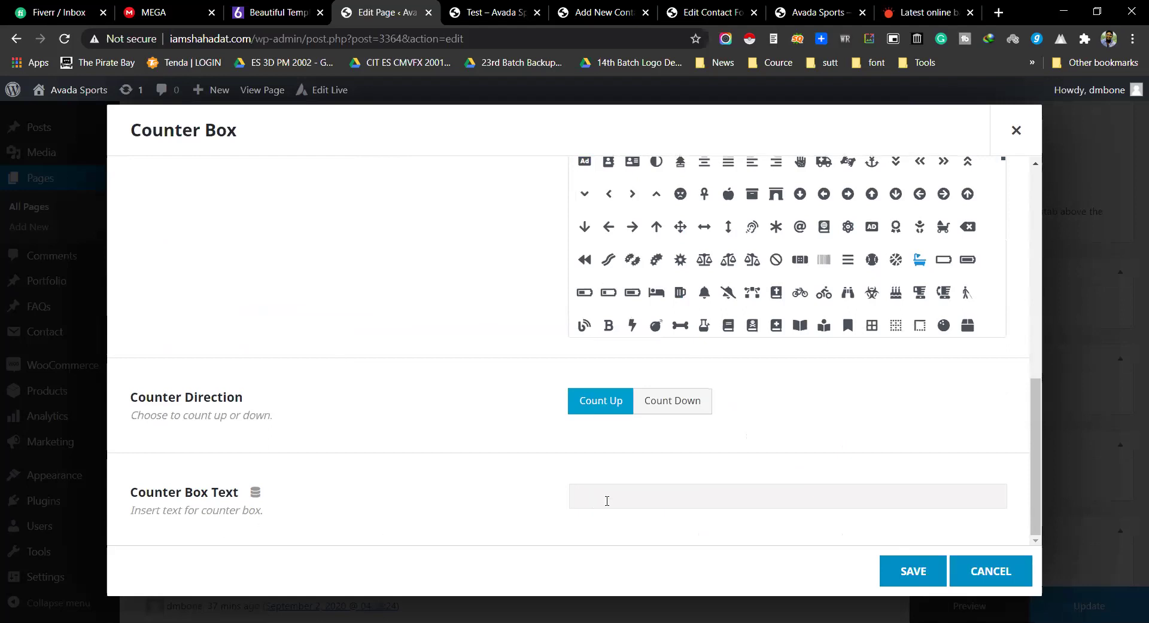
{"action": "type", "text": "W"}
{"action": "key", "text": "BackSpace"}
{"action": "key", "text": "BackSpace"}
{"action": "key", "text": "BackSpace"}
{"action": "type", "text": "ork"}
Step: Save the Work counter, delete the unused fourth counter, and save Counter Boxes
{"action": "left_click", "coordinate": [898, 573]}
{"action": "left_click", "coordinate": [371, 418]}
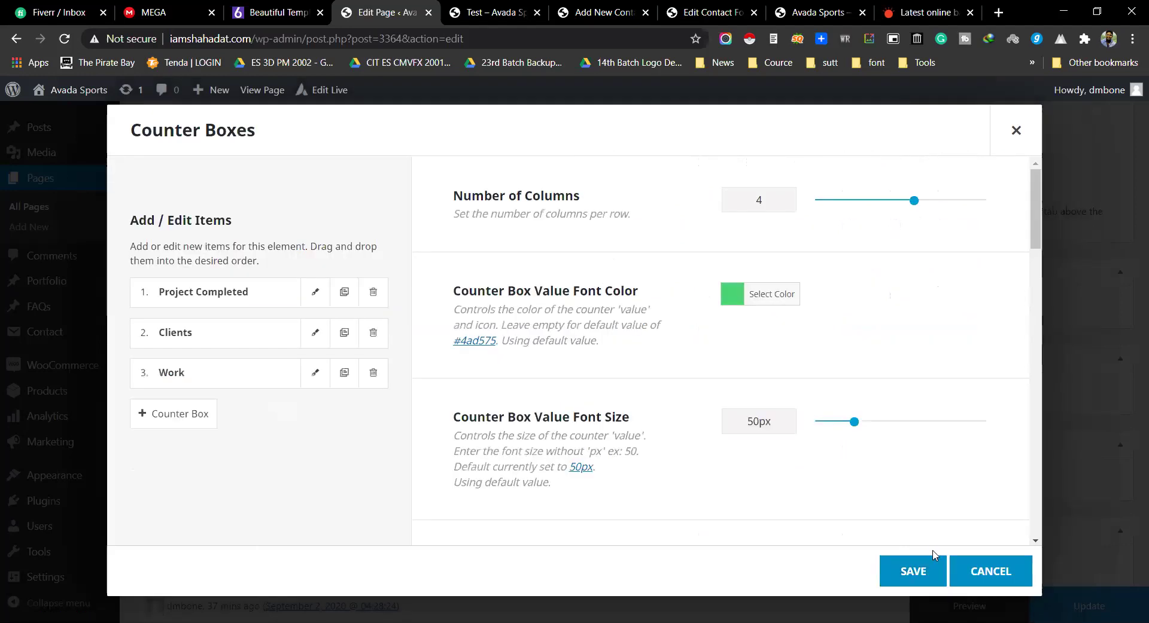
{"action": "left_click", "coordinate": [914, 573]}
Step: Preview the page to check the counters reach 100, 80 and 60, then return to the editor
{"action": "left_click", "coordinate": [966, 605]}
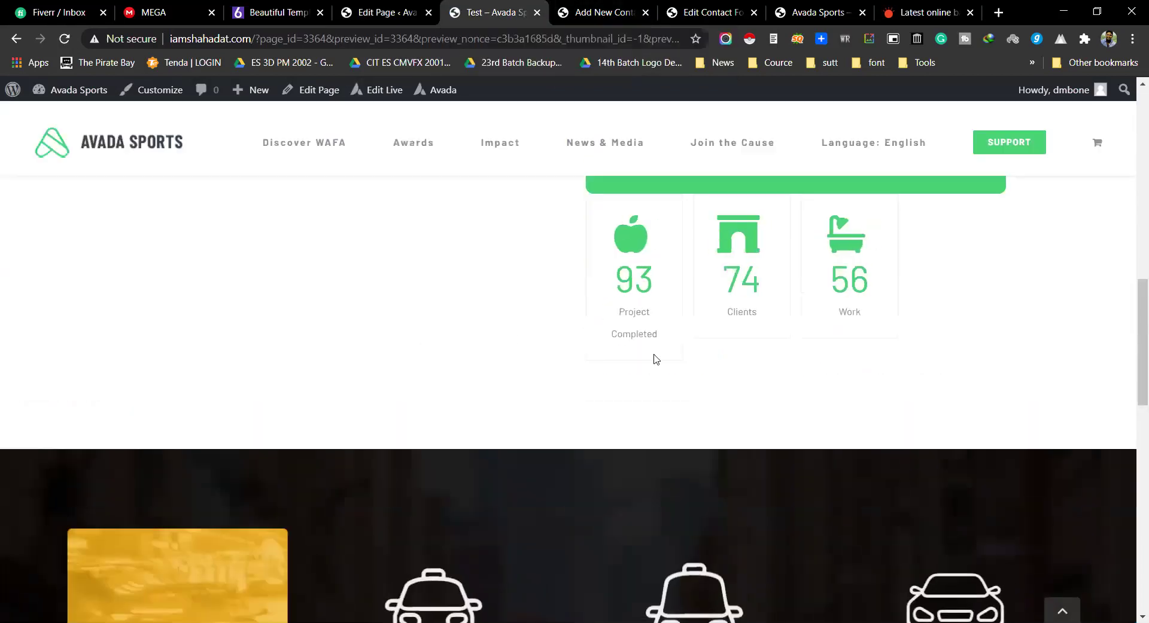
{"action": "left_click_drag", "start_coordinate": [651, 245], "coordinate": [926, 334]}
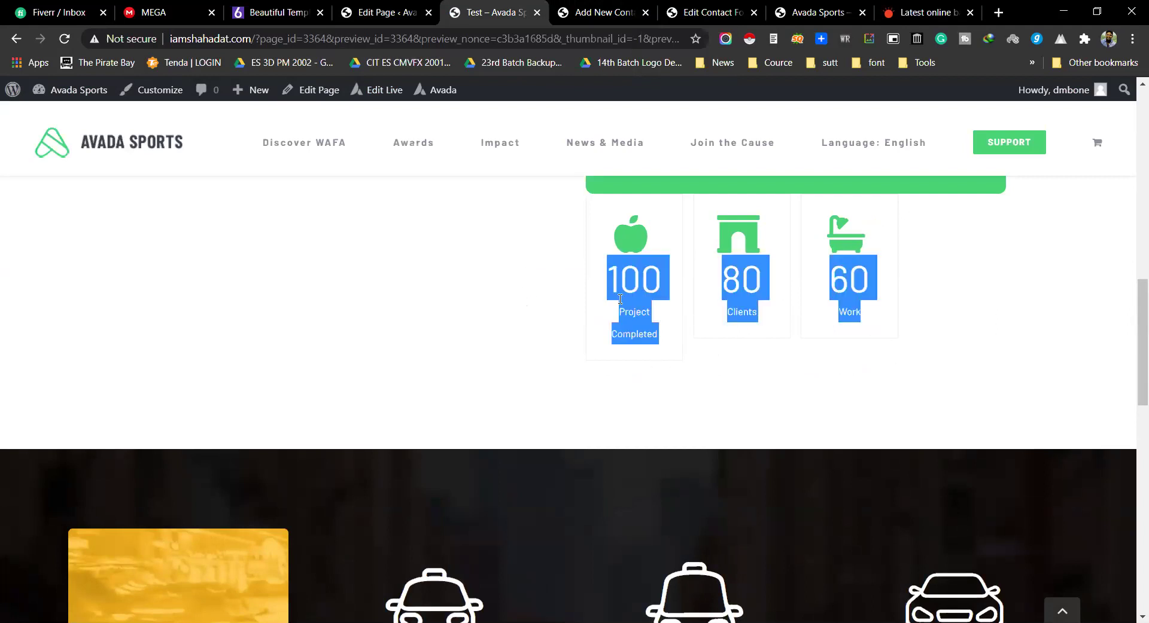
{"action": "left_click", "coordinate": [601, 300]}
{"action": "left_click_drag", "start_coordinate": [615, 285], "coordinate": [864, 323]}
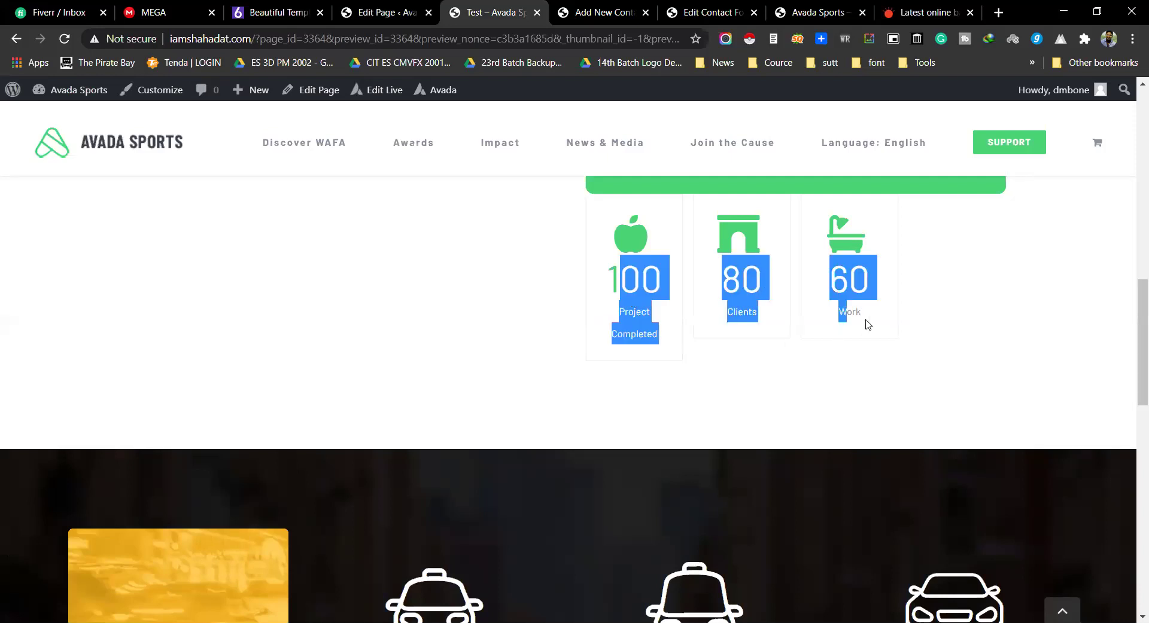
{"action": "left_click", "coordinate": [545, 292]}
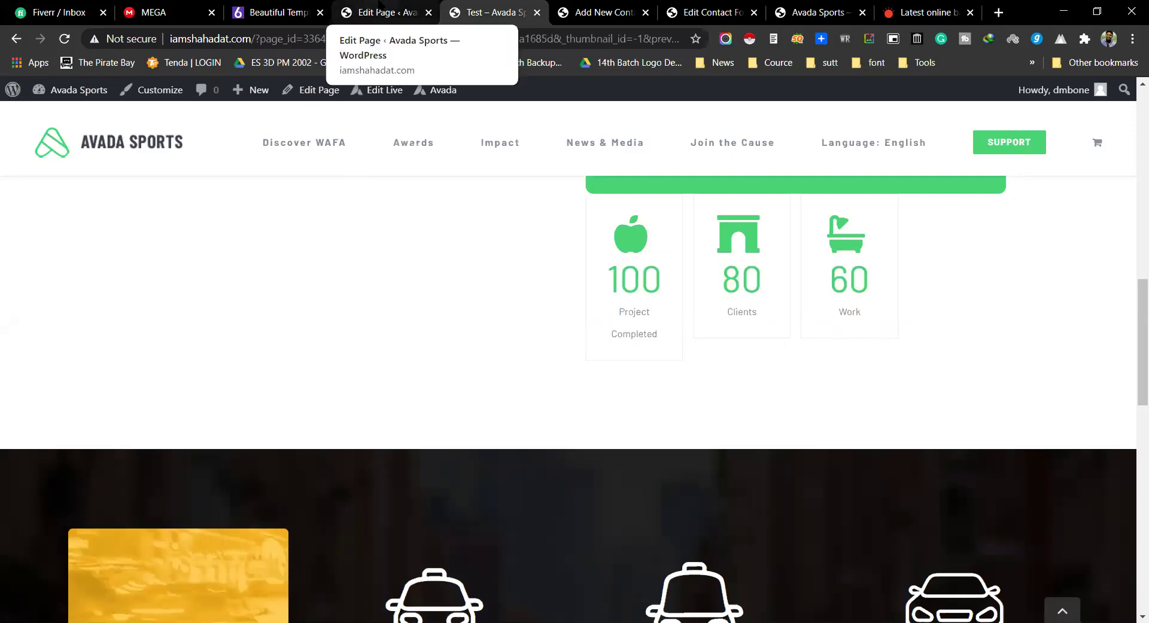
{"action": "left_click", "coordinate": [383, 7]}
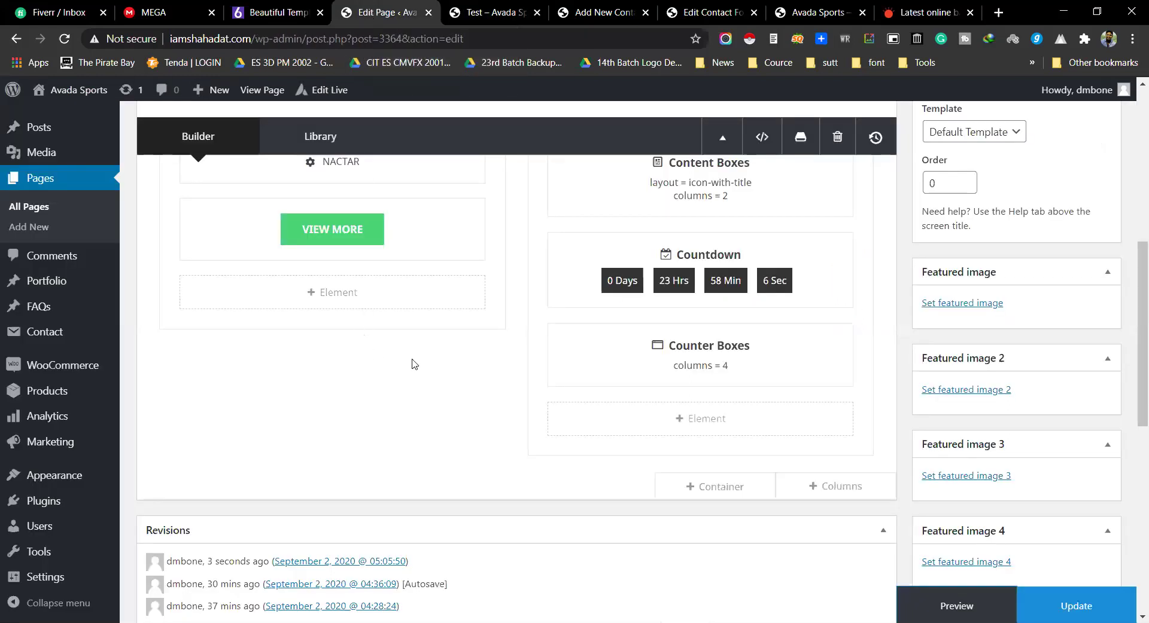
{"action": "left_click", "coordinate": [669, 354]}
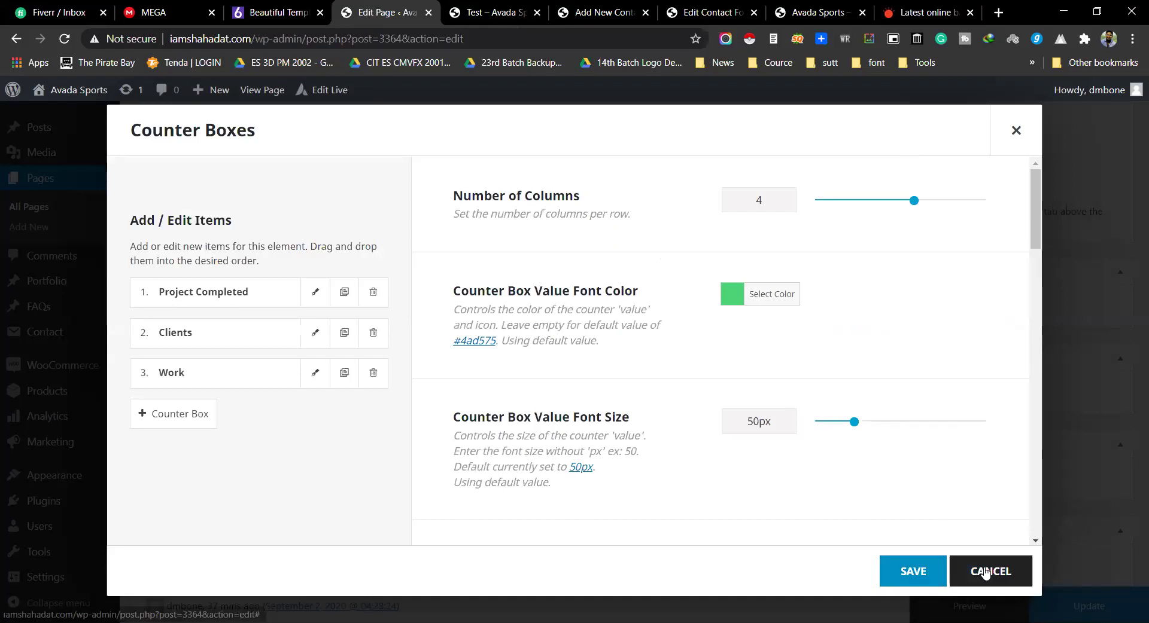
{"action": "scroll", "coordinate": [411, 415], "scroll_direction": "down", "scroll_amount": 15}
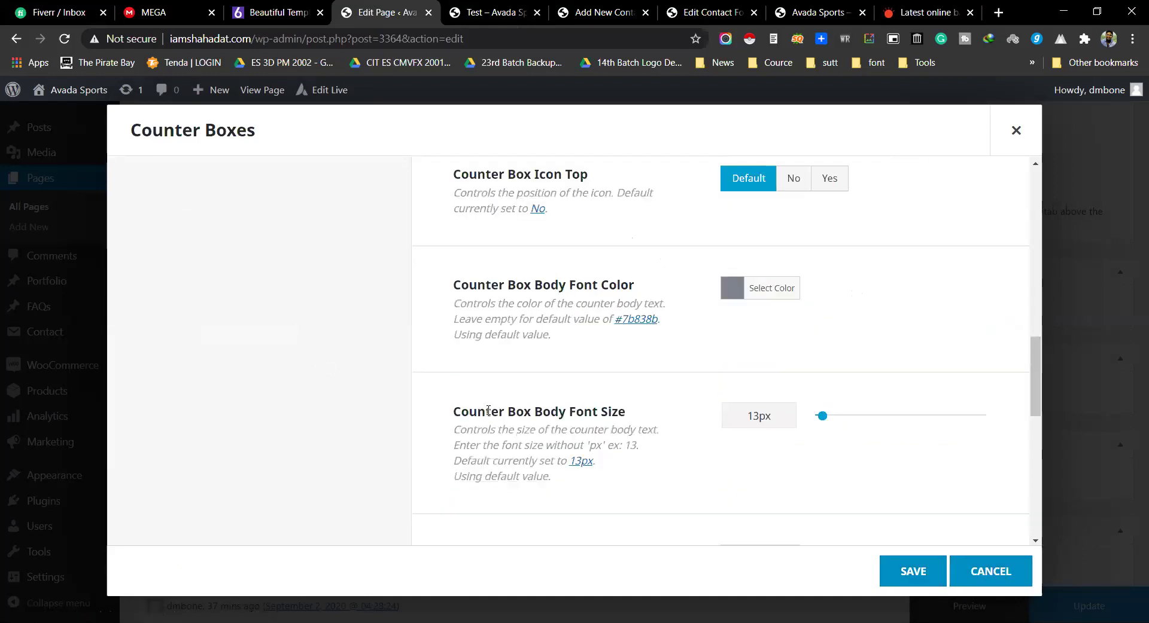
{"action": "scroll", "coordinate": [365, 401], "scroll_direction": "up", "scroll_amount": 3}
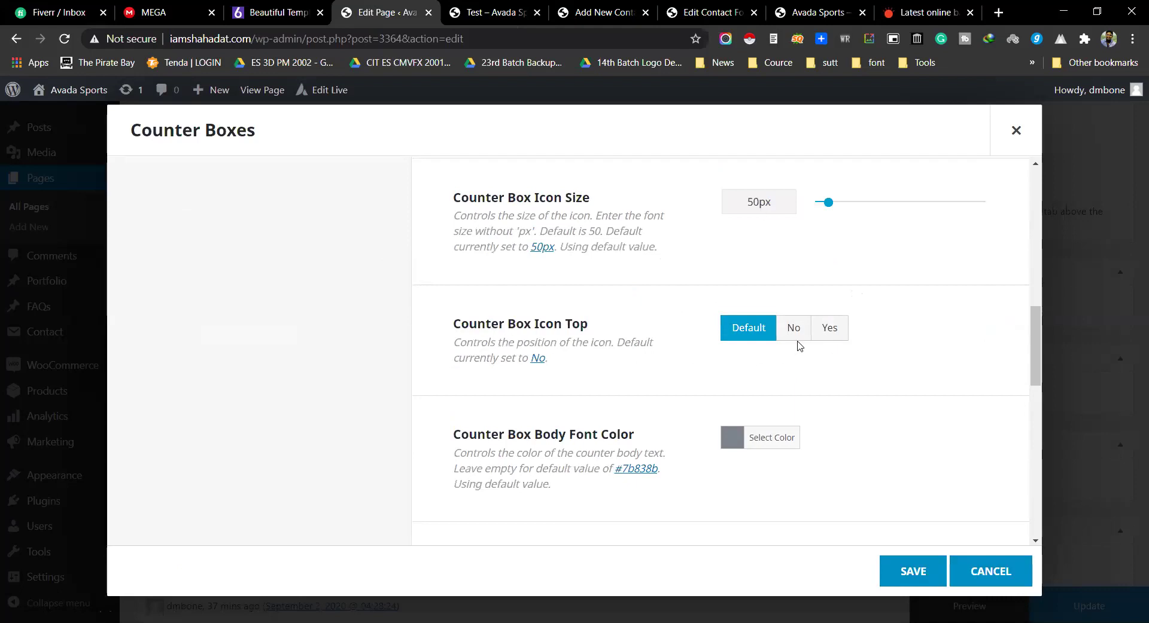
{"action": "scroll", "coordinate": [920, 336], "scroll_direction": "down", "scroll_amount": 3}
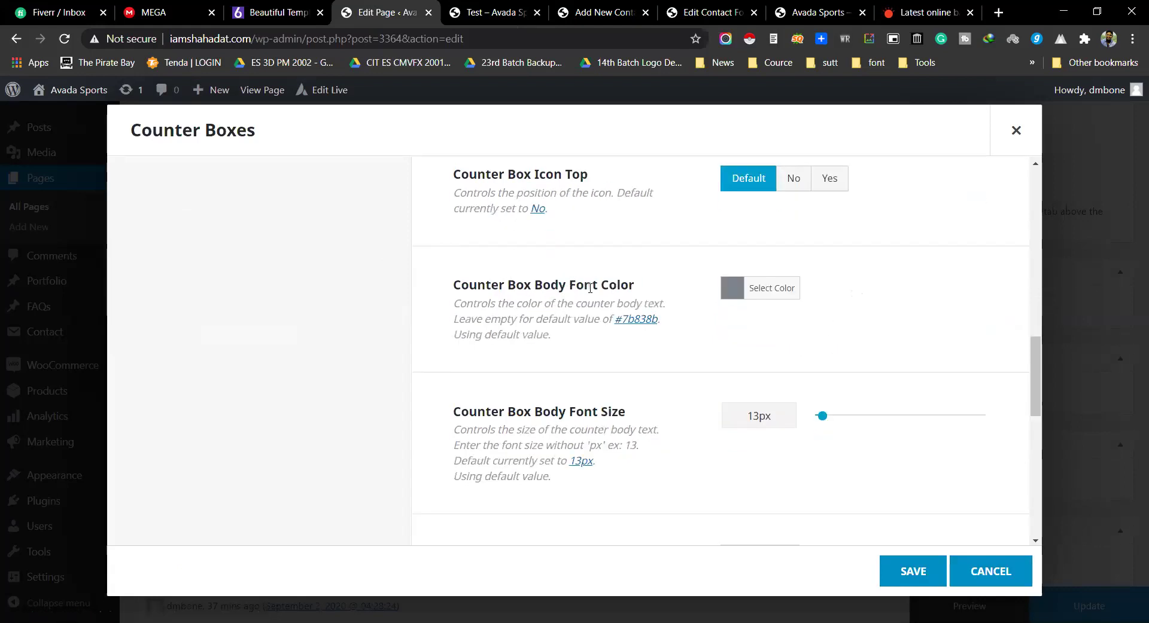
{"action": "scroll", "coordinate": [796, 290], "scroll_direction": "down", "scroll_amount": 8}
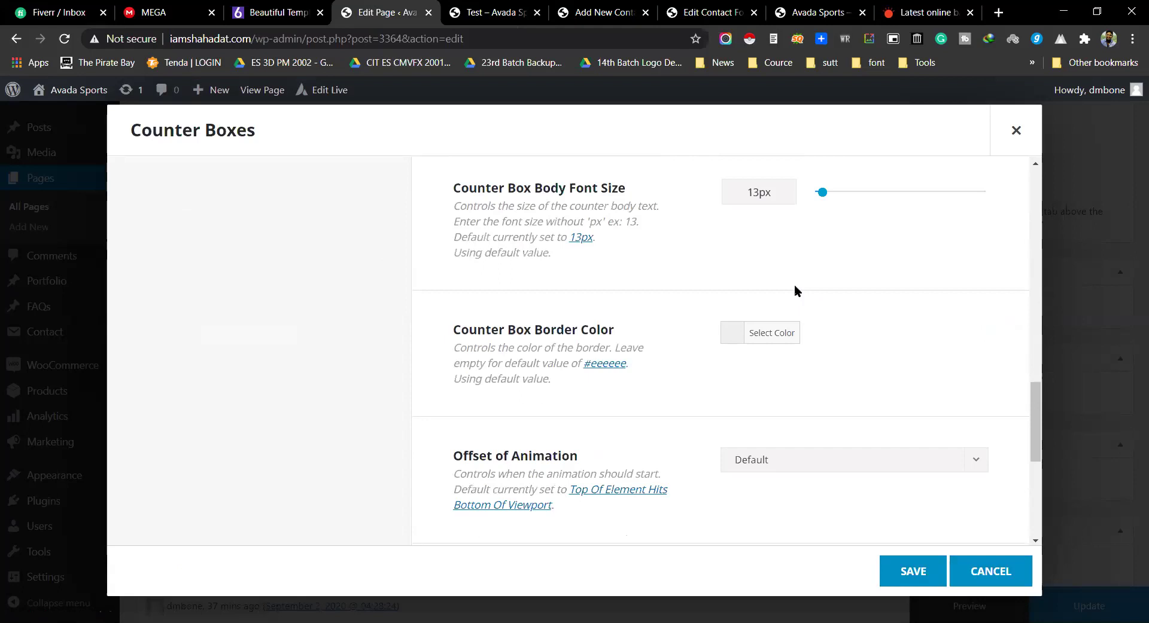
{"action": "left_click", "coordinate": [1017, 579]}
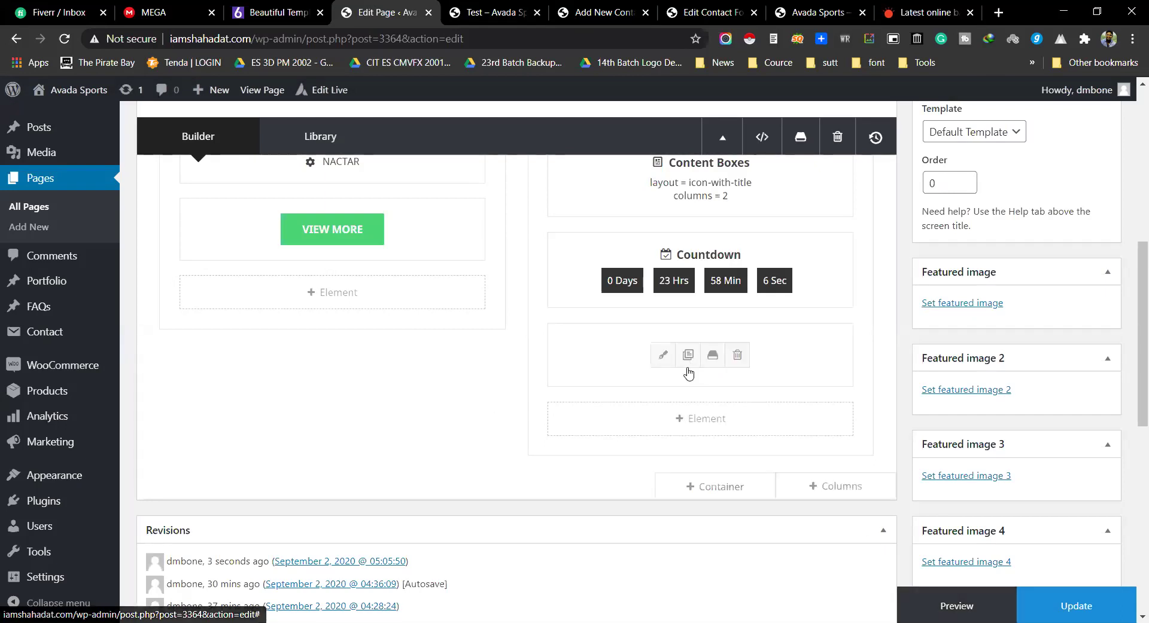
{"action": "left_click", "coordinate": [663, 359]}
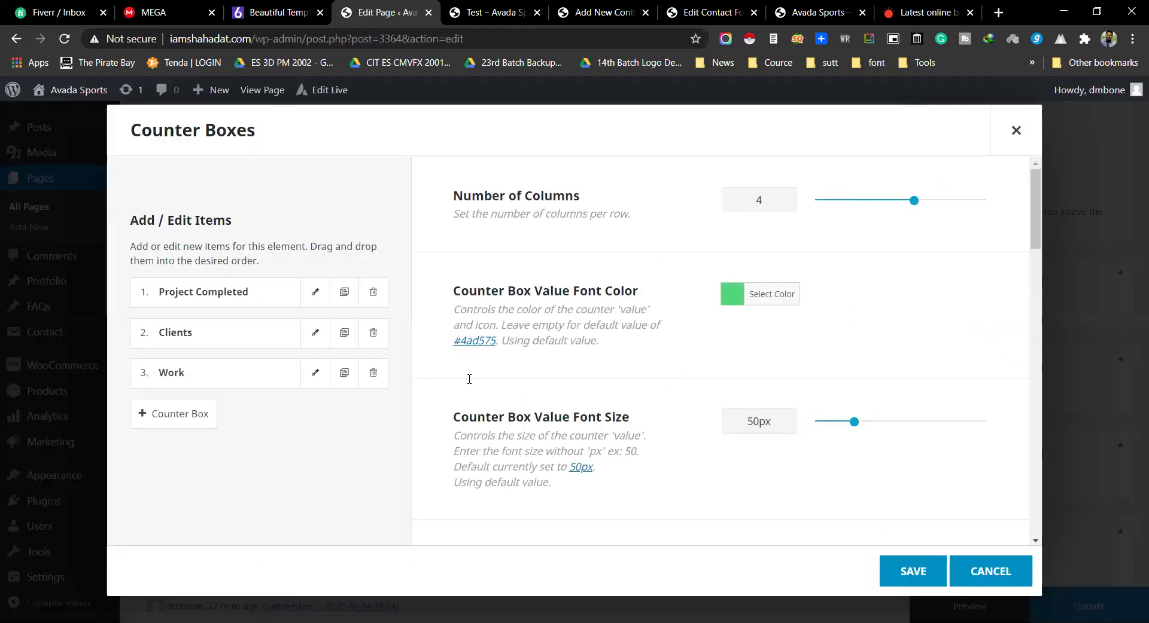
{"action": "scroll", "coordinate": [469, 379], "scroll_direction": "down", "scroll_amount": 20}
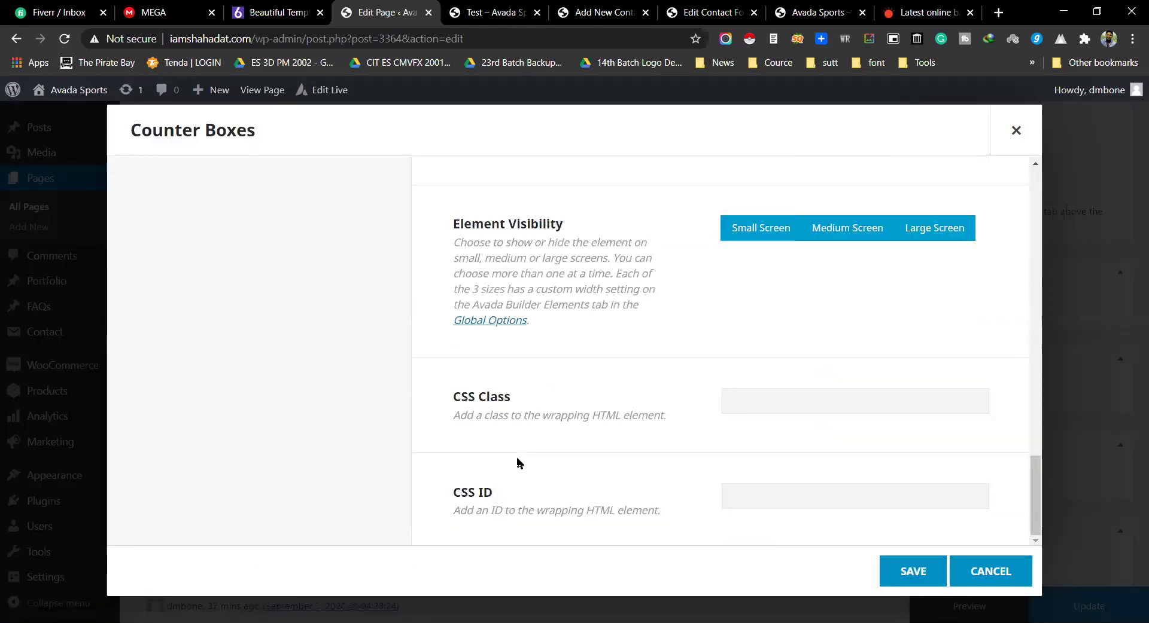
{"action": "scroll", "coordinate": [521, 458], "scroll_direction": "up", "scroll_amount": 4}
{"action": "left_click_drag", "start_coordinate": [456, 323], "coordinate": [637, 329]}
{"action": "left_click", "coordinate": [902, 335]}
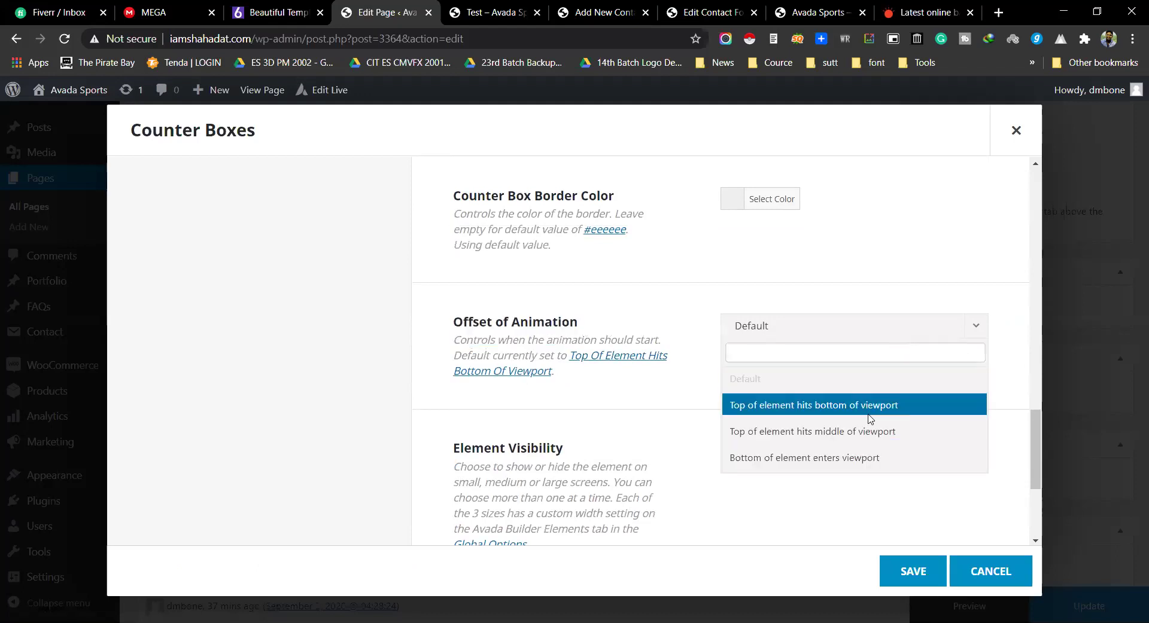
{"action": "left_click", "coordinate": [670, 325]}
{"action": "scroll", "coordinate": [669, 287], "scroll_direction": "up", "scroll_amount": 1}
{"action": "scroll", "coordinate": [668, 287], "scroll_direction": "up", "scroll_amount": 7}
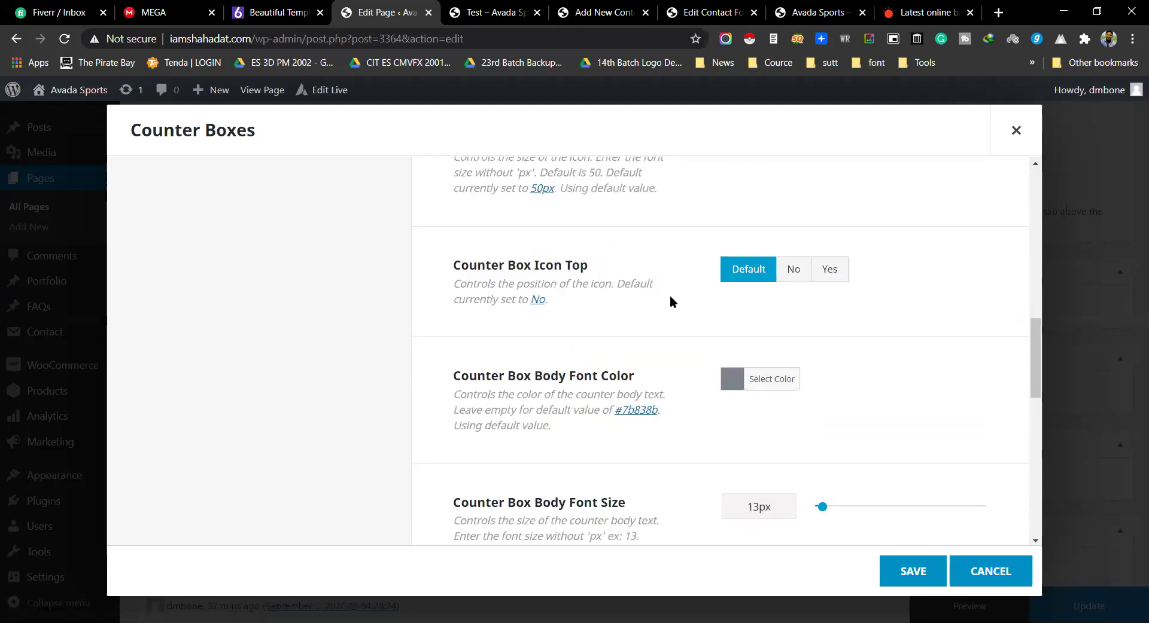
{"action": "scroll", "coordinate": [670, 300], "scroll_direction": "up", "scroll_amount": 10}
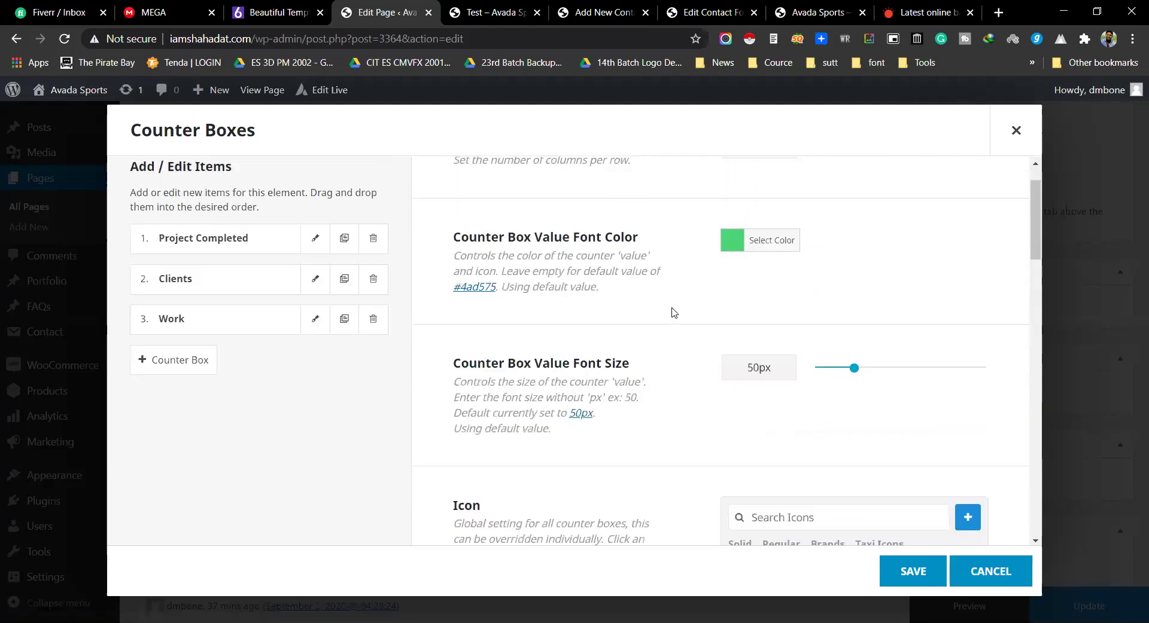
{"action": "scroll", "coordinate": [674, 312], "scroll_direction": "up", "scroll_amount": 3}
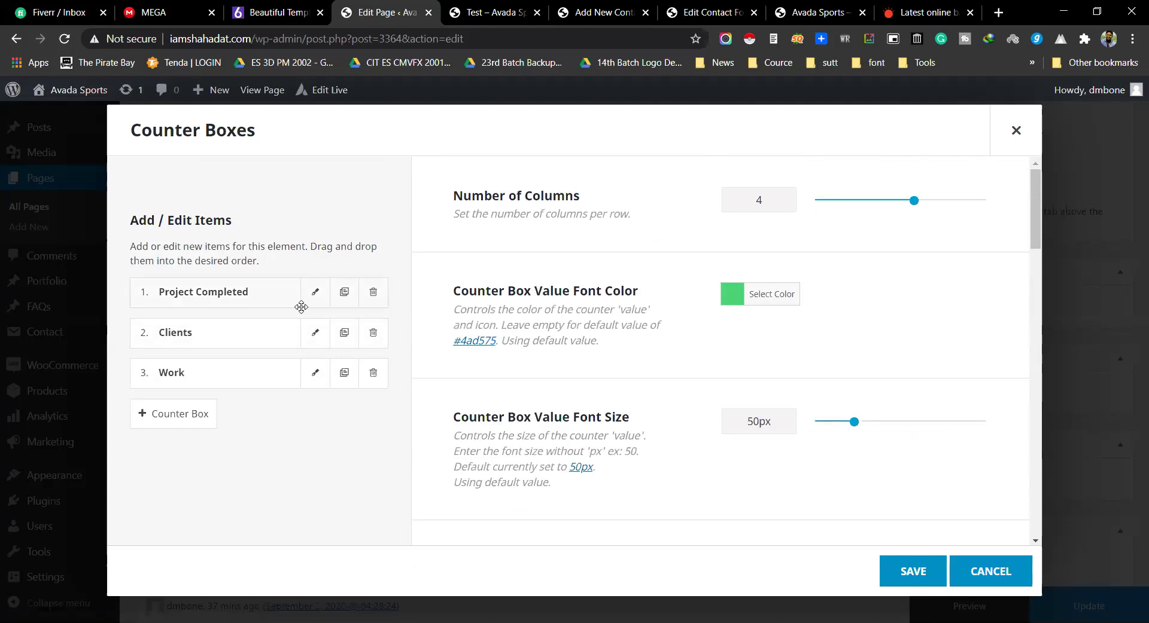
{"action": "left_click", "coordinate": [315, 292]}
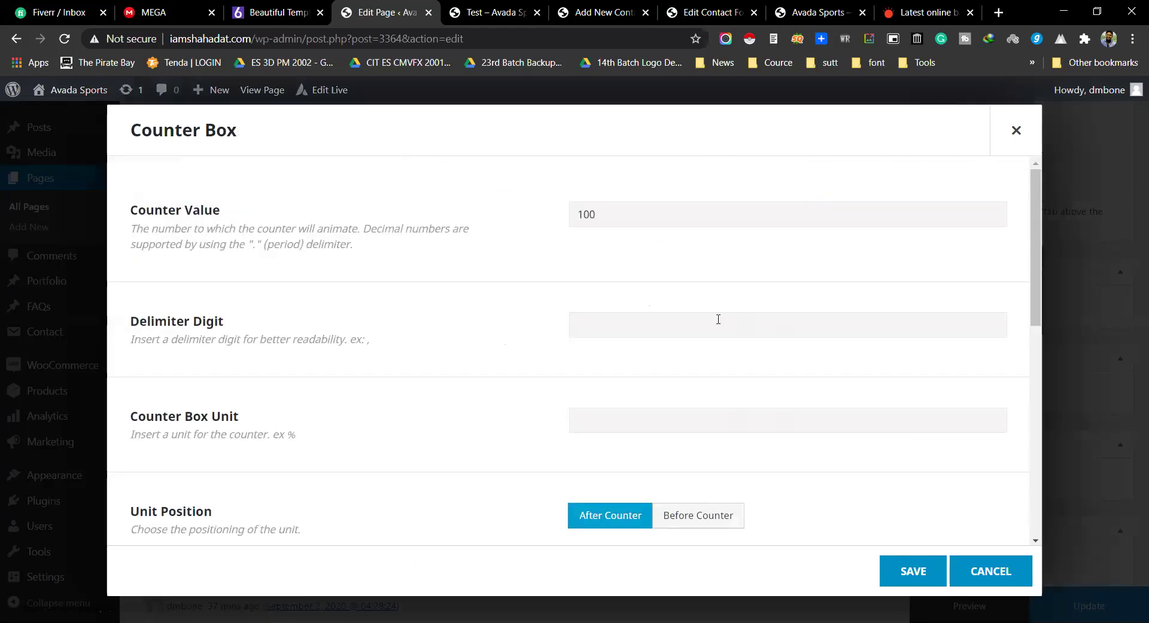
{"action": "scroll", "coordinate": [706, 323], "scroll_direction": "down", "scroll_amount": 9}
{"action": "left_click", "coordinate": [705, 326]}
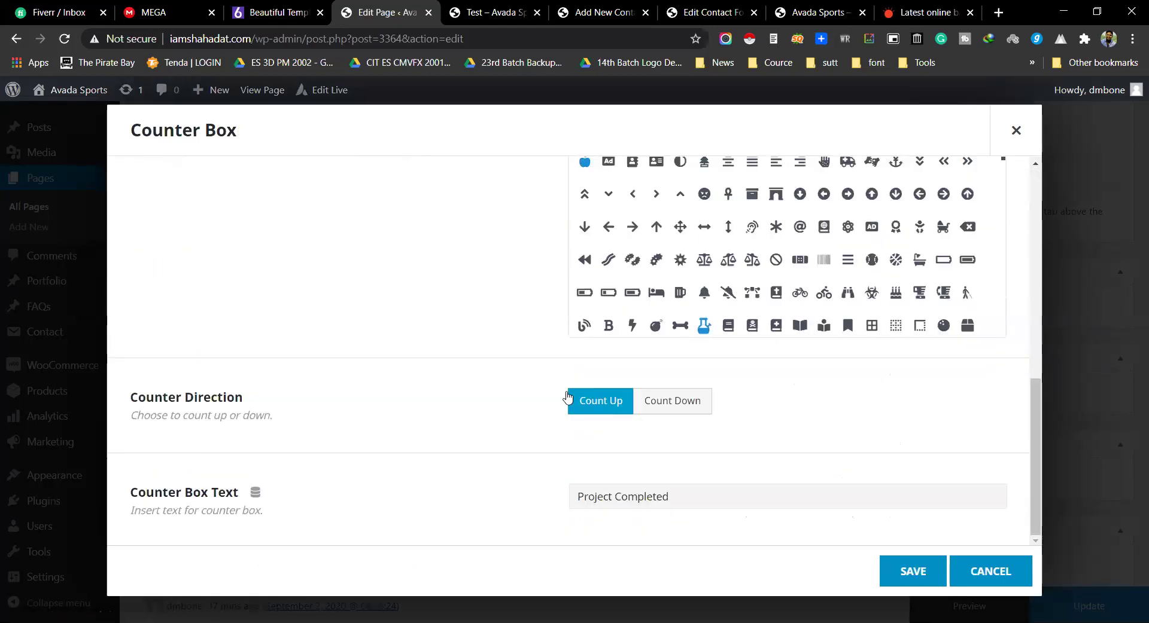
{"action": "scroll", "coordinate": [489, 405], "scroll_direction": "up", "scroll_amount": 10}
{"action": "left_click", "coordinate": [975, 573]}
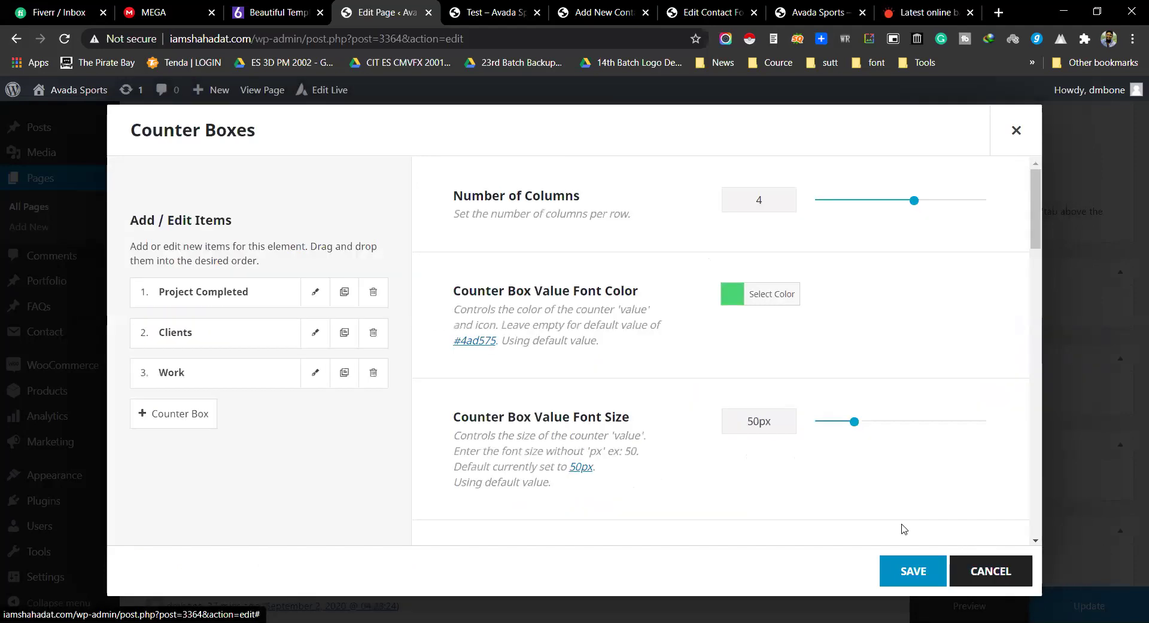
{"action": "scroll", "coordinate": [608, 354], "scroll_direction": "down", "scroll_amount": 15}
{"action": "scroll", "coordinate": [568, 408], "scroll_direction": "down", "scroll_amount": 4}
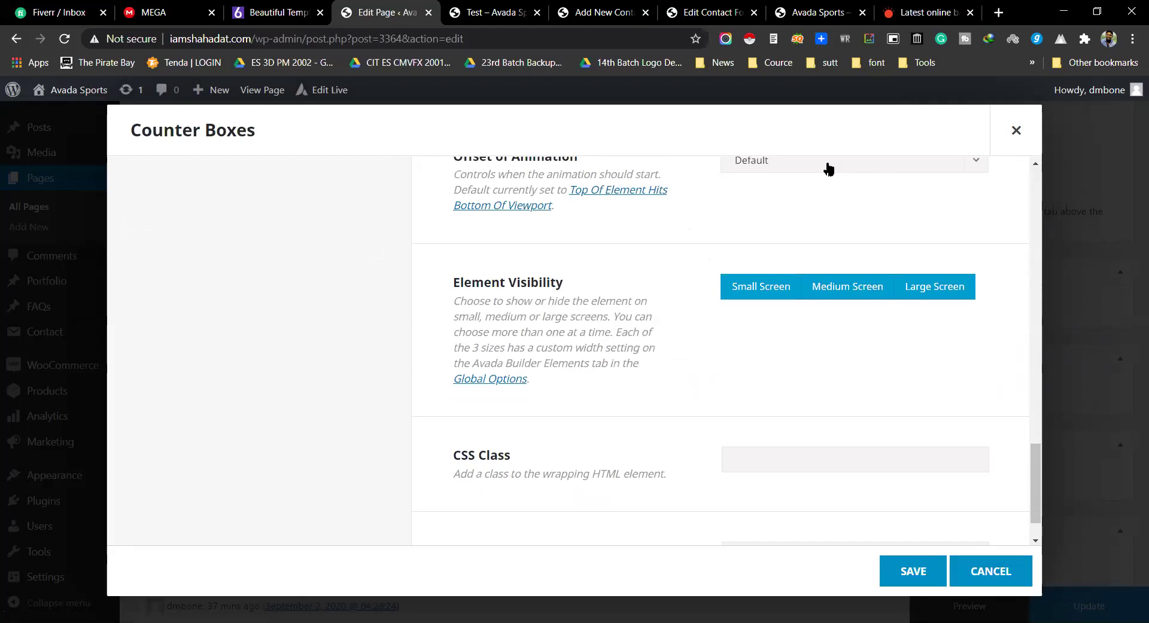
{"action": "left_click", "coordinate": [826, 168]}
{"action": "left_click", "coordinate": [641, 265]}
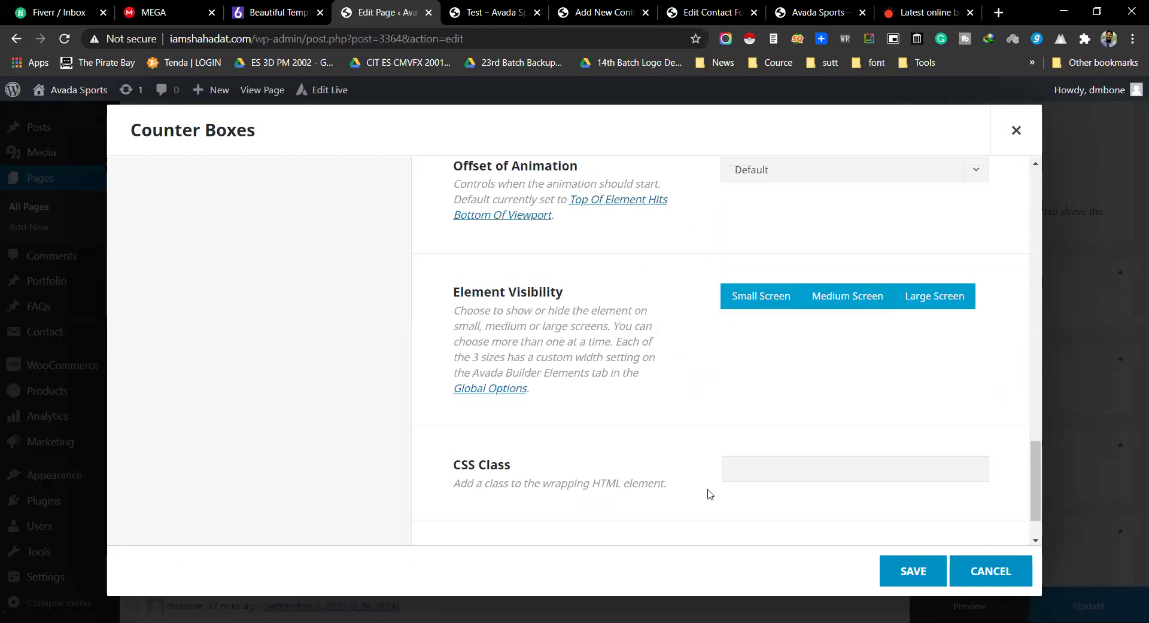
{"action": "scroll", "coordinate": [708, 493], "scroll_direction": "down", "scroll_amount": 2}
{"action": "left_click", "coordinate": [991, 571]}
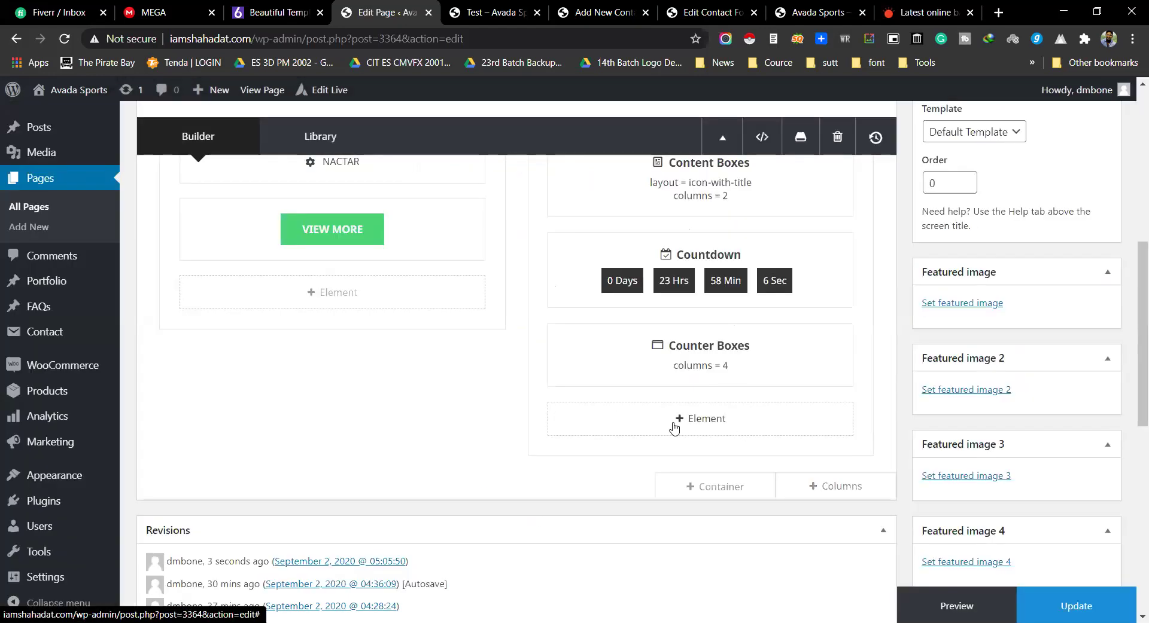
Step: Open the element picker below the Counter Boxes and scroll the Builder Elements list
{"action": "left_click", "coordinate": [674, 425]}
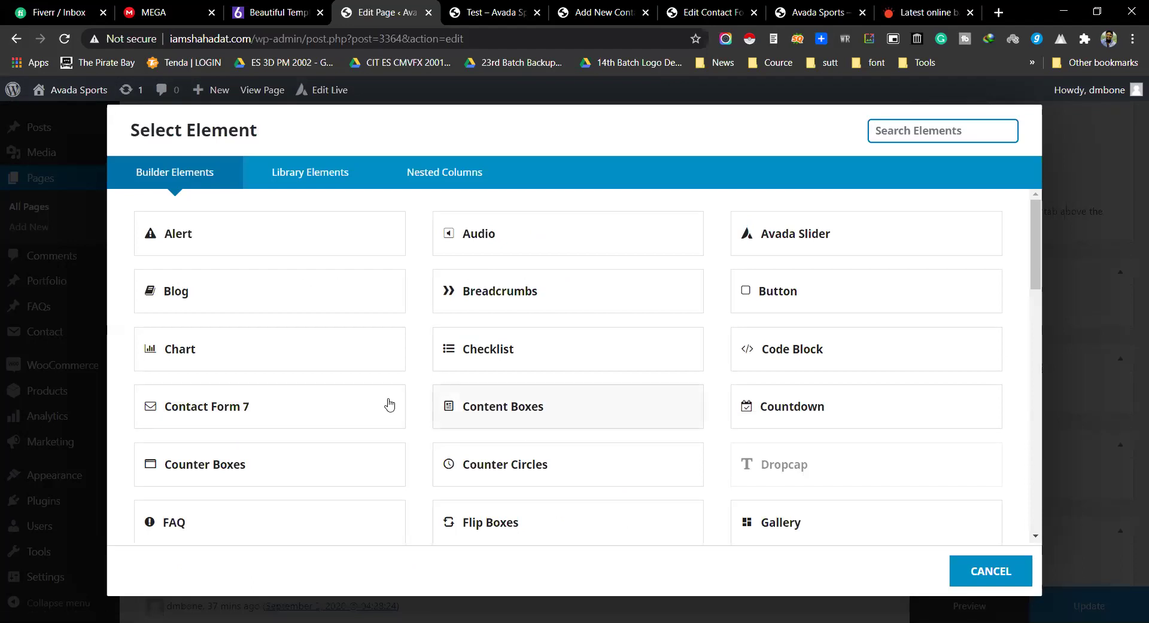
{"action": "scroll", "coordinate": [338, 389], "scroll_direction": "down", "scroll_amount": 1}
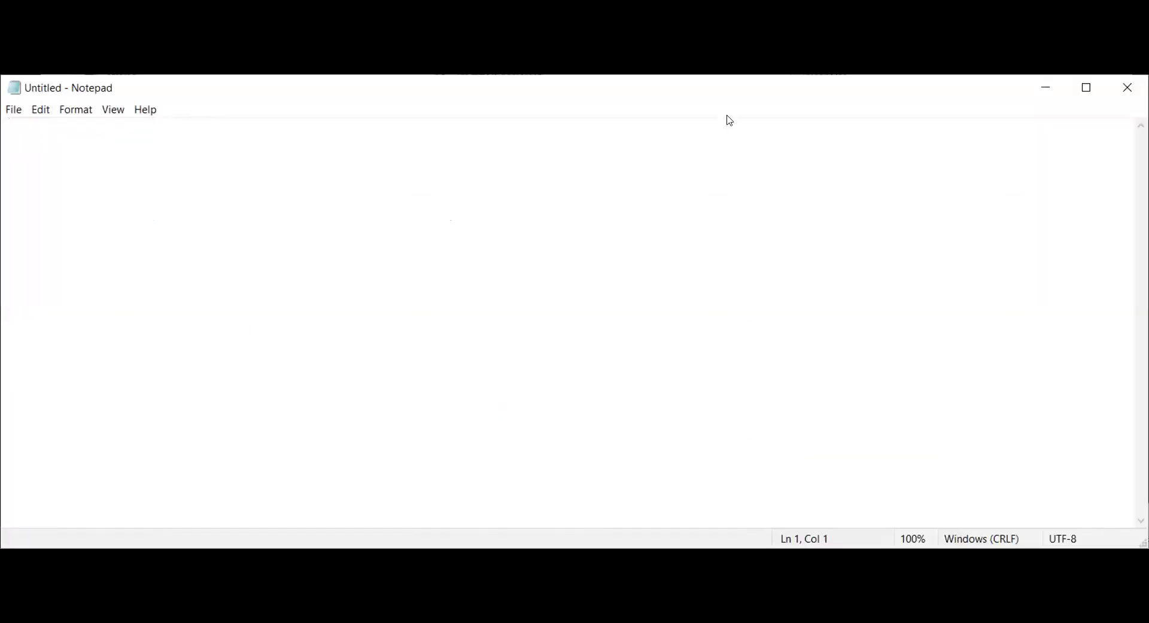
Step: Type 'MACTAR, Bogura' inside tags and change the h3 tags to p
{"action": "type", "text": "<"}
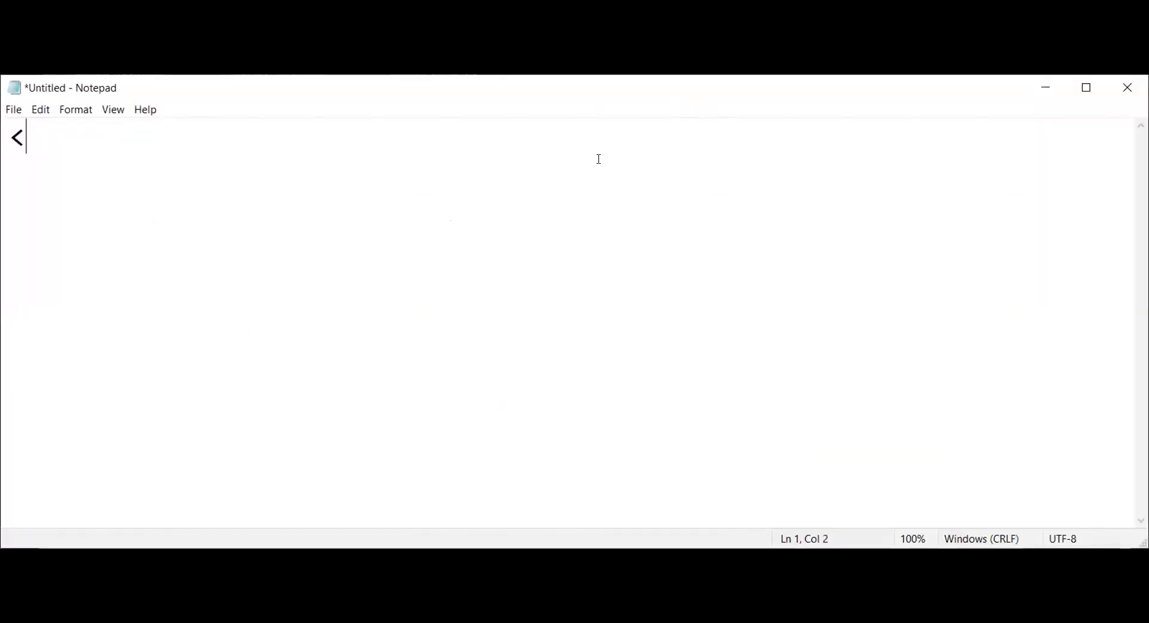
{"action": "type", "text": "h3></h3>"}
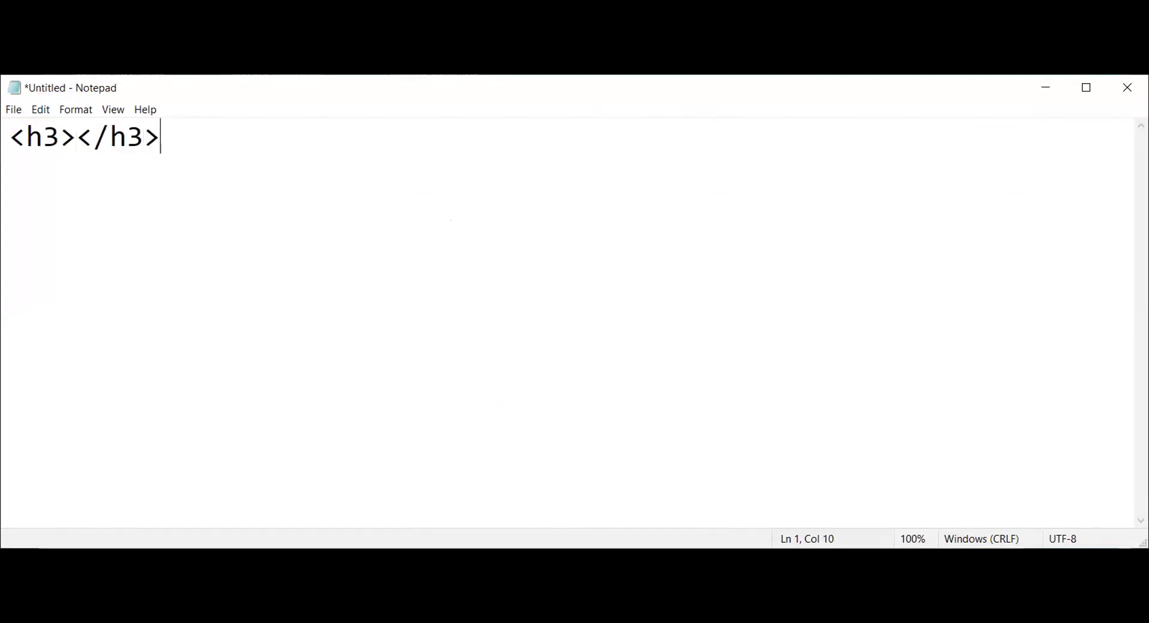
{"action": "left_click", "coordinate": [73, 138]}
{"action": "type", "text": "MACTAR"}
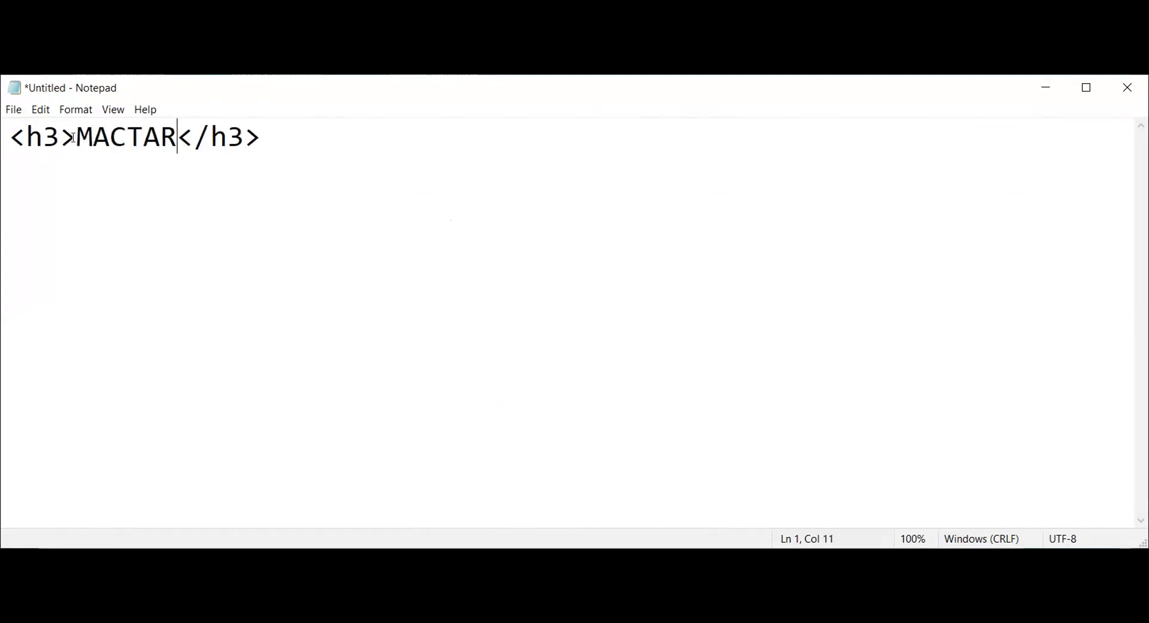
{"action": "type", "text": ", Bogura"}
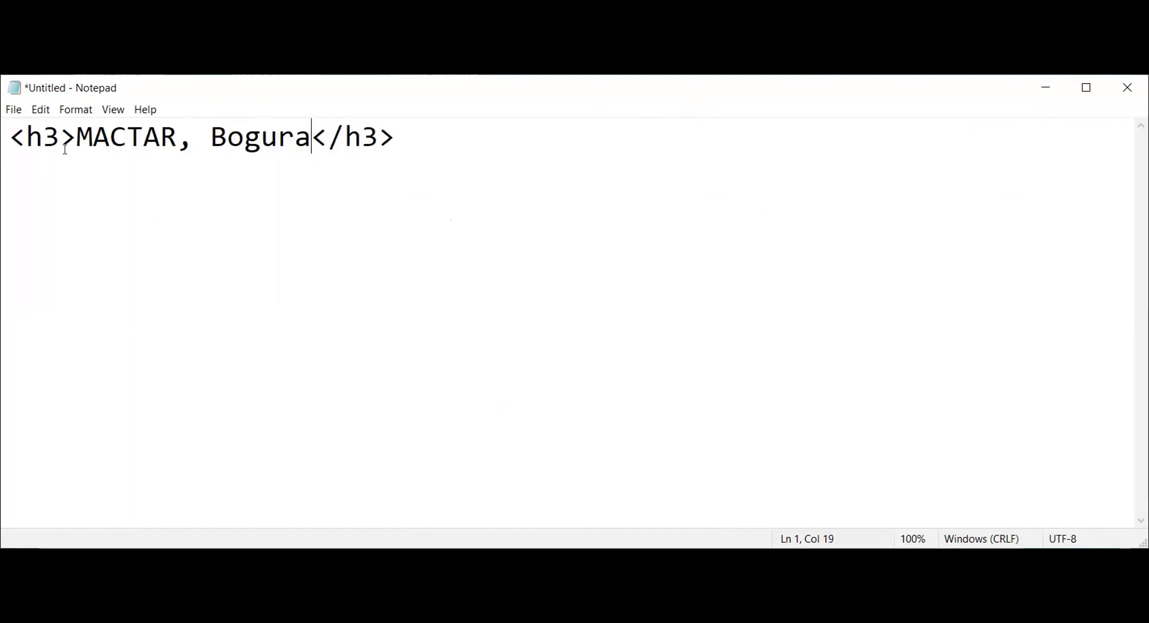
{"action": "left_click", "coordinate": [58, 132]}
{"action": "left_click_drag", "start_coordinate": [60, 137], "coordinate": [18, 137]}
{"action": "type", "text": "p"}
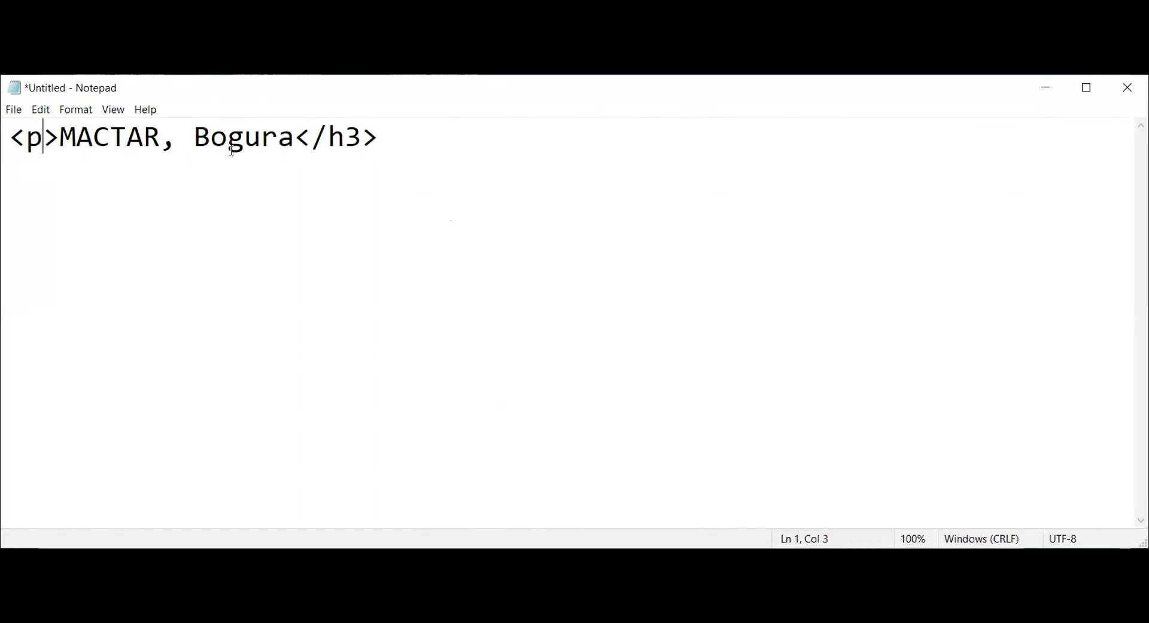
{"action": "left_click_drag", "start_coordinate": [328, 136], "coordinate": [355, 132]}
{"action": "type", "text": "p"}
Step: Add style="font-size:14px; color:#ffffff; background-color:green" to the opening p tag
{"action": "left_click", "coordinate": [43, 138]}
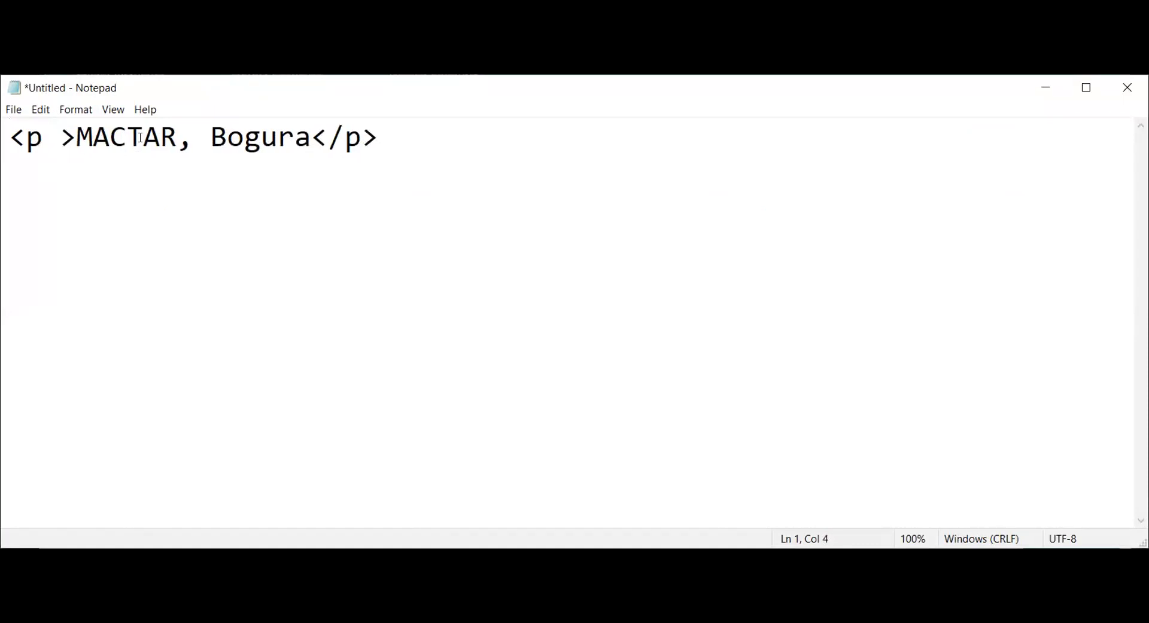
{"action": "type", "text": "style="}
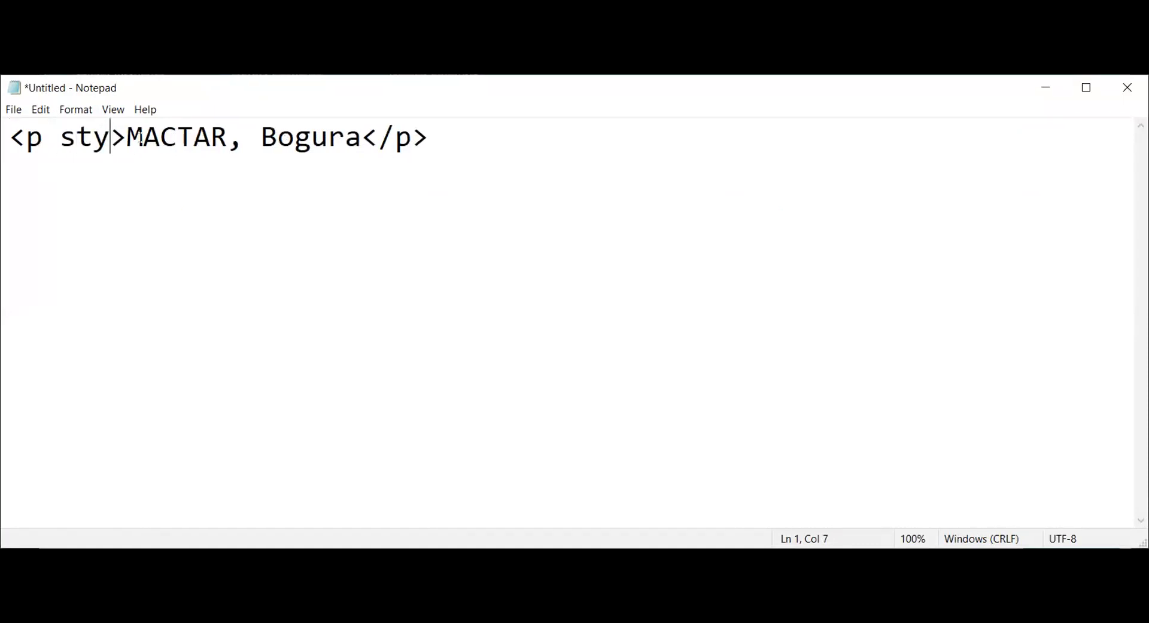
{"action": "type", "text": "\"\""}
{"action": "key", "text": "Left"}
{"action": "type", "text": "font"}
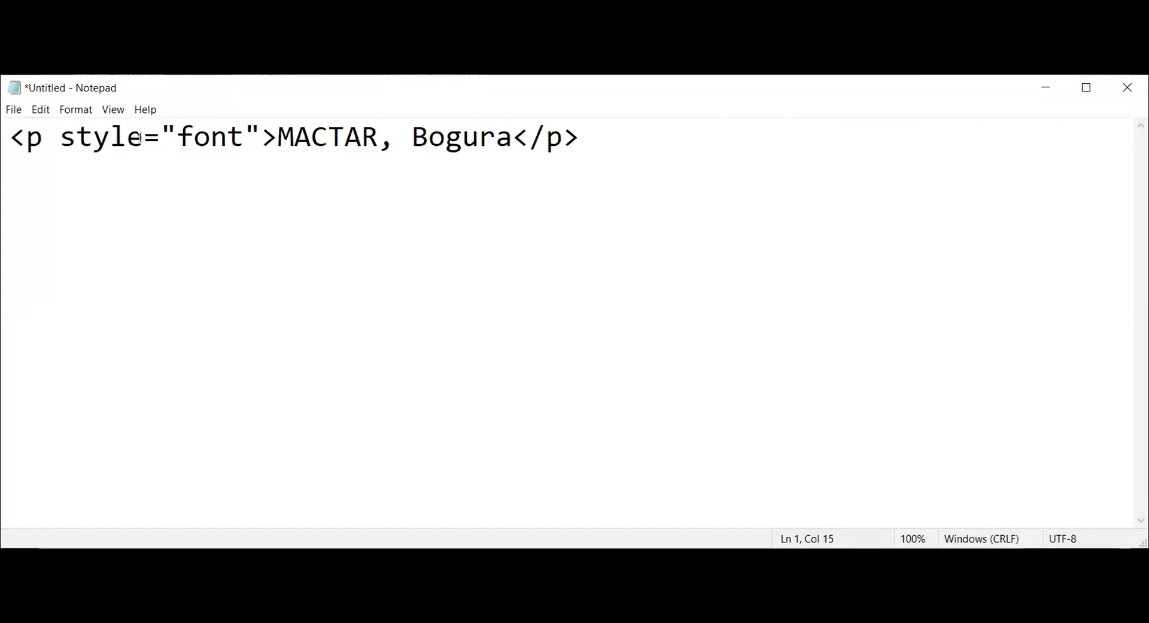
{"action": "type", "text": "size"}
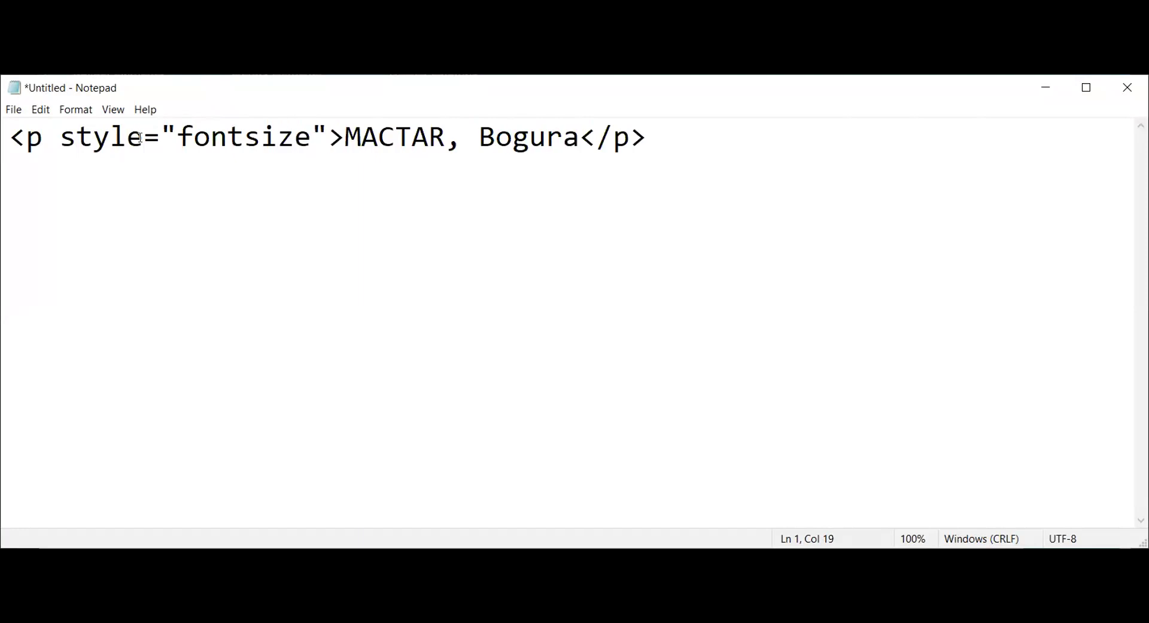
{"action": "type", "text": ":"}
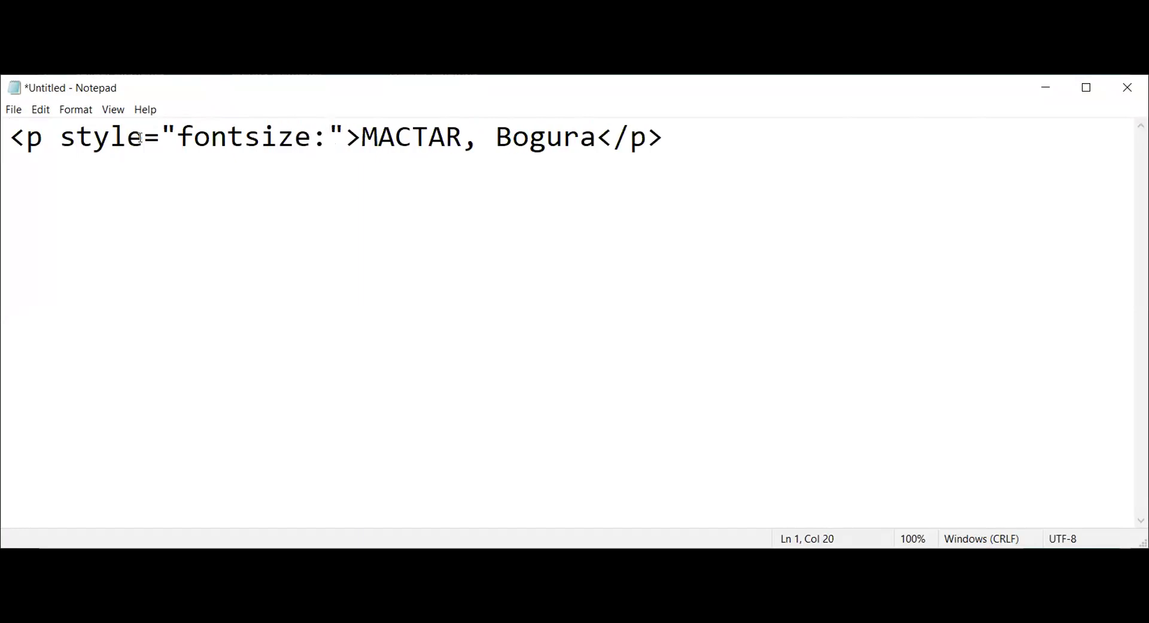
{"action": "key", "text": "Left"}
{"action": "key", "text": "Left"}
{"action": "key", "text": "Left"}
{"action": "key", "text": "Left"}
{"action": "key", "text": "Left"}
{"action": "type", "text": "-"}
{"action": "key", "text": "Right"}
{"action": "key", "text": "Right"}
{"action": "key", "text": "Right"}
{"action": "key", "text": "Right"}
{"action": "key", "text": "Right"}
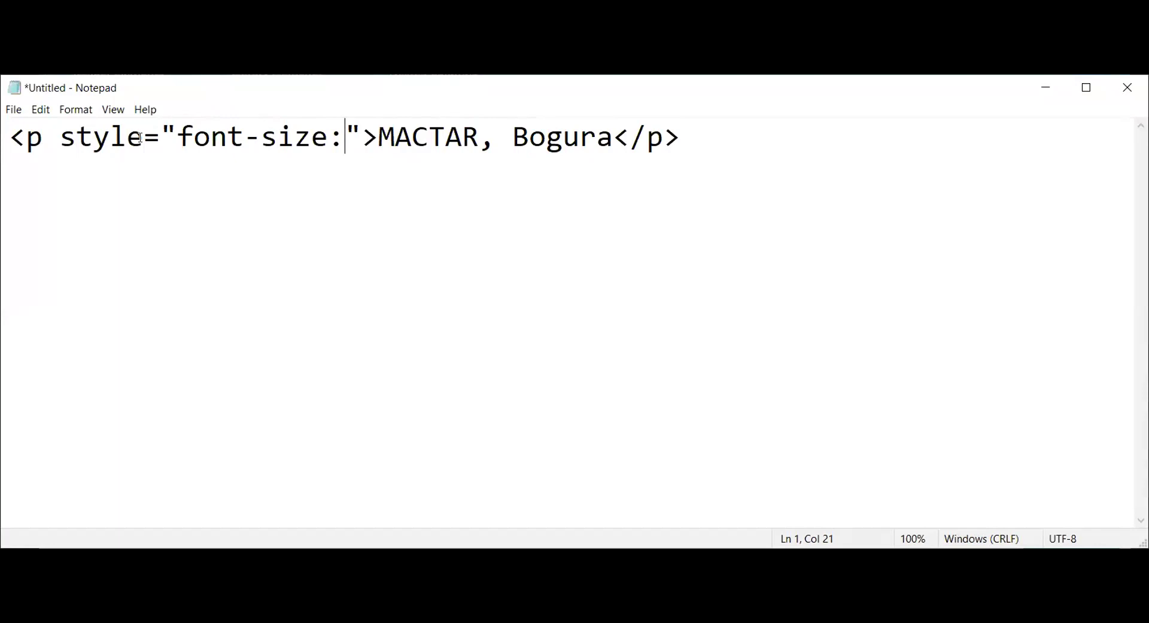
{"action": "type", "text": "14px"}
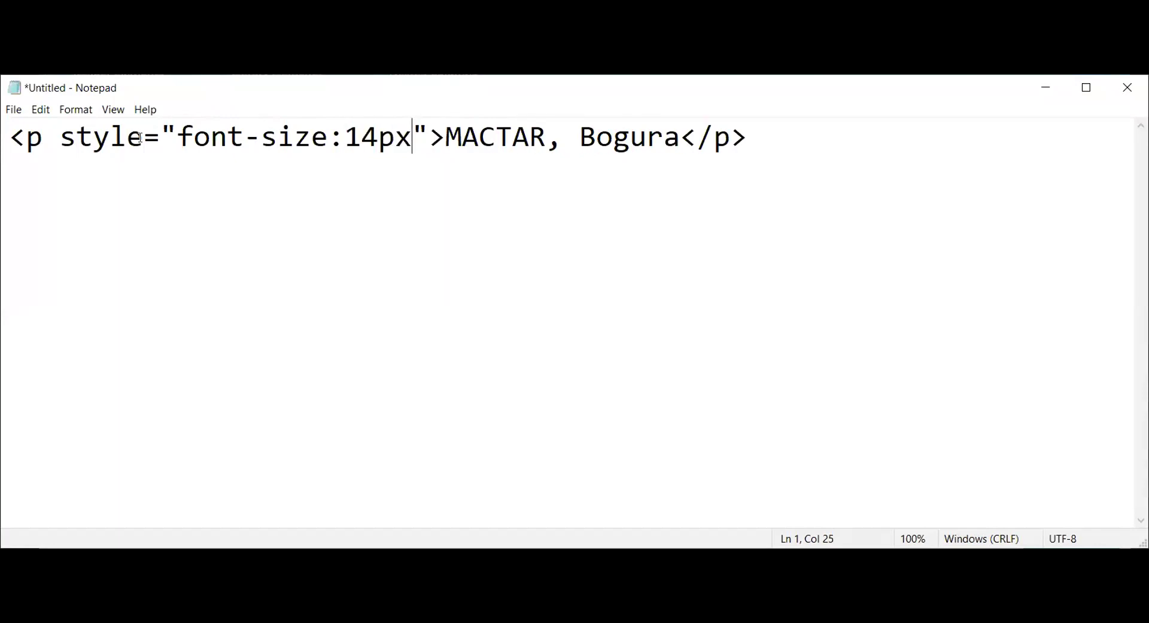
{"action": "type", "text": "; color"}
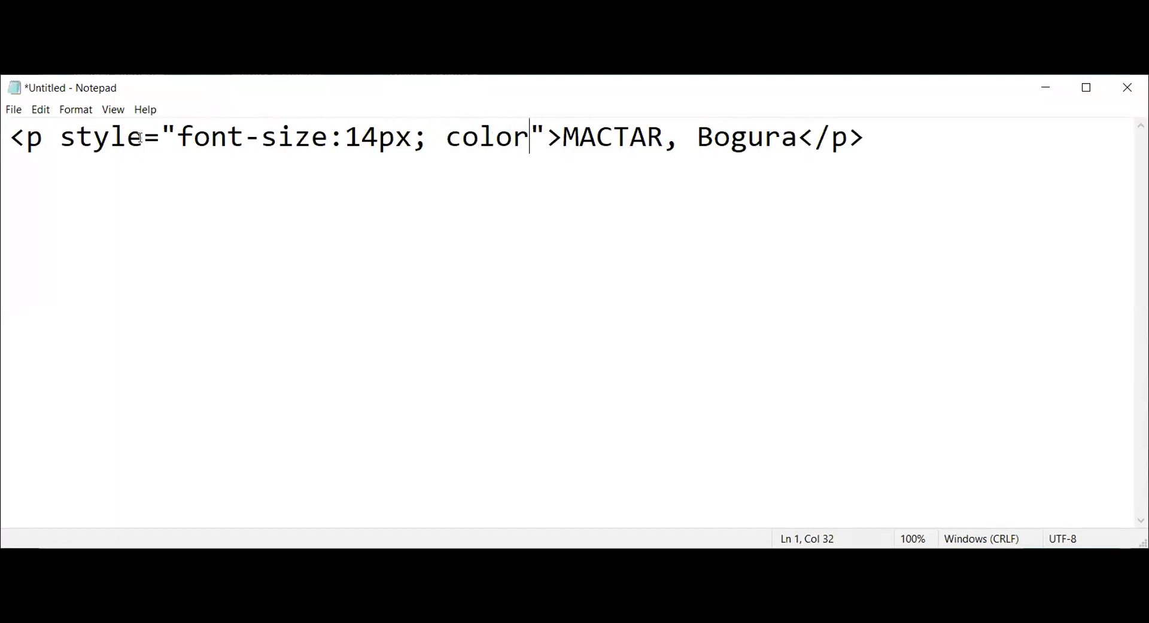
{"action": "type", "text": ":"}
{"action": "type", "text": "#ffff"}
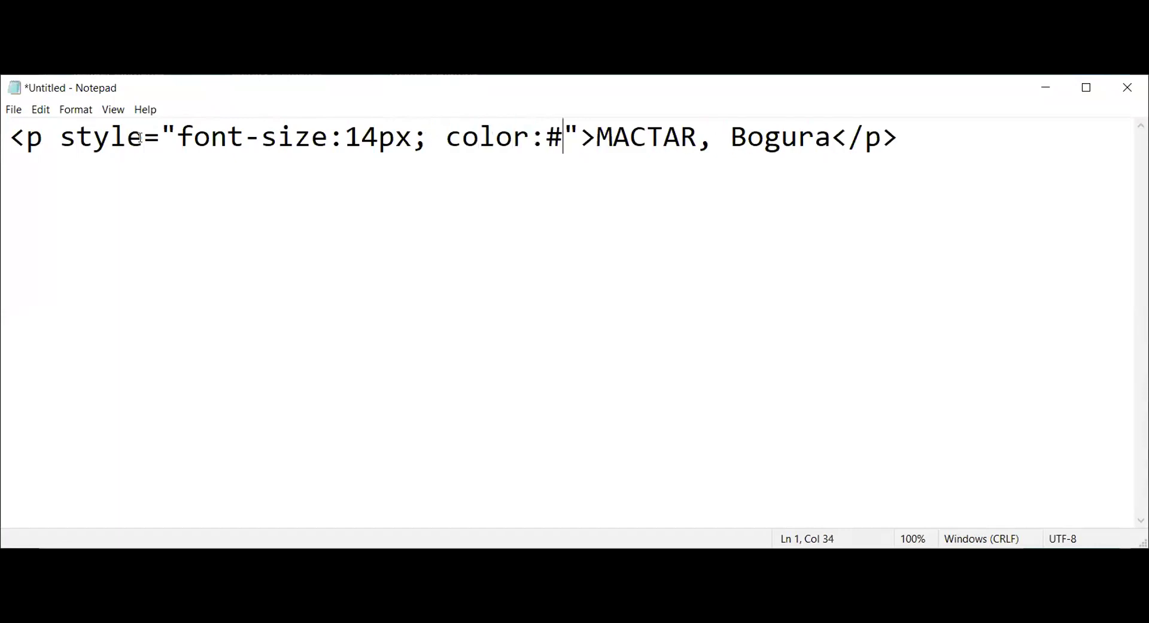
{"action": "type", "text": "ff"}
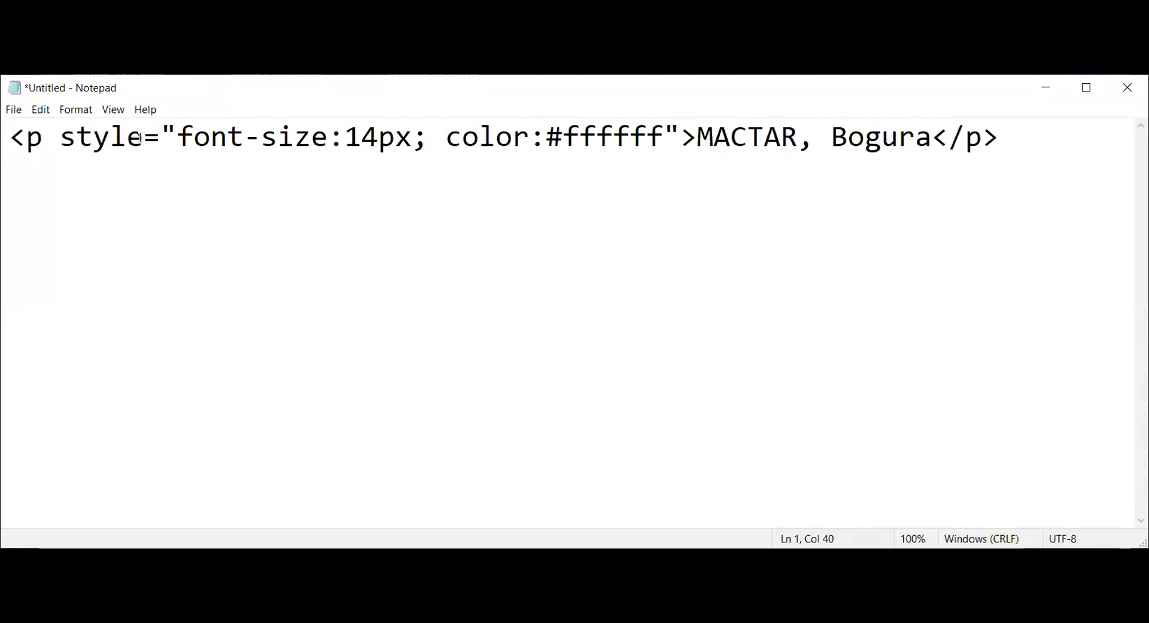
{"action": "type", "text": "; backgrount"}
{"action": "key", "text": "BackSpace"}
{"action": "type", "text": "d-color"}
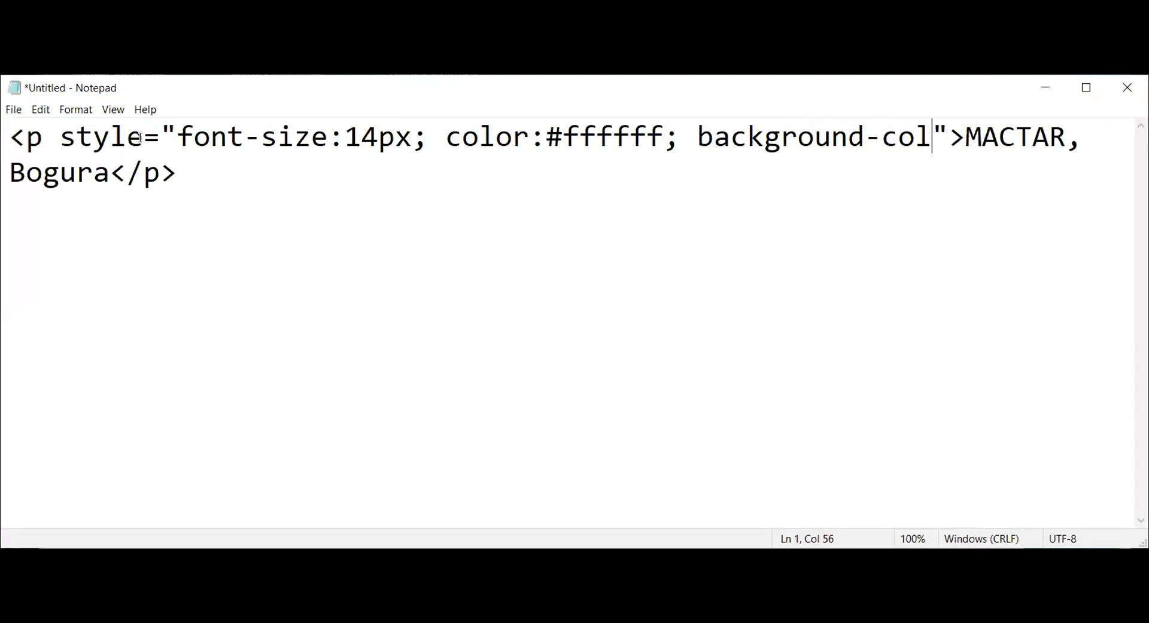
{"action": "type", "text": ":"}
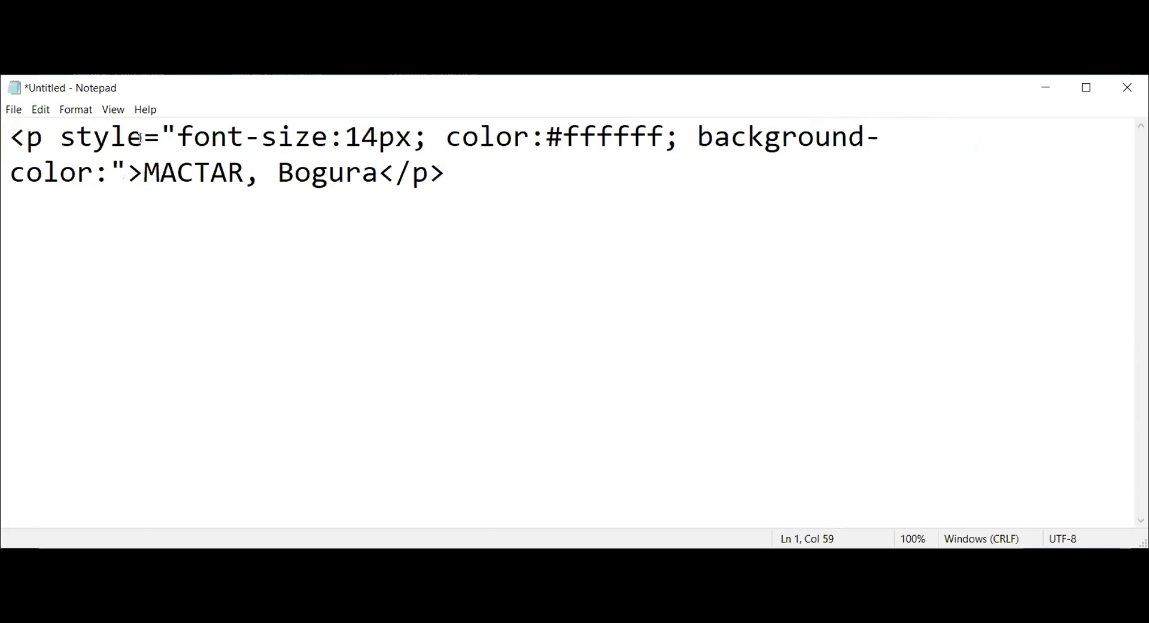
{"action": "type", "text": "green"}
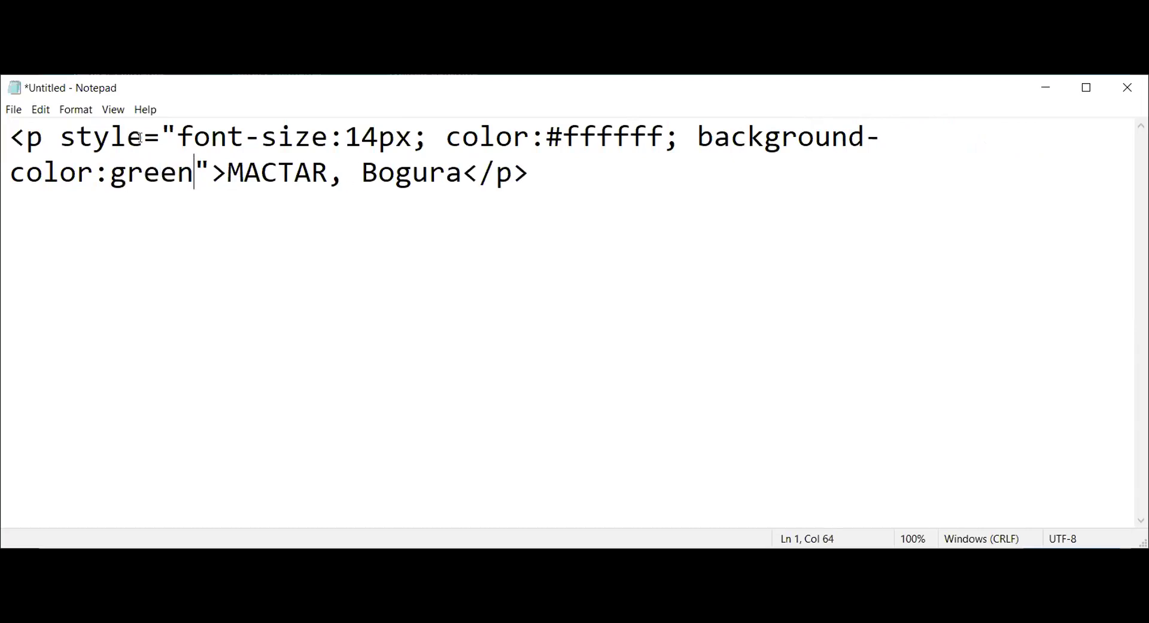
Step: Check the colour values and select the entire line of HTML
{"action": "left_click_drag", "start_coordinate": [547, 136], "coordinate": [563, 136]}
{"action": "left_click", "coordinate": [110, 174]}
{"action": "double_click", "coordinate": [124, 174]}
{"action": "left_click_drag", "start_coordinate": [529, 174], "coordinate": [28, 132]}
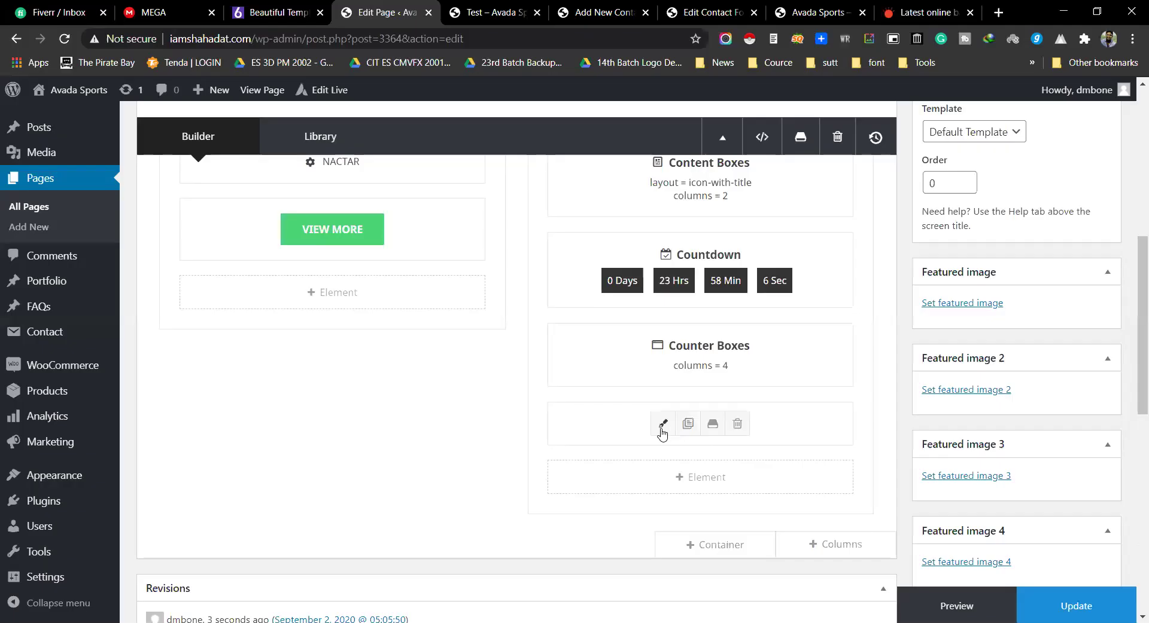
Step: Change the Counter Circle Text from MACTAR to NACTAR, Bogura
{"action": "left_click", "coordinate": [662, 429]}
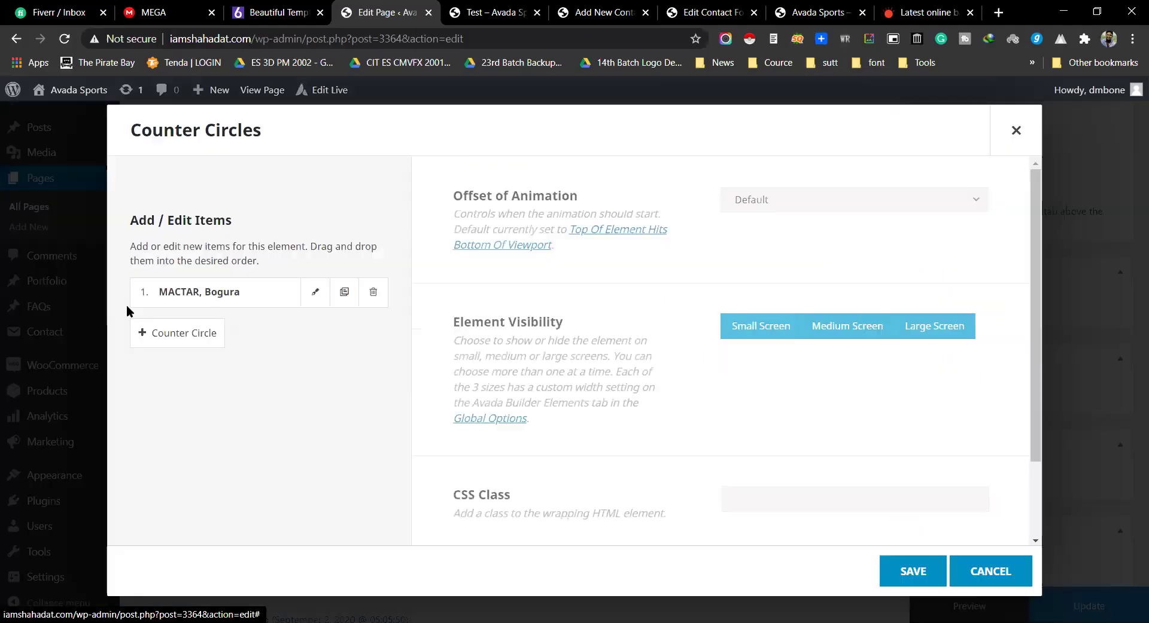
{"action": "left_click", "coordinate": [311, 299]}
{"action": "scroll", "coordinate": [646, 333], "scroll_direction": "down", "scroll_amount": 15}
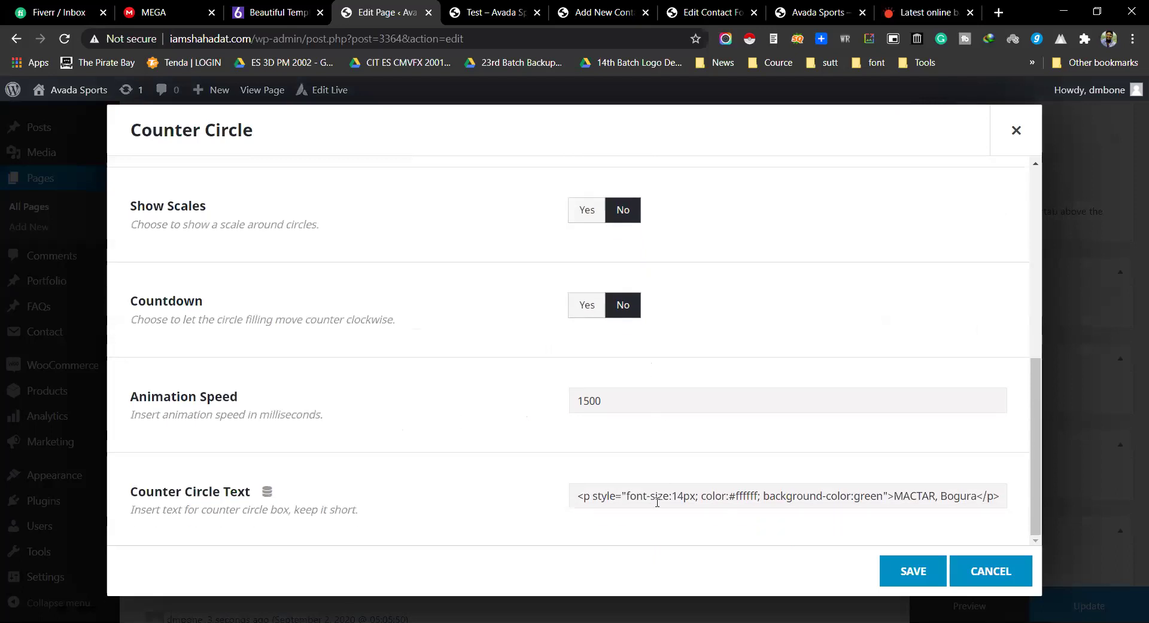
{"action": "triple_click", "coordinate": [623, 496]}
{"action": "left_click", "coordinate": [710, 496]}
{"action": "left_click_drag", "start_coordinate": [628, 496], "coordinate": [1013, 512]}
{"action": "left_click", "coordinate": [924, 505]}
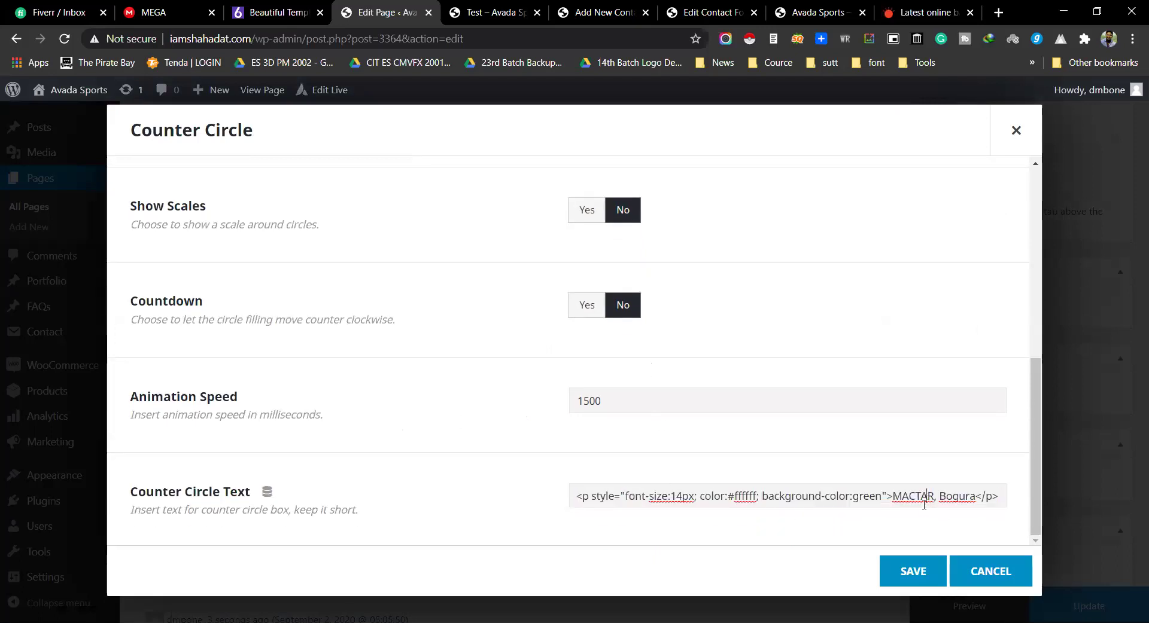
{"action": "left_click_drag", "start_coordinate": [892, 497], "coordinate": [901, 497]}
{"action": "type", "text": "N"}
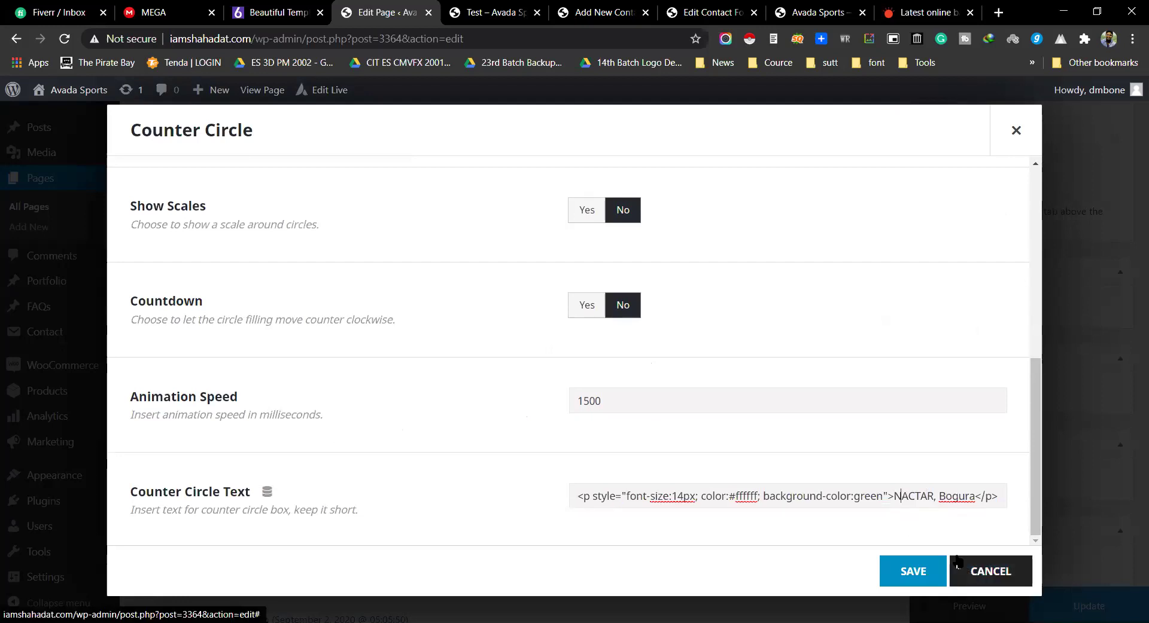
Step: Save the item and the Counter Circles element, preview the green ring, then return to the editor
{"action": "left_click", "coordinate": [911, 574]}
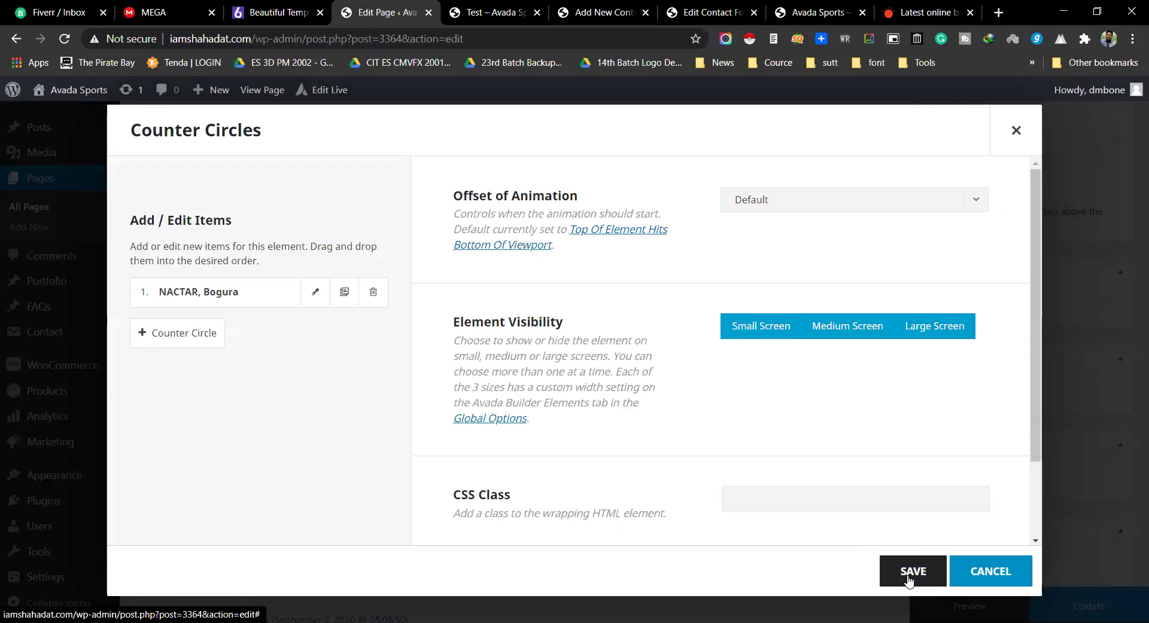
{"action": "left_click", "coordinate": [933, 574]}
{"action": "left_click", "coordinate": [915, 601]}
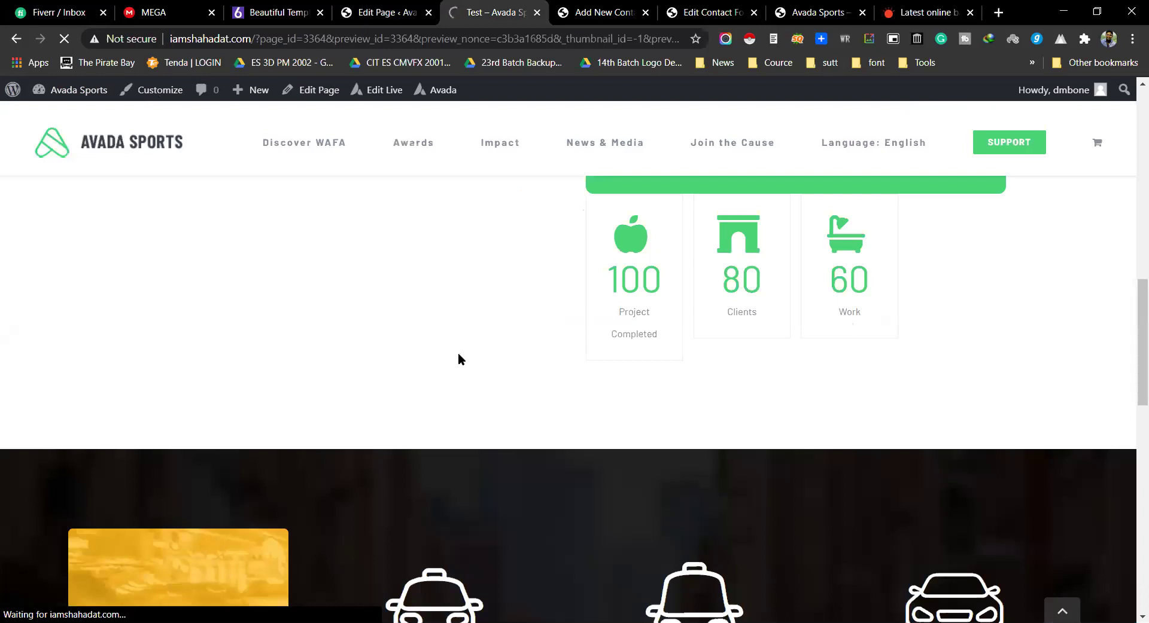
{"action": "scroll", "coordinate": [461, 353], "scroll_direction": "down", "scroll_amount": 10}
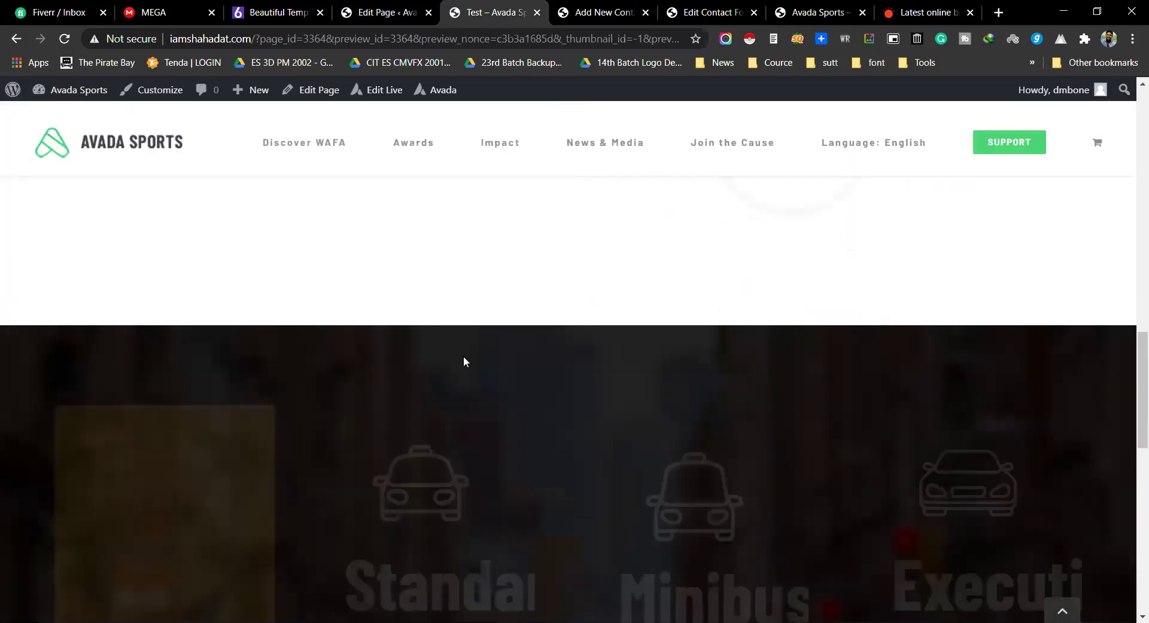
{"action": "scroll", "coordinate": [463, 361], "scroll_direction": "up", "scroll_amount": 3}
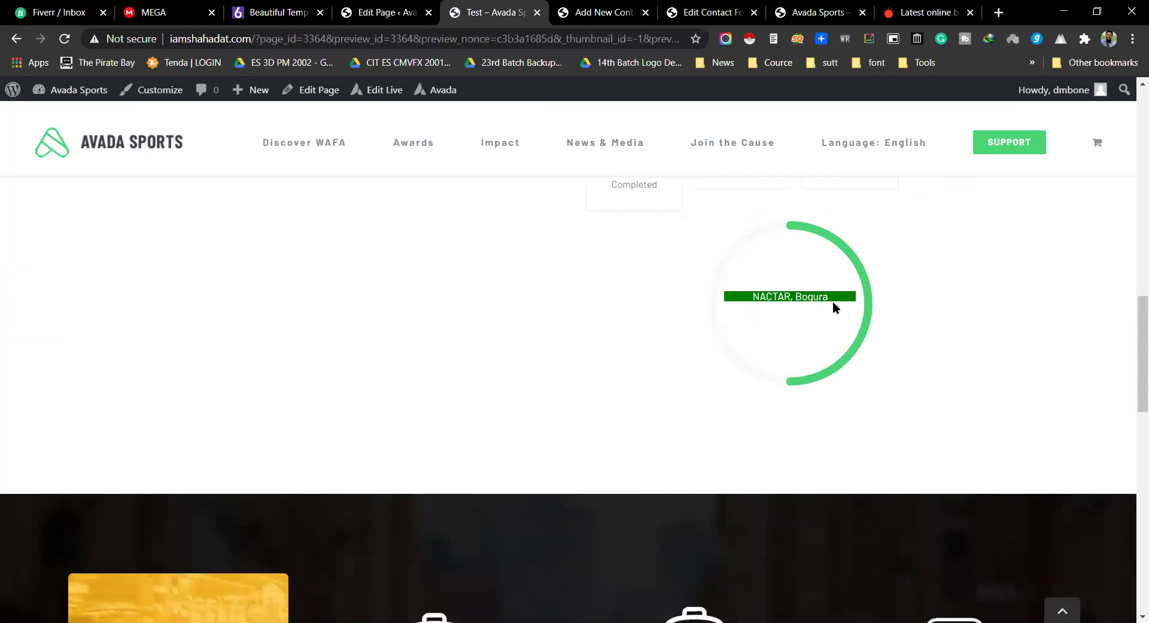
{"action": "left_click", "coordinate": [377, 7]}
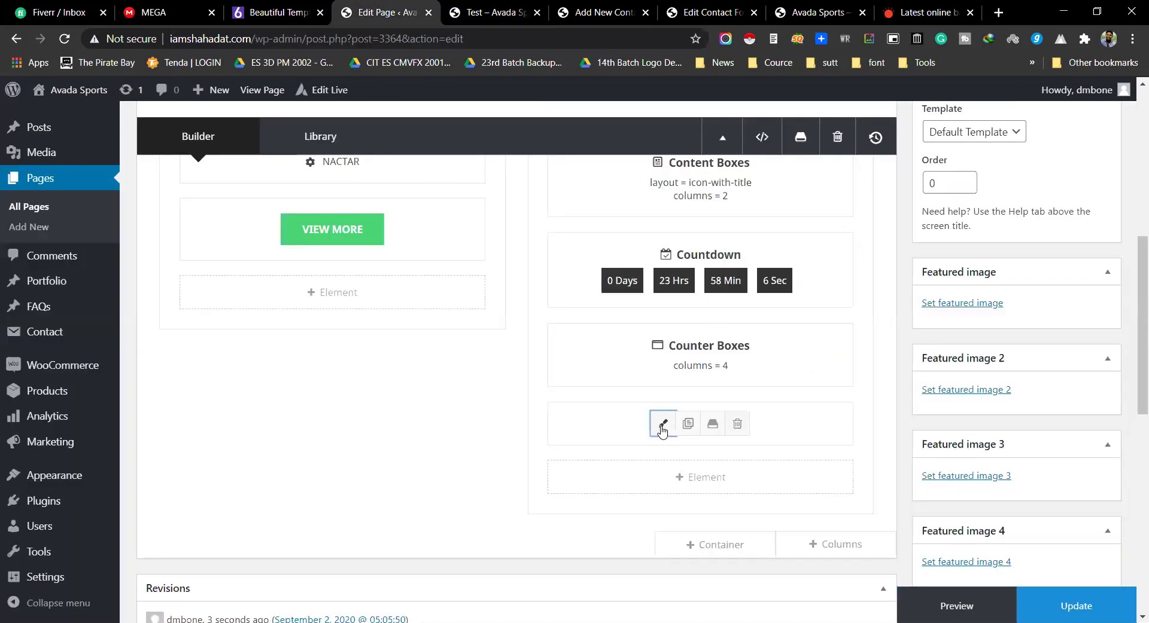
Step: In the NACTAR, Bogura counter circle text, delete the background-color:green and color:#ffffff styles
{"action": "left_click", "coordinate": [662, 428]}
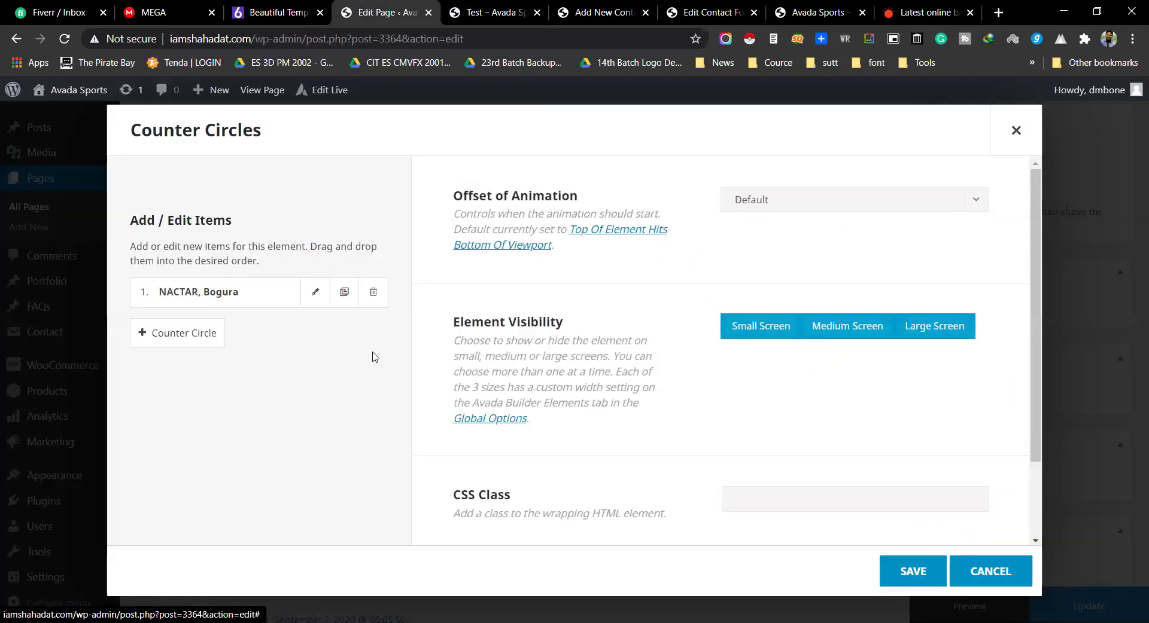
{"action": "left_click", "coordinate": [315, 293]}
{"action": "scroll", "coordinate": [723, 358], "scroll_direction": "down", "scroll_amount": 10}
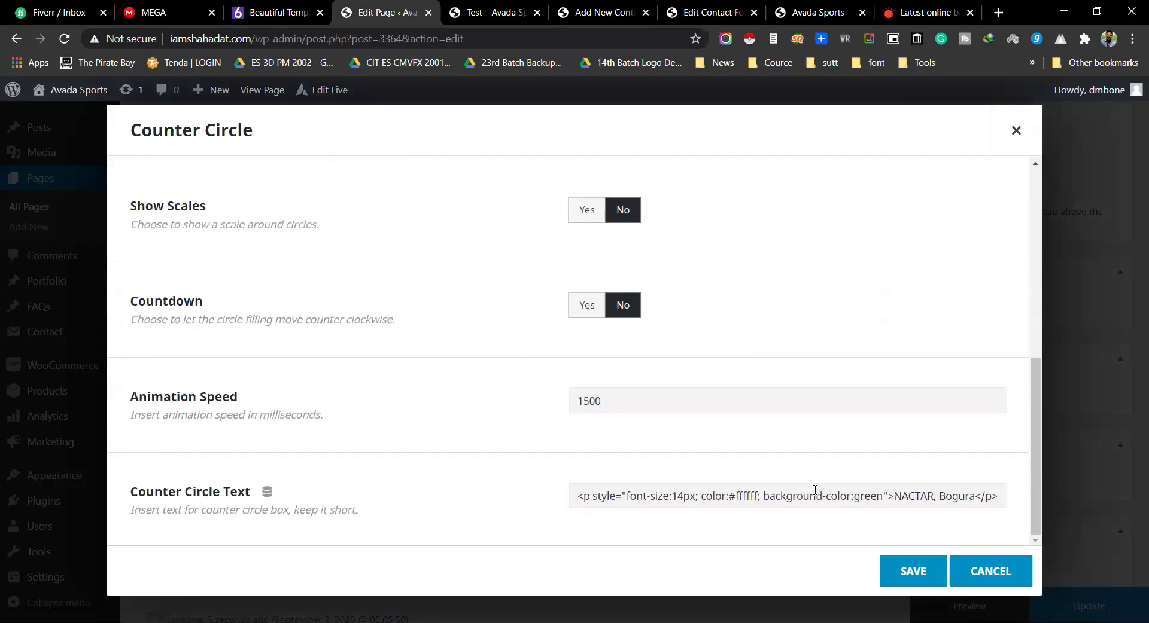
{"action": "left_click_drag", "start_coordinate": [803, 491], "coordinate": [881, 496]}
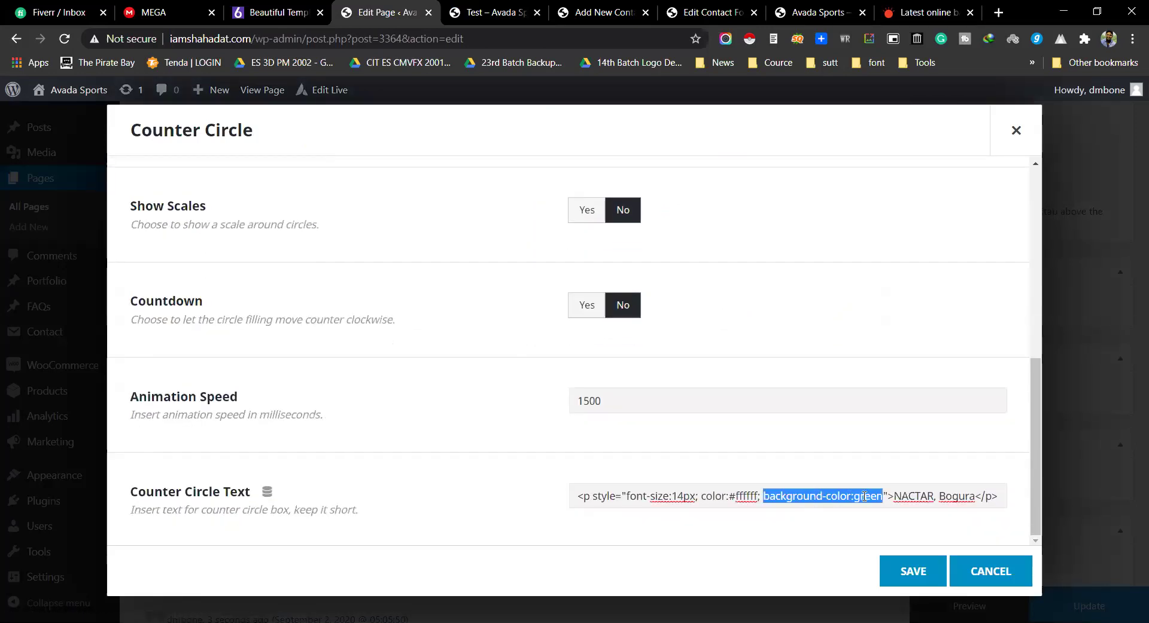
{"action": "key", "text": "BackSpace"}
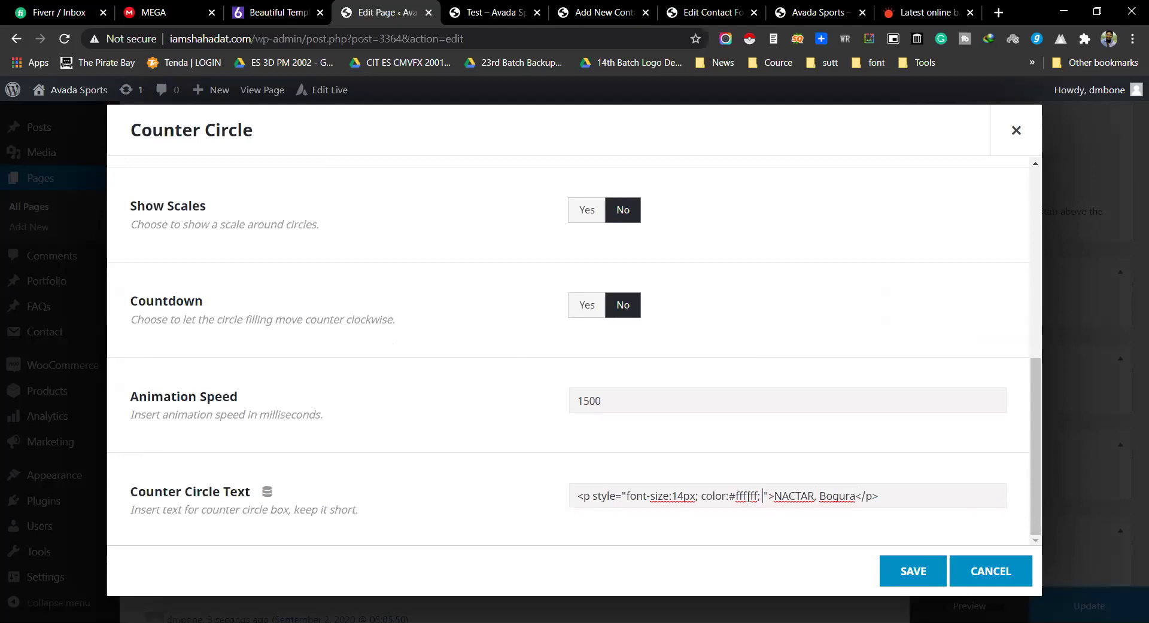
{"action": "left_click_drag", "start_coordinate": [763, 496], "coordinate": [683, 496]}
{"action": "key", "text": "BackSpace"}
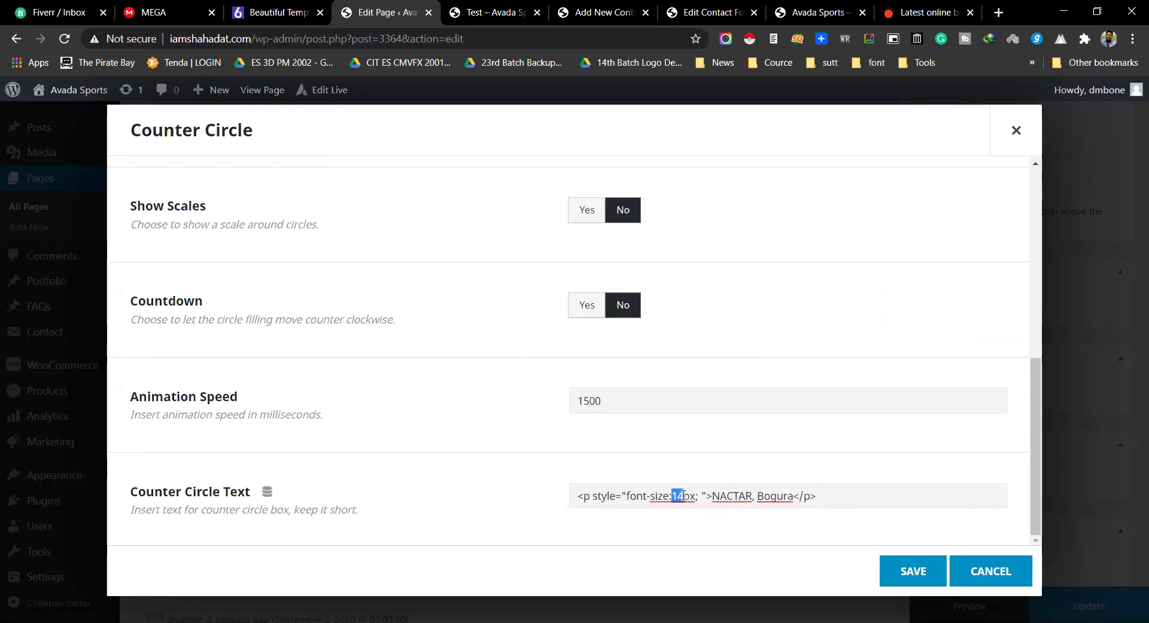
Step: Change the counter circle text font size to 50px, save the element, and preview the page
{"action": "type", "text": "05"}
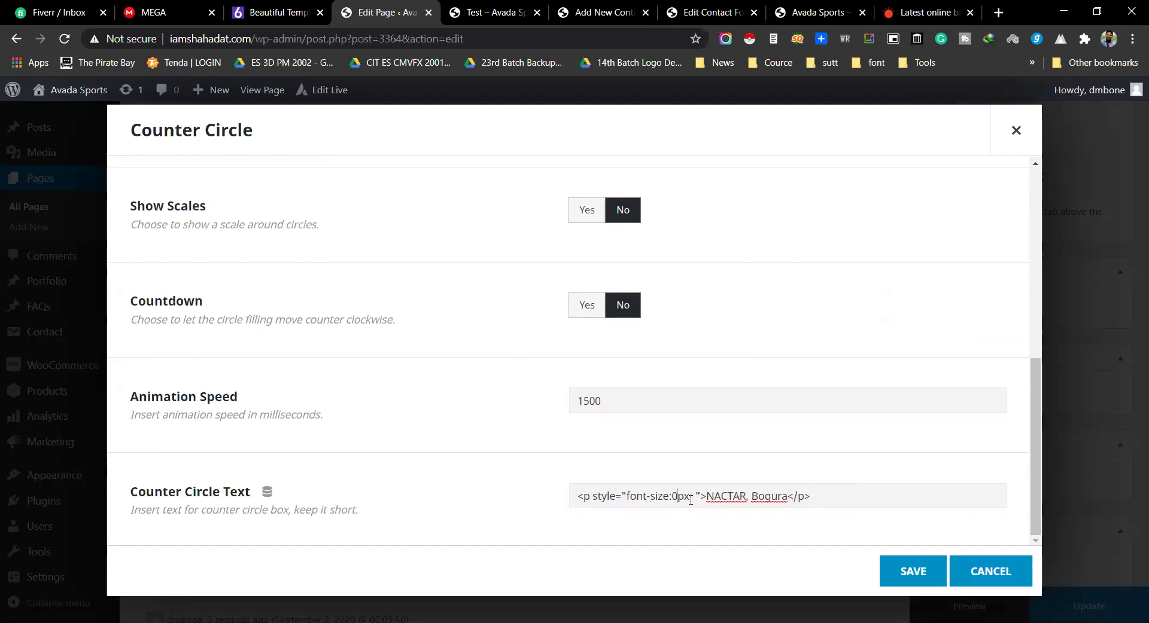
{"action": "key", "text": "BackSpace"}
{"action": "key", "text": "BackSpace"}
{"action": "type", "text": "50"}
{"action": "left_click", "coordinate": [914, 573]}
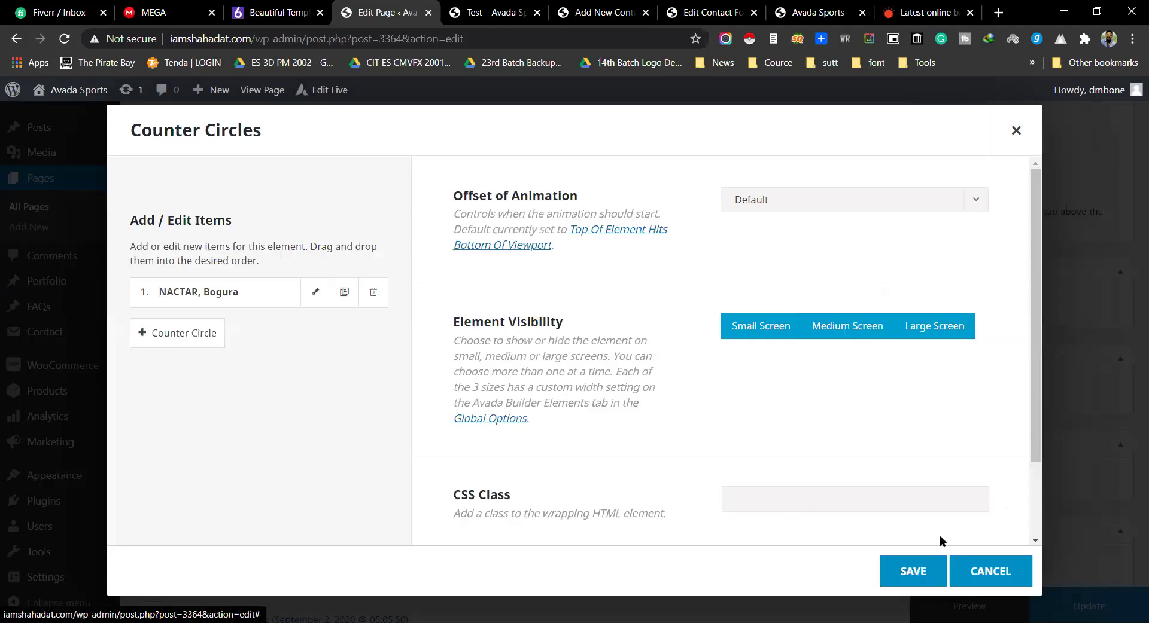
{"action": "left_click", "coordinate": [921, 572]}
{"action": "left_click", "coordinate": [958, 606]}
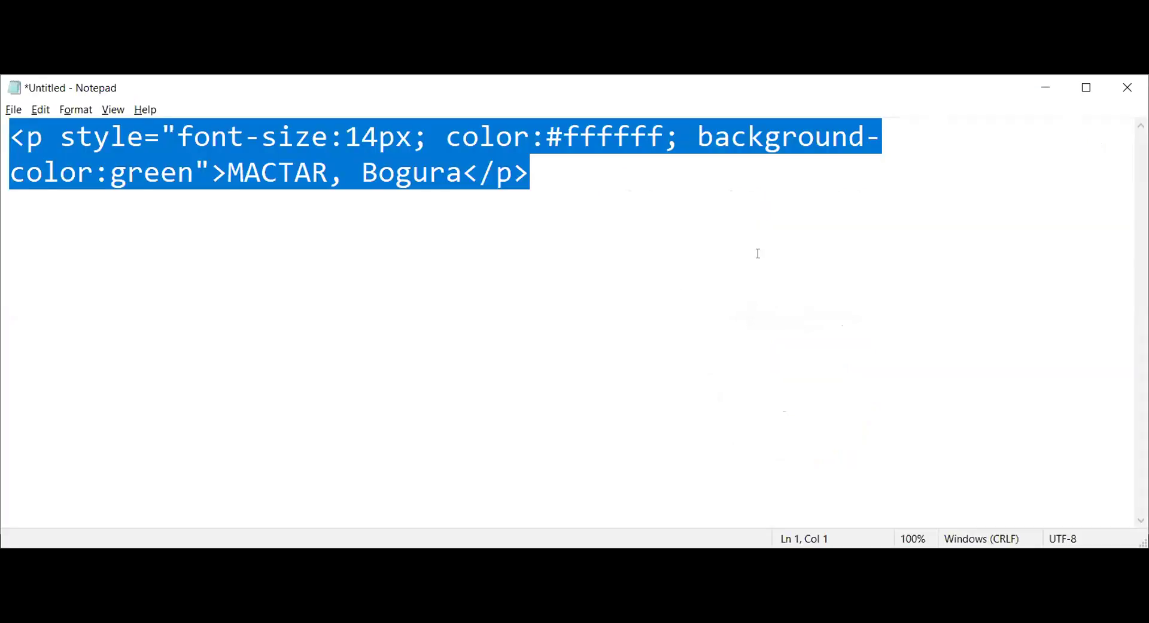
Step: In the Notepad snippet, delete the color:#ffffff and background-color:green declarations
{"action": "left_click", "coordinate": [541, 192]}
{"action": "left_click_drag", "start_coordinate": [446, 136], "coordinate": [698, 124]}
{"action": "left_click", "coordinate": [563, 138]}
{"action": "left_click_drag", "start_coordinate": [447, 135], "coordinate": [208, 184]}
{"action": "key", "text": "BackSpace"}
{"action": "key", "text": "BackSpace"}
{"action": "key", "text": "BackSpace"}
{"action": "key", "text": "BackSpace"}
{"action": "key", "text": "BackSpace"}
{"action": "key", "text": "BackSpace"}
{"action": "key", "text": "BackSpace"}
{"action": "key", "text": "BackSpace"}
{"action": "key", "text": "BackSpace"}
{"action": "key", "text": "BackSpace"}
{"action": "key", "text": "BackSpace"}
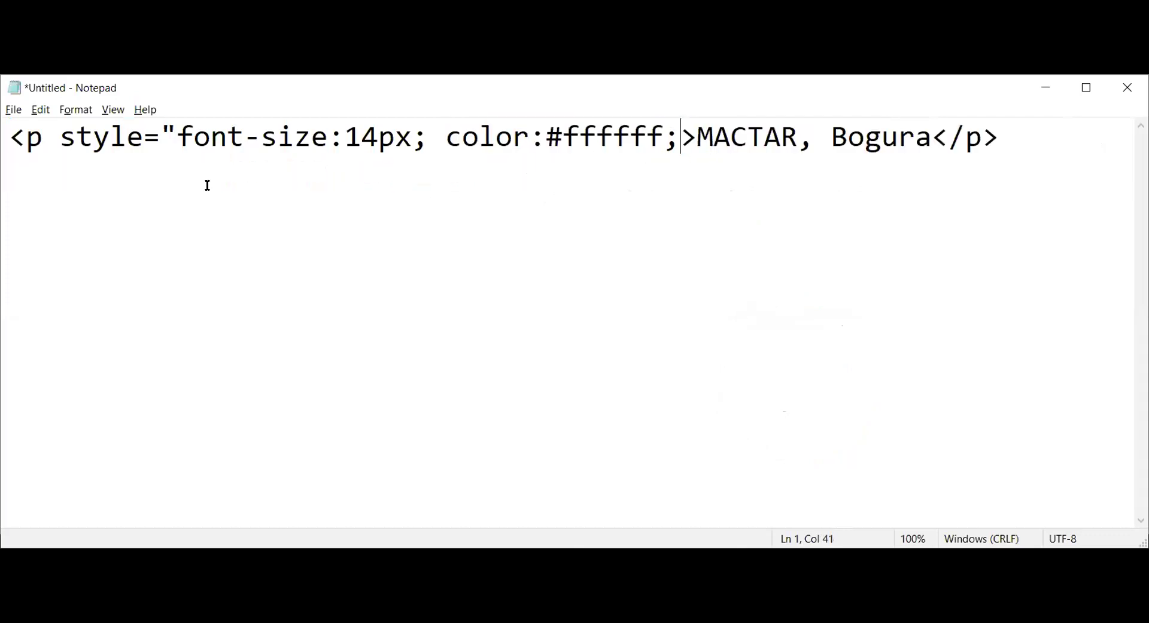
{"action": "key", "text": "BackSpace"}
{"action": "key", "text": "BackSpace"}
{"action": "key", "text": "BackSpace"}
{"action": "key", "text": "BackSpace"}
{"action": "key", "text": "BackSpace"}
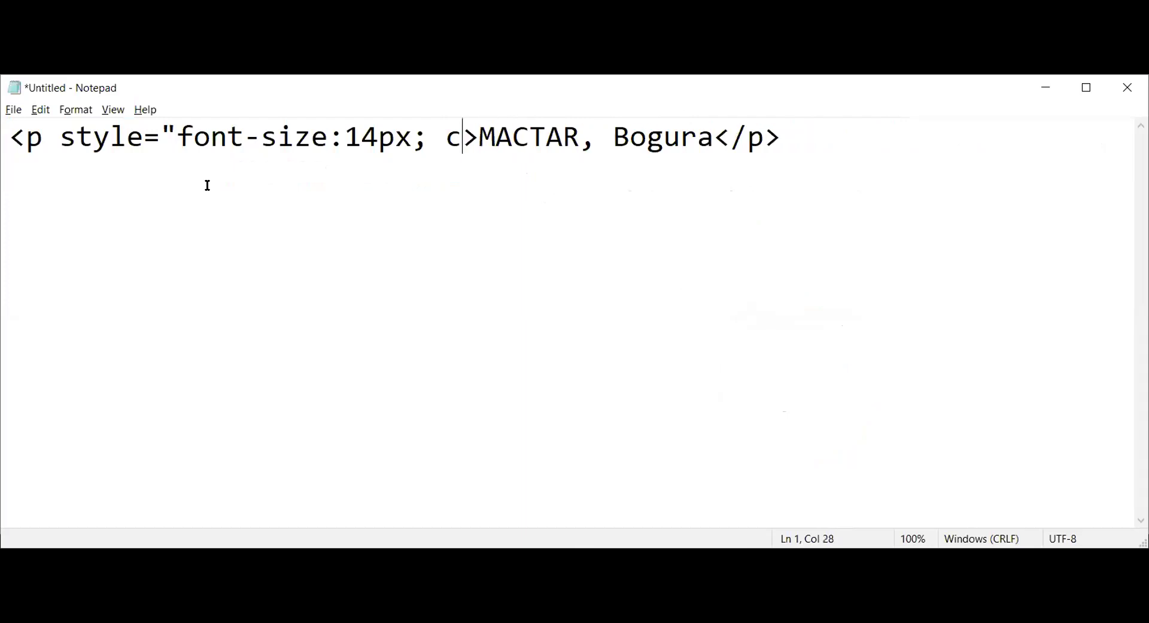
Step: Correct MACTAR to NACTAR, select the 14px font-size value, and return to the browser
{"action": "key", "text": "Right"}
{"action": "key", "text": "Delete"}
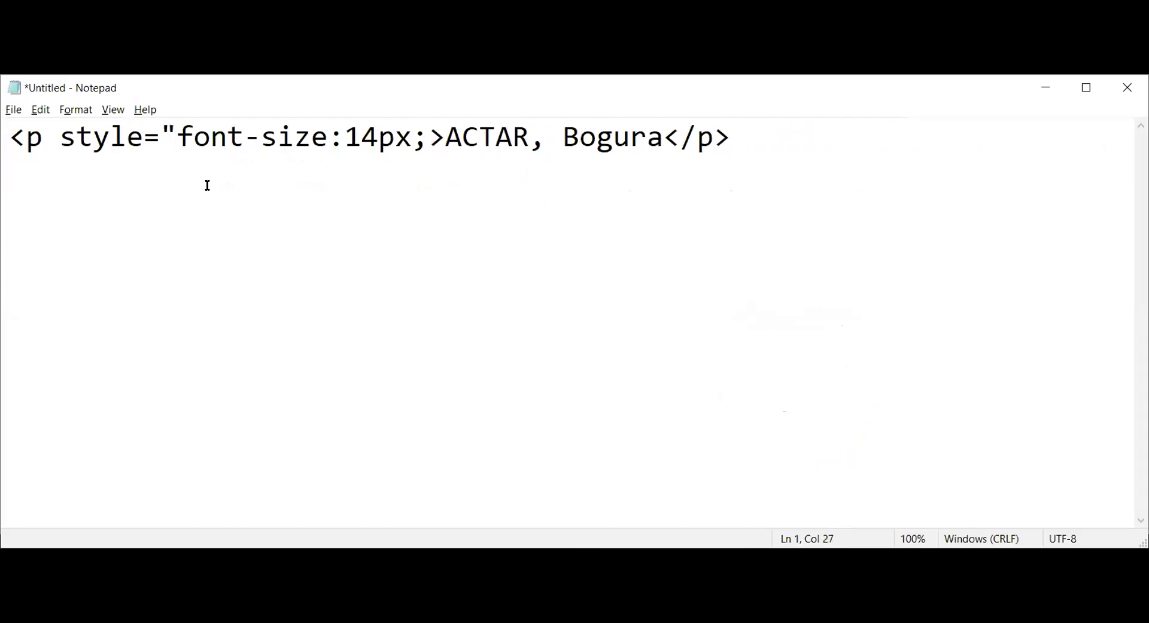
{"action": "type", "text": "N"}
{"action": "left_click", "coordinate": [447, 207]}
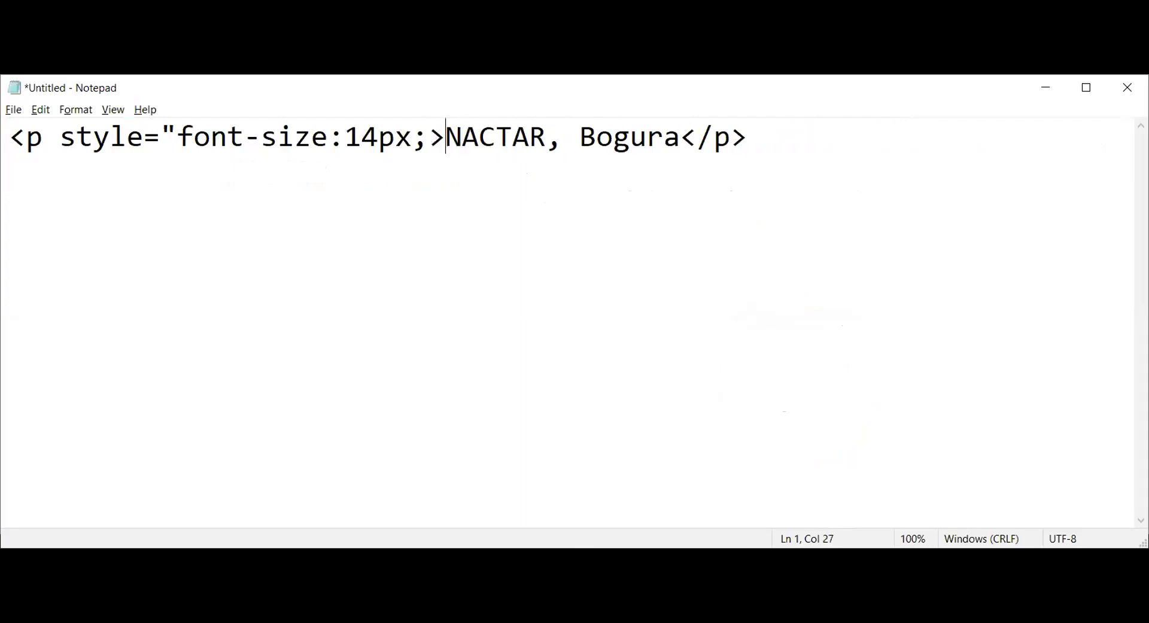
{"action": "left_click_drag", "start_coordinate": [10, 137], "coordinate": [448, 136]}
{"action": "left_click", "coordinate": [329, 138]}
{"action": "left_click_drag", "start_coordinate": [345, 137], "coordinate": [685, 137]}
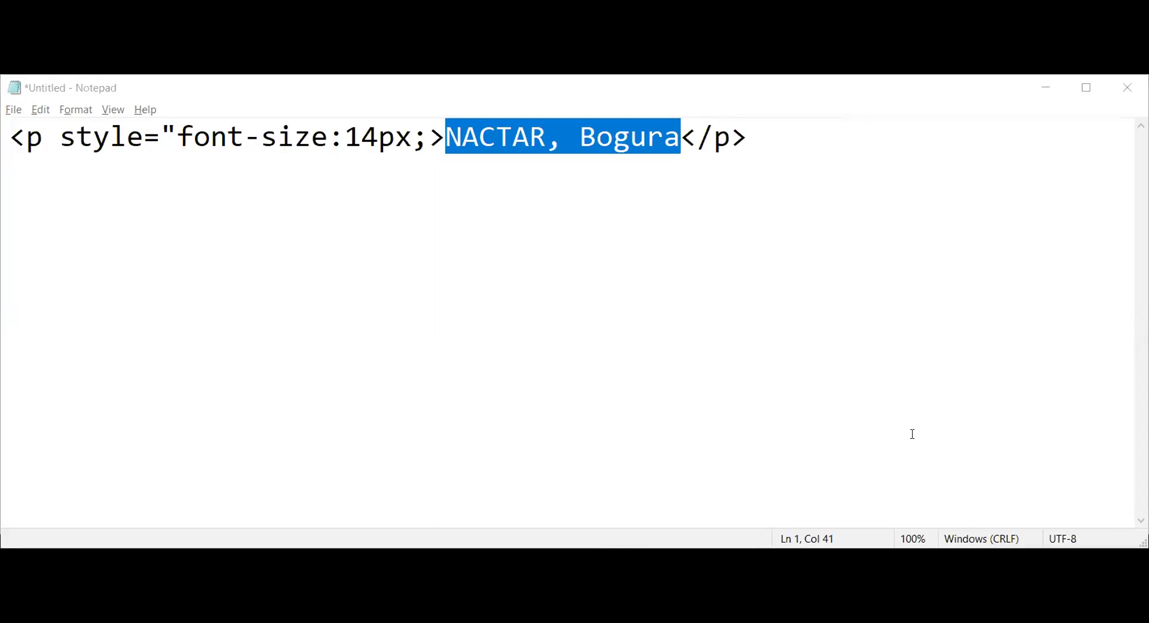
{"action": "key", "text": "alt+Tab"}
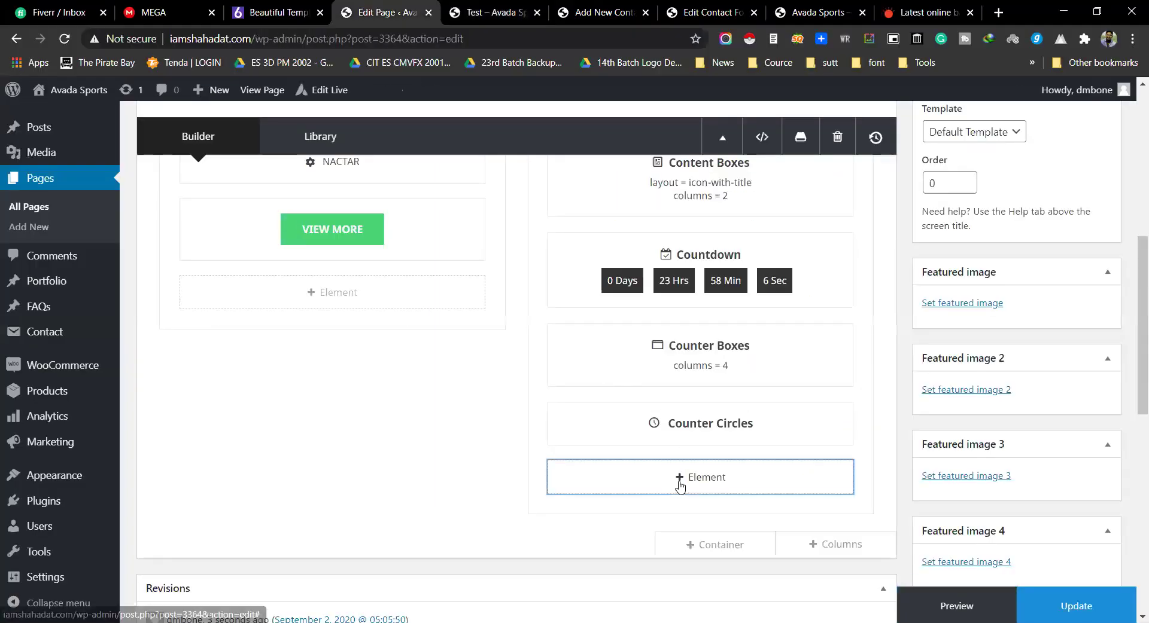
Step: Open the column's Select Element picker, then switch to the prothomalo.com tab
{"action": "left_click", "coordinate": [679, 477]}
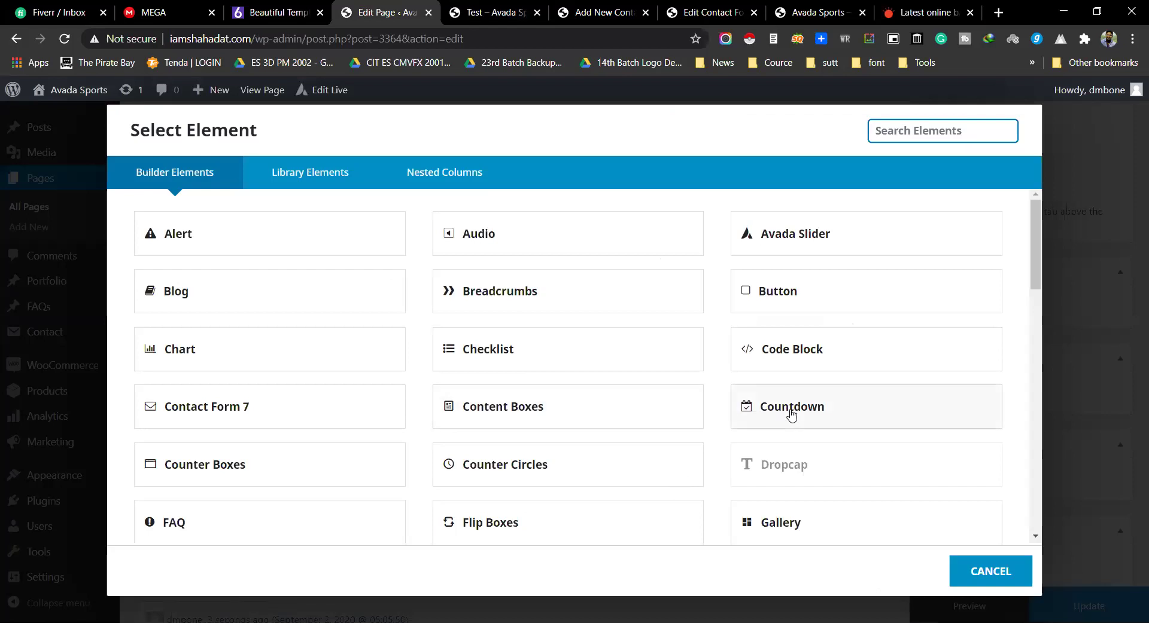
{"action": "scroll", "coordinate": [711, 469], "scroll_direction": "down", "scroll_amount": 1}
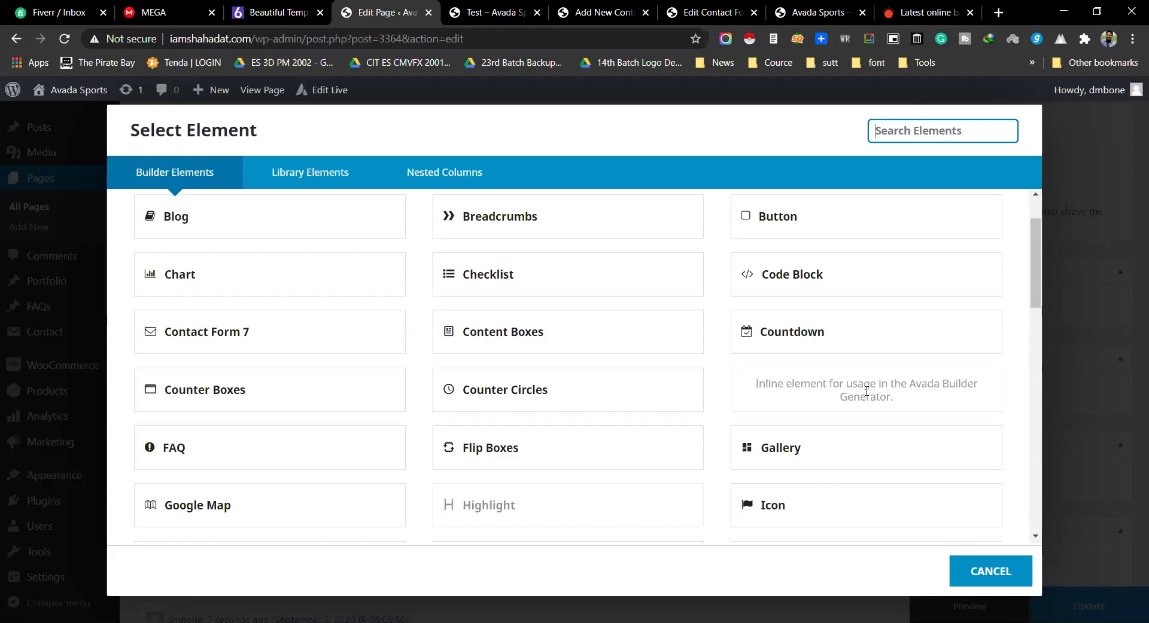
{"action": "left_click", "coordinate": [931, 4]}
{"action": "scroll", "coordinate": [885, 144], "scroll_direction": "up", "scroll_amount": 15}
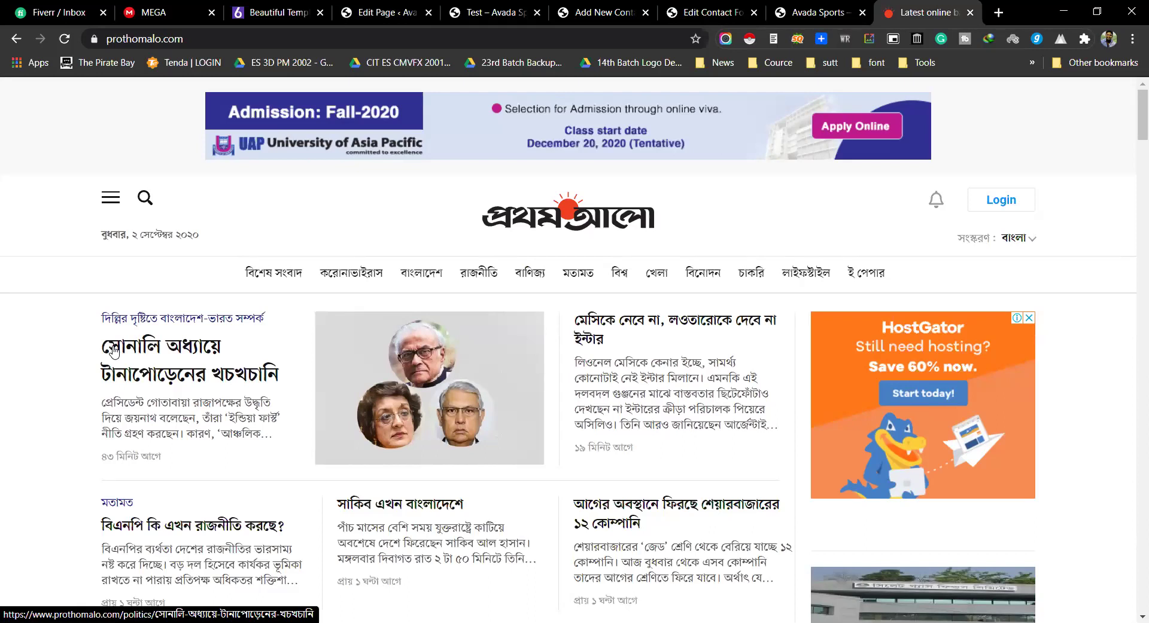
Step: Read the lead Prothom Alo entertainment article, close it, and go back to the Test – Avada Sports preview
{"action": "left_click", "coordinate": [705, 275]}
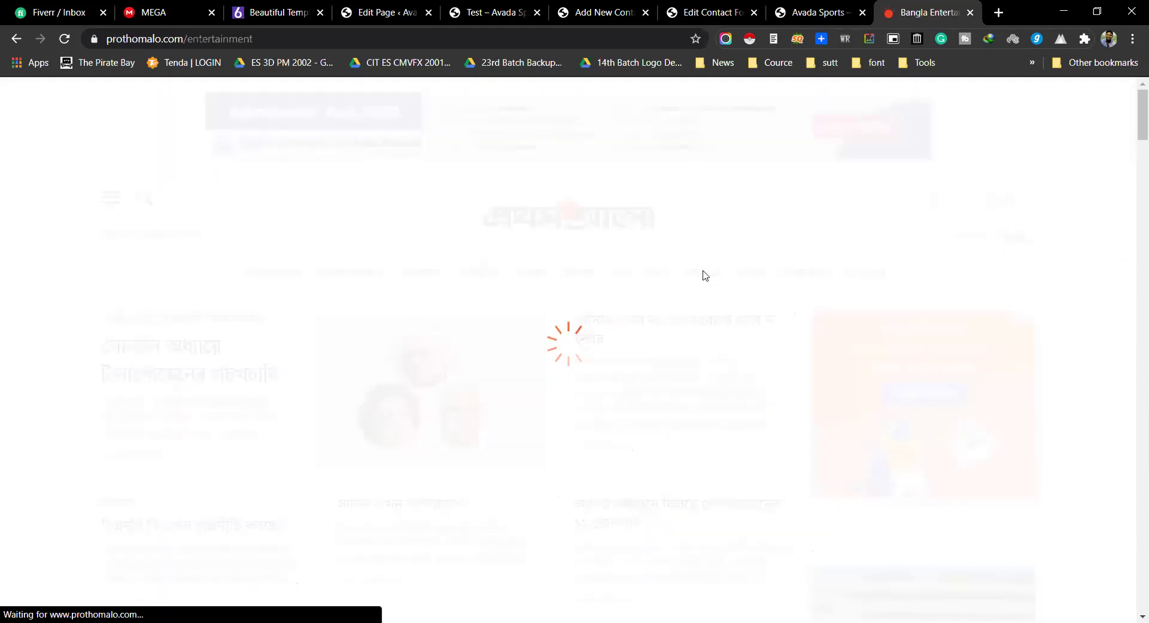
{"action": "scroll", "coordinate": [240, 287], "scroll_direction": "down", "scroll_amount": 6}
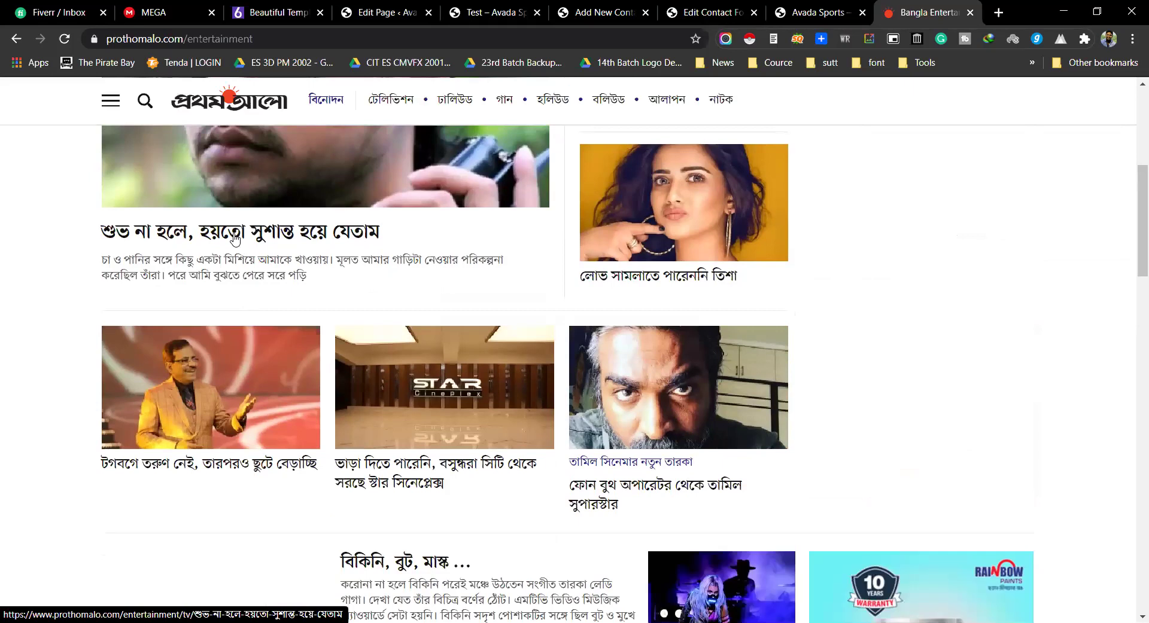
{"action": "left_click", "coordinate": [235, 240]}
{"action": "scroll", "coordinate": [236, 234], "scroll_direction": "down", "scroll_amount": 3}
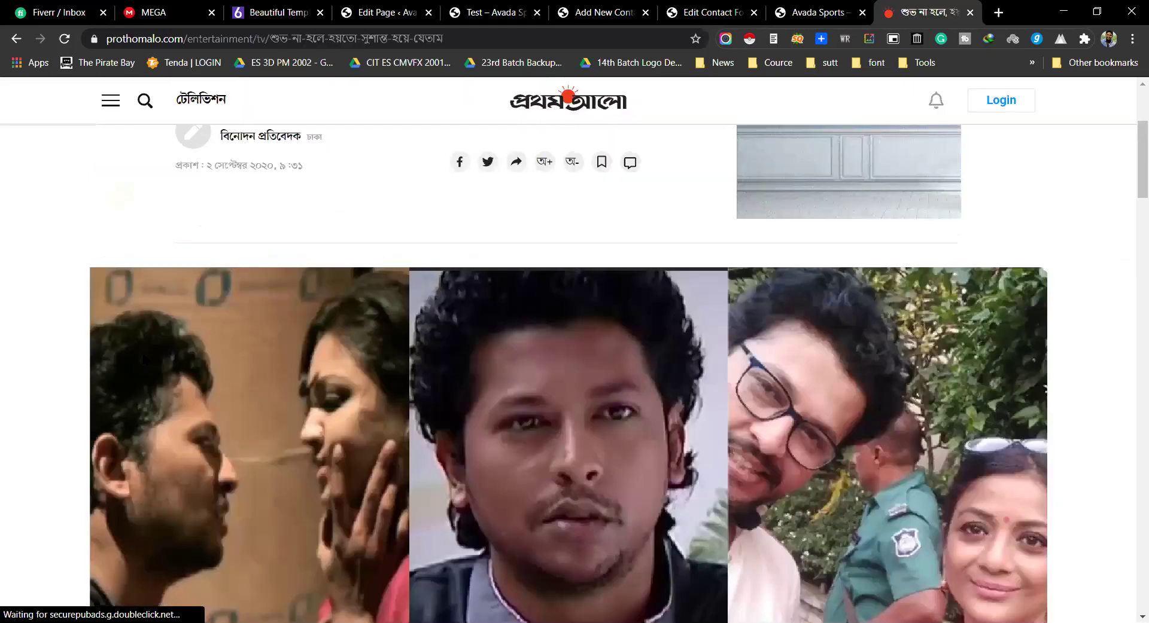
{"action": "scroll", "coordinate": [315, 338], "scroll_direction": "down", "scroll_amount": 5}
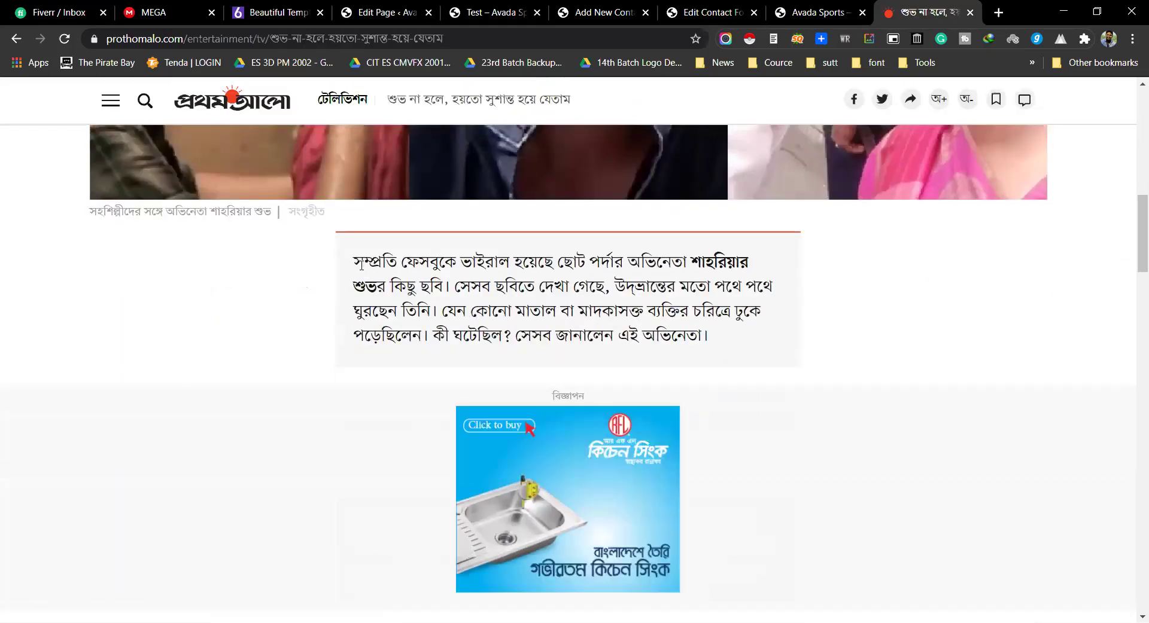
{"action": "left_click_drag", "start_coordinate": [361, 265], "coordinate": [356, 265]}
{"action": "scroll", "coordinate": [226, 269], "scroll_direction": "down", "scroll_amount": 5}
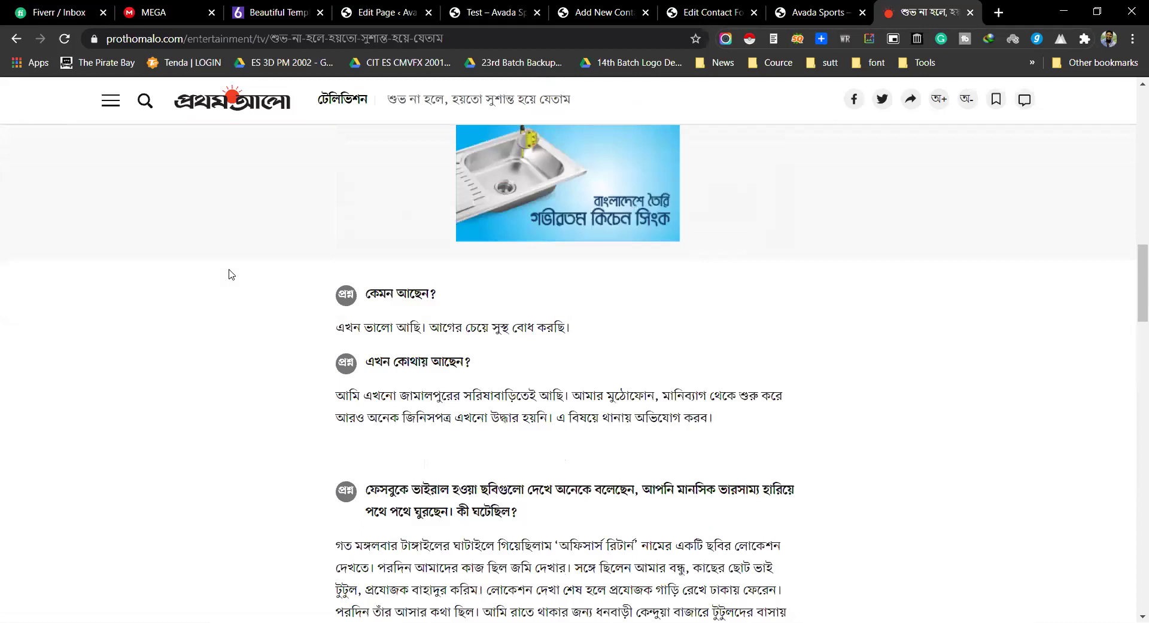
{"action": "scroll", "coordinate": [229, 274], "scroll_direction": "down", "scroll_amount": 12}
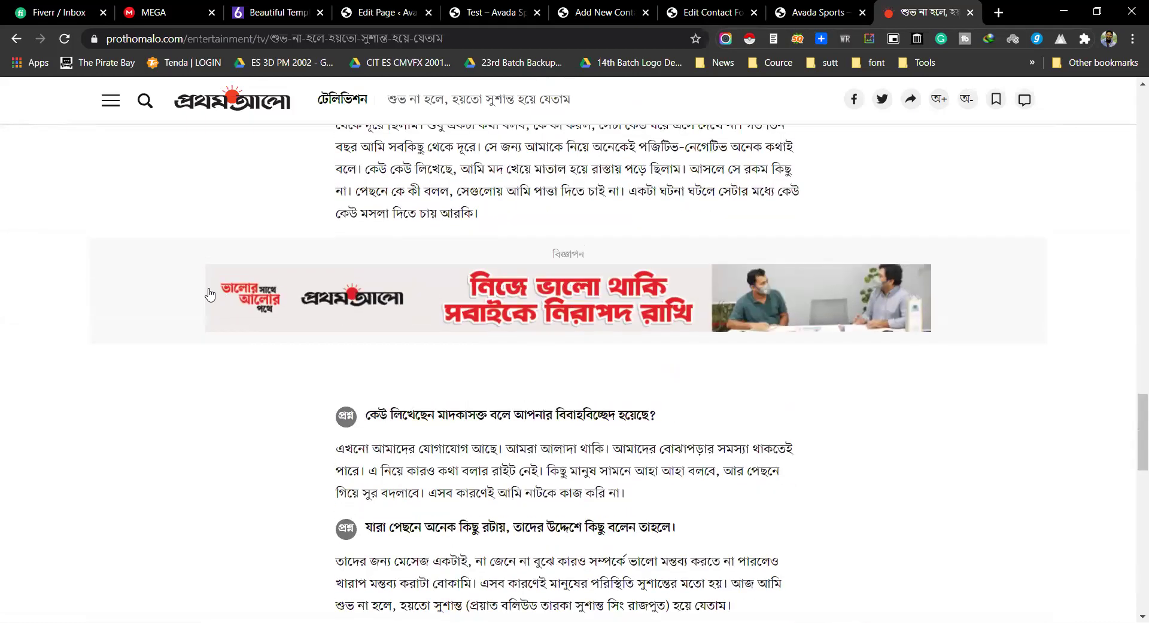
{"action": "key", "text": "ctrl+w"}
{"action": "left_click", "coordinate": [568, 7]}
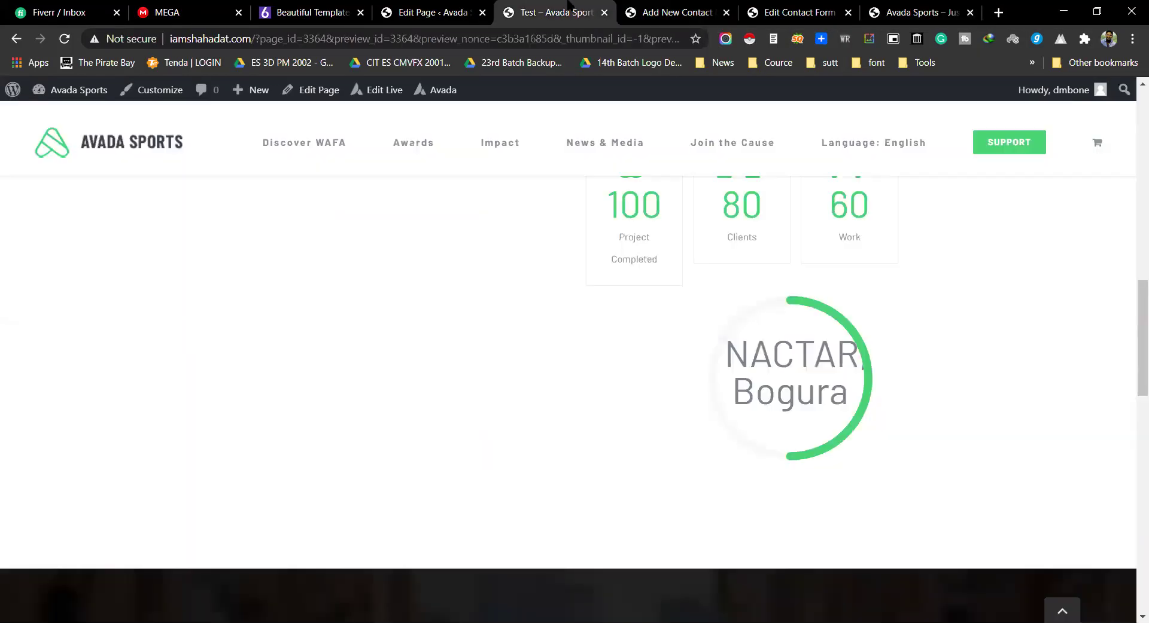
Step: Close the Add New Contact tab without saving and go back to the Edit Page element picker
{"action": "middle_click", "coordinate": [634, 7]}
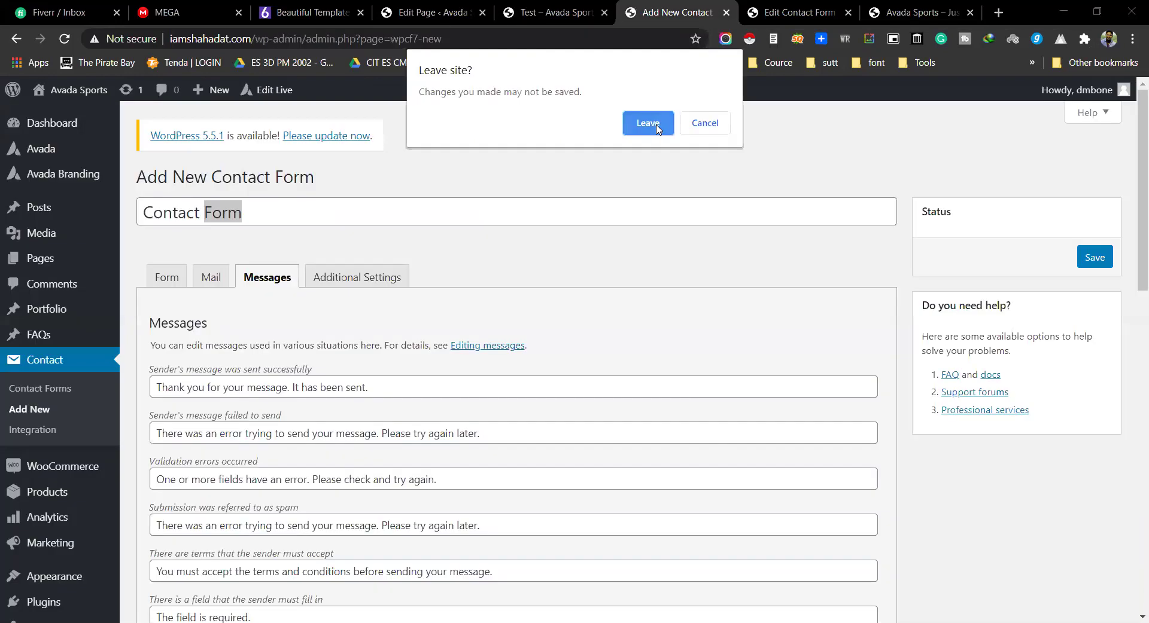
{"action": "left_click", "coordinate": [656, 125]}
{"action": "left_click", "coordinate": [540, 7]}
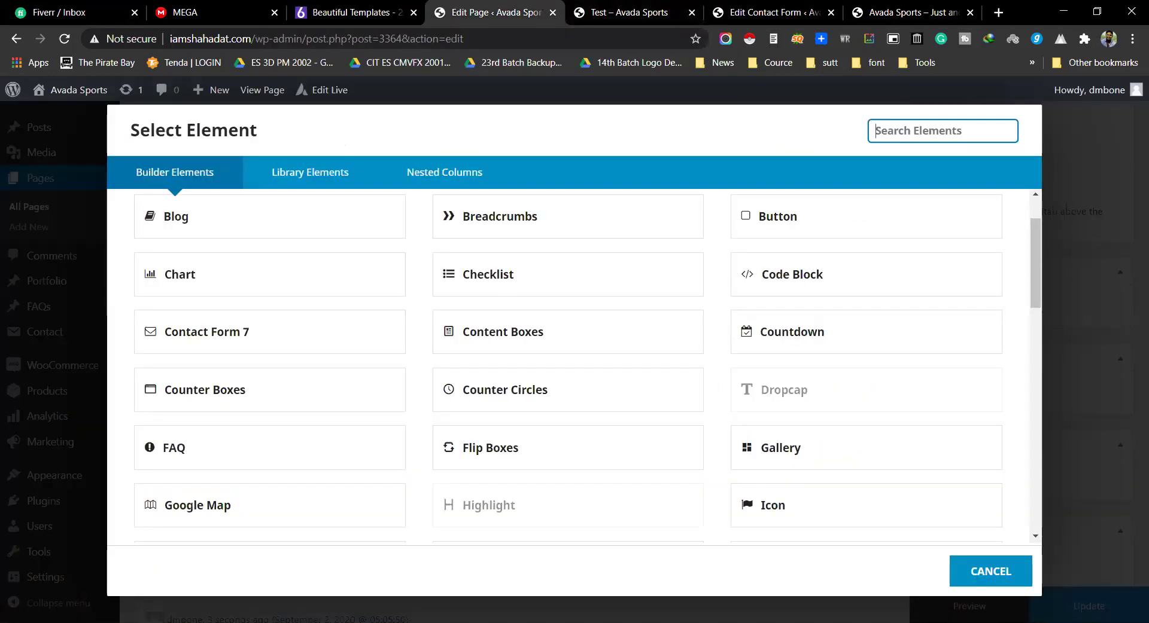
{"action": "scroll", "coordinate": [257, 377], "scroll_direction": "down", "scroll_amount": 1}
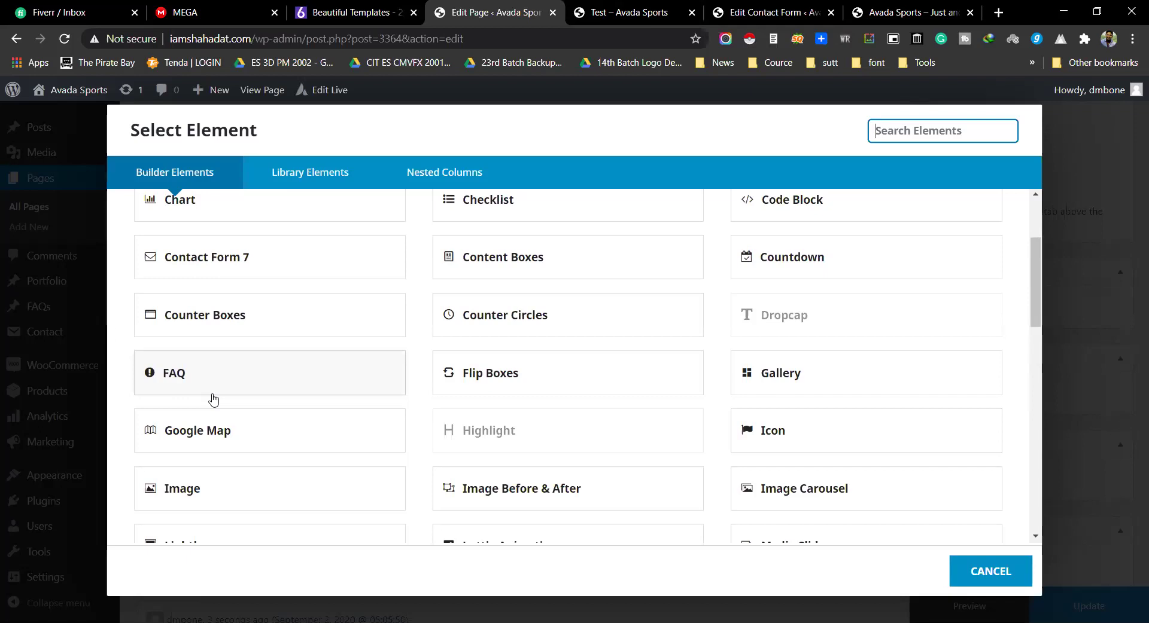
Step: Open the Divi page design gig linked in the Fiverr inbox conversation in a new tab
{"action": "left_click", "coordinate": [60, 12]}
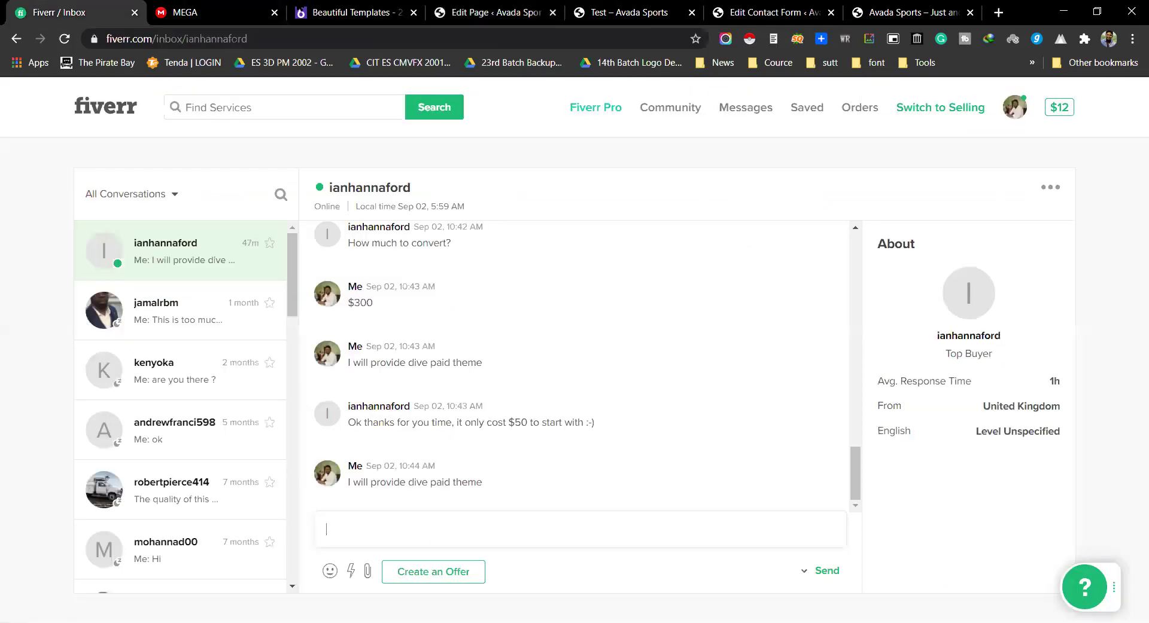
{"action": "scroll", "coordinate": [478, 276], "scroll_direction": "up", "scroll_amount": 10}
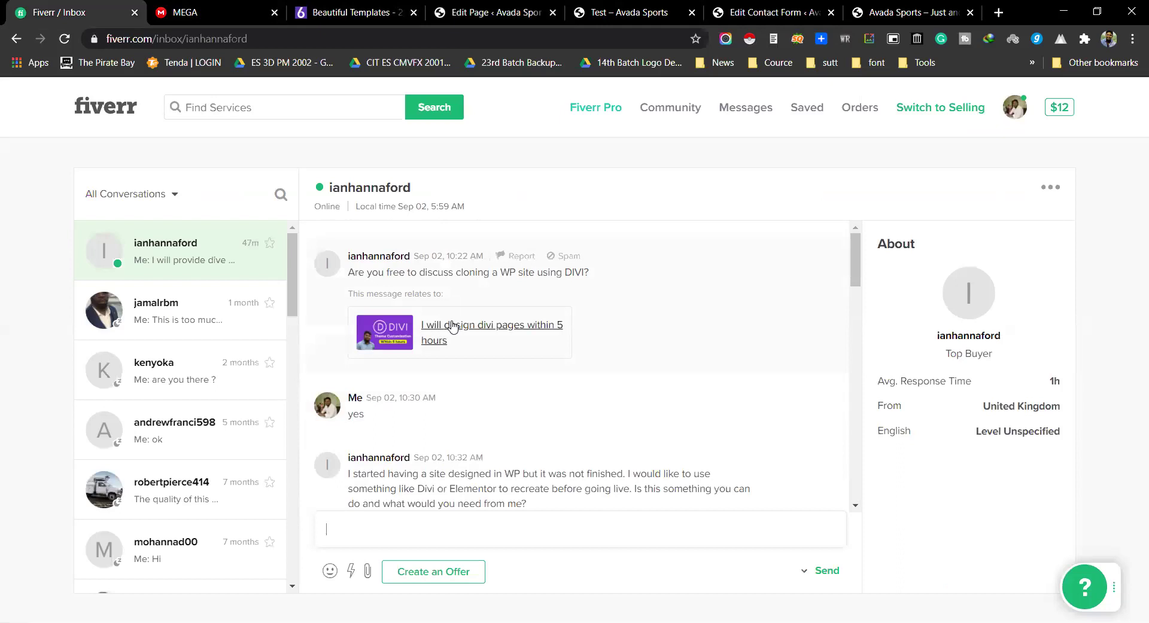
{"action": "left_click", "coordinate": [478, 332], "text": "ctrl"}
{"action": "left_click", "coordinate": [192, 10]}
{"action": "key", "text": "ctrl+shift+Tab"}
{"action": "left_click", "coordinate": [194, 10]}
Step: Scroll the gig page to its FAQ section and dismiss the download audio bar
{"action": "scroll", "coordinate": [580, 382], "scroll_direction": "down", "scroll_amount": 15}
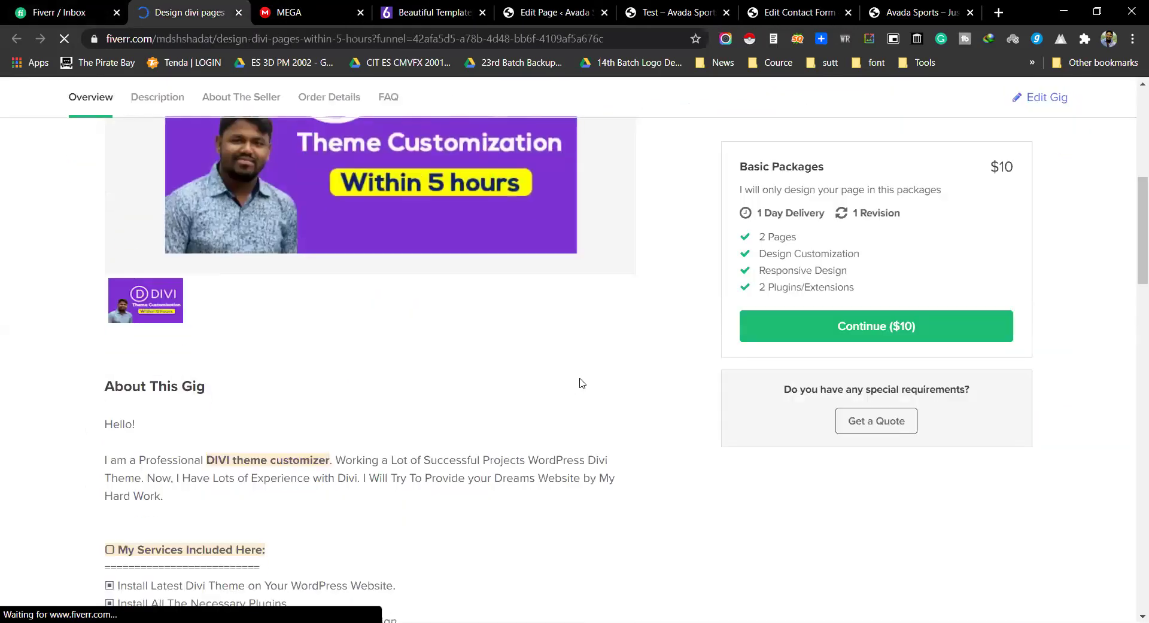
{"action": "scroll", "coordinate": [586, 387], "scroll_direction": "down", "scroll_amount": 20}
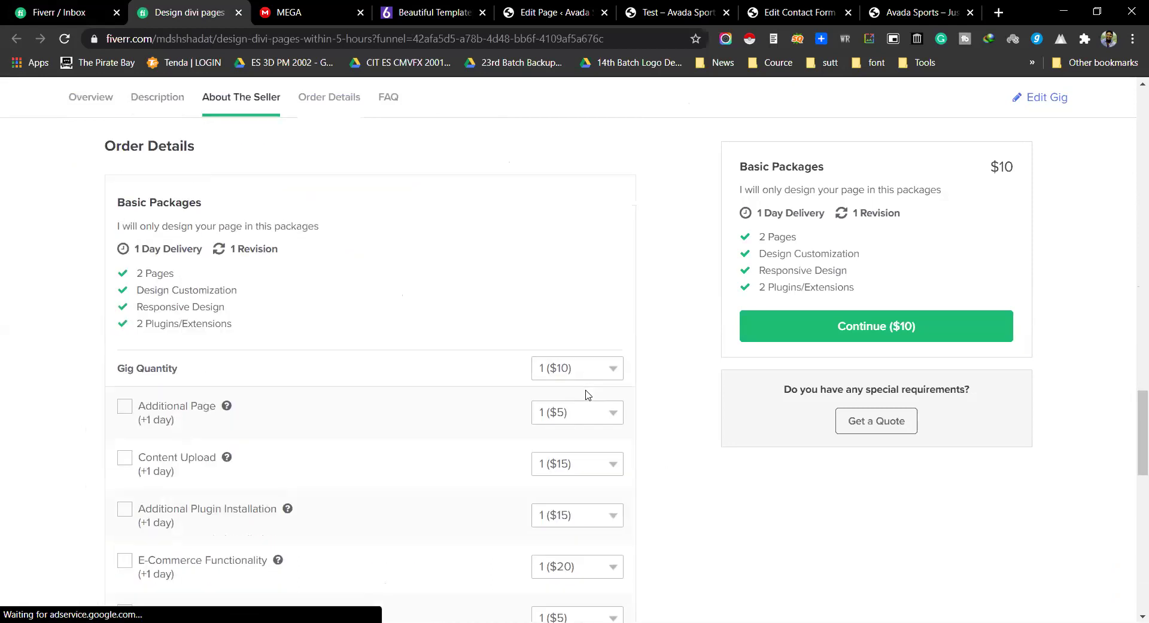
{"action": "scroll", "coordinate": [584, 392], "scroll_direction": "down", "scroll_amount": 8}
{"action": "scroll", "coordinate": [583, 388], "scroll_direction": "up", "scroll_amount": 3}
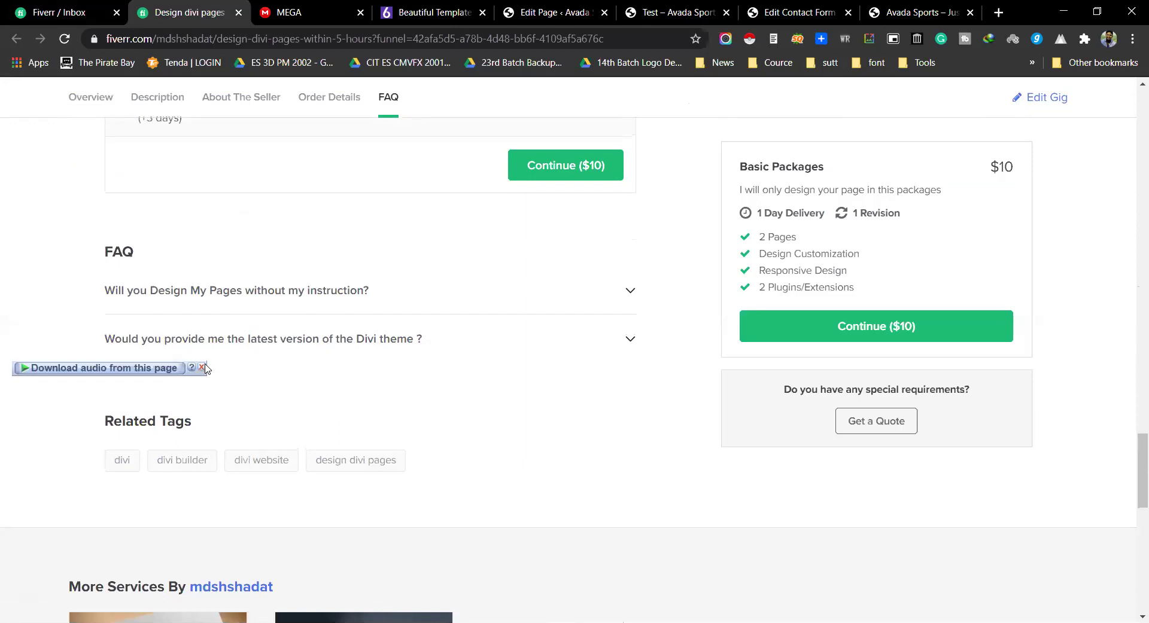
{"action": "left_click", "coordinate": [203, 368]}
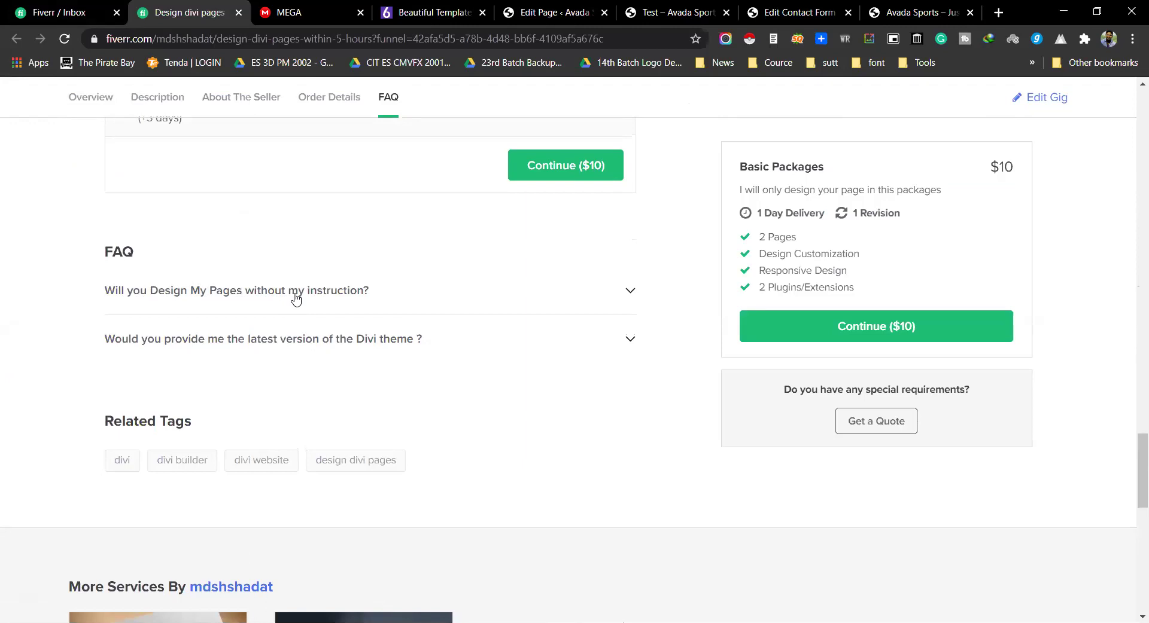
Step: Expand the first FAQ question and the Divi theme question, revealing the answer 'Definitely i will'
{"action": "left_click", "coordinate": [587, 289]}
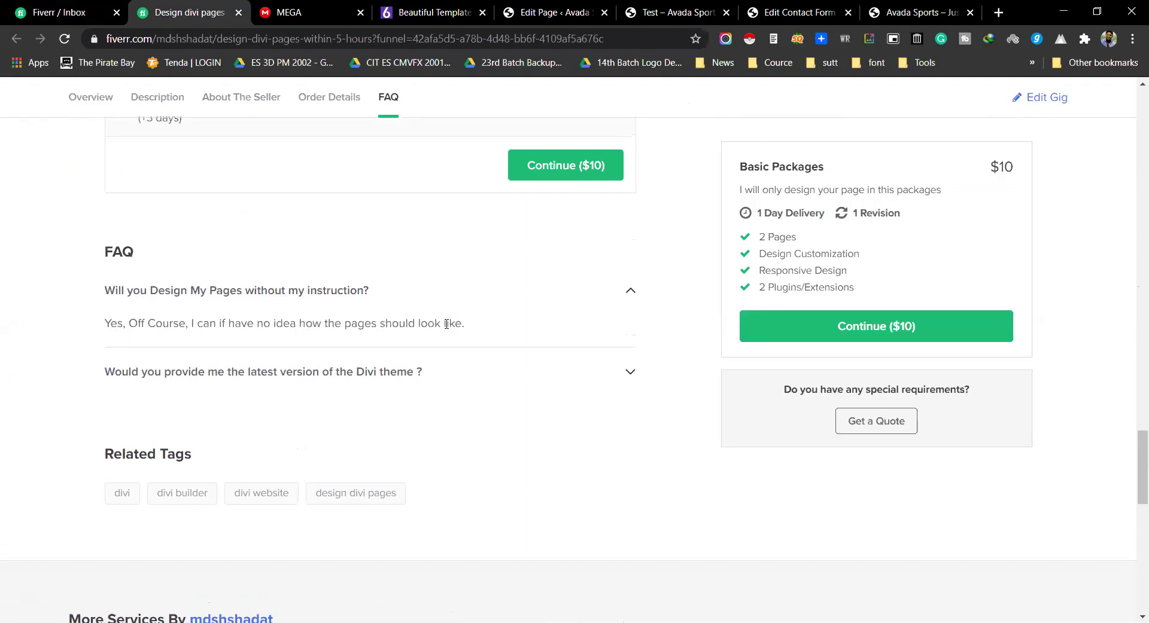
{"action": "left_click_drag", "start_coordinate": [456, 323], "coordinate": [492, 323]}
{"action": "left_click", "coordinate": [103, 326]}
{"action": "left_click", "coordinate": [478, 326]}
{"action": "left_click", "coordinate": [280, 386]}
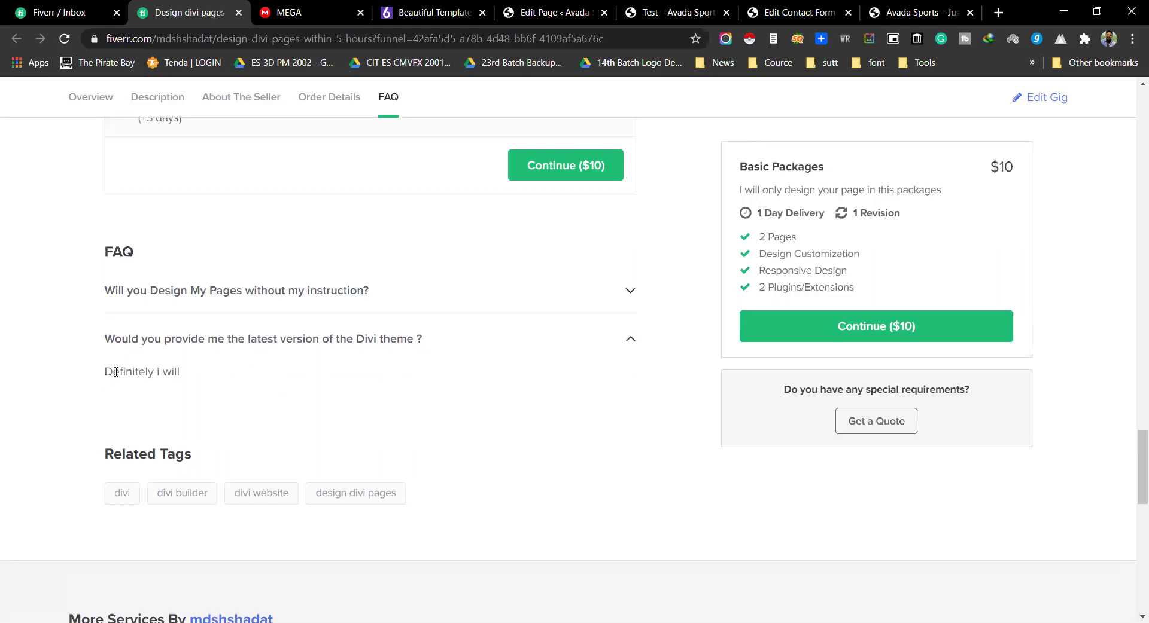
{"action": "triple_click", "coordinate": [116, 372]}
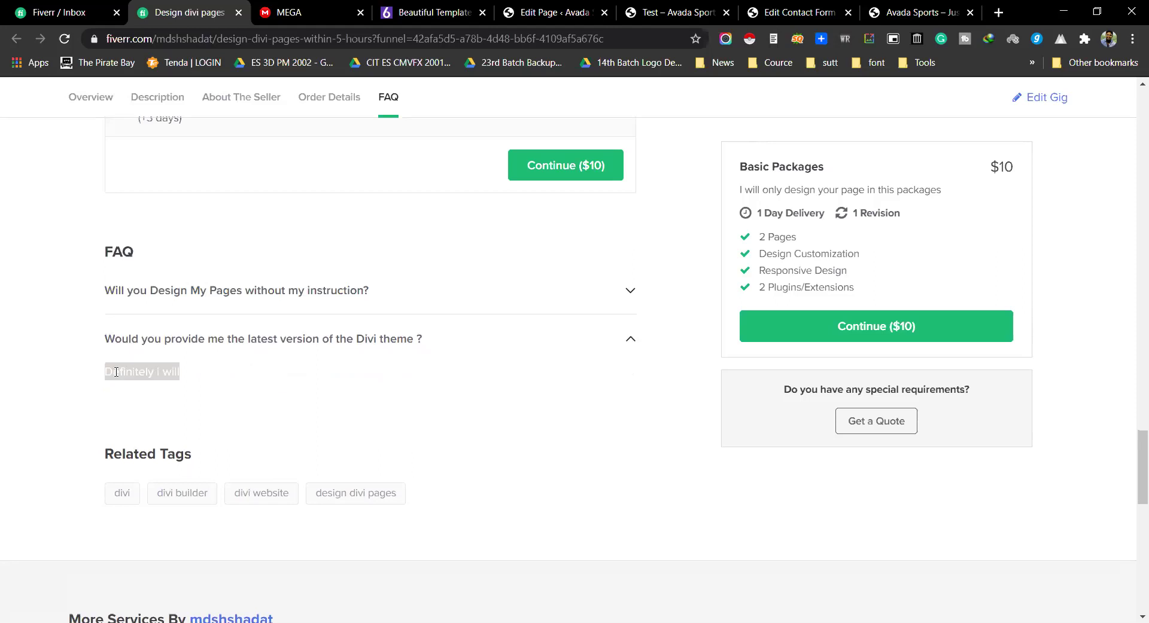
{"action": "left_click", "coordinate": [117, 372]}
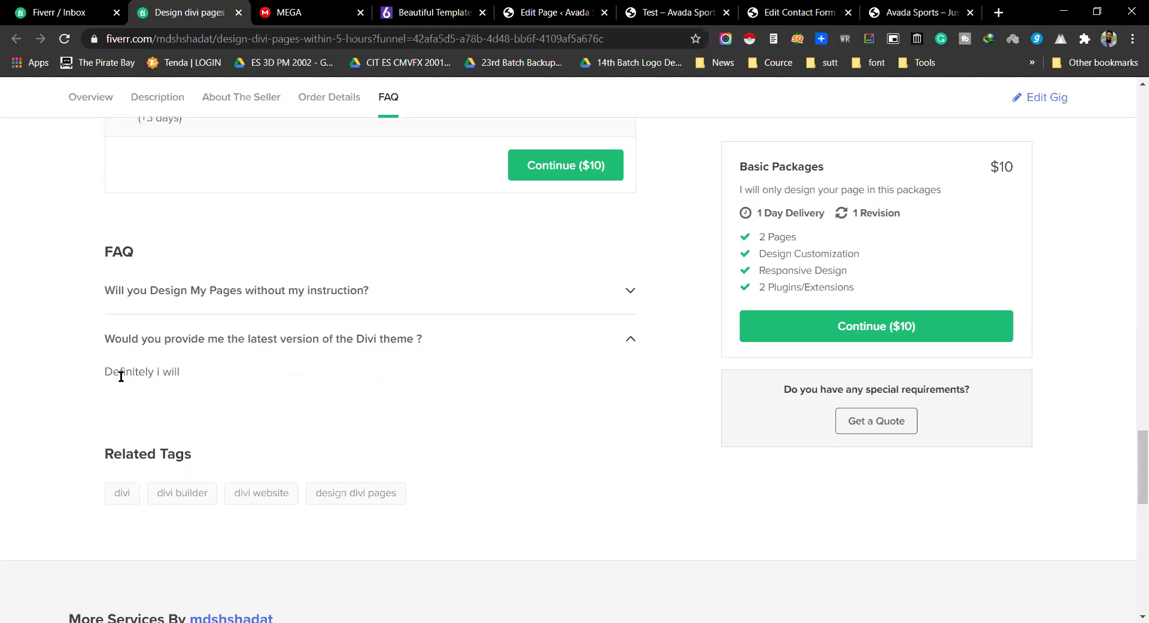
Step: Back in Avada Builder, add an FAQ element to the column and look over its settings
{"action": "left_click", "coordinate": [553, 12]}
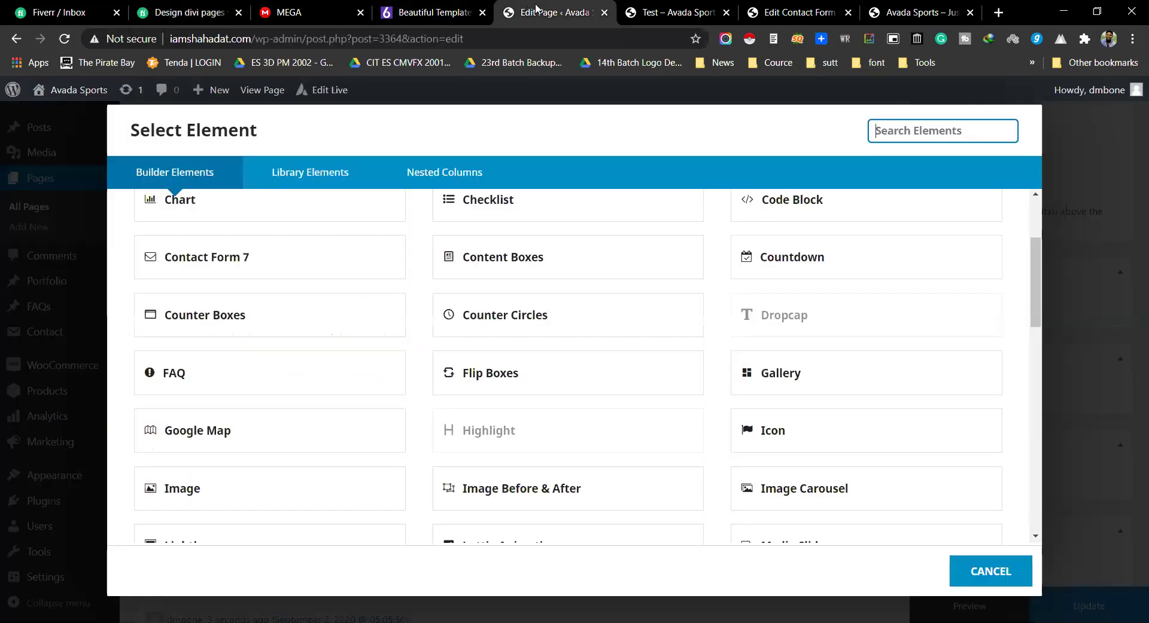
{"action": "left_click", "coordinate": [293, 378]}
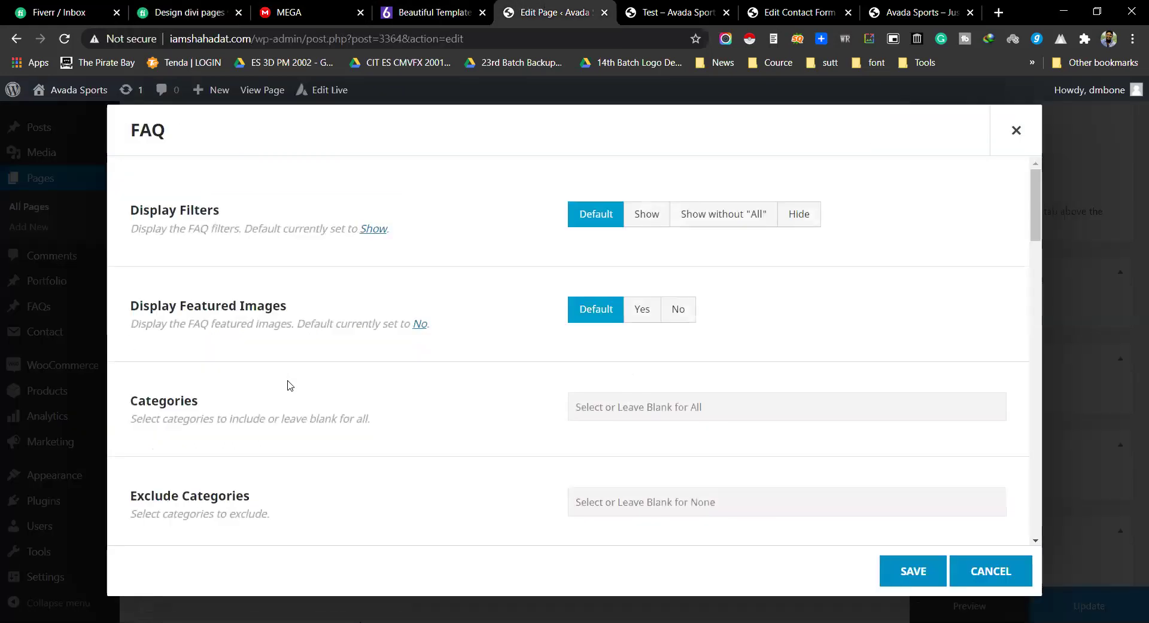
{"action": "scroll", "coordinate": [681, 341], "scroll_direction": "down", "scroll_amount": 1}
{"action": "scroll", "coordinate": [682, 338], "scroll_direction": "up", "scroll_amount": 1}
{"action": "scroll", "coordinate": [688, 329], "scroll_direction": "down", "scroll_amount": 5}
{"action": "scroll", "coordinate": [694, 326], "scroll_direction": "down", "scroll_amount": 12}
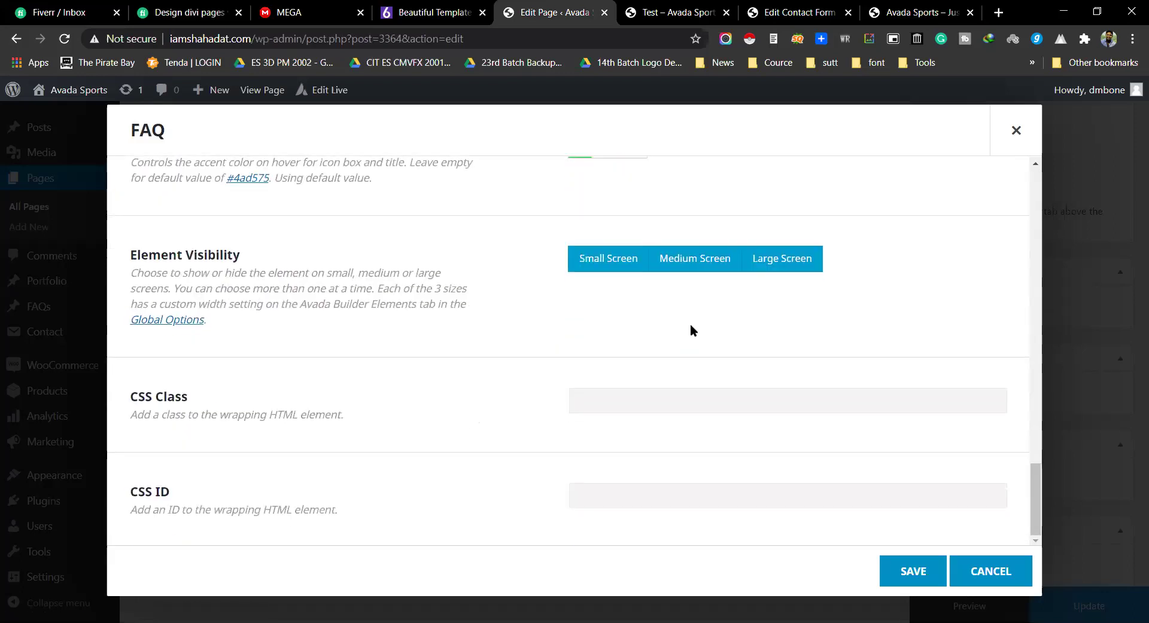
{"action": "scroll", "coordinate": [691, 328], "scroll_direction": "up", "scroll_amount": 10}
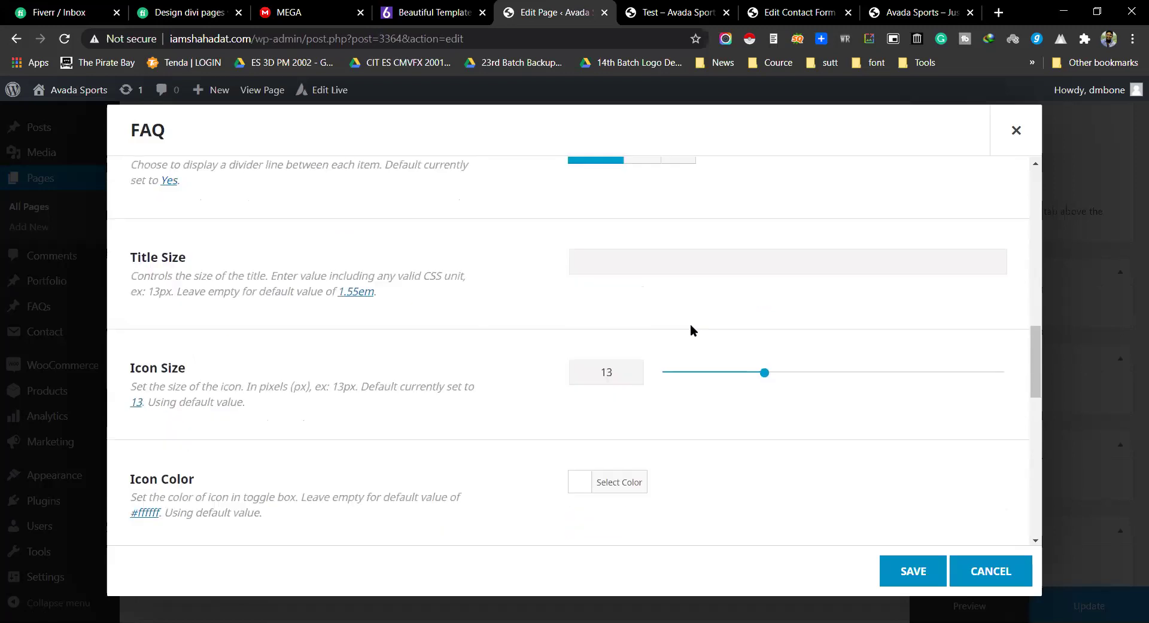
{"action": "scroll", "coordinate": [691, 328], "scroll_direction": "up", "scroll_amount": 6}
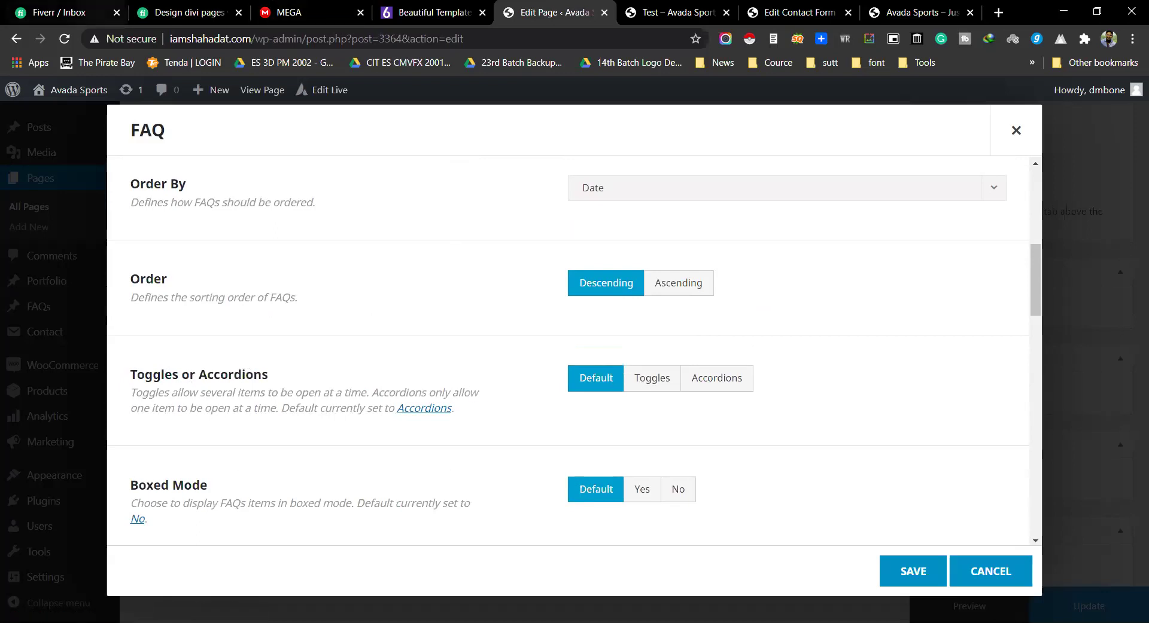
Step: Recheck the Fiverr gig's FAQ answers for reference, then return to the page editor
{"action": "left_click", "coordinate": [60, 12]}
{"action": "left_click", "coordinate": [186, 12]}
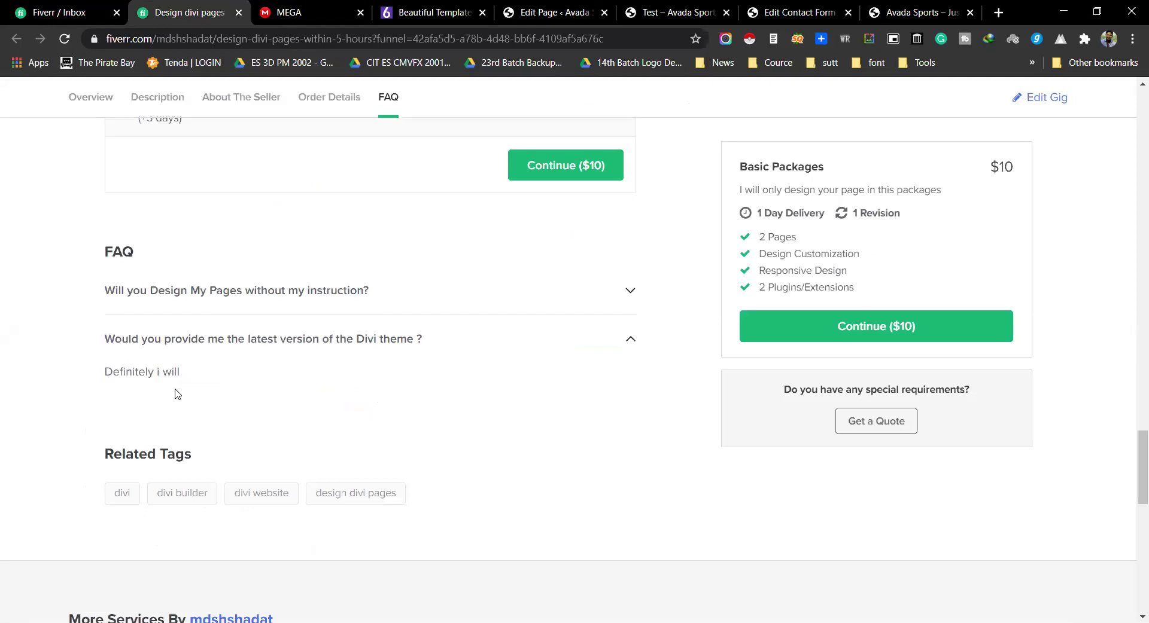
{"action": "left_click", "coordinate": [200, 295]}
{"action": "left_click", "coordinate": [192, 369]}
{"action": "left_click", "coordinate": [203, 291]}
{"action": "key", "text": "ctrl+Tab"}
{"action": "key", "text": "ctrl+Tab"}
{"action": "key", "text": "ctrl+Tab"}
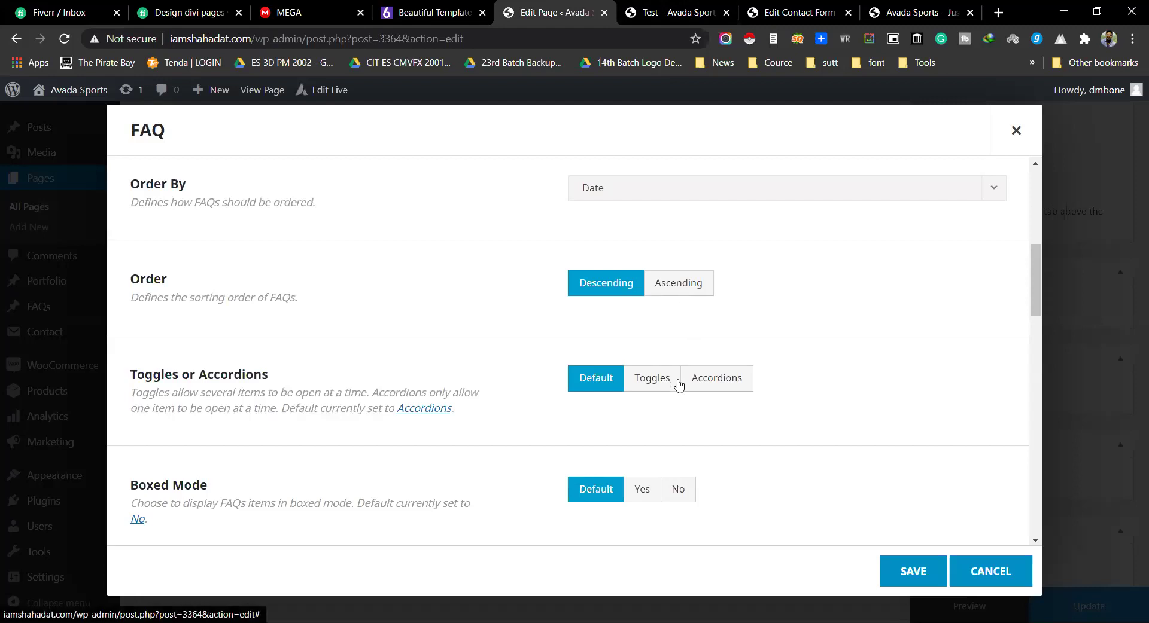
Step: Set the FAQ element's Toggles or Accordions option to Accordions and save it
{"action": "left_click", "coordinate": [719, 388]}
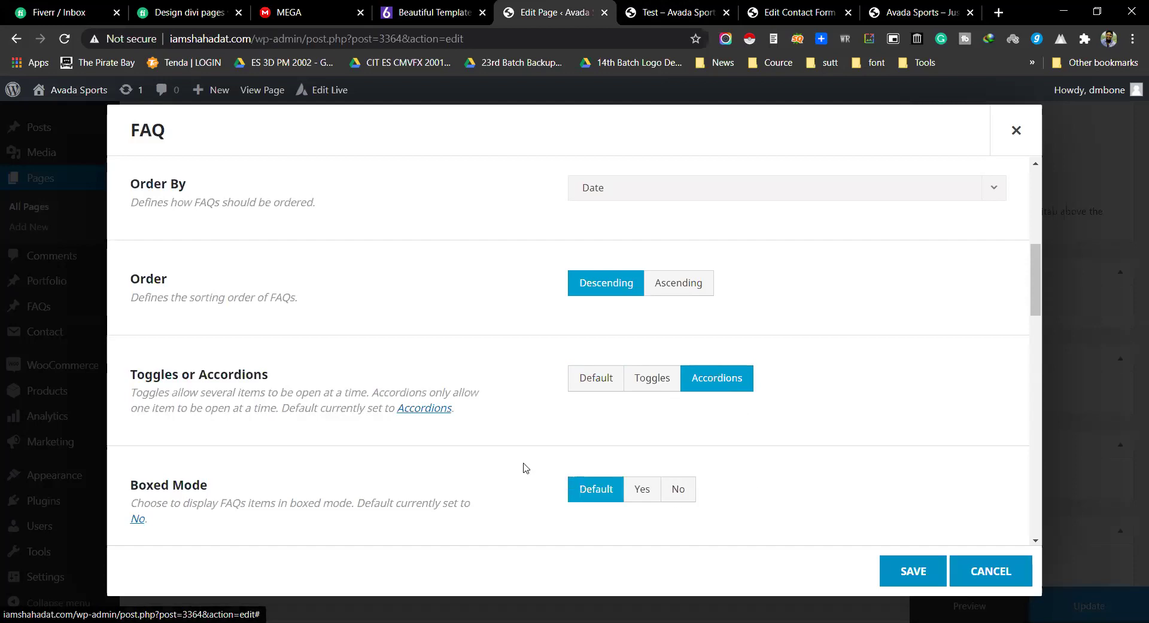
{"action": "scroll", "coordinate": [568, 471], "scroll_direction": "down", "scroll_amount": 4}
{"action": "scroll", "coordinate": [568, 472], "scroll_direction": "down", "scroll_amount": 3}
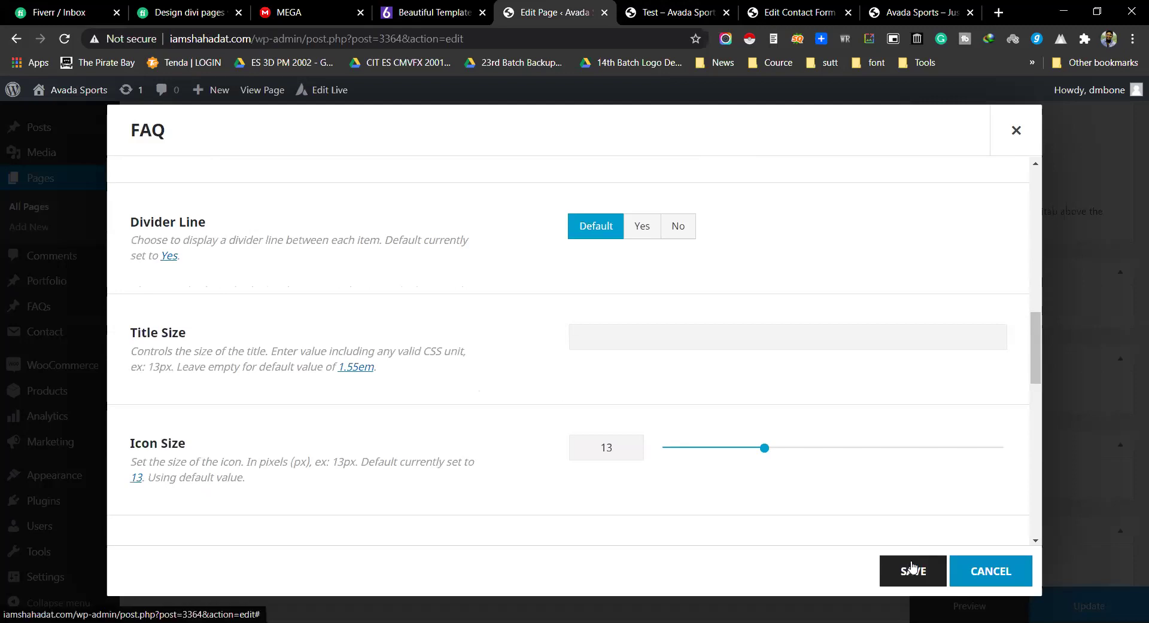
{"action": "left_click", "coordinate": [910, 568]}
{"action": "scroll", "coordinate": [596, 506], "scroll_direction": "down", "scroll_amount": 1}
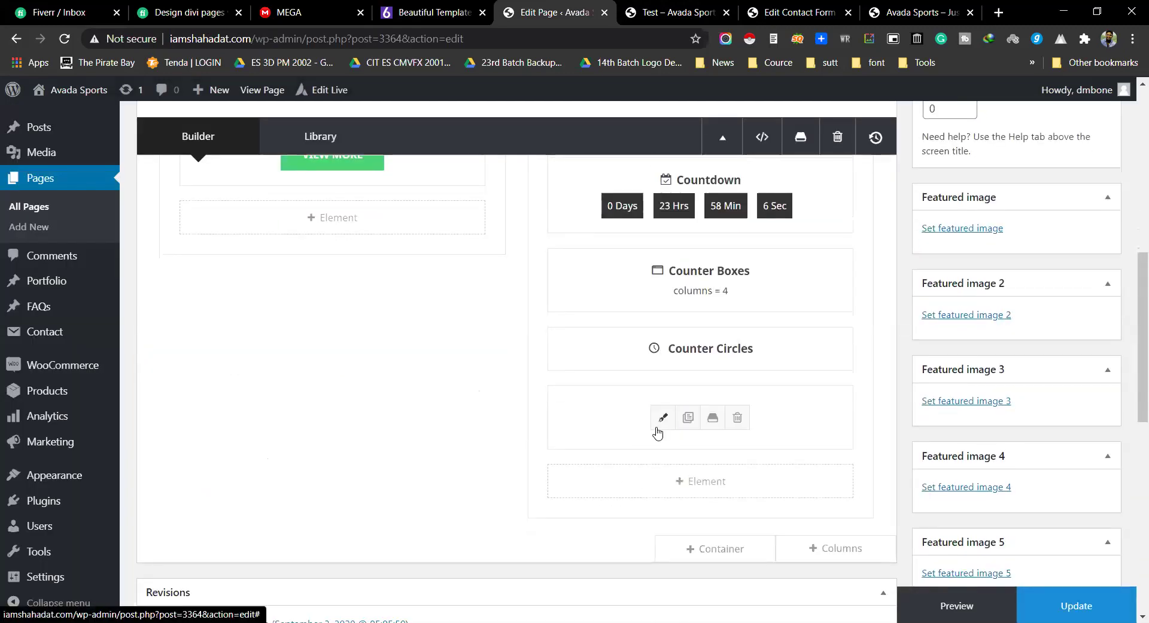
Step: Reopen the FAQ element's settings and review its Display Filters, Featured Images and category options
{"action": "left_click", "coordinate": [662, 416]}
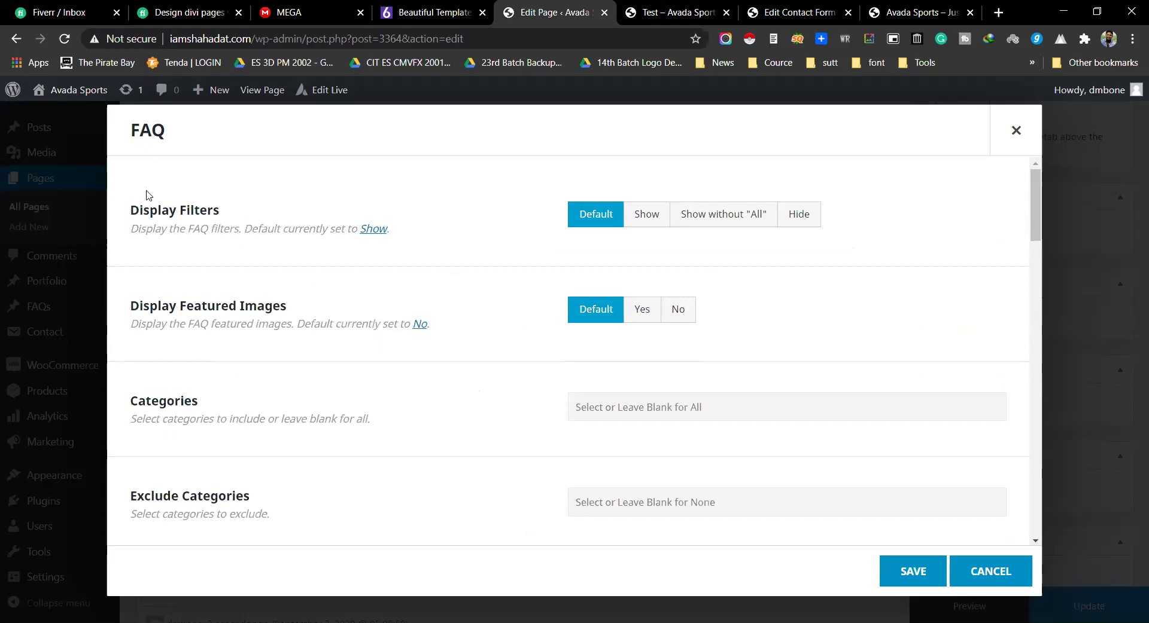
{"action": "triple_click", "coordinate": [192, 302]}
{"action": "scroll", "coordinate": [268, 361], "scroll_direction": "down", "scroll_amount": 1}
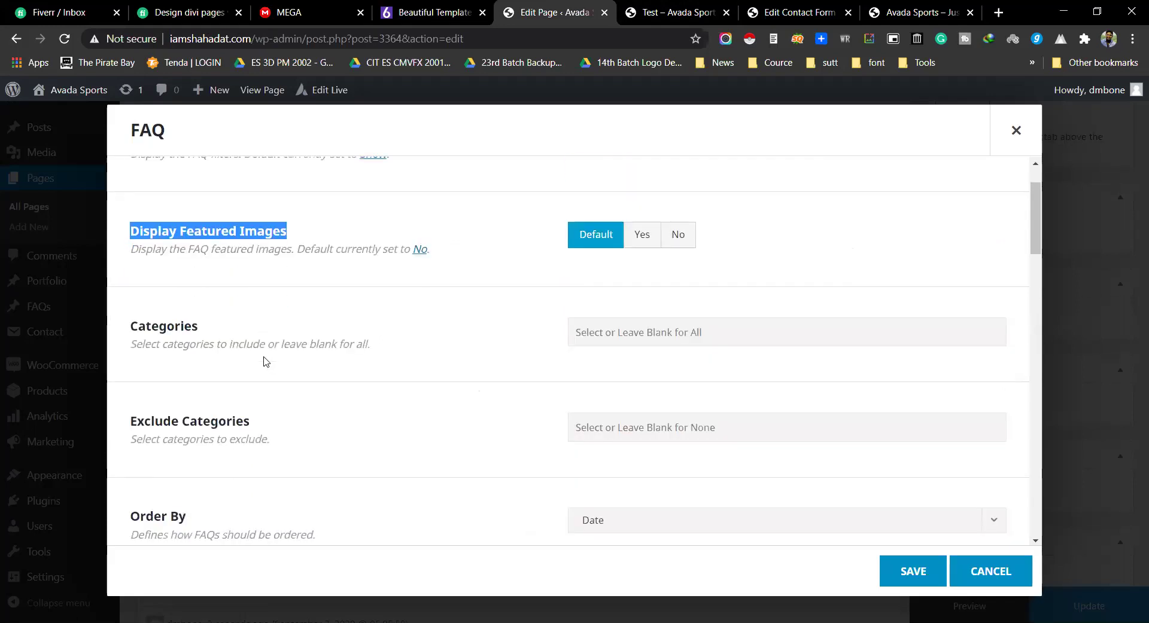
{"action": "scroll", "coordinate": [263, 373], "scroll_direction": "down", "scroll_amount": 2}
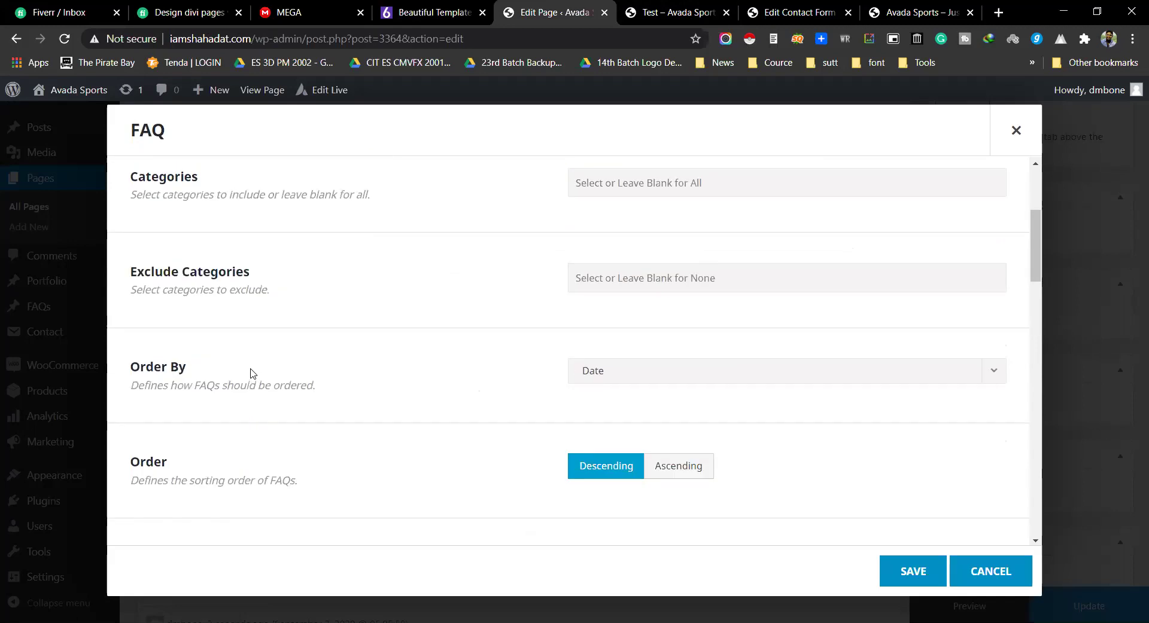
{"action": "scroll", "coordinate": [257, 376], "scroll_direction": "down", "scroll_amount": 3}
{"action": "scroll", "coordinate": [268, 390], "scroll_direction": "up", "scroll_amount": 6}
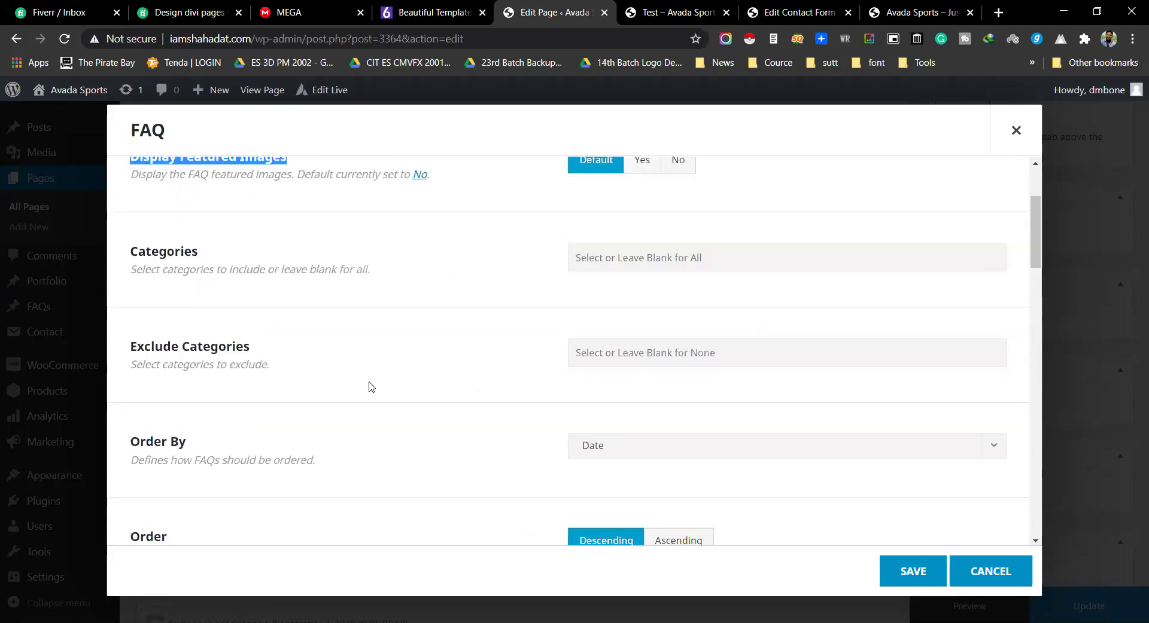
{"action": "triple_click", "coordinate": [152, 210]}
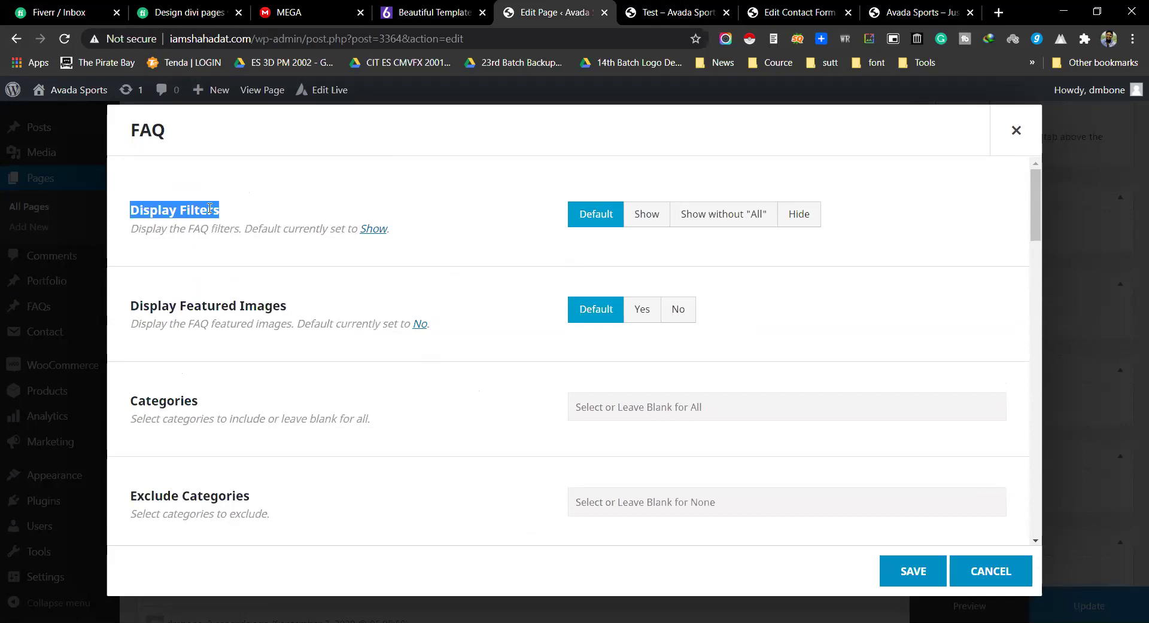
{"action": "left_click", "coordinate": [710, 223]}
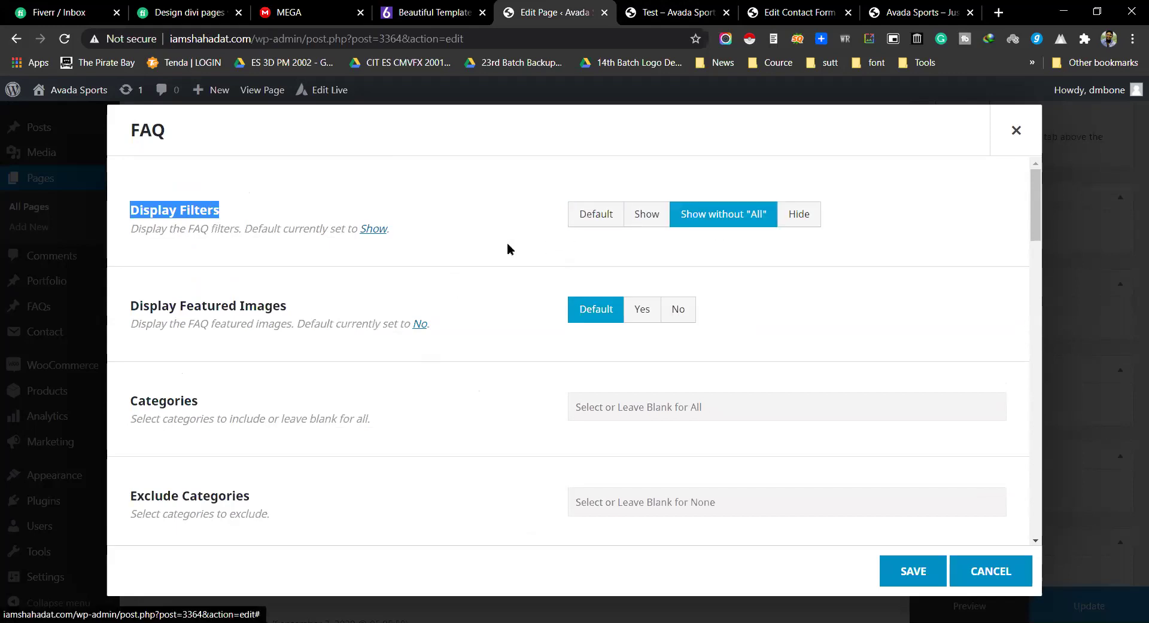
{"action": "scroll", "coordinate": [377, 280], "scroll_direction": "down", "scroll_amount": 1}
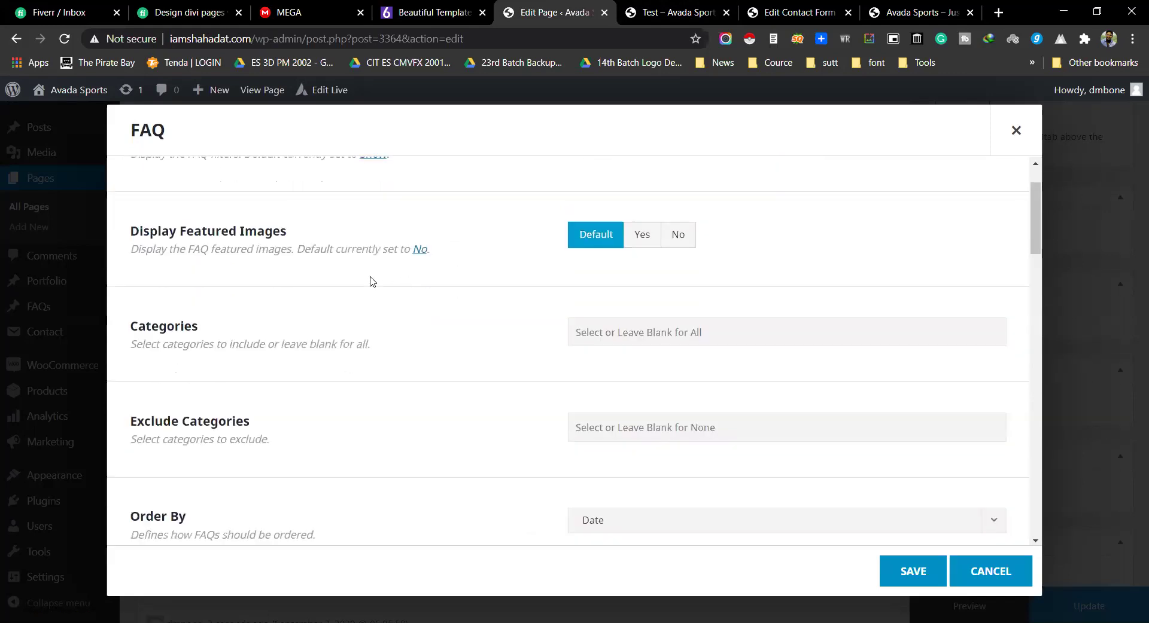
{"action": "triple_click", "coordinate": [197, 232]}
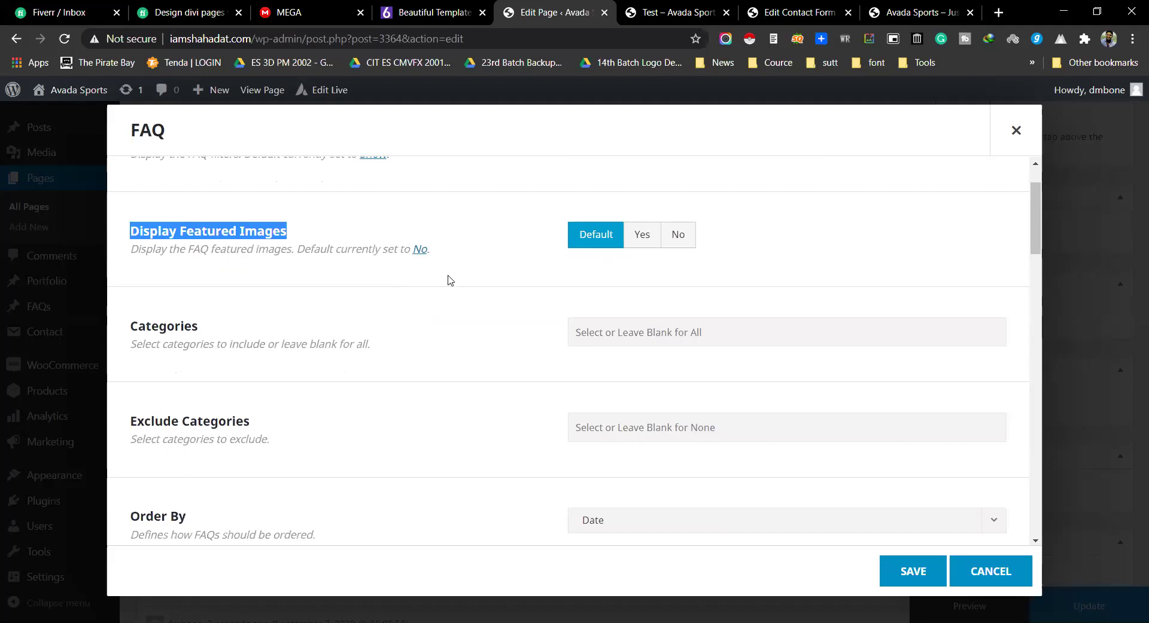
{"action": "scroll", "coordinate": [616, 278], "scroll_direction": "down", "scroll_amount": 1}
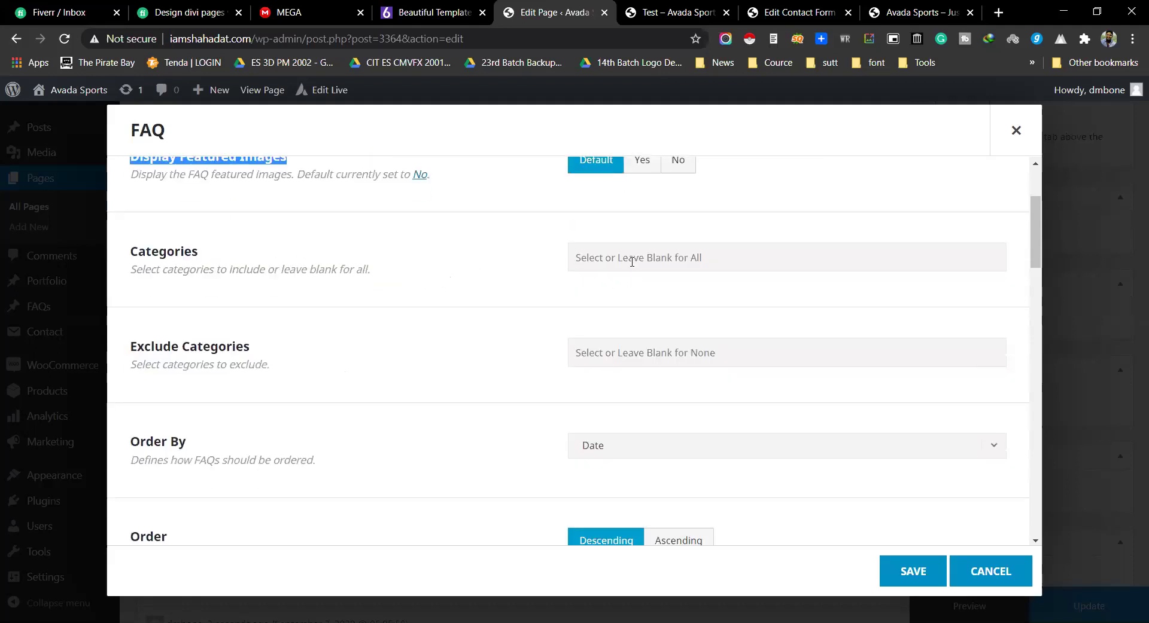
{"action": "left_click", "coordinate": [632, 261]}
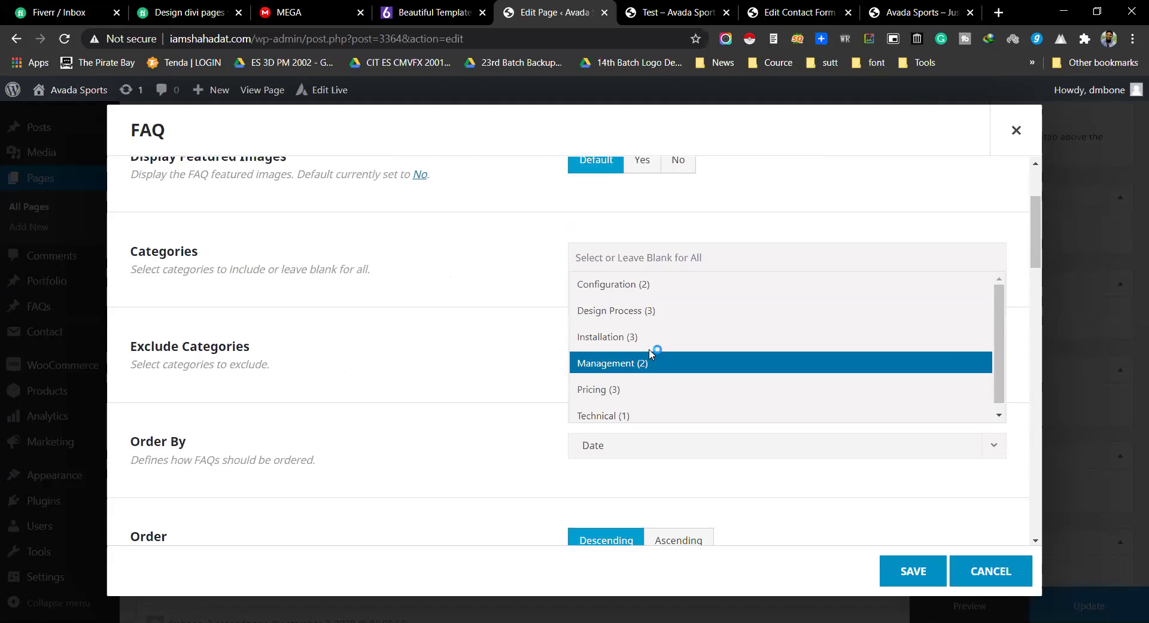
{"action": "scroll", "coordinate": [651, 354], "scroll_direction": "down", "scroll_amount": 1}
{"action": "scroll", "coordinate": [651, 354], "scroll_direction": "up", "scroll_amount": 1}
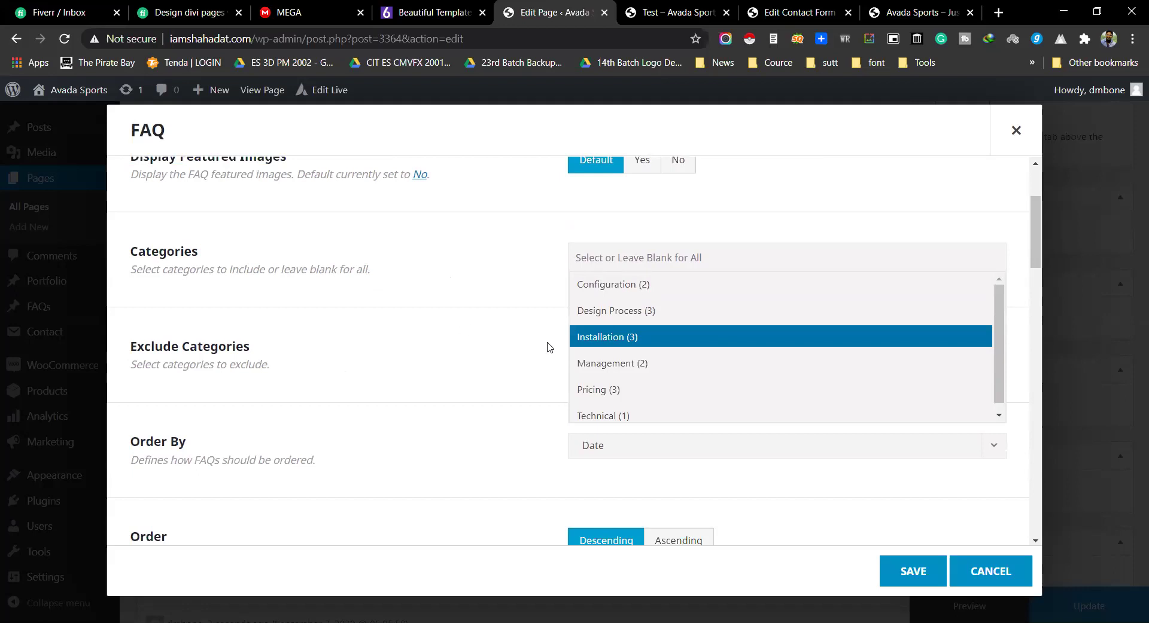
{"action": "scroll", "coordinate": [646, 359], "scroll_direction": "down", "scroll_amount": 1}
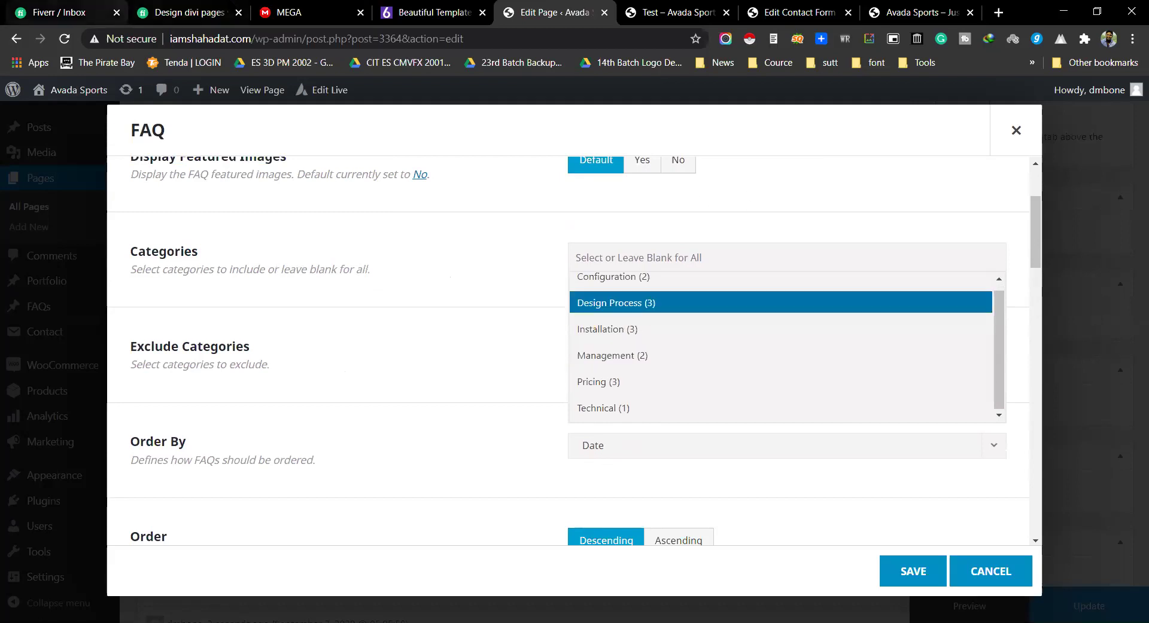
Step: After glancing at the Fiverr FAQ for reference, close the FAQ settings without saving
{"action": "left_click", "coordinate": [197, 12]}
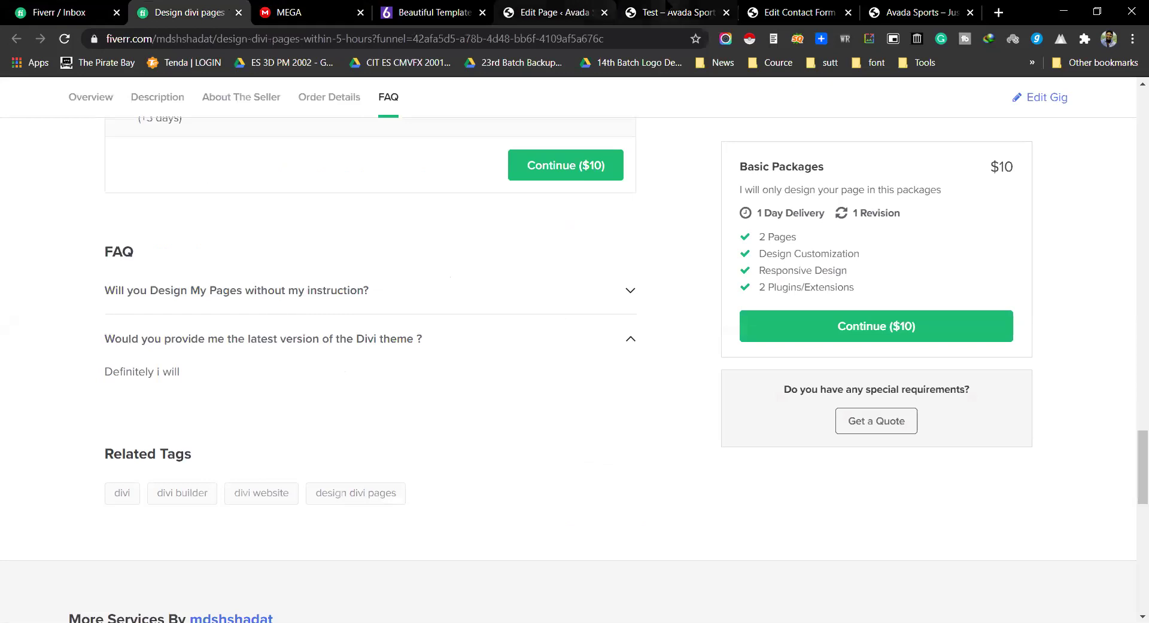
{"action": "left_click", "coordinate": [676, 12]}
{"action": "left_click", "coordinate": [553, 12]}
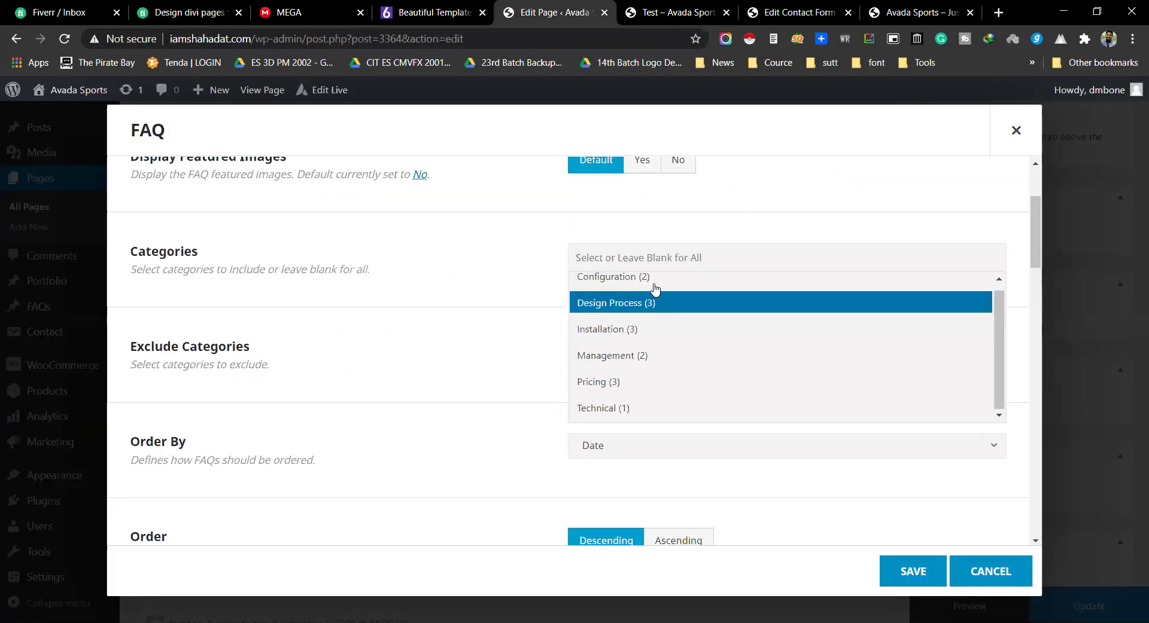
{"action": "left_click", "coordinate": [1005, 574]}
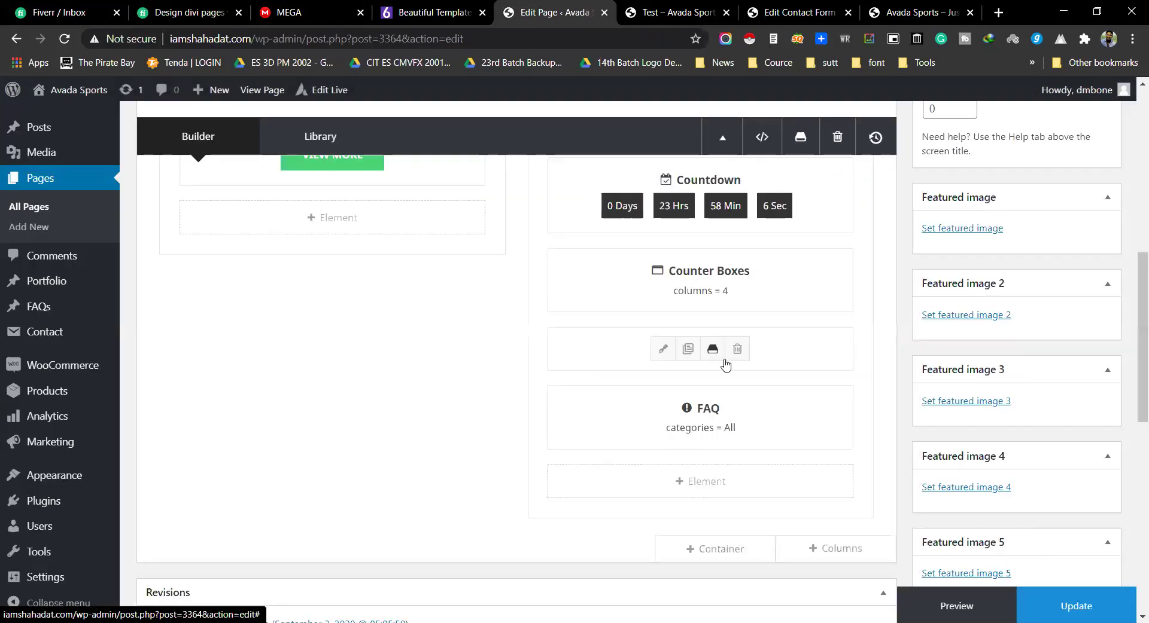
Step: Add a Flip Boxes element and set its first item's Flip Direction to Flip Left
{"action": "scroll", "coordinate": [726, 364], "scroll_direction": "down", "scroll_amount": 2}
{"action": "left_click", "coordinate": [701, 333]}
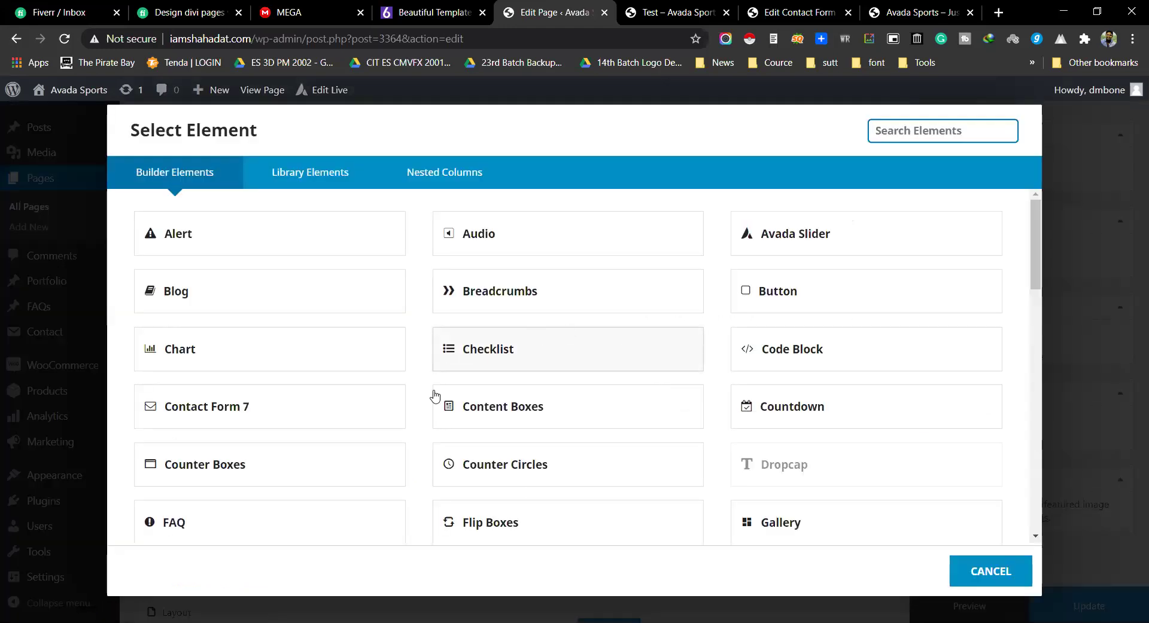
{"action": "scroll", "coordinate": [431, 411], "scroll_direction": "down", "scroll_amount": 3}
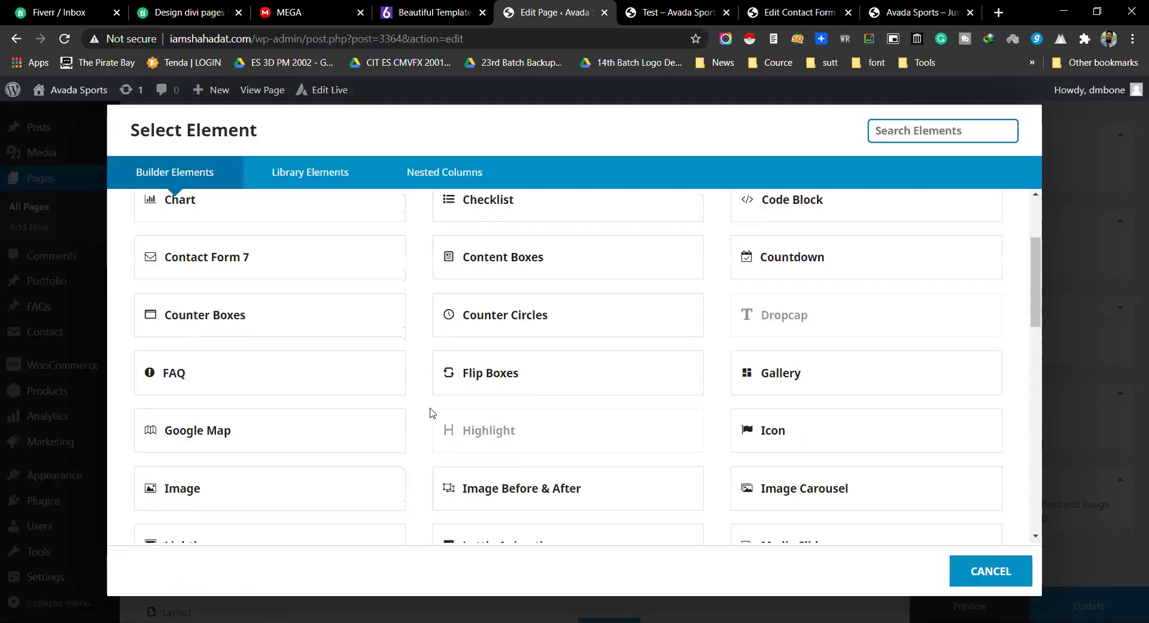
{"action": "left_click", "coordinate": [503, 374]}
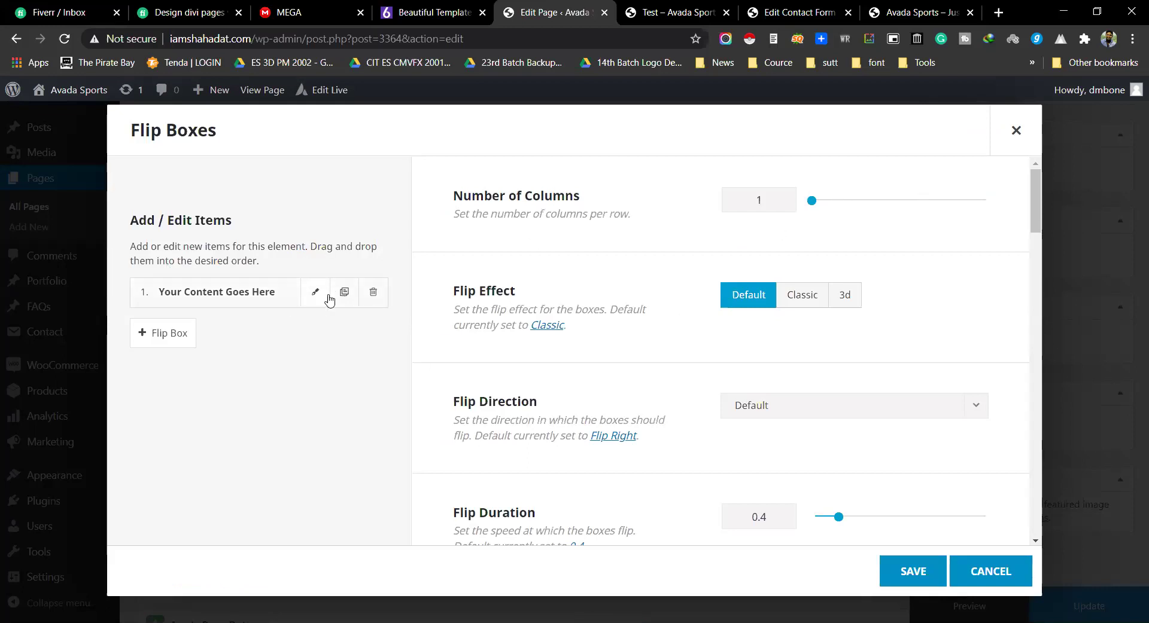
{"action": "left_click", "coordinate": [316, 293]}
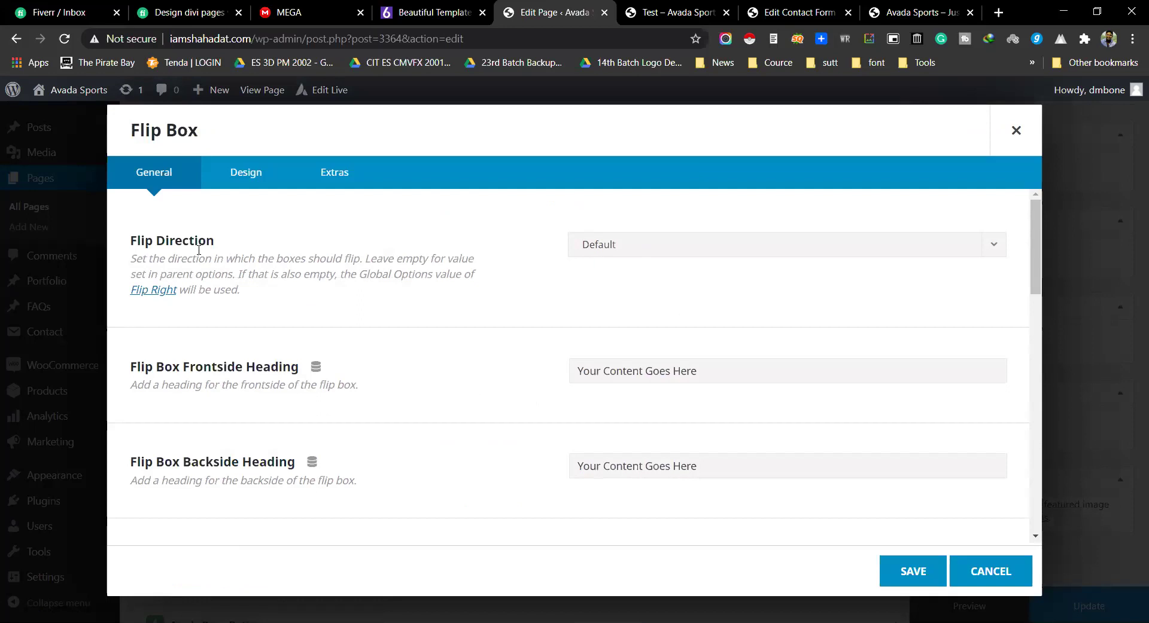
{"action": "left_click", "coordinate": [653, 246]}
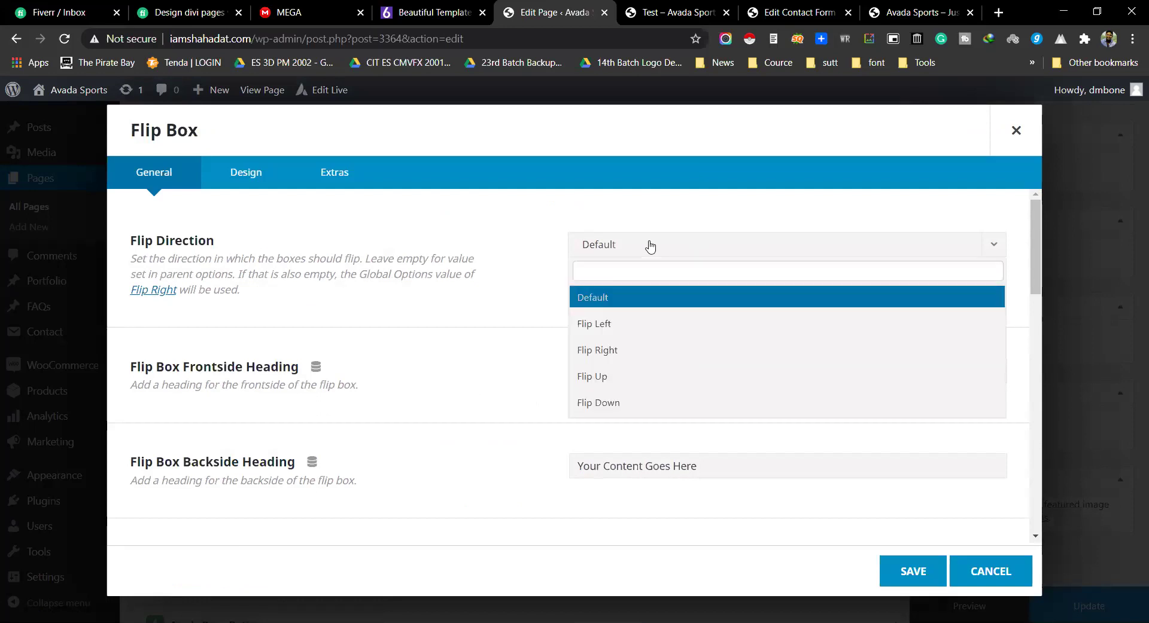
{"action": "left_click", "coordinate": [631, 323]}
Step: Replace the frontside heading with 'Test' and clear the default backside heading
{"action": "scroll", "coordinate": [469, 302], "scroll_direction": "down", "scroll_amount": 3}
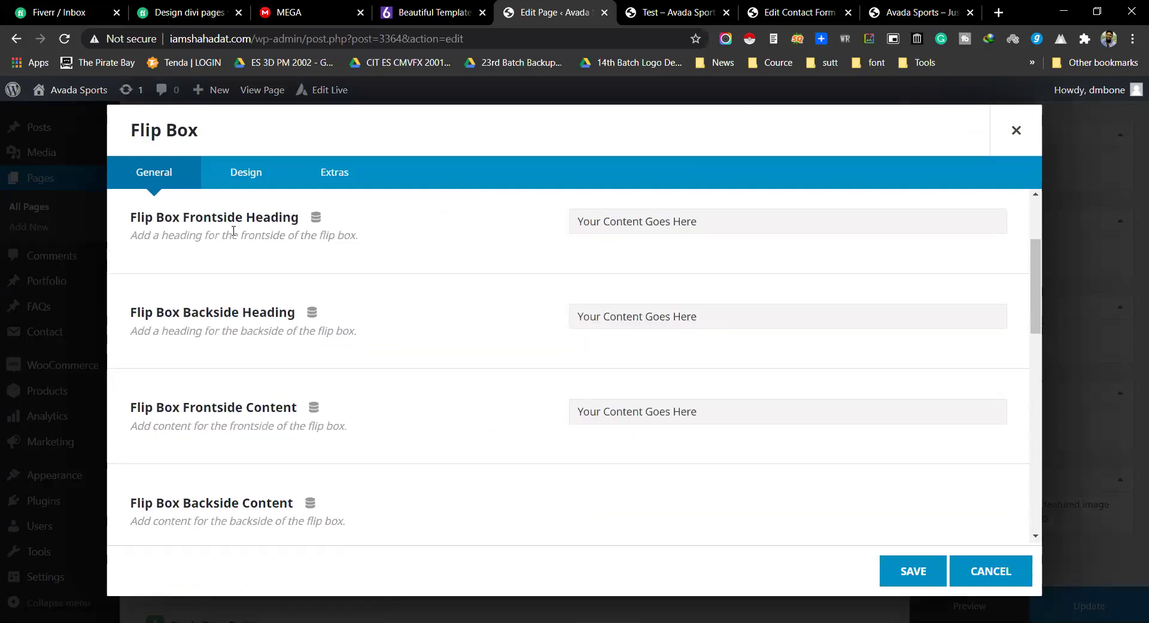
{"action": "triple_click", "coordinate": [684, 223]}
{"action": "key", "text": "BackSpace"}
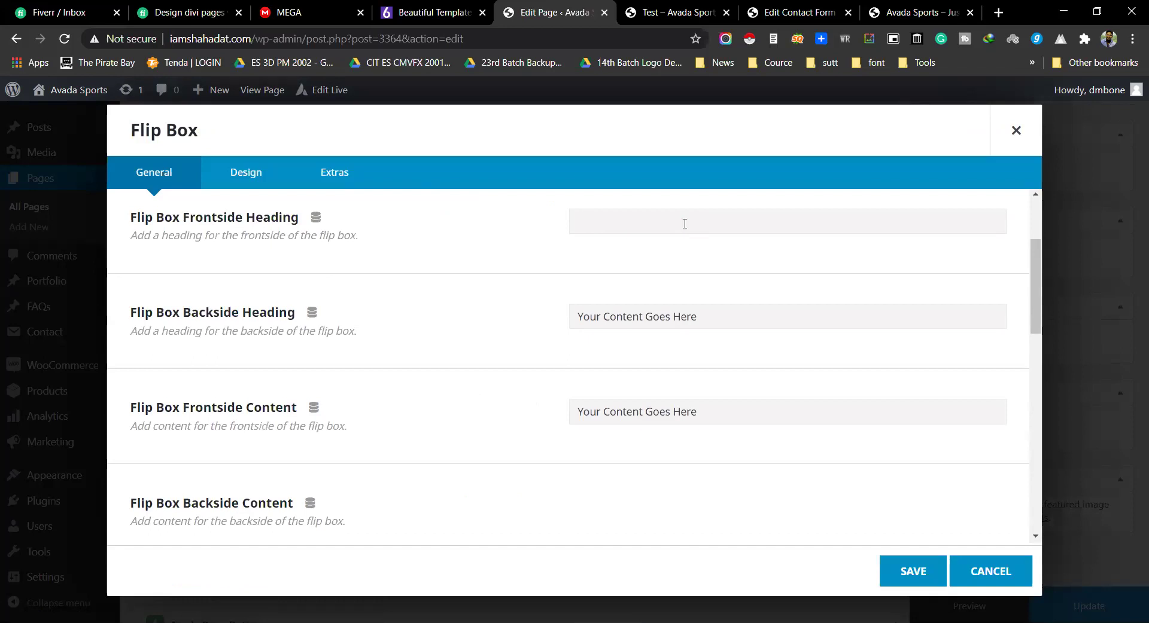
{"action": "type", "text": "Test"}
{"action": "triple_click", "coordinate": [638, 315]}
{"action": "key", "text": "BackSpace"}
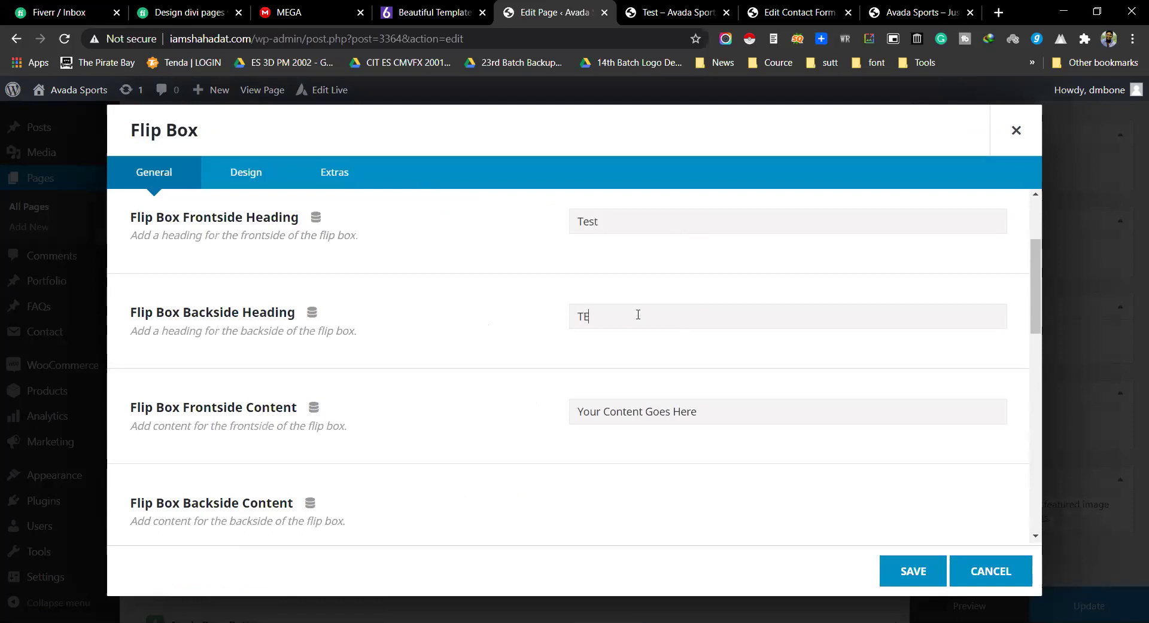
Step: Paste the cab-service paragraph from the live Avada Sports site as the backside content
{"action": "scroll", "coordinate": [376, 366], "scroll_direction": "down", "scroll_amount": 4}
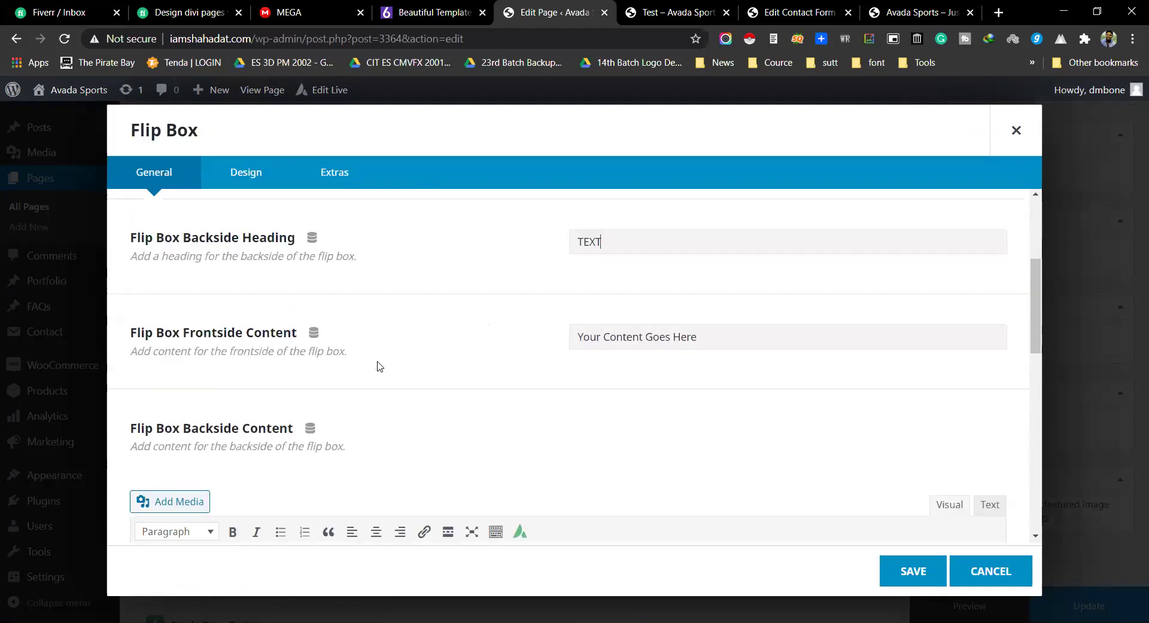
{"action": "left_click", "coordinate": [323, 431]}
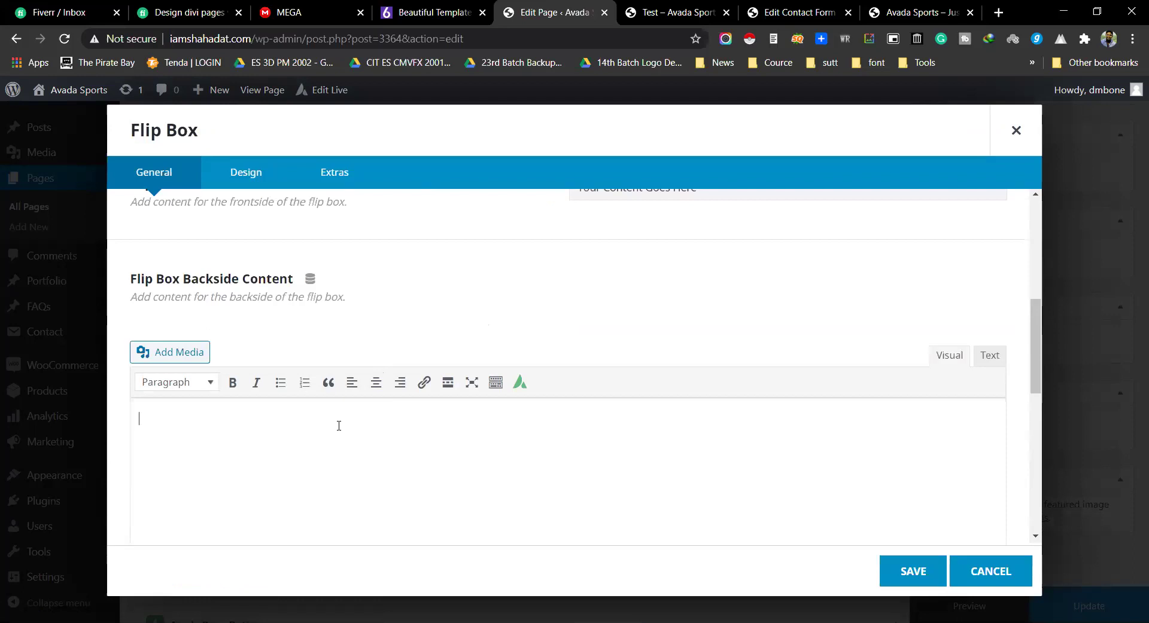
{"action": "left_click", "coordinate": [925, 17]}
{"action": "triple_click", "coordinate": [437, 238]}
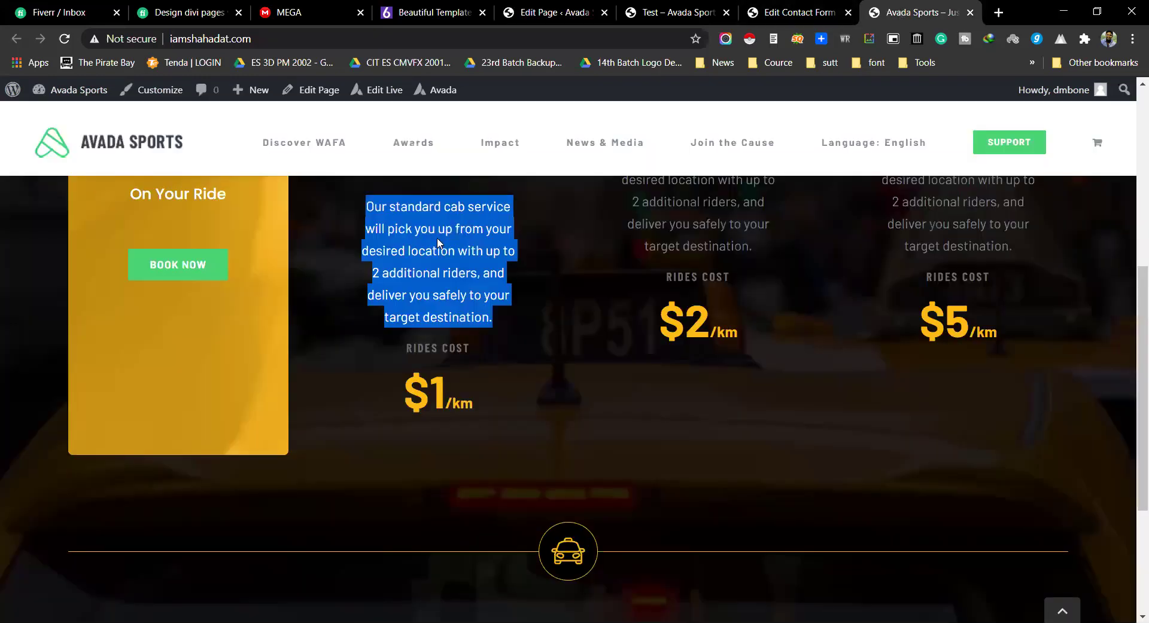
{"action": "left_click", "coordinate": [562, 12]}
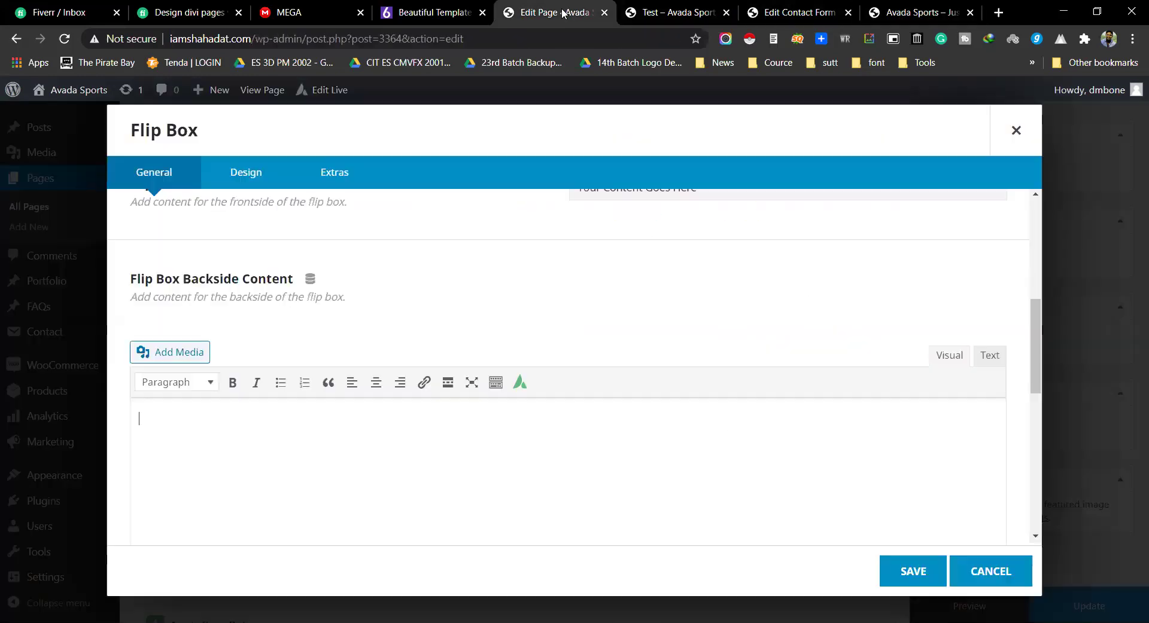
{"action": "type", "text": "Our standard cab service will pick you up from your desired location with up to 4 additional riders, and deliver you safely to your target destination."}
Step: Set the flip box's frontside content to 'thank you'
{"action": "scroll", "coordinate": [377, 437], "scroll_direction": "up", "scroll_amount": 3}
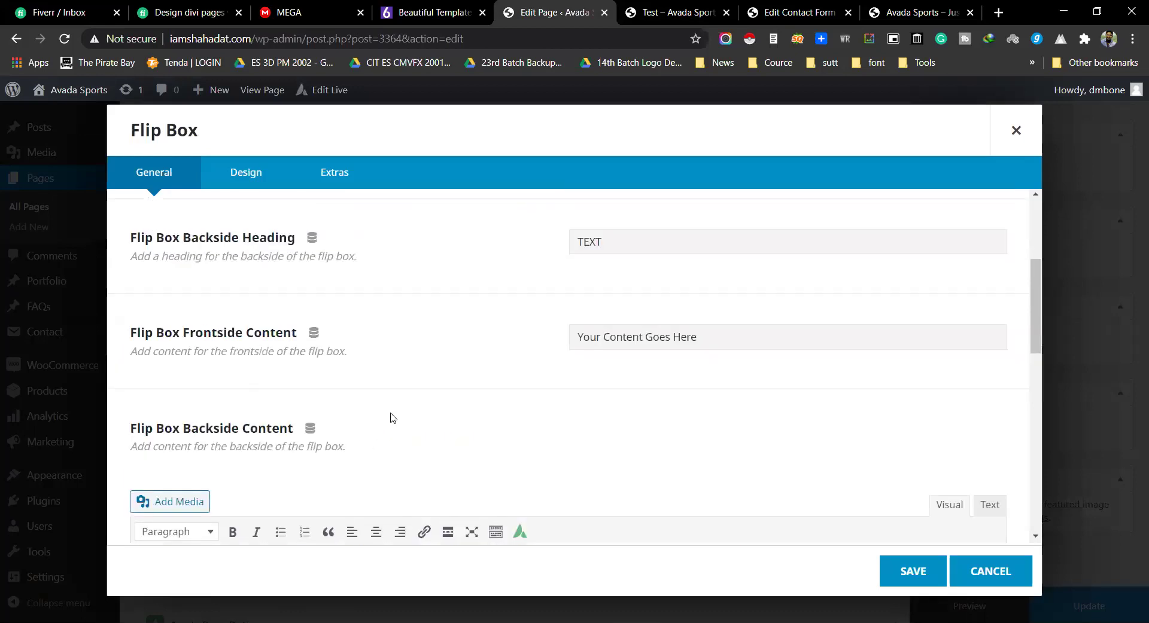
{"action": "left_click", "coordinate": [655, 342]}
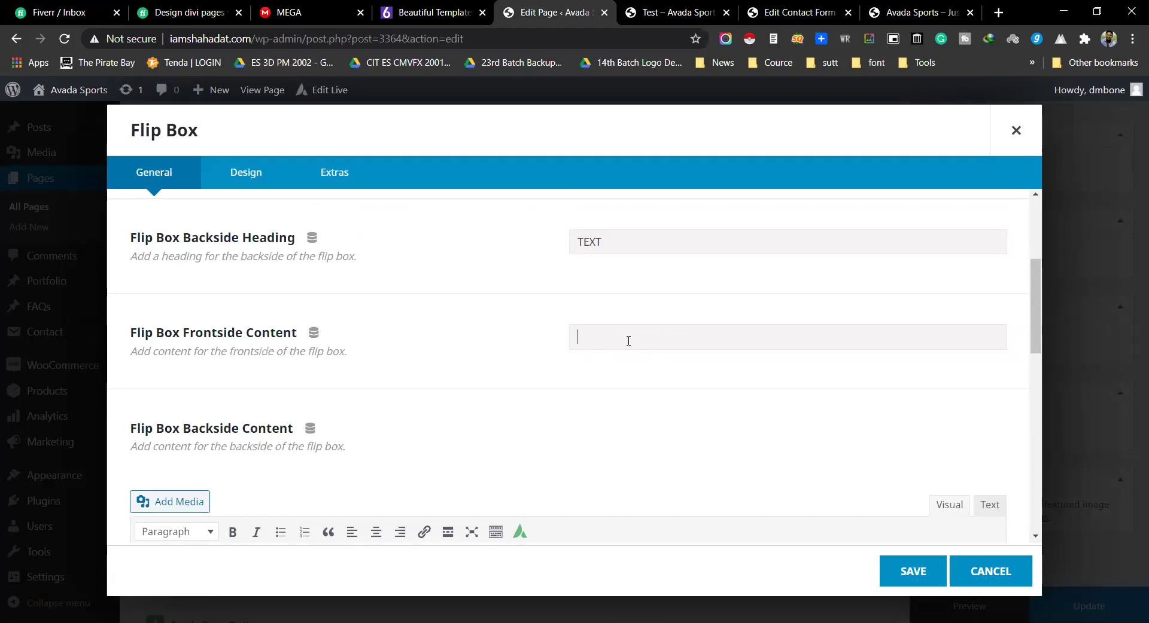
{"action": "type", "text": "thank you"}
{"action": "scroll", "coordinate": [555, 304], "scroll_direction": "up", "scroll_amount": 2}
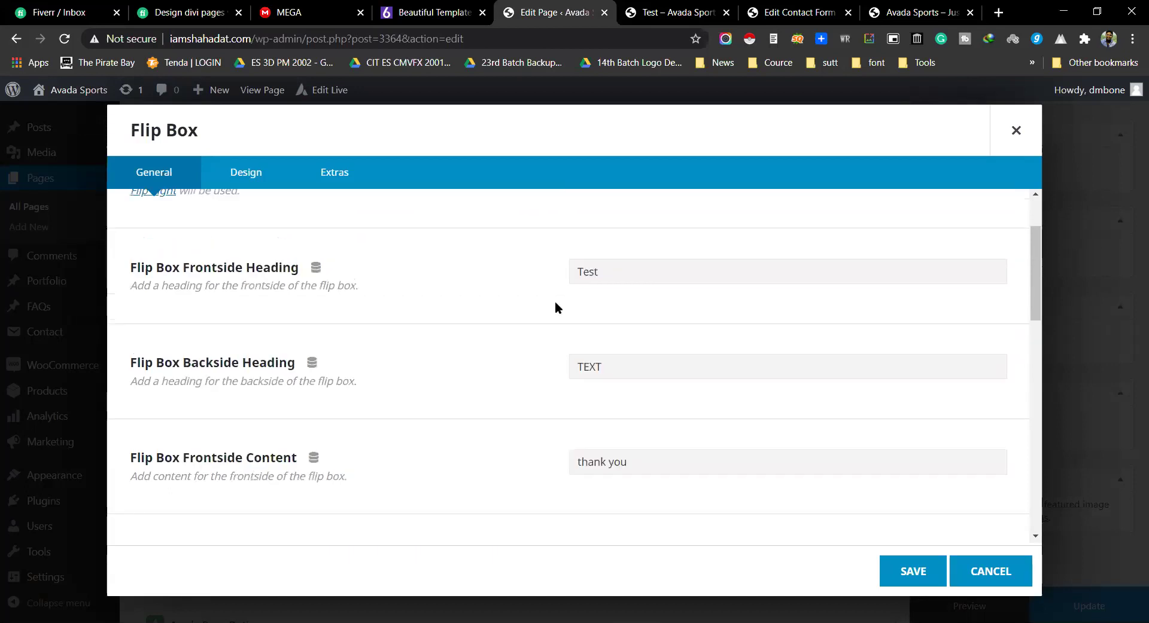
{"action": "scroll", "coordinate": [556, 308], "scroll_direction": "up", "scroll_amount": 2}
{"action": "scroll", "coordinate": [607, 302], "scroll_direction": "down", "scroll_amount": 3}
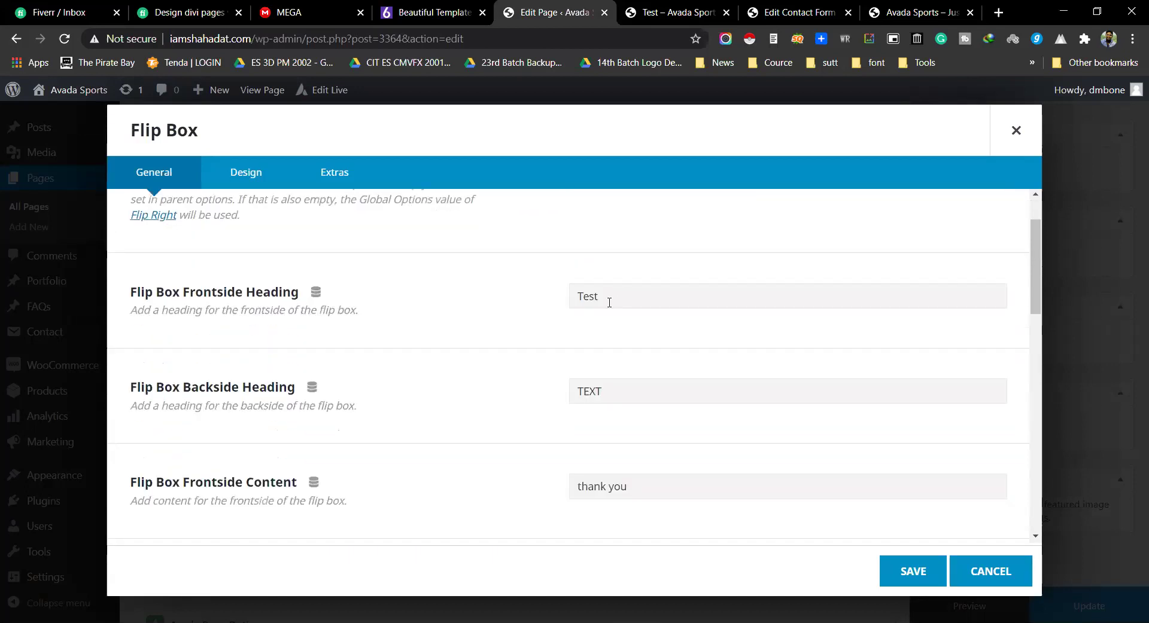
{"action": "left_click", "coordinate": [243, 173]}
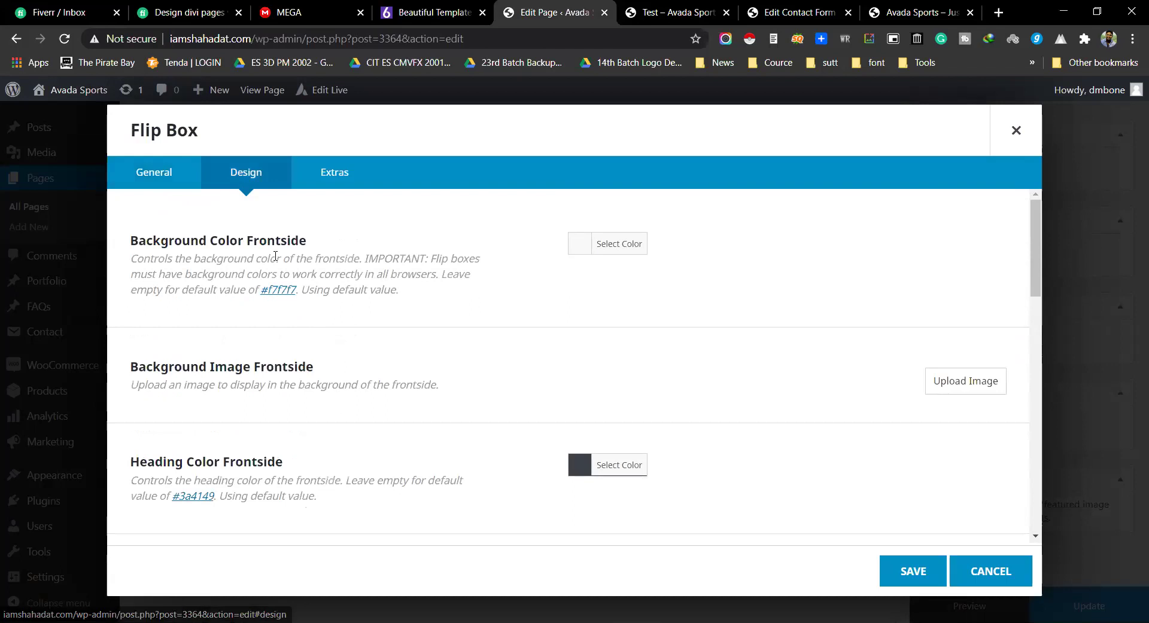
Step: Use the yellow taxi photo as the frontside background image and save the flip box item
{"action": "triple_click", "coordinate": [150, 241]}
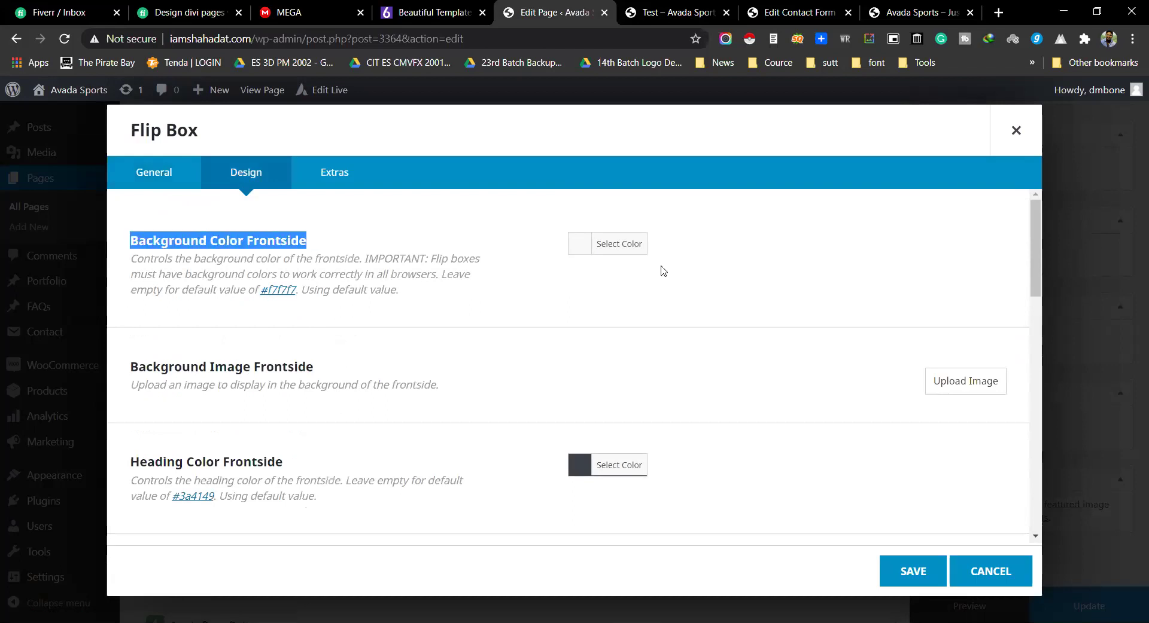
{"action": "left_click", "coordinate": [614, 292]}
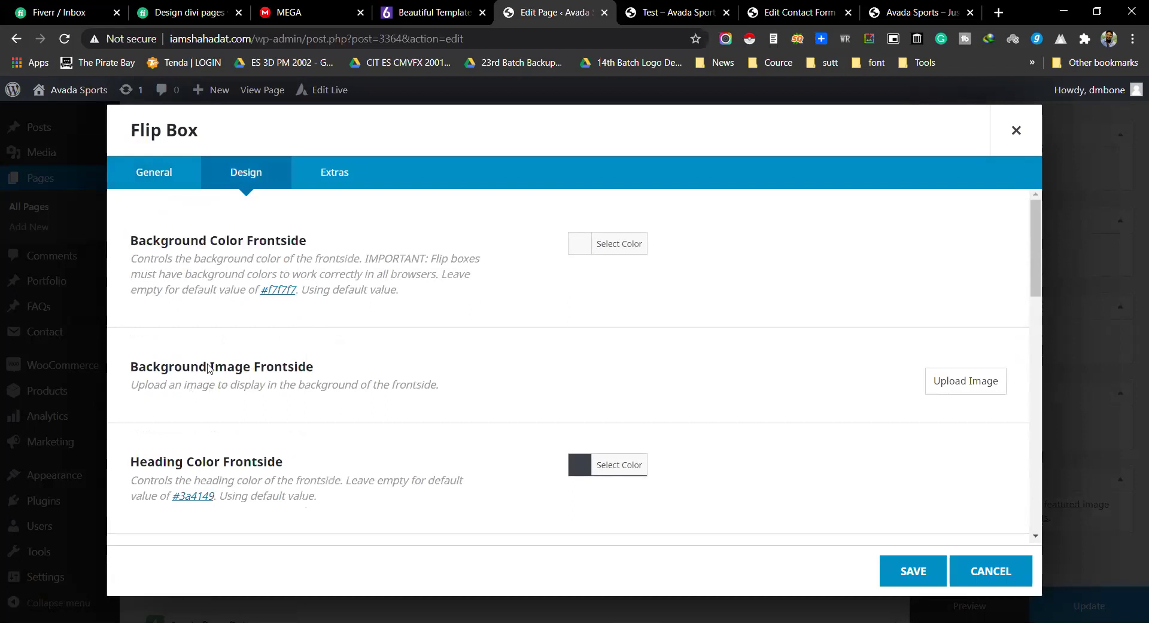
{"action": "left_click", "coordinate": [995, 388]}
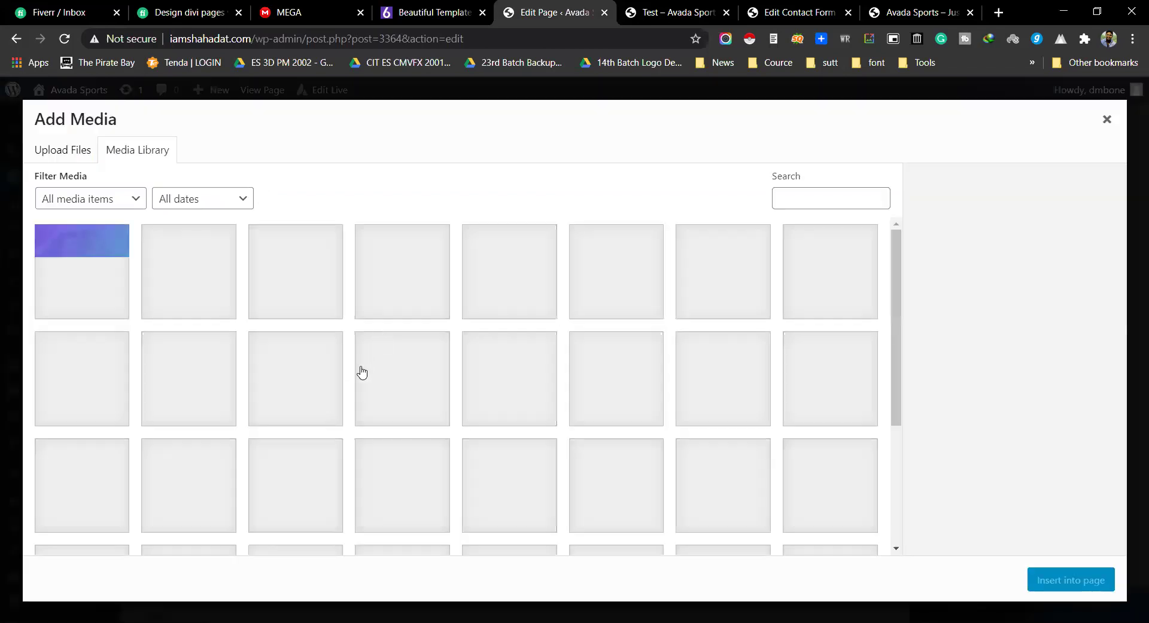
{"action": "left_click", "coordinate": [524, 508]}
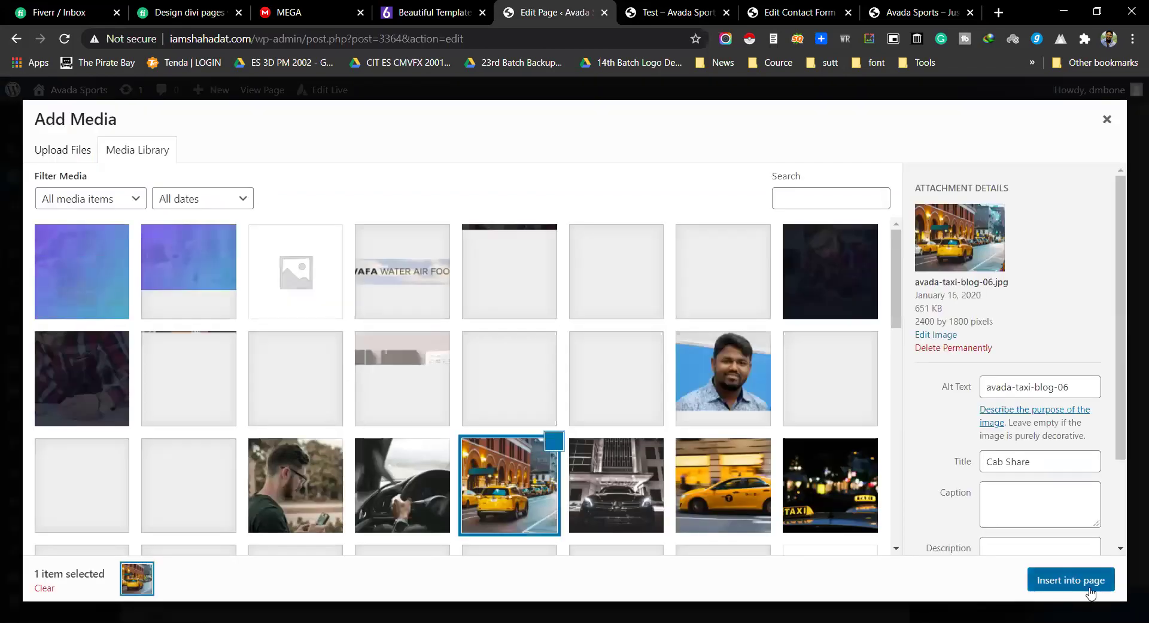
{"action": "left_click", "coordinate": [1085, 589]}
{"action": "scroll", "coordinate": [666, 405], "scroll_direction": "down", "scroll_amount": 5}
{"action": "scroll", "coordinate": [652, 402], "scroll_direction": "down", "scroll_amount": 1}
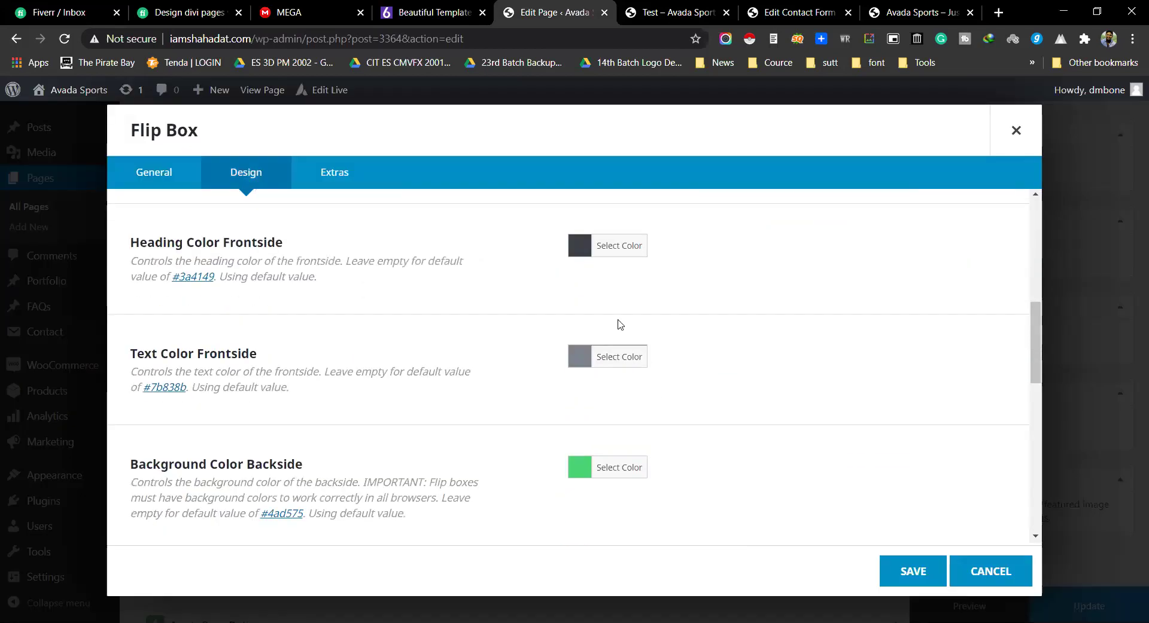
{"action": "scroll", "coordinate": [621, 405], "scroll_direction": "down", "scroll_amount": 9}
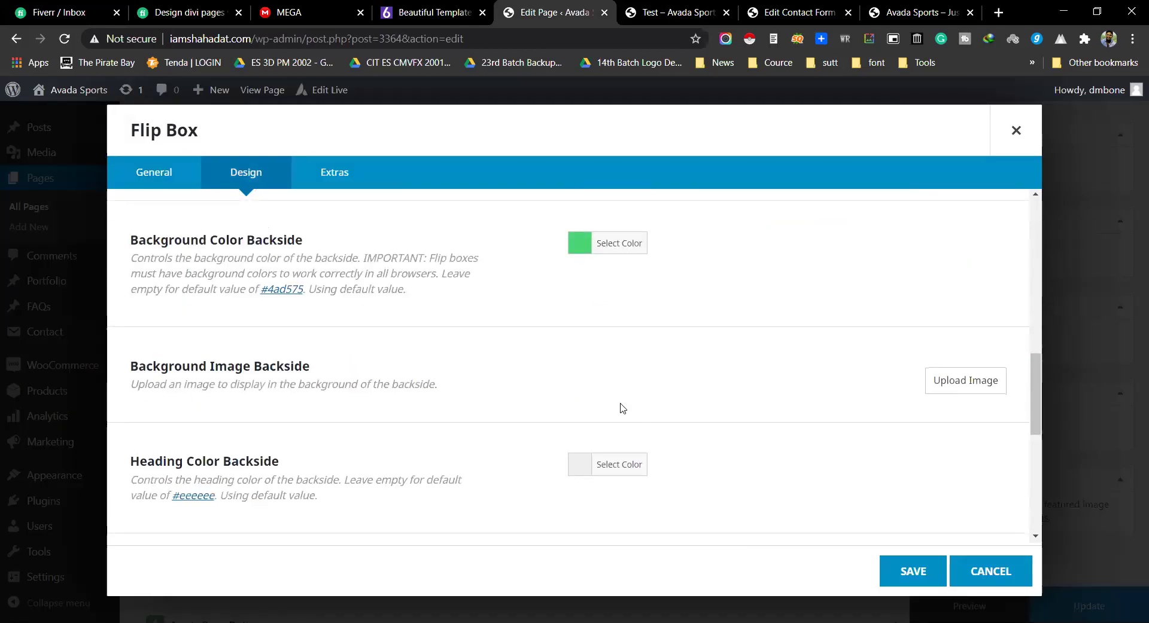
{"action": "left_click", "coordinate": [943, 571]}
Step: Save the Flip Boxes element, preview the page, and expand then collapse the 'Cras erat elit' FAQ
{"action": "left_click", "coordinate": [932, 568]}
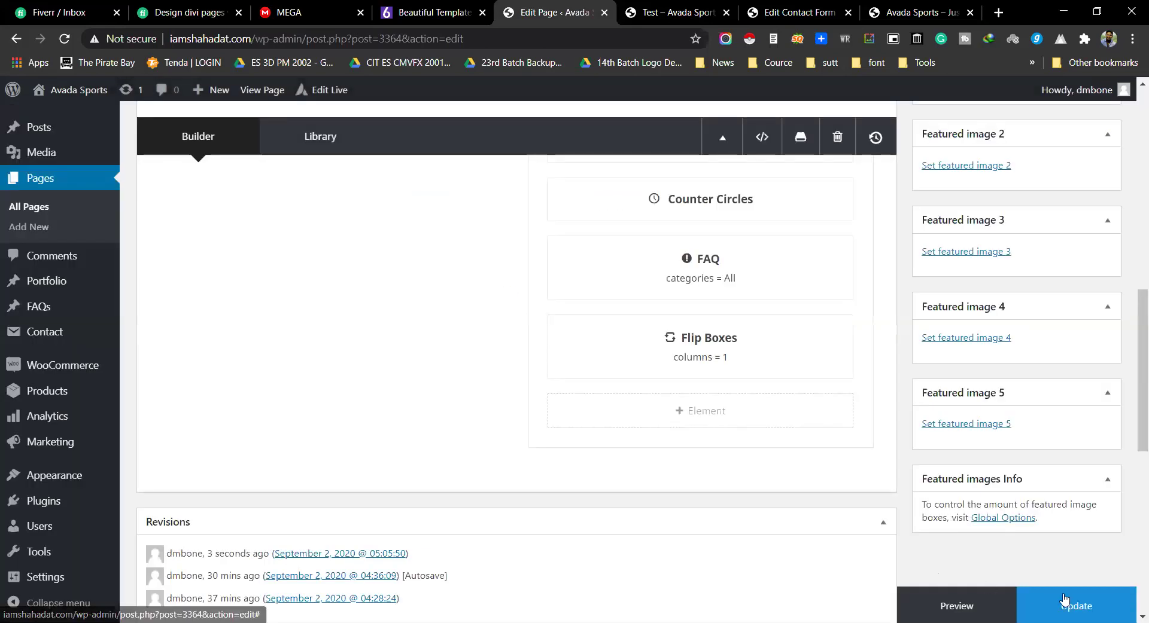
{"action": "left_click", "coordinate": [970, 606]}
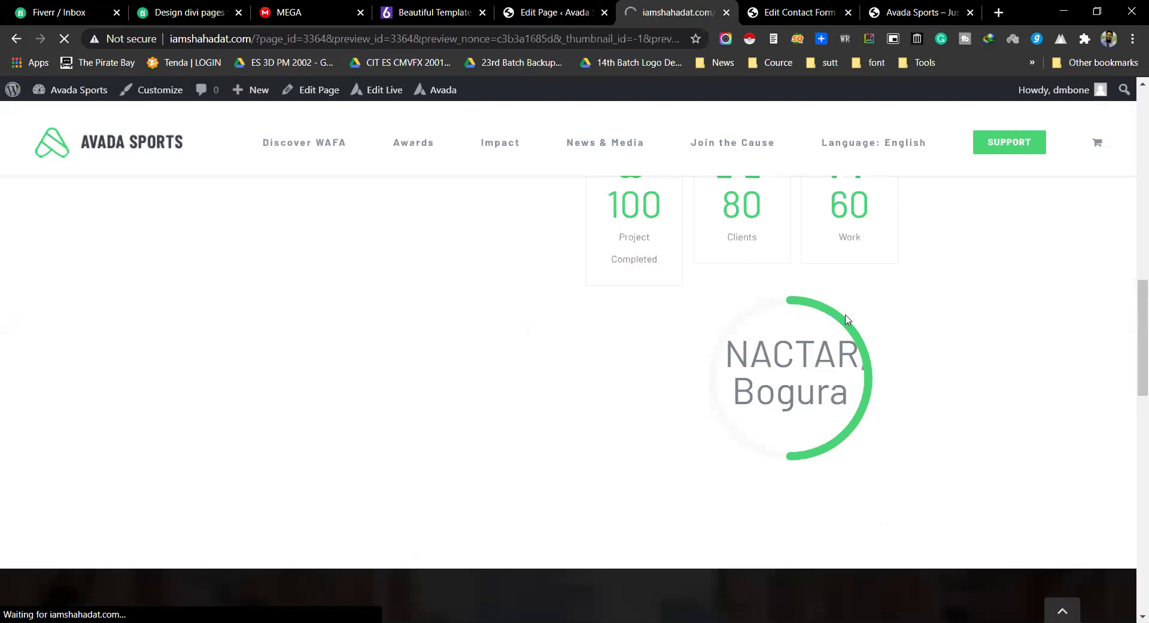
{"action": "scroll", "coordinate": [848, 320], "scroll_direction": "down", "scroll_amount": 20}
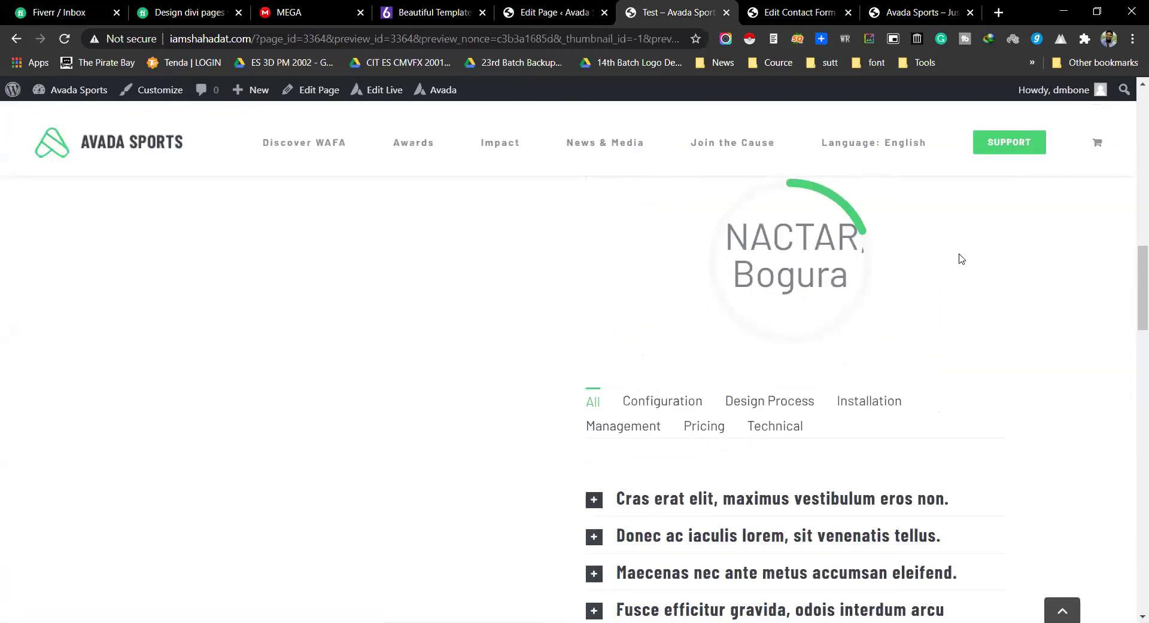
{"action": "scroll", "coordinate": [961, 267], "scroll_direction": "down", "scroll_amount": 2}
{"action": "scroll", "coordinate": [954, 285], "scroll_direction": "up", "scroll_amount": 6}
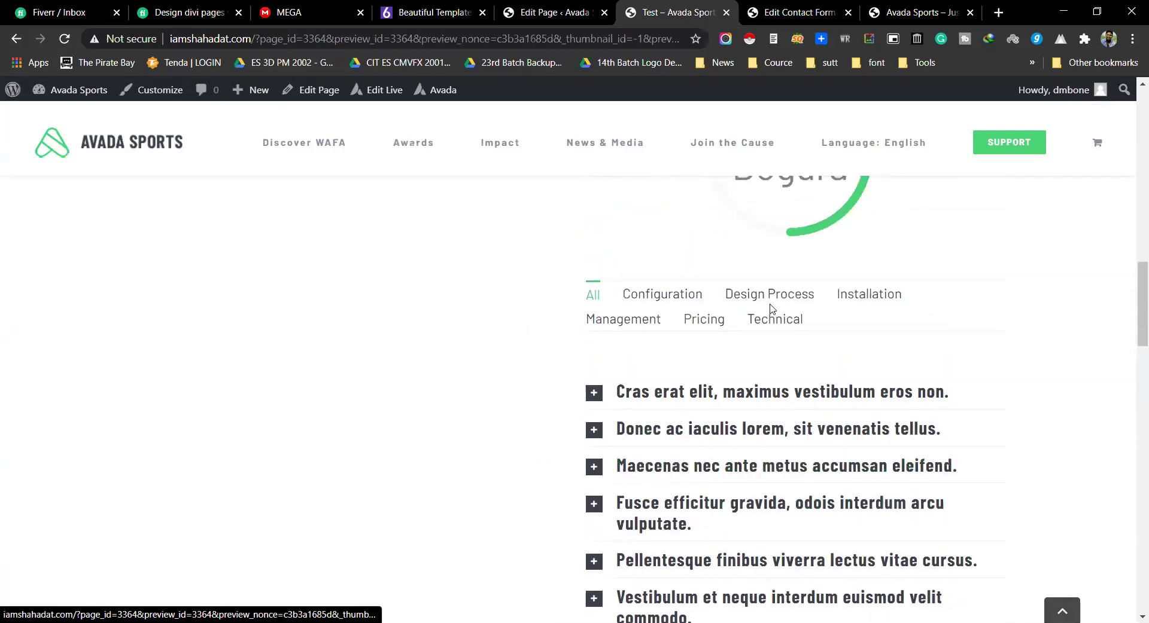
{"action": "scroll", "coordinate": [737, 347], "scroll_direction": "down", "scroll_amount": 1}
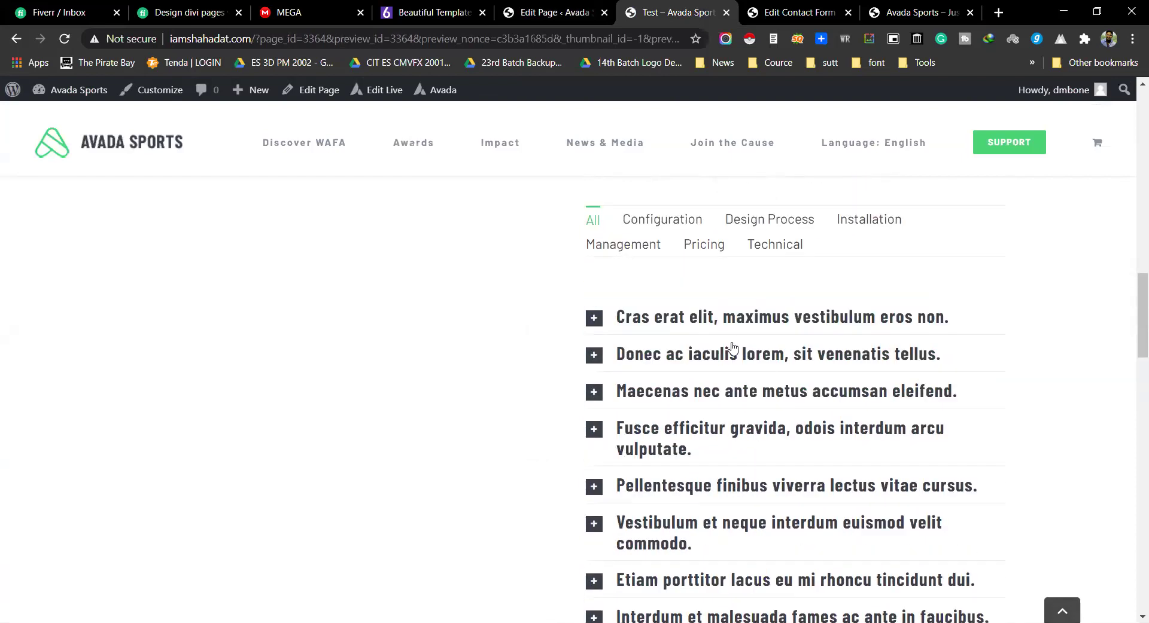
{"action": "left_click", "coordinate": [685, 318]}
{"action": "triple_click", "coordinate": [861, 362]}
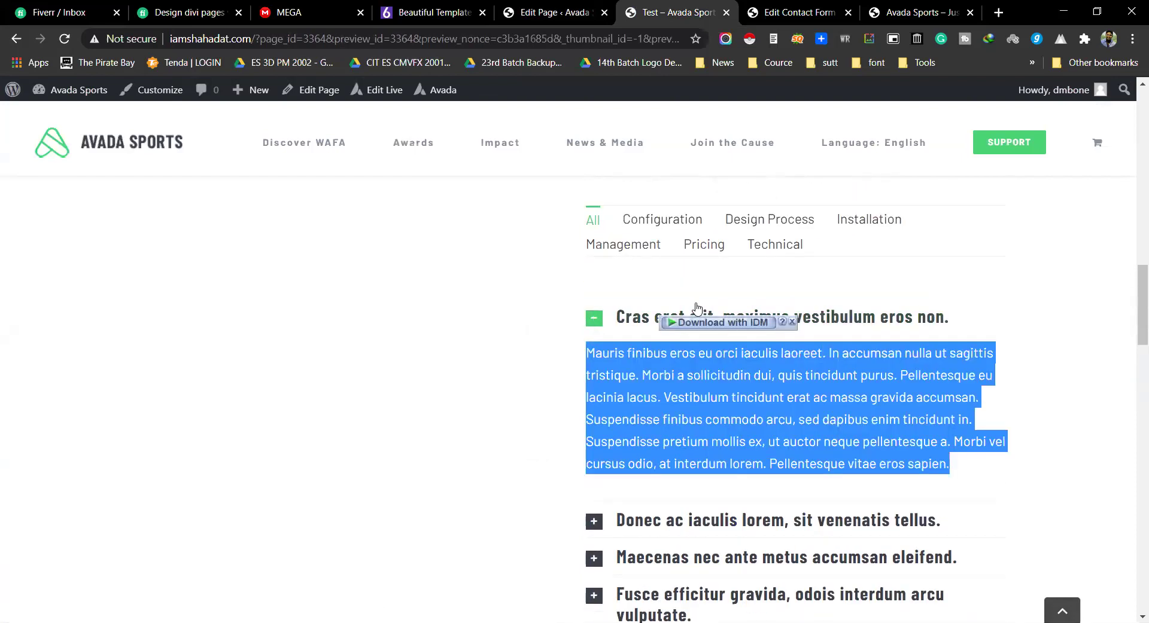
{"action": "left_click", "coordinate": [602, 319]}
Step: Expand and collapse the Donec, Maecenas, Fusce efficitur and Interdum FAQ questions in the preview
{"action": "scroll", "coordinate": [598, 282], "scroll_direction": "down", "scroll_amount": 1}
{"action": "left_click", "coordinate": [639, 283]}
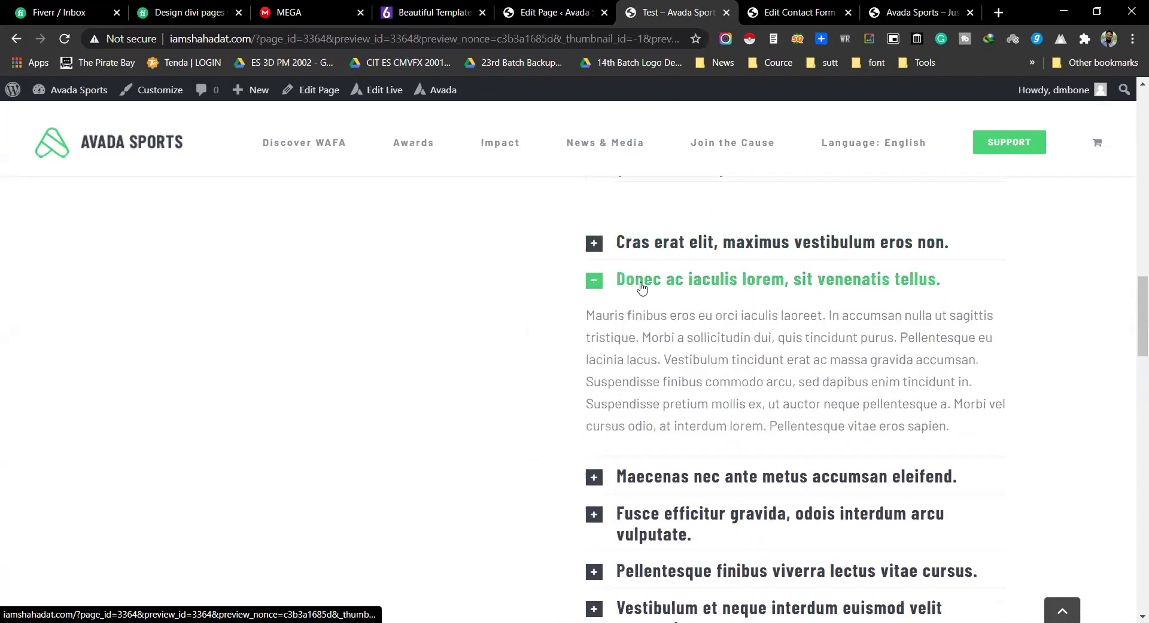
{"action": "left_click", "coordinate": [643, 286]}
{"action": "left_click", "coordinate": [658, 317]}
{"action": "left_click", "coordinate": [658, 317]}
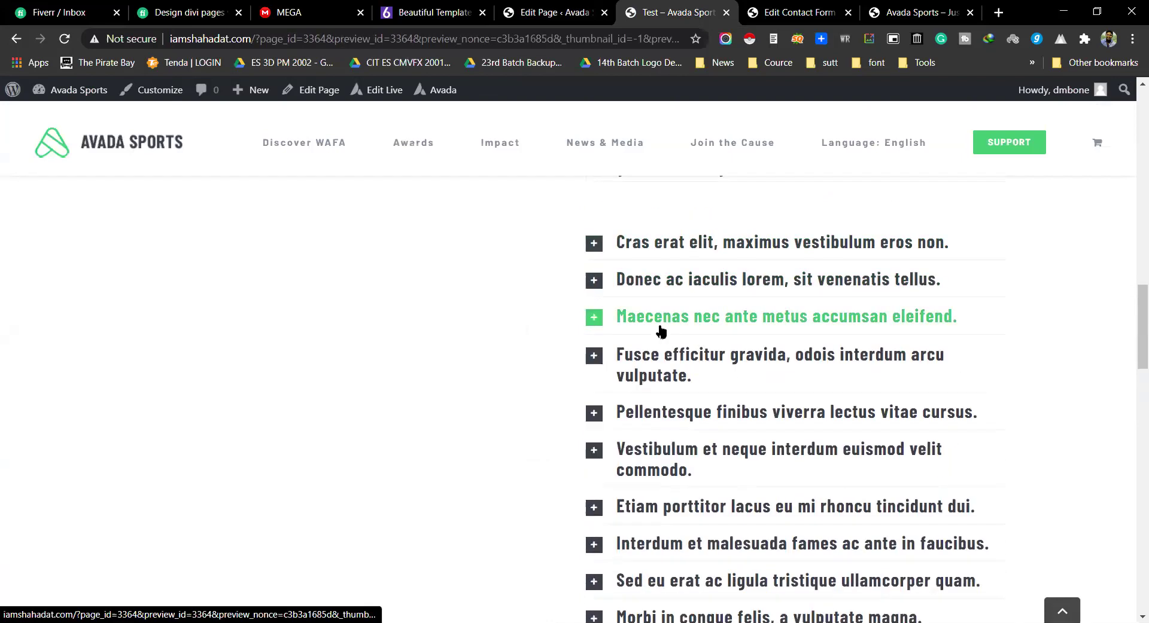
{"action": "left_click", "coordinate": [655, 359]}
{"action": "scroll", "coordinate": [656, 353], "scroll_direction": "down", "scroll_amount": 7}
{"action": "left_click", "coordinate": [659, 319]}
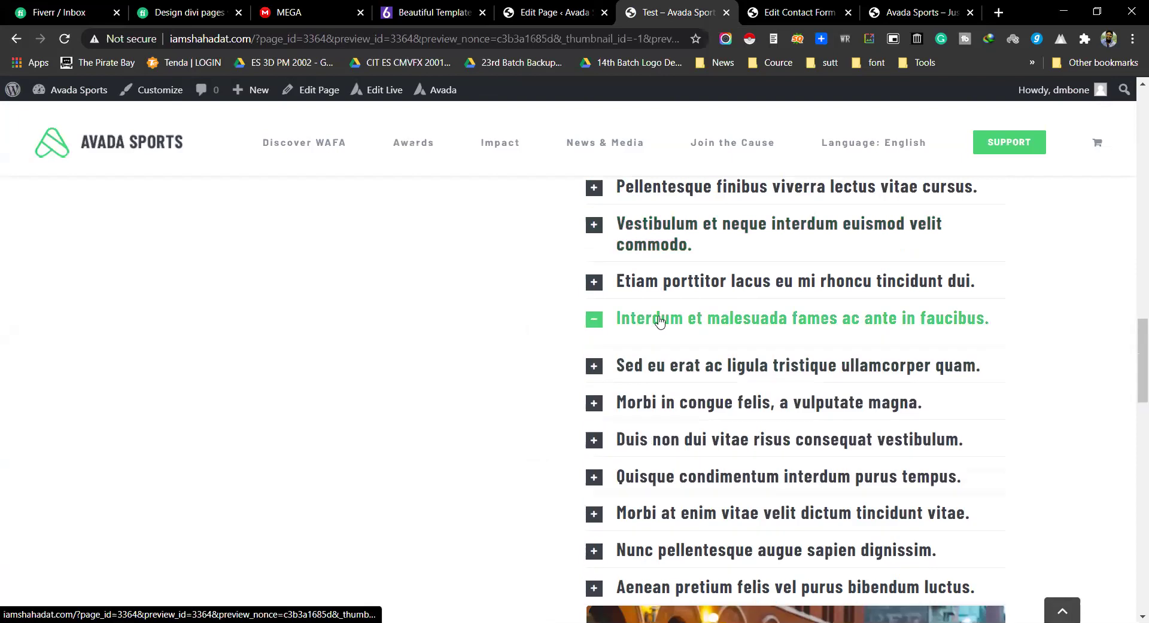
{"action": "left_click", "coordinate": [659, 318]}
{"action": "scroll", "coordinate": [658, 320], "scroll_direction": "up", "scroll_amount": 6}
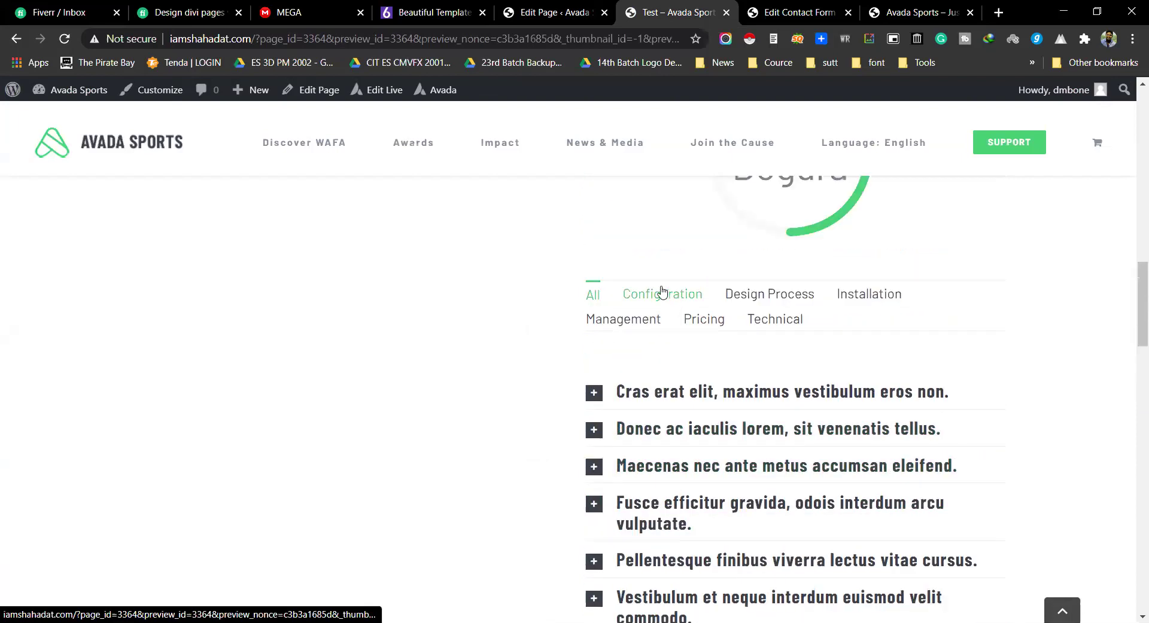
Step: Filter the FAQs by Design Process, Installation and Configuration, try the flip box, then return to editing
{"action": "left_click", "coordinate": [781, 289]}
{"action": "left_click", "coordinate": [885, 295]}
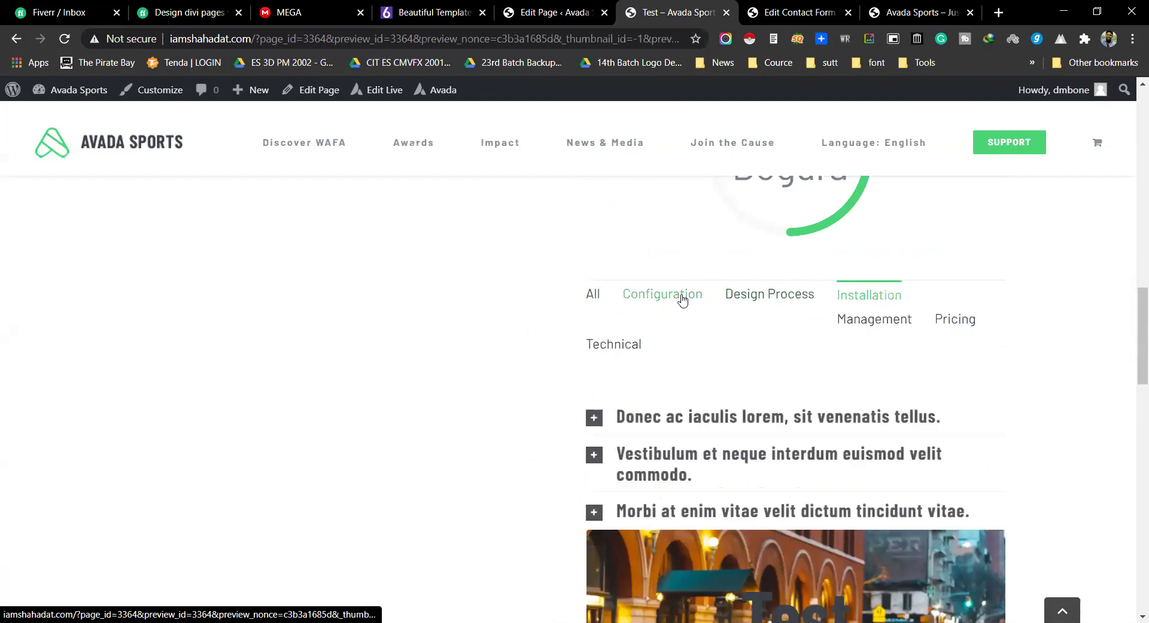
{"action": "left_click", "coordinate": [682, 296]}
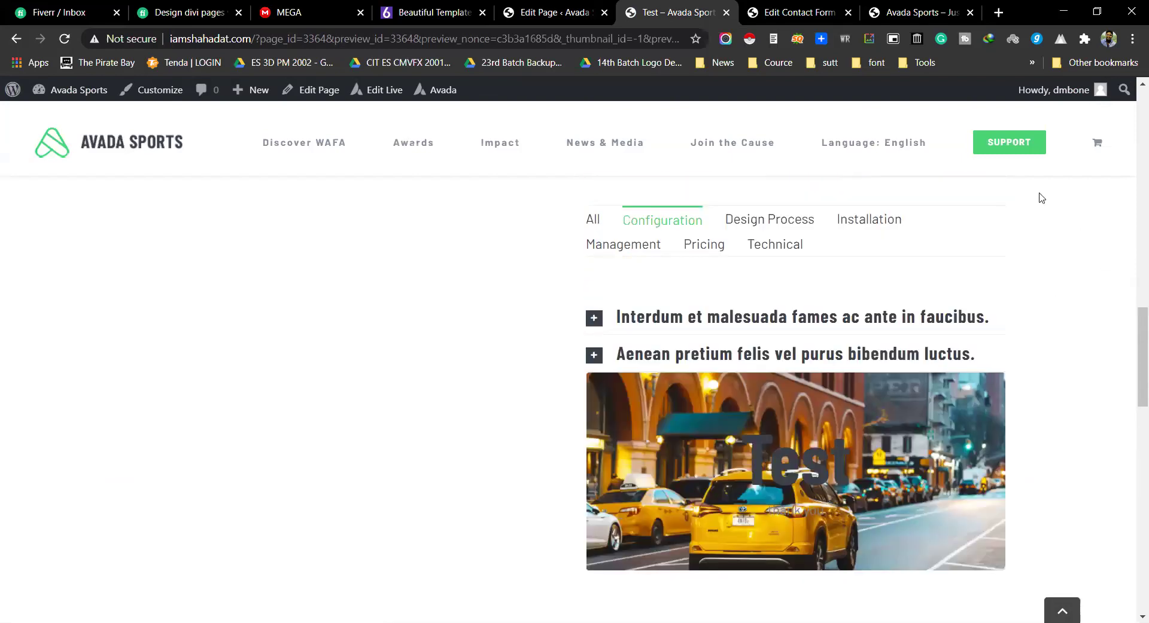
{"action": "scroll", "coordinate": [474, 297], "scroll_direction": "down", "scroll_amount": 1}
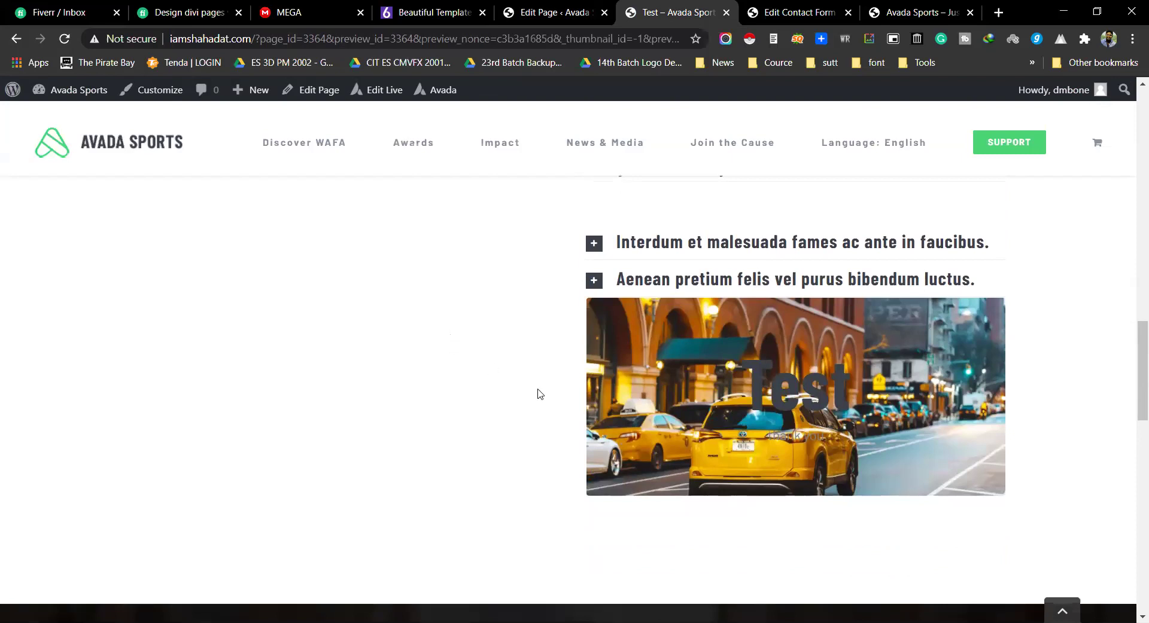
{"action": "mouse_move", "coordinate": [780, 421]}
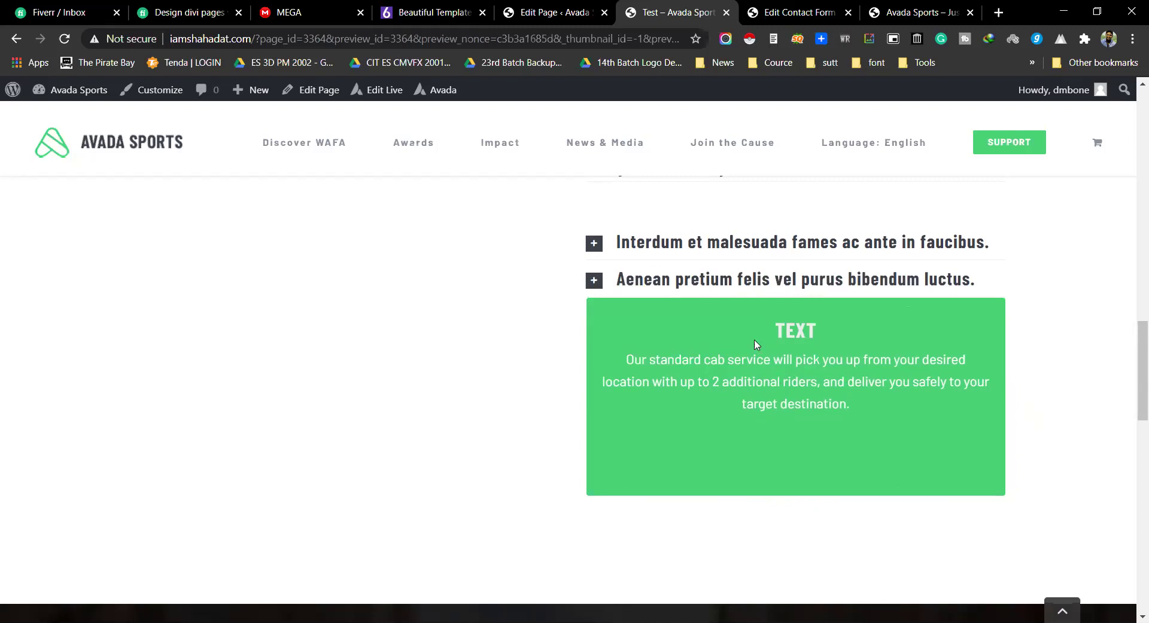
{"action": "left_click", "coordinate": [554, 12]}
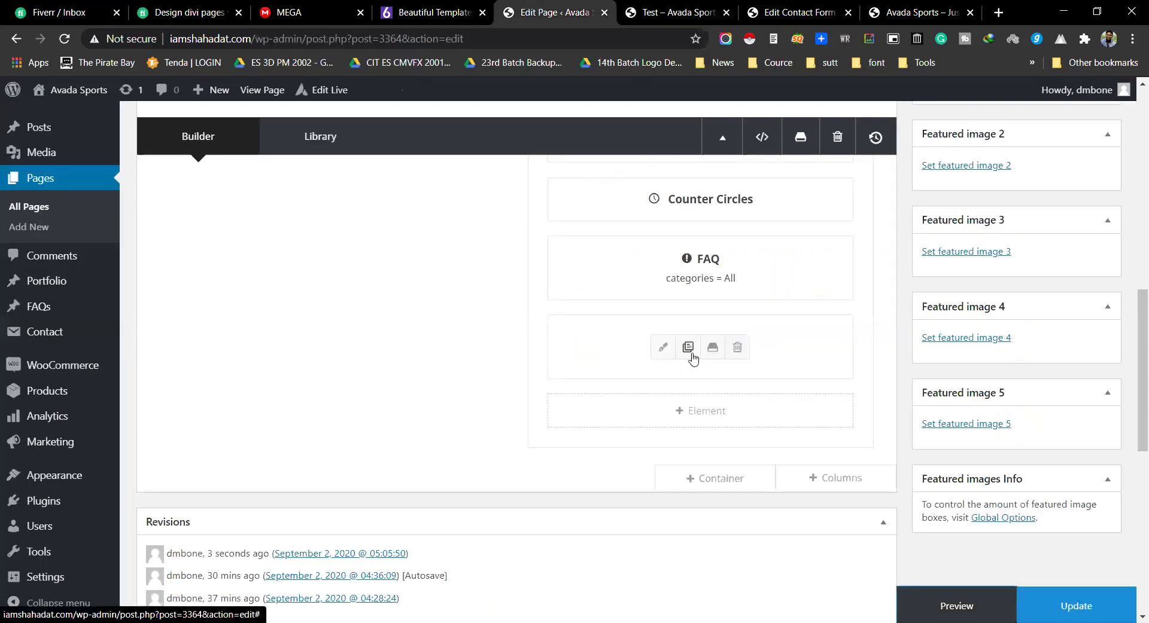
Step: Replace the old 'Test' flip box item with a new flip box item and open it
{"action": "left_click", "coordinate": [664, 349]}
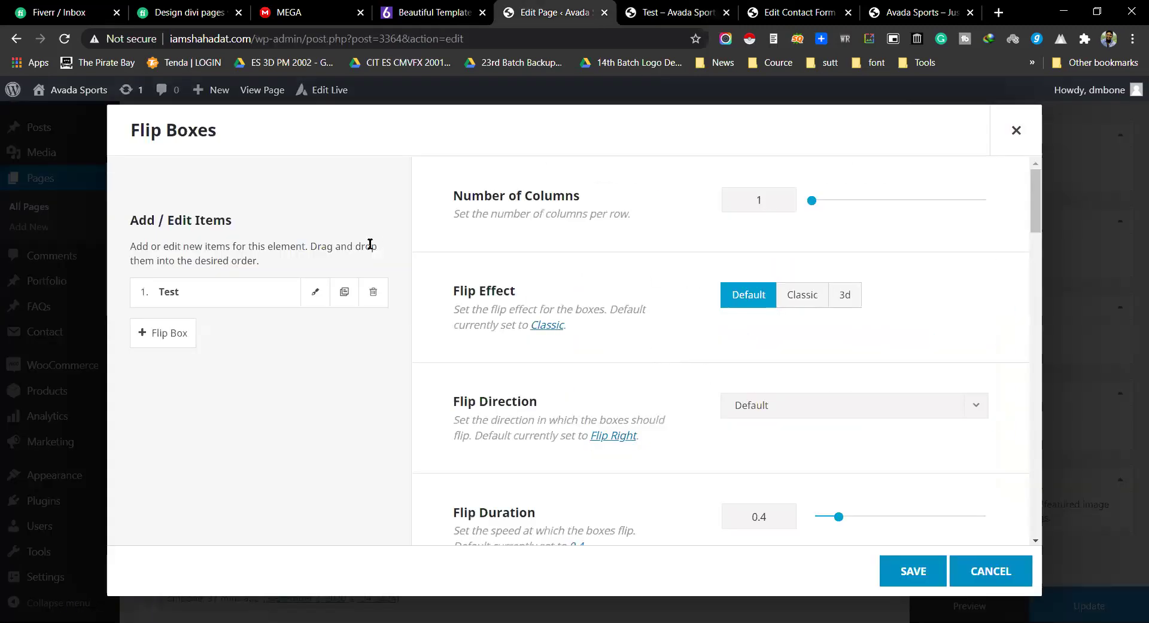
{"action": "left_click", "coordinate": [373, 292]}
{"action": "left_click", "coordinate": [186, 292]}
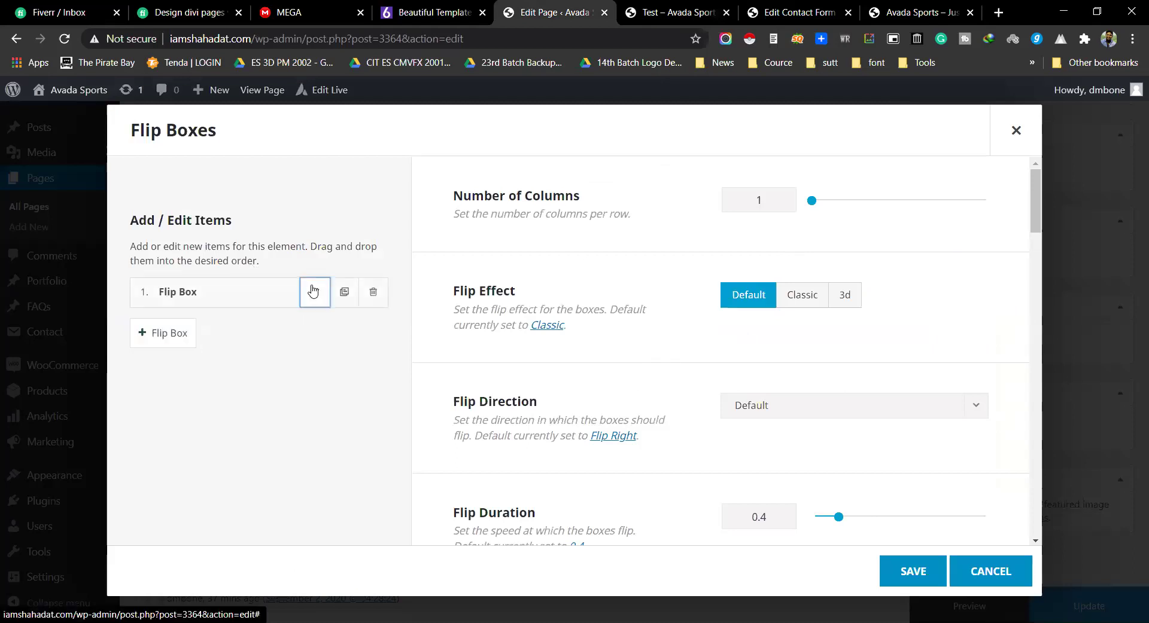
{"action": "left_click", "coordinate": [315, 291]}
Step: Go through the new item's heading fields to reach the backside content editor
{"action": "scroll", "coordinate": [599, 269], "scroll_direction": "down", "scroll_amount": 1}
{"action": "scroll", "coordinate": [643, 254], "scroll_direction": "up", "scroll_amount": 1}
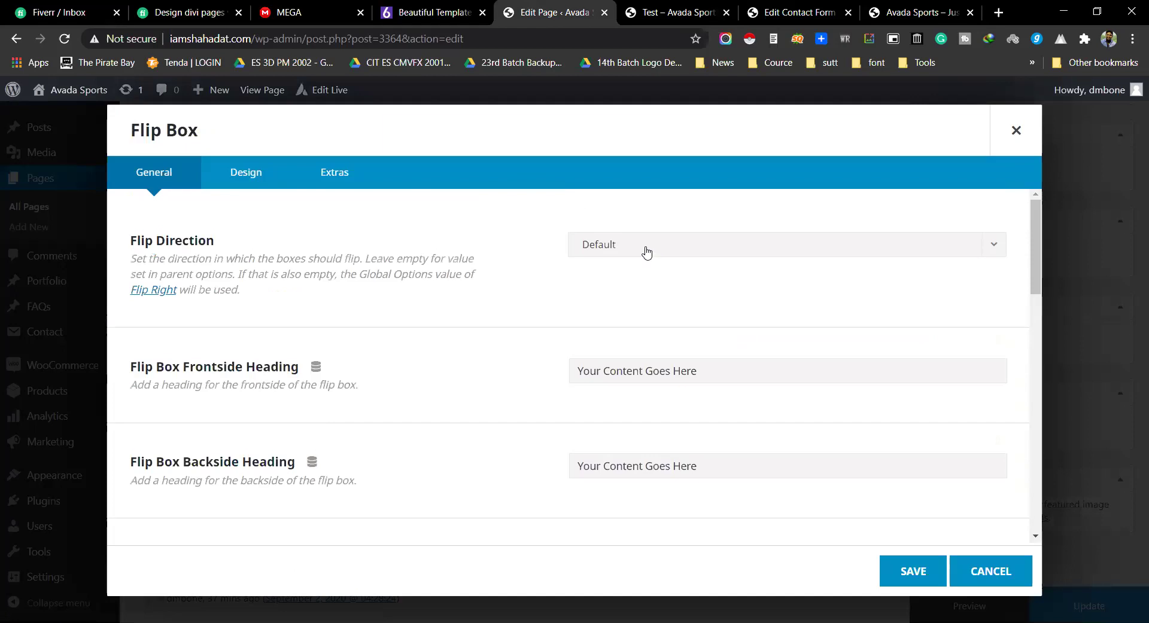
{"action": "scroll", "coordinate": [646, 366], "scroll_direction": "down", "scroll_amount": 1}
{"action": "left_click", "coordinate": [623, 298]}
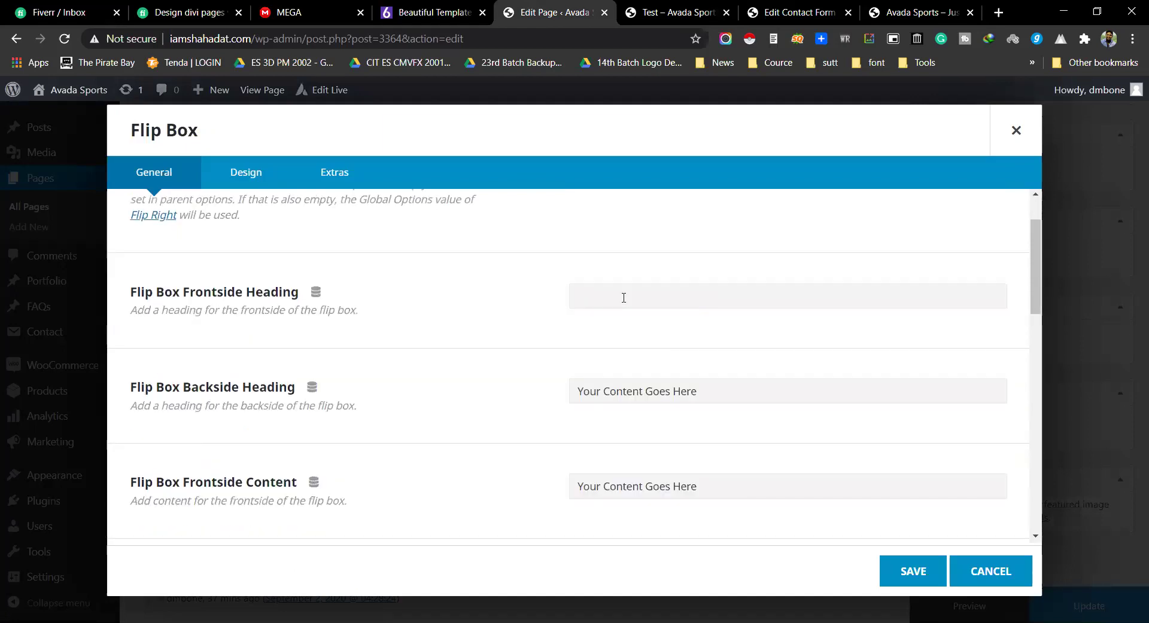
{"action": "left_click", "coordinate": [687, 392]}
{"action": "scroll", "coordinate": [677, 387], "scroll_direction": "down", "scroll_amount": 5}
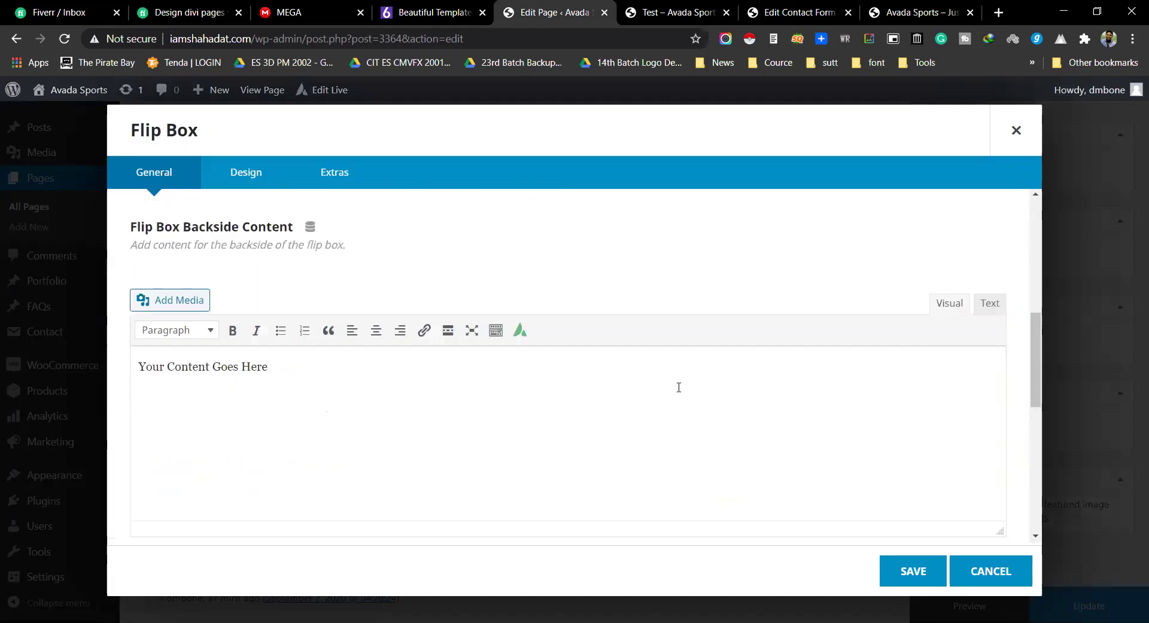
{"action": "scroll", "coordinate": [539, 371], "scroll_direction": "up", "scroll_amount": 1}
{"action": "left_click", "coordinate": [277, 361]}
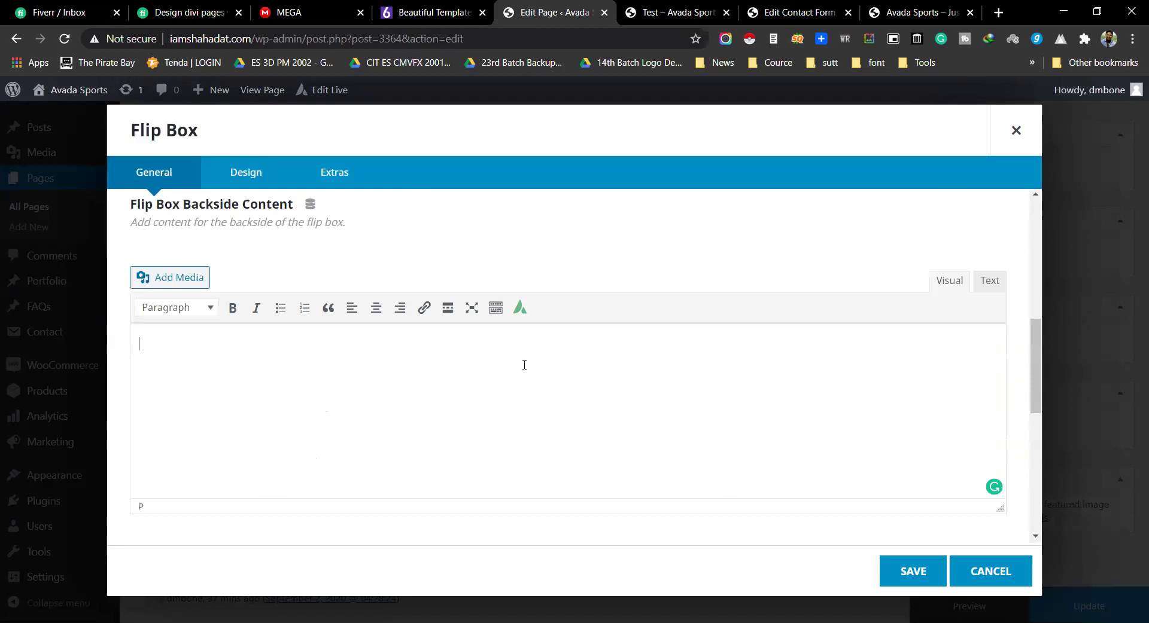
{"action": "scroll", "coordinate": [263, 402], "scroll_direction": "up", "scroll_amount": 3}
{"action": "scroll", "coordinate": [336, 423], "scroll_direction": "down", "scroll_amount": 3}
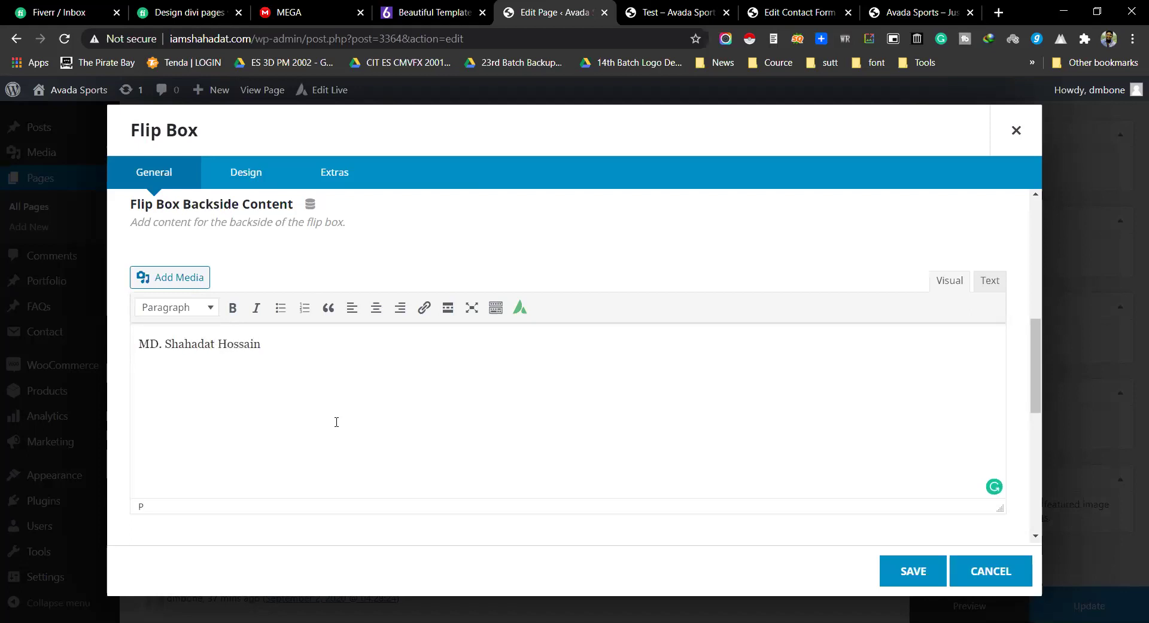
Step: Enter the person's name on the back side, formatted as Heading 3
{"action": "key", "text": "ctrl+a"}
{"action": "left_click", "coordinate": [173, 308]}
{"action": "left_click", "coordinate": [207, 422]}
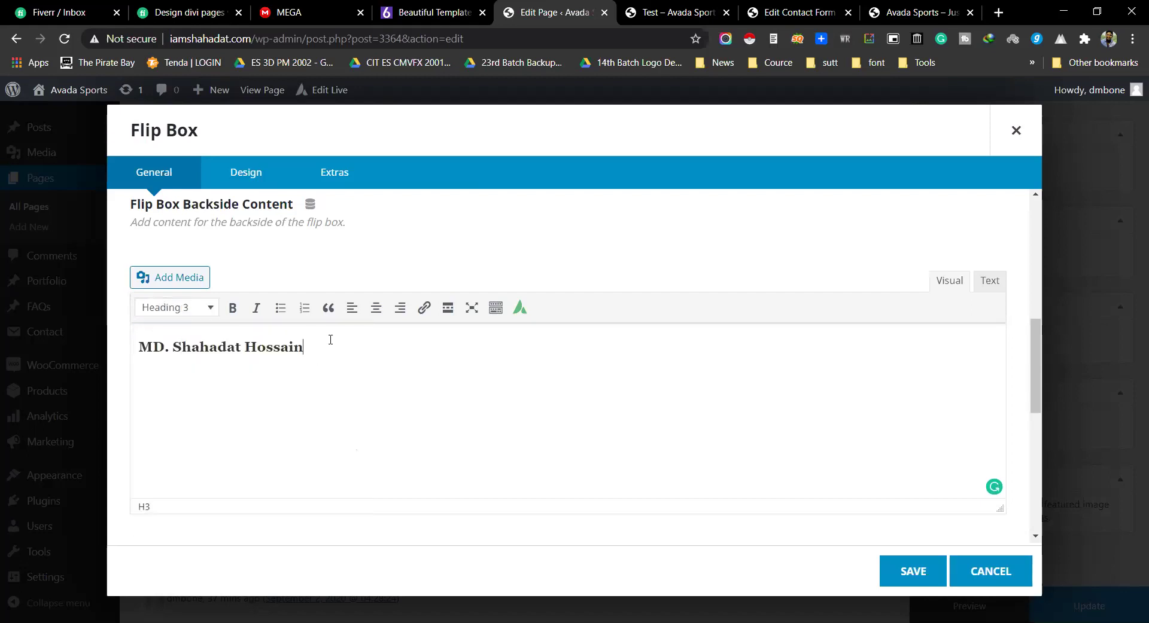
{"action": "key", "text": "Return"}
Step: Add 'Motion Design Artist' and a location line, centre all backside text, and save
{"action": "type", "text": "Motion D"}
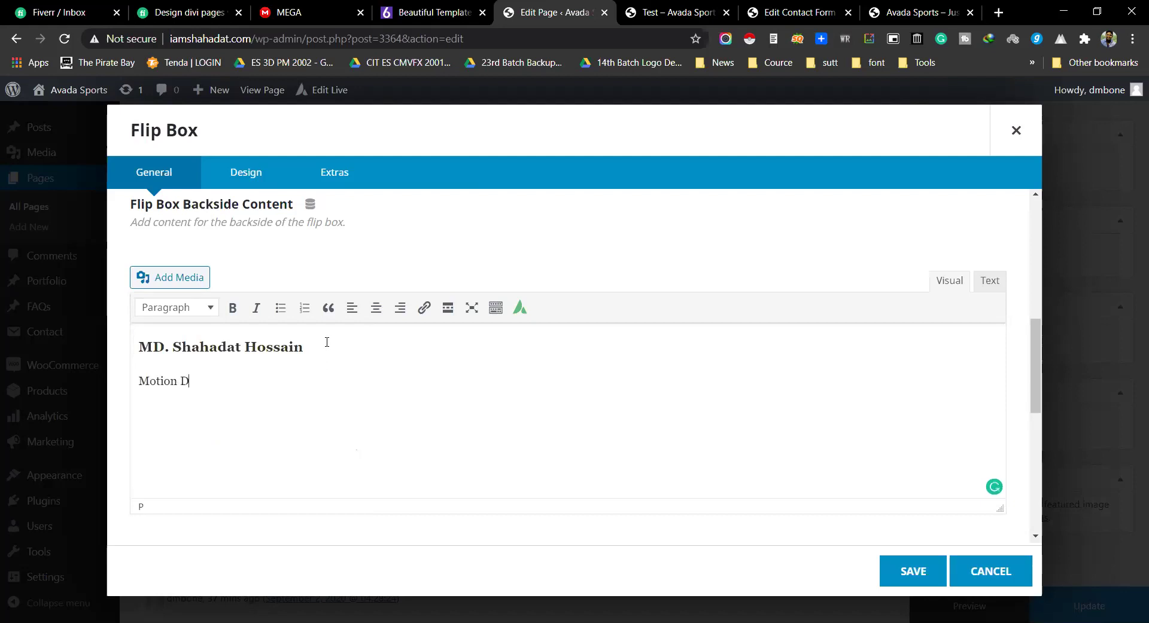
{"action": "type", "text": "esign Artist"}
{"action": "key", "text": "Return"}
{"action": "type", "text": "NACTAR, Bogura, Bangladesh"}
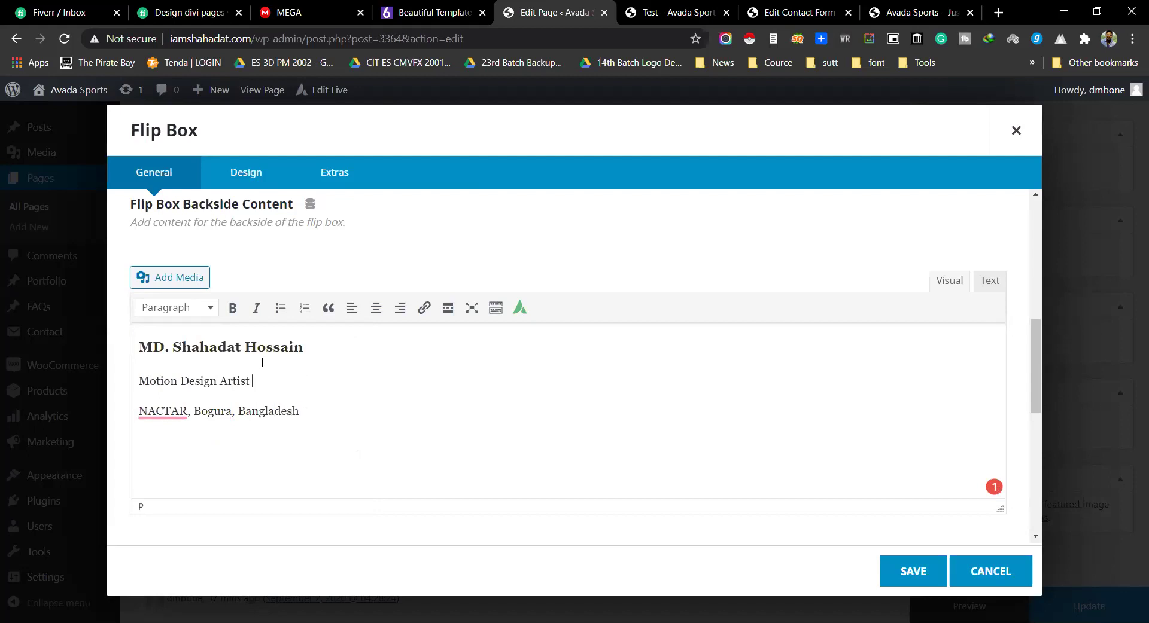
{"action": "key", "text": "ctrl+a"}
{"action": "left_click", "coordinate": [376, 308]}
{"action": "left_click", "coordinate": [569, 430]}
{"action": "left_click", "coordinate": [910, 569]}
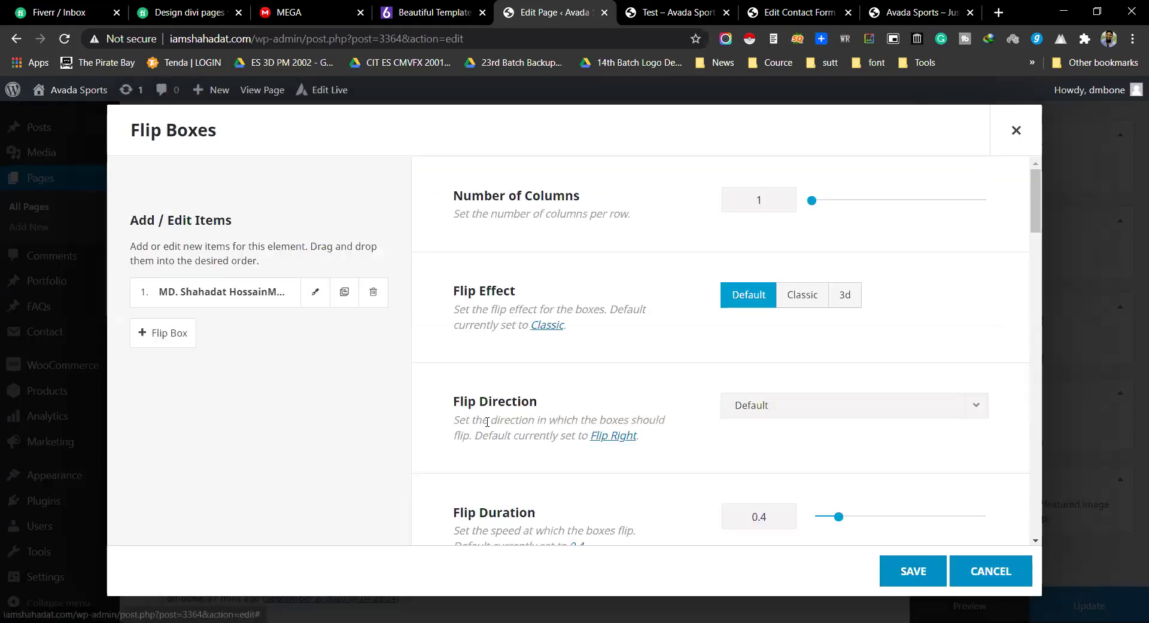
Step: Set the man's photo as the flip box's frontside background image
{"action": "left_click", "coordinate": [314, 296]}
{"action": "left_click", "coordinate": [255, 180]}
{"action": "left_click", "coordinate": [964, 383]}
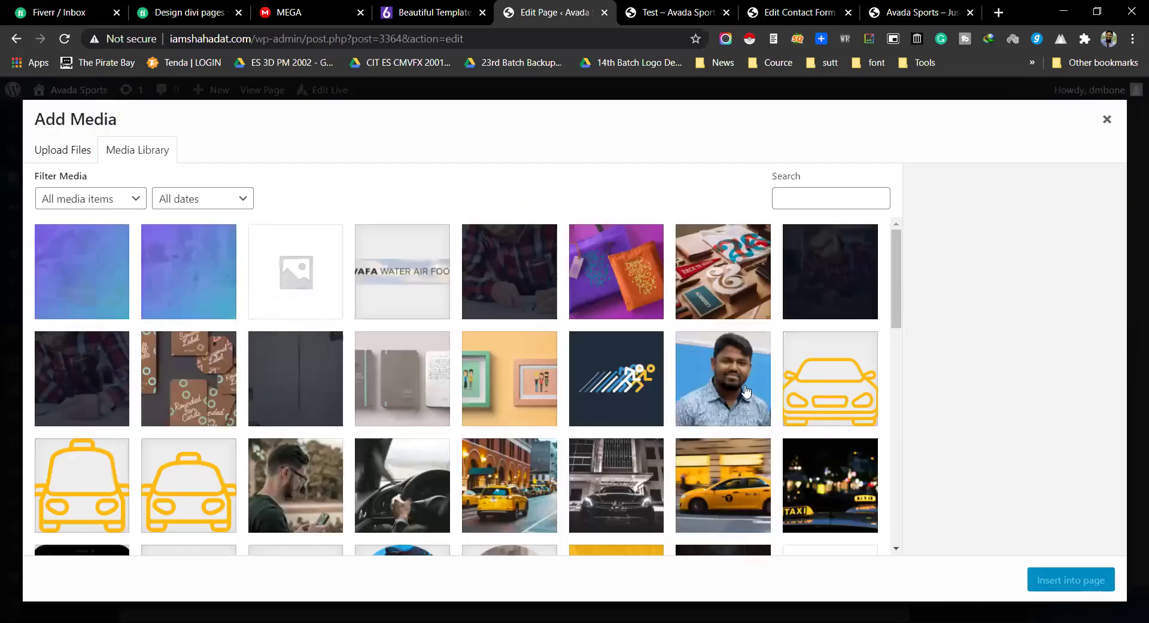
{"action": "left_click", "coordinate": [744, 391]}
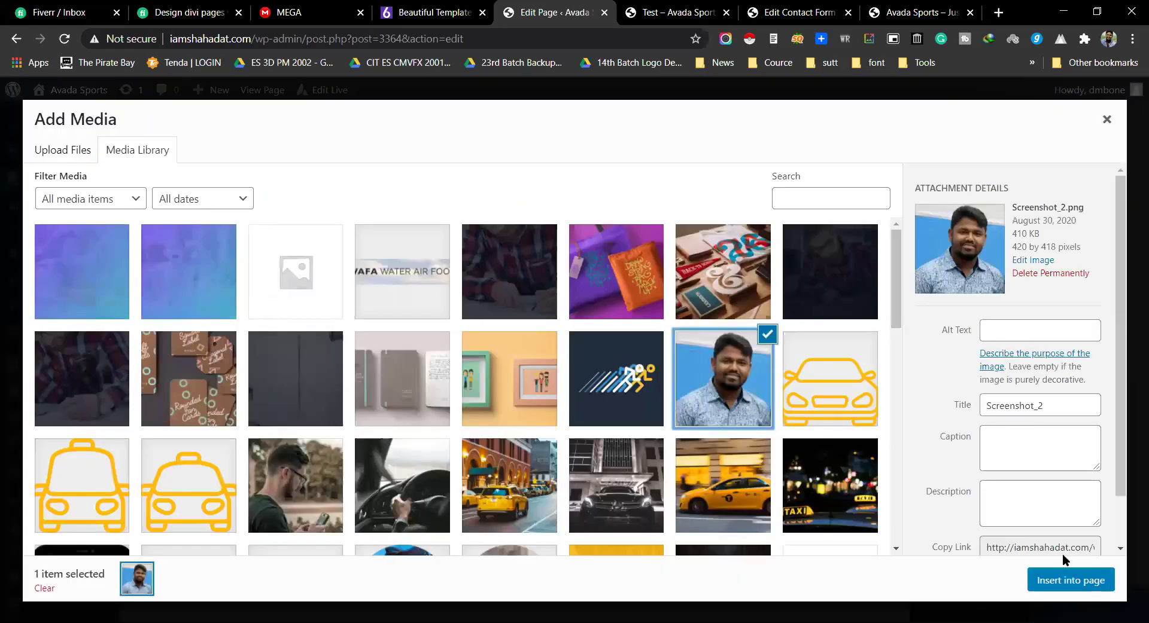
{"action": "left_click", "coordinate": [1070, 580]}
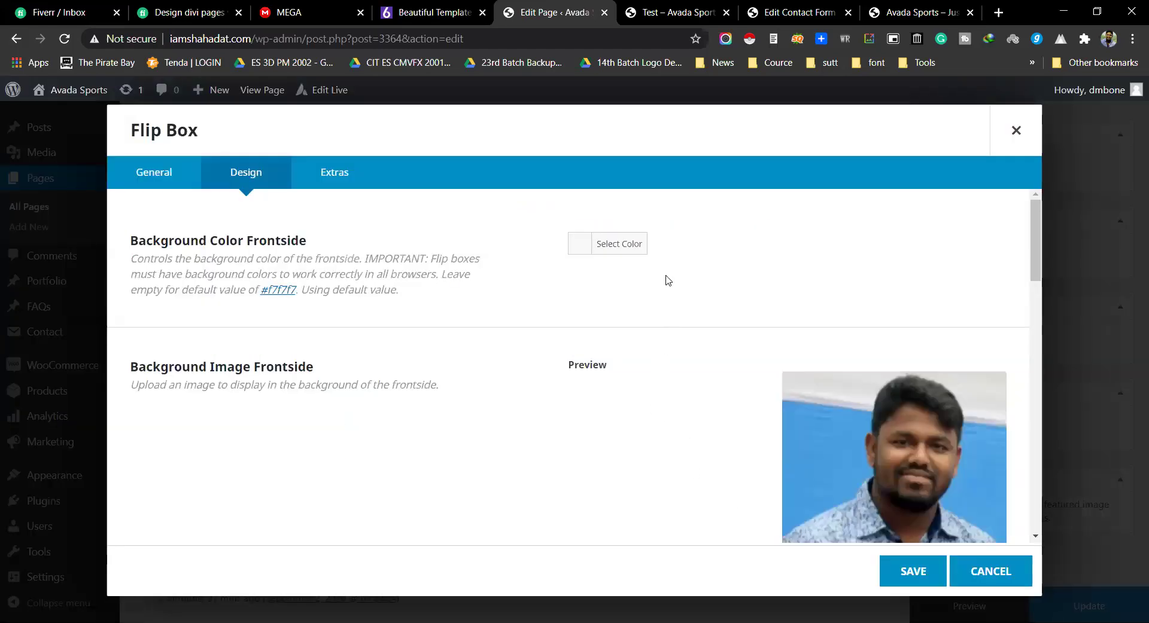
Step: Set the flip box border radius to 50px and save the item
{"action": "scroll", "coordinate": [667, 280], "scroll_direction": "down", "scroll_amount": 9}
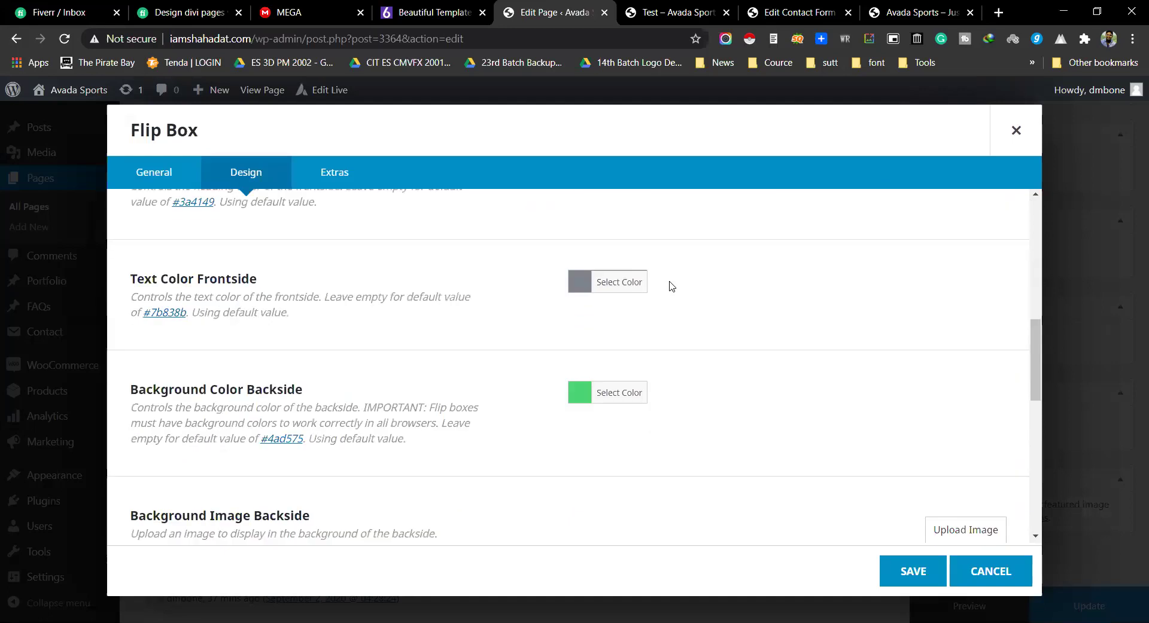
{"action": "scroll", "coordinate": [670, 286], "scroll_direction": "down", "scroll_amount": 7}
{"action": "scroll", "coordinate": [671, 287], "scroll_direction": "down", "scroll_amount": 2}
{"action": "scroll", "coordinate": [439, 353], "scroll_direction": "down", "scroll_amount": 1}
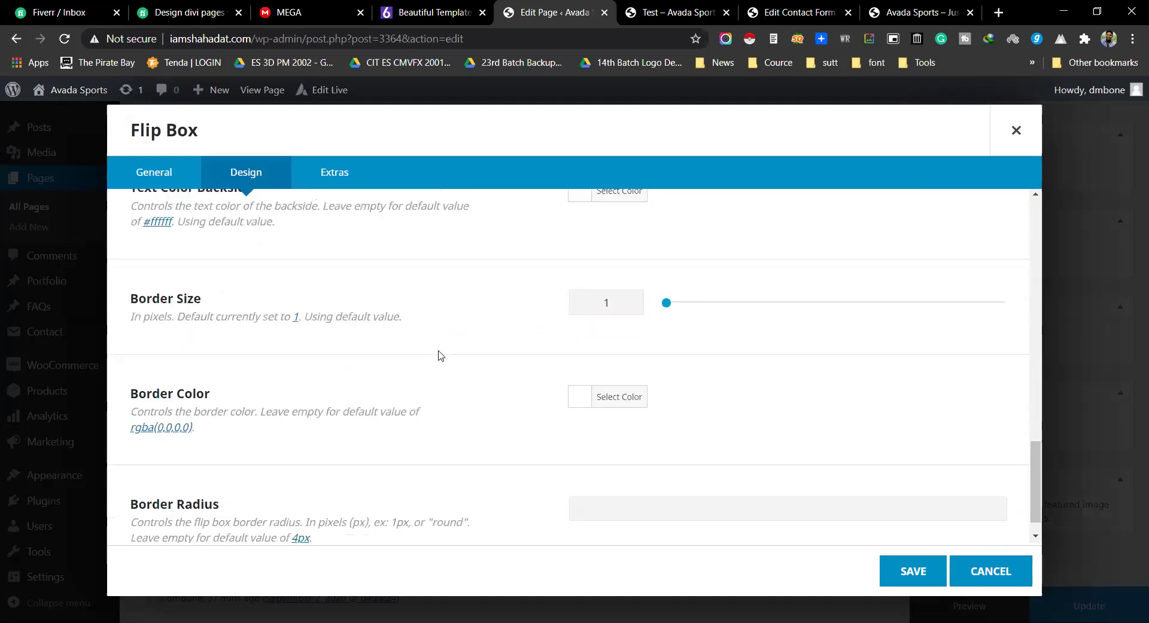
{"action": "scroll", "coordinate": [840, 281], "scroll_direction": "up", "scroll_amount": 15}
{"action": "scroll", "coordinate": [826, 326], "scroll_direction": "down", "scroll_amount": 3}
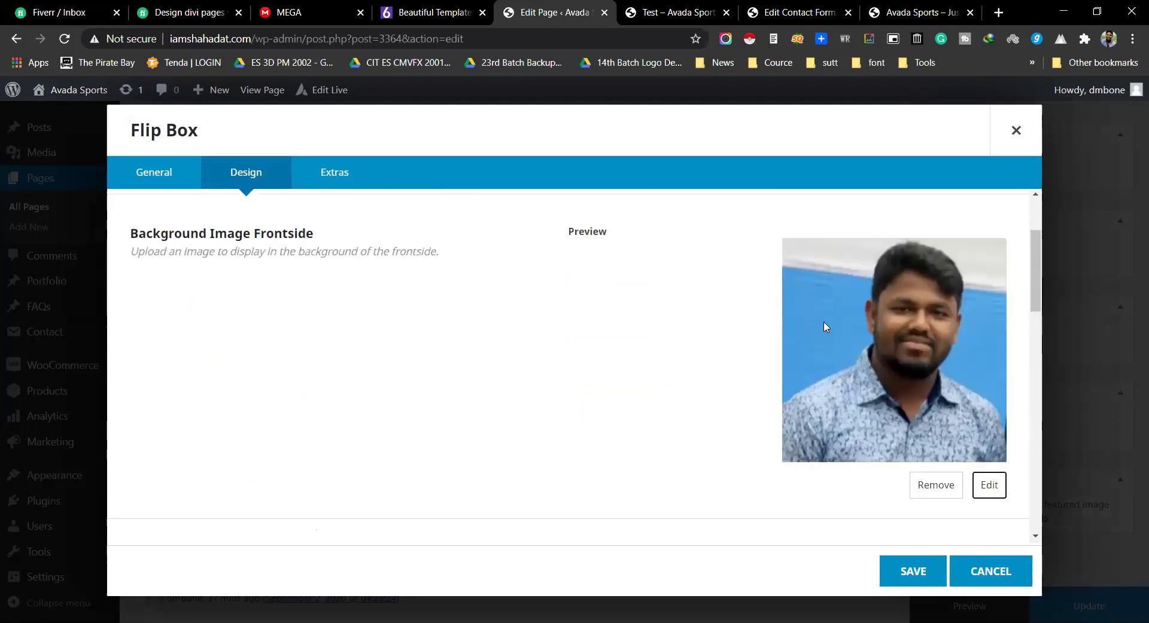
{"action": "scroll", "coordinate": [670, 361], "scroll_direction": "down", "scroll_amount": 10}
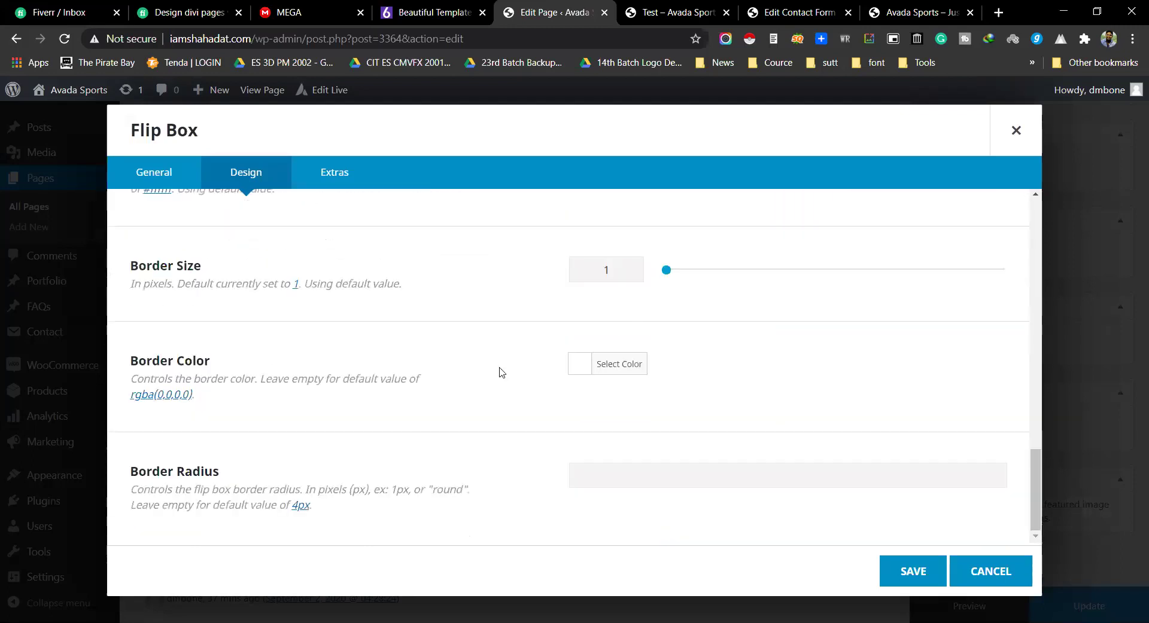
{"action": "left_click", "coordinate": [621, 480]}
{"action": "left_click", "coordinate": [913, 570]}
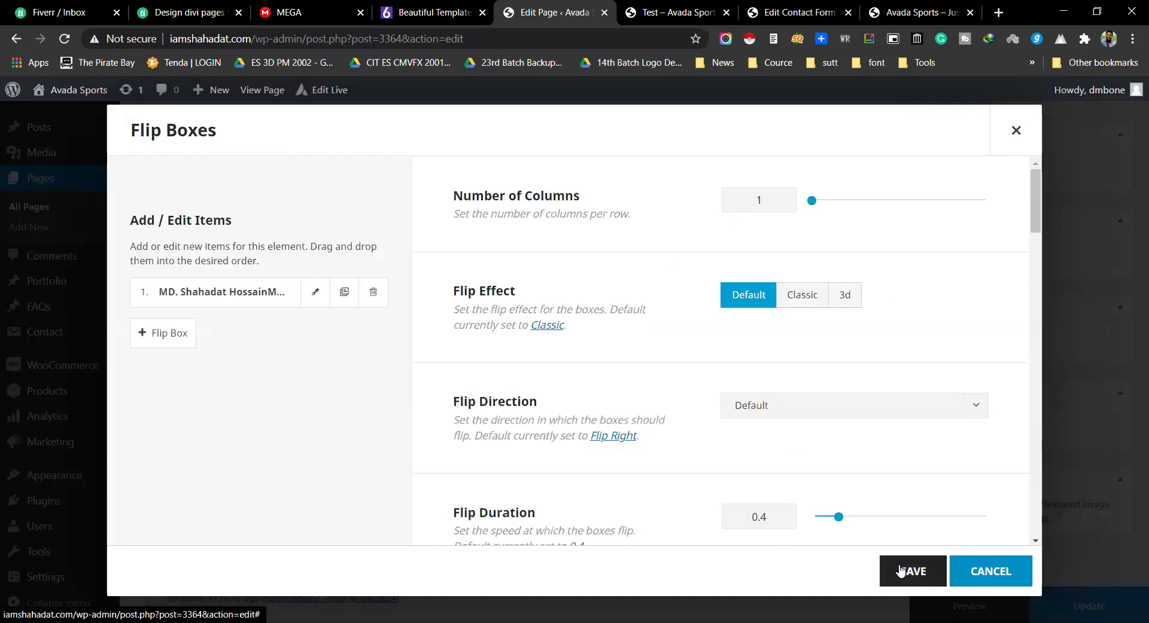
Step: Save the Flip Boxes element and scroll the page preview down to the flip box
{"action": "left_click", "coordinate": [897, 570]}
{"action": "left_click", "coordinate": [956, 606]}
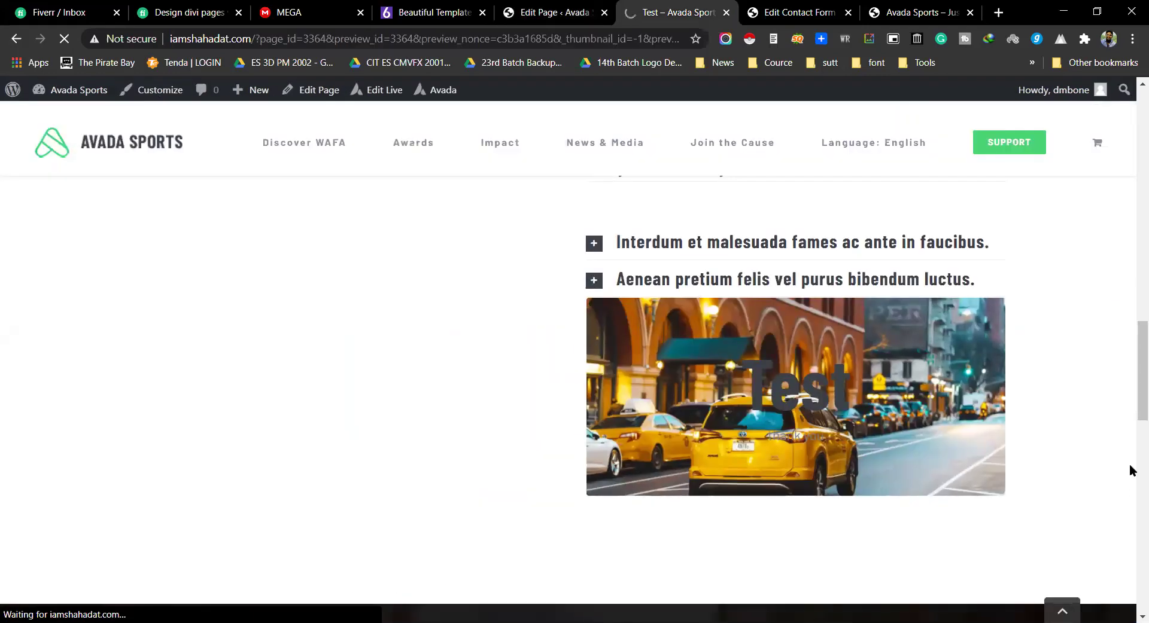
{"action": "scroll", "coordinate": [1131, 460], "scroll_direction": "down", "scroll_amount": 15}
{"action": "scroll", "coordinate": [1130, 454], "scroll_direction": "down", "scroll_amount": 9}
{"action": "scroll", "coordinate": [1130, 451], "scroll_direction": "up", "scroll_amount": 2}
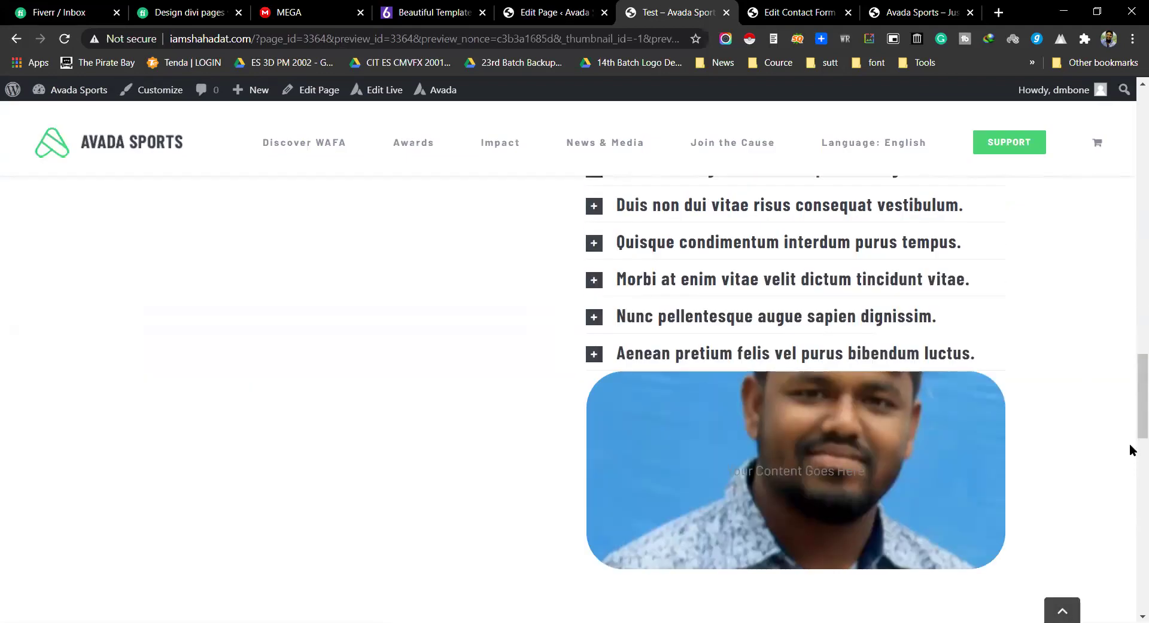
{"action": "scroll", "coordinate": [1130, 451], "scroll_direction": "down", "scroll_amount": 1}
Step: Check that the flip box turns from portrait to the green name card, then close the preview
{"action": "mouse_move", "coordinate": [964, 385]}
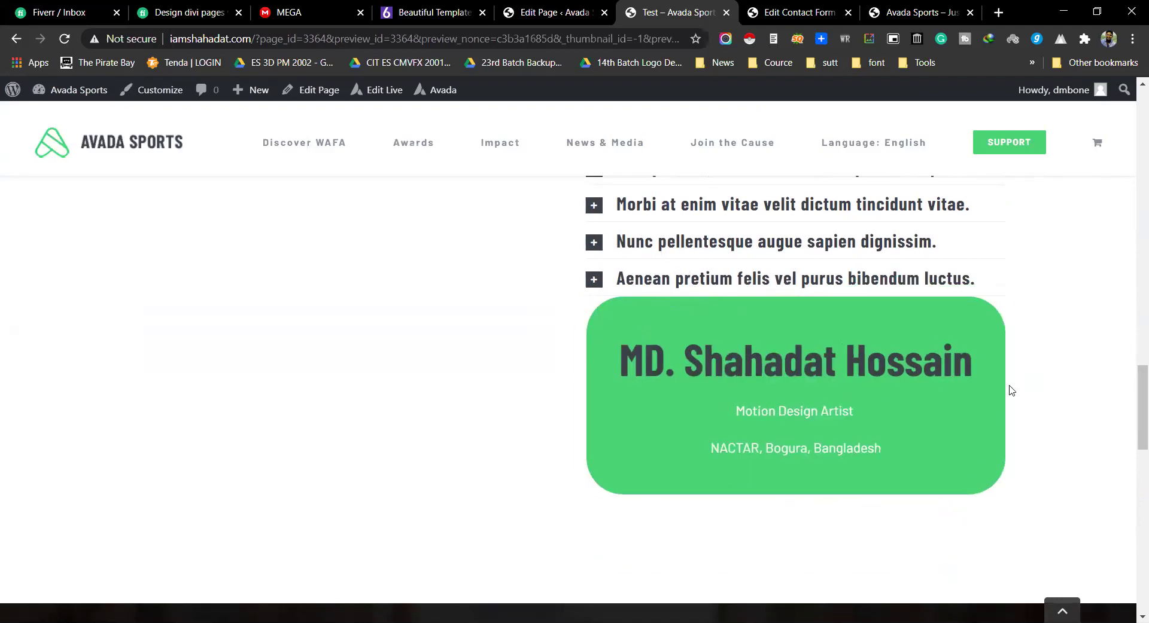
{"action": "mouse_move", "coordinate": [860, 309]}
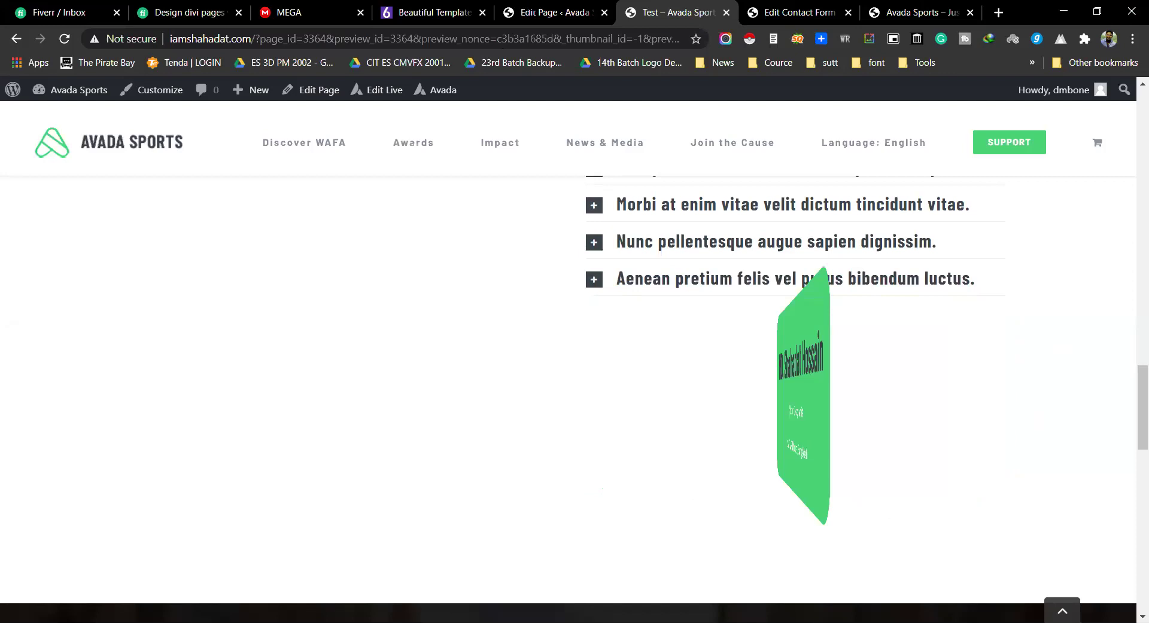
{"action": "key", "text": "ctrl+w"}
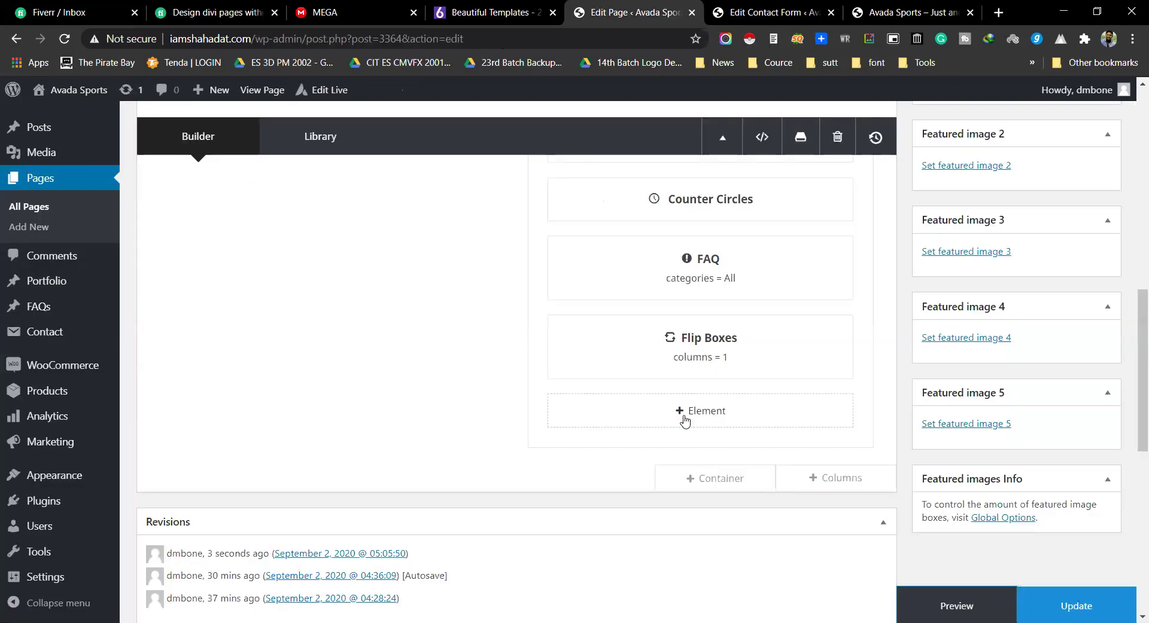
Step: Add a Gallery element below the flip box
{"action": "left_click", "coordinate": [685, 413]}
{"action": "scroll", "coordinate": [412, 363], "scroll_direction": "down", "scroll_amount": 1}
{"action": "scroll", "coordinate": [658, 418], "scroll_direction": "down", "scroll_amount": 1}
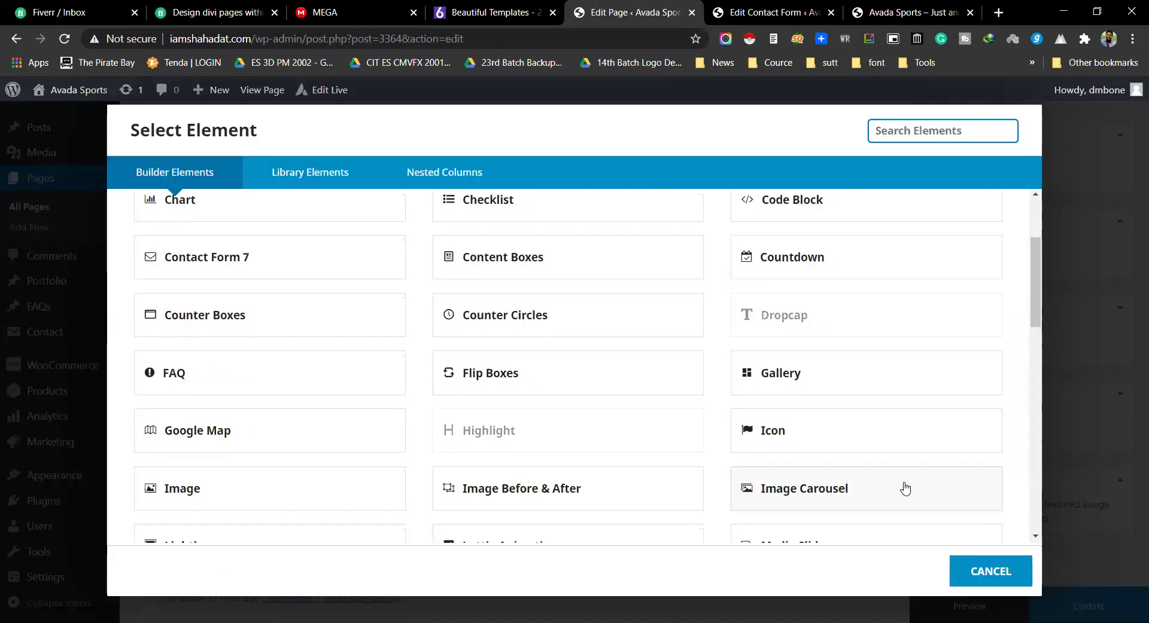
{"action": "left_click", "coordinate": [787, 375]}
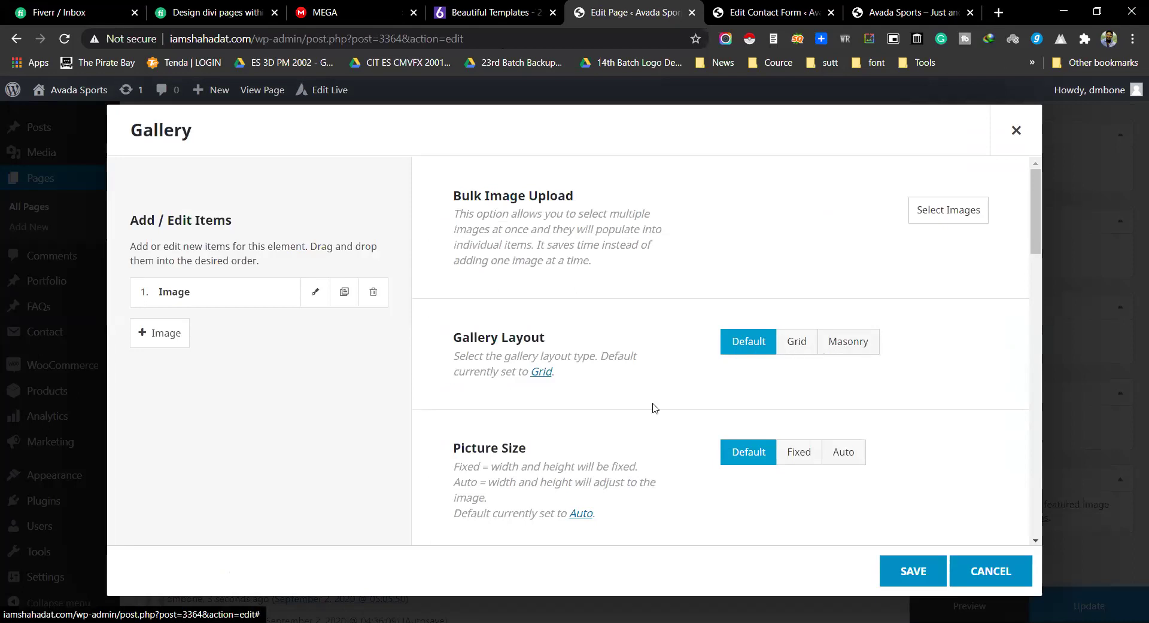
Step: Set the gallery's Picture Size to Auto and Number of Columns to 5
{"action": "scroll", "coordinate": [650, 405], "scroll_direction": "down", "scroll_amount": 1}
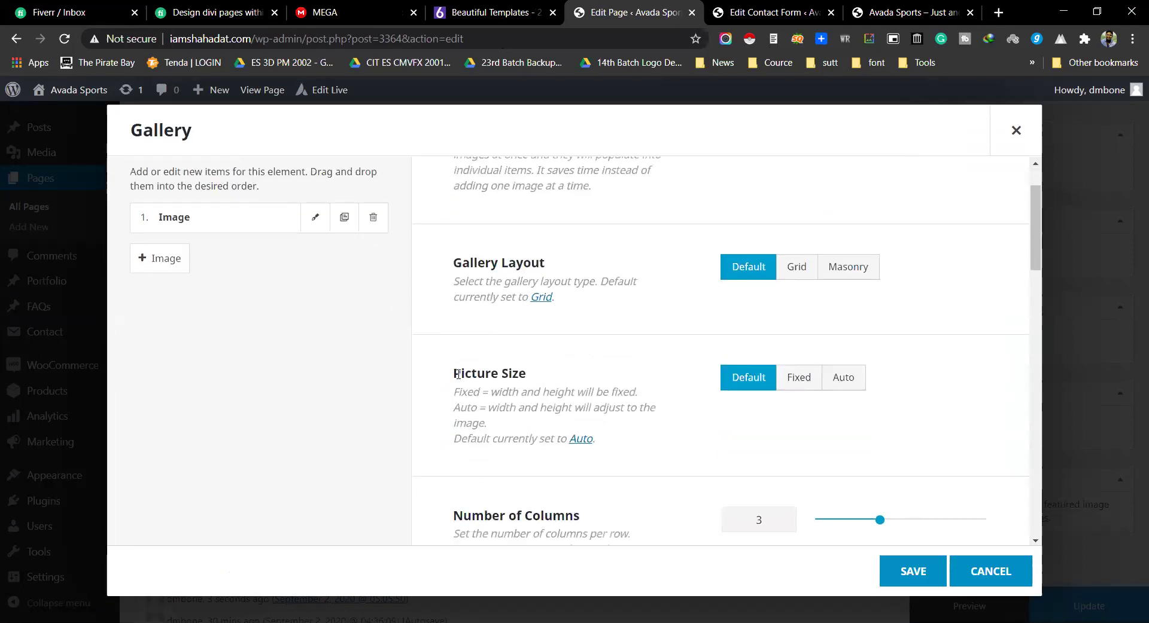
{"action": "left_click_drag", "start_coordinate": [457, 375], "coordinate": [513, 375]}
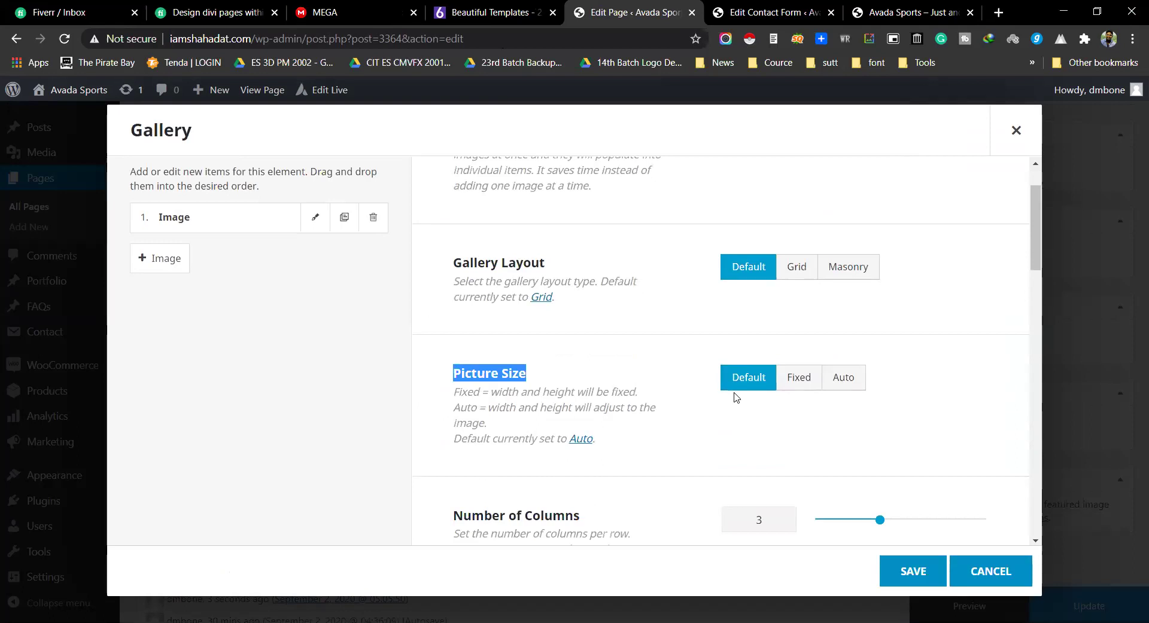
{"action": "left_click", "coordinate": [846, 381]}
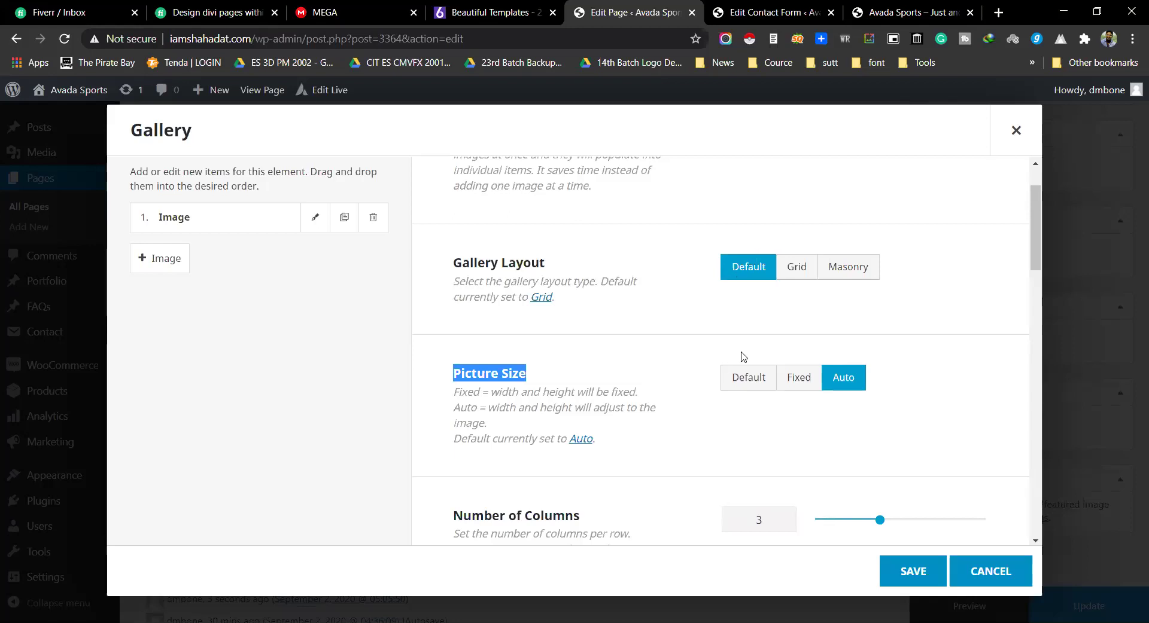
{"action": "scroll", "coordinate": [679, 372], "scroll_direction": "down", "scroll_amount": 2}
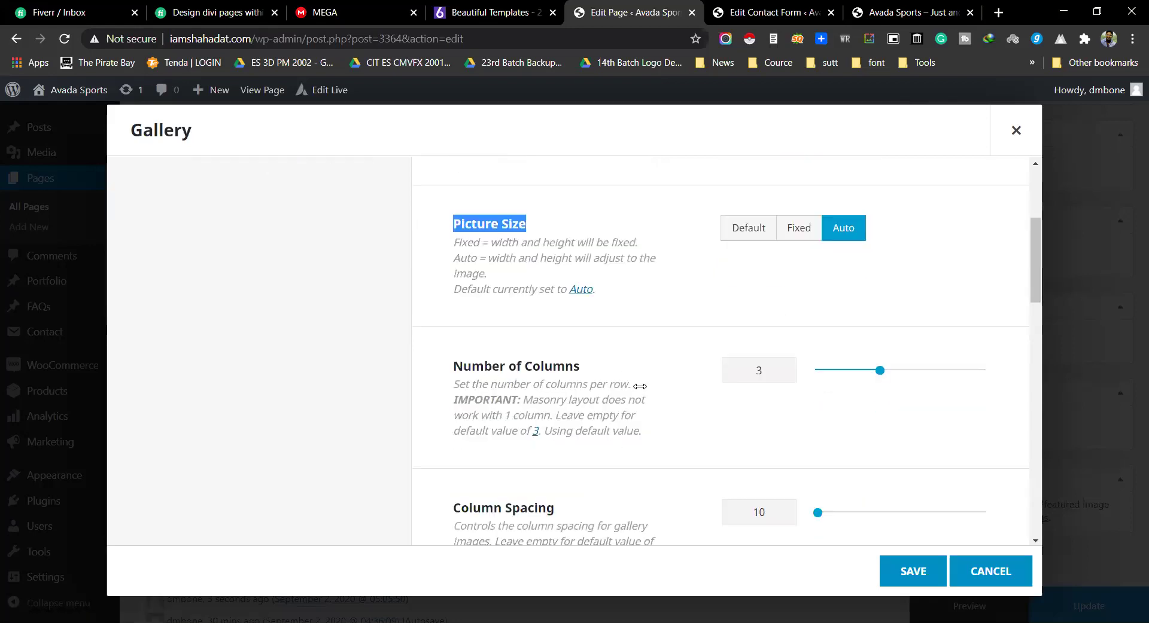
{"action": "left_click_drag", "start_coordinate": [891, 371], "coordinate": [948, 370]}
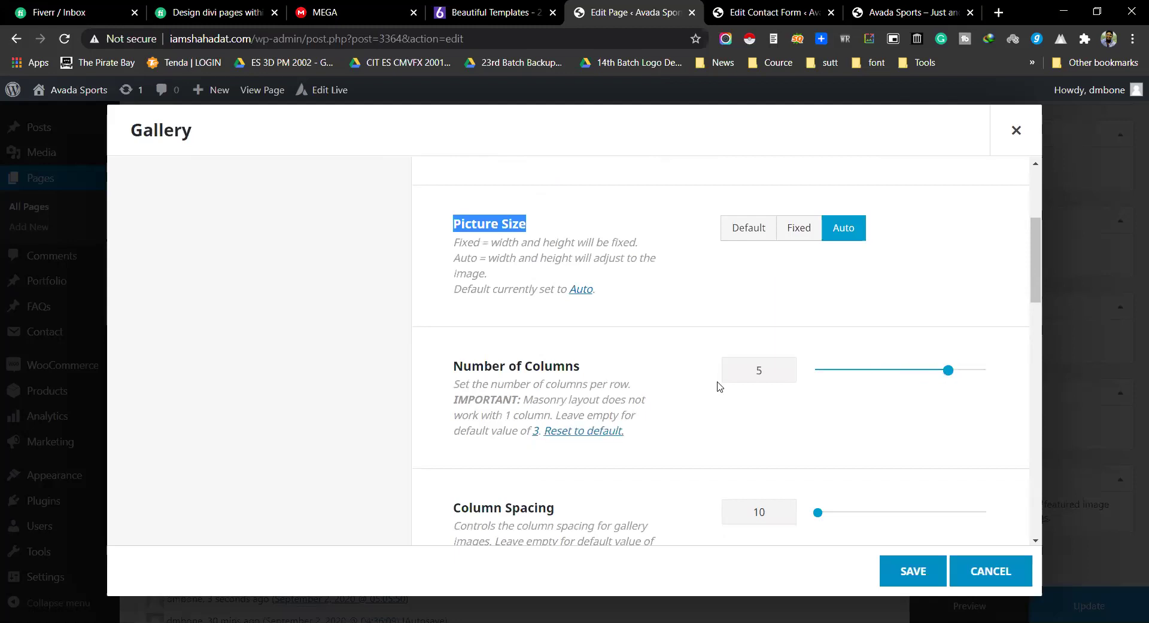
Step: Choose Zoom In as the gallery's hover type
{"action": "scroll", "coordinate": [718, 386], "scroll_direction": "down", "scroll_amount": 2}
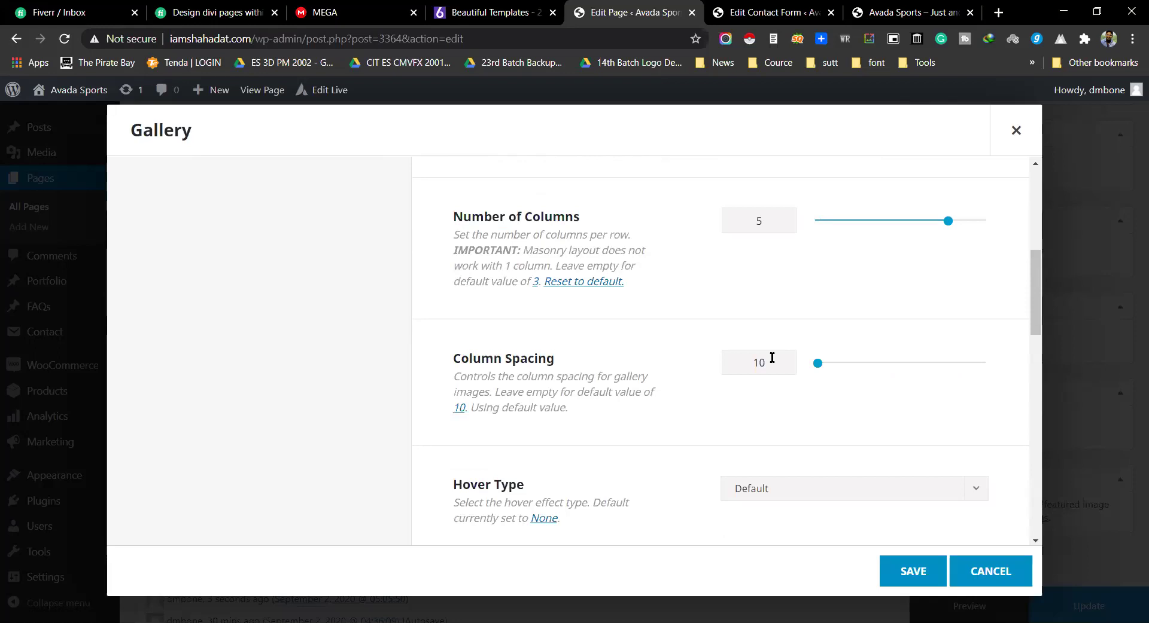
{"action": "scroll", "coordinate": [867, 335], "scroll_direction": "down", "scroll_amount": 3}
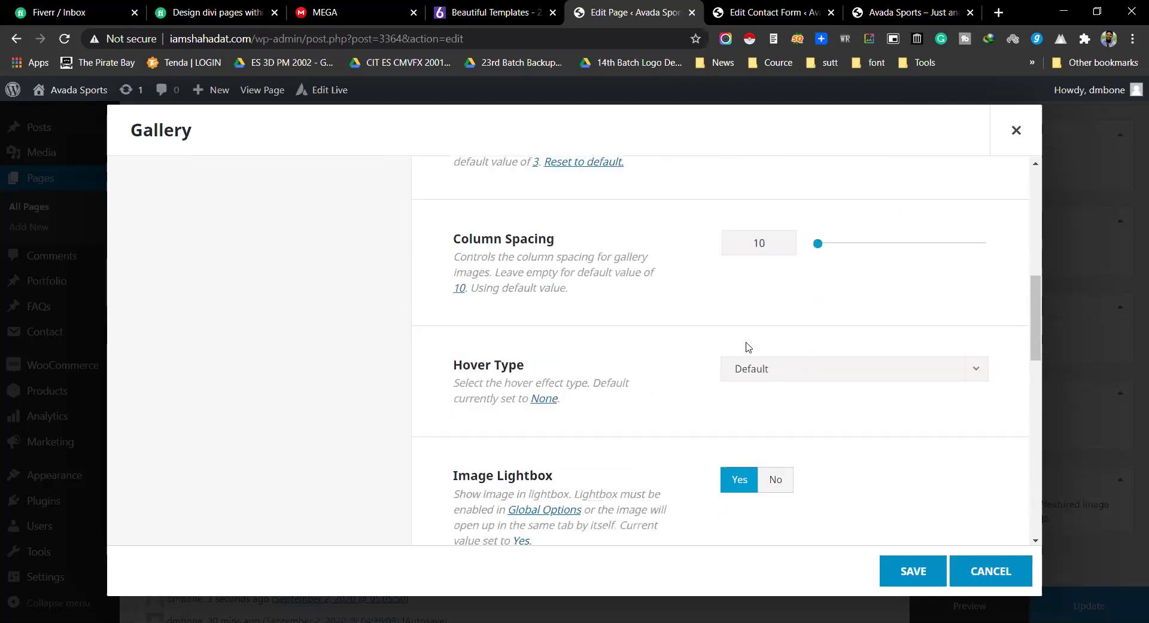
{"action": "left_click", "coordinate": [735, 343]}
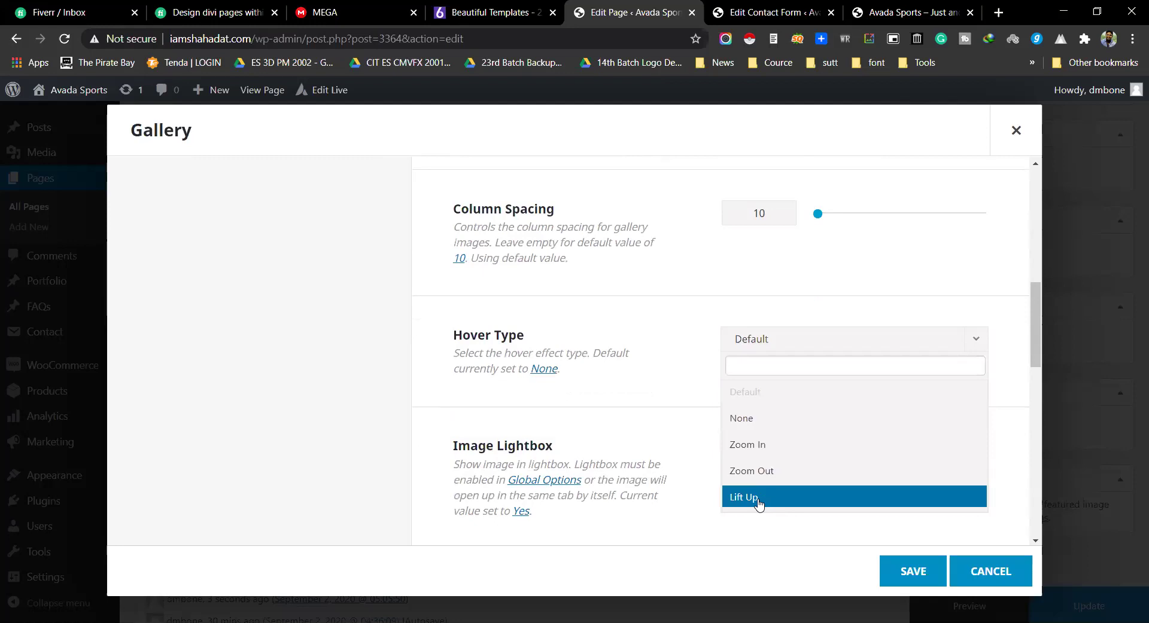
{"action": "left_click", "coordinate": [745, 444]}
{"action": "scroll", "coordinate": [648, 387], "scroll_direction": "down", "scroll_amount": 2}
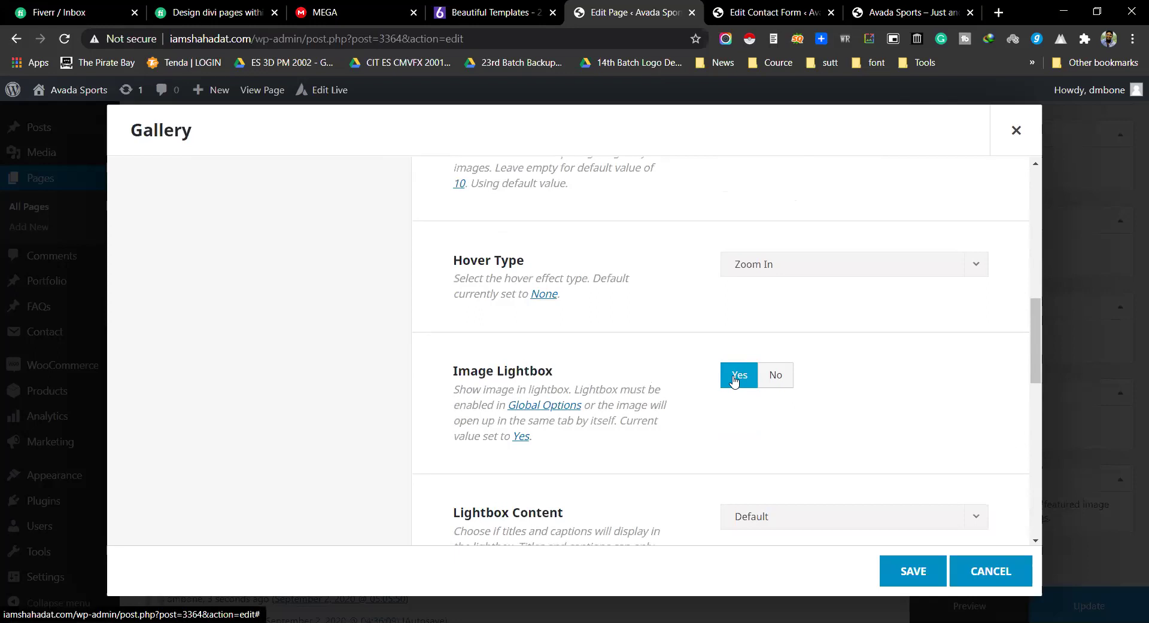
{"action": "scroll", "coordinate": [567, 413], "scroll_direction": "down", "scroll_amount": 3}
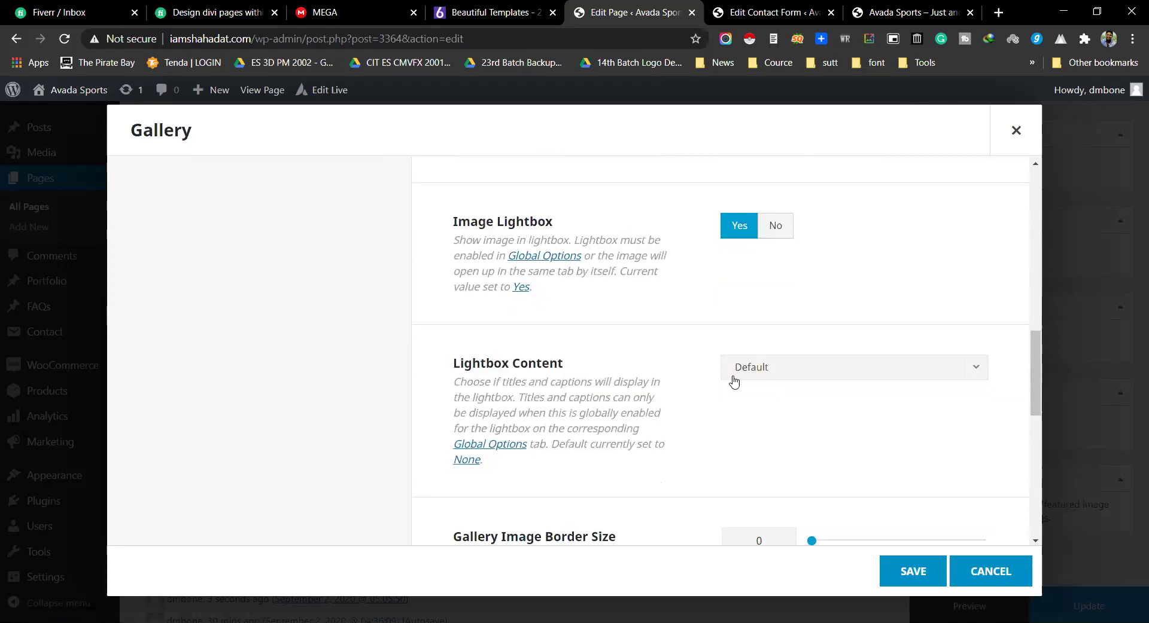
Step: Keep lightbox content at default and give gallery images a 2 px #444444 border
{"action": "left_click", "coordinate": [733, 377]}
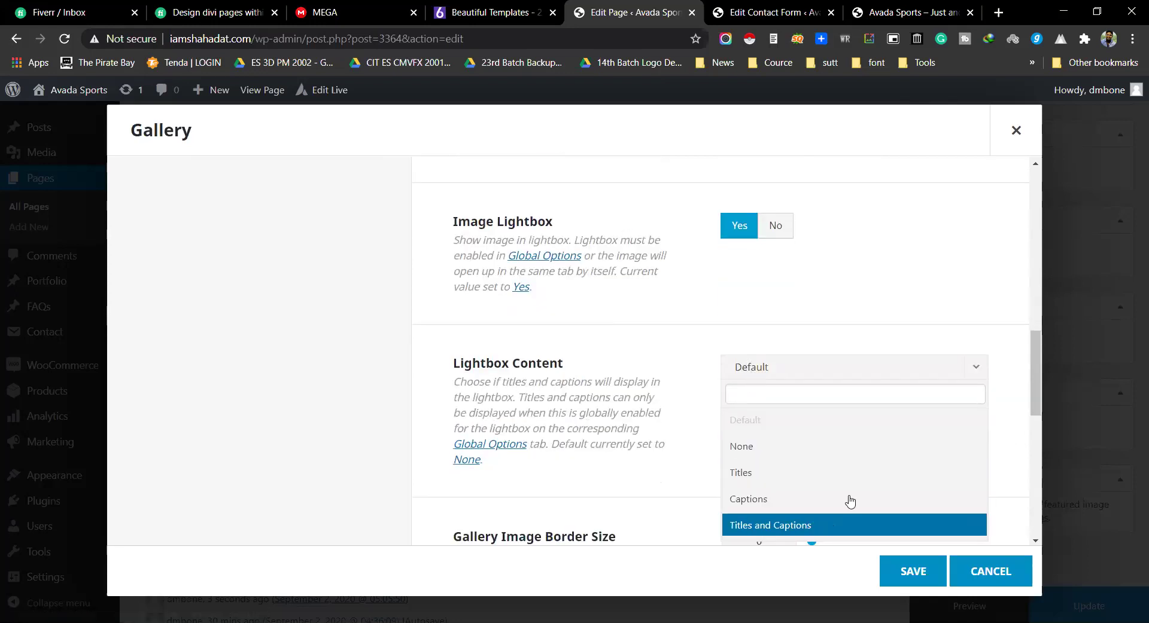
{"action": "left_click", "coordinate": [680, 382]}
{"action": "scroll", "coordinate": [658, 335], "scroll_direction": "down", "scroll_amount": 5}
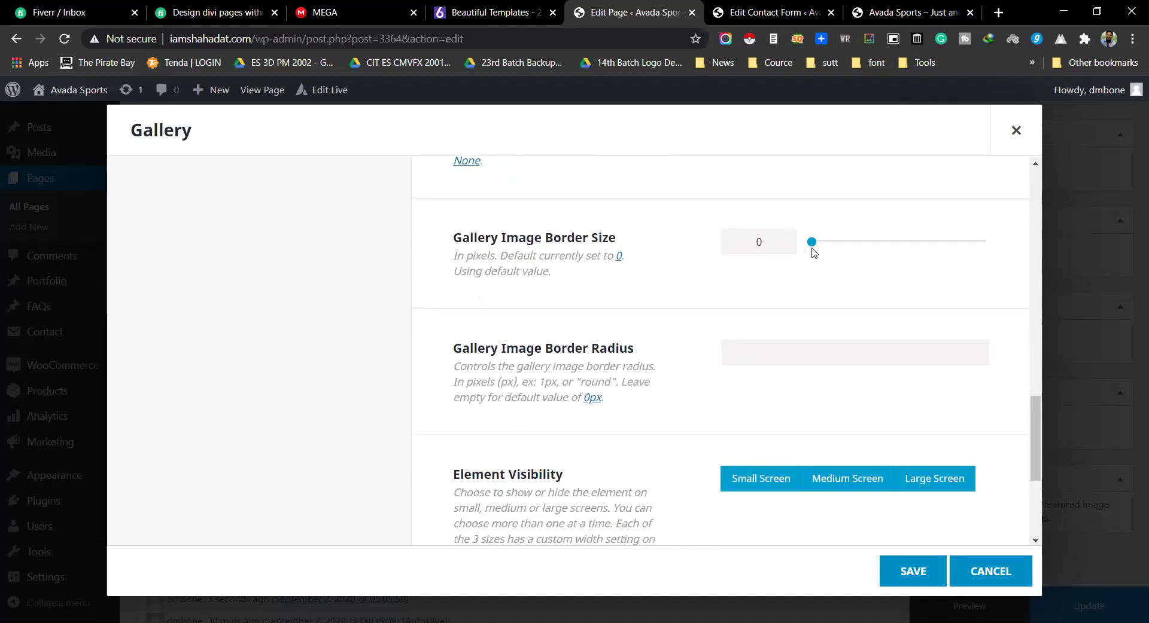
{"action": "left_click_drag", "start_coordinate": [810, 242], "coordinate": [817, 241]}
{"action": "left_click", "coordinate": [731, 354]}
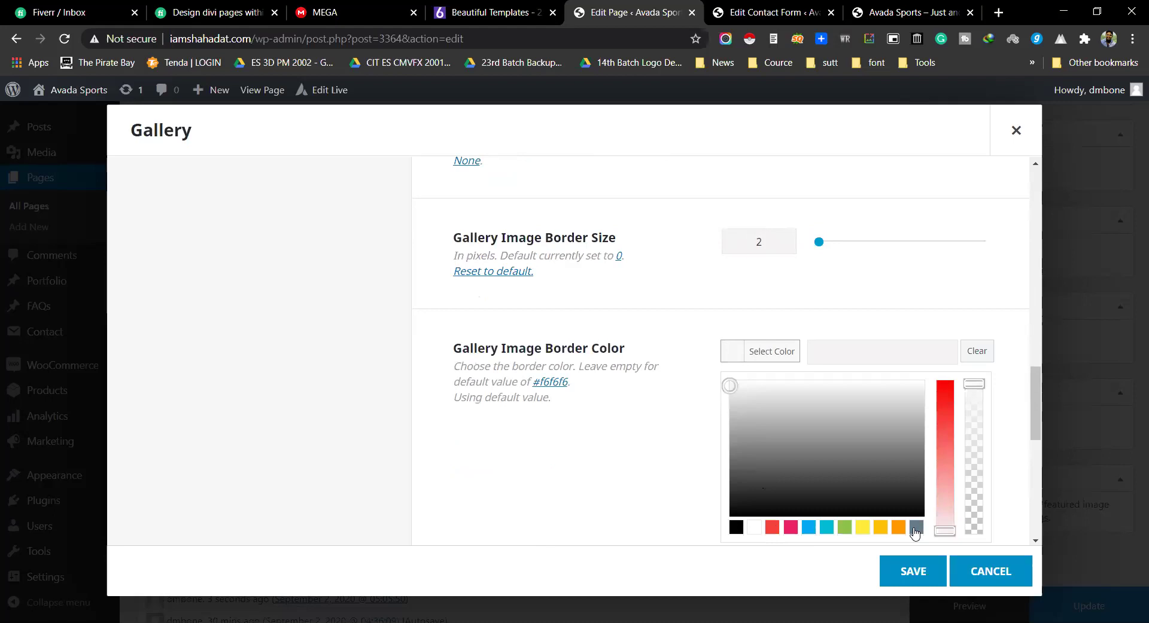
{"action": "left_click", "coordinate": [736, 527]}
{"action": "mouse_move", "coordinate": [748, 504]}
{"action": "left_mouse_down"}
{"action": "mouse_move", "coordinate": [774, 505]}
{"action": "mouse_move", "coordinate": [779, 480]}
{"action": "left_mouse_up"}
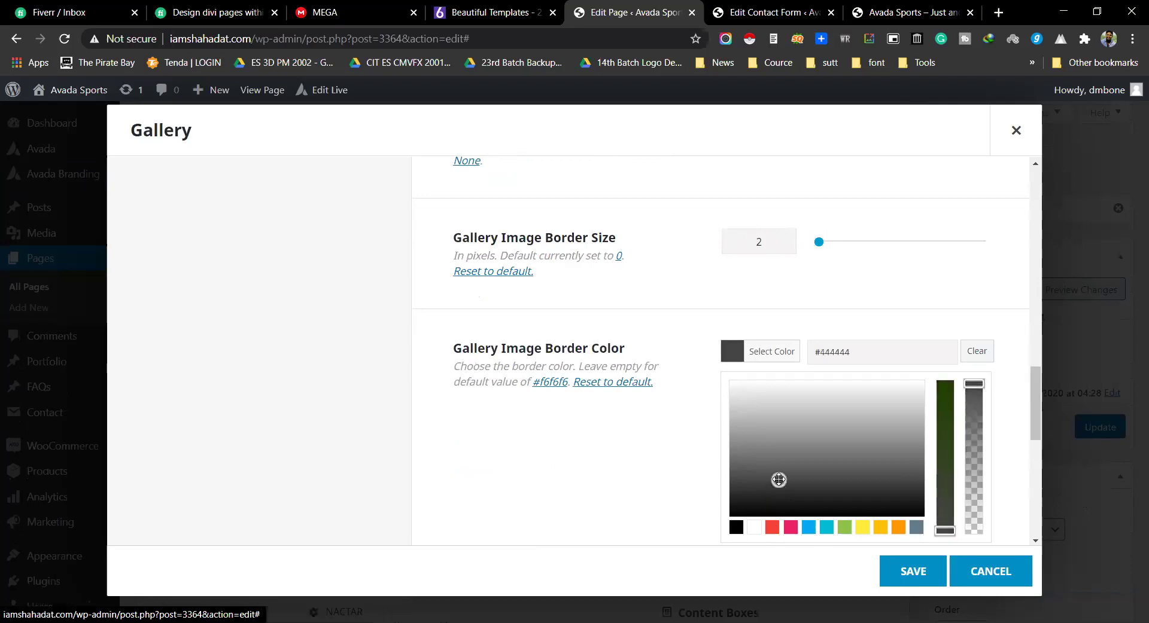
{"action": "left_click", "coordinate": [664, 472]}
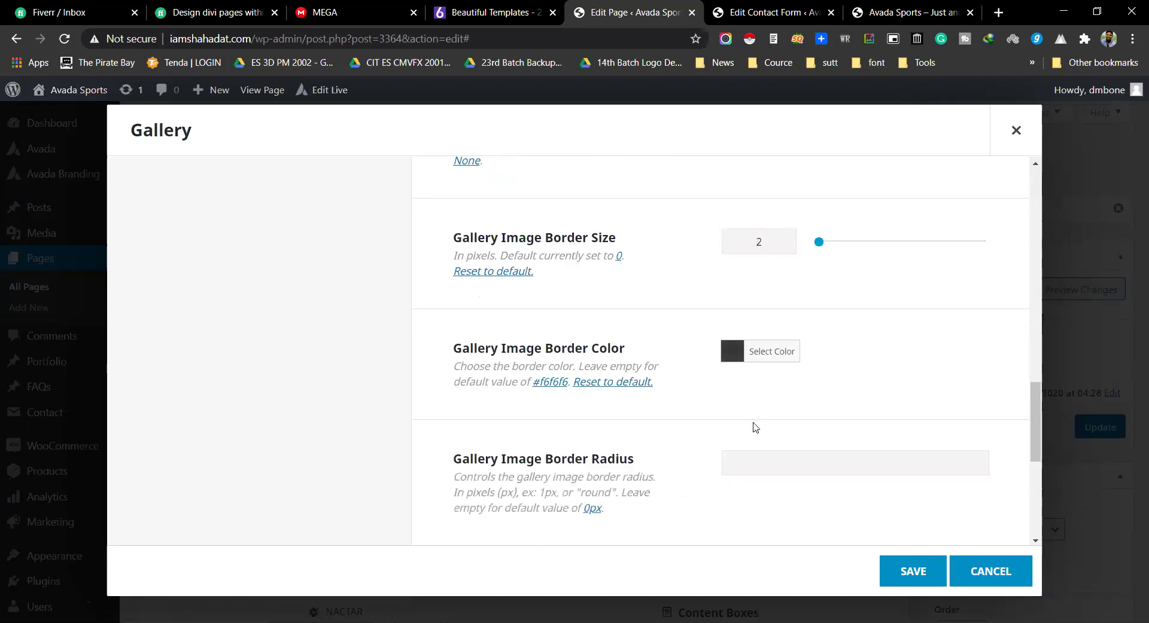
Step: Set the gallery image border radius to 20px
{"action": "scroll", "coordinate": [754, 425], "scroll_direction": "down", "scroll_amount": 3}
{"action": "left_click_drag", "start_coordinate": [452, 311], "coordinate": [762, 310]}
{"action": "left_click", "coordinate": [776, 312]}
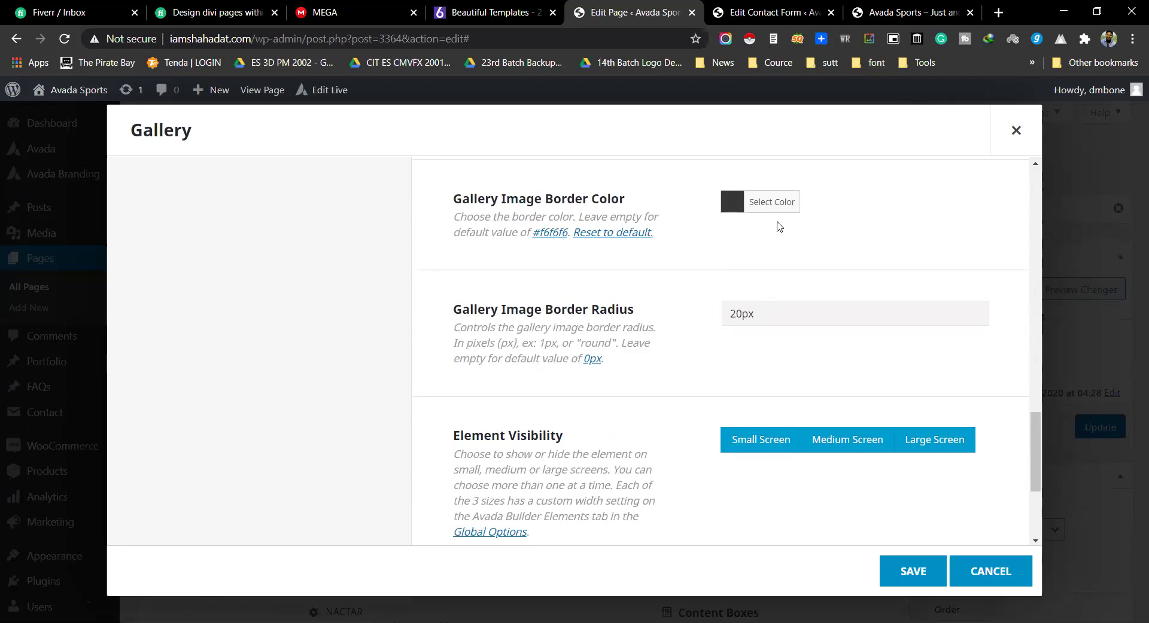
{"action": "scroll", "coordinate": [779, 226], "scroll_direction": "down", "scroll_amount": 3}
{"action": "scroll", "coordinate": [751, 439], "scroll_direction": "up", "scroll_amount": 15}
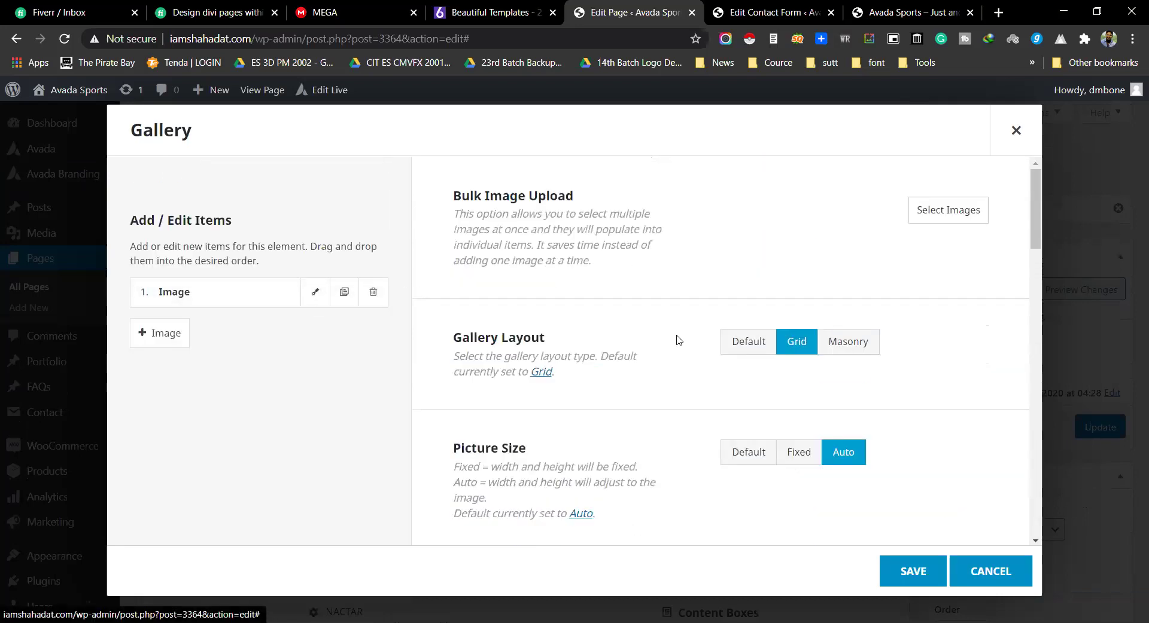
Step: Set the first gallery item's image to 308.jpg and save it
{"action": "left_click", "coordinate": [314, 298]}
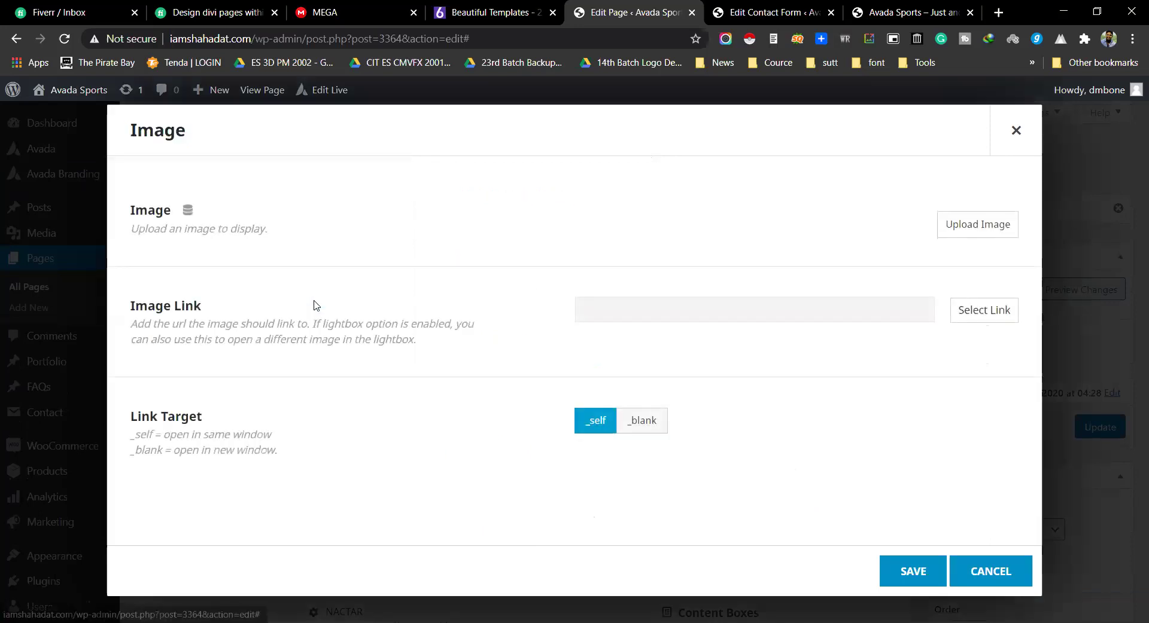
{"action": "left_click", "coordinate": [940, 230]}
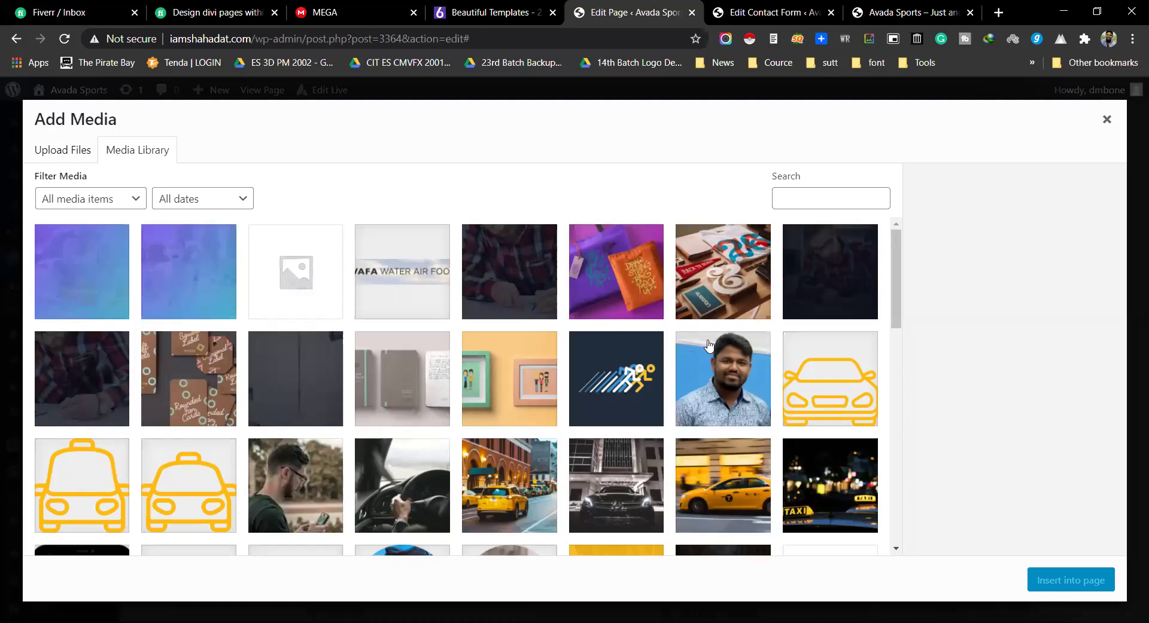
{"action": "left_click", "coordinate": [699, 279]}
{"action": "left_click", "coordinate": [608, 281]}
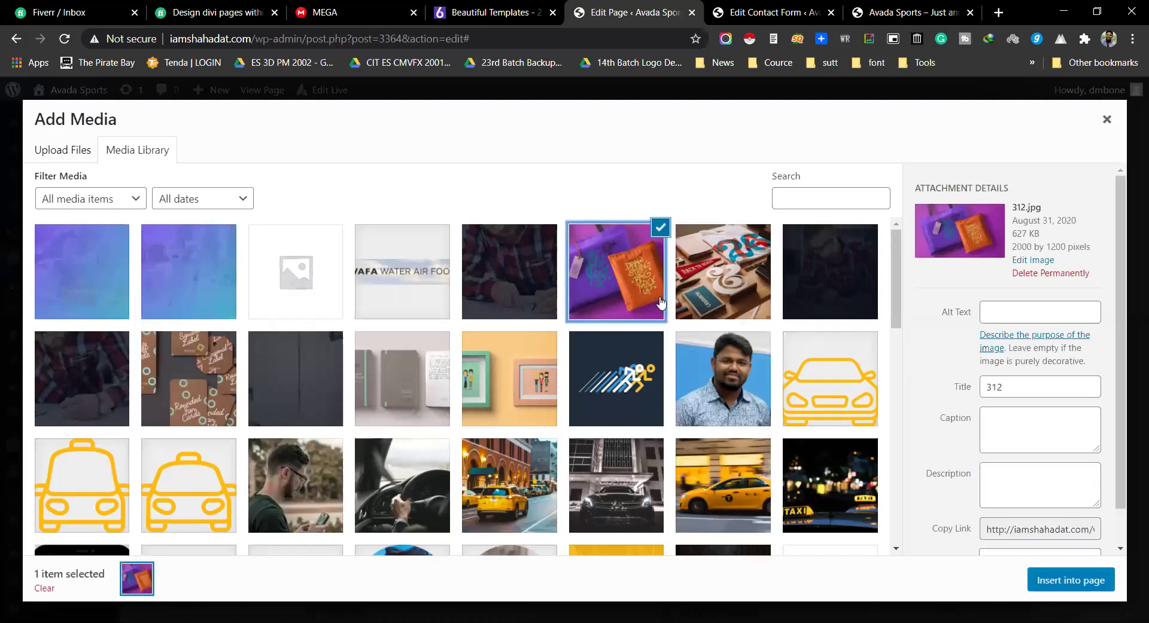
{"action": "left_click", "coordinate": [722, 279]}
{"action": "left_click", "coordinate": [1044, 581]}
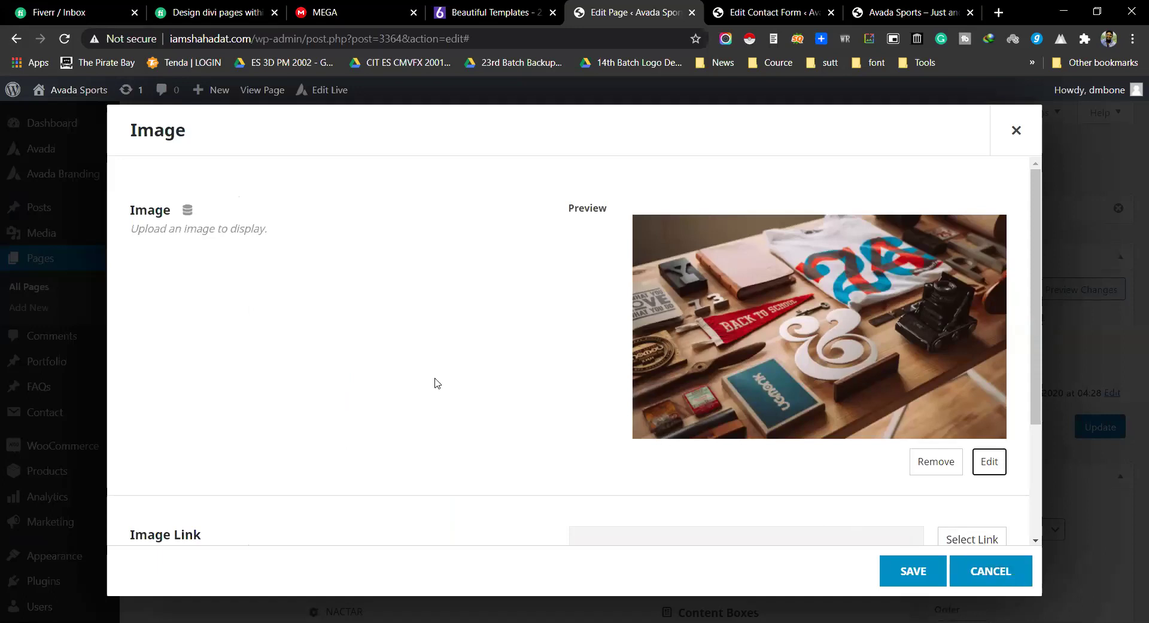
{"action": "scroll", "coordinate": [435, 379], "scroll_direction": "down", "scroll_amount": 3}
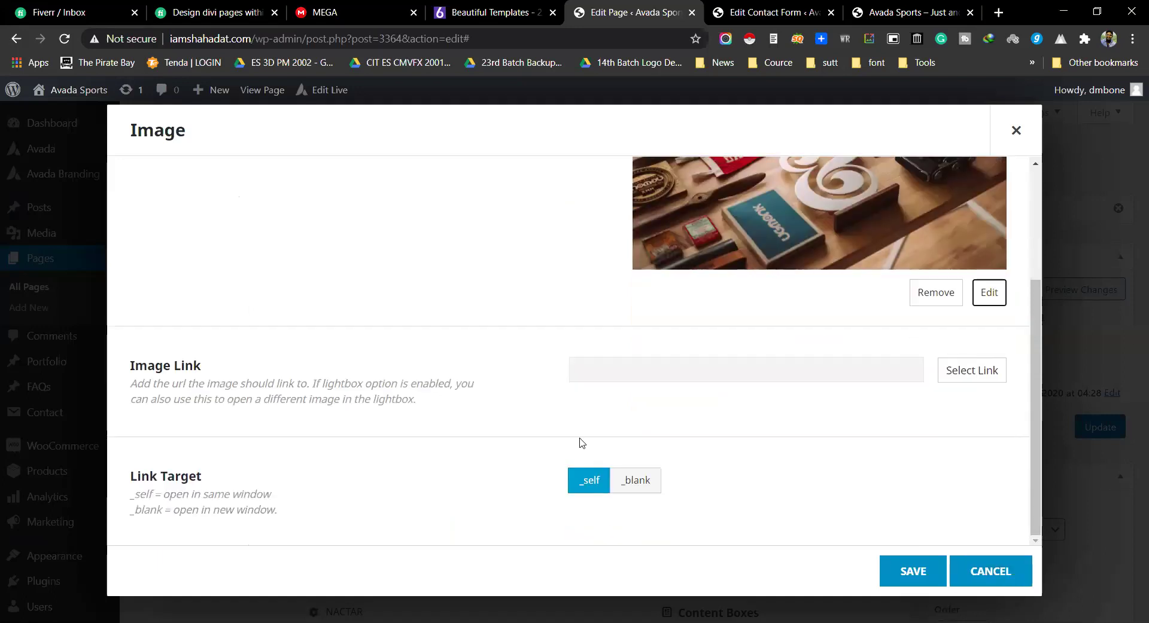
{"action": "left_click", "coordinate": [904, 570]}
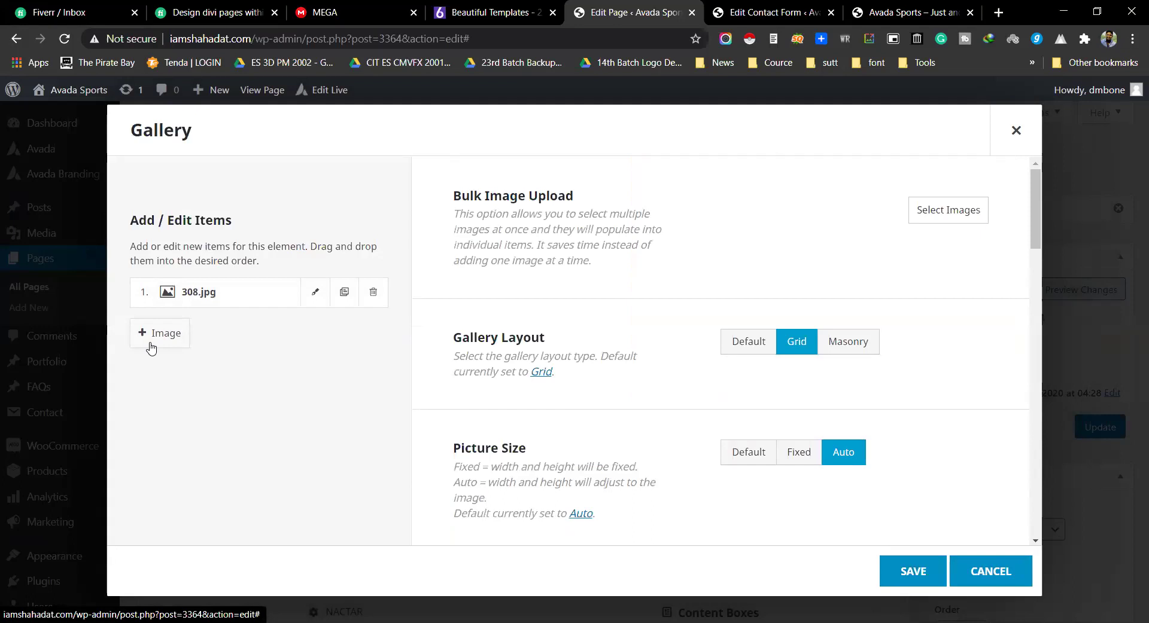
Step: Add a second item with the taxi-at-night photo, then delete that extra taxi item
{"action": "left_click", "coordinate": [152, 334]}
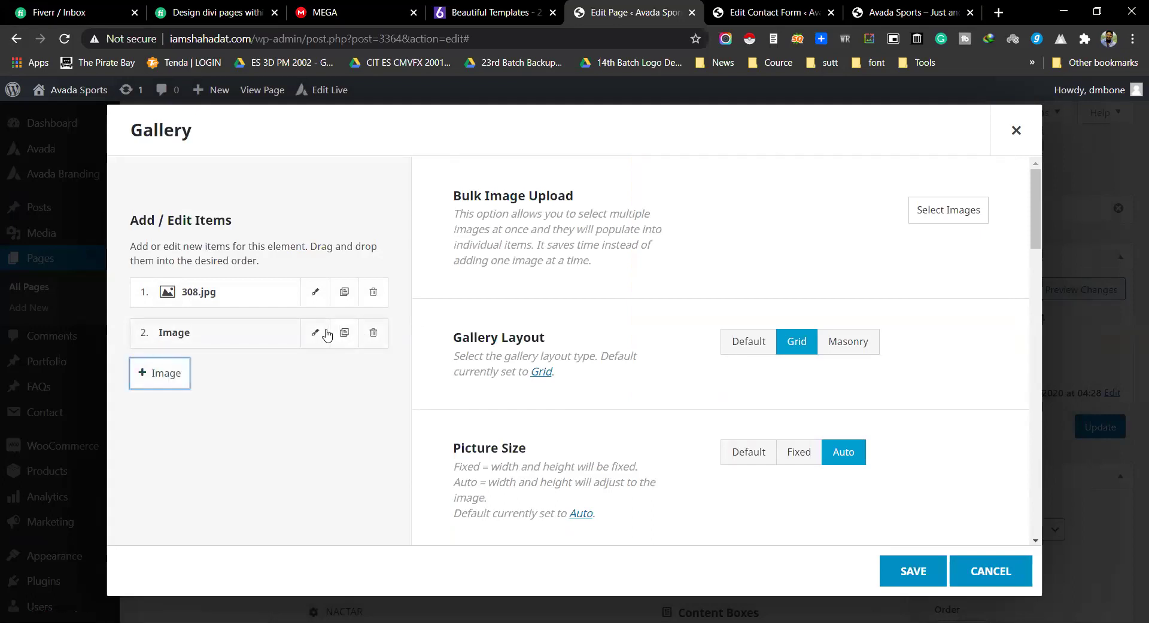
{"action": "left_click", "coordinate": [315, 328]}
{"action": "left_click", "coordinate": [978, 232]}
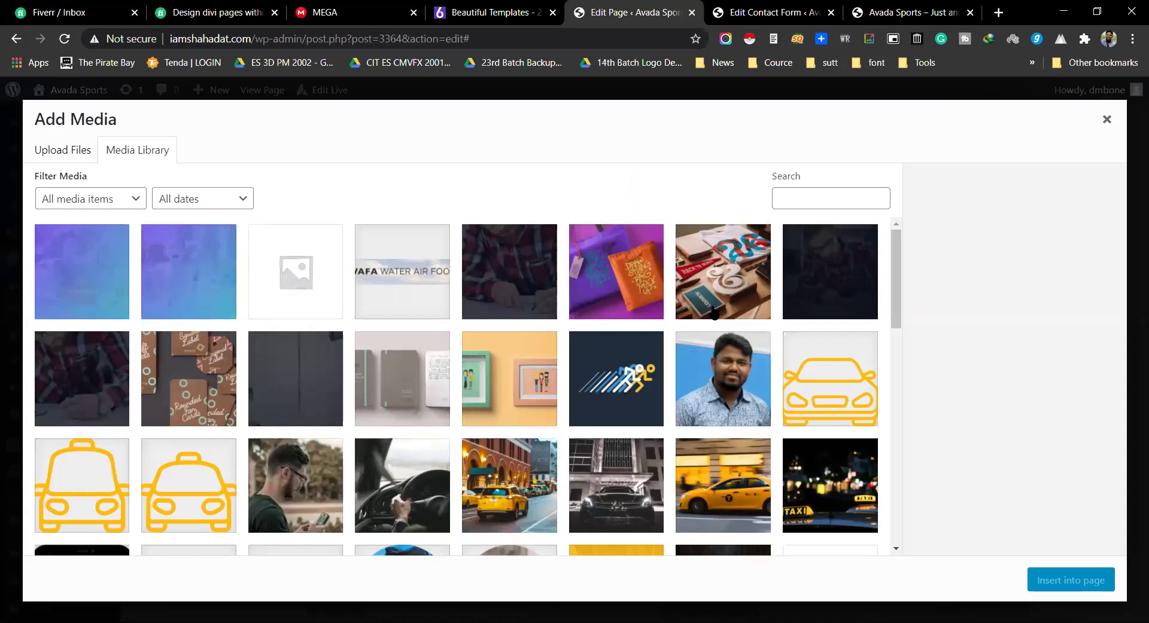
{"action": "left_click", "coordinate": [827, 450]}
{"action": "left_click", "coordinate": [1070, 580]}
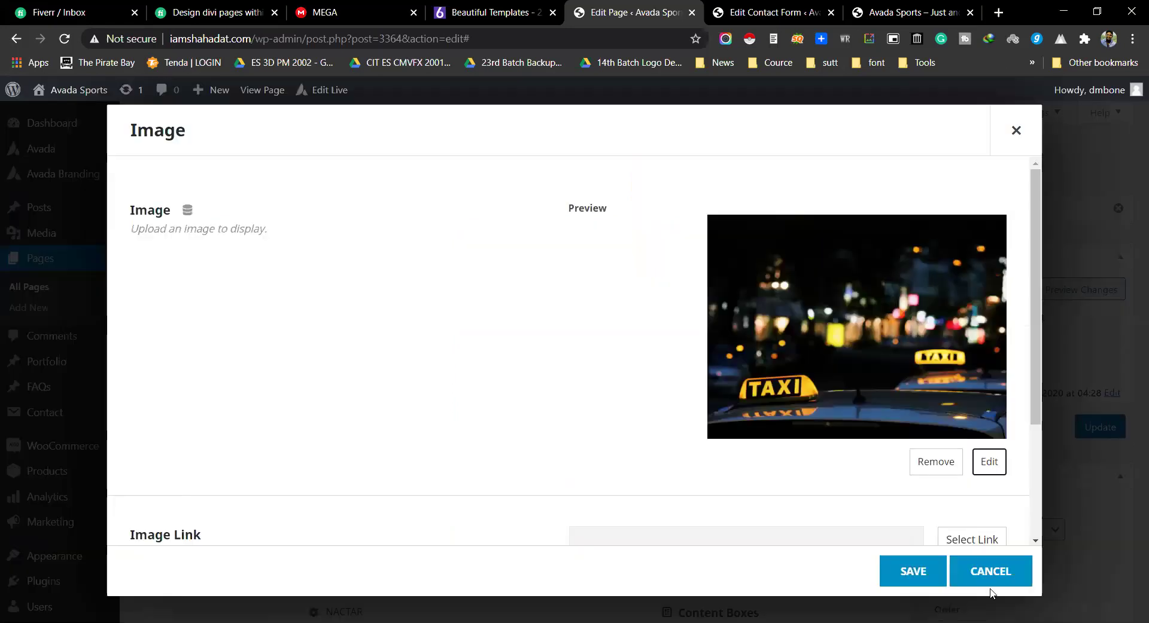
{"action": "left_click", "coordinate": [919, 583]}
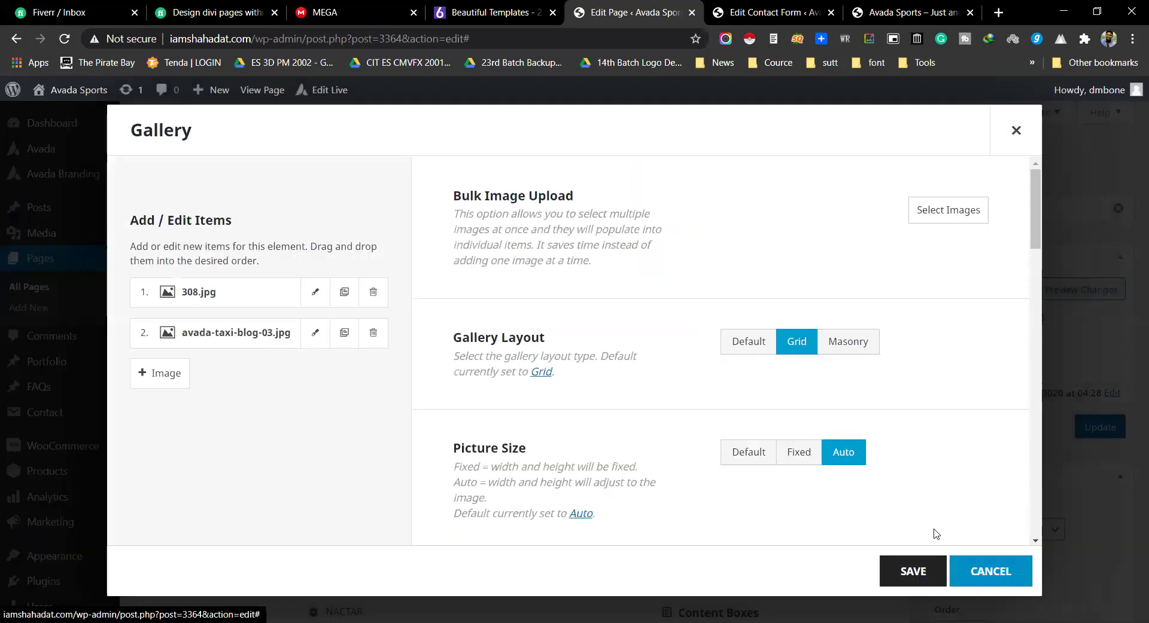
{"action": "left_click", "coordinate": [373, 328]}
Step: Add the car icon avada-taxi-business.png and the taxi street photo avada-taxi-blog-06.jpg
{"action": "left_click", "coordinate": [957, 212]}
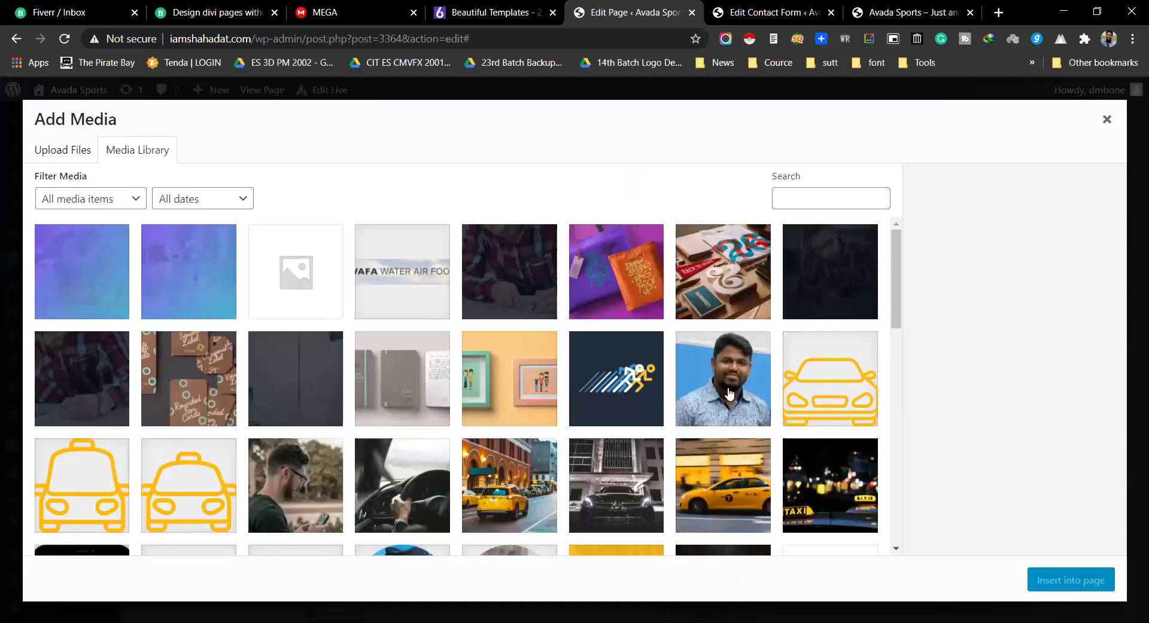
{"action": "left_click", "coordinate": [807, 379]}
{"action": "left_click", "coordinate": [1032, 593]}
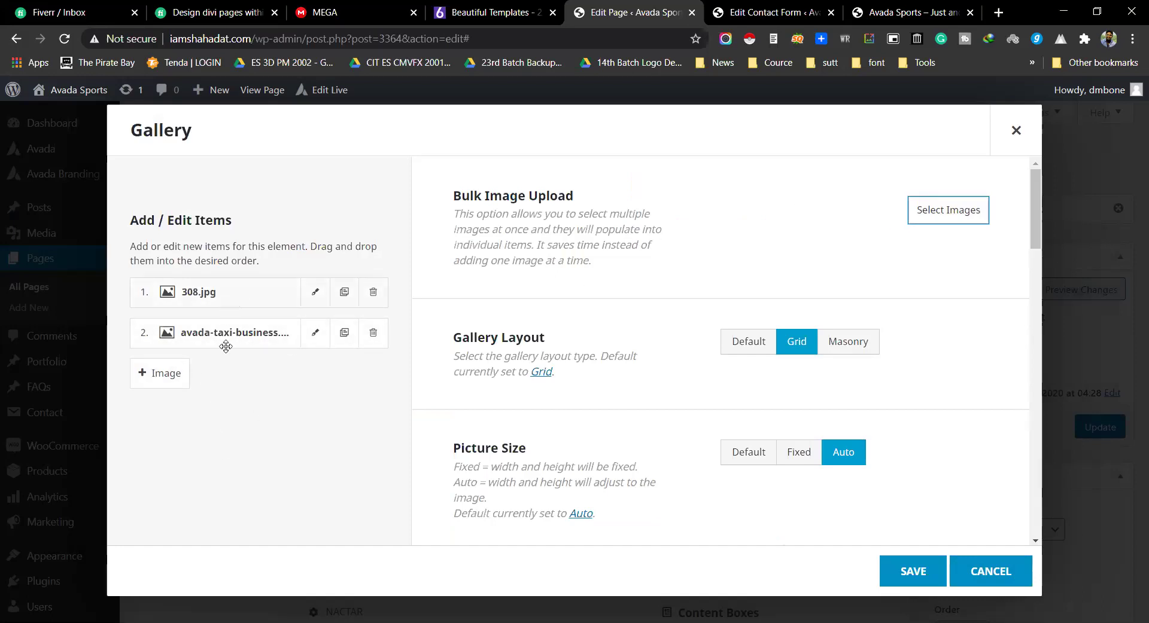
{"action": "left_click", "coordinate": [957, 210]}
{"action": "scroll", "coordinate": [504, 264], "scroll_direction": "down", "scroll_amount": 3}
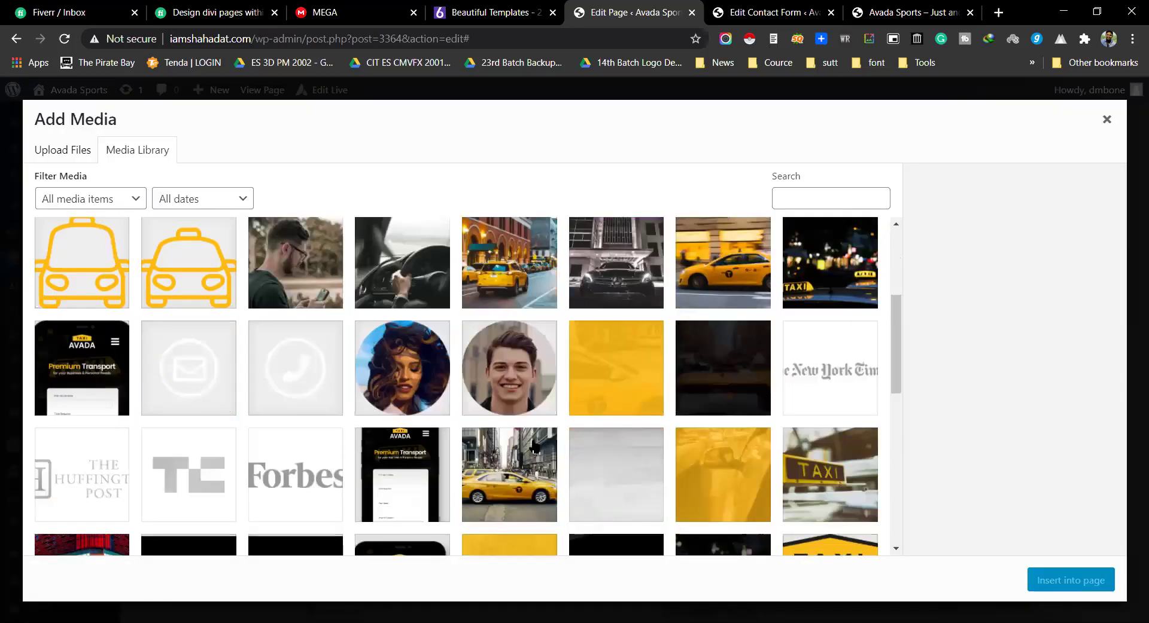
{"action": "left_click", "coordinate": [504, 264]}
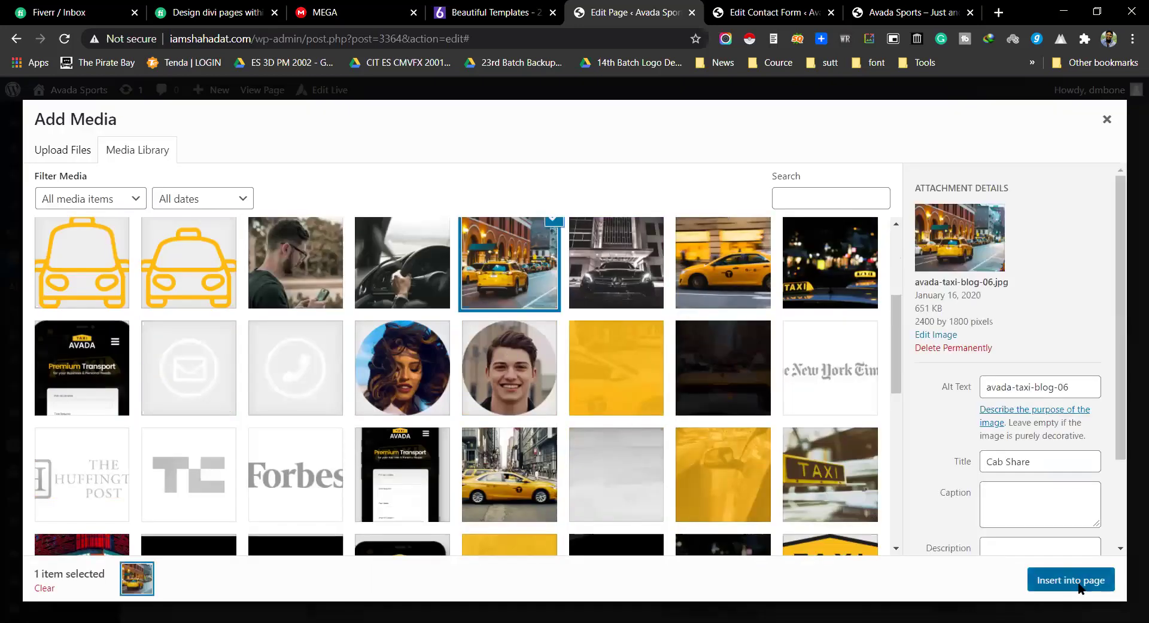
{"action": "left_click", "coordinate": [1077, 582]}
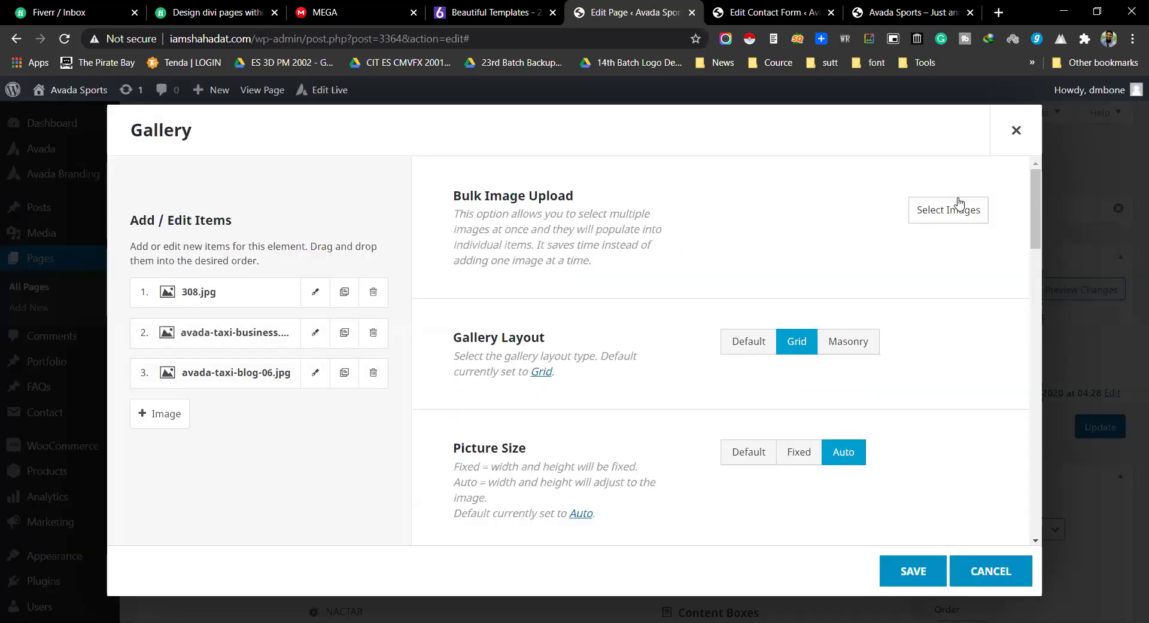
Step: Add the team-at-laptop and woman-at-laptop photos, and delete the empty fifth item
{"action": "left_click", "coordinate": [950, 207]}
{"action": "scroll", "coordinate": [408, 347], "scroll_direction": "down", "scroll_amount": 4}
{"action": "scroll", "coordinate": [409, 347], "scroll_direction": "down", "scroll_amount": 7}
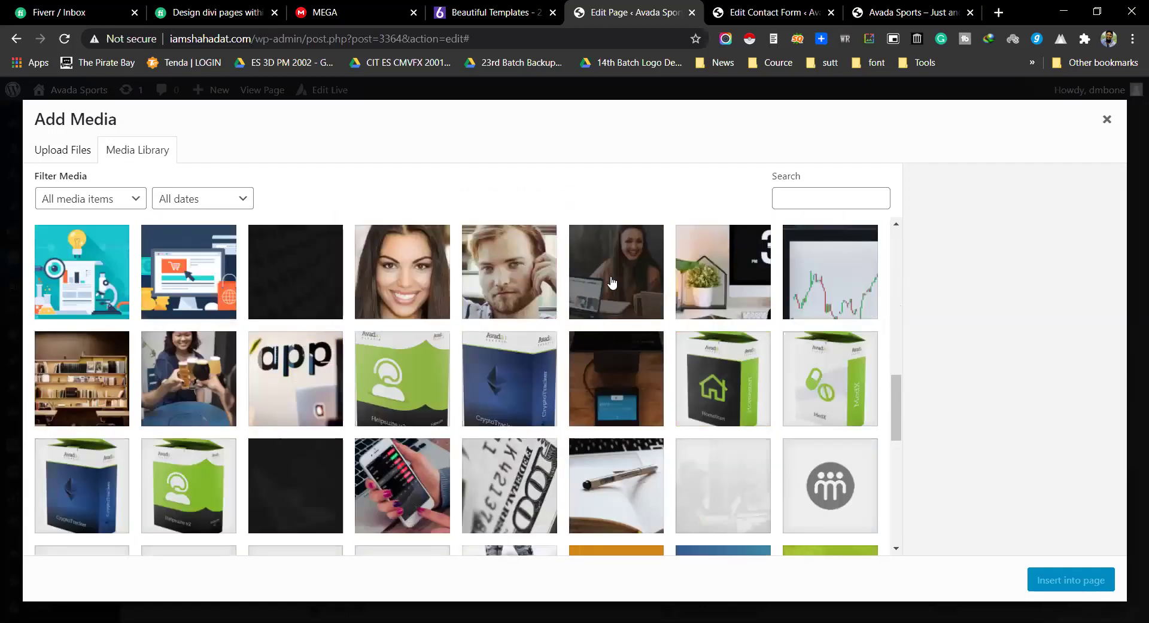
{"action": "left_click", "coordinate": [612, 283]}
{"action": "left_click", "coordinate": [1053, 578]}
{"action": "left_click", "coordinate": [913, 226]}
{"action": "scroll", "coordinate": [730, 376], "scroll_direction": "down", "scroll_amount": 10}
{"action": "scroll", "coordinate": [730, 375], "scroll_direction": "down", "scroll_amount": 15}
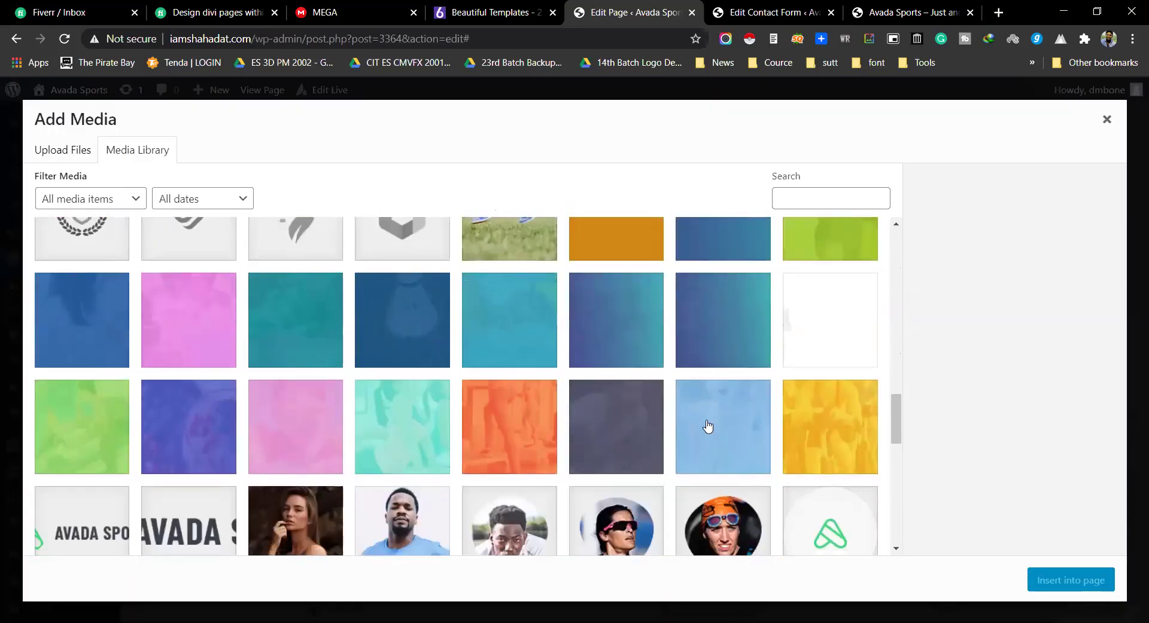
{"action": "scroll", "coordinate": [708, 426], "scroll_direction": "down", "scroll_amount": 5}
{"action": "left_click", "coordinate": [708, 366]}
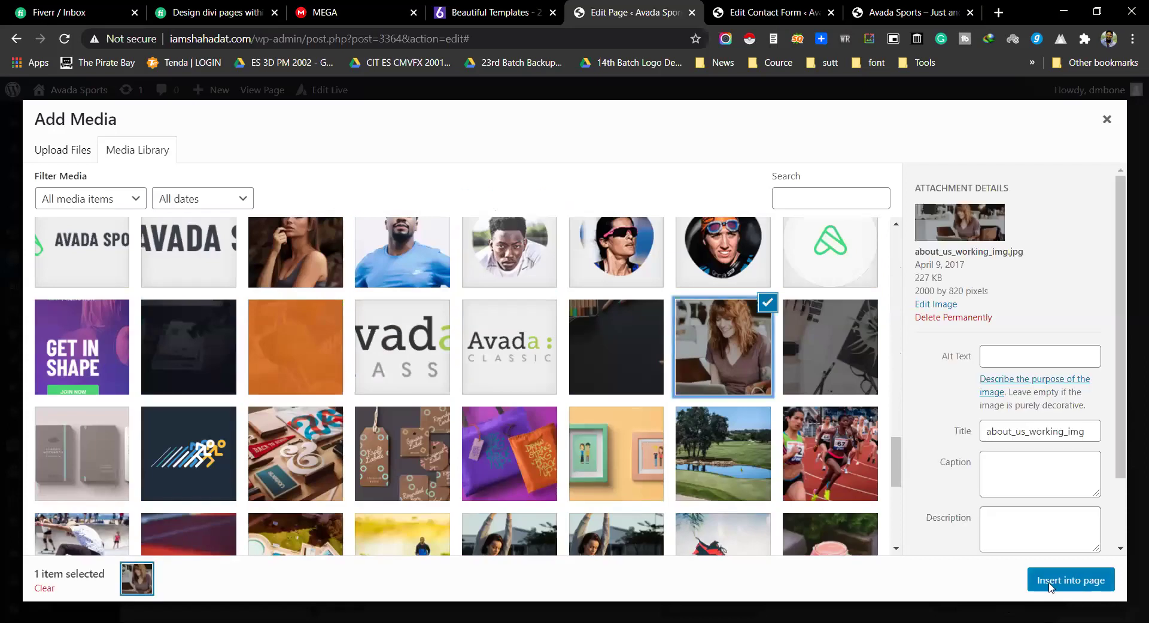
{"action": "left_click", "coordinate": [1056, 581]}
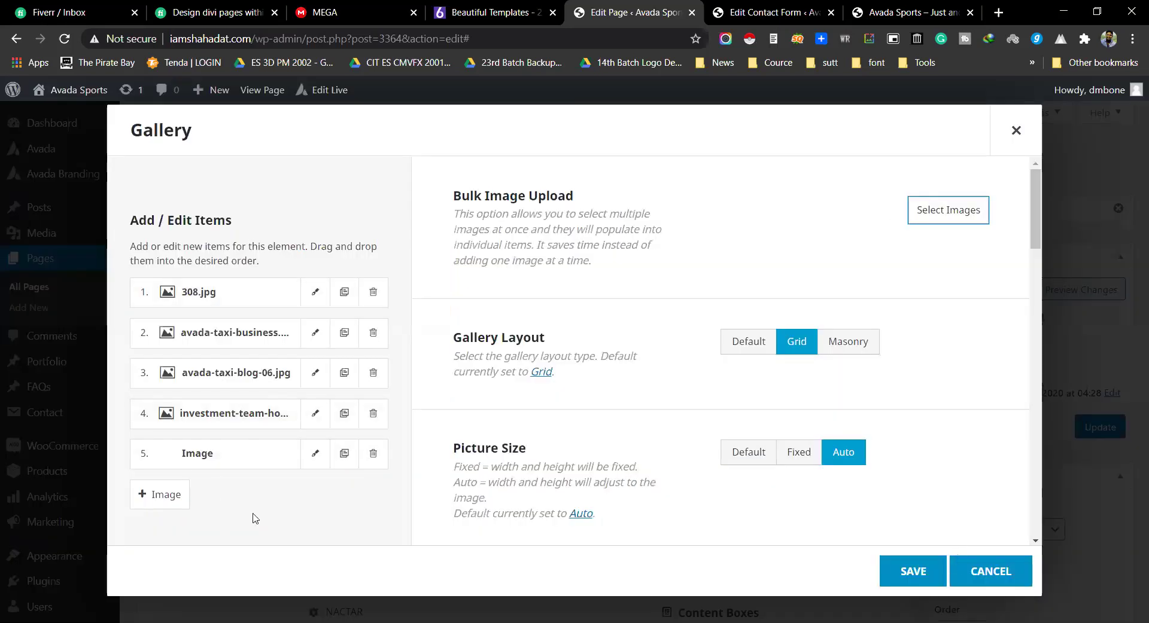
{"action": "left_click", "coordinate": [373, 454]}
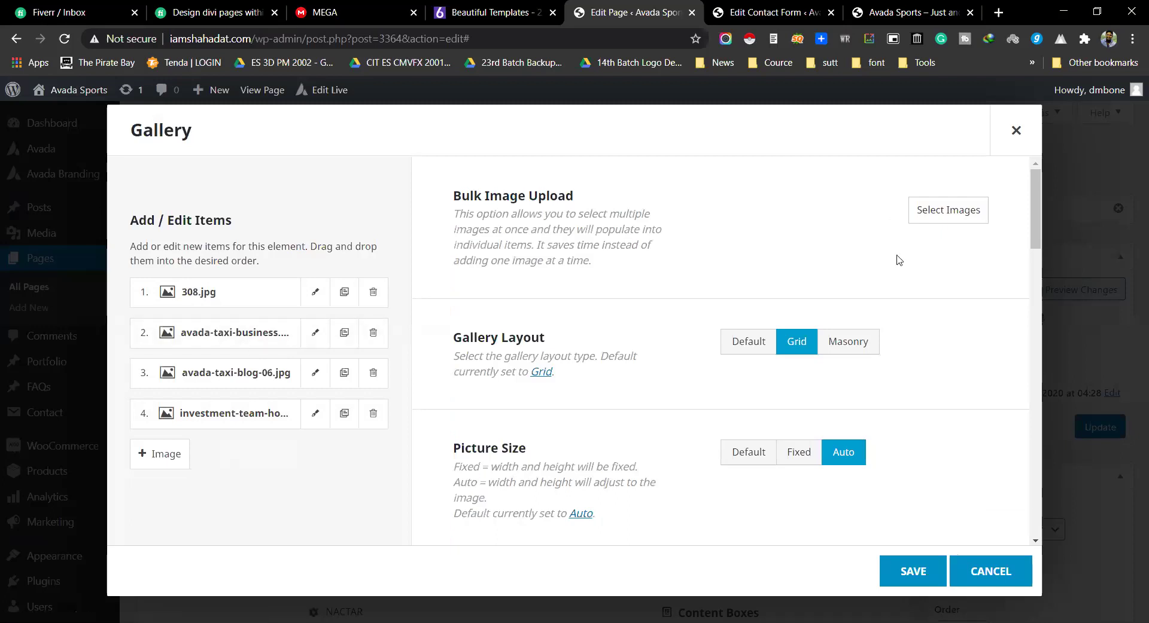
Step: Add the hand-holding-phone photo and portfolio3-banner.jpg as the sixth image, then save the gallery
{"action": "left_click", "coordinate": [948, 212]}
{"action": "scroll", "coordinate": [769, 436], "scroll_direction": "down", "scroll_amount": 15}
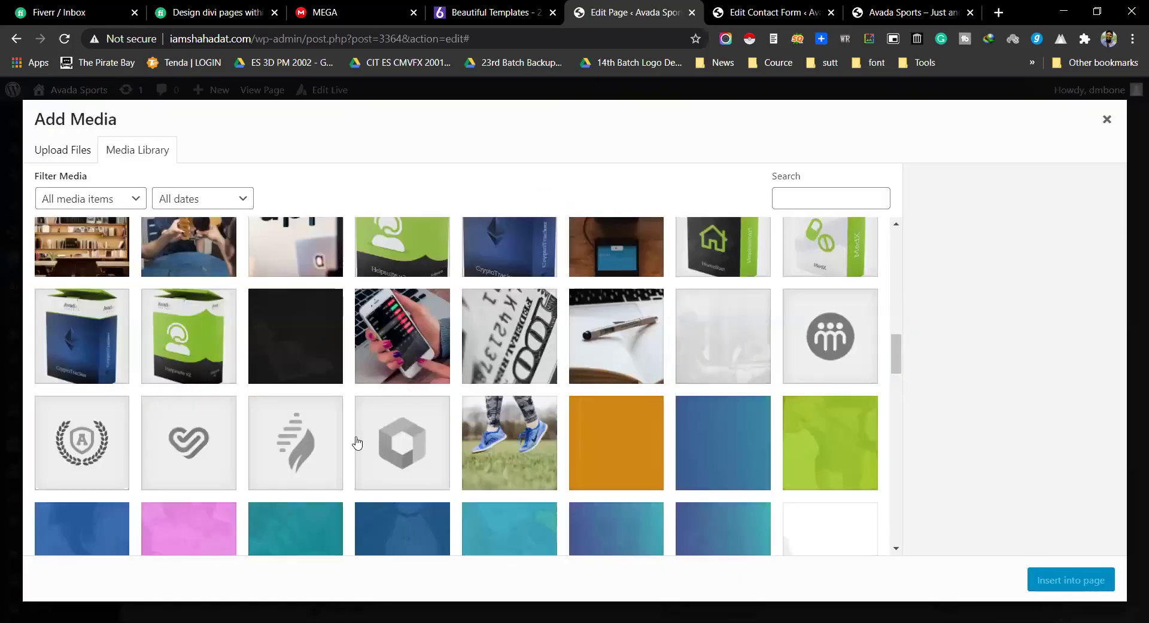
{"action": "left_click", "coordinate": [369, 328]}
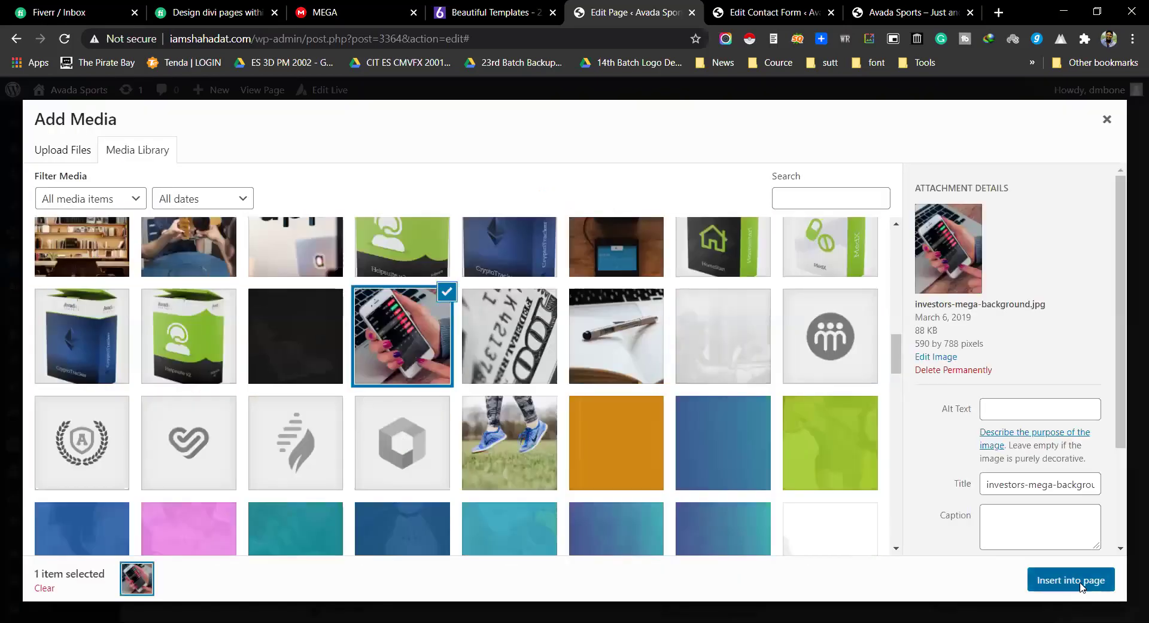
{"action": "left_click", "coordinate": [1077, 582]}
{"action": "left_click", "coordinate": [924, 217]}
{"action": "scroll", "coordinate": [278, 522], "scroll_direction": "down", "scroll_amount": 1}
{"action": "scroll", "coordinate": [279, 521], "scroll_direction": "down", "scroll_amount": 20}
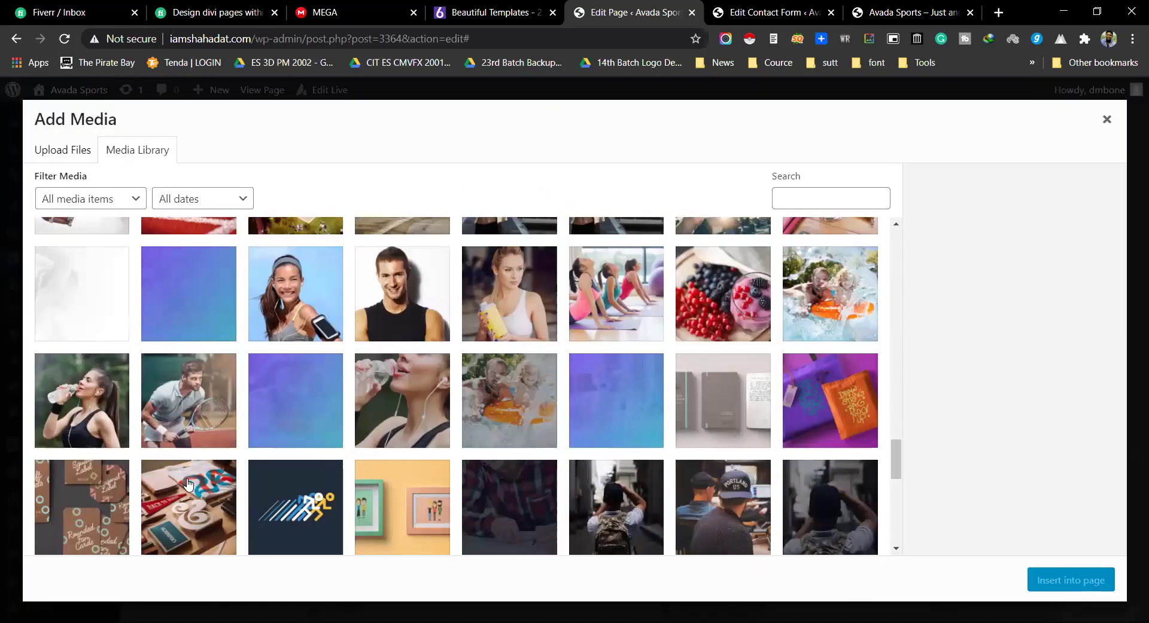
{"action": "left_click", "coordinate": [188, 485]}
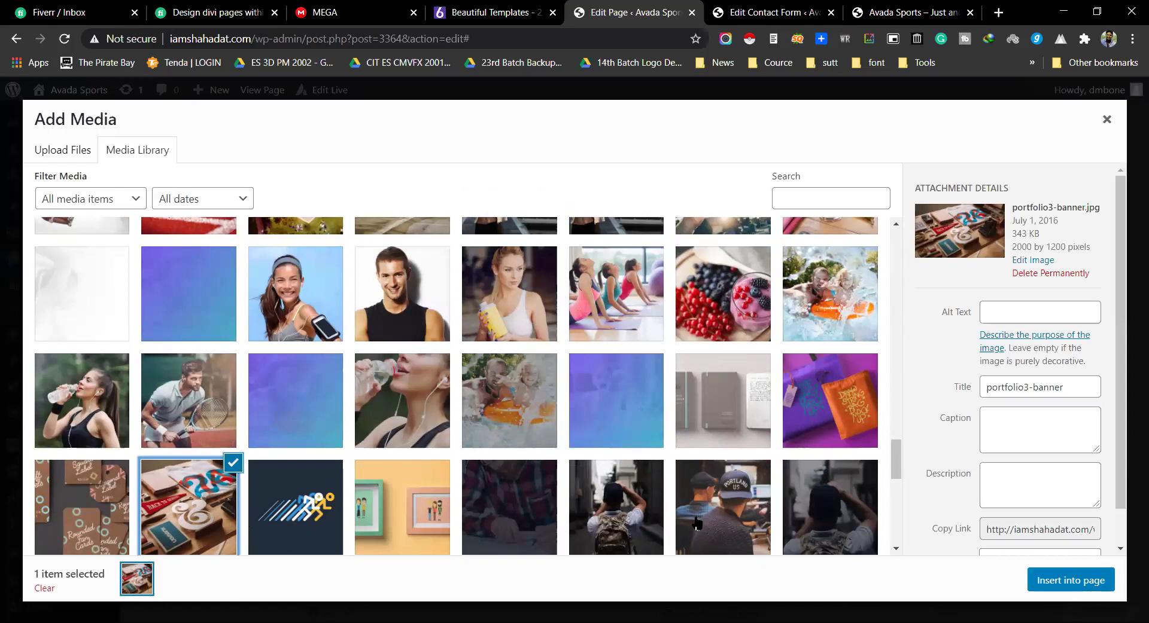
{"action": "left_click", "coordinate": [1052, 579]}
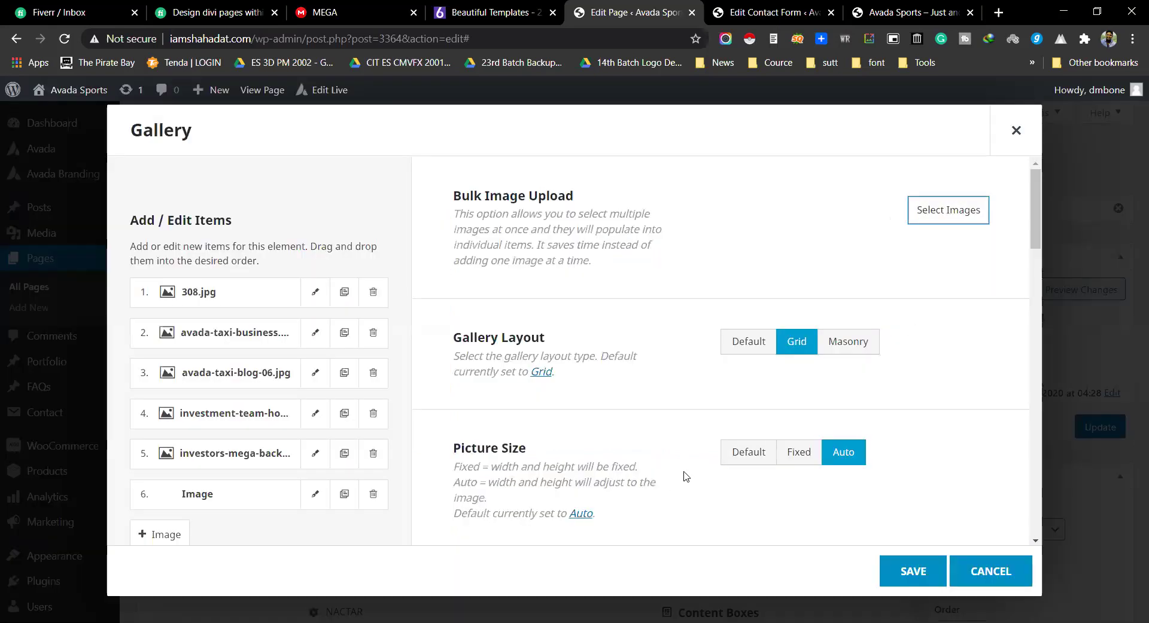
{"action": "left_click", "coordinate": [911, 572]}
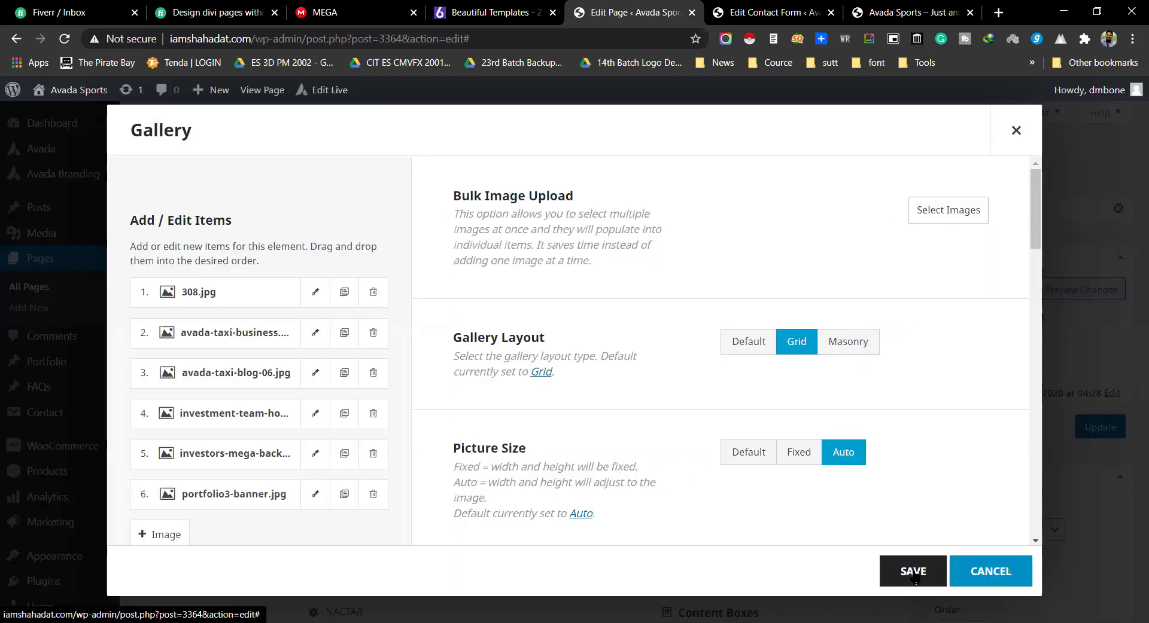
{"action": "scroll", "coordinate": [574, 359], "scroll_direction": "down", "scroll_amount": 20}
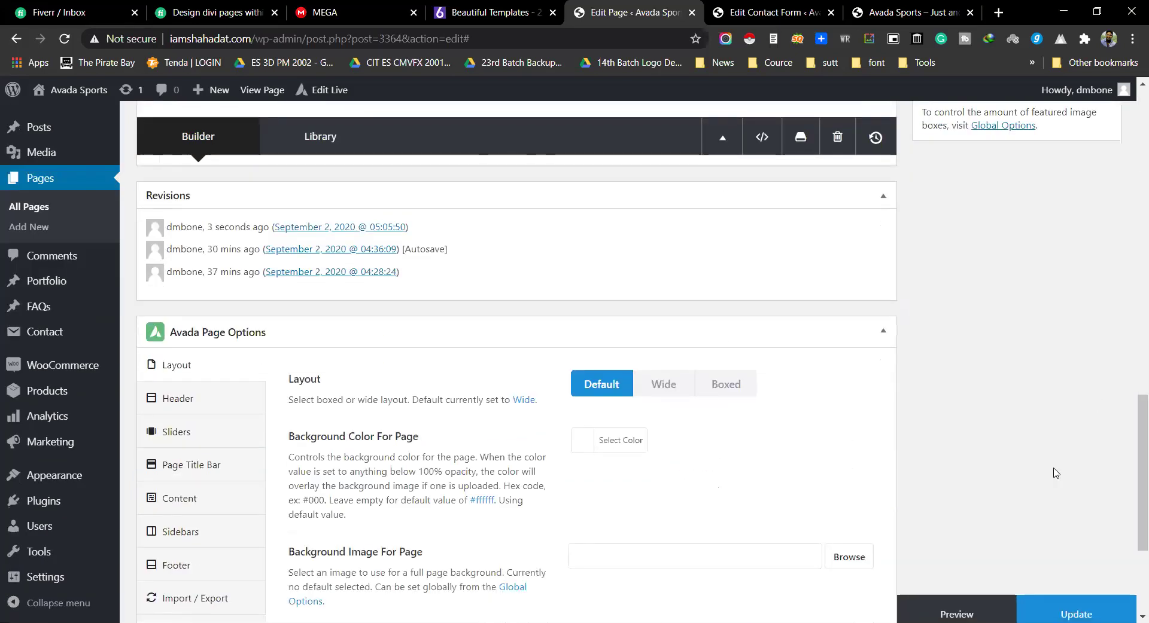
Step: Preview the page in a new tab and scroll down to the gallery
{"action": "left_click", "coordinate": [957, 606]}
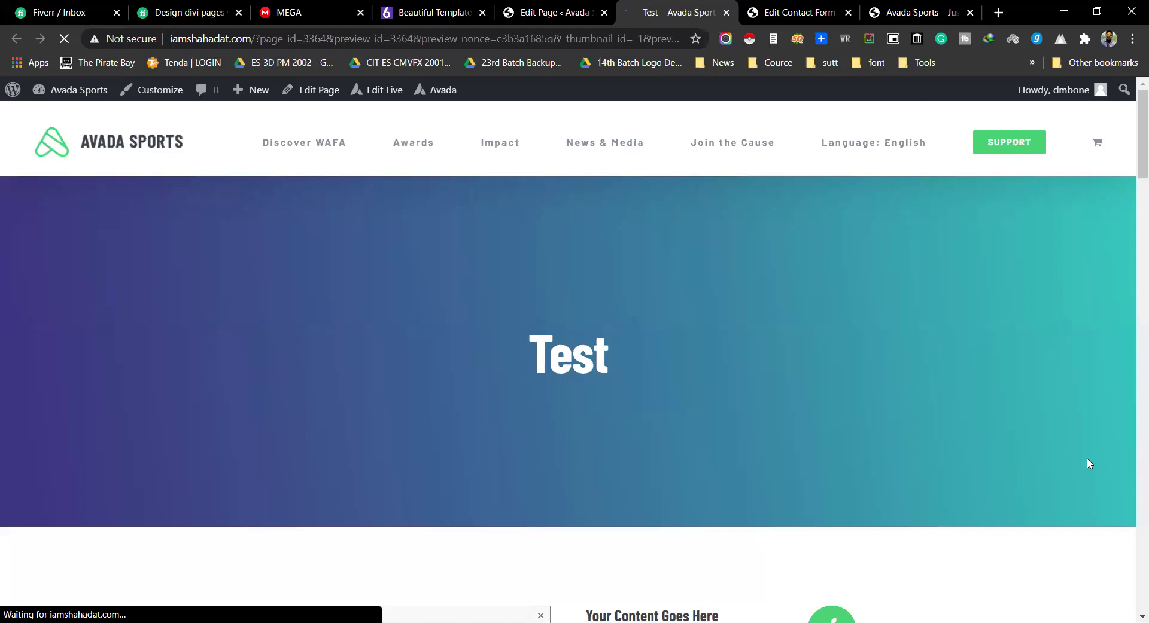
{"action": "scroll", "coordinate": [989, 433], "scroll_direction": "down", "scroll_amount": 20}
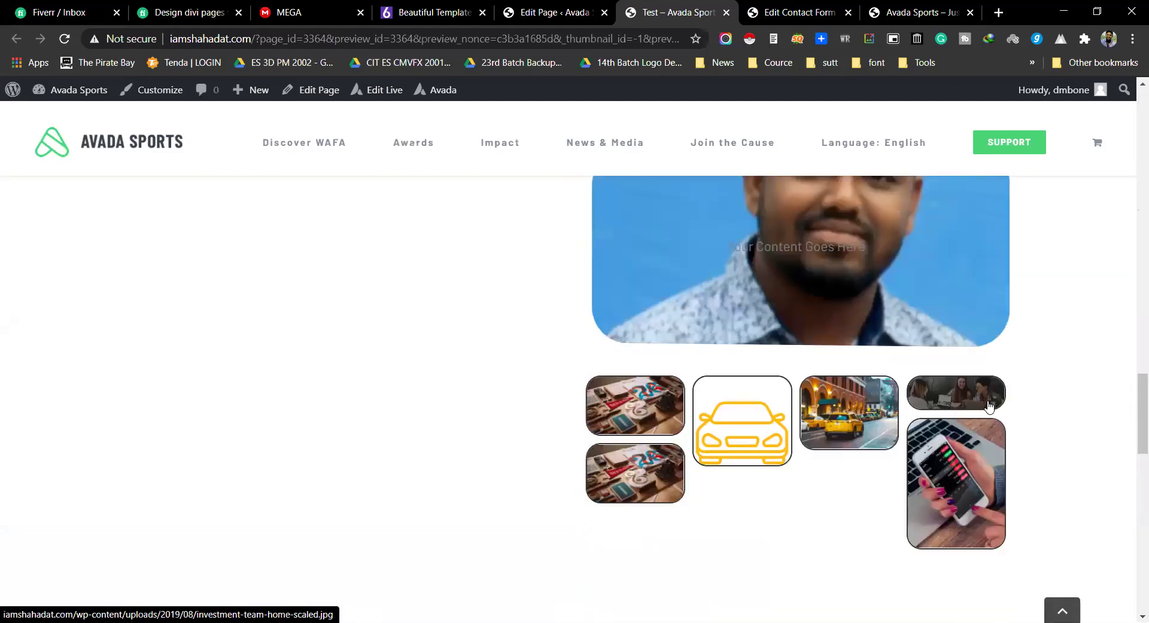
{"action": "scroll", "coordinate": [989, 406], "scroll_direction": "down", "scroll_amount": 4}
{"action": "scroll", "coordinate": [987, 405], "scroll_direction": "up", "scroll_amount": 2}
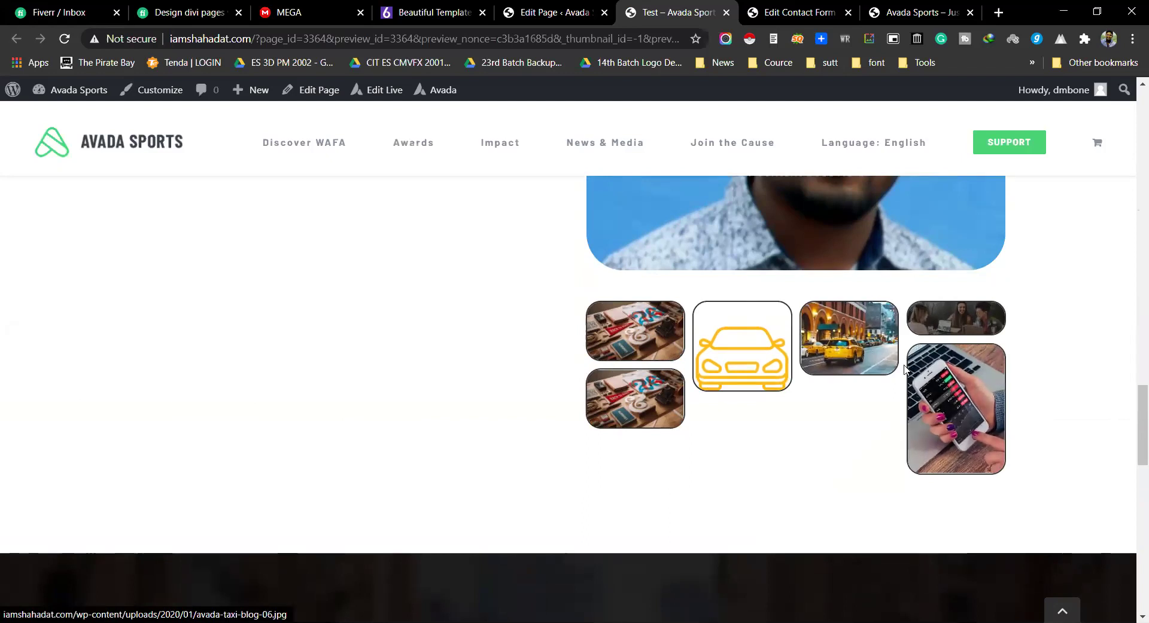
Step: Open the first gallery image in the lightbox, browse several other images, then close it
{"action": "left_click", "coordinate": [634, 332]}
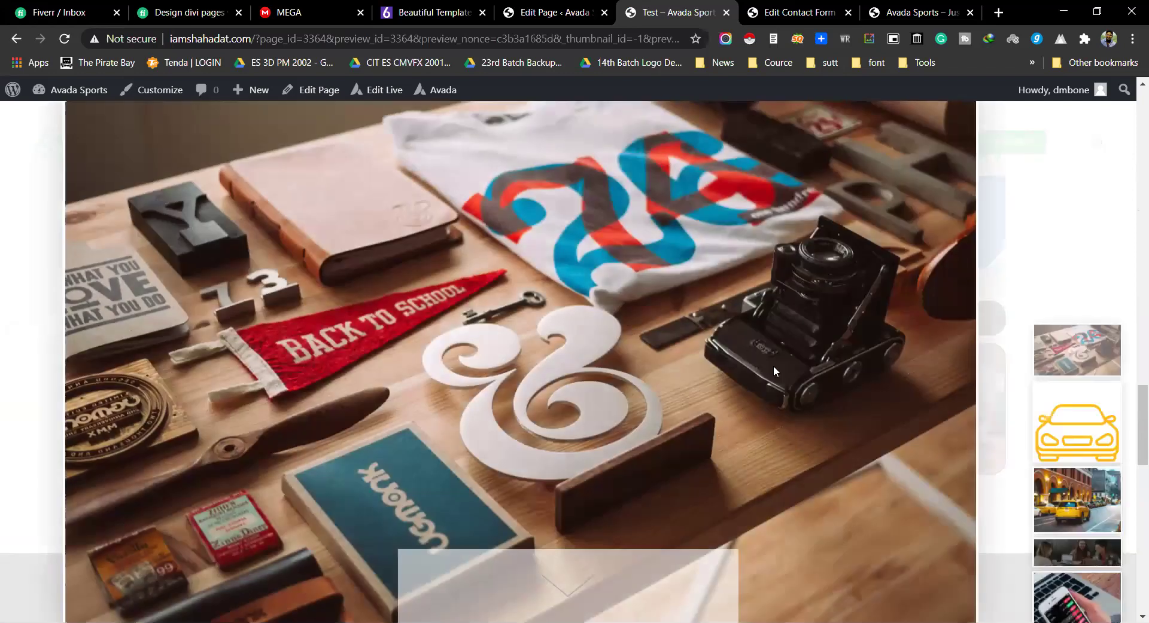
{"action": "left_click", "coordinate": [1080, 435]}
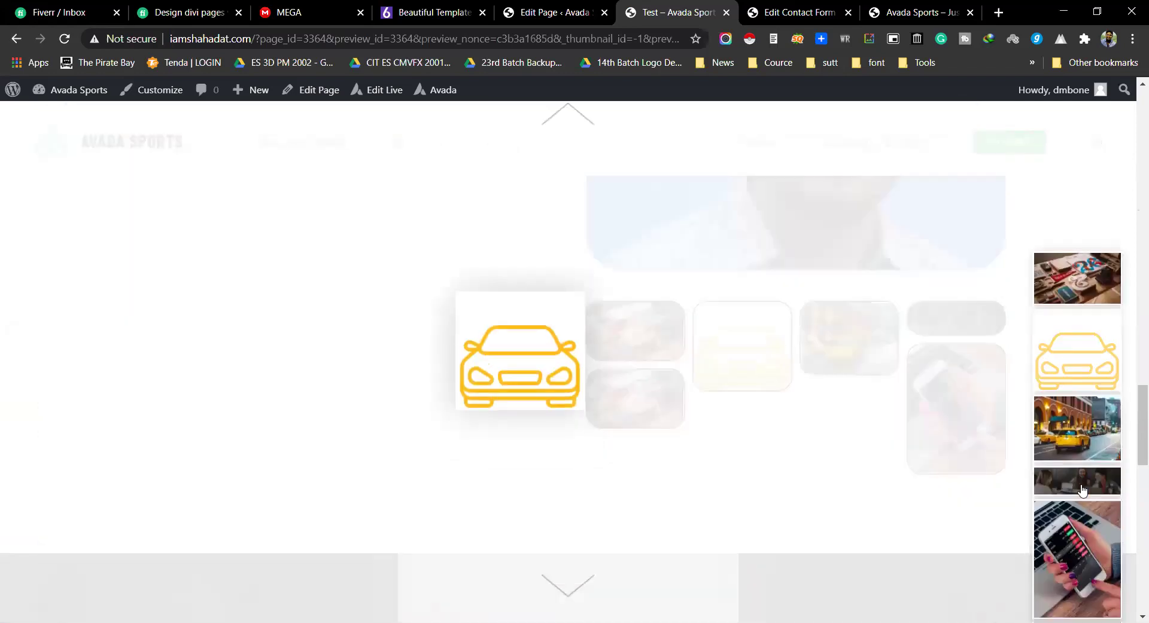
{"action": "left_click", "coordinate": [1082, 489]}
{"action": "left_click", "coordinate": [1081, 503]}
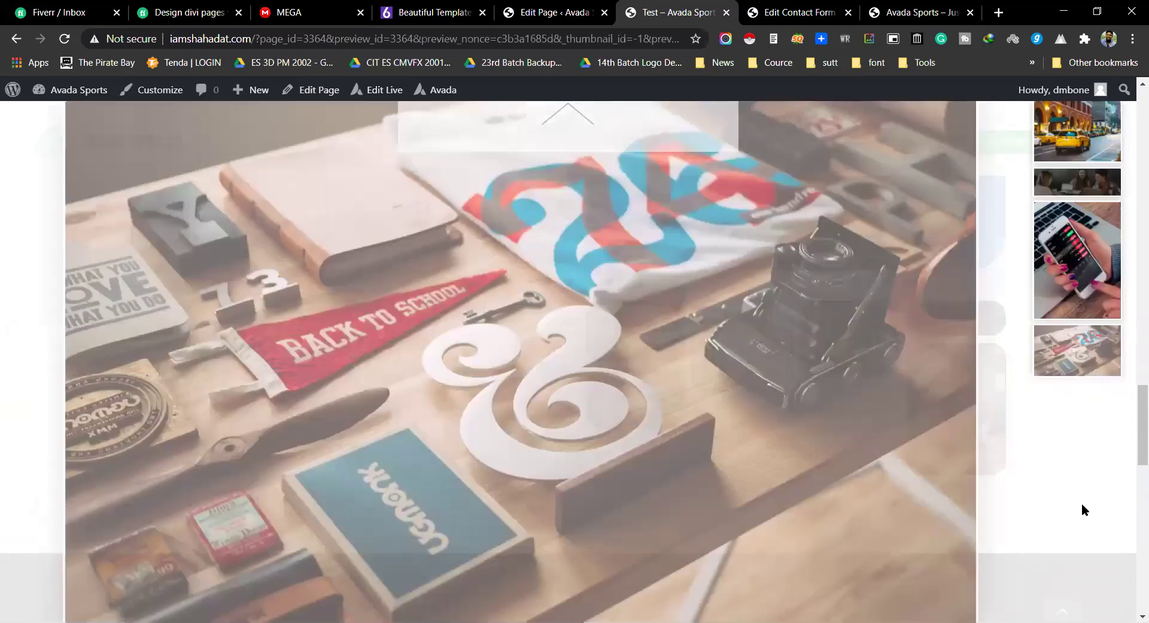
{"action": "scroll", "coordinate": [1079, 397], "scroll_direction": "up", "scroll_amount": 1}
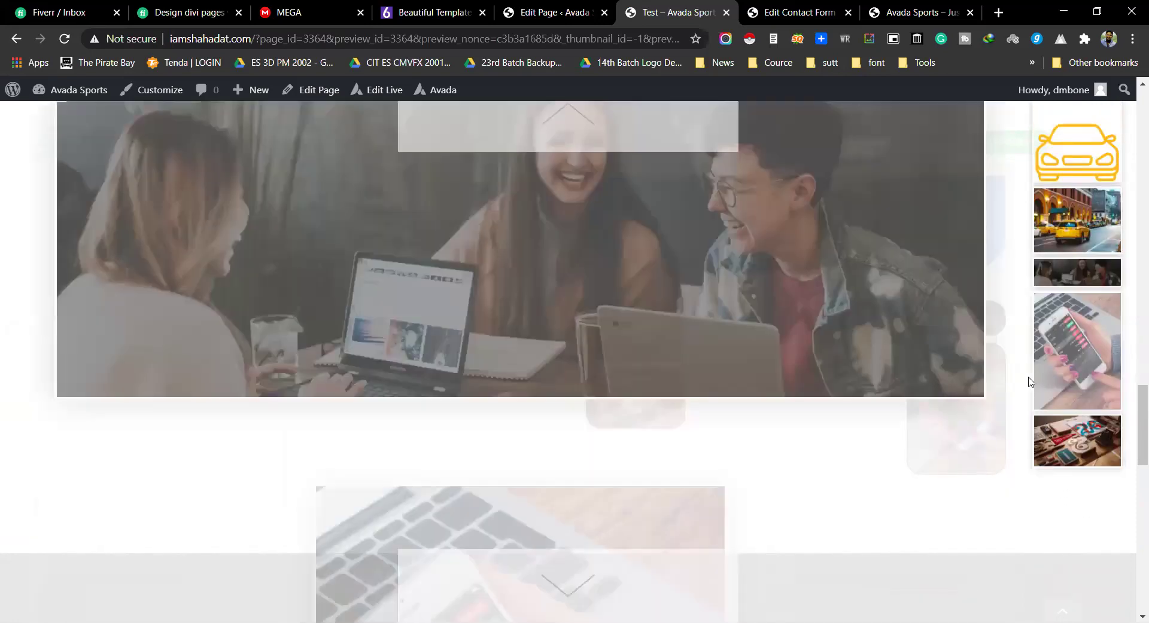
{"action": "scroll", "coordinate": [990, 418], "scroll_direction": "up", "scroll_amount": 1}
{"action": "scroll", "coordinate": [983, 493], "scroll_direction": "up", "scroll_amount": 1}
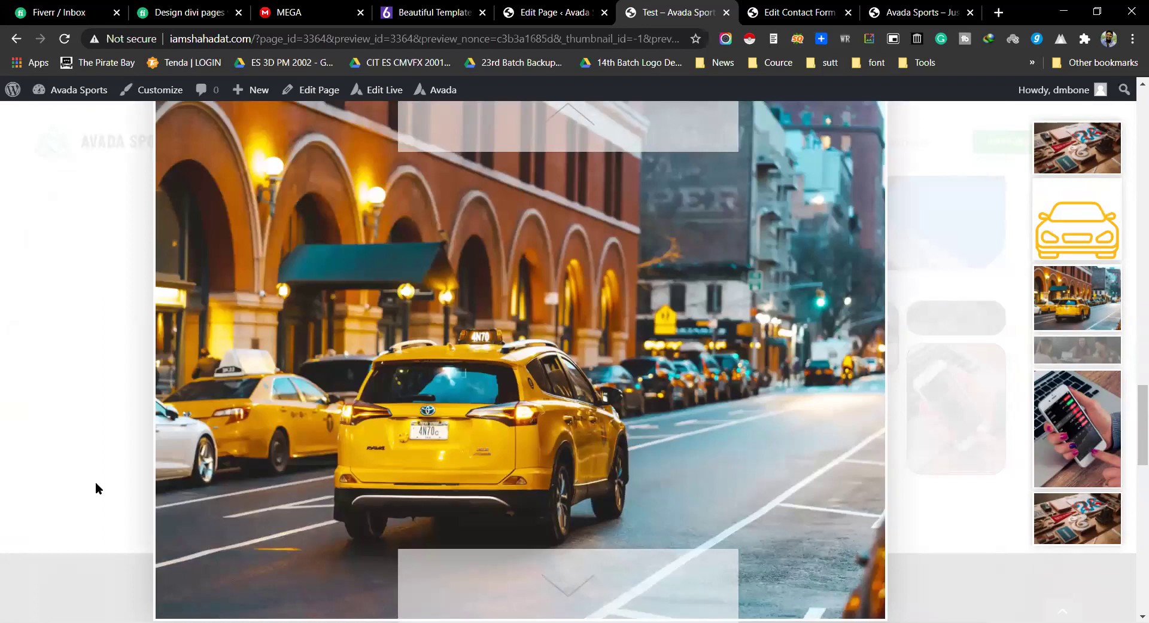
{"action": "scroll", "coordinate": [907, 451], "scroll_direction": "up", "scroll_amount": 1}
{"action": "scroll", "coordinate": [905, 451], "scroll_direction": "up", "scroll_amount": 1}
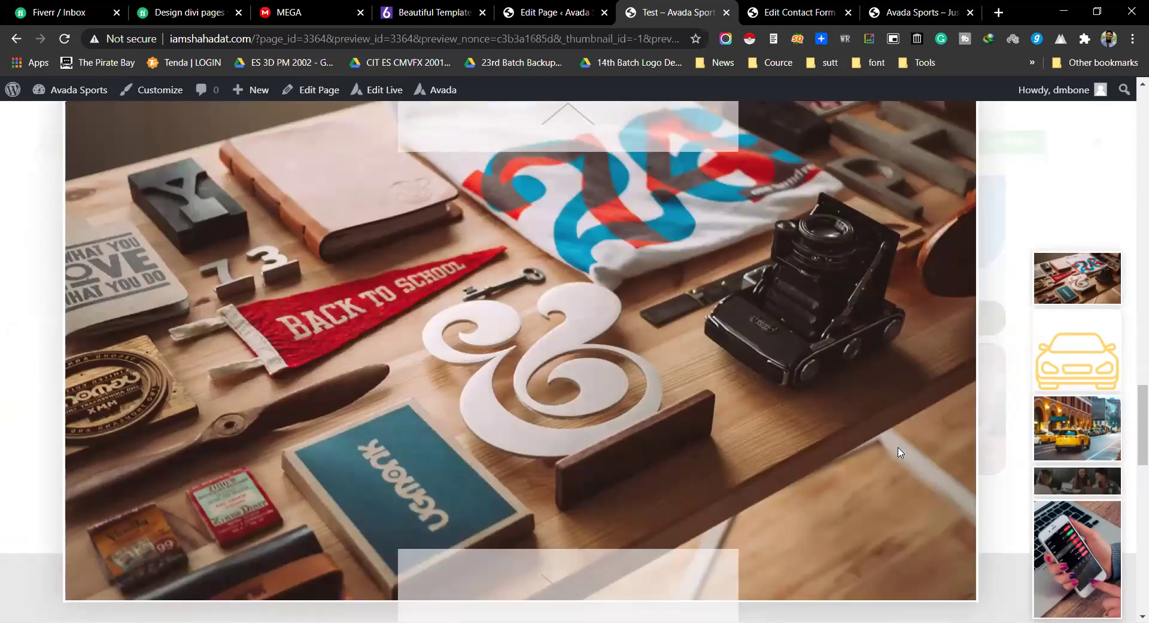
{"action": "left_click", "coordinate": [897, 452]}
Step: Return to the Edit Page tab in the page editor
{"action": "scroll", "coordinate": [897, 452], "scroll_direction": "up", "scroll_amount": 1}
{"action": "scroll", "coordinate": [1011, 428], "scroll_direction": "down", "scroll_amount": 4}
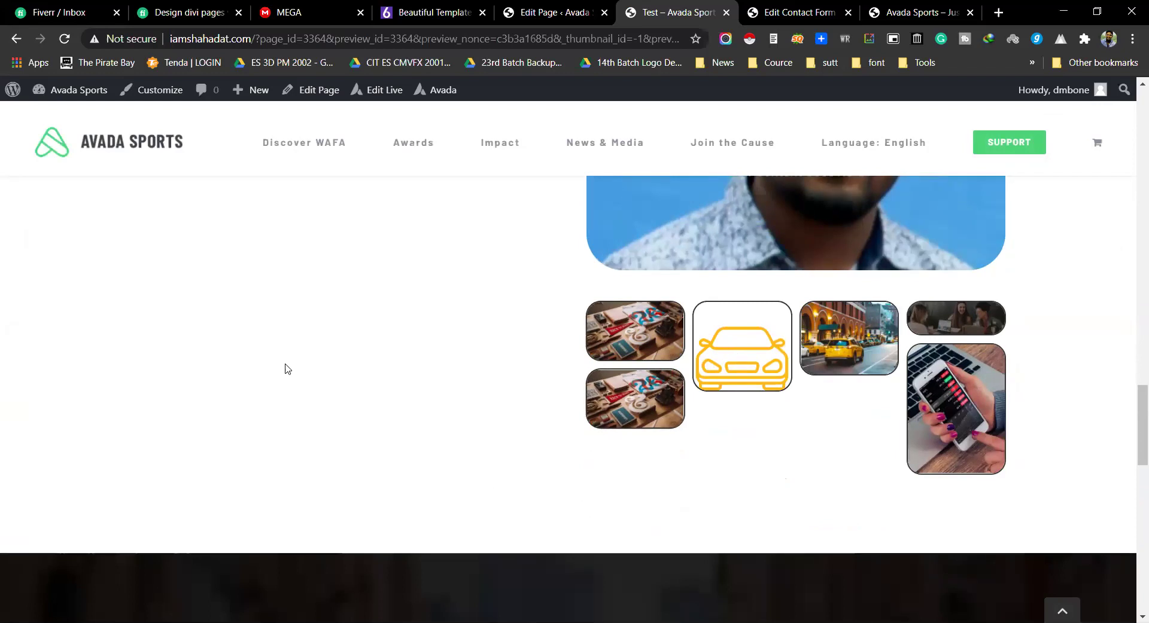
{"action": "left_click", "coordinate": [559, 12]}
{"action": "left_click", "coordinate": [434, 12]}
{"action": "left_click", "coordinate": [556, 11]}
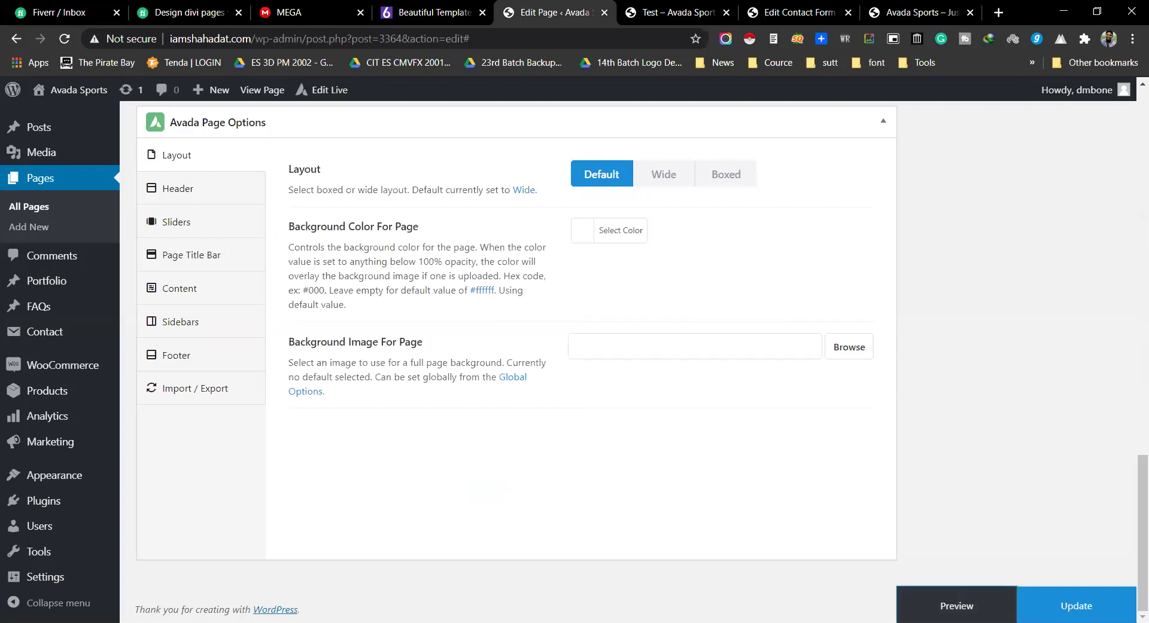
Step: Add a Google Map element to the column from the Select Element list
{"action": "scroll", "coordinate": [677, 487], "scroll_direction": "up", "scroll_amount": 10}
{"action": "left_click", "coordinate": [694, 387]}
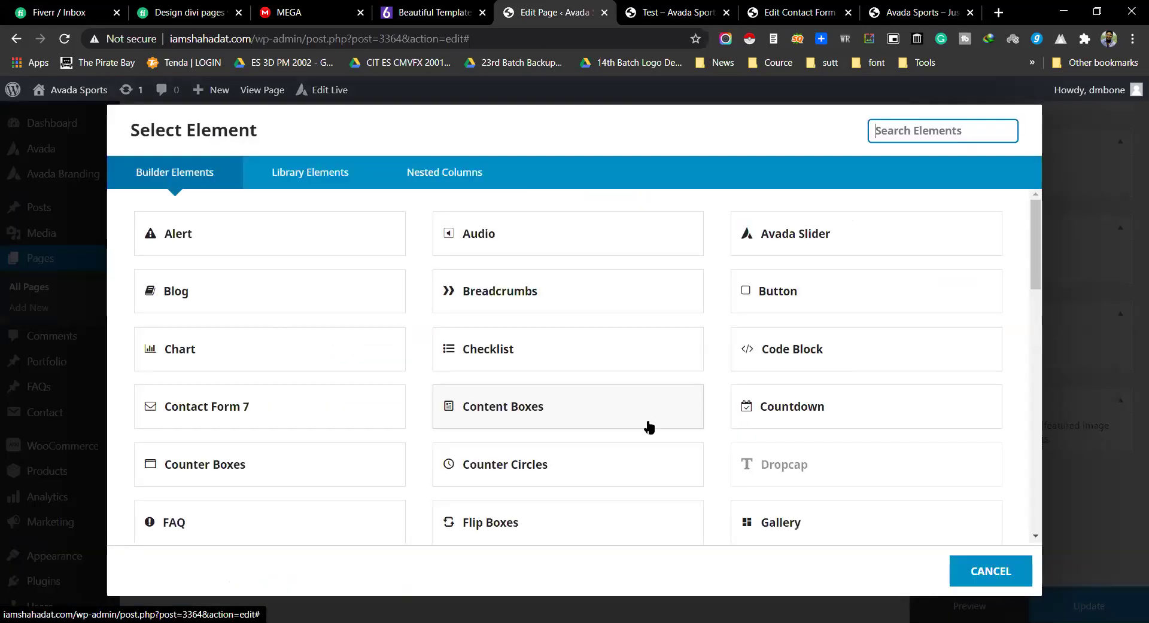
{"action": "scroll", "coordinate": [761, 392], "scroll_direction": "down", "scroll_amount": 4}
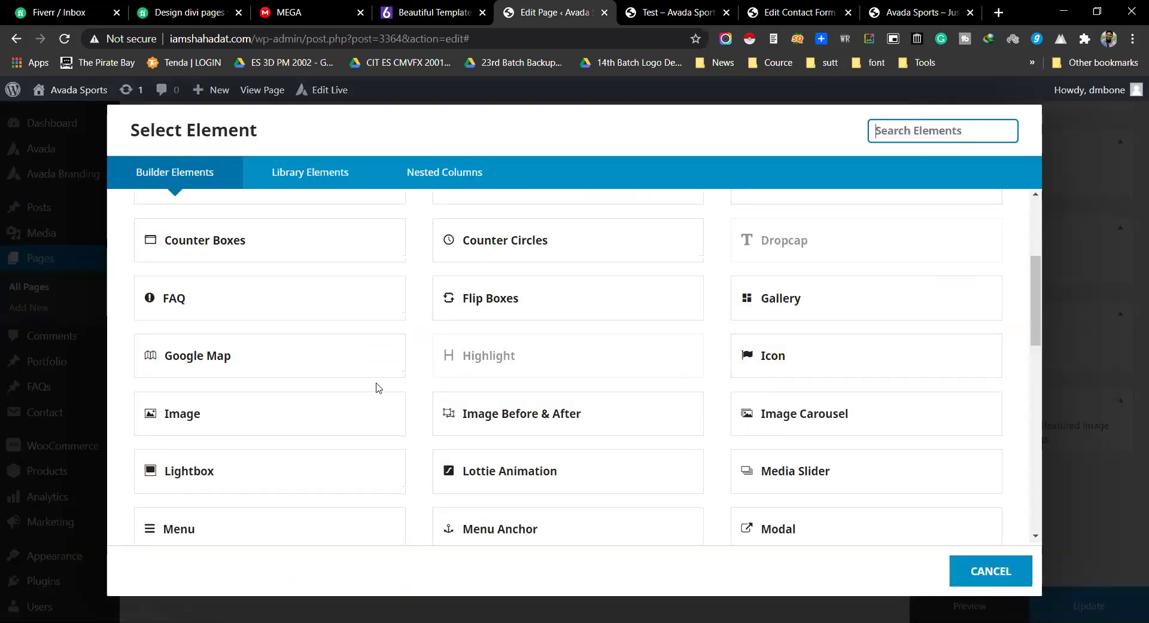
{"action": "left_click", "coordinate": [213, 366]}
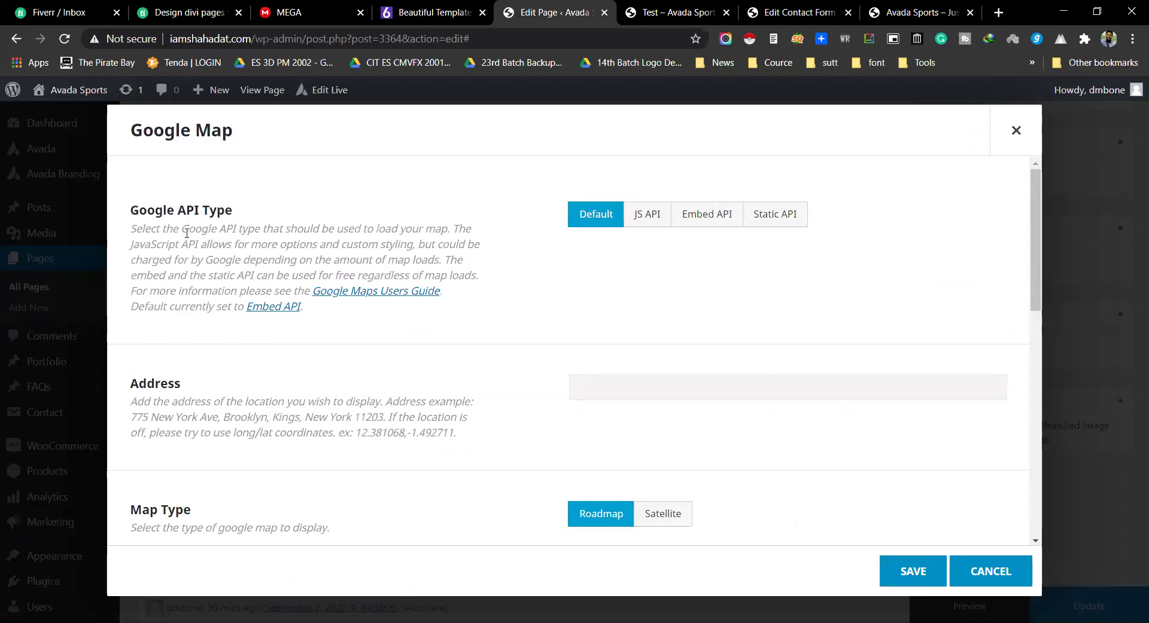
Step: Set the Google Map's API type to Embed API
{"action": "left_click_drag", "start_coordinate": [190, 214], "coordinate": [236, 213]}
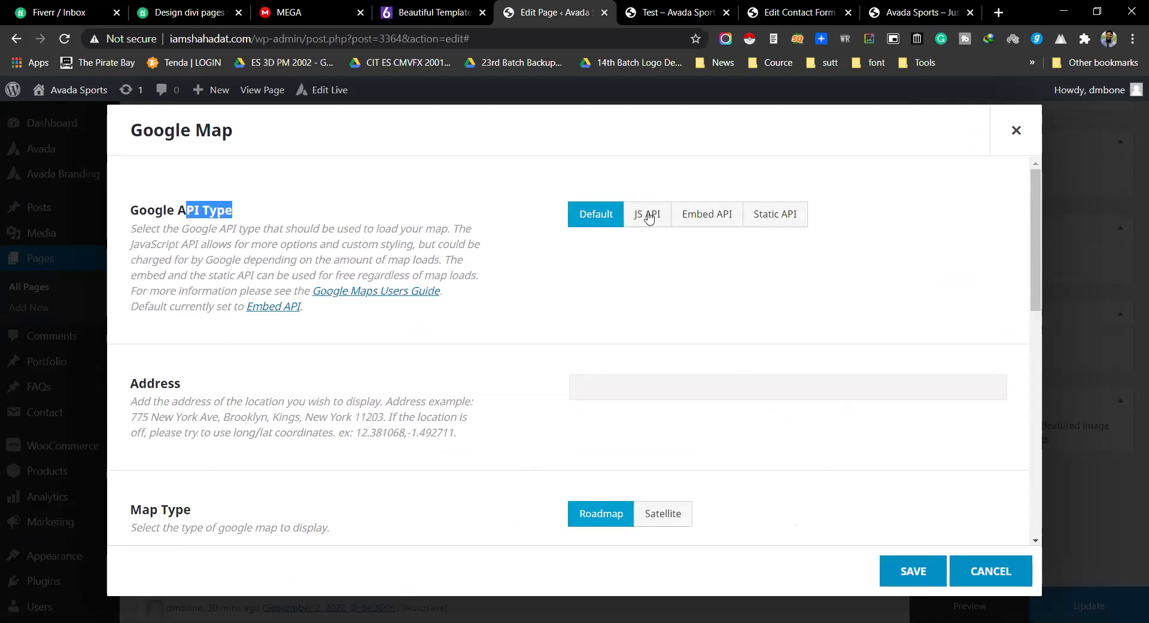
{"action": "left_click", "coordinate": [709, 220]}
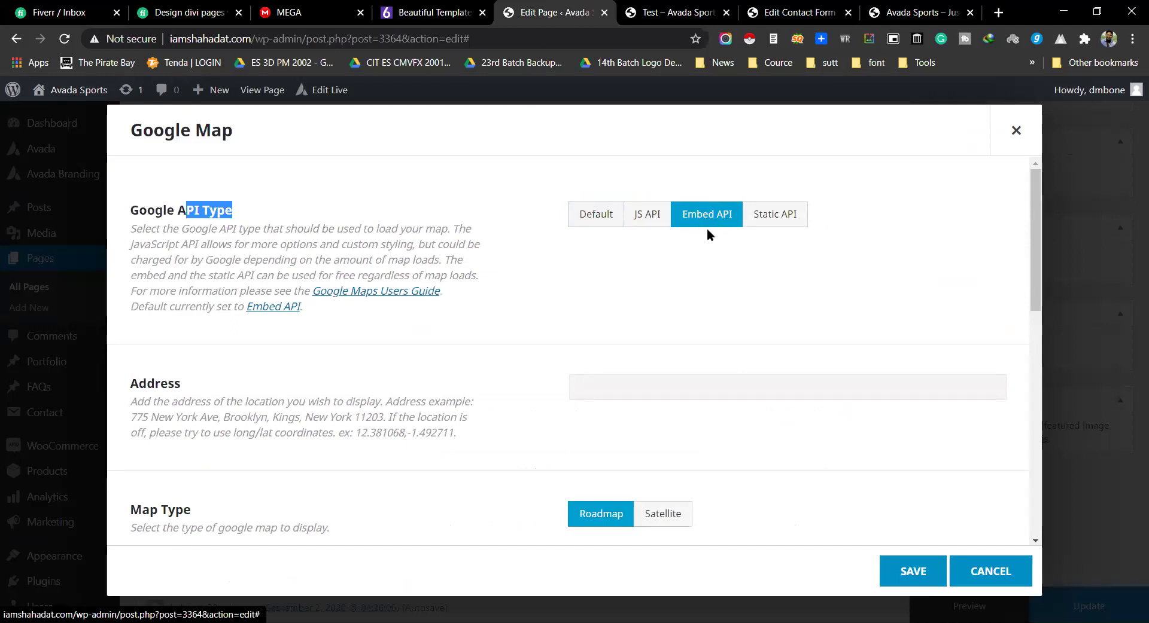
{"action": "scroll", "coordinate": [538, 305], "scroll_direction": "down", "scroll_amount": 2}
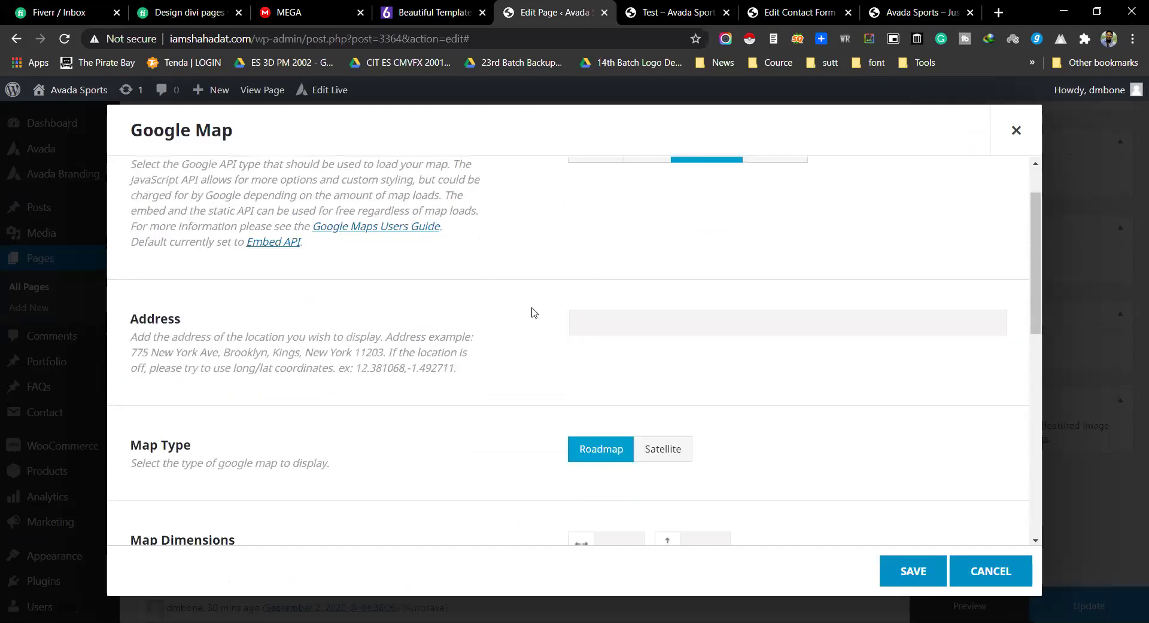
{"action": "left_click", "coordinate": [592, 242]}
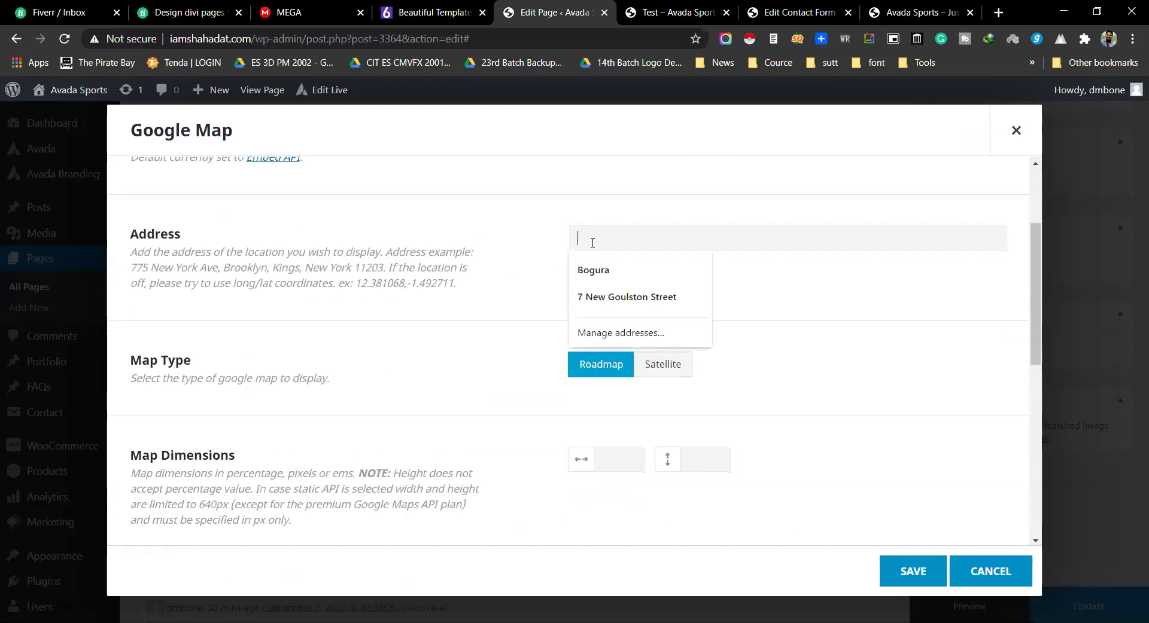
Step: Open the Embed API global option and the Google Maps Users Guide links in new tabs
{"action": "scroll", "coordinate": [281, 368], "scroll_direction": "down", "scroll_amount": 1}
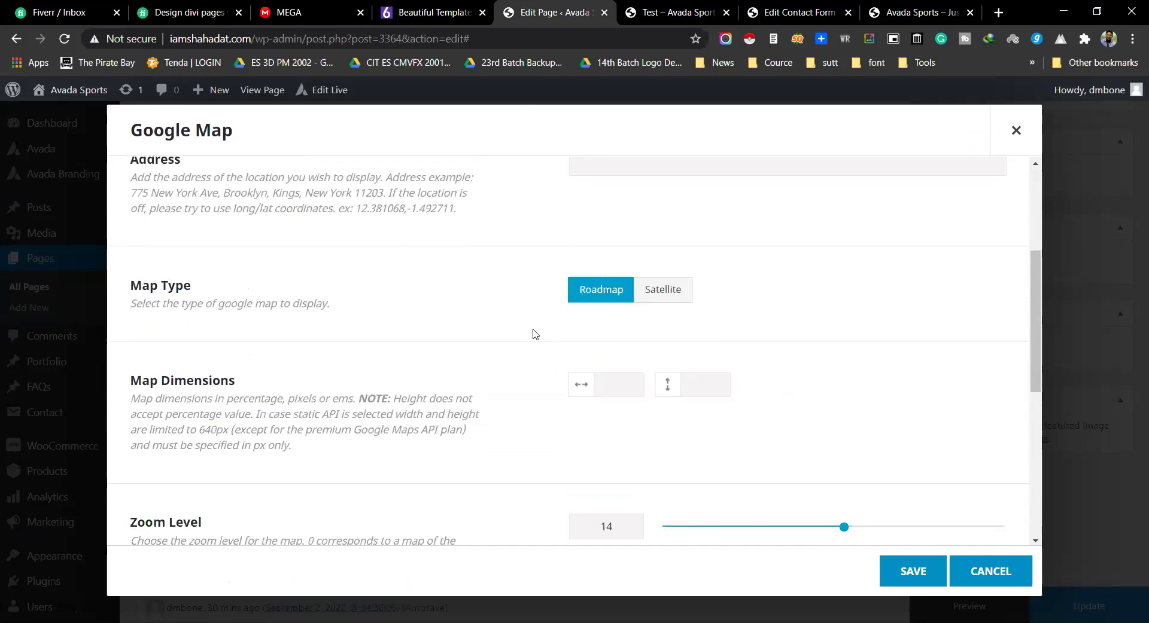
{"action": "scroll", "coordinate": [506, 347], "scroll_direction": "down", "scroll_amount": 3}
{"action": "scroll", "coordinate": [501, 353], "scroll_direction": "down", "scroll_amount": 3}
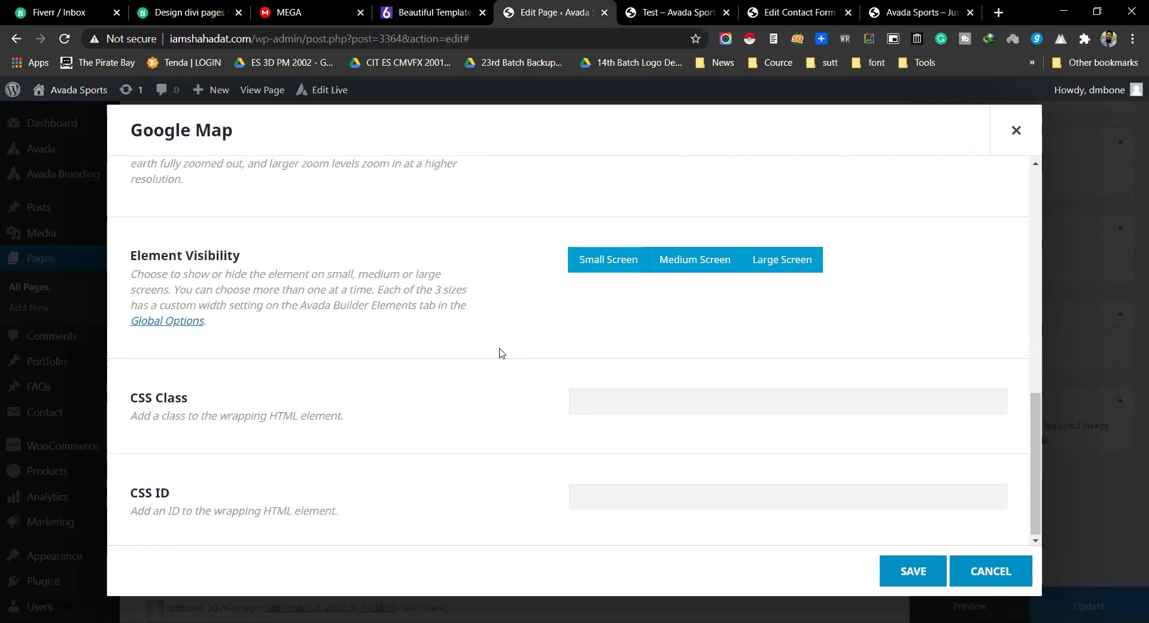
{"action": "scroll", "coordinate": [501, 353], "scroll_direction": "up", "scroll_amount": 10}
{"action": "scroll", "coordinate": [501, 353], "scroll_direction": "up", "scroll_amount": 1}
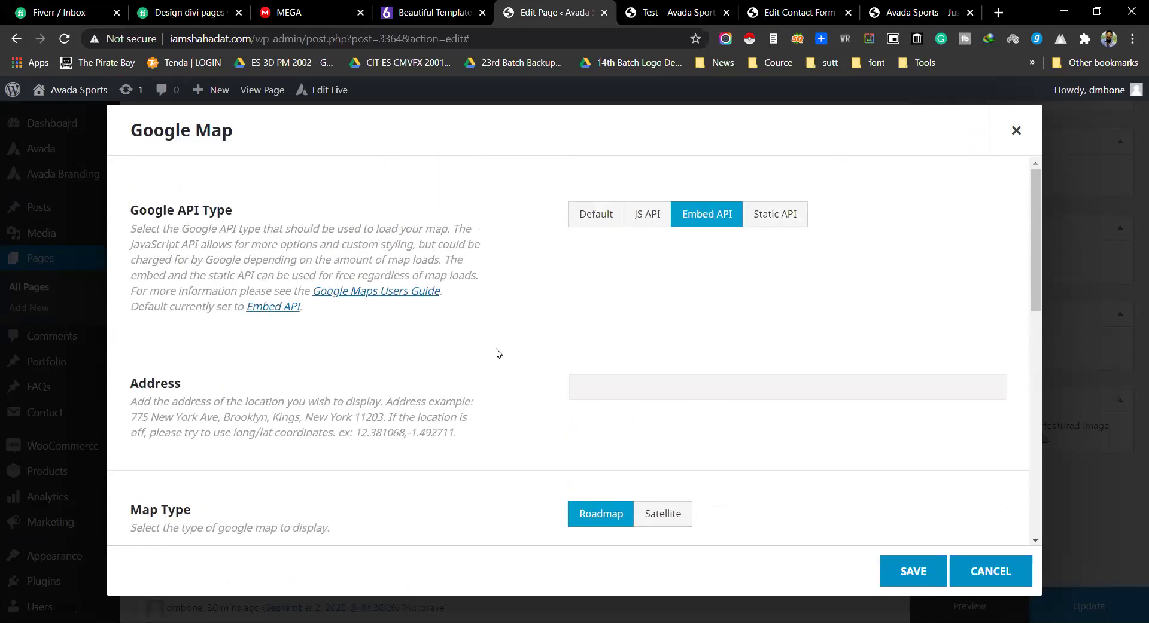
{"action": "left_click", "coordinate": [281, 308]}
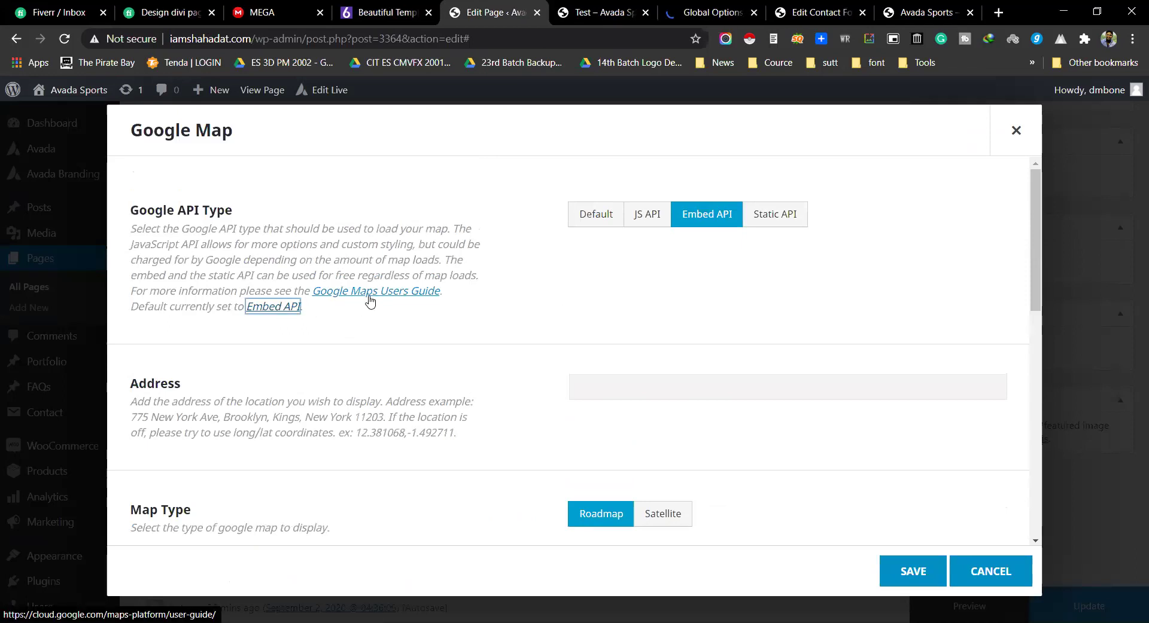
{"action": "left_click", "coordinate": [370, 302], "text": "ctrl"}
Step: In Global Options, expand the Google Map settings under Avada Builder Elements
{"action": "left_click", "coordinate": [556, 13]}
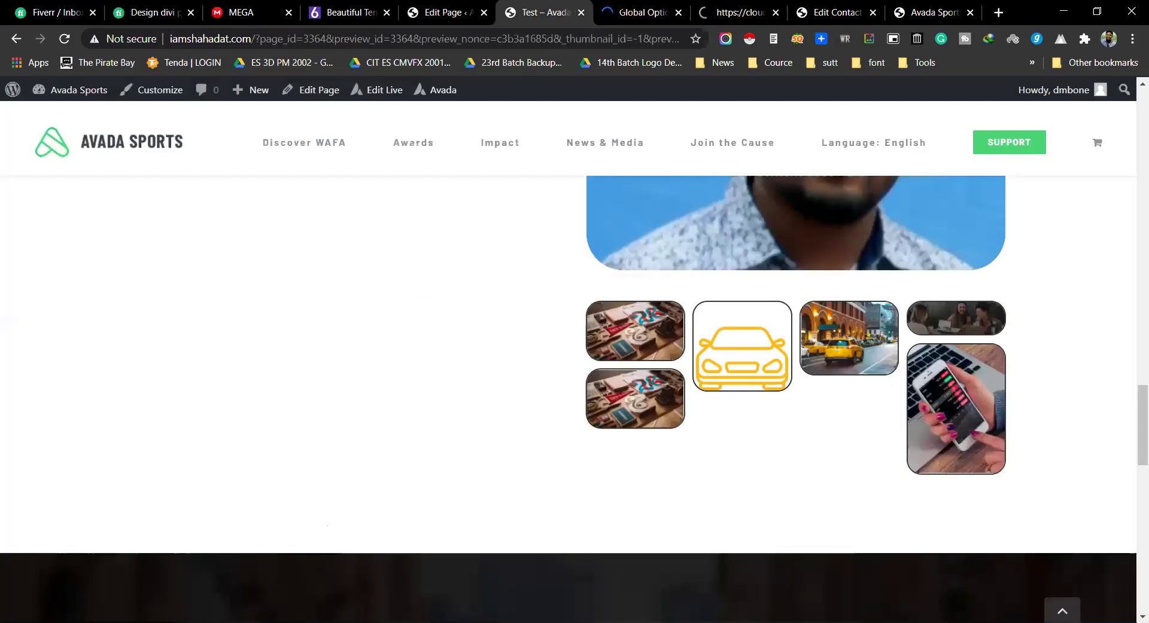
{"action": "left_click", "coordinate": [598, 13]}
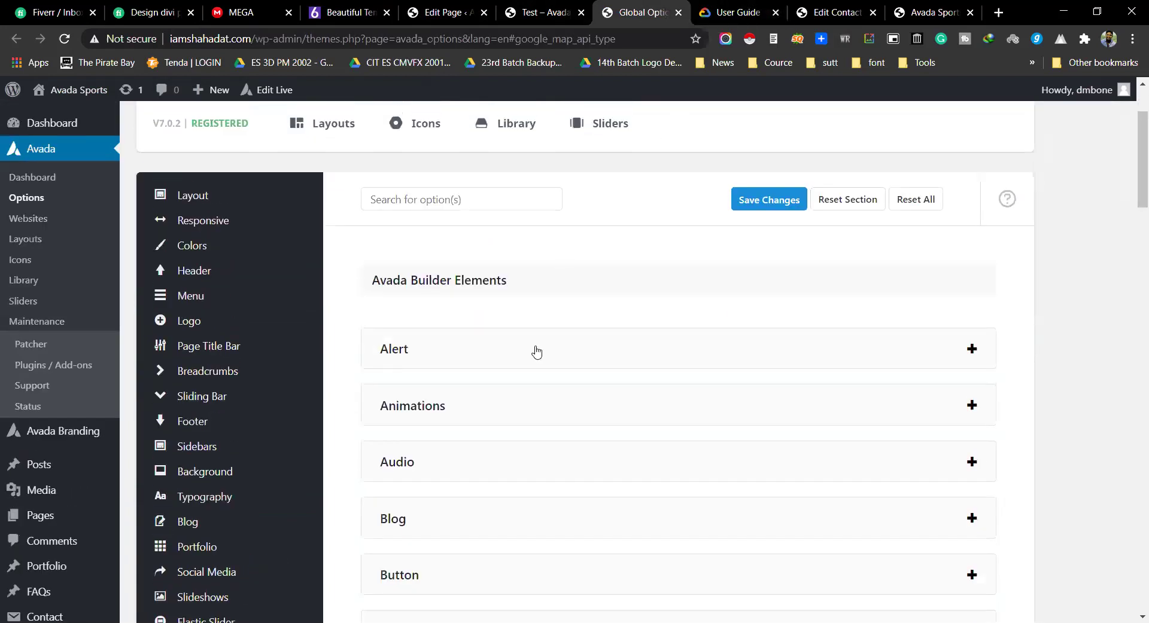
{"action": "scroll", "coordinate": [598, 377], "scroll_direction": "down", "scroll_amount": 8}
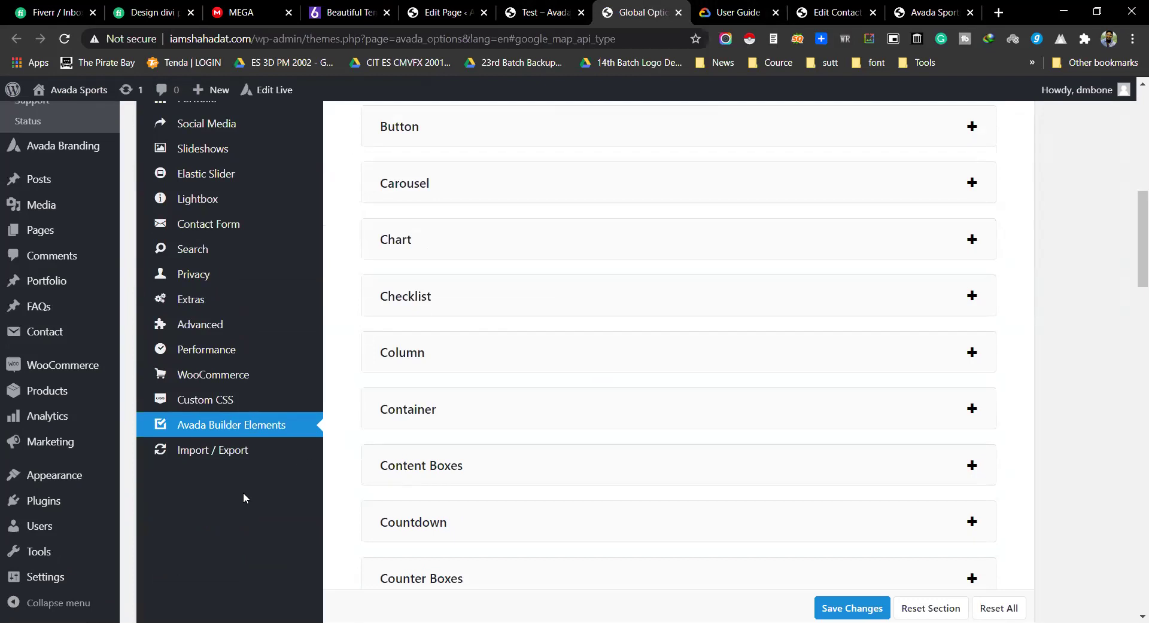
{"action": "scroll", "coordinate": [490, 422], "scroll_direction": "down", "scroll_amount": 6}
{"action": "scroll", "coordinate": [492, 423], "scroll_direction": "down", "scroll_amount": 5}
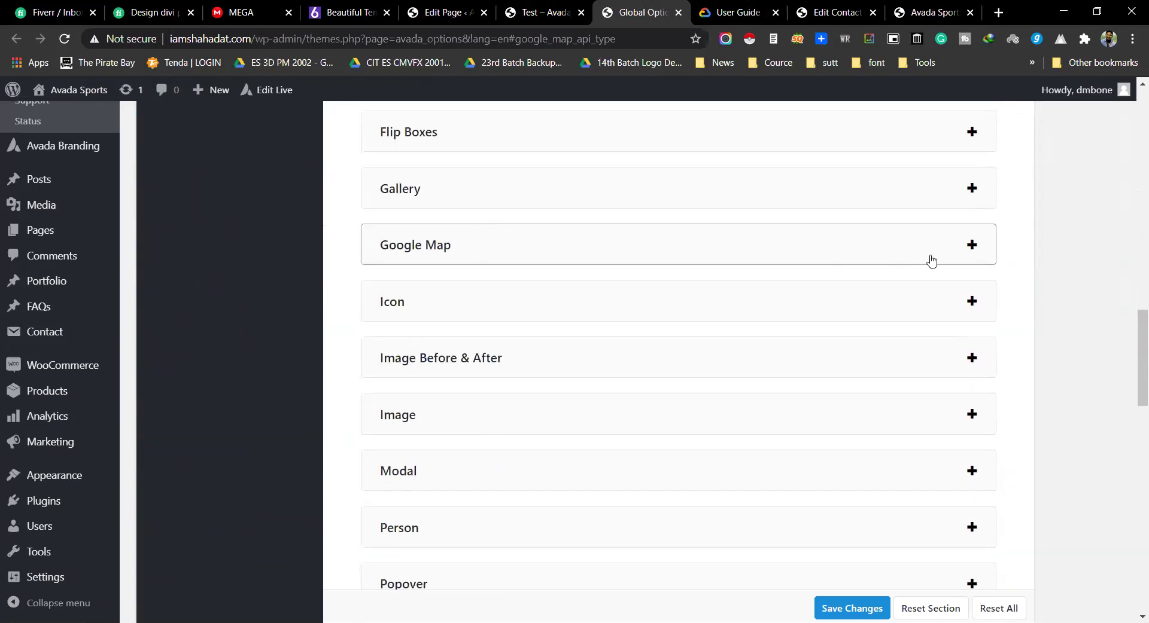
{"action": "left_click", "coordinate": [965, 250]}
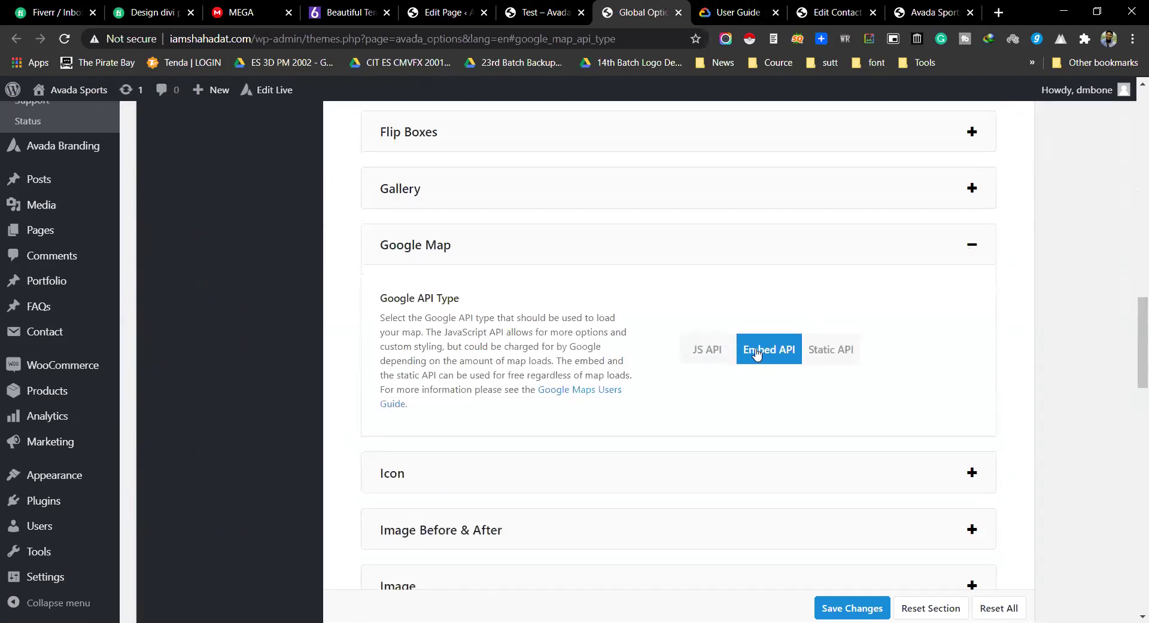
Step: Look through the Google Maps users guide tabs, then go back to Global Options
{"action": "left_click", "coordinate": [585, 392]}
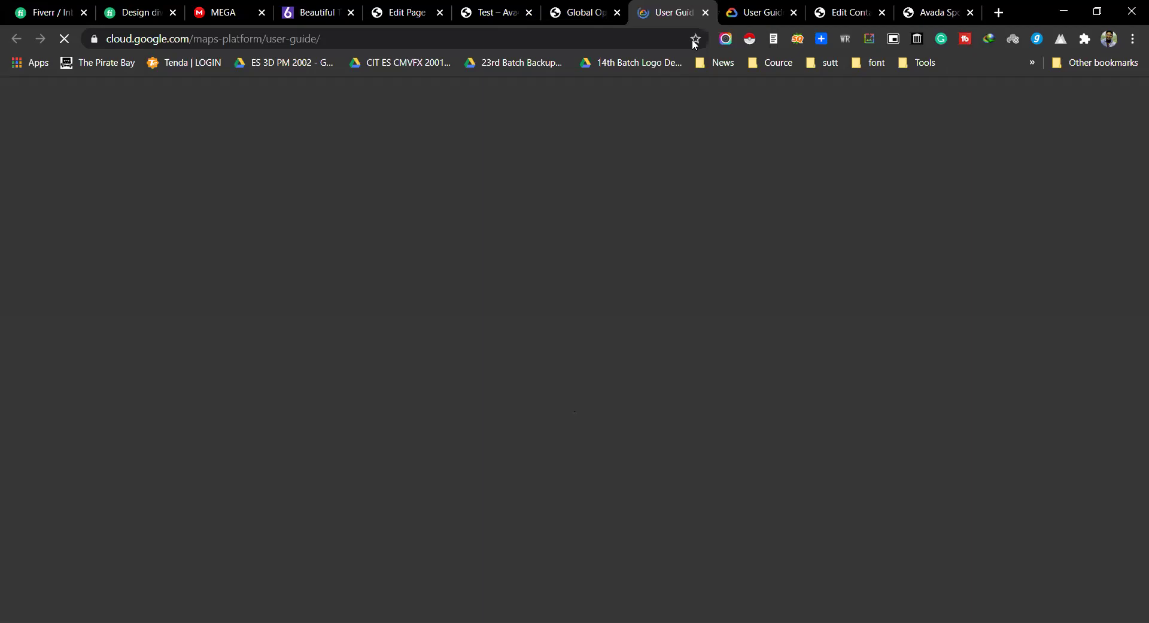
{"action": "scroll", "coordinate": [591, 335], "scroll_direction": "down", "scroll_amount": 5}
{"action": "scroll", "coordinate": [589, 345], "scroll_direction": "down", "scroll_amount": 5}
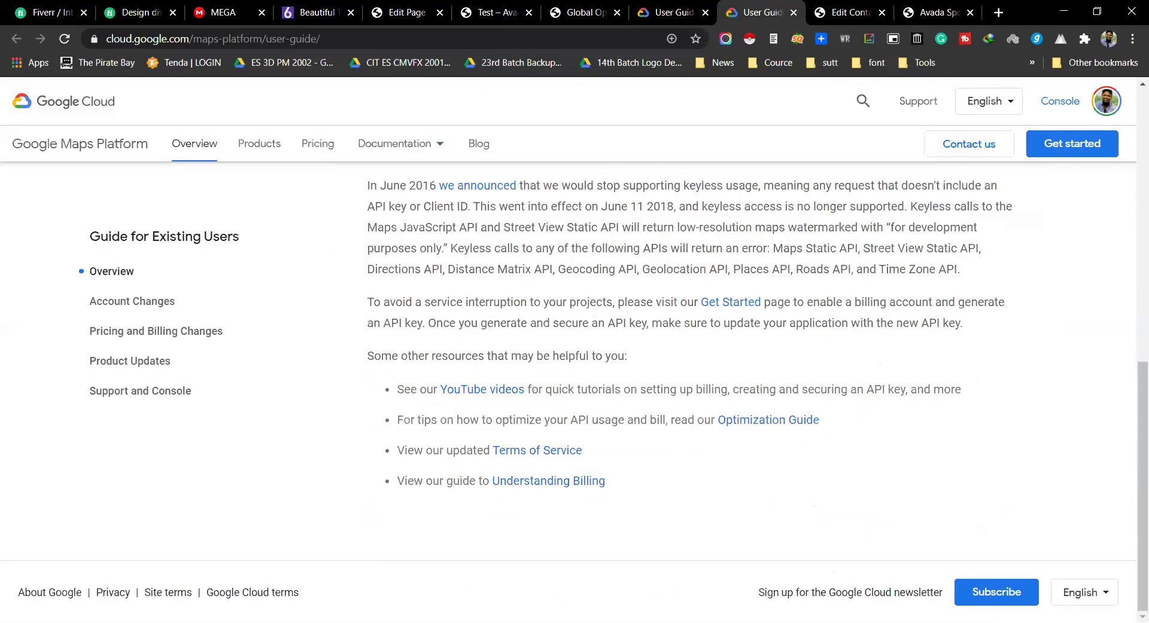
{"action": "left_click", "coordinate": [667, 12]}
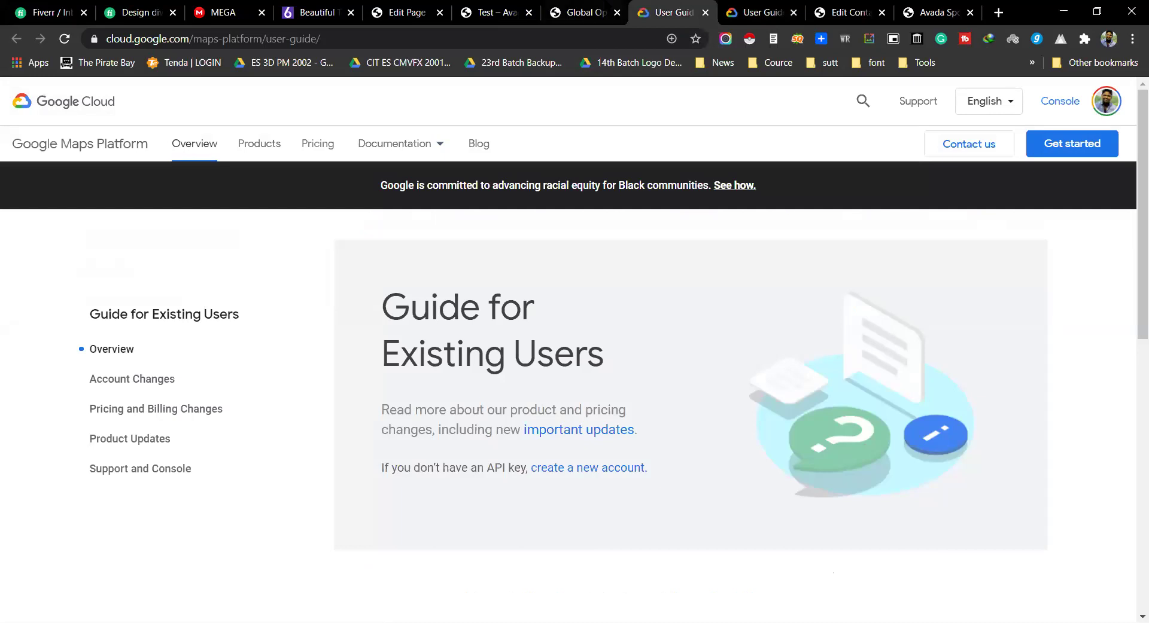
{"action": "left_click", "coordinate": [585, 8]}
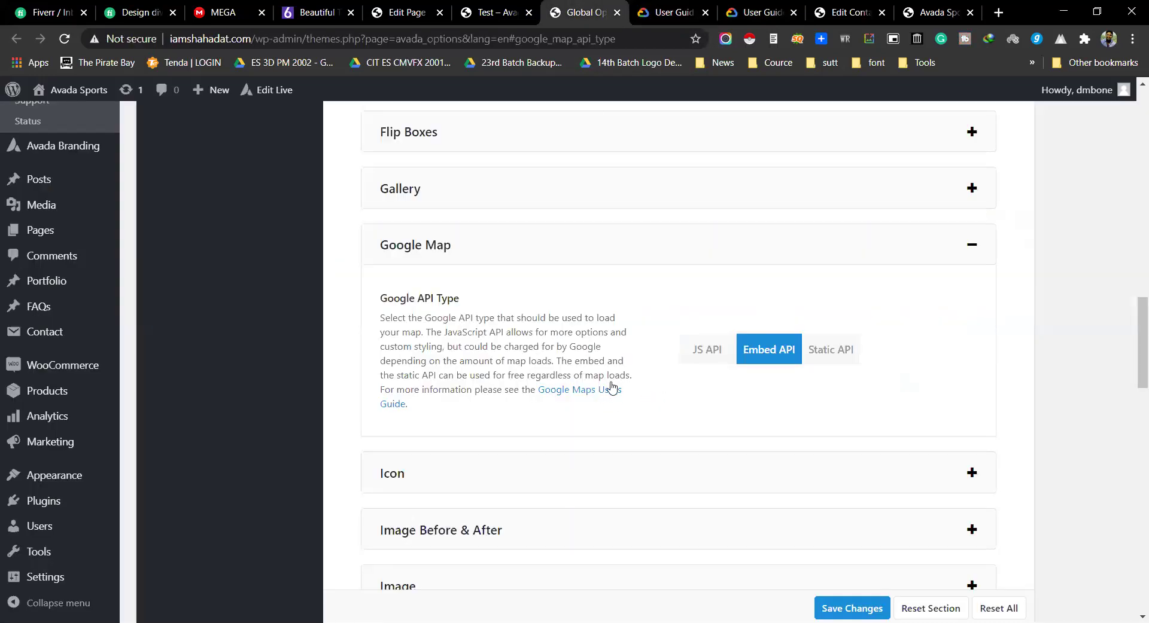
Step: Read the global Google API Type description confirming Embed API, then return to the editor
{"action": "double_click", "coordinate": [401, 319]}
{"action": "double_click", "coordinate": [531, 317]}
{"action": "triple_click", "coordinate": [605, 318]}
{"action": "left_click", "coordinate": [465, 336]}
{"action": "left_click", "coordinate": [479, 12]}
Step: Set the Google Map's API type back to Default after trying Static API
{"action": "left_click", "coordinate": [407, 12]}
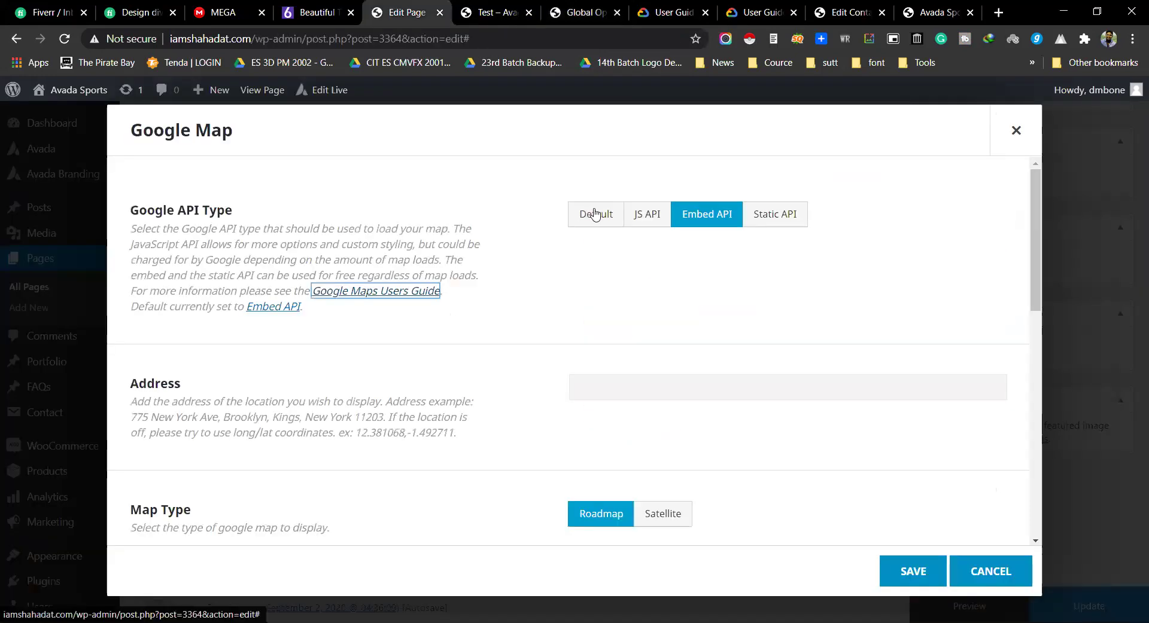
{"action": "left_click", "coordinate": [594, 213]}
{"action": "left_click", "coordinate": [749, 221]}
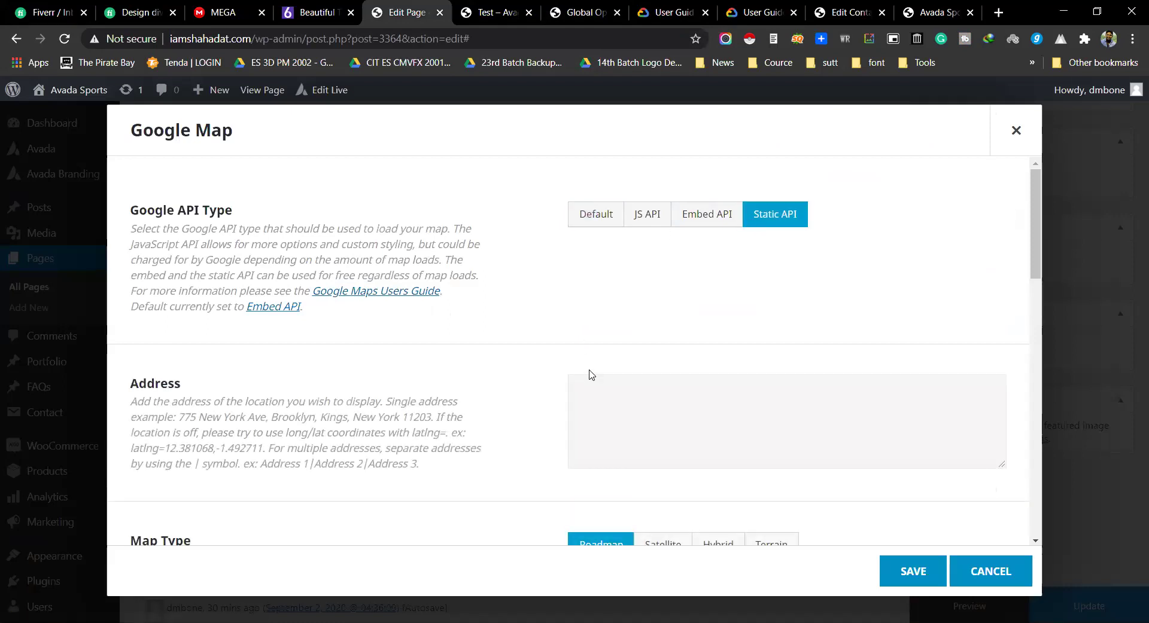
{"action": "left_click", "coordinate": [594, 216]}
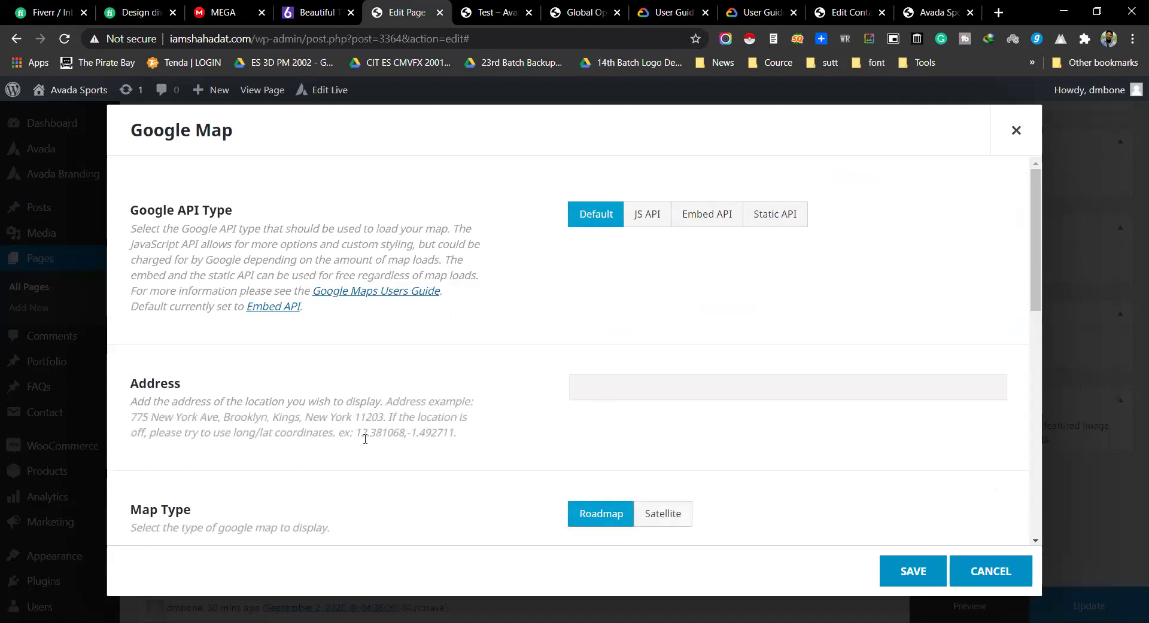
Step: Copy the example address from the description into the Address field and save the map
{"action": "left_click_drag", "start_coordinate": [131, 417], "coordinate": [368, 415]}
{"action": "key", "text": "ctrl+c"}
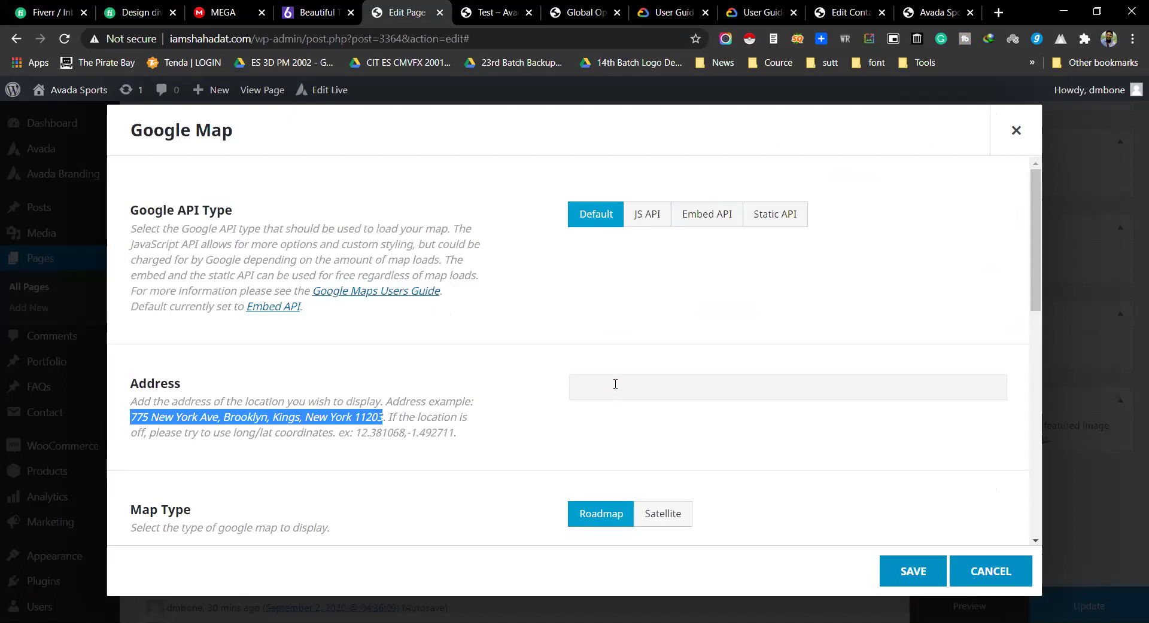
{"action": "left_click", "coordinate": [611, 386]}
{"action": "key", "text": "ctrl+v"}
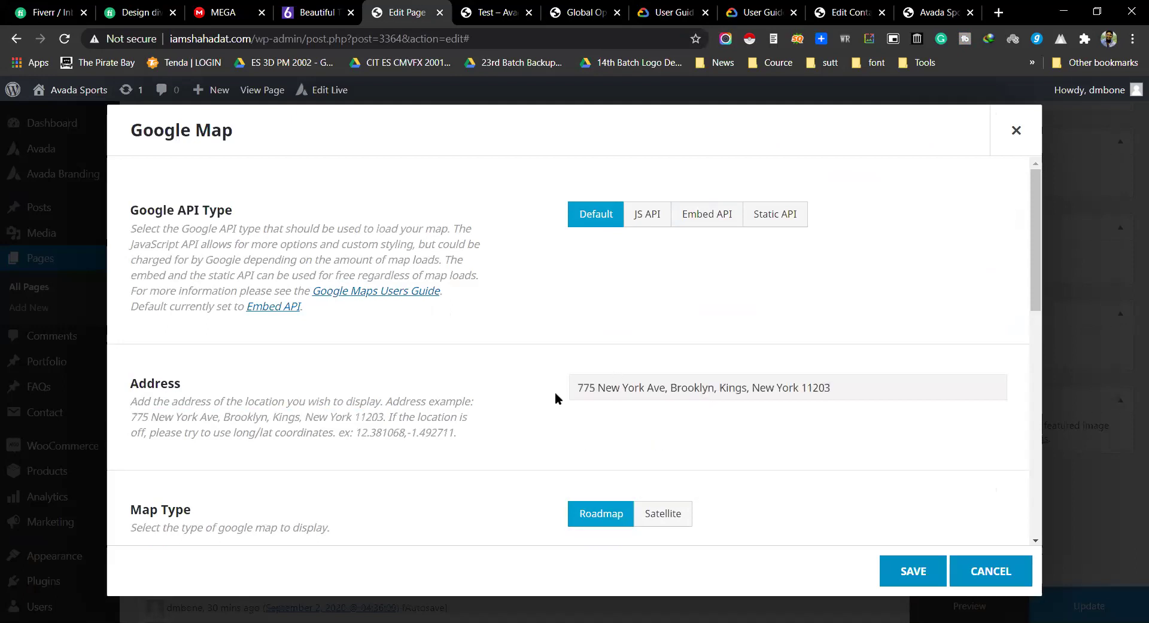
{"action": "left_click", "coordinate": [914, 570]}
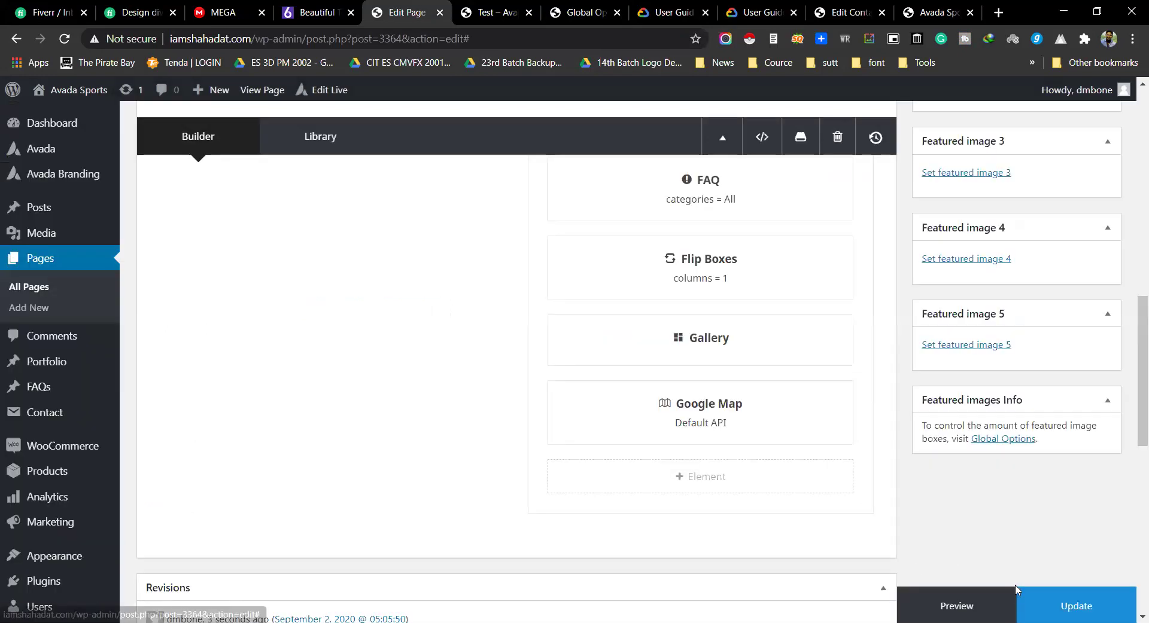
Step: Preview the page, scroll to the map's missing-API-key error, and select its help link
{"action": "left_click", "coordinate": [950, 600]}
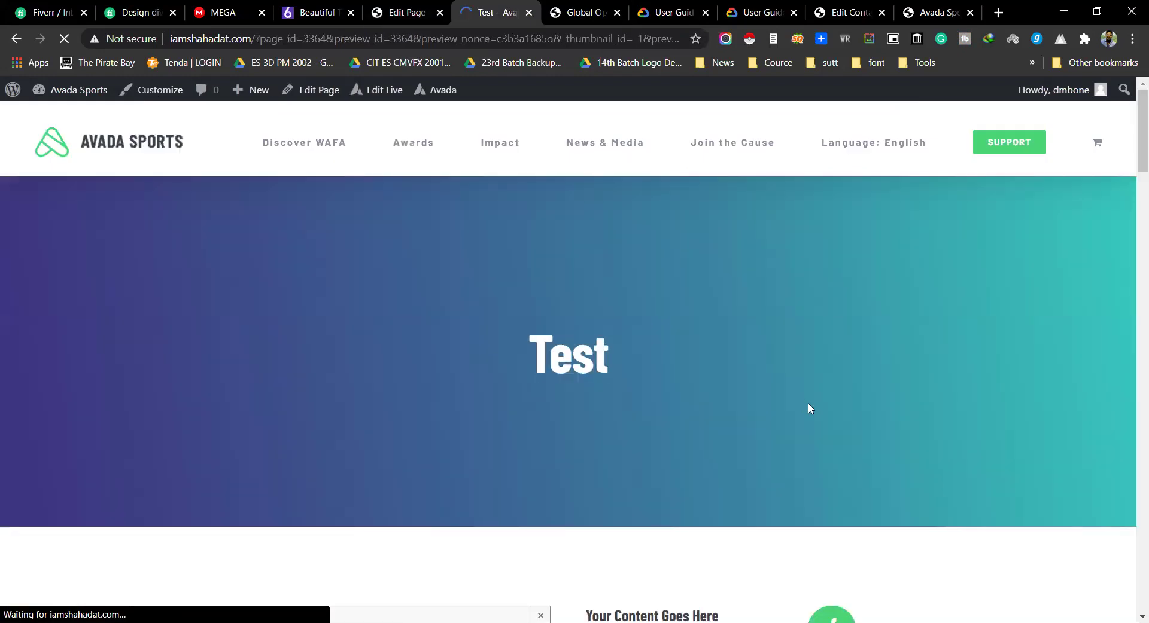
{"action": "scroll", "coordinate": [807, 404], "scroll_direction": "down", "scroll_amount": 10}
{"action": "scroll", "coordinate": [810, 413], "scroll_direction": "down", "scroll_amount": 15}
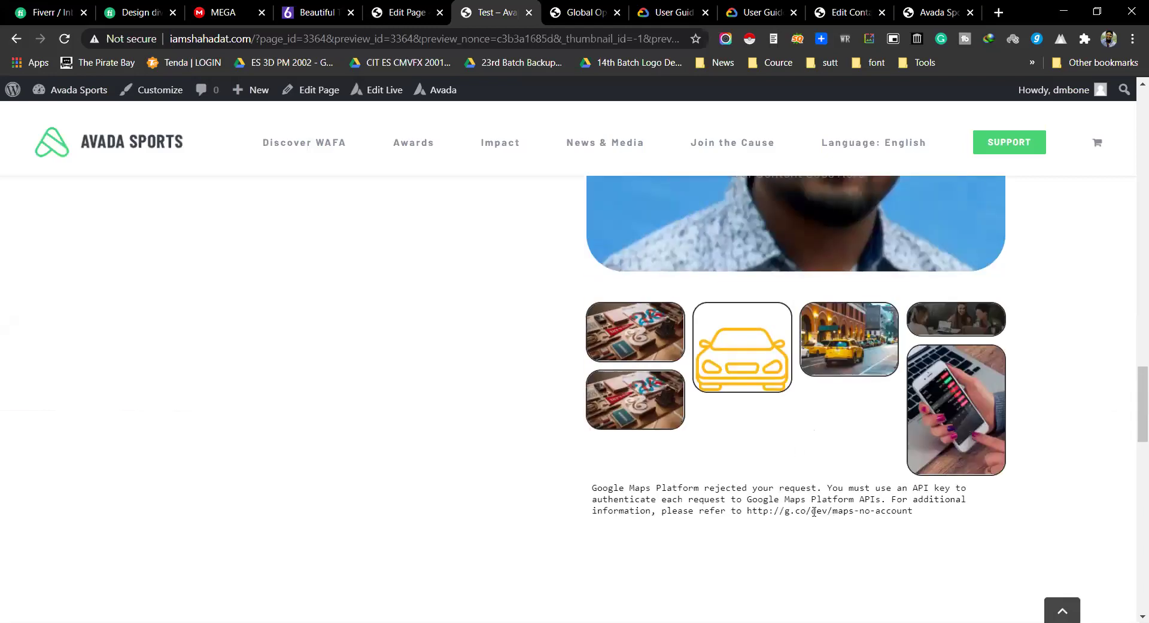
{"action": "double_click", "coordinate": [771, 502]}
{"action": "left_click", "coordinate": [836, 503]}
{"action": "mouse_move", "coordinate": [765, 512]}
{"action": "left_mouse_down"}
{"action": "mouse_move", "coordinate": [914, 521]}
{"action": "mouse_move", "coordinate": [748, 514]}
{"action": "left_mouse_up"}
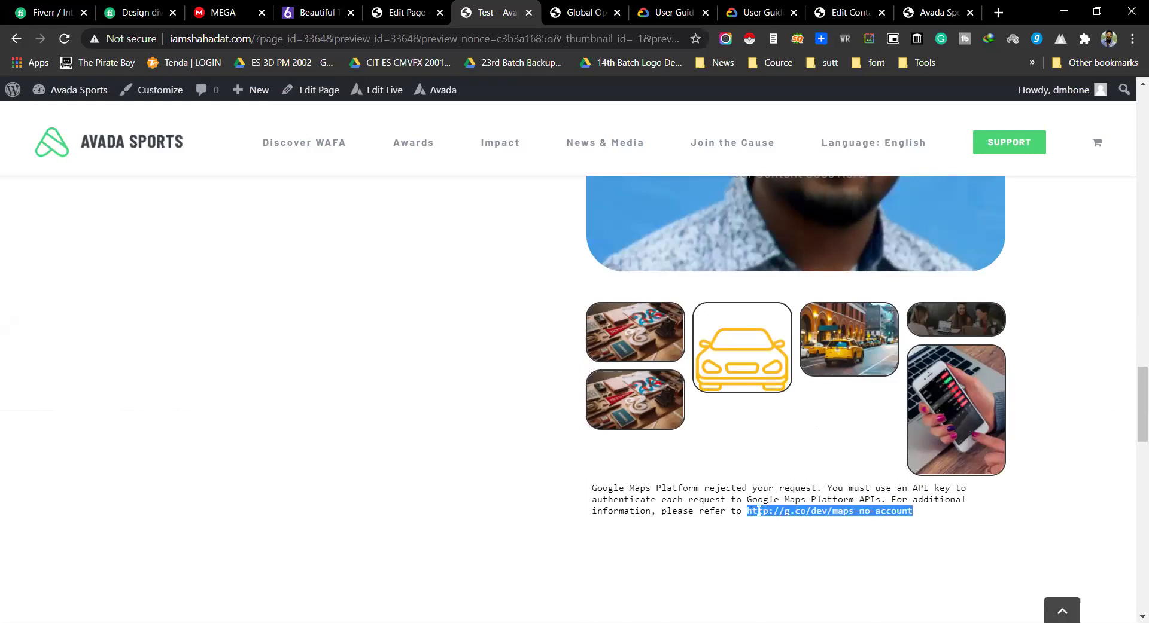
{"action": "right_click", "coordinate": [786, 515]}
Step: Follow the help link to Google Maps Platform's Account changes guide and read it
{"action": "left_click", "coordinate": [805, 398]}
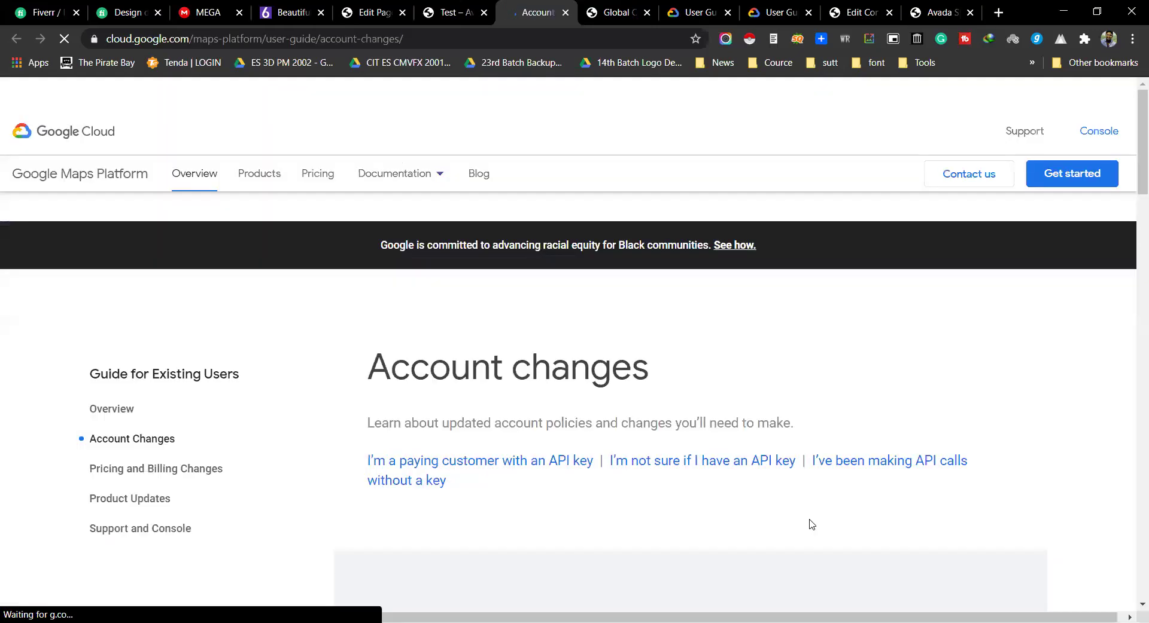
{"action": "scroll", "coordinate": [706, 405], "scroll_direction": "down", "scroll_amount": 2}
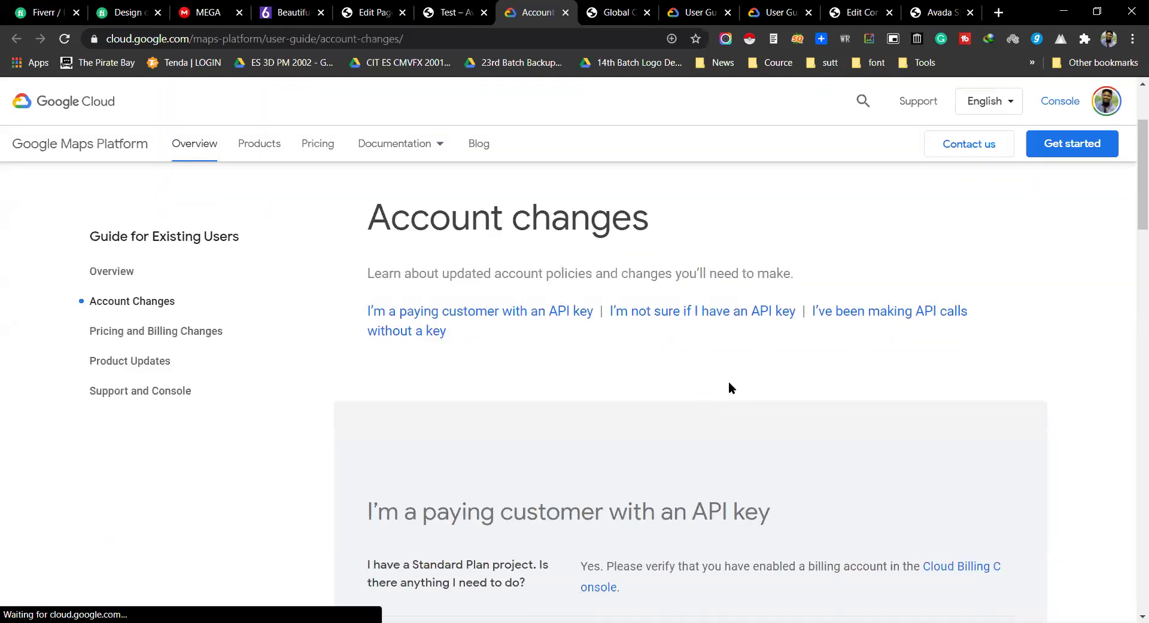
{"action": "scroll", "coordinate": [726, 380], "scroll_direction": "down", "scroll_amount": 6}
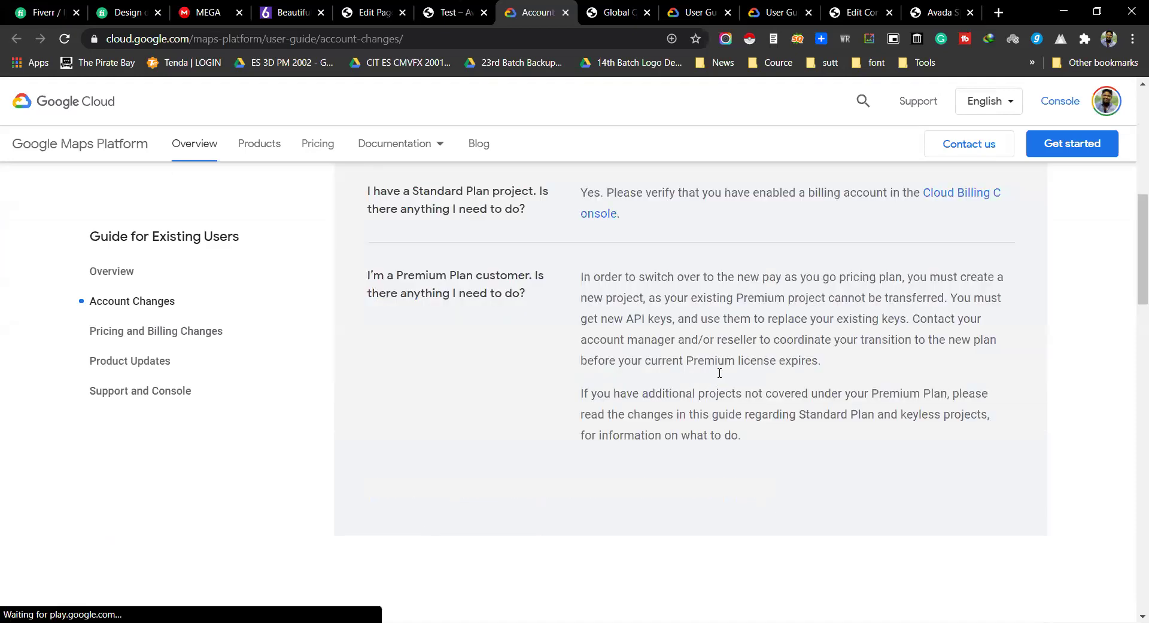
{"action": "scroll", "coordinate": [719, 371], "scroll_direction": "up", "scroll_amount": 2}
{"action": "scroll", "coordinate": [705, 376], "scroll_direction": "up", "scroll_amount": 5}
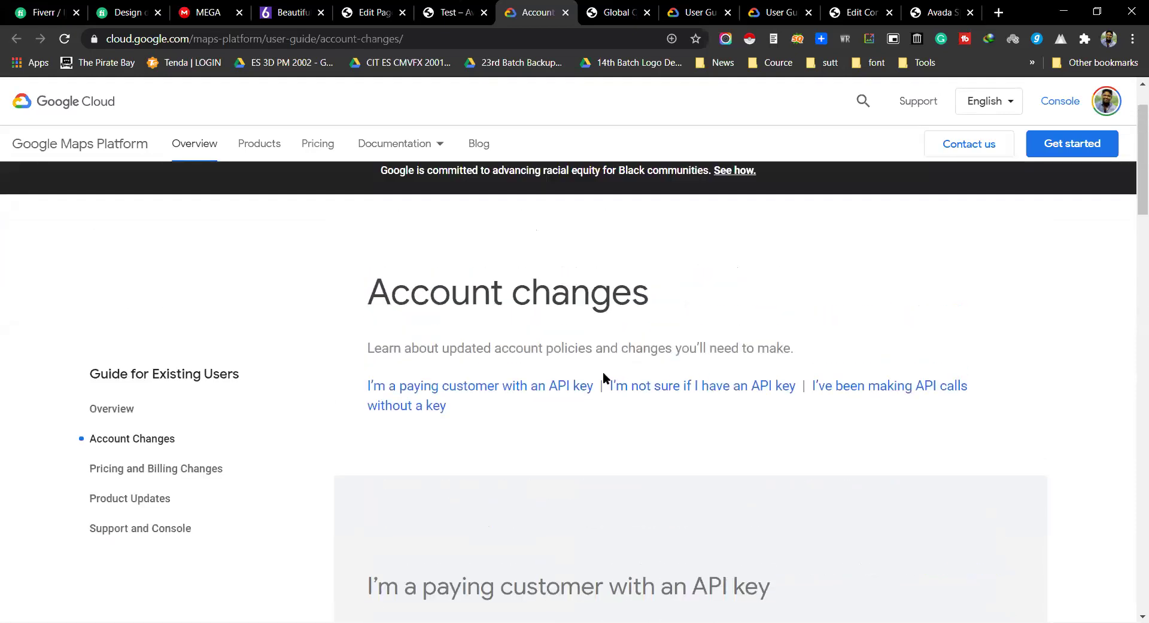
Step: Jump to the paying-customer section and review the example API key instructions
{"action": "left_click", "coordinate": [567, 393]}
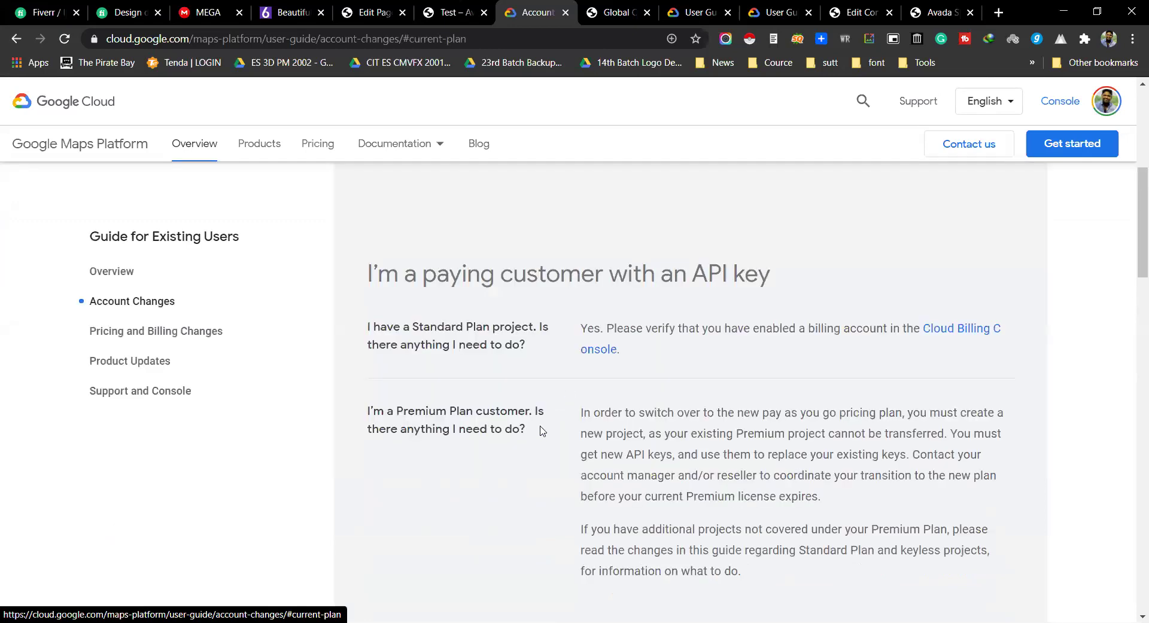
{"action": "scroll", "coordinate": [616, 412], "scroll_direction": "down", "scroll_amount": 3}
{"action": "scroll", "coordinate": [675, 405], "scroll_direction": "up", "scroll_amount": 3}
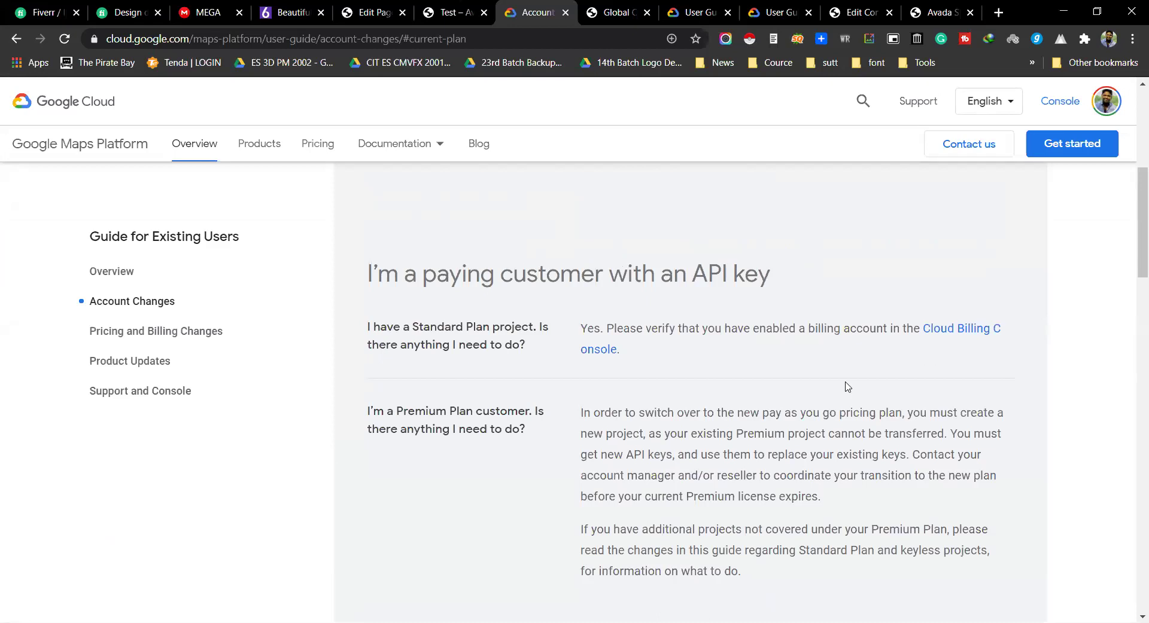
{"action": "scroll", "coordinate": [739, 422], "scroll_direction": "down", "scroll_amount": 10}
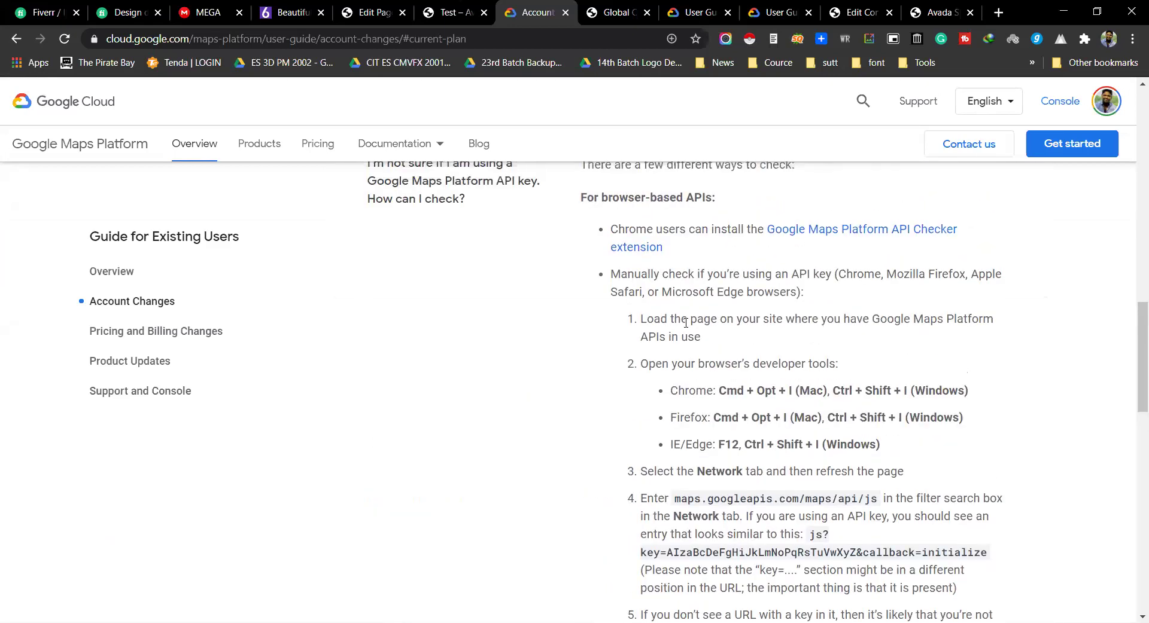
{"action": "scroll", "coordinate": [686, 323], "scroll_direction": "up", "scroll_amount": 1}
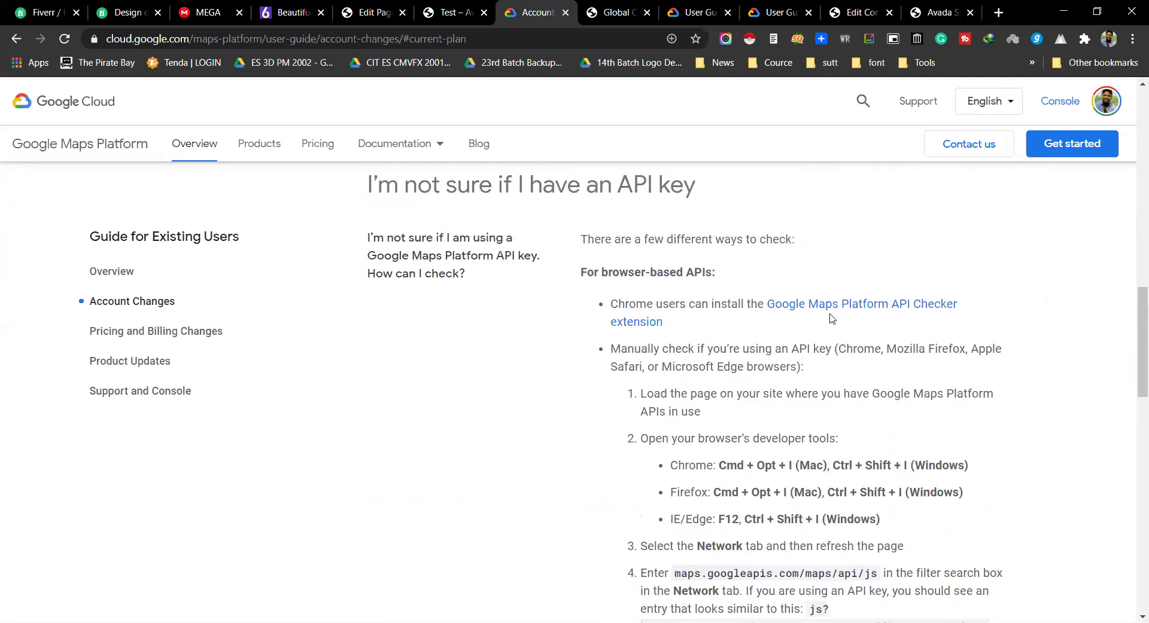
{"action": "scroll", "coordinate": [840, 359], "scroll_direction": "down", "scroll_amount": 8}
{"action": "scroll", "coordinate": [845, 377], "scroll_direction": "up", "scroll_amount": 4}
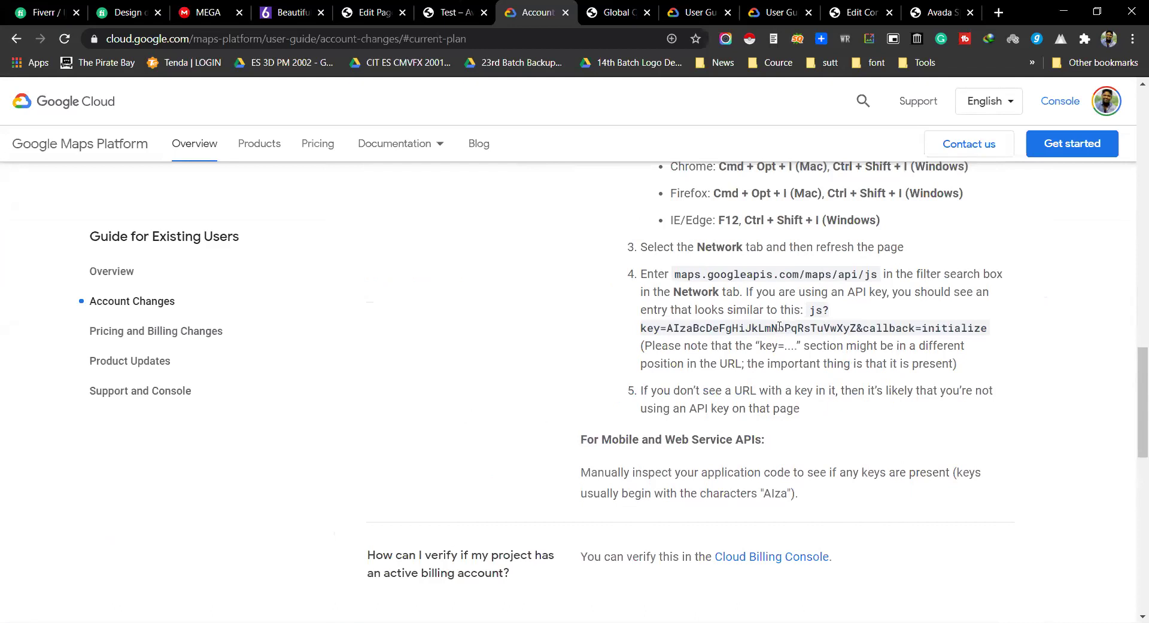
{"action": "double_click", "coordinate": [711, 330]}
{"action": "scroll", "coordinate": [748, 359], "scroll_direction": "down", "scroll_amount": 4}
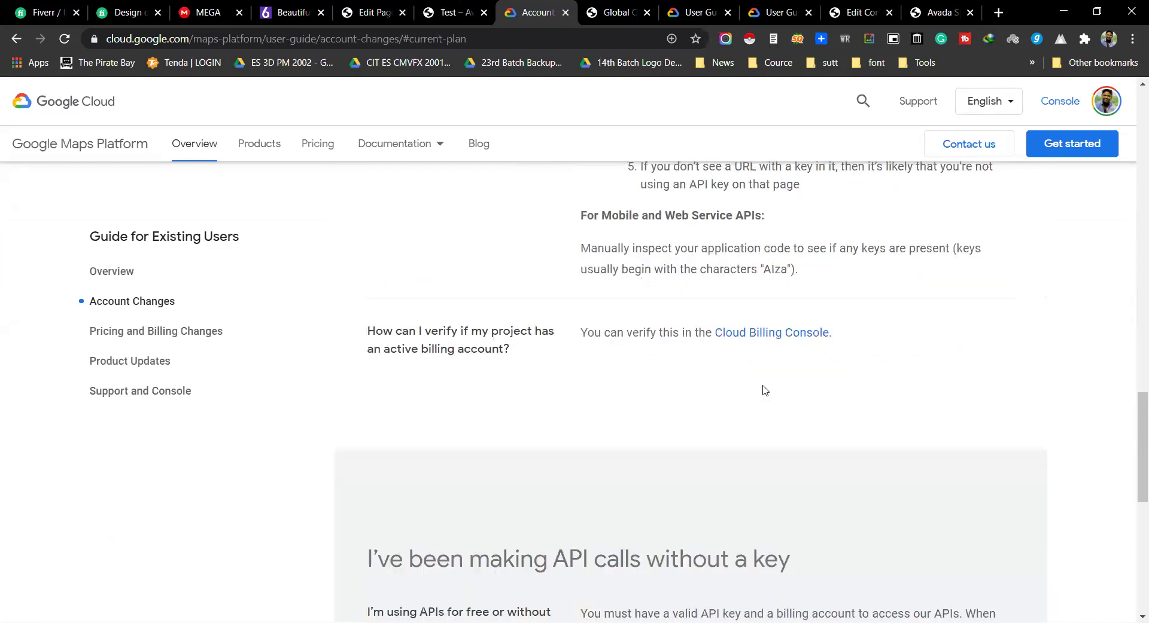
{"action": "scroll", "coordinate": [722, 418], "scroll_direction": "down", "scroll_amount": 7}
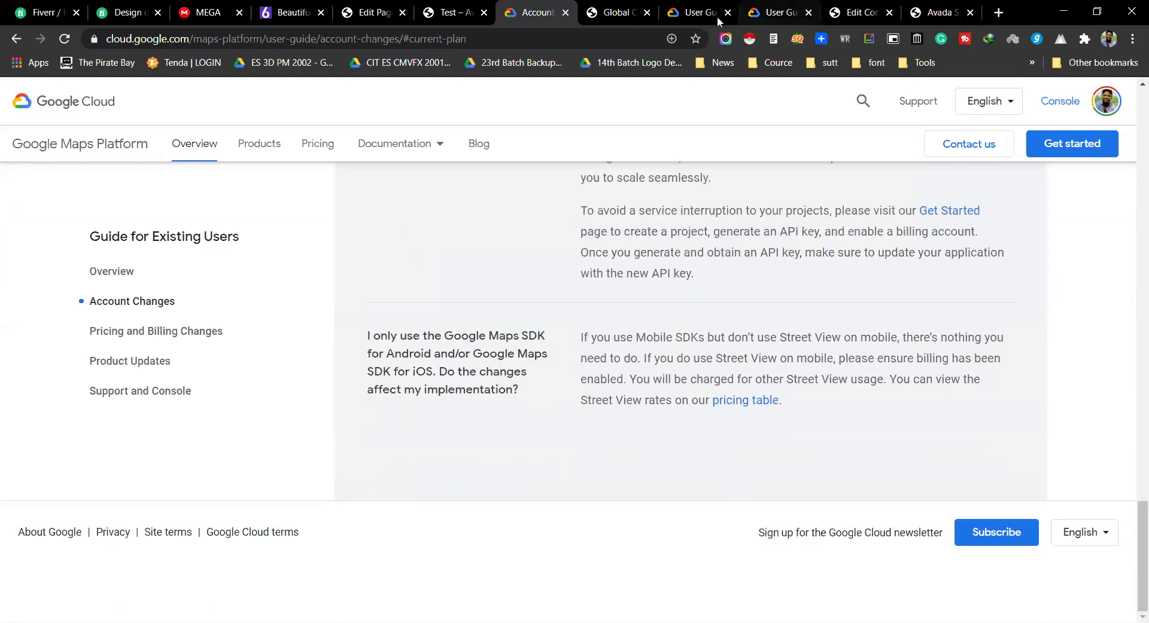
Step: Close the Maps guide, return to the editor, and delete the Google Map element
{"action": "left_click", "coordinate": [564, 12]}
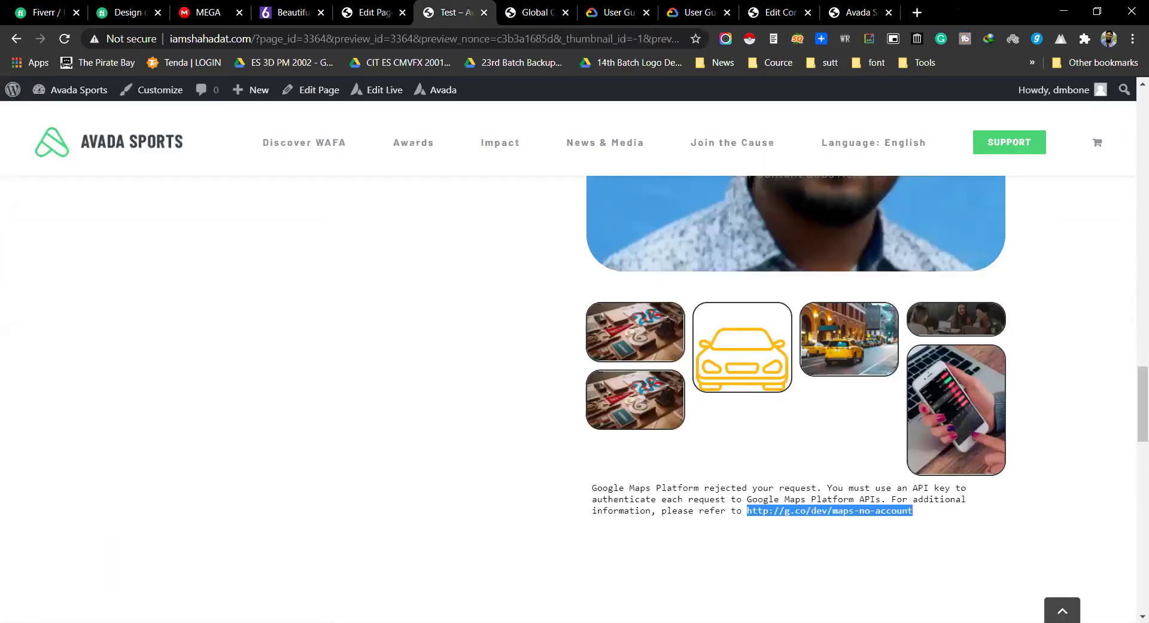
{"action": "left_click", "coordinate": [377, 12]}
{"action": "scroll", "coordinate": [658, 323], "scroll_direction": "down", "scroll_amount": 3}
{"action": "scroll", "coordinate": [718, 305], "scroll_direction": "up", "scroll_amount": 2}
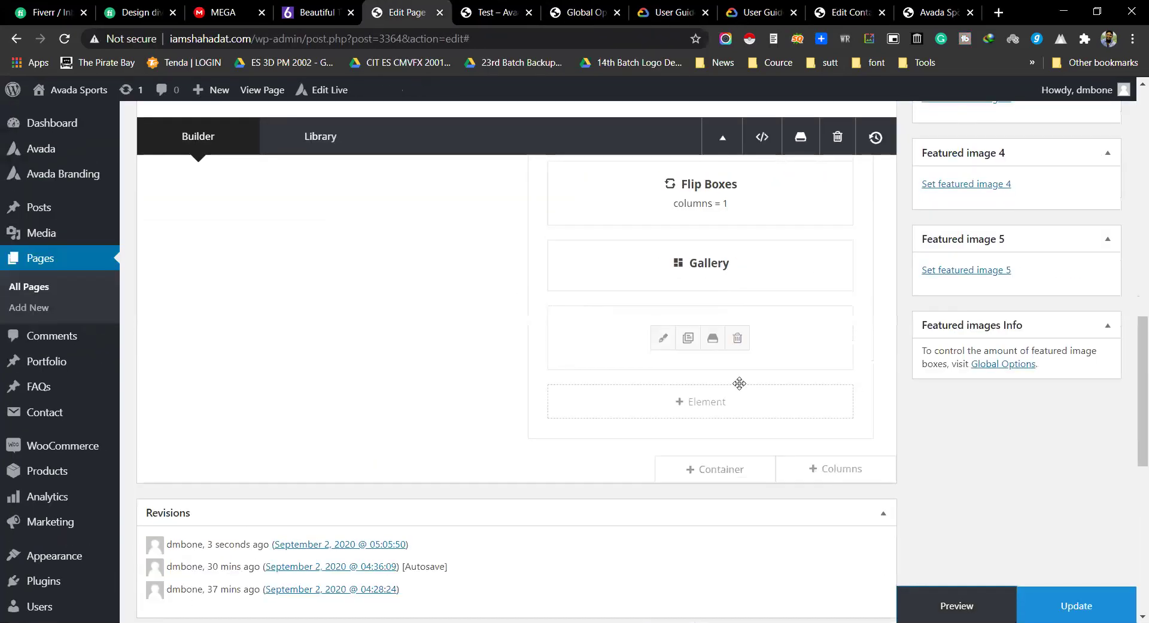
{"action": "left_click", "coordinate": [737, 337]}
Step: Start adding an Image Carousel from the element list, then cancel it
{"action": "left_click", "coordinate": [694, 323]}
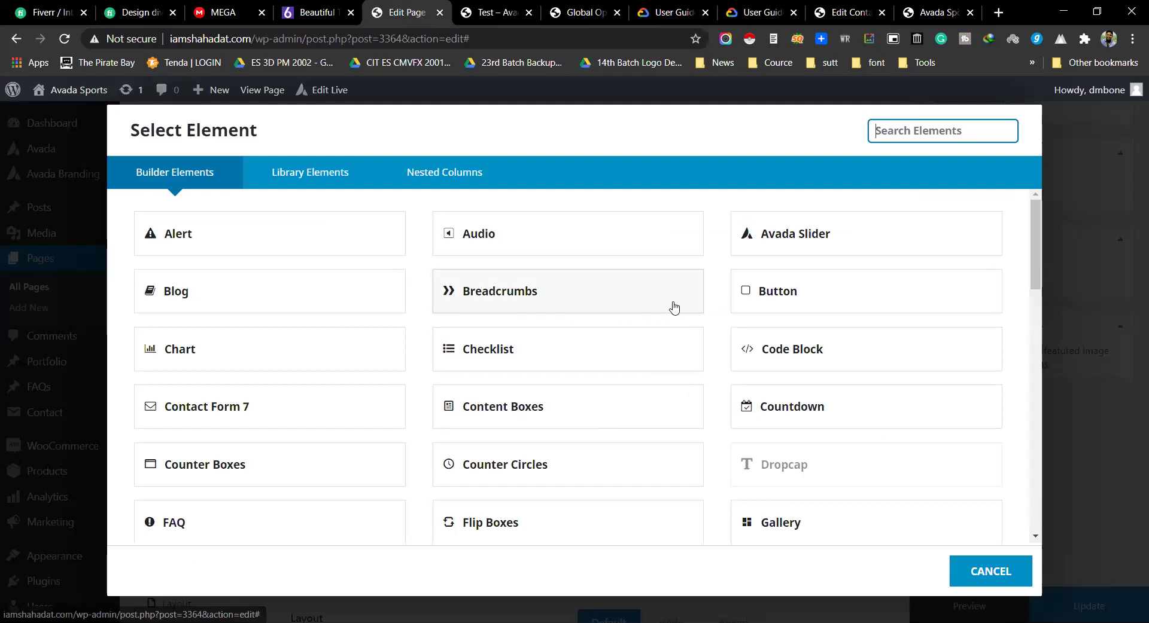
{"action": "scroll", "coordinate": [672, 307], "scroll_direction": "down", "scroll_amount": 2}
{"action": "scroll", "coordinate": [448, 431], "scroll_direction": "down", "scroll_amount": 1}
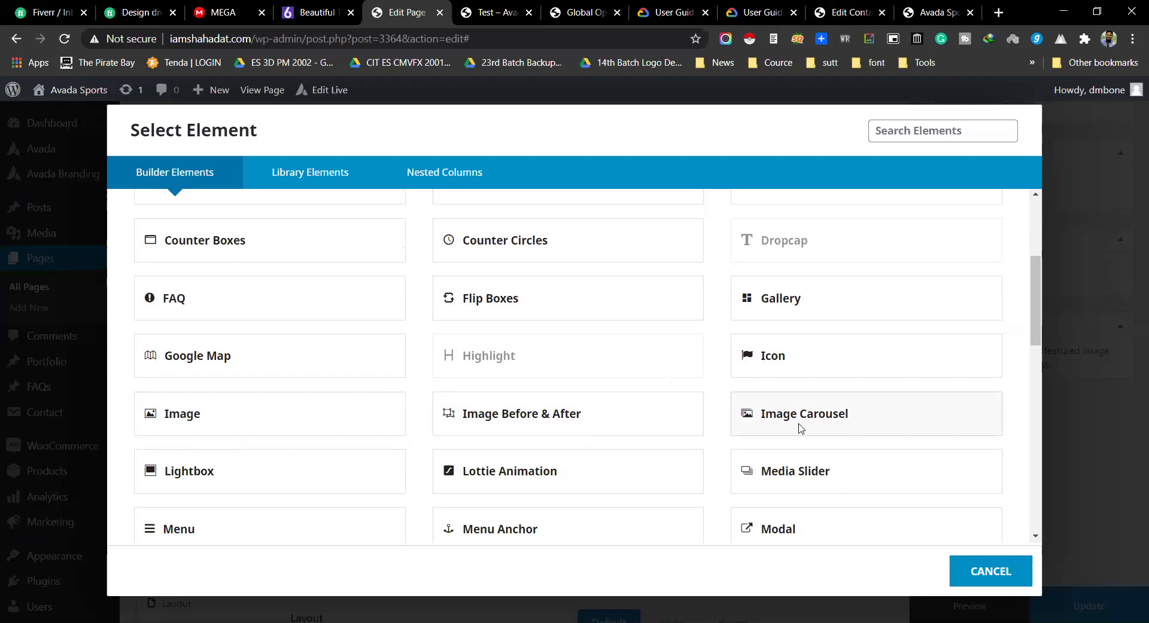
{"action": "left_click", "coordinate": [801, 430]}
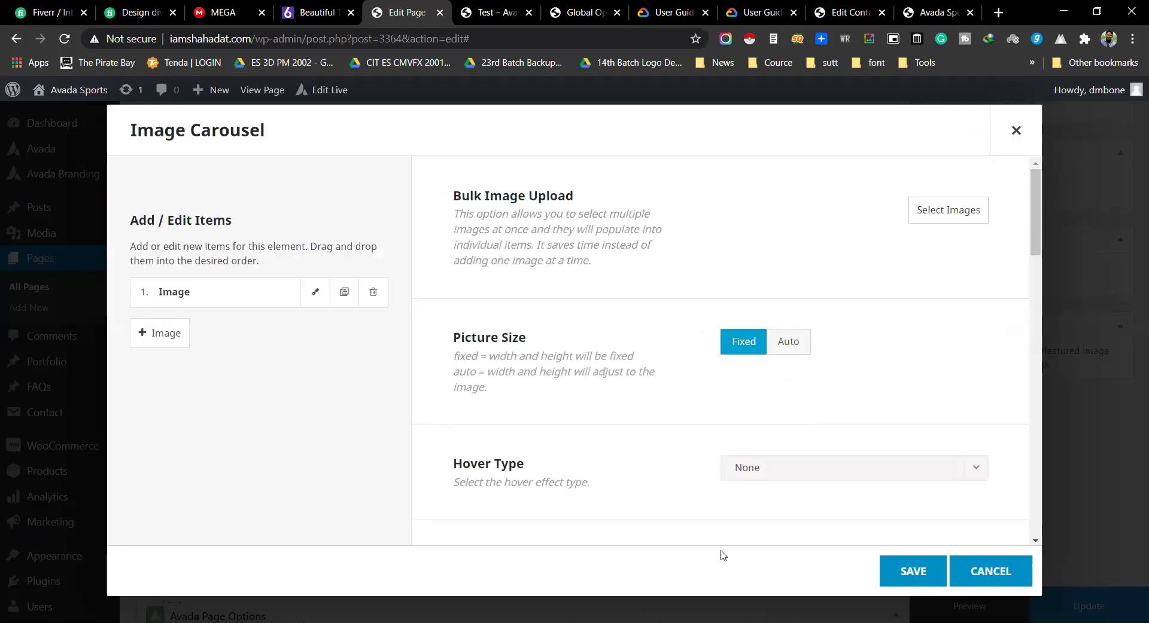
{"action": "left_click", "coordinate": [982, 569]}
Step: Collapse the existing container, add a new container with a 1/1 column, and open its element chooser
{"action": "scroll", "coordinate": [631, 357], "scroll_direction": "down", "scroll_amount": 1}
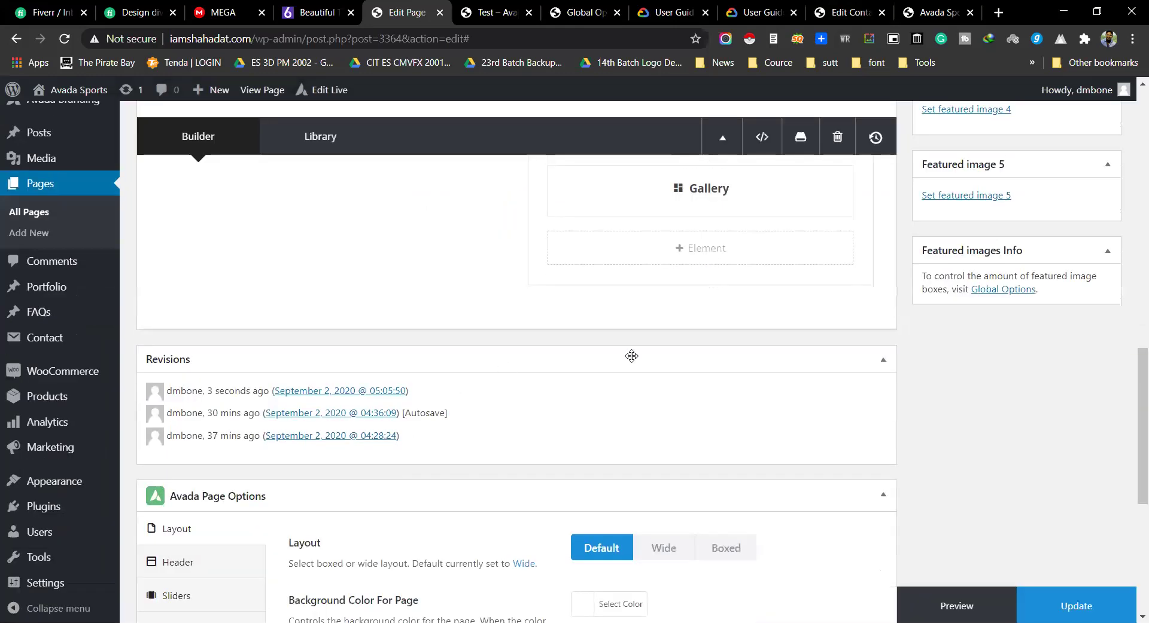
{"action": "scroll", "coordinate": [677, 341], "scroll_direction": "up", "scroll_amount": 10}
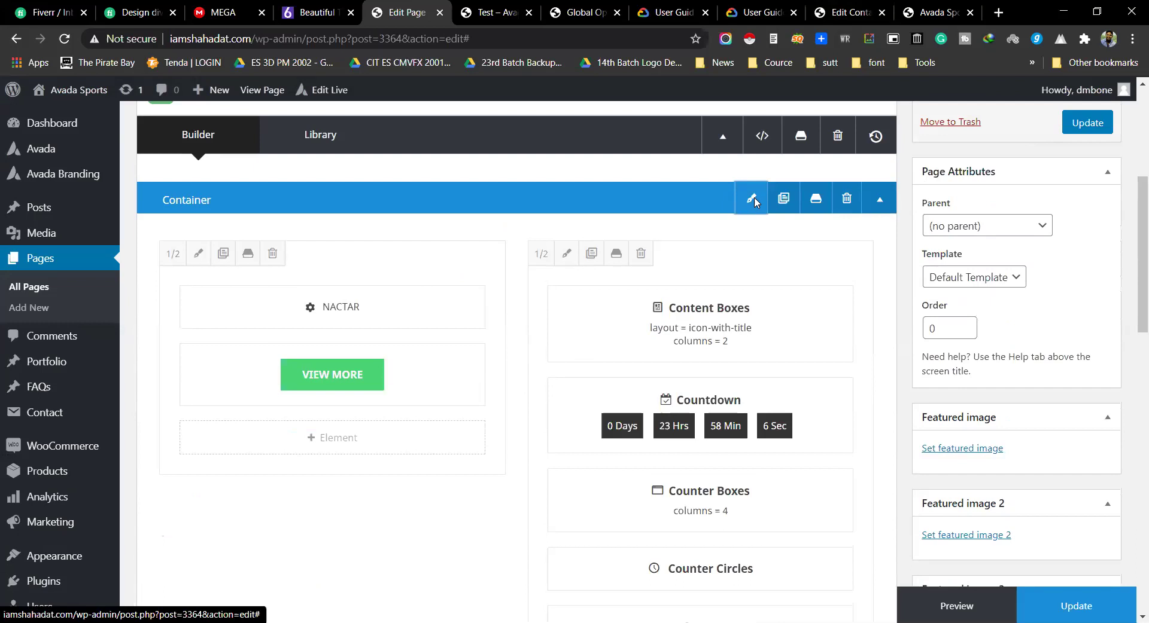
{"action": "left_click", "coordinate": [751, 200]}
{"action": "left_click", "coordinate": [1014, 131]}
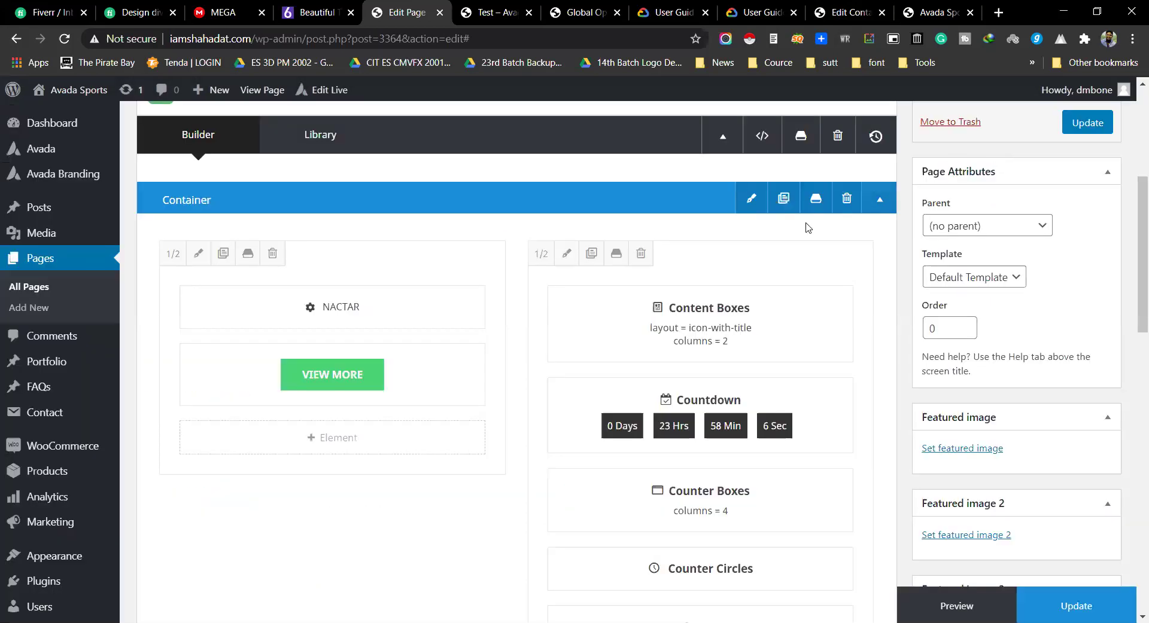
{"action": "left_click", "coordinate": [879, 200]}
{"action": "left_click", "coordinate": [836, 234]}
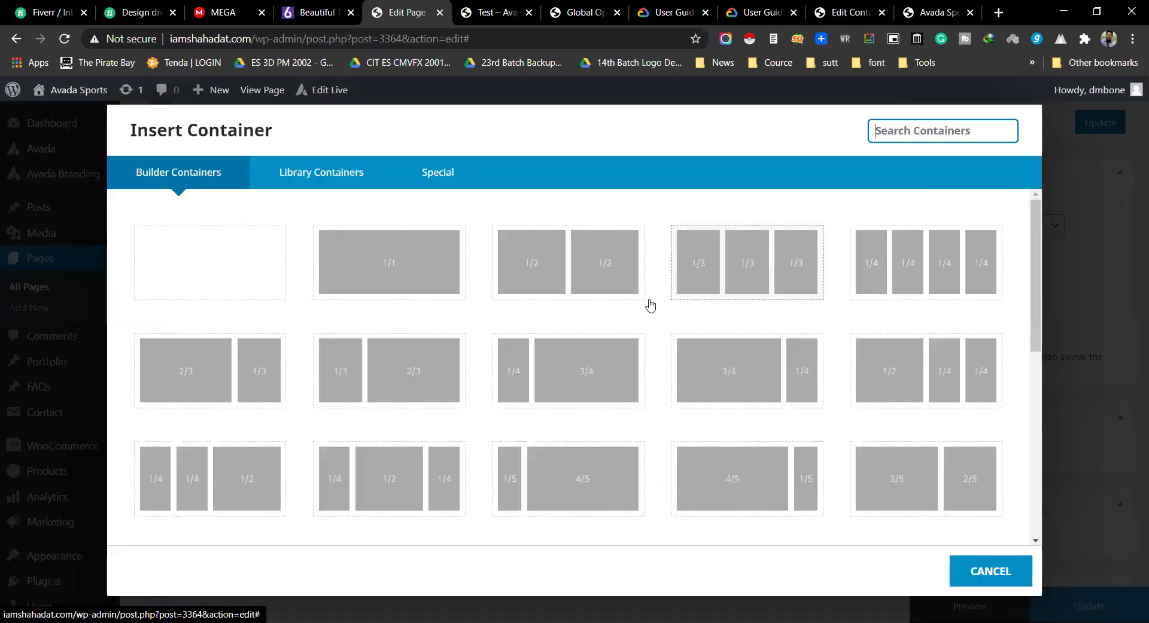
{"action": "left_click", "coordinate": [400, 261]}
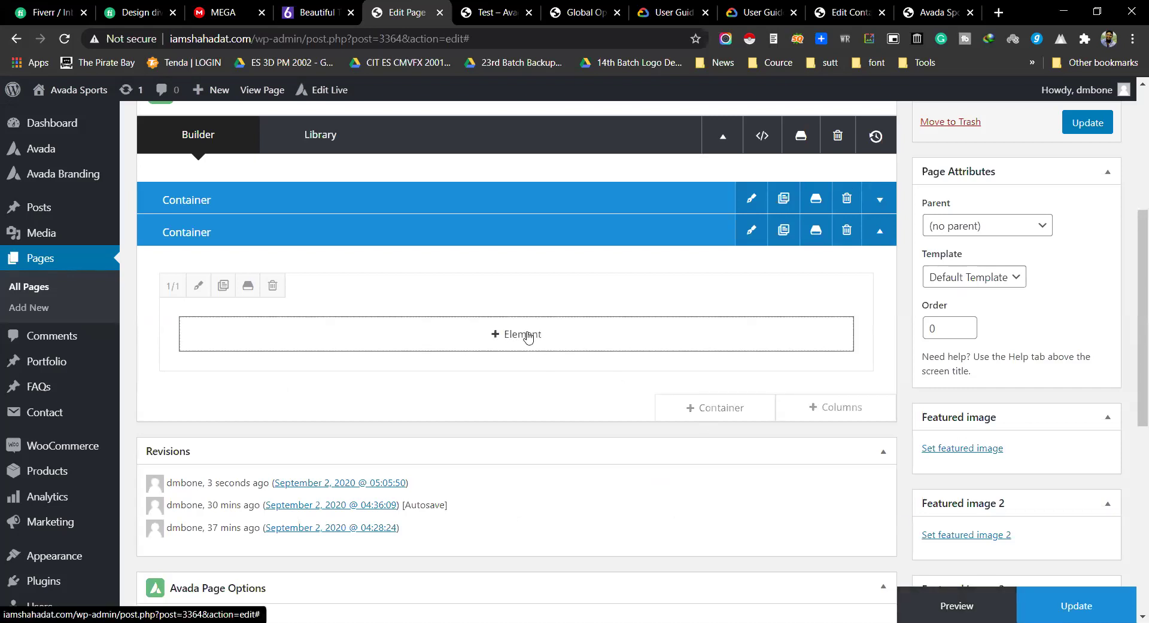
{"action": "left_click", "coordinate": [524, 334]}
{"action": "scroll", "coordinate": [819, 485], "scroll_direction": "down", "scroll_amount": 5}
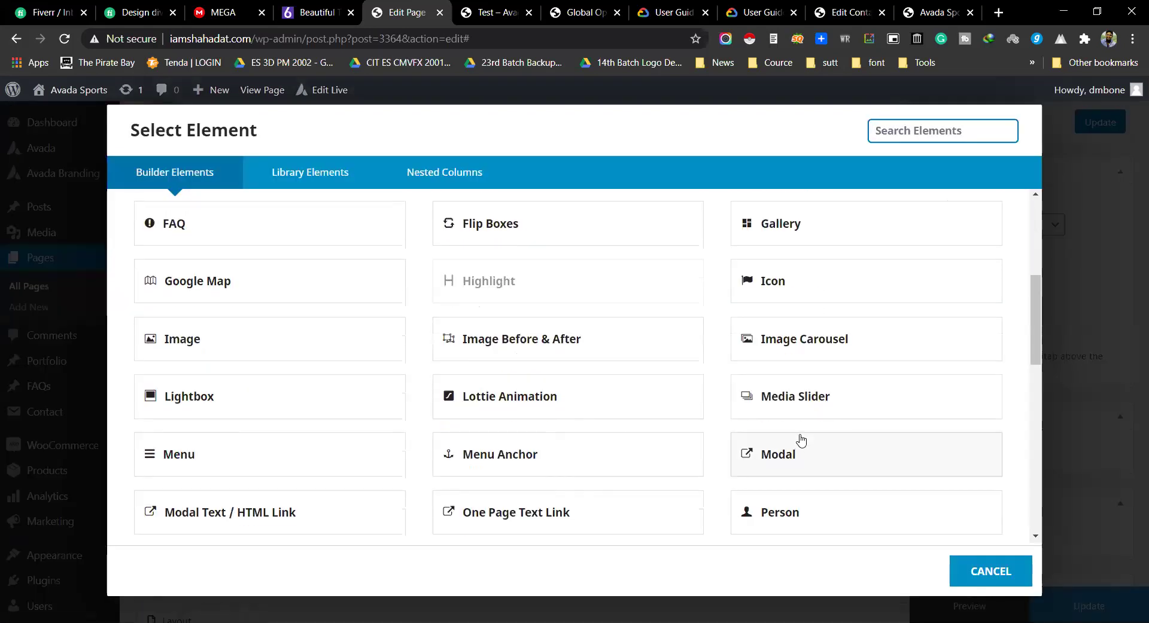
Step: Add an Image Carousel with Picture Size Auto, hover effect None and Autoplay Yes
{"action": "left_click", "coordinate": [788, 340]}
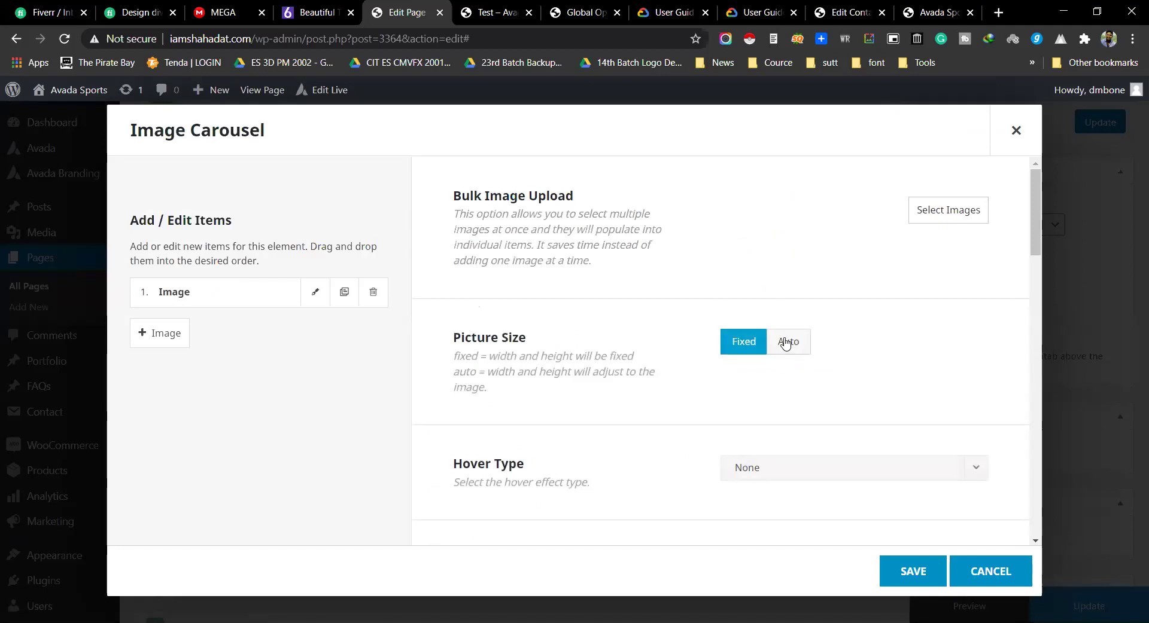
{"action": "left_click", "coordinate": [785, 342]}
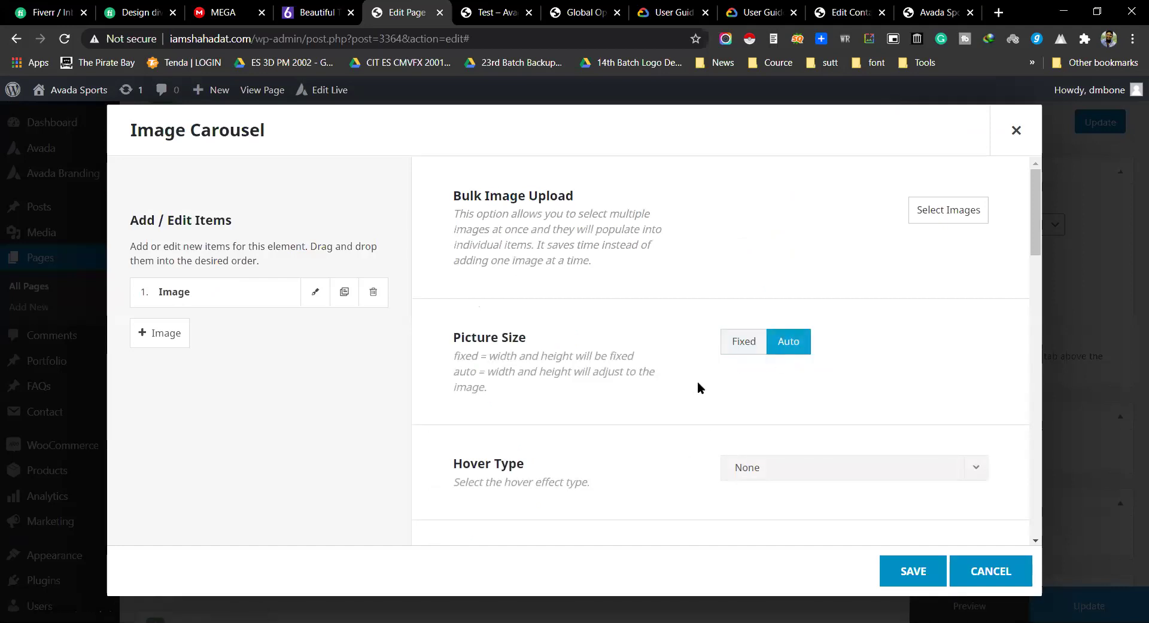
{"action": "scroll", "coordinate": [699, 387], "scroll_direction": "down", "scroll_amount": 3}
{"action": "left_click", "coordinate": [784, 326]}
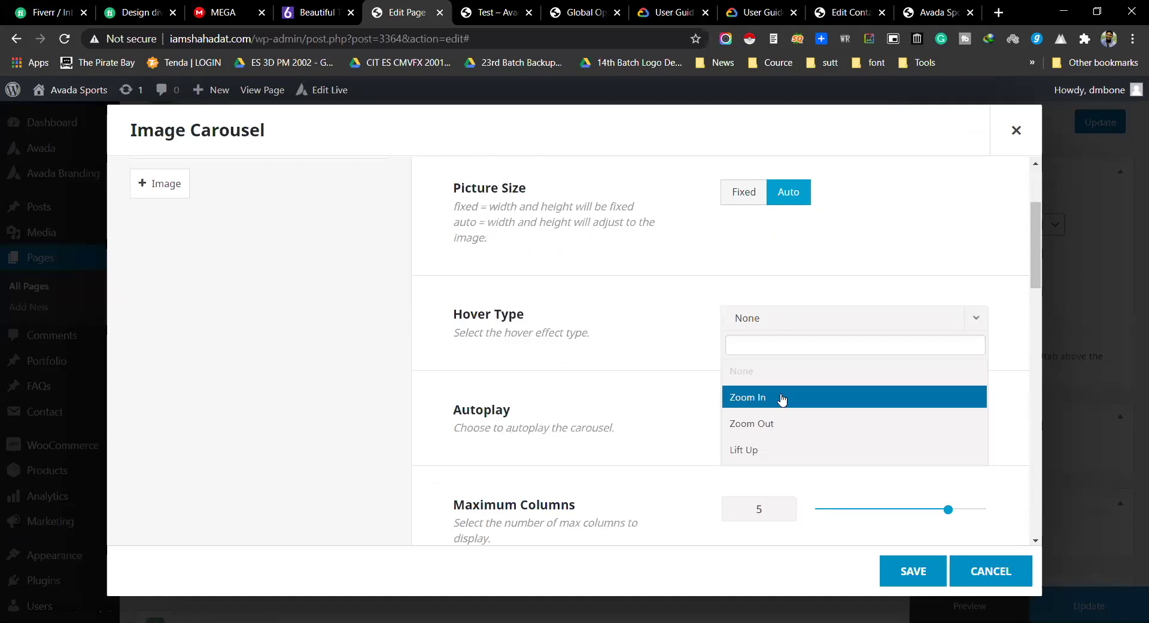
{"action": "left_click", "coordinate": [615, 310]}
{"action": "left_click", "coordinate": [734, 415]}
Step: Keep Show Navigation on and set the carousel's Mouse Scroll to Yes
{"action": "scroll", "coordinate": [605, 356], "scroll_direction": "down", "scroll_amount": 1}
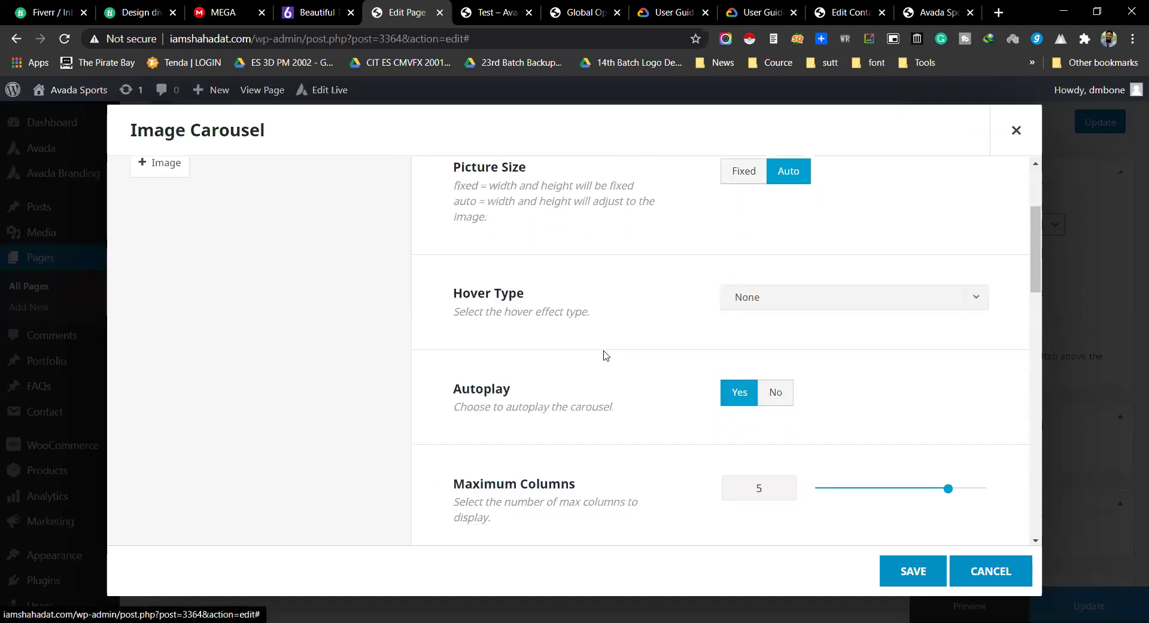
{"action": "scroll", "coordinate": [605, 356], "scroll_direction": "down", "scroll_amount": 2}
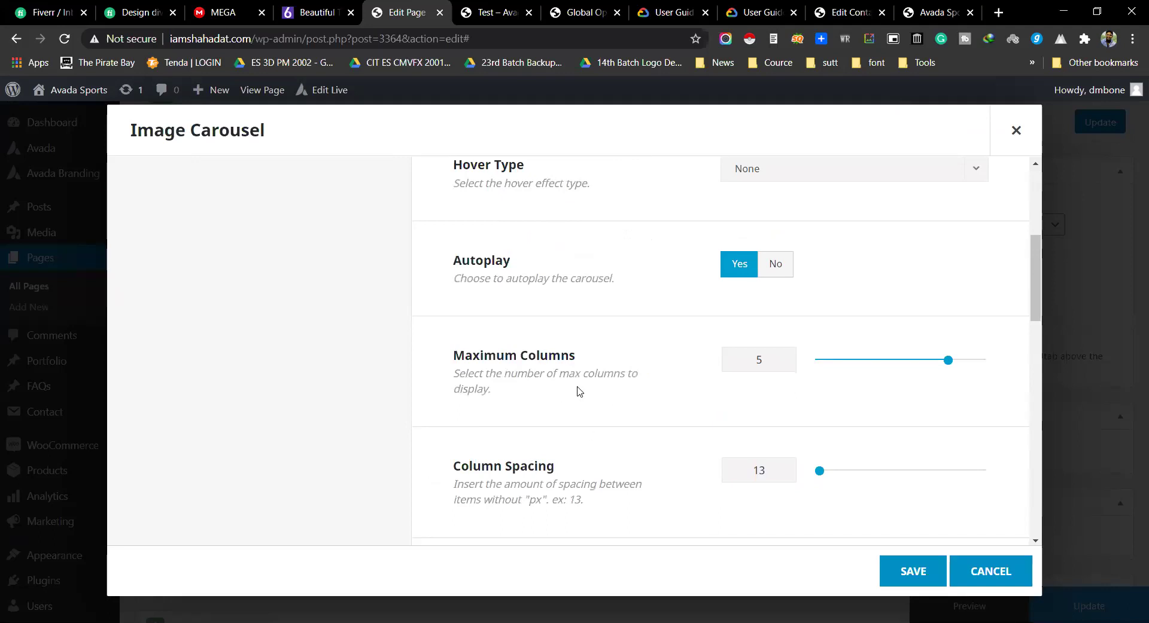
{"action": "scroll", "coordinate": [577, 392], "scroll_direction": "down", "scroll_amount": 2}
{"action": "scroll", "coordinate": [579, 392], "scroll_direction": "down", "scroll_amount": 1}
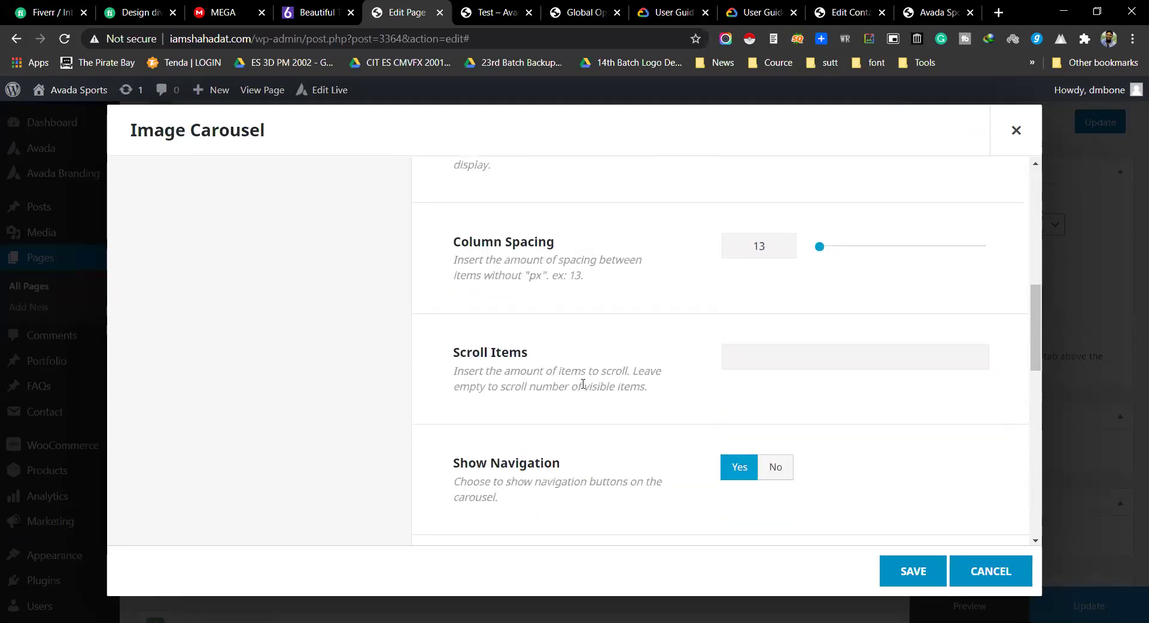
{"action": "scroll", "coordinate": [602, 385], "scroll_direction": "up", "scroll_amount": 2}
{"action": "scroll", "coordinate": [669, 372], "scroll_direction": "down", "scroll_amount": 5}
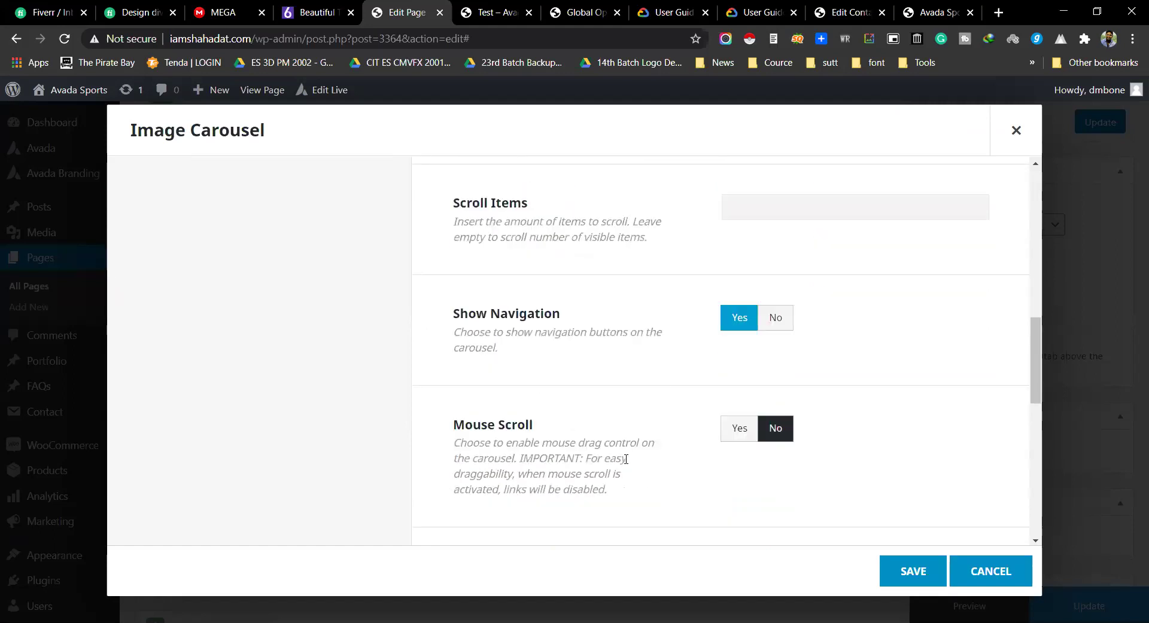
{"action": "left_click", "coordinate": [739, 429]}
{"action": "scroll", "coordinate": [678, 395], "scroll_direction": "up", "scroll_amount": 10}
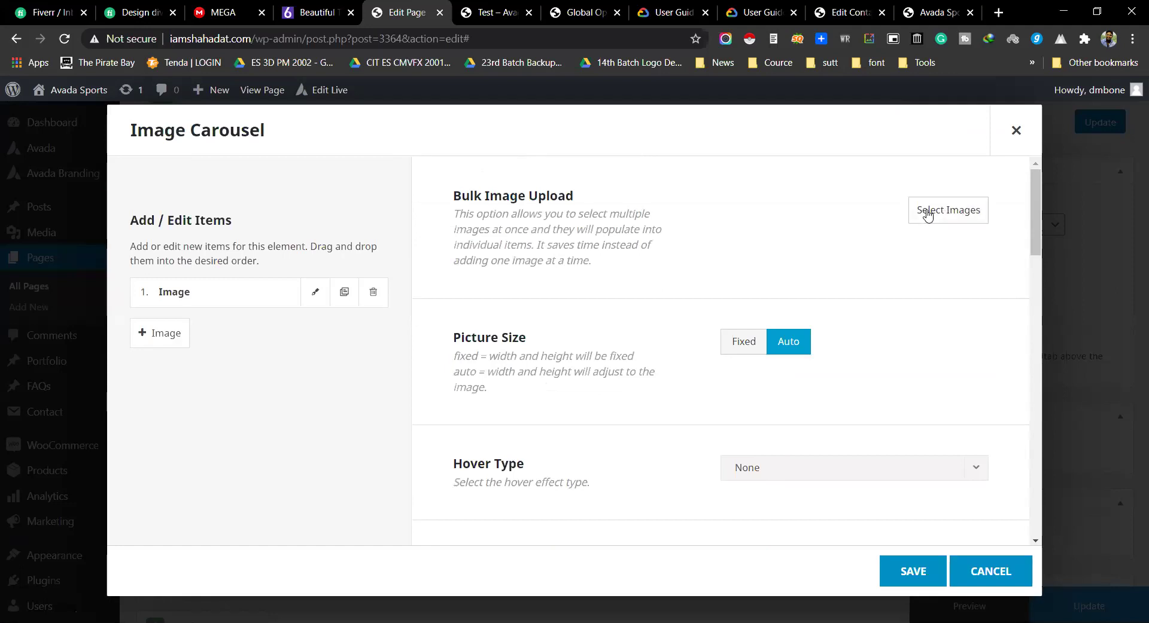
Step: Add the yellow car logo and two round portrait images as the first three carousel items
{"action": "left_click", "coordinate": [927, 216]}
{"action": "left_click", "coordinate": [832, 362]}
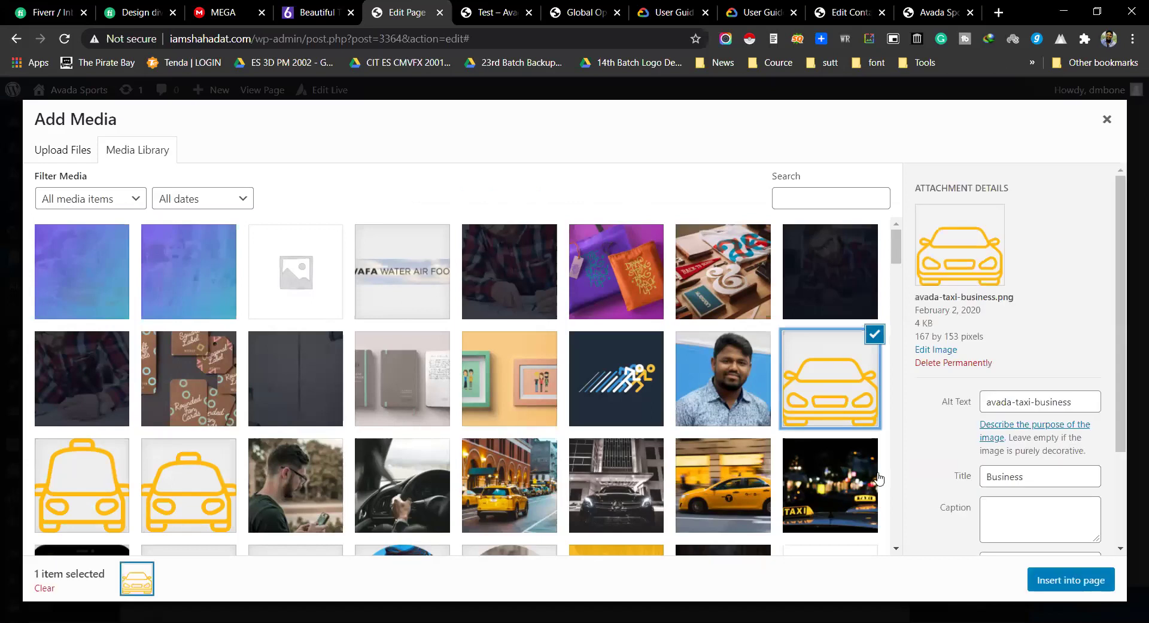
{"action": "left_click", "coordinate": [1071, 581]}
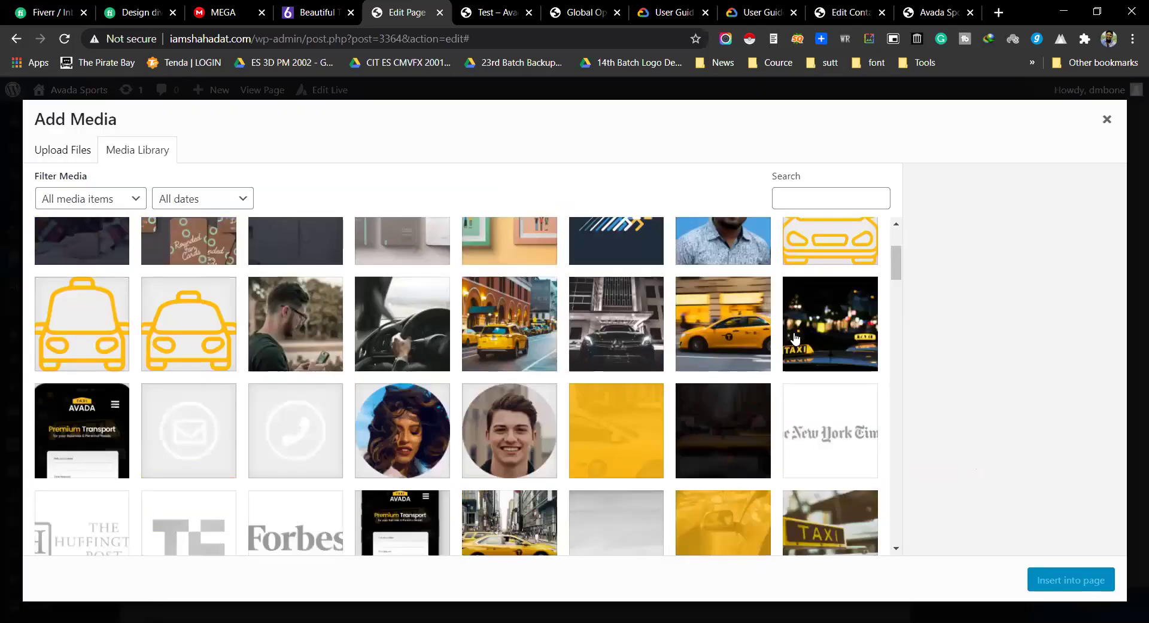
{"action": "scroll", "coordinate": [535, 375], "scroll_direction": "down", "scroll_amount": 6}
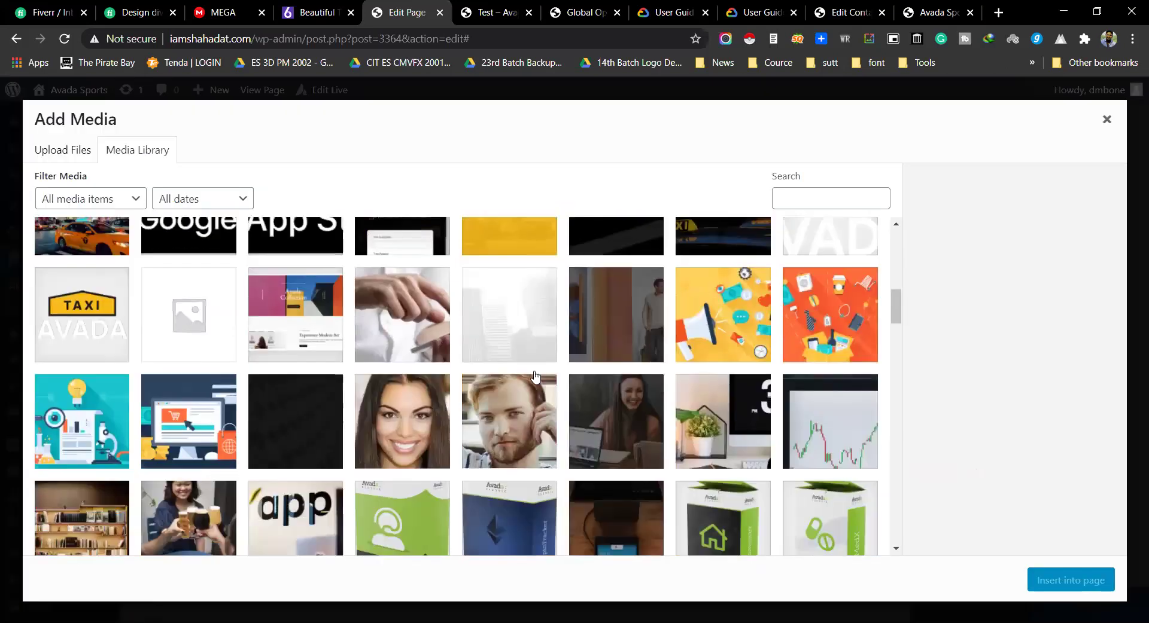
{"action": "scroll", "coordinate": [535, 376], "scroll_direction": "up", "scroll_amount": 6}
{"action": "left_click", "coordinate": [407, 382]}
{"action": "left_click", "coordinate": [1070, 580]}
{"action": "left_click", "coordinate": [942, 207]}
{"action": "scroll", "coordinate": [474, 392], "scroll_direction": "down", "scroll_amount": 3}
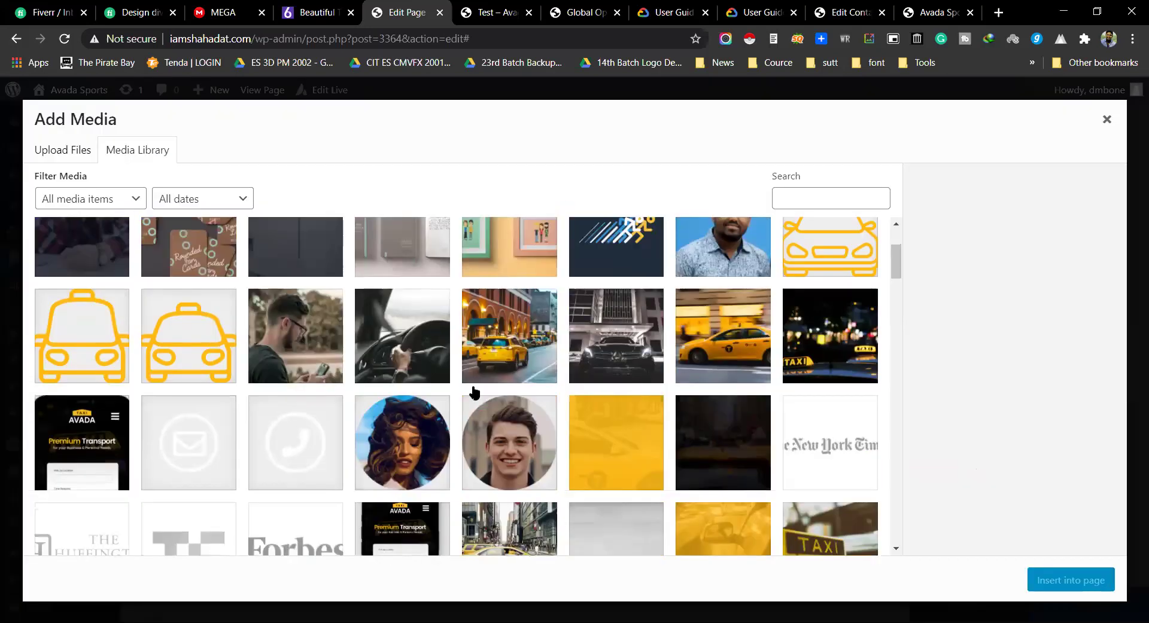
{"action": "left_click", "coordinate": [519, 434]}
{"action": "left_click", "coordinate": [1070, 580]}
Step: Insert agency-logo.png and dentist-logo.png into the carousel as items 4 and 5
{"action": "left_click", "coordinate": [945, 211]}
{"action": "scroll", "coordinate": [628, 412], "scroll_direction": "down", "scroll_amount": 8}
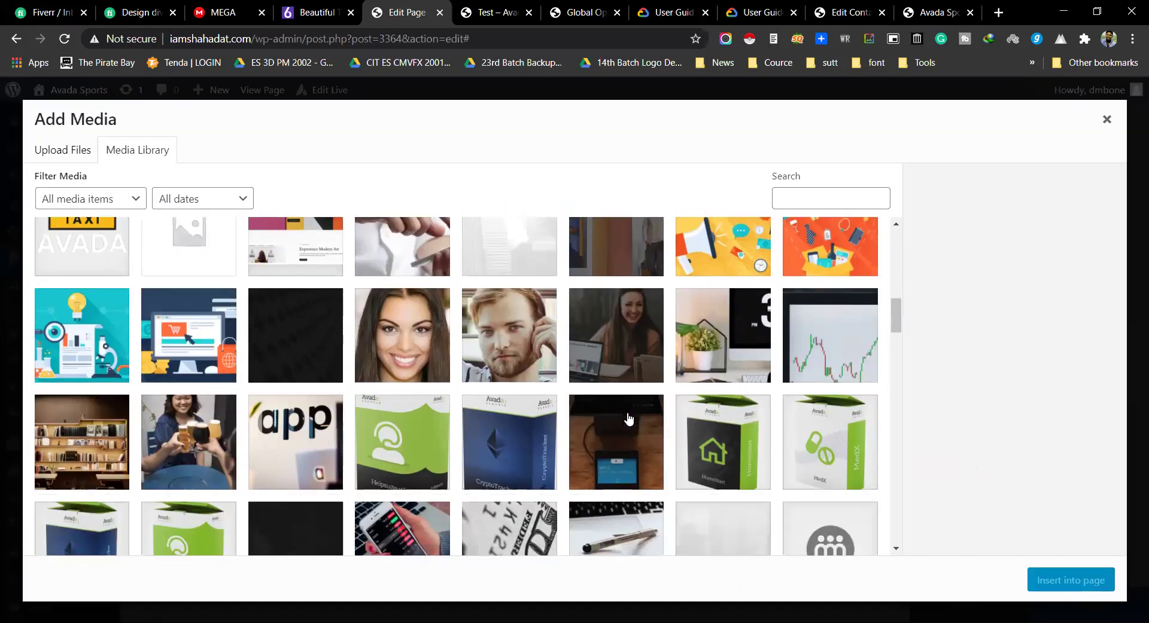
{"action": "scroll", "coordinate": [628, 418], "scroll_direction": "down", "scroll_amount": 2}
{"action": "scroll", "coordinate": [461, 368], "scroll_direction": "down", "scroll_amount": 3}
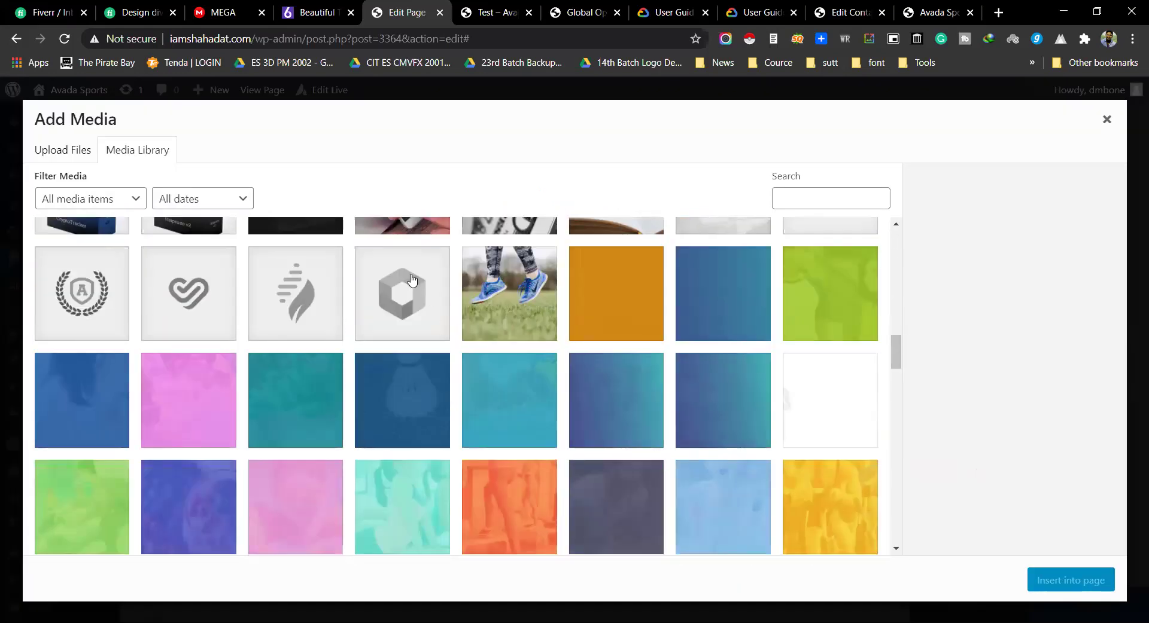
{"action": "left_click", "coordinate": [412, 279]}
{"action": "left_click", "coordinate": [1053, 580]}
{"action": "left_click", "coordinate": [948, 210]}
{"action": "scroll", "coordinate": [446, 408], "scroll_direction": "down", "scroll_amount": 15}
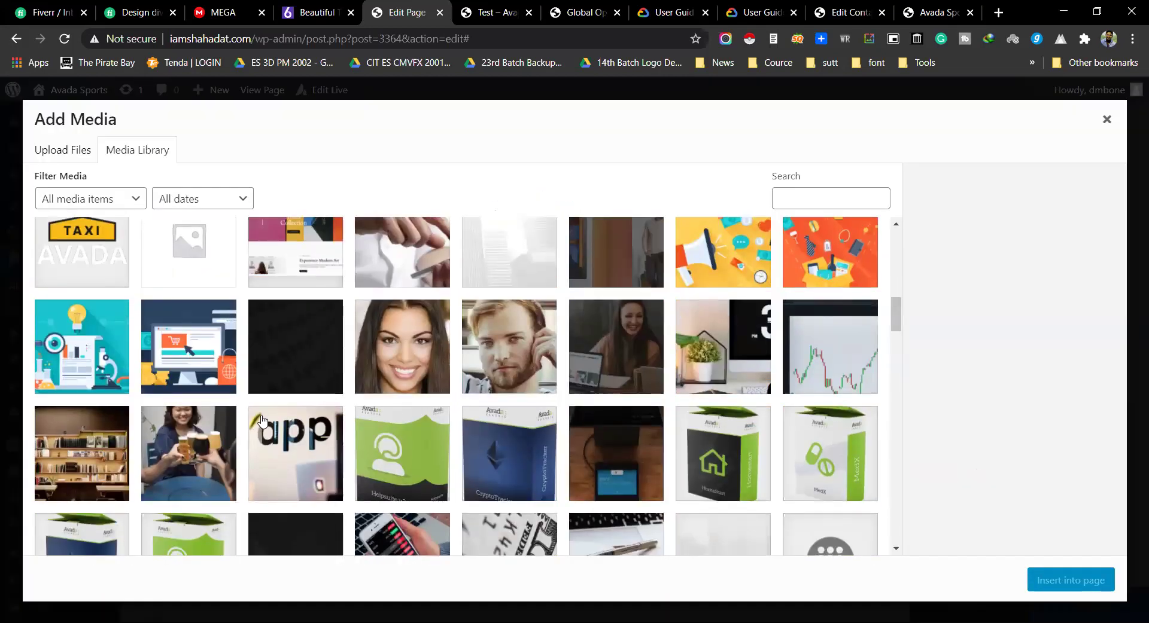
{"action": "left_click", "coordinate": [315, 334]}
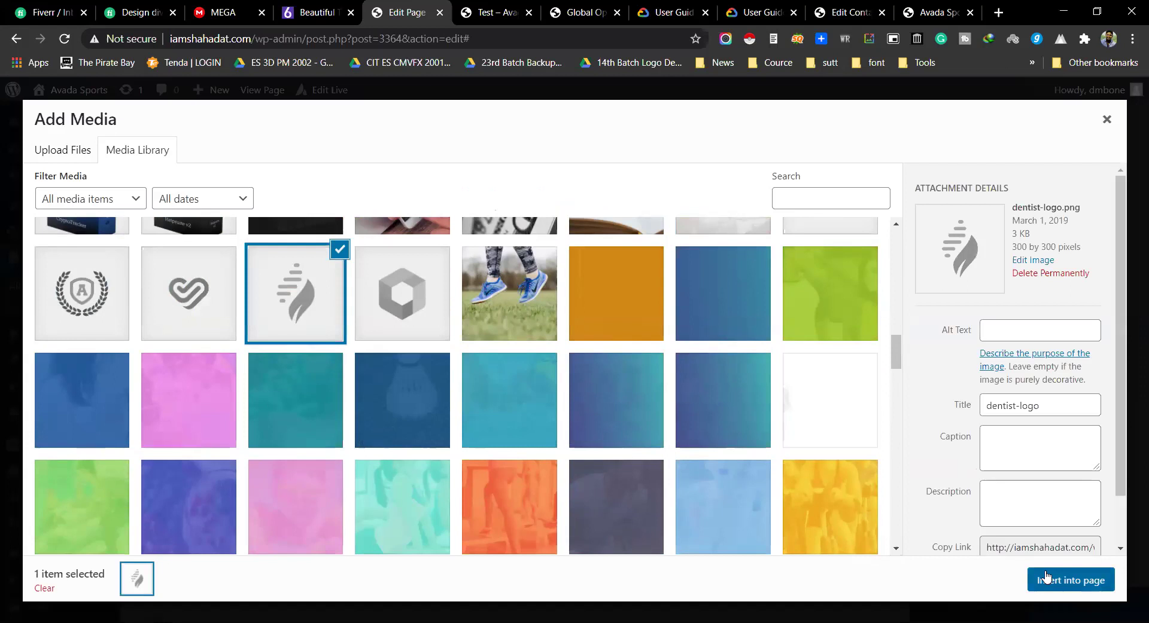
{"action": "left_click", "coordinate": [1047, 579]}
Step: Insert university-logo.png and health-logo.png into the carousel as items 6 and 7
{"action": "left_click", "coordinate": [932, 221]}
{"action": "scroll", "coordinate": [236, 419], "scroll_direction": "down", "scroll_amount": 5}
{"action": "scroll", "coordinate": [206, 438], "scroll_direction": "down", "scroll_amount": 4}
{"action": "left_click", "coordinate": [114, 442]}
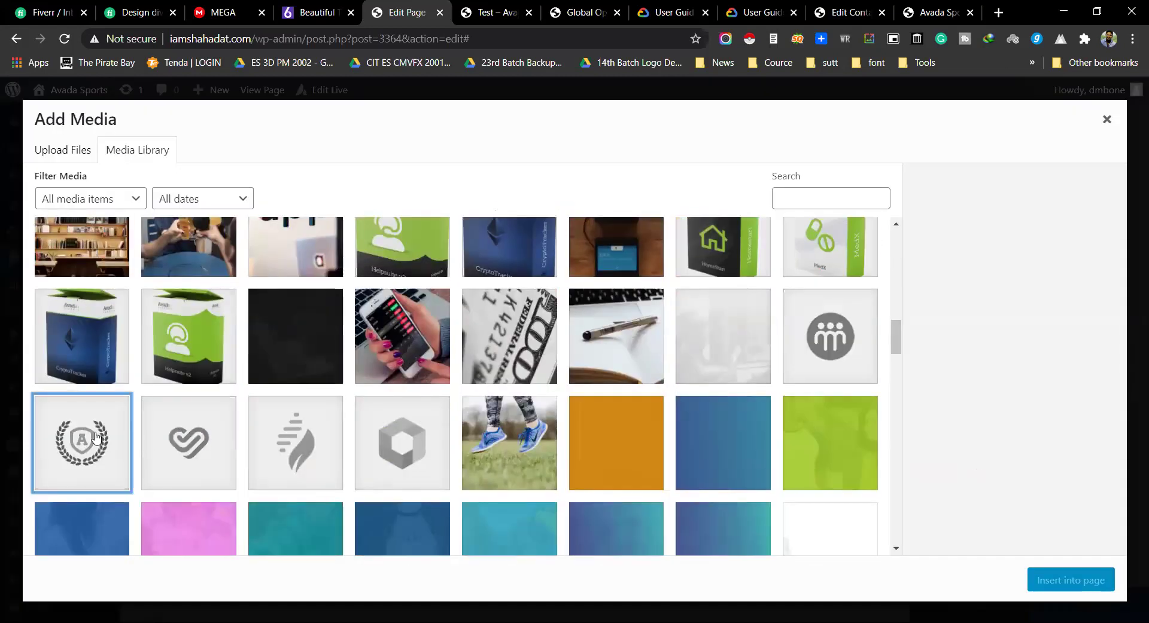
{"action": "left_click", "coordinate": [1047, 579]}
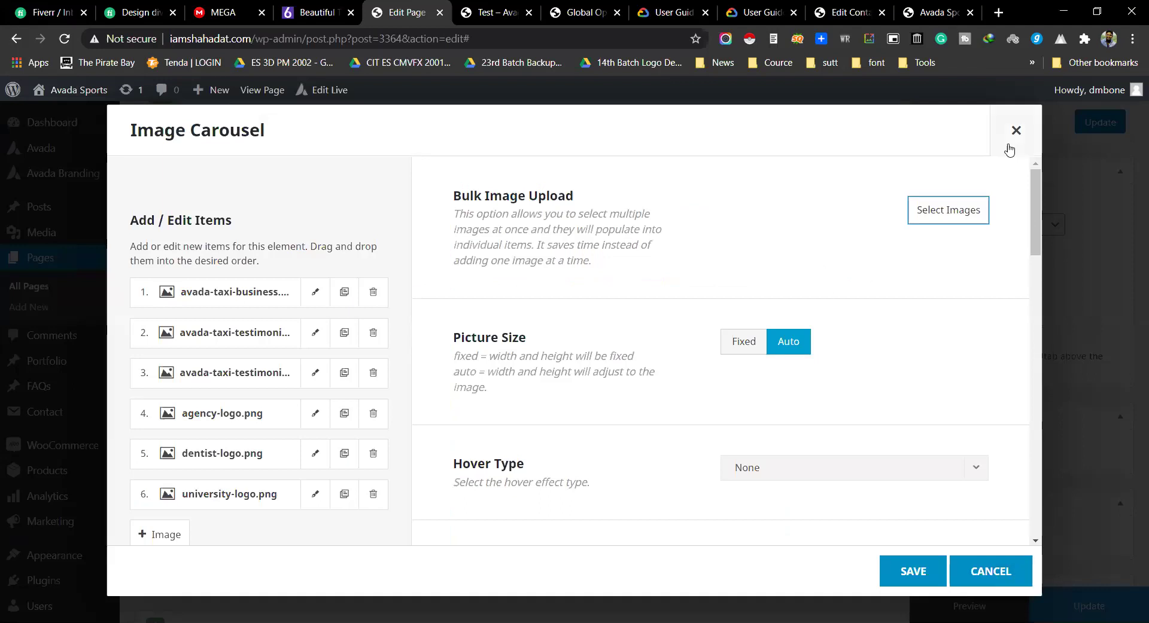
{"action": "left_click", "coordinate": [948, 210]}
{"action": "scroll", "coordinate": [287, 347], "scroll_direction": "down", "scroll_amount": 6}
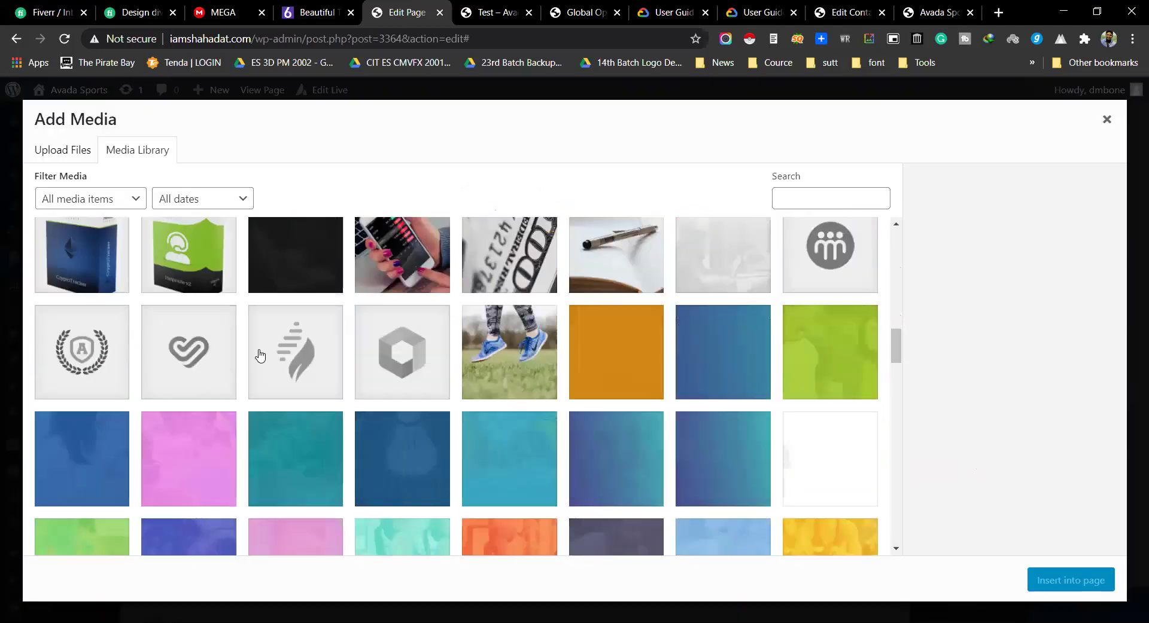
{"action": "scroll", "coordinate": [259, 356], "scroll_direction": "down", "scroll_amount": 2}
{"action": "left_click", "coordinate": [183, 251]}
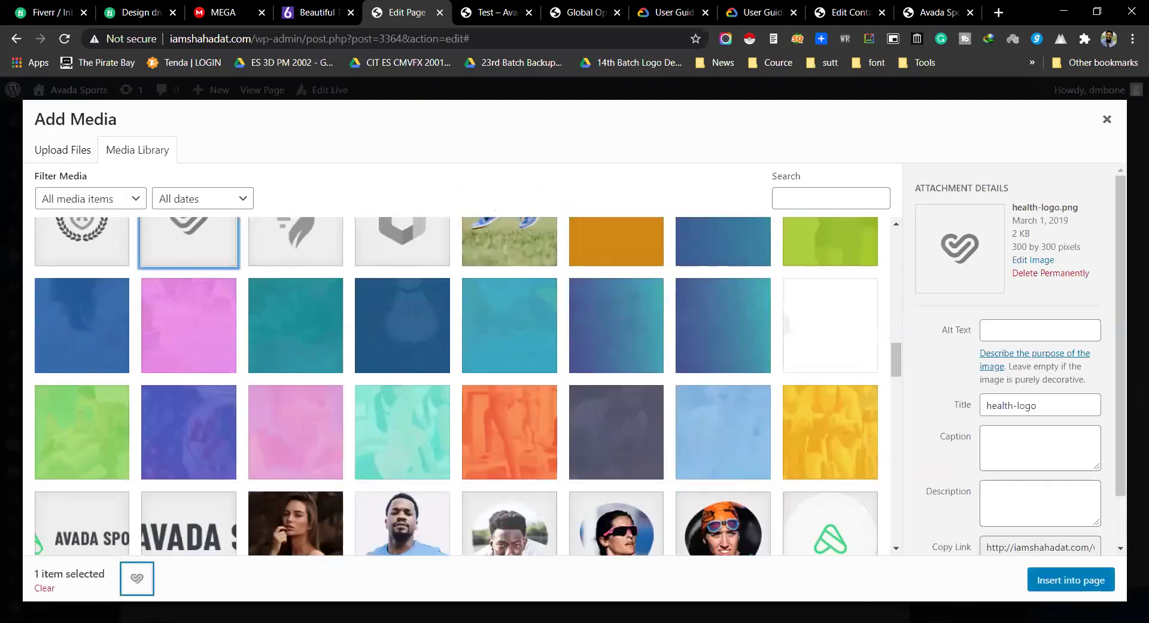
{"action": "left_click", "coordinate": [1068, 583]}
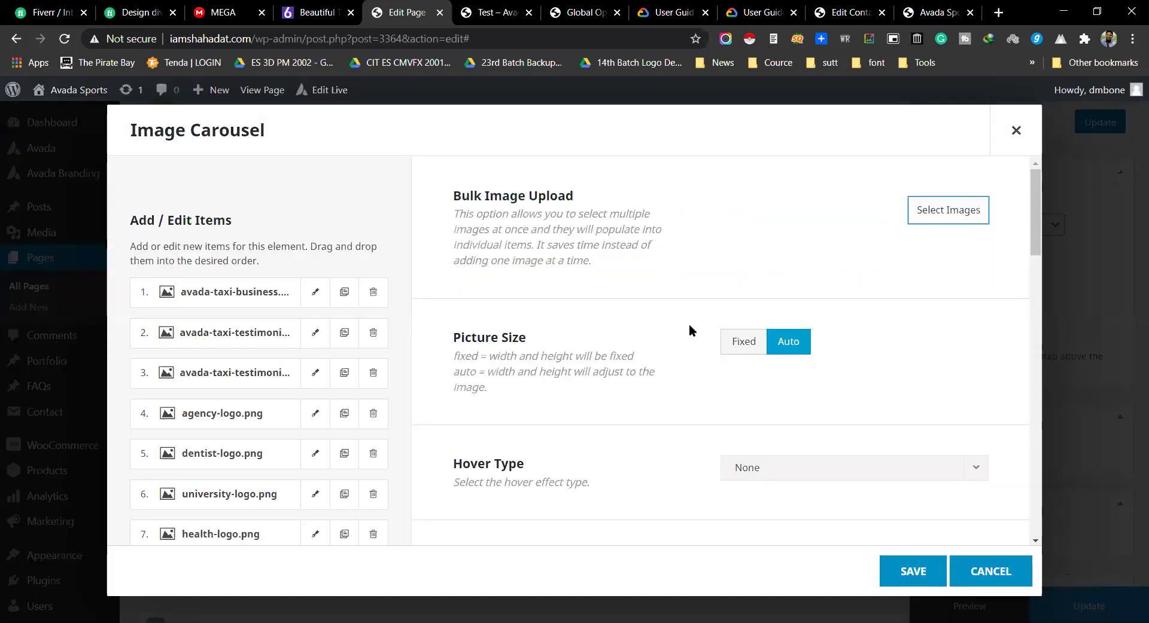
Step: Set the carousel's Hover Type to Zoom In, leaving Picture Size as is
{"action": "left_click_drag", "start_coordinate": [461, 337], "coordinate": [813, 345]}
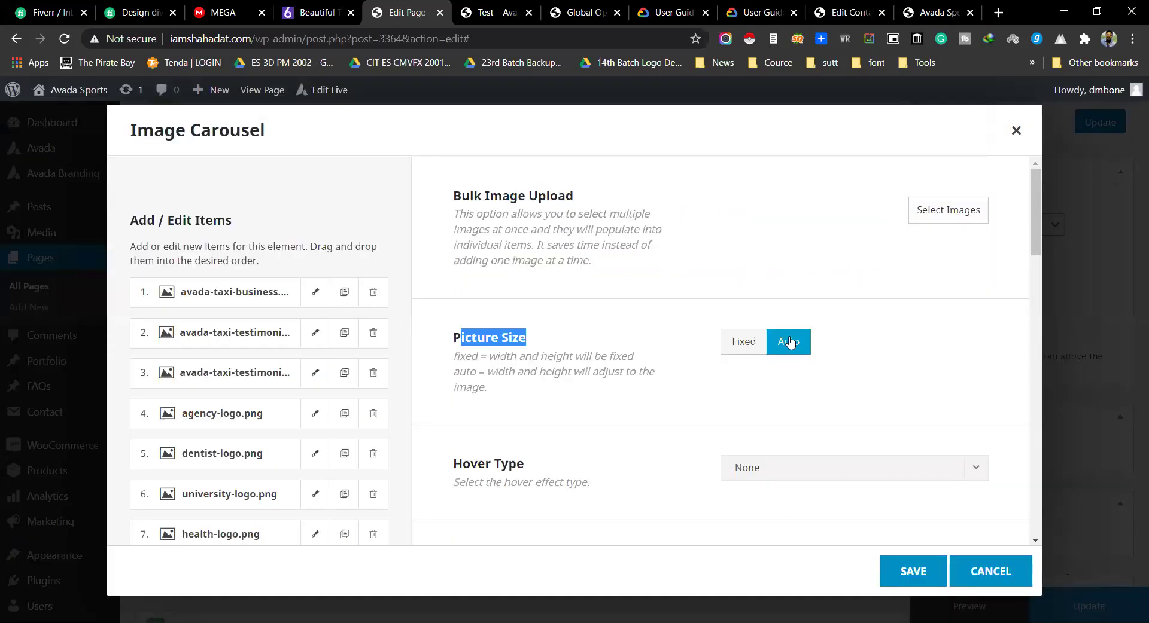
{"action": "triple_click", "coordinate": [531, 471]}
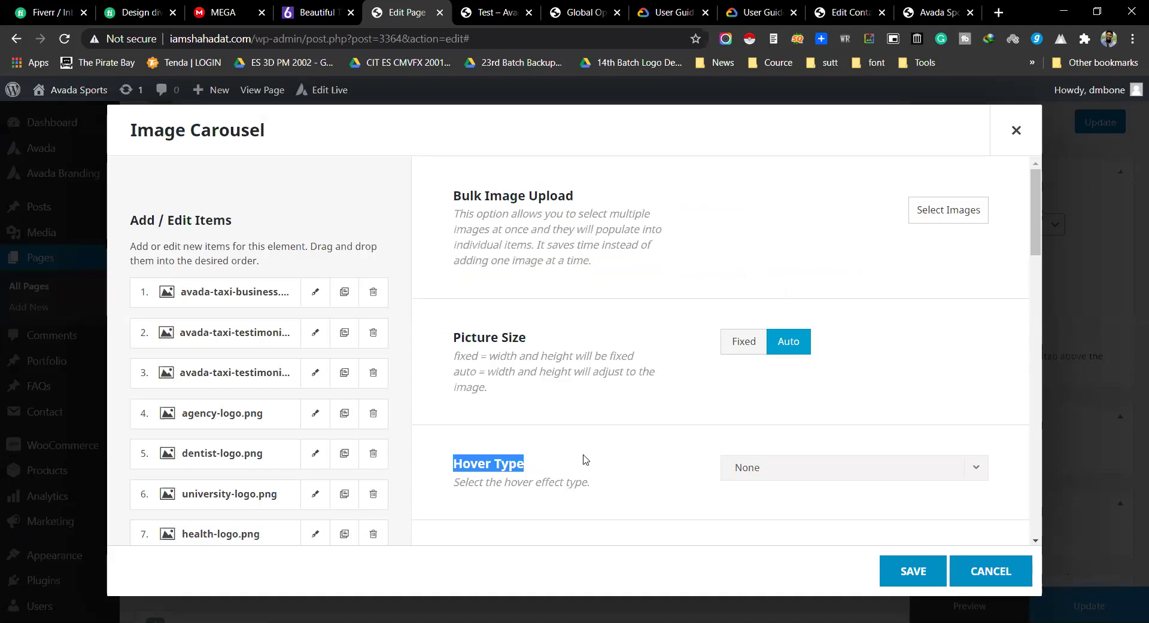
{"action": "scroll", "coordinate": [585, 459], "scroll_direction": "down", "scroll_amount": 1}
{"action": "left_click", "coordinate": [811, 397]}
{"action": "left_click", "coordinate": [776, 477]}
Step: Review Autoplay, Scroll Items, Show Navigation and Mouse Scroll, keeping Maximum Columns at 5
{"action": "scroll", "coordinate": [588, 353], "scroll_direction": "down", "scroll_amount": 2}
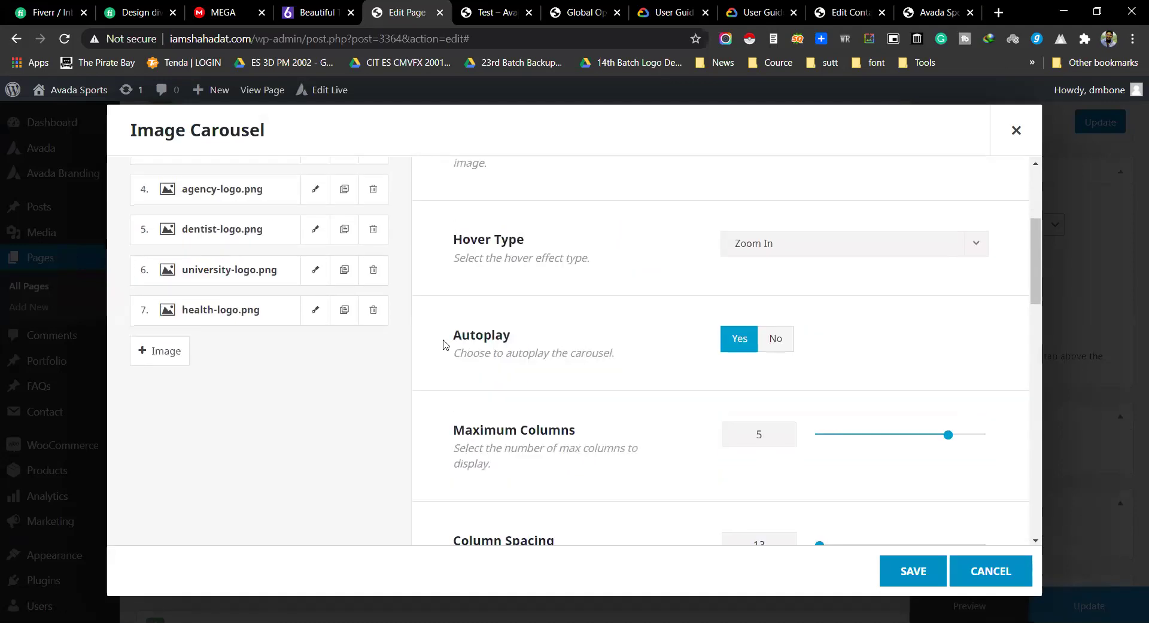
{"action": "left_click_drag", "start_coordinate": [444, 345], "coordinate": [545, 347]}
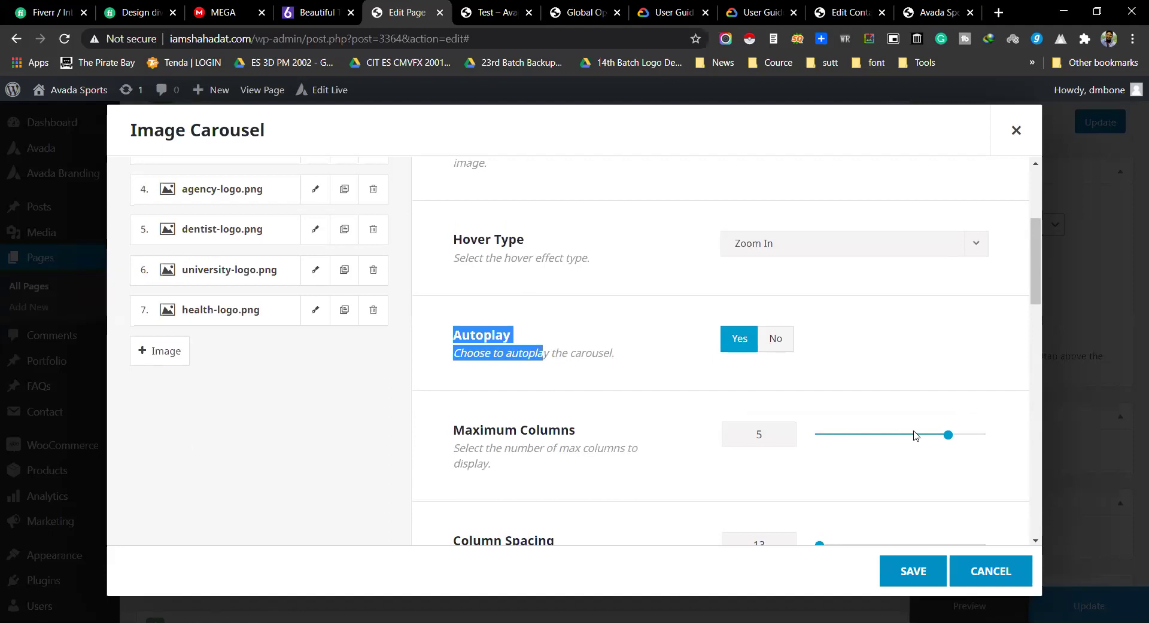
{"action": "mouse_move", "coordinate": [941, 435]}
{"action": "left_mouse_down"}
{"action": "mouse_move", "coordinate": [911, 437]}
{"action": "mouse_move", "coordinate": [943, 439]}
{"action": "left_mouse_up"}
{"action": "scroll", "coordinate": [324, 432], "scroll_direction": "down", "scroll_amount": 3}
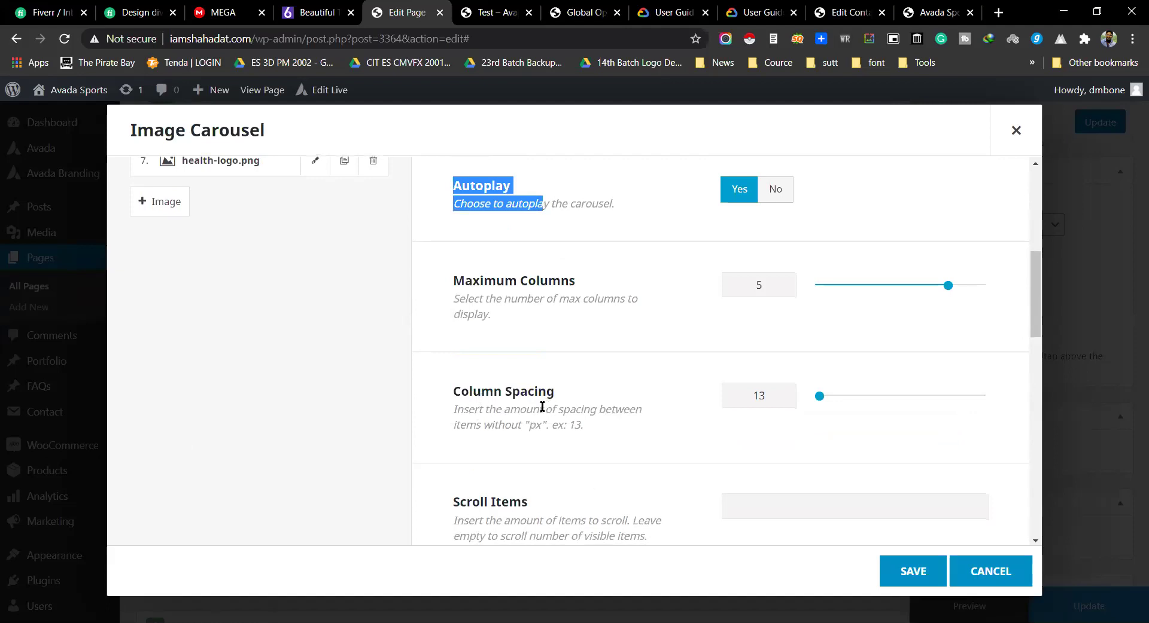
{"action": "scroll", "coordinate": [625, 392], "scroll_direction": "down", "scroll_amount": 3}
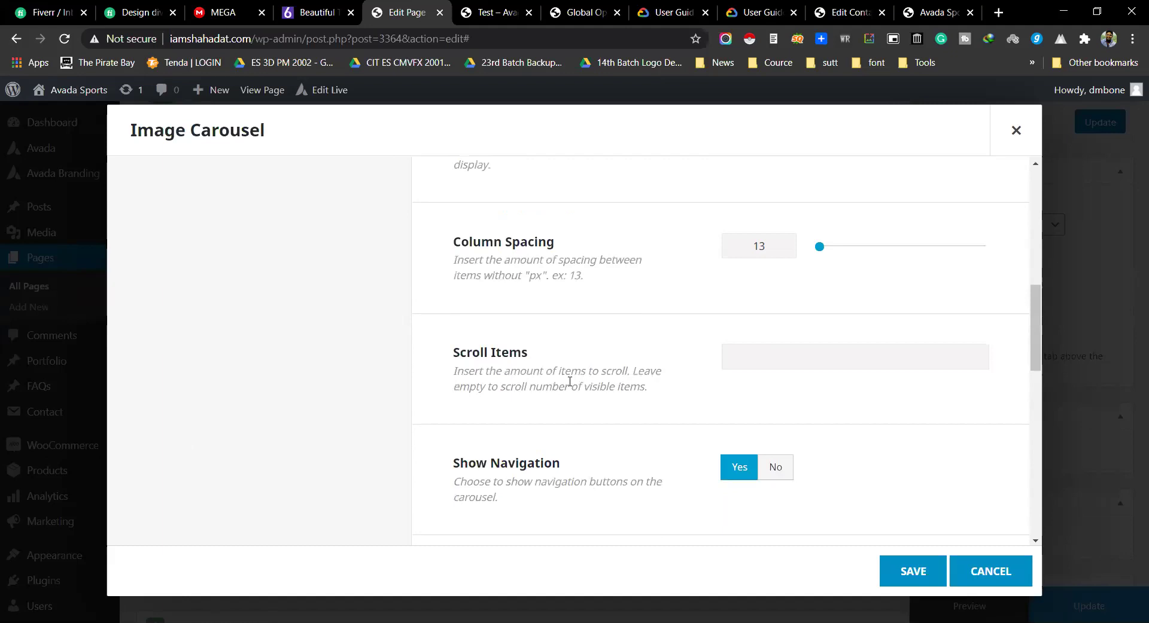
{"action": "left_click_drag", "start_coordinate": [451, 352], "coordinate": [530, 357]}
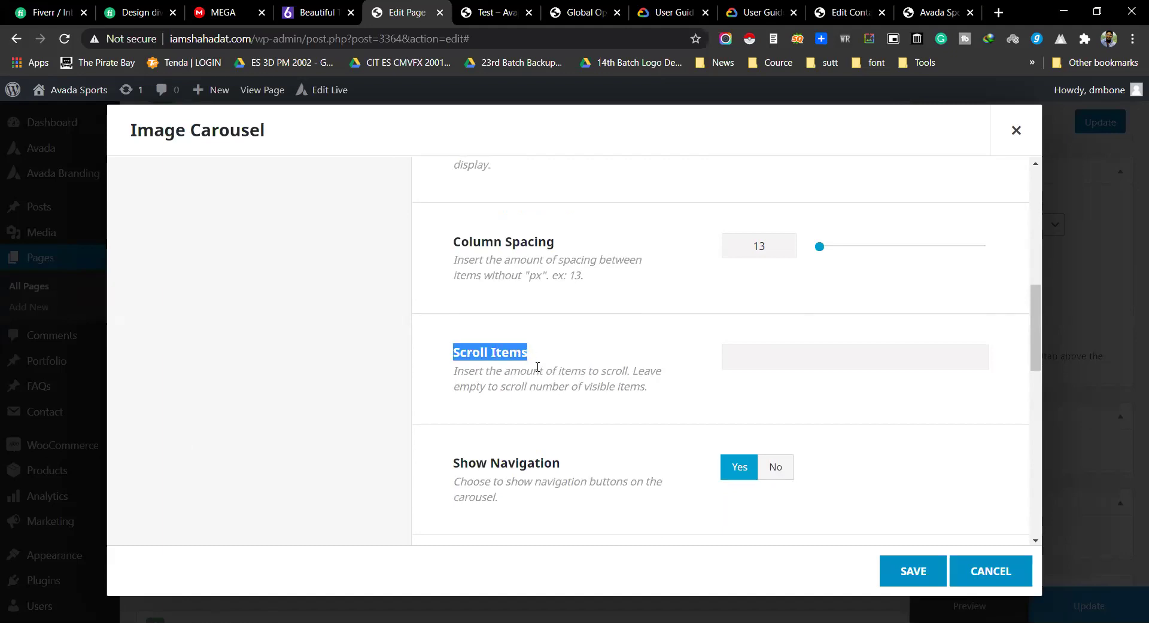
{"action": "scroll", "coordinate": [746, 344], "scroll_direction": "down", "scroll_amount": 3}
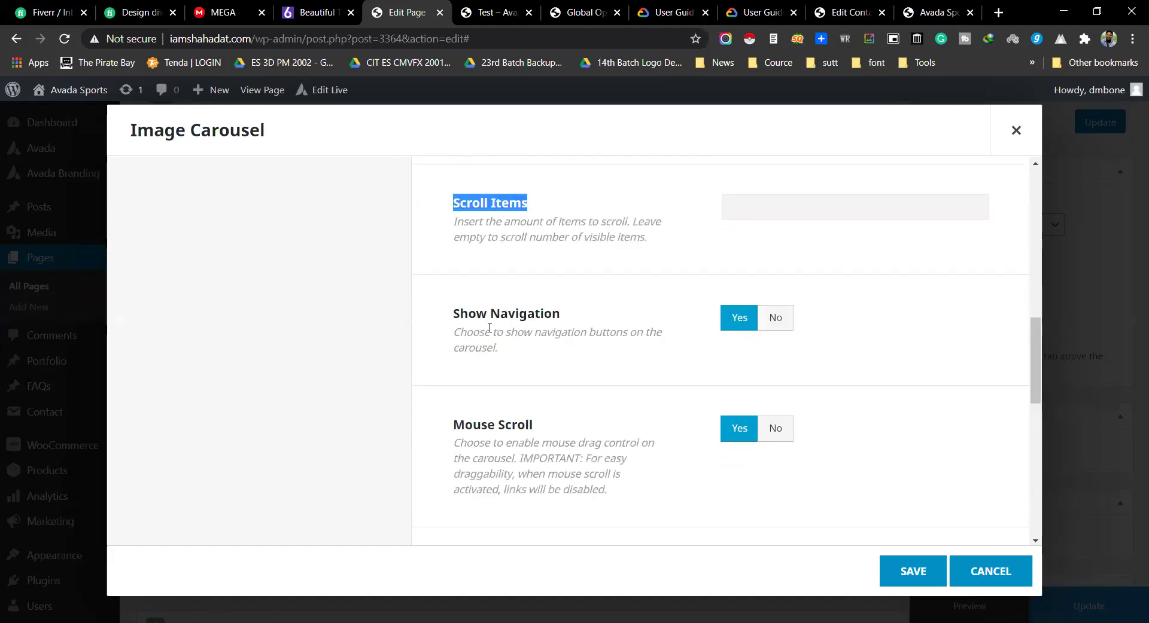
{"action": "left_click_drag", "start_coordinate": [457, 312], "coordinate": [551, 314]}
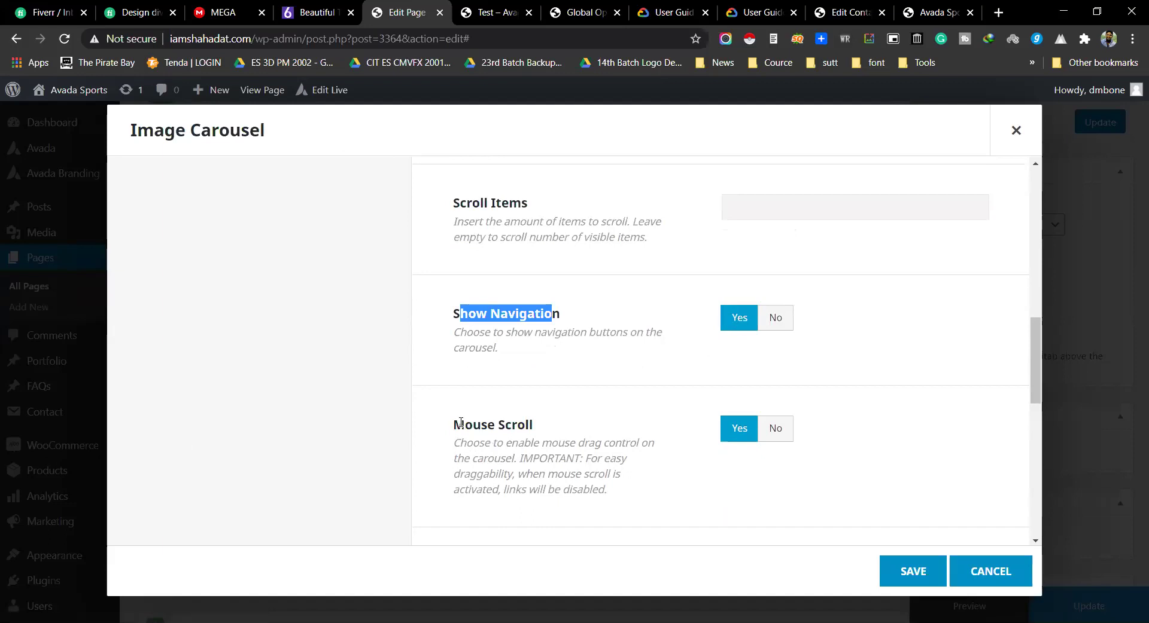
{"action": "left_click_drag", "start_coordinate": [461, 423], "coordinate": [530, 425]}
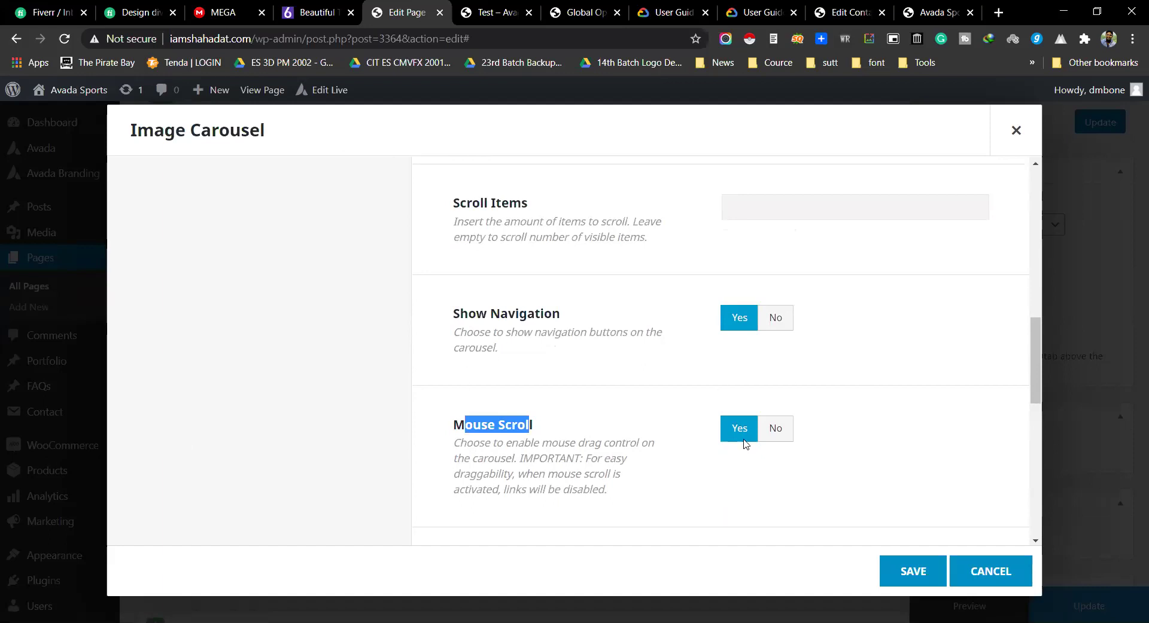
Step: Save the image carousel settings
{"action": "scroll", "coordinate": [735, 402], "scroll_direction": "down", "scroll_amount": 2}
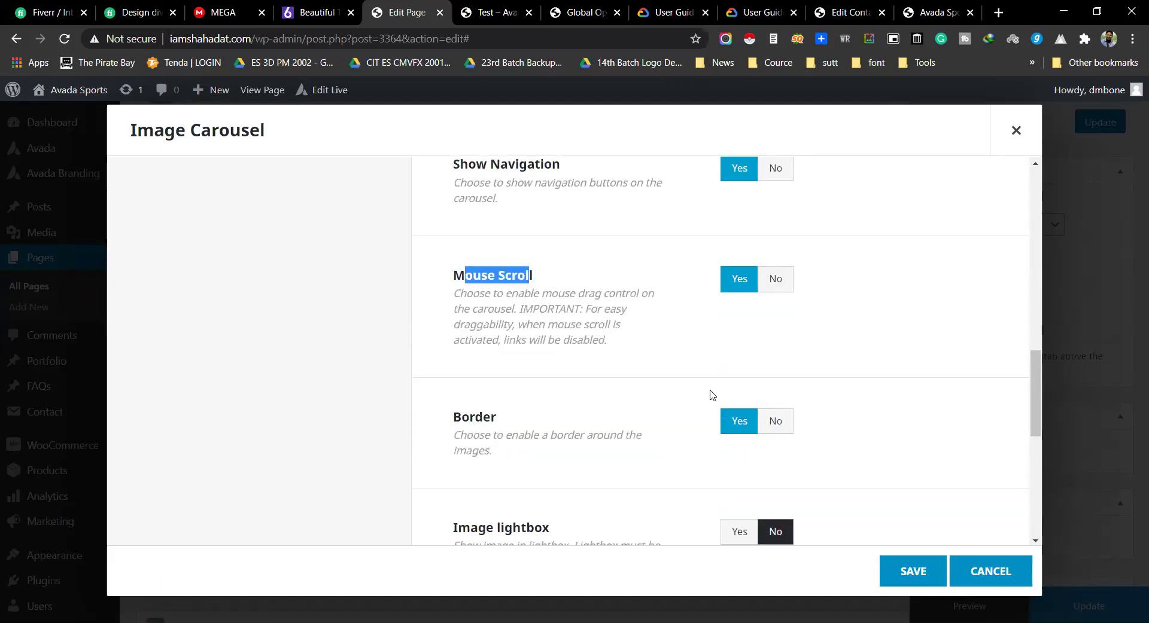
{"action": "scroll", "coordinate": [728, 431], "scroll_direction": "down", "scroll_amount": 2}
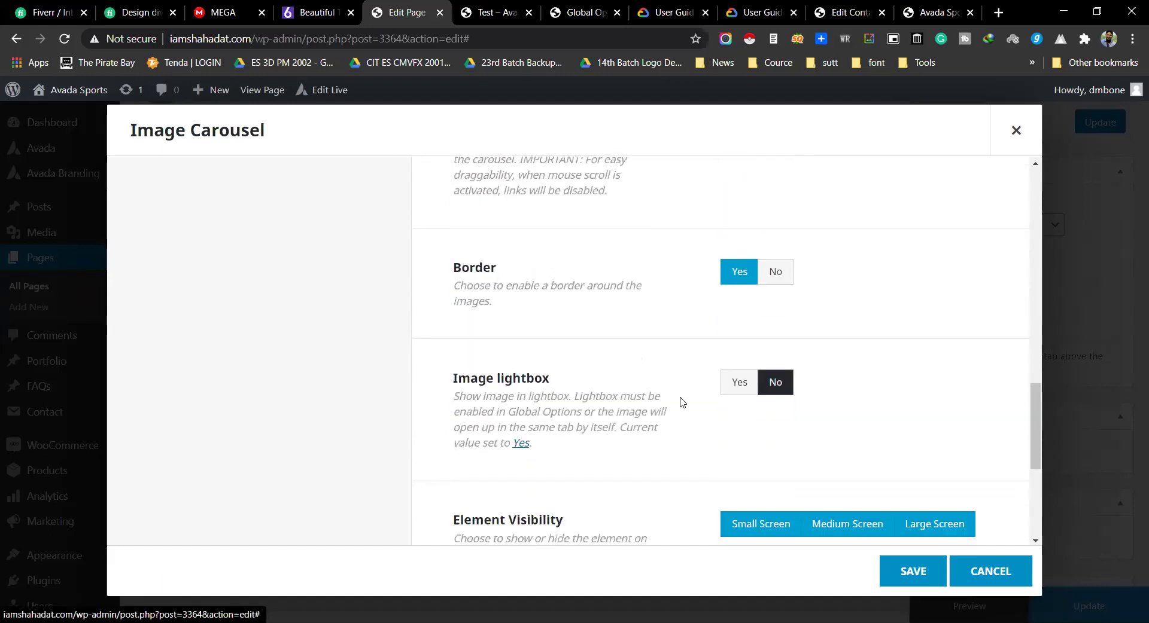
{"action": "scroll", "coordinate": [781, 385], "scroll_direction": "down", "scroll_amount": 3}
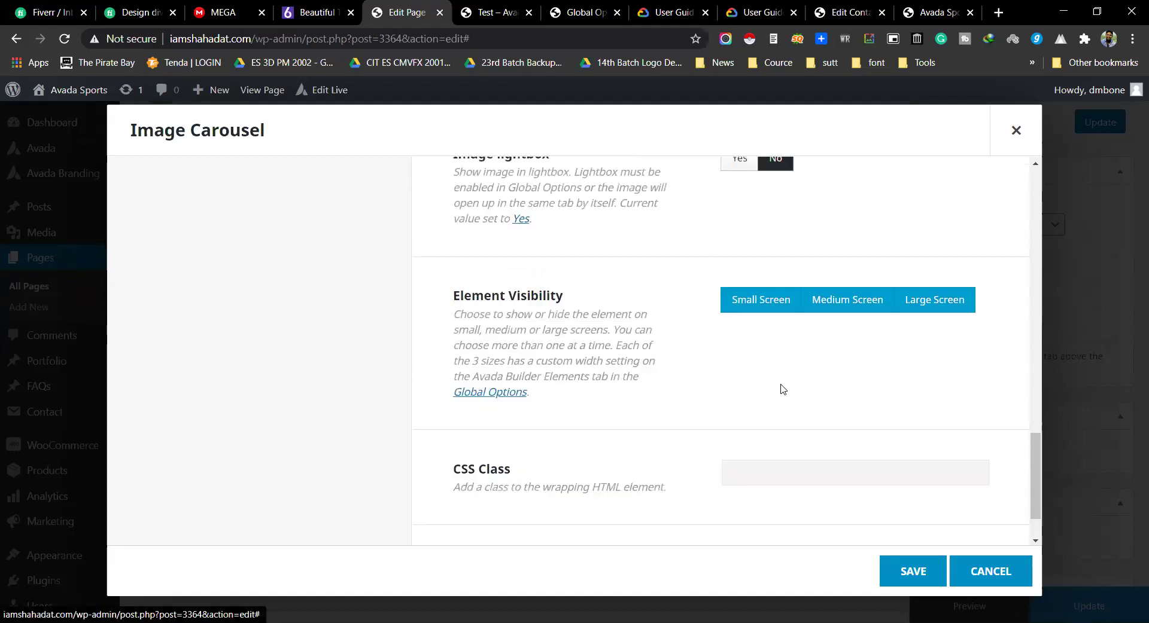
{"action": "scroll", "coordinate": [782, 391], "scroll_direction": "down", "scroll_amount": 1}
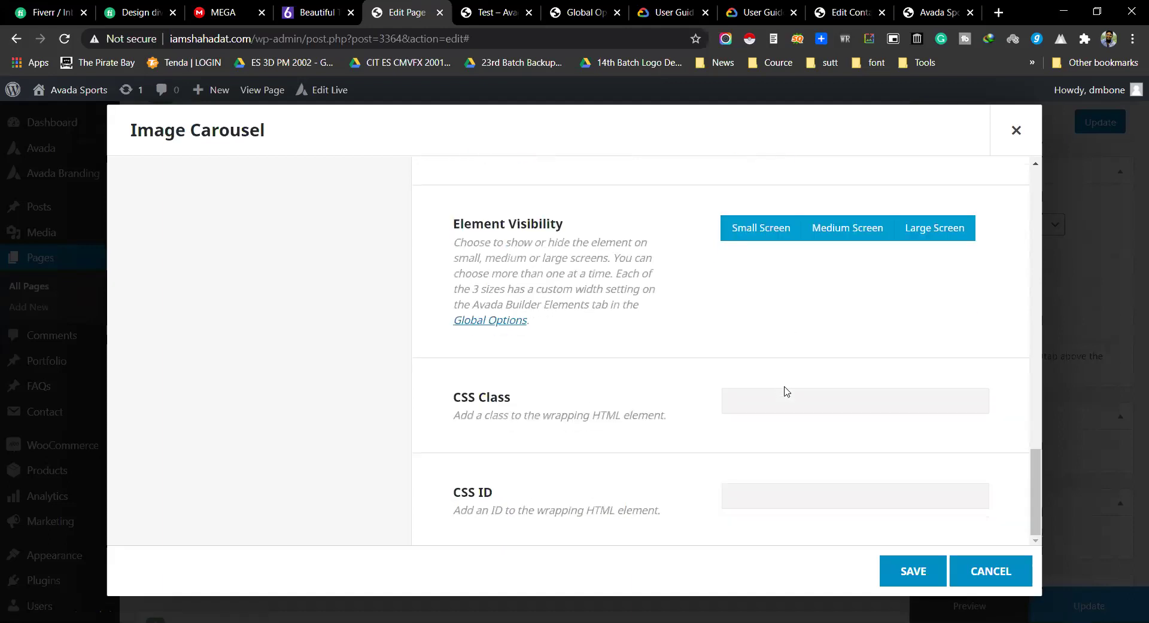
{"action": "left_click", "coordinate": [900, 565]}
Step: Preview the page and advance the logo carousel twice with its next arrow
{"action": "left_click", "coordinate": [960, 605]}
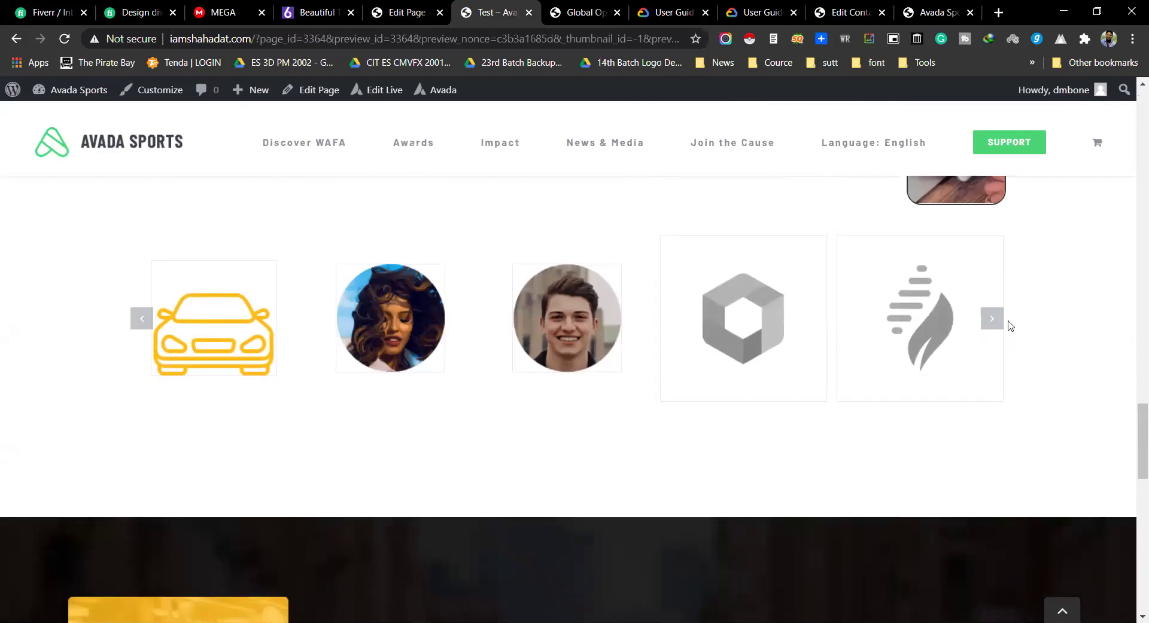
{"action": "left_click", "coordinate": [991, 321]}
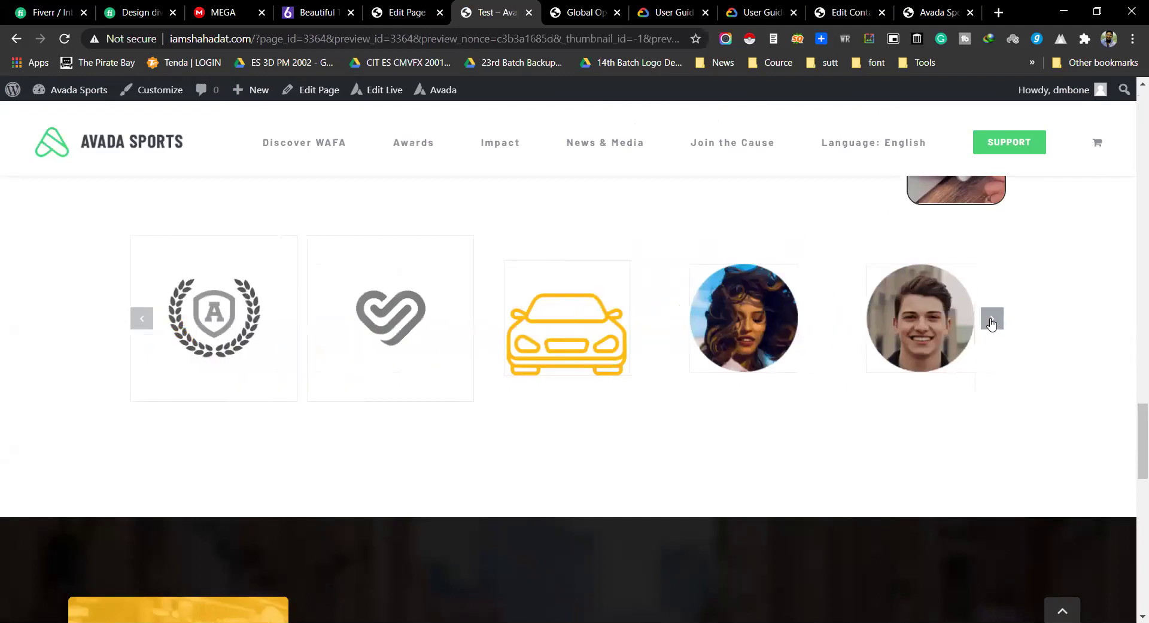
{"action": "left_click", "coordinate": [991, 321]}
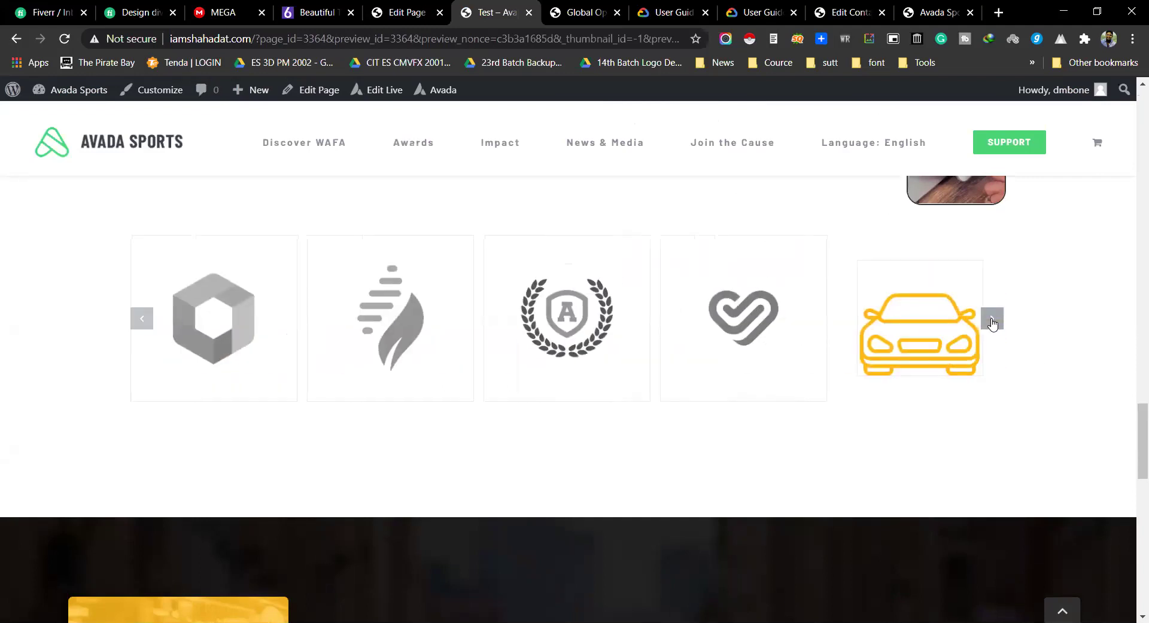
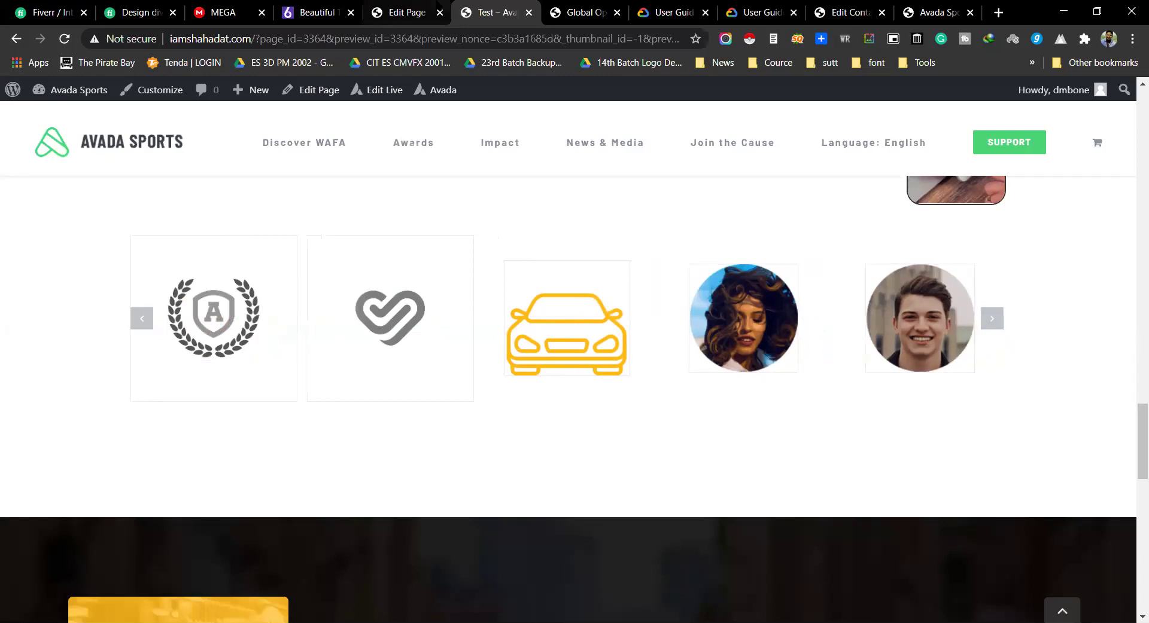
Step: Set the logo Image Carousel's Show Navigation to No and save the carousel
{"action": "left_click", "coordinate": [407, 11]}
{"action": "left_click", "coordinate": [479, 306]}
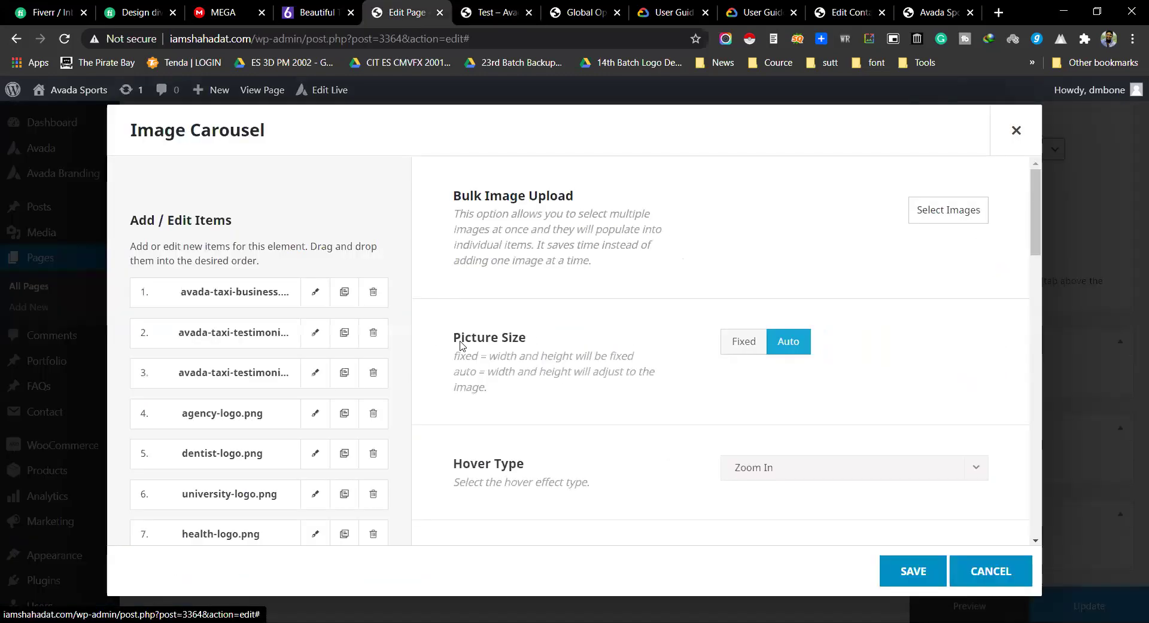
{"action": "scroll", "coordinate": [710, 392], "scroll_direction": "down", "scroll_amount": 15}
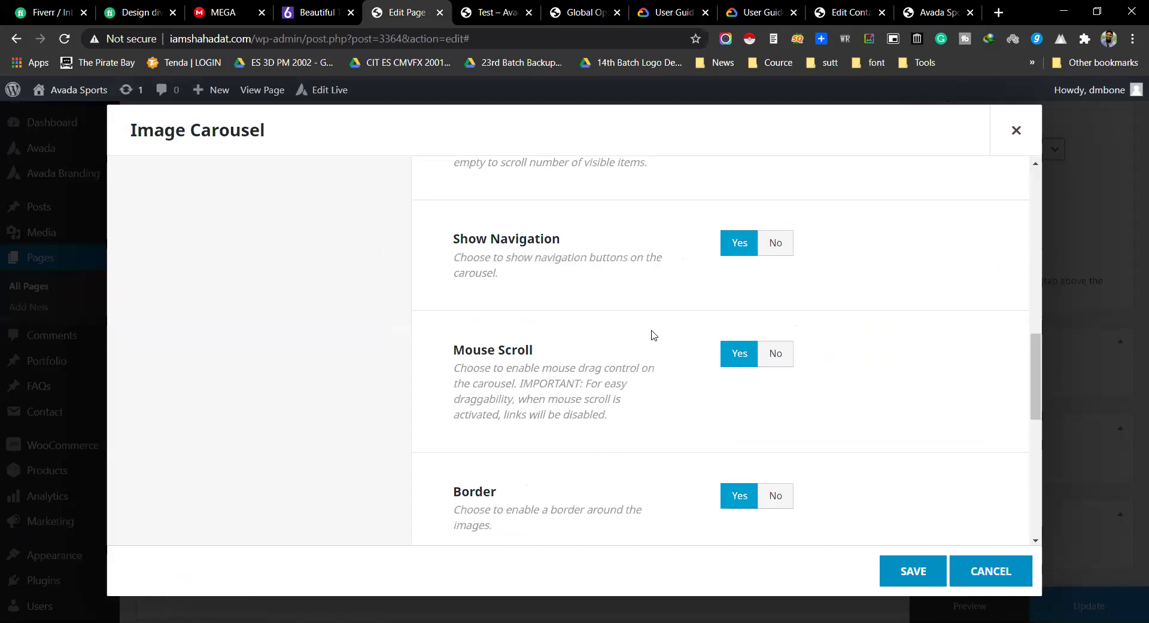
{"action": "left_click", "coordinate": [772, 243]}
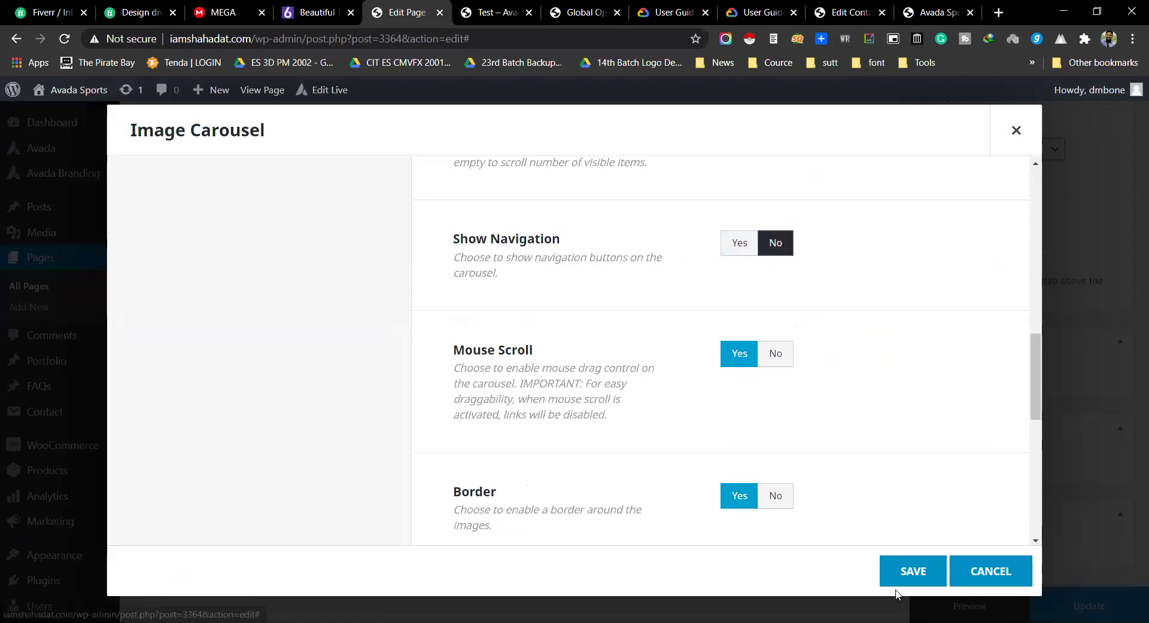
{"action": "left_click", "coordinate": [902, 577]}
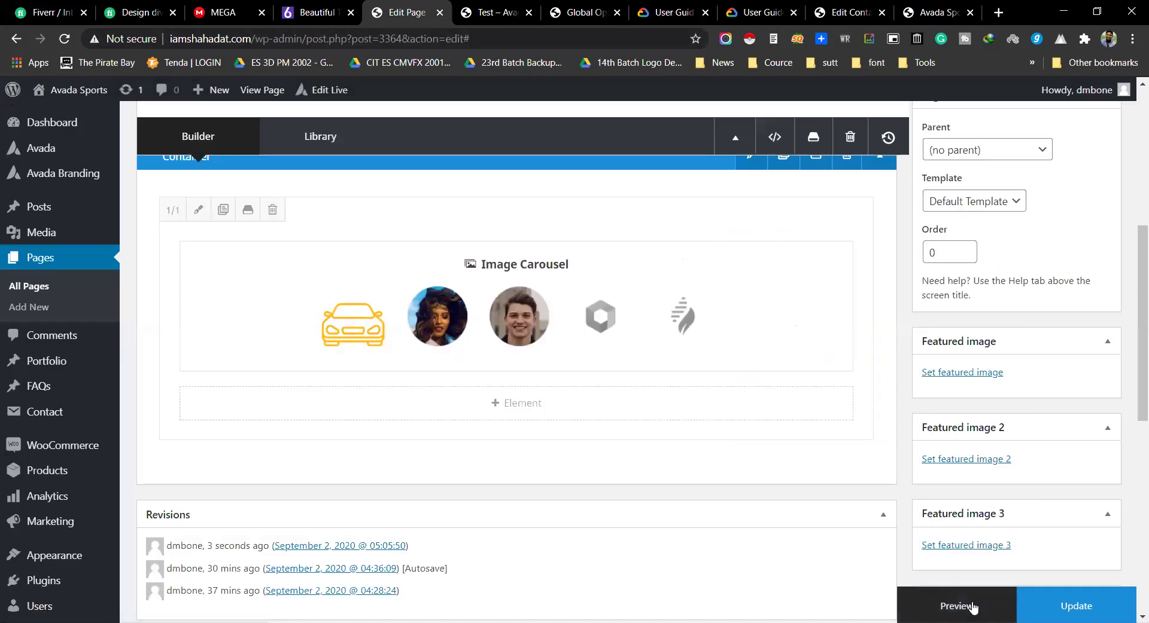
{"action": "left_click", "coordinate": [944, 606]}
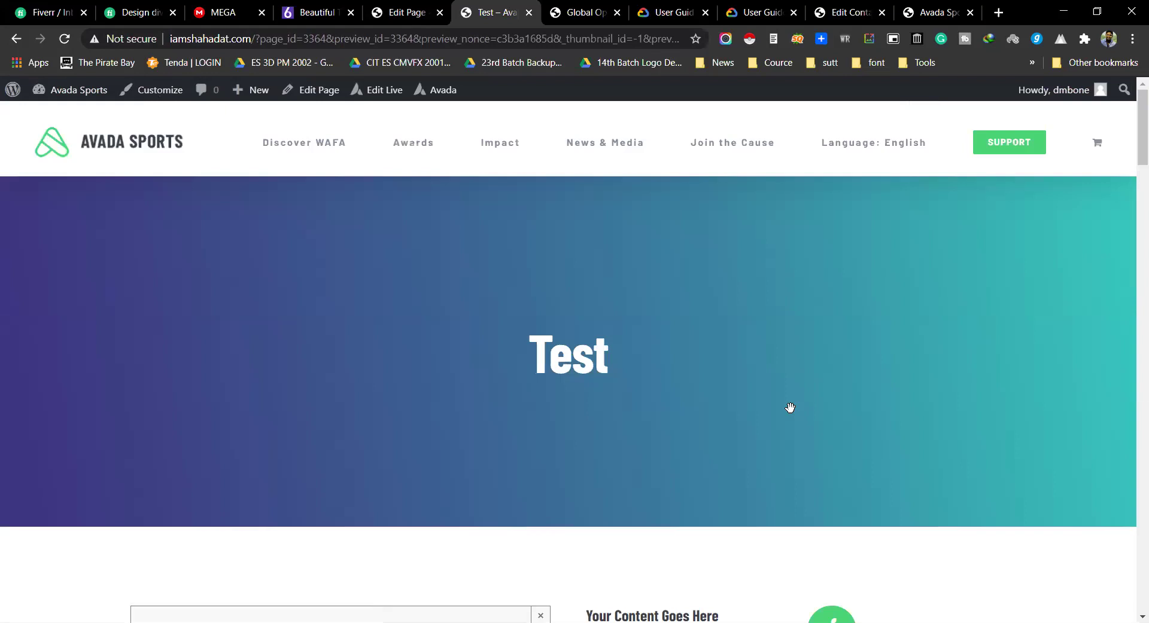
{"action": "scroll", "coordinate": [789, 407], "scroll_direction": "down", "scroll_amount": 20}
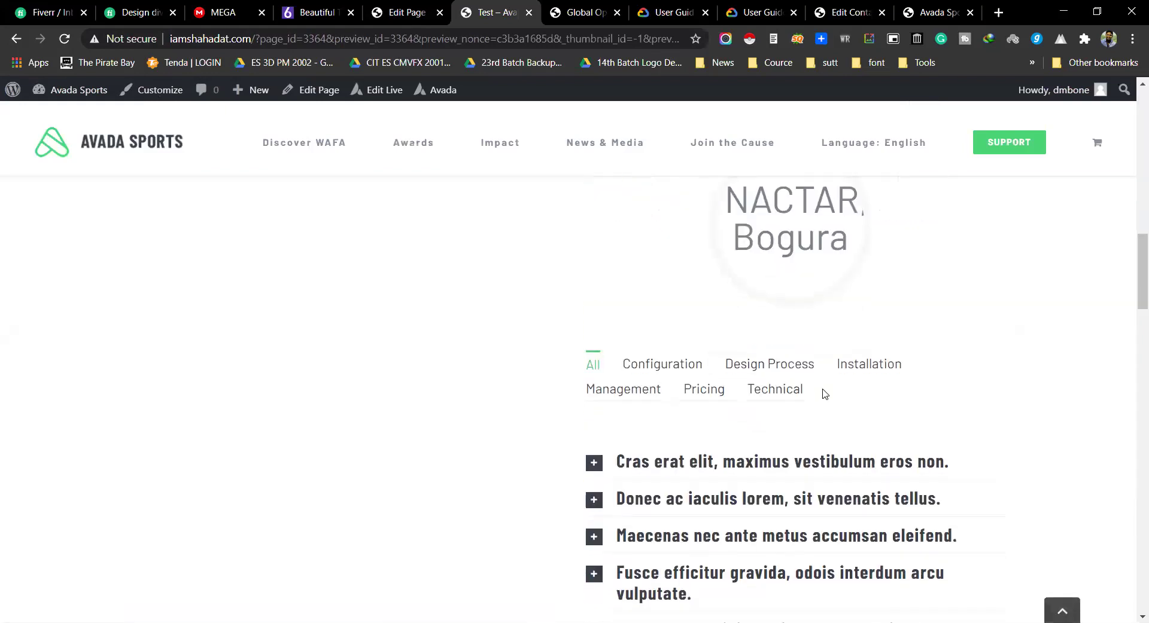
{"action": "scroll", "coordinate": [986, 392], "scroll_direction": "down", "scroll_amount": 10}
{"action": "scroll", "coordinate": [1064, 408], "scroll_direction": "up", "scroll_amount": 5}
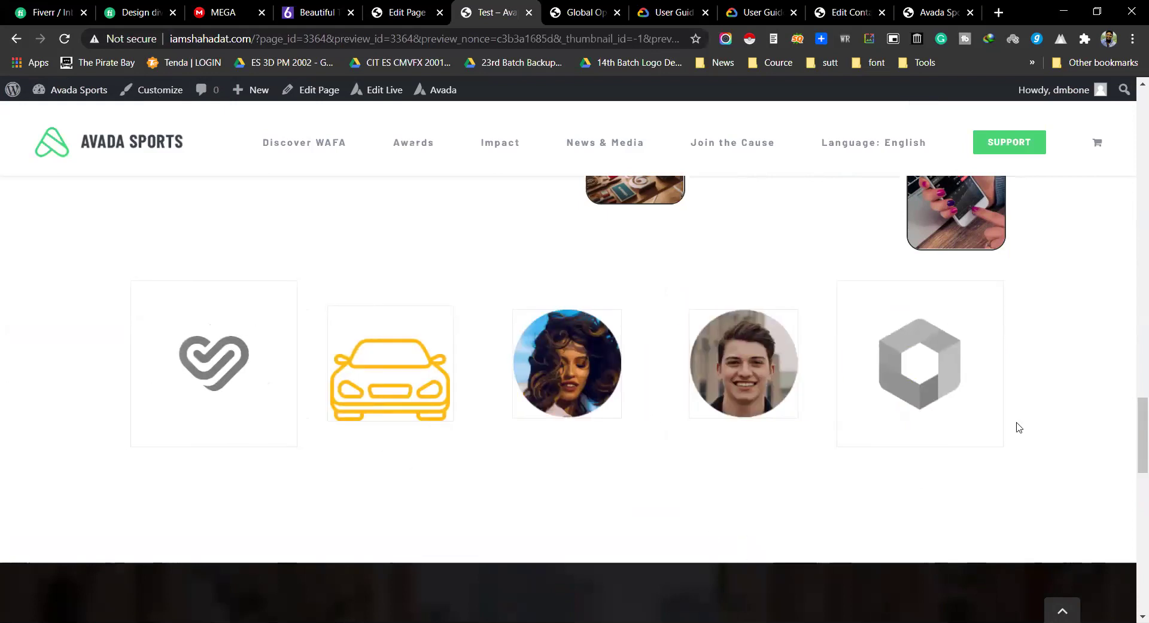
Step: Add a Lightbox element with its Content Type set to Video
{"action": "left_click", "coordinate": [407, 12]}
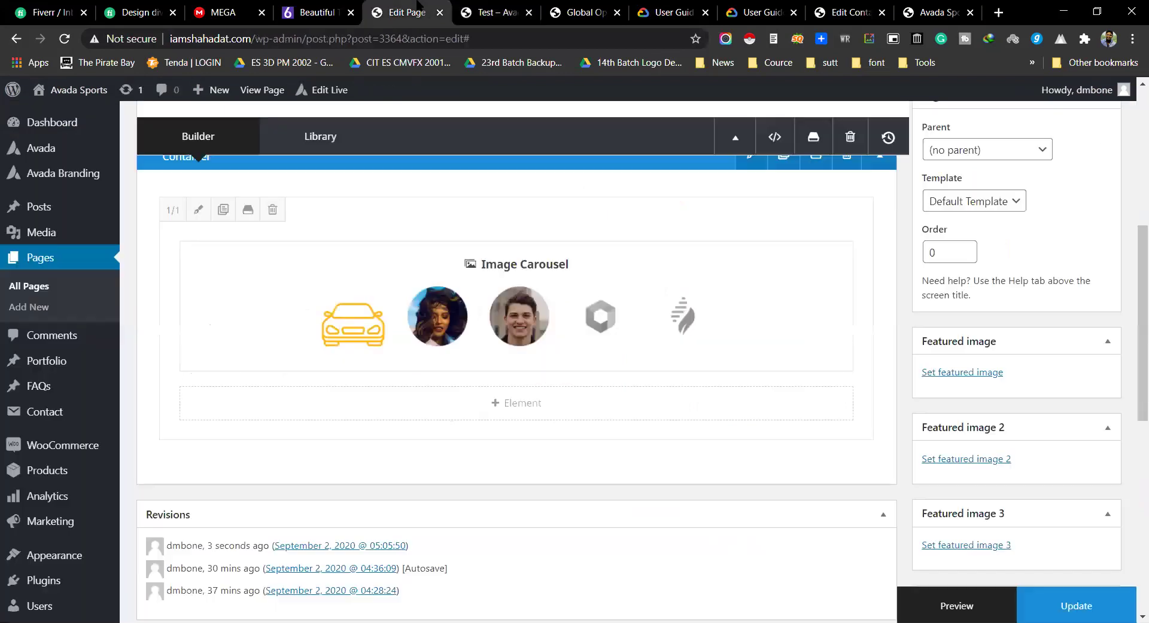
{"action": "left_click", "coordinate": [506, 412]}
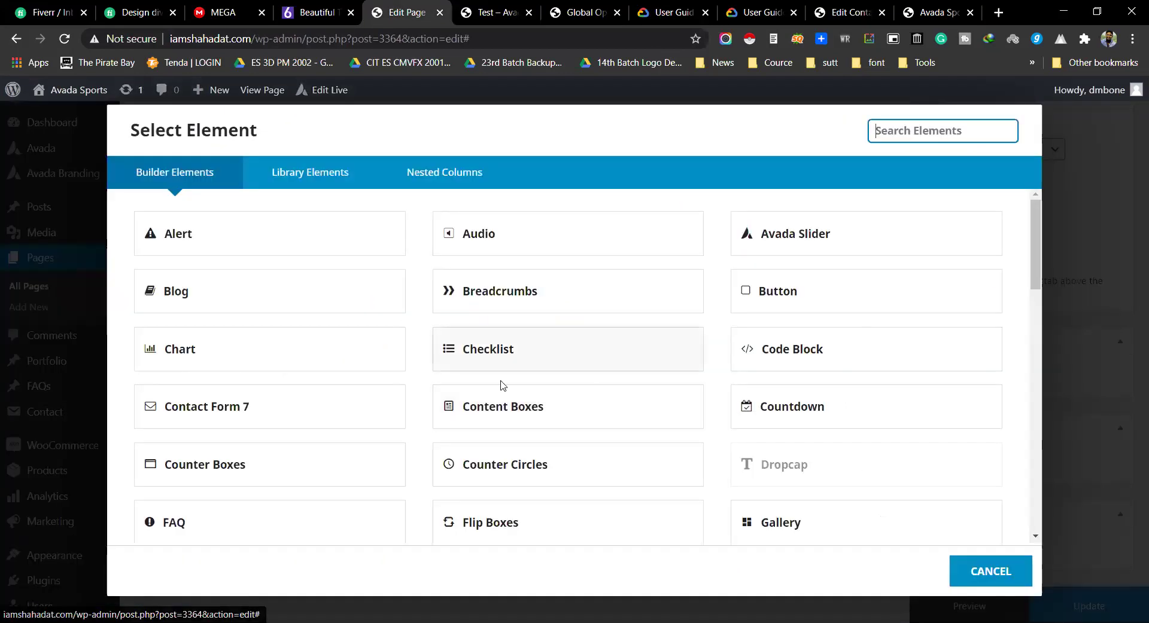
{"action": "scroll", "coordinate": [475, 380], "scroll_direction": "down", "scroll_amount": 2}
{"action": "scroll", "coordinate": [476, 381], "scroll_direction": "down", "scroll_amount": 1}
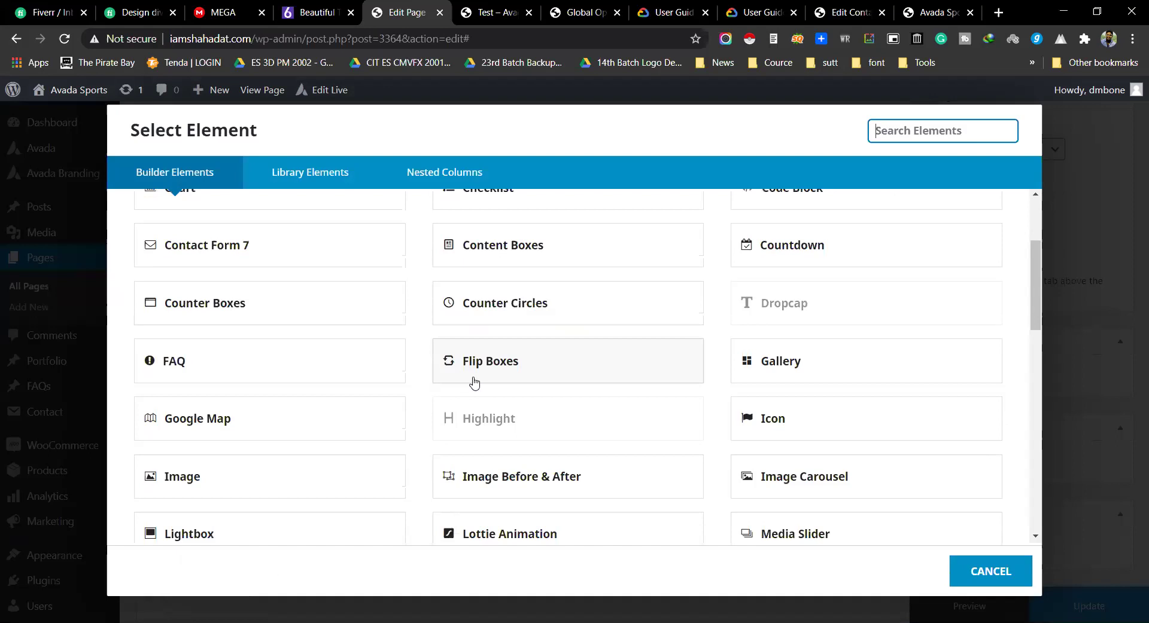
{"action": "scroll", "coordinate": [658, 425], "scroll_direction": "down", "scroll_amount": 1}
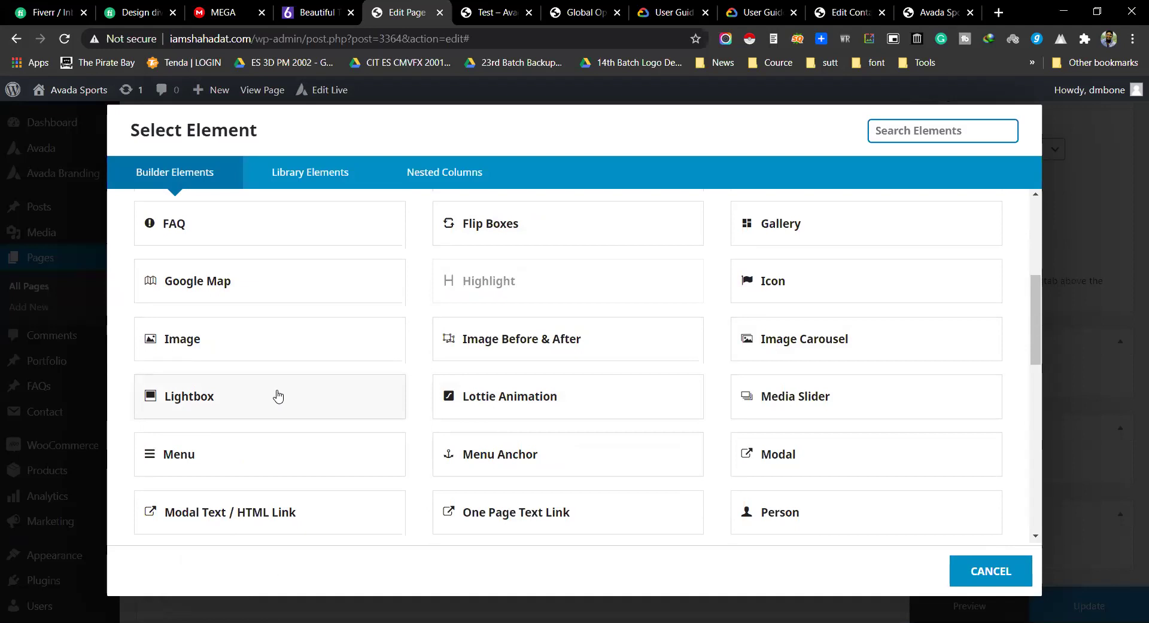
{"action": "left_click", "coordinate": [231, 415]}
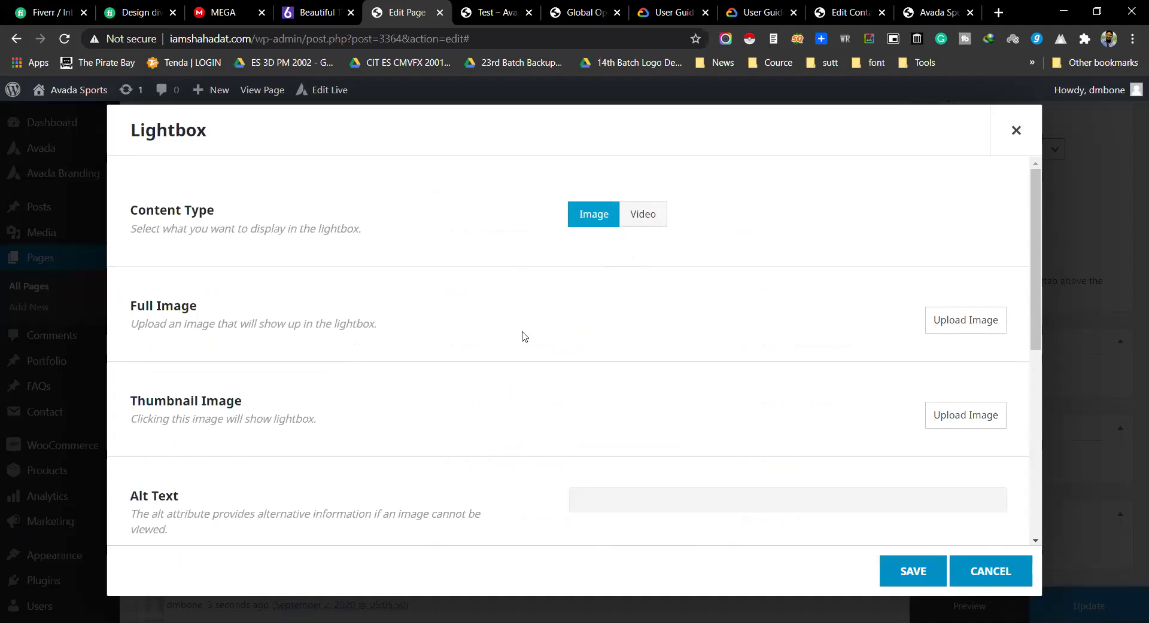
{"action": "left_click", "coordinate": [645, 215]}
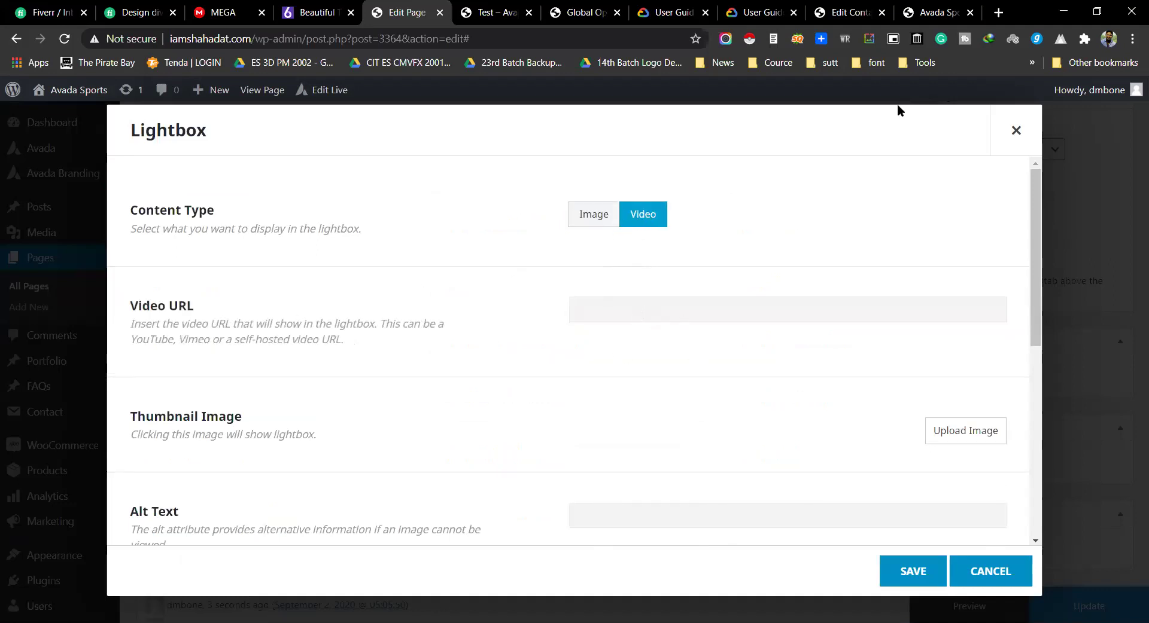
Step: Load youtube.com in a new browser tab
{"action": "key", "text": "ctrl+t"}
{"action": "type", "text": "ypo"}
{"action": "key", "text": "BackSpace"}
{"action": "key", "text": "BackSpace"}
{"action": "type", "text": "o"}
{"action": "key", "text": "Return"}
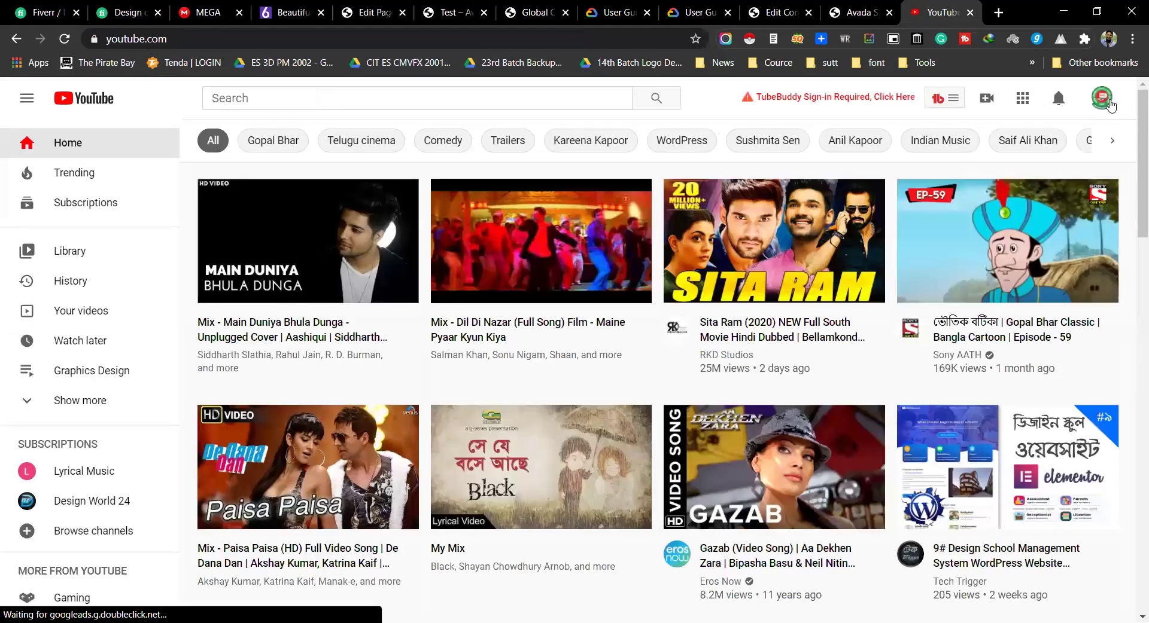
Step: Paste the 'Main Duniya Bhula Dunga' YouTube video link into the Lightbox's Video URL field
{"action": "left_click", "coordinate": [1104, 101]}
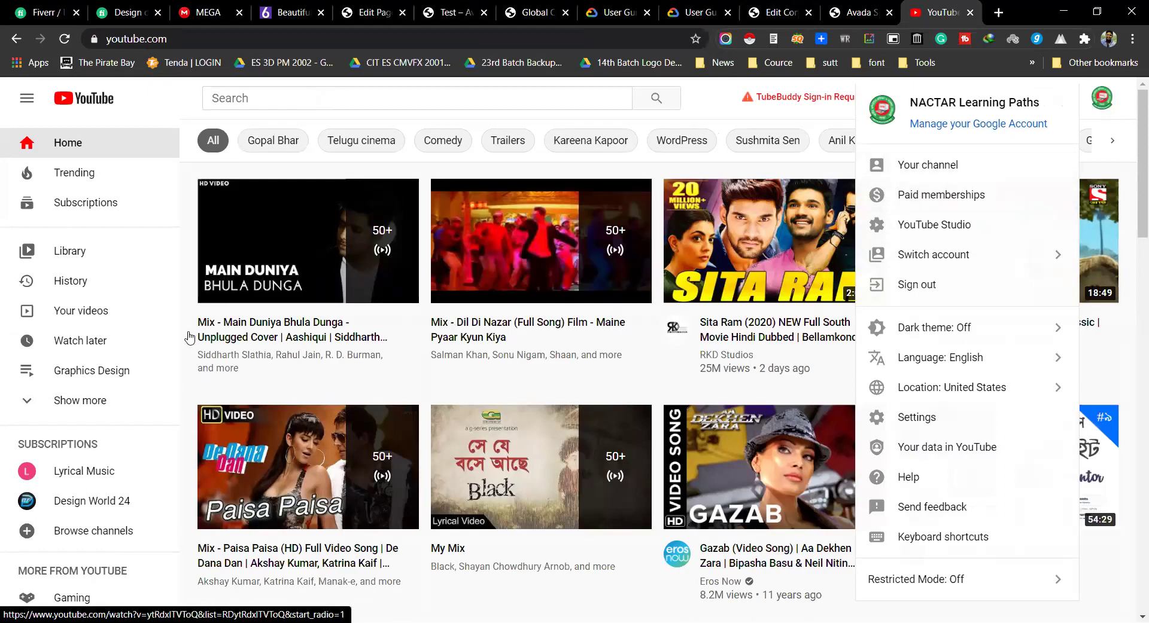
{"action": "left_click", "coordinate": [257, 335]}
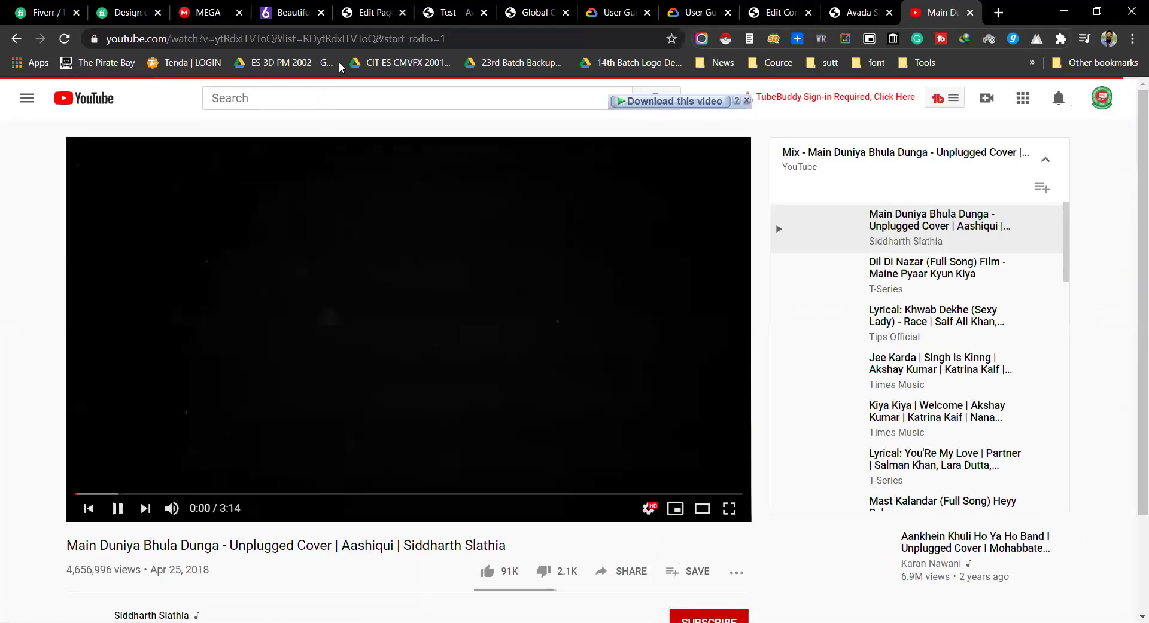
{"action": "left_click", "coordinate": [317, 40]}
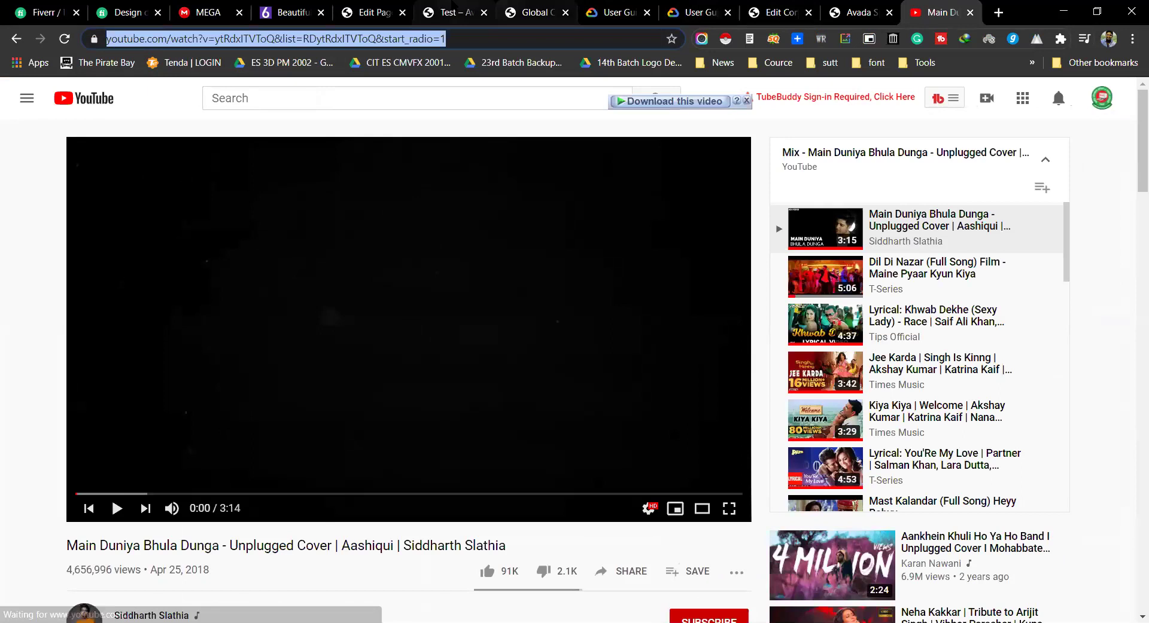
{"action": "left_click", "coordinate": [374, 12]}
{"action": "type", "text": "https://www.youtube.com/watch?v=ytRdxITVToQ&list=RDytRdxITVToQ&start_radio=1"}
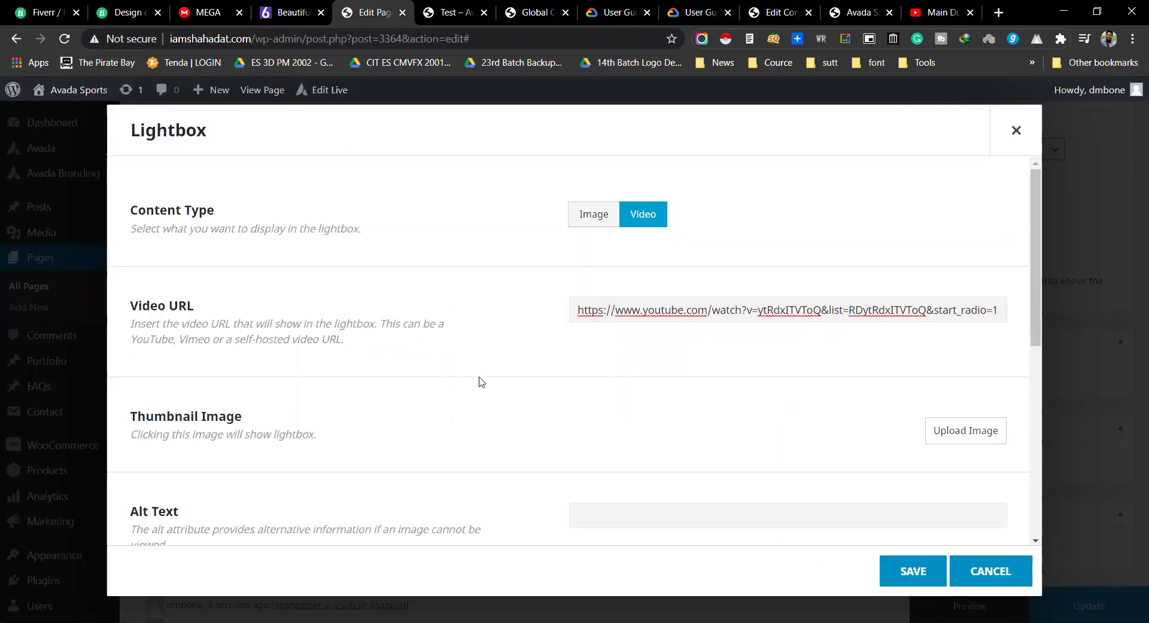
Step: Save the Lightbox element holding the YouTube video link
{"action": "scroll", "coordinate": [419, 374], "scroll_direction": "down", "scroll_amount": 1}
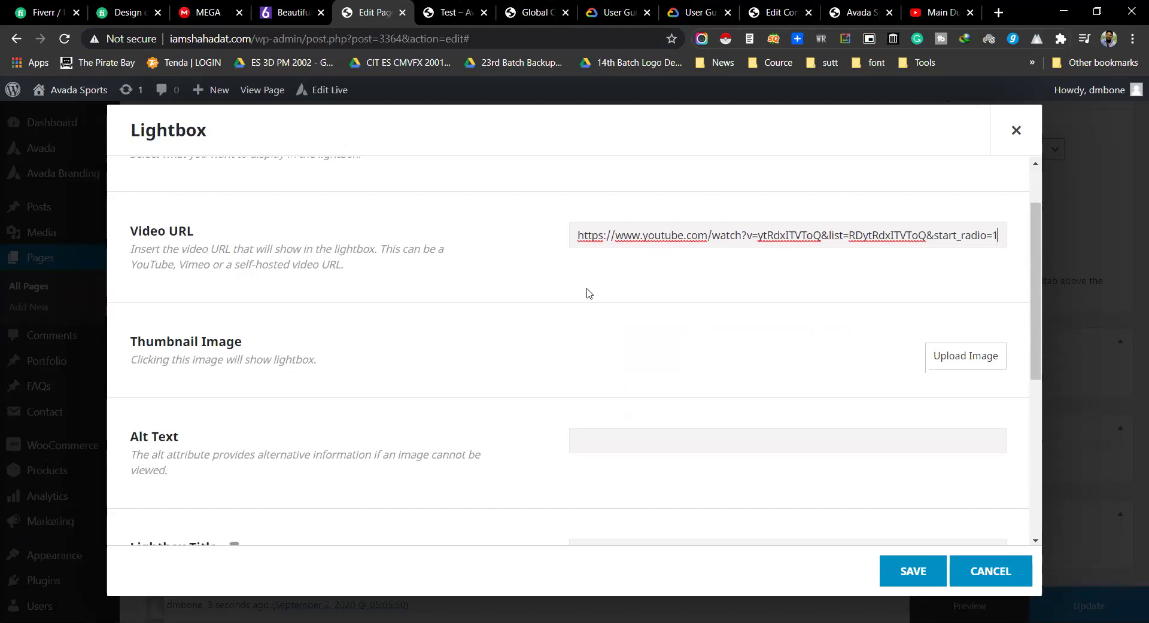
{"action": "scroll", "coordinate": [763, 376], "scroll_direction": "down", "scroll_amount": 5}
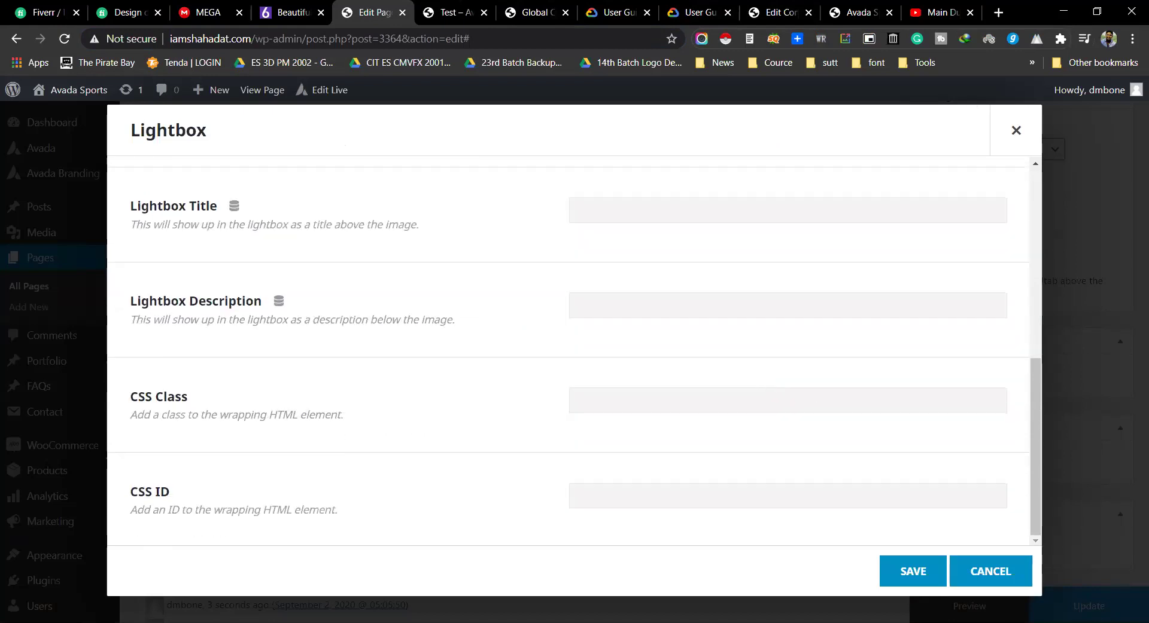
{"action": "left_click", "coordinate": [913, 571]}
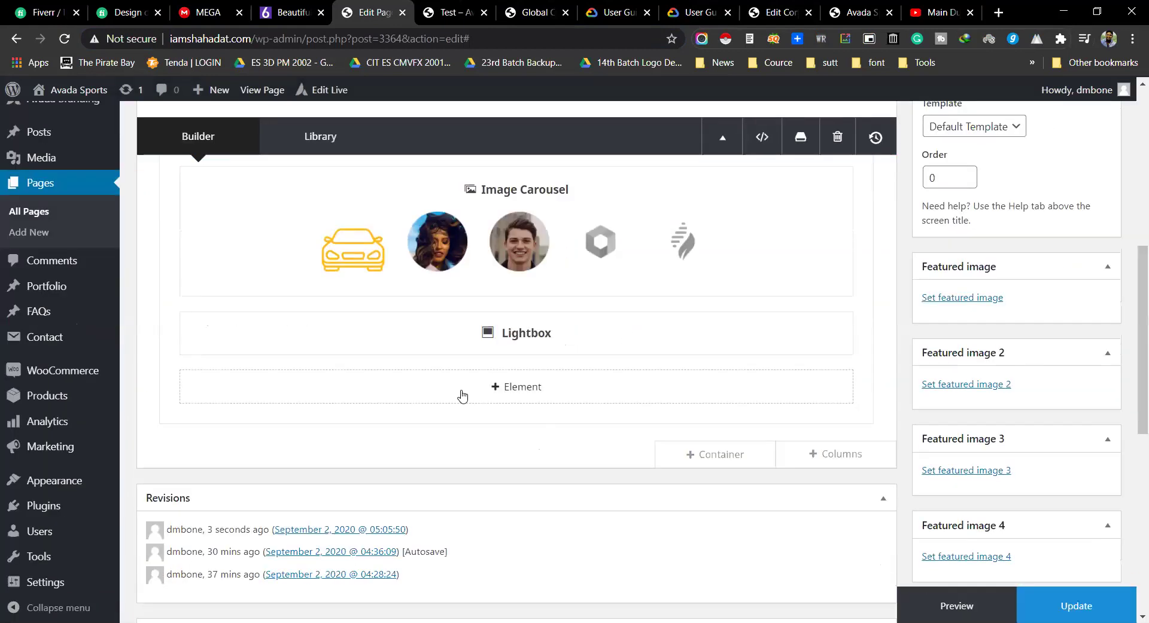
{"action": "left_click", "coordinate": [520, 385]}
{"action": "scroll", "coordinate": [623, 393], "scroll_direction": "down", "scroll_amount": 5}
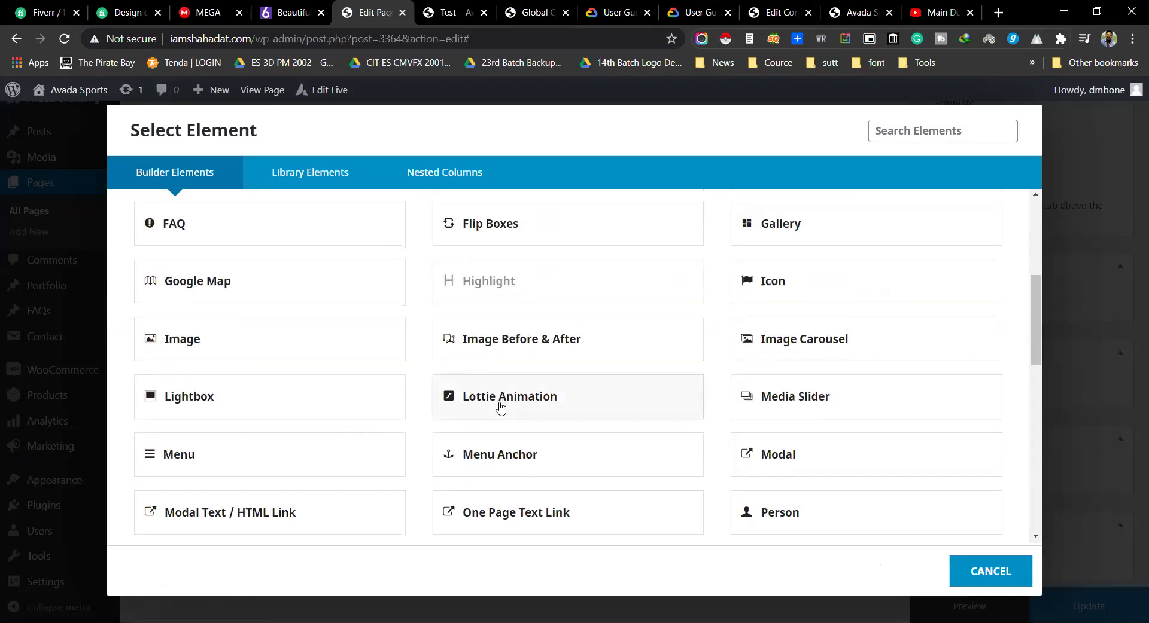
{"action": "left_click", "coordinate": [501, 408]}
{"action": "scroll", "coordinate": [501, 429], "scroll_direction": "down", "scroll_amount": 6}
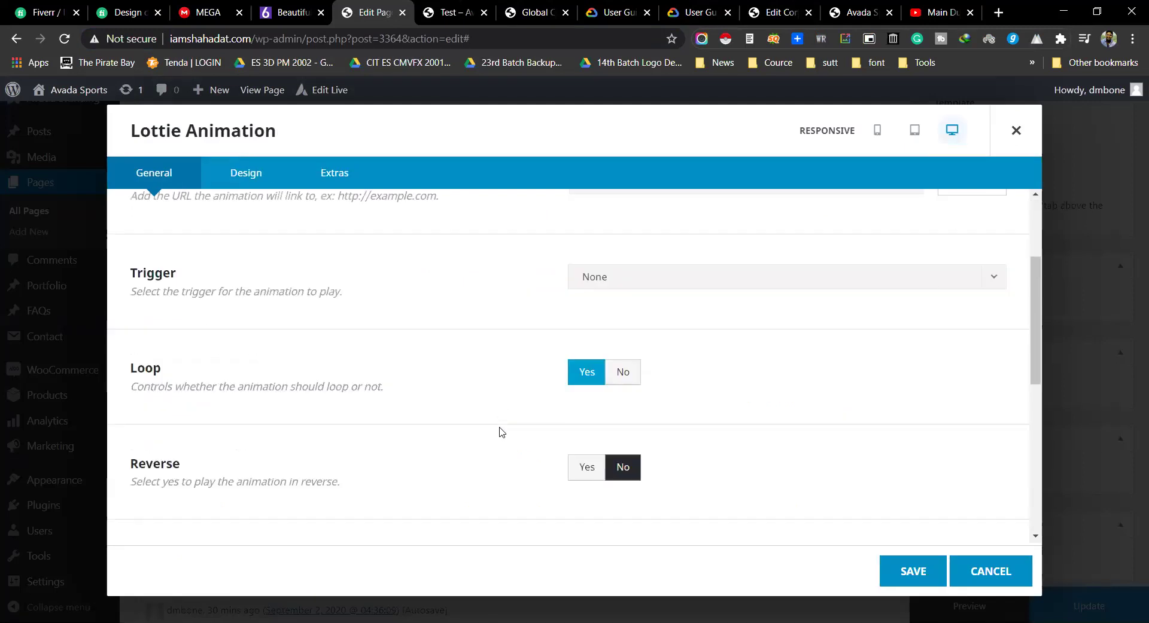
{"action": "scroll", "coordinate": [527, 395], "scroll_direction": "up", "scroll_amount": 5}
{"action": "scroll", "coordinate": [536, 363], "scroll_direction": "up", "scroll_amount": 2}
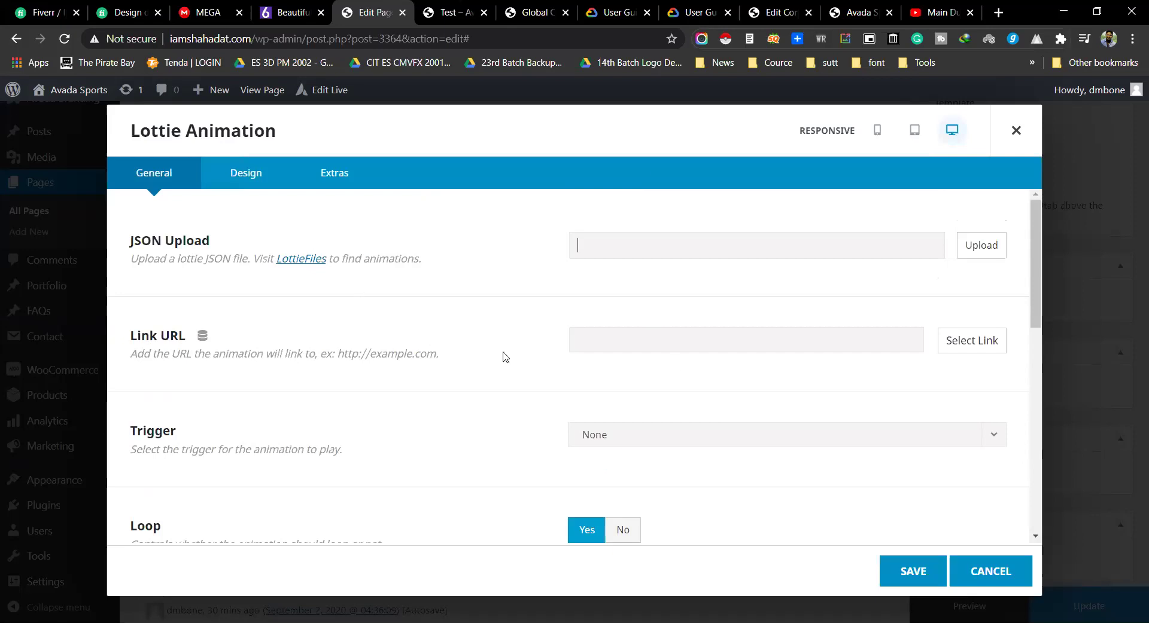
{"action": "scroll", "coordinate": [707, 380], "scroll_direction": "down", "scroll_amount": 10}
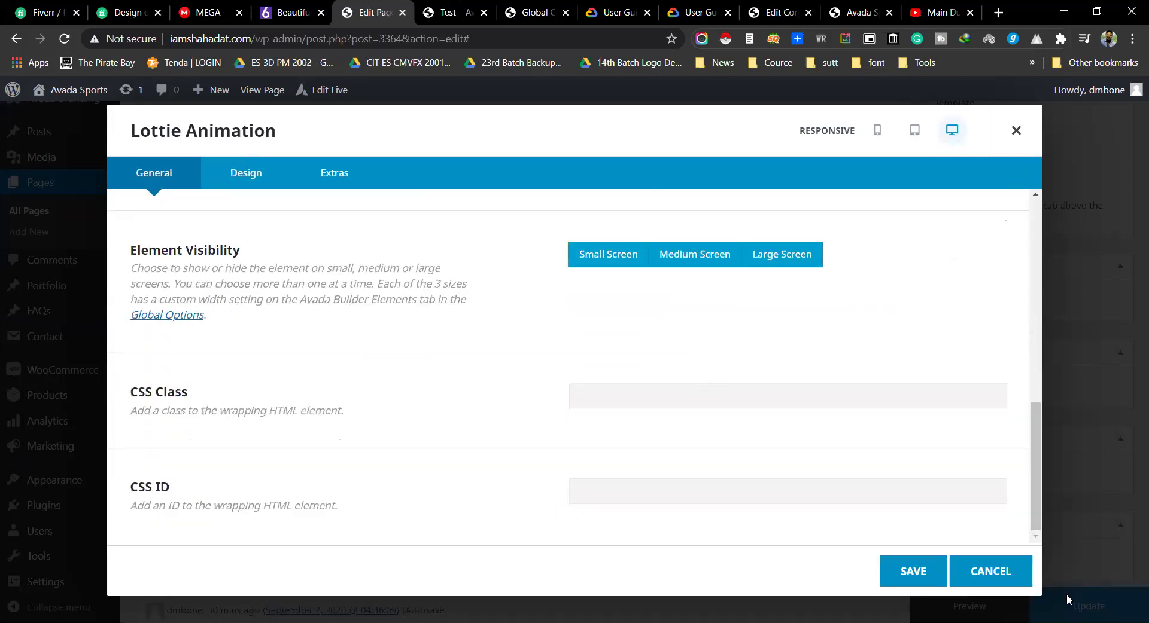
{"action": "left_click", "coordinate": [1003, 576]}
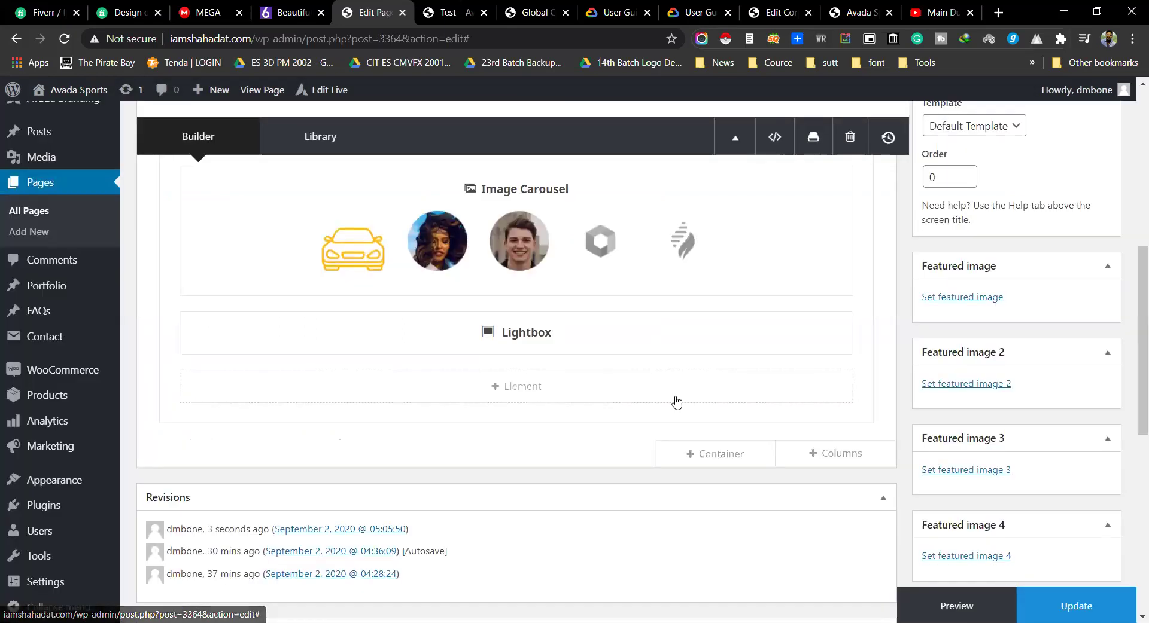
Step: Add a Media Slider element with the night taxi photo (avada-taxi-blog-03) as its first slide
{"action": "left_click", "coordinate": [544, 393]}
{"action": "scroll", "coordinate": [652, 351], "scroll_direction": "down", "scroll_amount": 3}
{"action": "scroll", "coordinate": [651, 351], "scroll_direction": "down", "scroll_amount": 3}
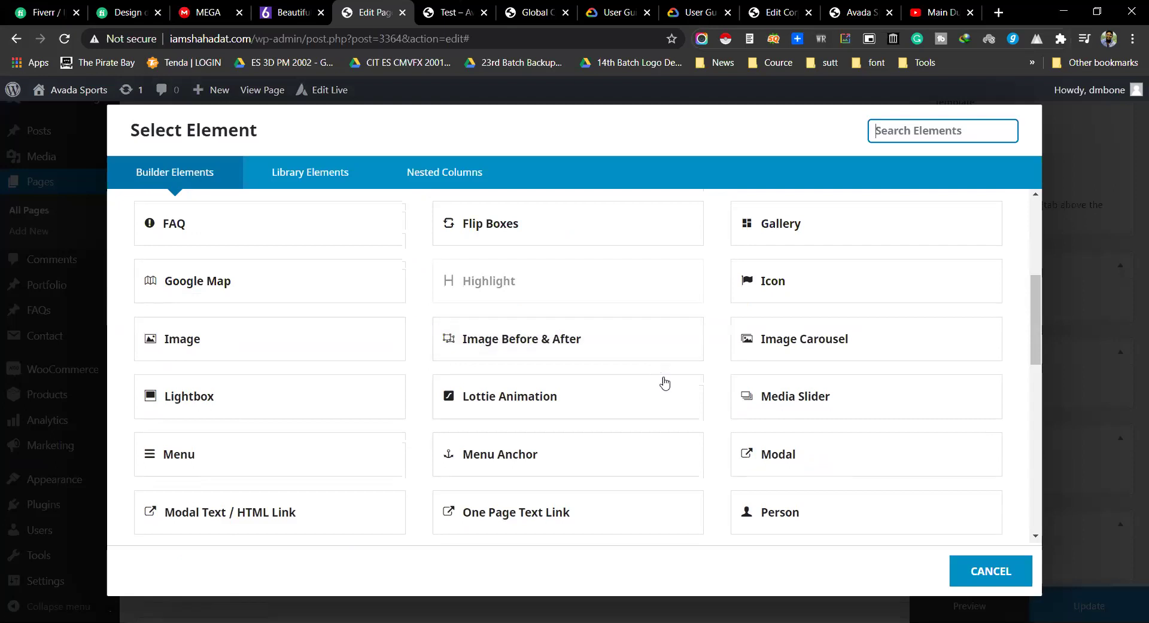
{"action": "left_click", "coordinate": [795, 405]}
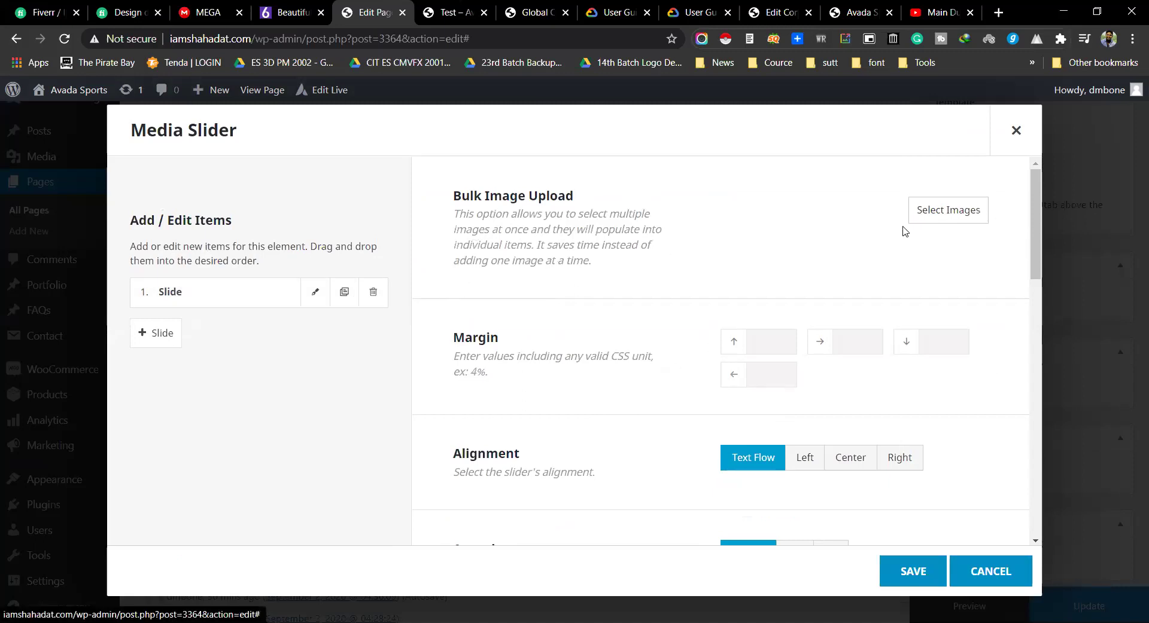
{"action": "left_click", "coordinate": [940, 212]}
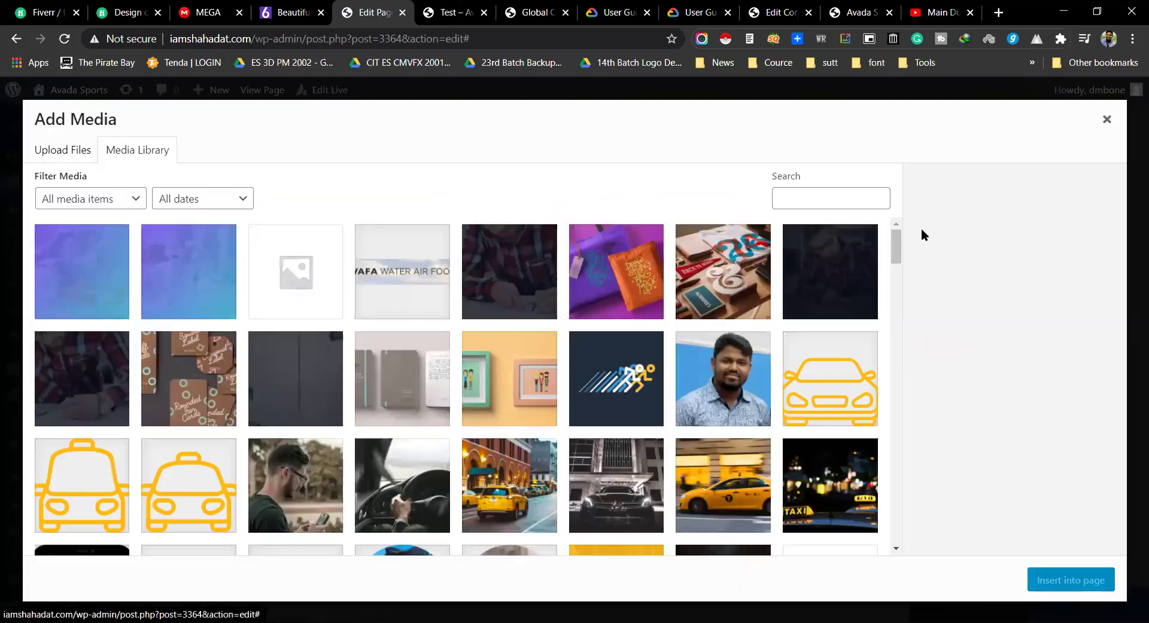
{"action": "scroll", "coordinate": [832, 405], "scroll_direction": "down", "scroll_amount": 1}
{"action": "left_click", "coordinate": [831, 395]}
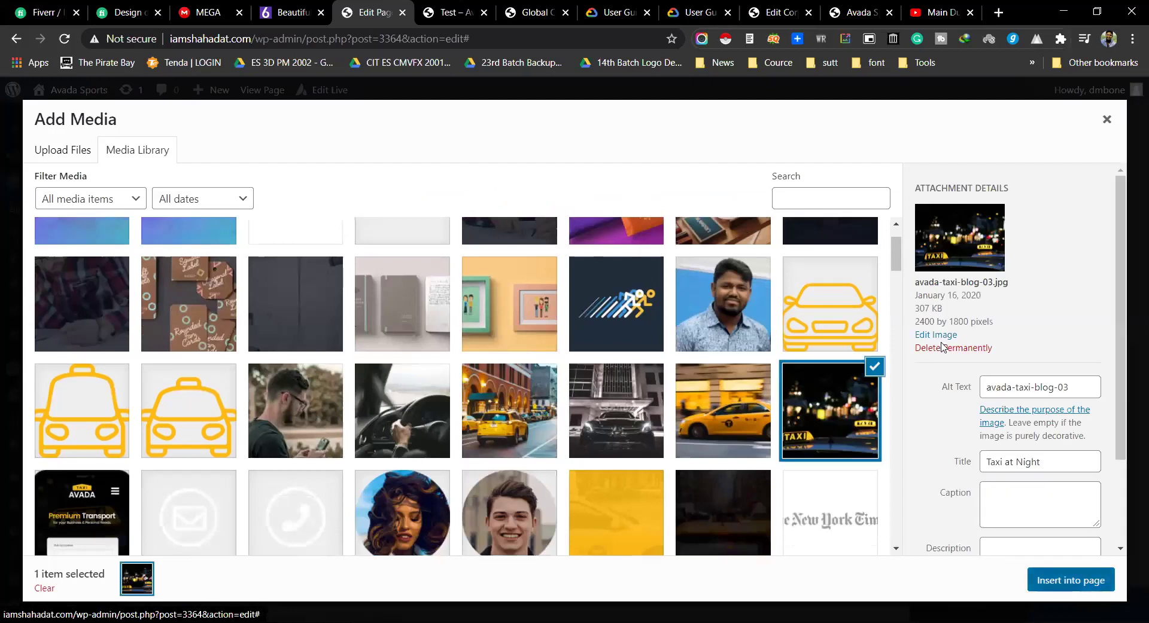
{"action": "left_click", "coordinate": [1071, 581]}
Step: Add the yellow taxi street photo (avada-taxi-pricing-image-01) as the second slide
{"action": "left_click", "coordinate": [931, 210]}
{"action": "scroll", "coordinate": [590, 389], "scroll_direction": "down", "scroll_amount": 5}
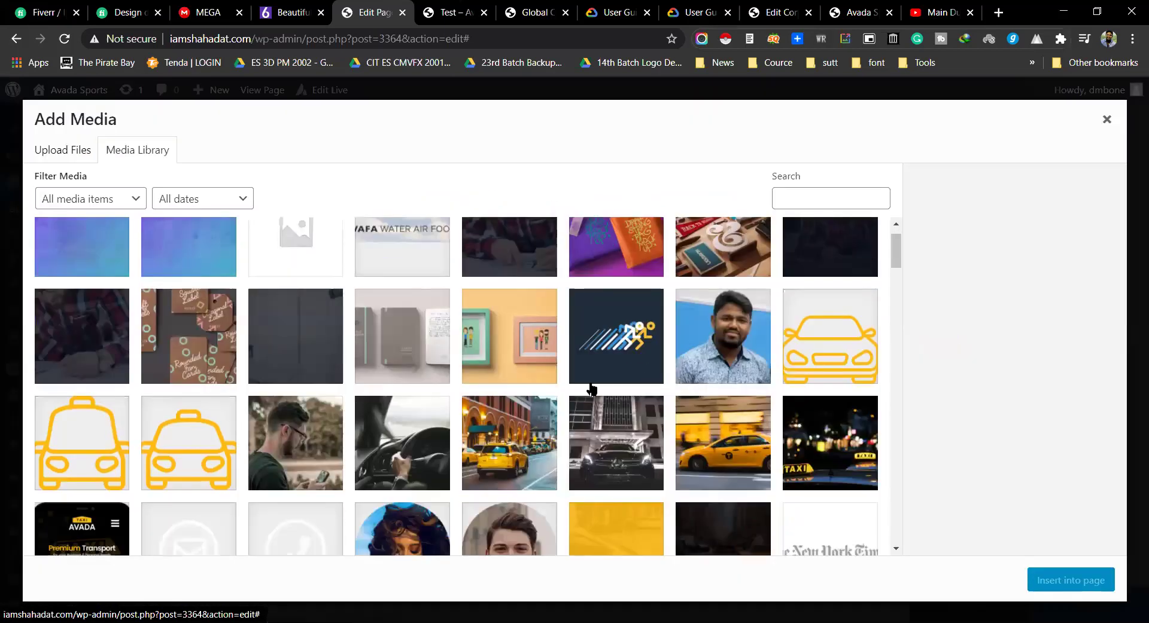
{"action": "left_click", "coordinate": [529, 431]}
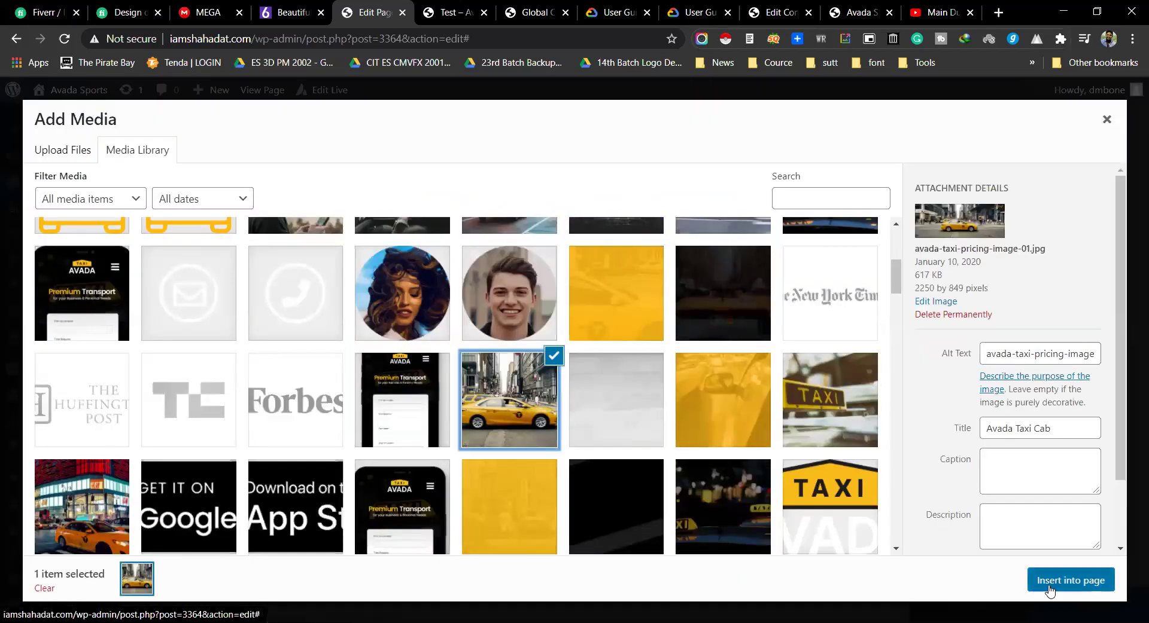
{"action": "left_click", "coordinate": [1051, 585]}
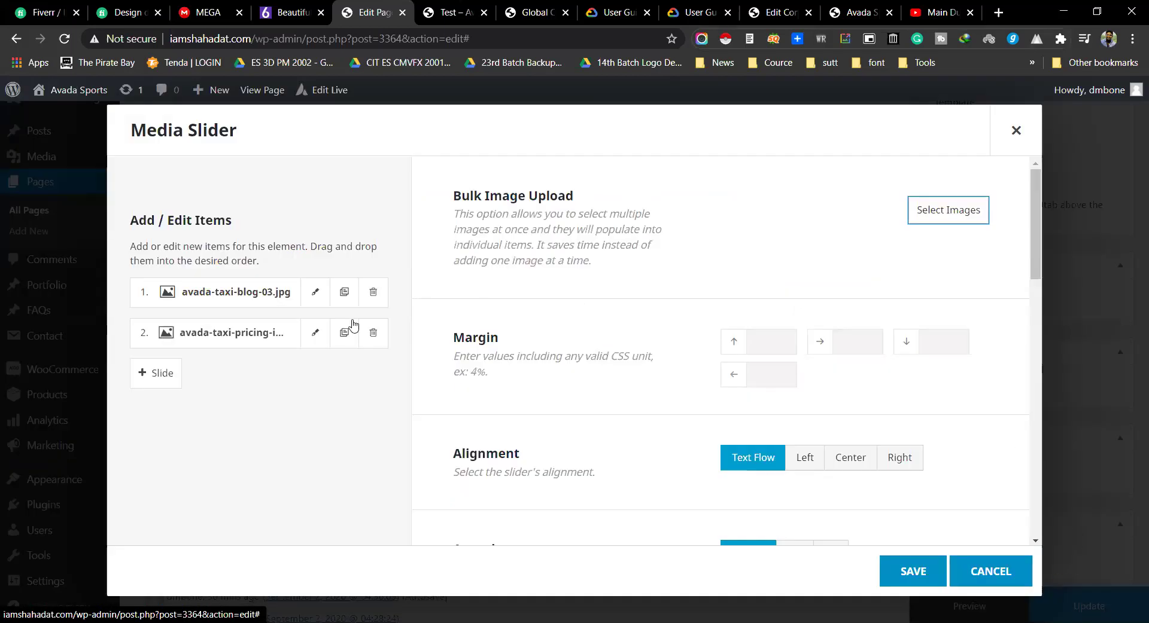
Step: Add the our_process_header_title_bg image as the third slide
{"action": "left_click", "coordinate": [974, 210]}
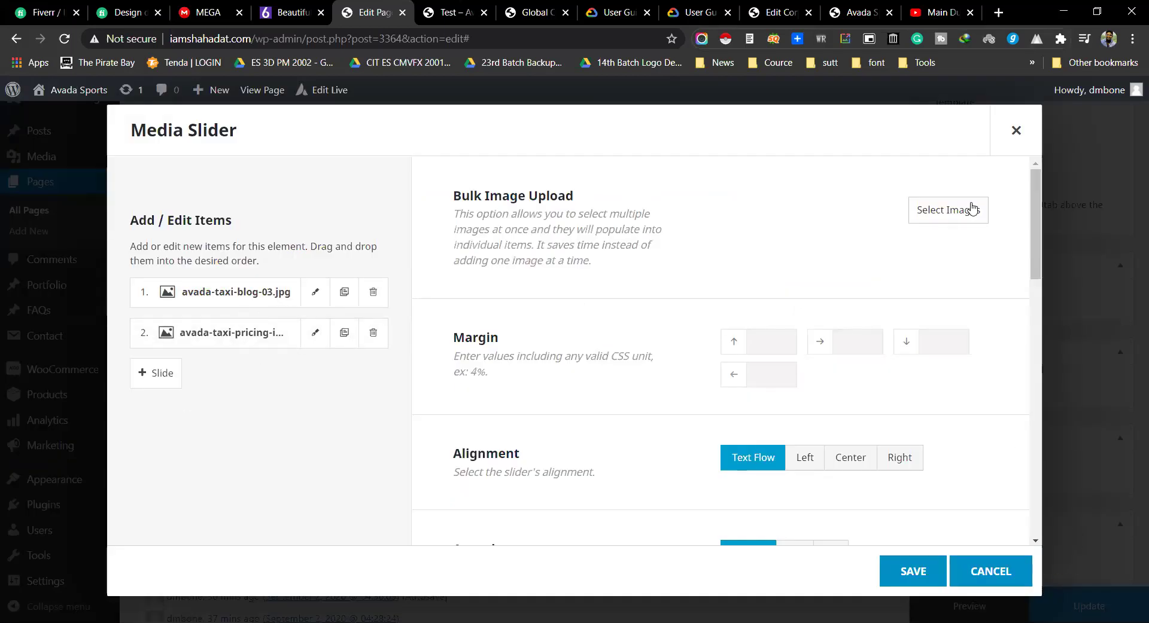
{"action": "scroll", "coordinate": [806, 377], "scroll_direction": "down", "scroll_amount": 6}
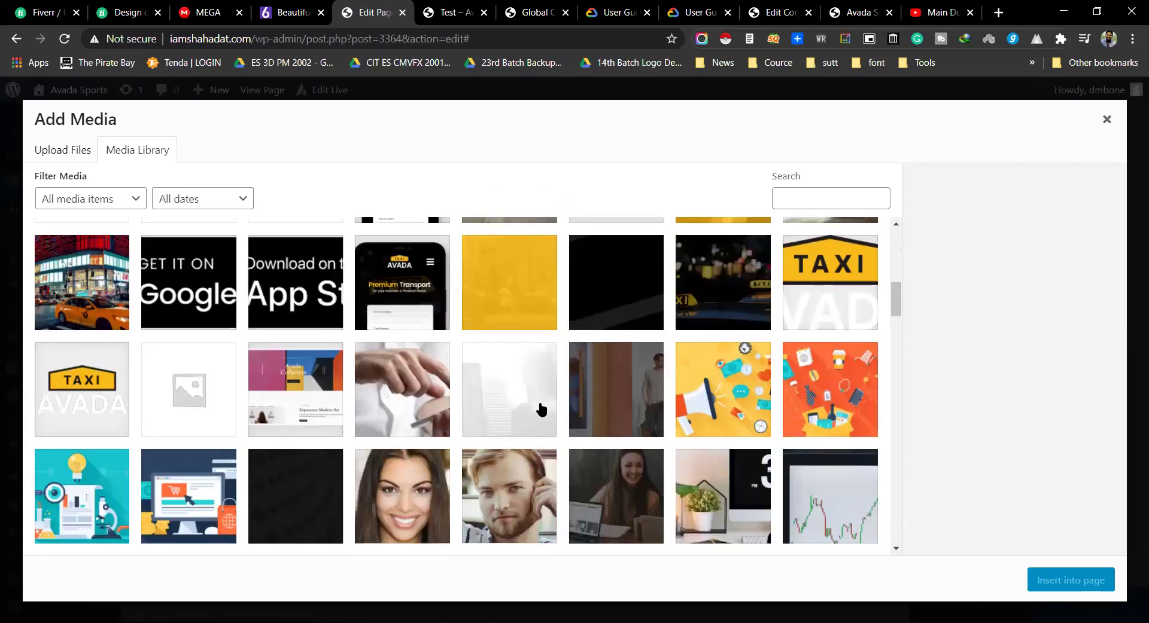
{"action": "scroll", "coordinate": [539, 405], "scroll_direction": "down", "scroll_amount": 4}
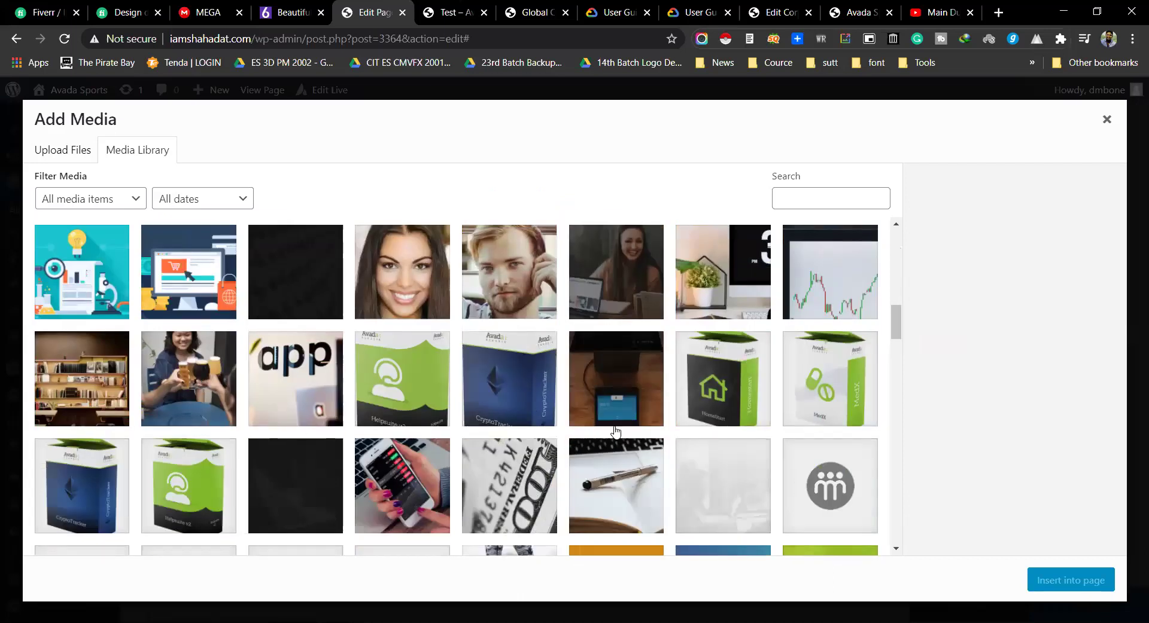
{"action": "scroll", "coordinate": [724, 473], "scroll_direction": "down", "scroll_amount": 8}
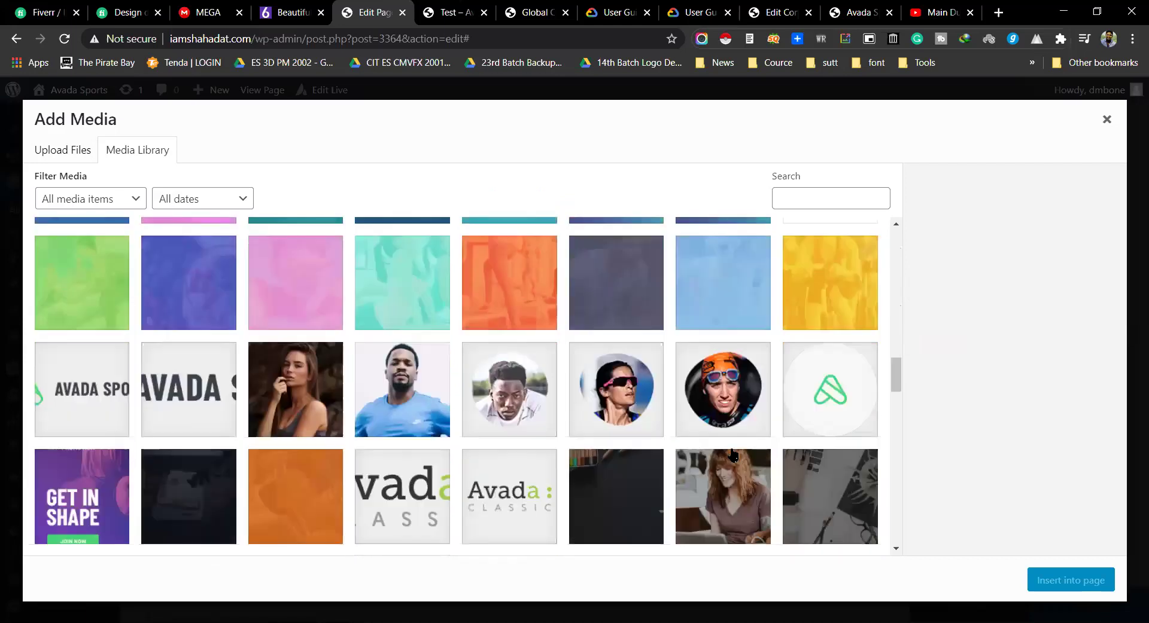
{"action": "scroll", "coordinate": [706, 478], "scroll_direction": "down", "scroll_amount": 3}
{"action": "left_click", "coordinate": [809, 357]}
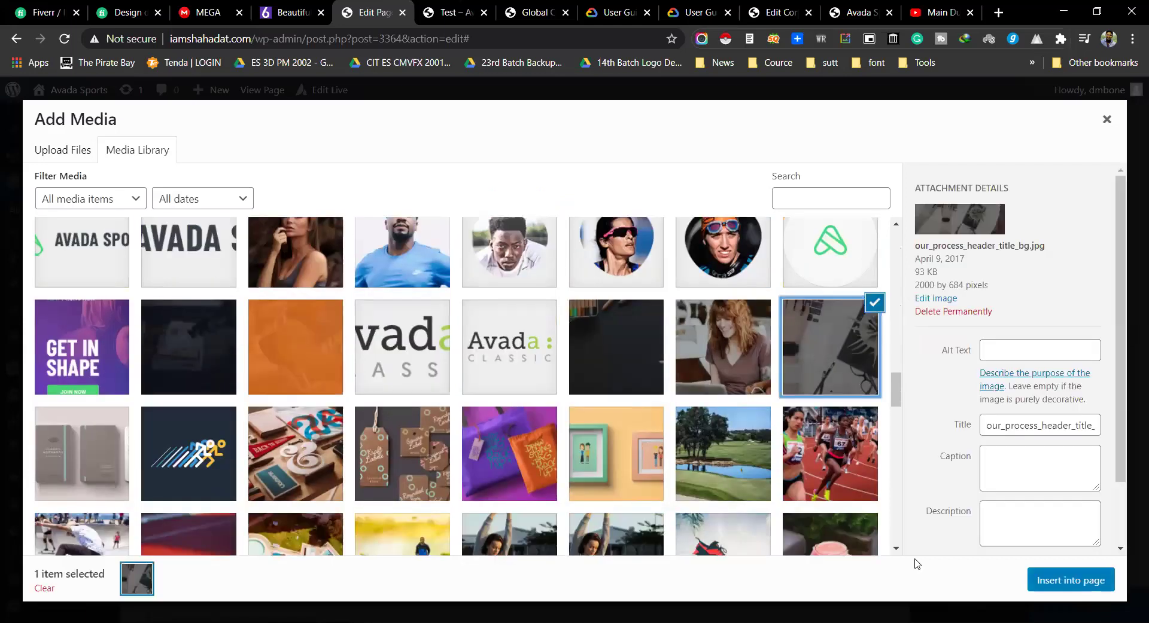
{"action": "left_click", "coordinate": [1065, 581]}
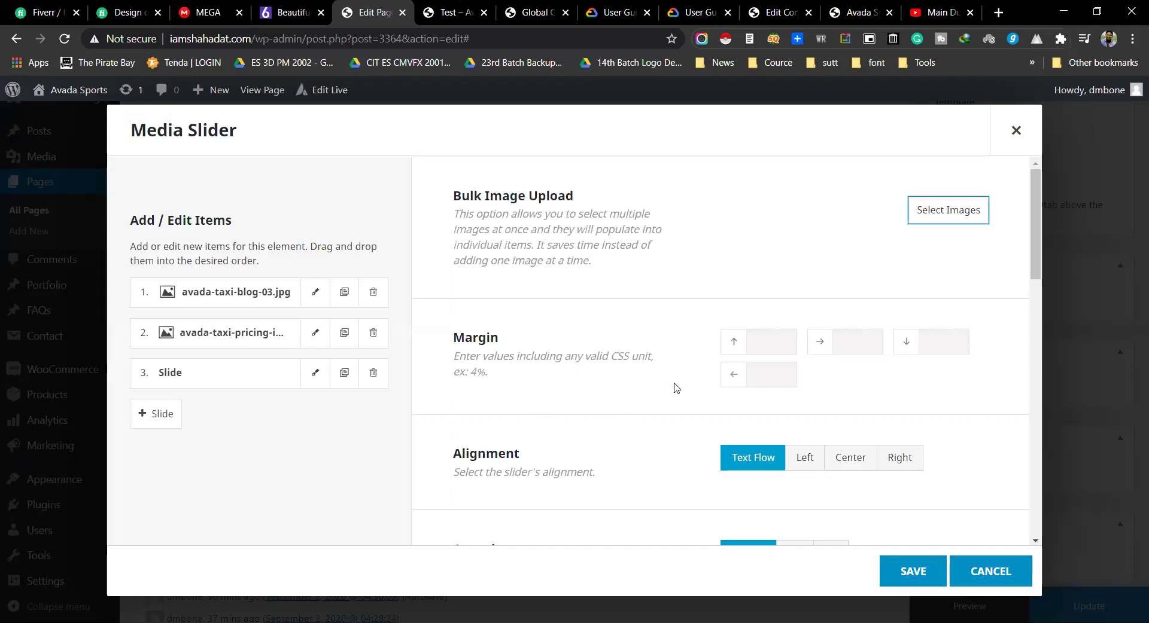
Step: Set the media slider's Alignment to Center and Autoplay to Yes
{"action": "scroll", "coordinate": [676, 388], "scroll_direction": "down", "scroll_amount": 3}
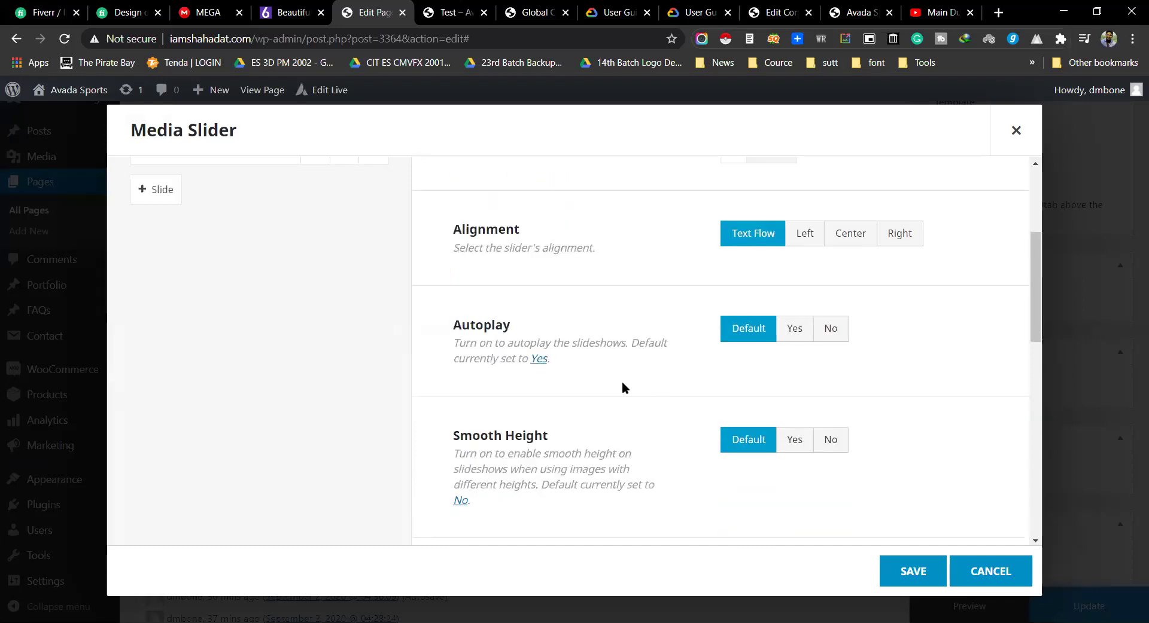
{"action": "left_click", "coordinate": [846, 236]}
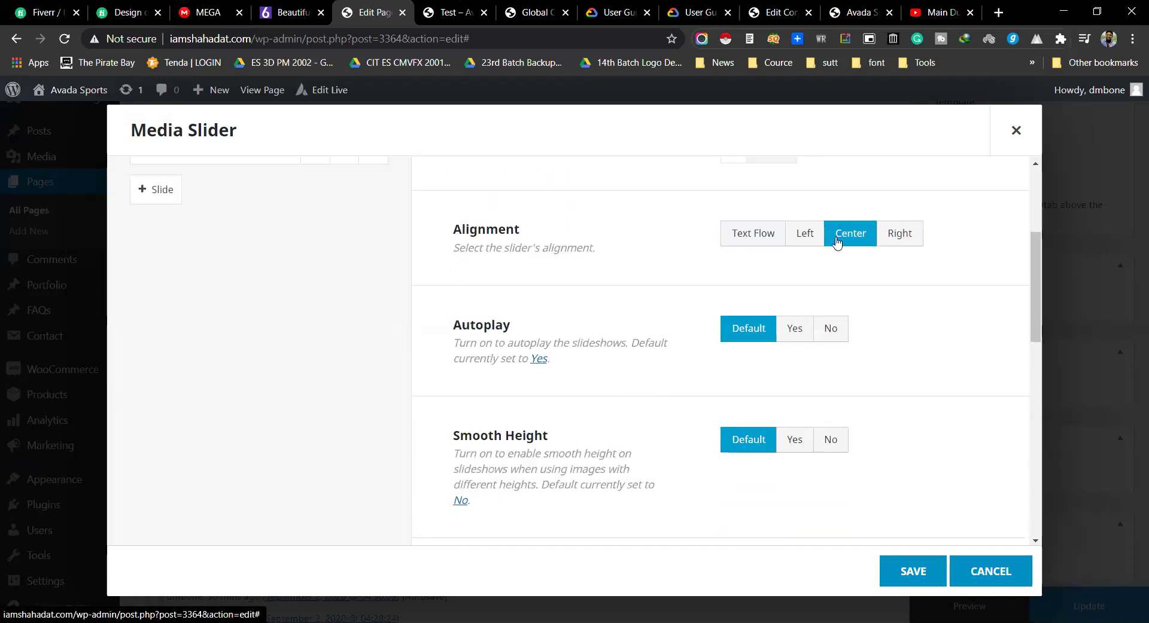
{"action": "left_click", "coordinate": [836, 330]}
{"action": "left_click", "coordinate": [789, 331]}
{"action": "scroll", "coordinate": [611, 399], "scroll_direction": "down", "scroll_amount": 1}
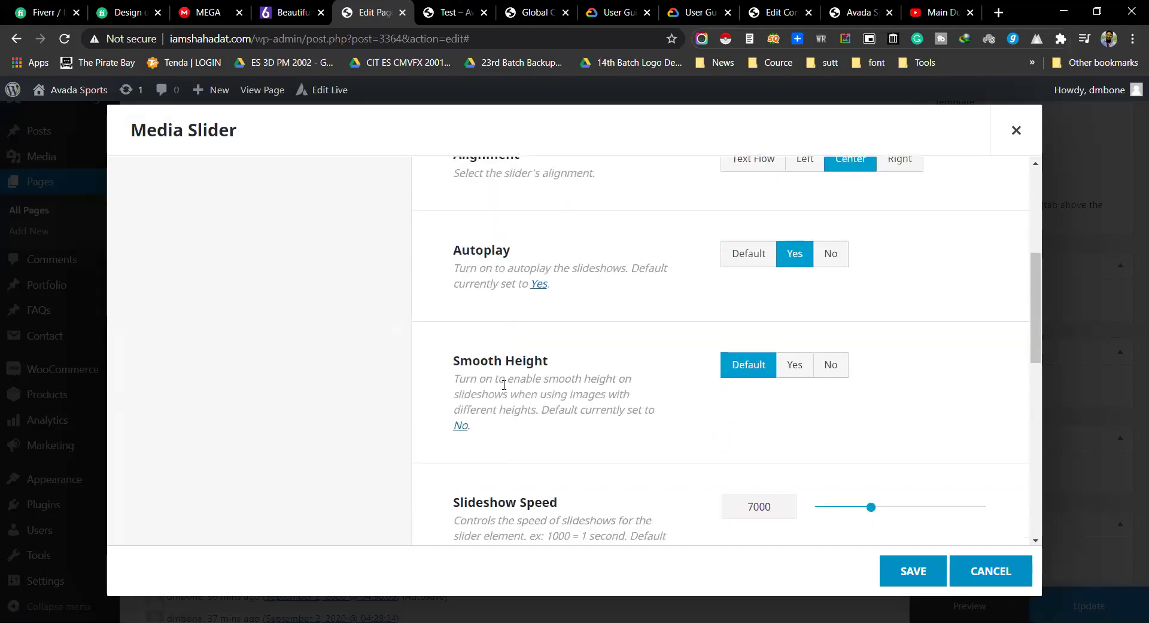
{"action": "left_click_drag", "start_coordinate": [490, 362], "coordinate": [845, 362]}
{"action": "scroll", "coordinate": [792, 392], "scroll_direction": "down", "scroll_amount": 2}
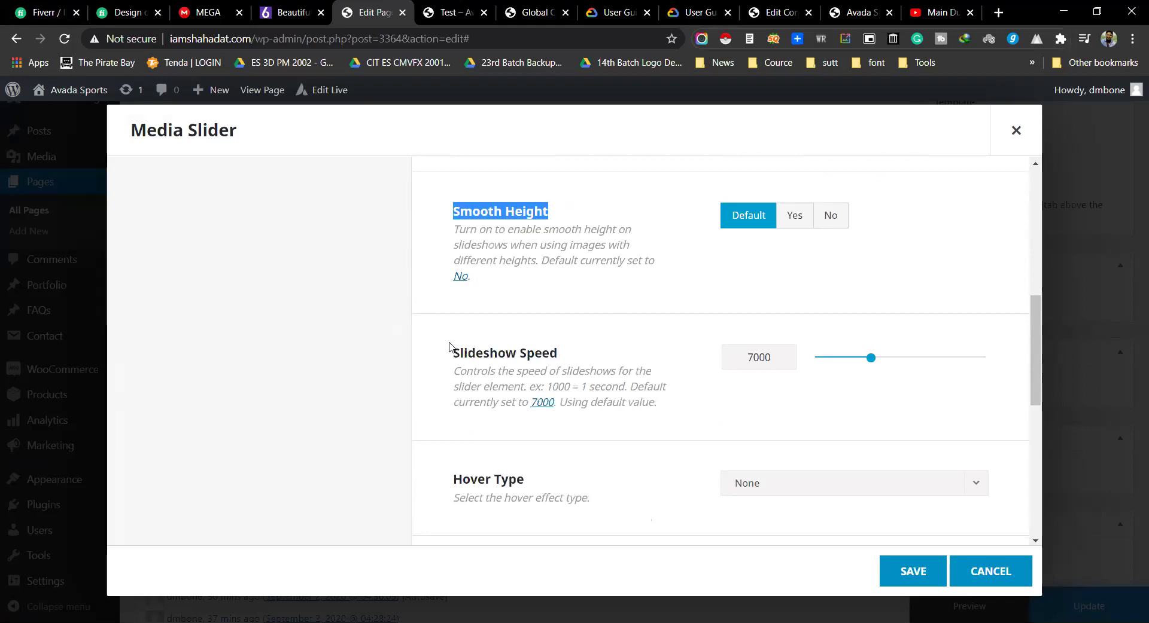
{"action": "left_click_drag", "start_coordinate": [453, 352], "coordinate": [545, 349]}
Step: Set the slider's Hover Type to Zoom In and save the settings
{"action": "scroll", "coordinate": [671, 368], "scroll_direction": "down", "scroll_amount": 2}
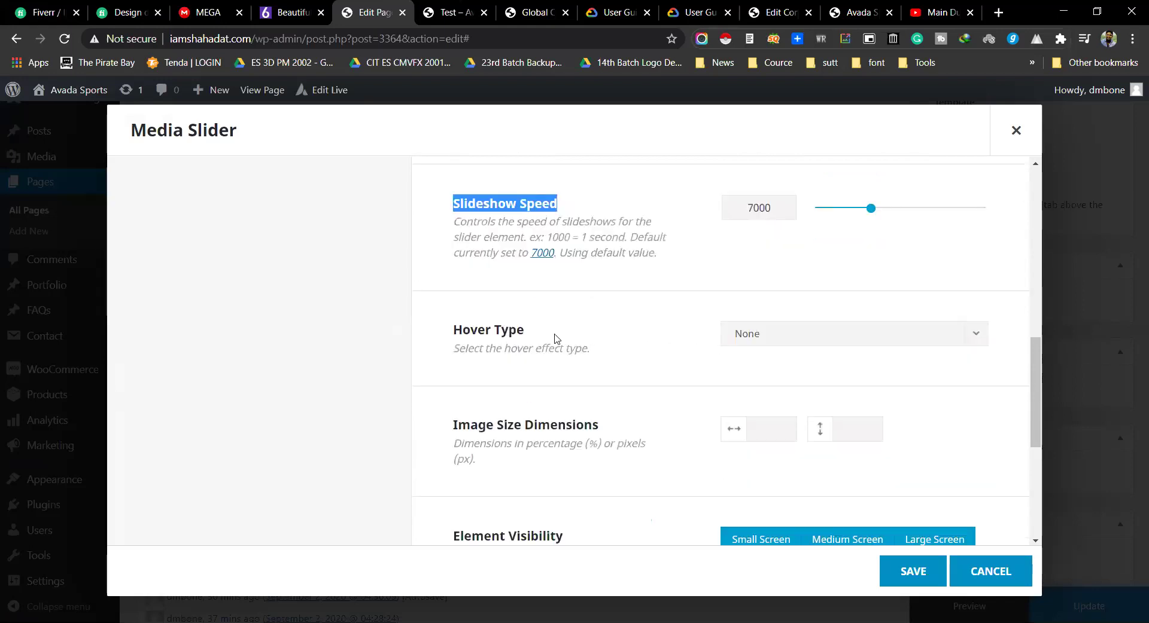
{"action": "left_click", "coordinate": [758, 334]}
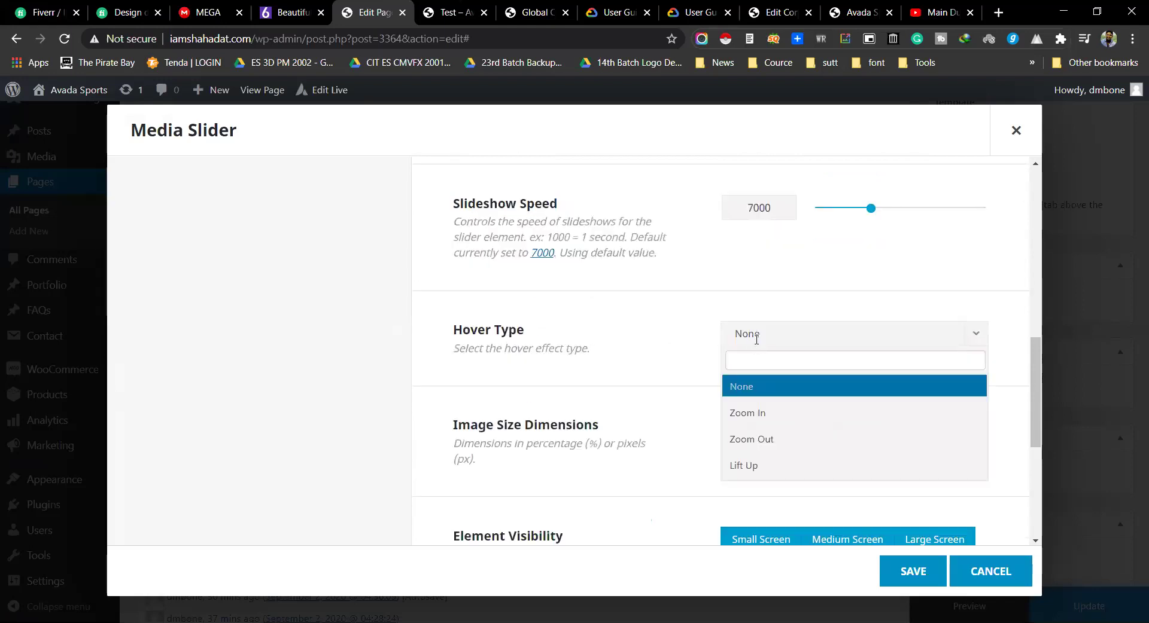
{"action": "left_click", "coordinate": [767, 421]}
{"action": "scroll", "coordinate": [645, 426], "scroll_direction": "down", "scroll_amount": 3}
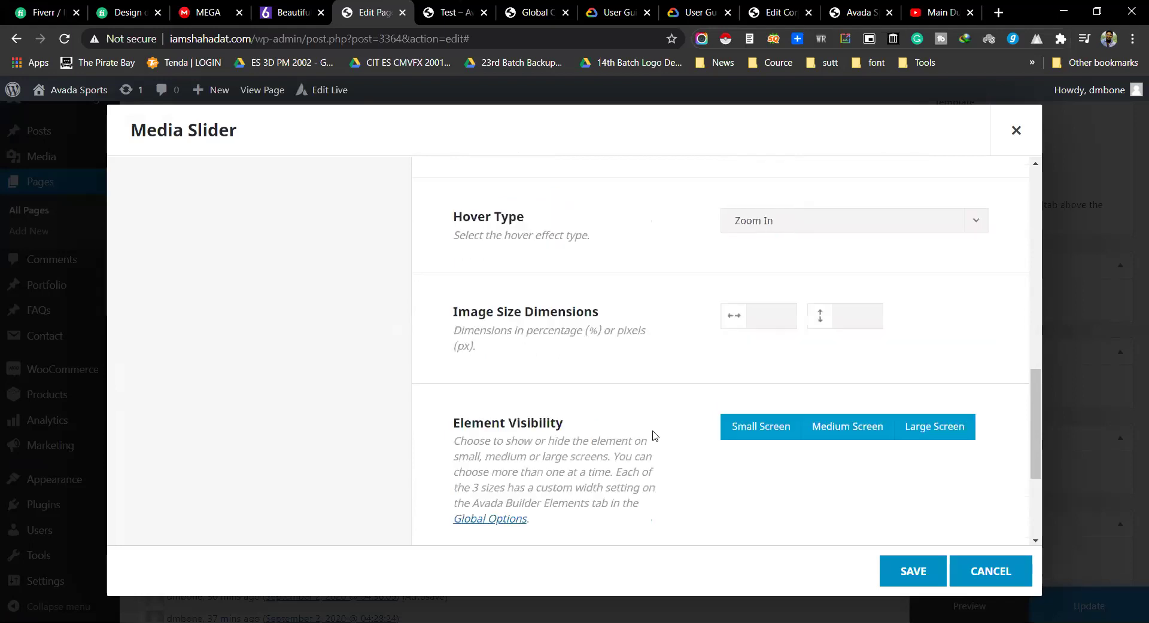
{"action": "left_click", "coordinate": [765, 199]}
{"action": "left_click", "coordinate": [856, 205]}
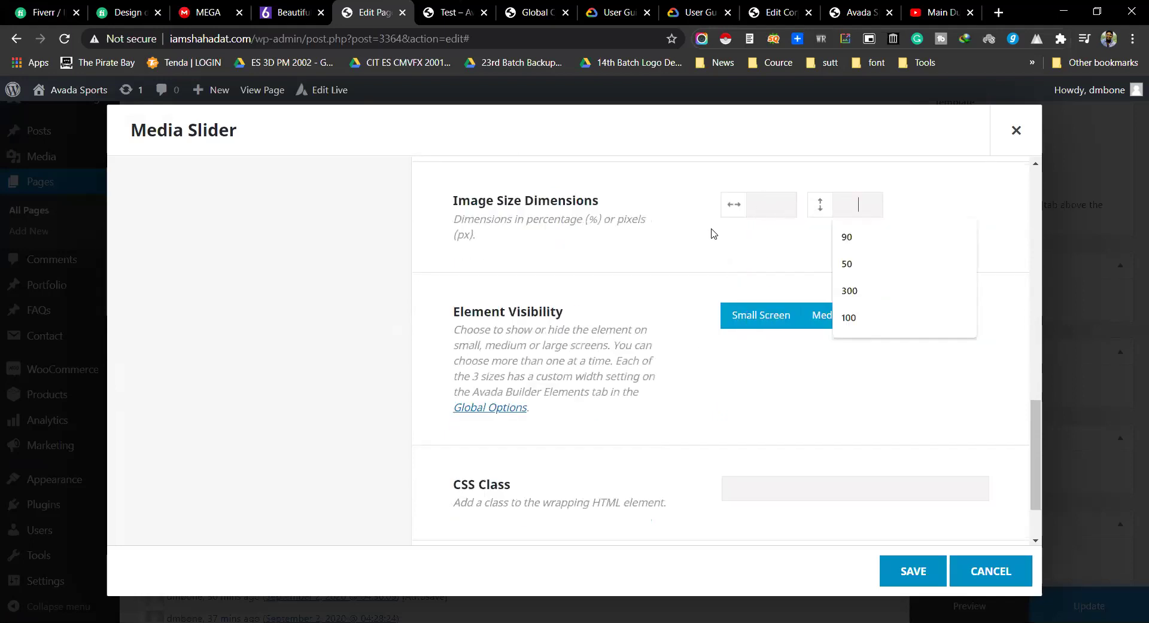
{"action": "left_click", "coordinate": [912, 571]}
{"action": "left_click", "coordinate": [956, 606]}
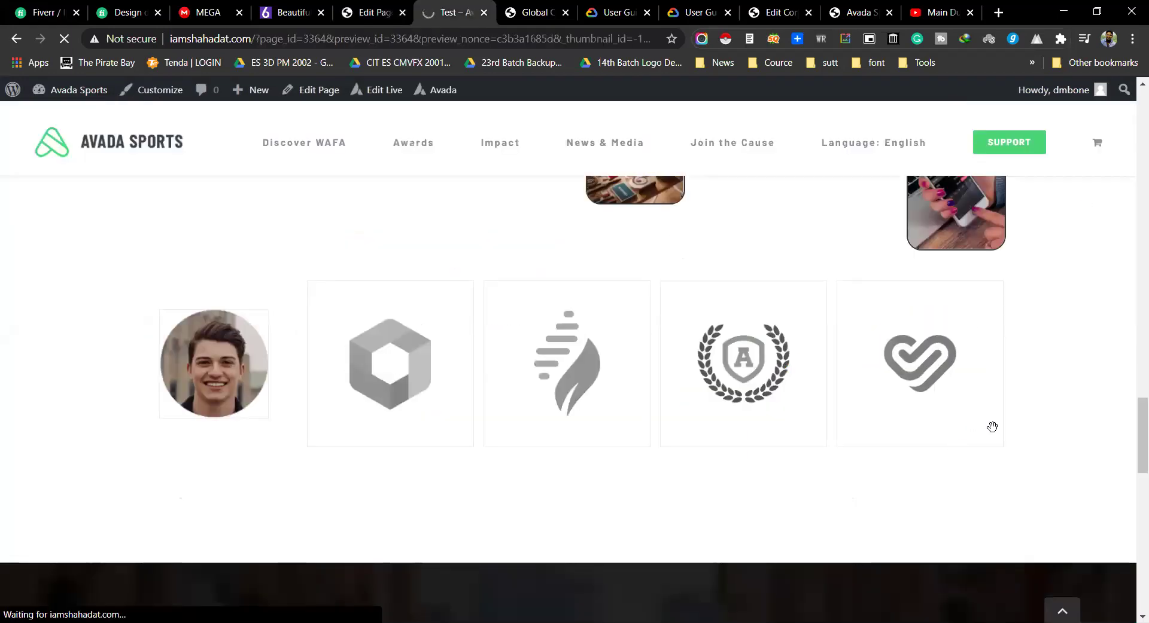
Step: Step through the three taxi slides in the page preview, then go back to the editor
{"action": "scroll", "coordinate": [1121, 413], "scroll_direction": "down", "scroll_amount": 10}
{"action": "scroll", "coordinate": [1114, 396], "scroll_direction": "down", "scroll_amount": 15}
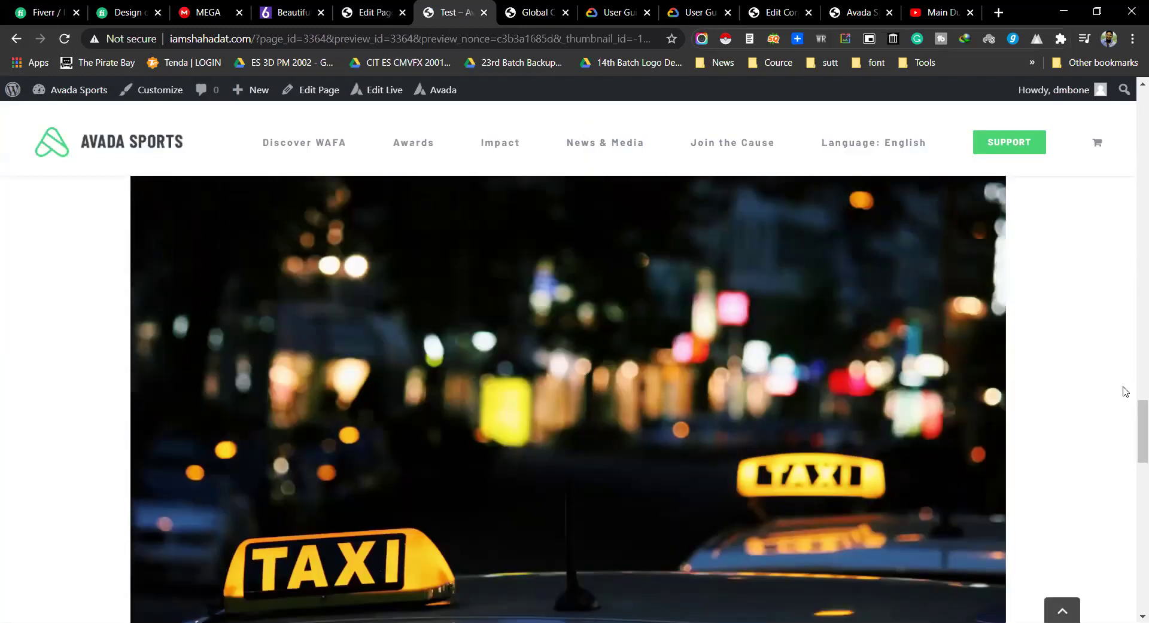
{"action": "scroll", "coordinate": [1128, 359], "scroll_direction": "up", "scroll_amount": 4}
{"action": "scroll", "coordinate": [1130, 329], "scroll_direction": "down", "scroll_amount": 5}
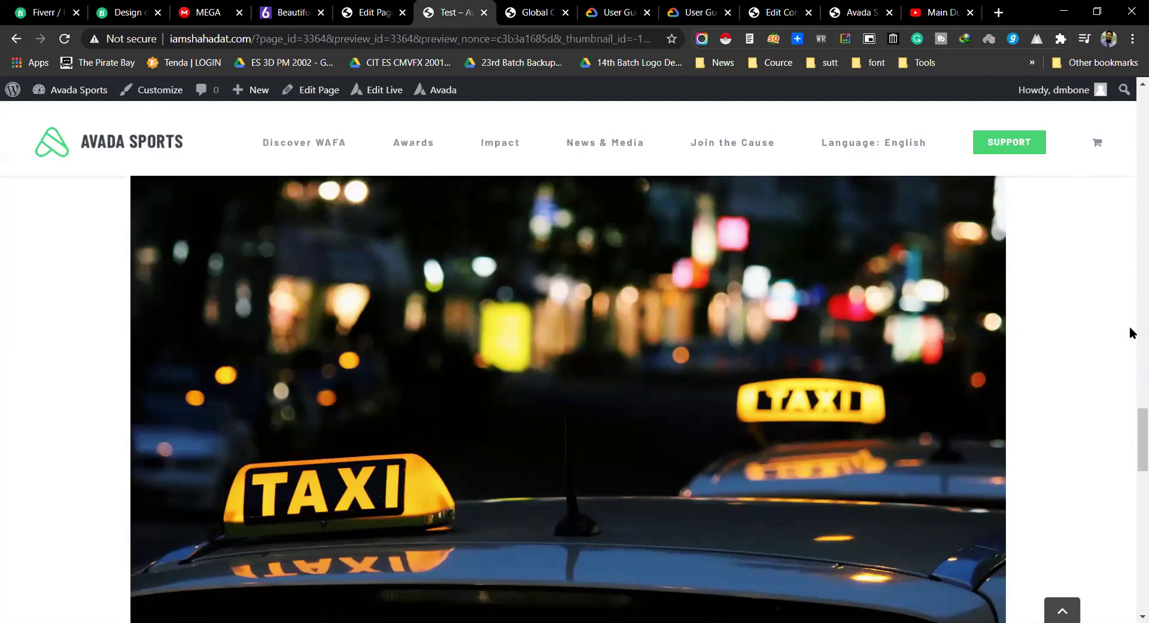
{"action": "scroll", "coordinate": [1131, 335], "scroll_direction": "up", "scroll_amount": 5}
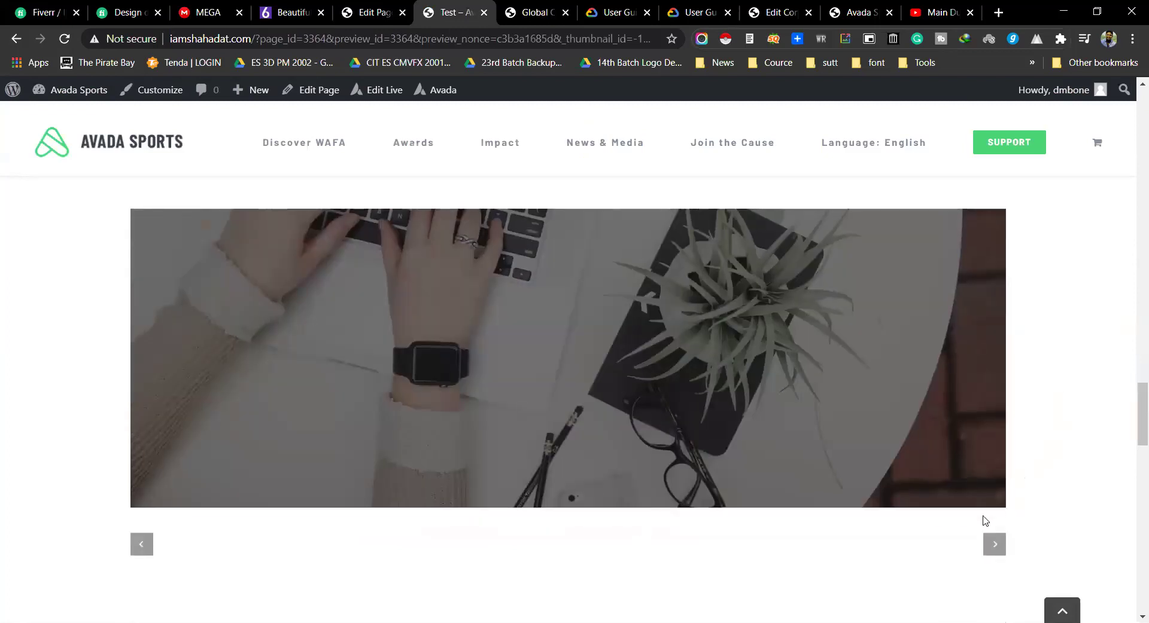
{"action": "left_click", "coordinate": [993, 548]}
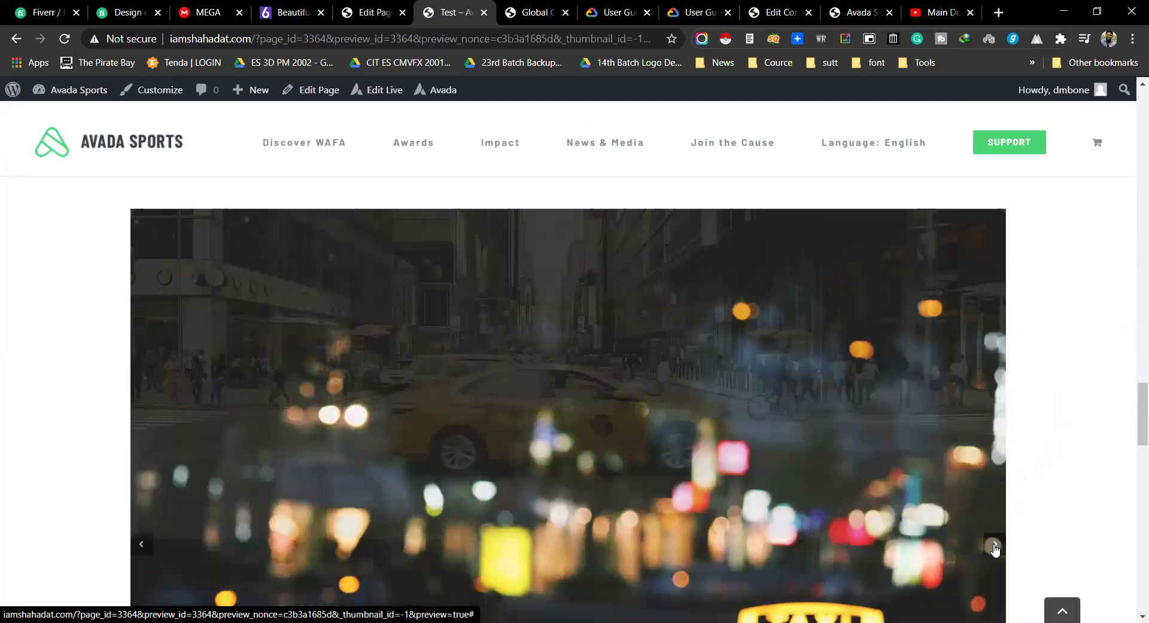
{"action": "left_click", "coordinate": [994, 548]}
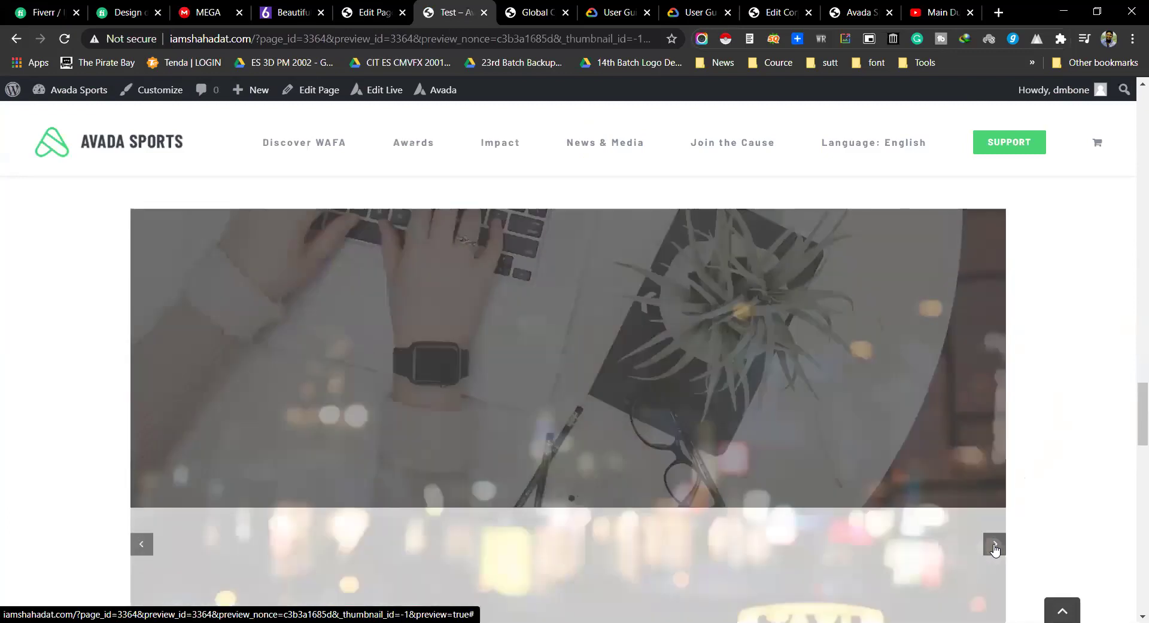
{"action": "scroll", "coordinate": [1051, 487], "scroll_direction": "down", "scroll_amount": 8}
{"action": "scroll", "coordinate": [1044, 489], "scroll_direction": "down", "scroll_amount": 7}
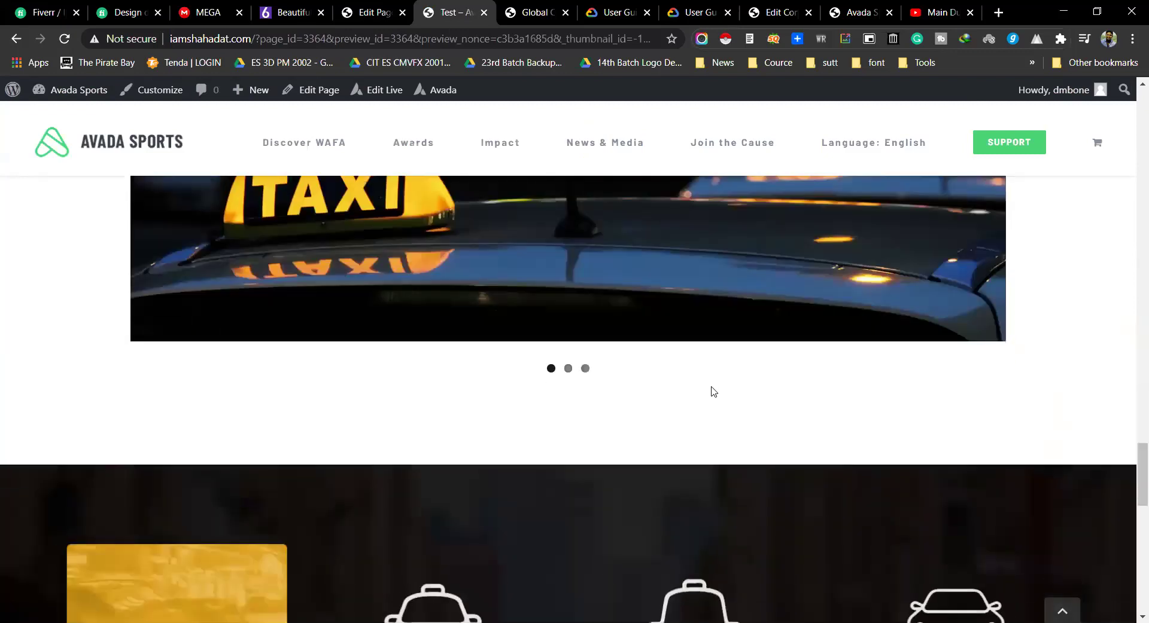
{"action": "left_click", "coordinate": [584, 369]}
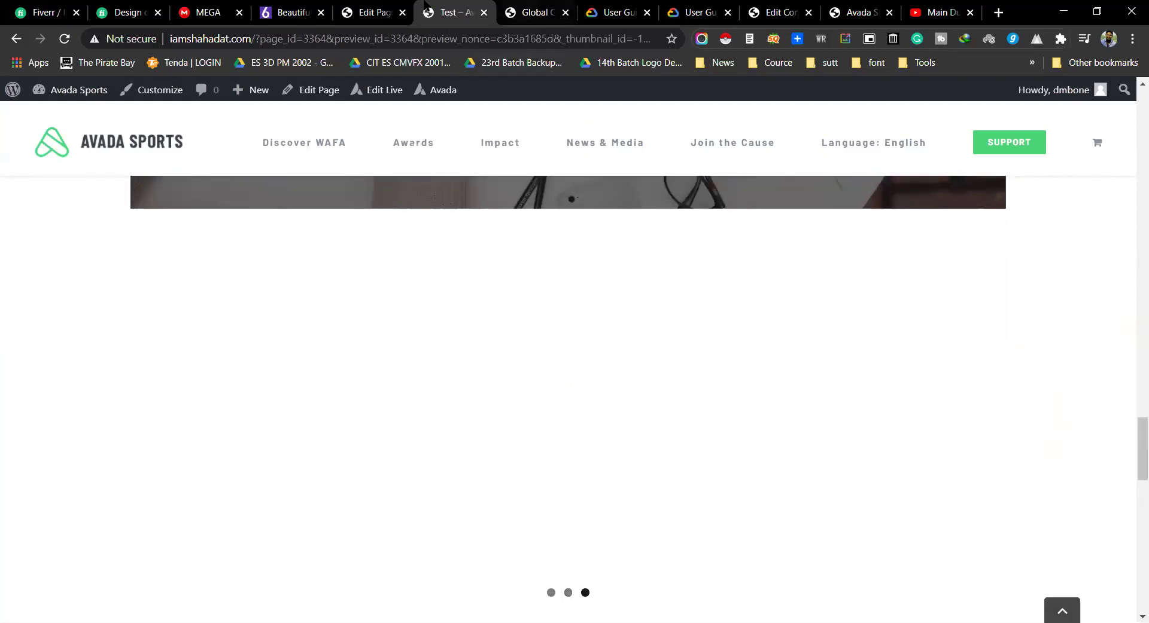
{"action": "key", "text": "ctrl+Page_Up"}
{"action": "scroll", "coordinate": [554, 335], "scroll_direction": "down", "scroll_amount": 3}
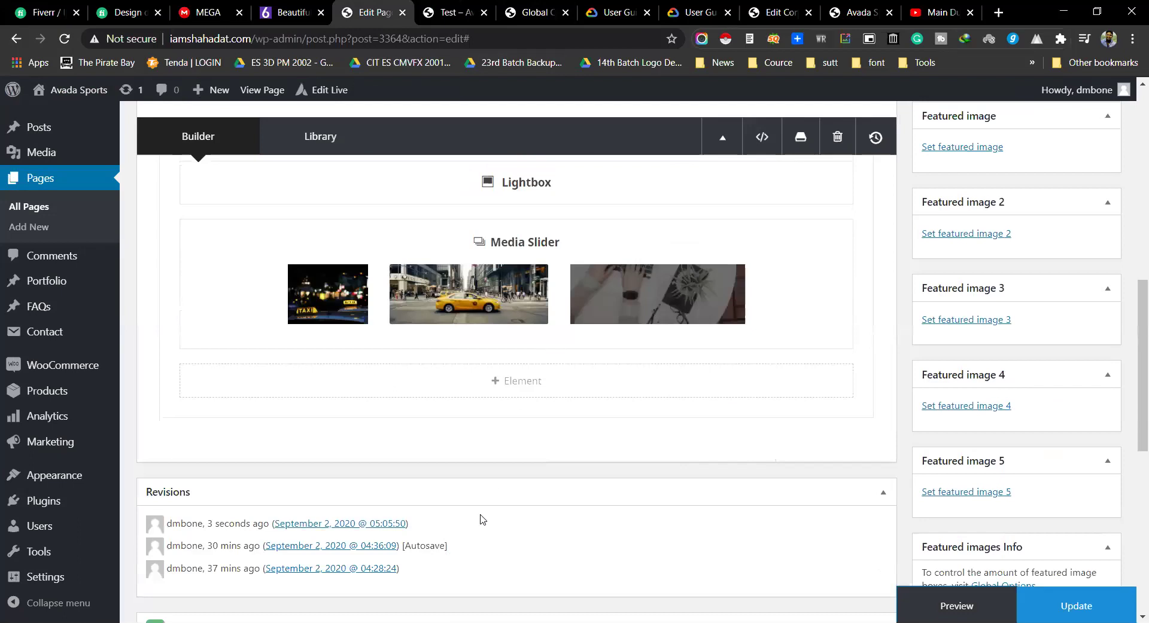
Step: Choose Media Slider from the element list below the existing slider
{"action": "left_click", "coordinate": [536, 393]}
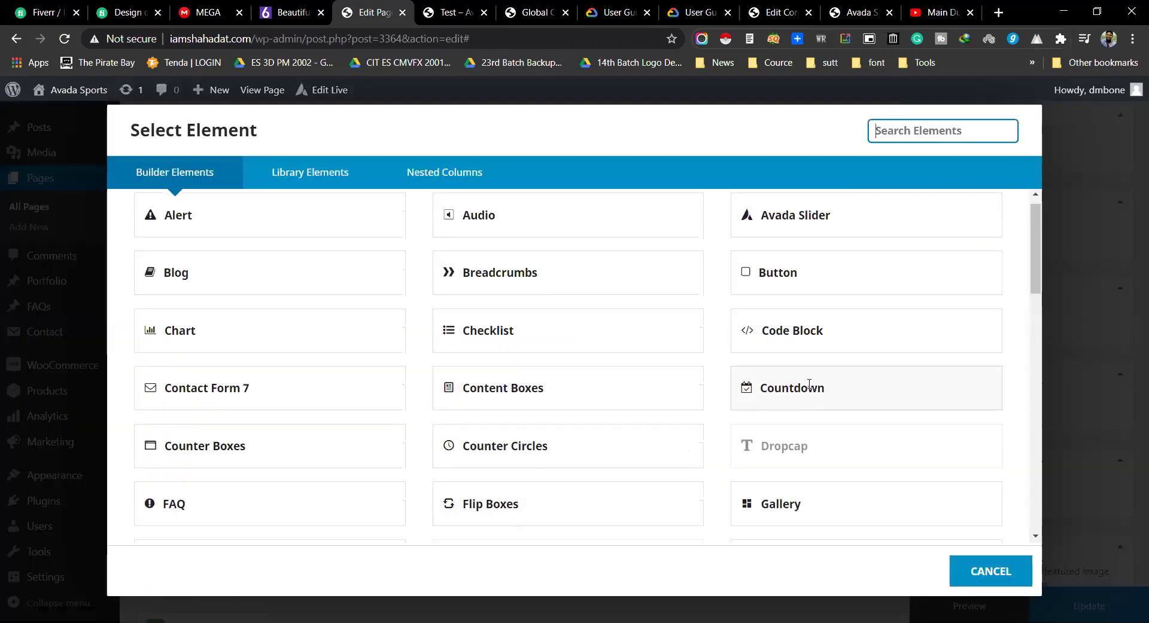
{"action": "scroll", "coordinate": [810, 389], "scroll_direction": "down", "scroll_amount": 7}
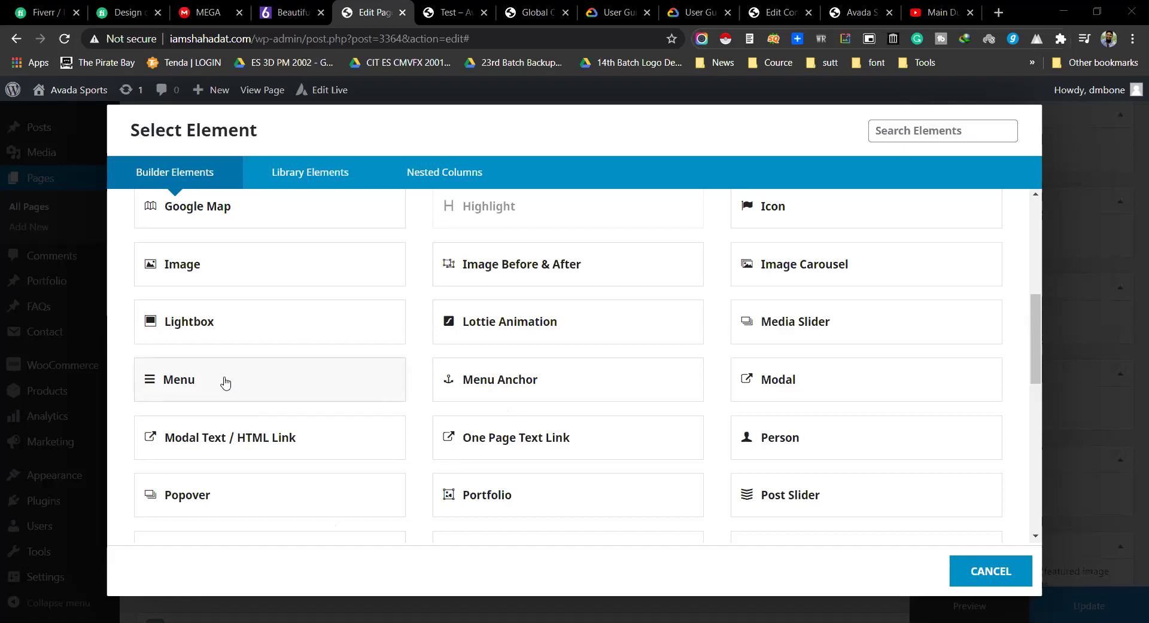
{"action": "left_click", "coordinate": [846, 324]}
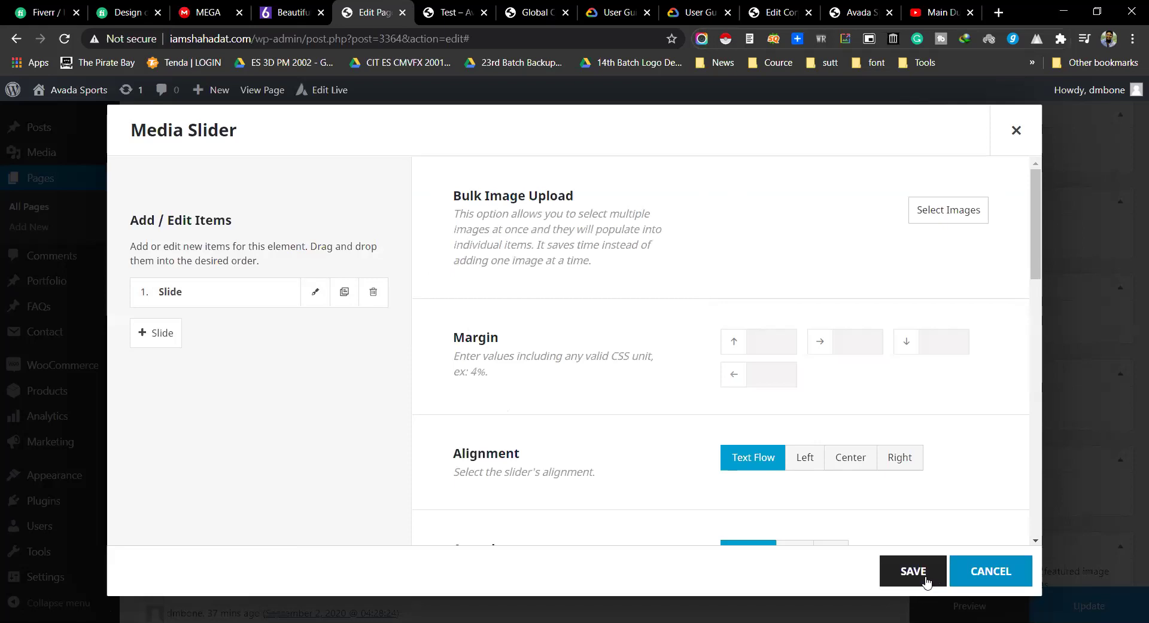
Step: Keep the first slide's Slide Type as Image and save that slide
{"action": "left_click", "coordinate": [995, 570]}
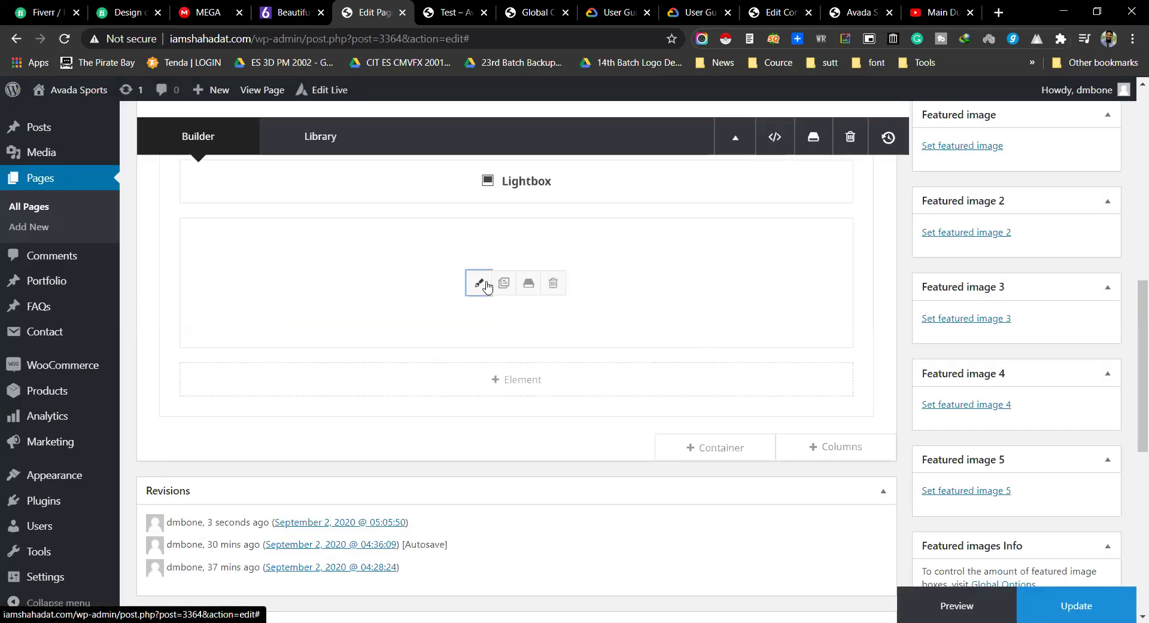
{"action": "left_click", "coordinate": [487, 285]}
{"action": "left_click", "coordinate": [310, 296]}
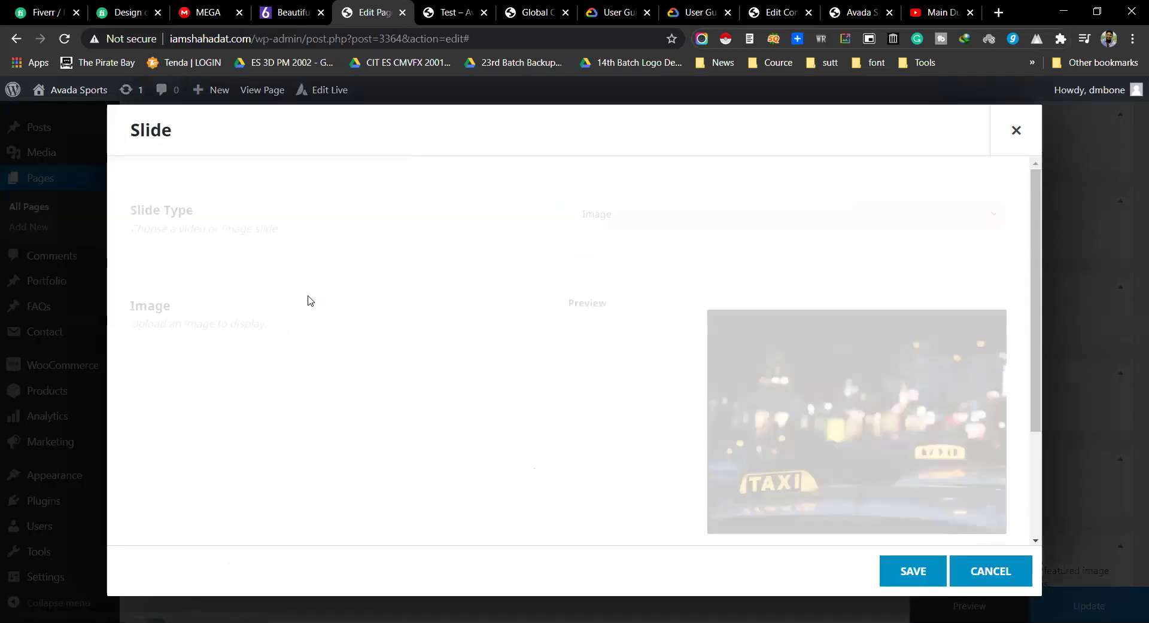
{"action": "scroll", "coordinate": [353, 297], "scroll_direction": "down", "scroll_amount": 3}
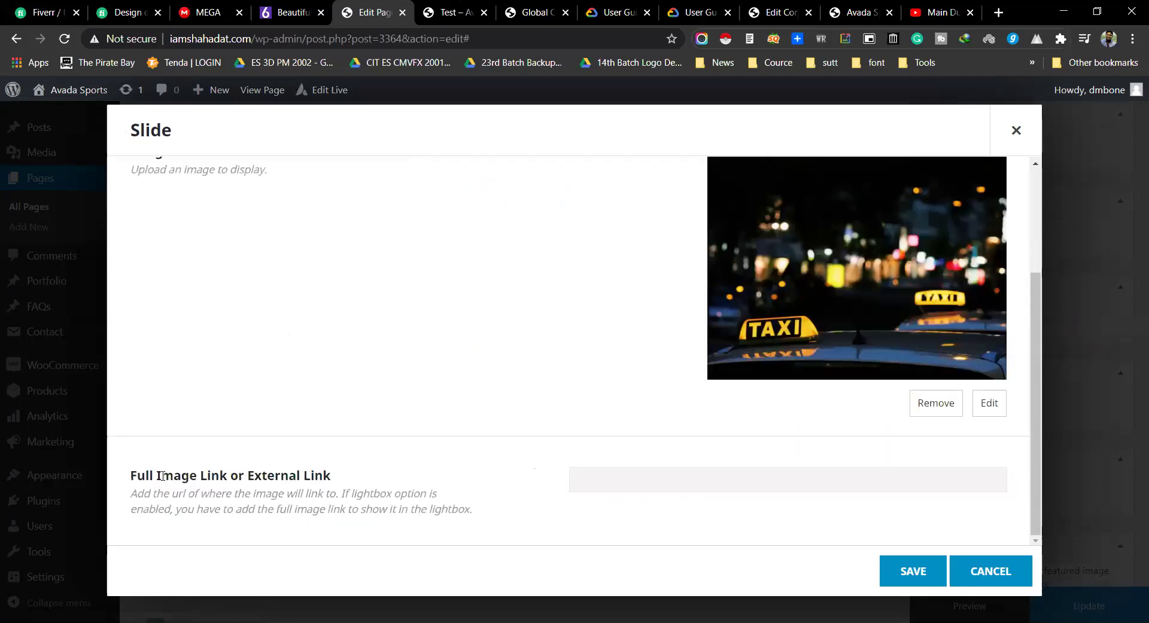
{"action": "triple_click", "coordinate": [176, 474]}
{"action": "left_click", "coordinate": [255, 473]}
{"action": "left_click_drag", "start_coordinate": [137, 474], "coordinate": [346, 481]}
{"action": "left_click", "coordinate": [347, 482]}
{"action": "scroll", "coordinate": [347, 389], "scroll_direction": "up", "scroll_amount": 3}
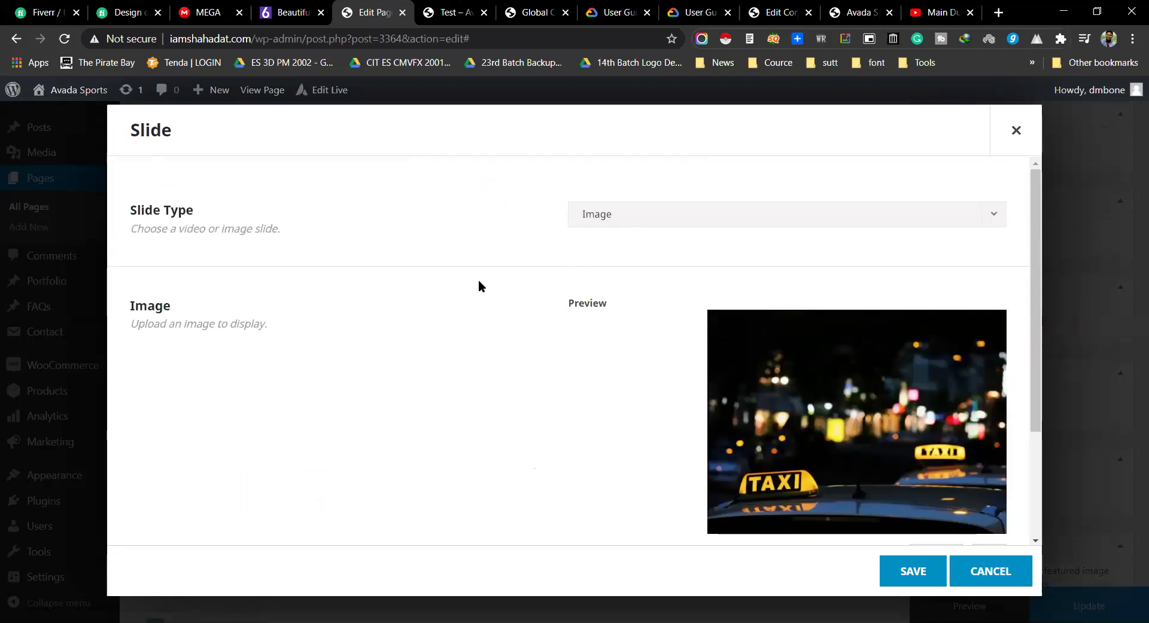
{"action": "left_click", "coordinate": [613, 227]}
{"action": "left_click", "coordinate": [611, 228]}
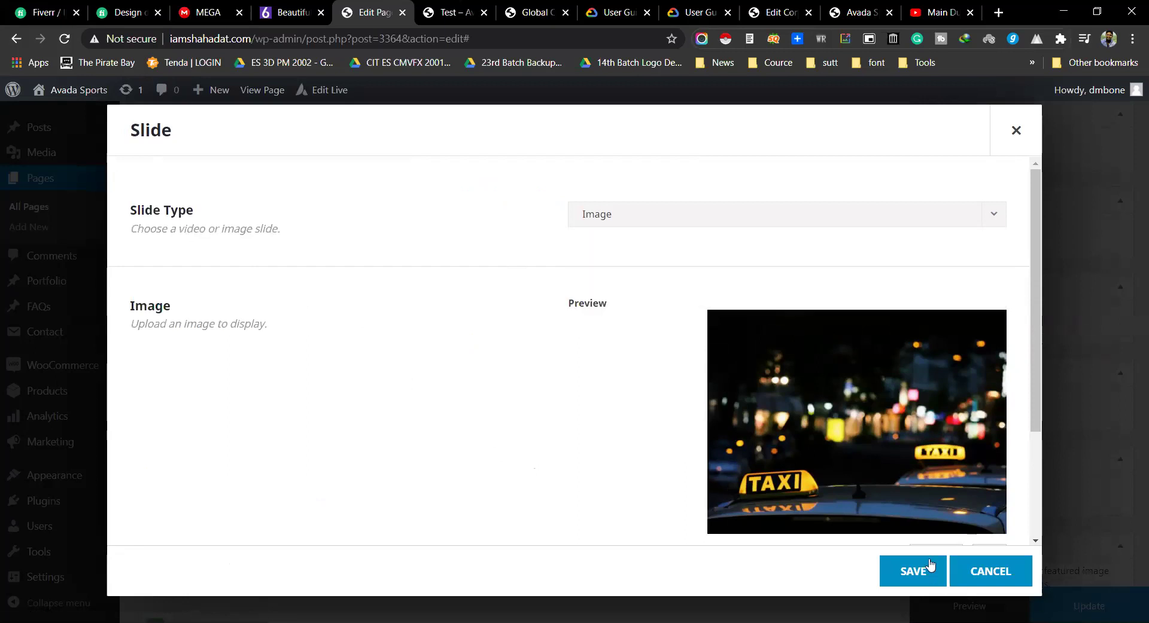
{"action": "left_click", "coordinate": [982, 573]}
Step: Review the slider options and save the three-image Media Slider
{"action": "scroll", "coordinate": [760, 395], "scroll_direction": "down", "scroll_amount": 5}
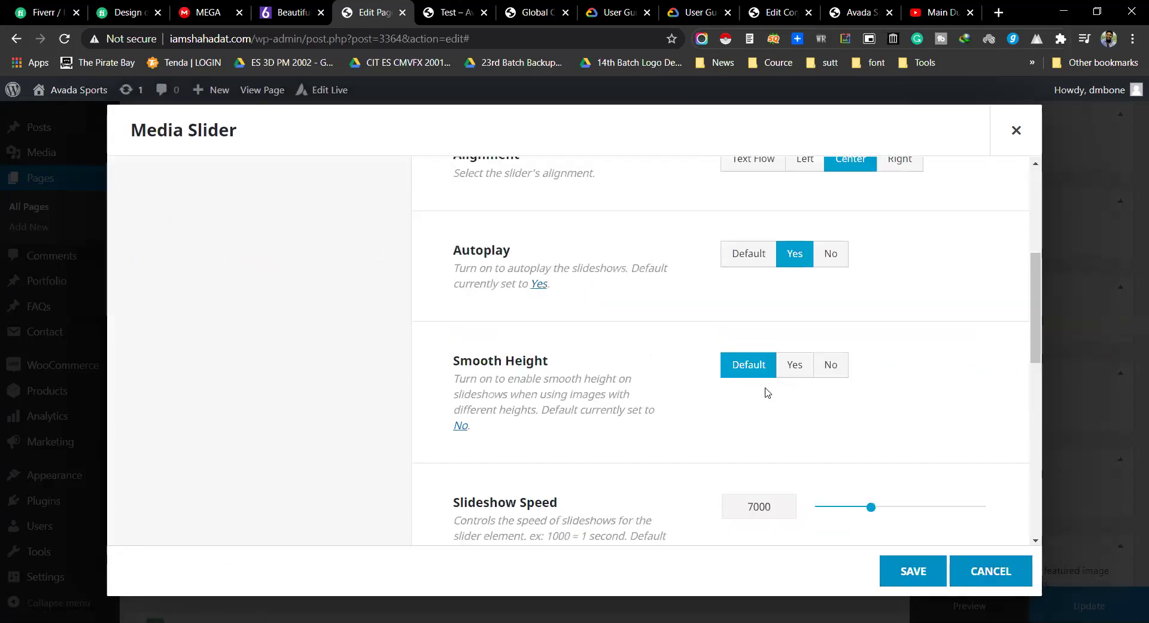
{"action": "scroll", "coordinate": [716, 383], "scroll_direction": "up", "scroll_amount": 5}
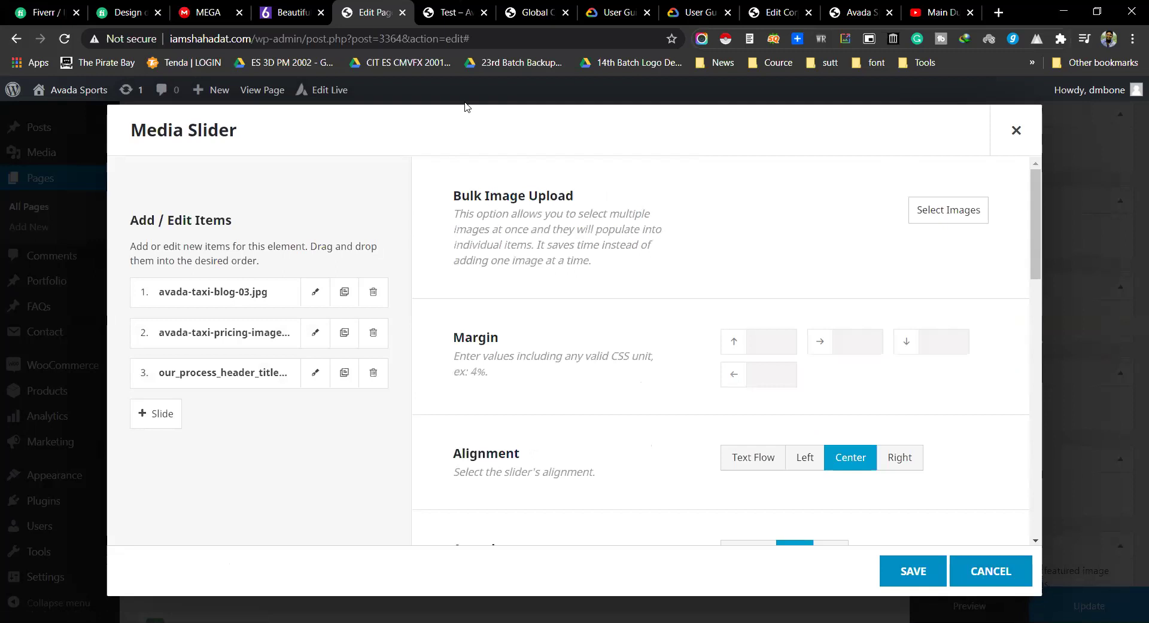
{"action": "scroll", "coordinate": [564, 229], "scroll_direction": "down", "scroll_amount": 10}
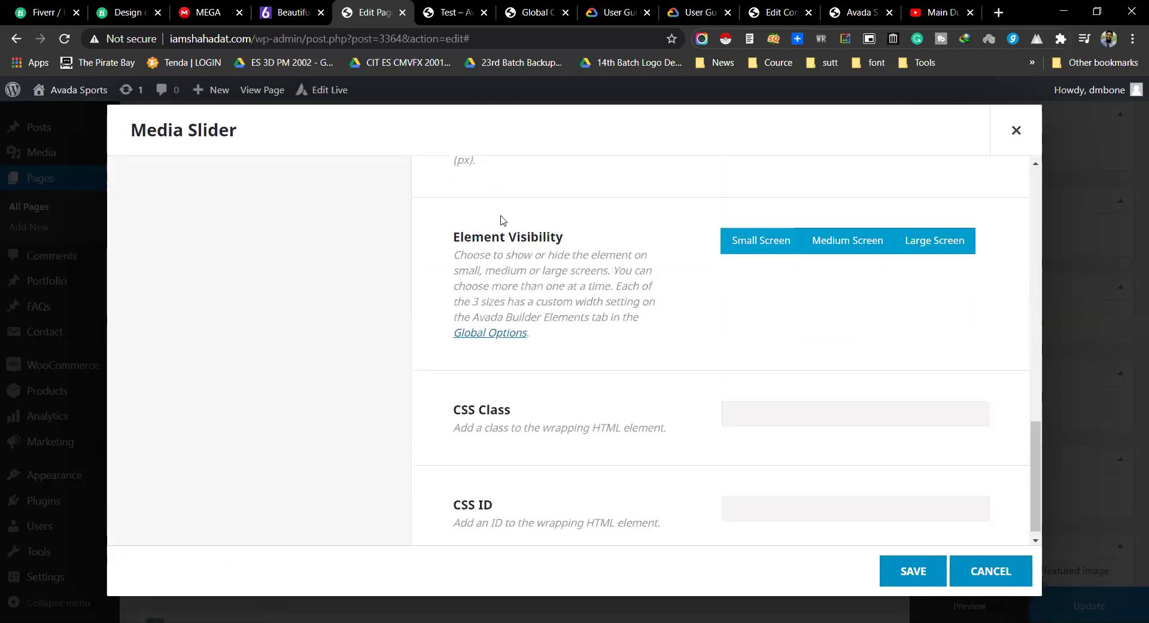
{"action": "scroll", "coordinate": [560, 302], "scroll_direction": "up", "scroll_amount": 10}
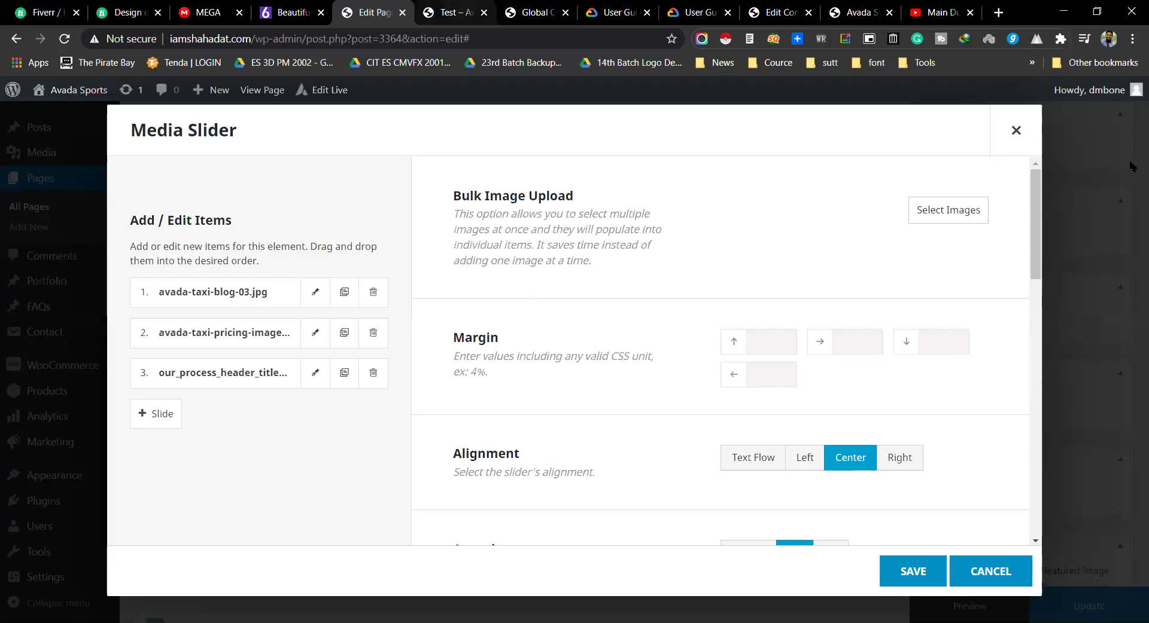
{"action": "left_click", "coordinate": [1024, 135]}
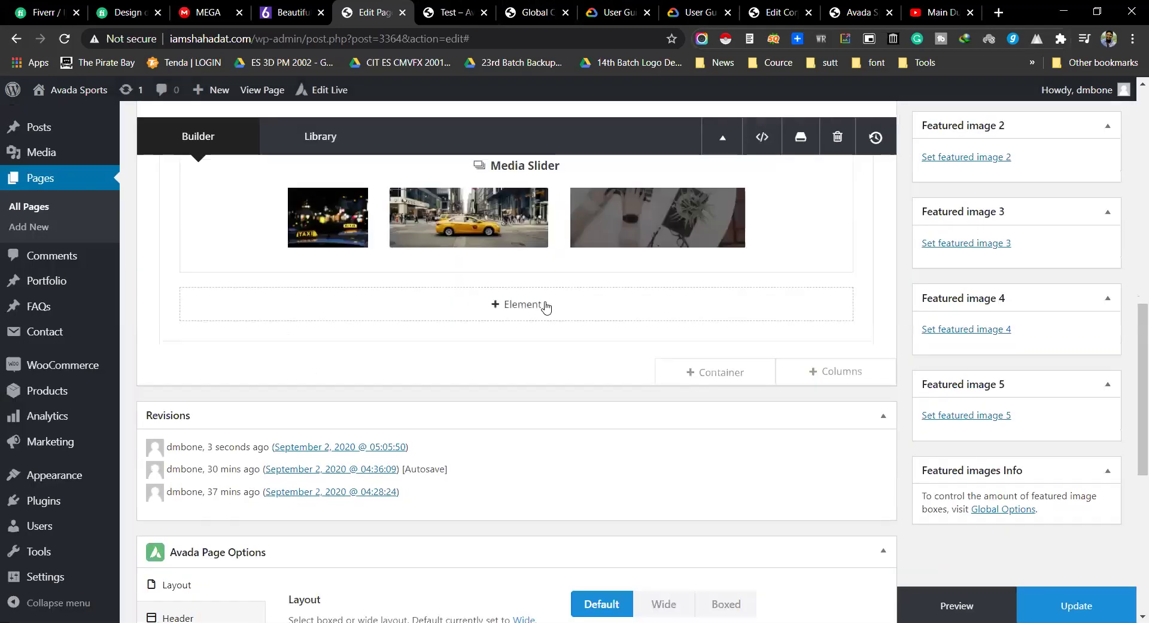
Step: Add a Menu element showing the Freelancer Main Menu and save it
{"action": "left_click", "coordinate": [543, 305]}
{"action": "scroll", "coordinate": [481, 354], "scroll_direction": "down", "scroll_amount": 6}
{"action": "scroll", "coordinate": [481, 354], "scroll_direction": "down", "scroll_amount": 1}
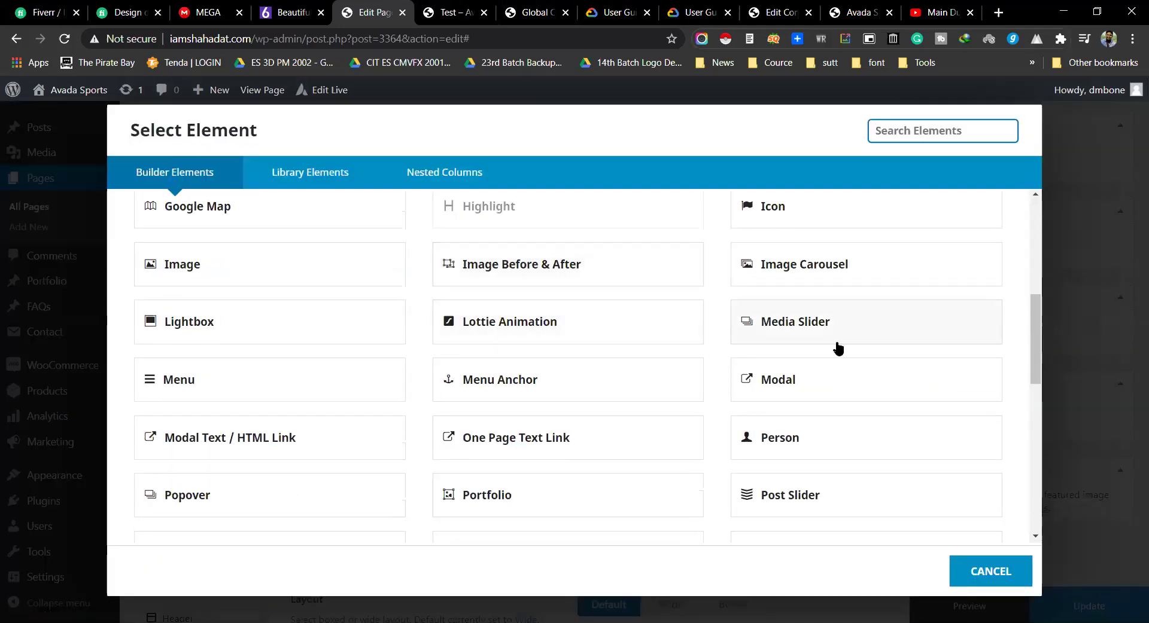
{"action": "left_click", "coordinate": [233, 374]}
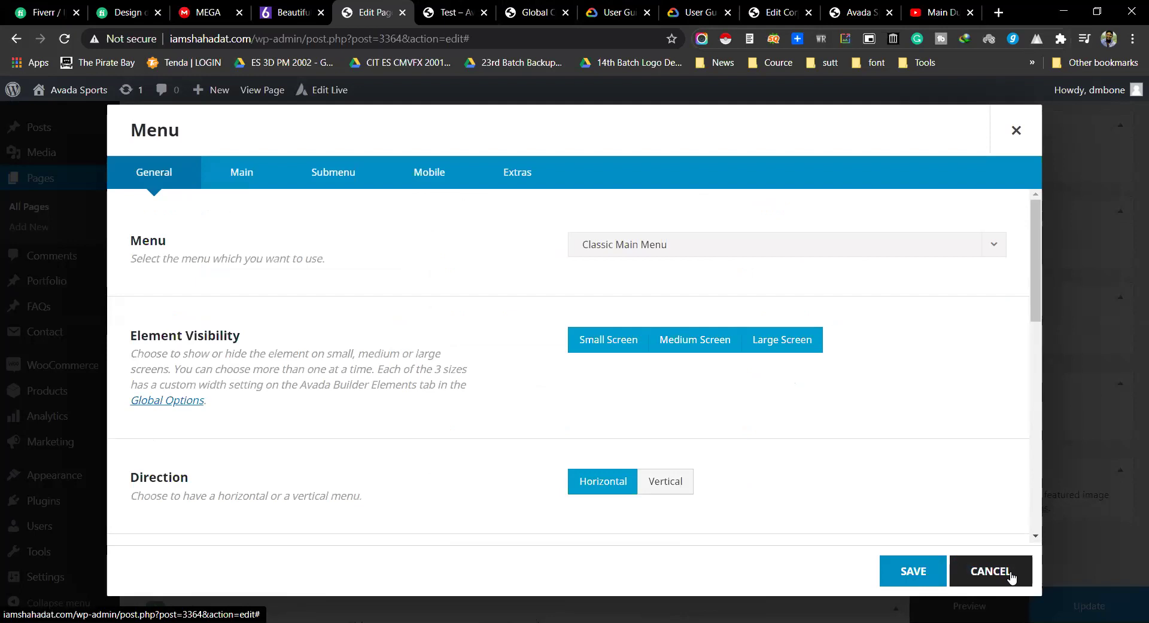
{"action": "left_click", "coordinate": [653, 243]}
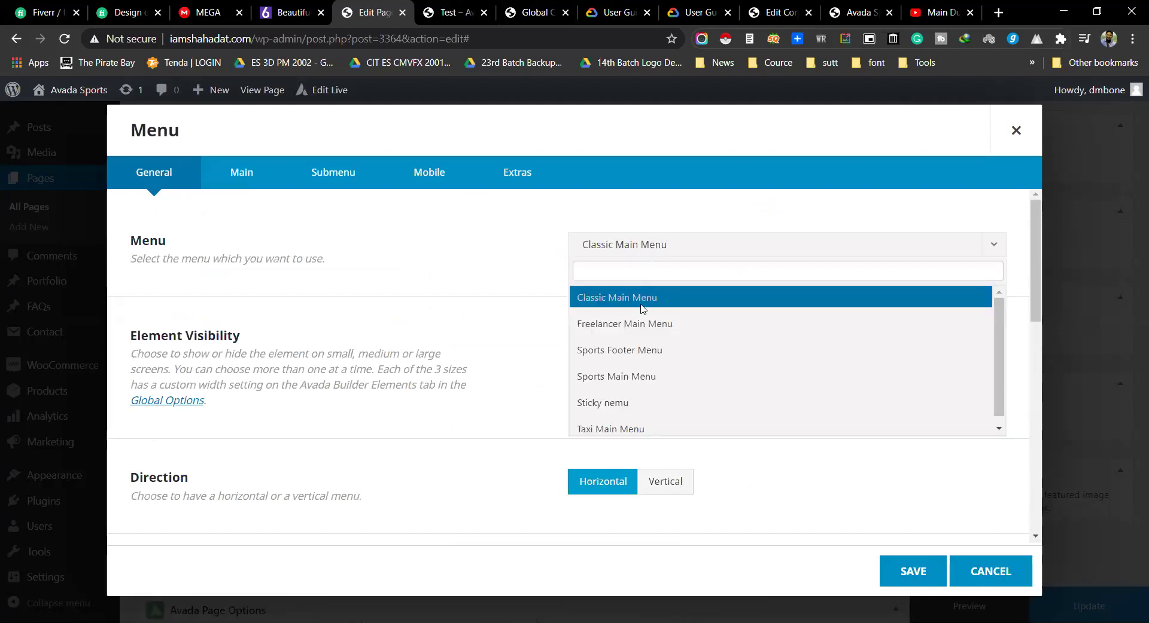
{"action": "scroll", "coordinate": [624, 377], "scroll_direction": "down", "scroll_amount": 1}
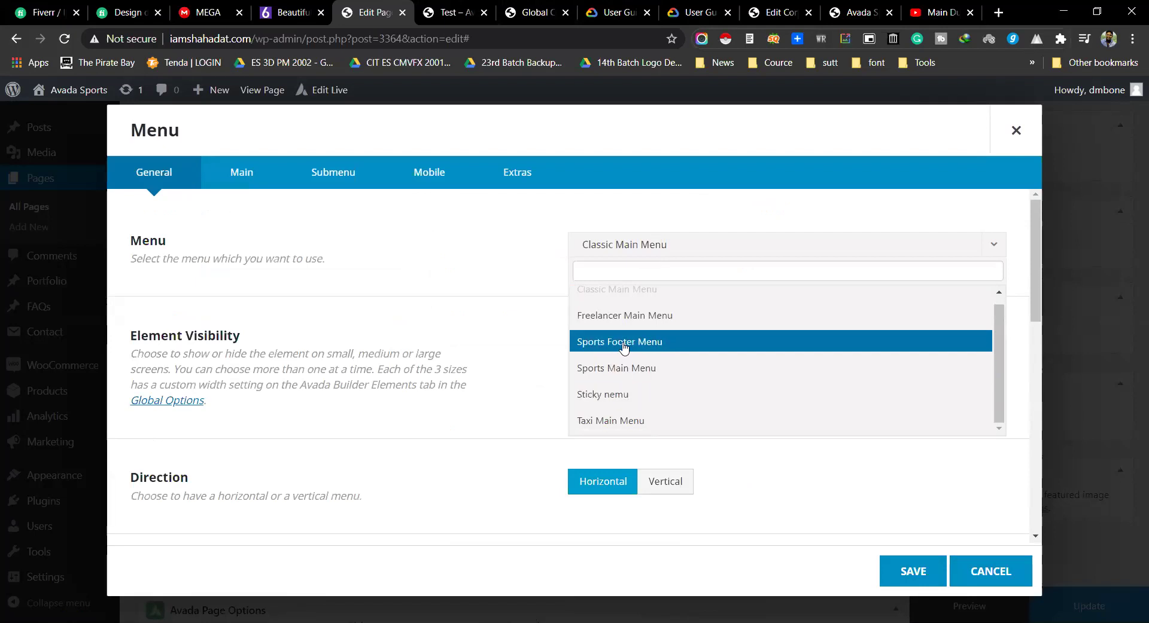
{"action": "left_click", "coordinate": [624, 347]}
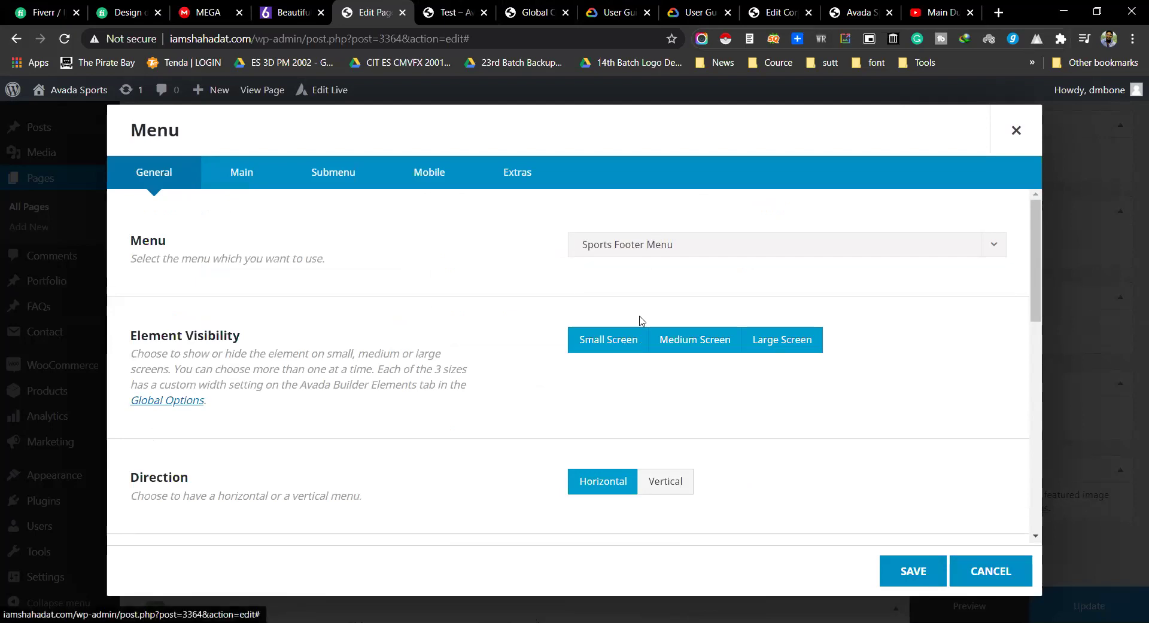
{"action": "left_click", "coordinate": [665, 258]}
{"action": "left_click", "coordinate": [667, 323]}
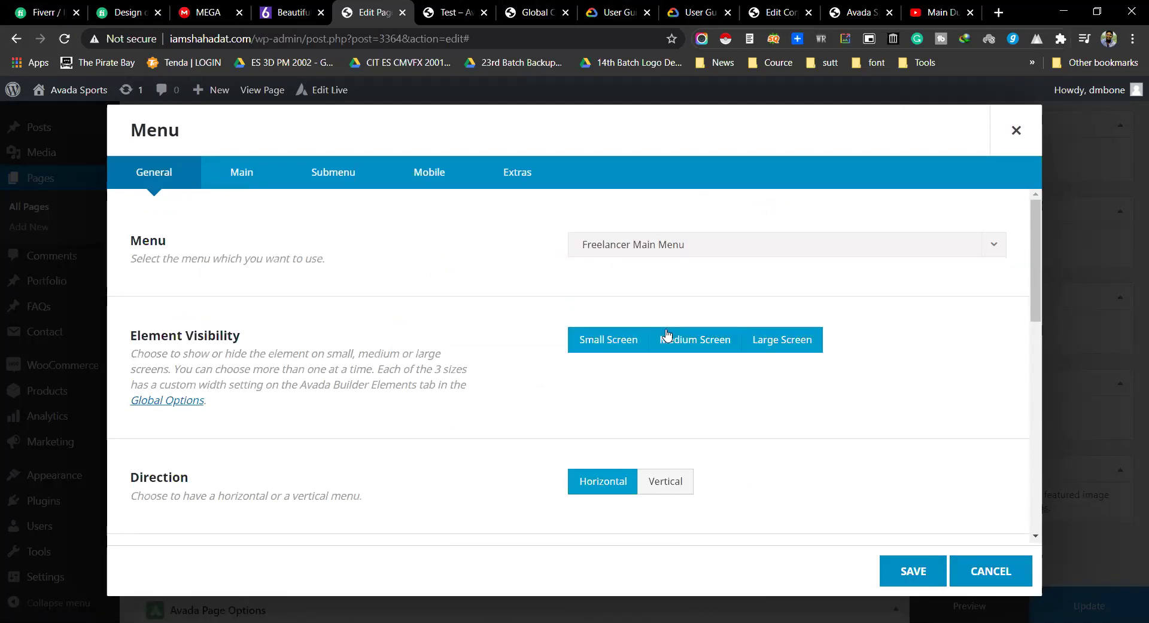
{"action": "left_click", "coordinate": [910, 583]}
Step: Try the menu's Direction as Vertical, revert to Horizontal, and save
{"action": "left_click", "coordinate": [479, 308]}
{"action": "scroll", "coordinate": [665, 386], "scroll_direction": "down", "scroll_amount": 5}
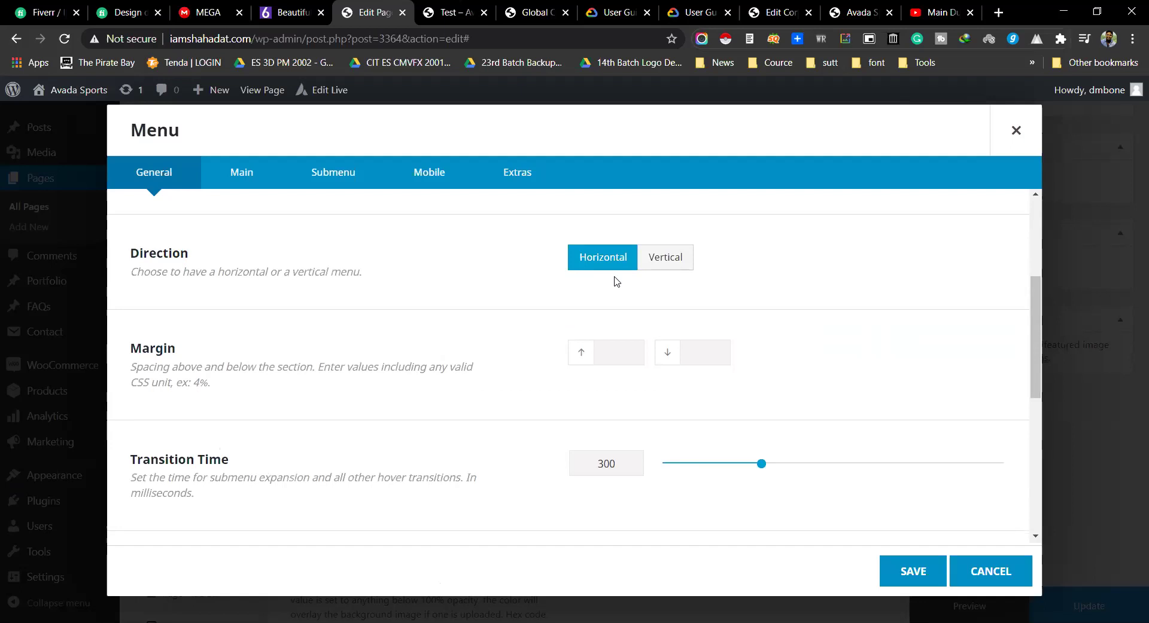
{"action": "left_click", "coordinate": [657, 259]}
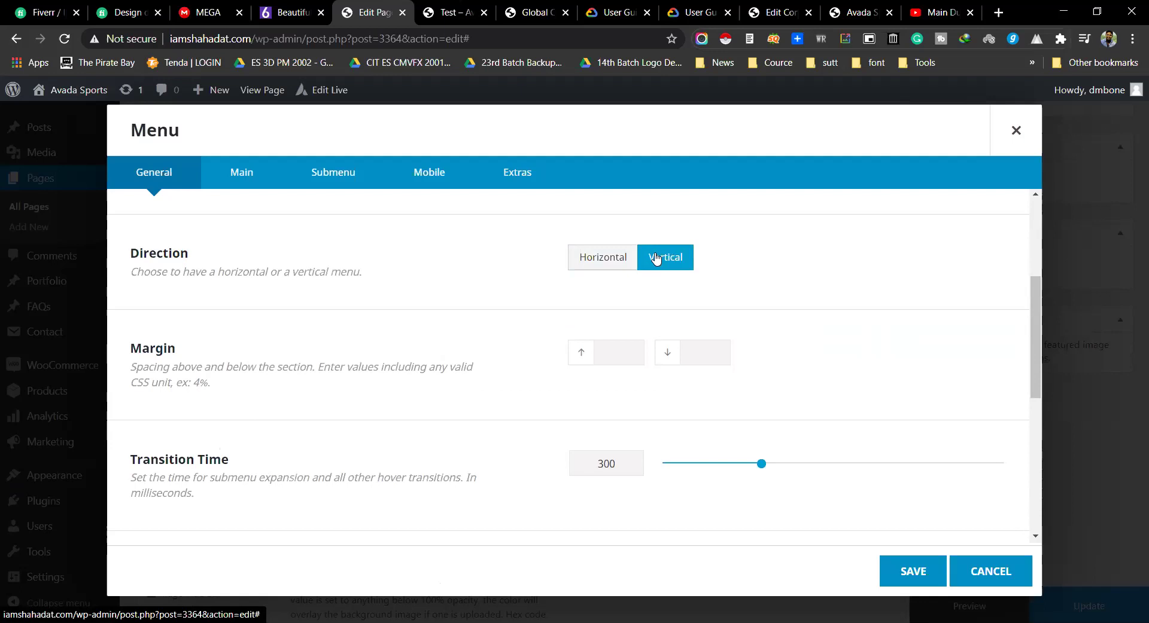
{"action": "left_click", "coordinate": [598, 258]}
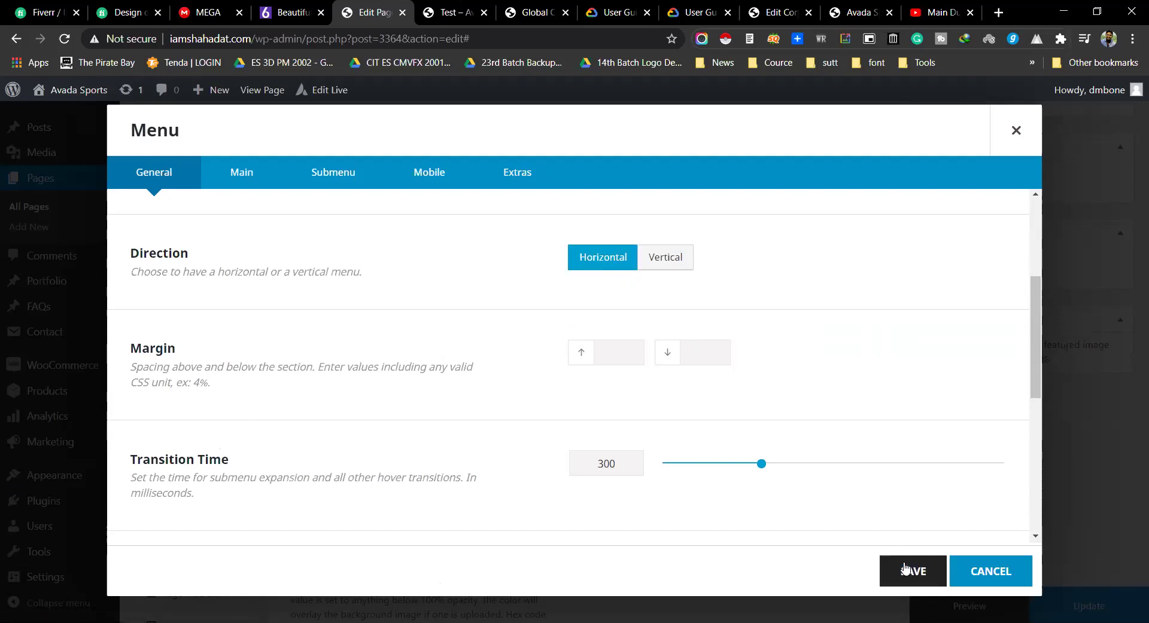
{"action": "left_click", "coordinate": [904, 570]}
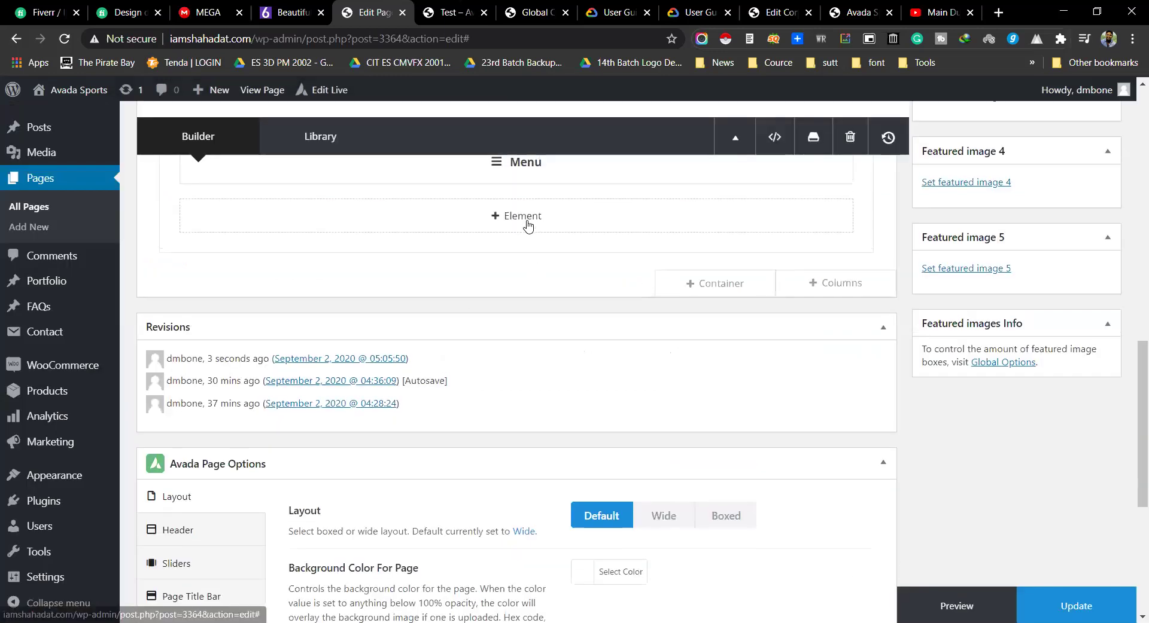
{"action": "scroll", "coordinate": [525, 251], "scroll_direction": "up", "scroll_amount": 1}
Step: Open the Select Element list, browse it, then switch to the Test page preview
{"action": "left_click", "coordinate": [522, 281]}
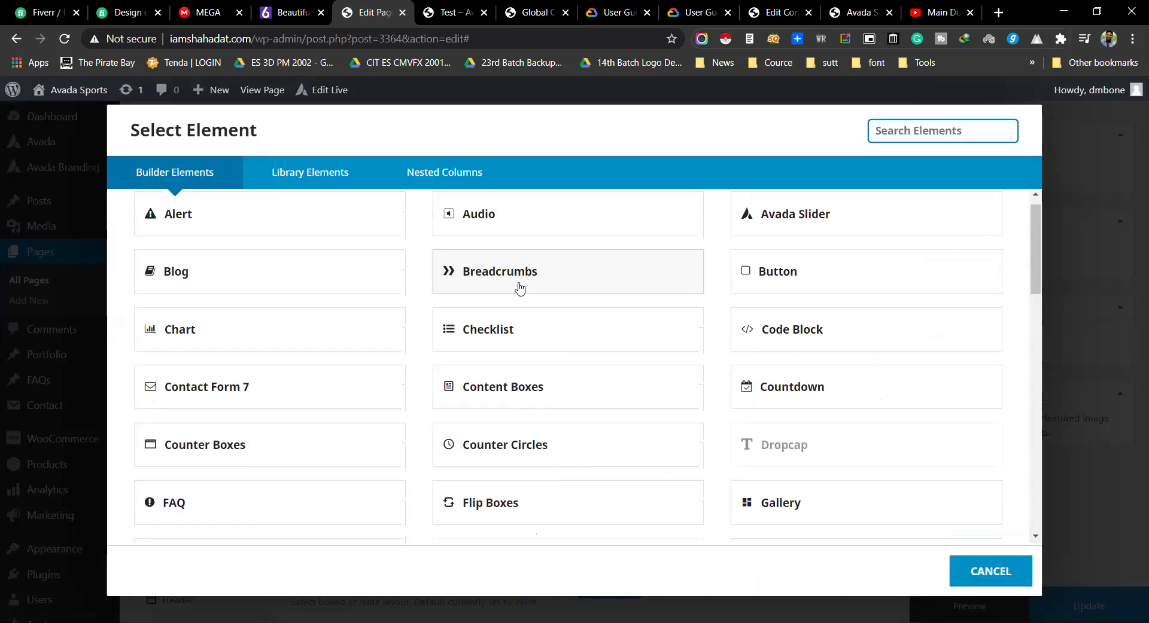
{"action": "scroll", "coordinate": [514, 293], "scroll_direction": "down", "scroll_amount": 4}
{"action": "scroll", "coordinate": [512, 304], "scroll_direction": "down", "scroll_amount": 3}
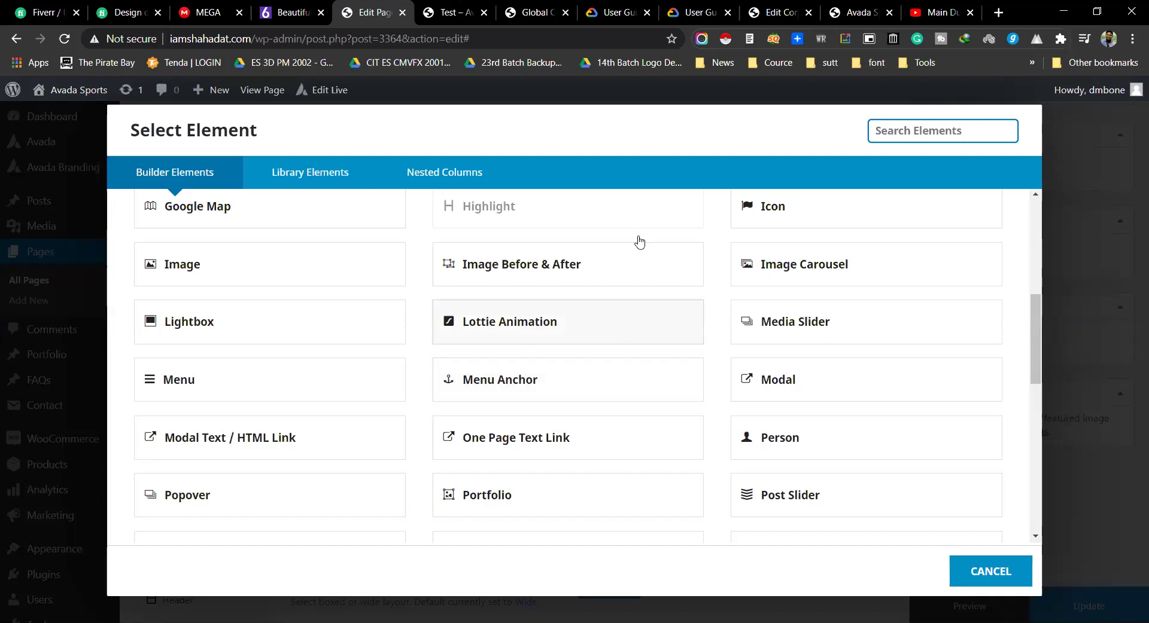
{"action": "left_click", "coordinate": [469, 14]}
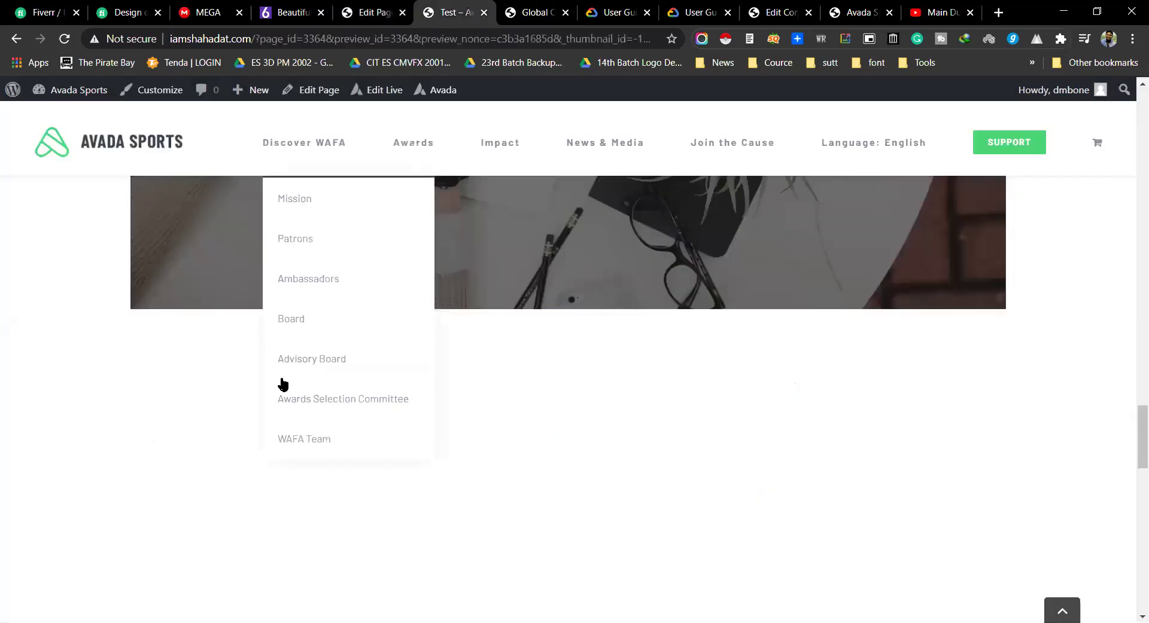
Step: Scroll the Test page preview down to its footer, then return to the page editor
{"action": "scroll", "coordinate": [1042, 387], "scroll_direction": "up", "scroll_amount": 20}
{"action": "scroll", "coordinate": [1089, 315], "scroll_direction": "up", "scroll_amount": 4}
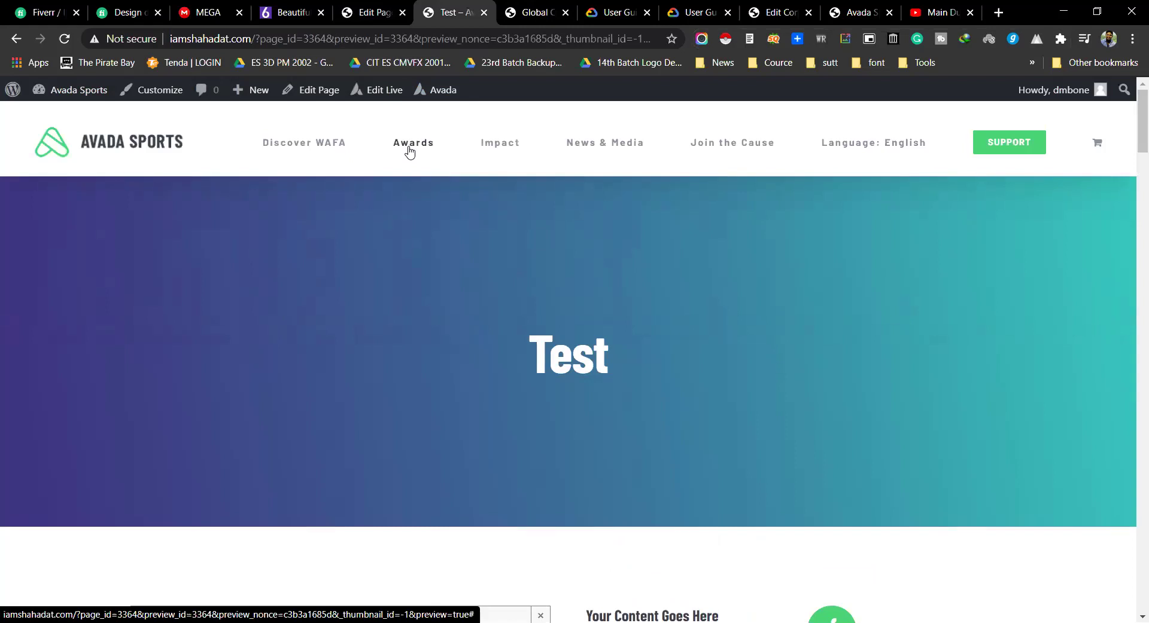
{"action": "scroll", "coordinate": [405, 267], "scroll_direction": "down", "scroll_amount": 15}
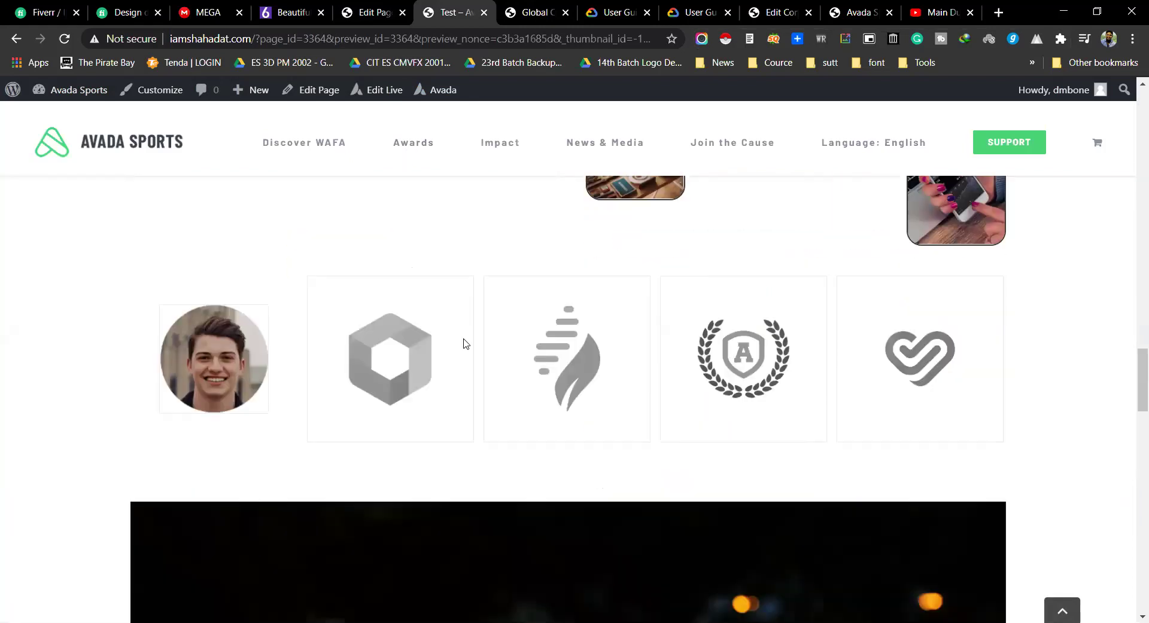
{"action": "scroll", "coordinate": [479, 299], "scroll_direction": "down", "scroll_amount": 6}
{"action": "scroll", "coordinate": [494, 242], "scroll_direction": "up", "scroll_amount": 2}
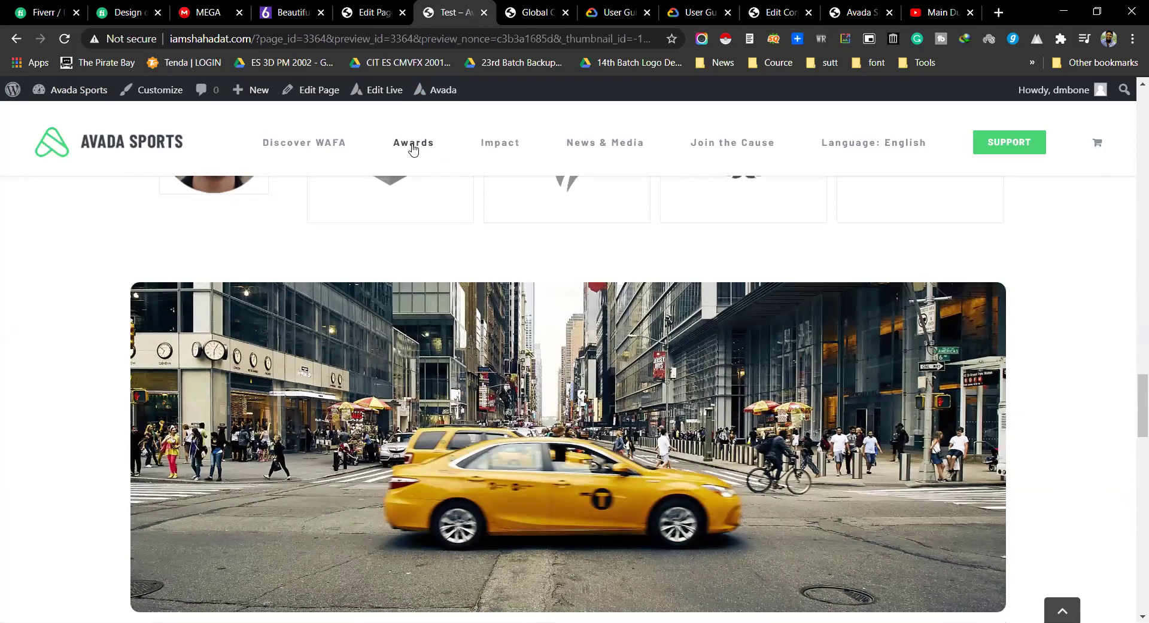
{"action": "mouse_move", "coordinate": [395, 154]}
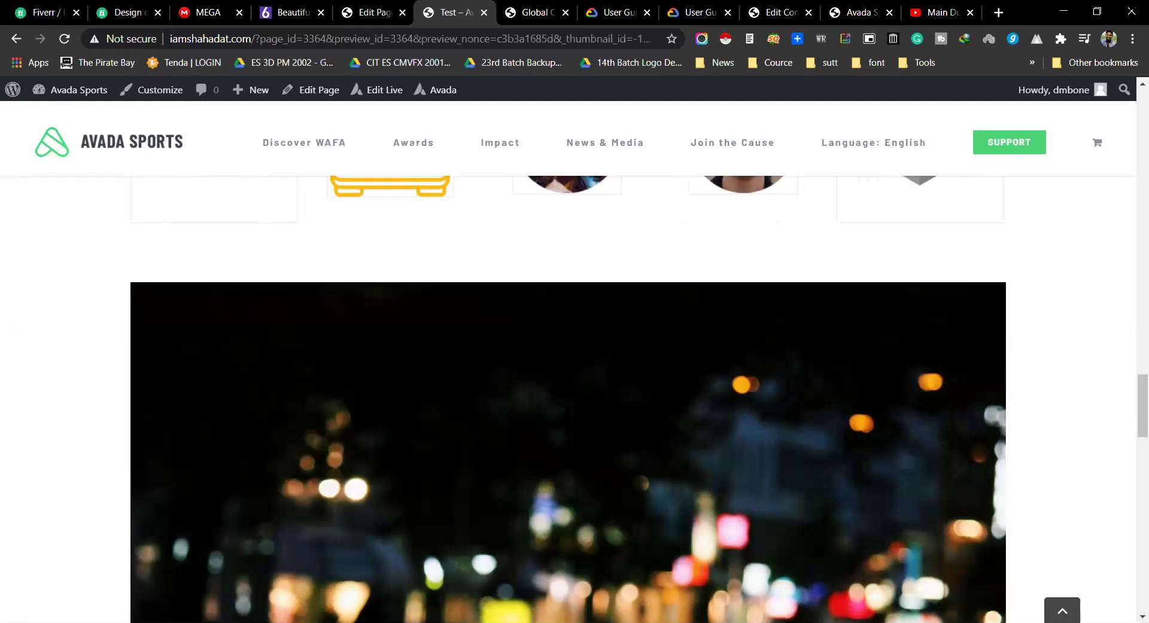
{"action": "scroll", "coordinate": [1130, 461], "scroll_direction": "down", "scroll_amount": 4}
{"action": "left_click_drag", "start_coordinate": [1130, 462], "coordinate": [1134, 592]}
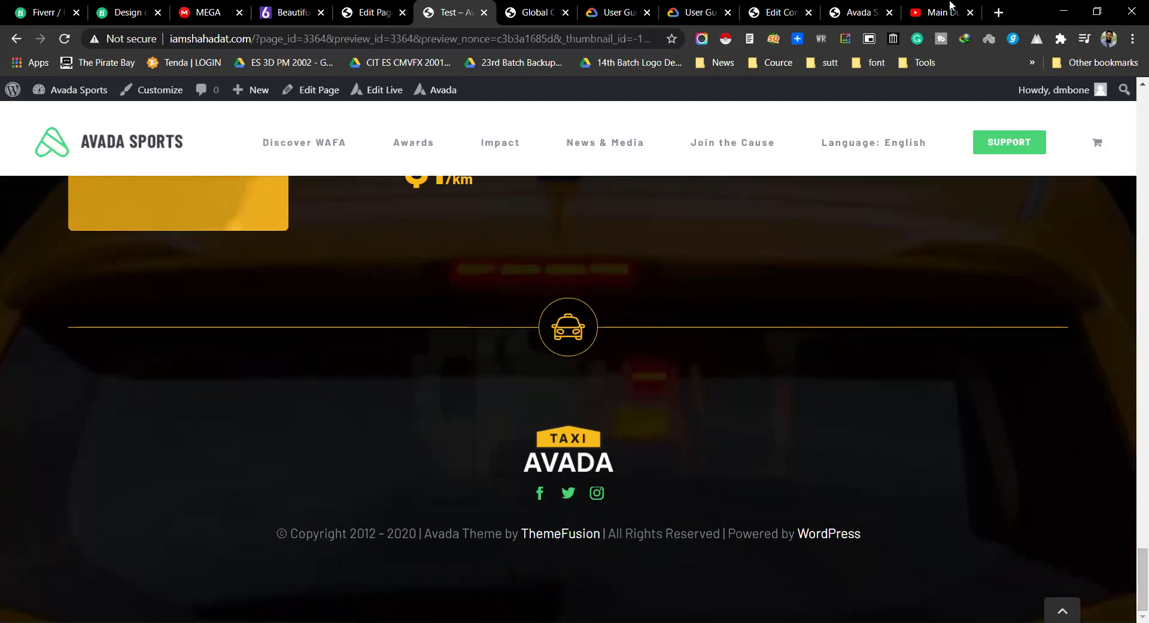
{"action": "left_click", "coordinate": [374, 12]}
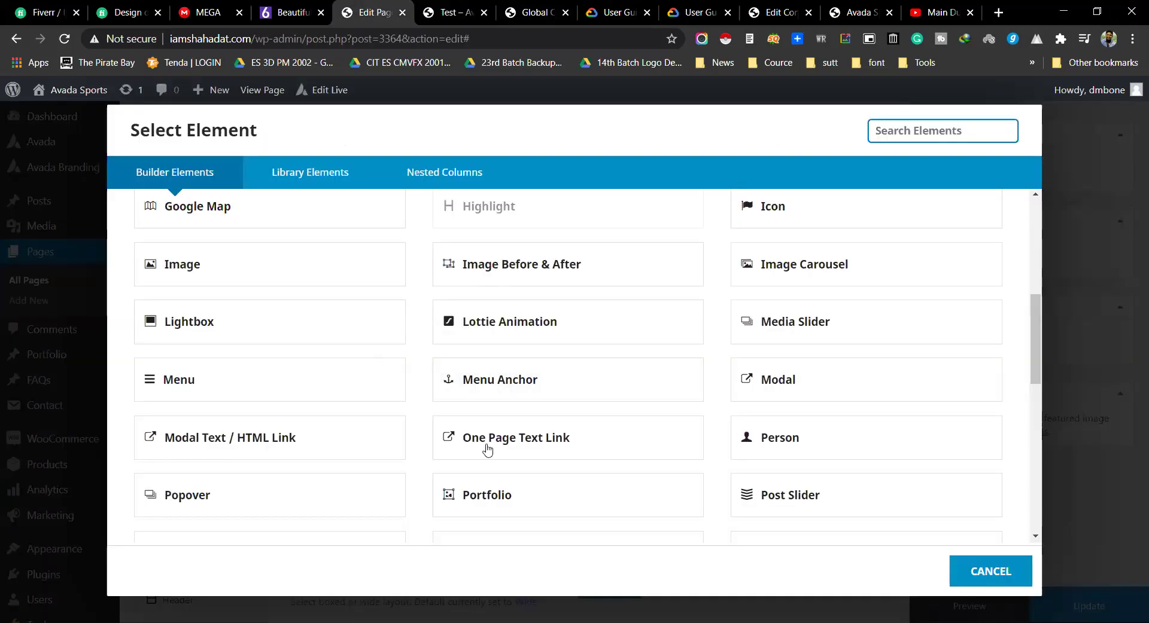
Step: Add a Menu Anchor, fill and then clear its name, and cancel its settings
{"action": "left_click", "coordinate": [490, 380]}
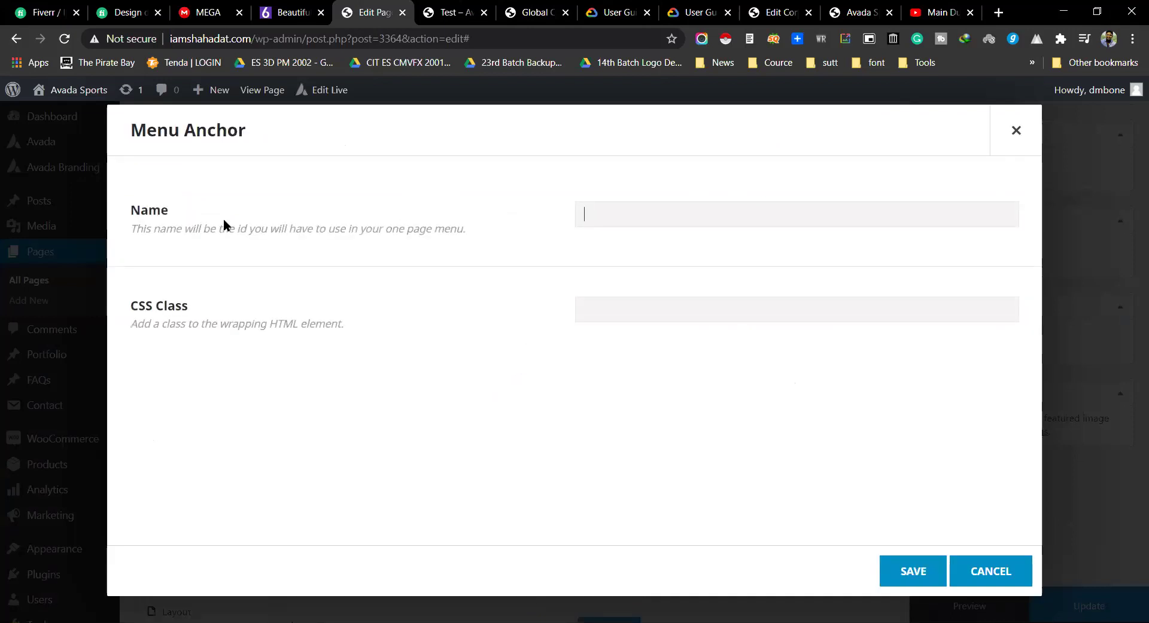
{"action": "left_click", "coordinate": [579, 225]}
{"action": "left_click", "coordinate": [585, 210]}
{"action": "left_click", "coordinate": [590, 246]}
{"action": "double_click", "coordinate": [592, 225]}
{"action": "key", "text": "ctrl+a"}
{"action": "key", "text": "BackSpace"}
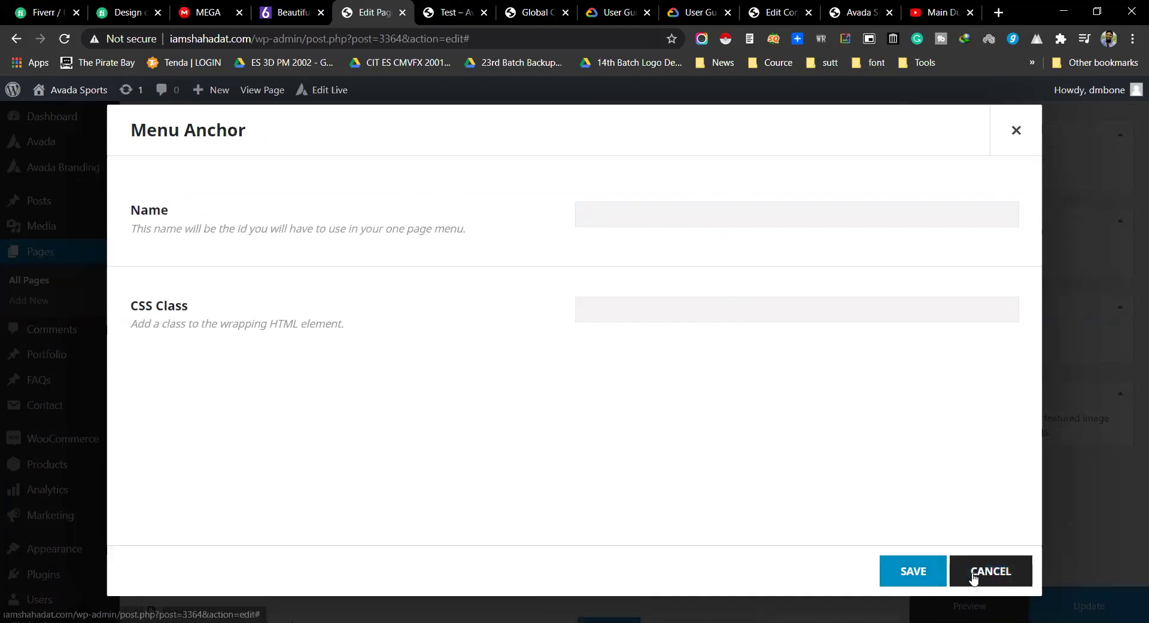
{"action": "left_click", "coordinate": [973, 575]}
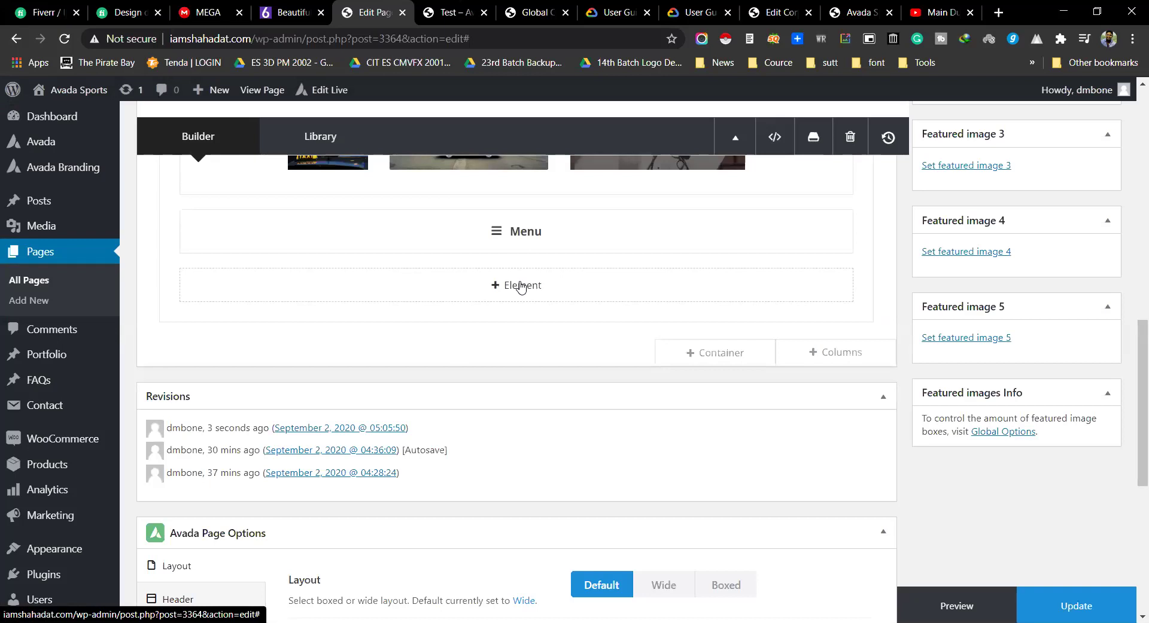
Step: Bring up the Select Element list and scroll through the available elements
{"action": "left_click", "coordinate": [521, 287]}
{"action": "scroll", "coordinate": [511, 435], "scroll_direction": "down", "scroll_amount": 5}
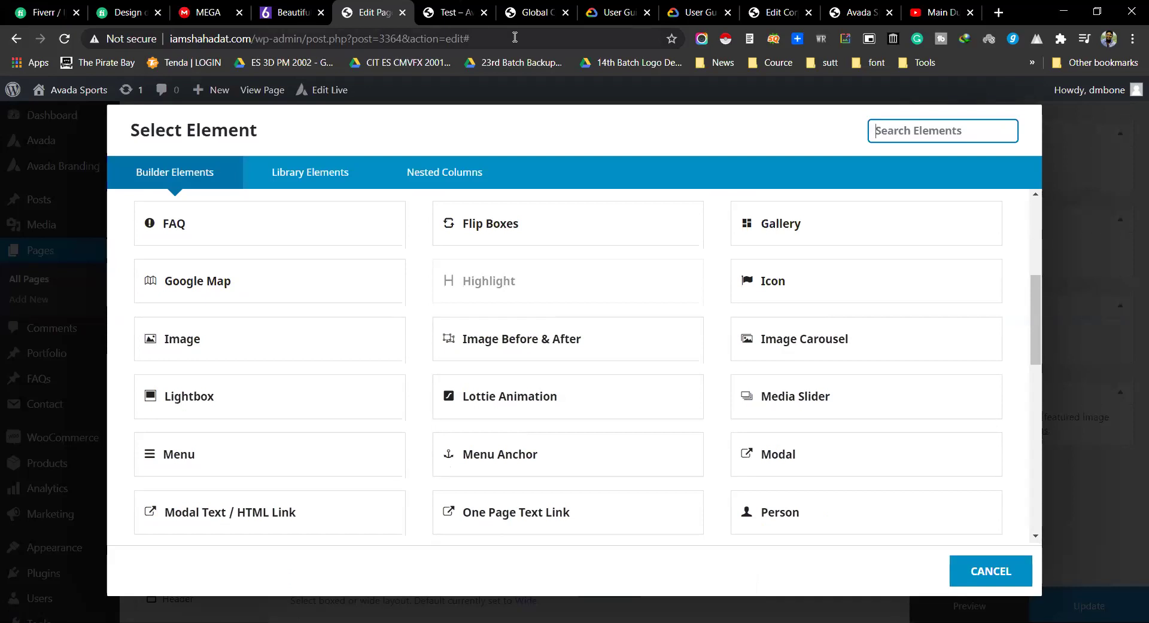
{"action": "scroll", "coordinate": [523, 349], "scroll_direction": "down", "scroll_amount": 1}
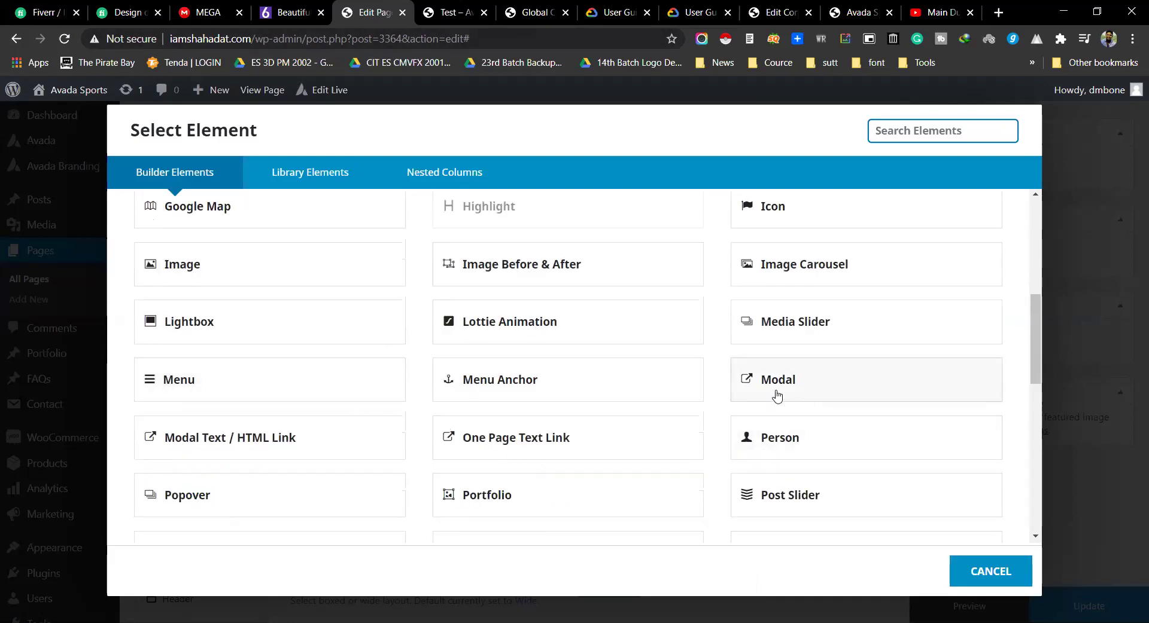
Step: Open a new Modal element's settings, scroll through them, and cancel without adding it
{"action": "left_click", "coordinate": [720, 388]}
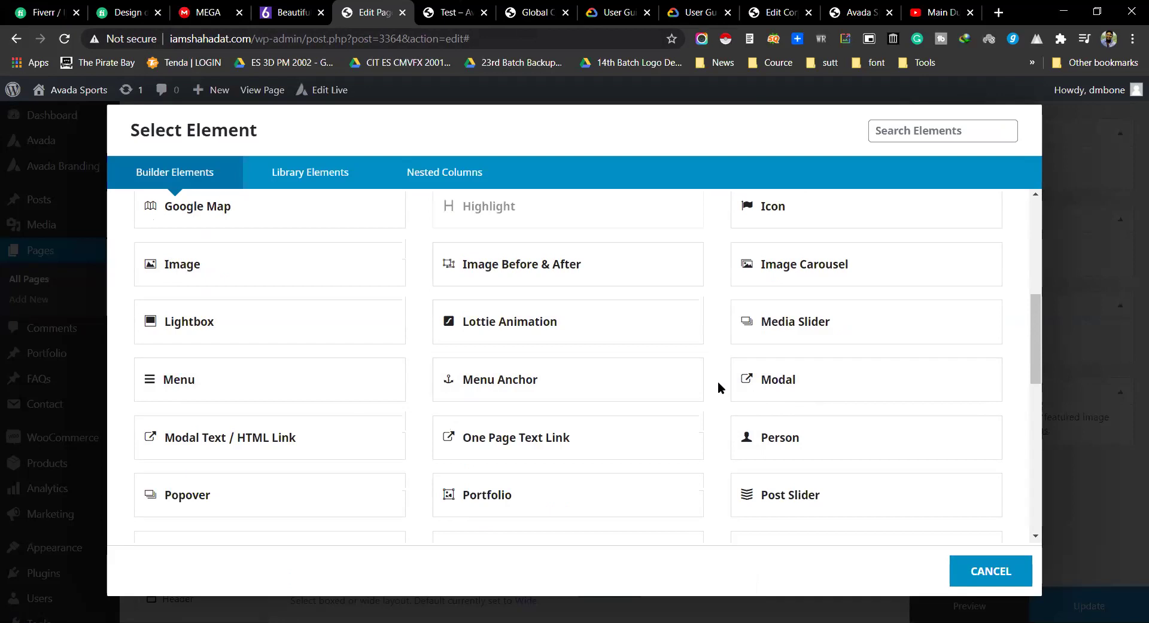
{"action": "left_click", "coordinate": [752, 383]}
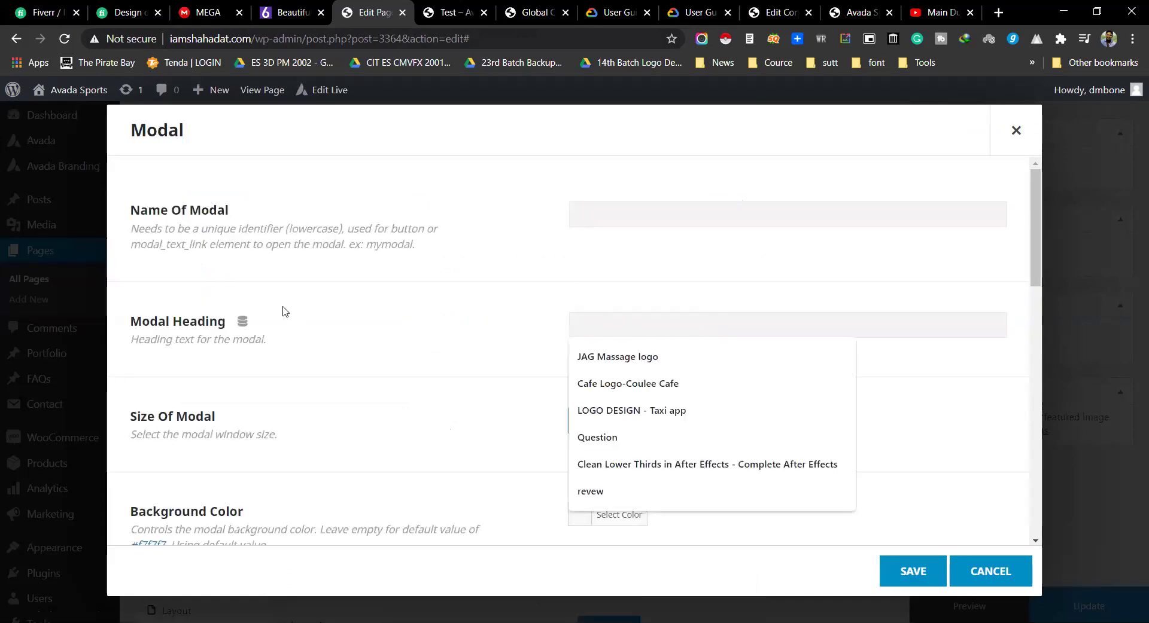
{"action": "scroll", "coordinate": [283, 311], "scroll_direction": "down", "scroll_amount": 15}
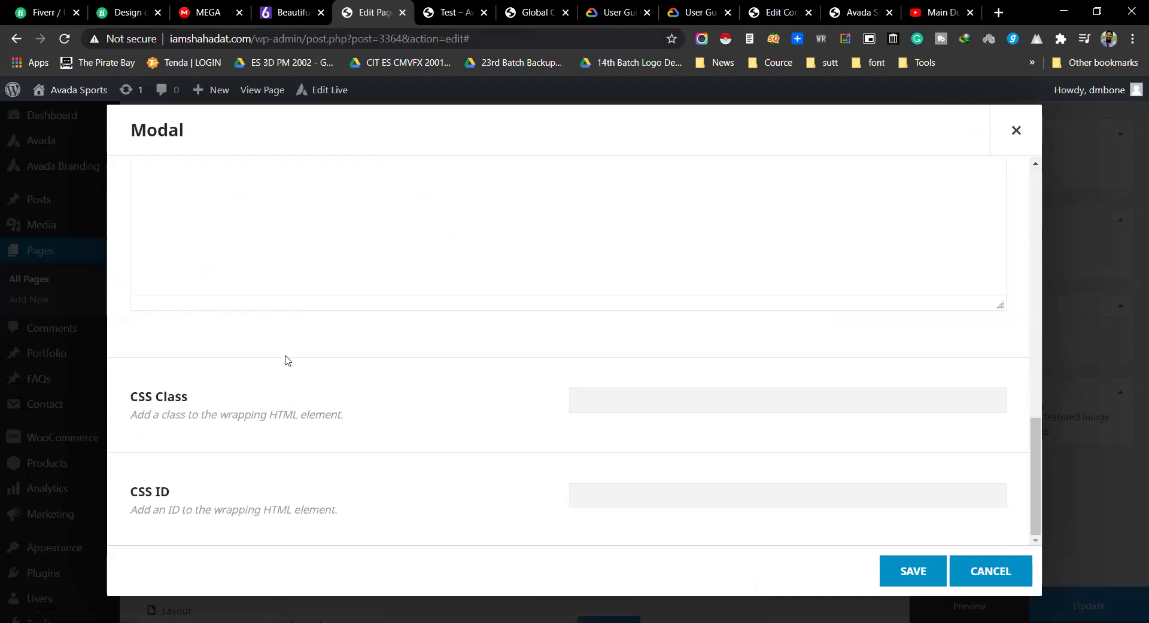
{"action": "scroll", "coordinate": [287, 359], "scroll_direction": "up", "scroll_amount": 15}
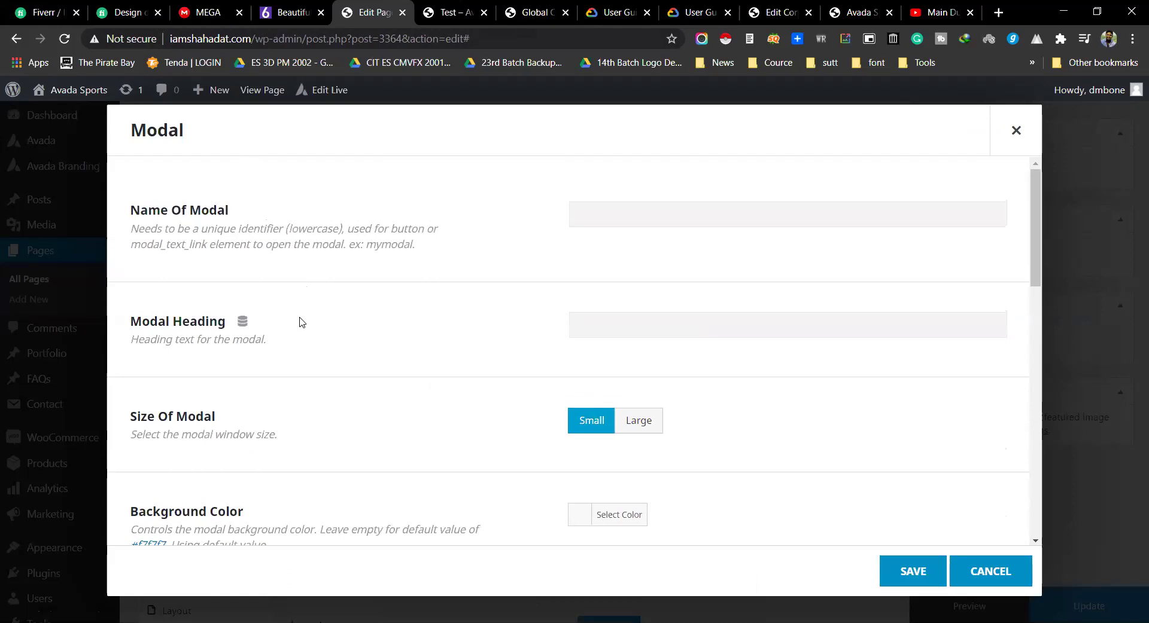
{"action": "scroll", "coordinate": [521, 431], "scroll_direction": "down", "scroll_amount": 1}
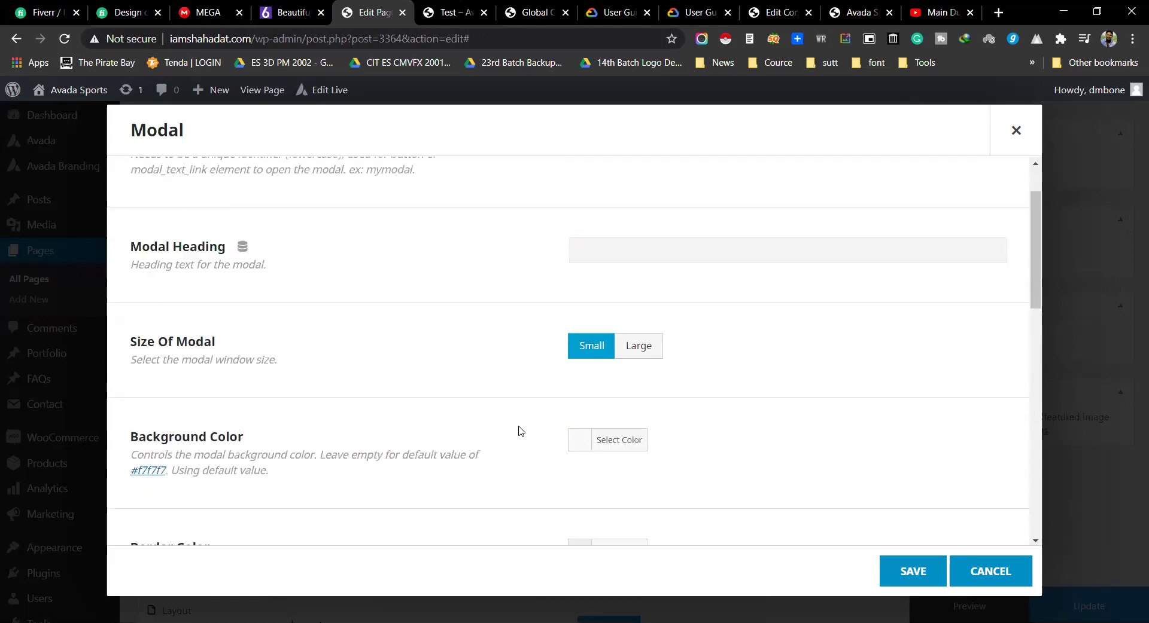
{"action": "scroll", "coordinate": [642, 417], "scroll_direction": "down", "scroll_amount": 3}
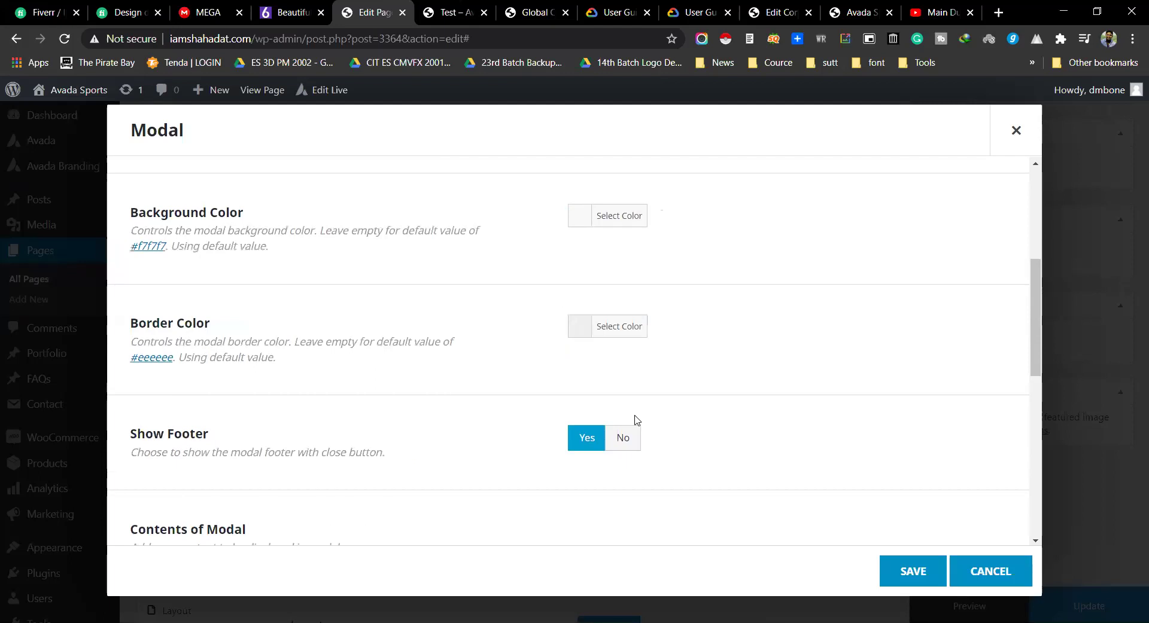
{"action": "scroll", "coordinate": [625, 389], "scroll_direction": "down", "scroll_amount": 4}
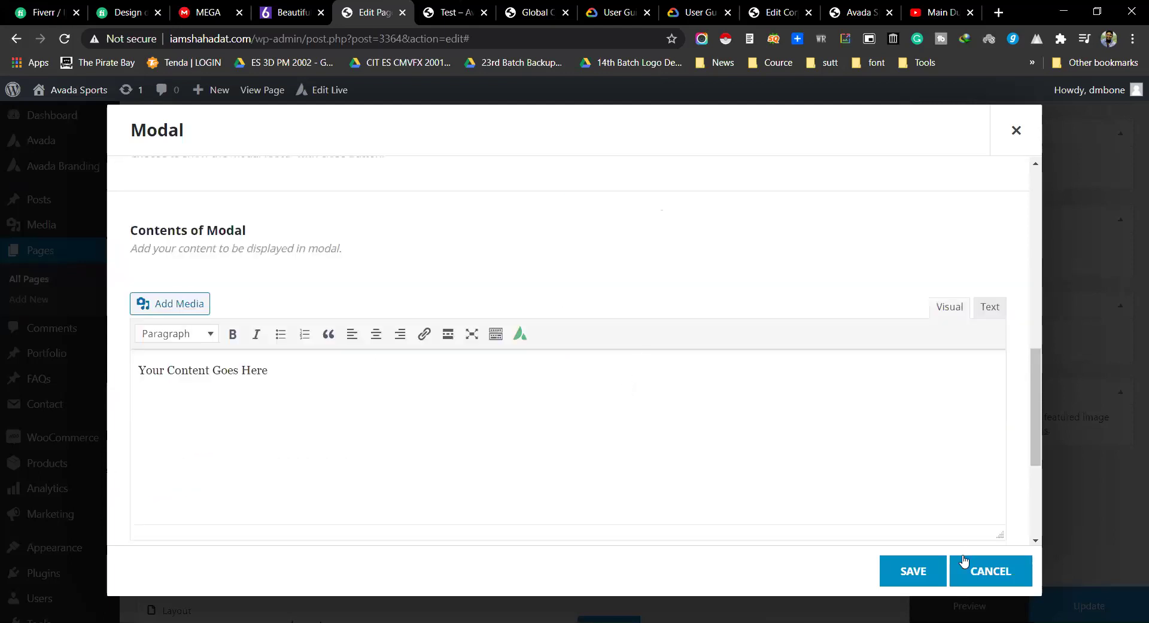
{"action": "left_click", "coordinate": [990, 574]}
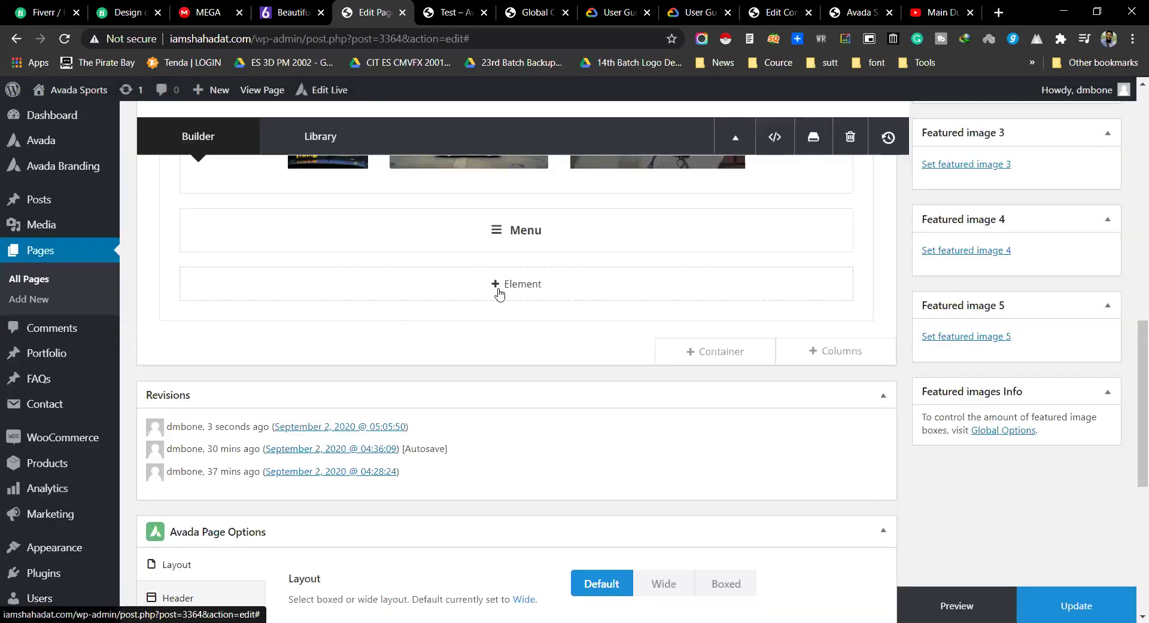
{"action": "left_click", "coordinate": [497, 289]}
Step: Scroll the Select Element list to Portfolio and open a new Portfolio element's settings
{"action": "scroll", "coordinate": [631, 379], "scroll_direction": "down", "scroll_amount": 2}
{"action": "scroll", "coordinate": [630, 379], "scroll_direction": "down", "scroll_amount": 6}
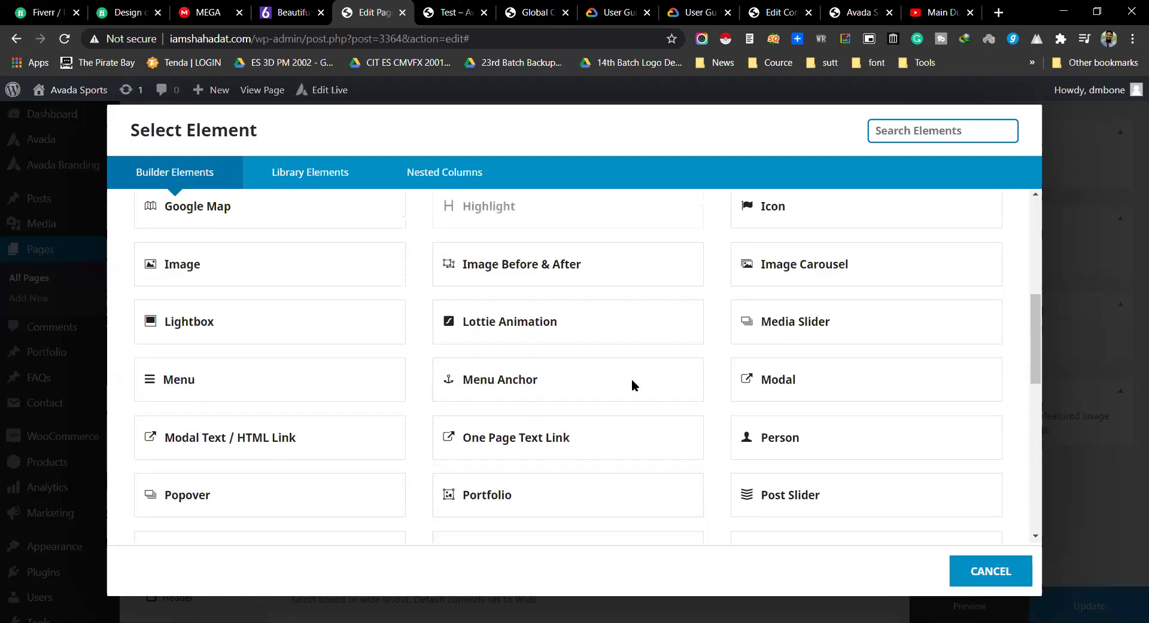
{"action": "scroll", "coordinate": [635, 384], "scroll_direction": "down", "scroll_amount": 1}
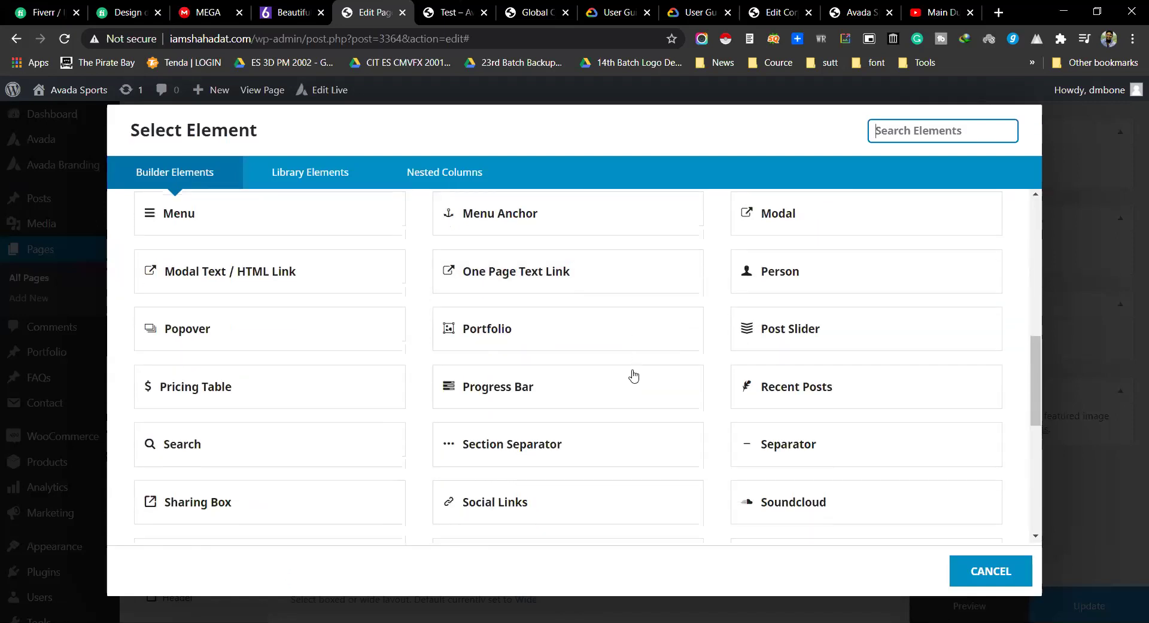
{"action": "scroll", "coordinate": [626, 362], "scroll_direction": "up", "scroll_amount": 1}
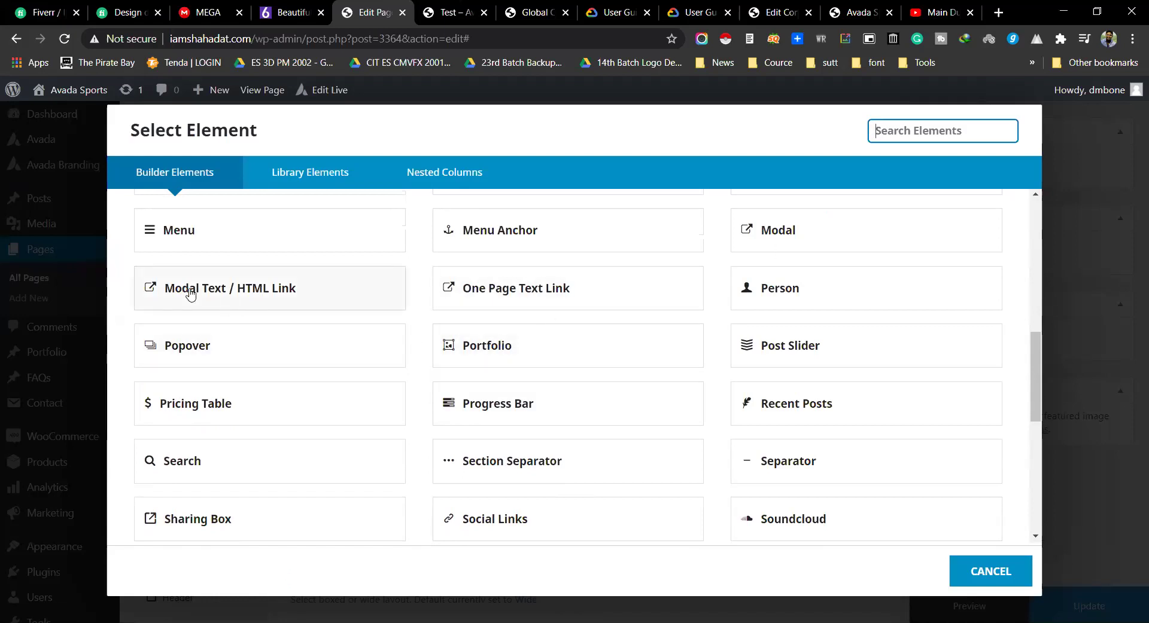
{"action": "scroll", "coordinate": [619, 381], "scroll_direction": "down", "scroll_amount": 2}
{"action": "scroll", "coordinate": [622, 377], "scroll_direction": "up", "scroll_amount": 2}
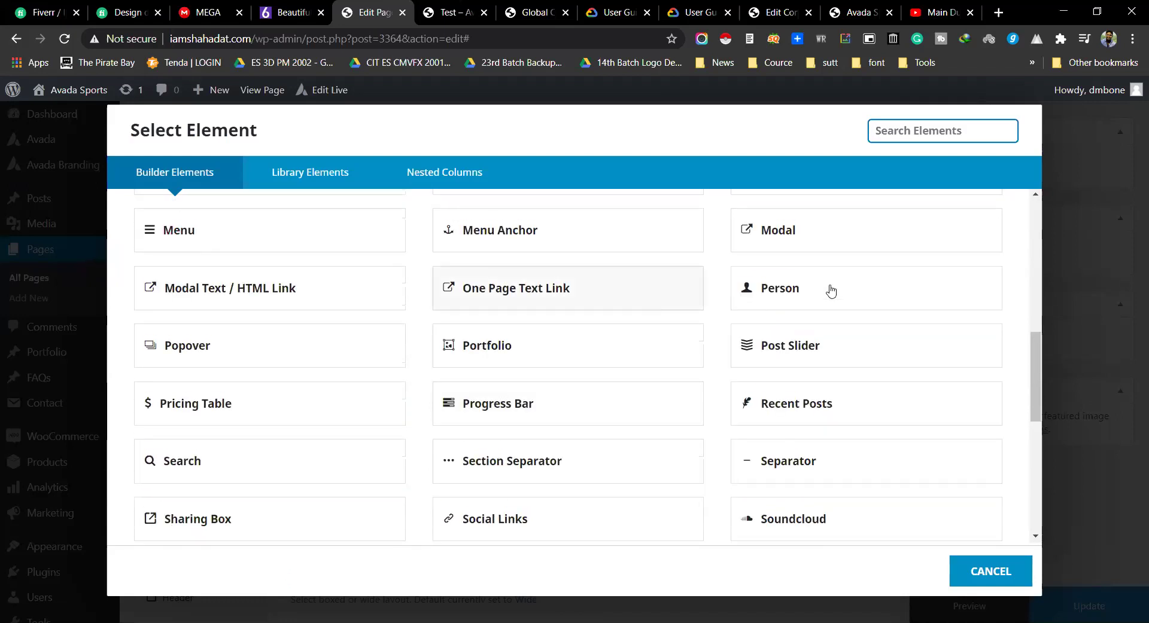
{"action": "scroll", "coordinate": [849, 317], "scroll_direction": "down", "scroll_amount": 4}
{"action": "scroll", "coordinate": [852, 329], "scroll_direction": "up", "scroll_amount": 4}
{"action": "scroll", "coordinate": [778, 370], "scroll_direction": "down", "scroll_amount": 7}
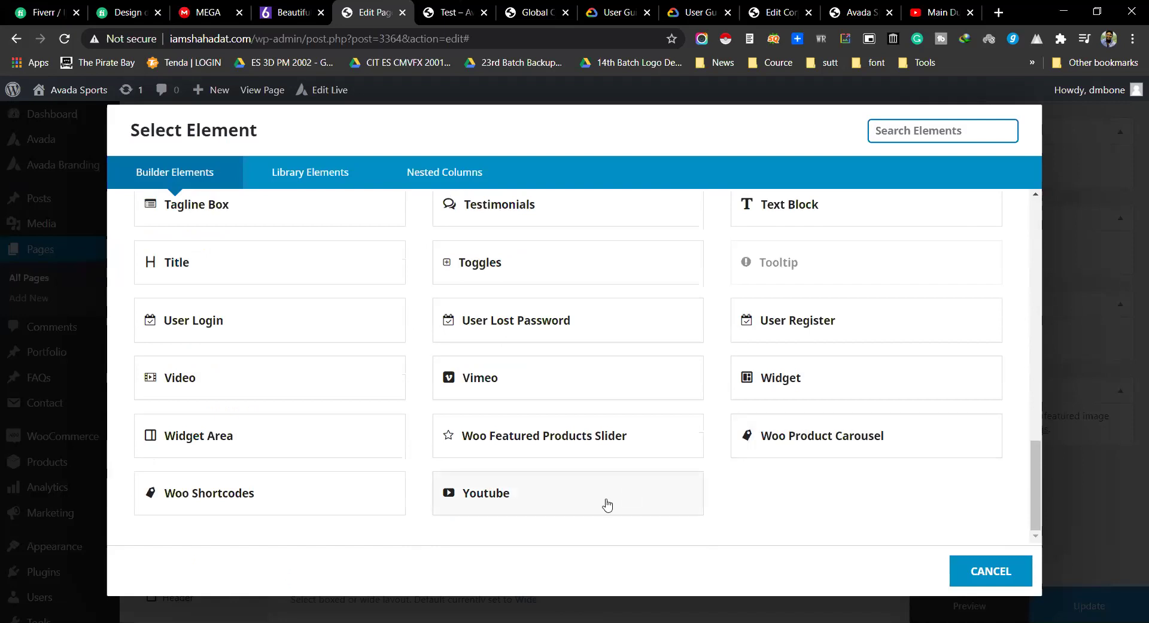
{"action": "scroll", "coordinate": [716, 466], "scroll_direction": "up", "scroll_amount": 1}
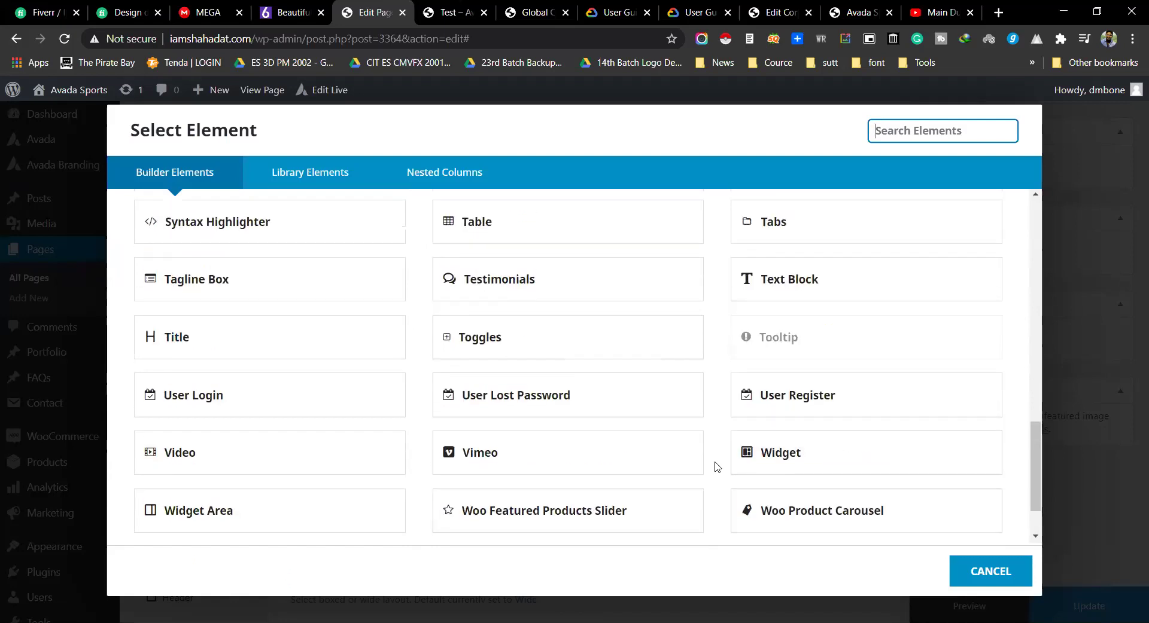
{"action": "scroll", "coordinate": [713, 467], "scroll_direction": "up", "scroll_amount": 5}
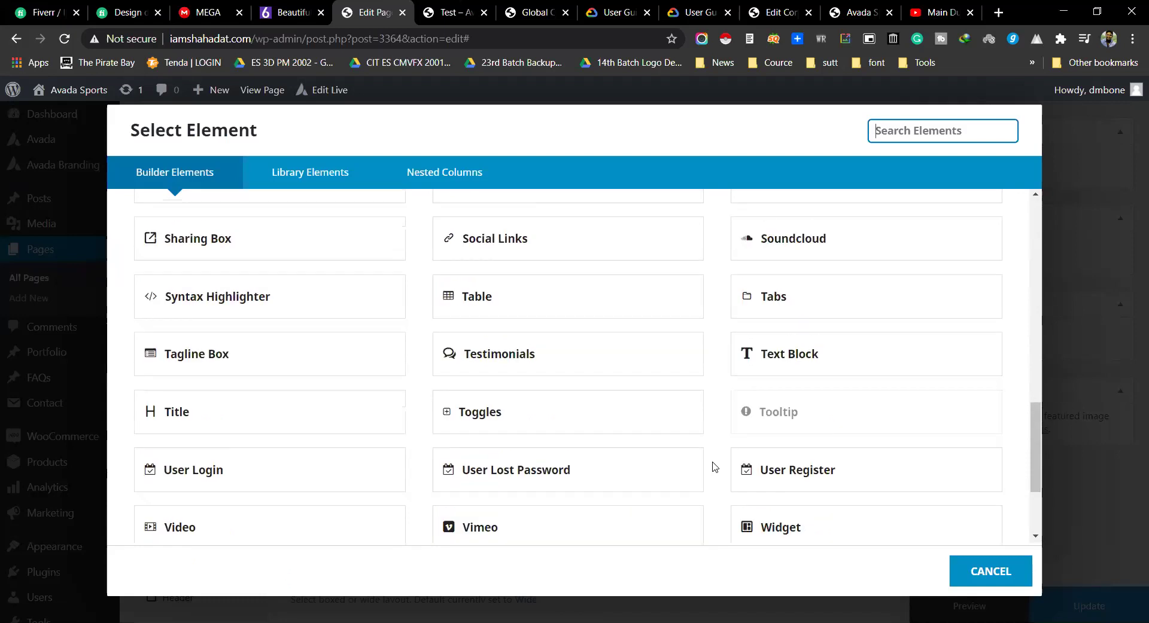
{"action": "scroll", "coordinate": [645, 463], "scroll_direction": "down", "scroll_amount": 4}
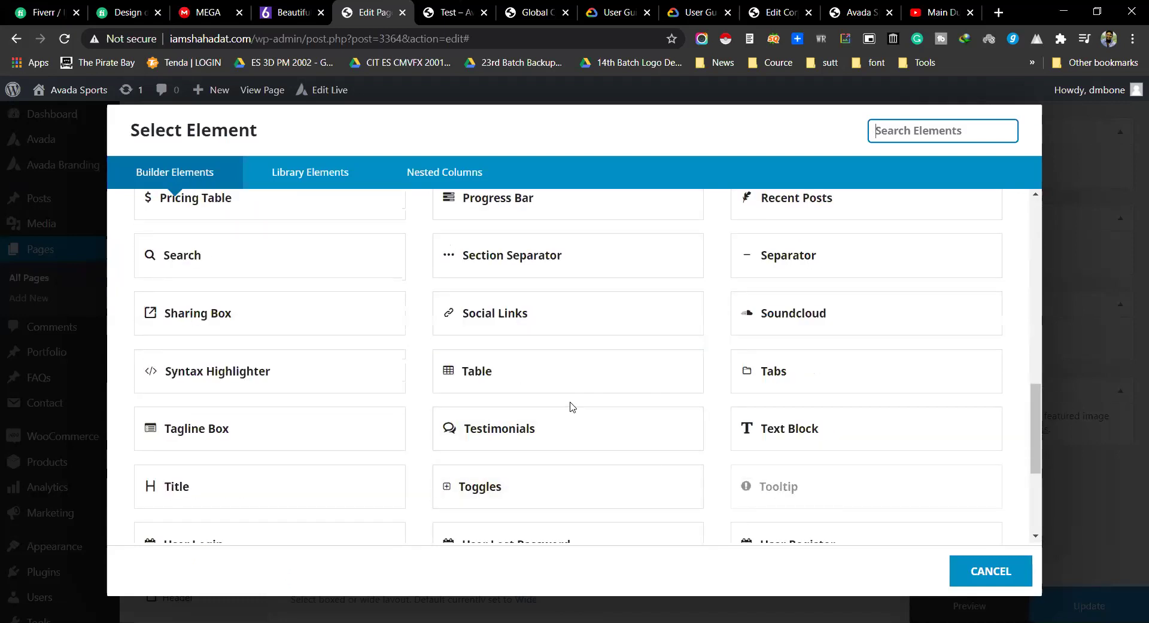
{"action": "scroll", "coordinate": [569, 405], "scroll_direction": "up", "scroll_amount": 5}
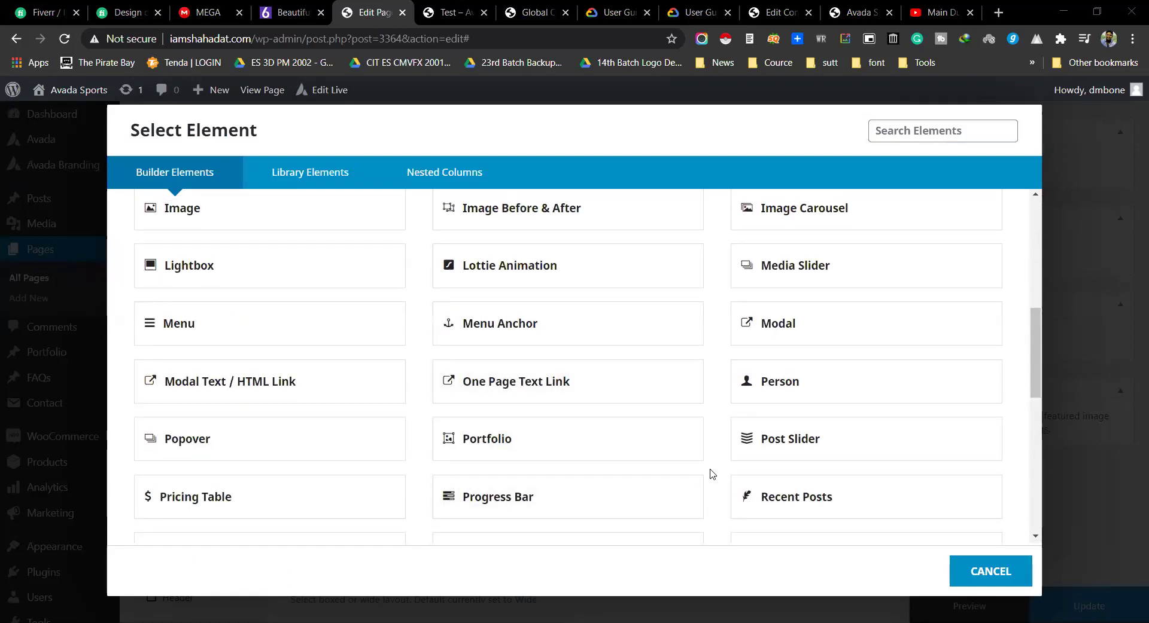
{"action": "left_click", "coordinate": [530, 437]}
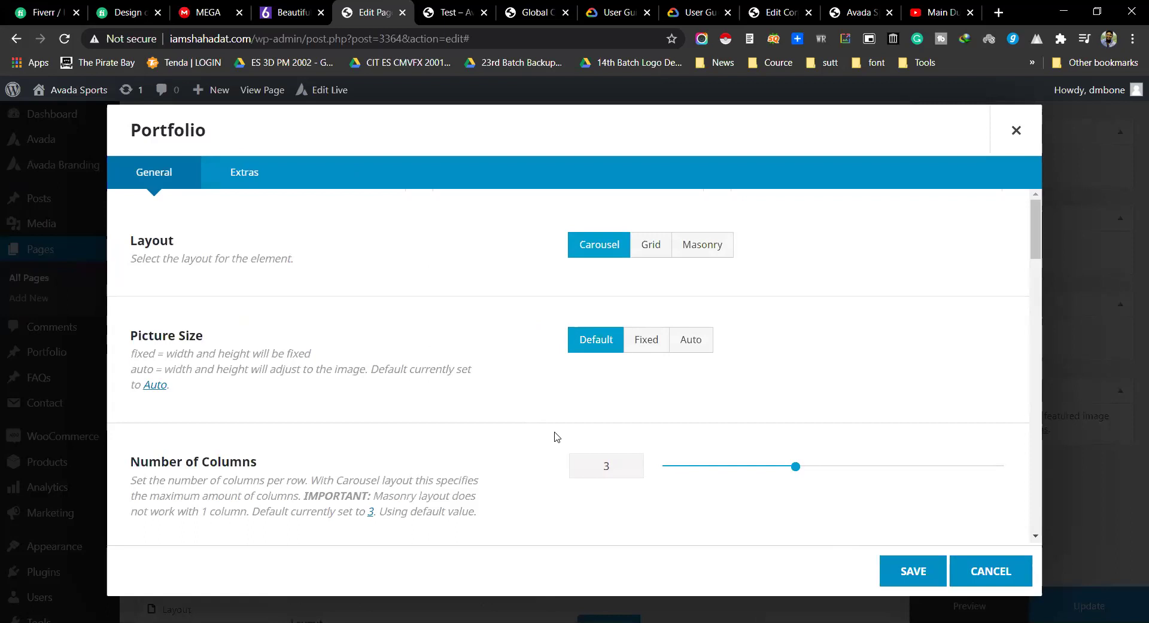
Step: Keep Carousel layout and set picture size Auto, 4 columns and 16 posts per page
{"action": "left_click", "coordinate": [645, 242]}
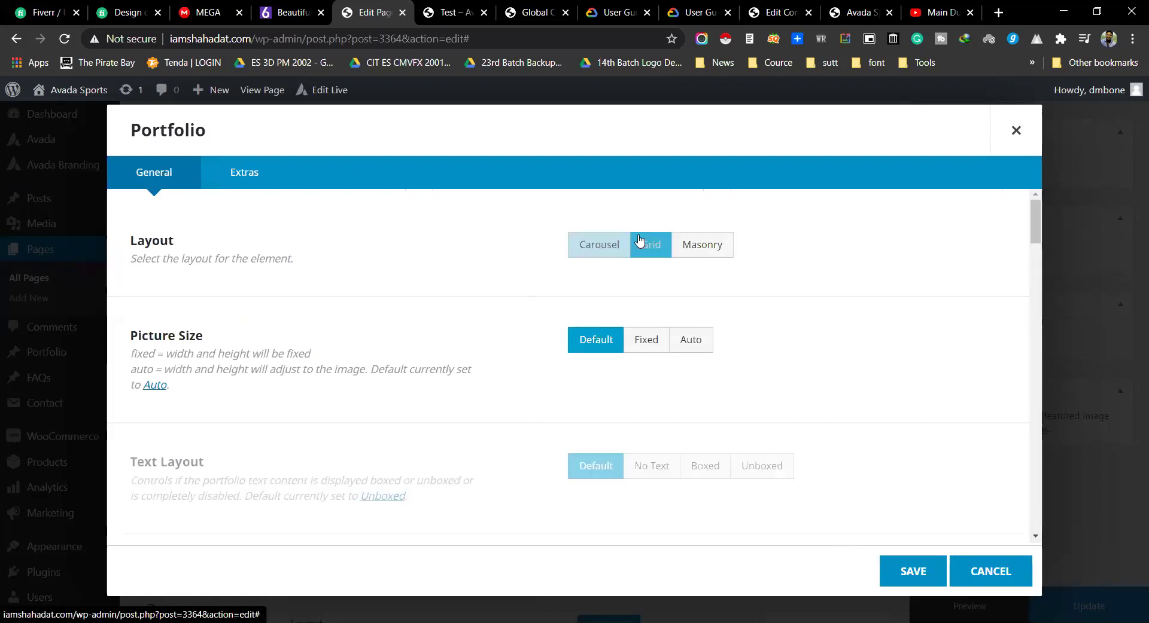
{"action": "left_click", "coordinate": [600, 246]}
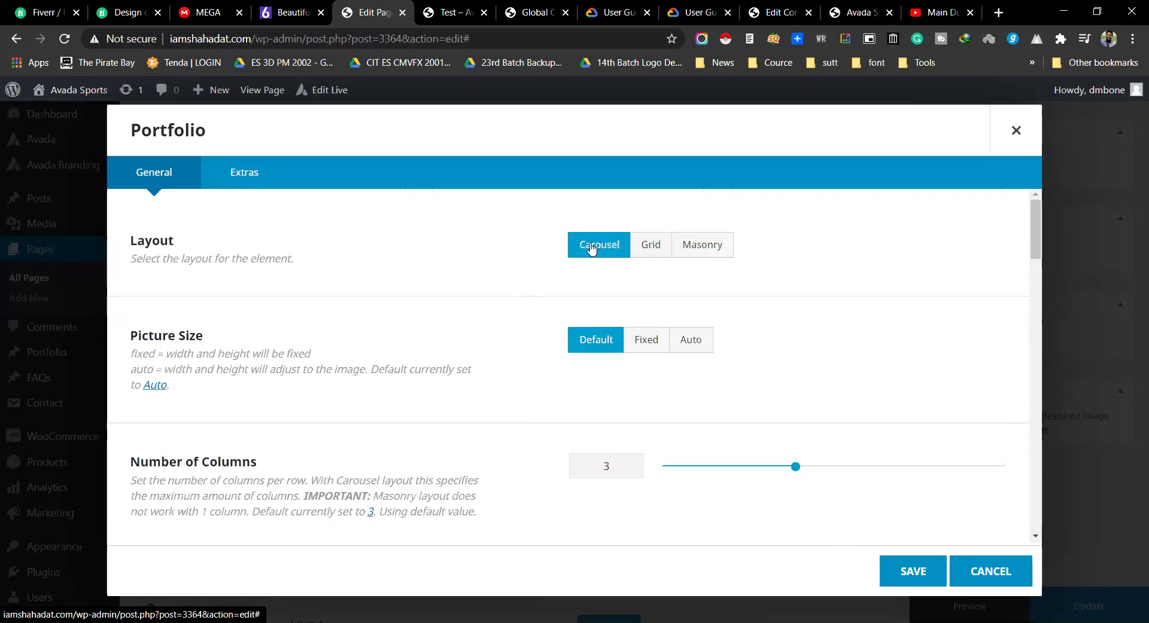
{"action": "left_click_drag", "start_coordinate": [124, 337], "coordinate": [645, 336]}
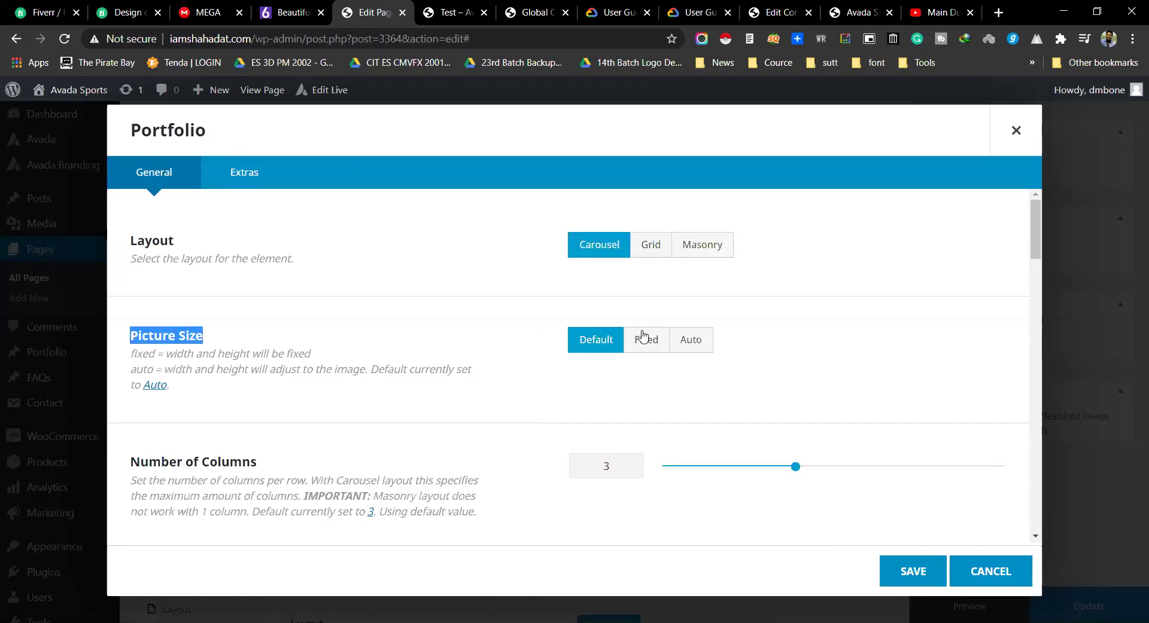
{"action": "left_click", "coordinate": [691, 339]}
{"action": "scroll", "coordinate": [344, 342], "scroll_direction": "down", "scroll_amount": 1}
{"action": "scroll", "coordinate": [345, 342], "scroll_direction": "down", "scroll_amount": 3}
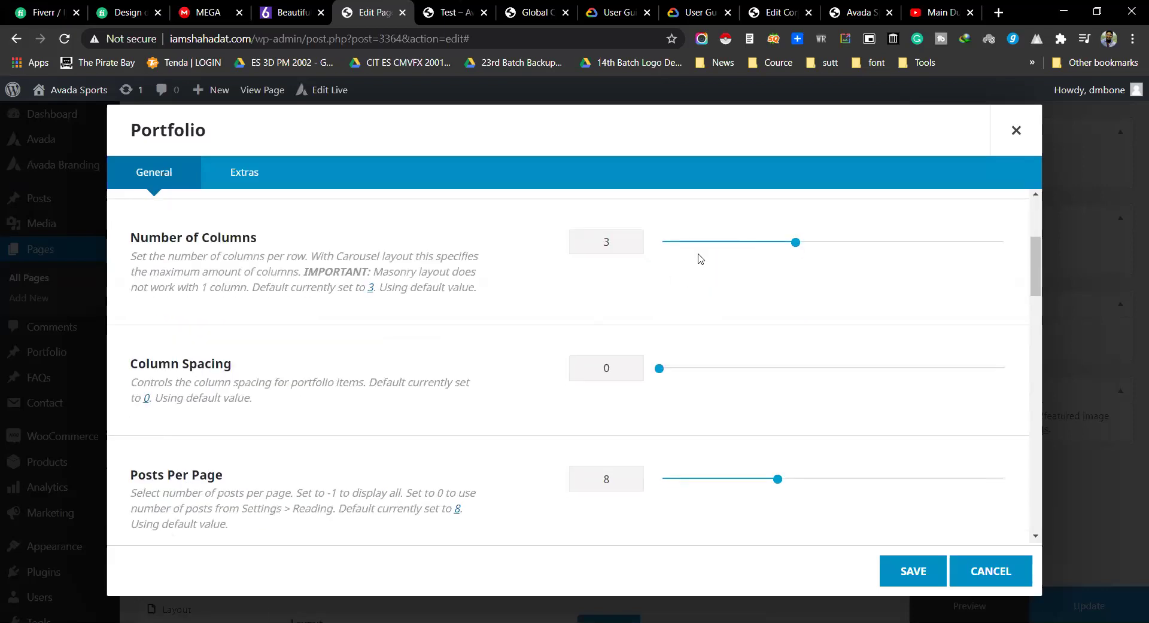
{"action": "left_click_drag", "start_coordinate": [795, 243], "coordinate": [863, 242]}
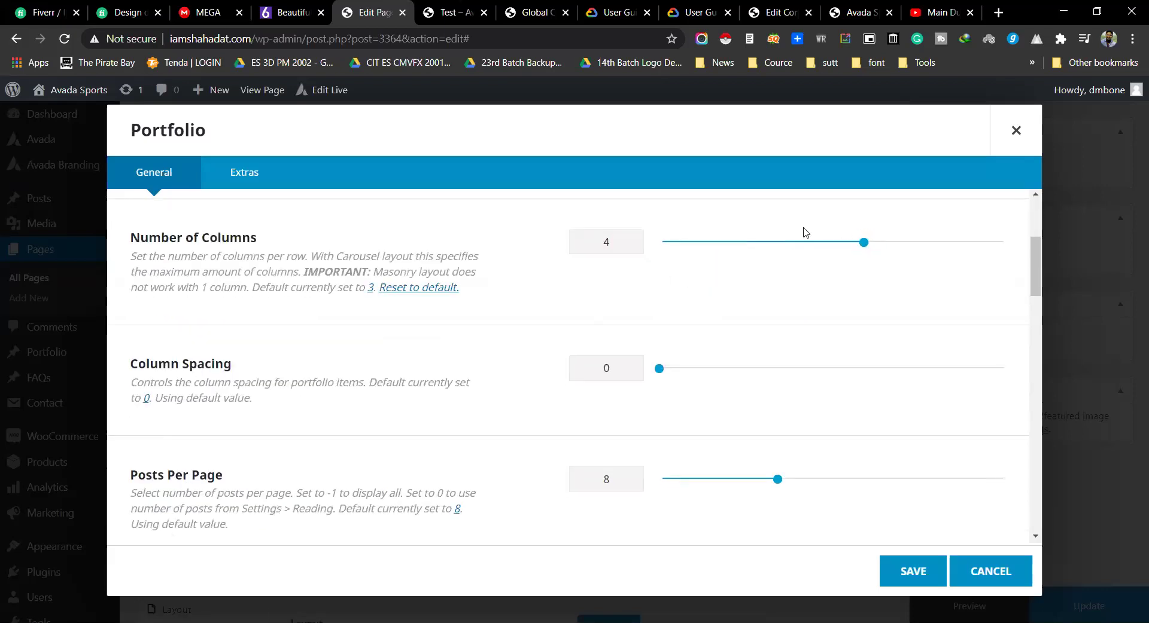
{"action": "scroll", "coordinate": [266, 389], "scroll_direction": "down", "scroll_amount": 2}
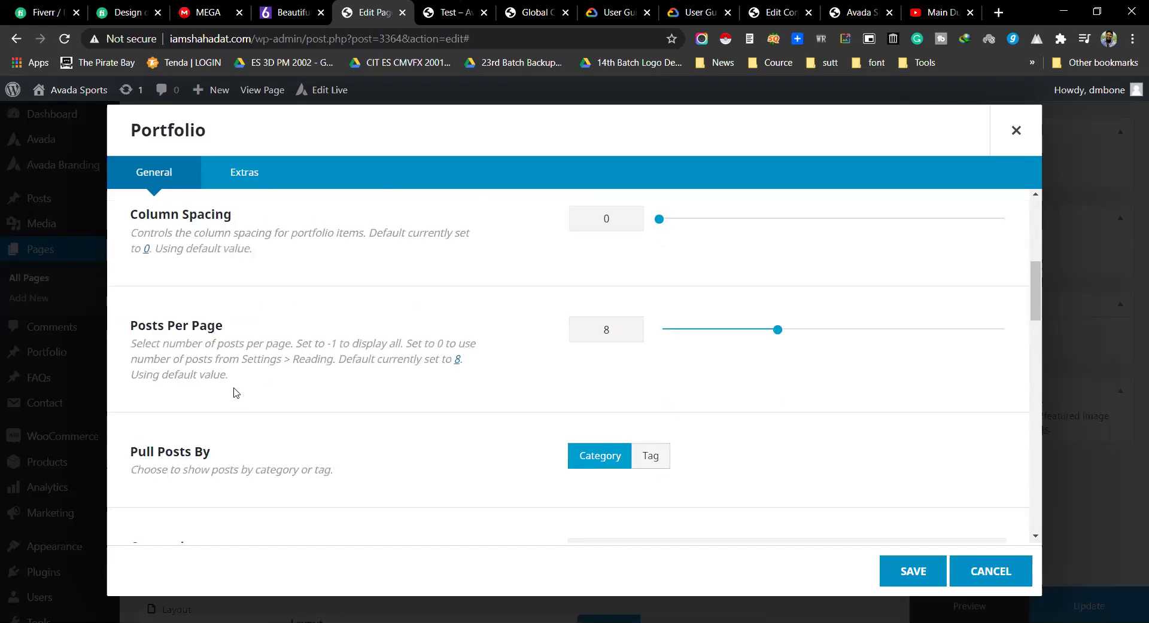
{"action": "left_click_drag", "start_coordinate": [131, 324], "coordinate": [310, 377]}
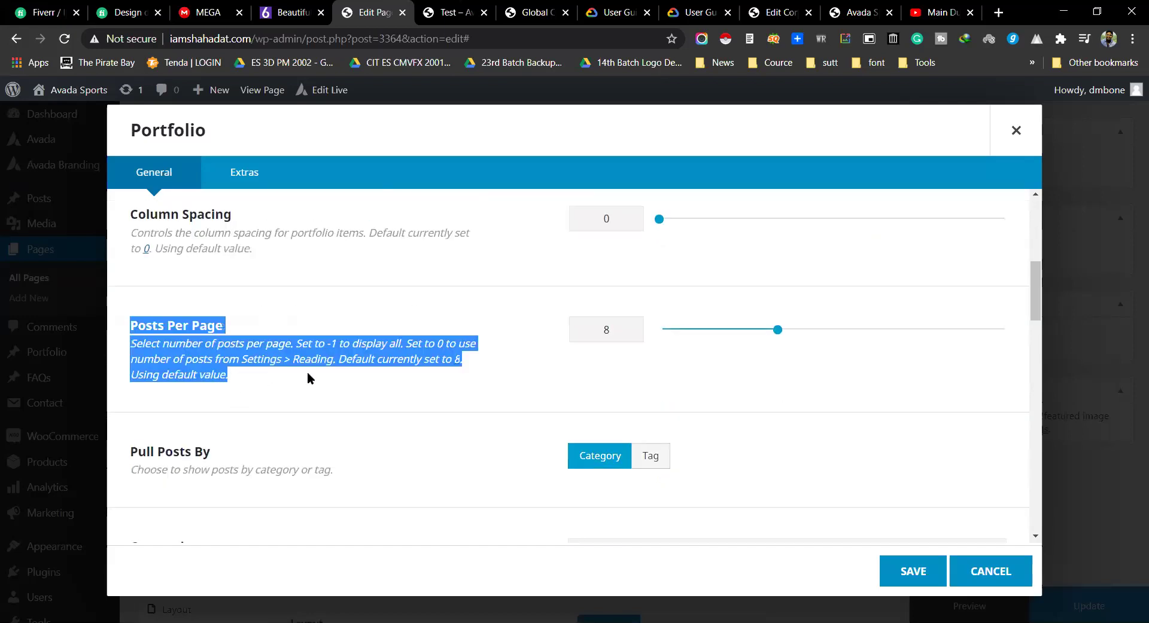
{"action": "triple_click", "coordinate": [311, 375]}
{"action": "left_click_drag", "start_coordinate": [777, 330], "coordinate": [881, 329]}
Step: Leave categories empty, set carousel autoplay to Yes, and save the Portfolio element
{"action": "scroll", "coordinate": [342, 351], "scroll_direction": "down", "scroll_amount": 3}
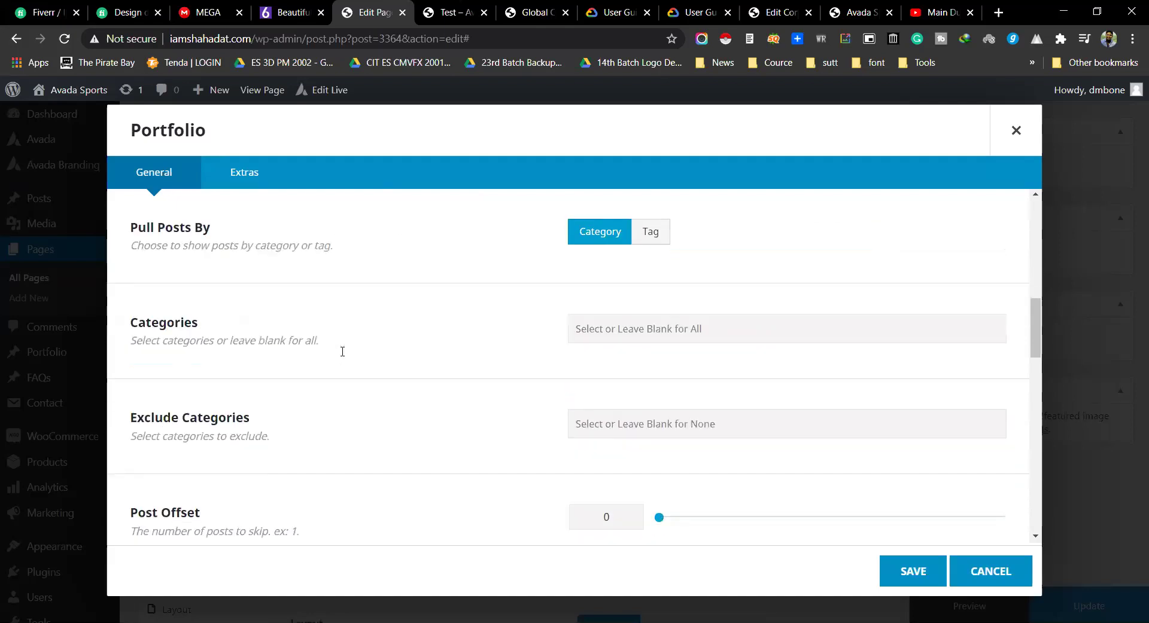
{"action": "left_click", "coordinate": [644, 346]}
{"action": "key", "text": "Down"}
{"action": "key", "text": "Down"}
{"action": "key", "text": "Down"}
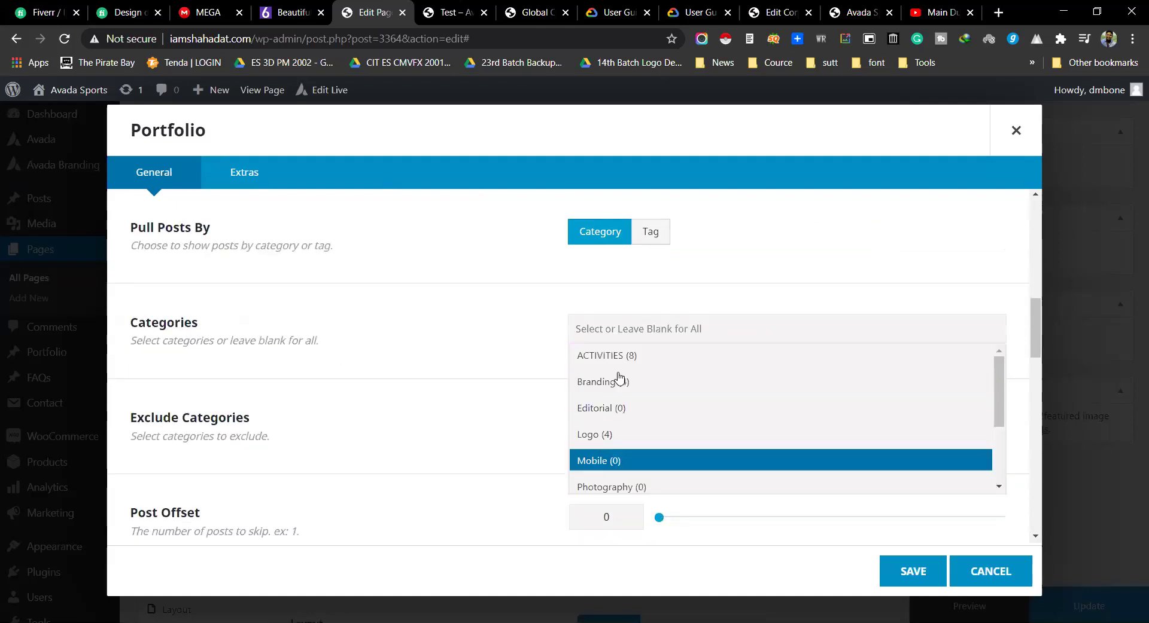
{"action": "key", "text": "Up"}
{"action": "left_click", "coordinate": [479, 325]}
{"action": "scroll", "coordinate": [481, 329], "scroll_direction": "down", "scroll_amount": 3}
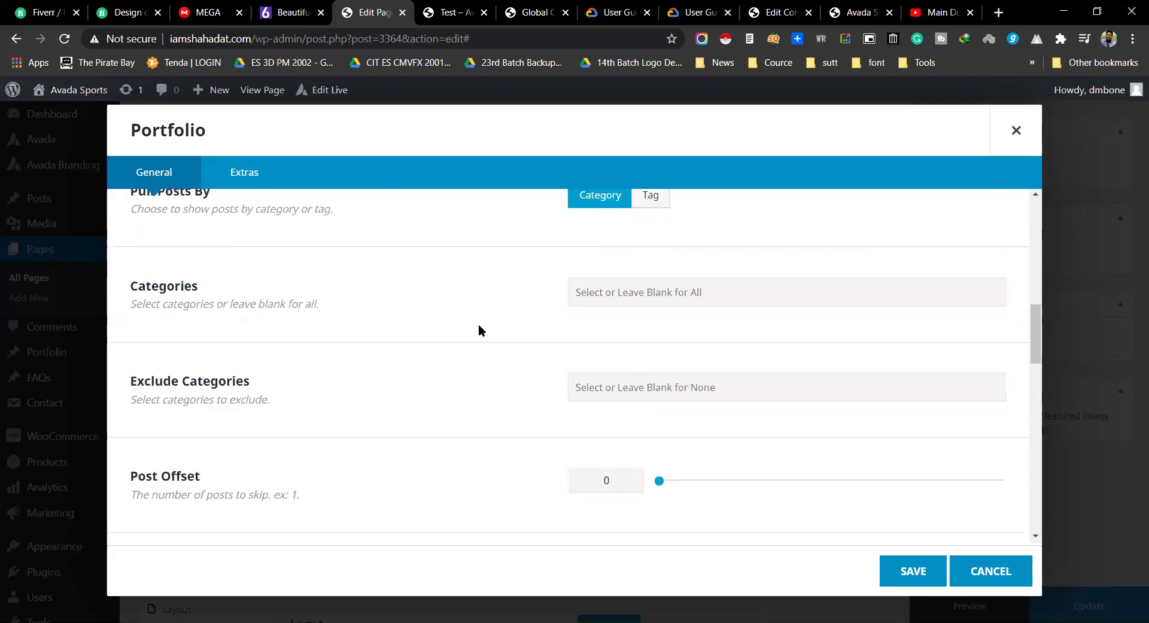
{"action": "scroll", "coordinate": [496, 338], "scroll_direction": "down", "scroll_amount": 3}
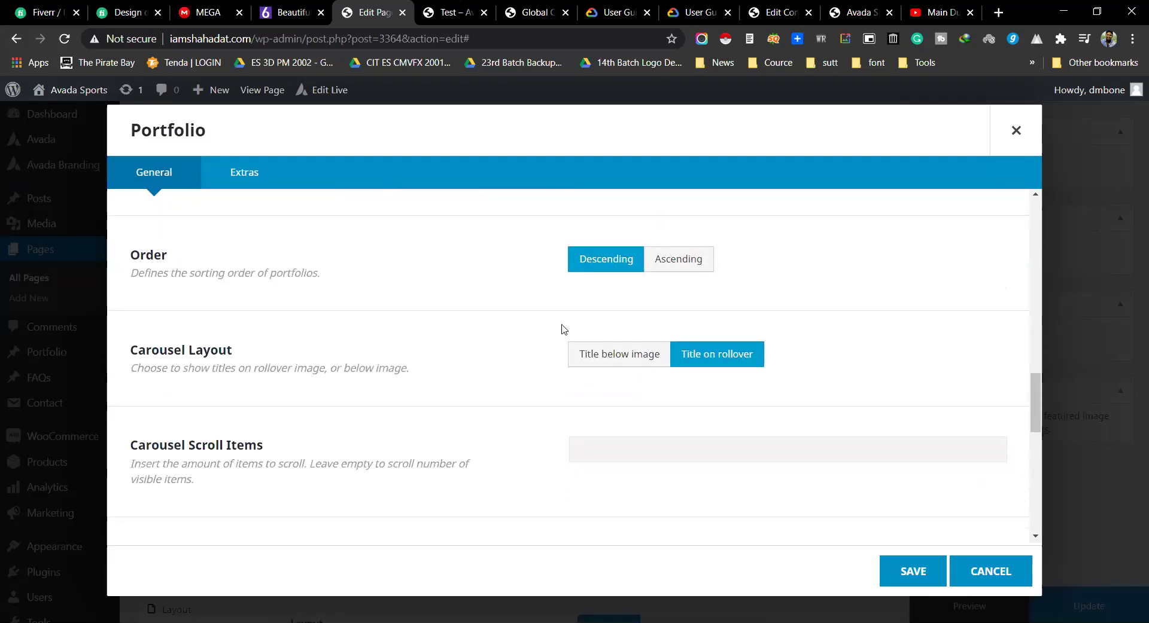
{"action": "scroll", "coordinate": [545, 372], "scroll_direction": "down", "scroll_amount": 4}
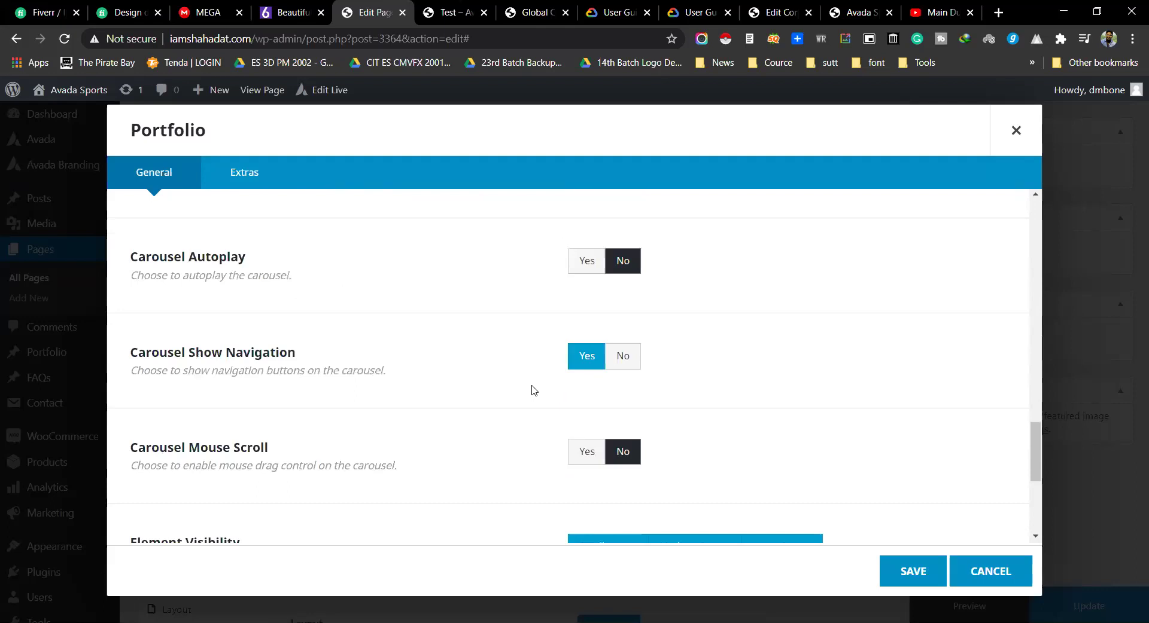
{"action": "left_click", "coordinate": [574, 269]}
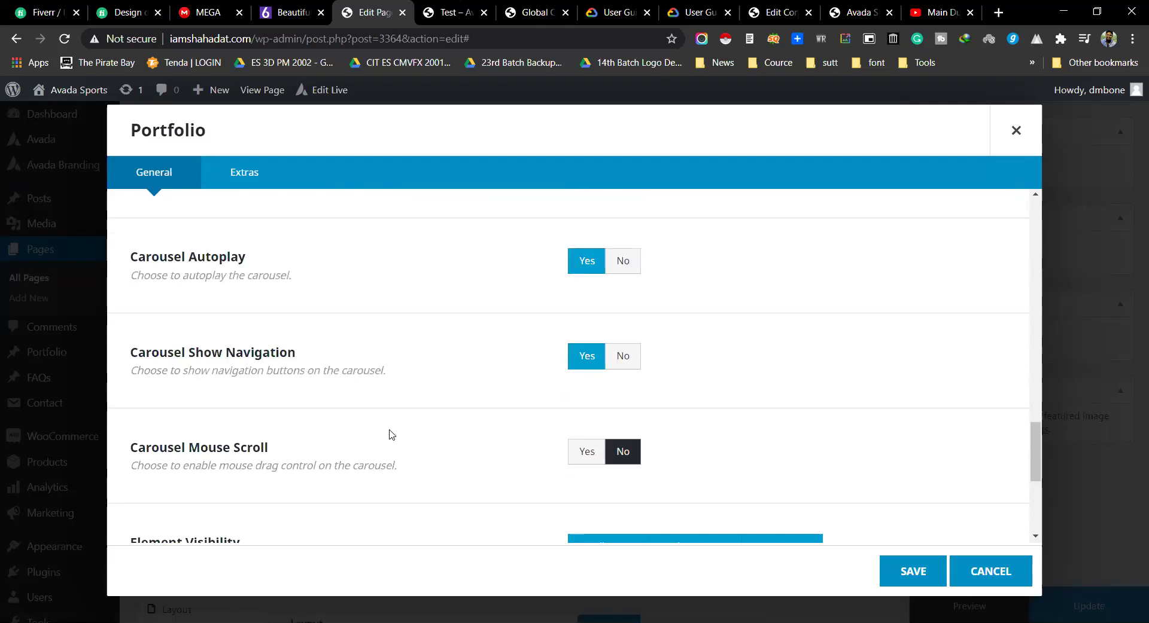
{"action": "scroll", "coordinate": [472, 380], "scroll_direction": "down", "scroll_amount": 4}
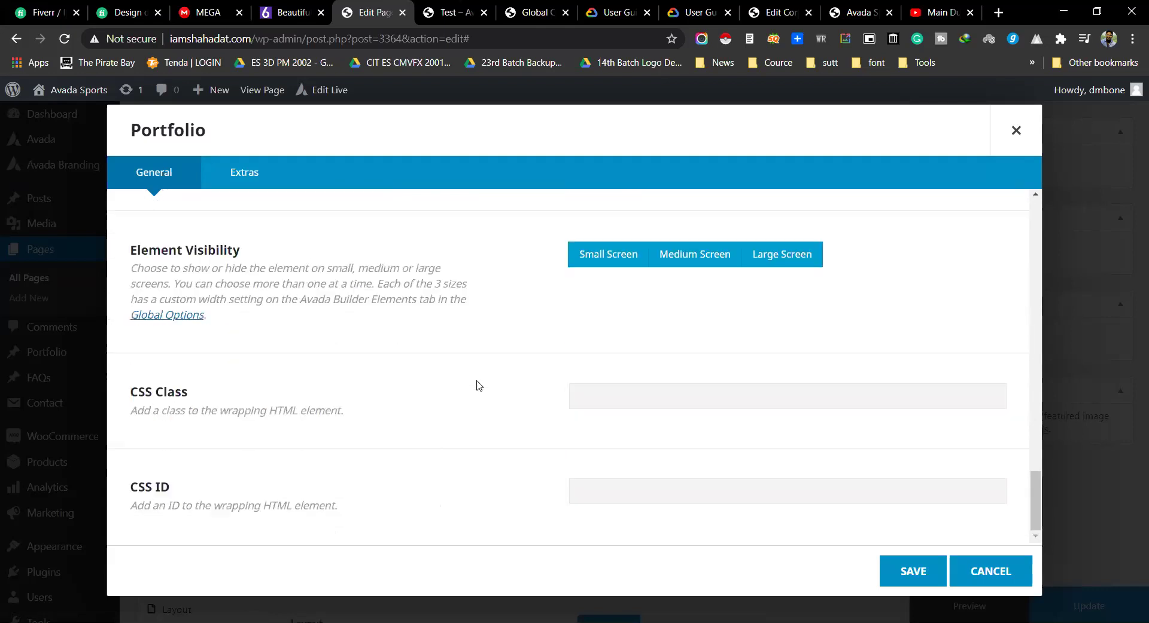
{"action": "left_click", "coordinate": [931, 573]}
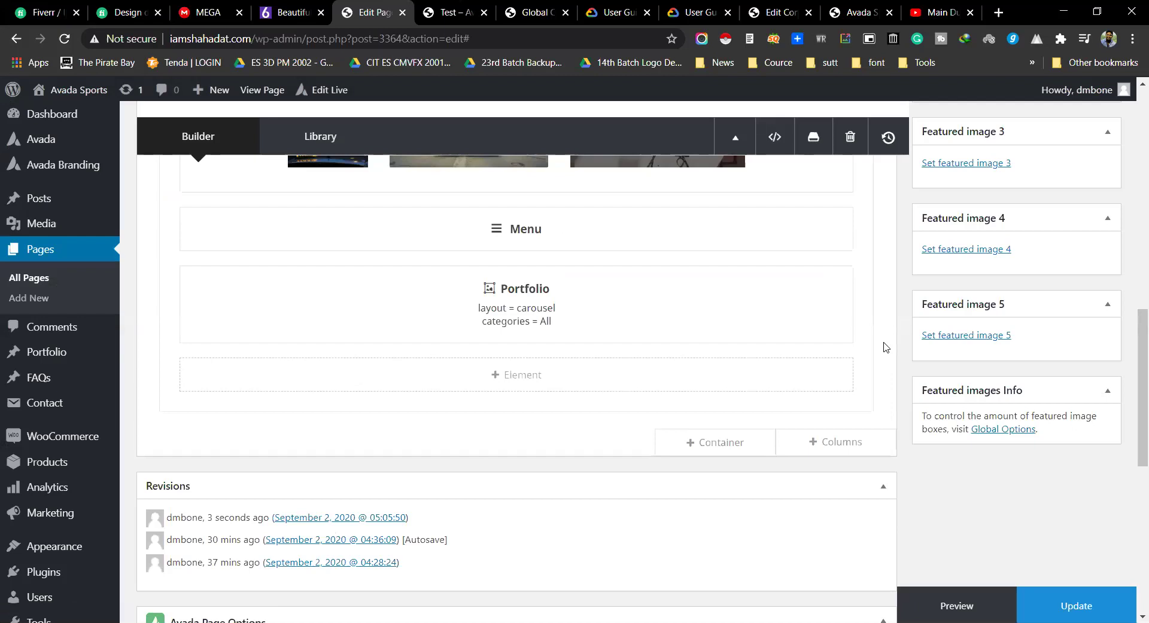
Step: Close the leftover browser tabs, including the Test – Avada Sports tab
{"action": "left_click", "coordinate": [969, 12]}
{"action": "left_click", "coordinate": [970, 12]}
{"action": "middle_click", "coordinate": [924, 12]}
{"action": "middle_click", "coordinate": [924, 12]}
{"action": "middle_click", "coordinate": [924, 12]}
{"action": "middle_click", "coordinate": [925, 12]}
{"action": "middle_click", "coordinate": [858, 7]}
Step: Go to Avada's Plugins / Add-ons page, confirming you want to leave the page editor
{"action": "scroll", "coordinate": [385, 256], "scroll_direction": "down", "scroll_amount": 6}
{"action": "scroll", "coordinate": [180, 419], "scroll_direction": "down", "scroll_amount": 2}
{"action": "scroll", "coordinate": [218, 397], "scroll_direction": "up", "scroll_amount": 6}
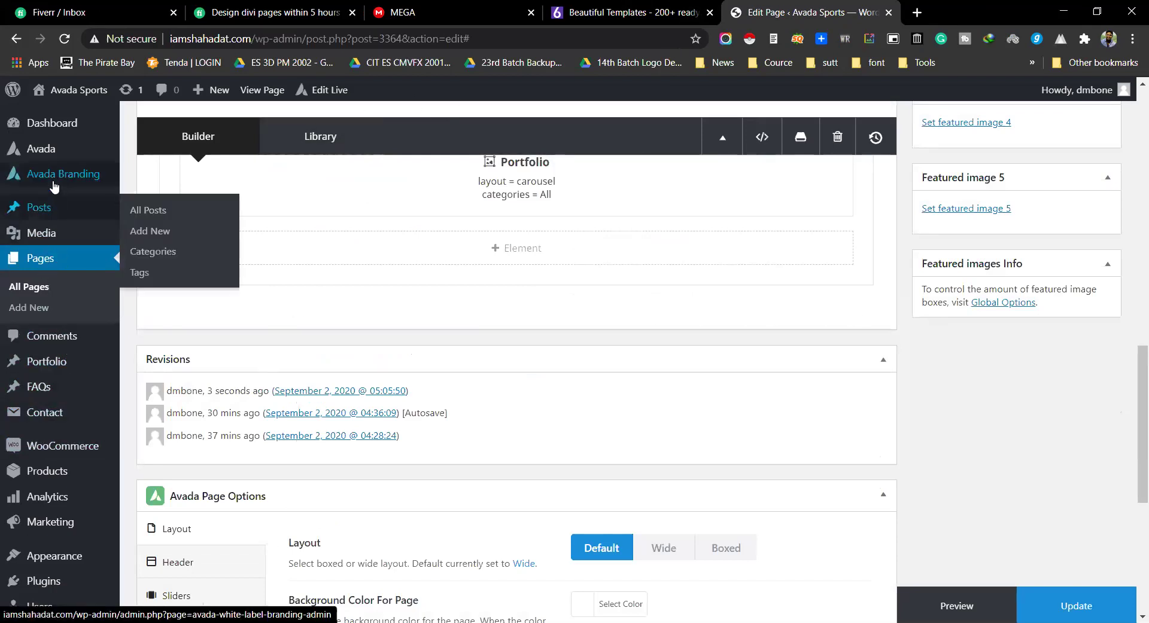
{"action": "mouse_move", "coordinate": [52, 150]}
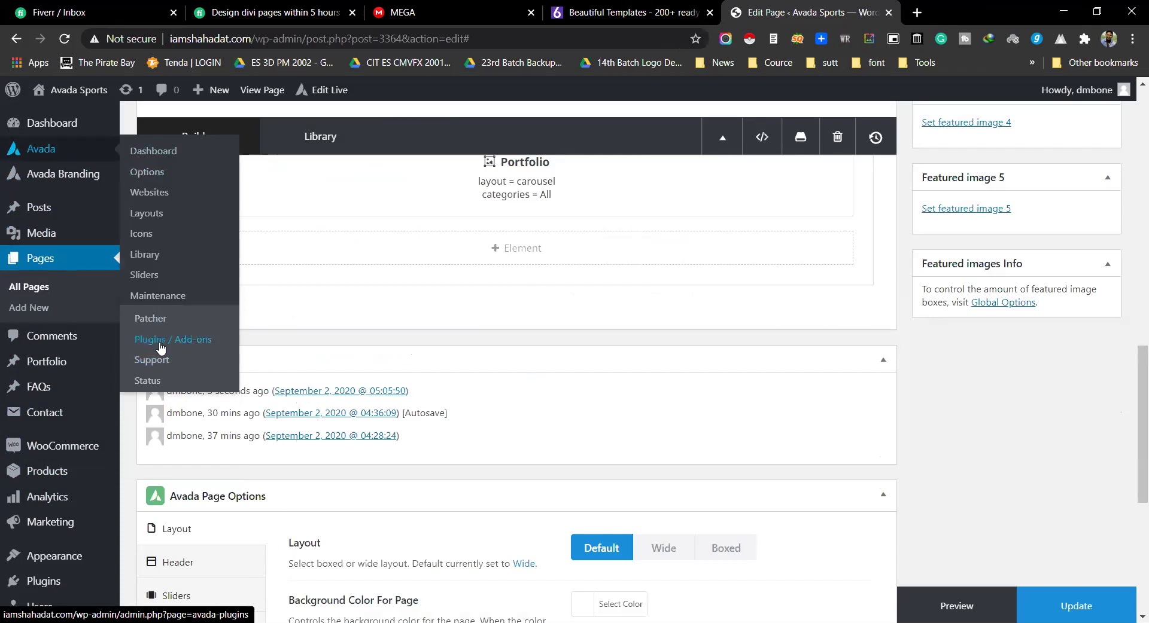
{"action": "left_click", "coordinate": [160, 347]}
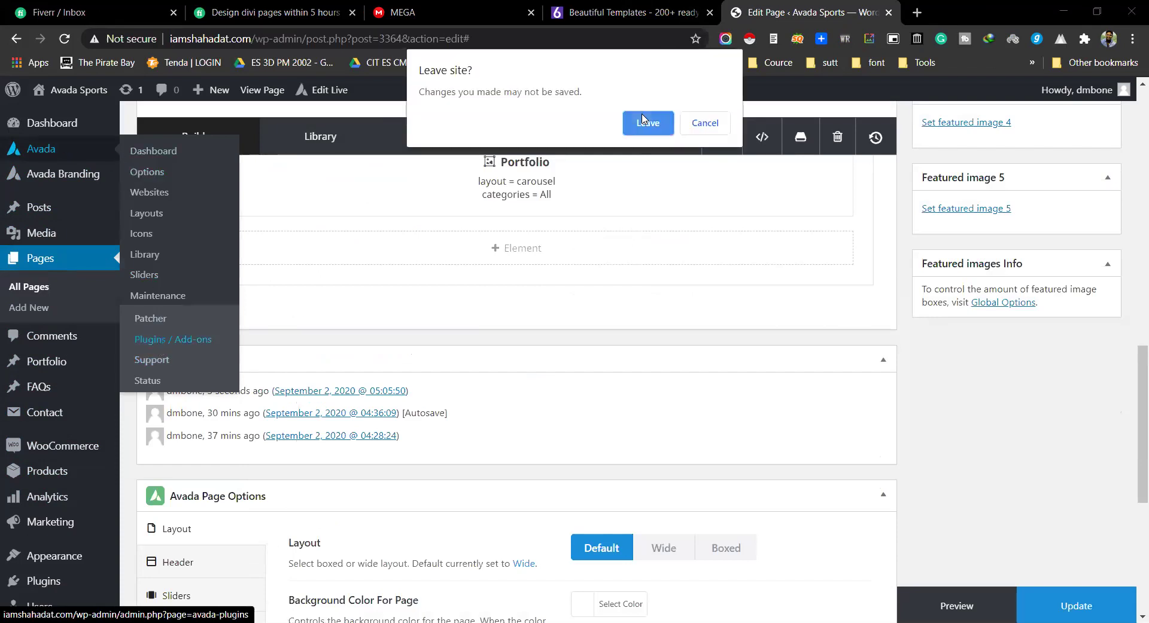
{"action": "left_click", "coordinate": [646, 122]}
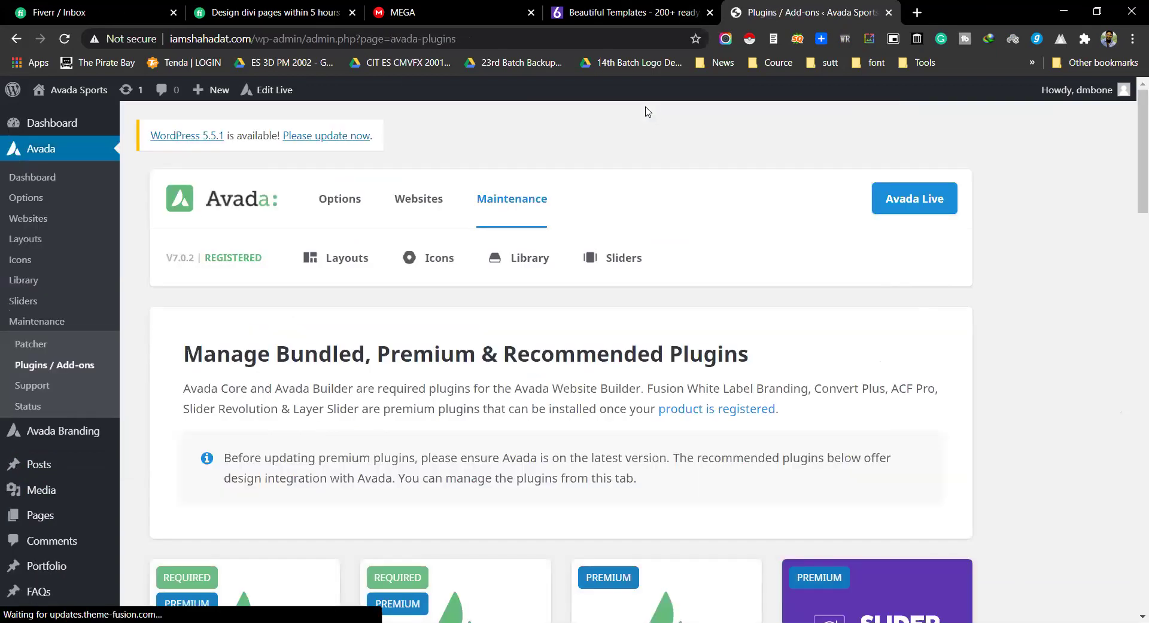
Step: Install and activate Slider Revolution from Avada's add-ons, then return to the plugins installer
{"action": "scroll", "coordinate": [645, 112], "scroll_direction": "down", "scroll_amount": 2}
{"action": "scroll", "coordinate": [976, 154], "scroll_direction": "down", "scroll_amount": 3}
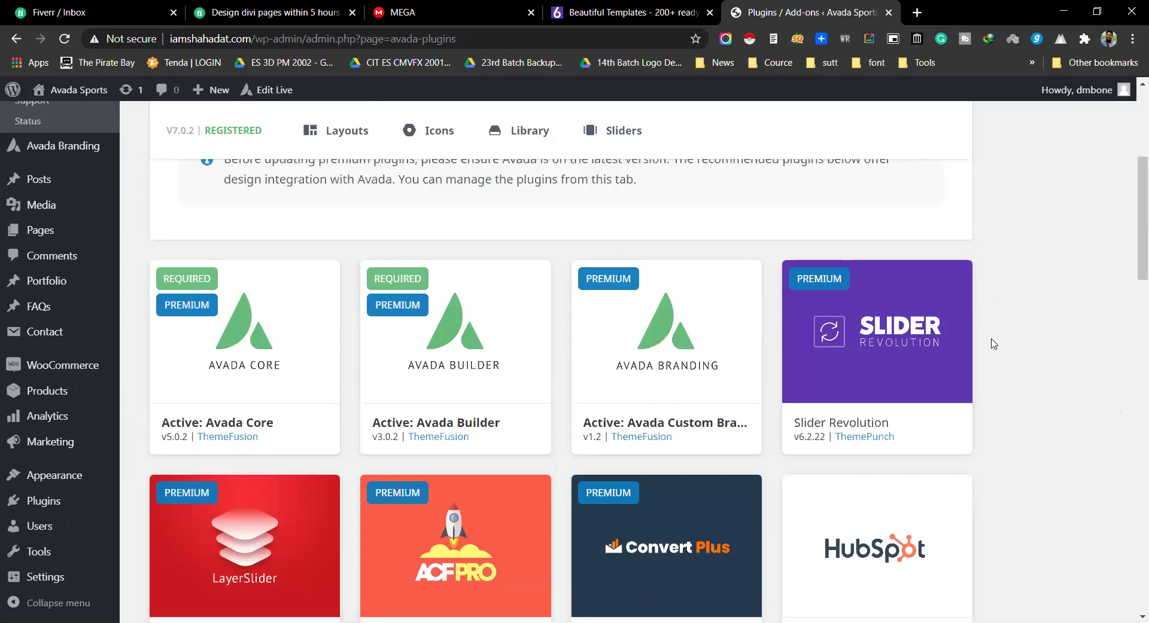
{"action": "mouse_move", "coordinate": [884, 349]}
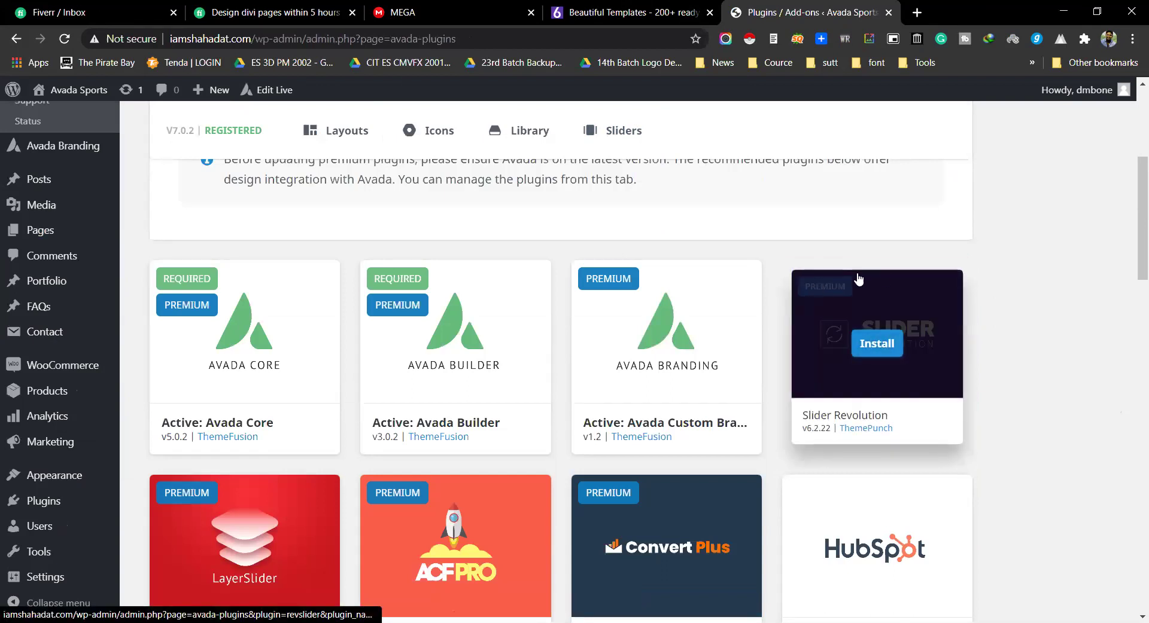
{"action": "left_click", "coordinate": [883, 349]}
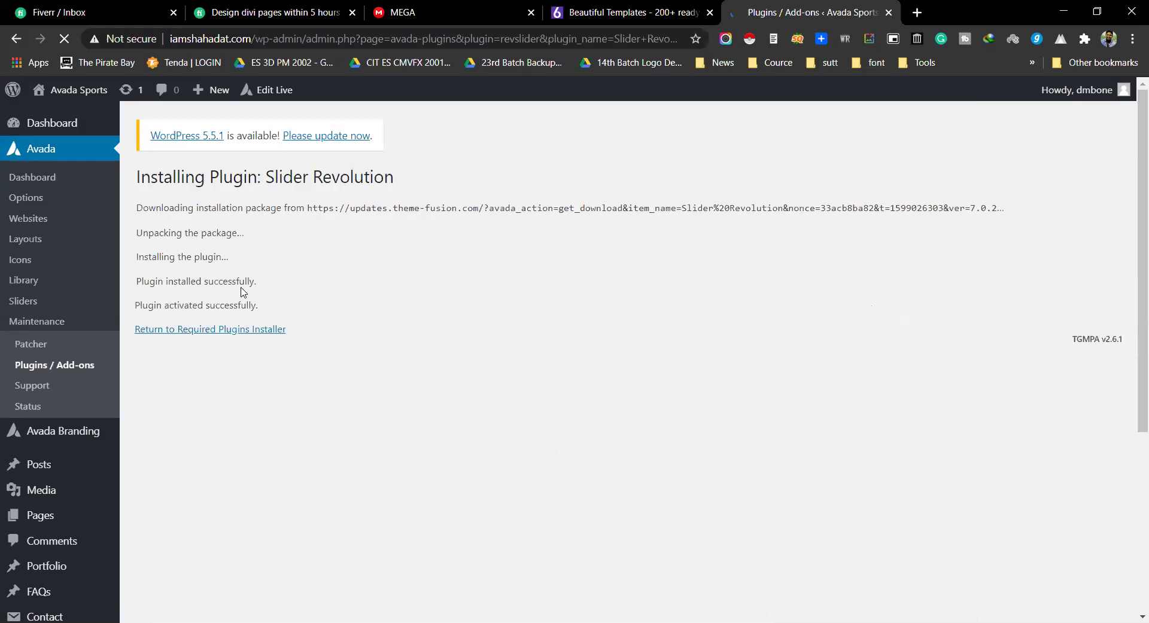
{"action": "left_click", "coordinate": [214, 331]}
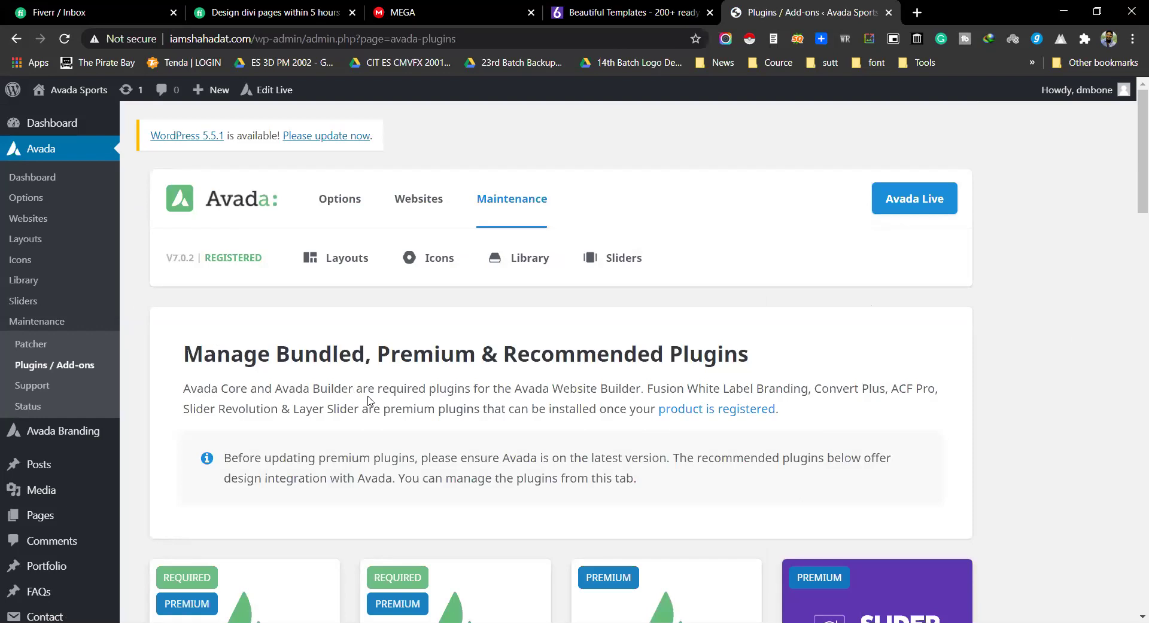
{"action": "scroll", "coordinate": [369, 402], "scroll_direction": "down", "scroll_amount": 6}
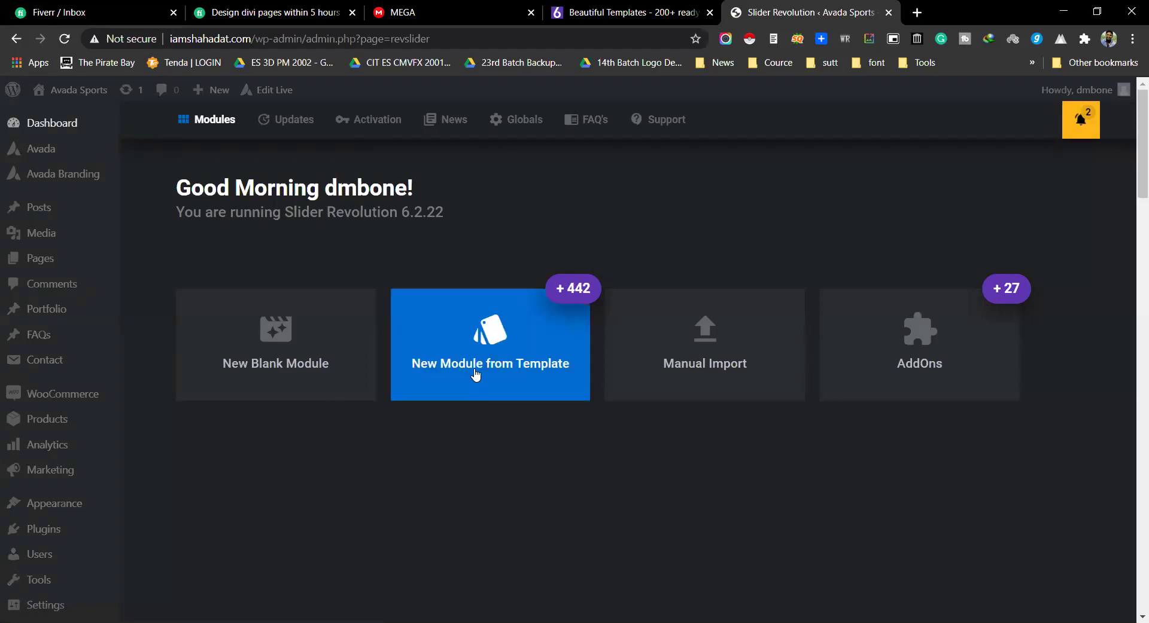
Step: Open the Module Templates library, try adding Big Summer Sale, and dismiss the registration prompt
{"action": "left_click", "coordinate": [469, 349]}
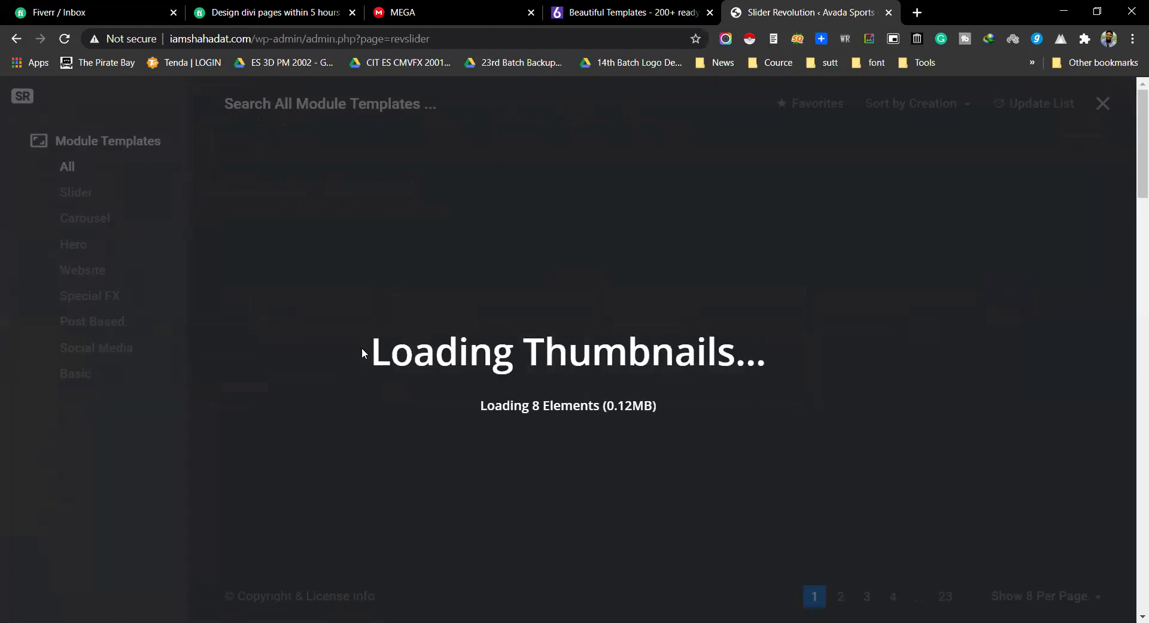
{"action": "scroll", "coordinate": [456, 339], "scroll_direction": "down", "scroll_amount": 5}
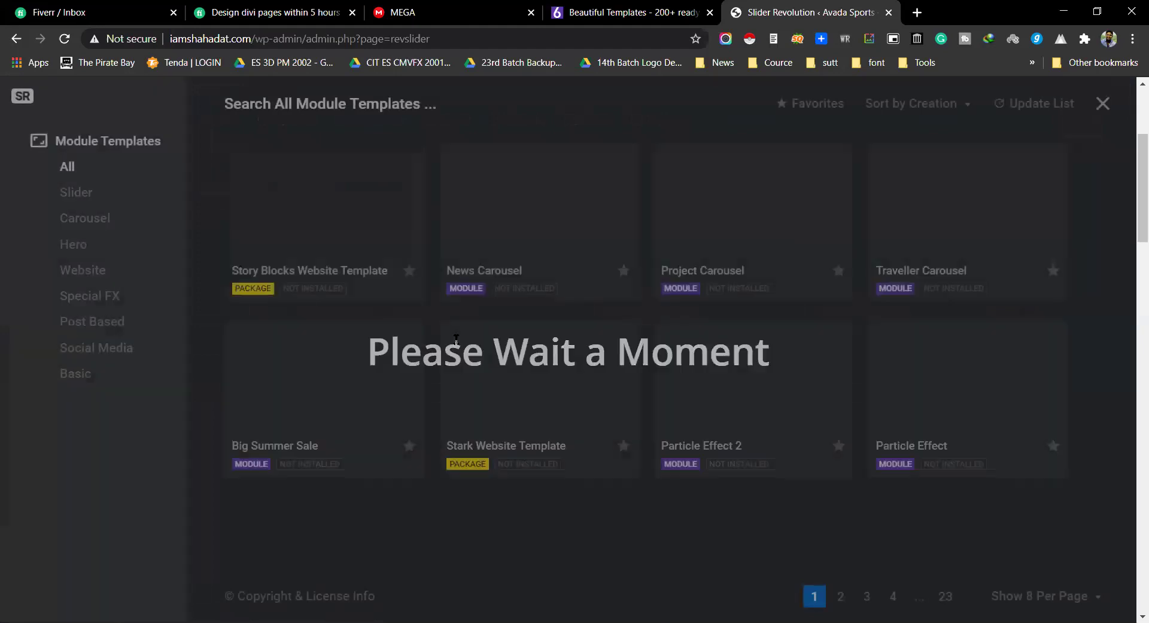
{"action": "mouse_move", "coordinate": [392, 405]}
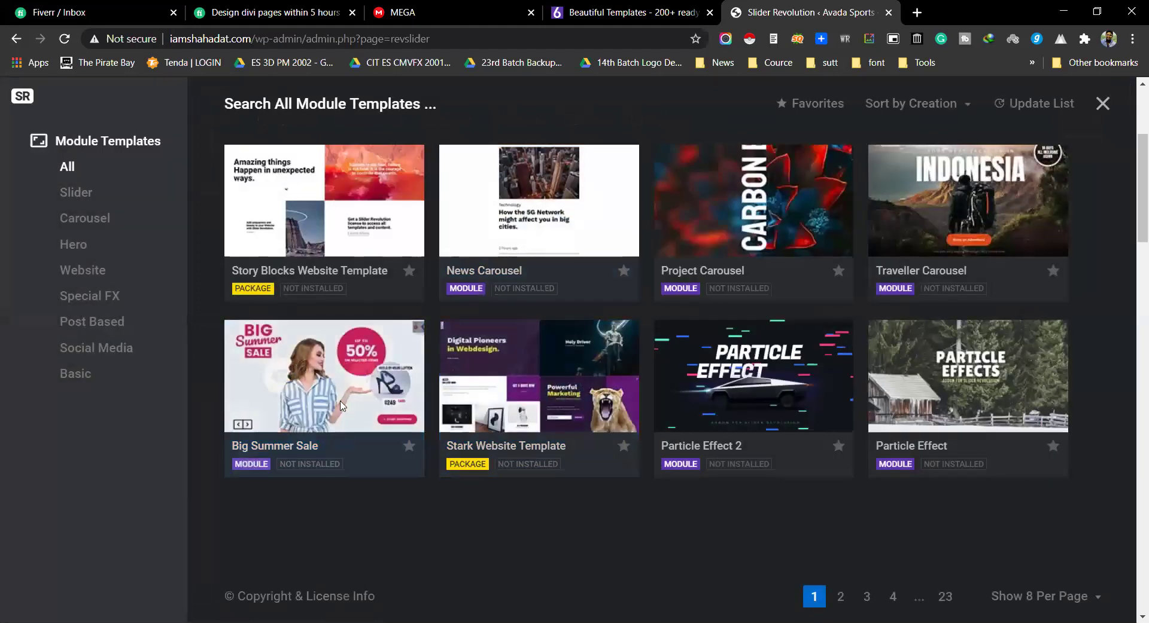
{"action": "left_click", "coordinate": [346, 376]}
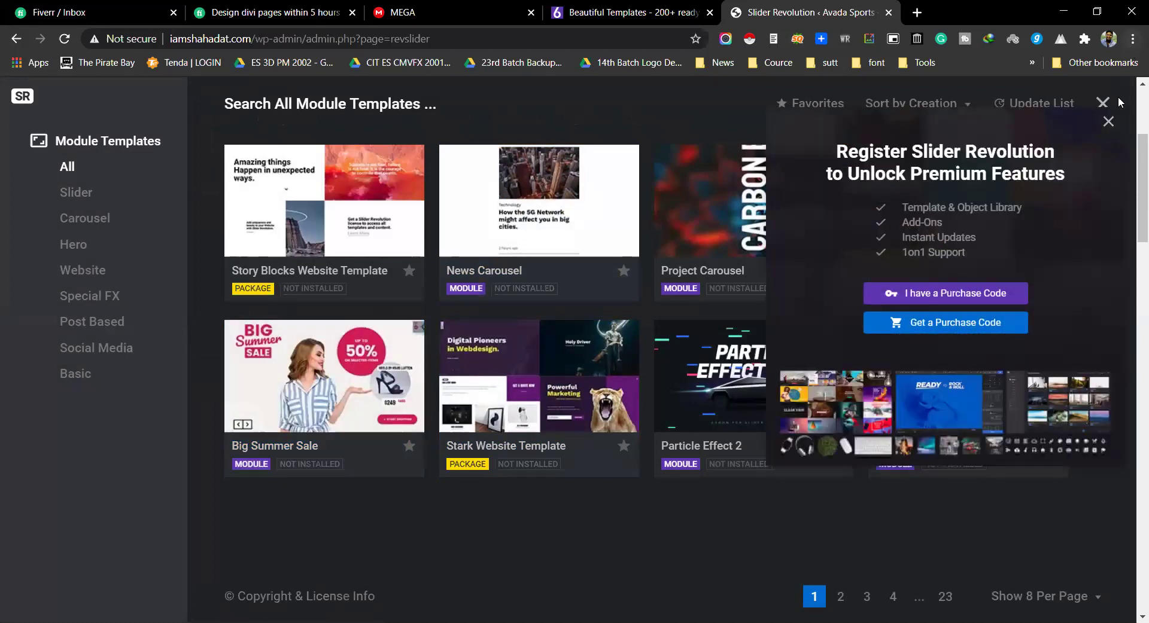
{"action": "left_click", "coordinate": [1106, 121]}
{"action": "mouse_move", "coordinate": [534, 160]}
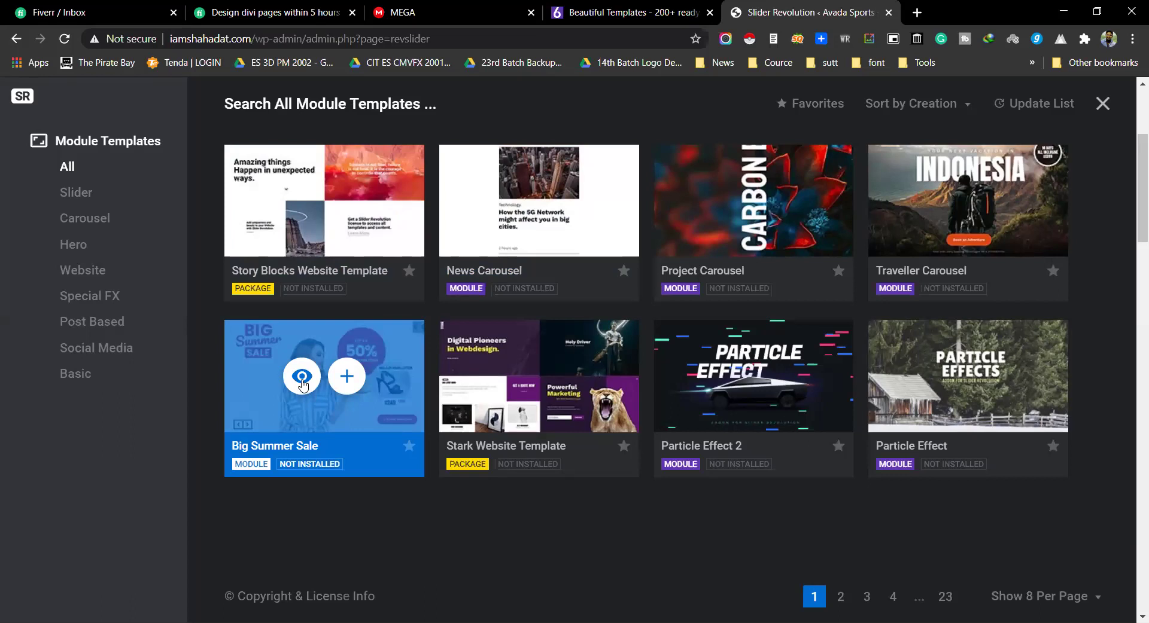
Step: Preview the Big Summer Sale template live on themepunch.com, then return to the template library
{"action": "left_click", "coordinate": [302, 377]}
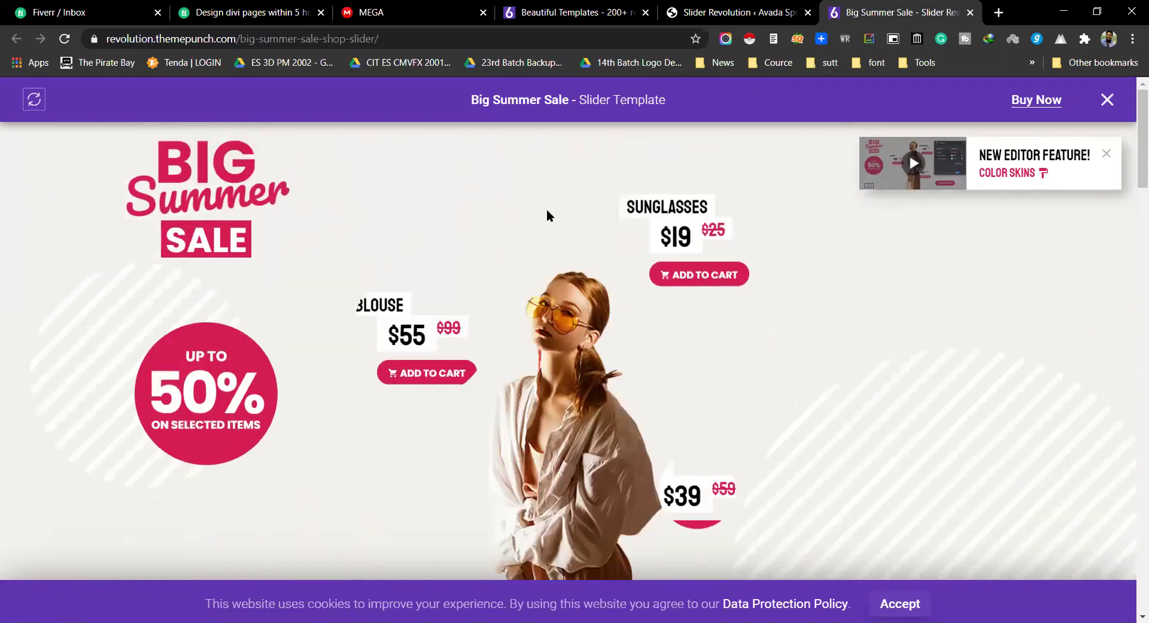
{"action": "left_click_drag", "start_coordinate": [568, 99], "coordinate": [513, 95]}
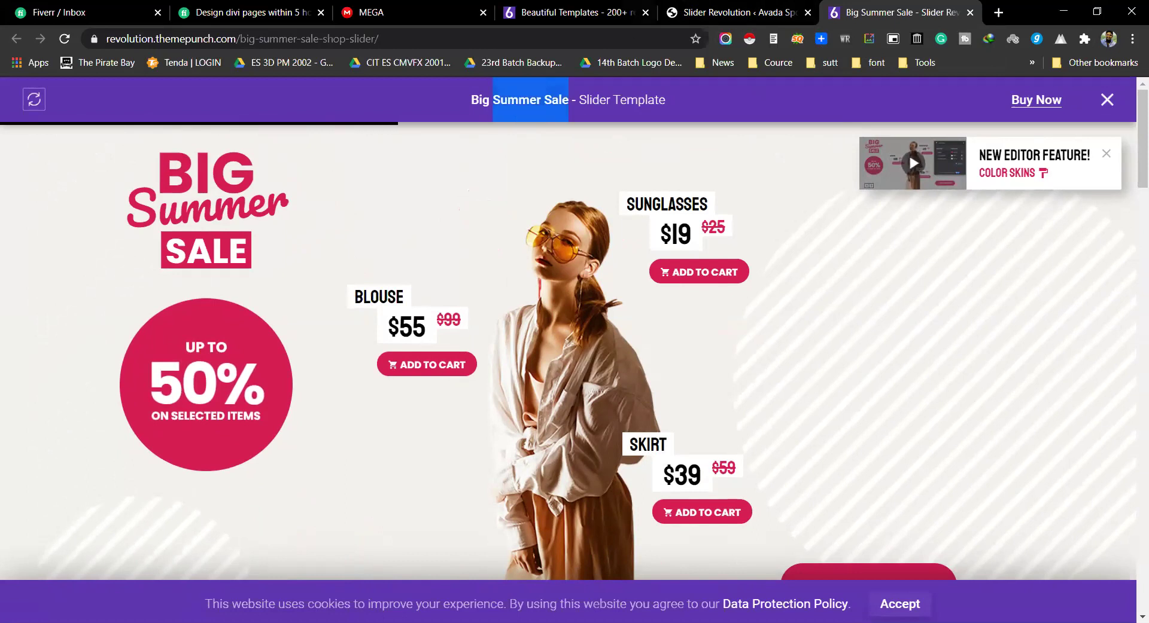
{"action": "left_click", "coordinate": [736, 12]}
{"action": "mouse_move", "coordinate": [343, 383]}
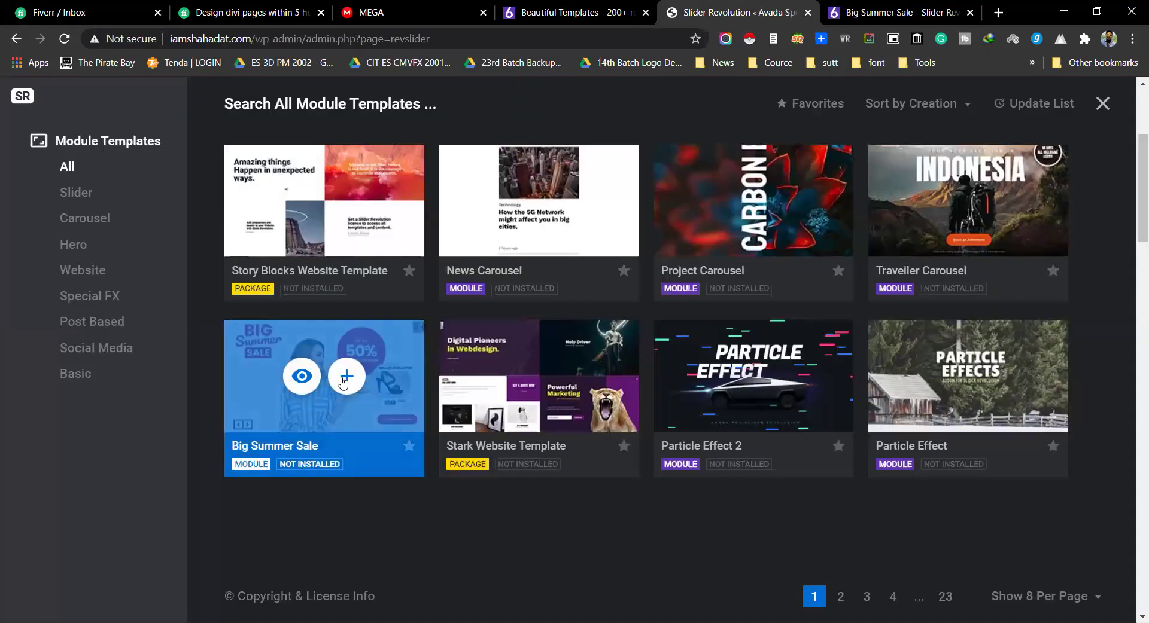
{"action": "left_click", "coordinate": [346, 377]}
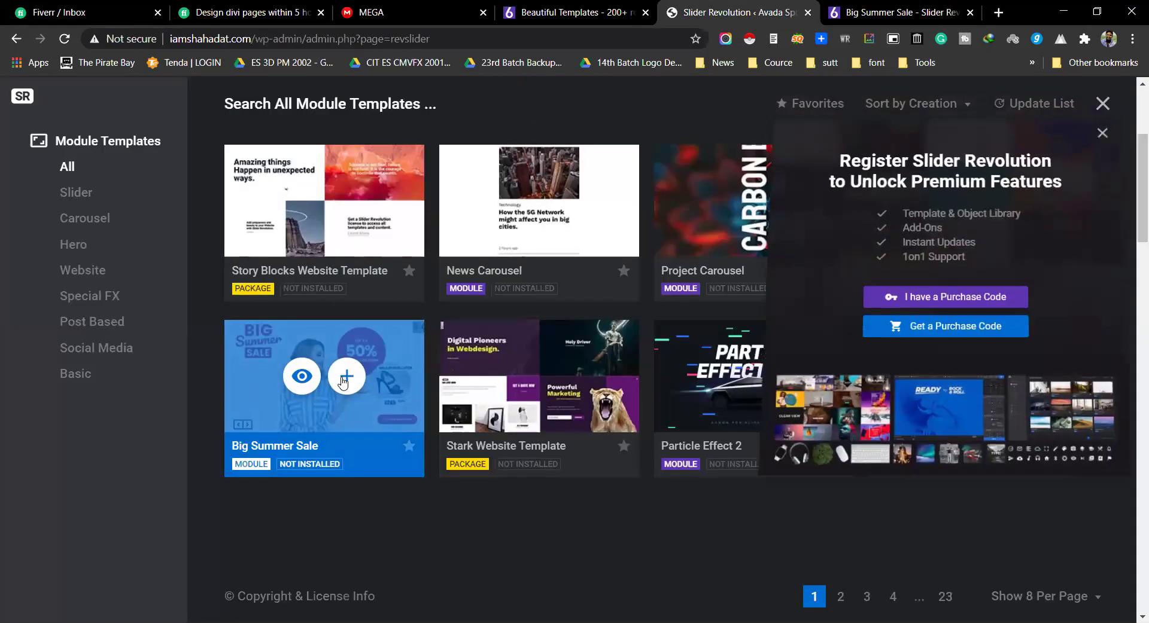
{"action": "left_click", "coordinate": [947, 306]}
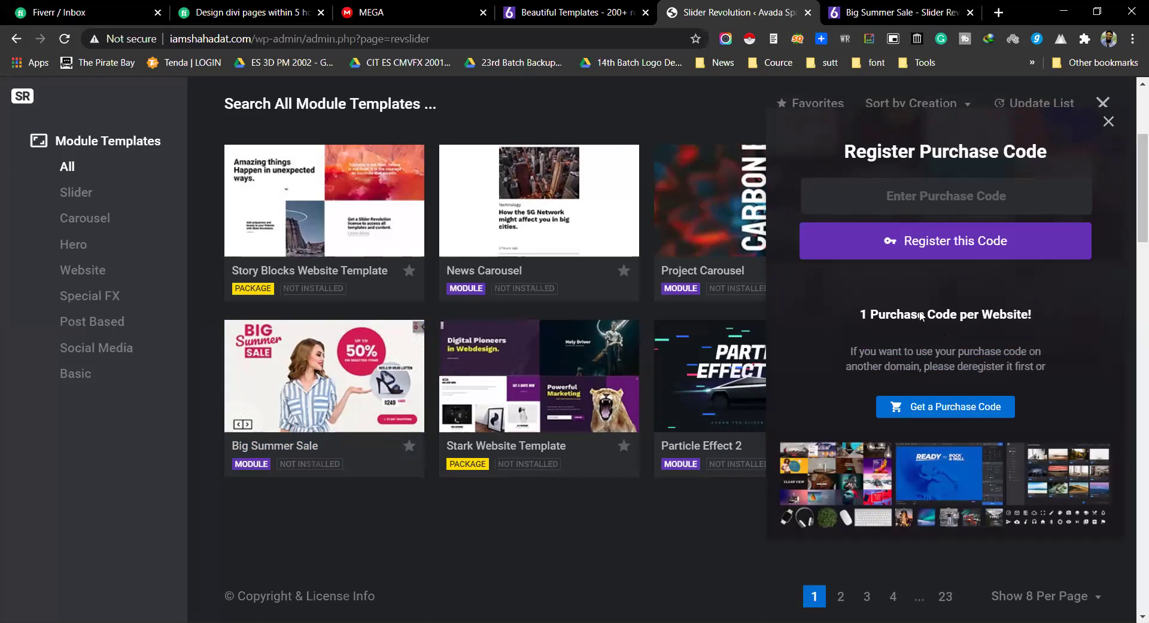
{"action": "left_click", "coordinate": [1109, 121]}
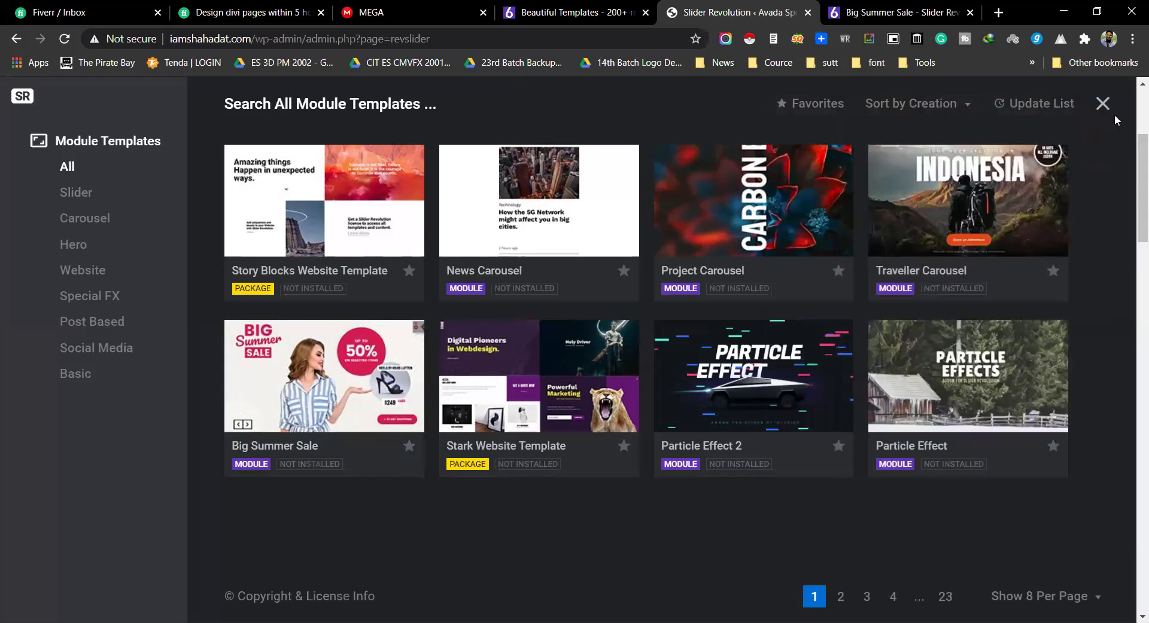